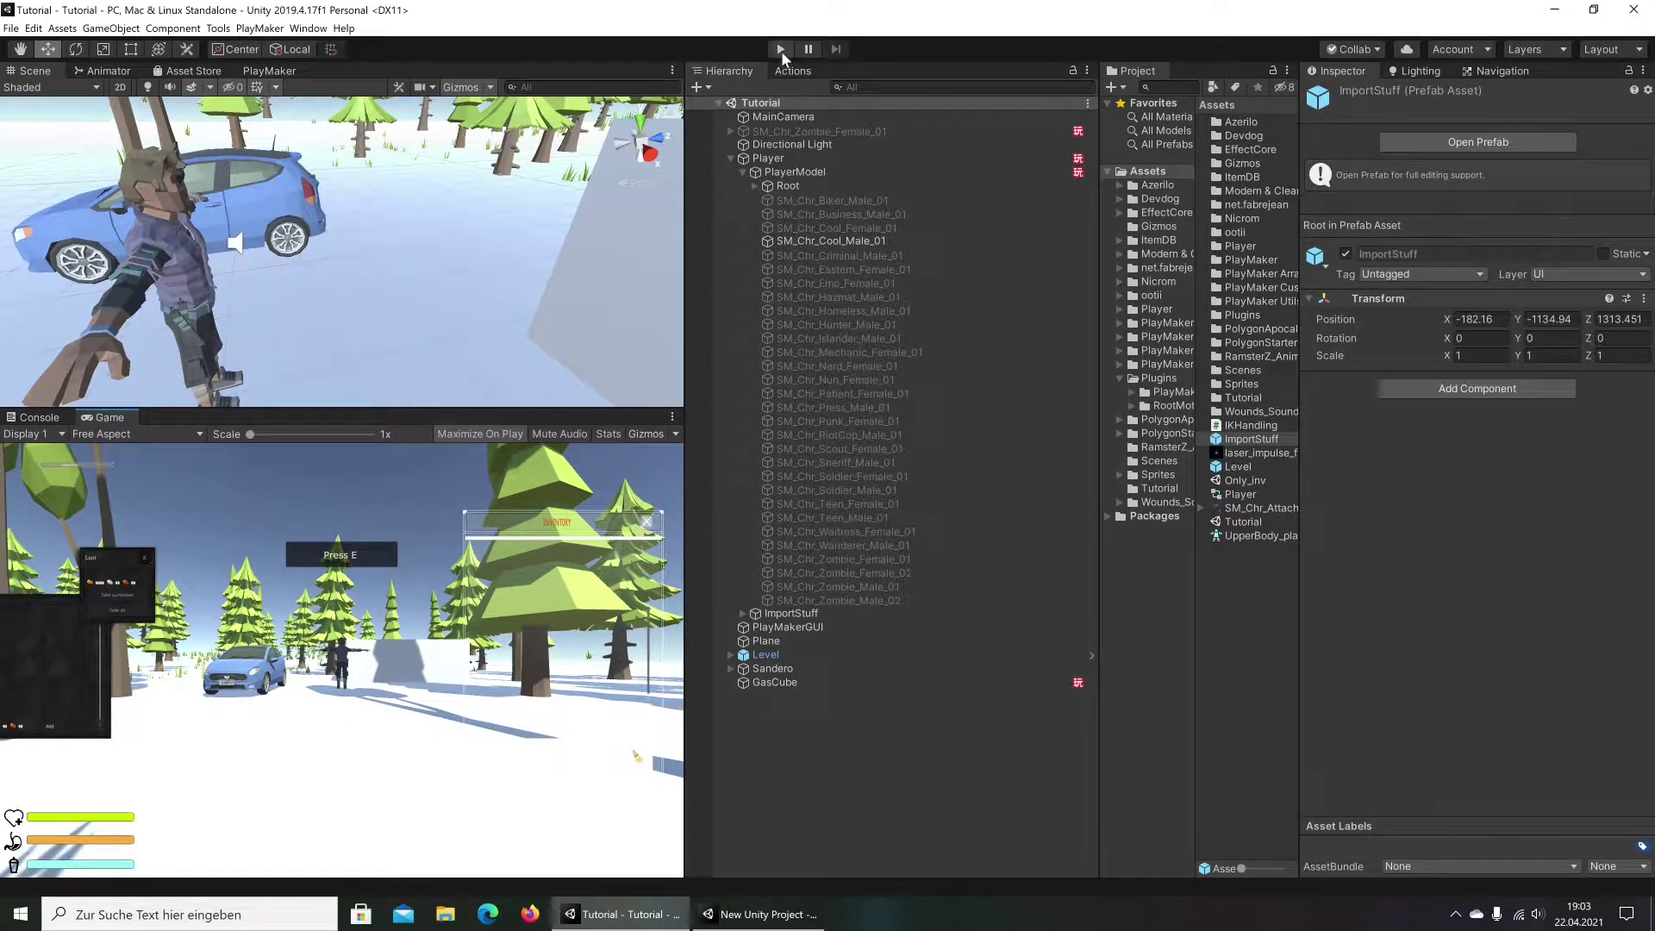
Play-test with the rifle moved to the hotbar and equipped, then stop and collapse Player's children
mouse_move(362, 235)
right_down()
mouse_move(142, 239)
mouse_move(258, 242)
right_up()
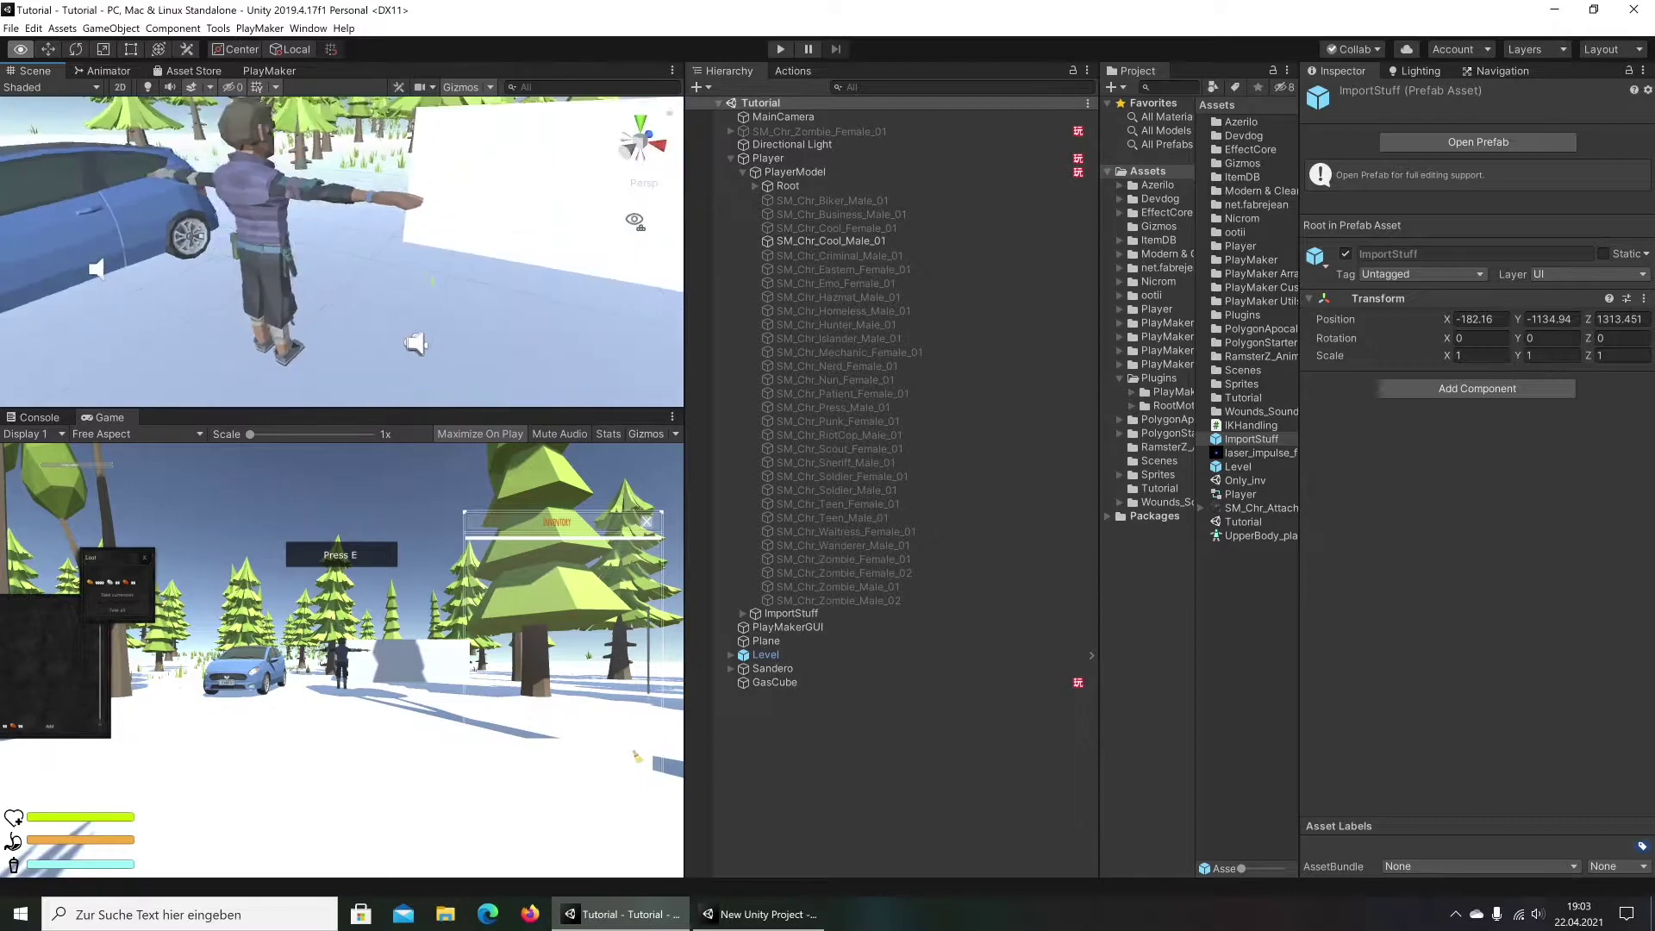
click(781, 50)
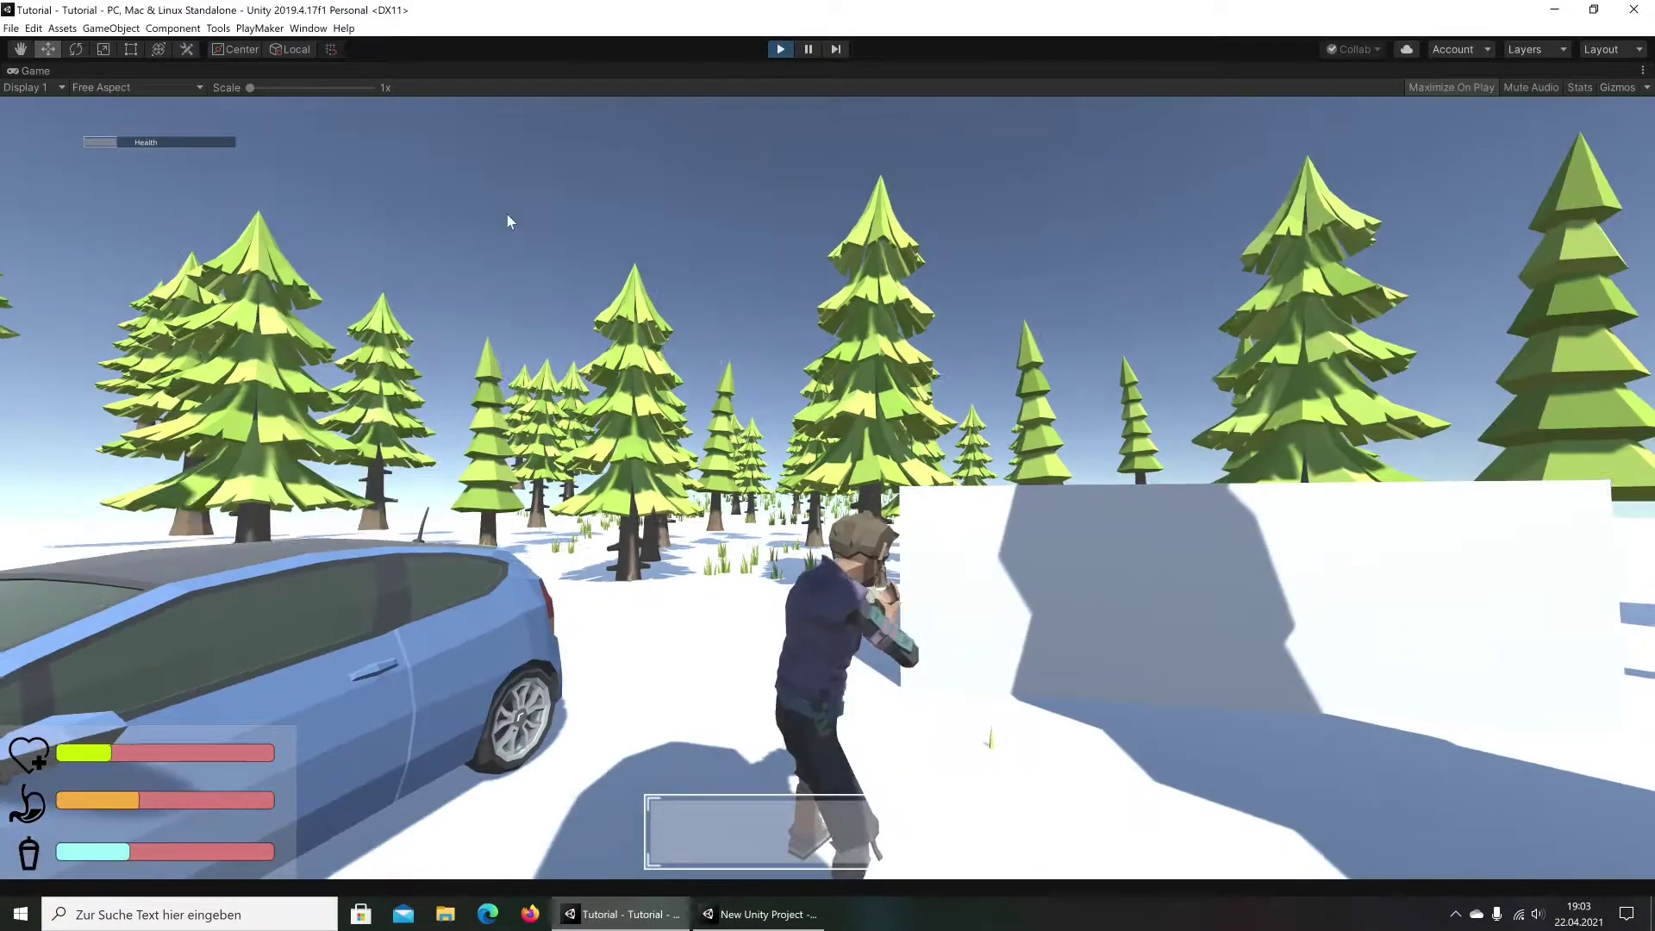
key(i)
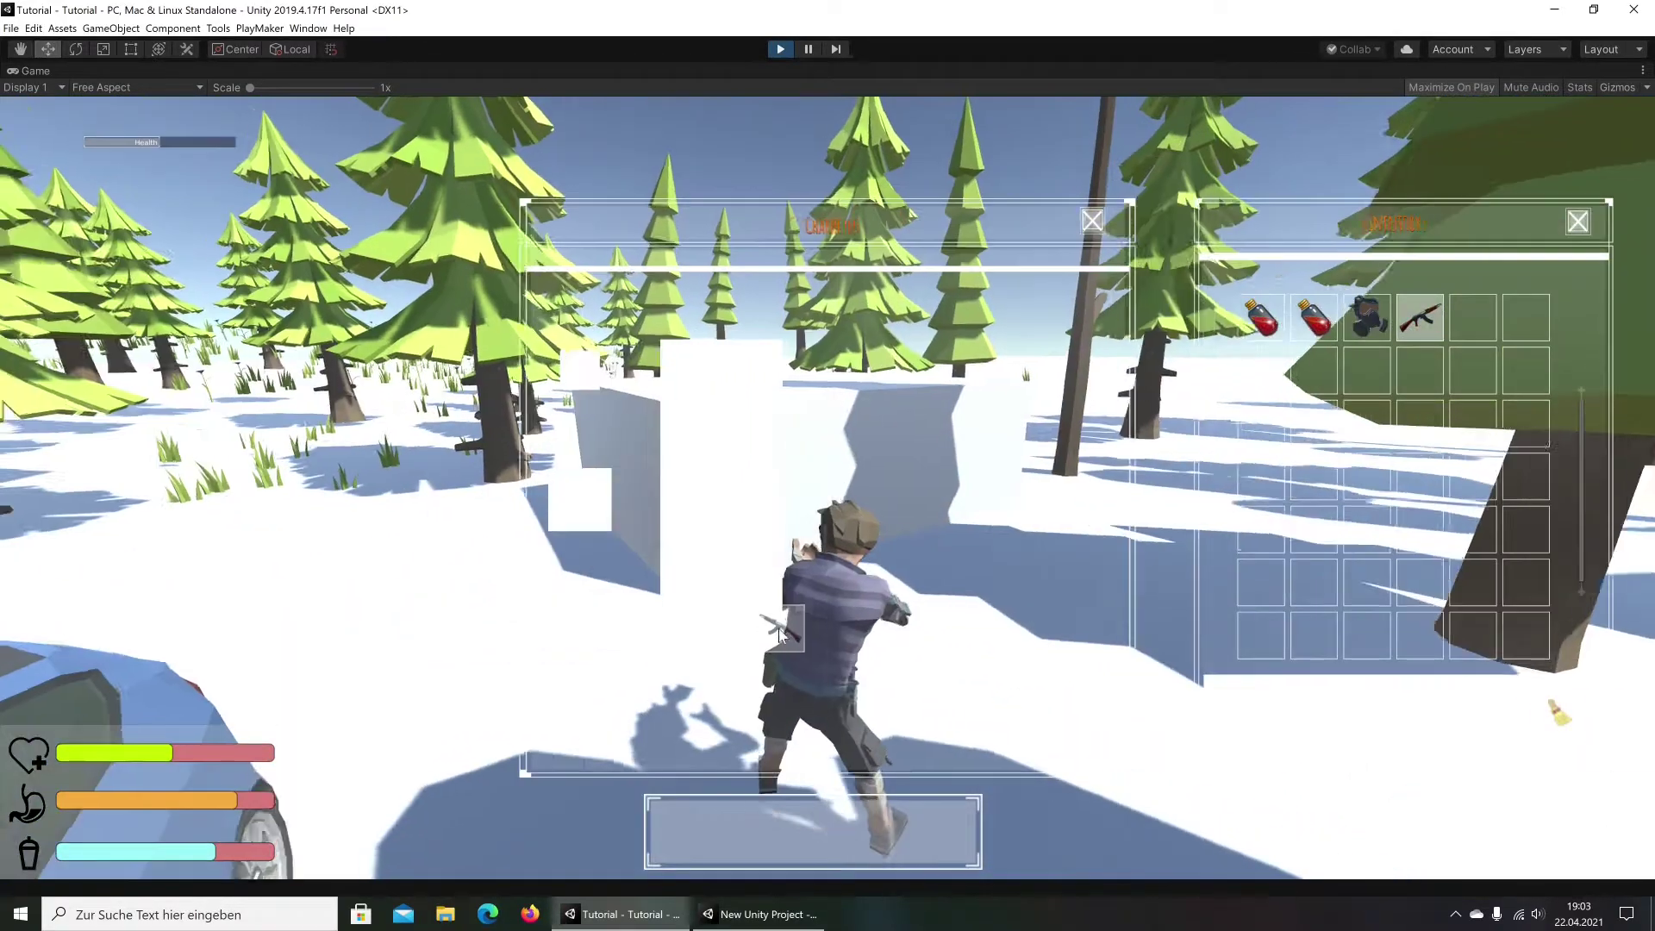
drag(780, 635, 677, 834)
key(i)
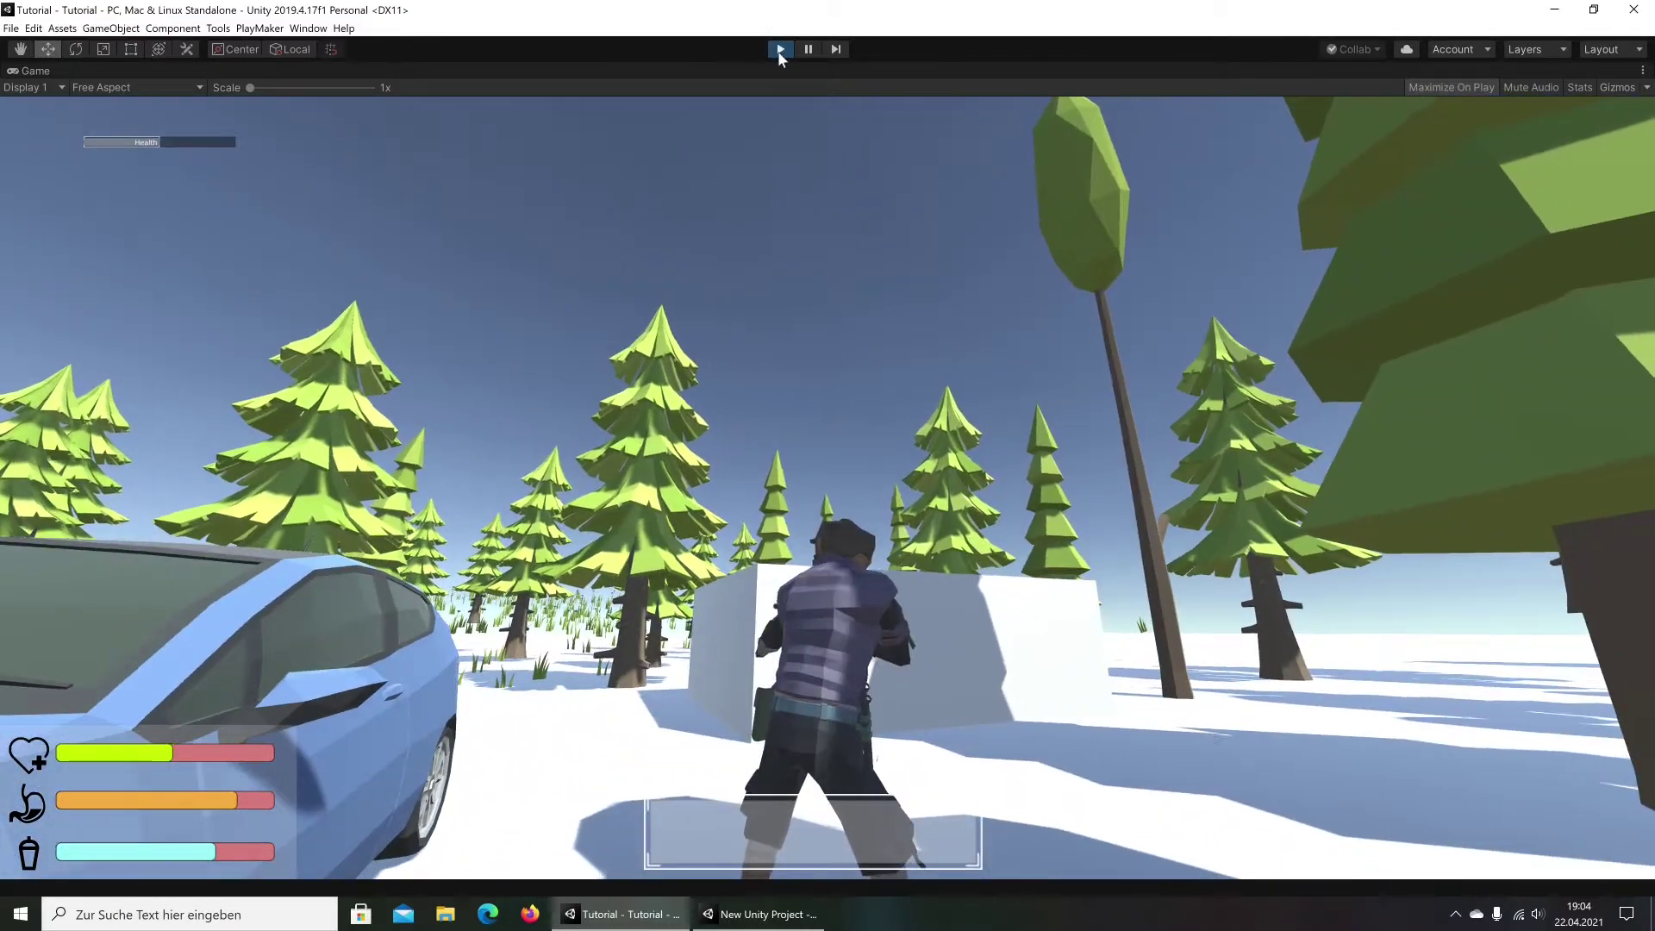
click(778, 50)
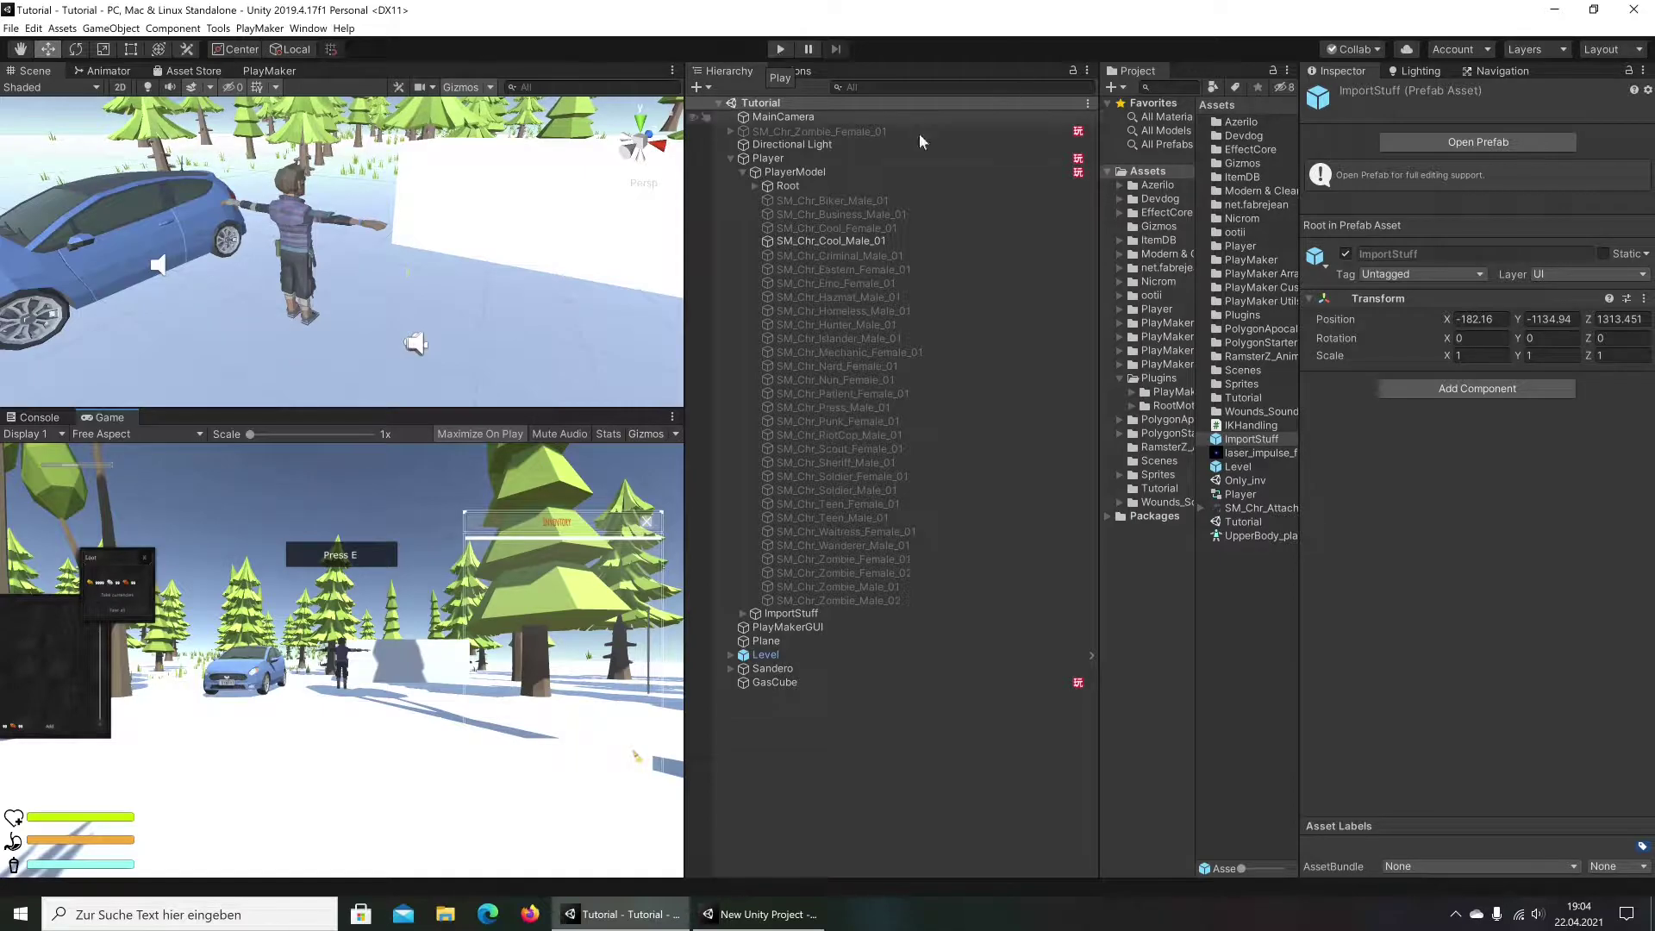
click(729, 158)
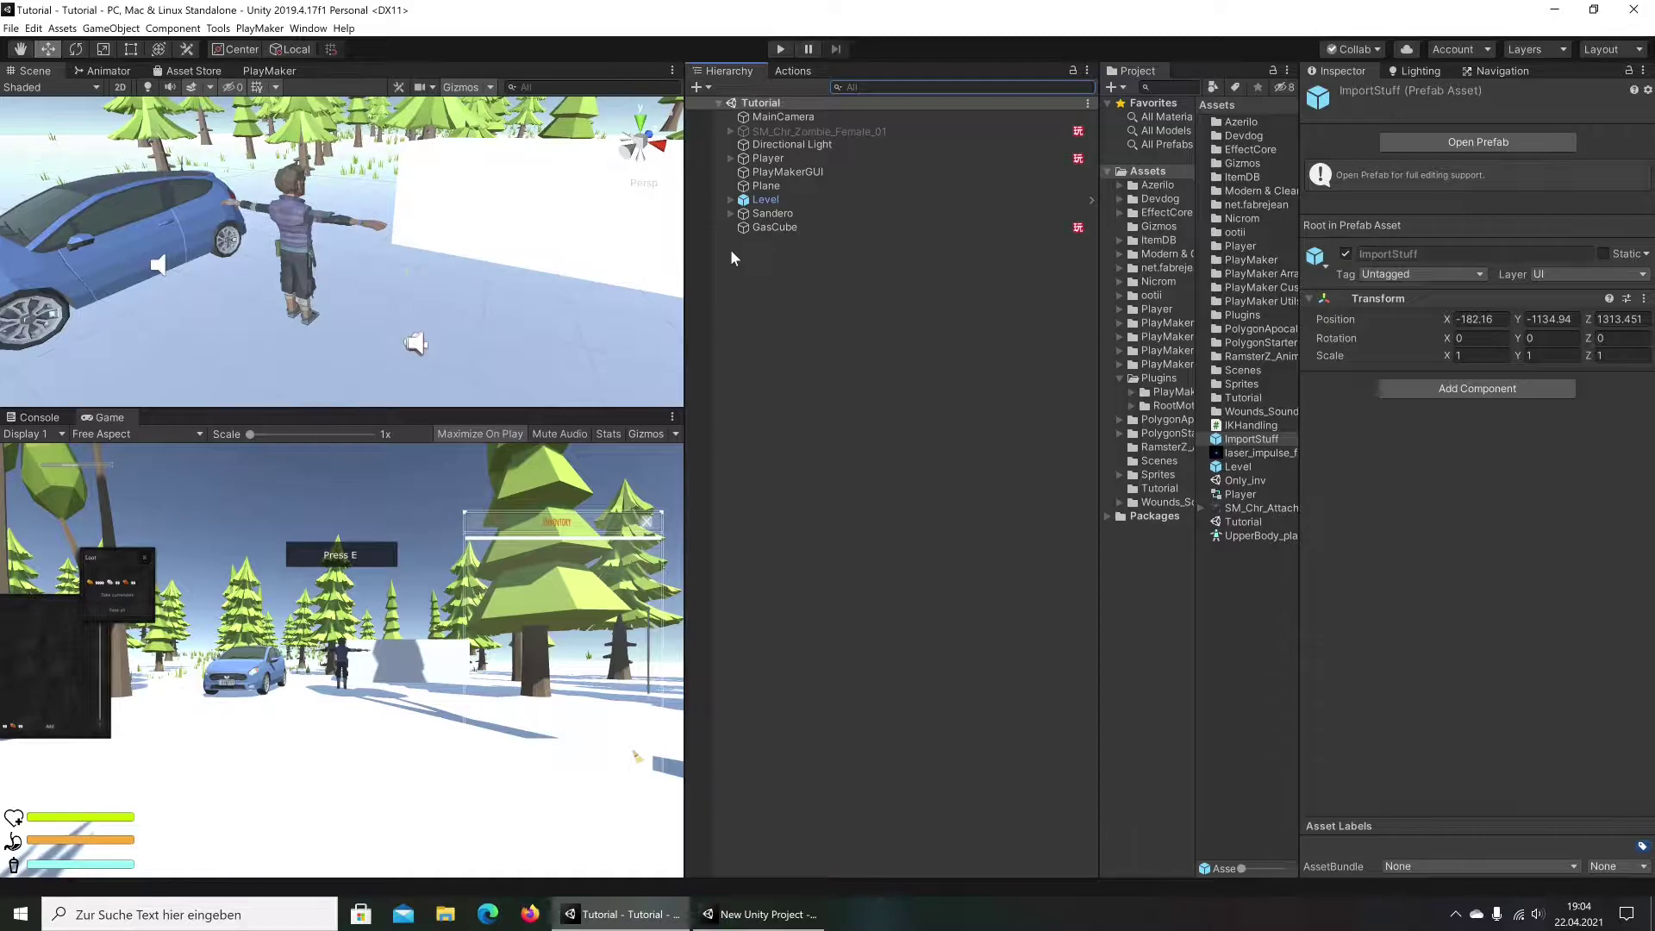
Select MainCamera and scroll down through its Inspector components
click(772, 117)
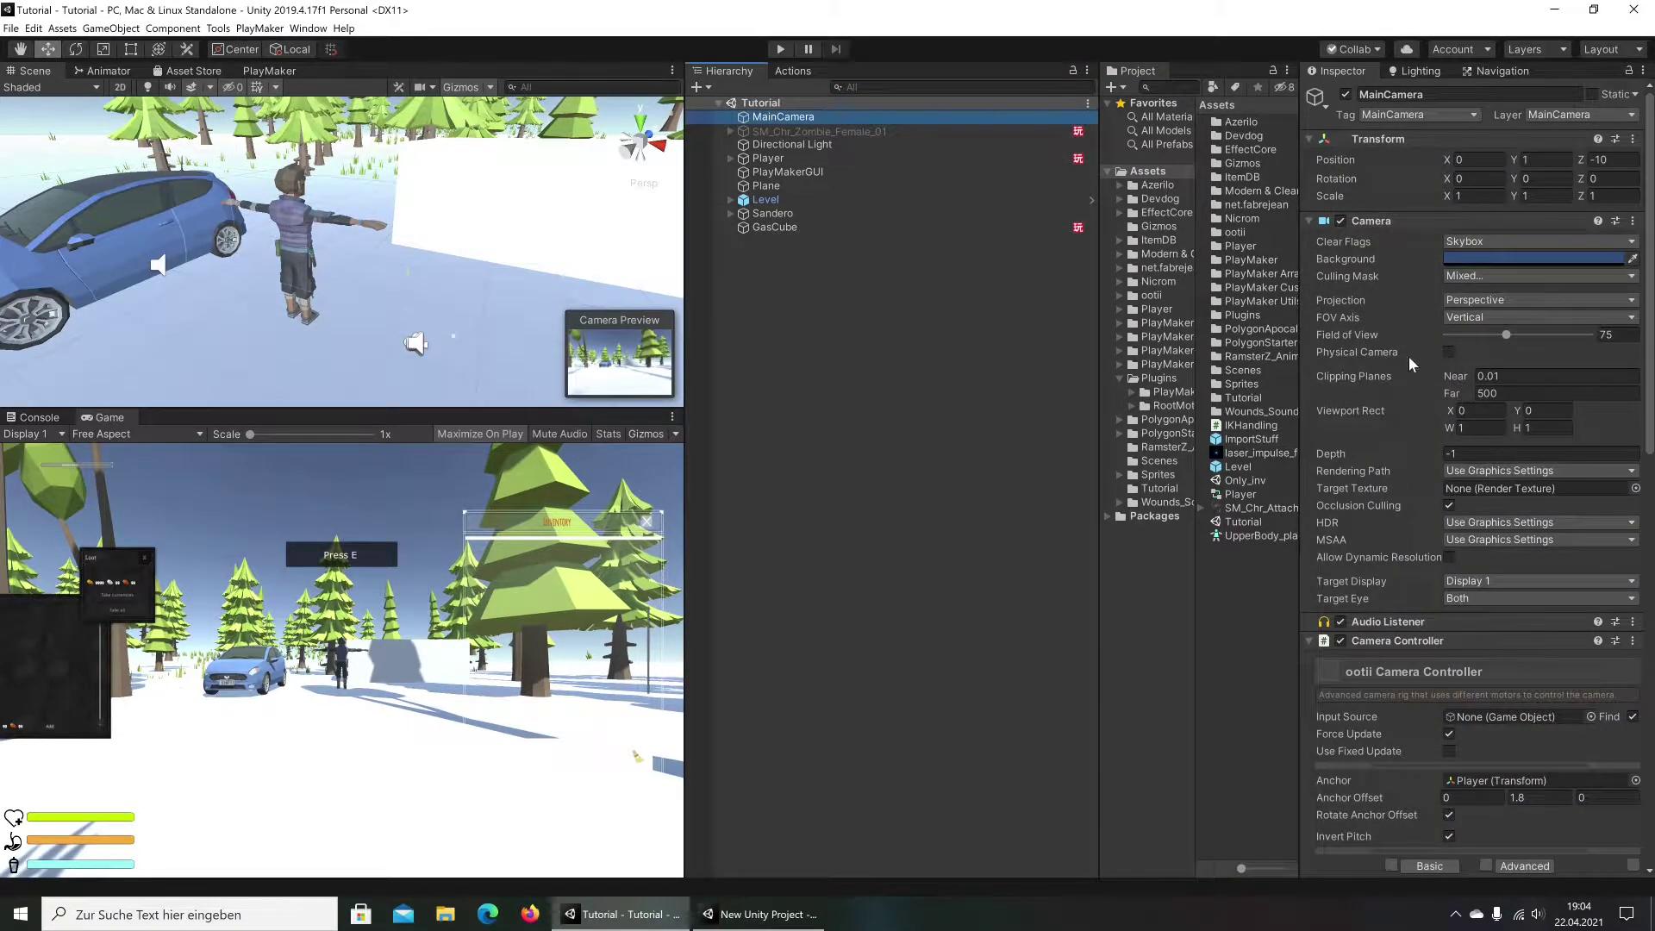
scroll(1403, 356, down, 5)
scroll(1403, 357, down, 5)
scroll(1401, 355, down, 5)
scroll(1399, 354, down, 5)
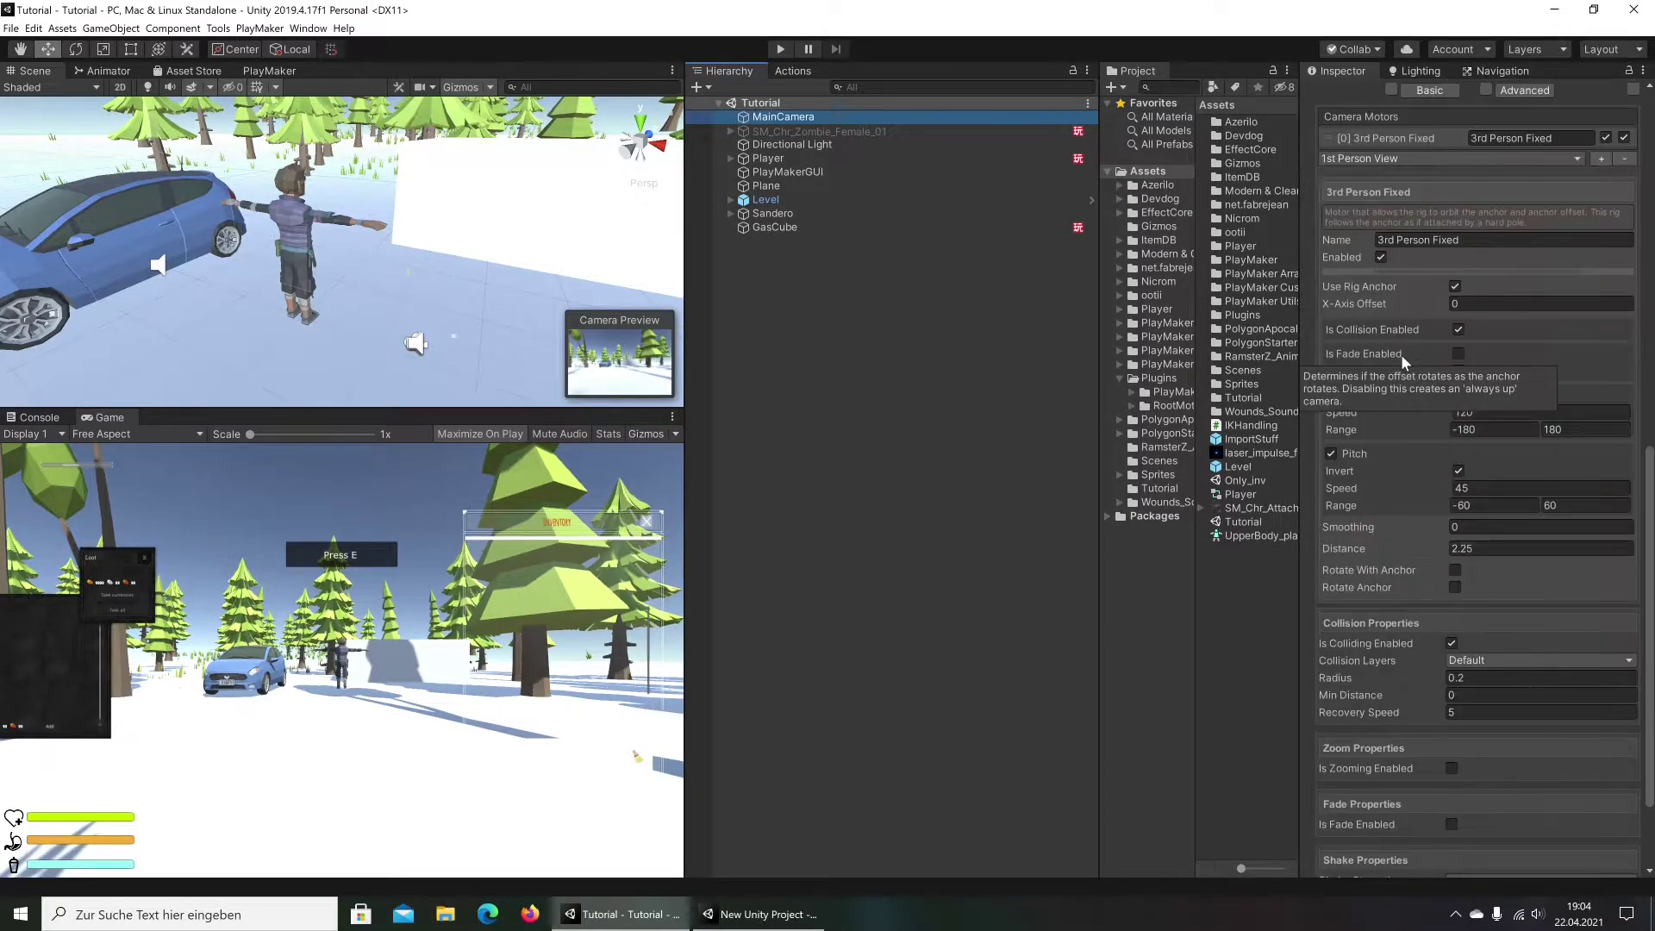
scroll(1400, 354, down, 3)
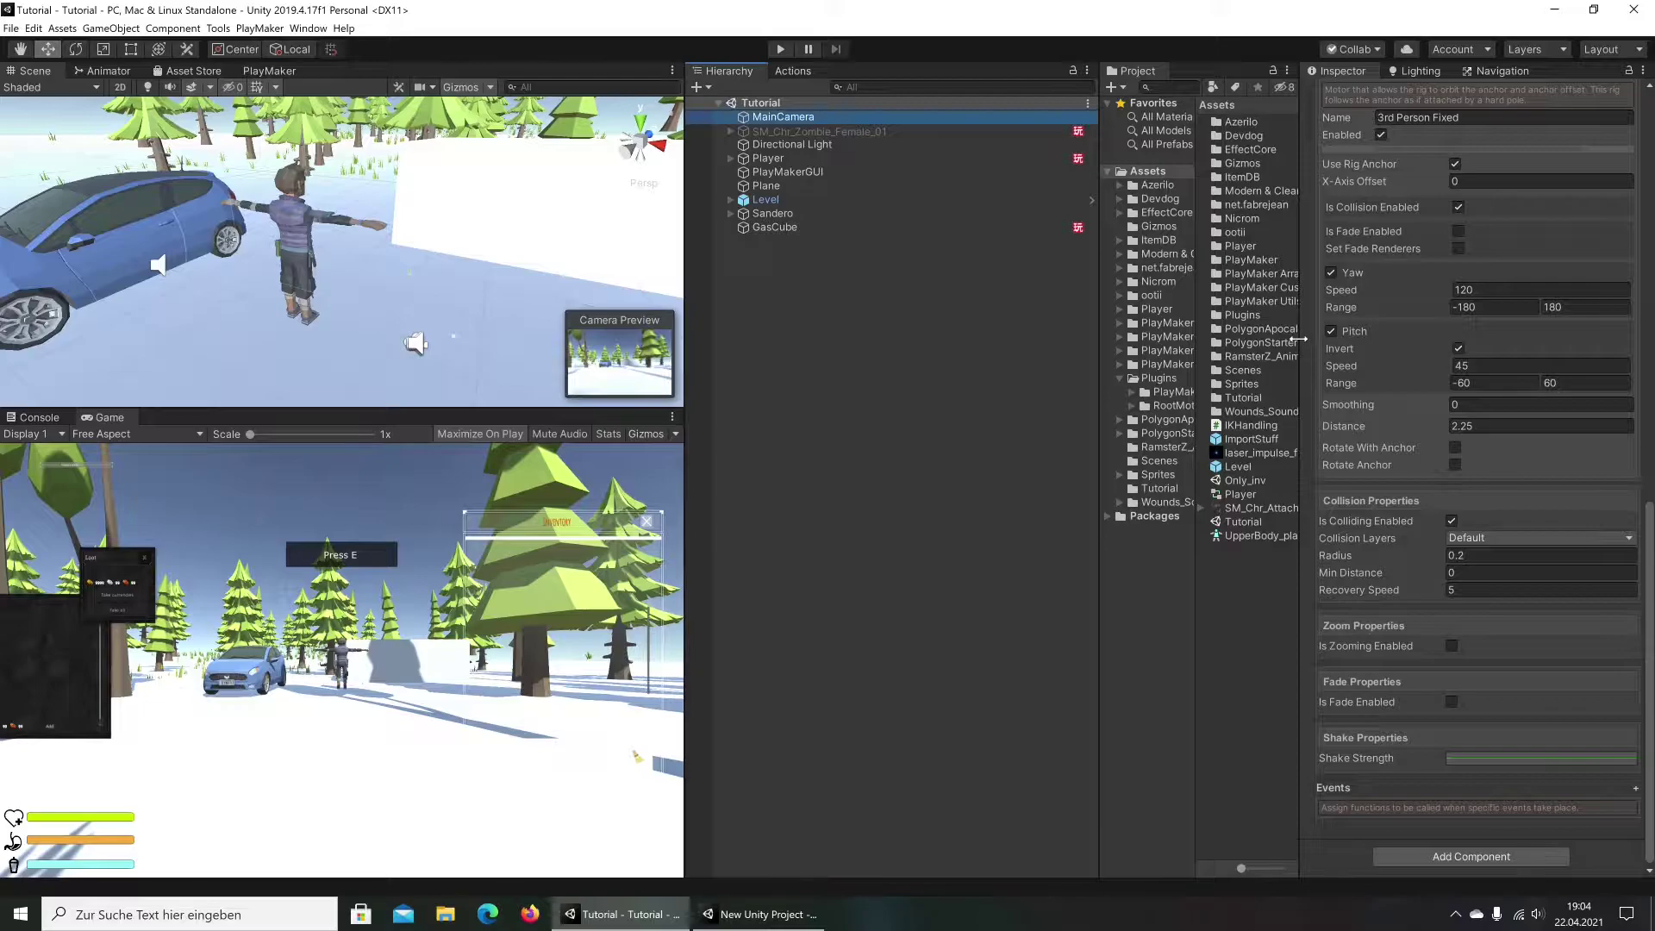
Widen the Inspector and scroll to the Camera Controller's 3rd Person Fixed motor settings
drag(1303, 338, 1092, 343)
scroll(1331, 389, up, 10)
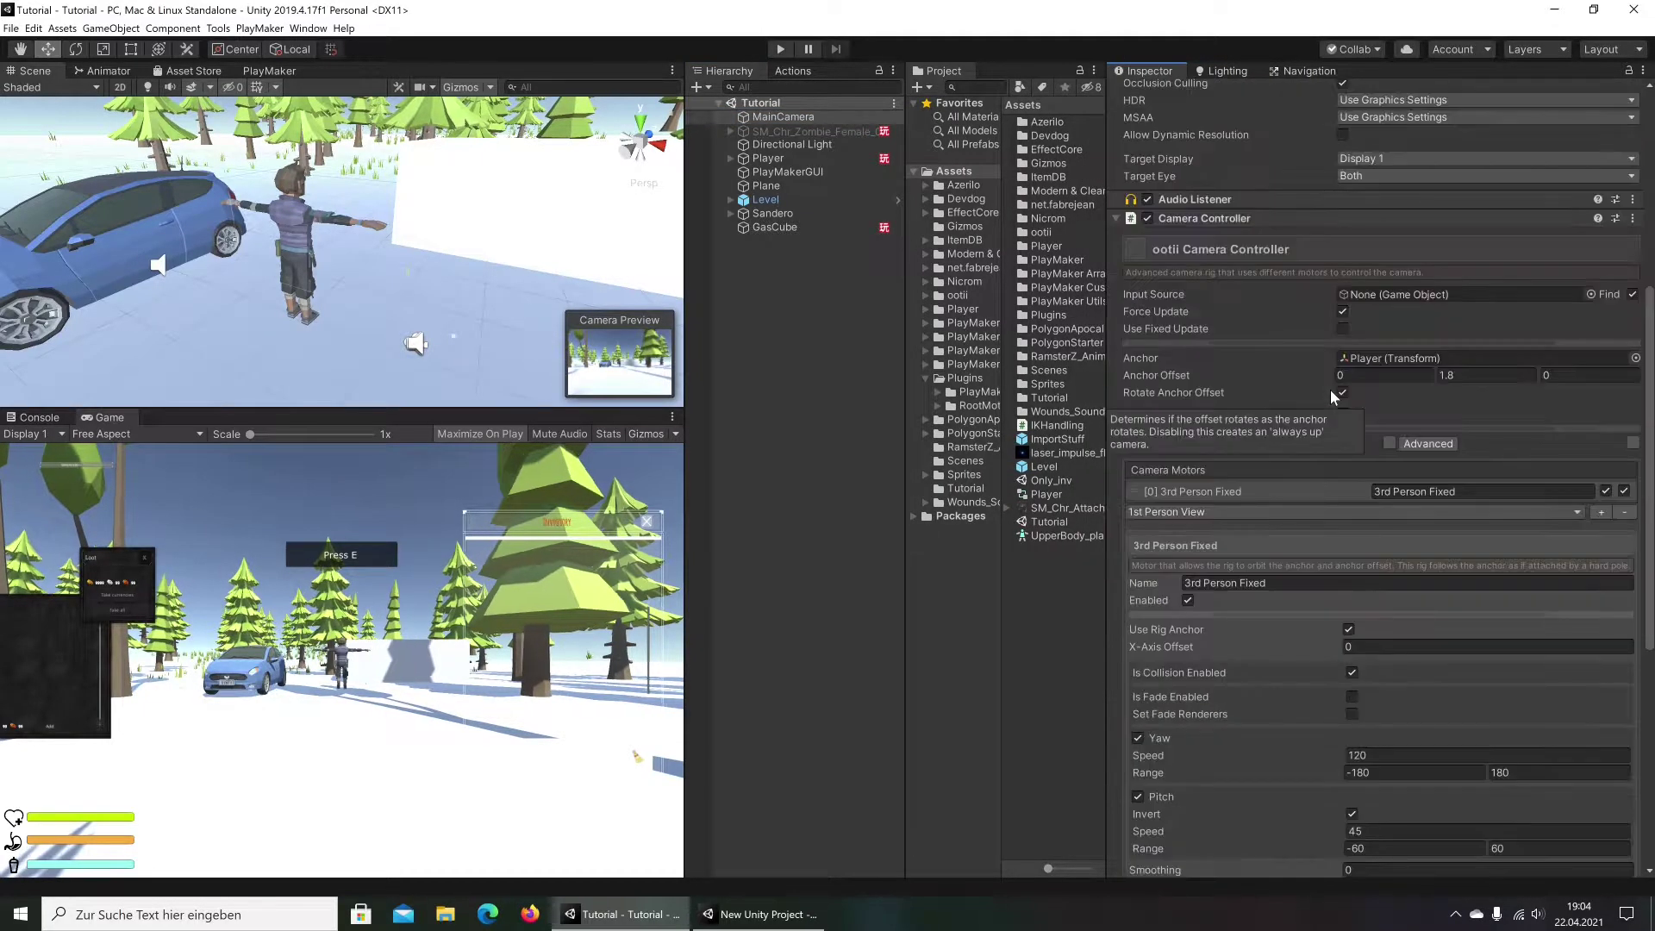
scroll(1223, 474, down, 3)
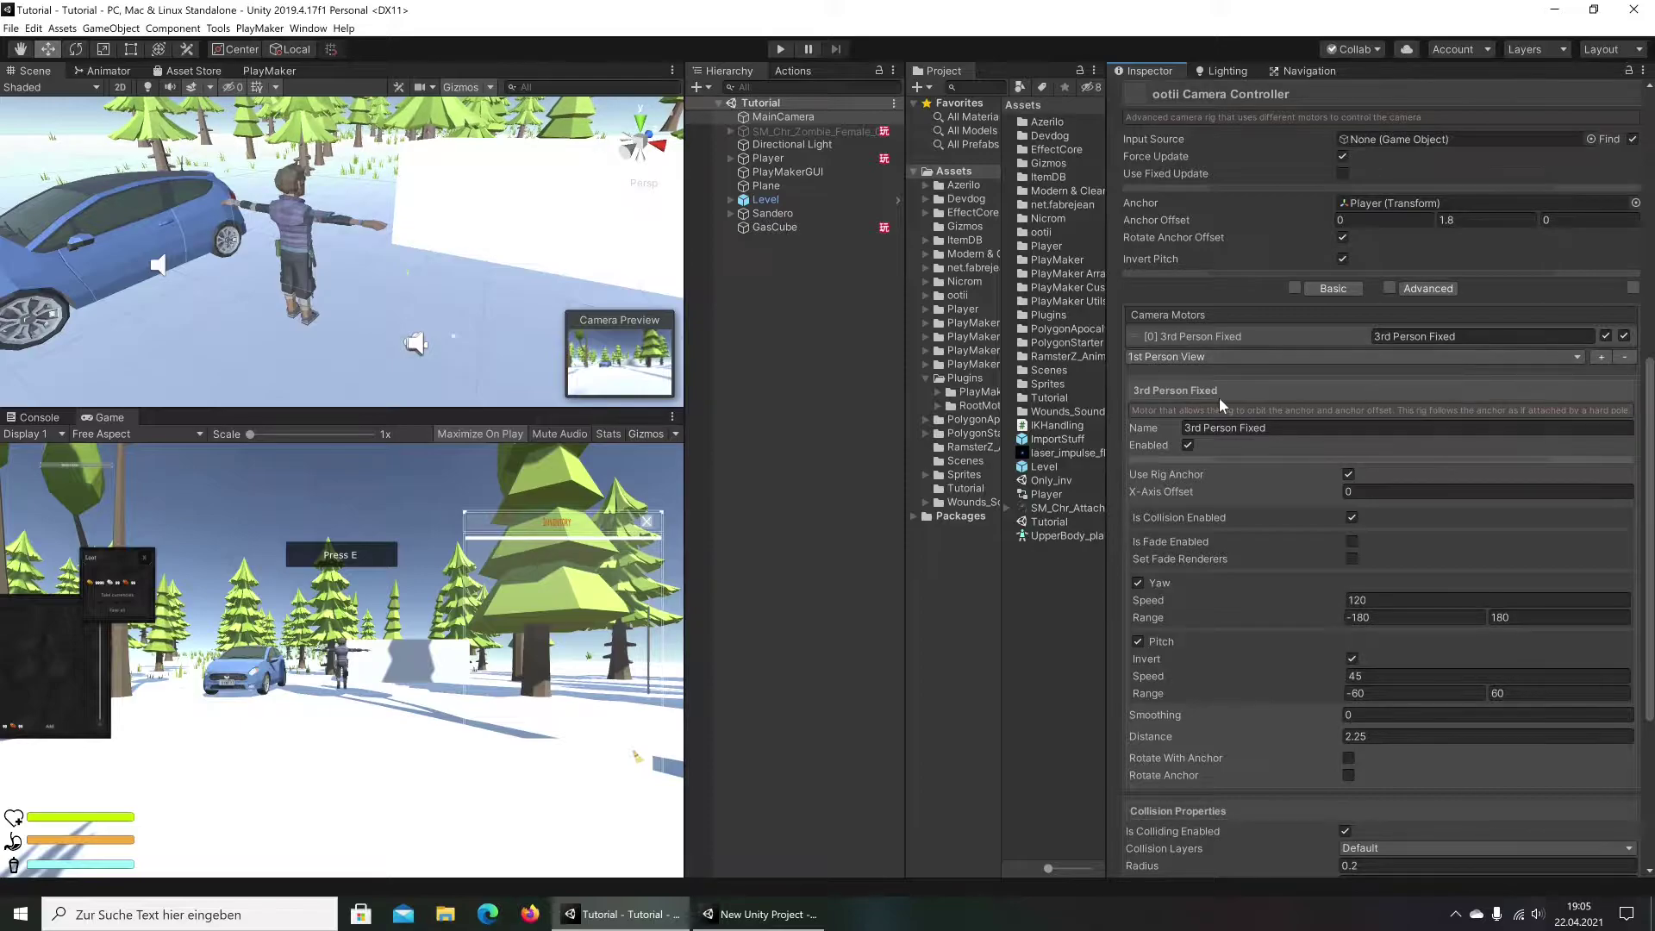
scroll(1420, 391, down, 5)
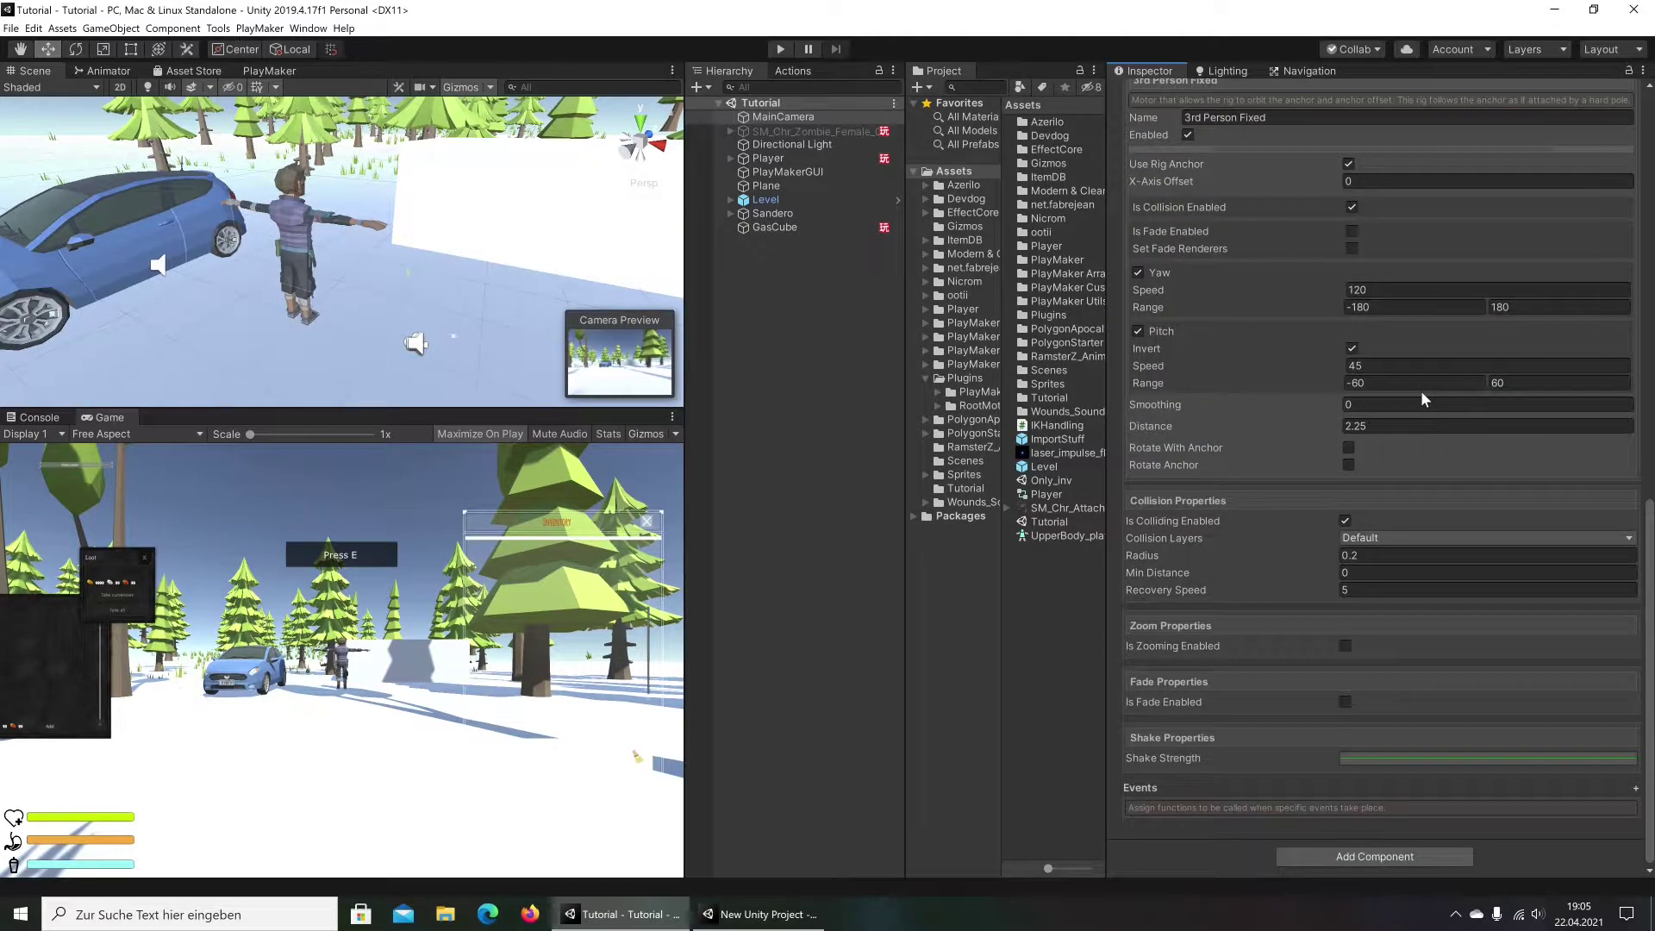
scroll(1420, 391, up, 5)
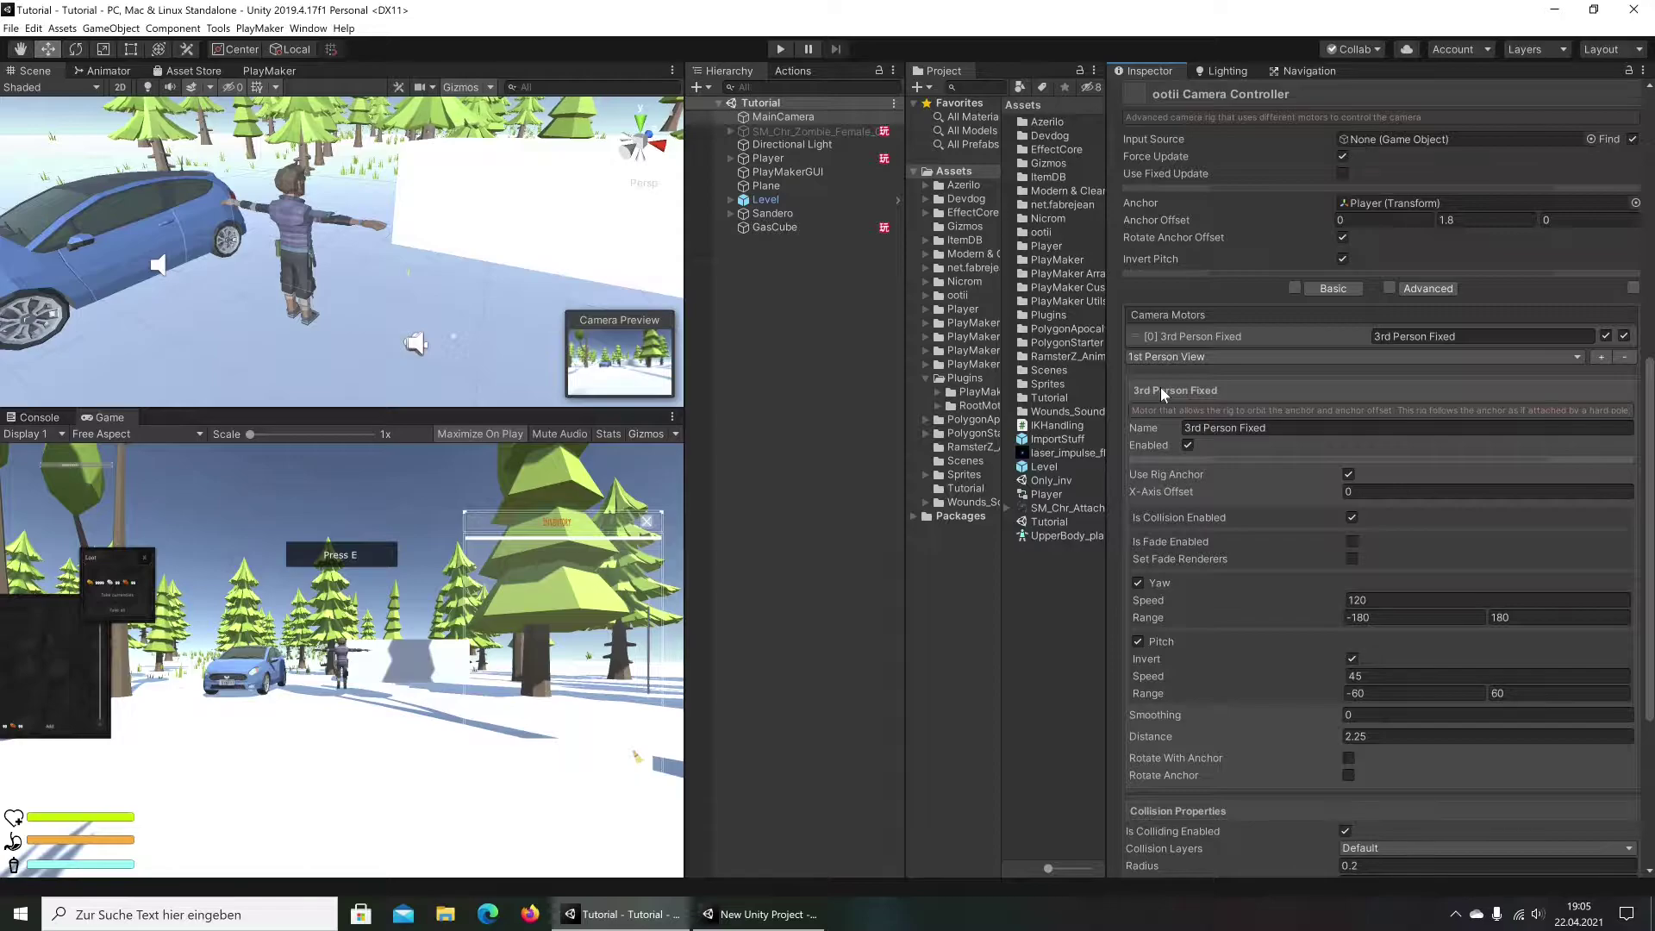
scroll(1413, 393, down, 5)
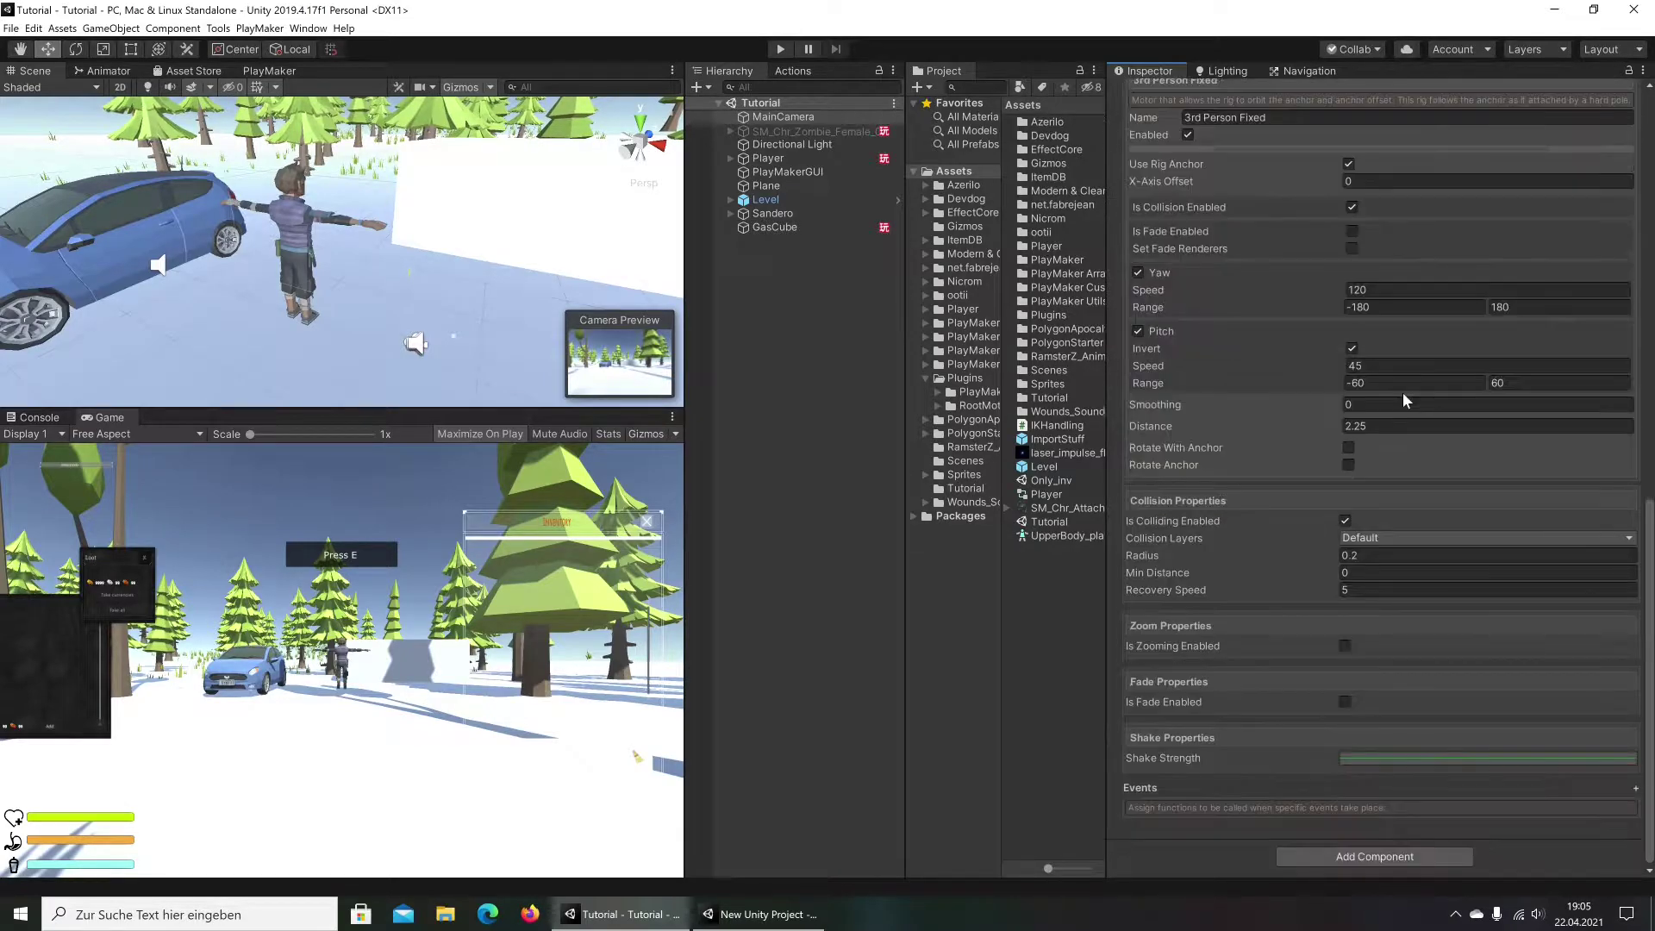
scroll(1403, 391, up, 5)
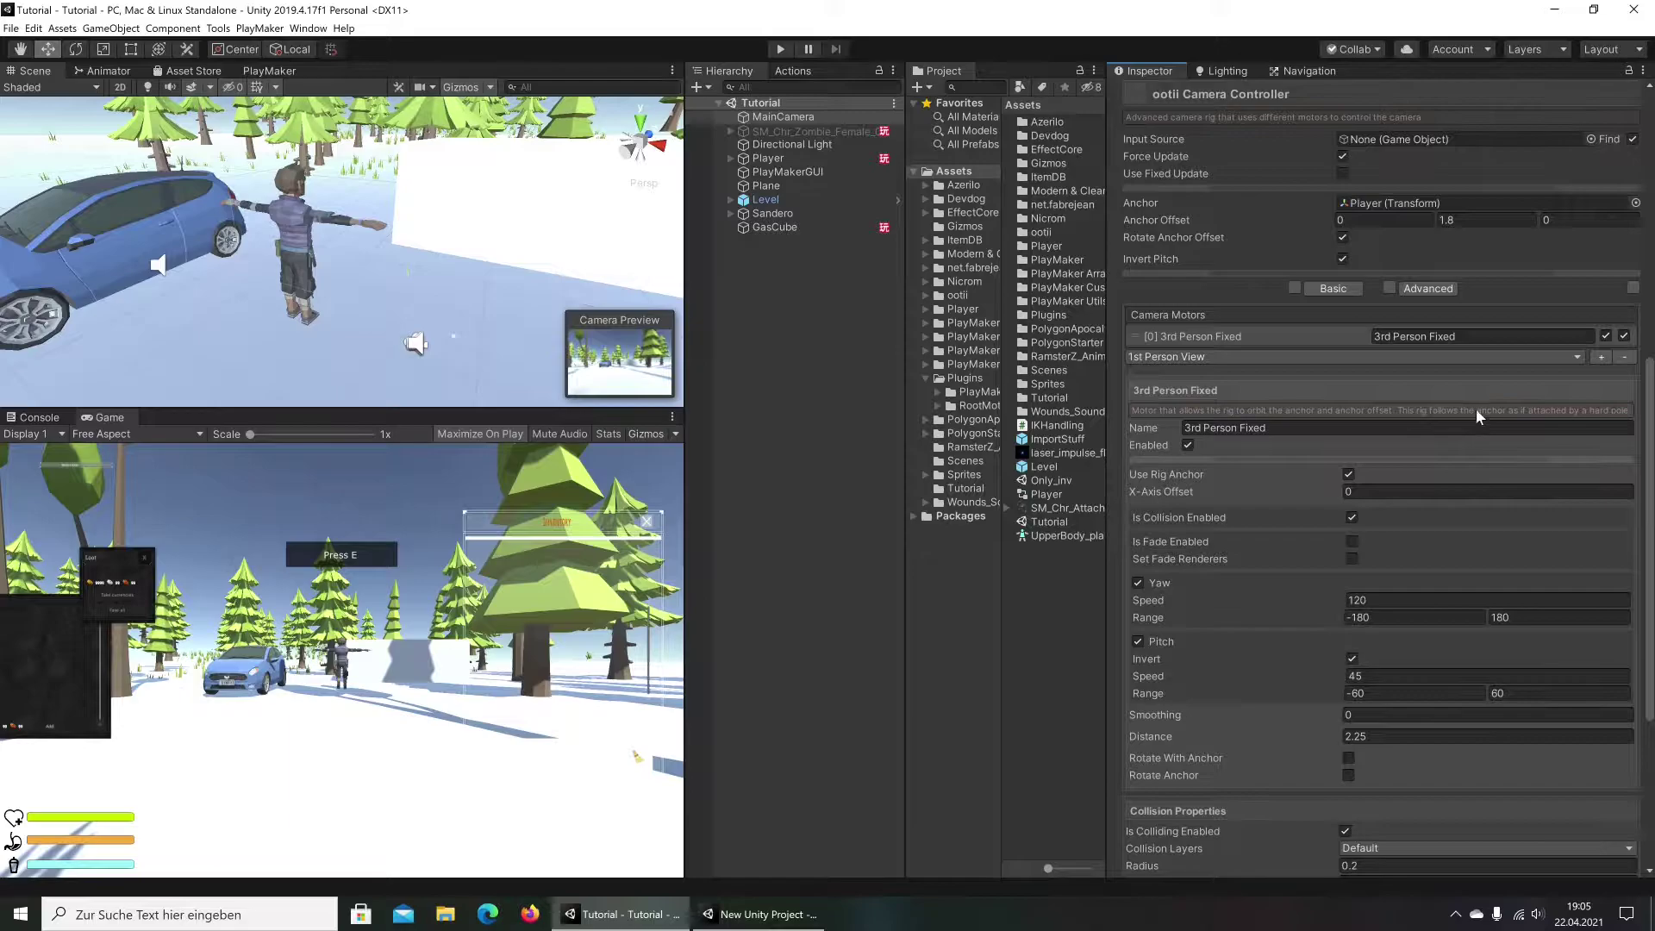
Choose 3rd Person Fixed as the camera motor type
click(1449, 355)
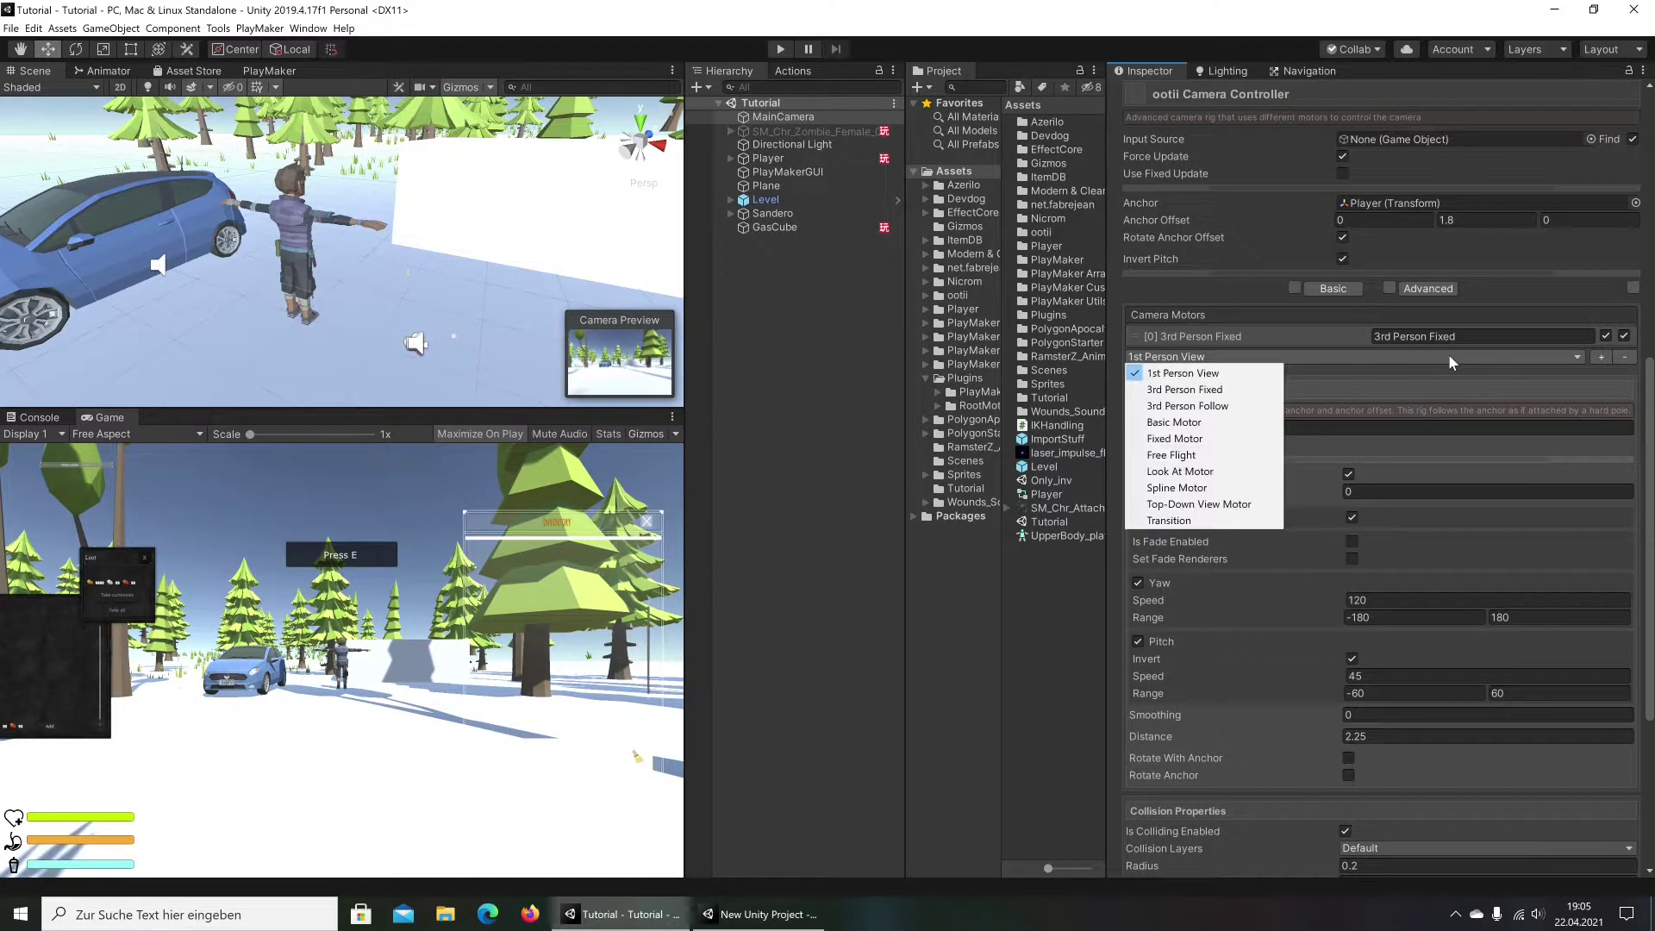
click(1244, 390)
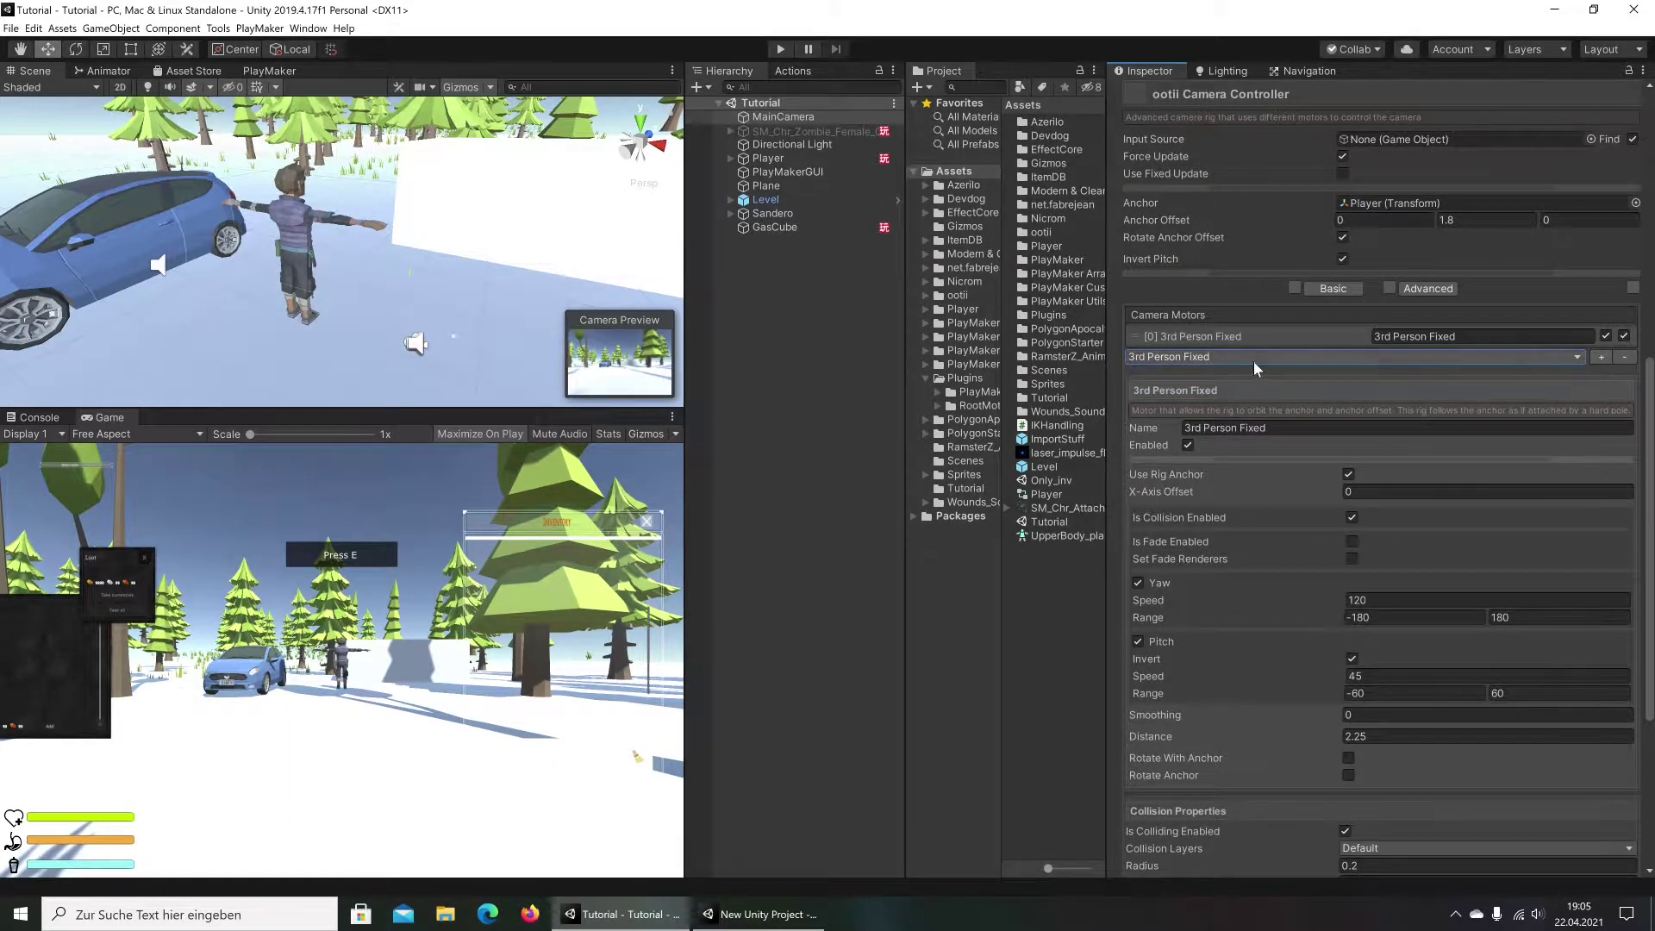
click(1229, 358)
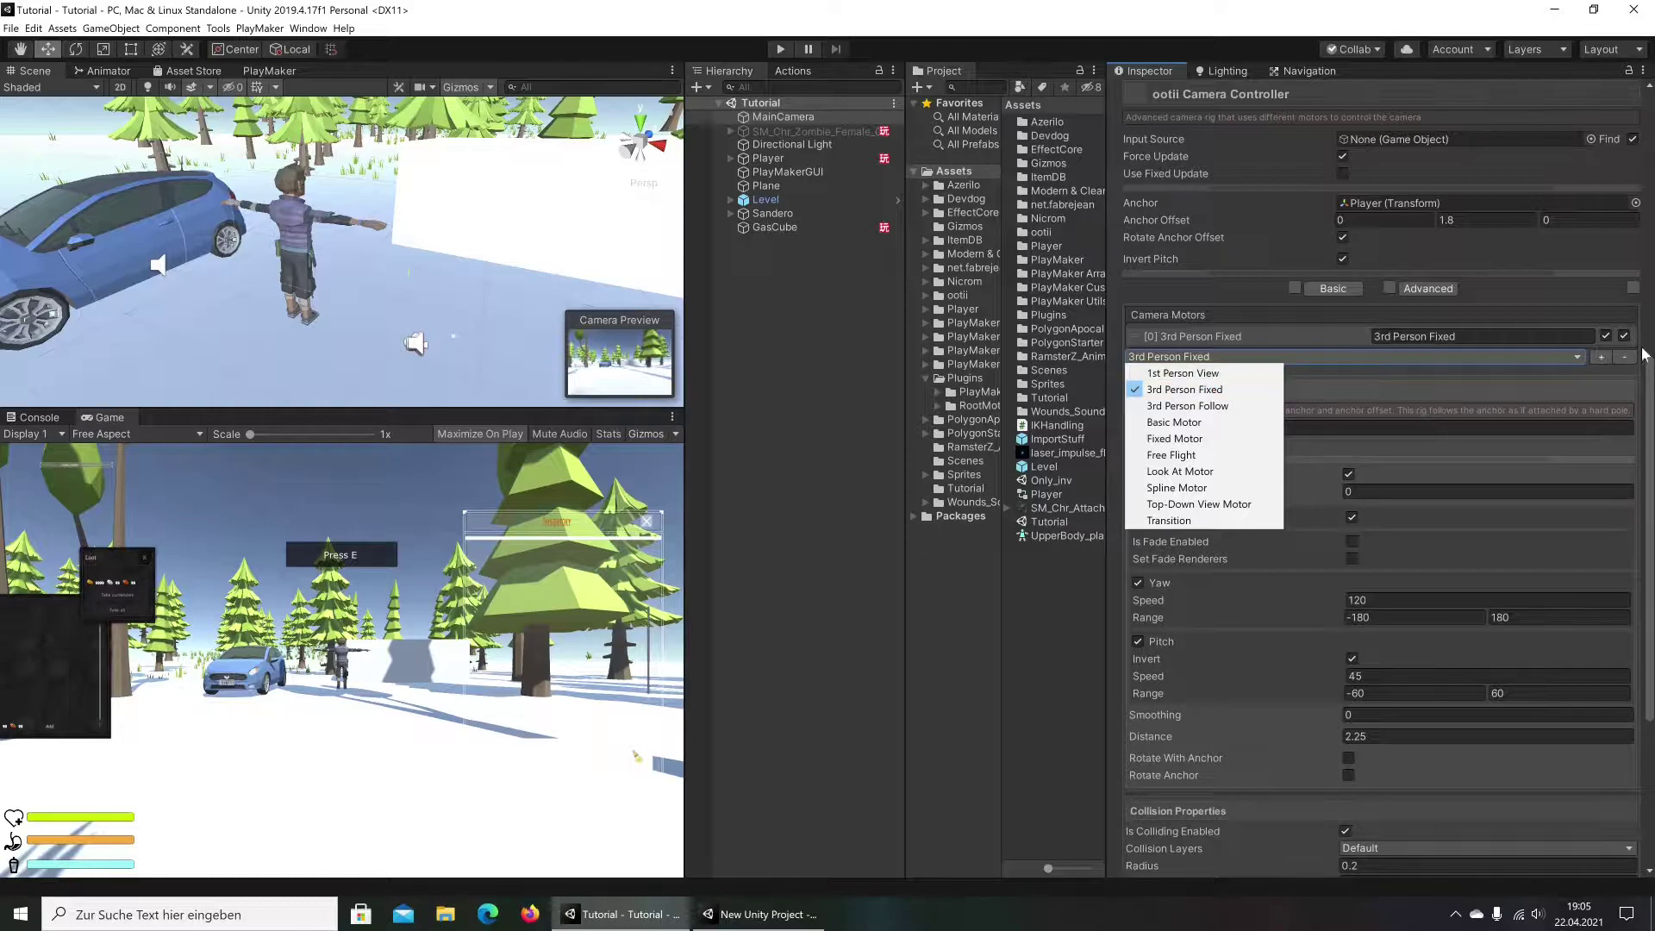
click(1603, 360)
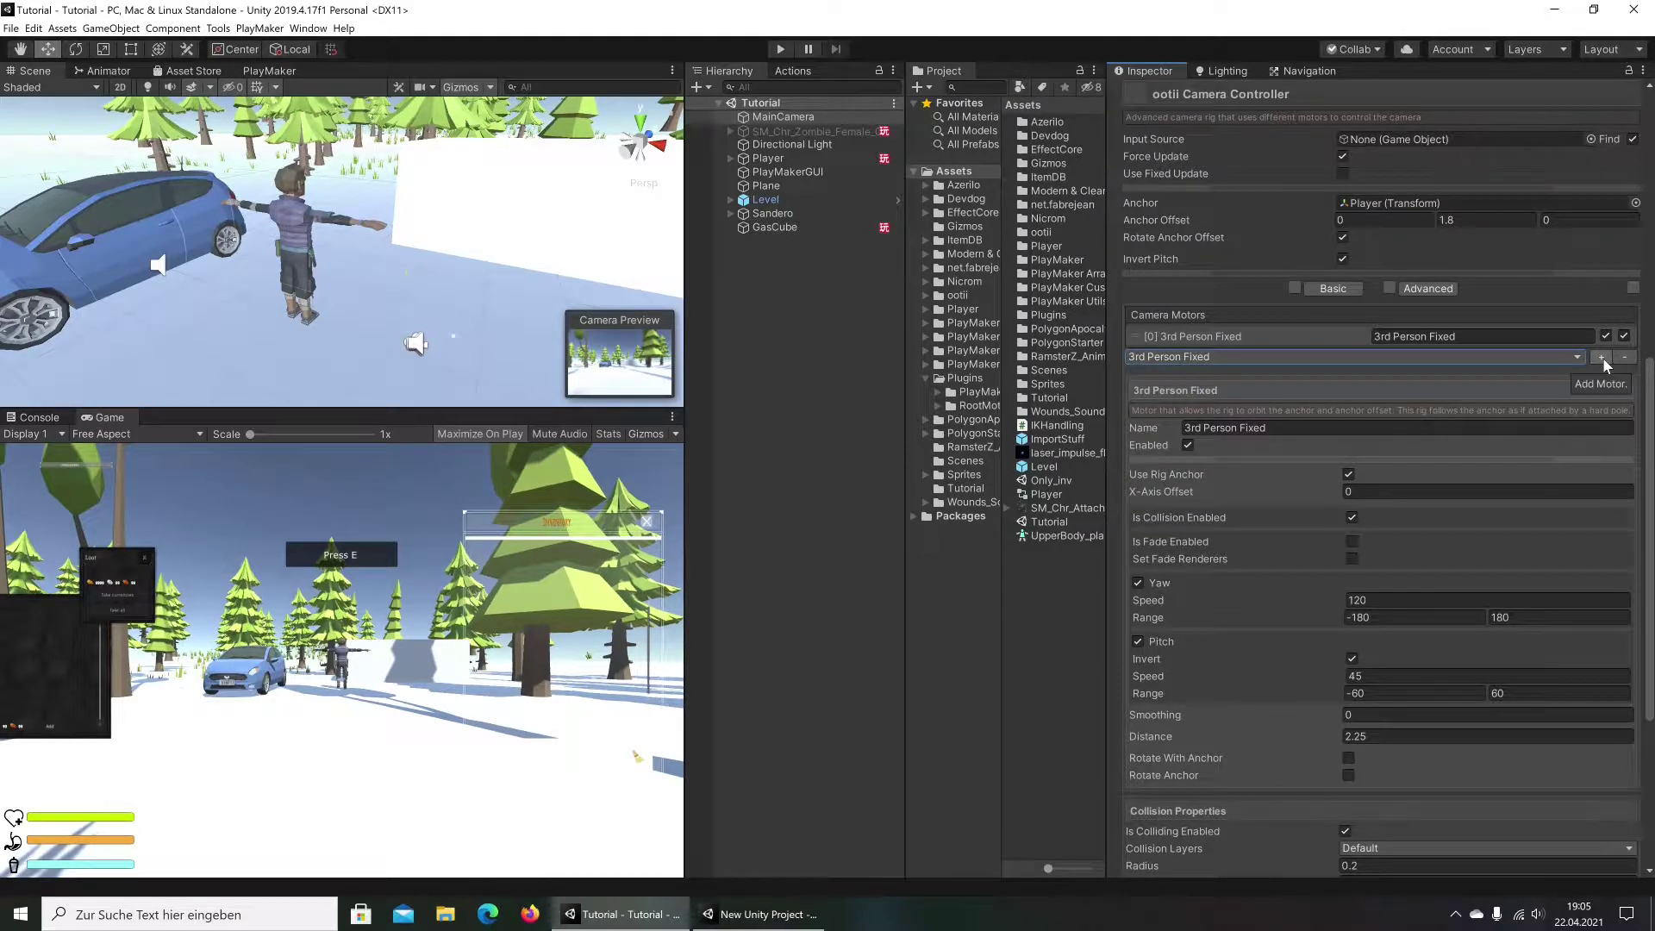
scroll(1553, 417, down, 5)
scroll(1612, 284, up, 3)
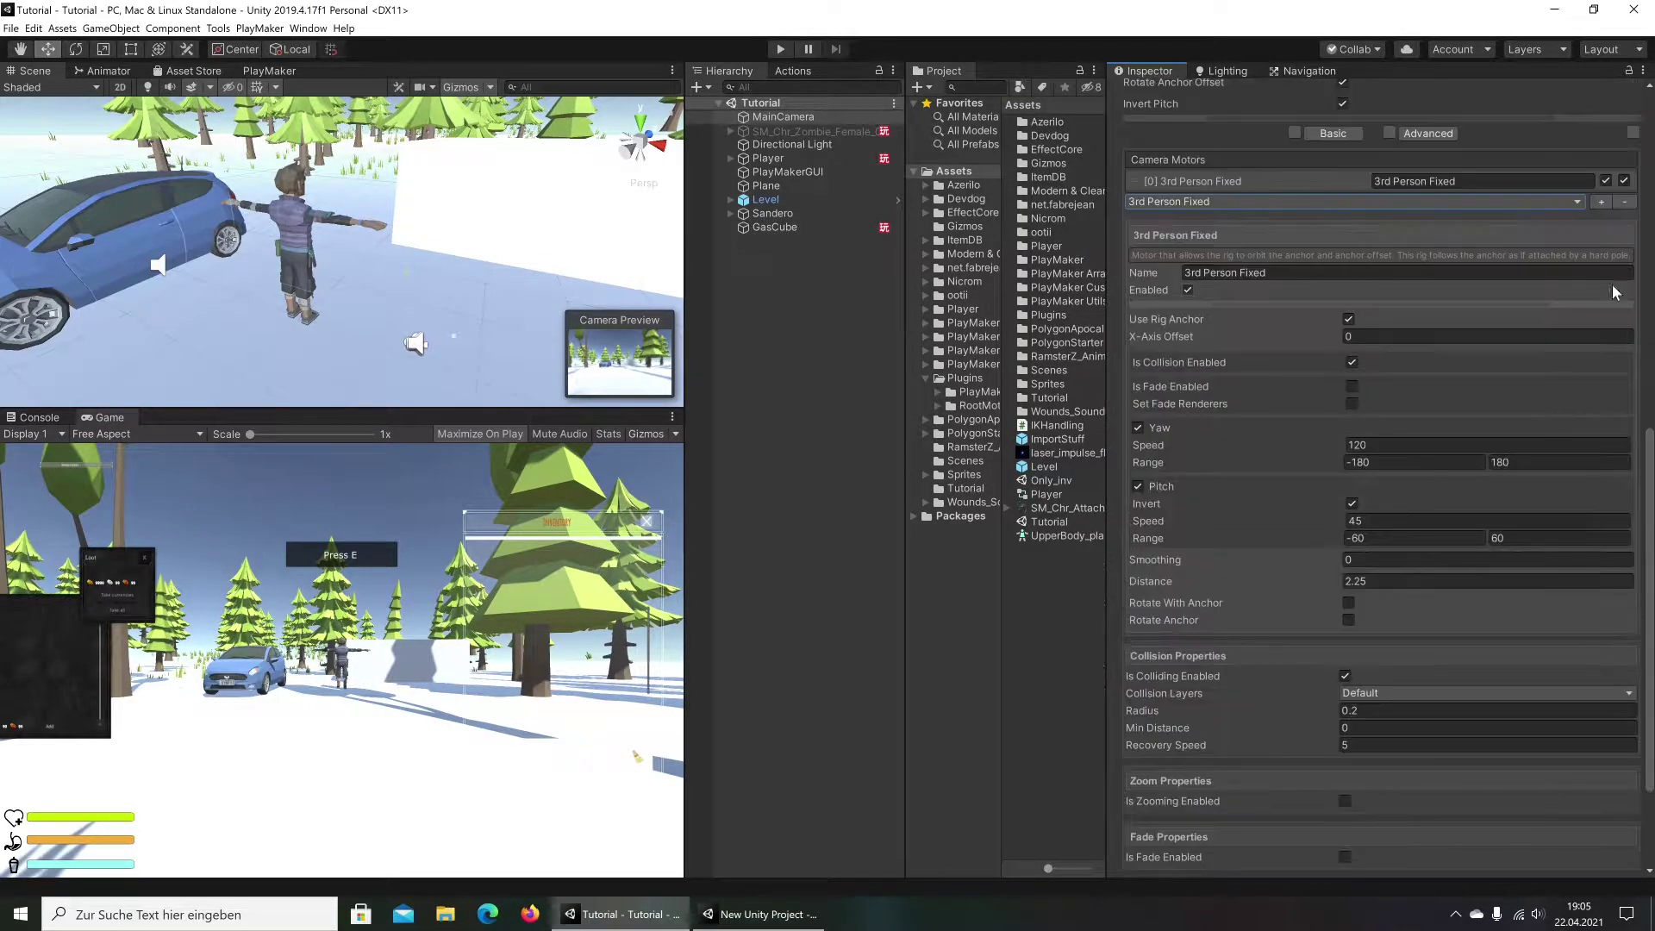
Add a new motor named 'Aiming', then switch to the My_Horror_Con reference project
click(1602, 202)
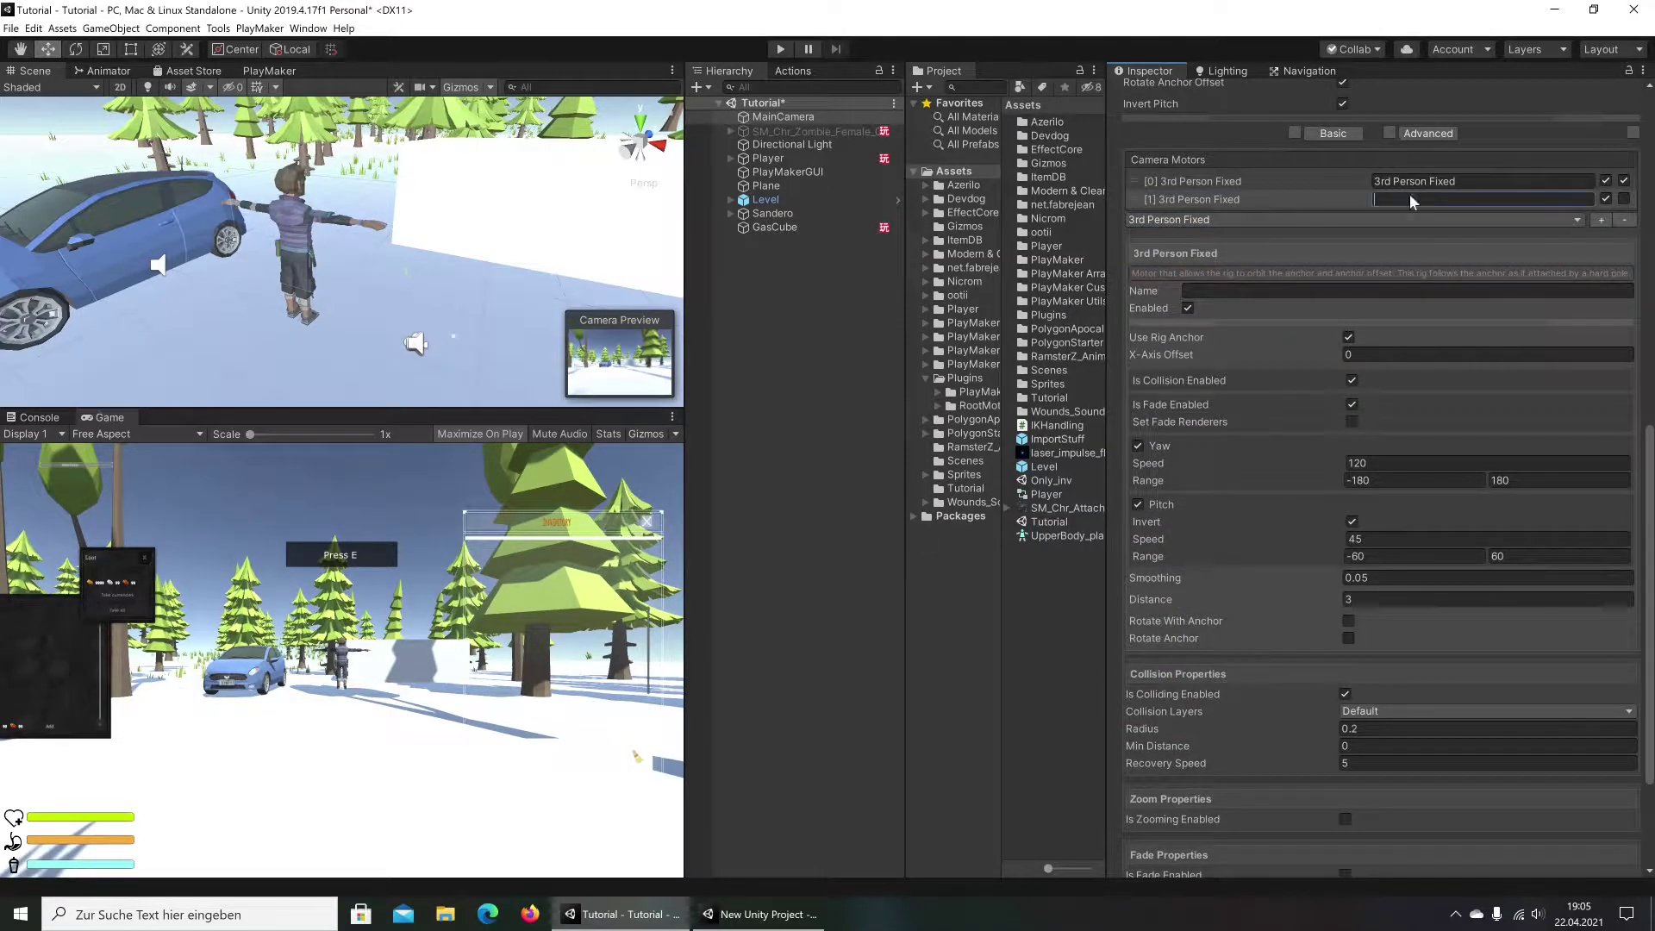
text(Aiming)
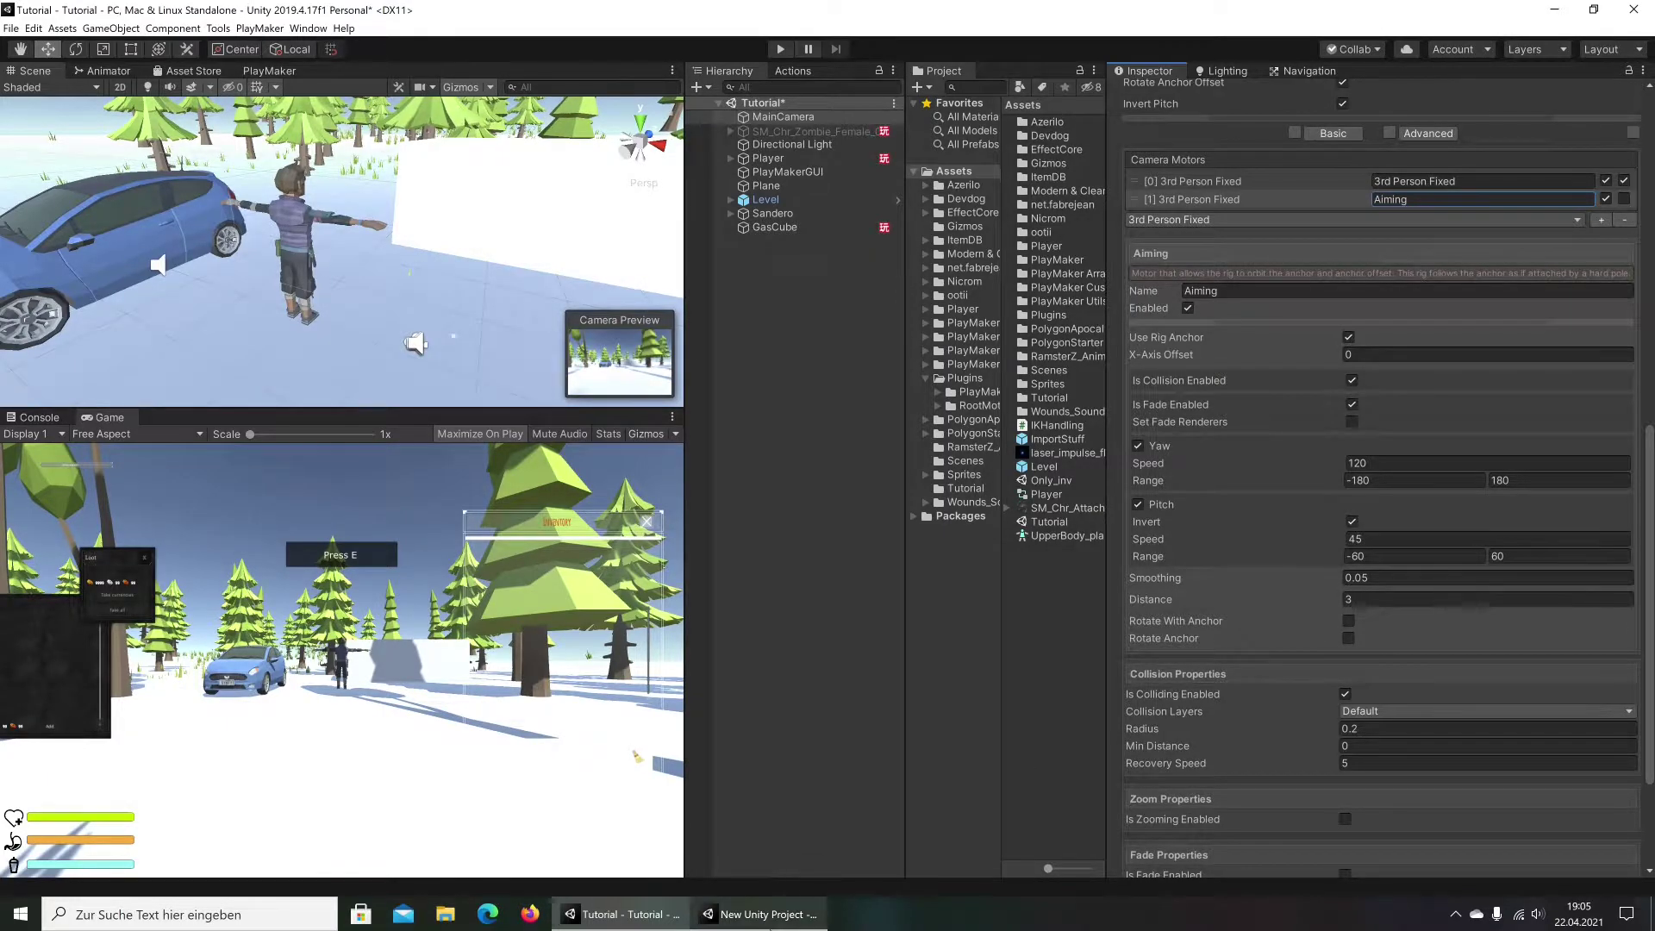
click(758, 914)
Uncheck Use Rig Anchor on the Aiming motor and set its Anchor to the Player object
scroll(1392, 457, up, 10)
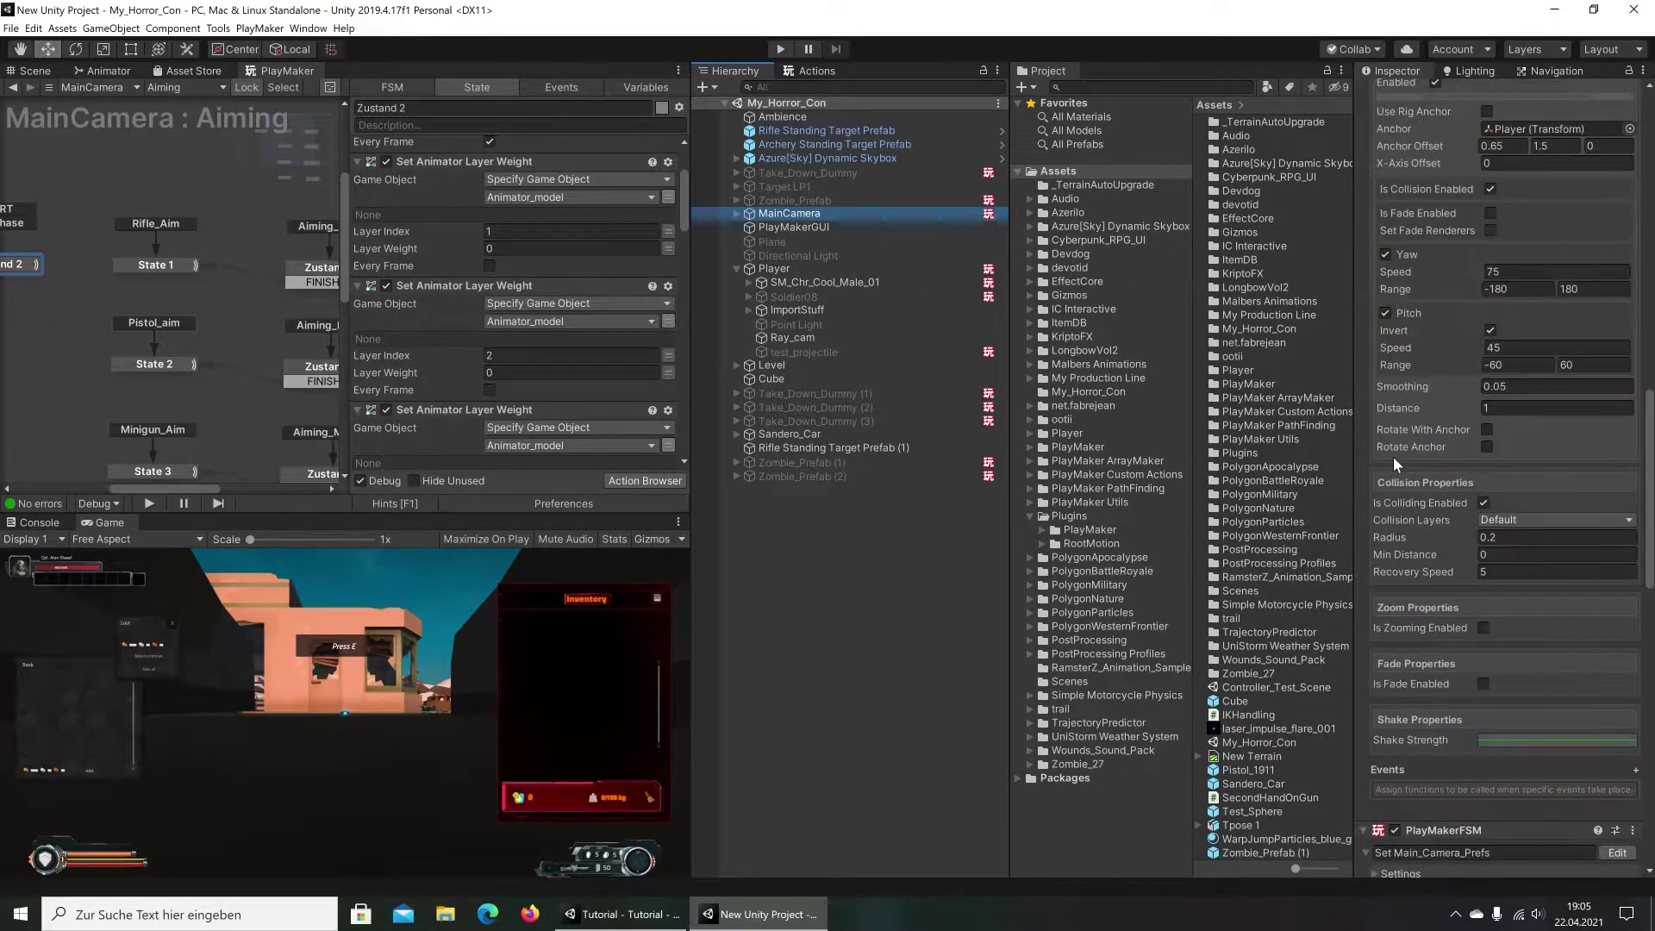
scroll(1393, 457, up, 5)
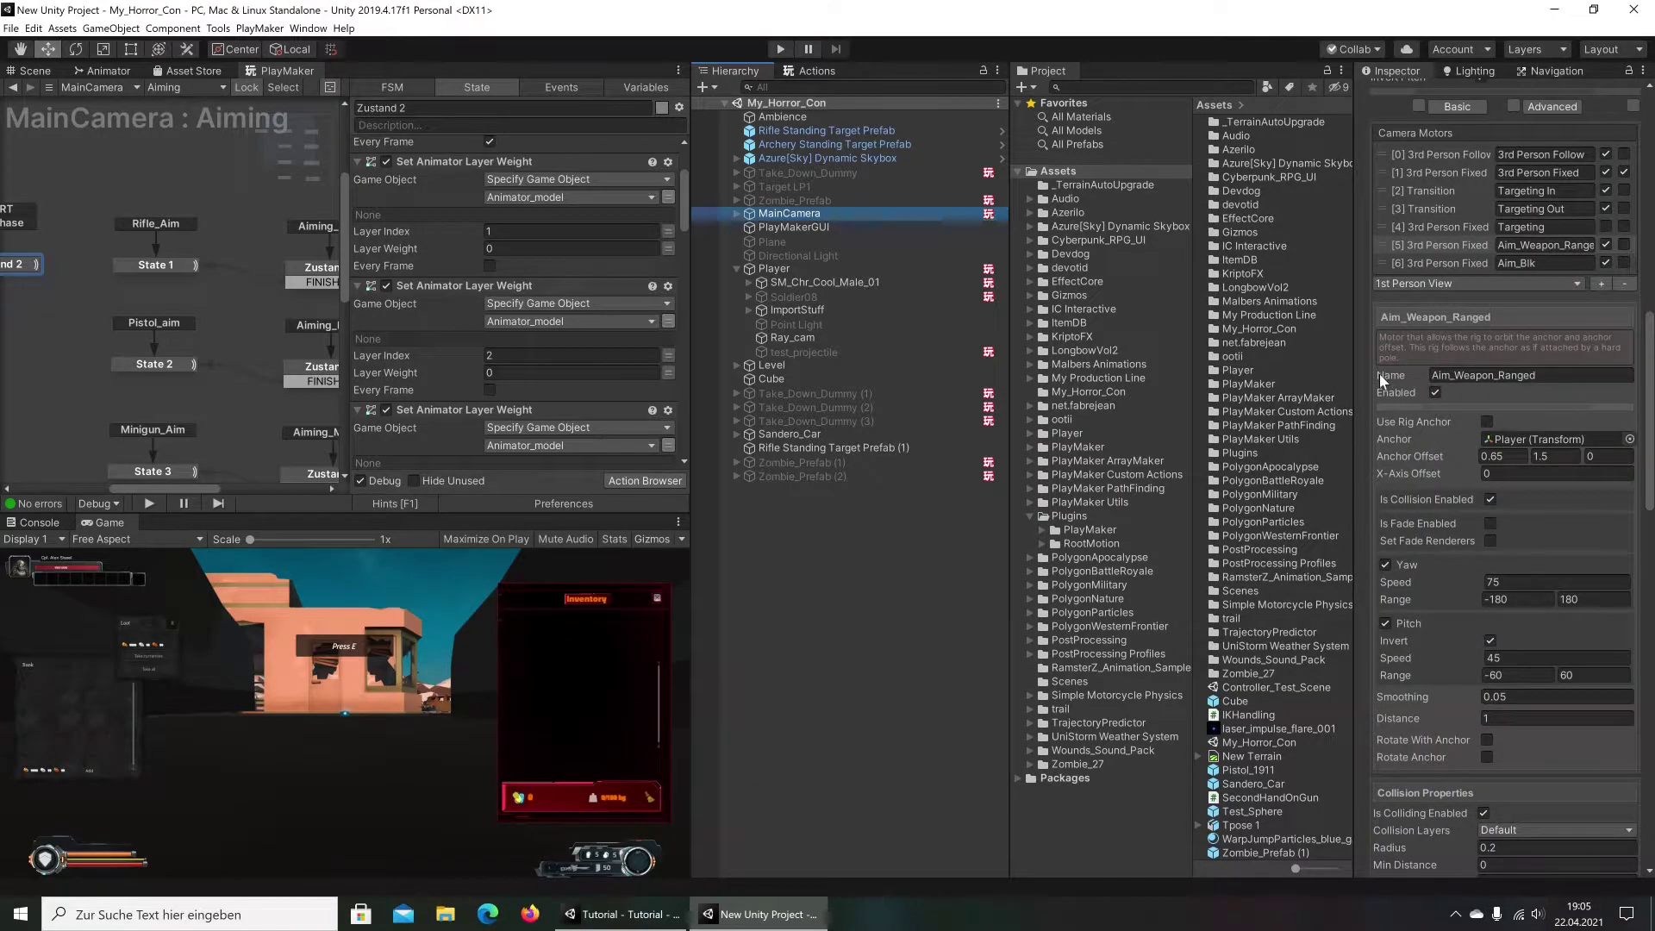
drag(1358, 405, 1165, 524)
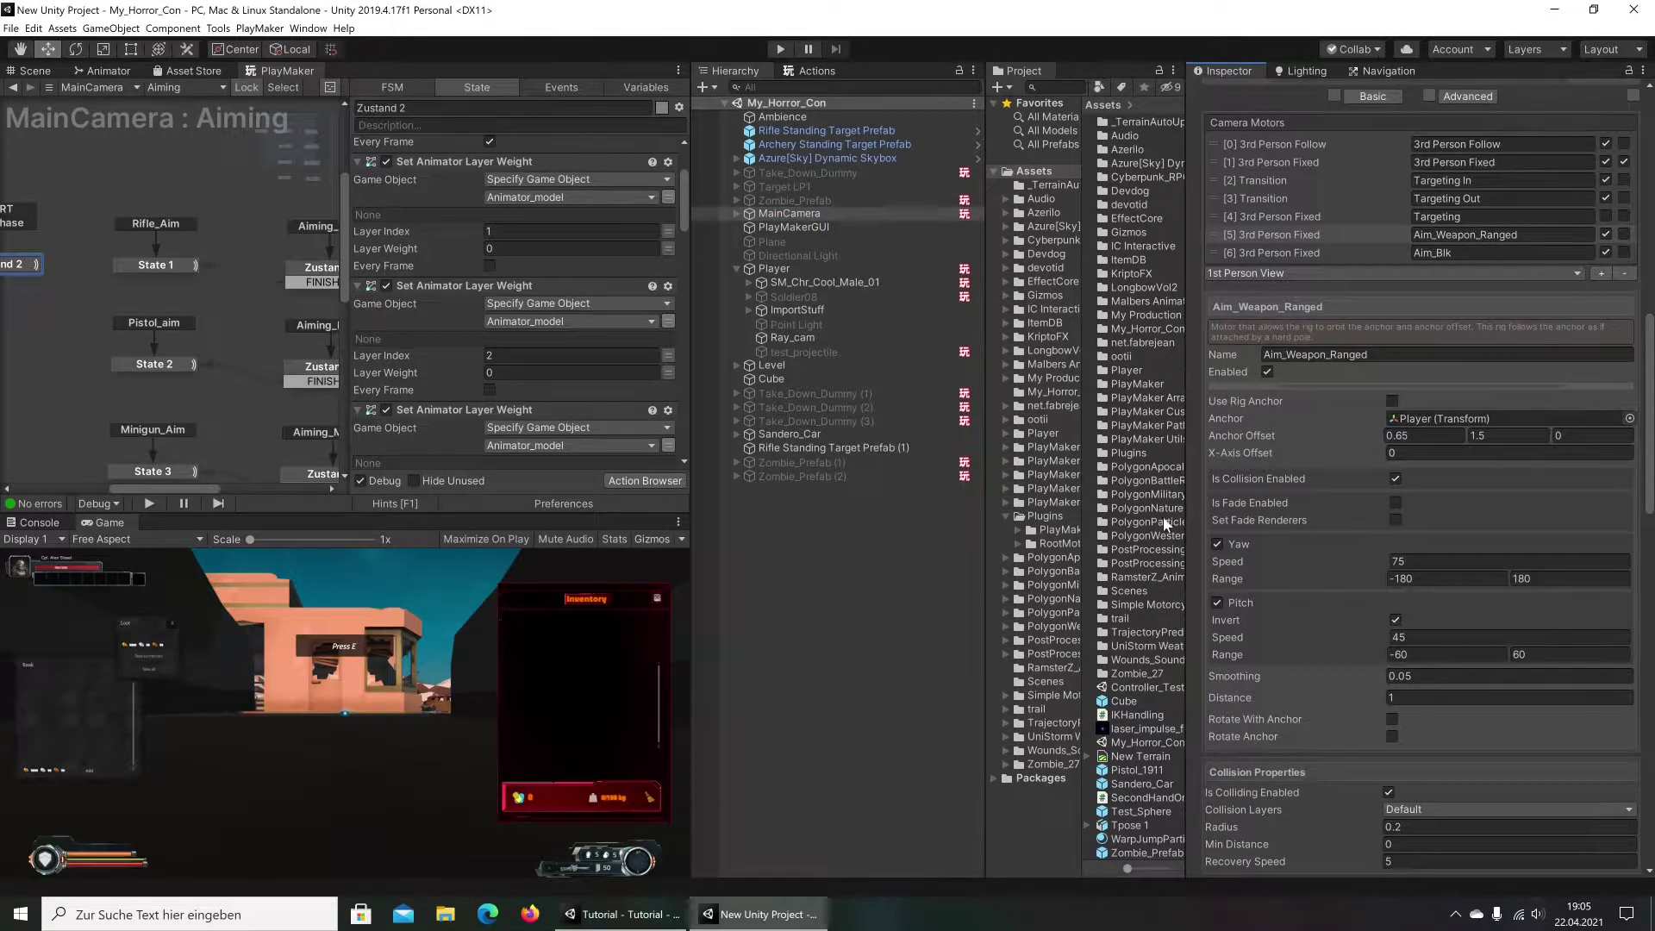
click(623, 916)
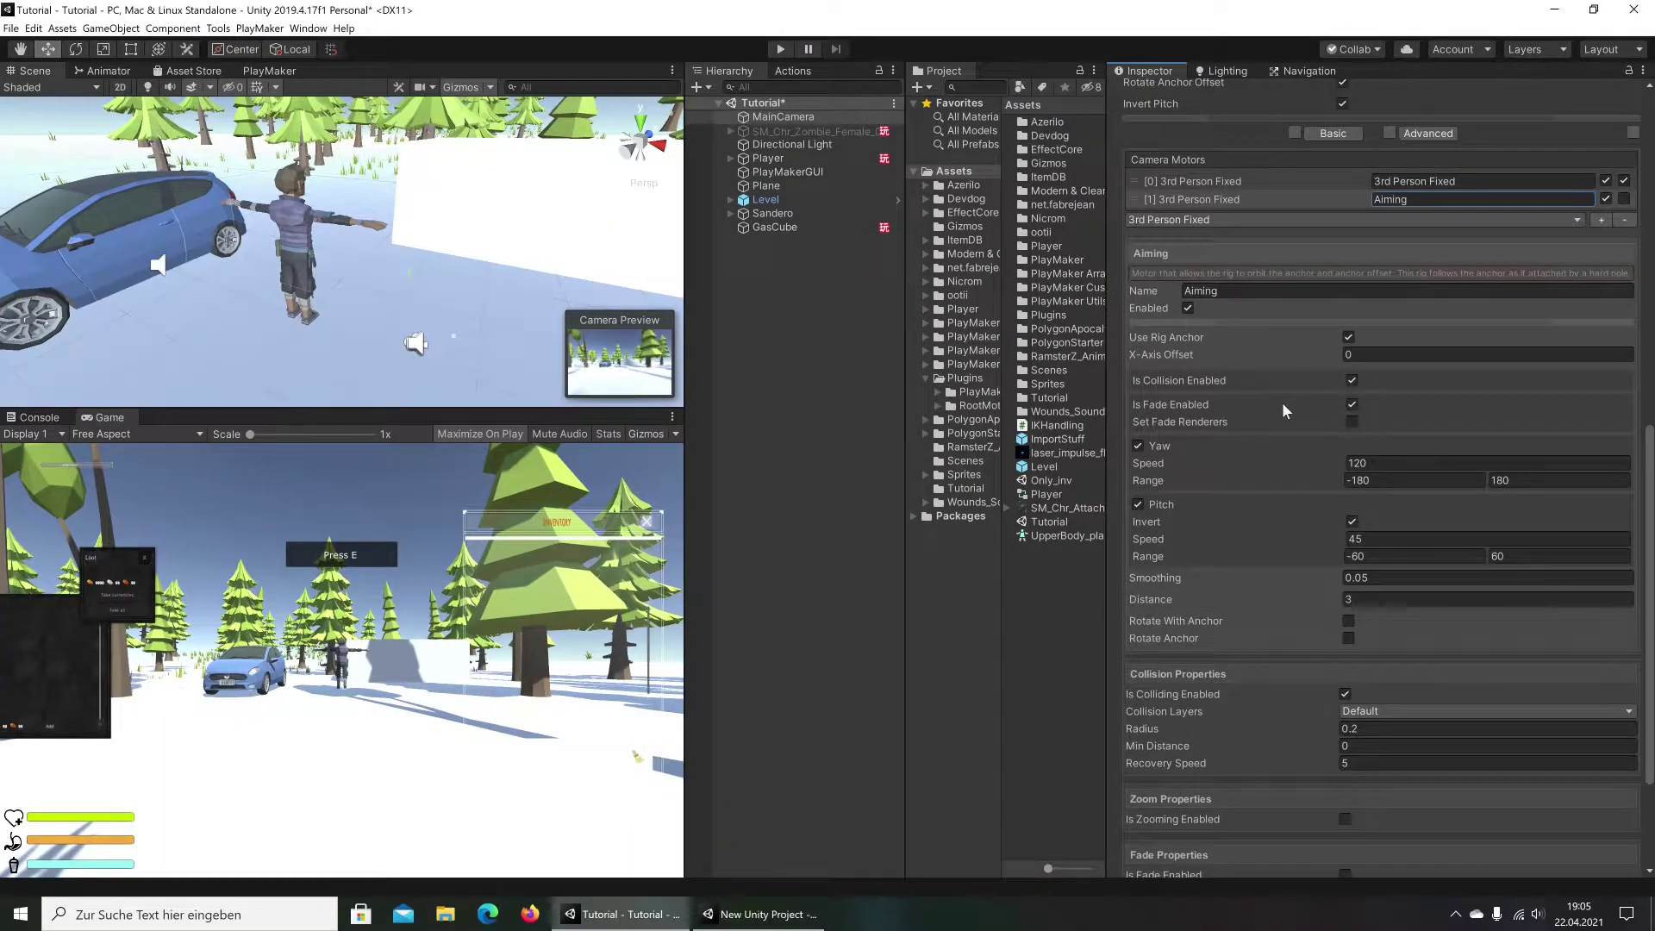
click(1348, 338)
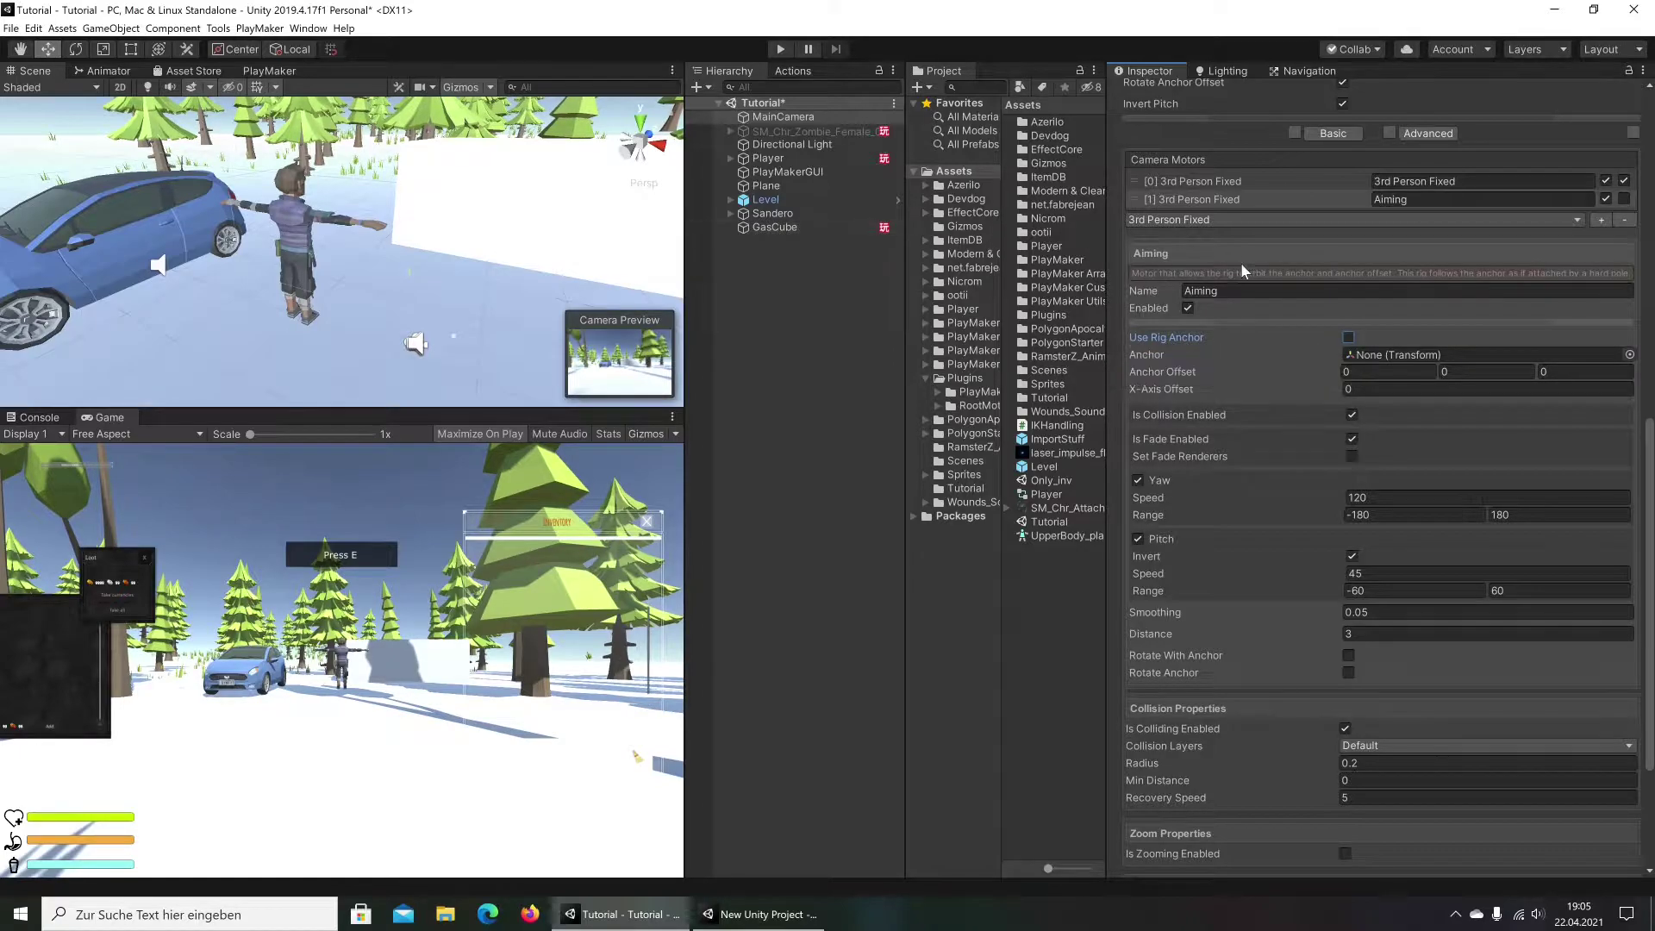
drag(748, 158, 1393, 353)
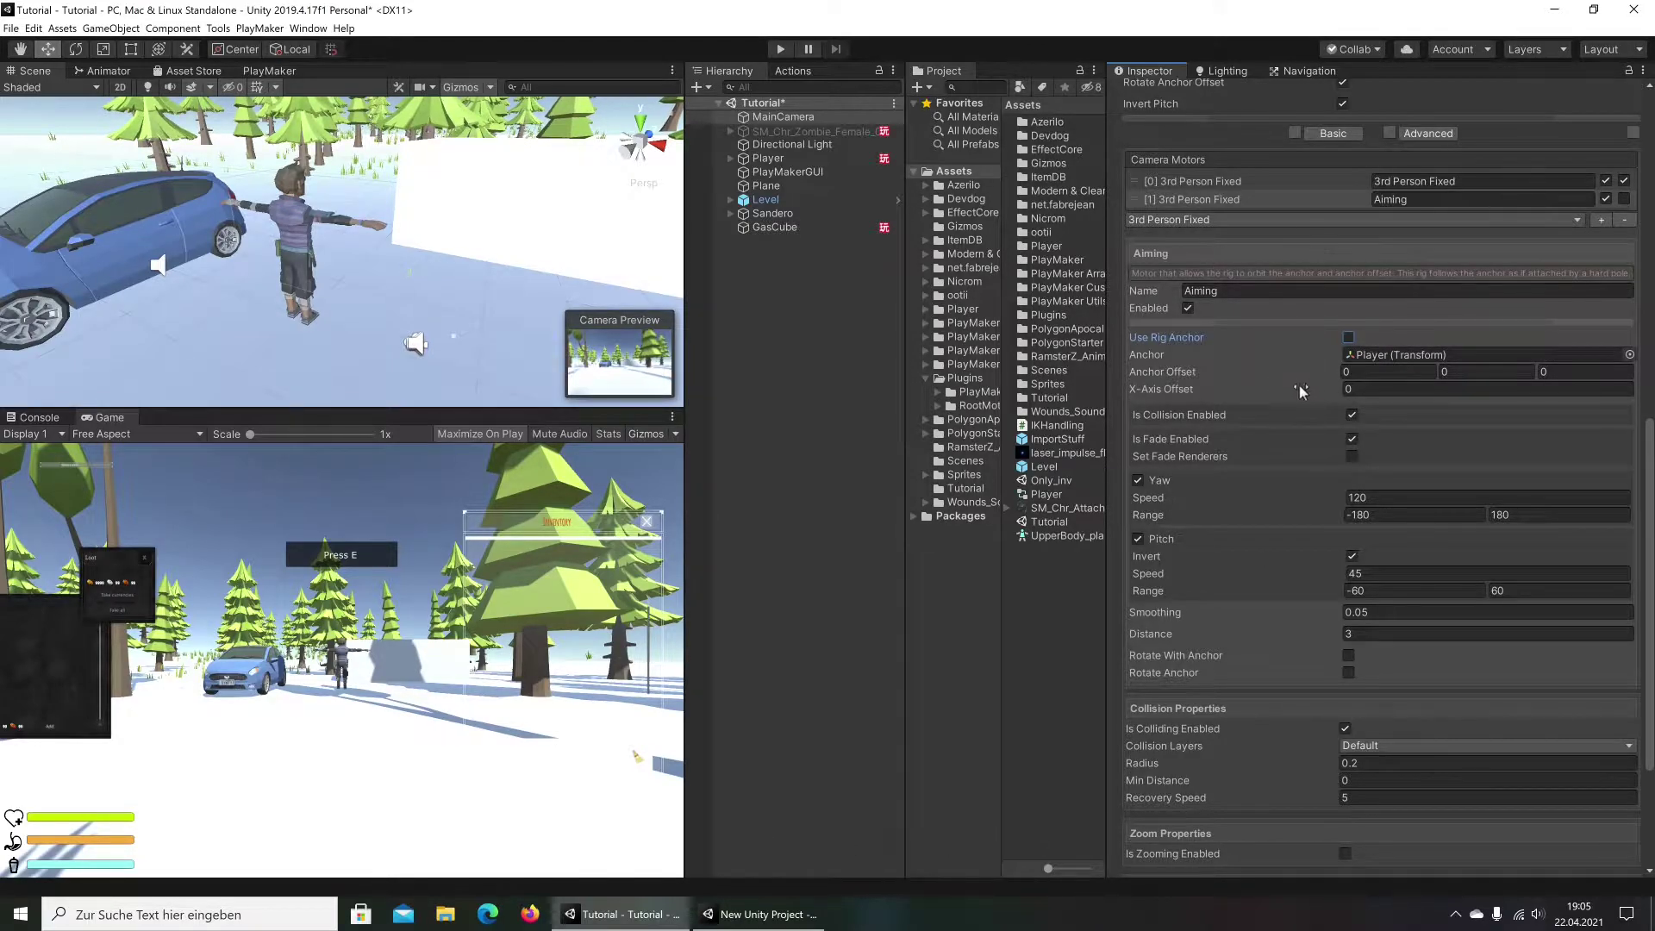
Set the Aiming motor's Anchor Offset X to 0.65 and Y to 1.5
click(763, 914)
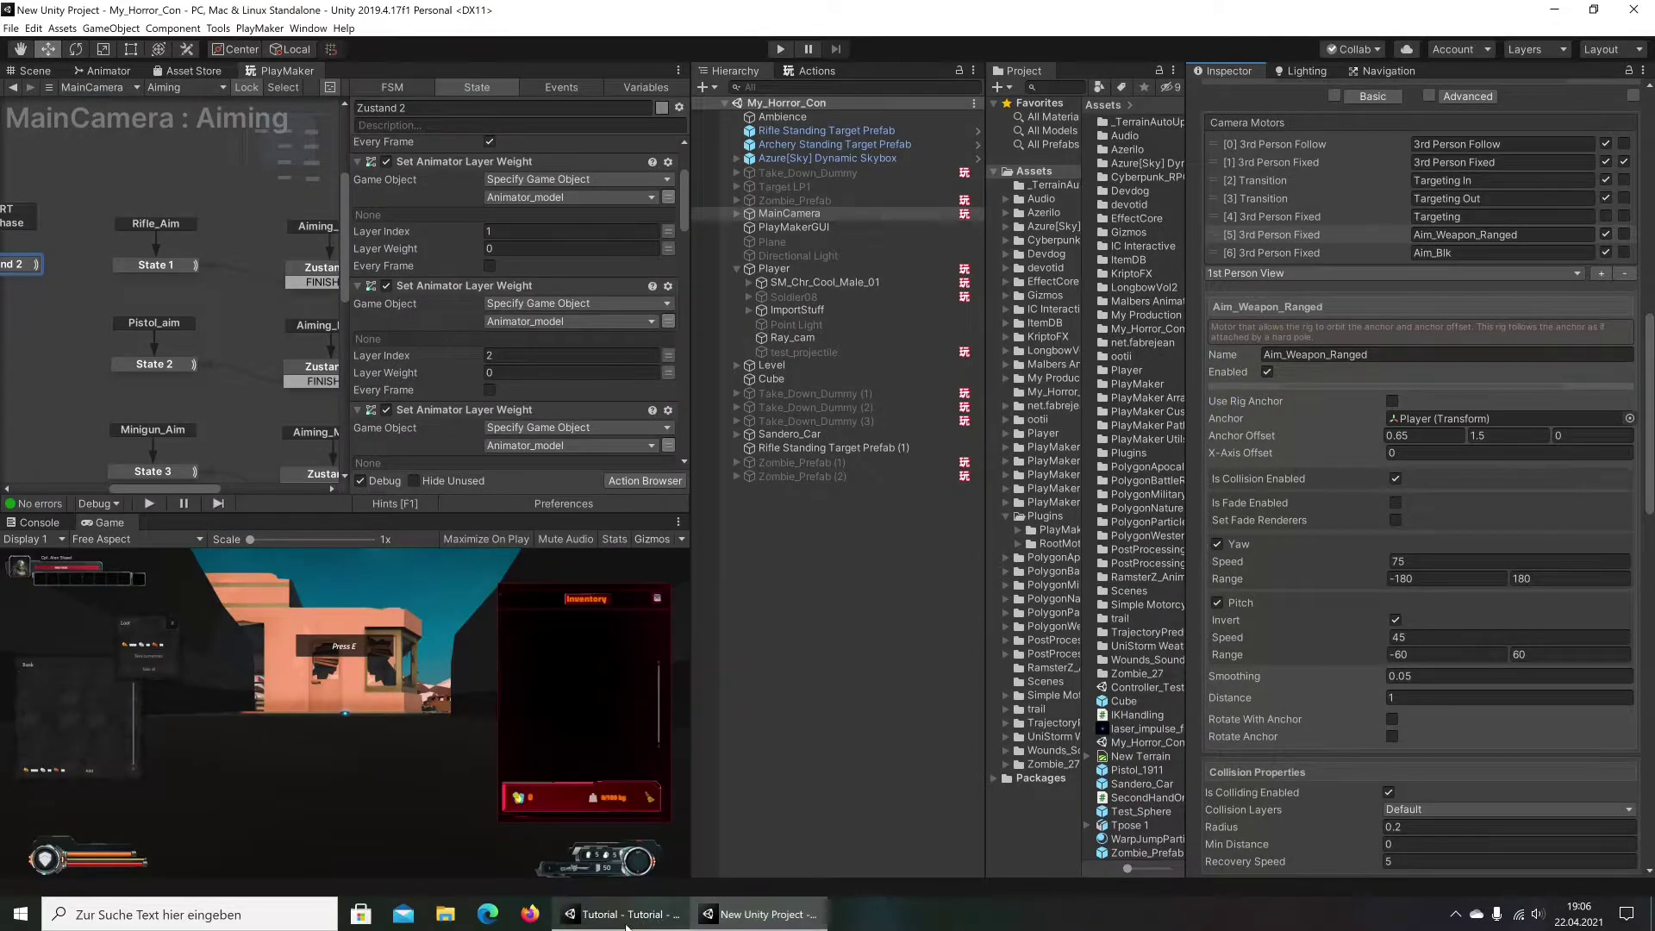
click(763, 913)
click(1379, 371)
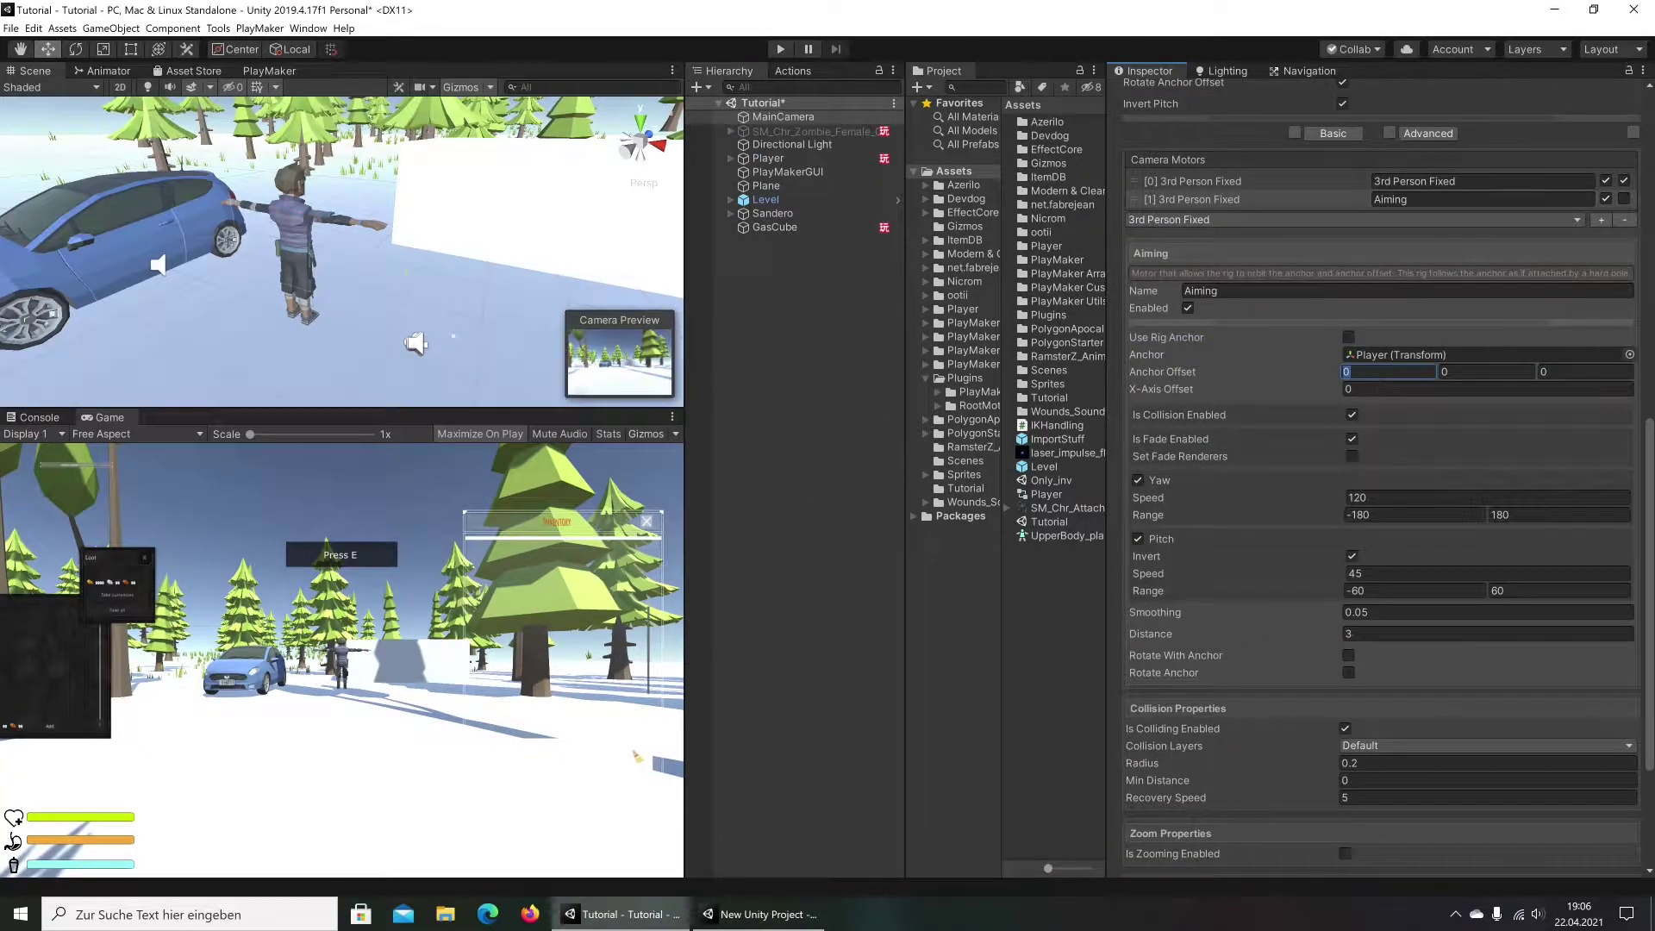
text(0.65)
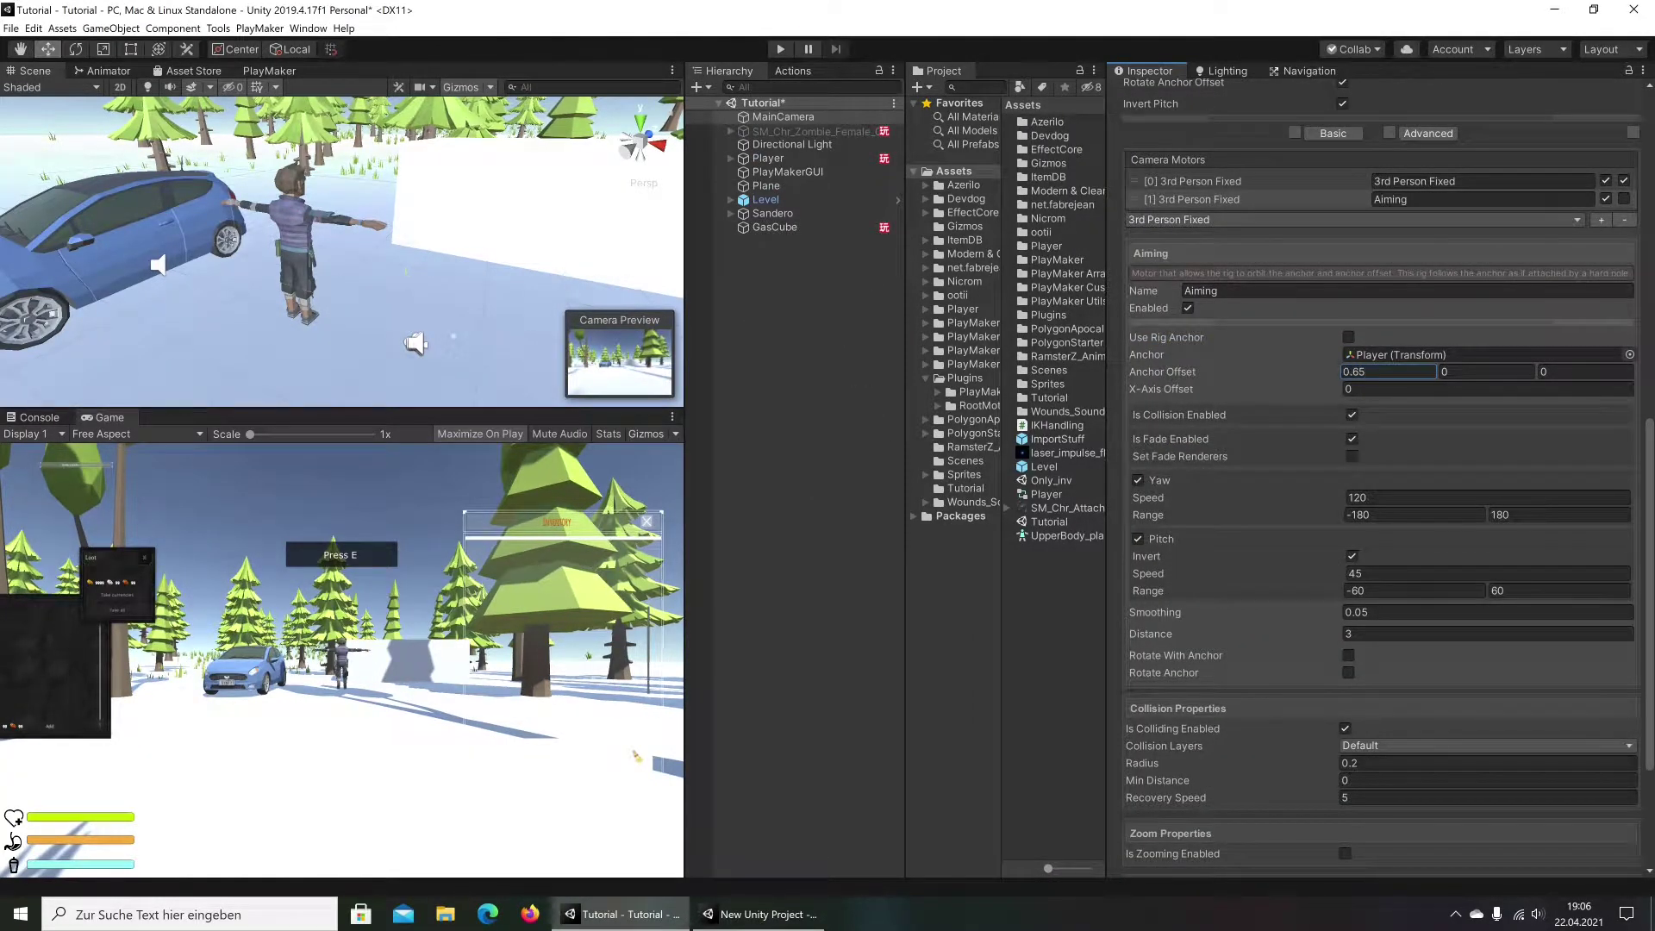
click(1350, 414)
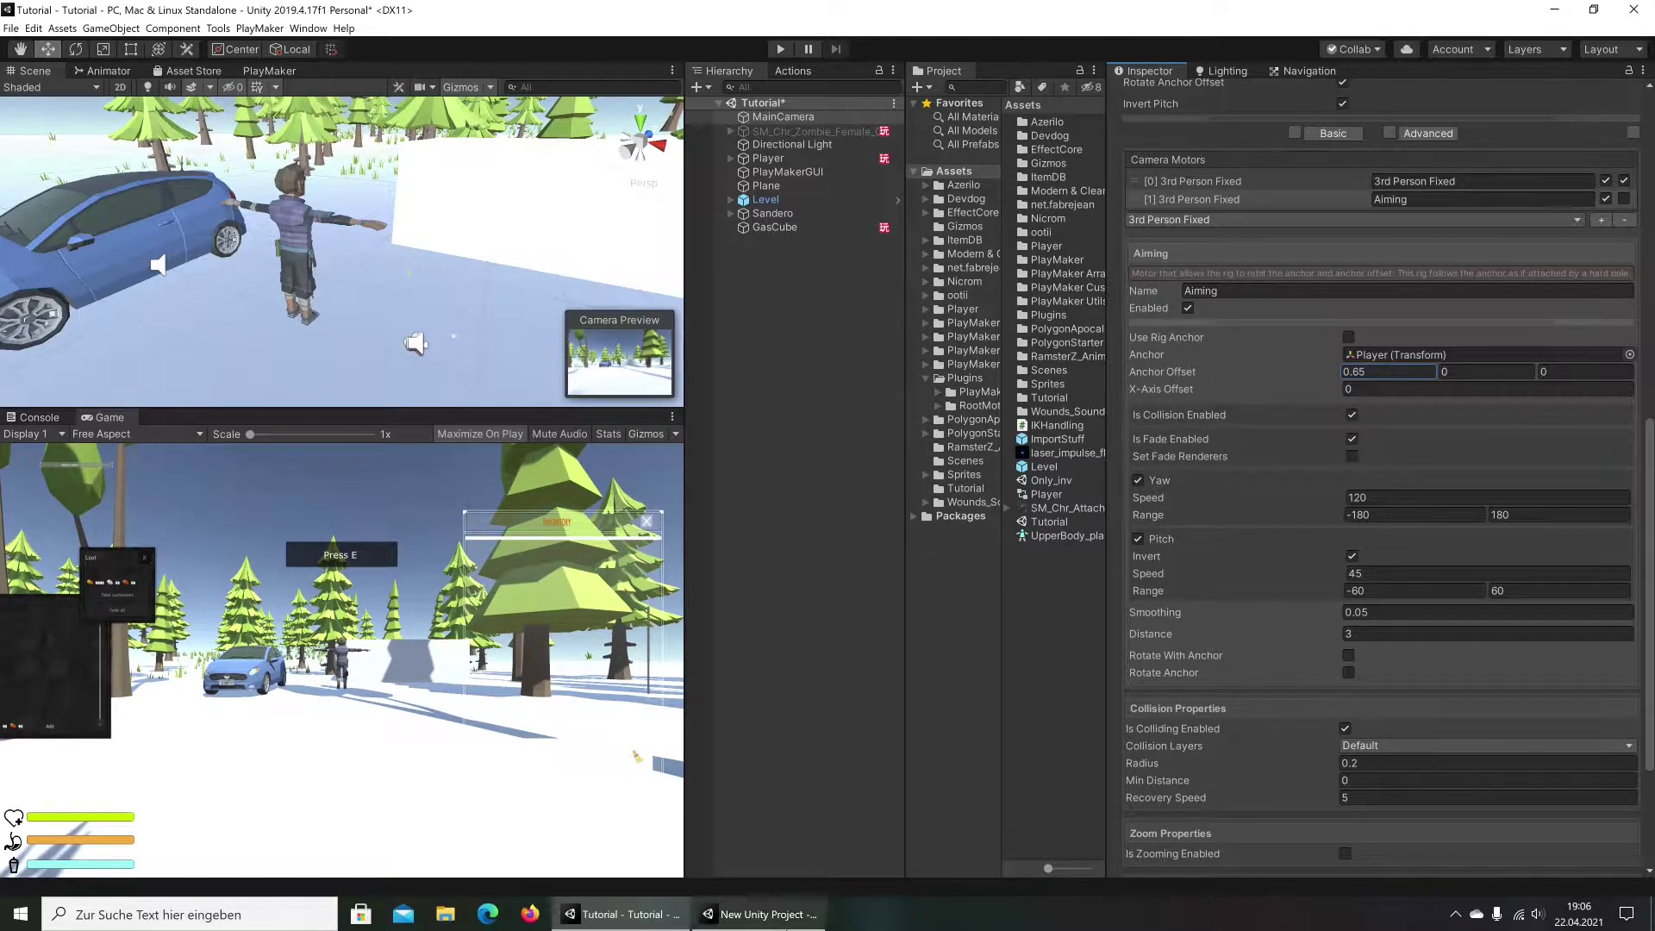
click(759, 918)
click(650, 918)
click(1504, 373)
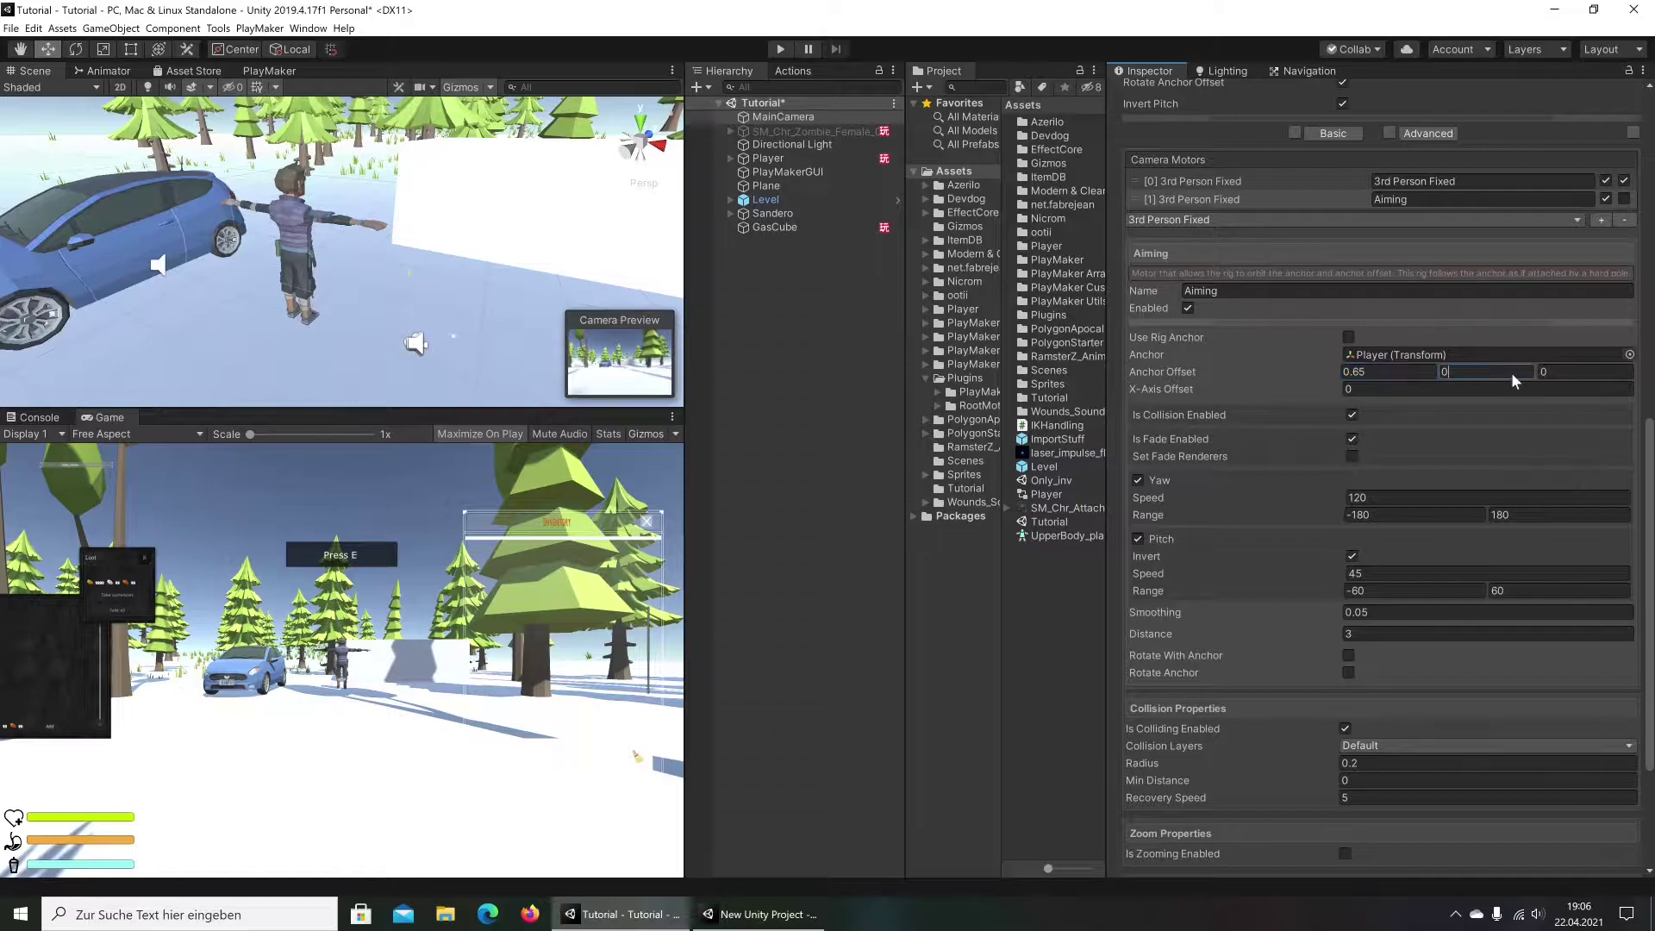
text(1.5)
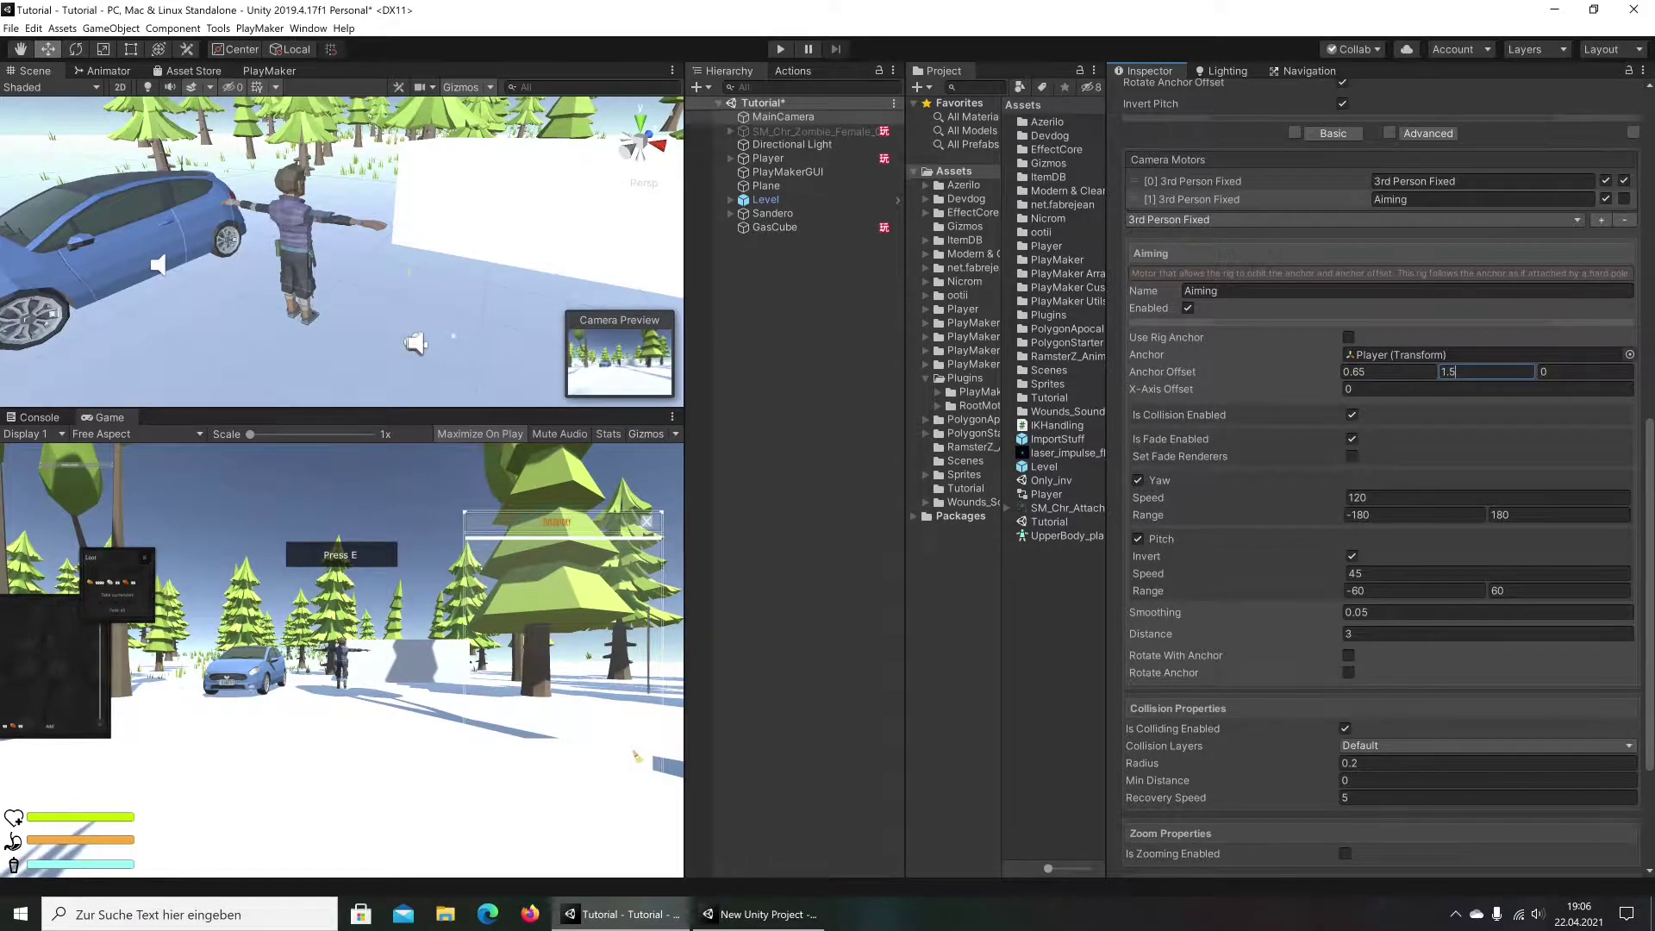
Turn off Is Fade Enabled on the Aiming motor, matching the reference project
click(810, 912)
click(622, 921)
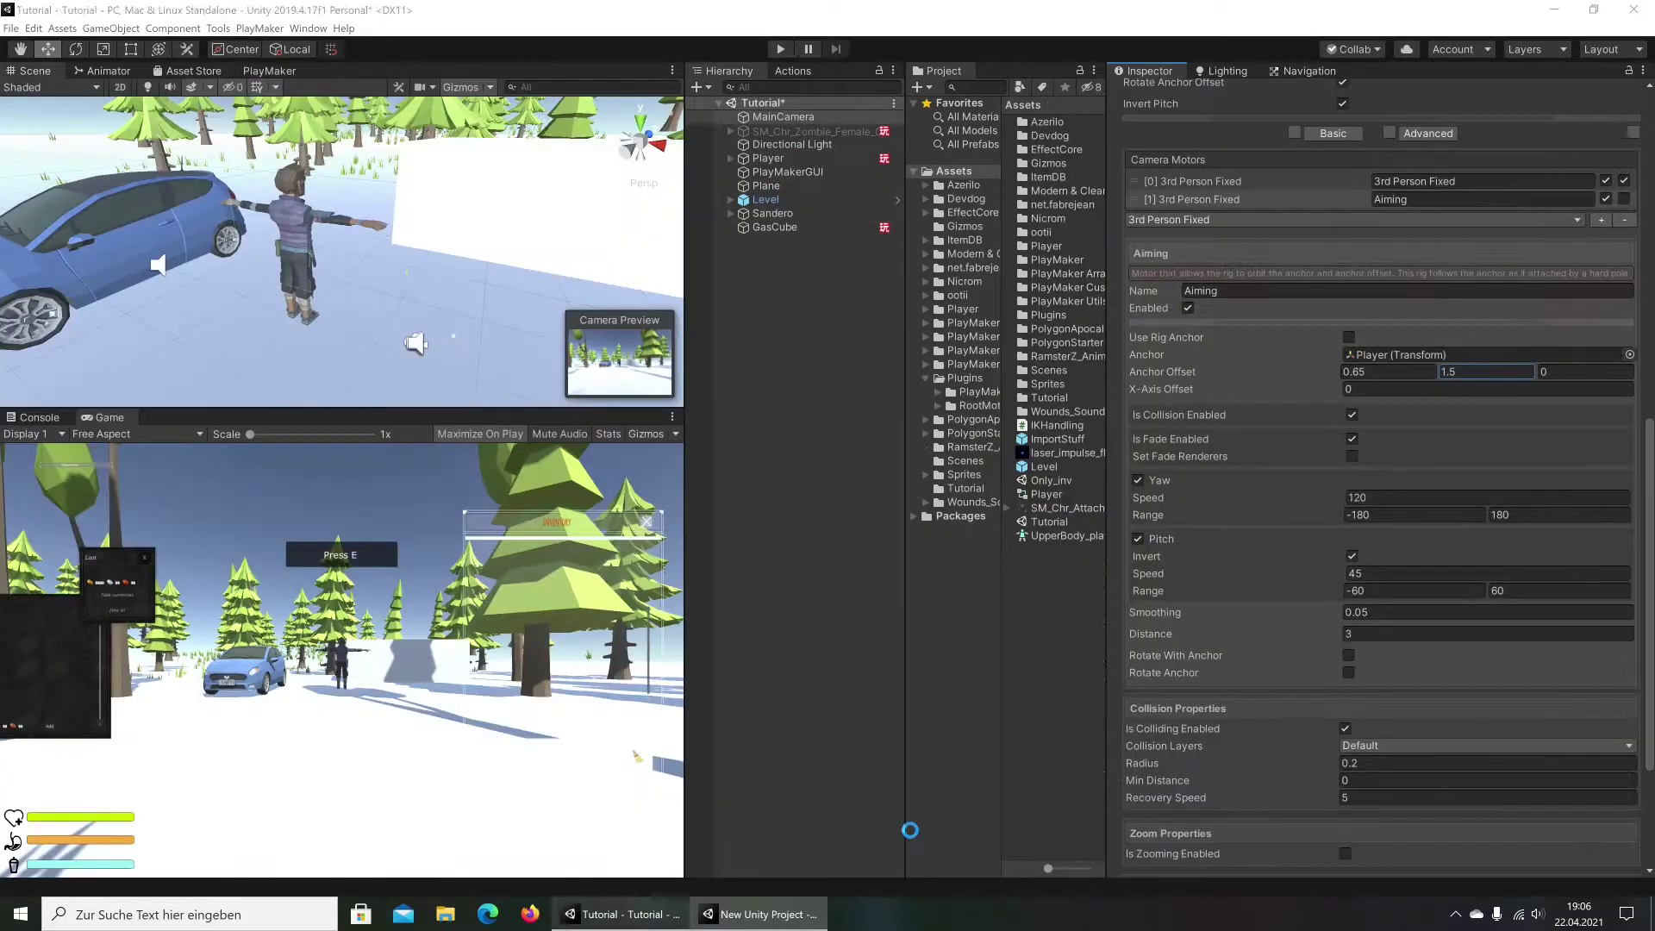
click(1351, 439)
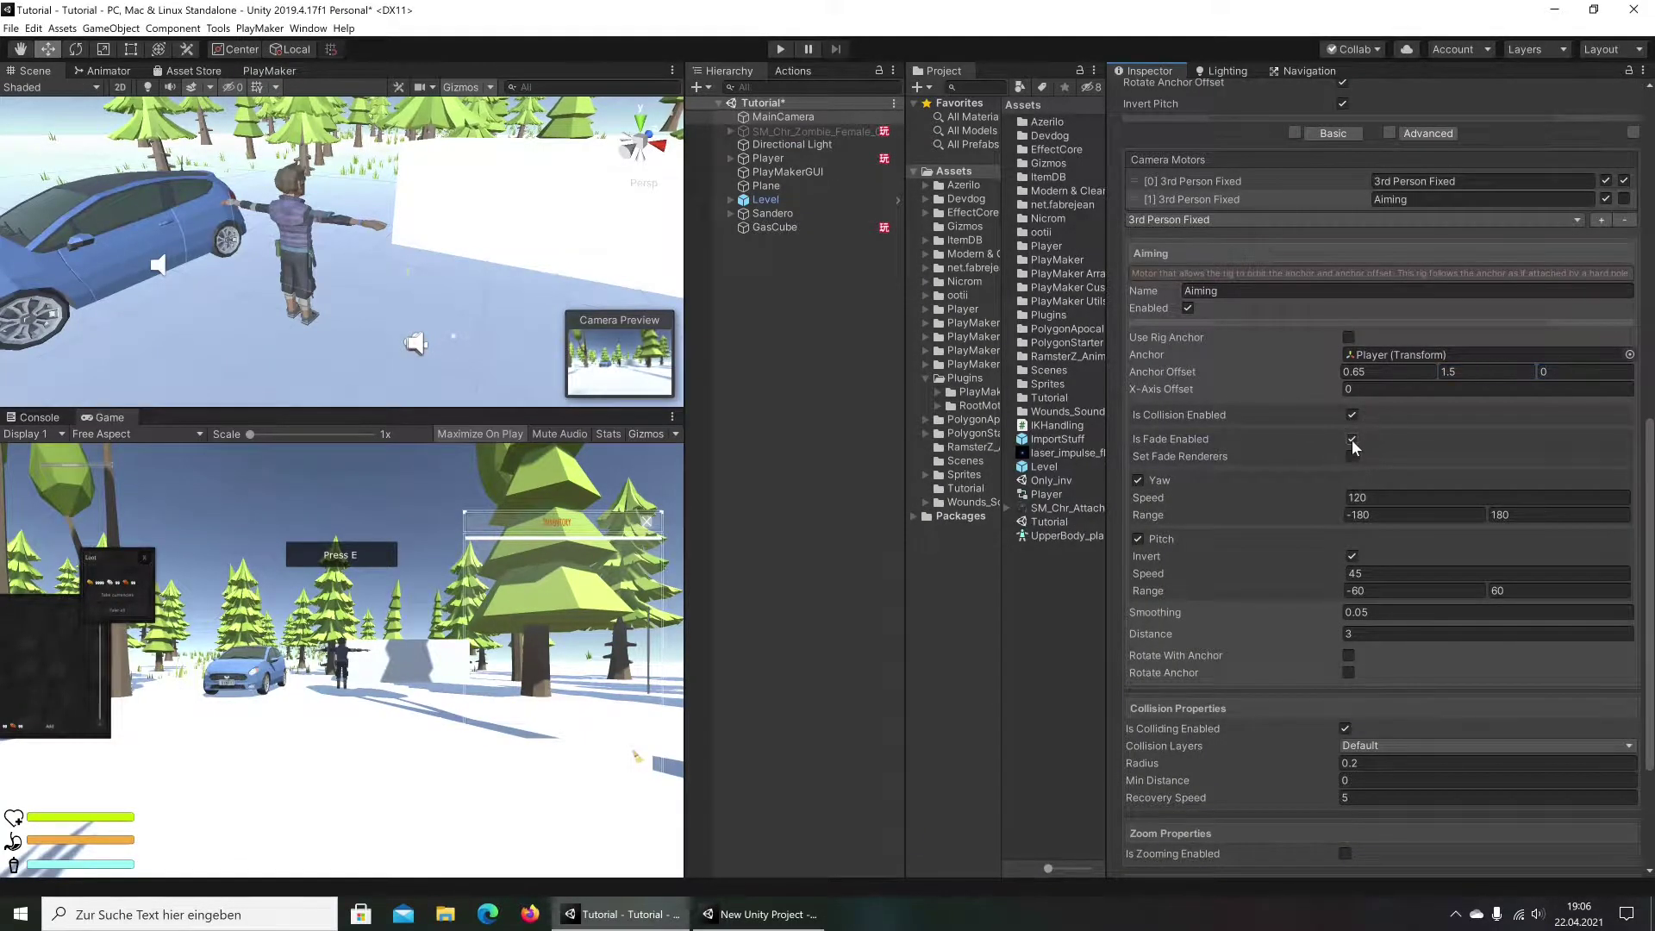
scroll(1331, 443, down, 3)
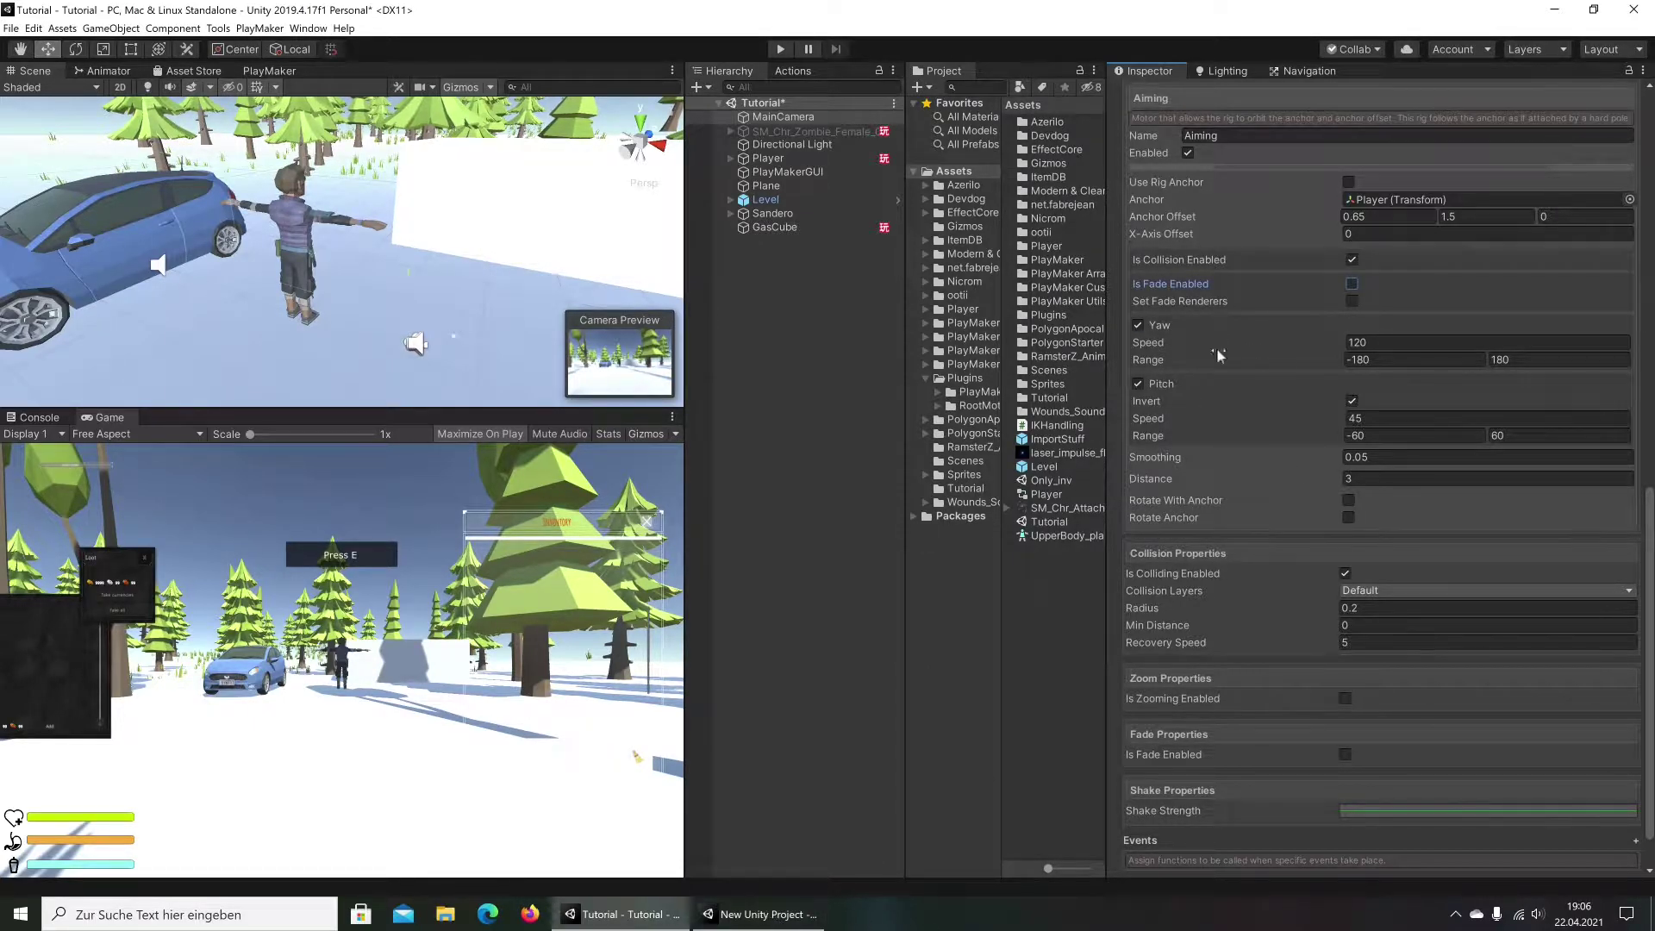
Change the Aiming motor's Yaw Speed from 120 to 75
click(736, 924)
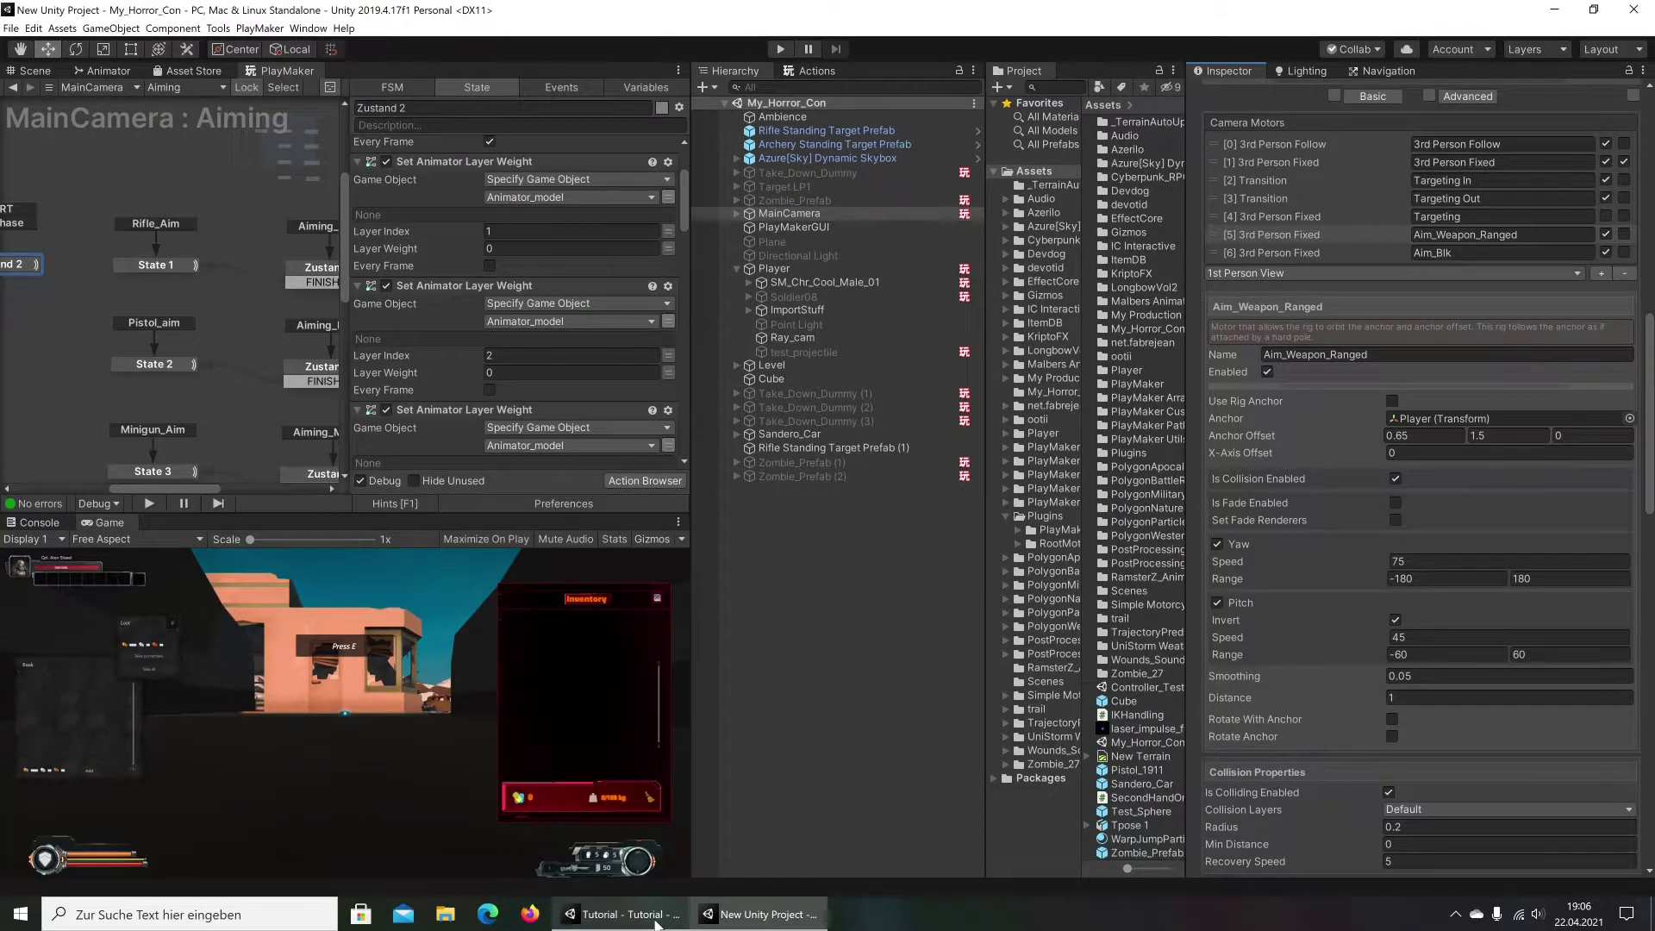
click(737, 924)
click(1378, 342)
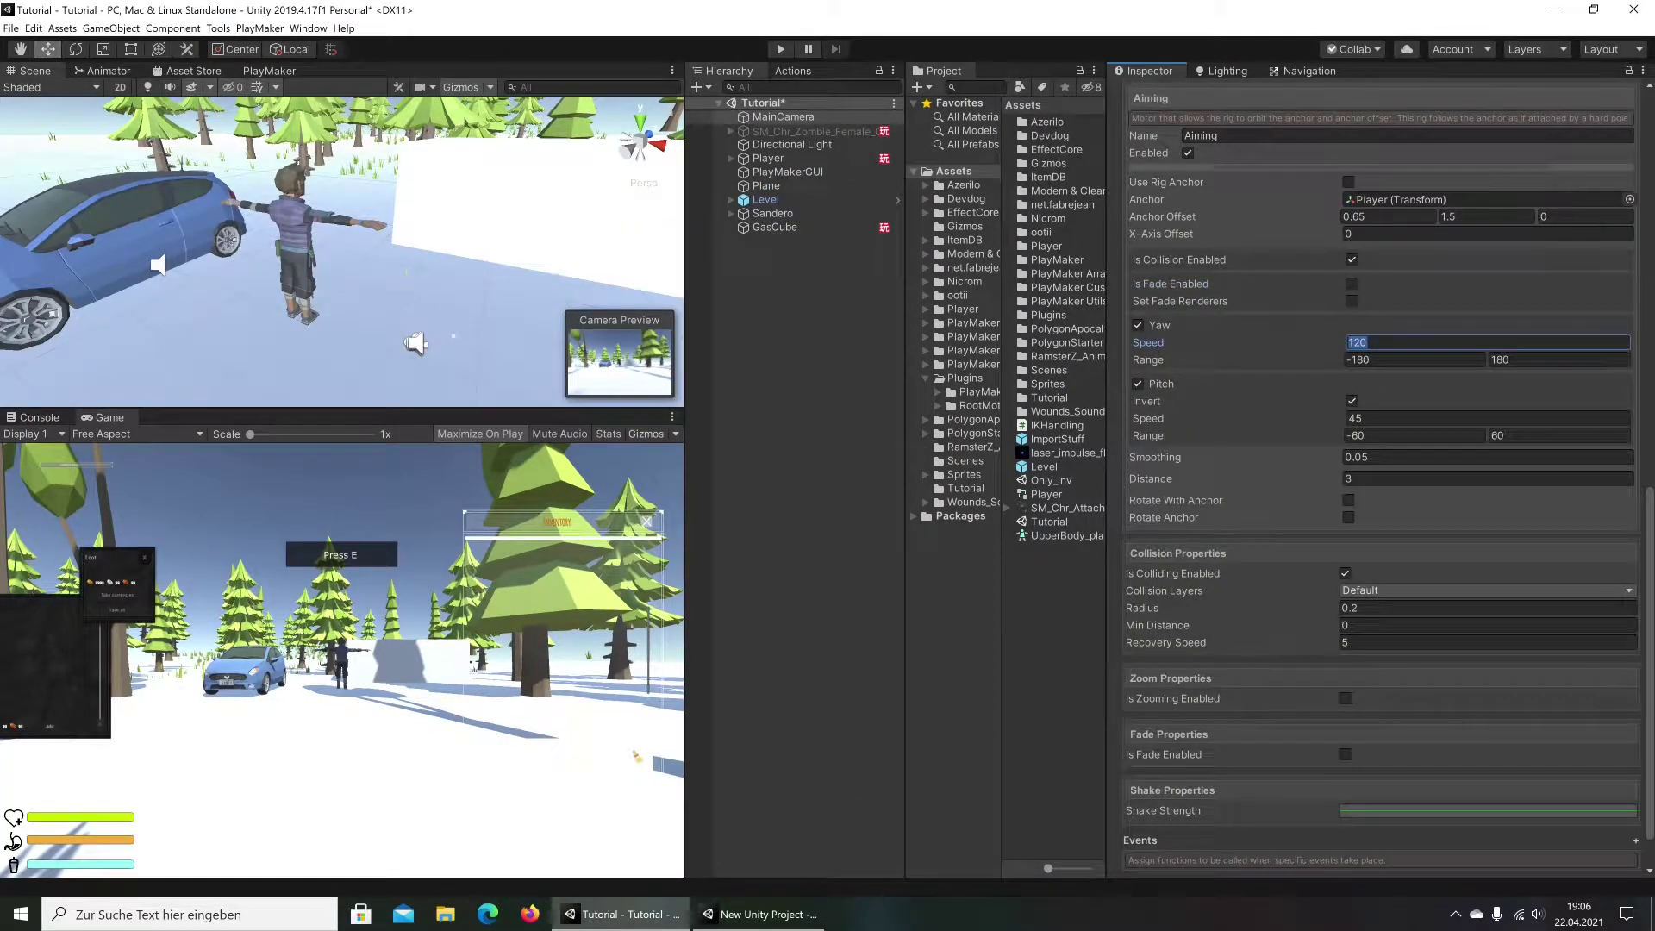
text(75)
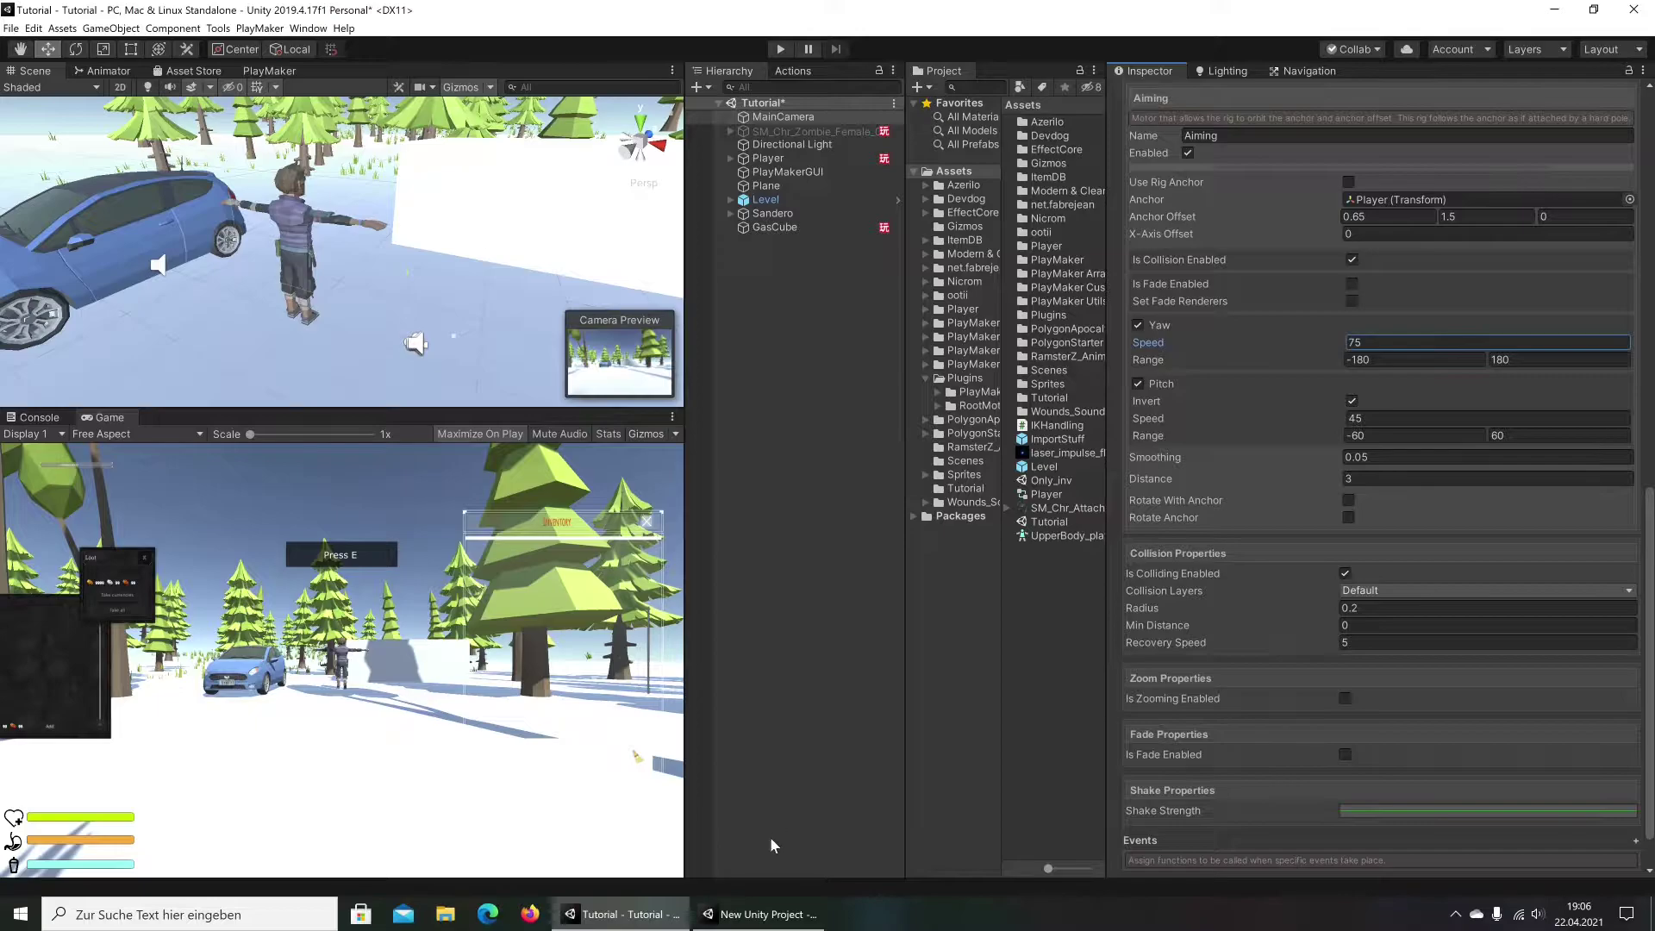
click(758, 912)
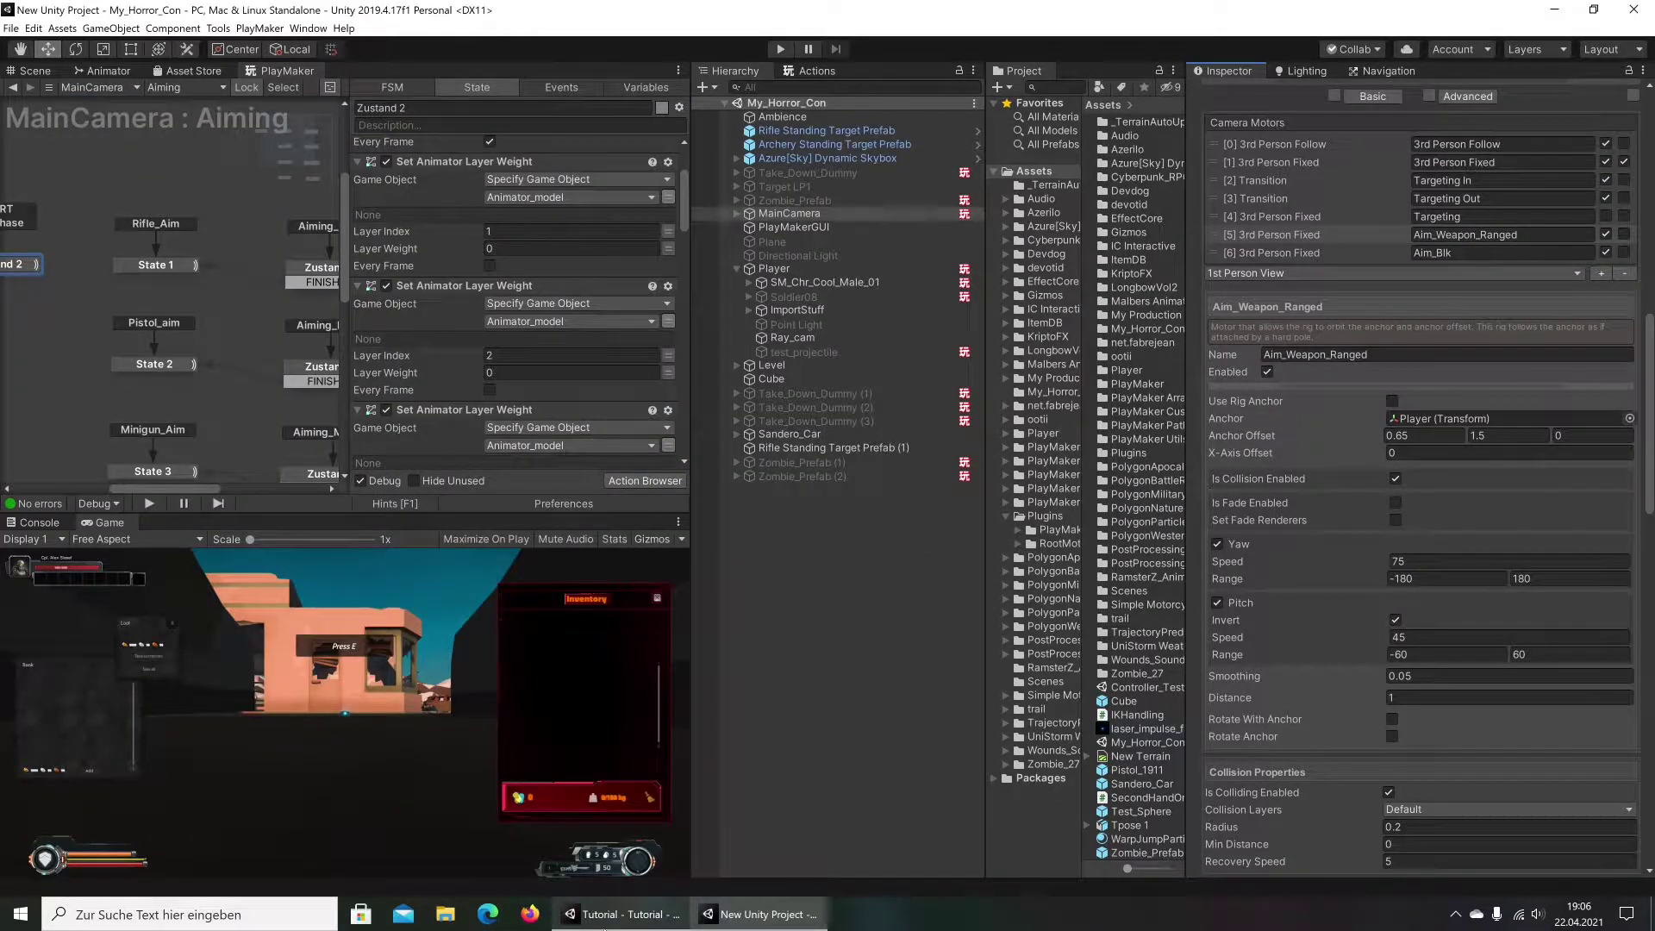
click(603, 918)
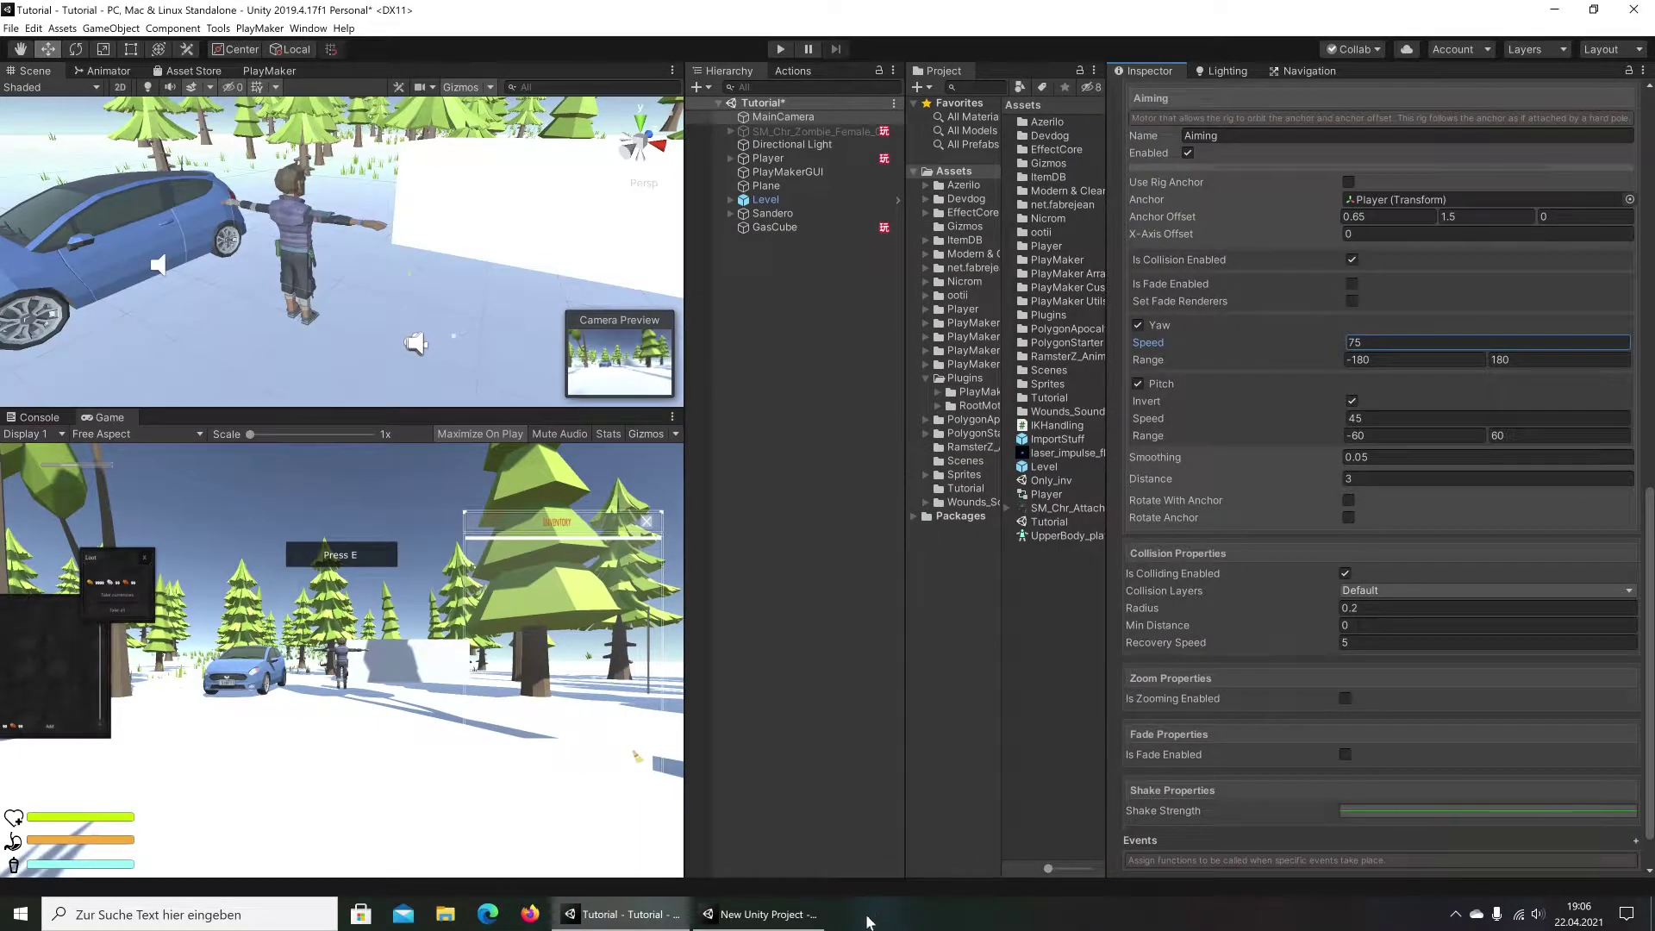
Set the Aiming motor's Distance to 1 to match the reference project
click(759, 913)
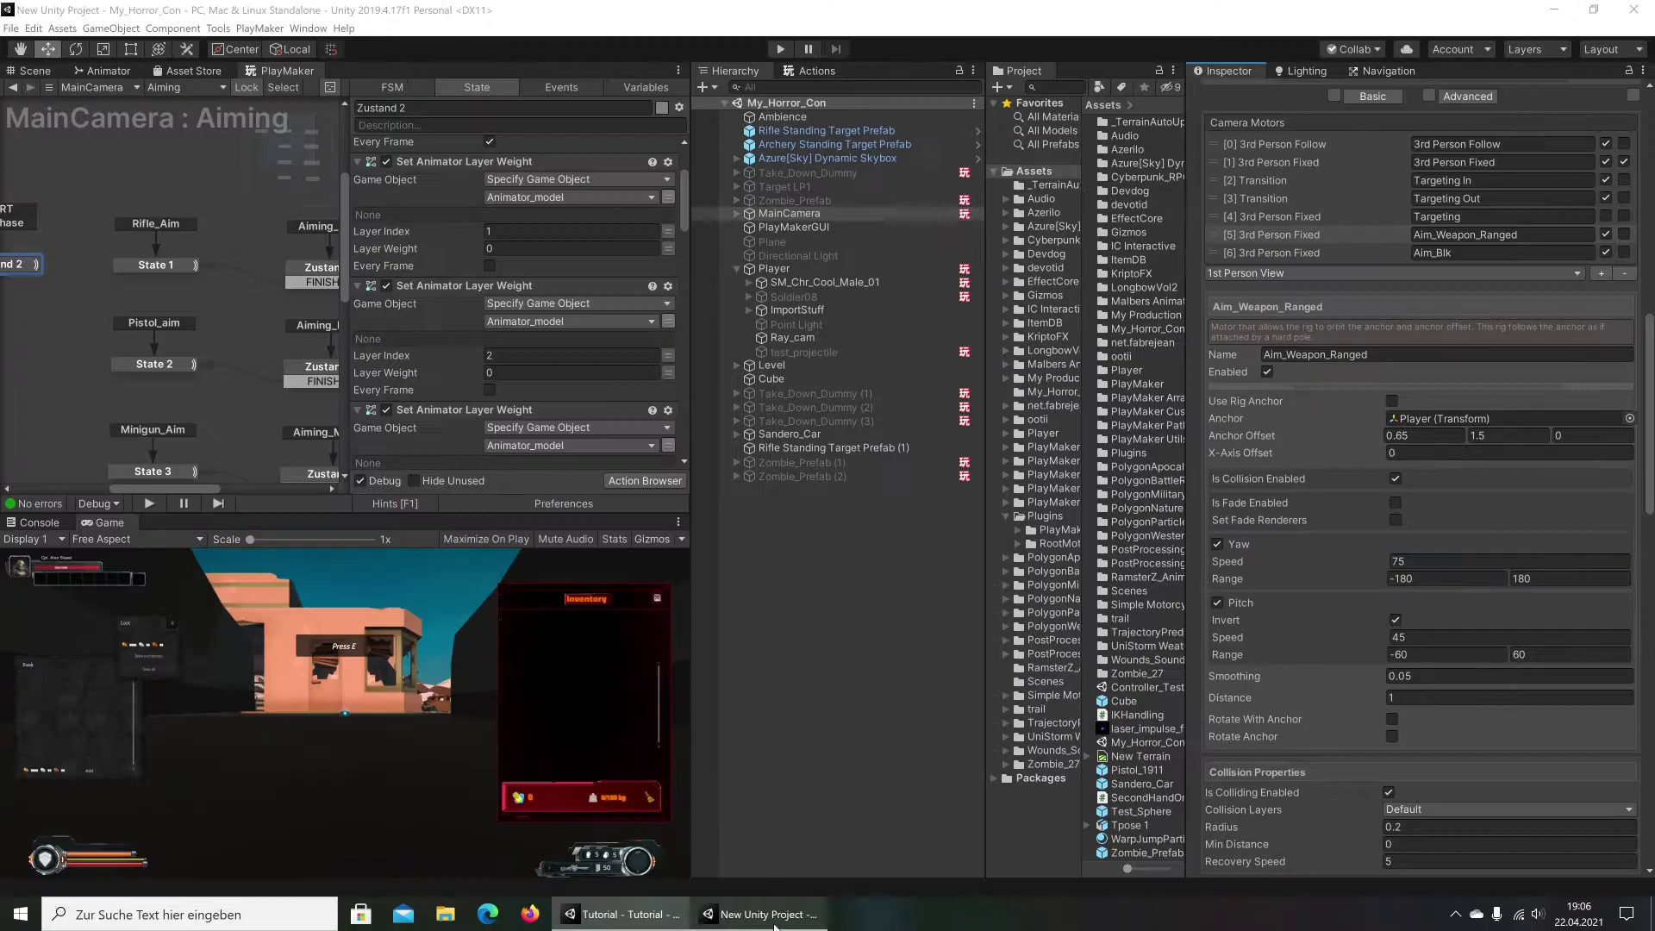
click(603, 913)
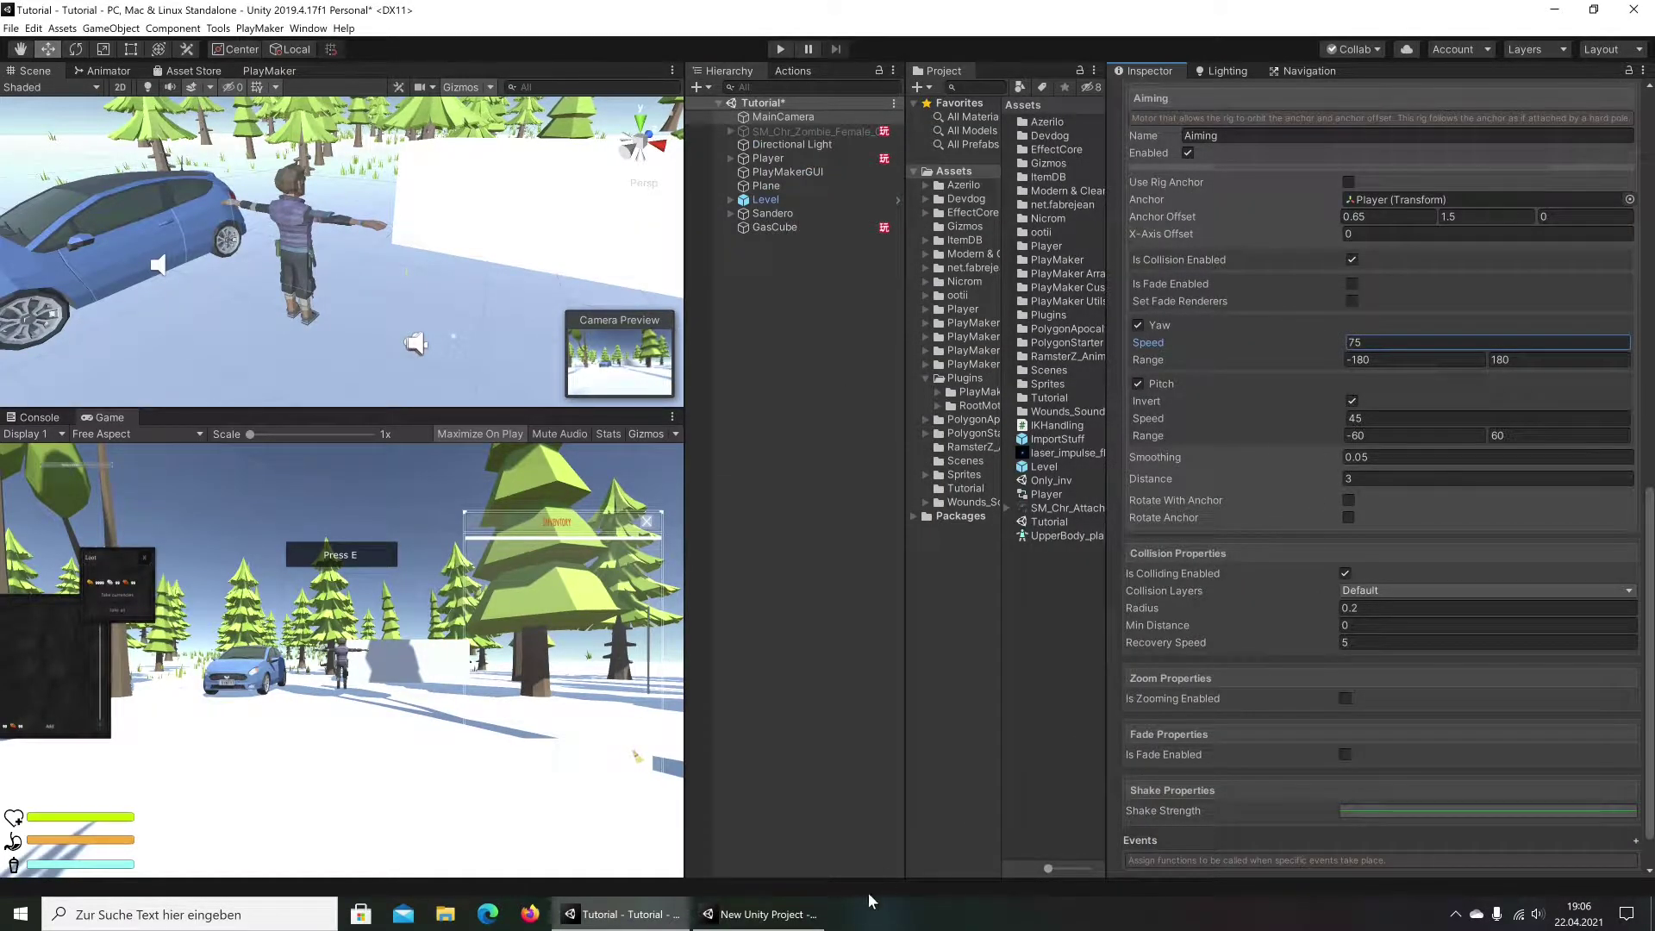
click(759, 913)
click(643, 915)
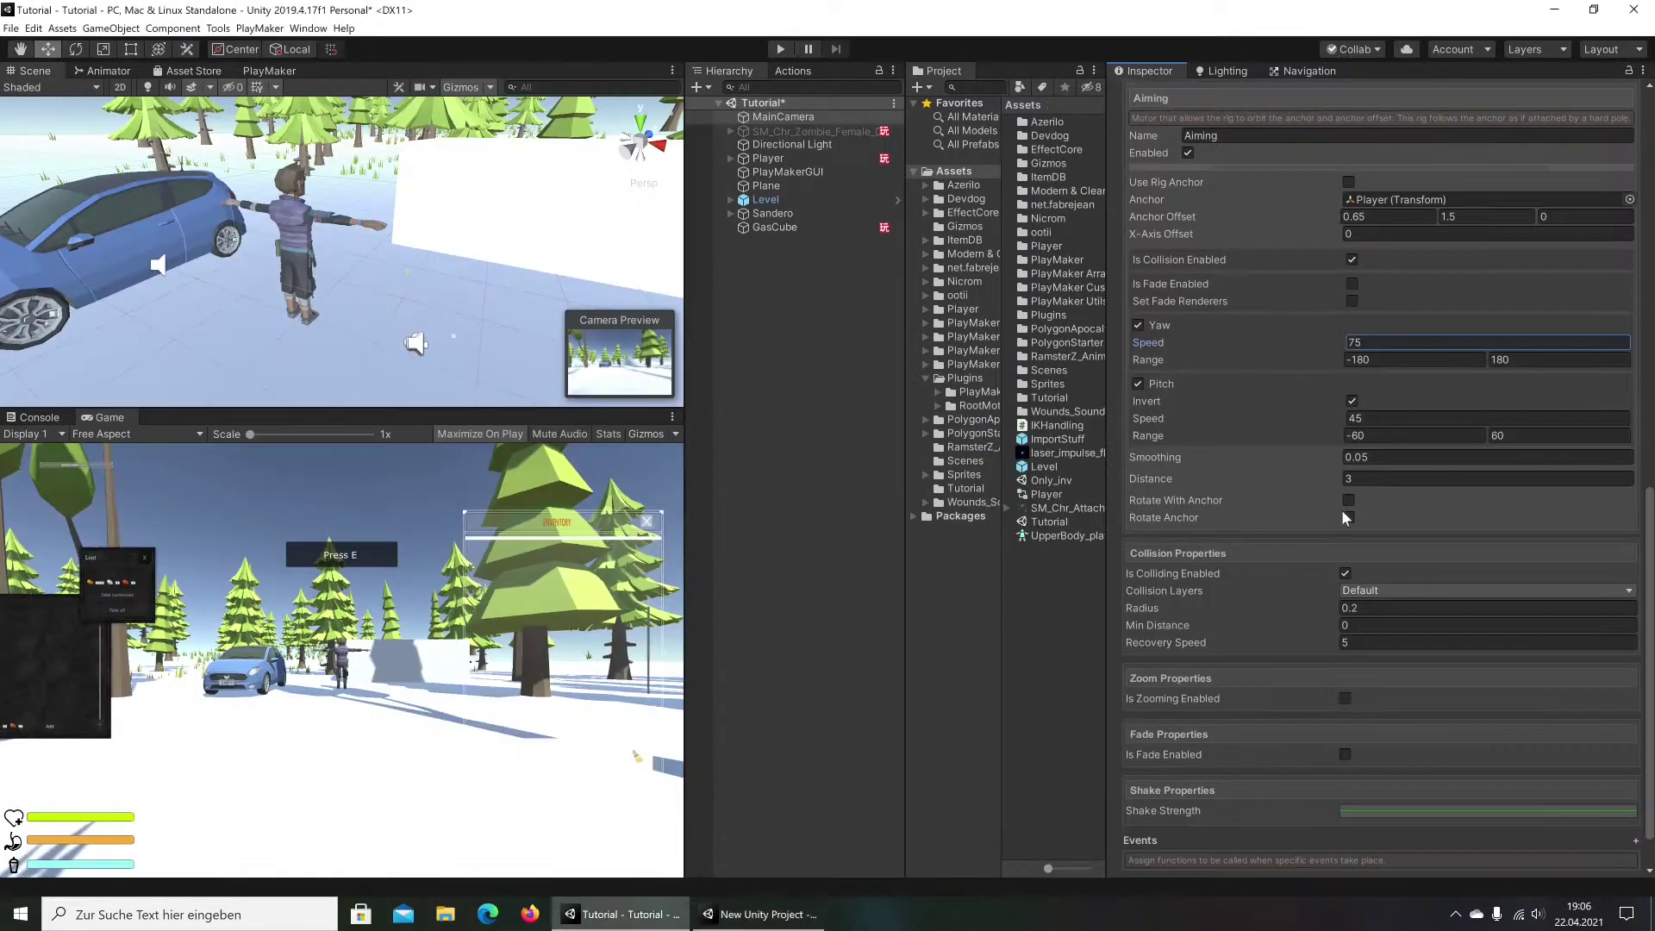
click(1349, 478)
text(1)
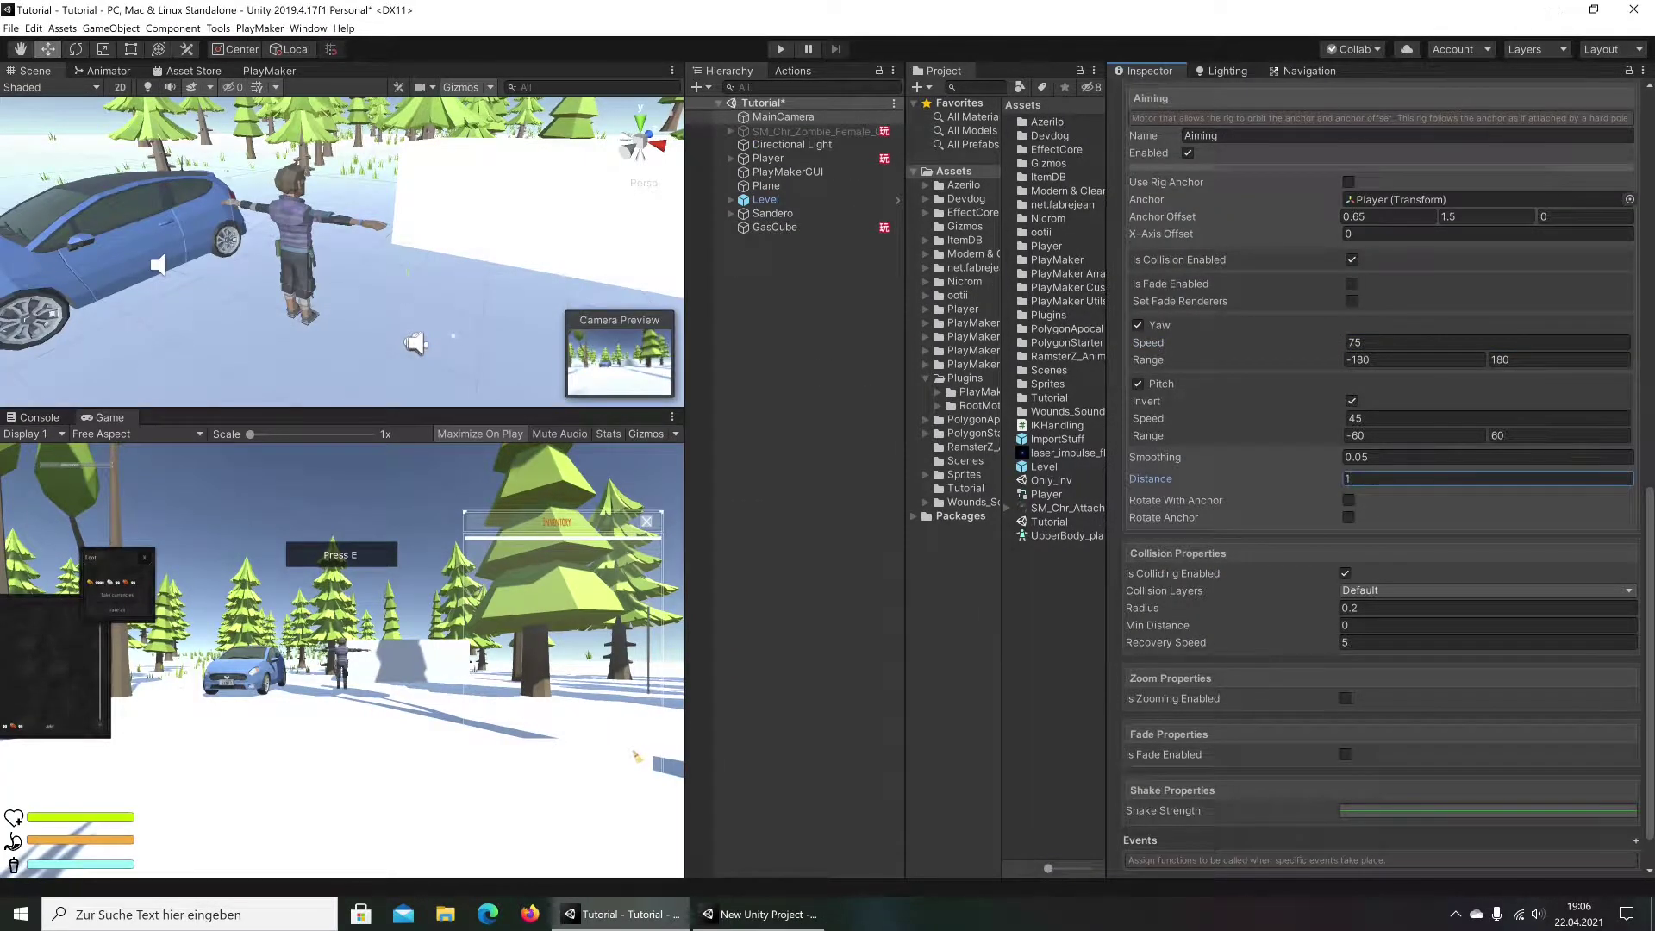
click(733, 914)
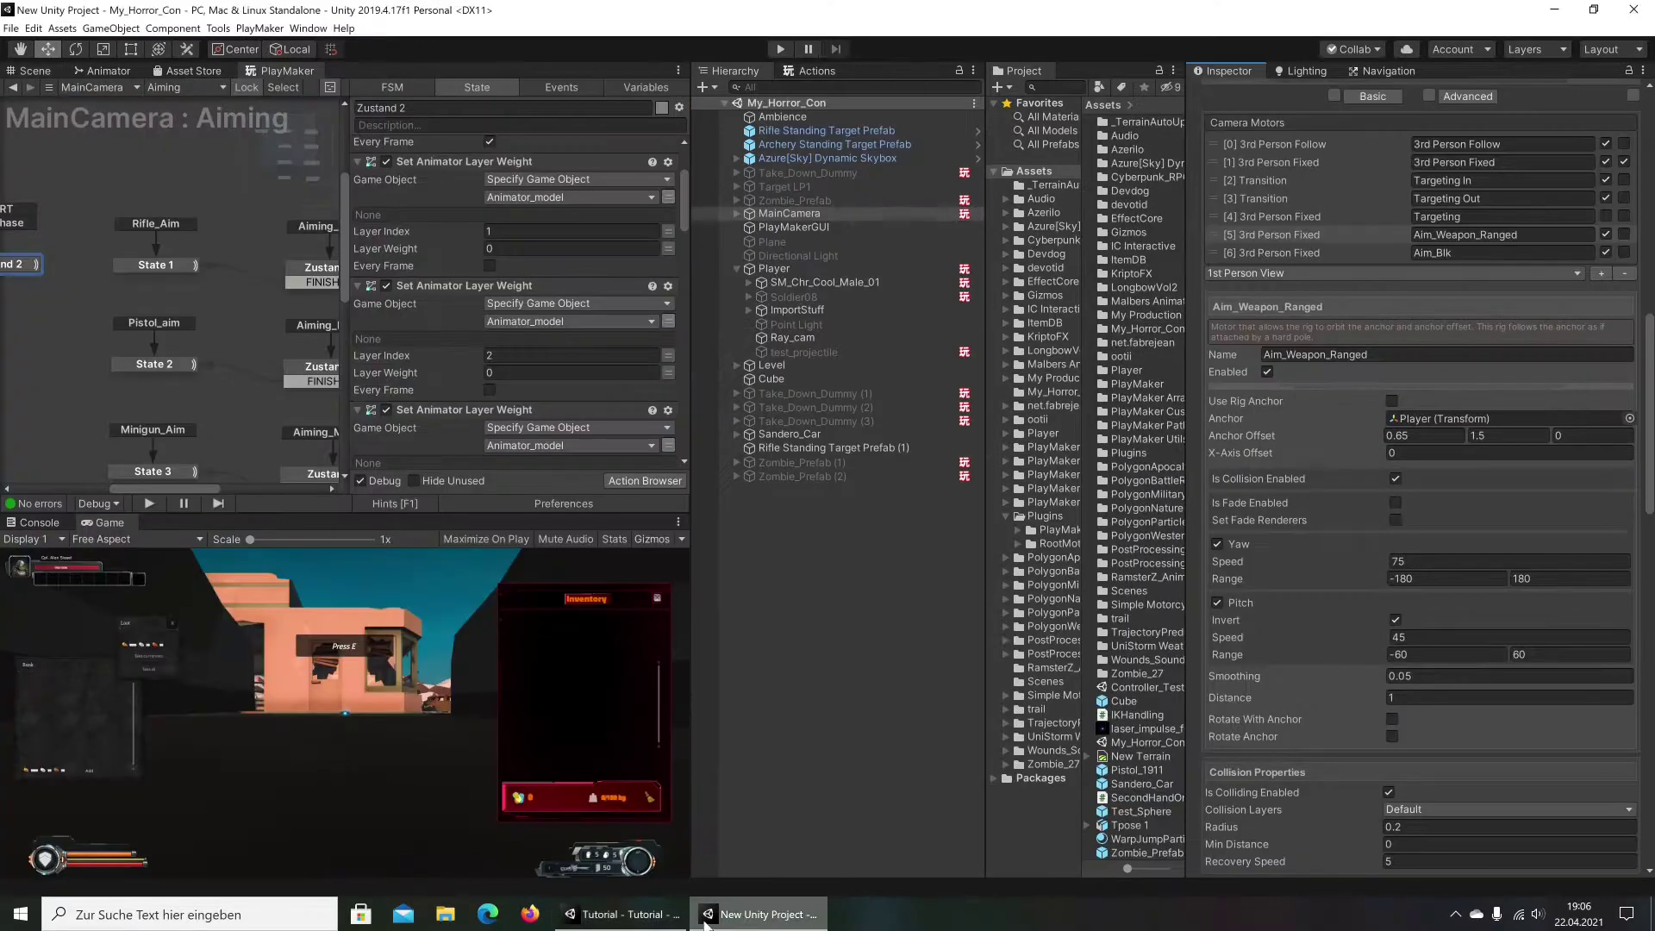
click(638, 920)
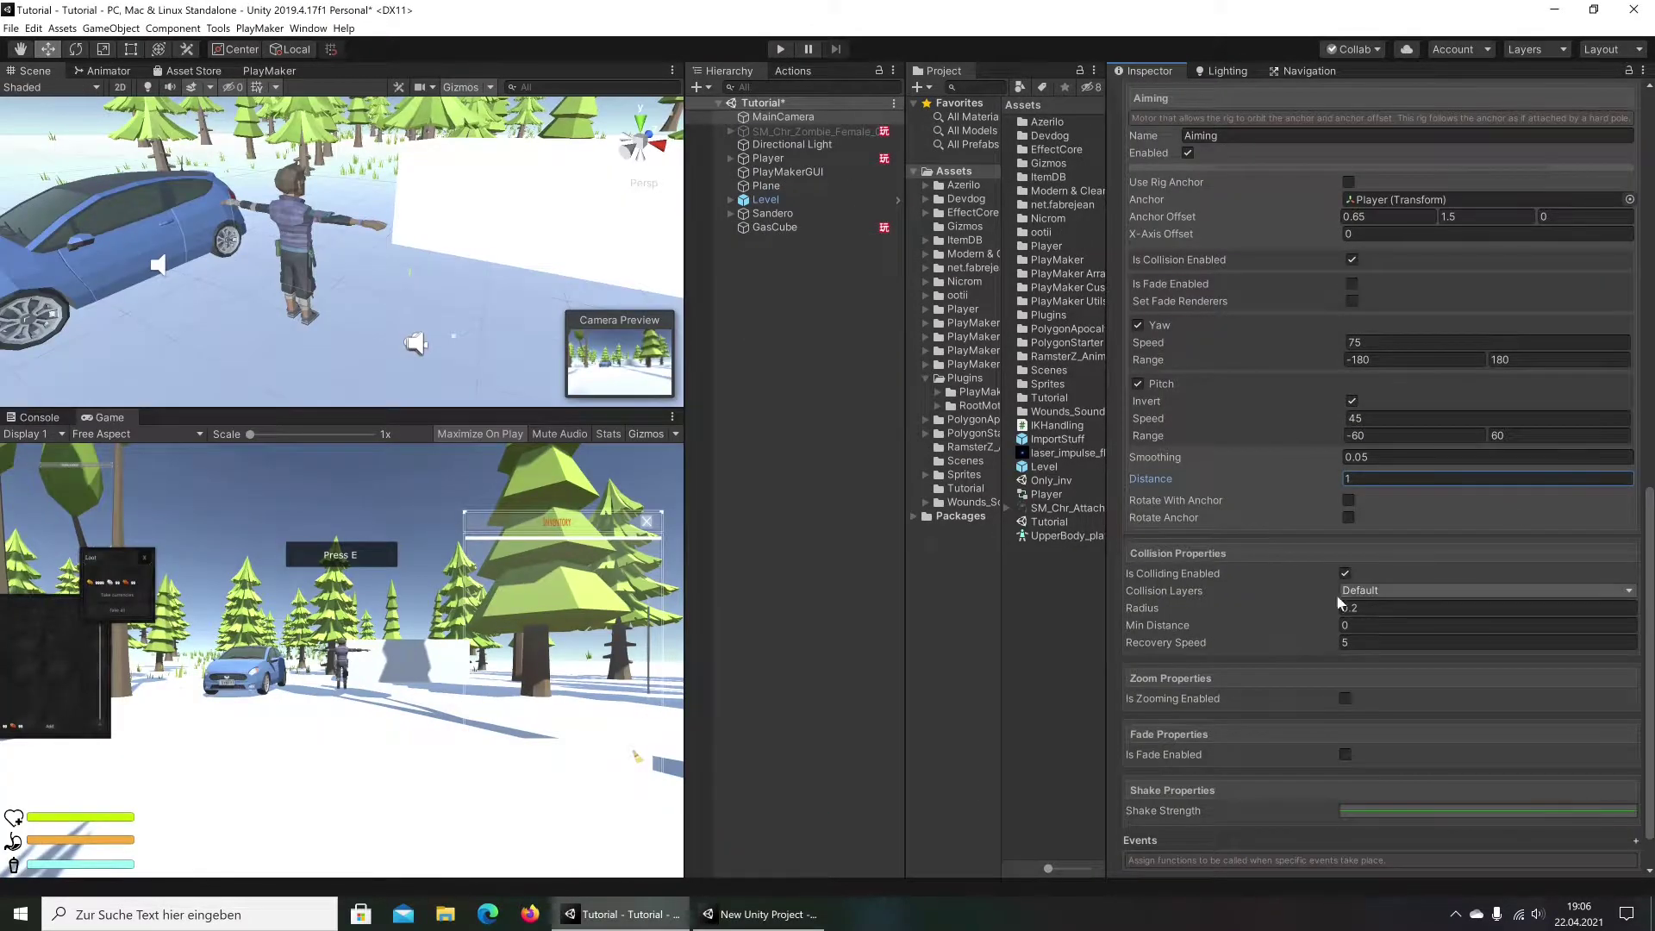
Play-test with the rifle equipped, toggling the Aiming motor to check the over-shoulder view, then stop
click(781, 50)
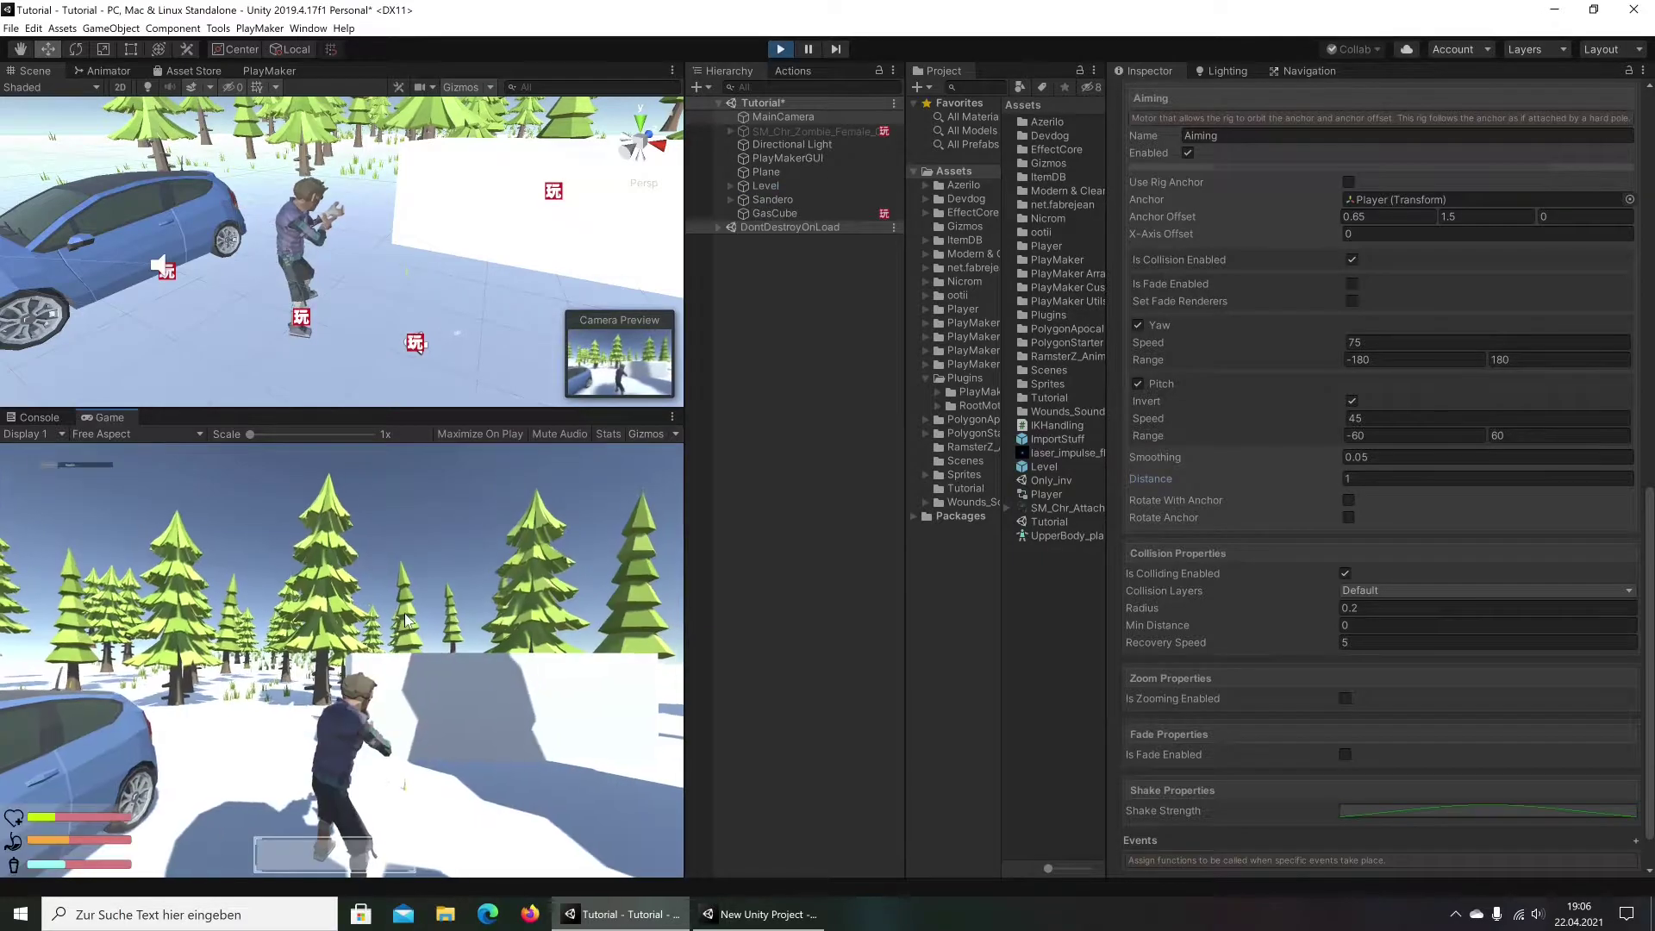
key(i)
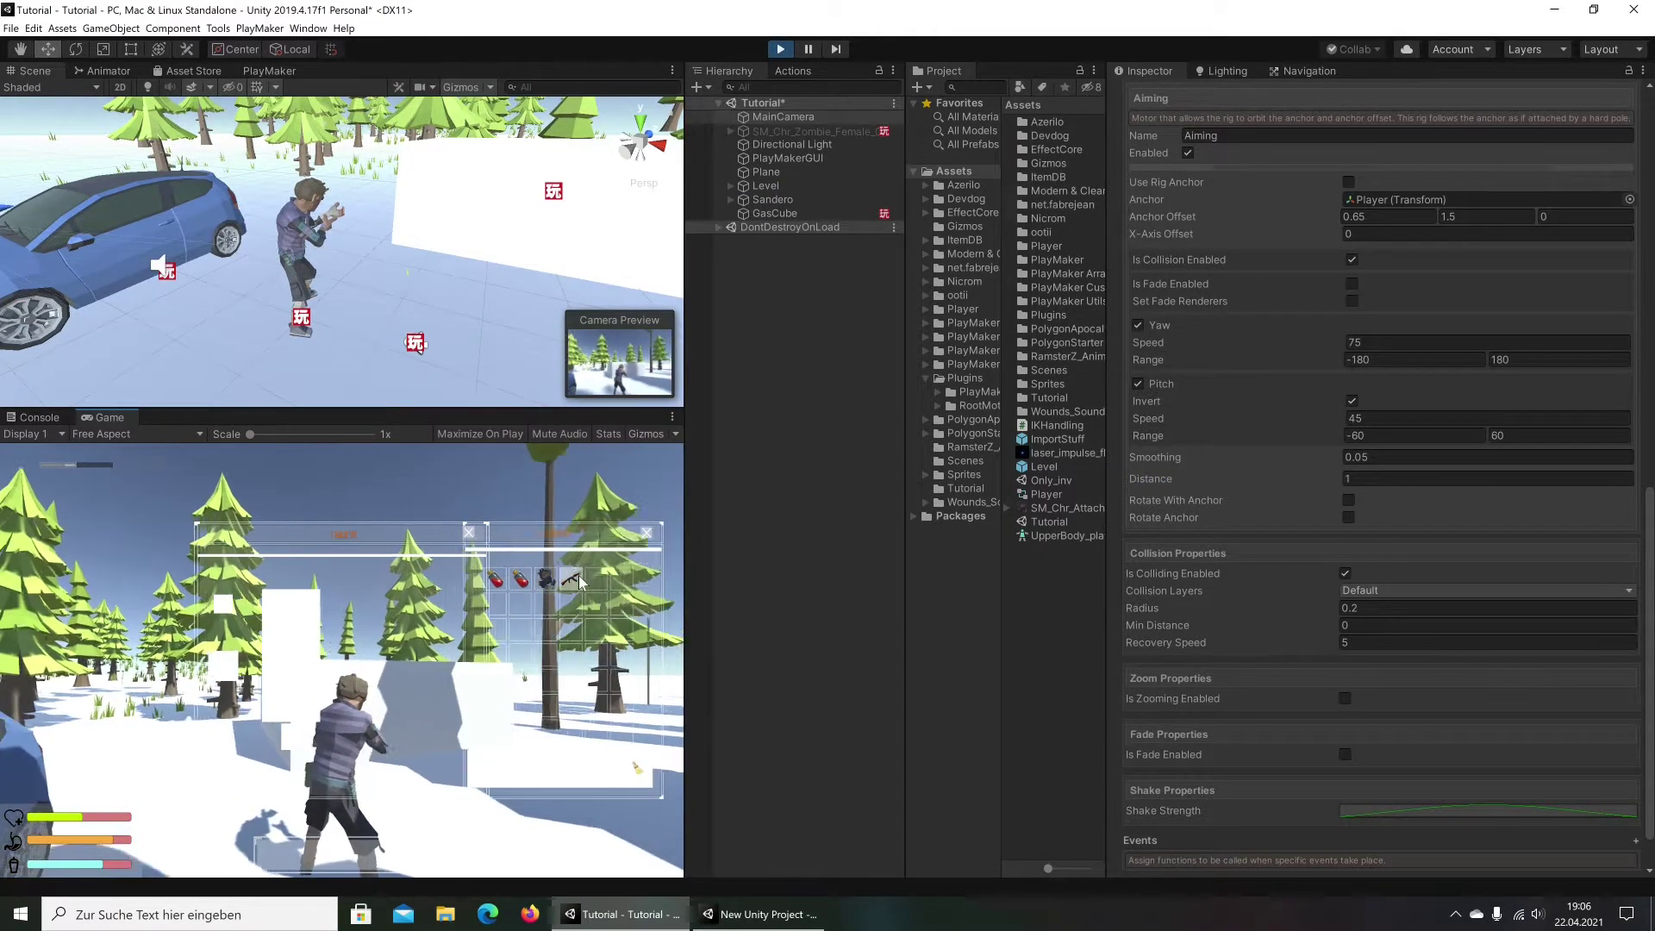
key(i)
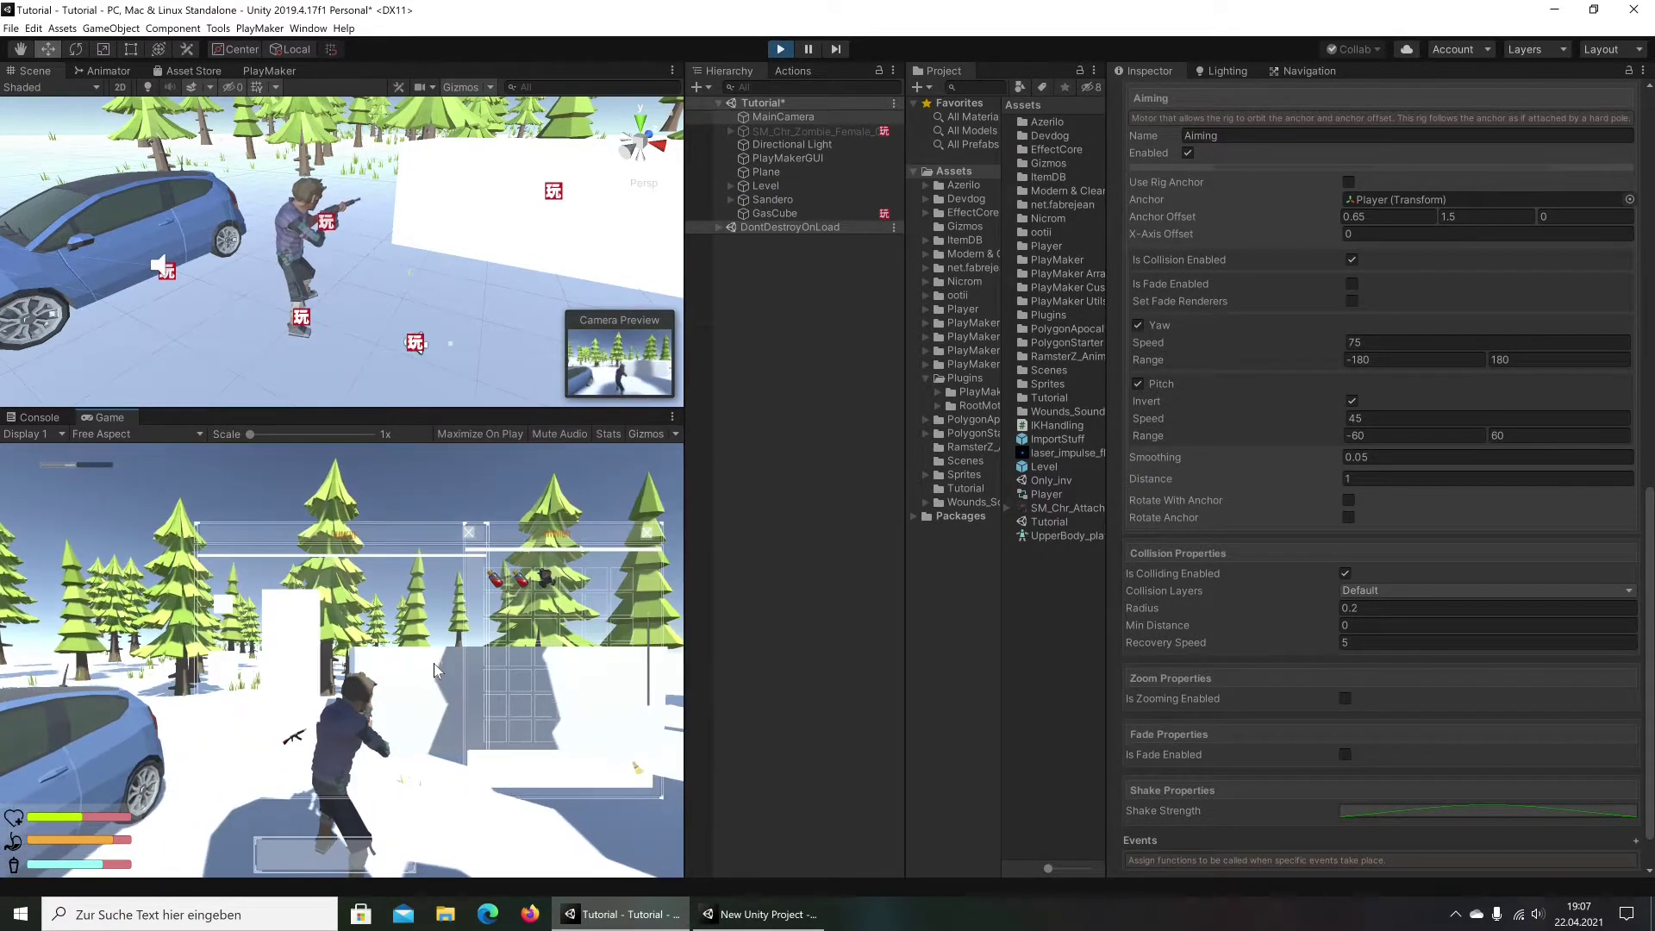
scroll(1473, 293, up, 10)
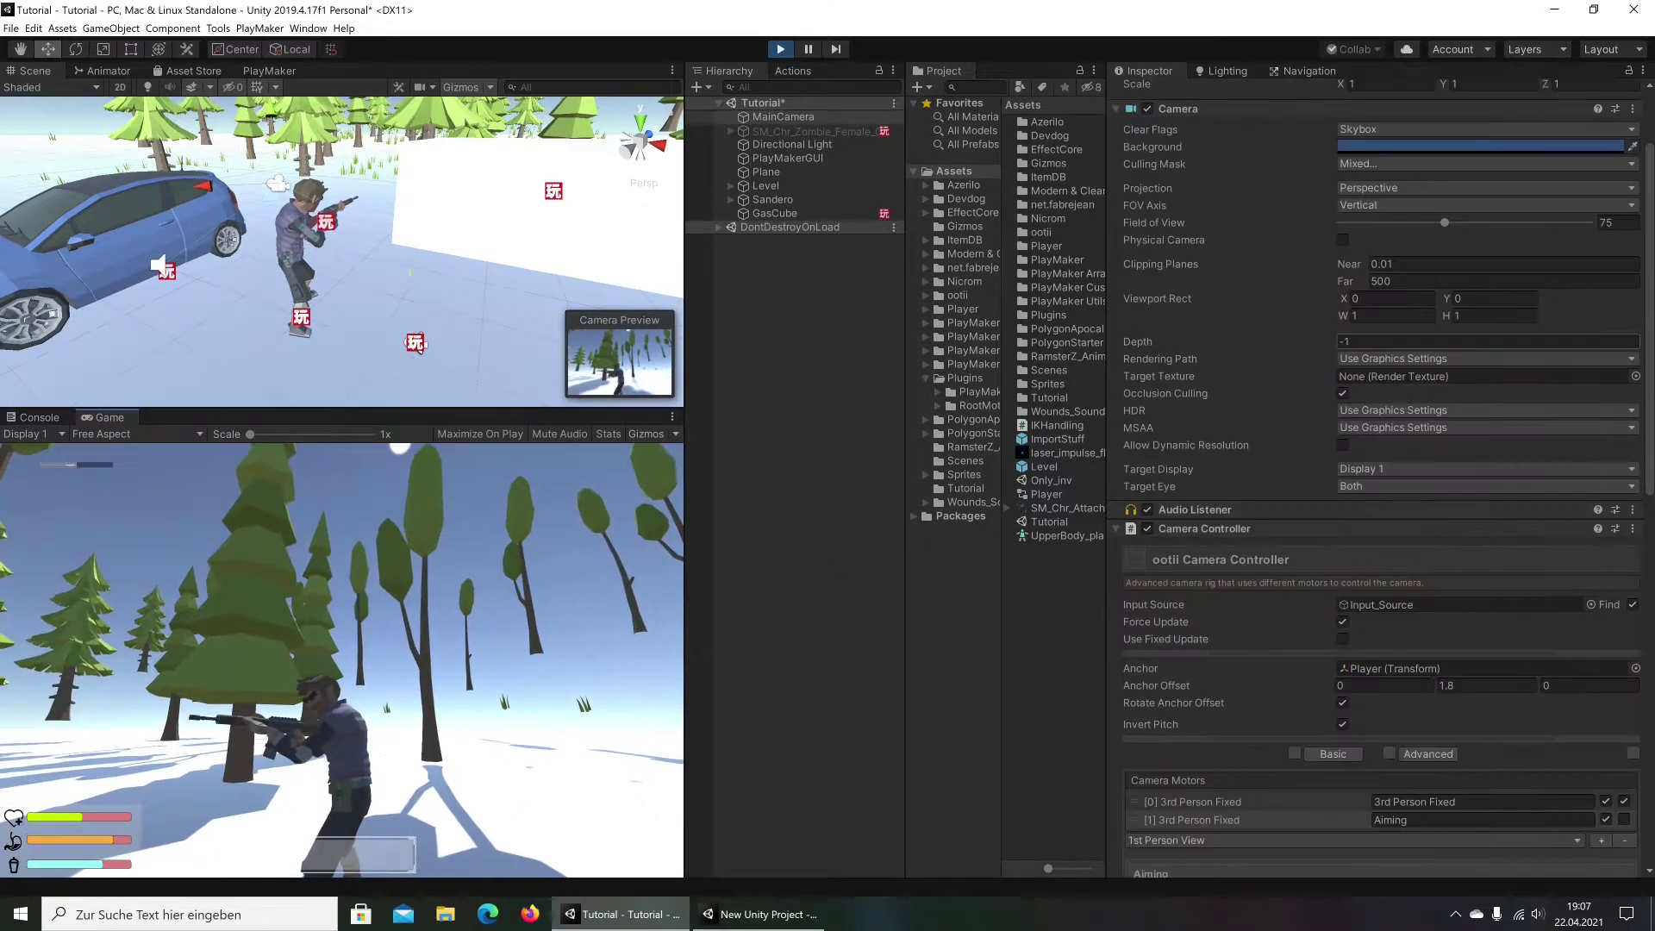
click(1624, 819)
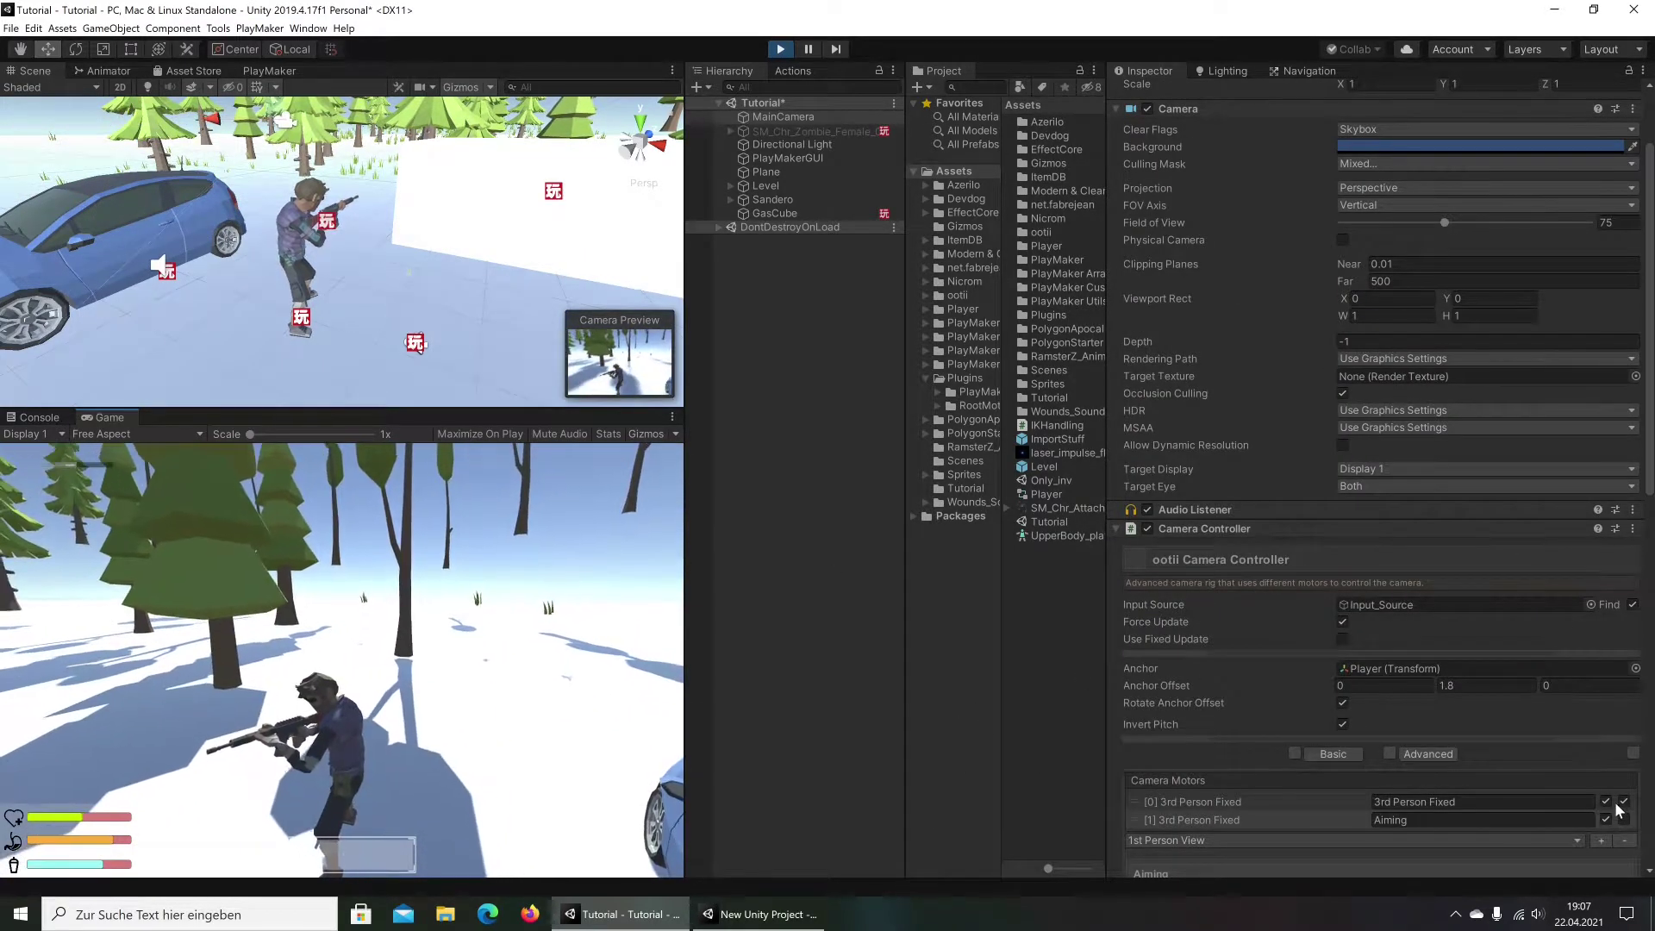
click(1623, 819)
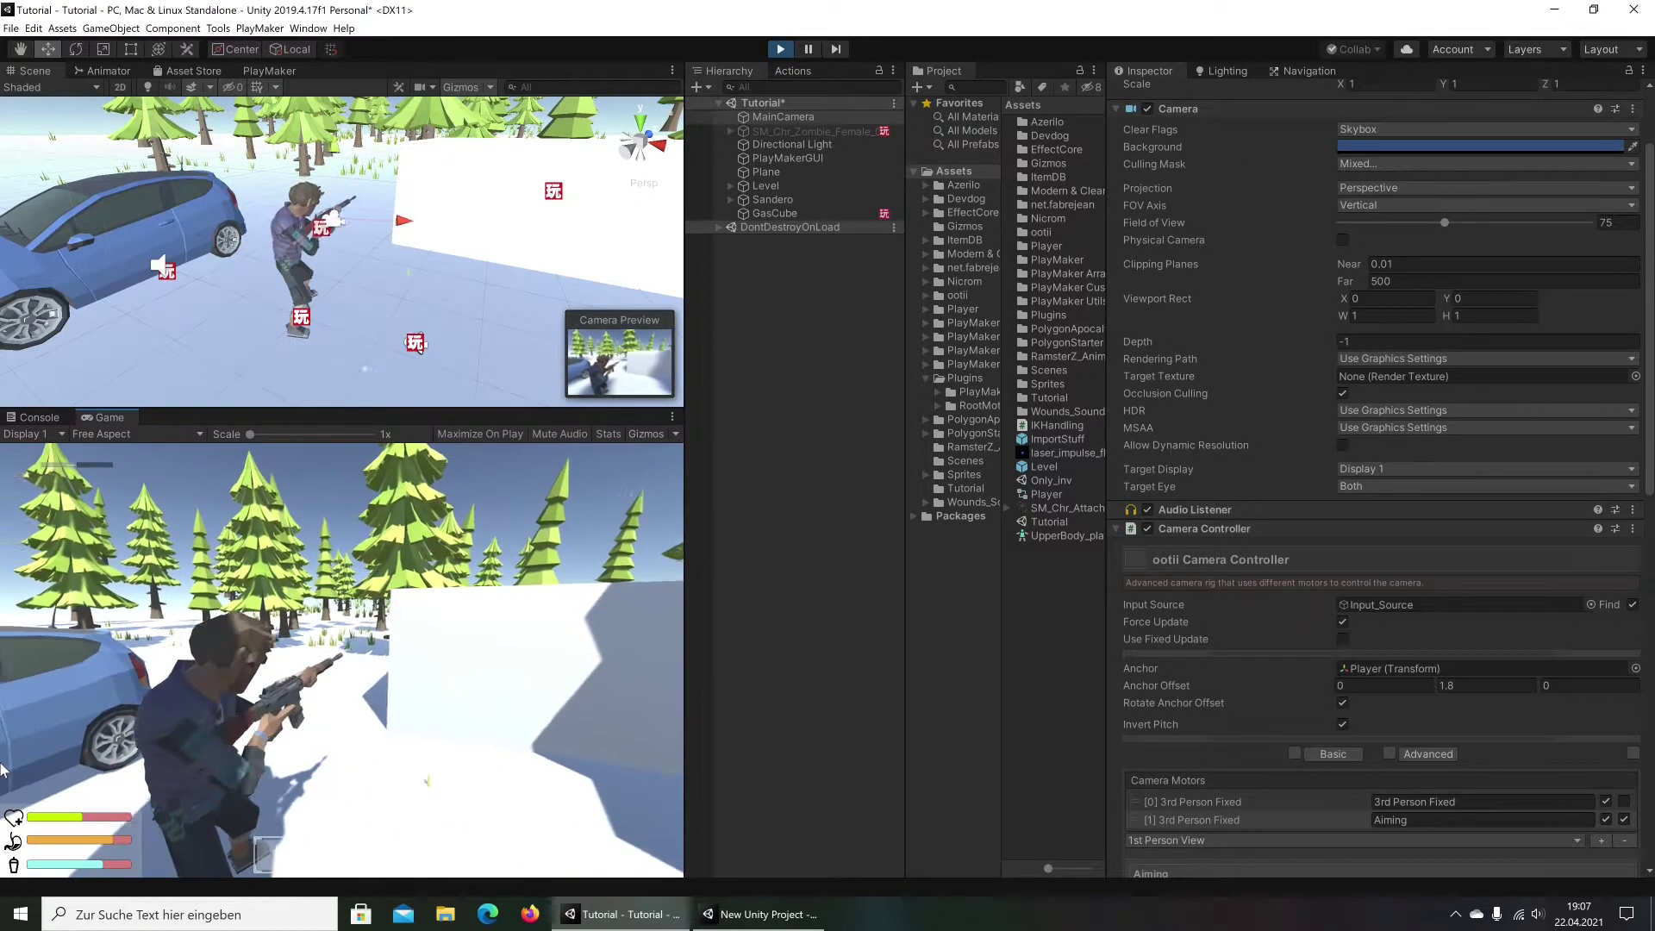
click(771, 49)
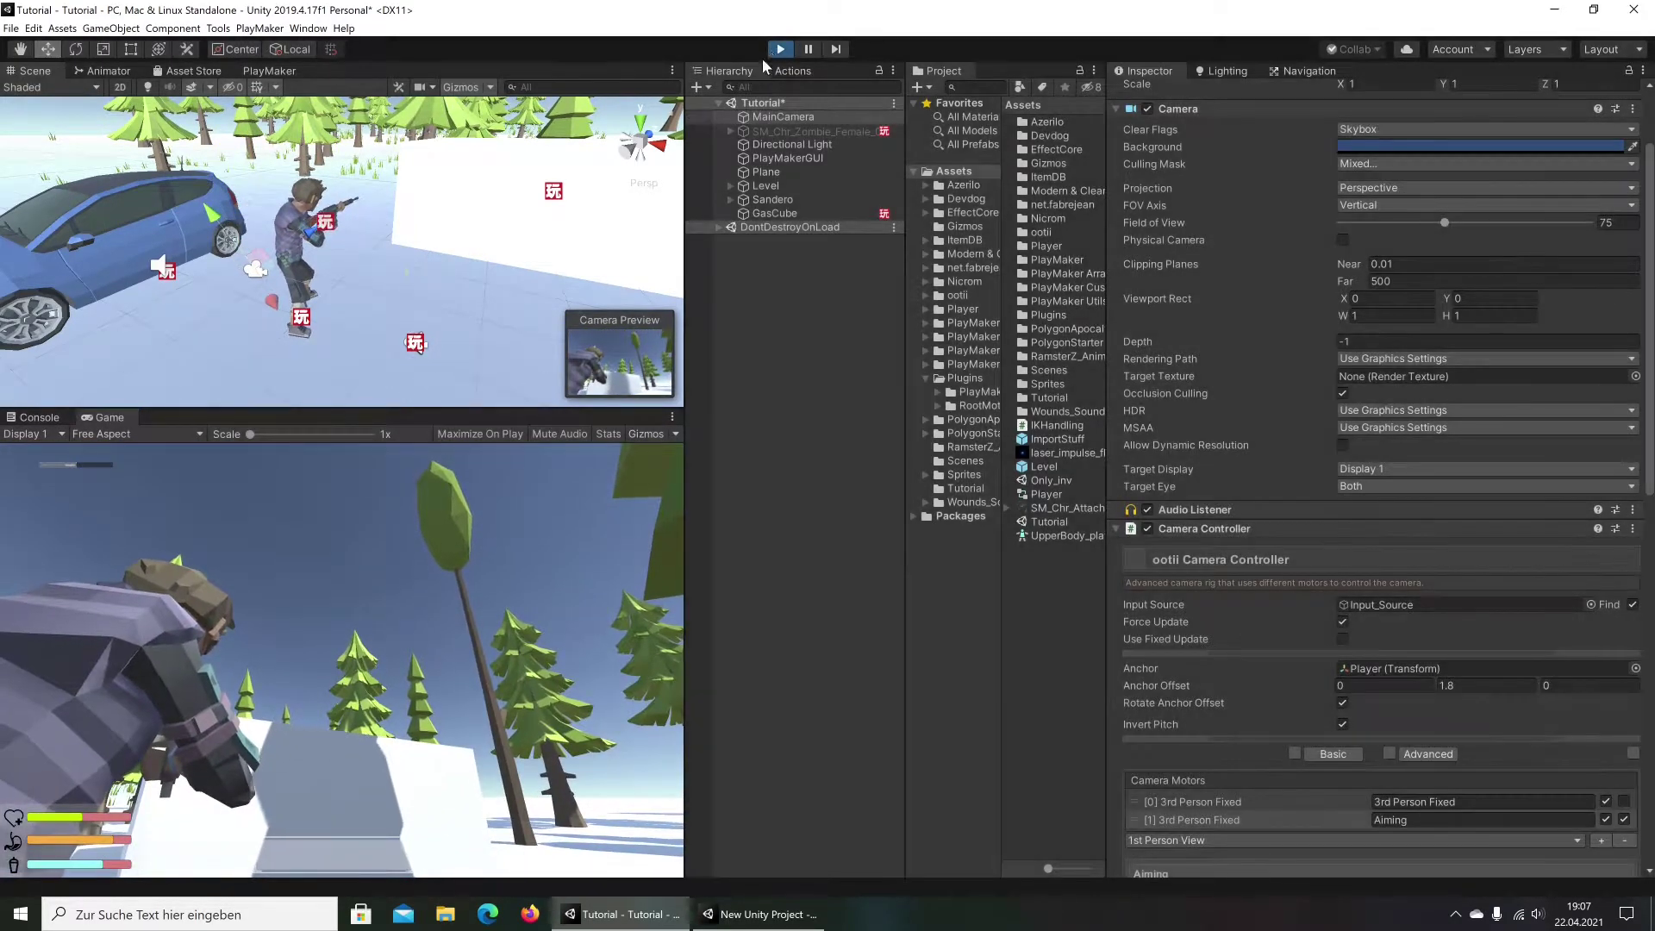
Inspect the reference project's Quad under MainCamera and its children, then return to Tutorial
click(801, 912)
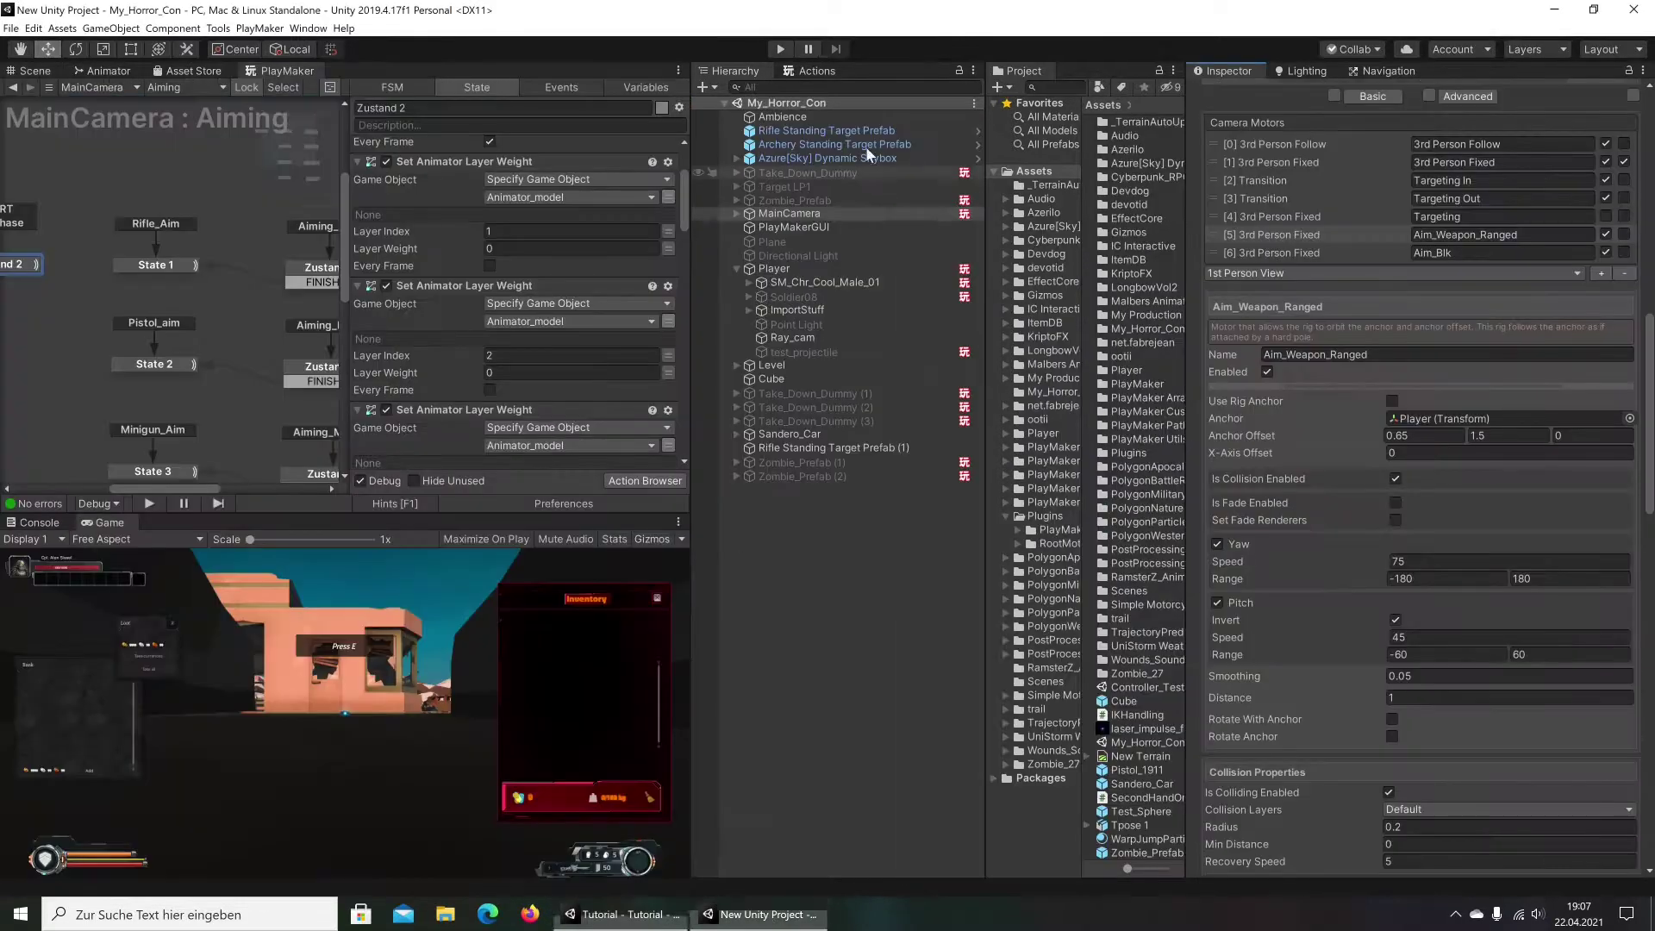
click(737, 215)
click(769, 243)
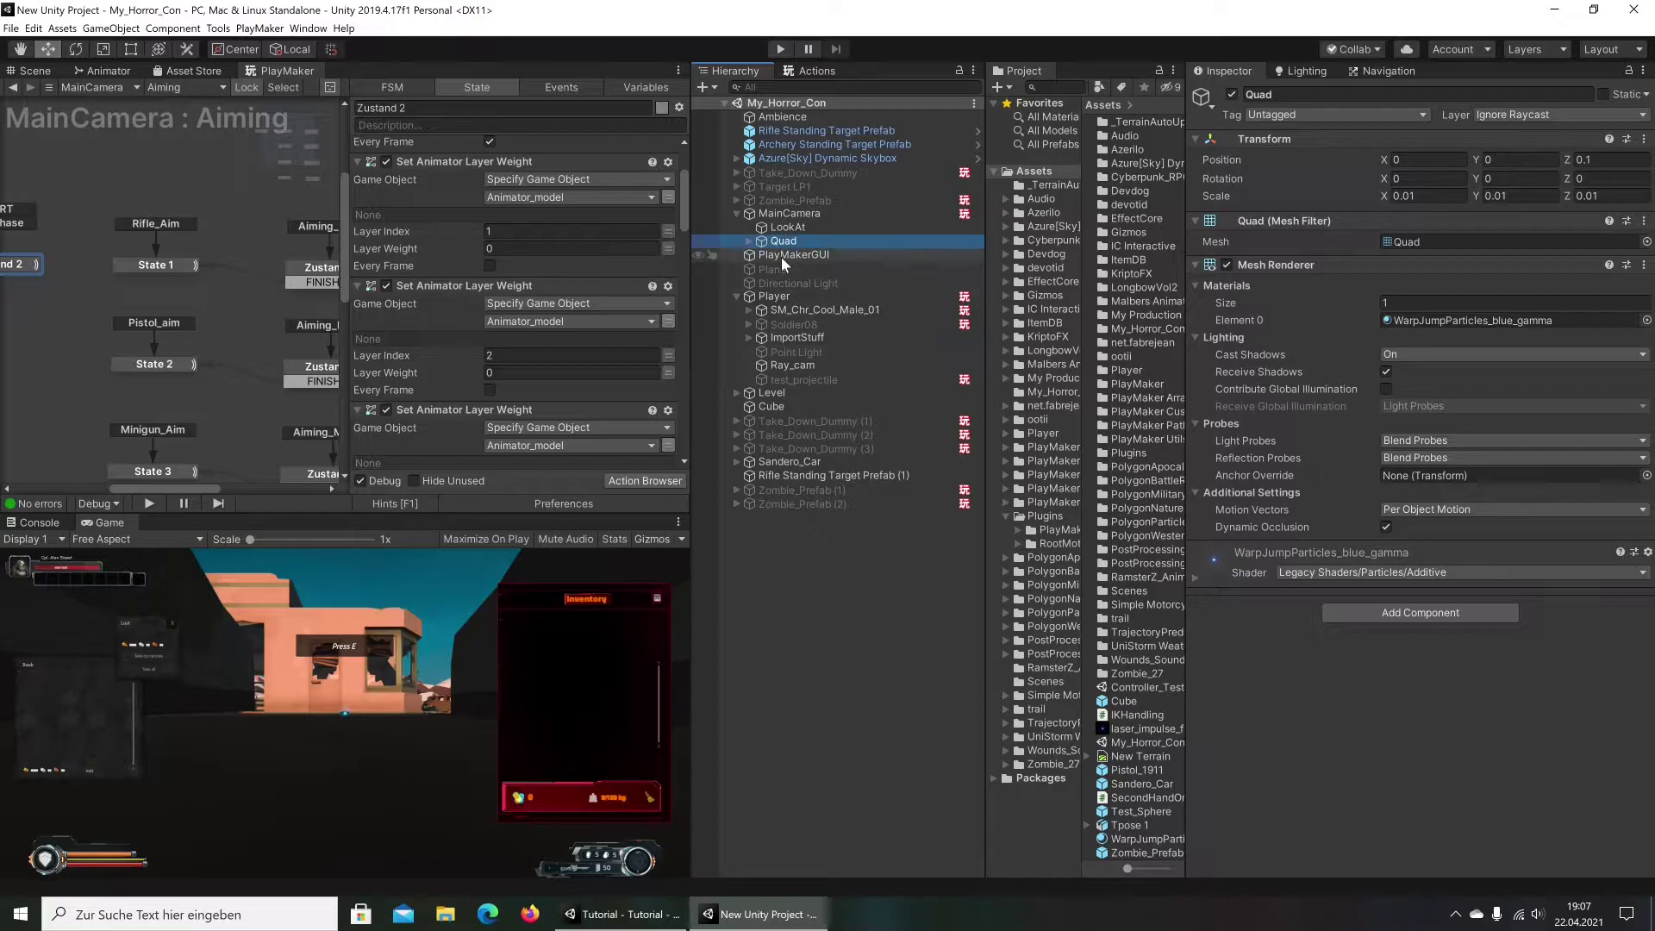
click(747, 241)
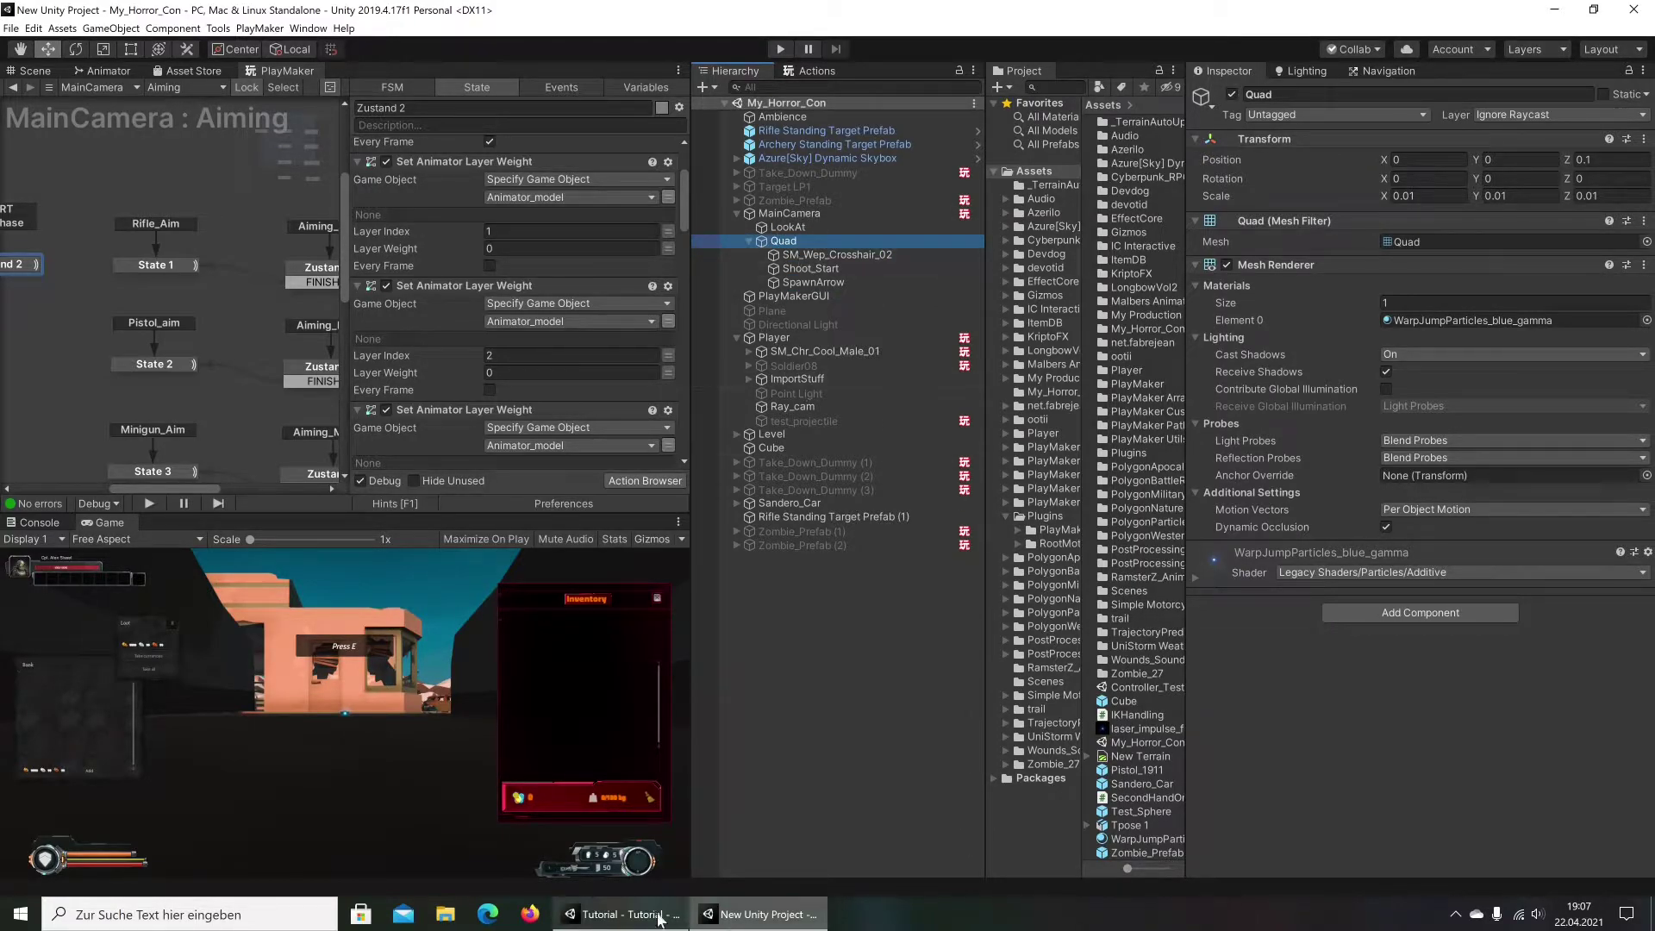
click(622, 913)
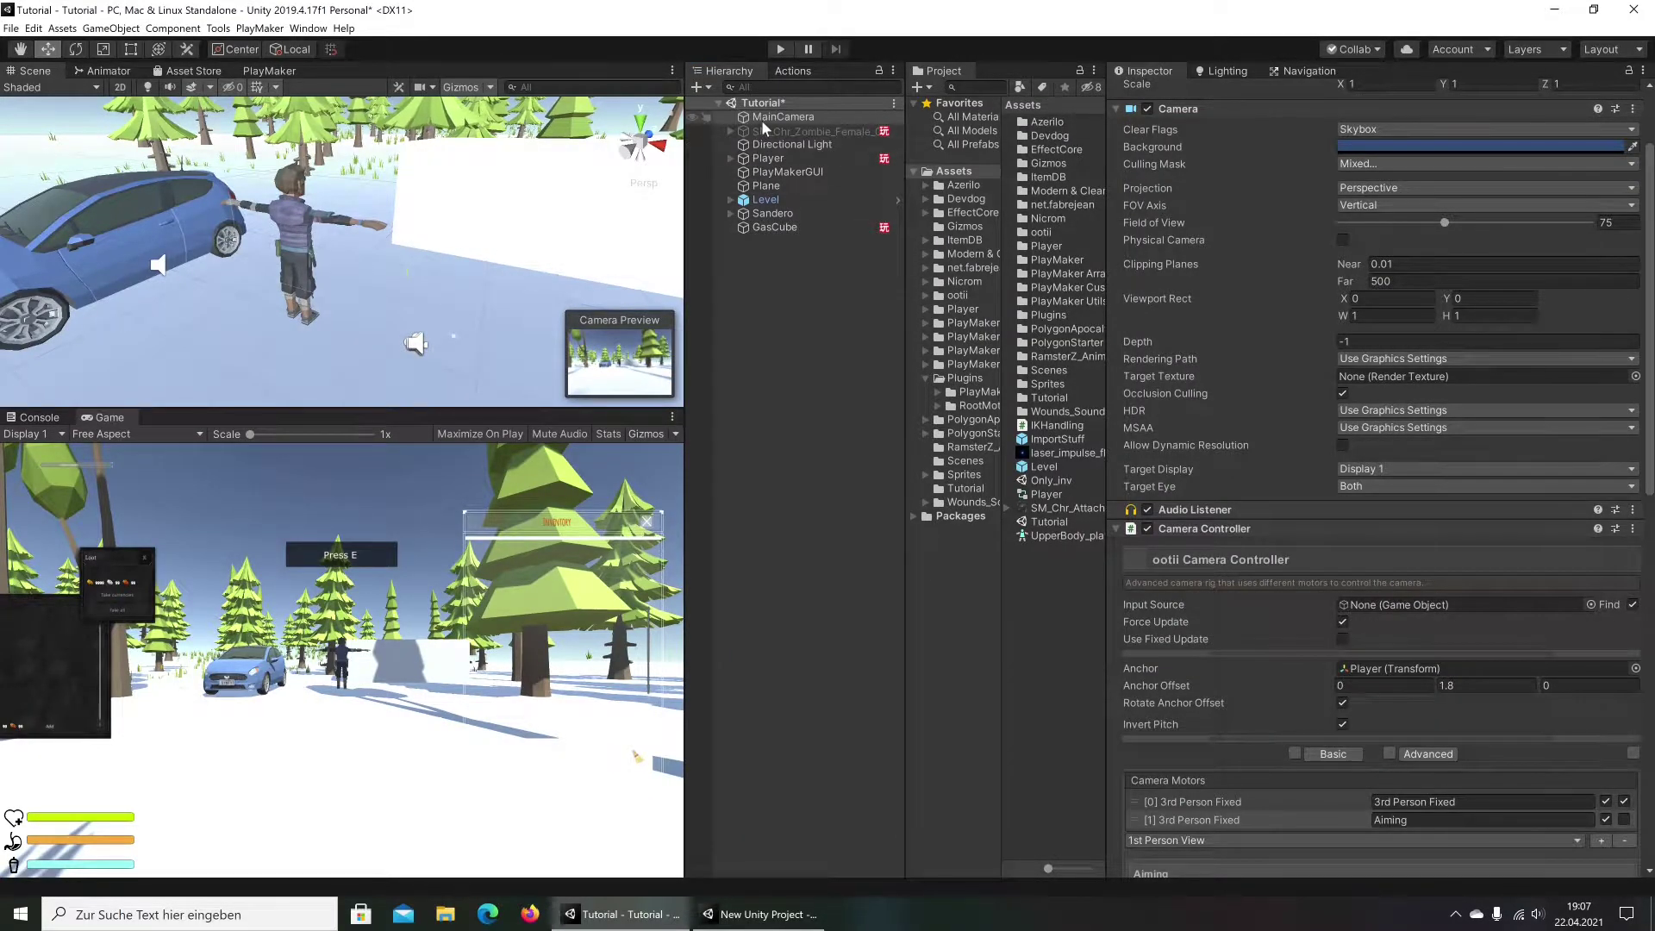
Create a 3D Object > Quad as a child of MainCamera
right_click(761, 121)
mouse_move(840, 272)
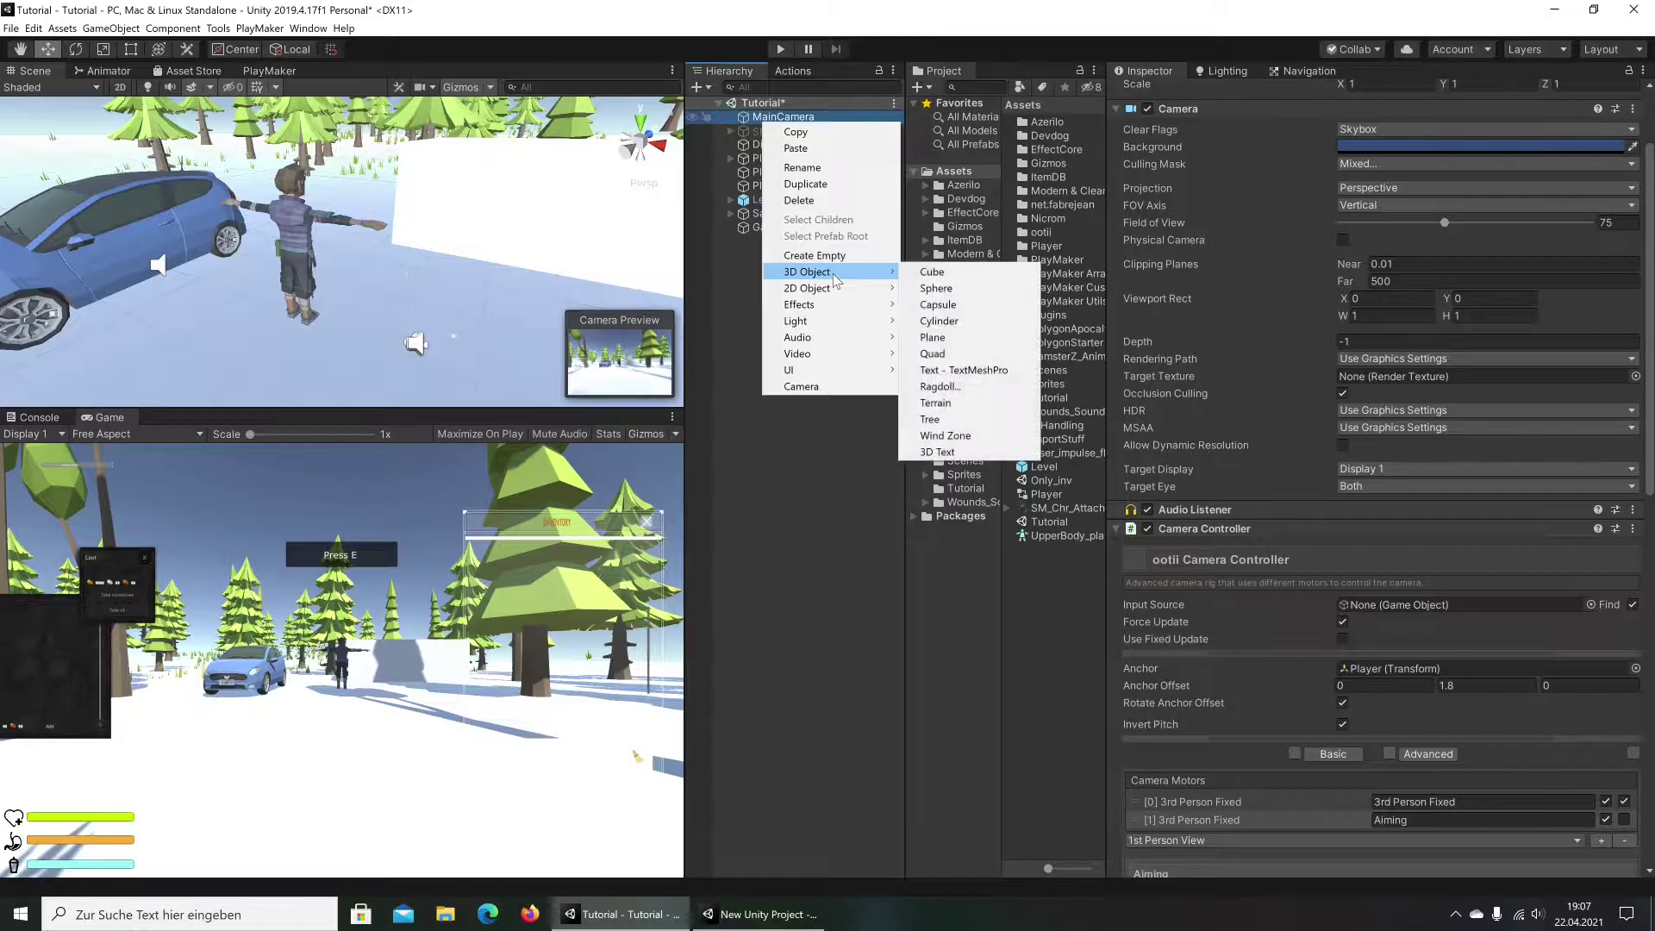
click(932, 353)
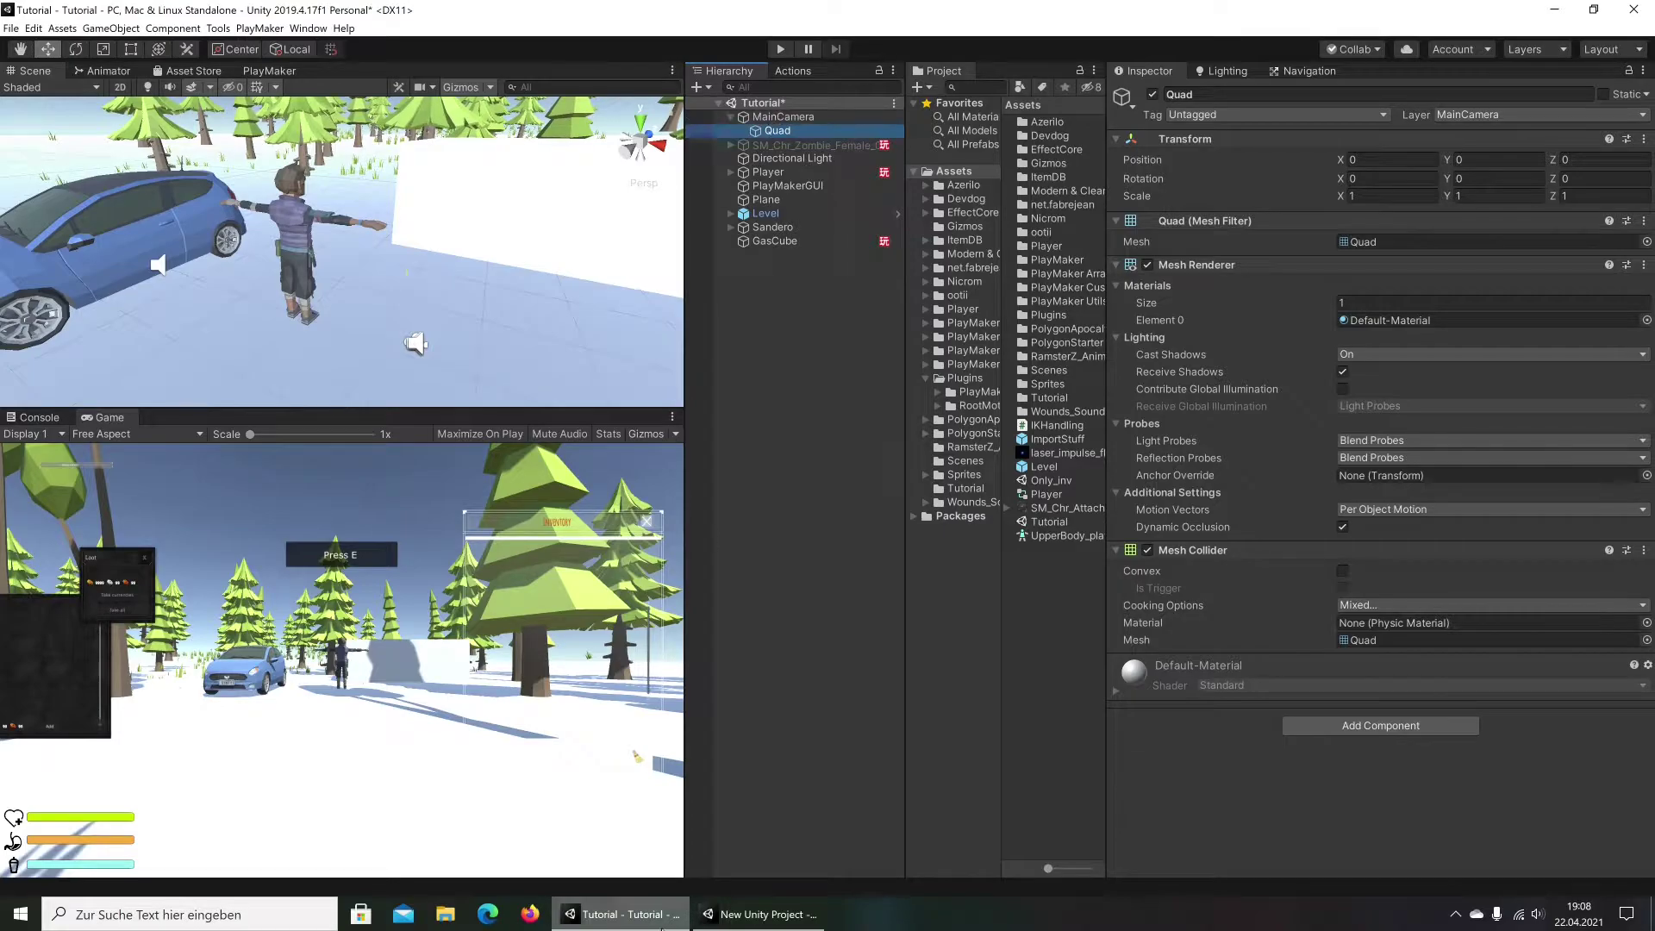
Enter 0.01 scale values for the Quad's X, Y and Z in the Transform
click(760, 916)
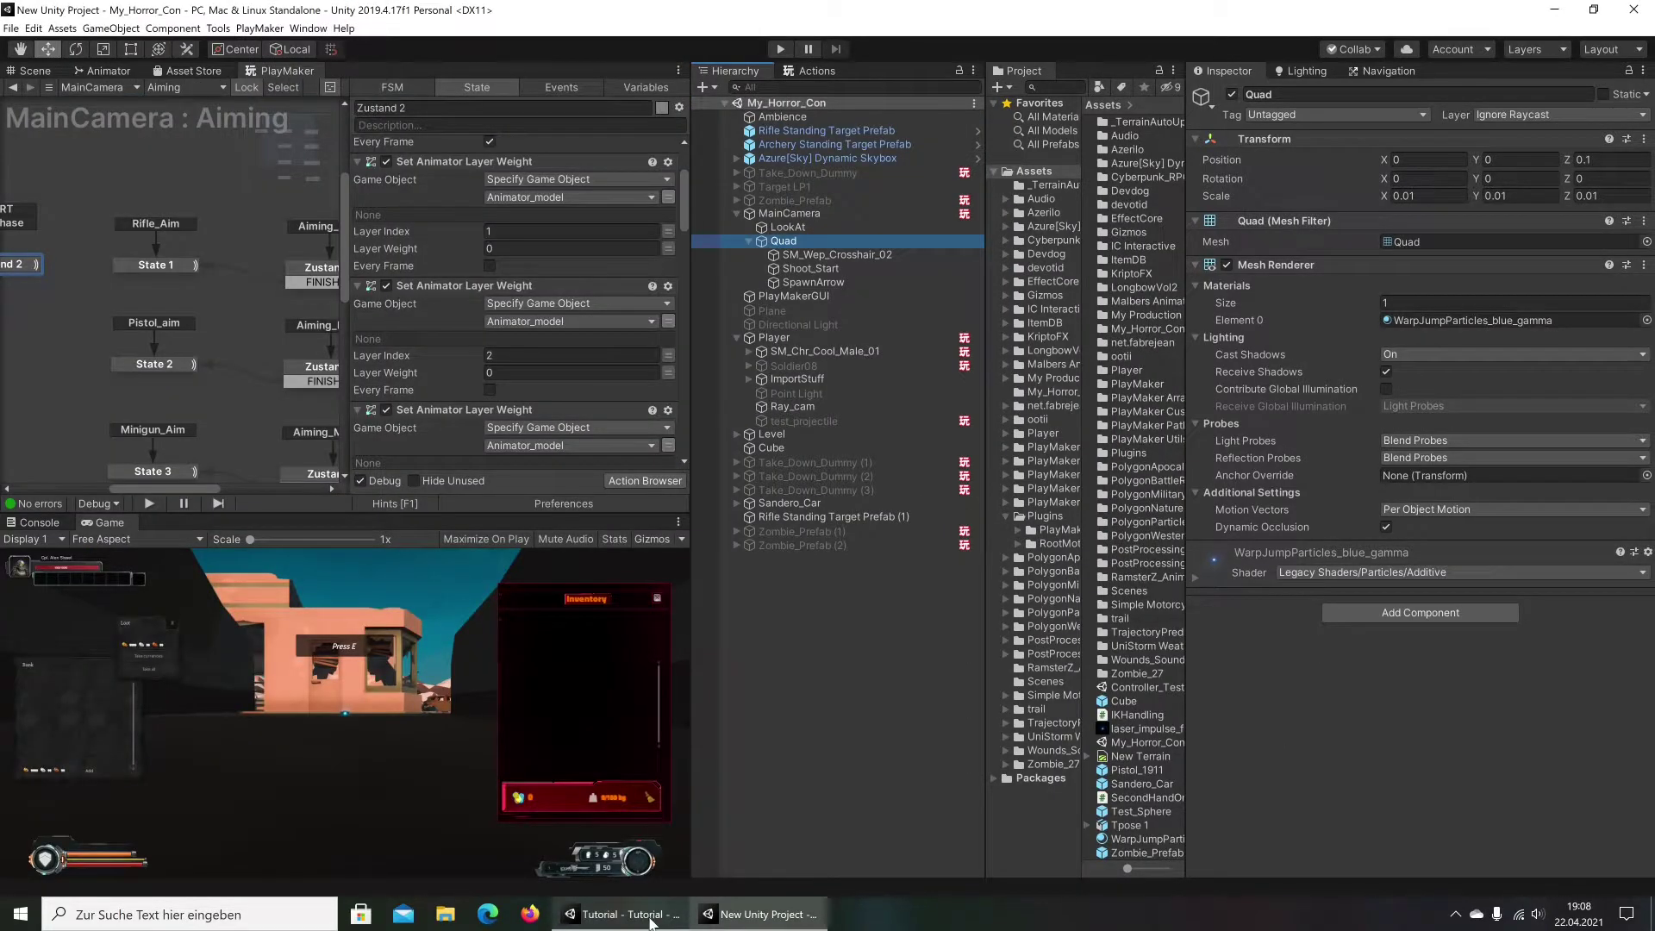
click(622, 916)
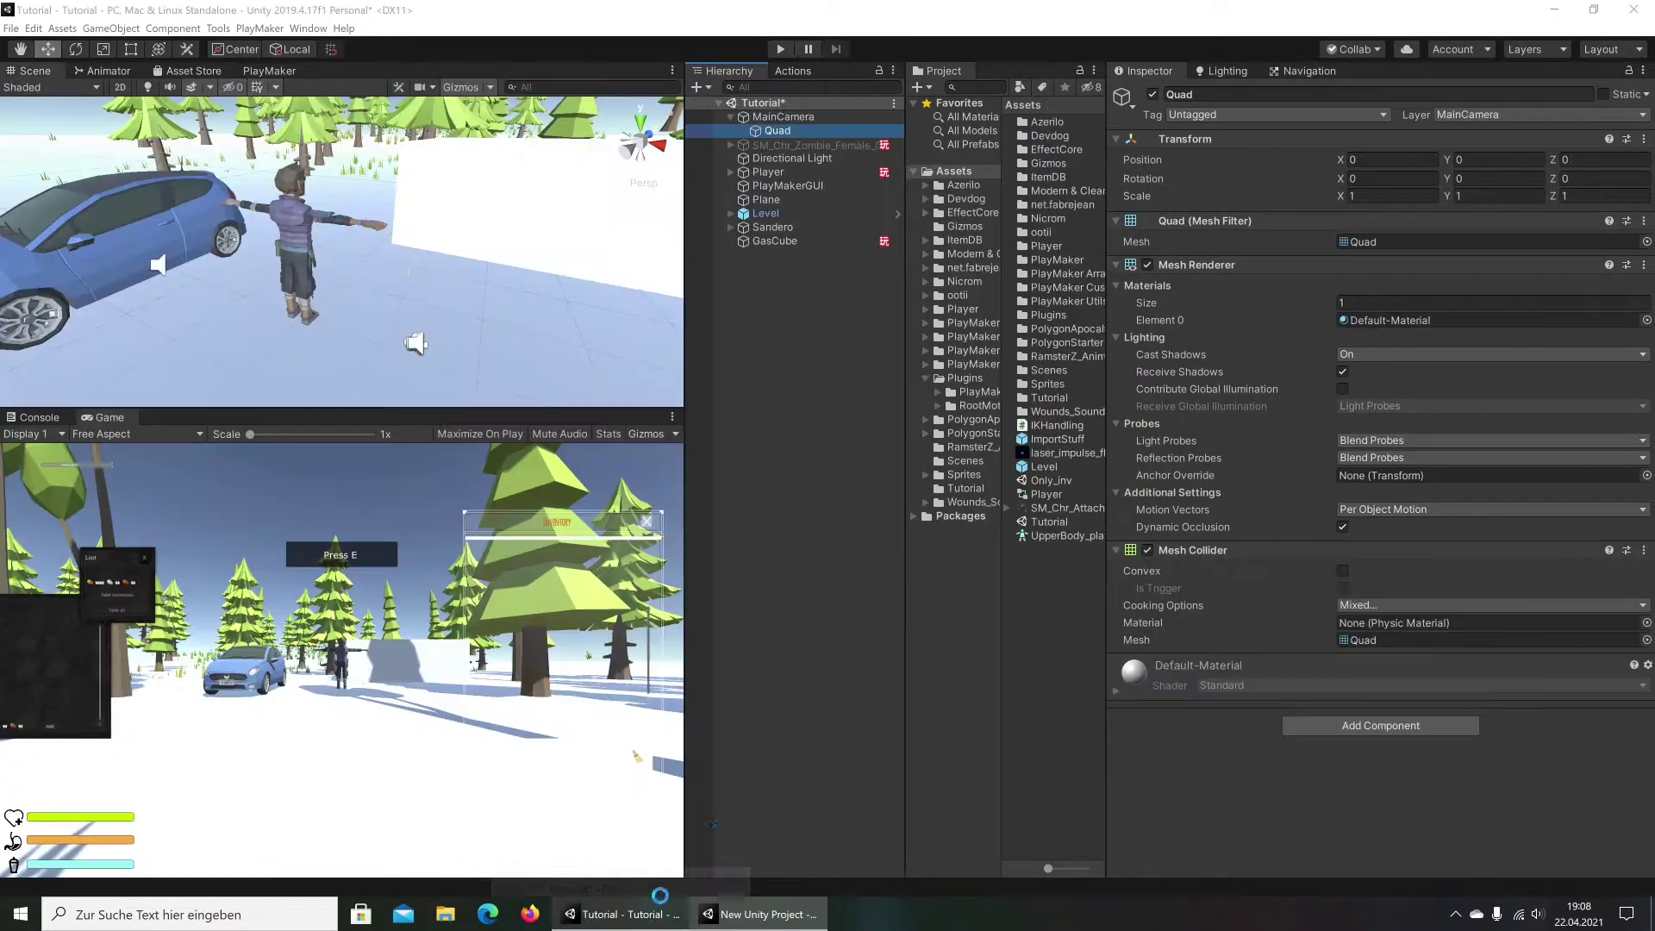
click(1365, 195)
text(0)
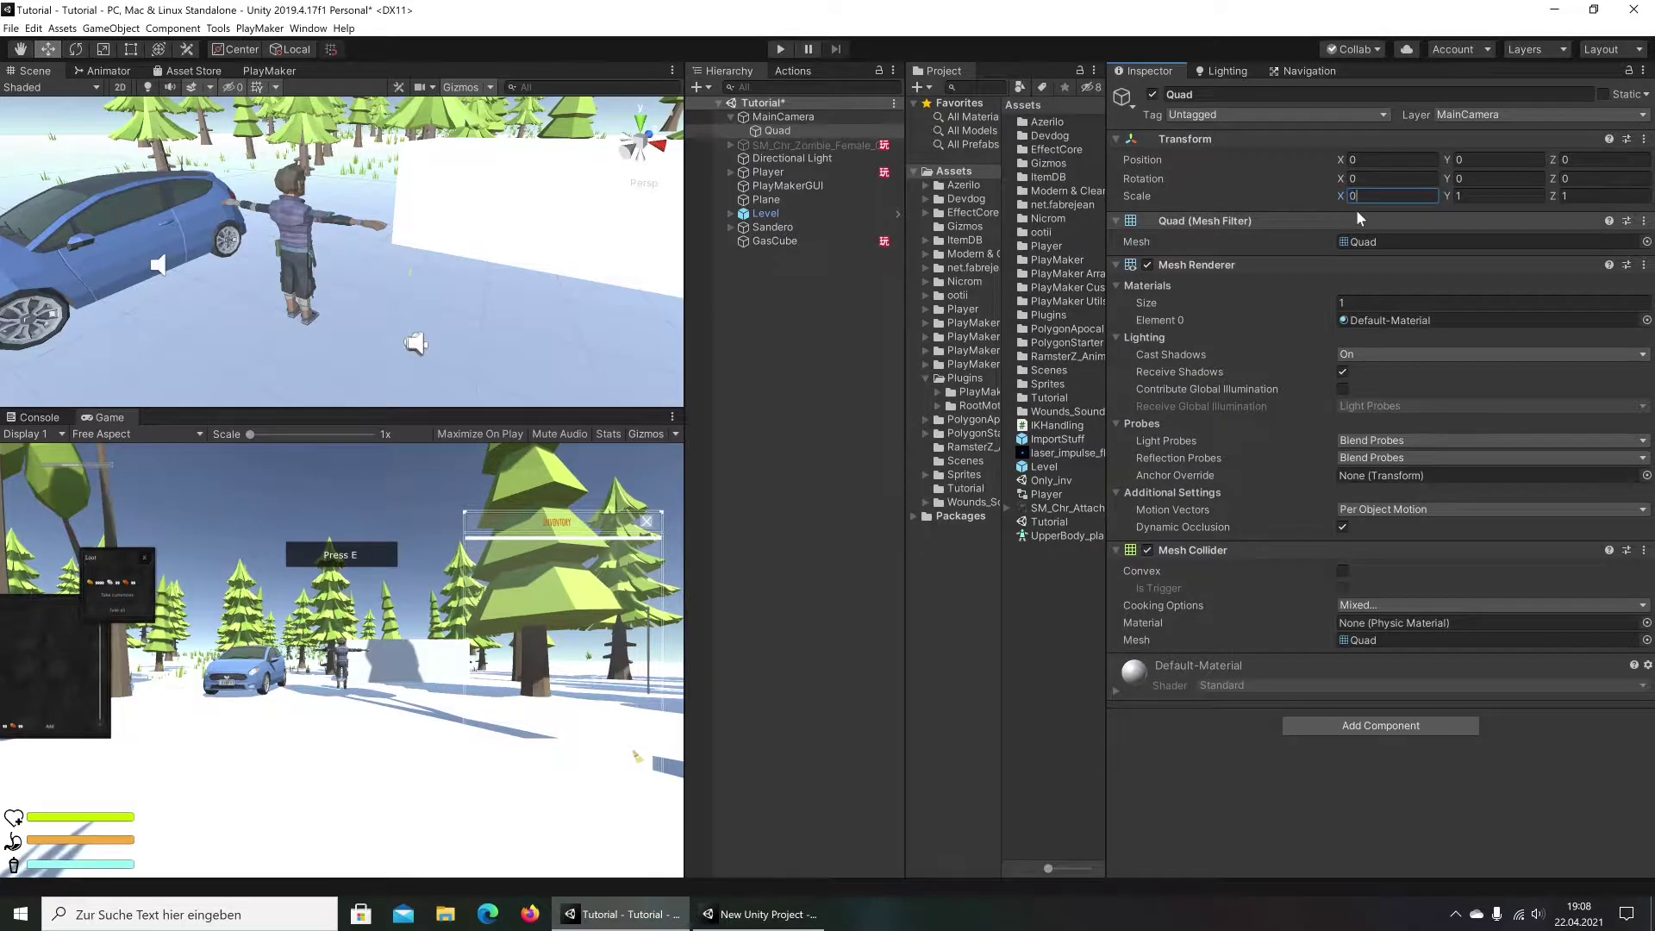
text(.01)
key(Tab)
text(0)
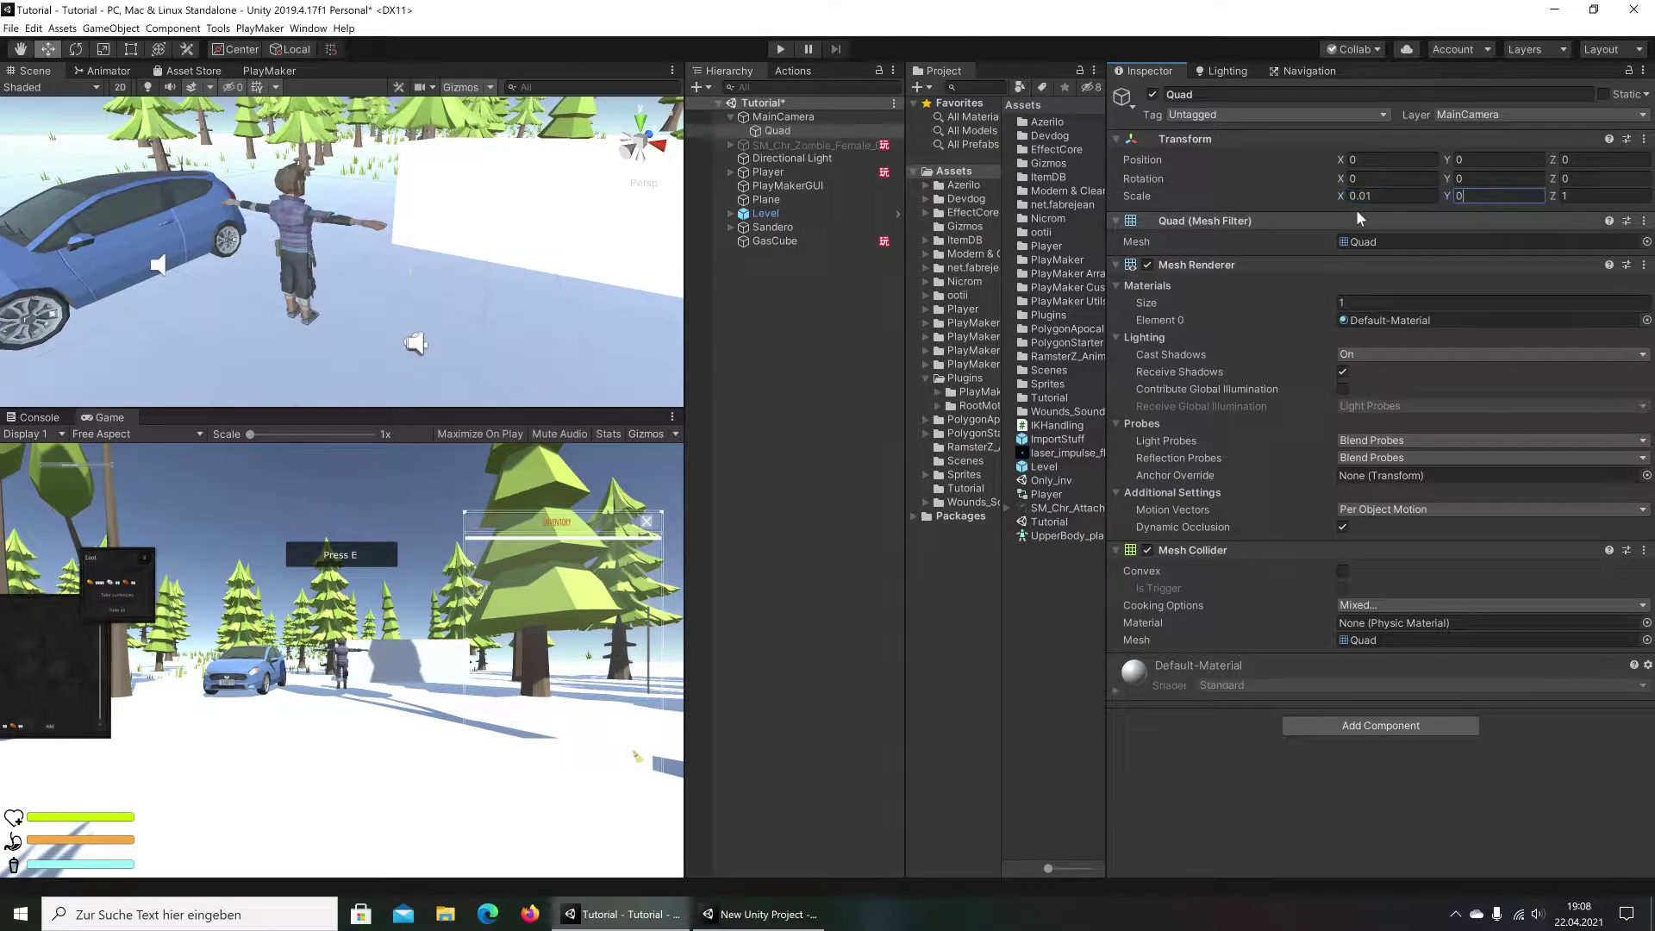
text(.0)
key(Tab)
text(0)
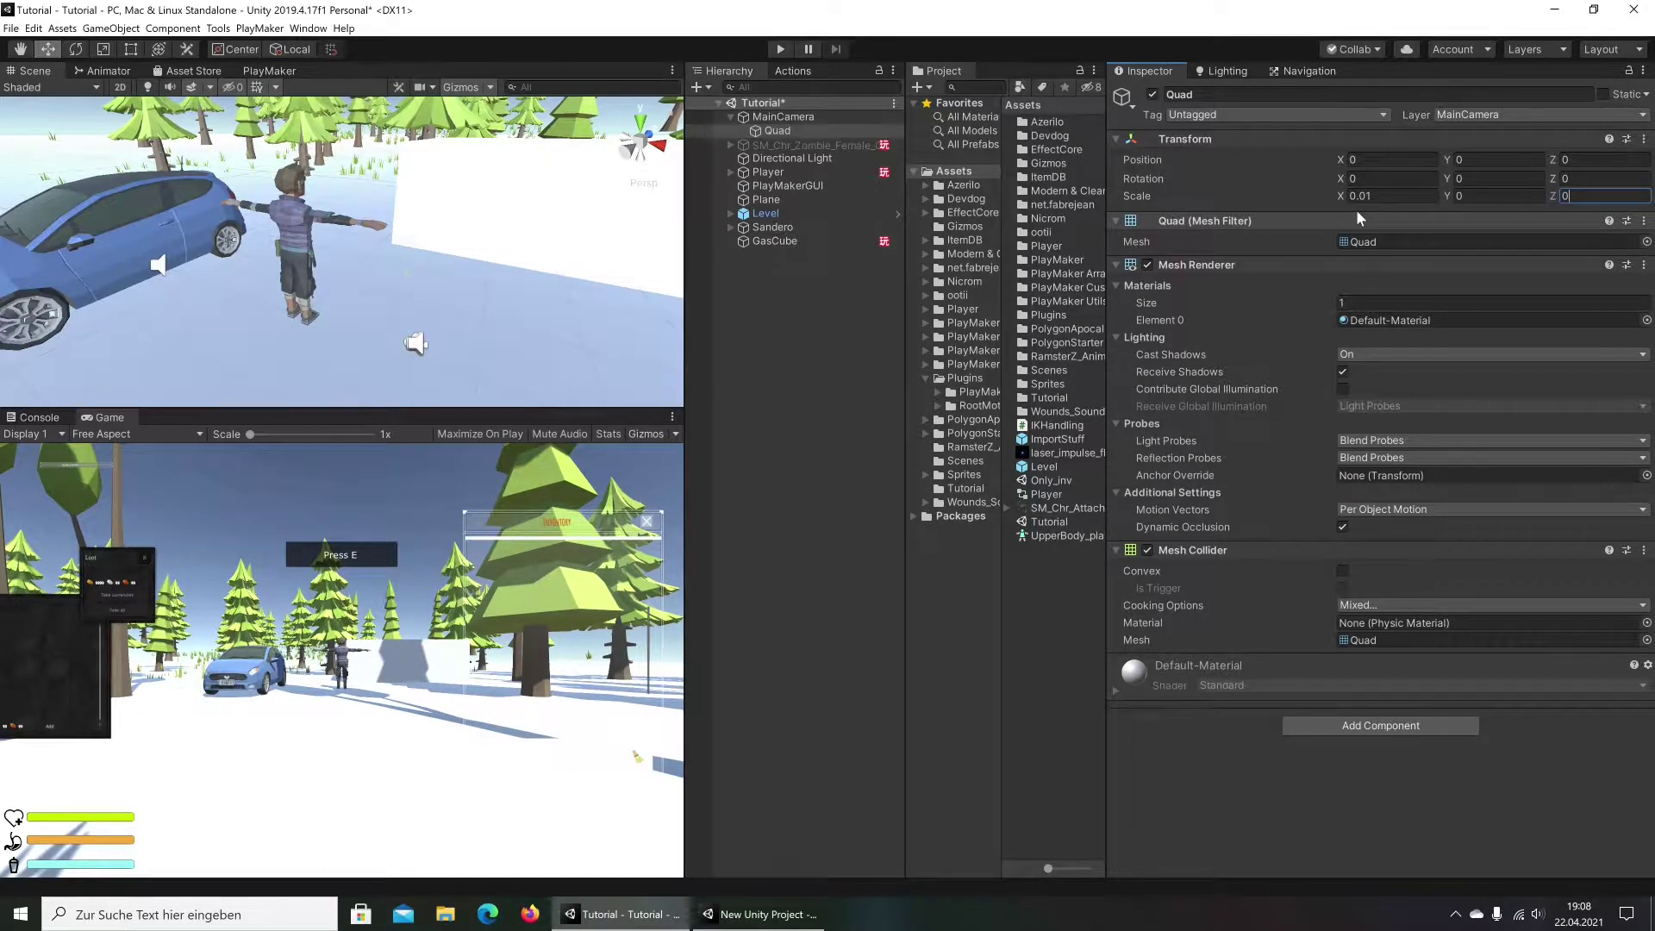
text(.01)
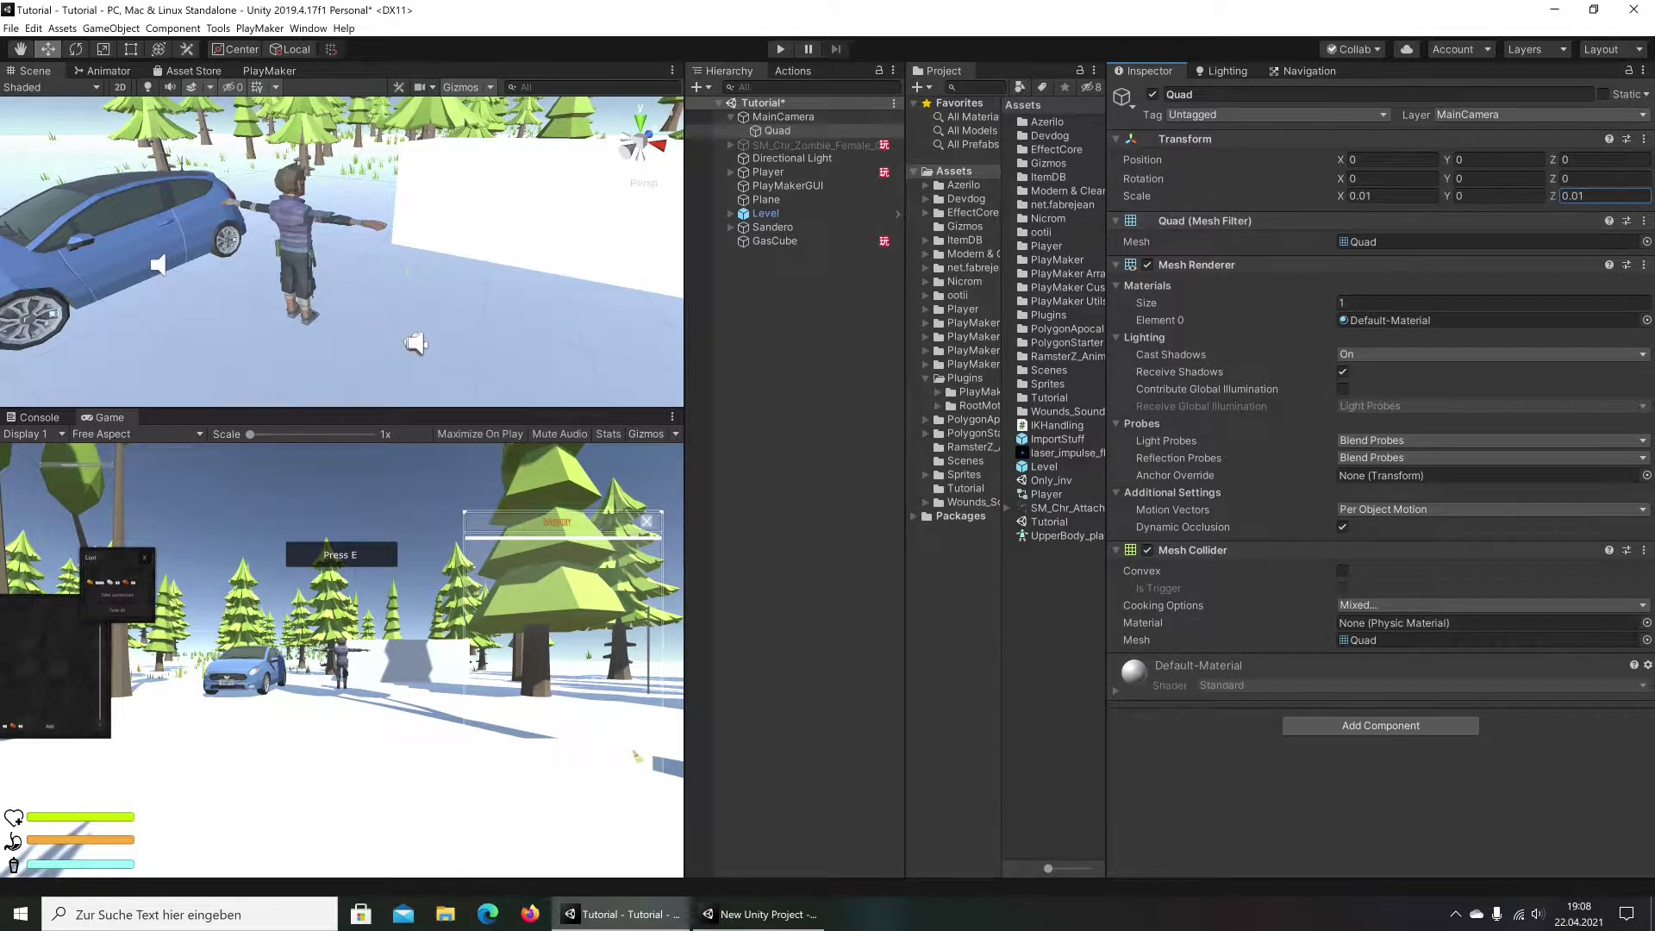
click(1499, 196)
text(0.01)
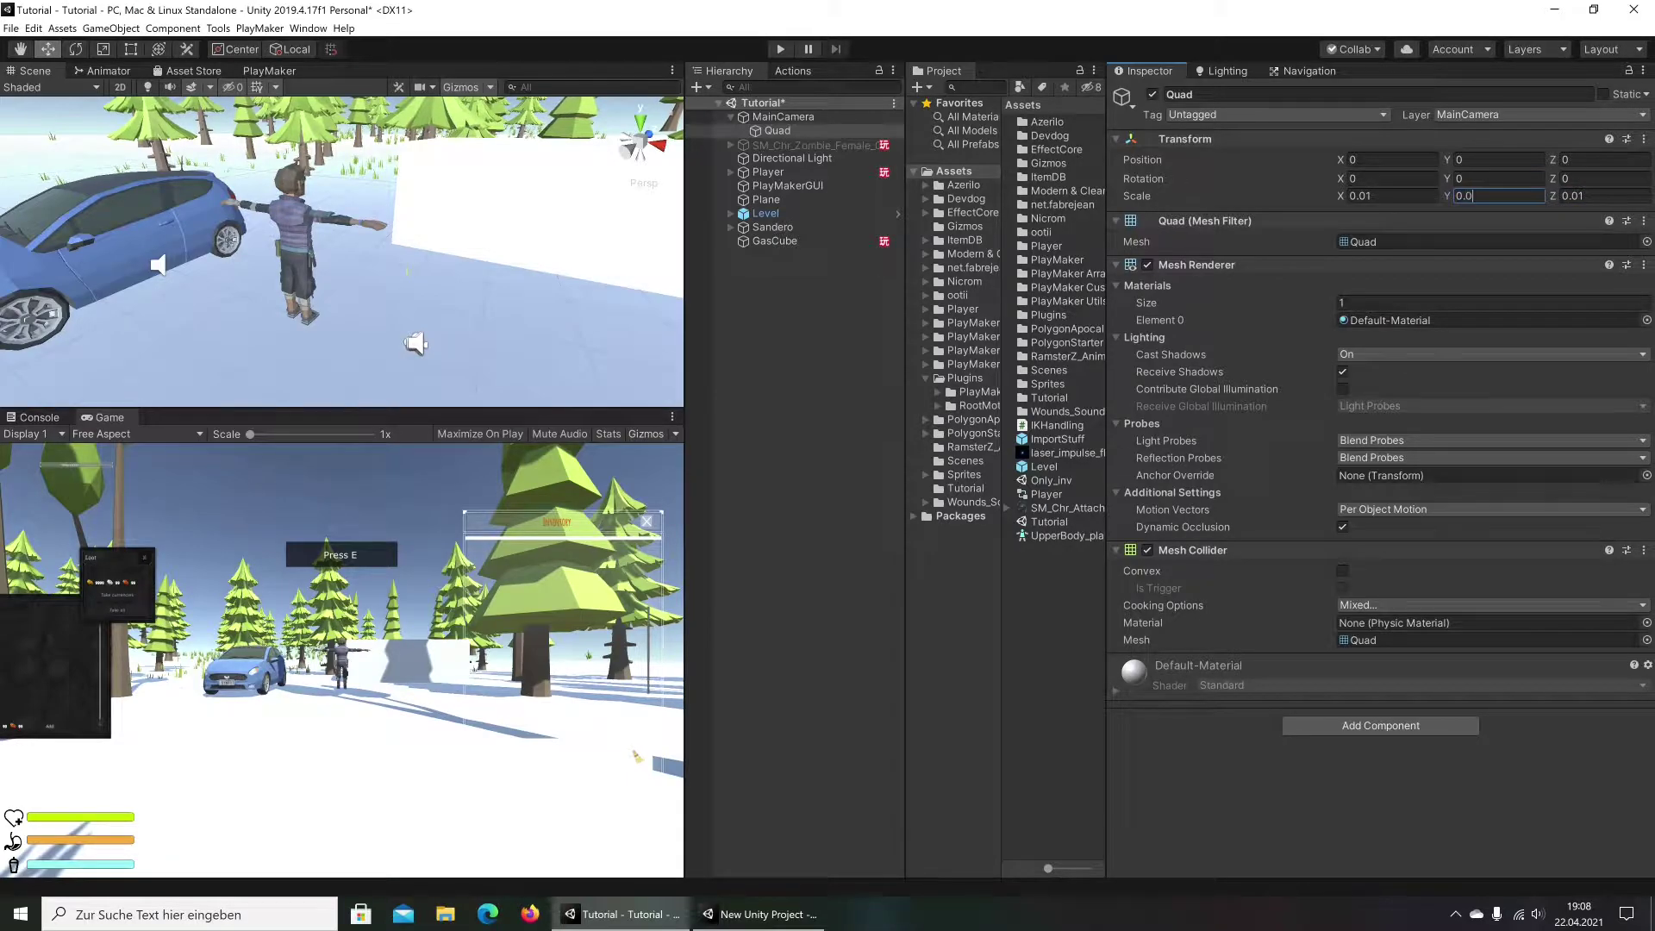
Correct the Quad's Y scale to 0.01 and frame the Quad in the Scene view
click(759, 914)
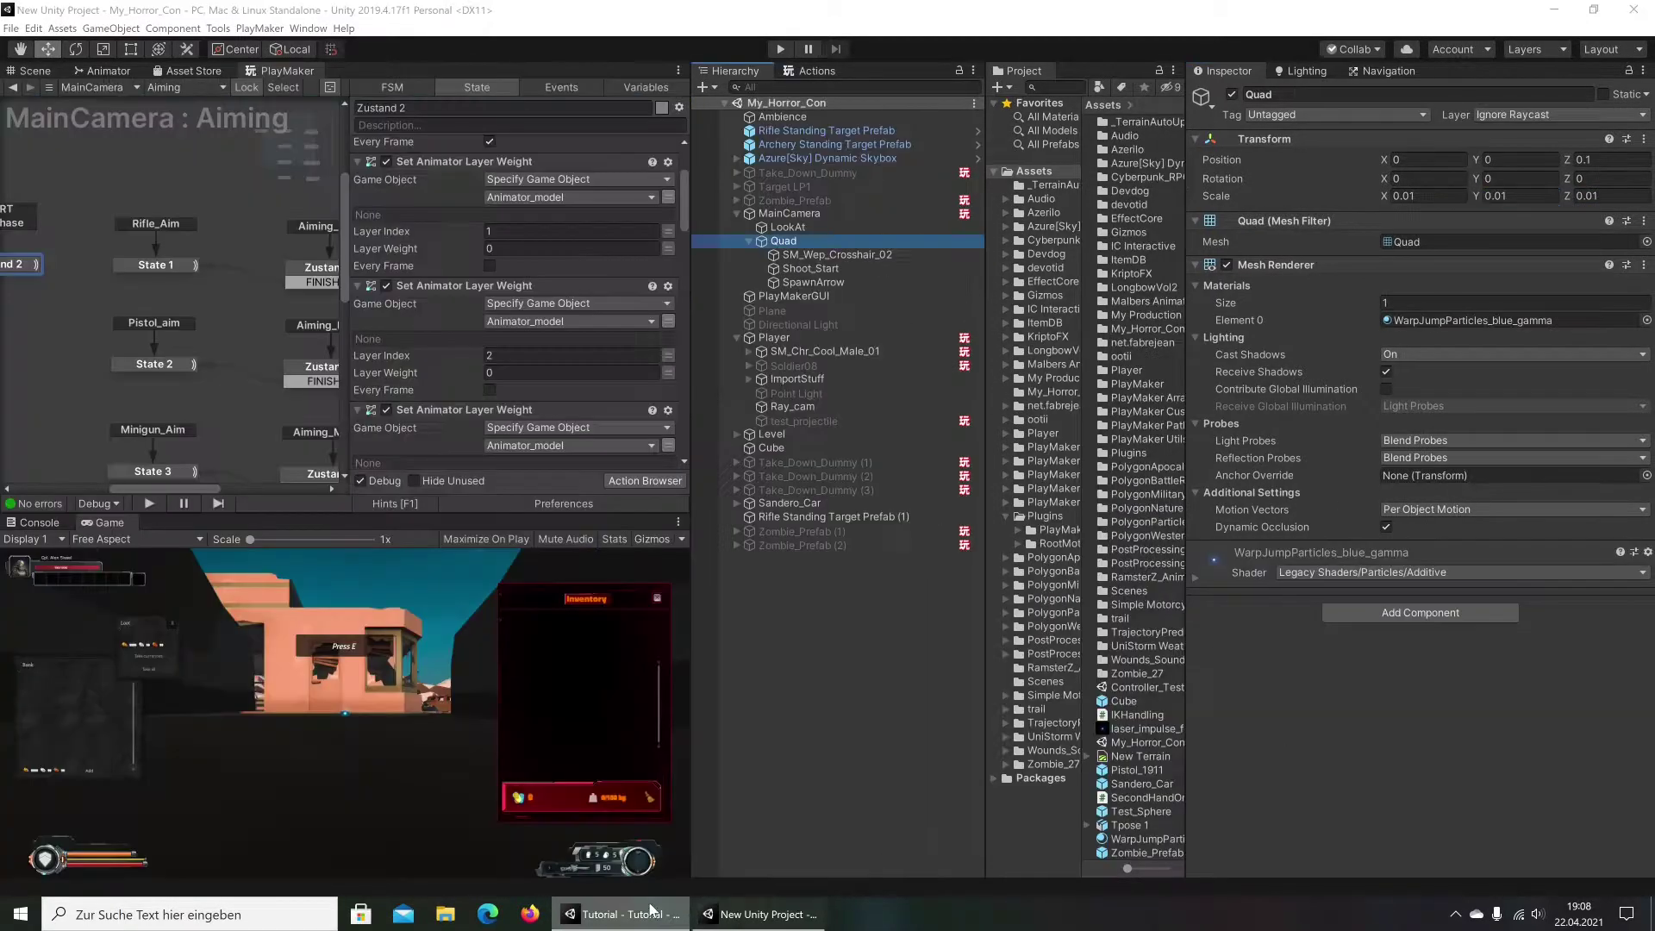
key(alt+Tab)
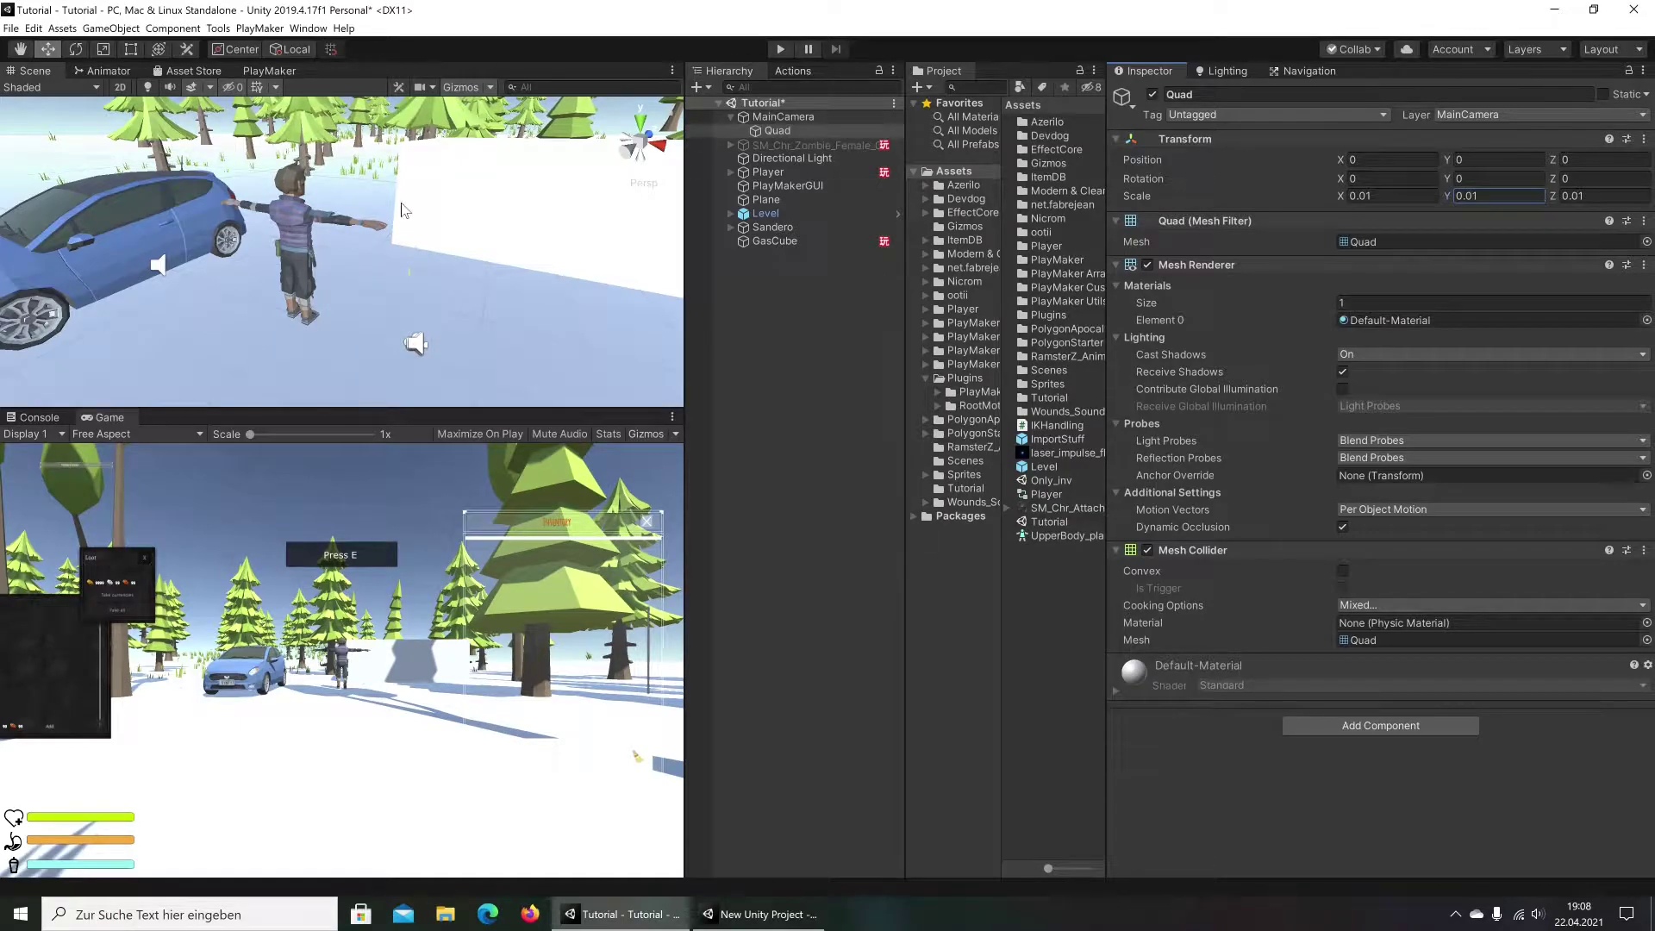
click(780, 131)
key(f)
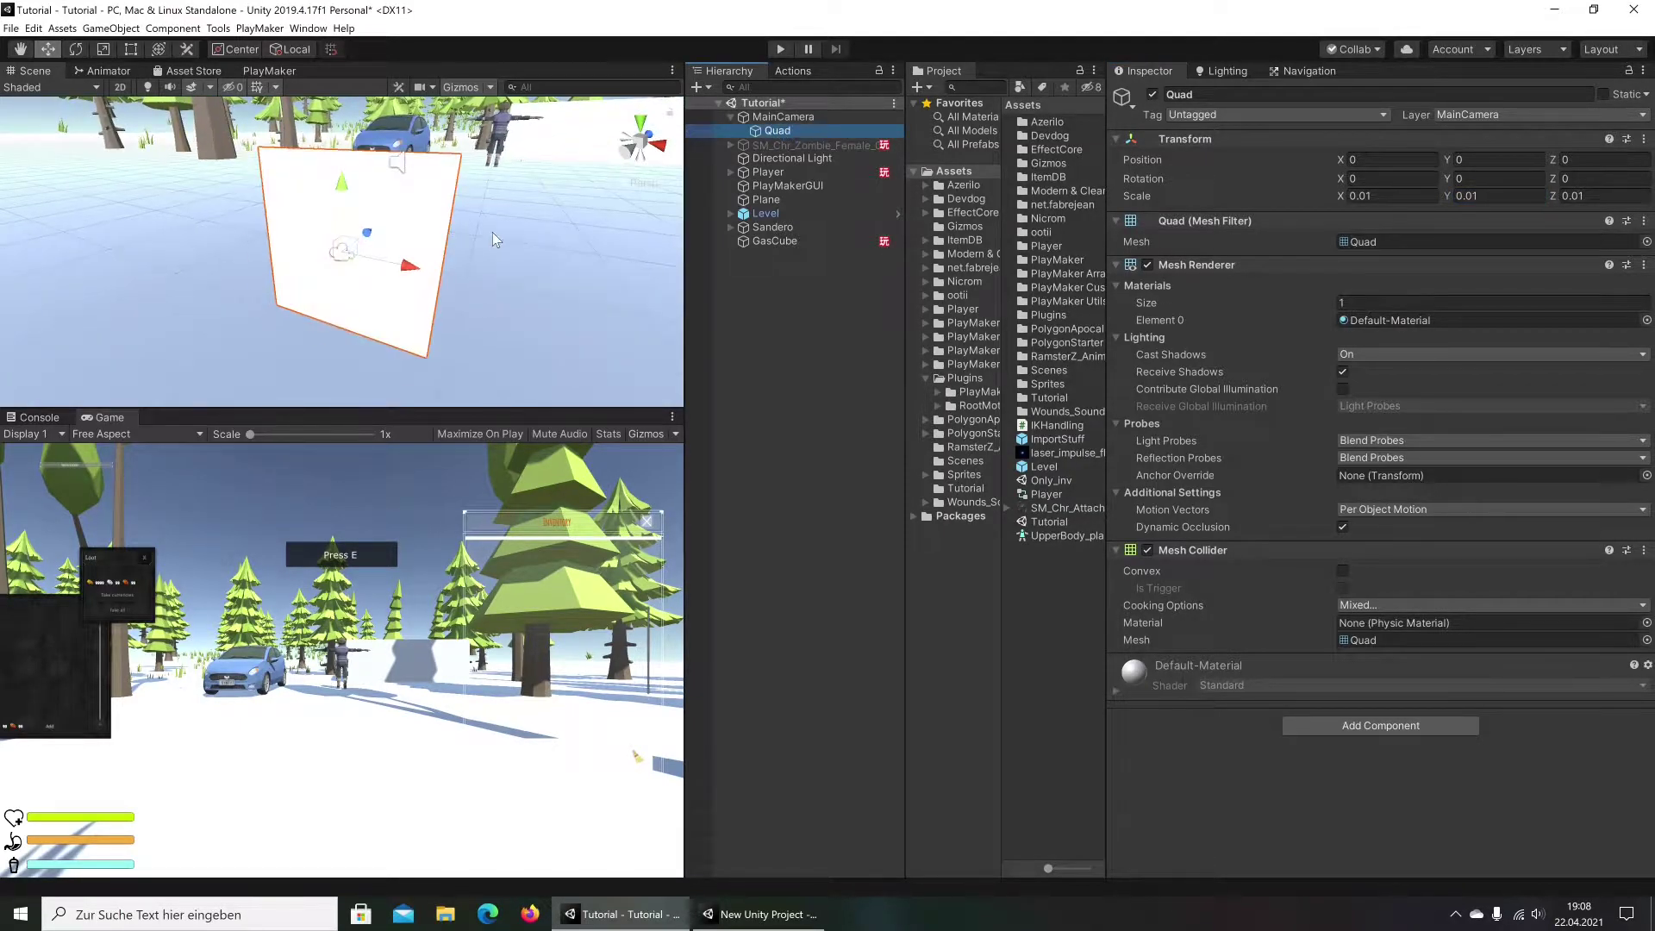
mouse_move(376, 251)
alt+mouse_down()
mouse_move(393, 261)
mouse_move(327, 231)
alt+mouse_up()
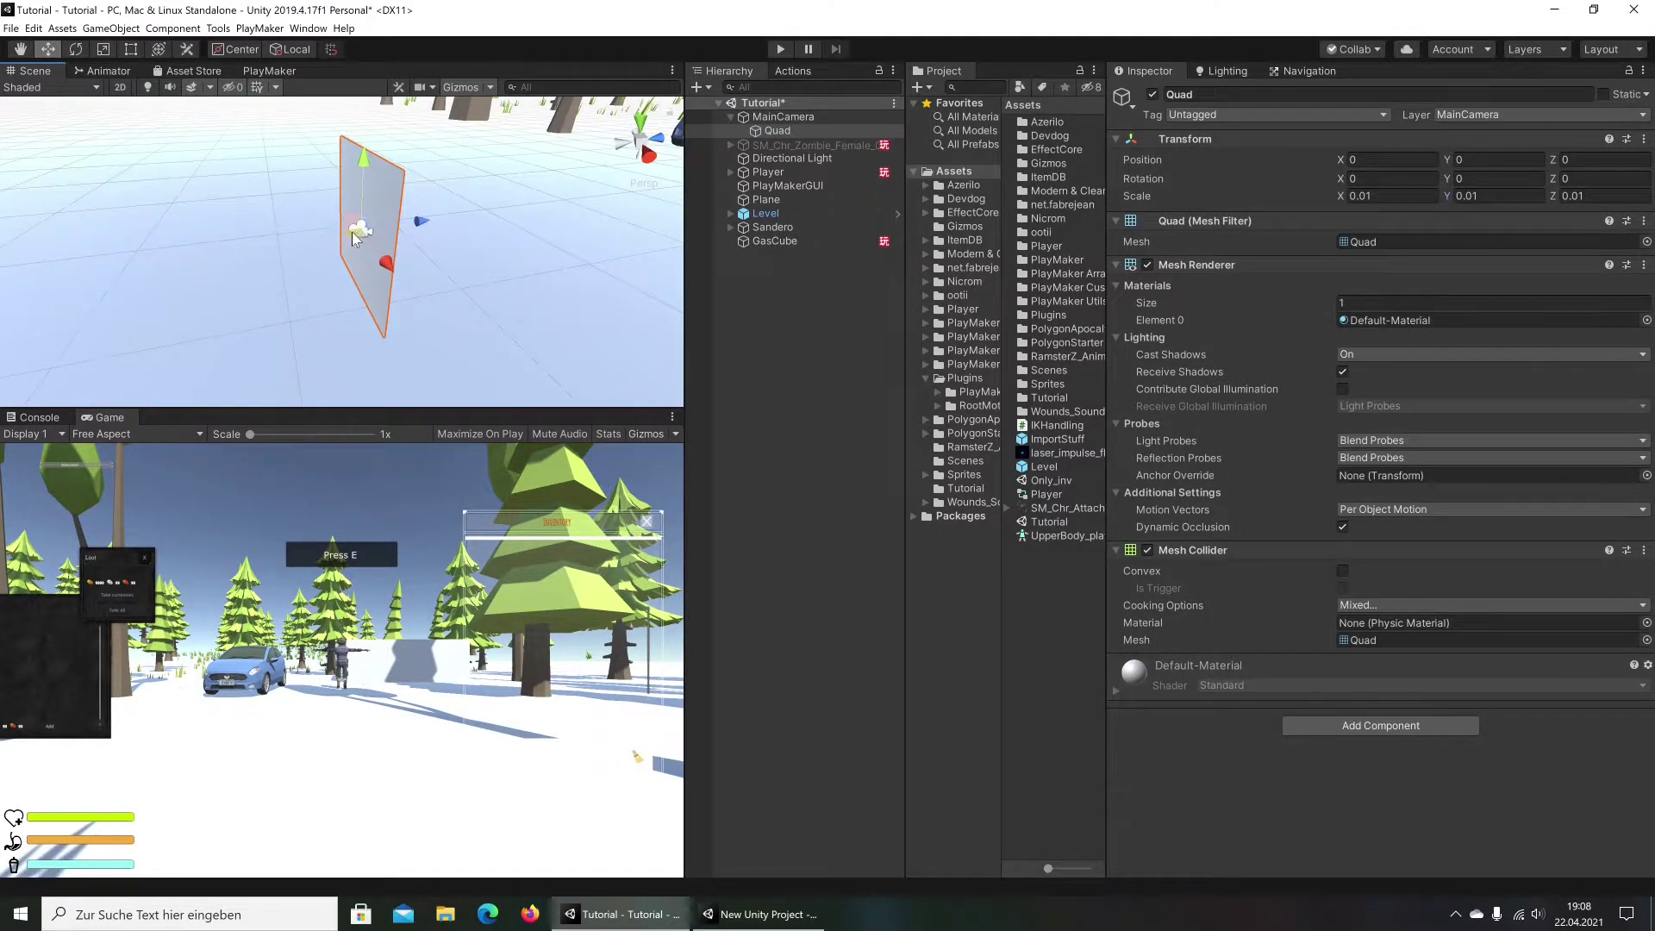
Set the Quad's Transform Position Z to 0.1 in the Inspector
click(1594, 160)
text(-1)
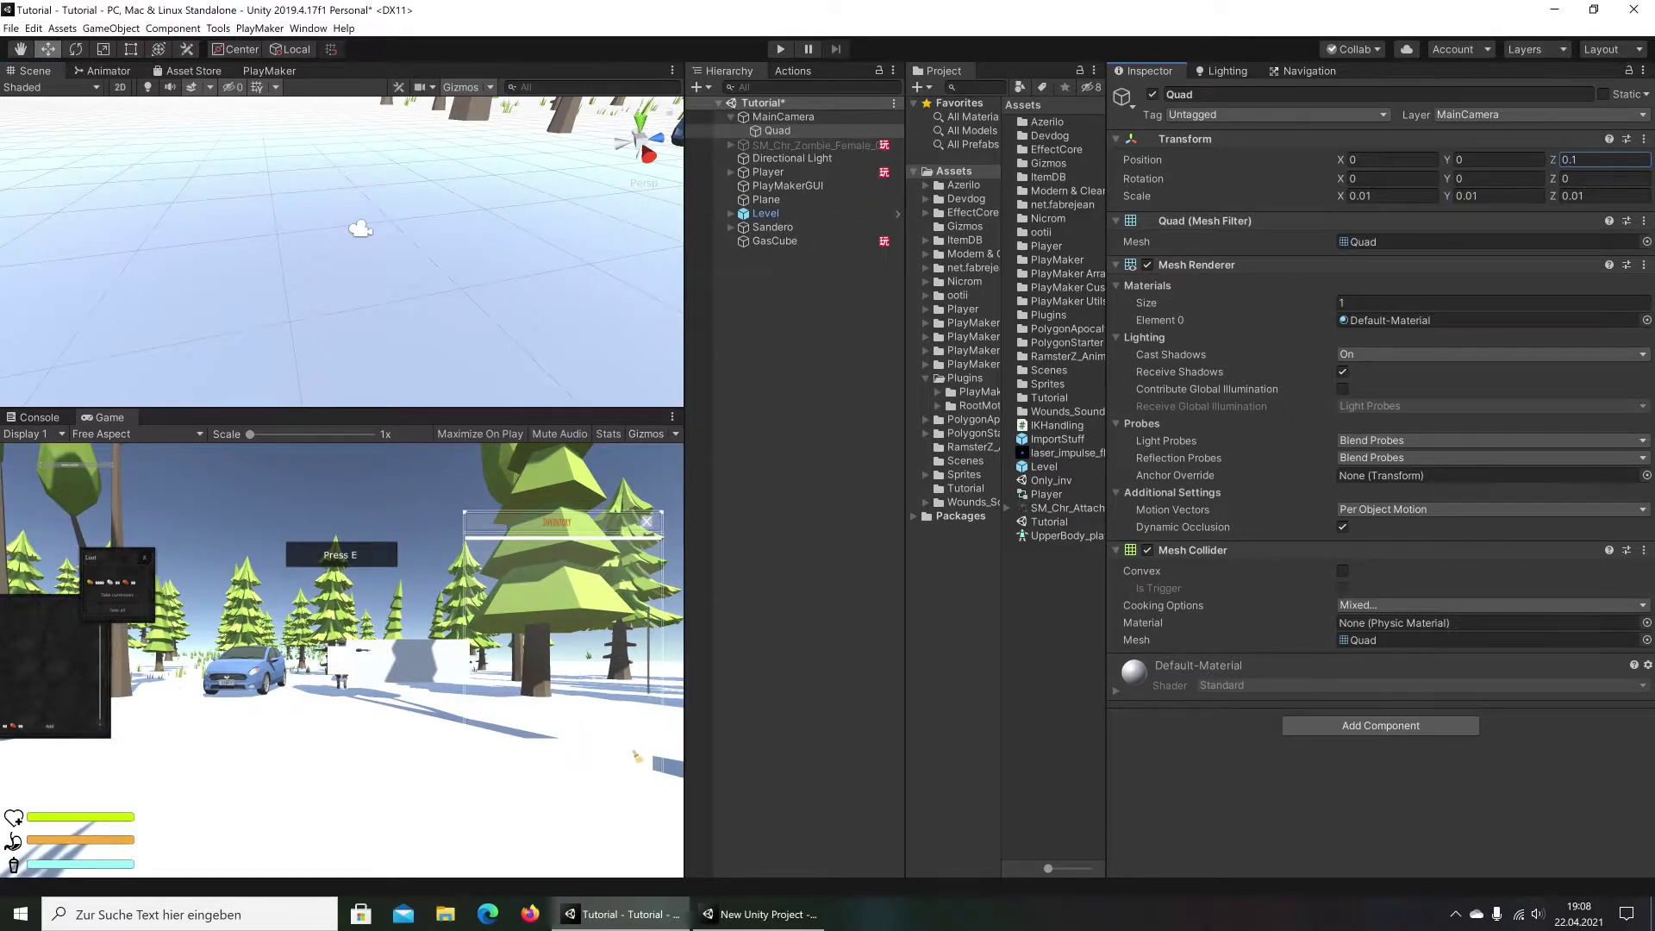
text(f)
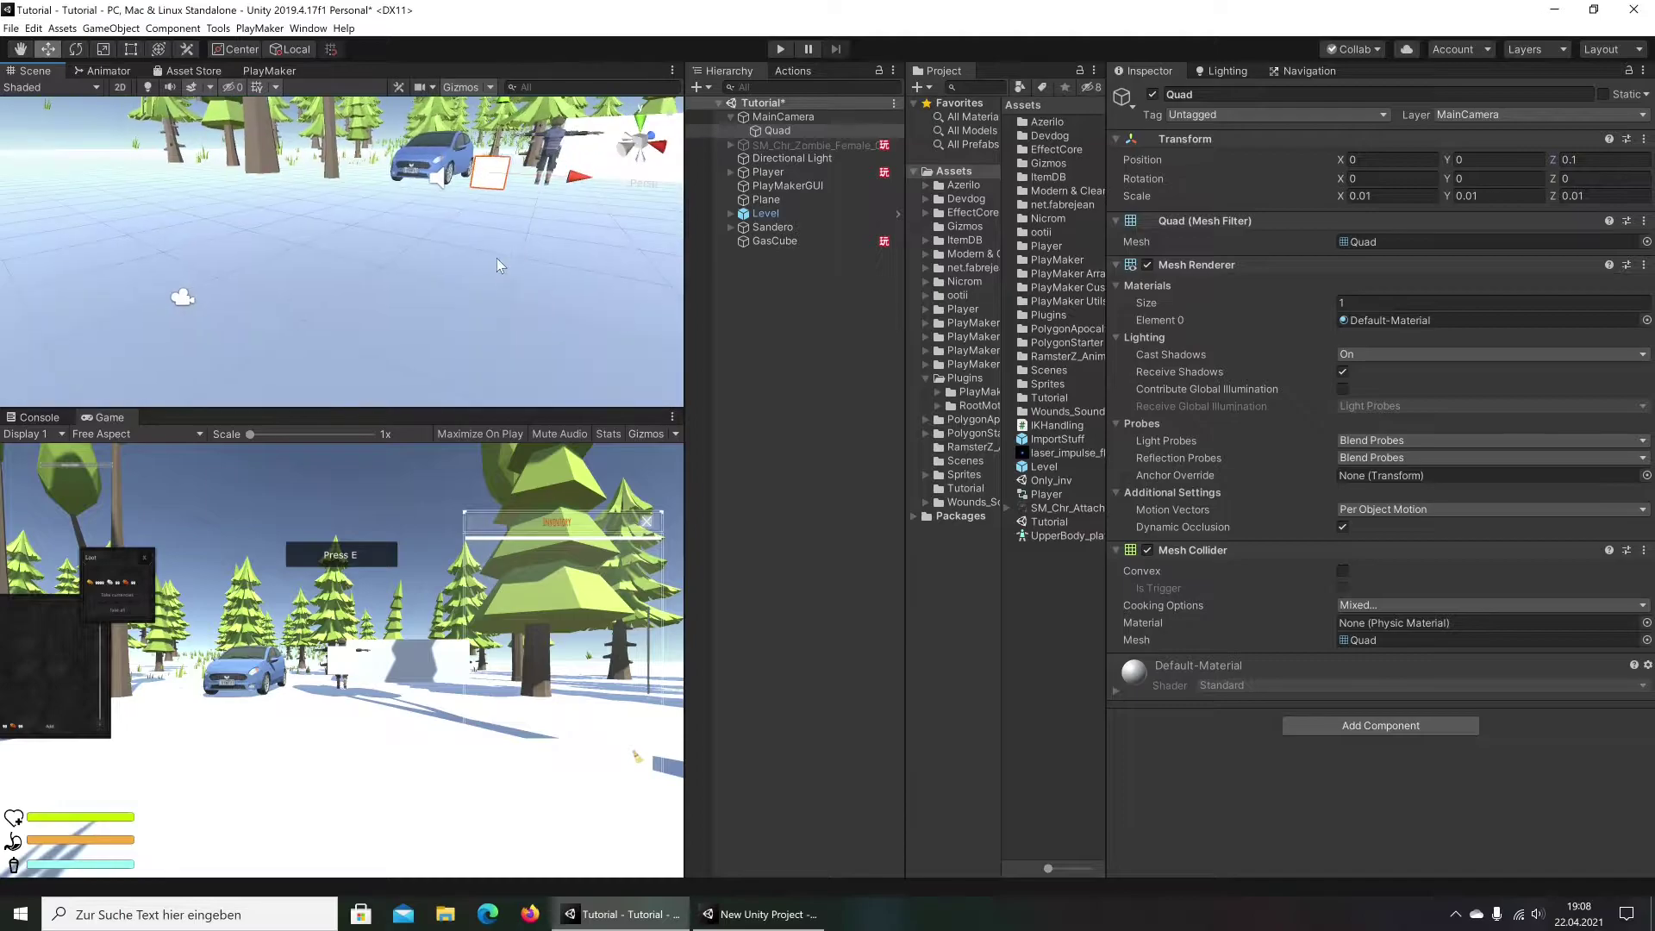
scroll(178, 231, down, 3)
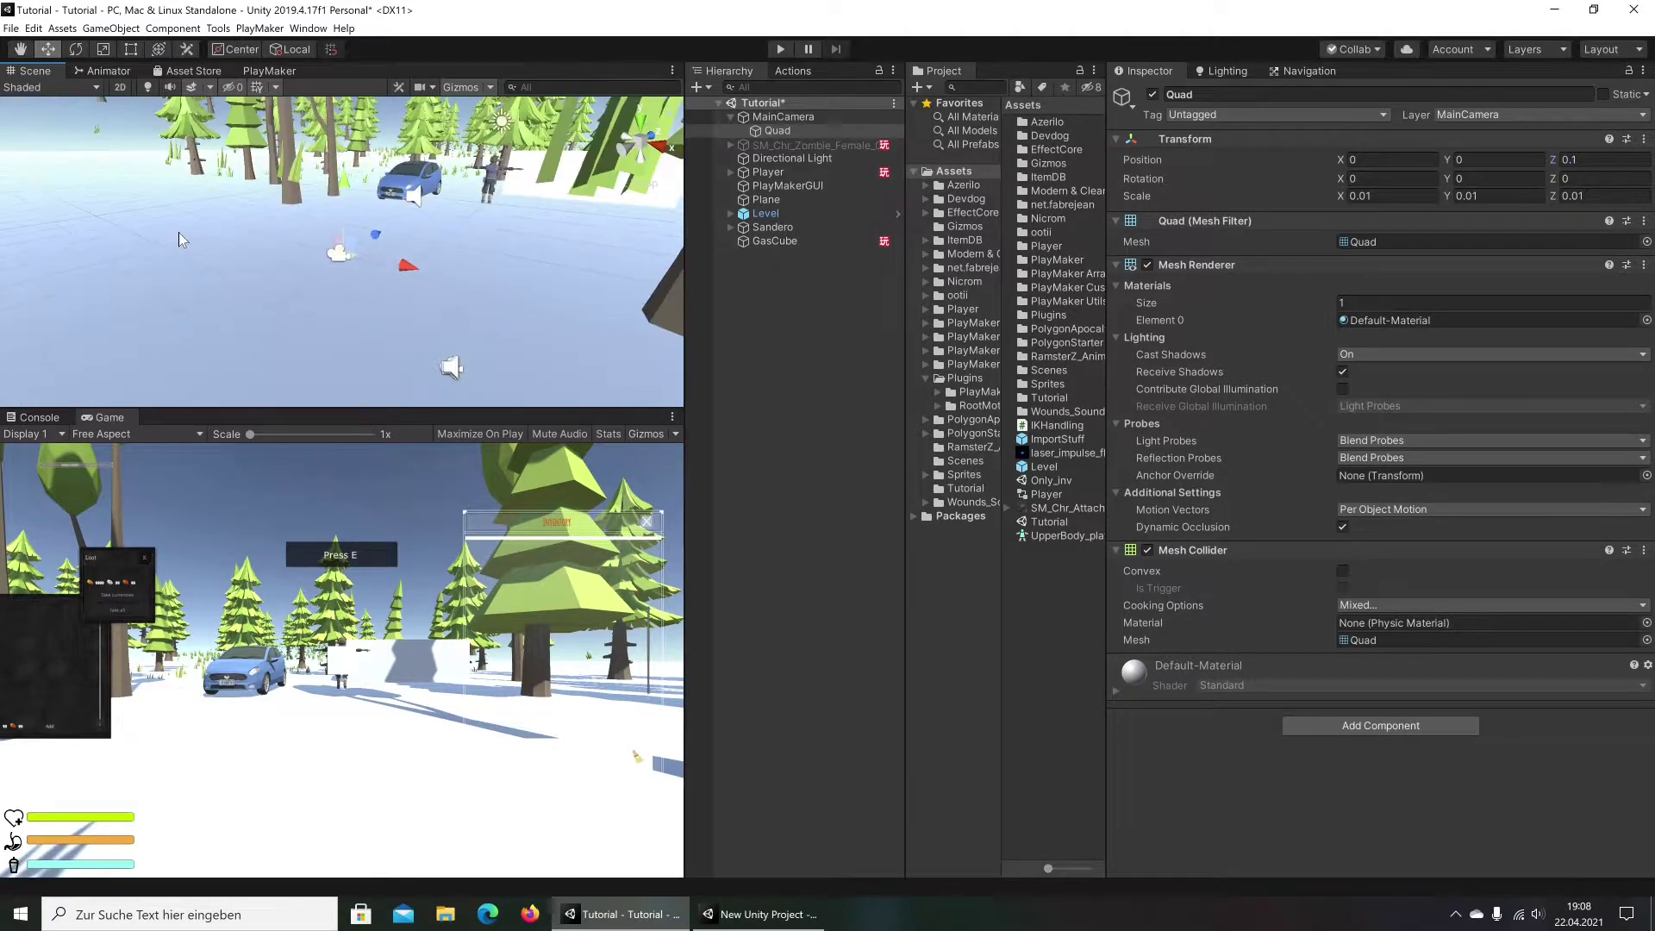
scroll(385, 281, up, 3)
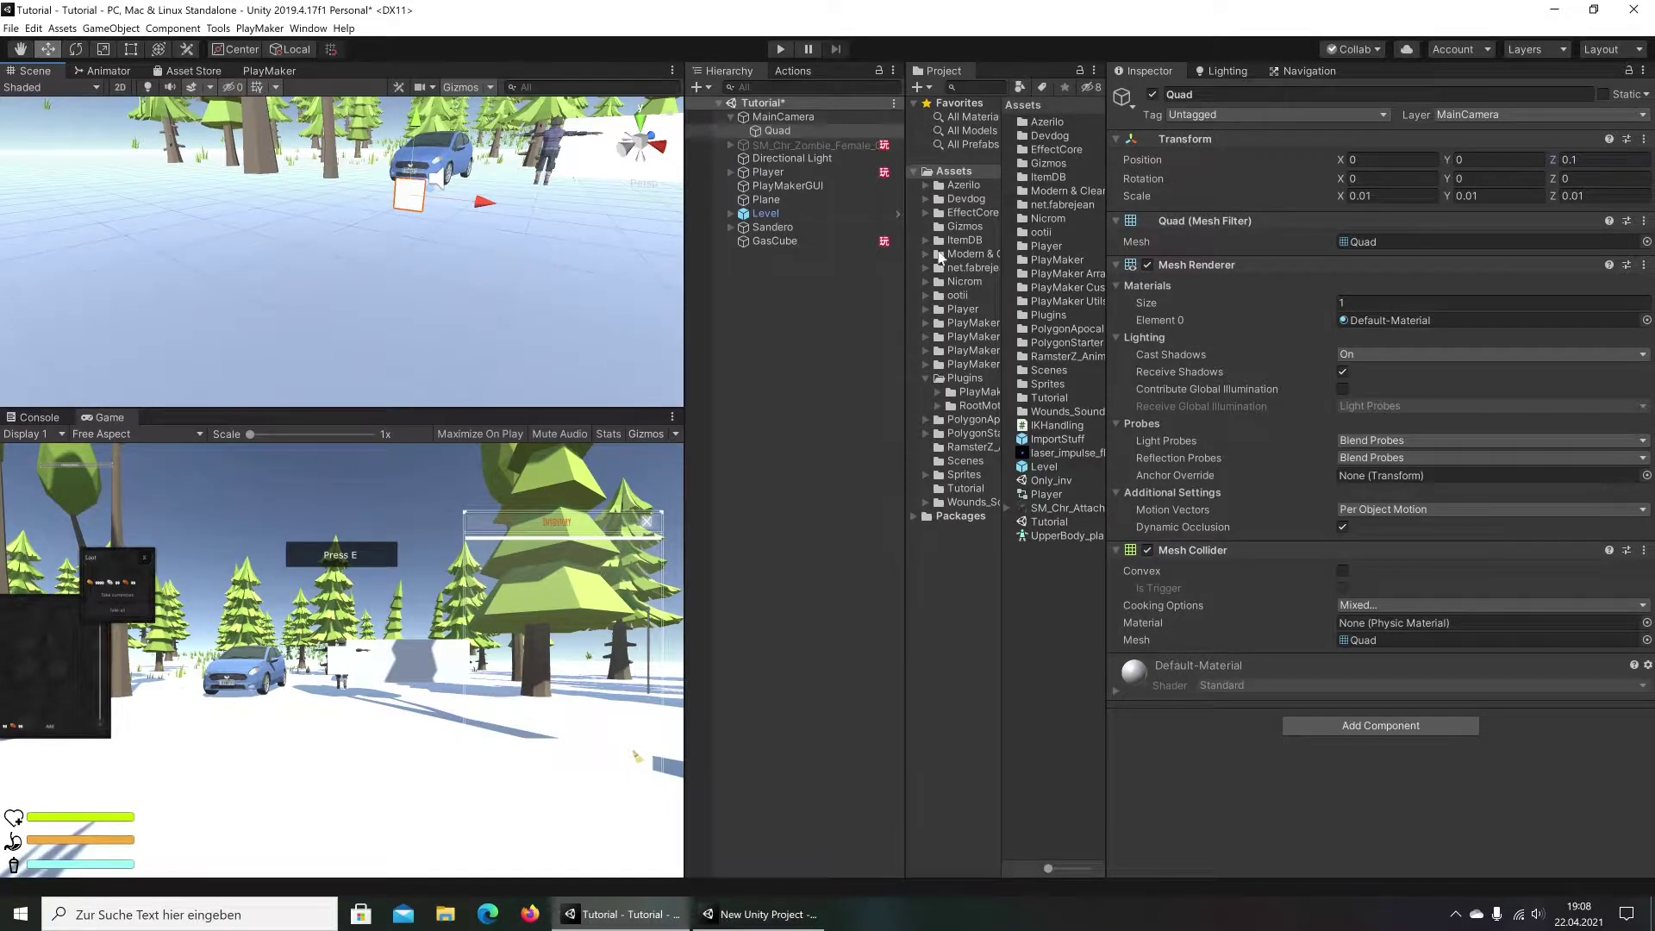
Check the reference project, then select the laser_impulse_flare_001 texture to view its import settings
click(759, 913)
click(599, 916)
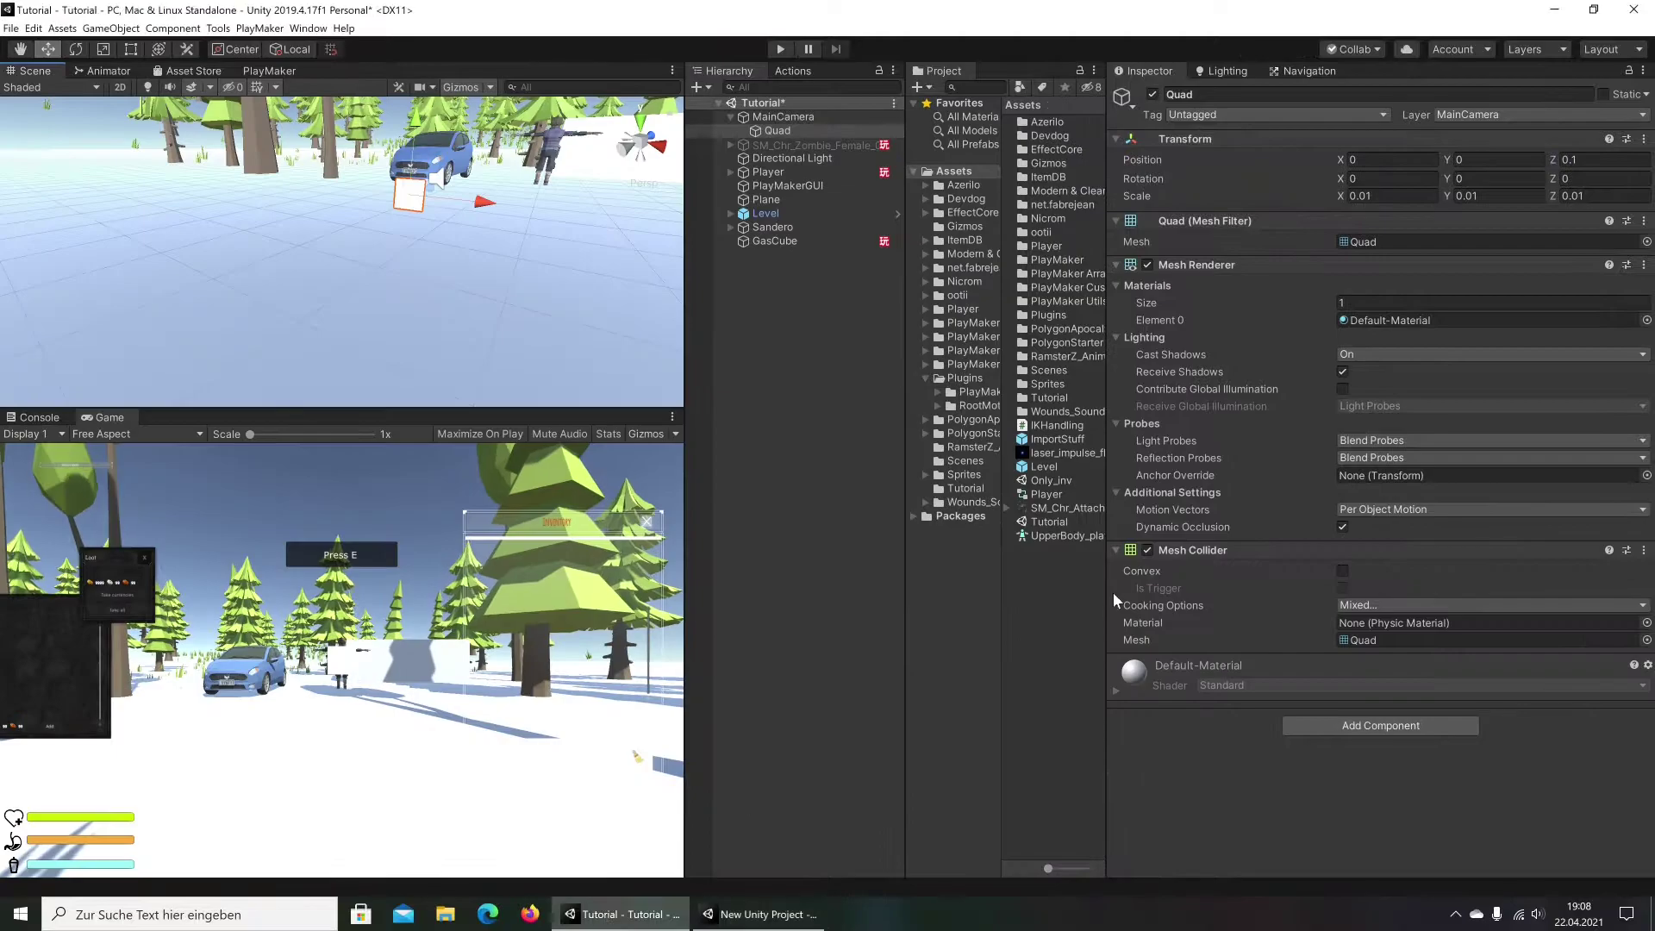
click(1054, 454)
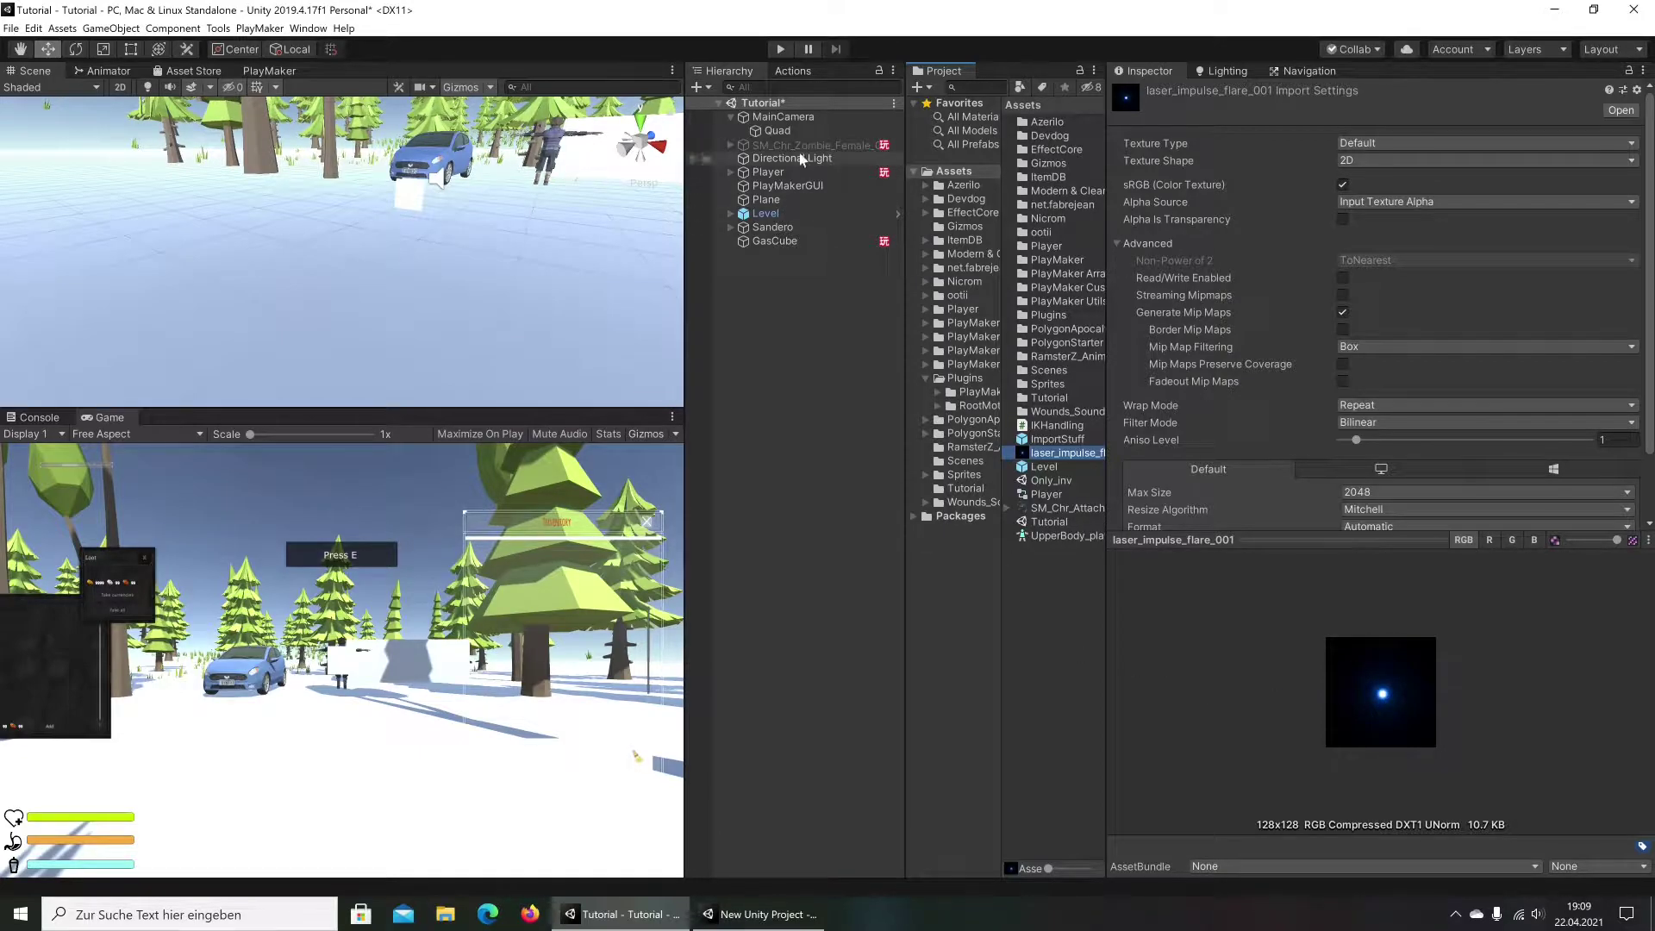
Create a new material from the Assets folder's Create > Material menu, named Aiming_crosshair
right_click(1040, 600)
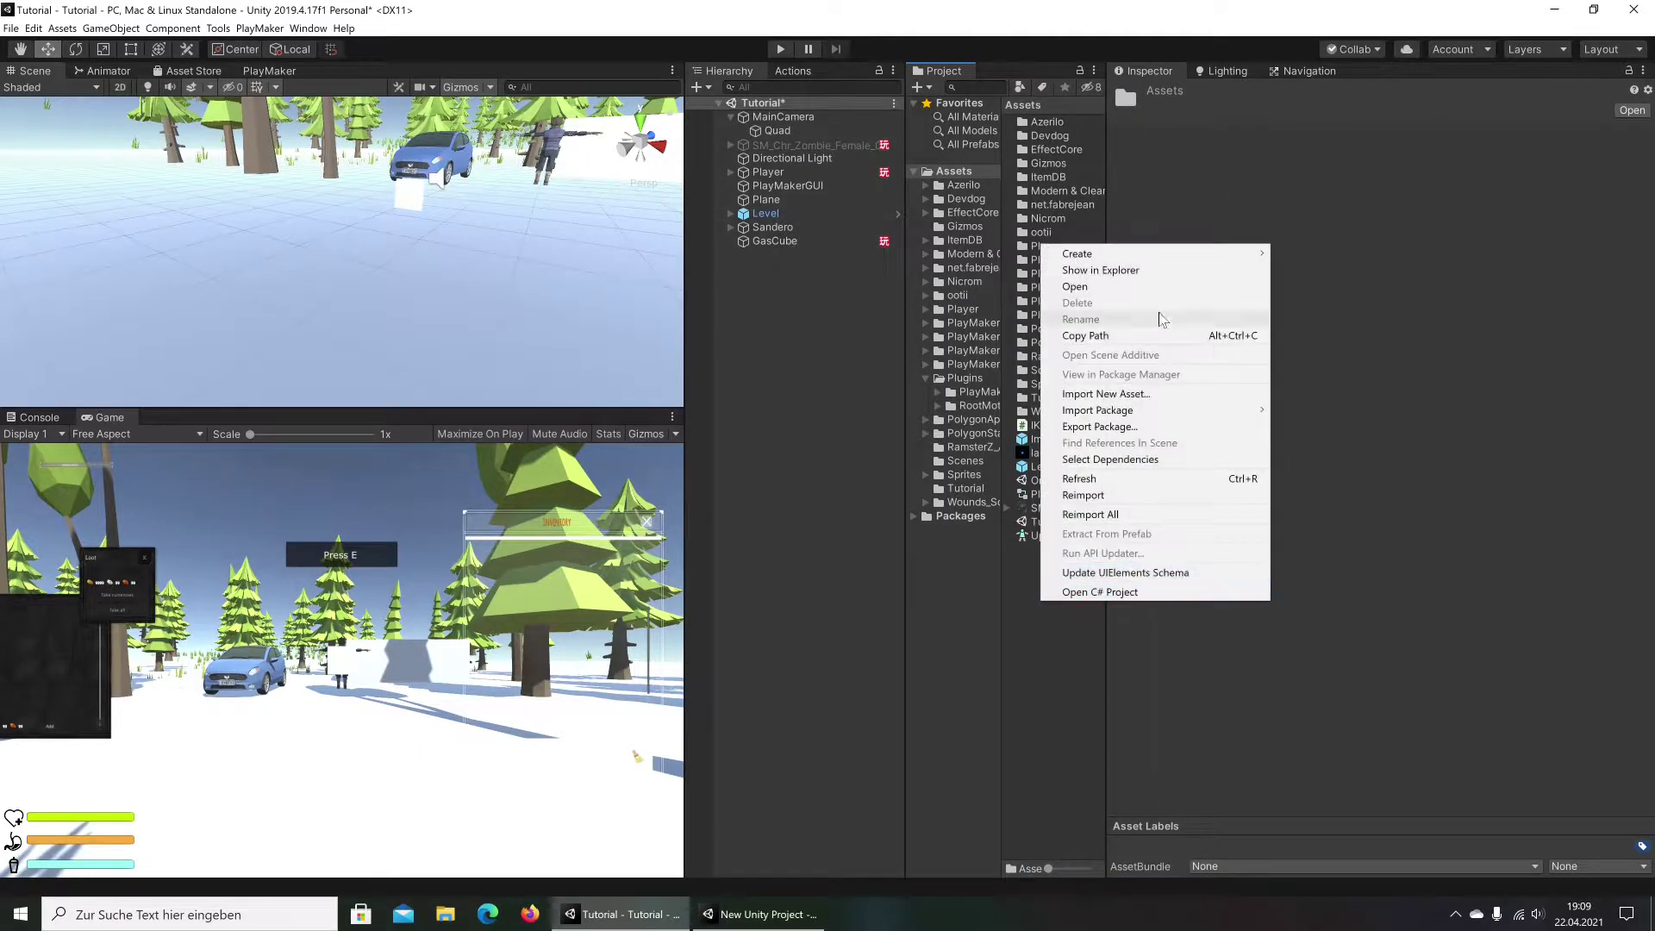
mouse_move(1146, 257)
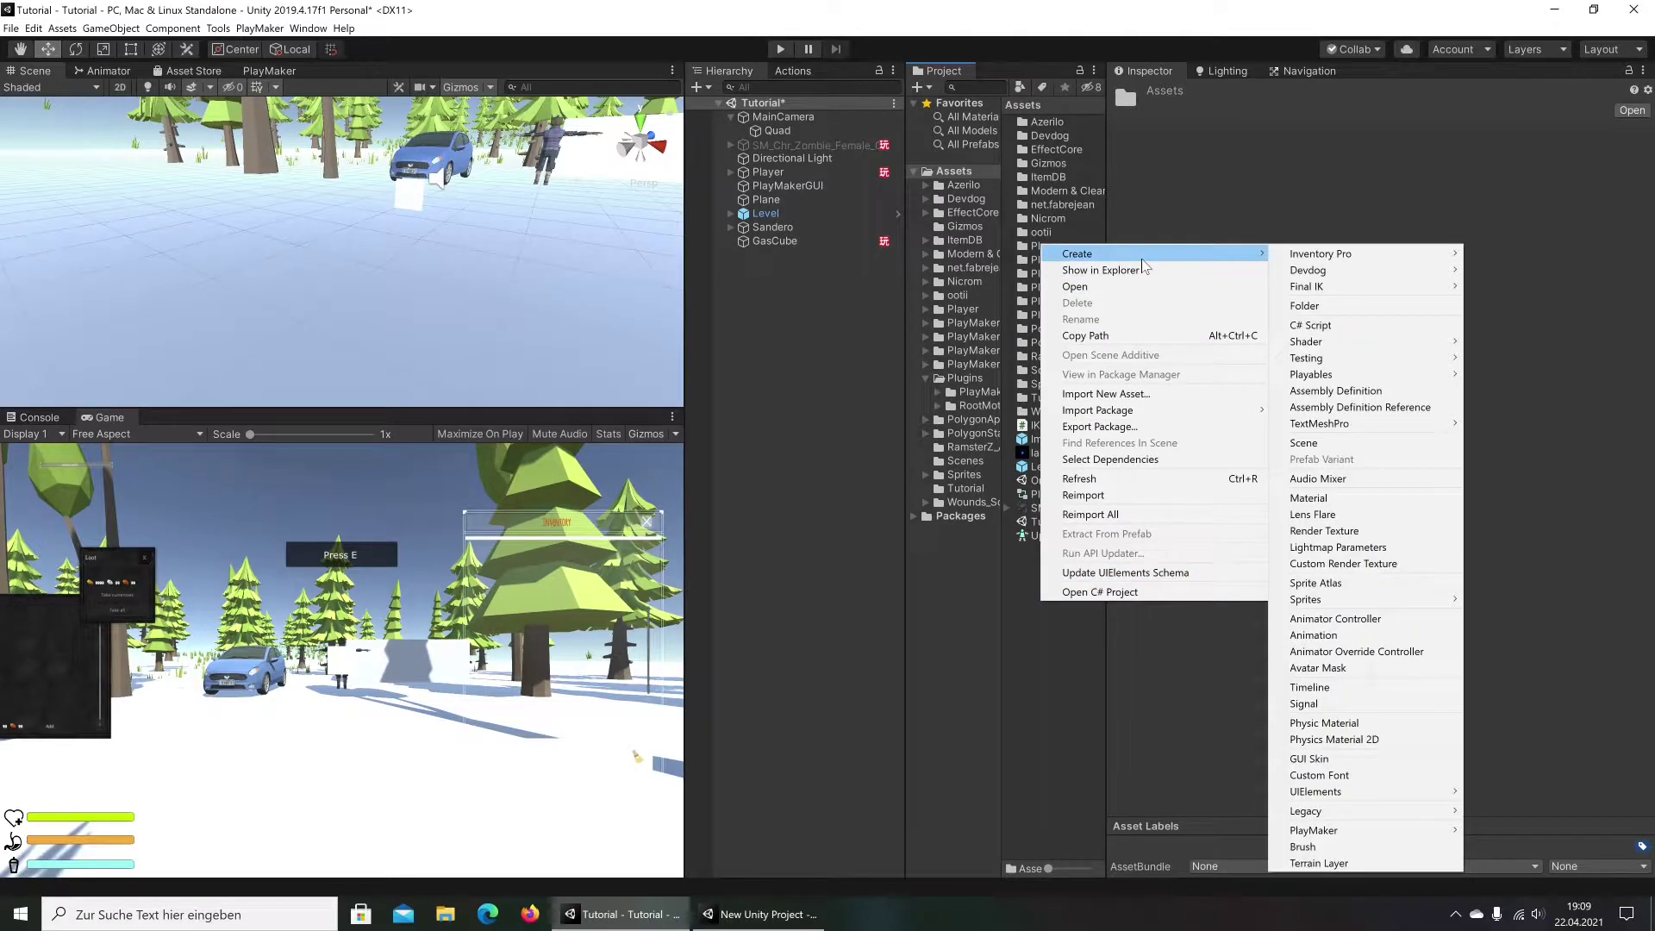
click(1361, 509)
key(Return)
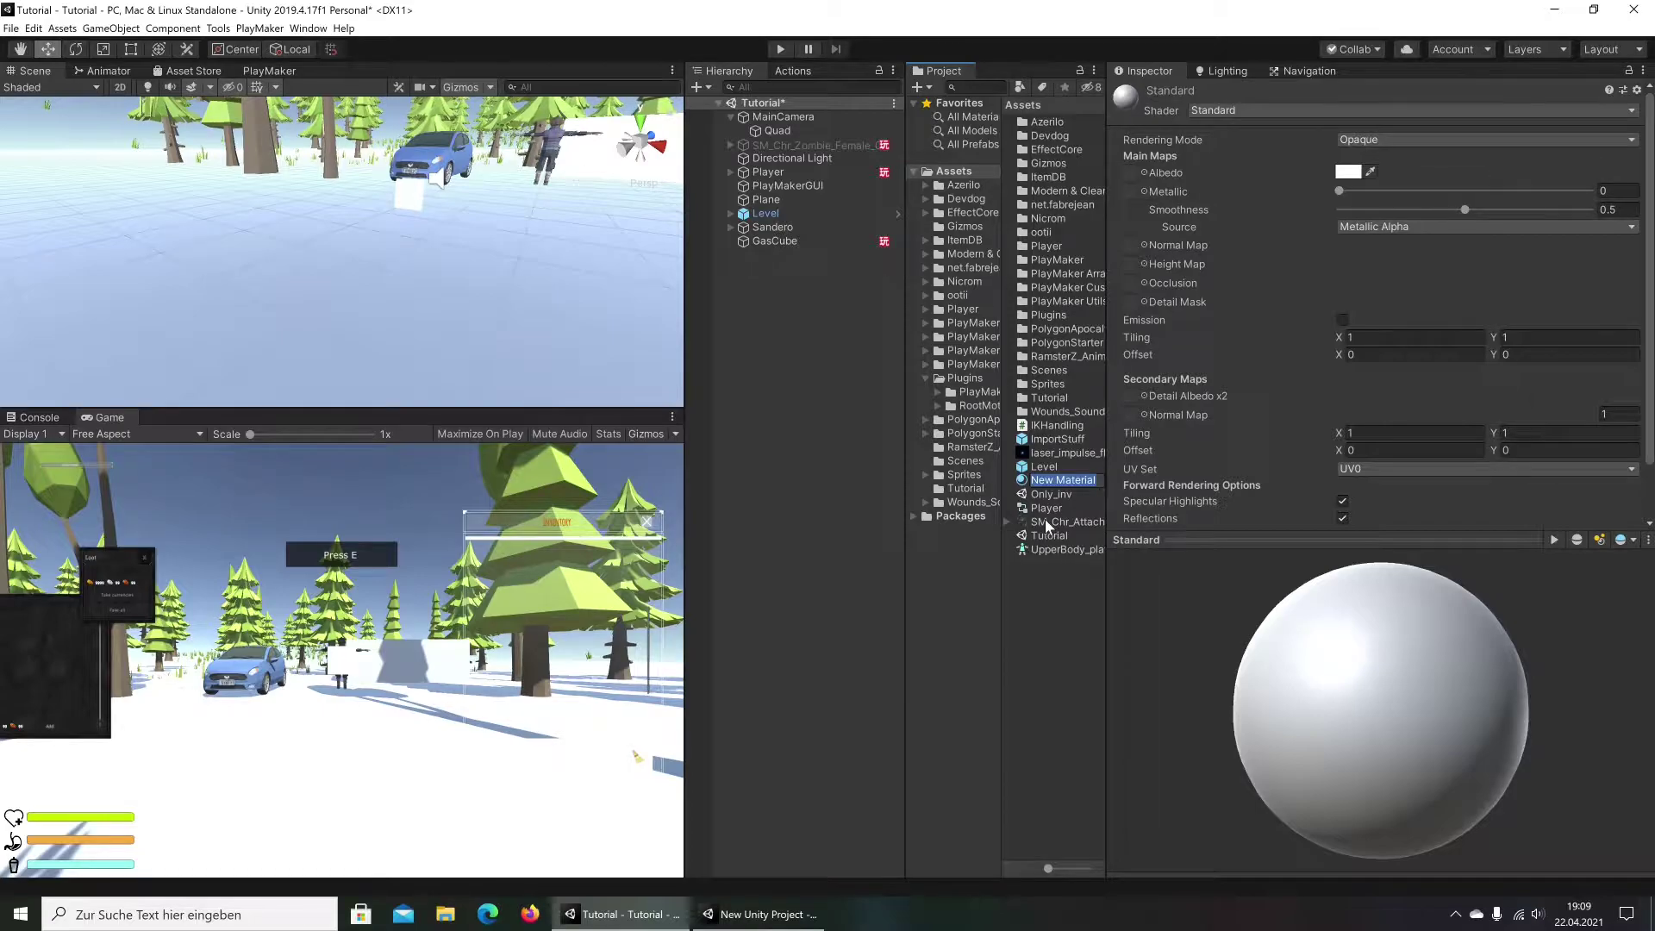
text(Aiming_cr)
text(osshair)
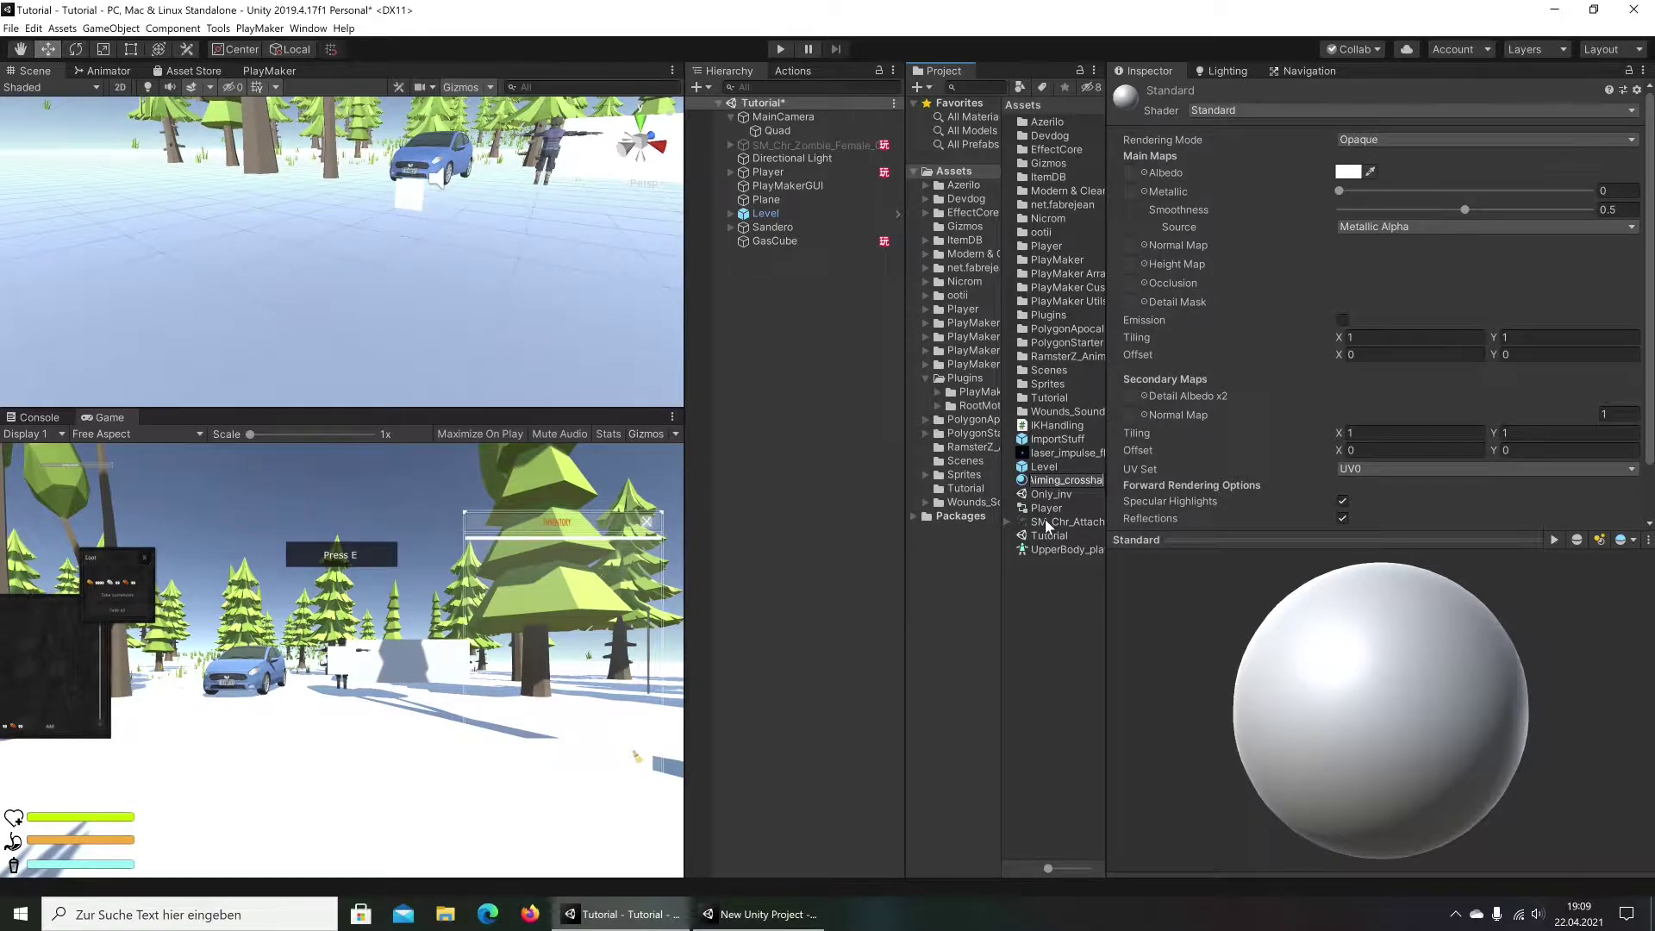
key(Return)
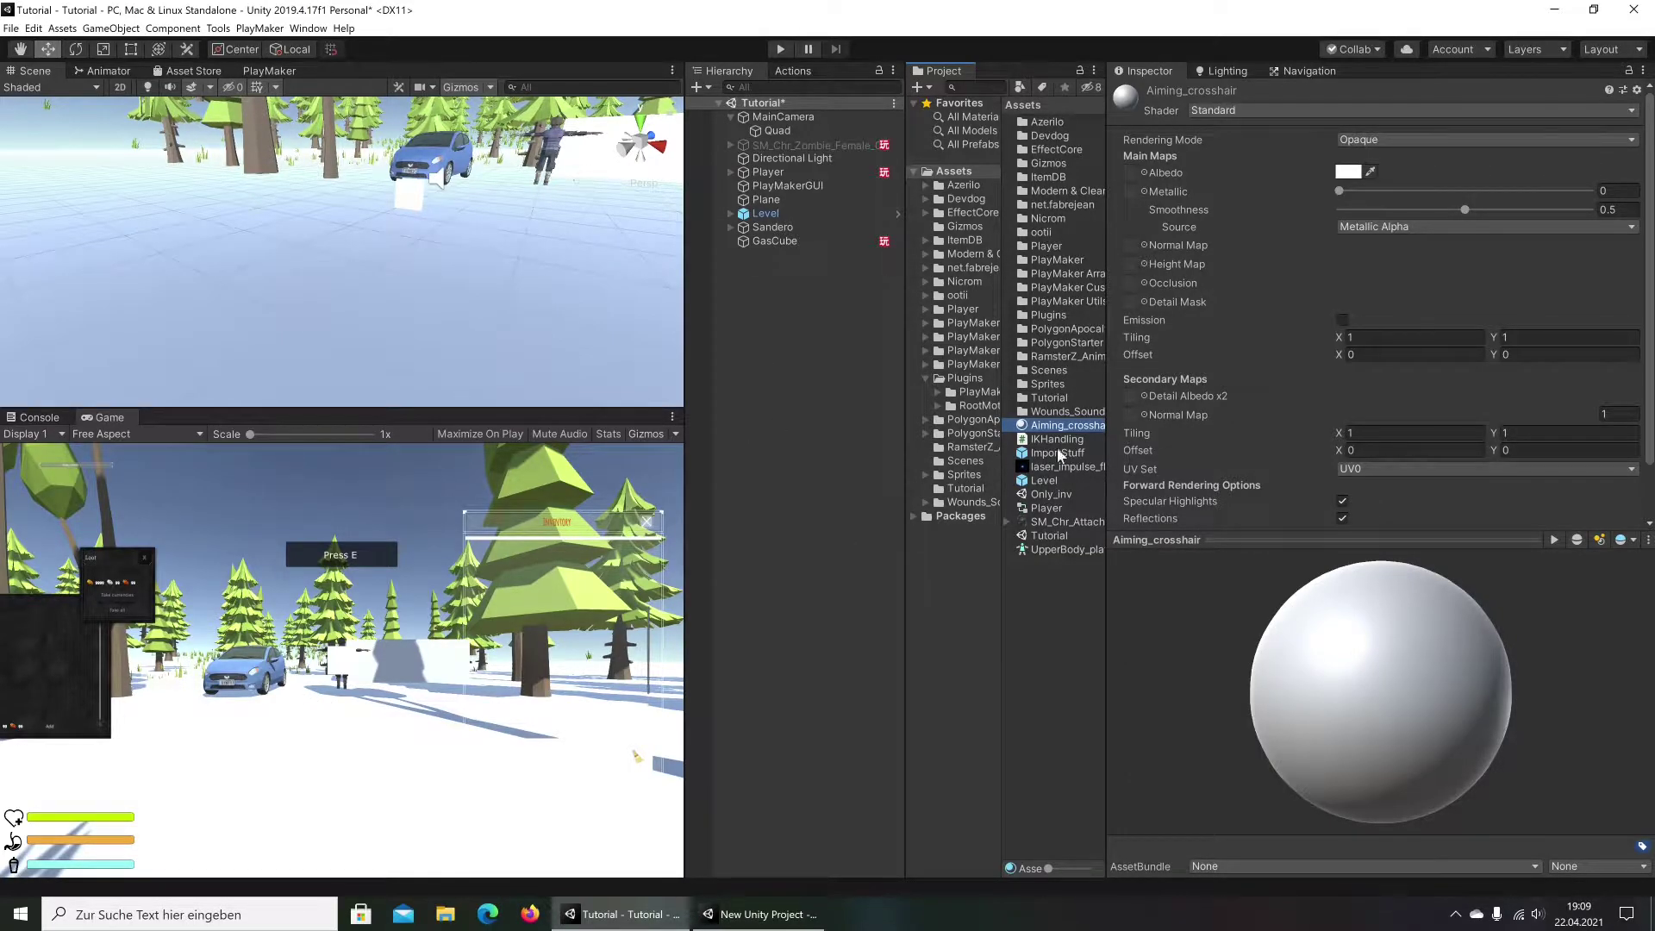
Compare the crosshair material's shader setup with the reference project
click(1217, 110)
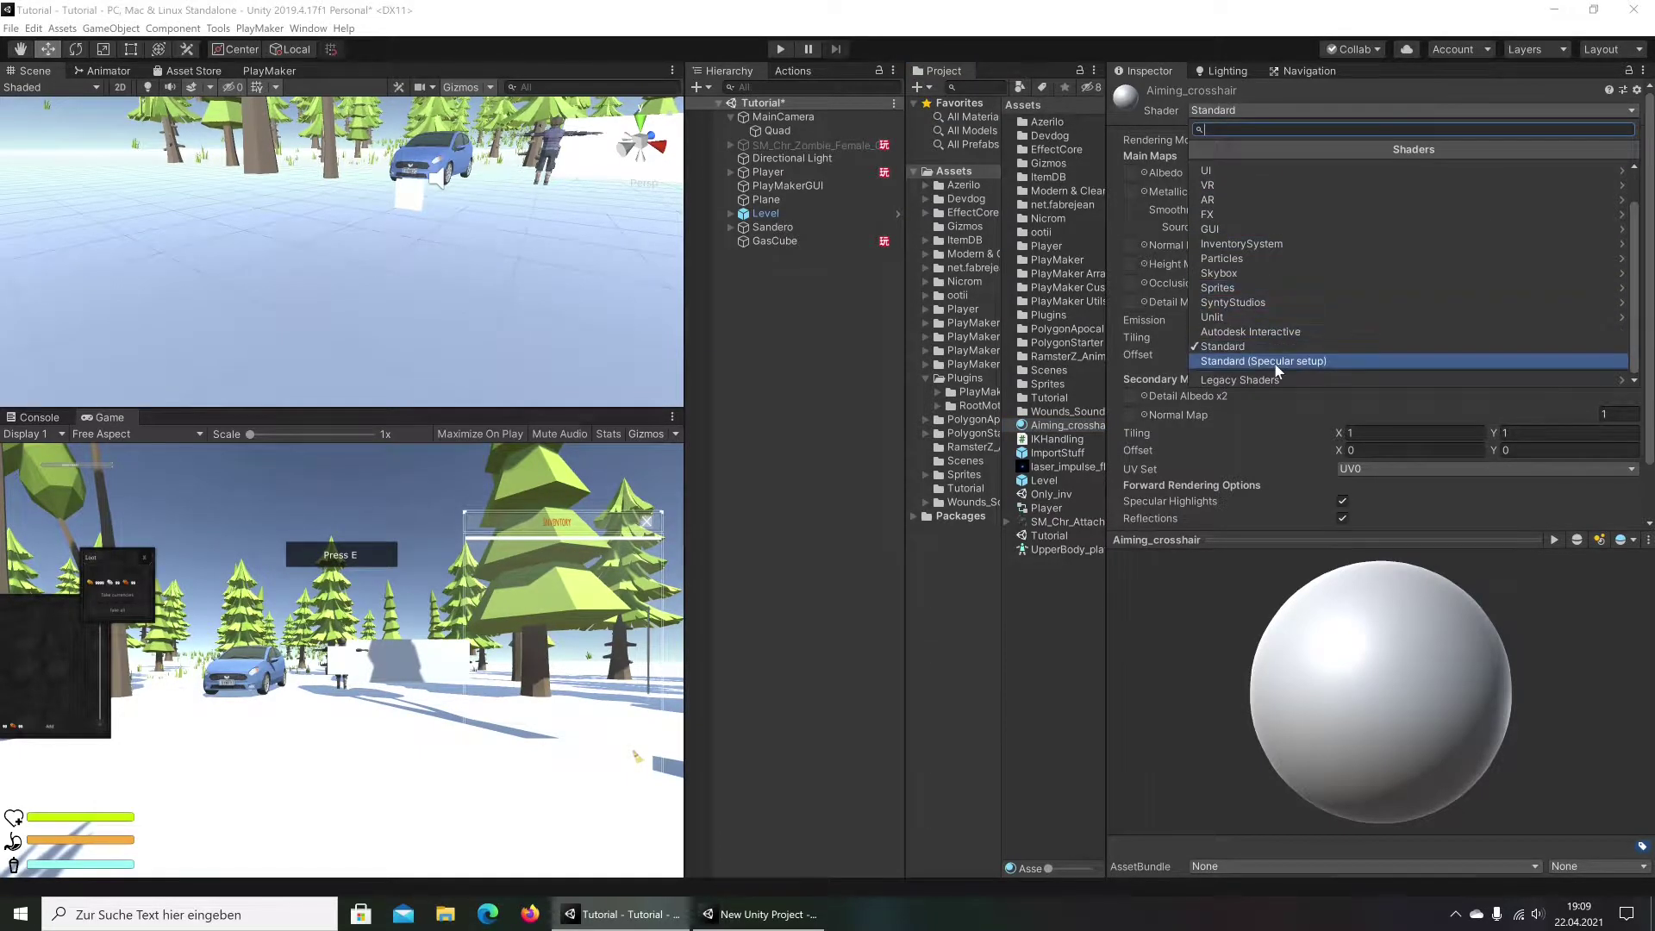
scroll(1274, 242, up, 1)
click(763, 913)
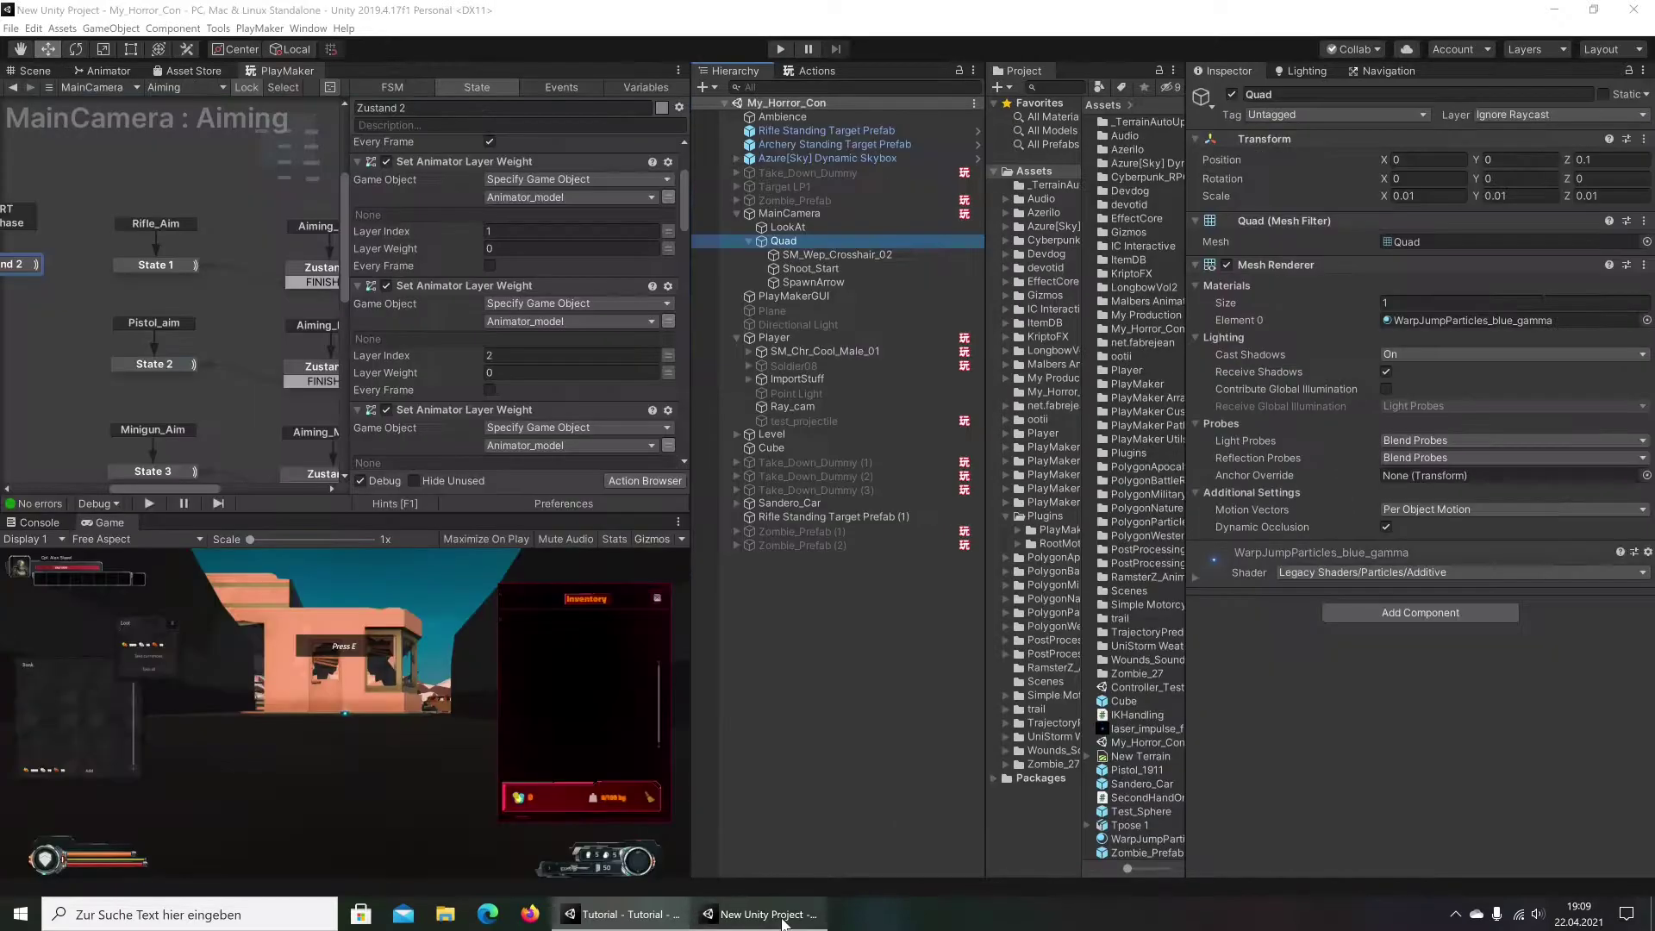
click(597, 916)
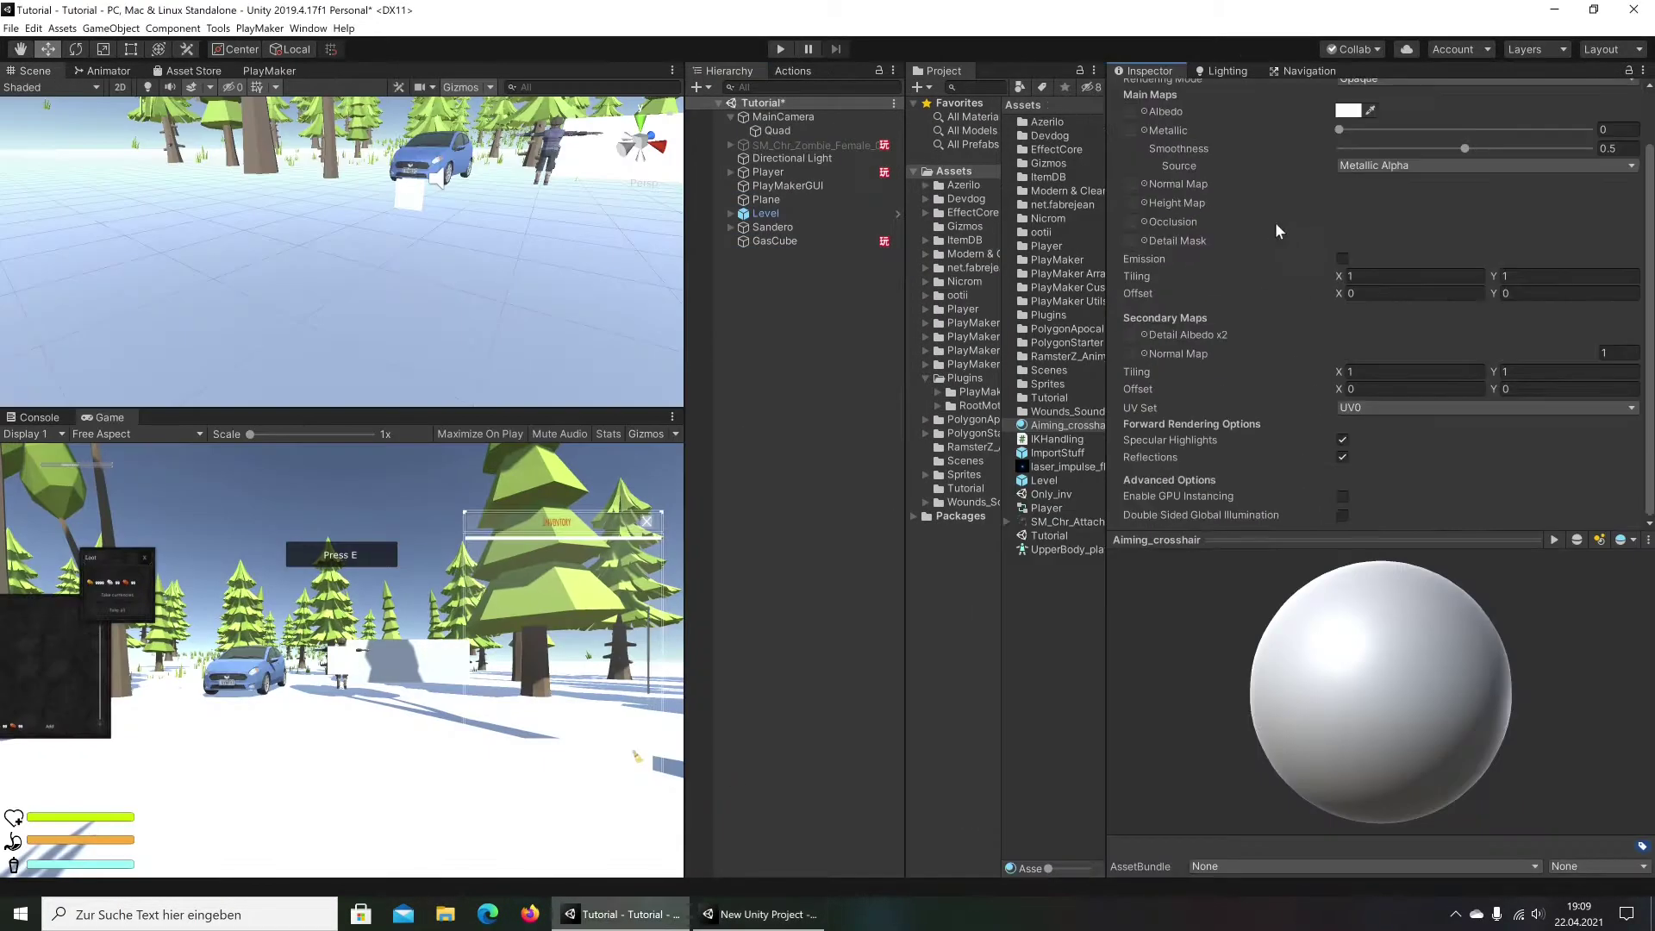
Set Aiming_crosshair's shader to Legacy Shaders/Particles/Additive and raise its tint alpha to 255
scroll(1278, 173, up, 2)
click(1255, 112)
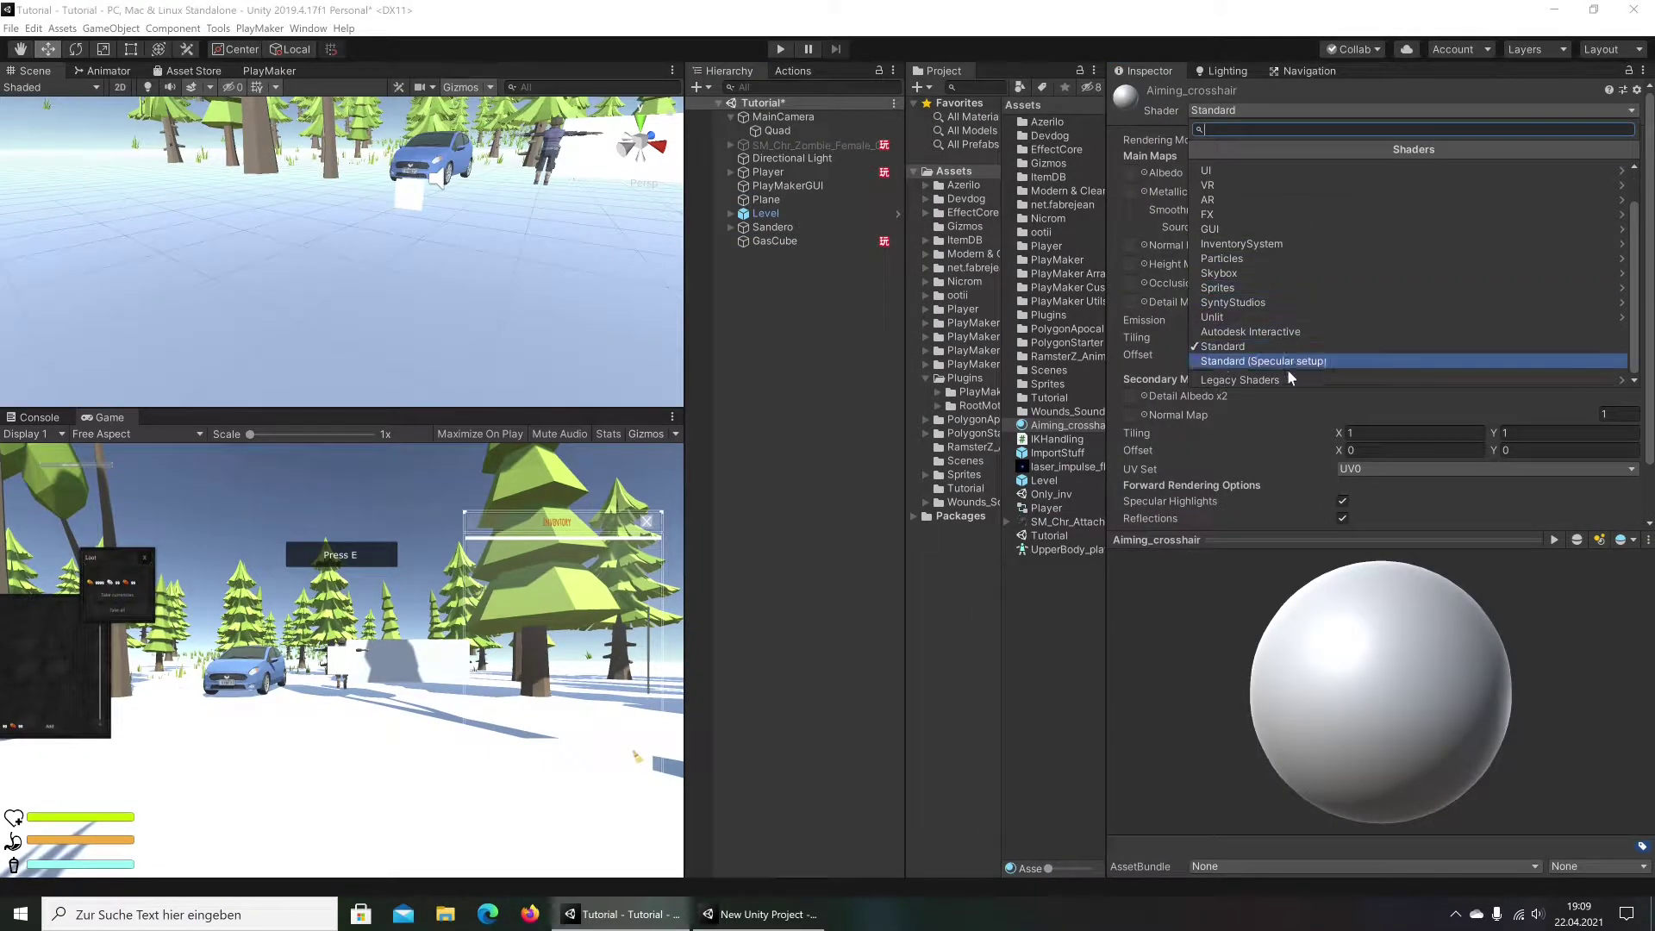
click(1274, 379)
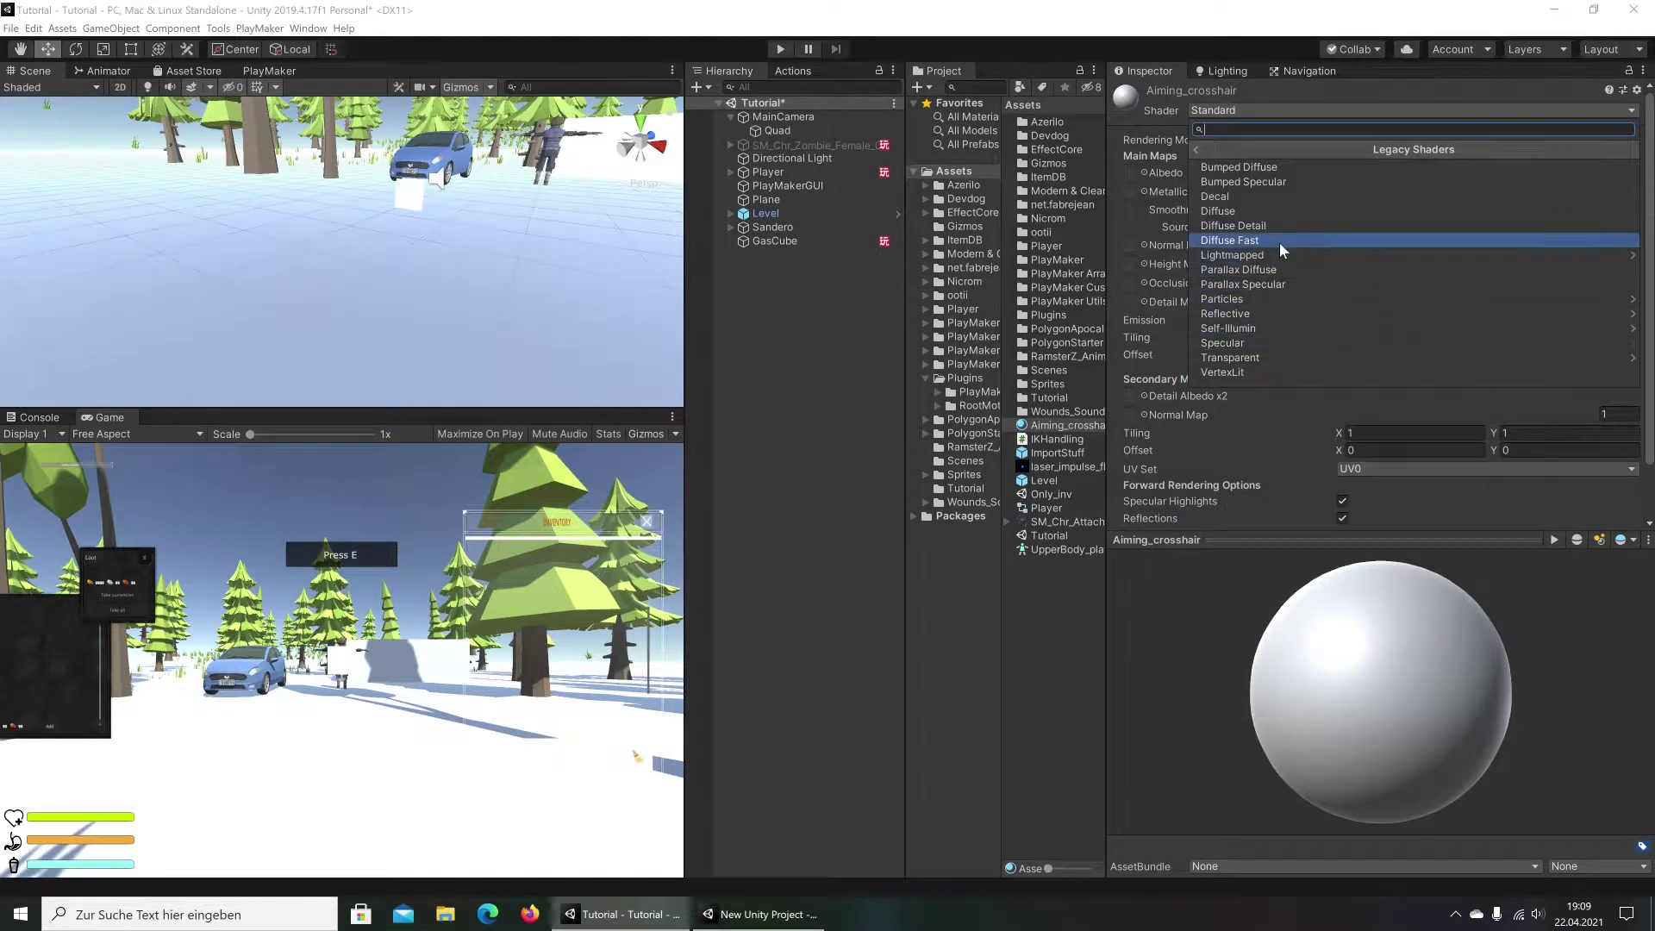
click(1281, 297)
click(1260, 185)
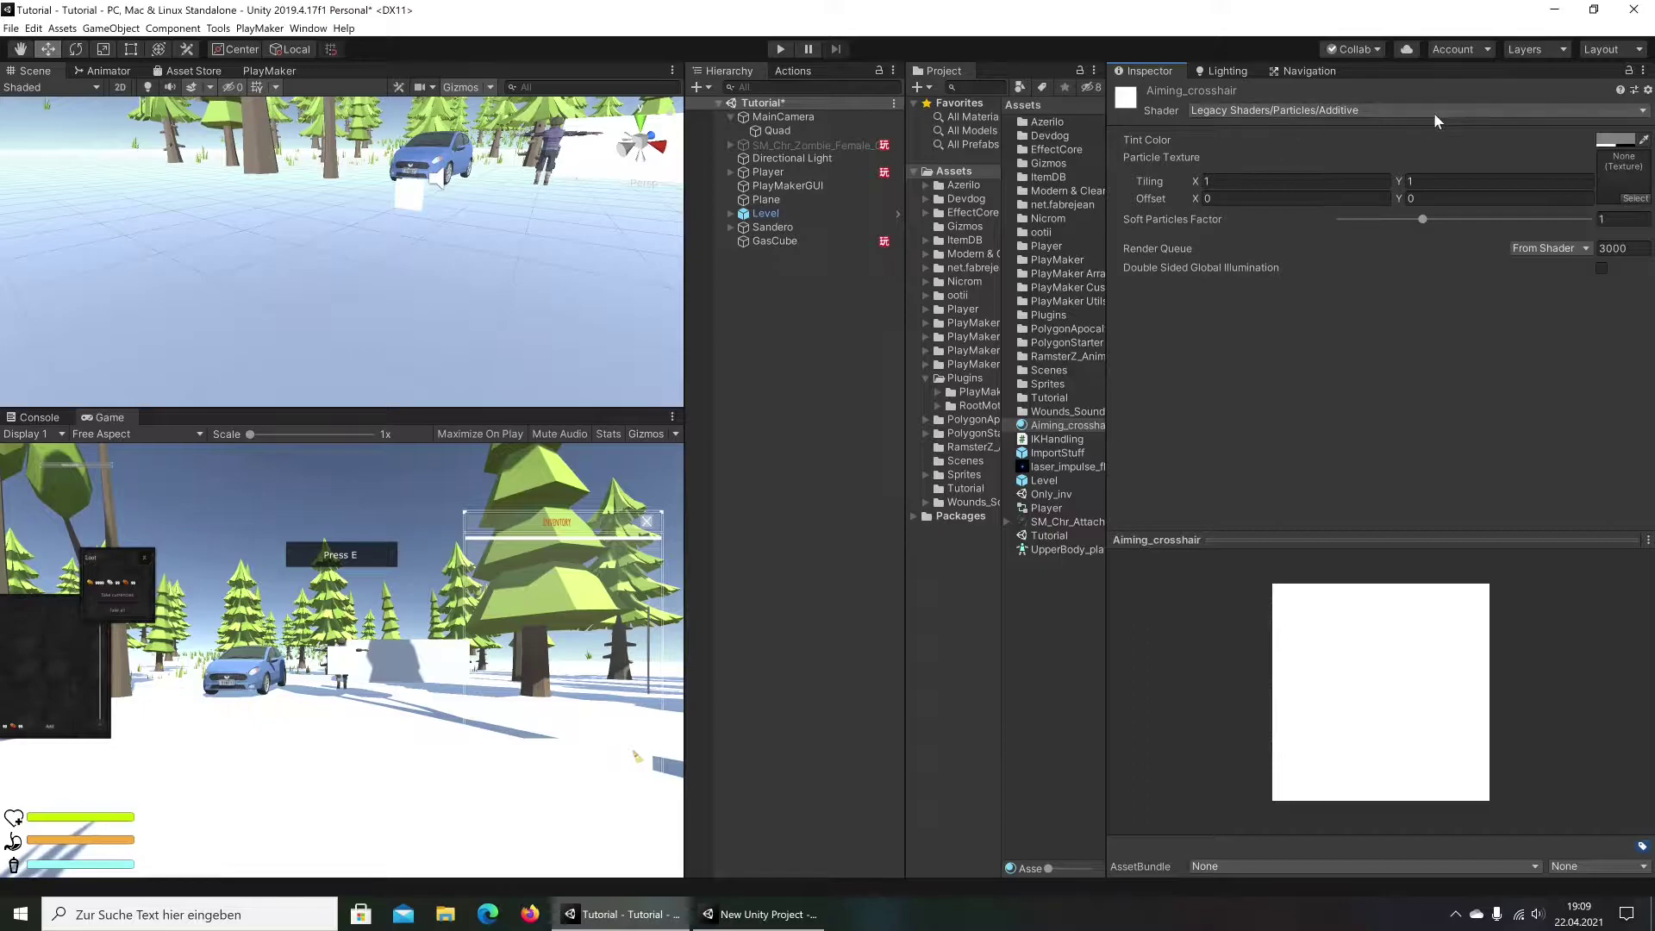
click(1615, 140)
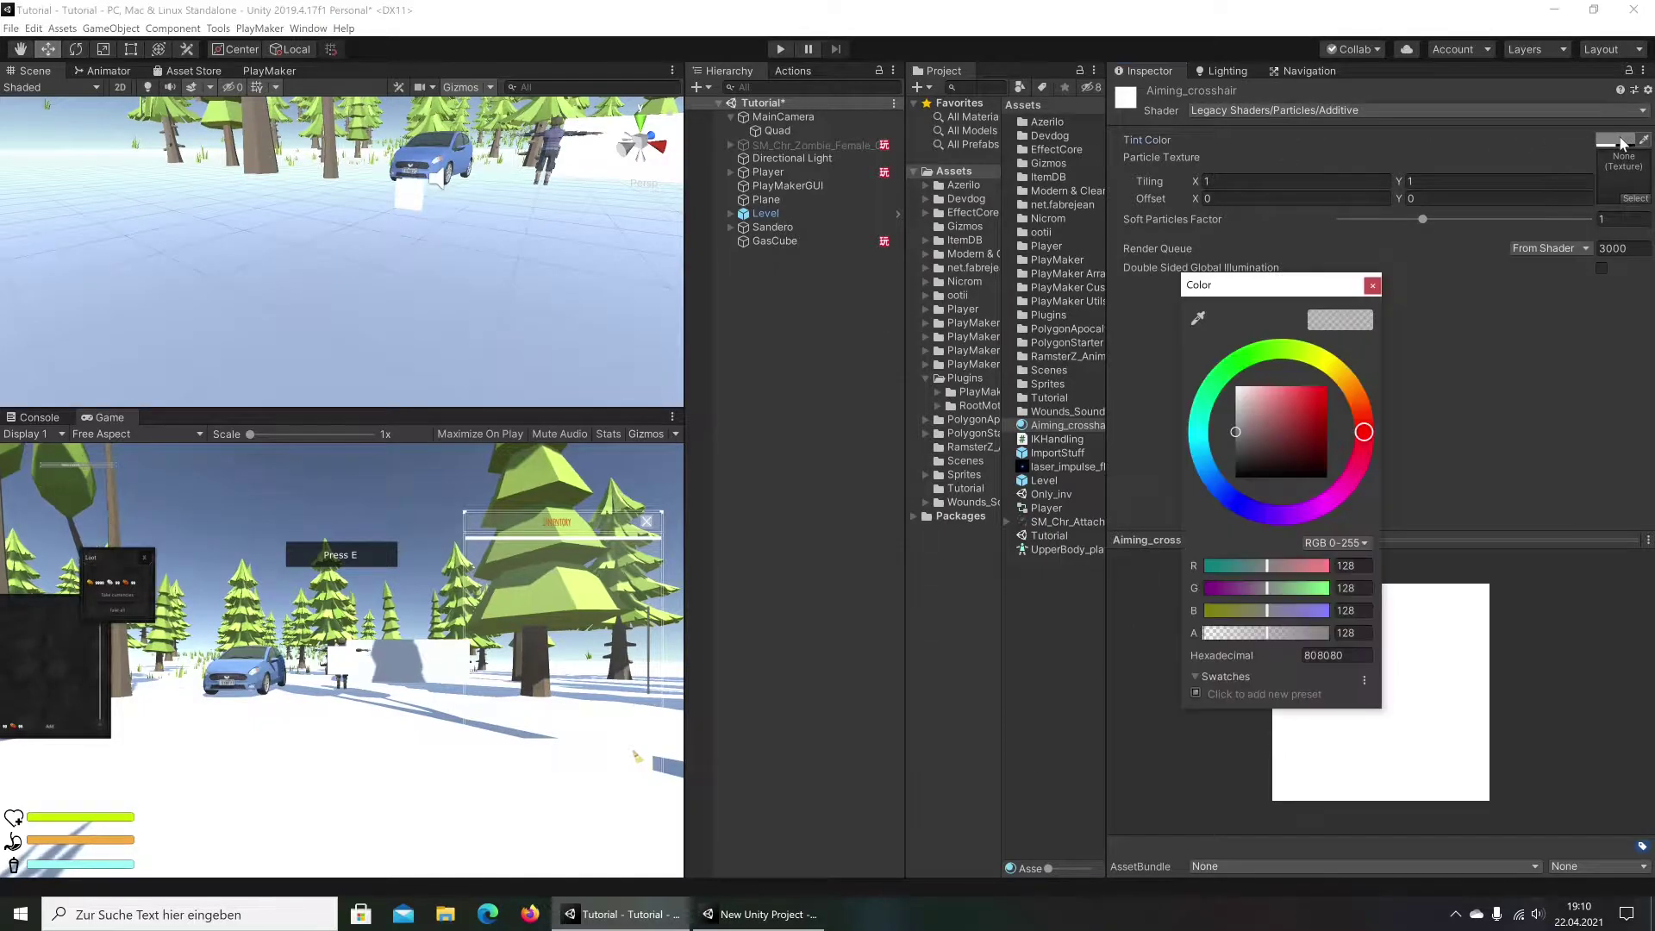
drag(1269, 633, 1402, 635)
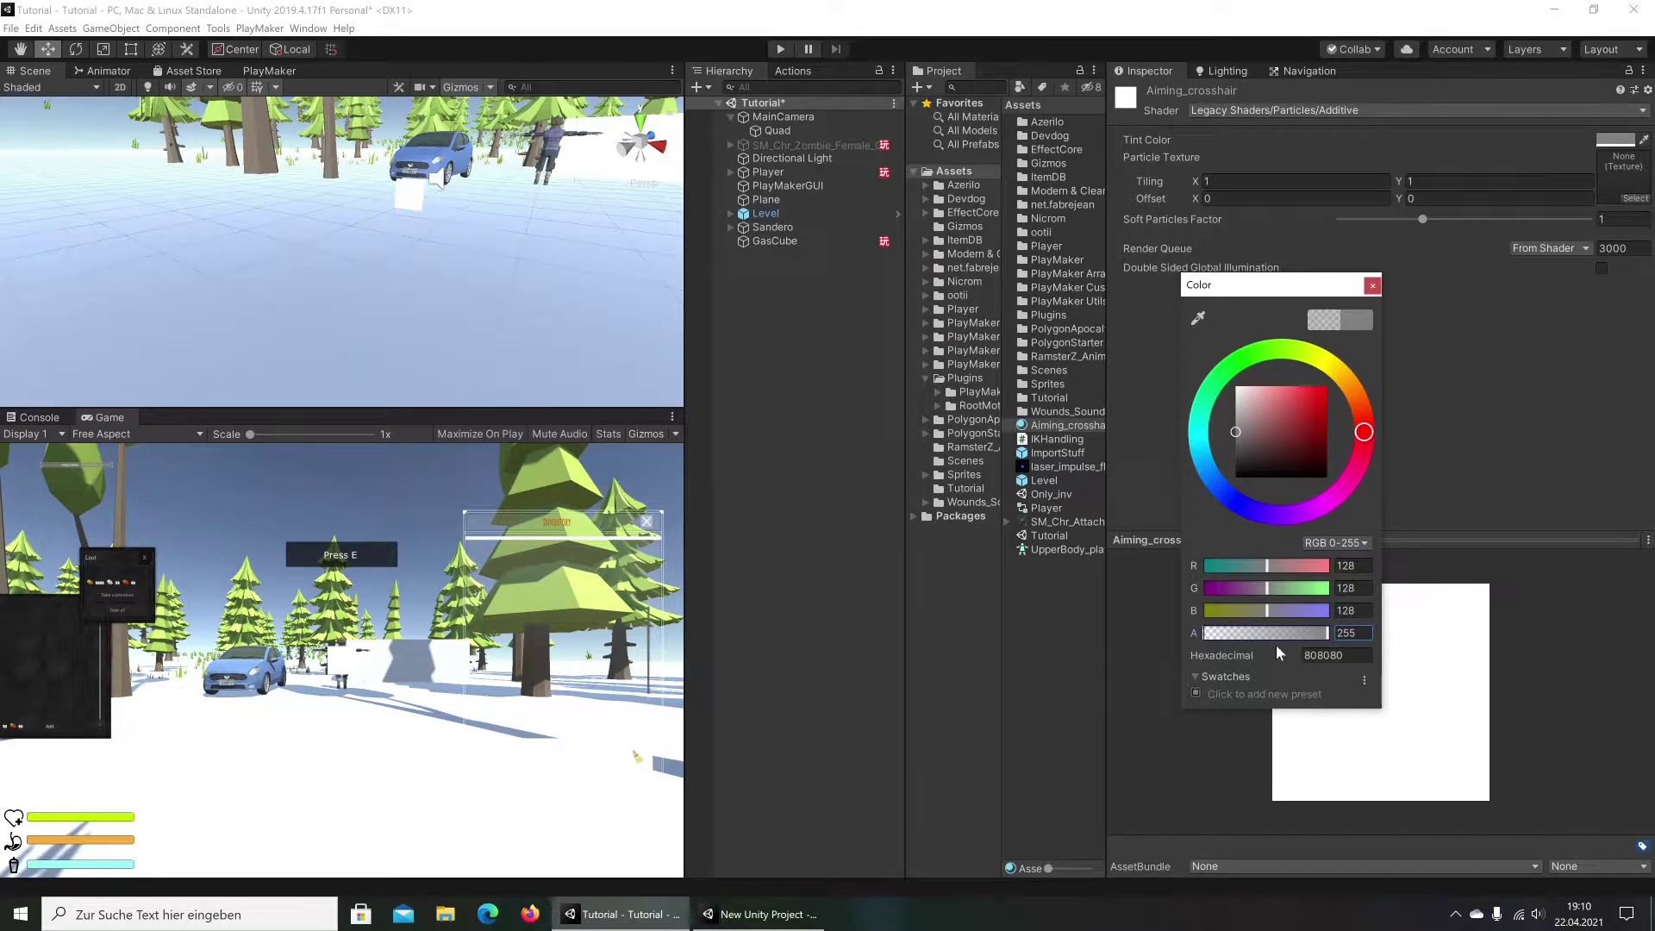
Check the reference material's shader settings, then assign laser_impulse as the Particle Texture
click(775, 915)
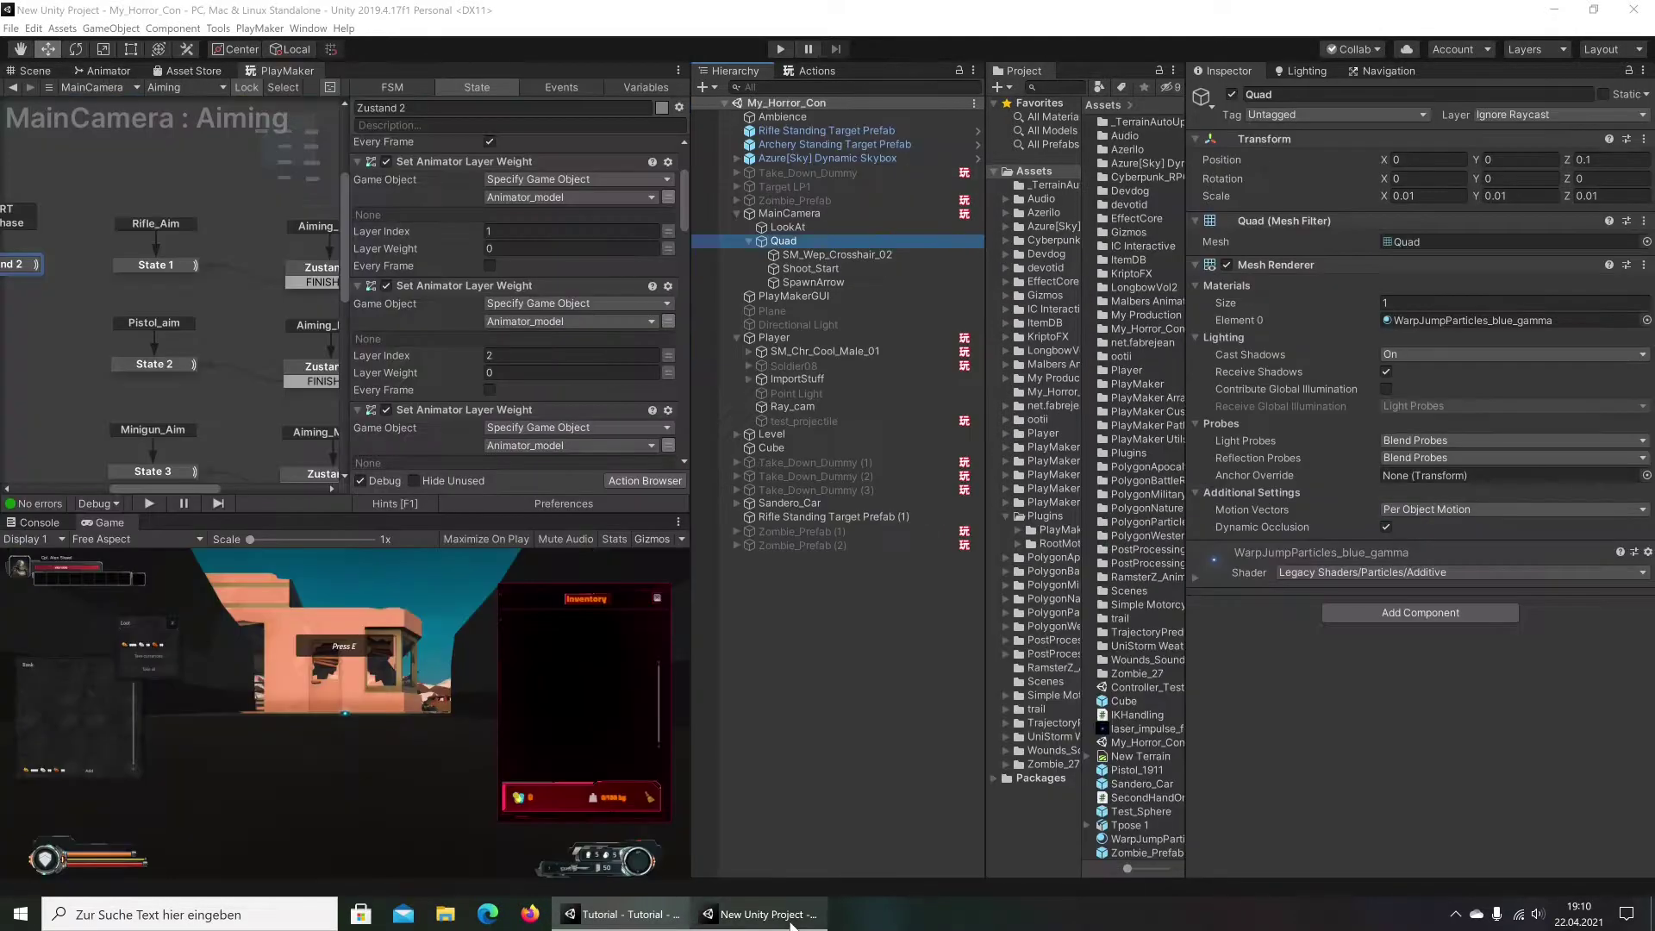
click(1202, 570)
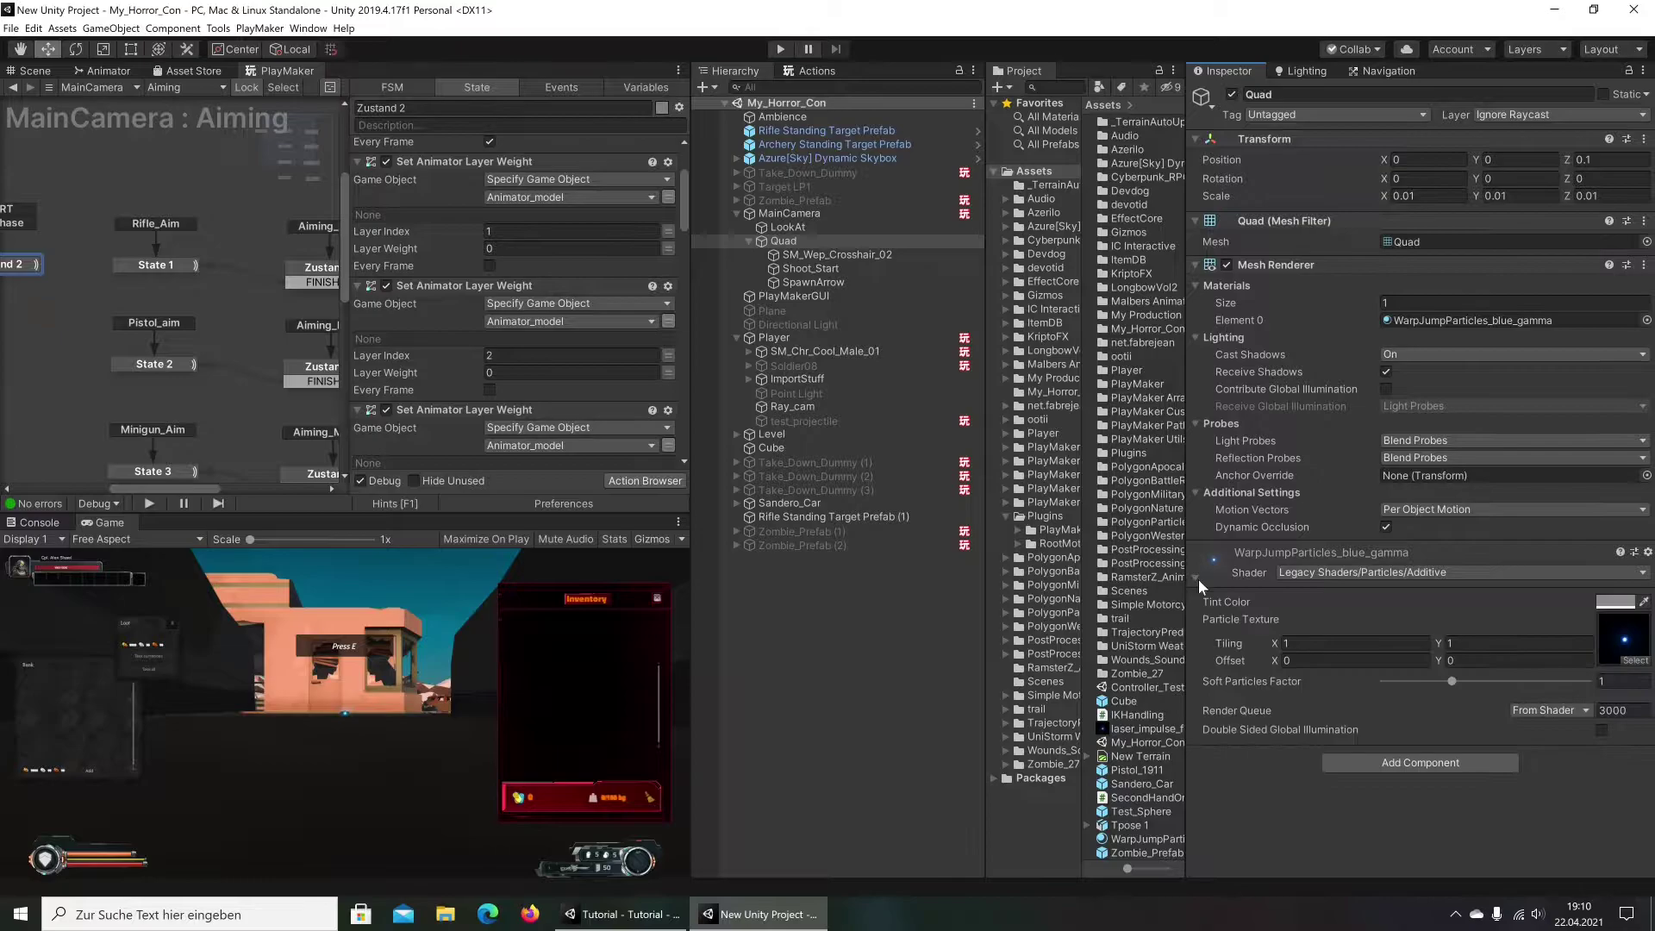
click(650, 918)
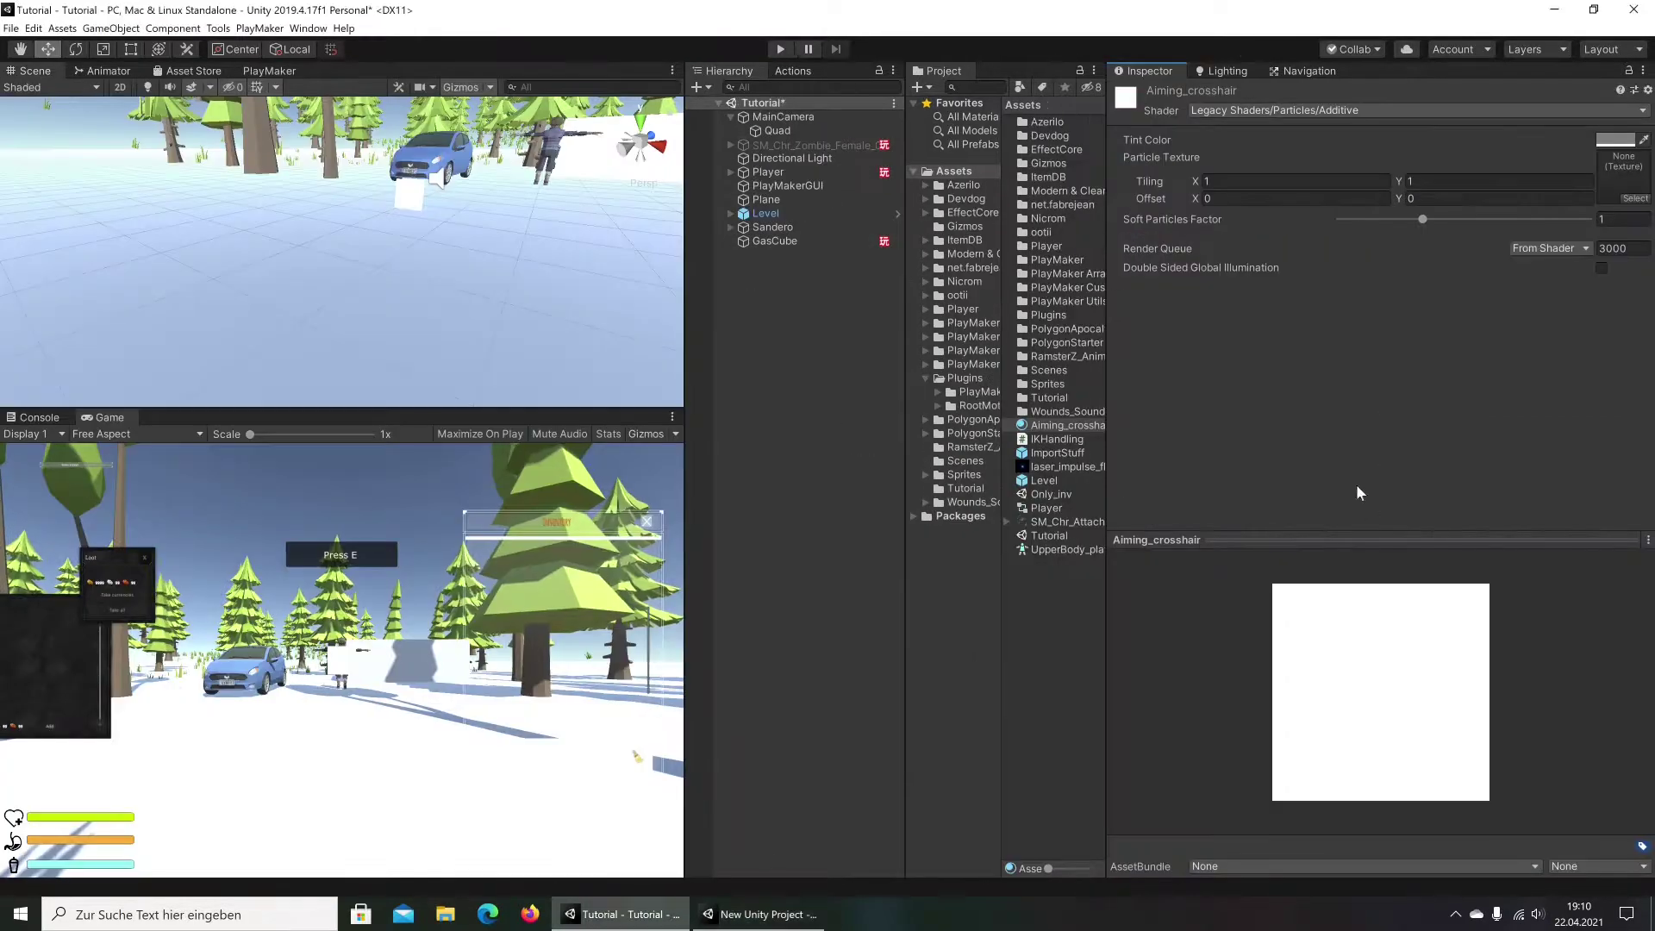
drag(1061, 466, 1624, 176)
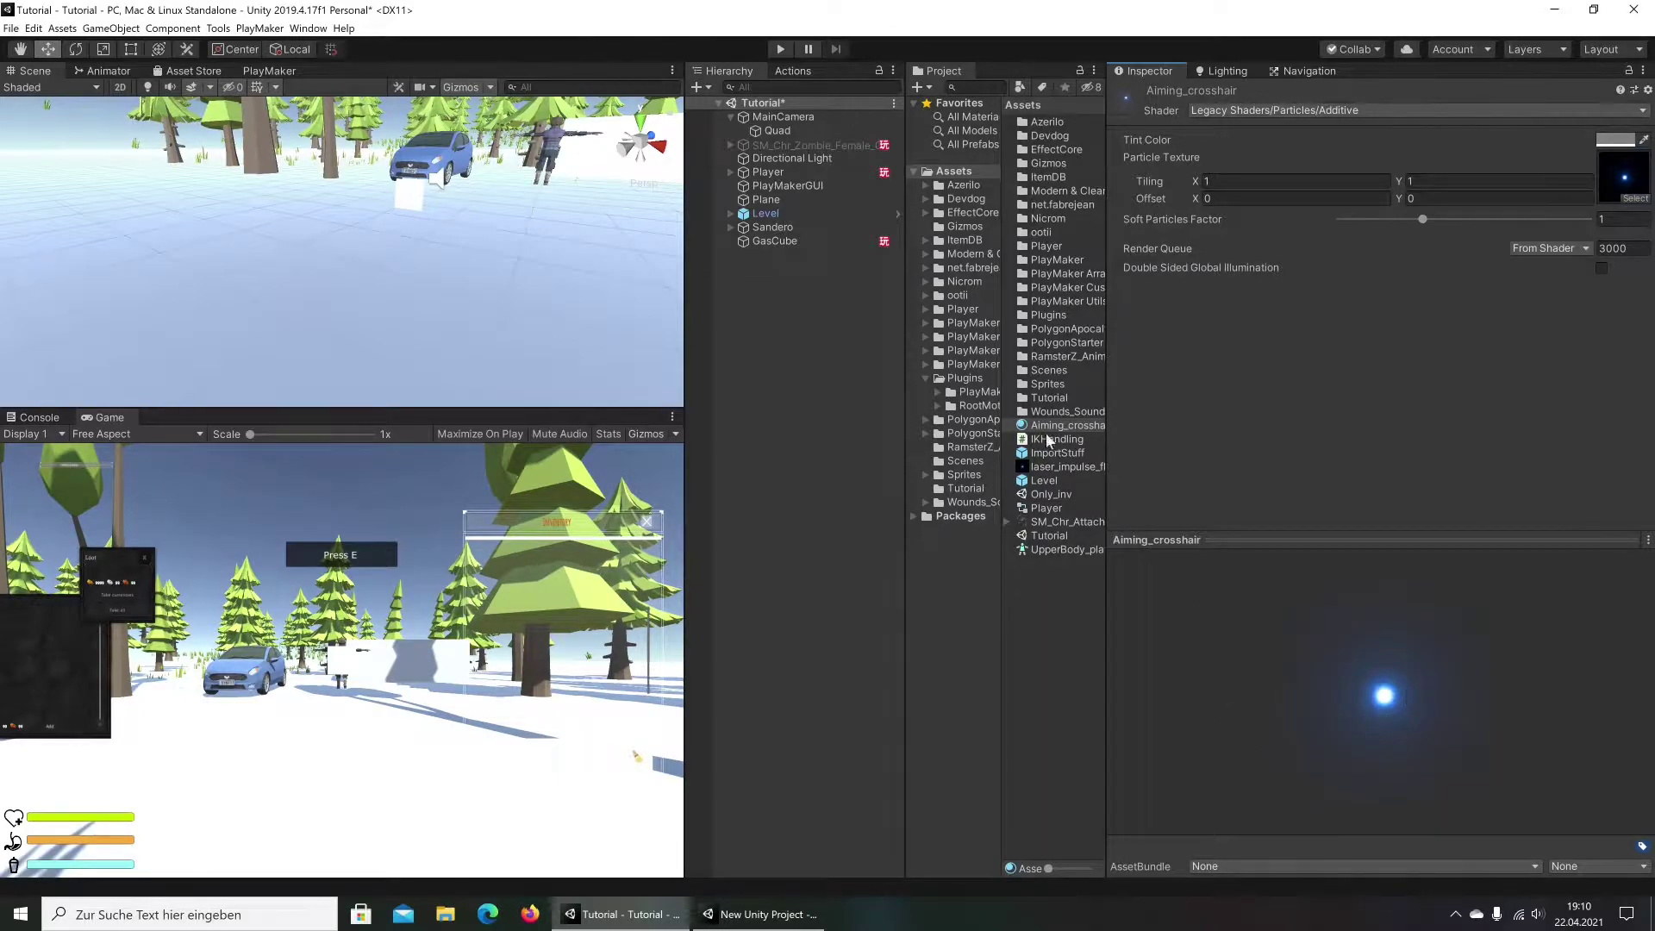
Apply the Aiming_crosshair material to the Quad under MainCamera and zoom the scene view toward the car
click(827, 130)
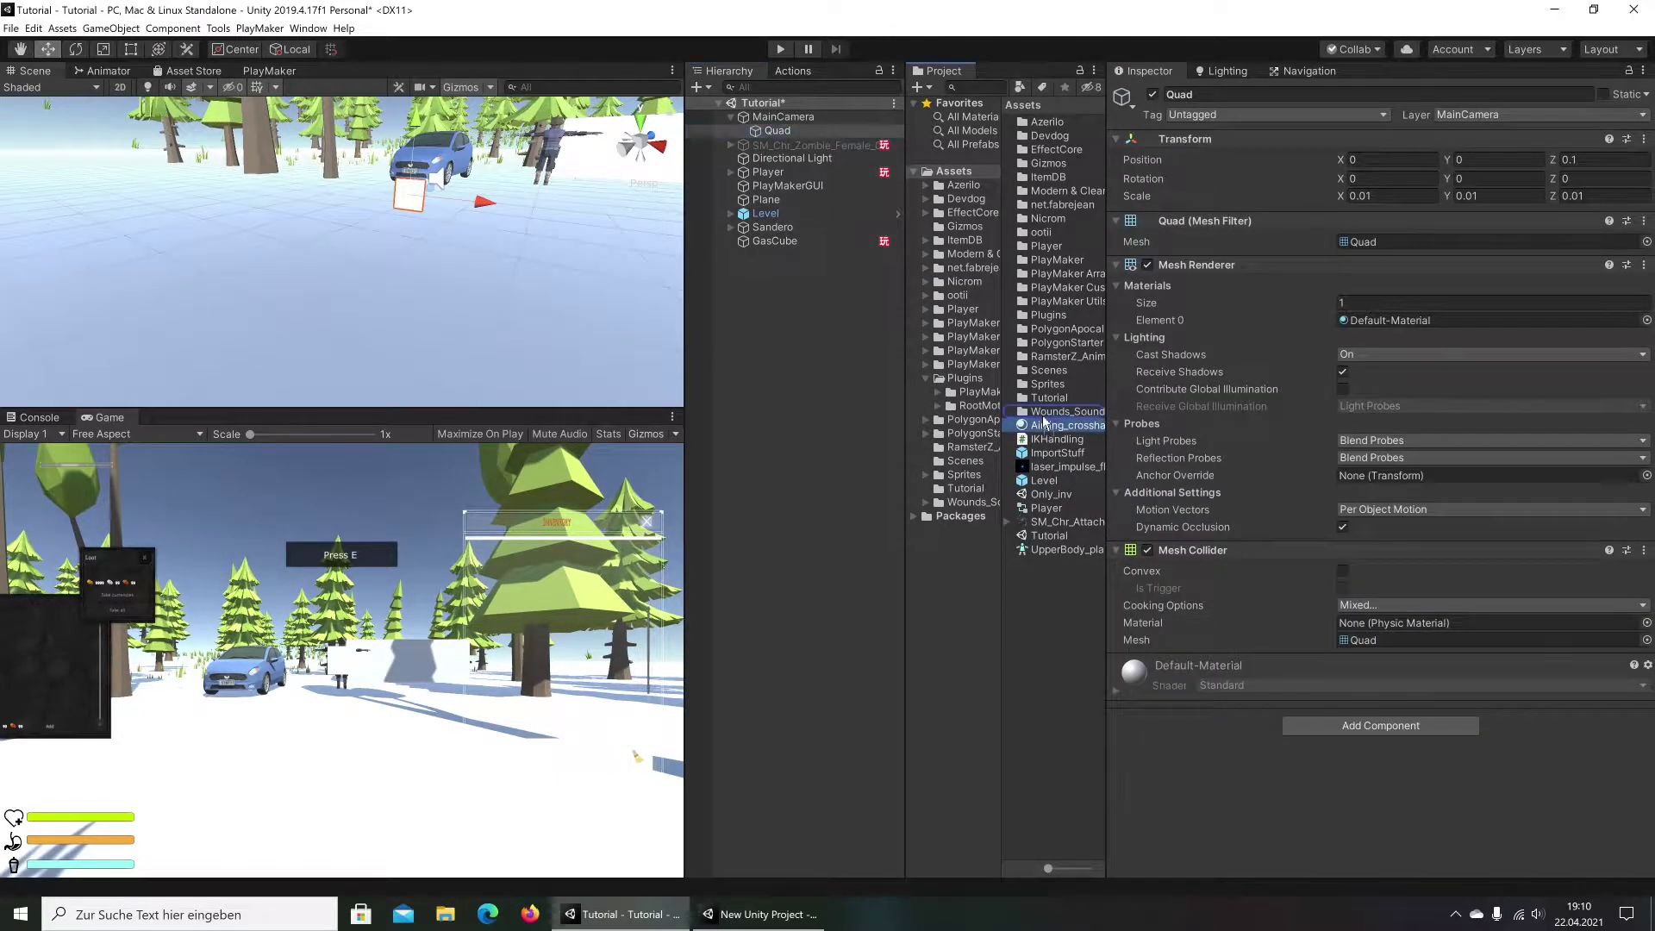
drag(1051, 425, 1413, 320)
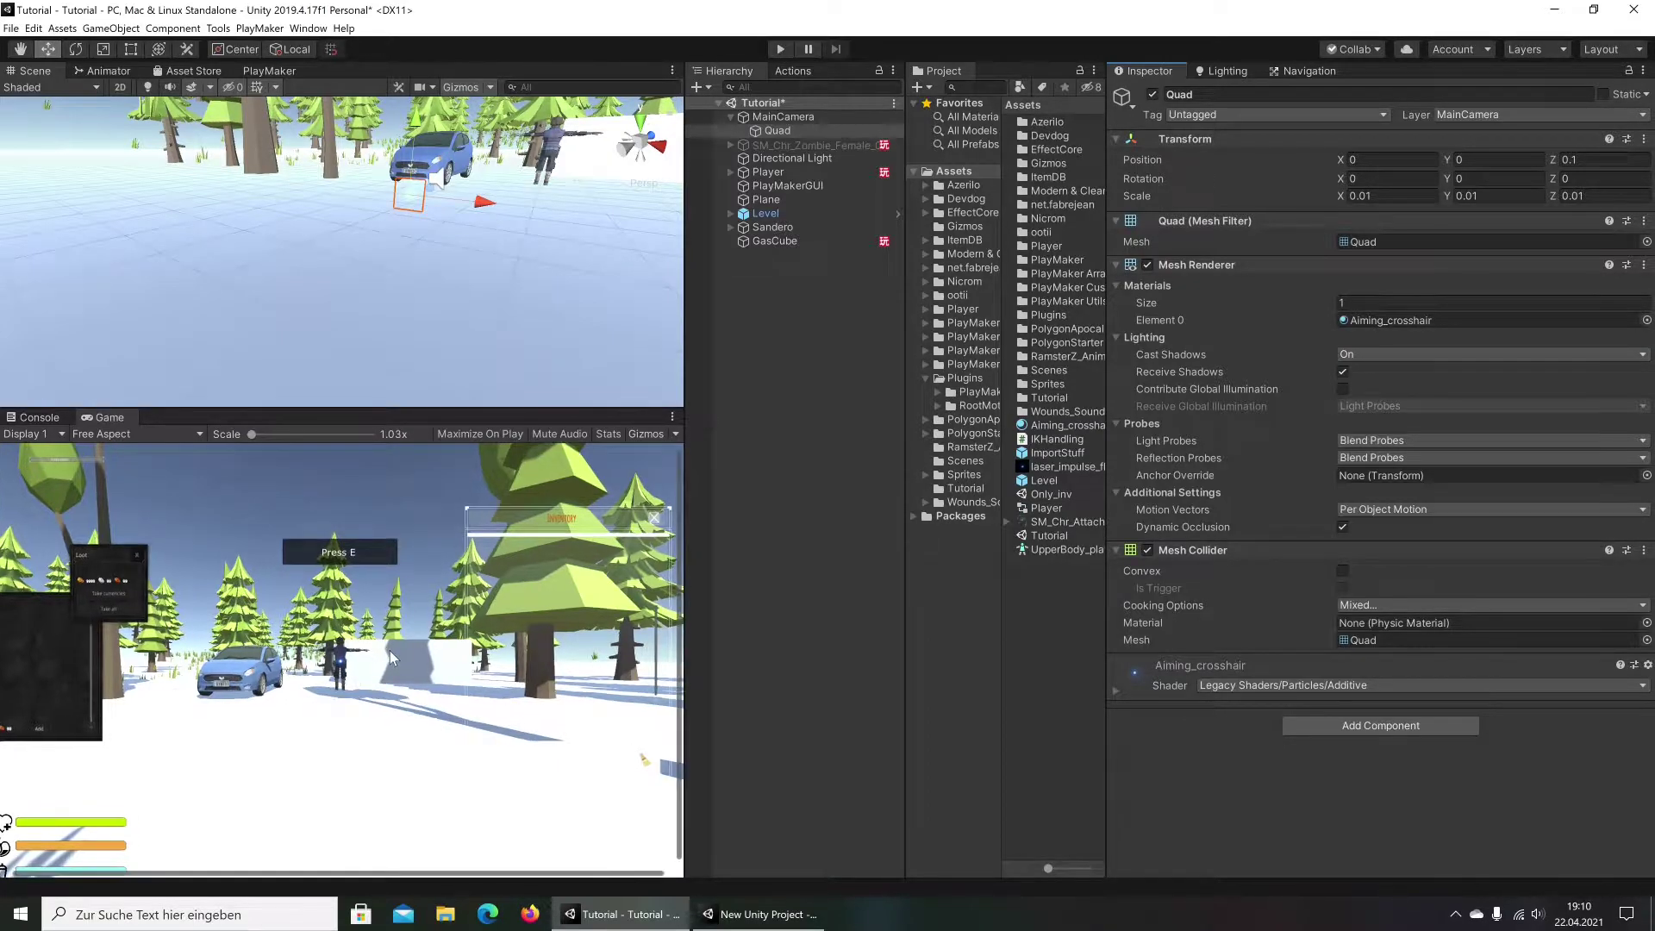
right_drag(379, 258, 386, 262)
scroll(386, 262, down, 1)
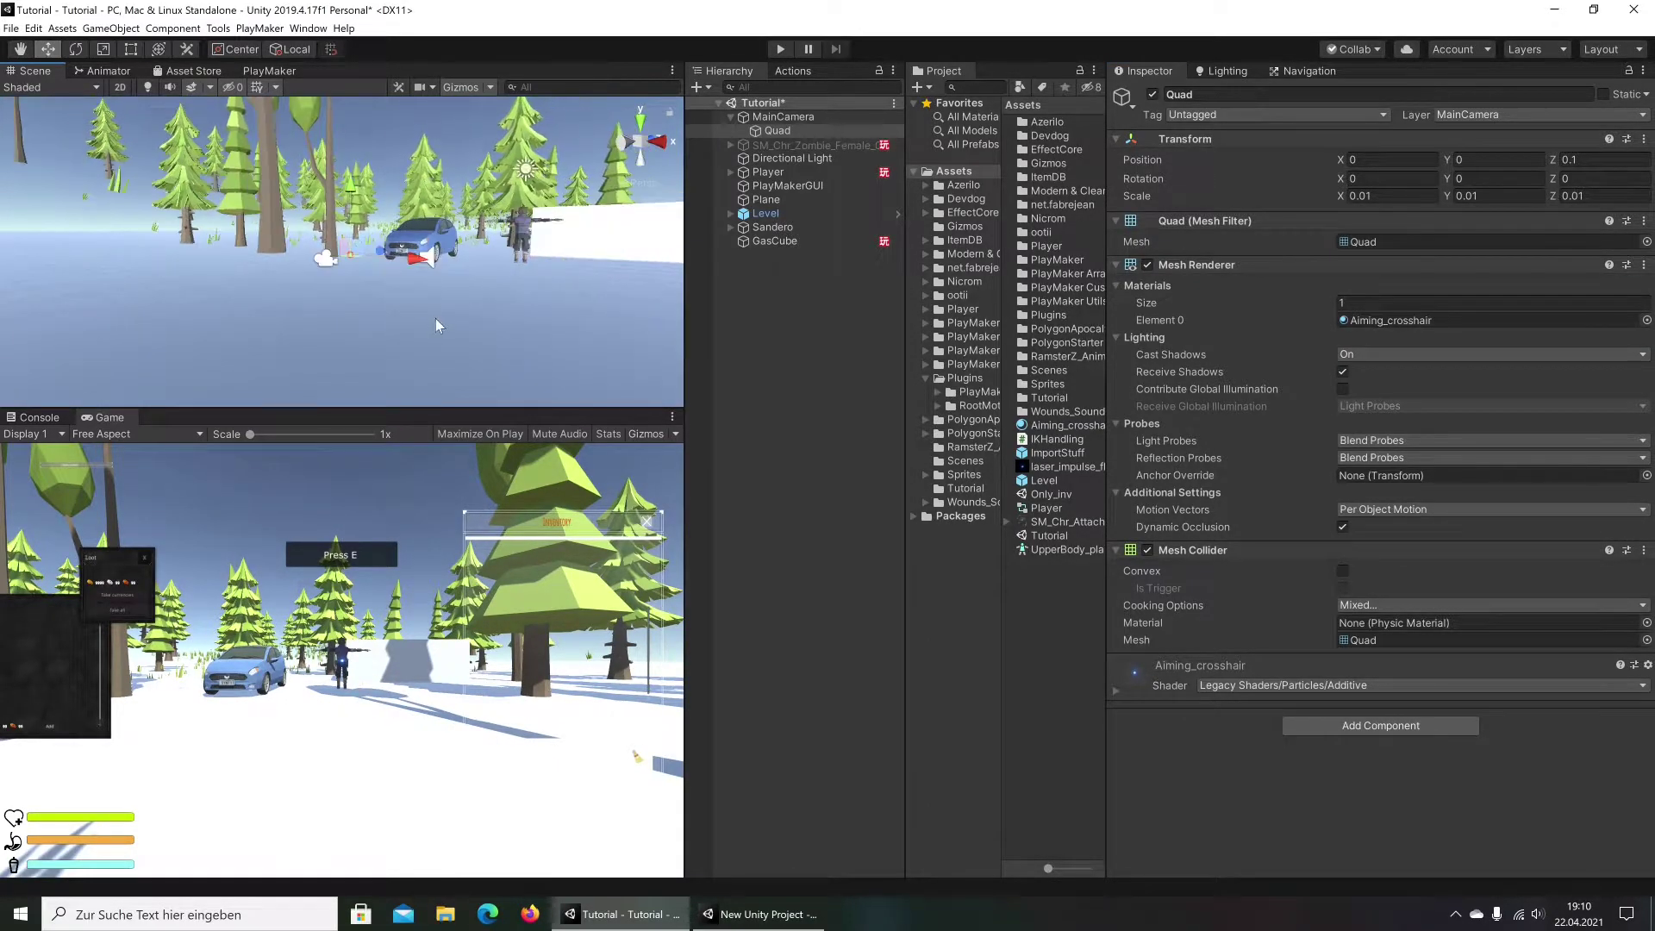
scroll(436, 318, down, 1)
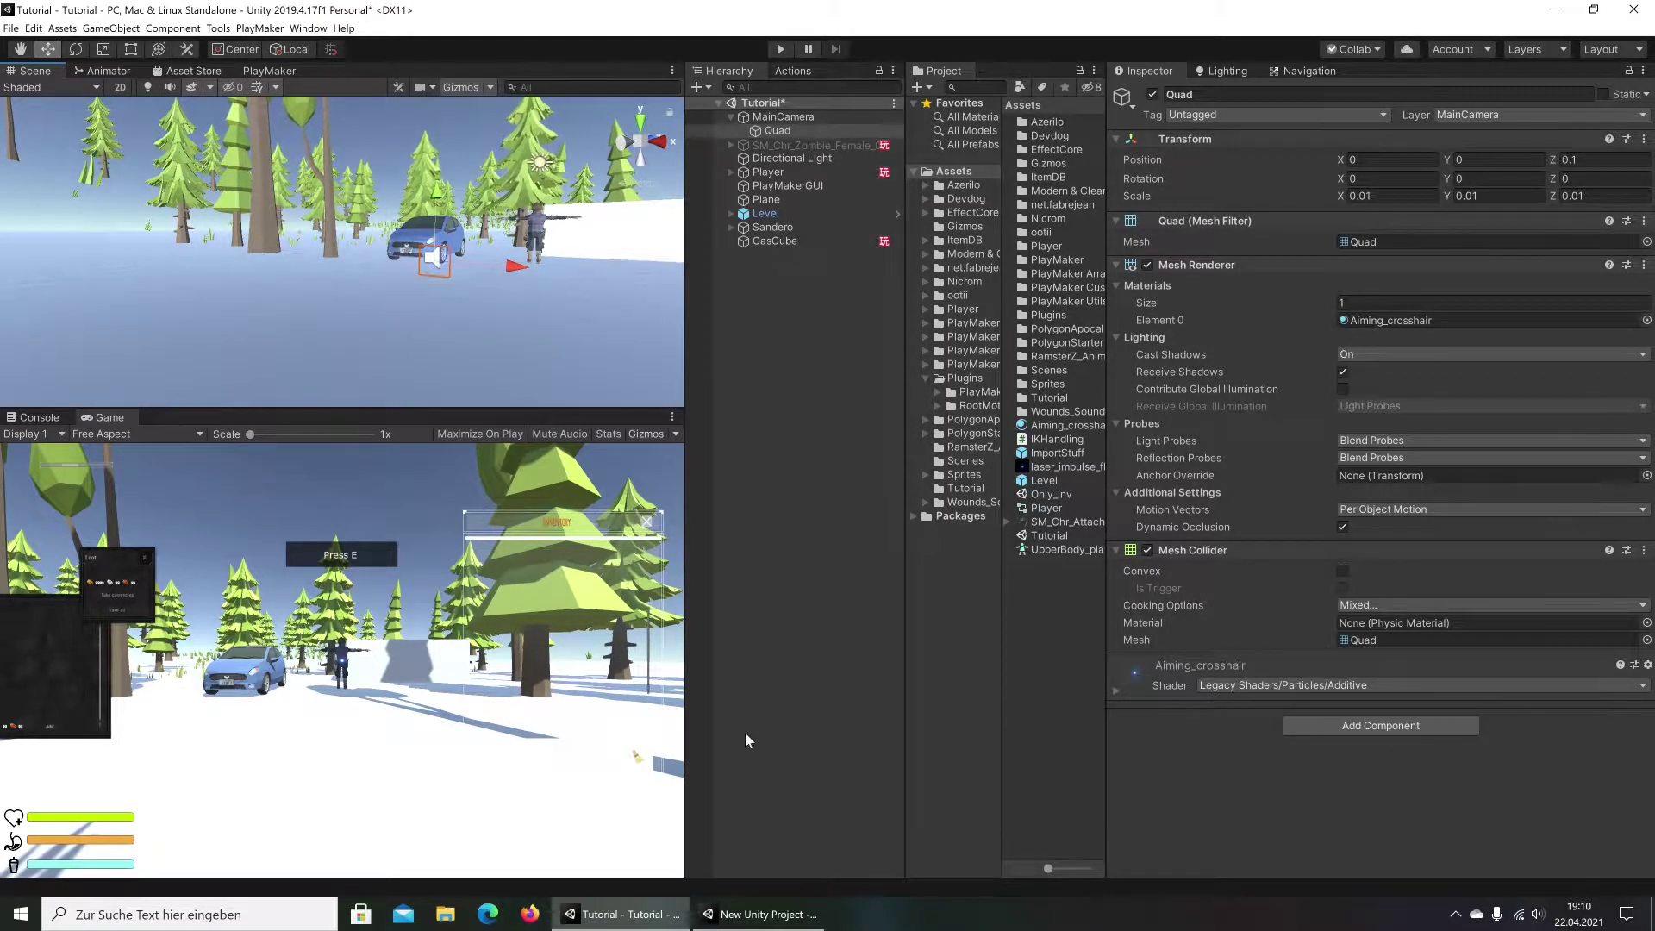
click(758, 914)
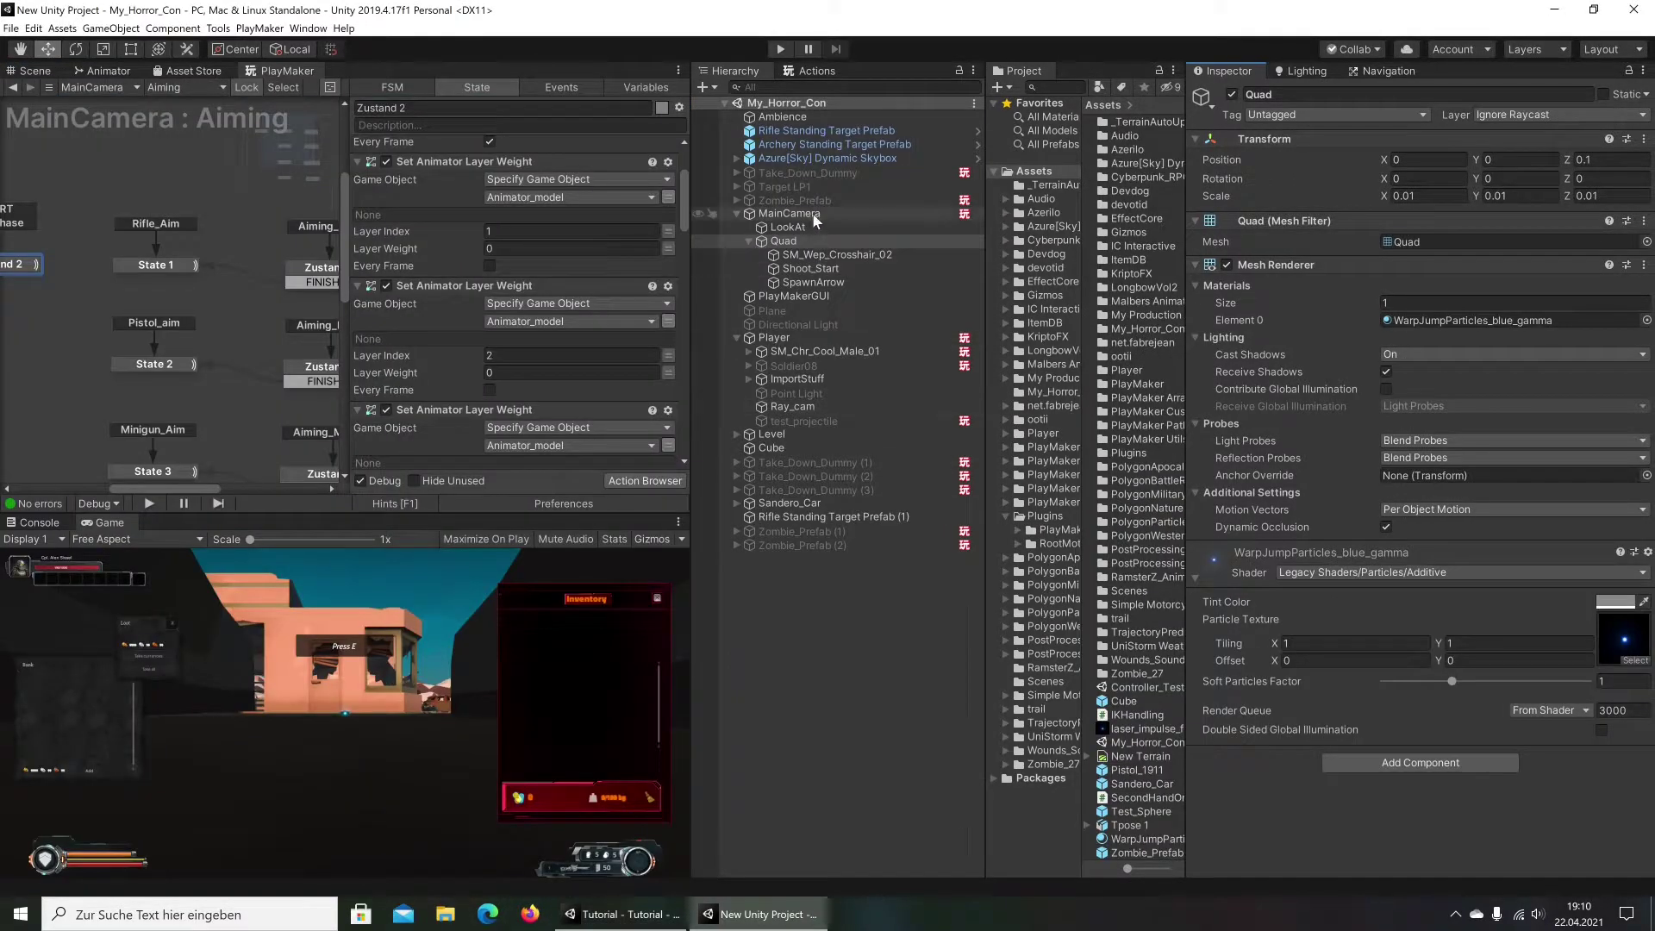
click(789, 212)
scroll(1383, 460, down, 5)
scroll(1379, 456, down, 4)
scroll(1372, 443, down, 5)
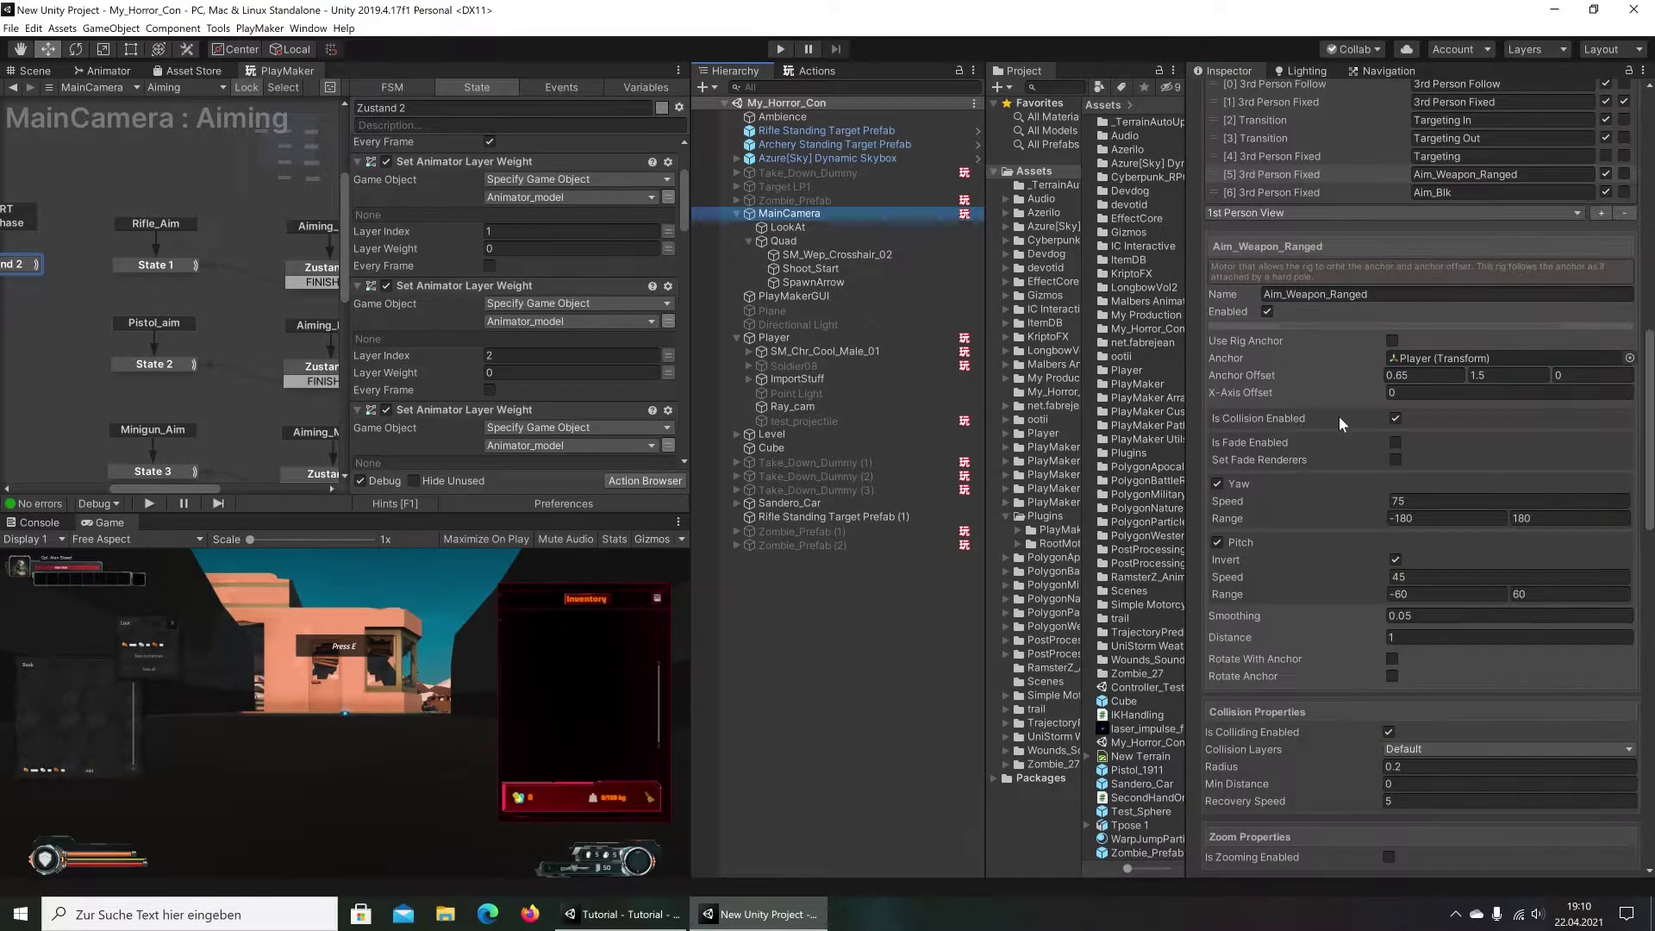
scroll(1337, 418, down, 4)
scroll(1338, 421, down, 4)
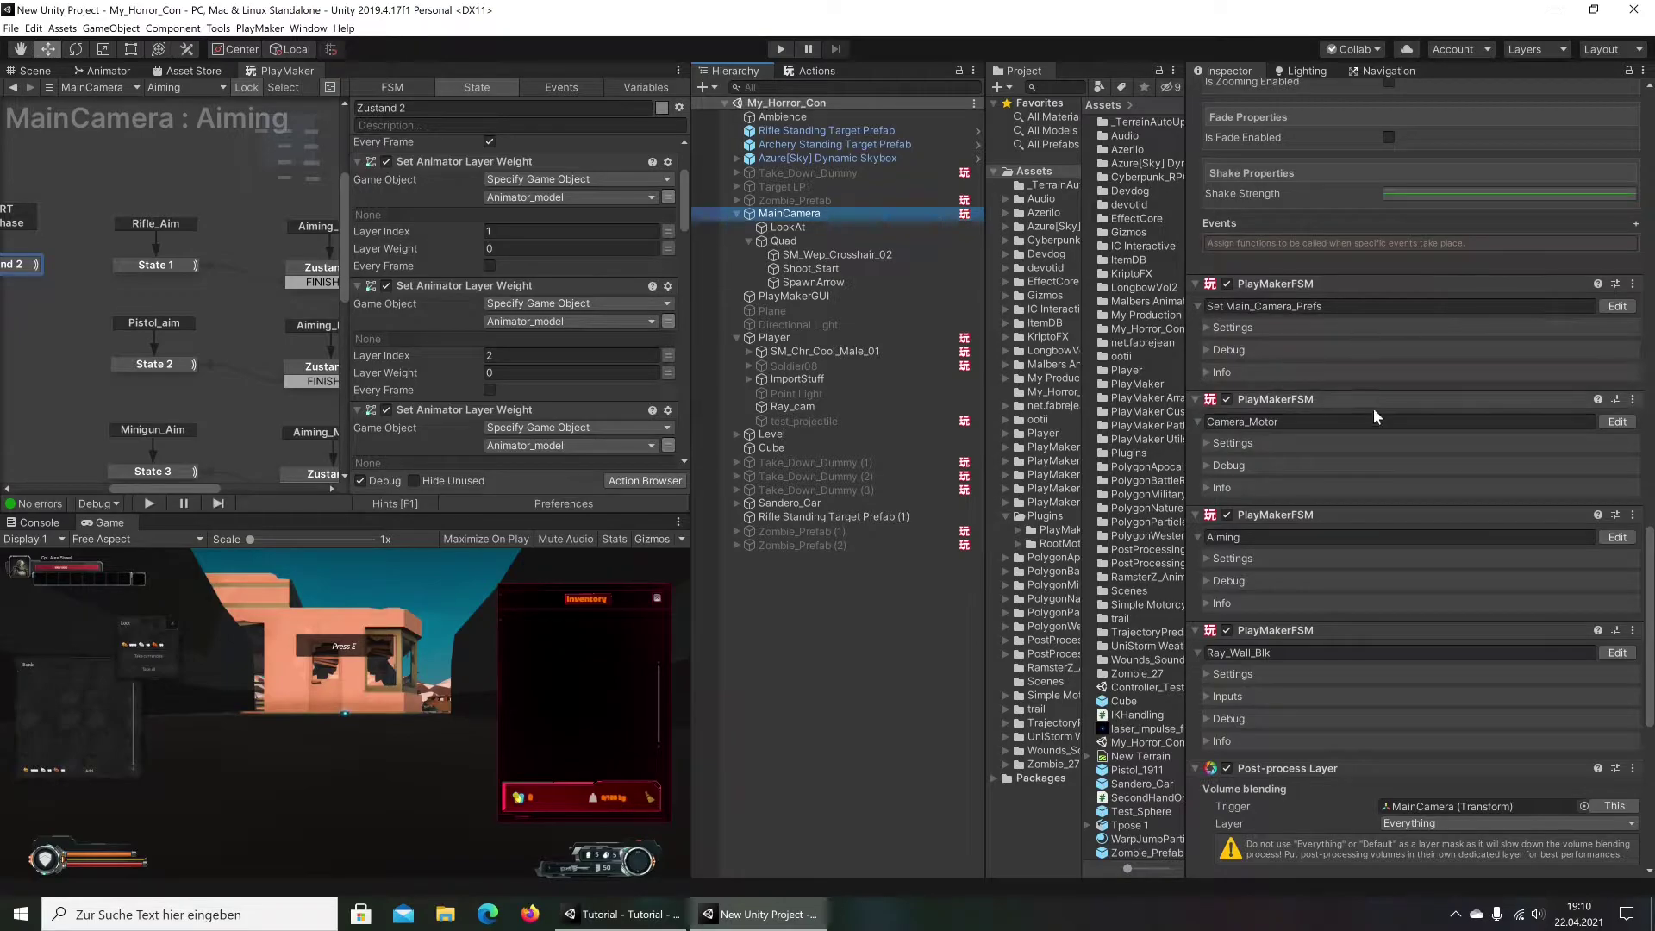
click(1617, 422)
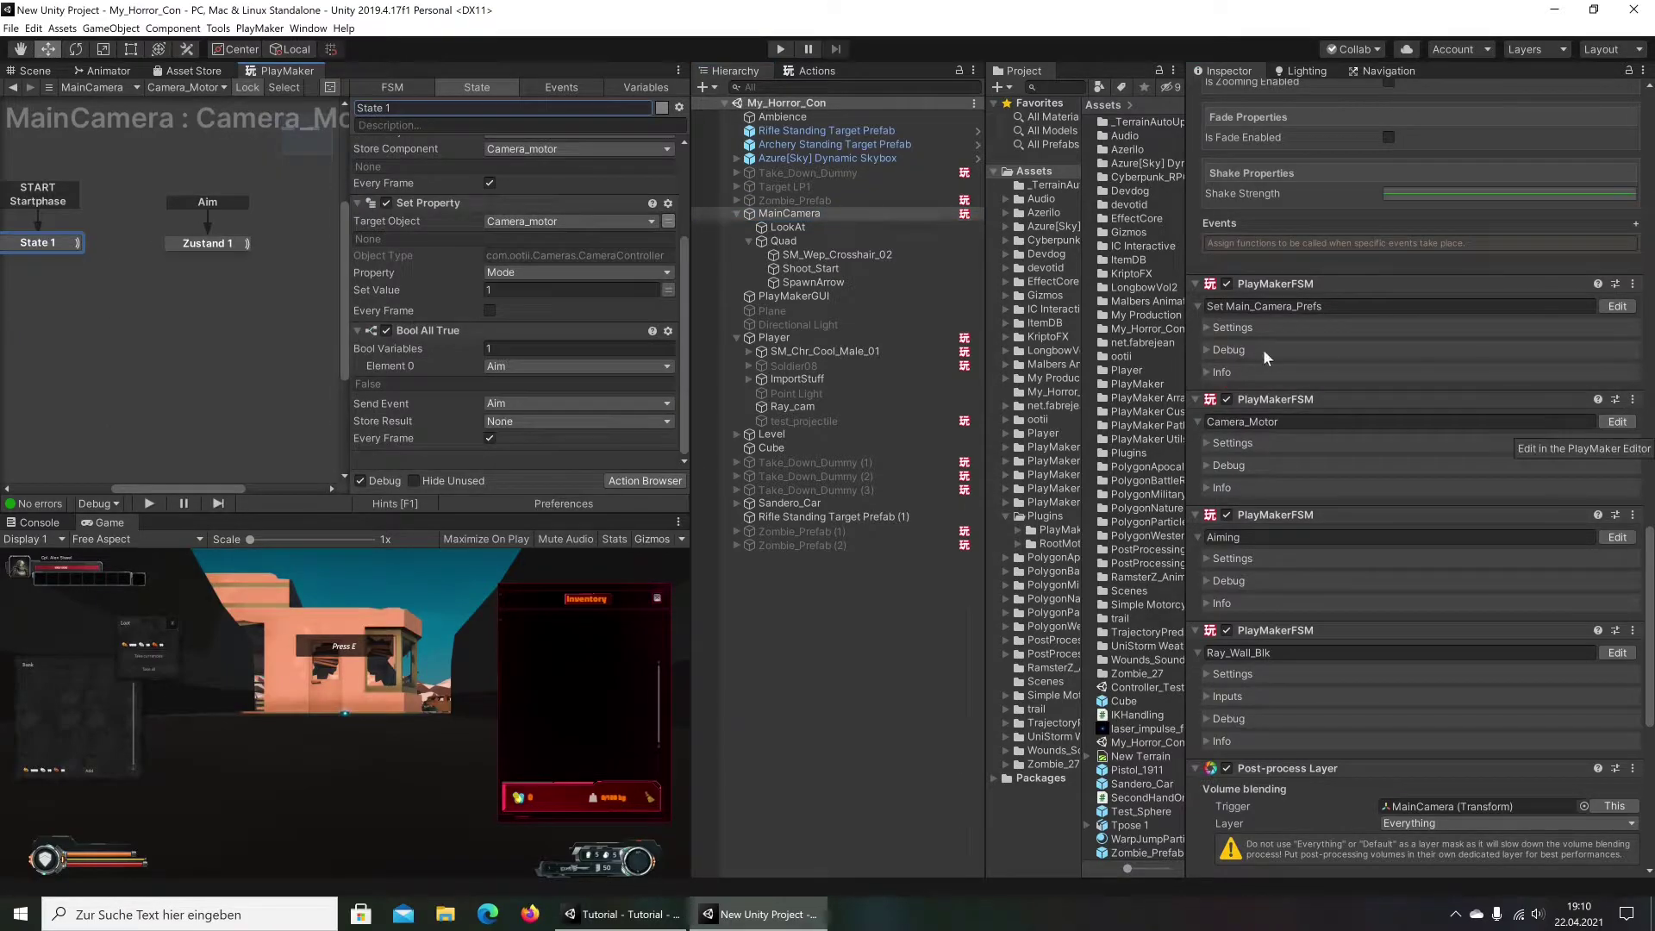
scroll(495, 319, up, 3)
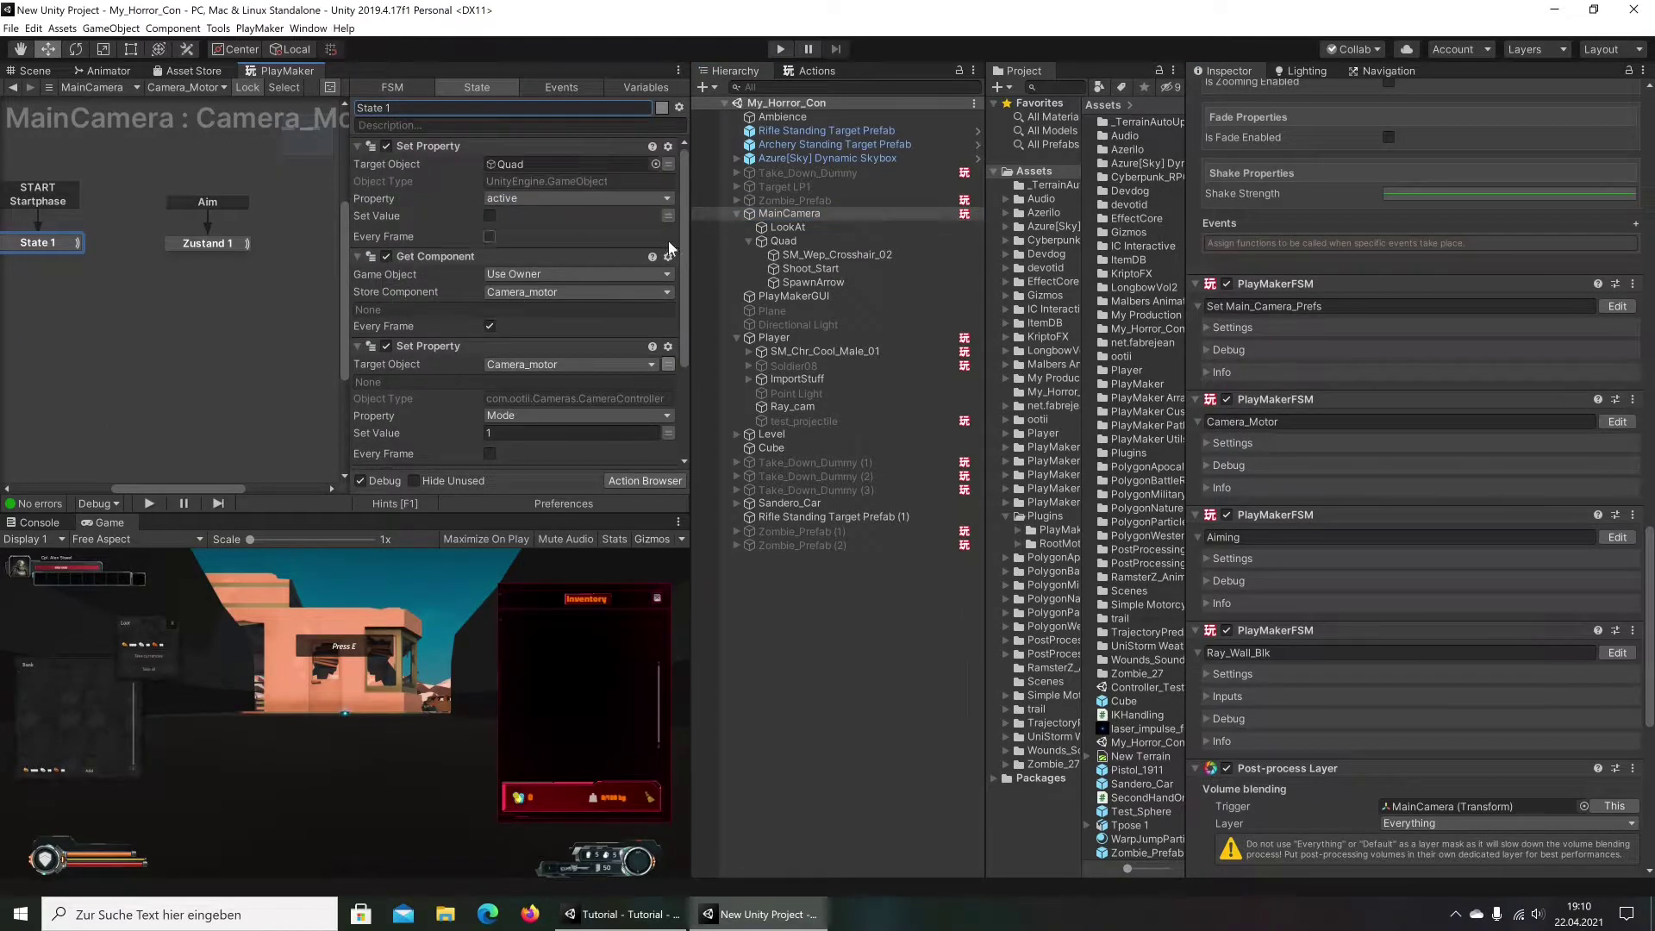
scroll(565, 330, down, 2)
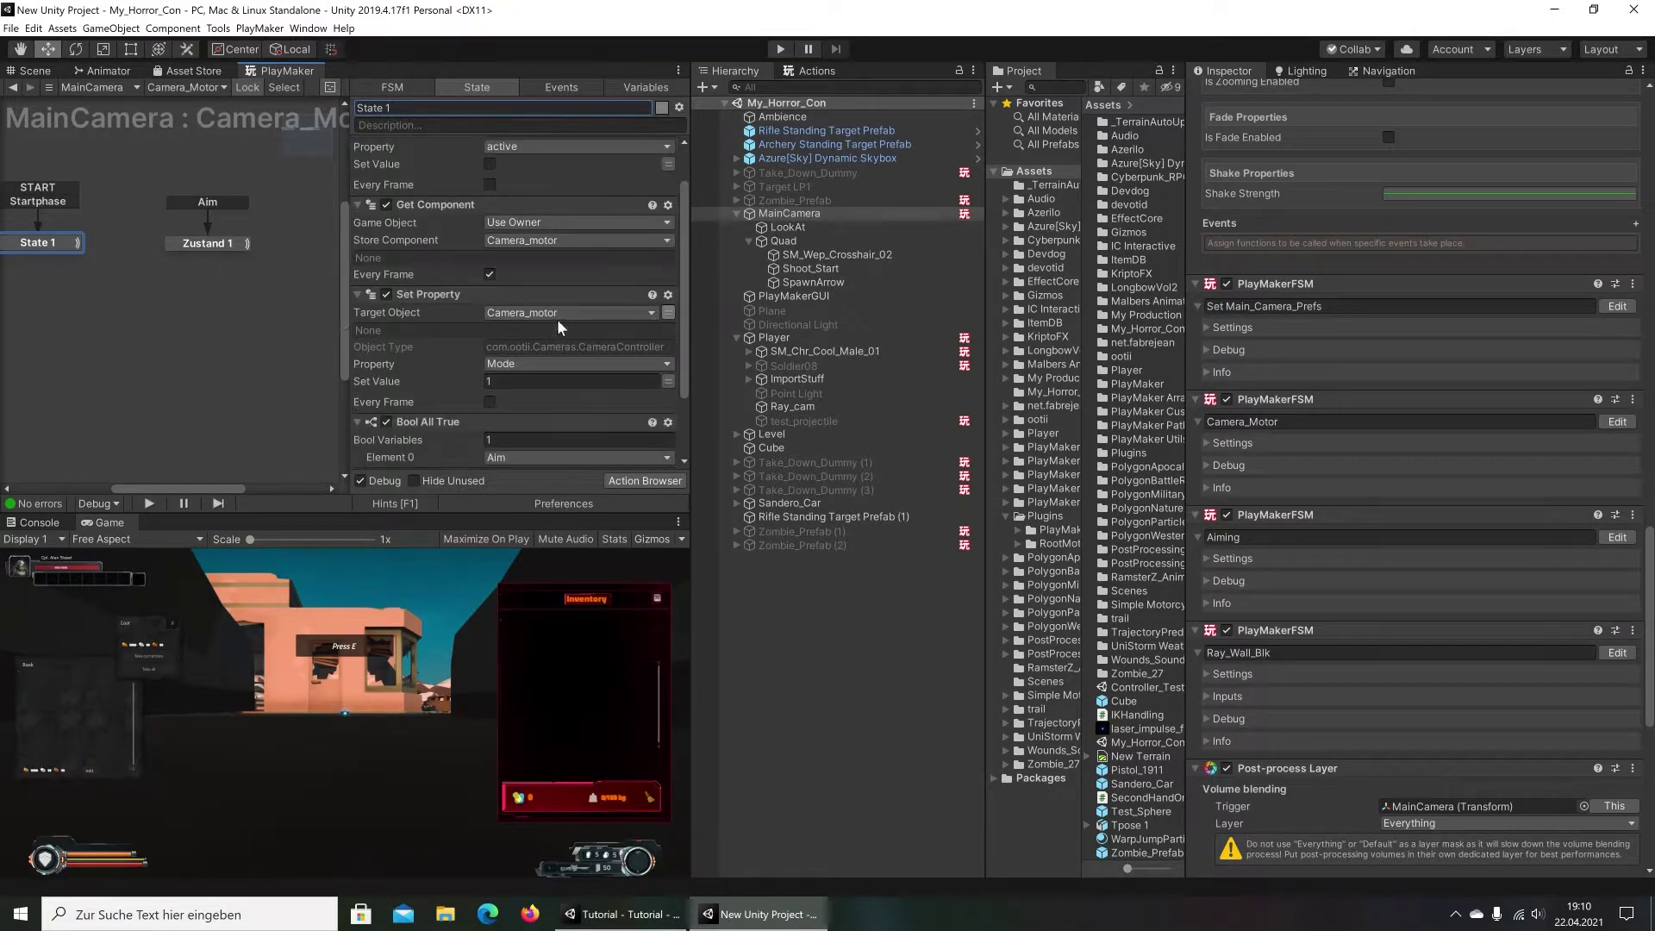
scroll(608, 328, down, 3)
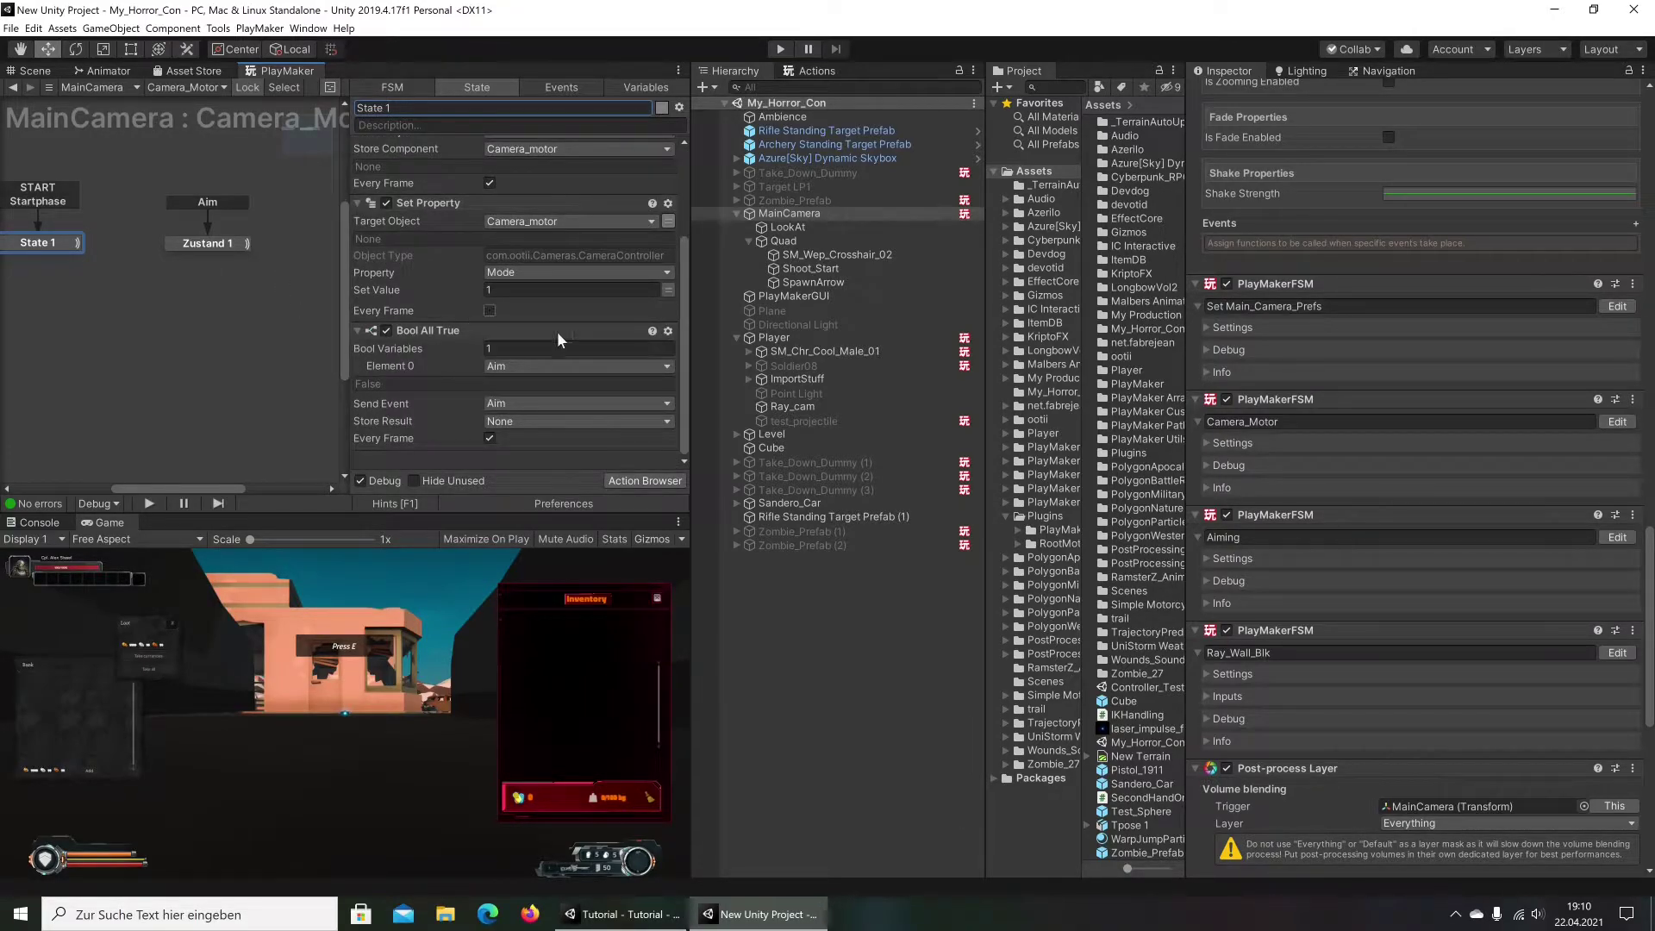
click(211, 243)
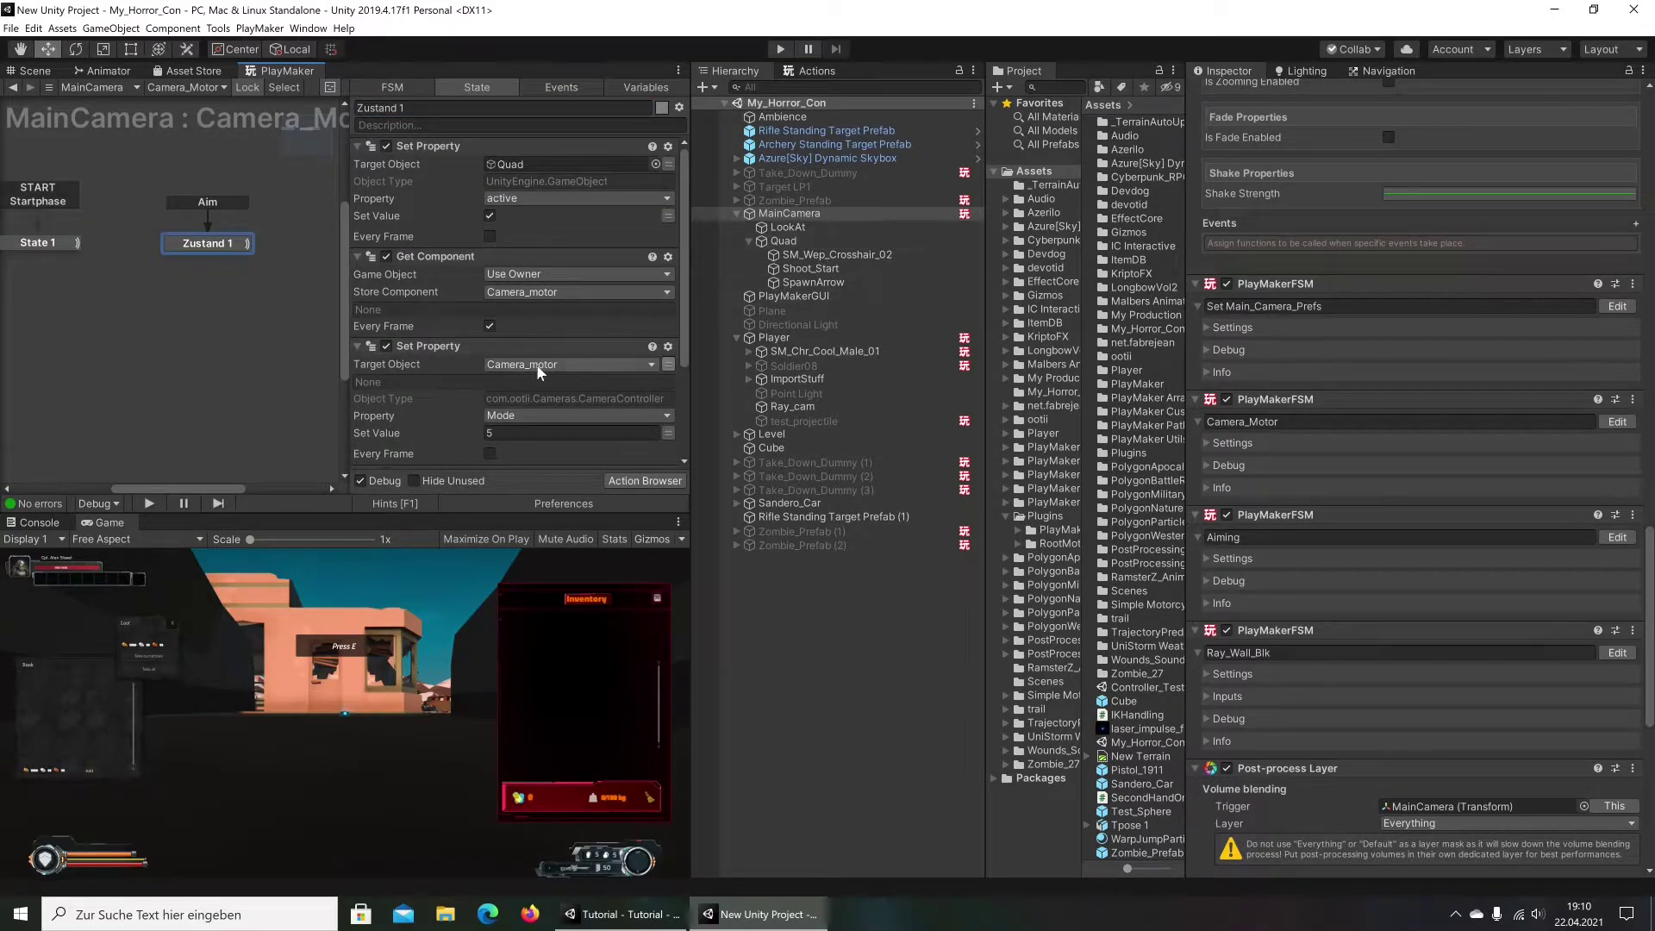
scroll(612, 319, down, 3)
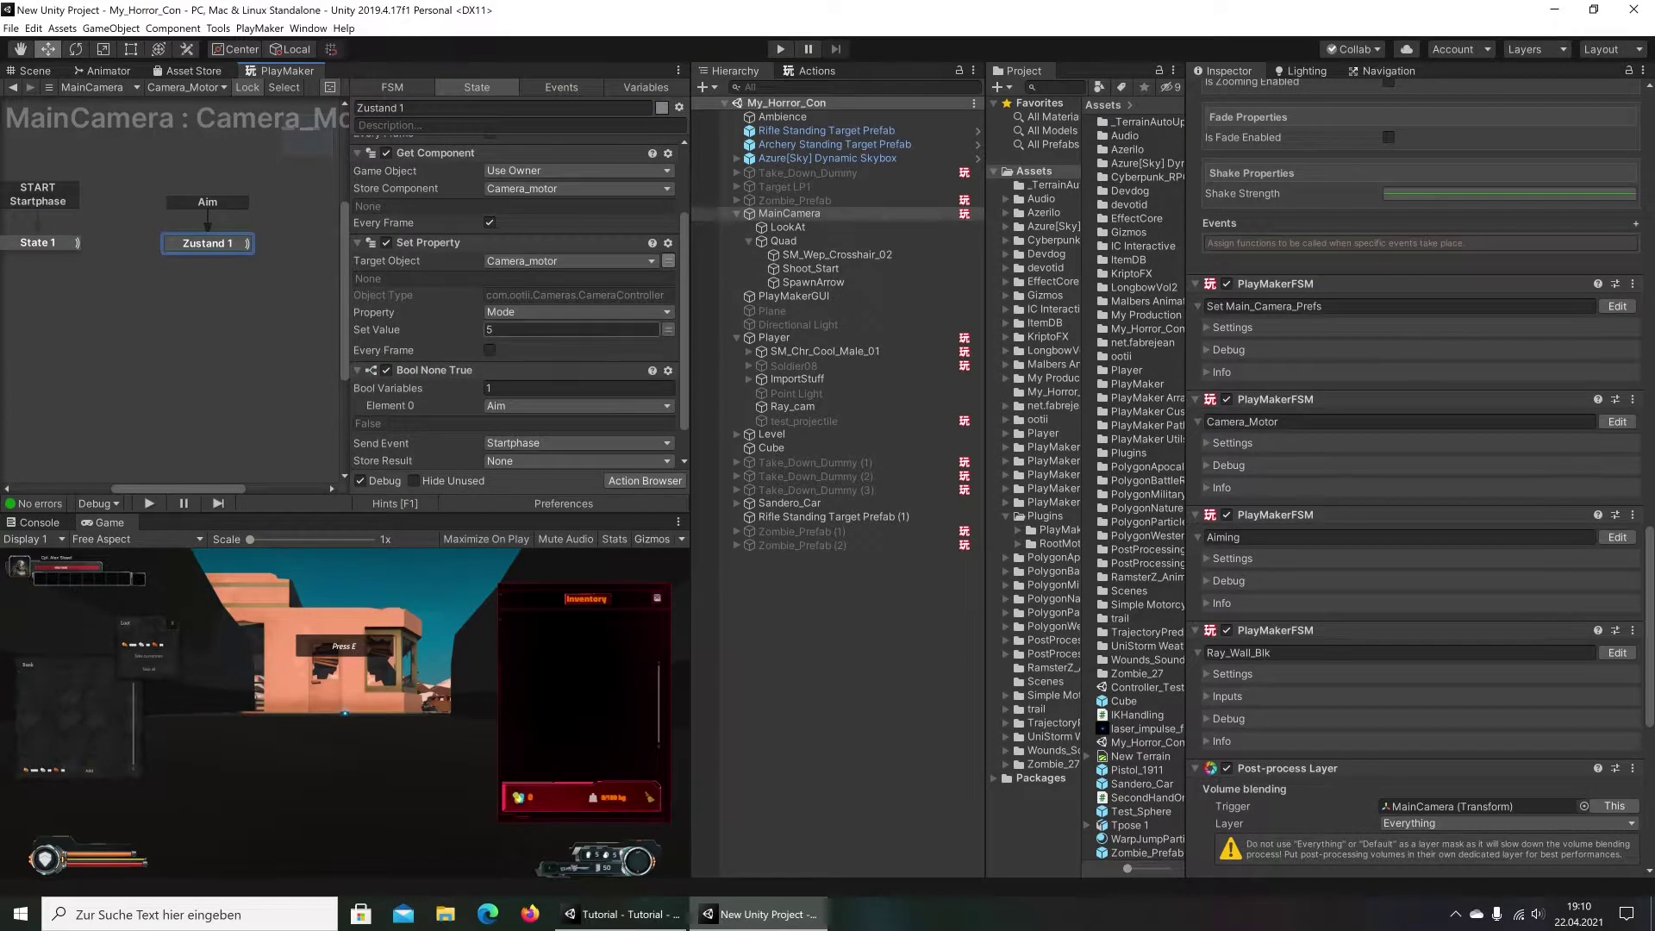
scroll(405, 332, down, 1)
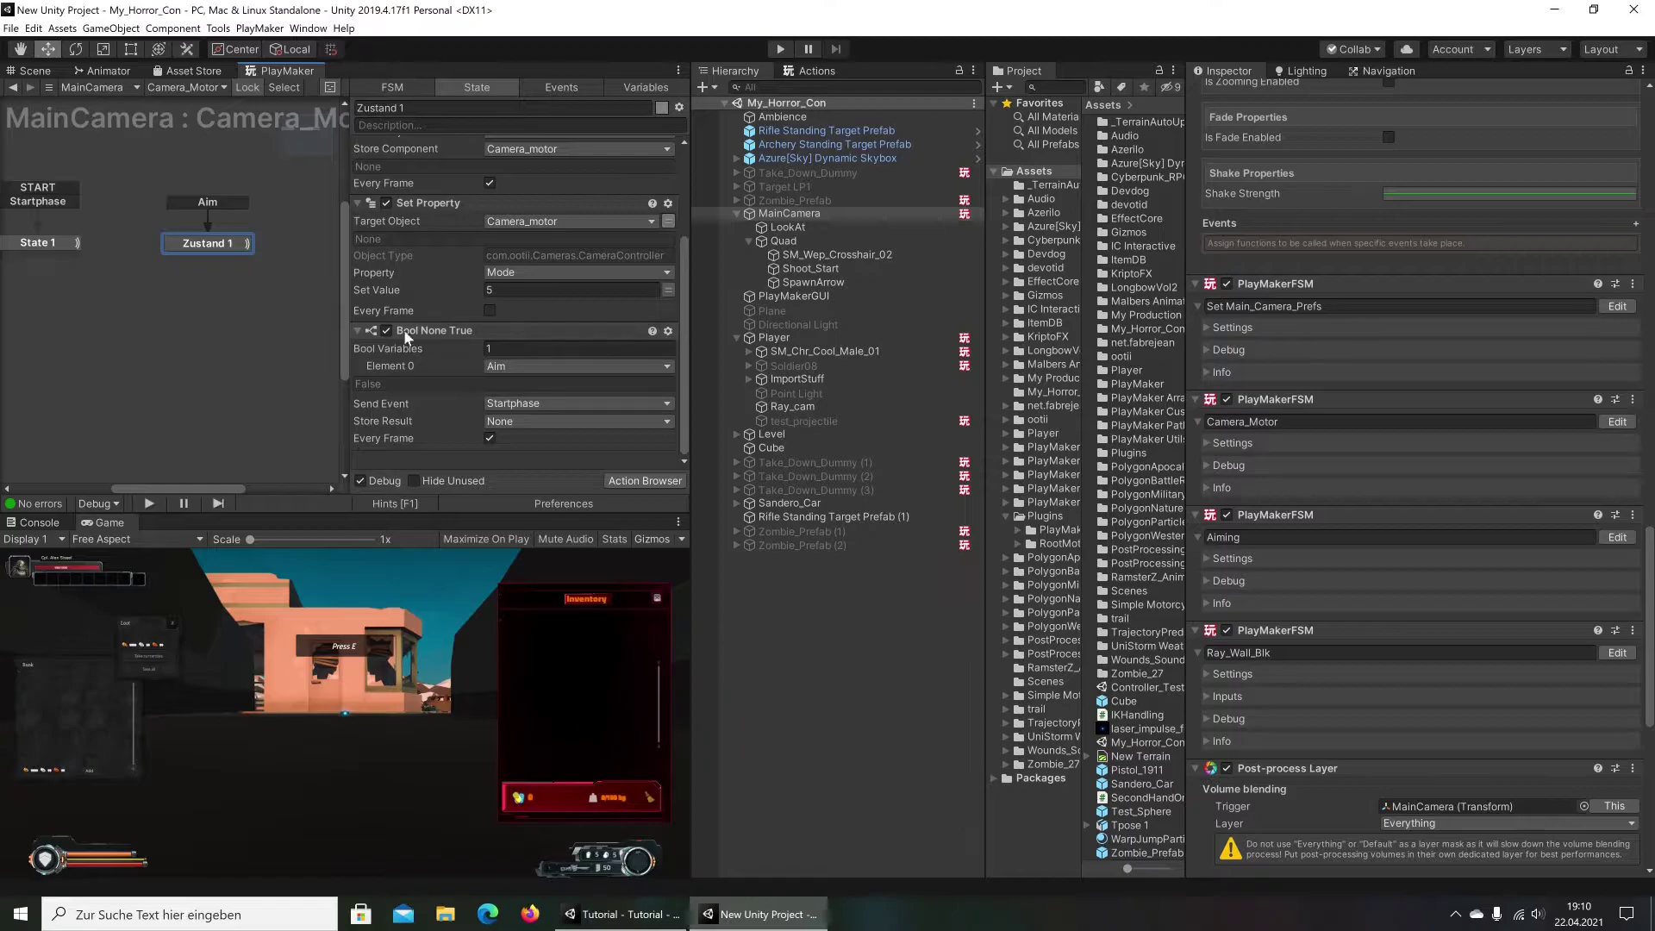
click(17, 245)
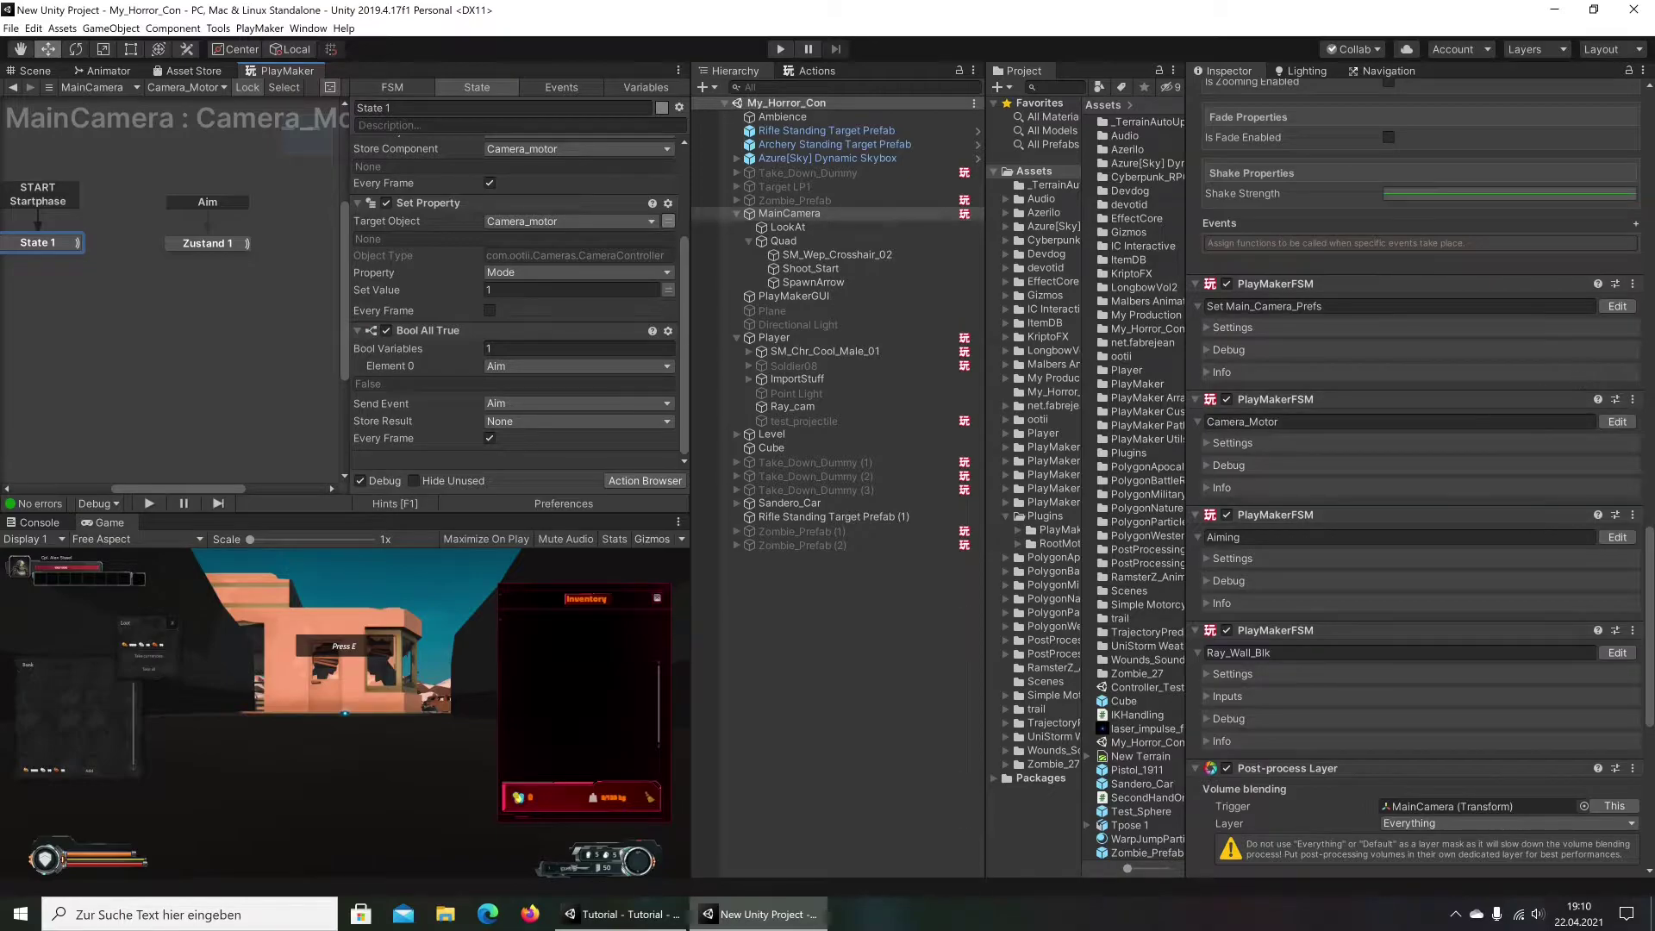
click(1617, 537)
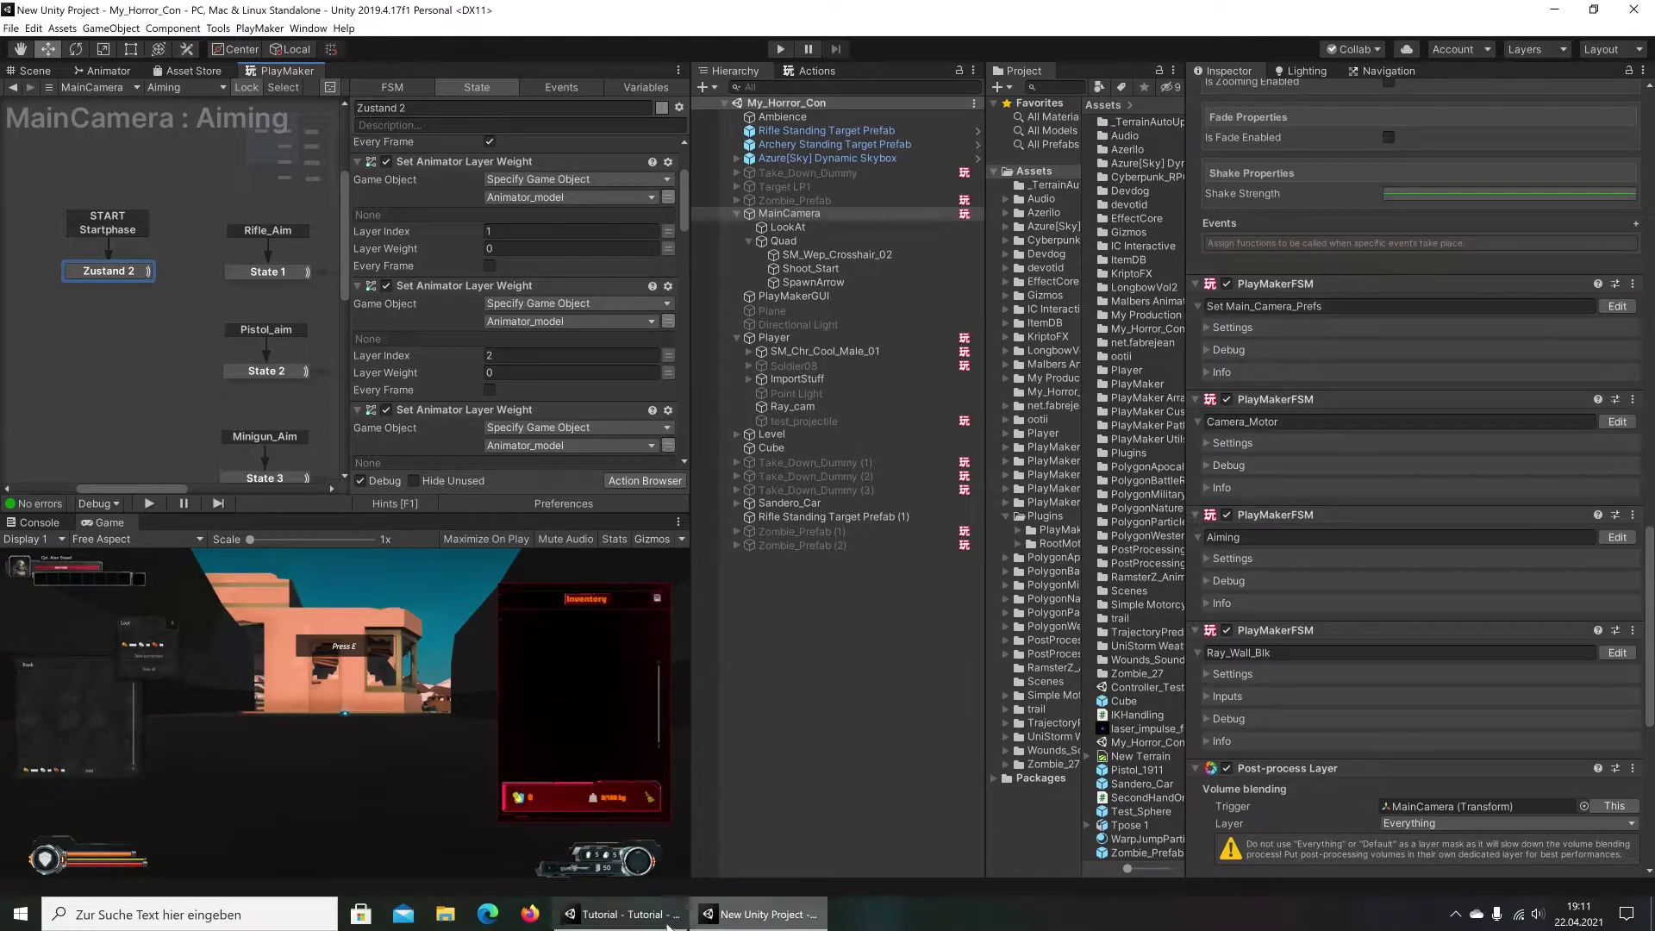
Select MainCamera in the Tutorial project and collapse its Camera Controller component
click(622, 914)
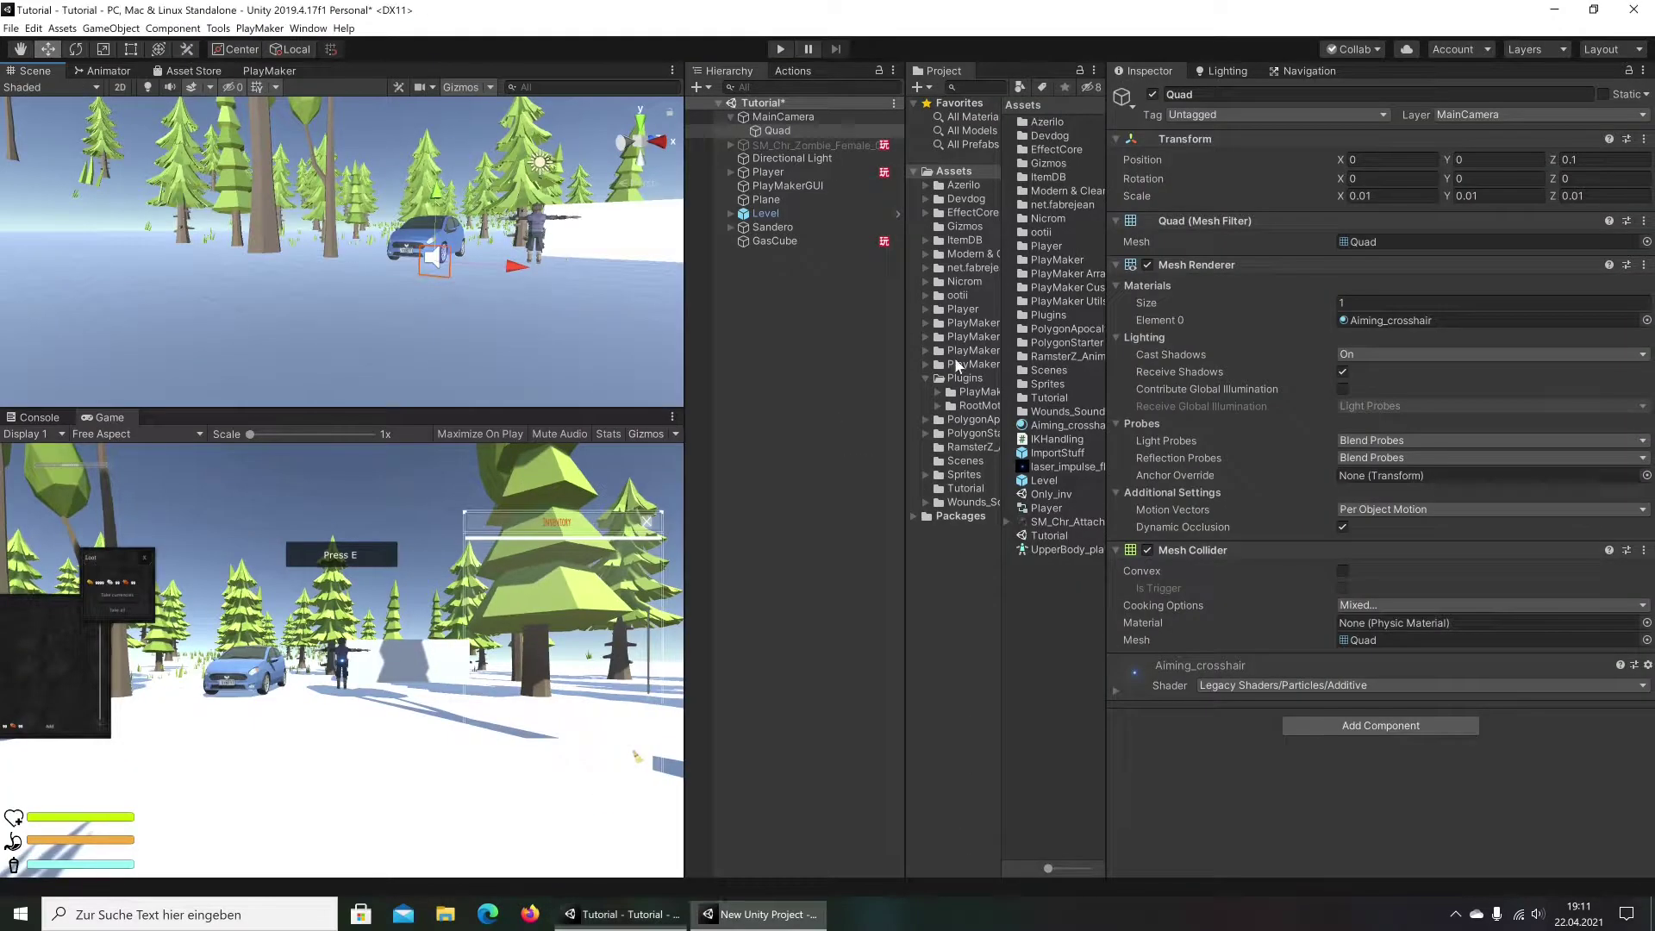
click(786, 113)
scroll(1481, 606, down, 10)
scroll(1465, 606, down, 5)
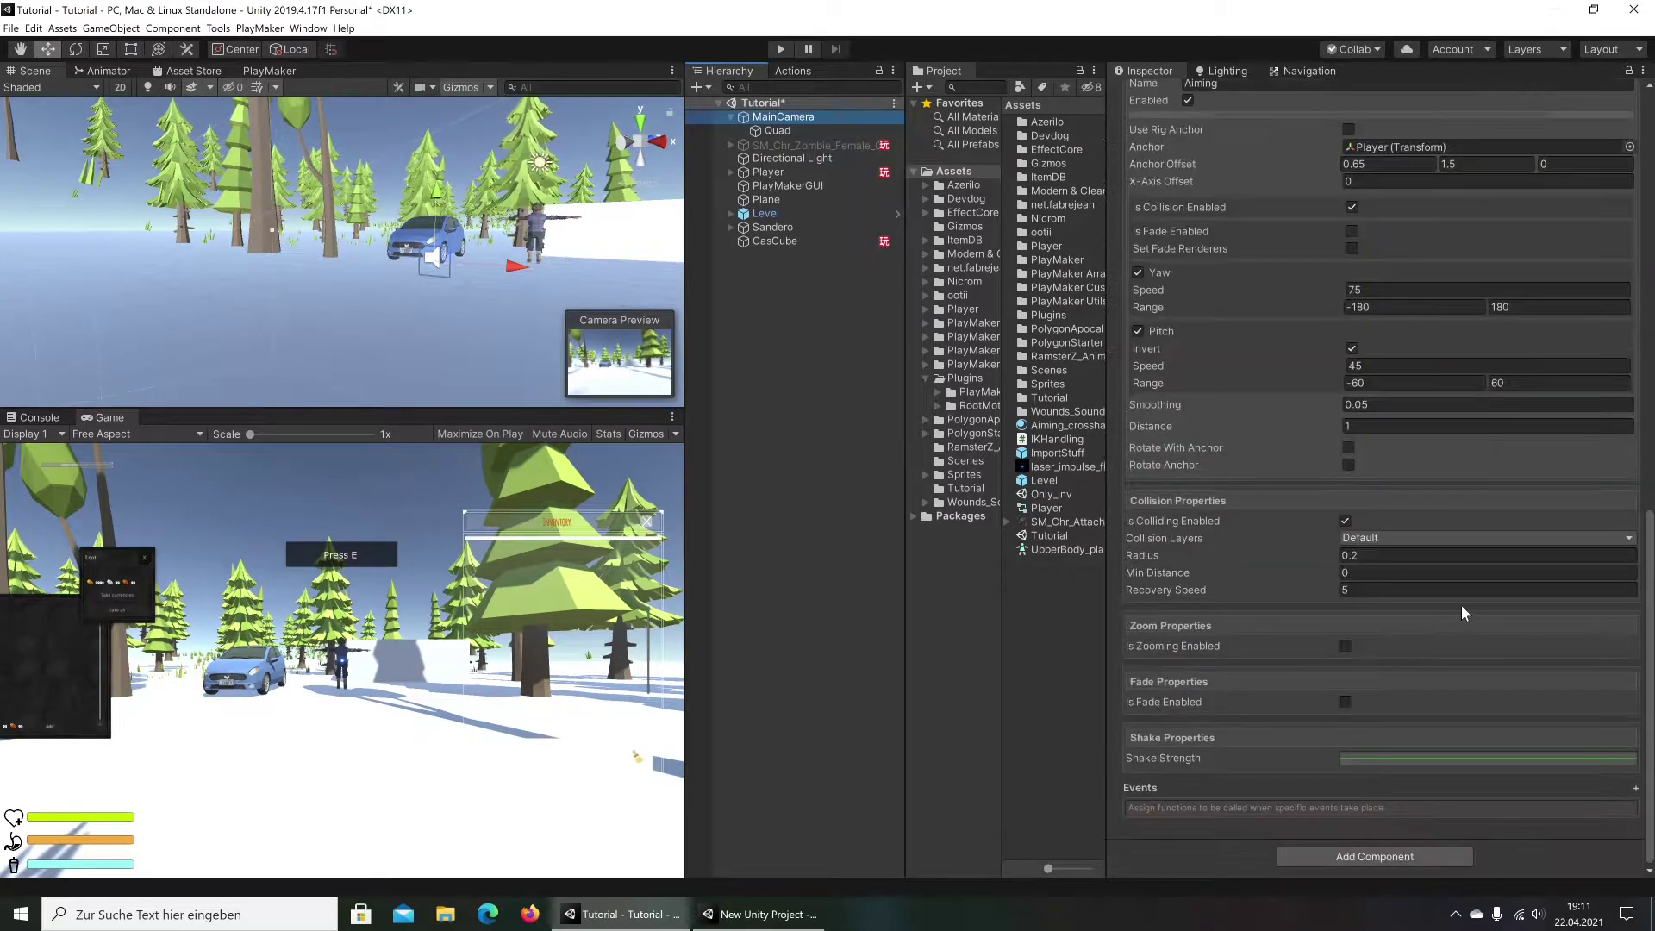
scroll(1172, 482, up, 10)
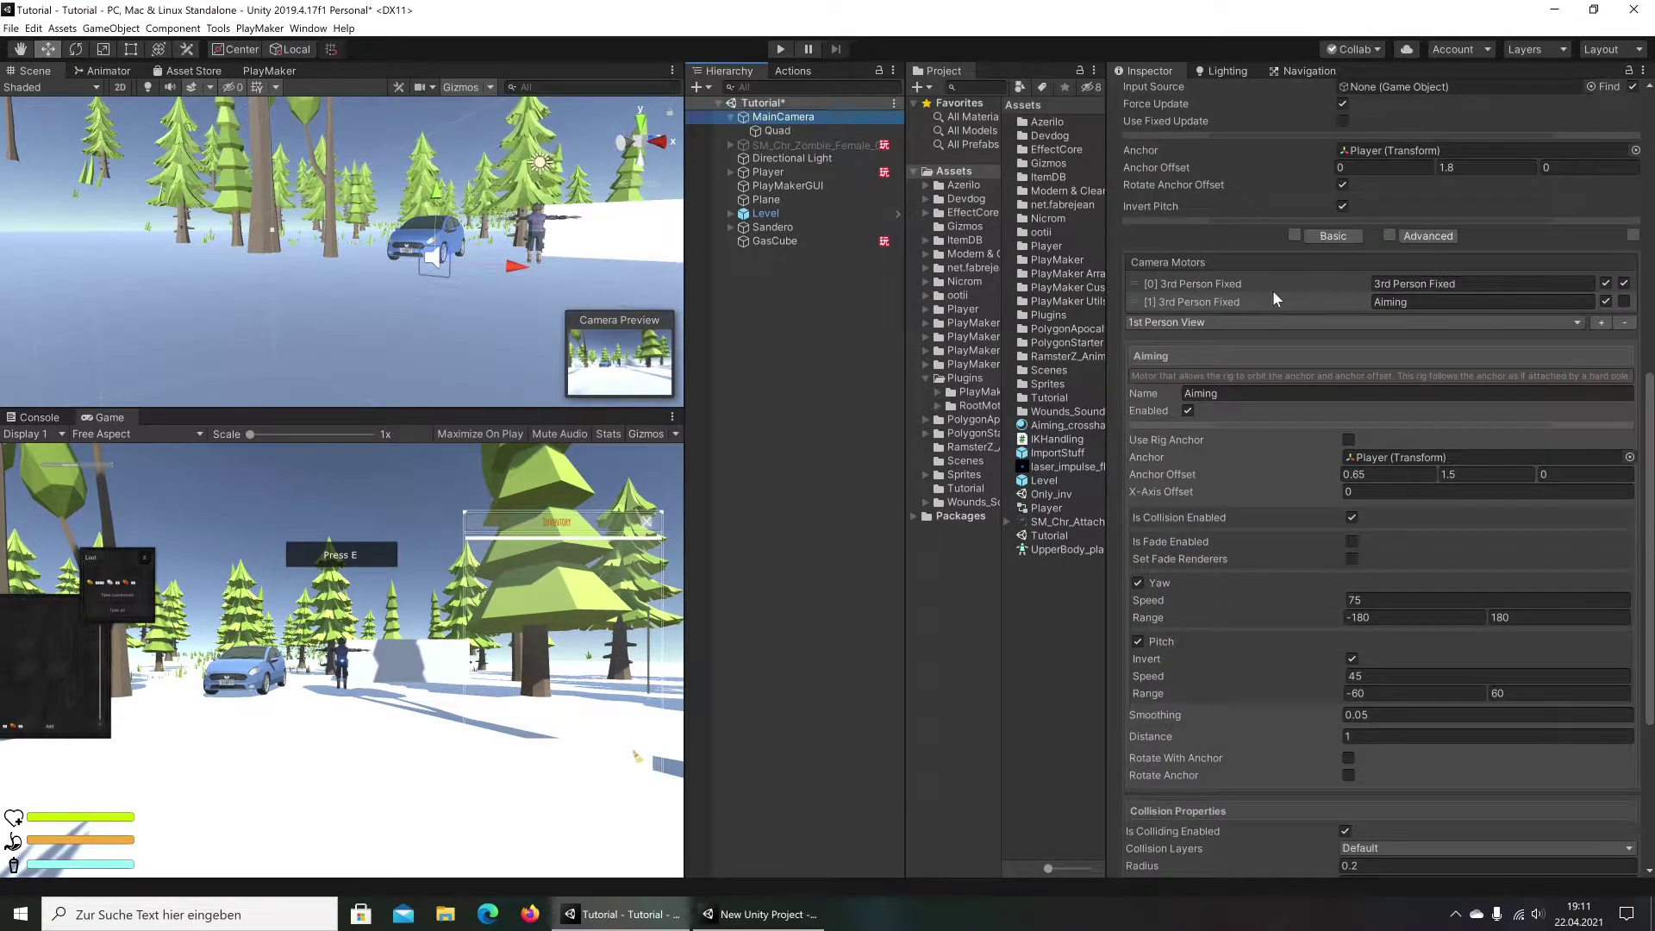
scroll(1272, 290, up, 10)
click(1115, 477)
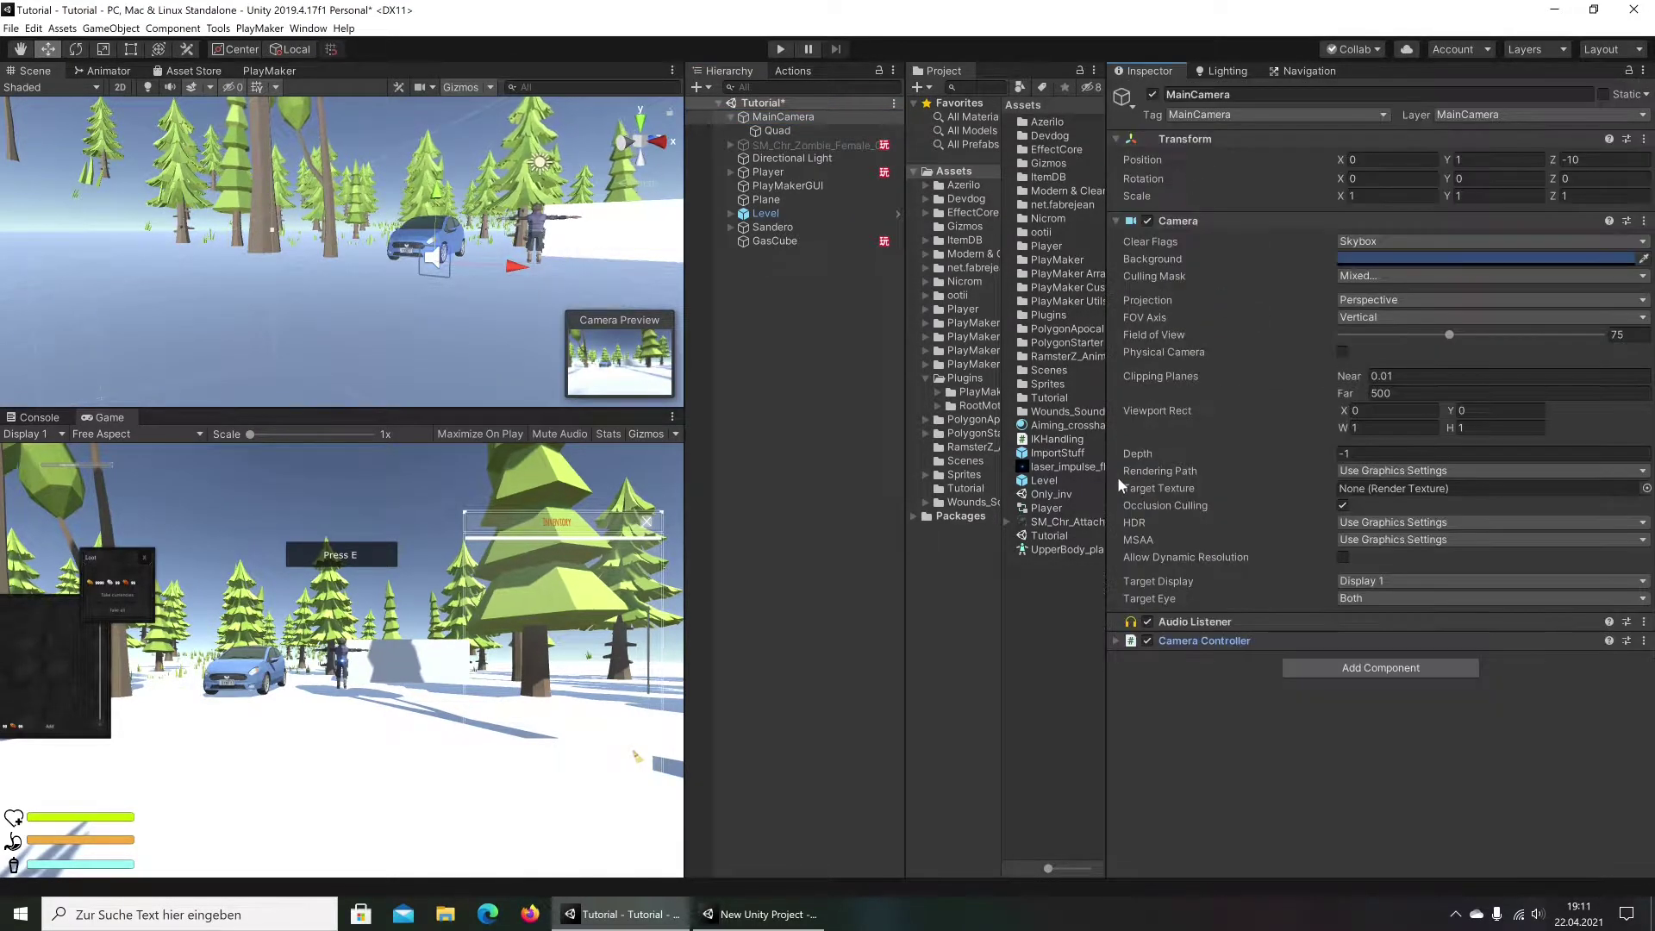
Name MainCamera's PlayMaker FSM Aiming, open it for editing, and widen the graph area
click(1336, 669)
key(Escape)
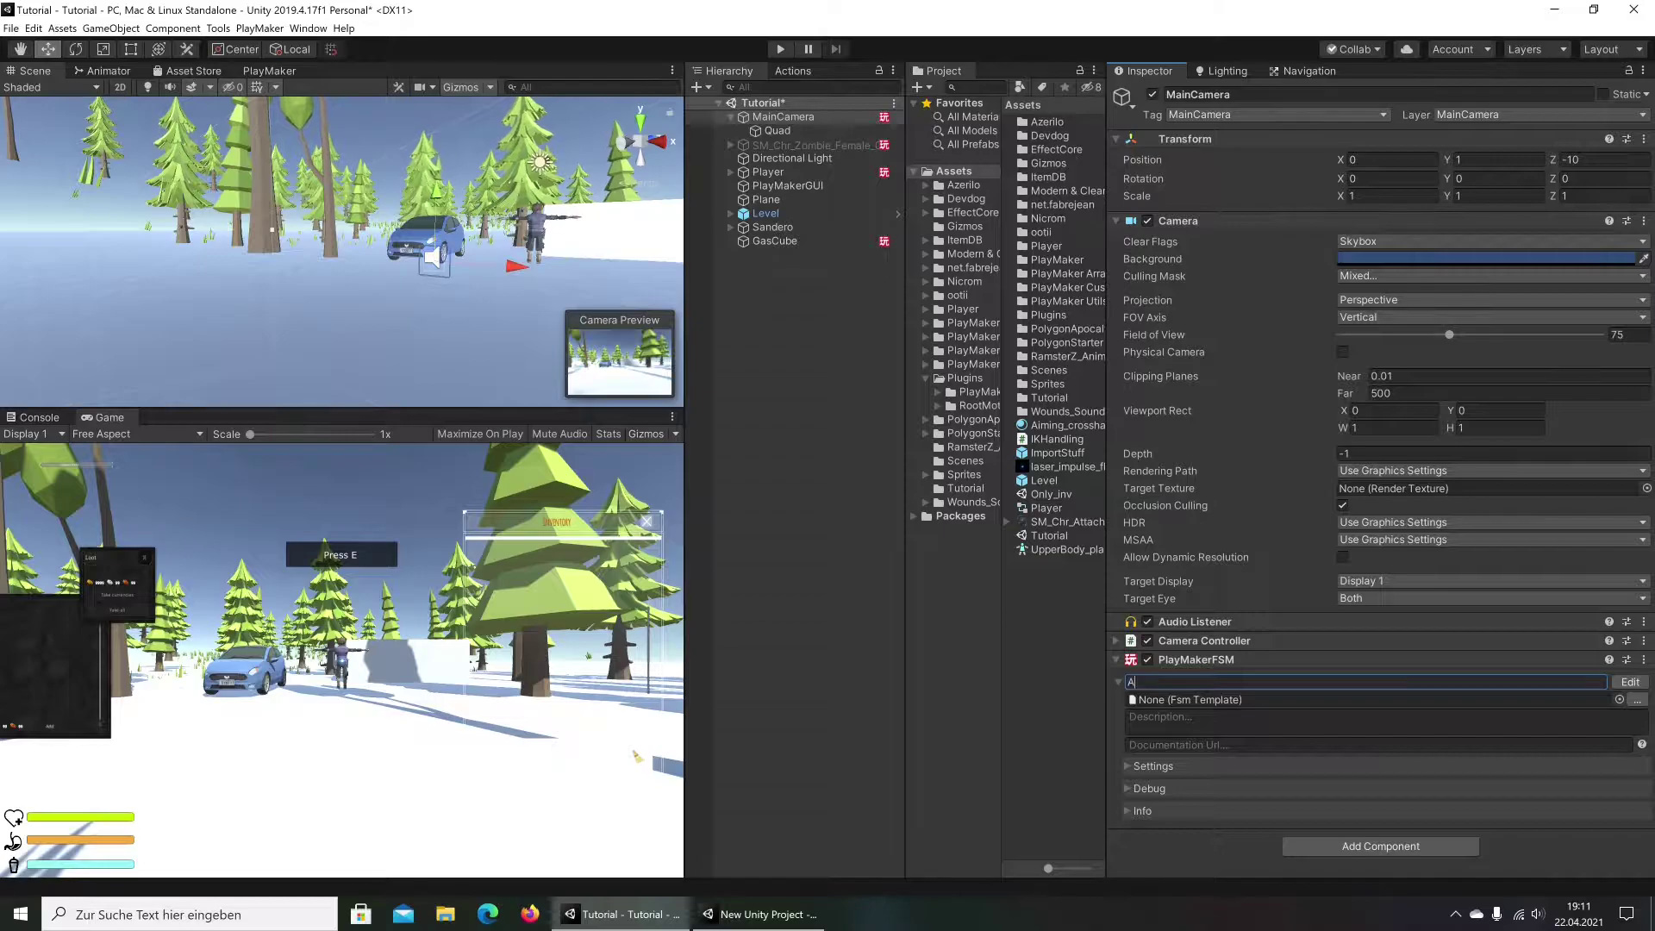
text(Aiming)
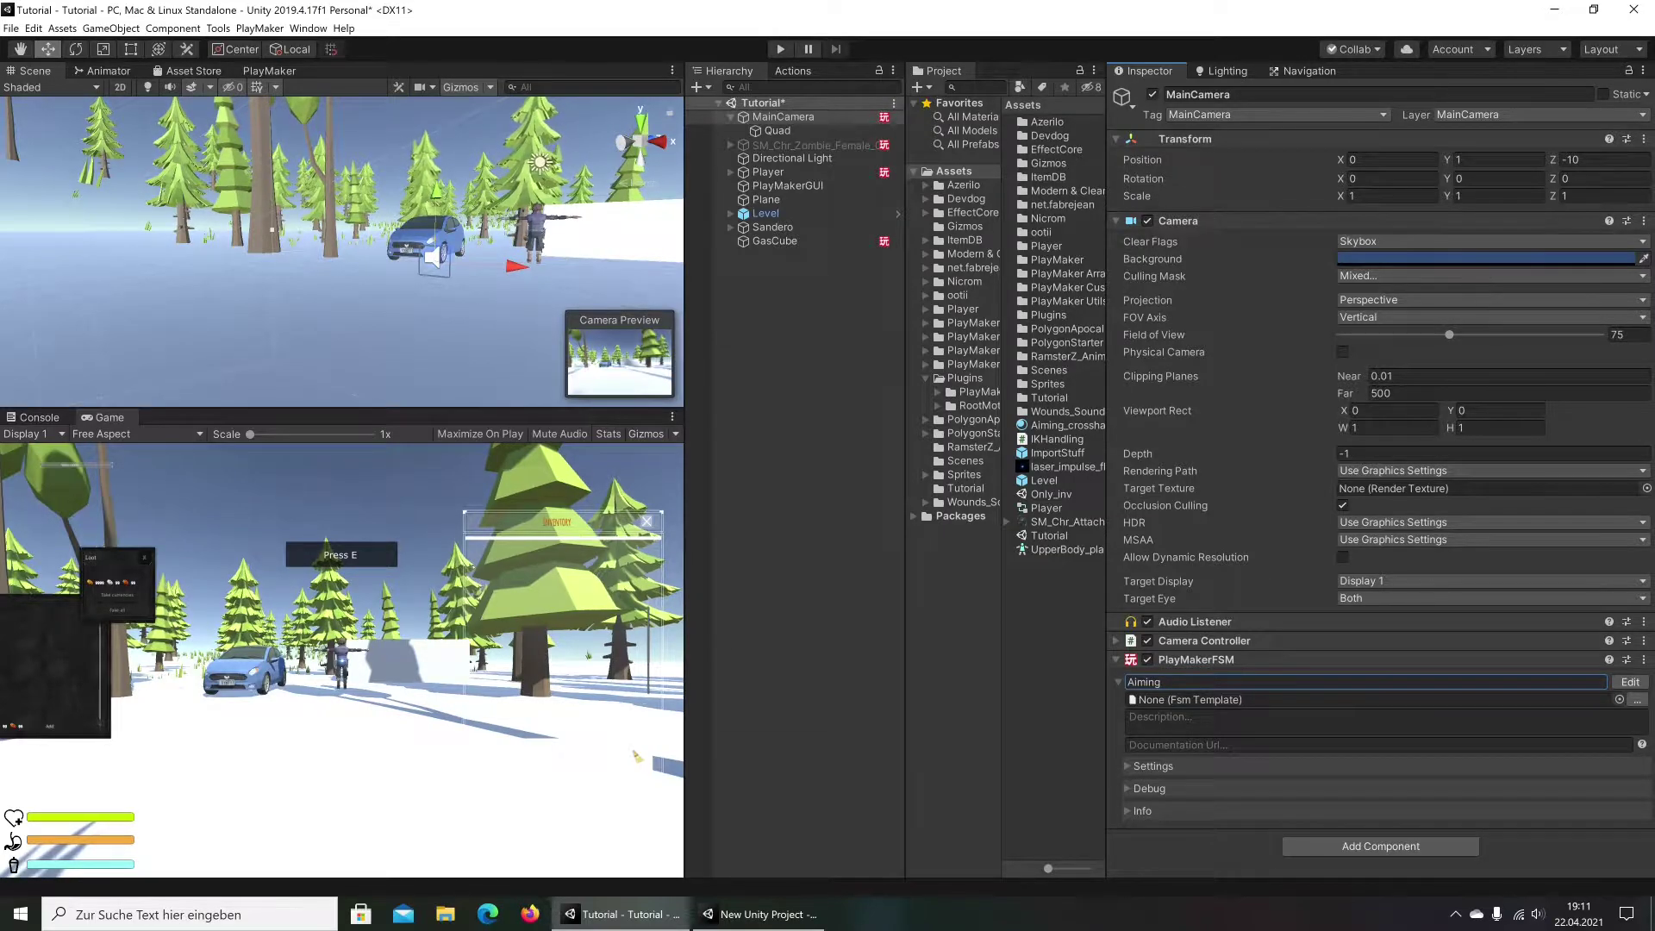
click(1630, 682)
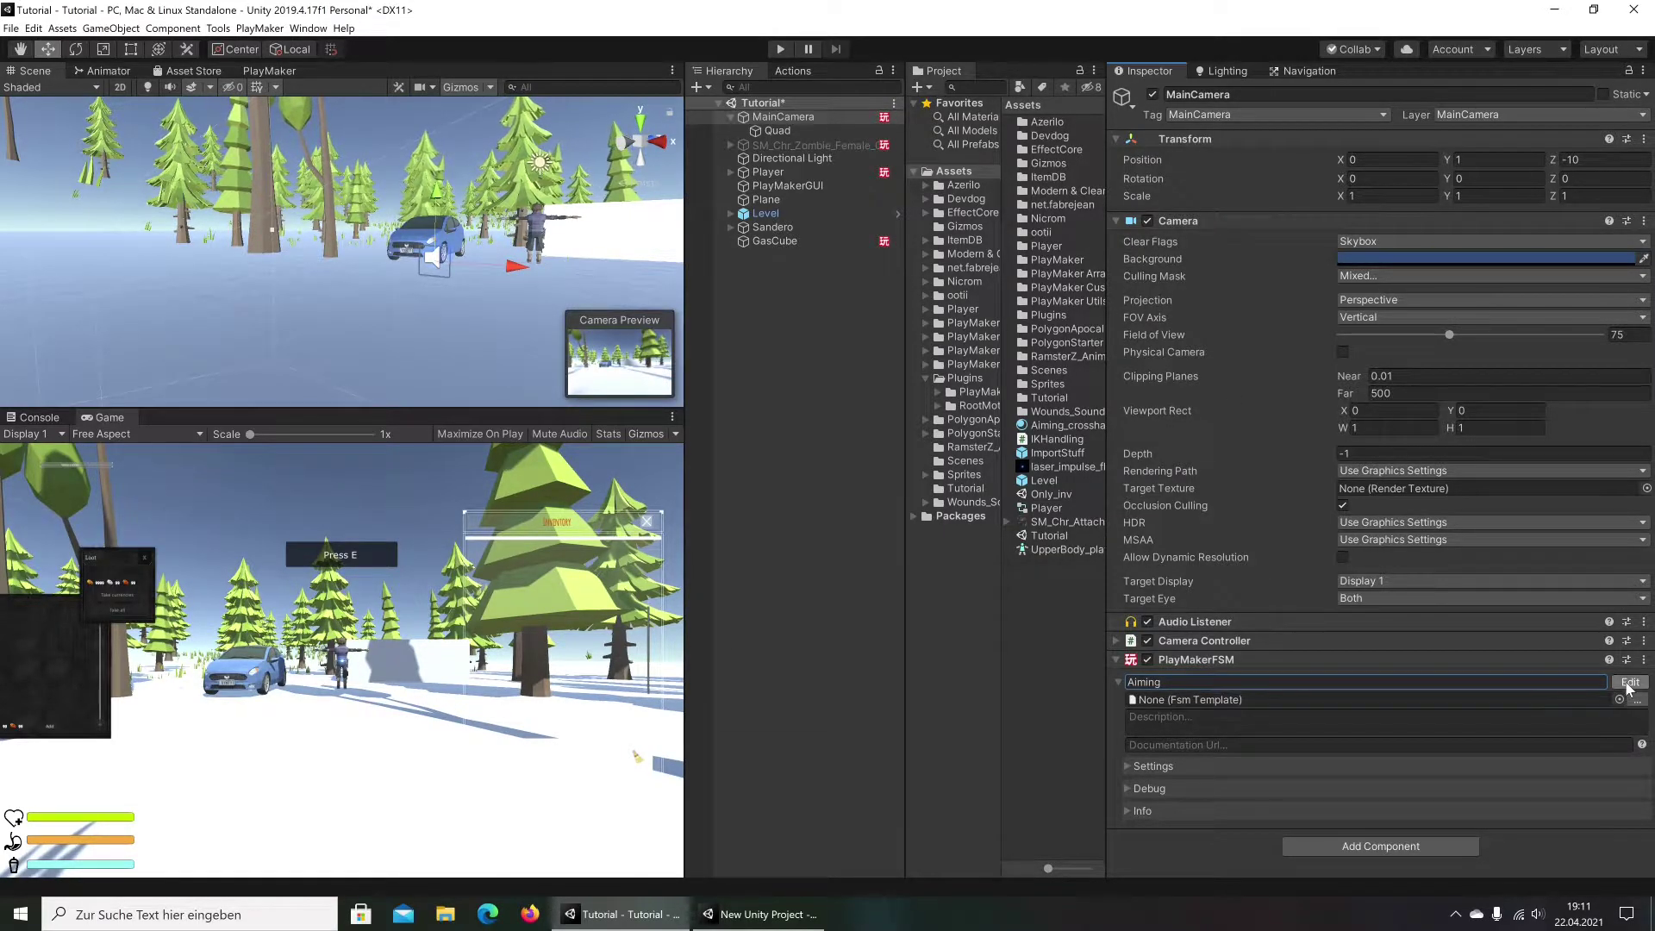
drag(683, 288, 830, 293)
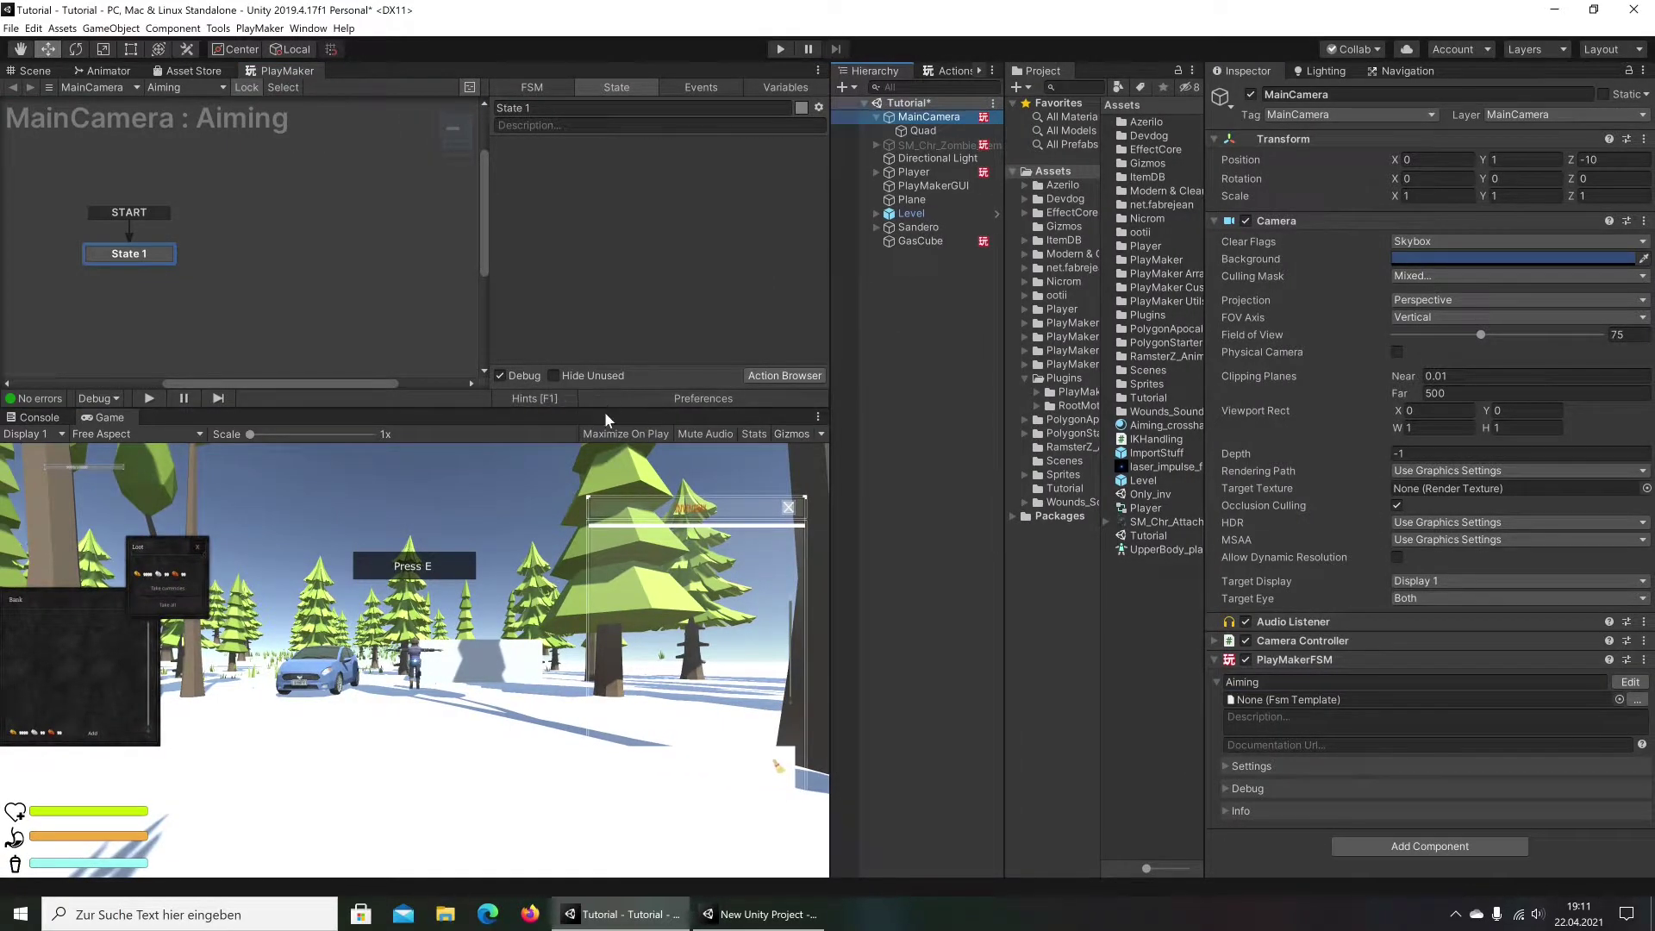
Add a Startphase event and give State 1 a Startphase global transition
click(759, 914)
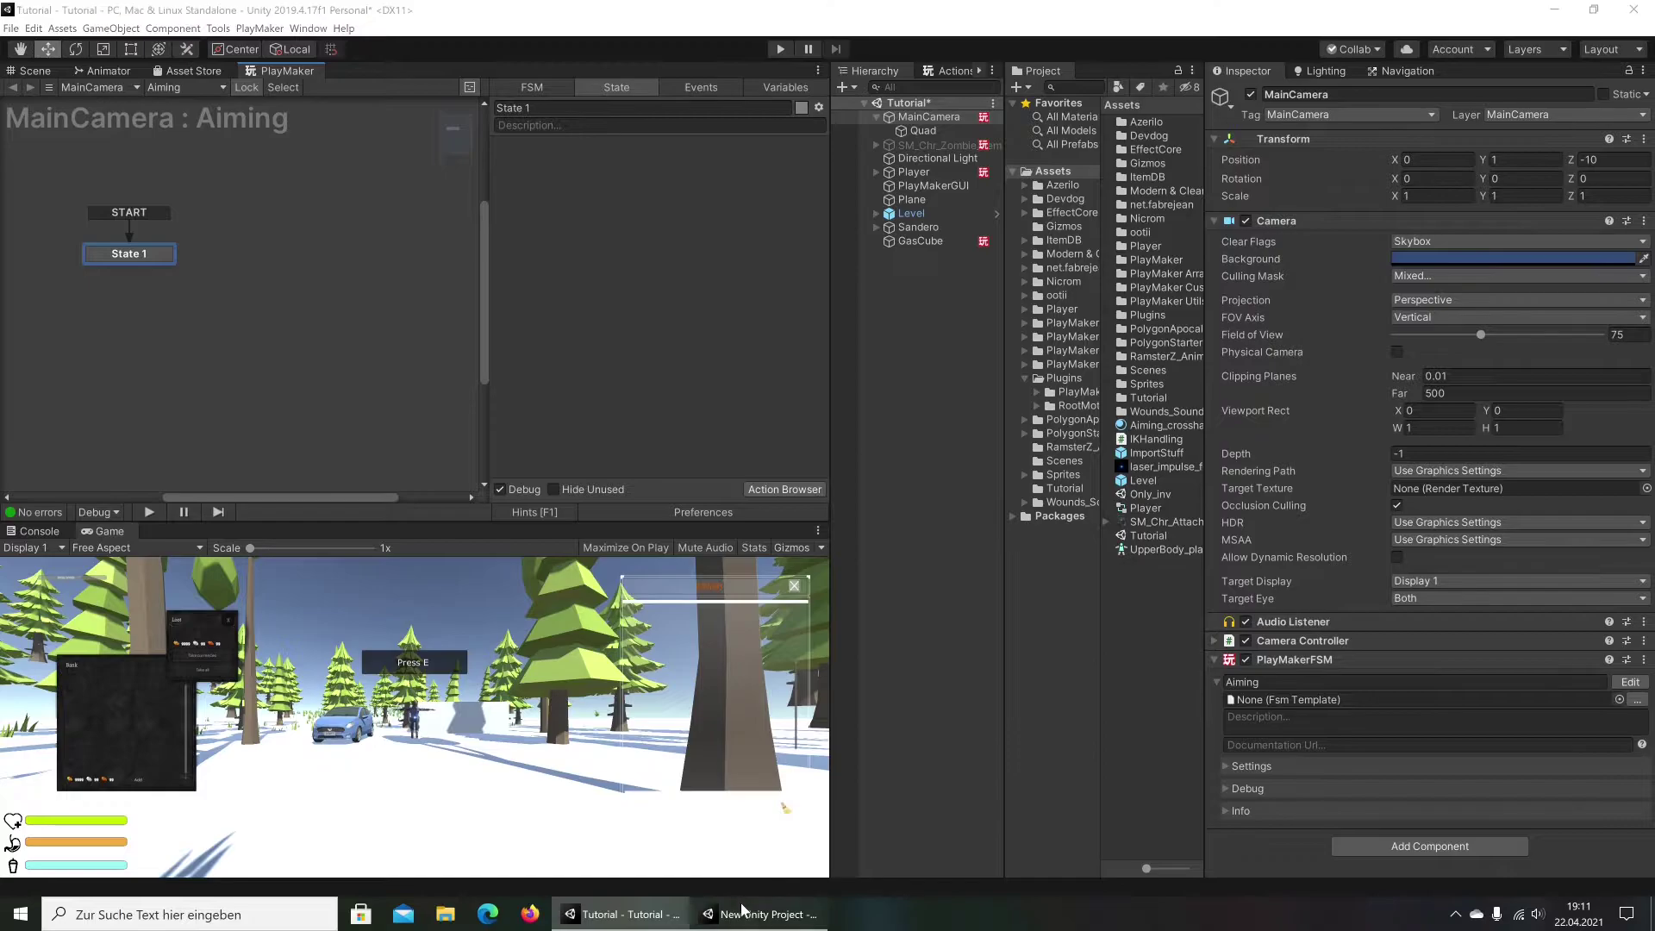
click(623, 914)
click(698, 85)
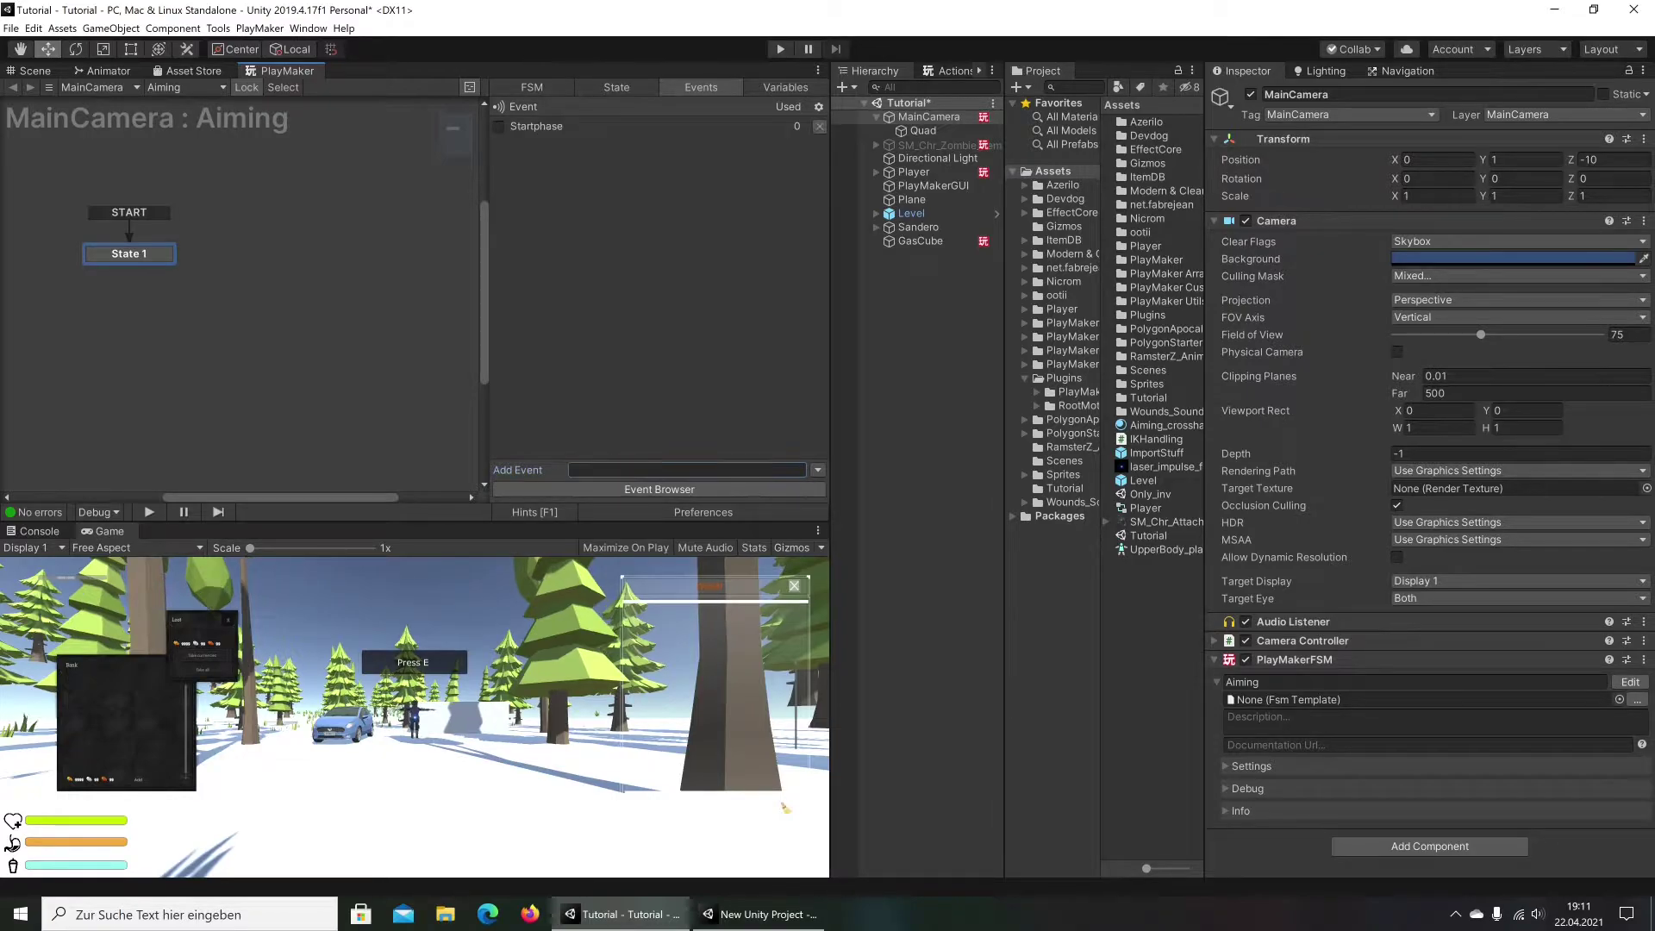
key(Return)
right_click(121, 256)
mouse_move(198, 281)
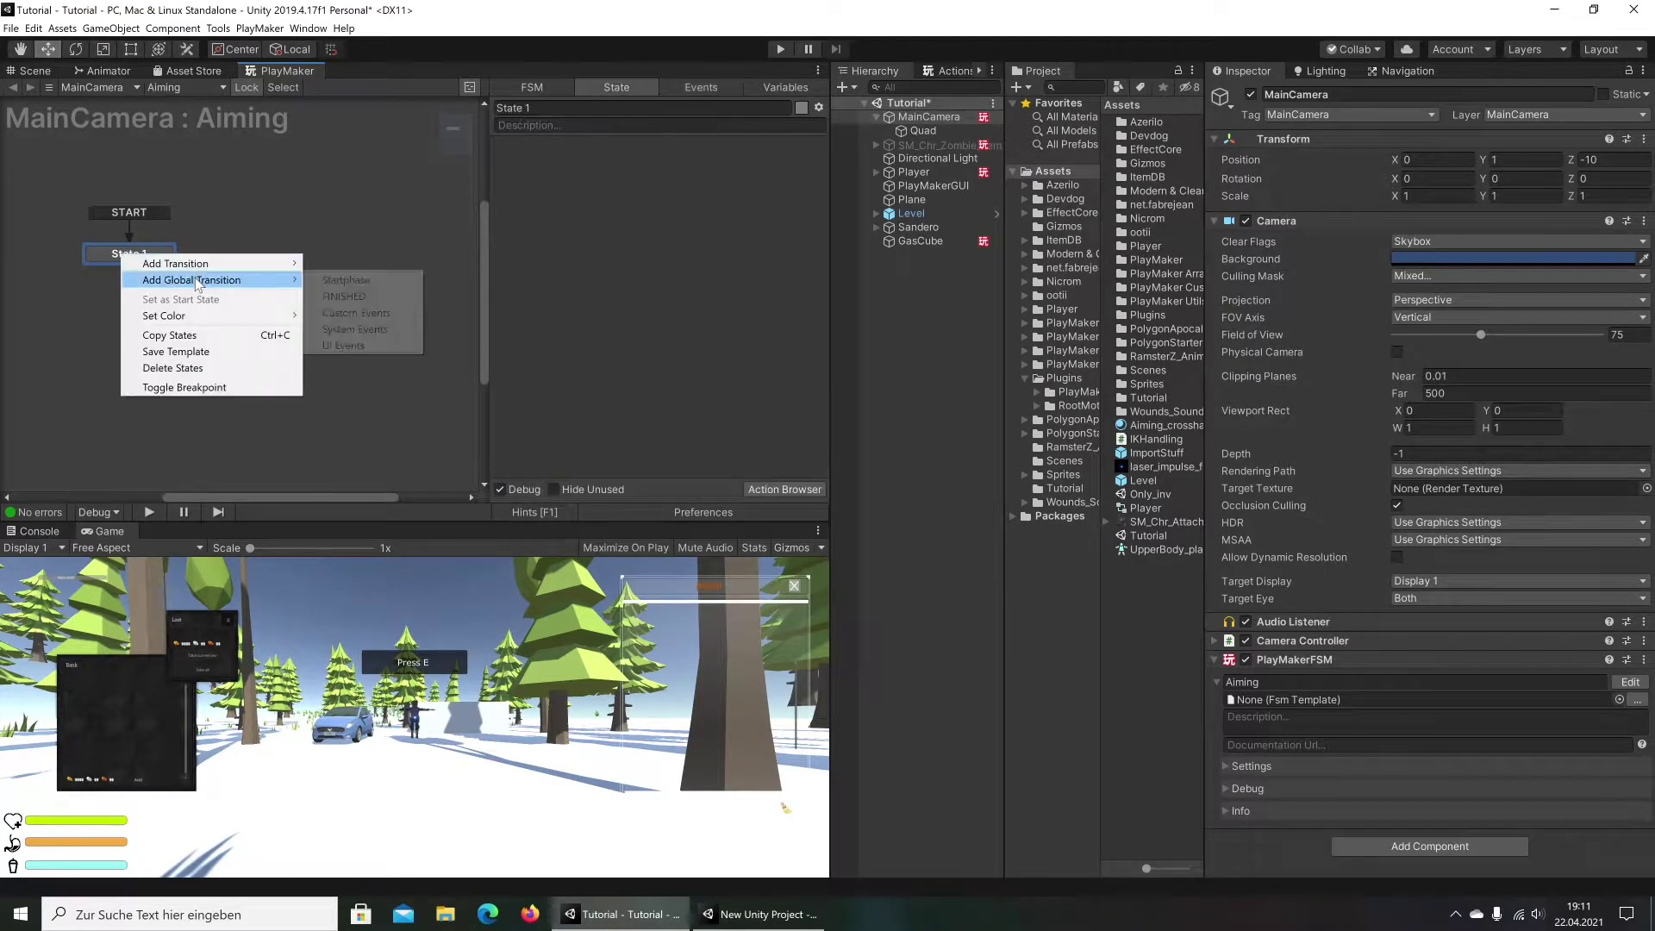
click(345, 280)
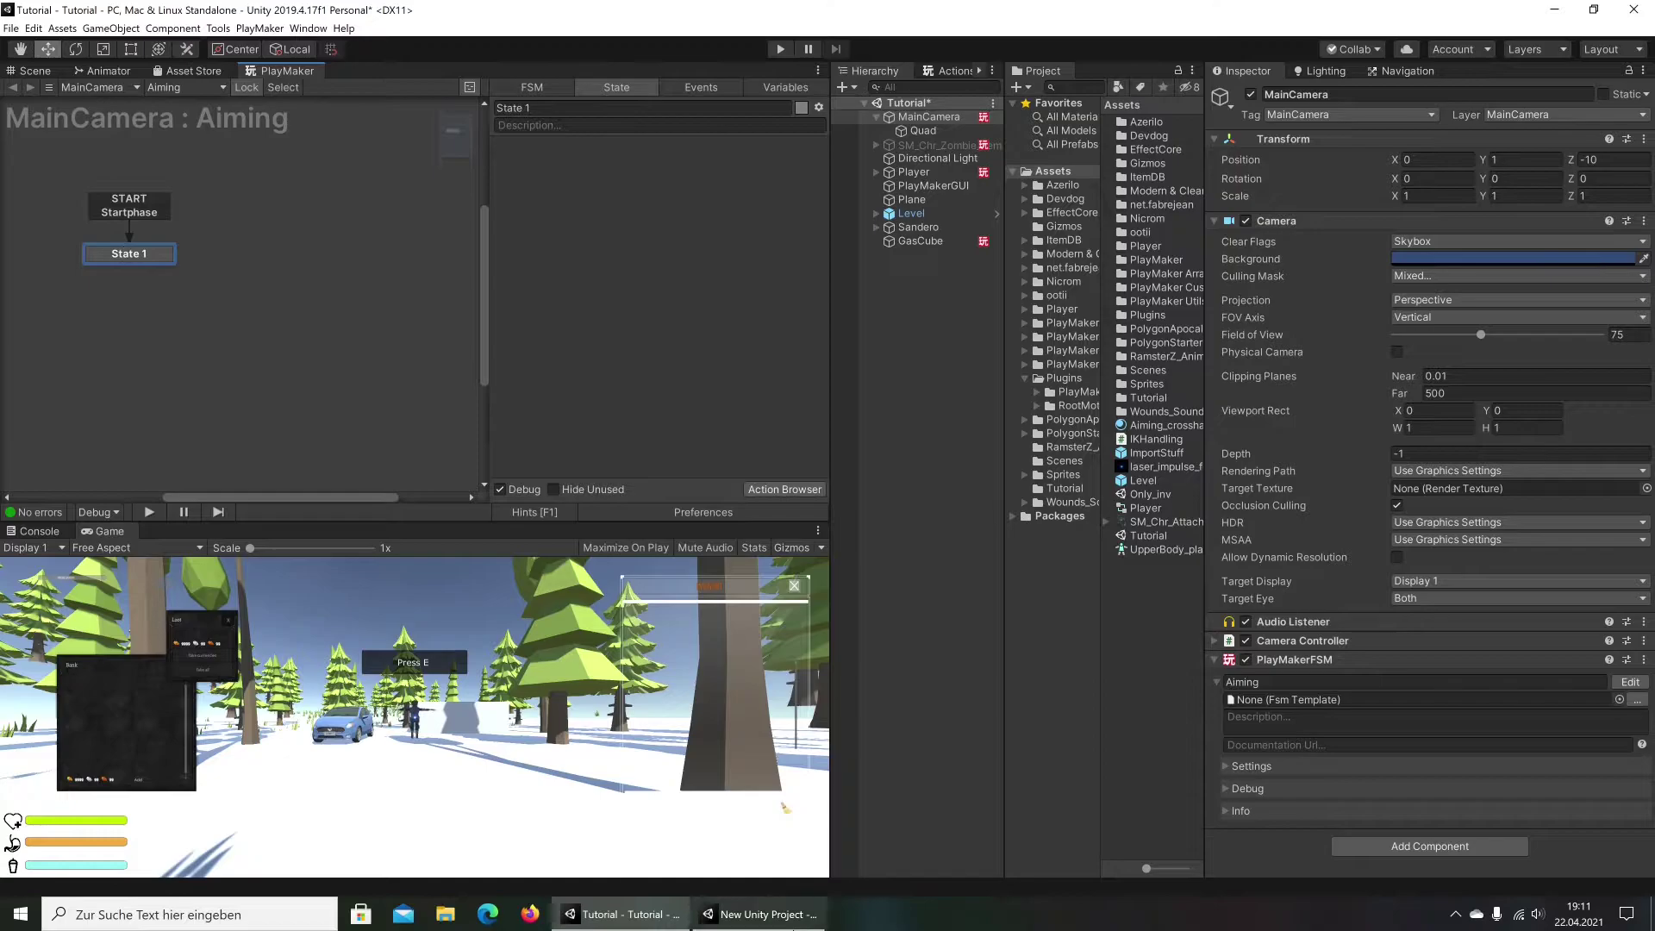
After comparing with the reference FSM, add the Rifle_aim and Rilfe_inAiming events
click(758, 915)
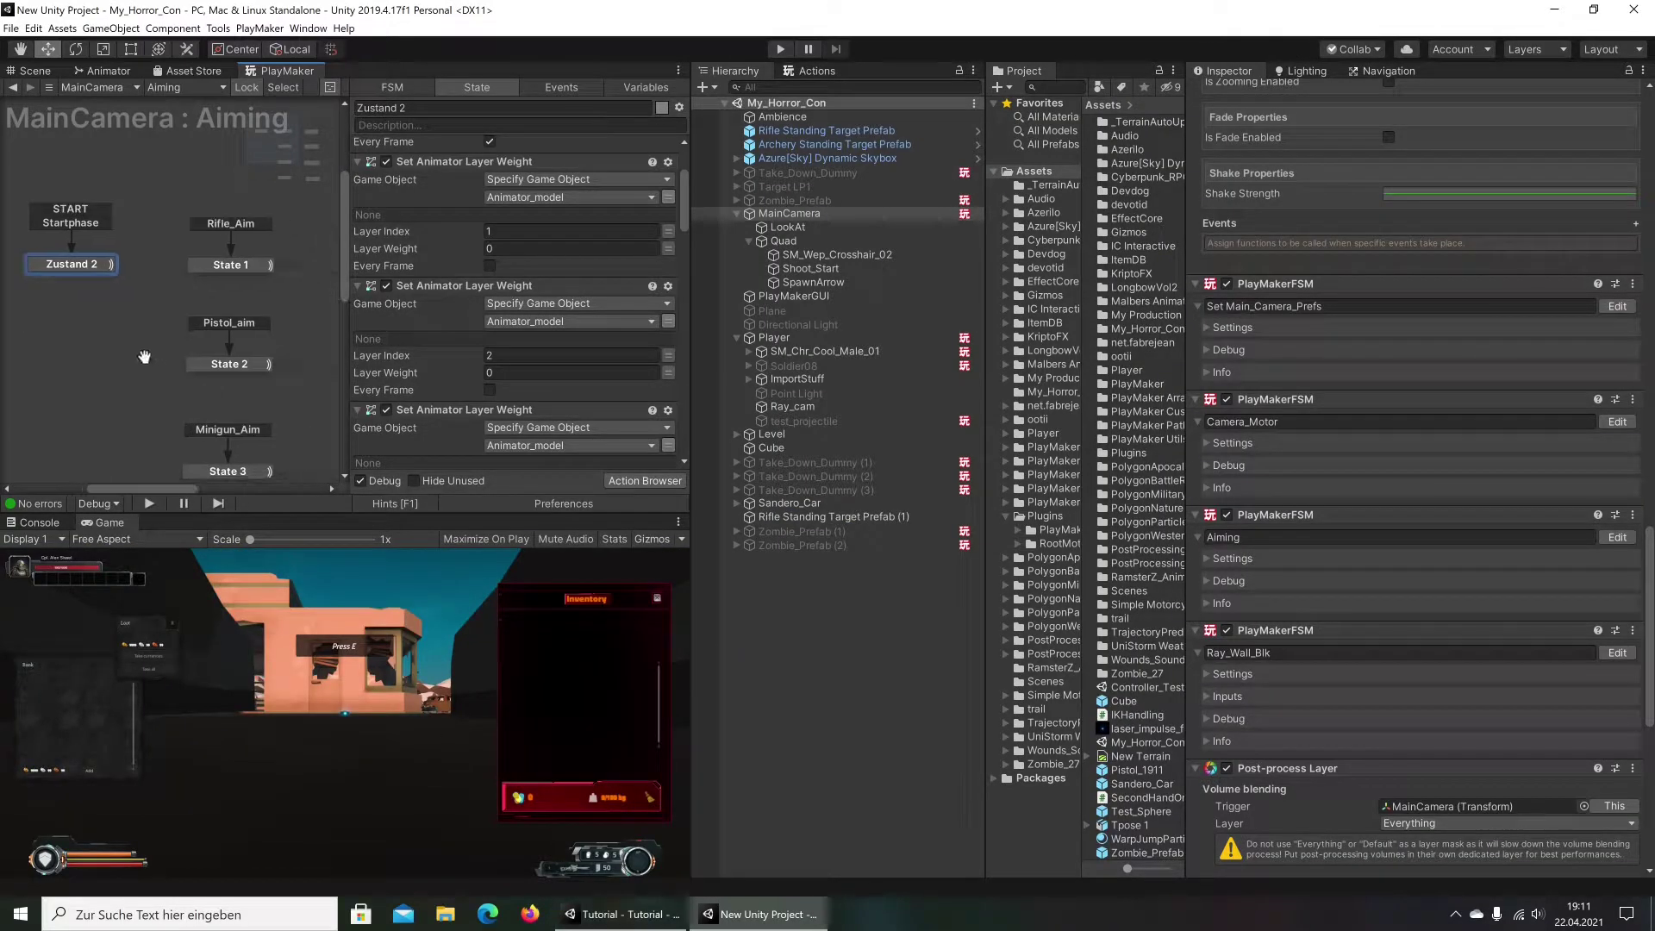
click(611, 916)
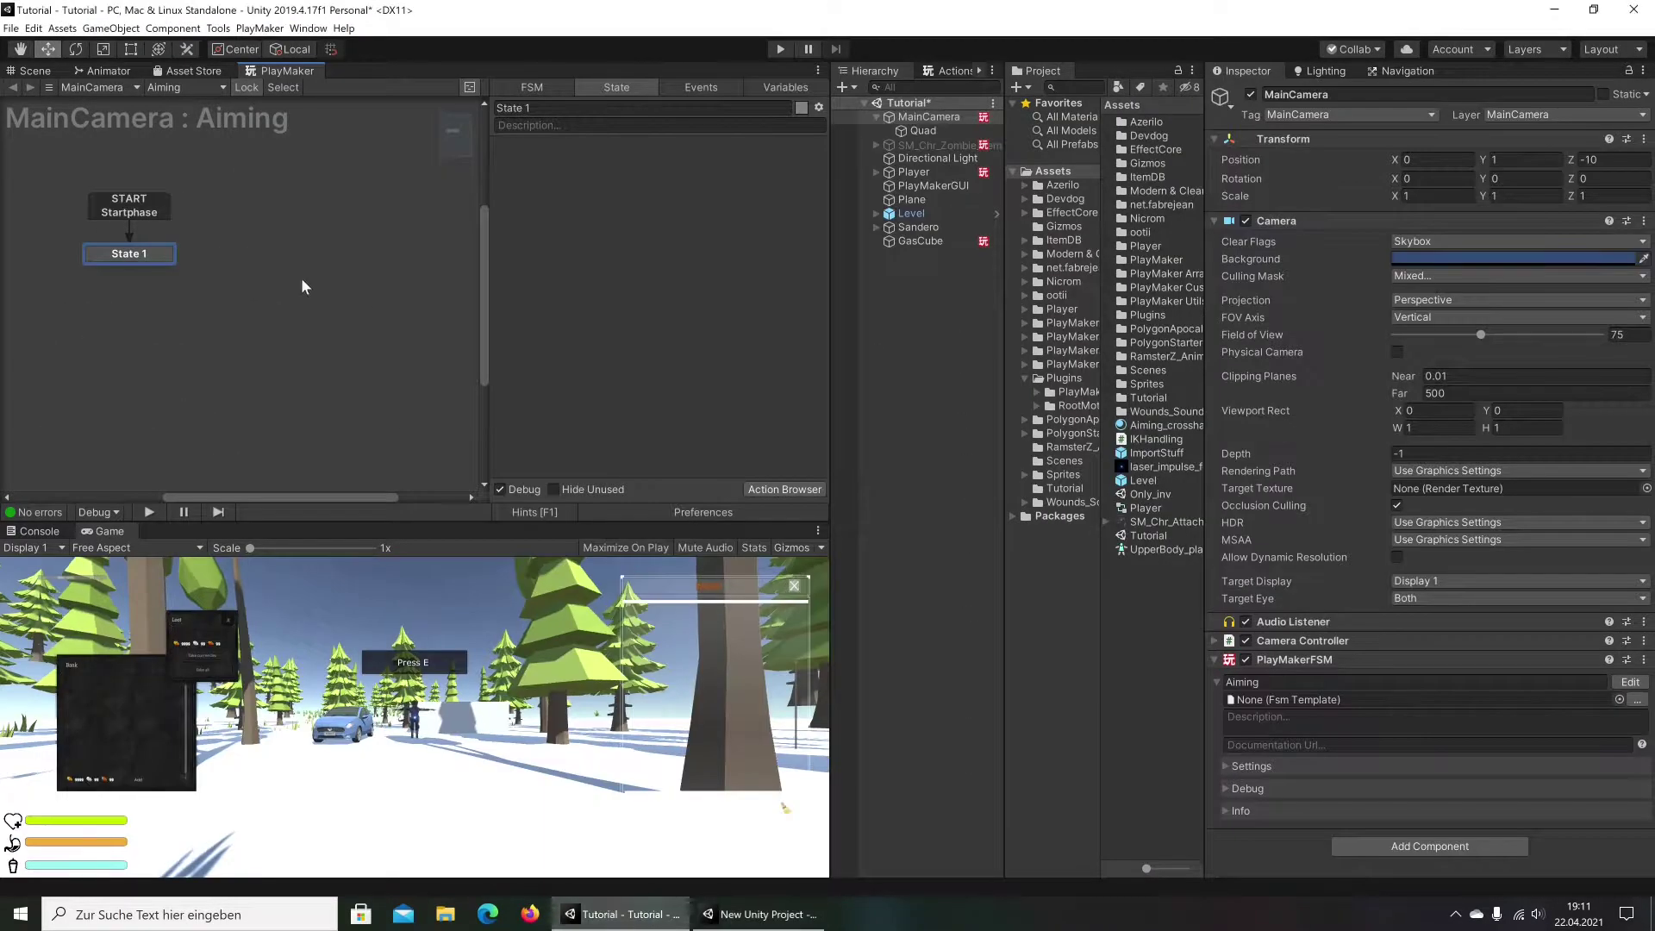
right_click(270, 230)
click(710, 82)
text(Rifle_aim)
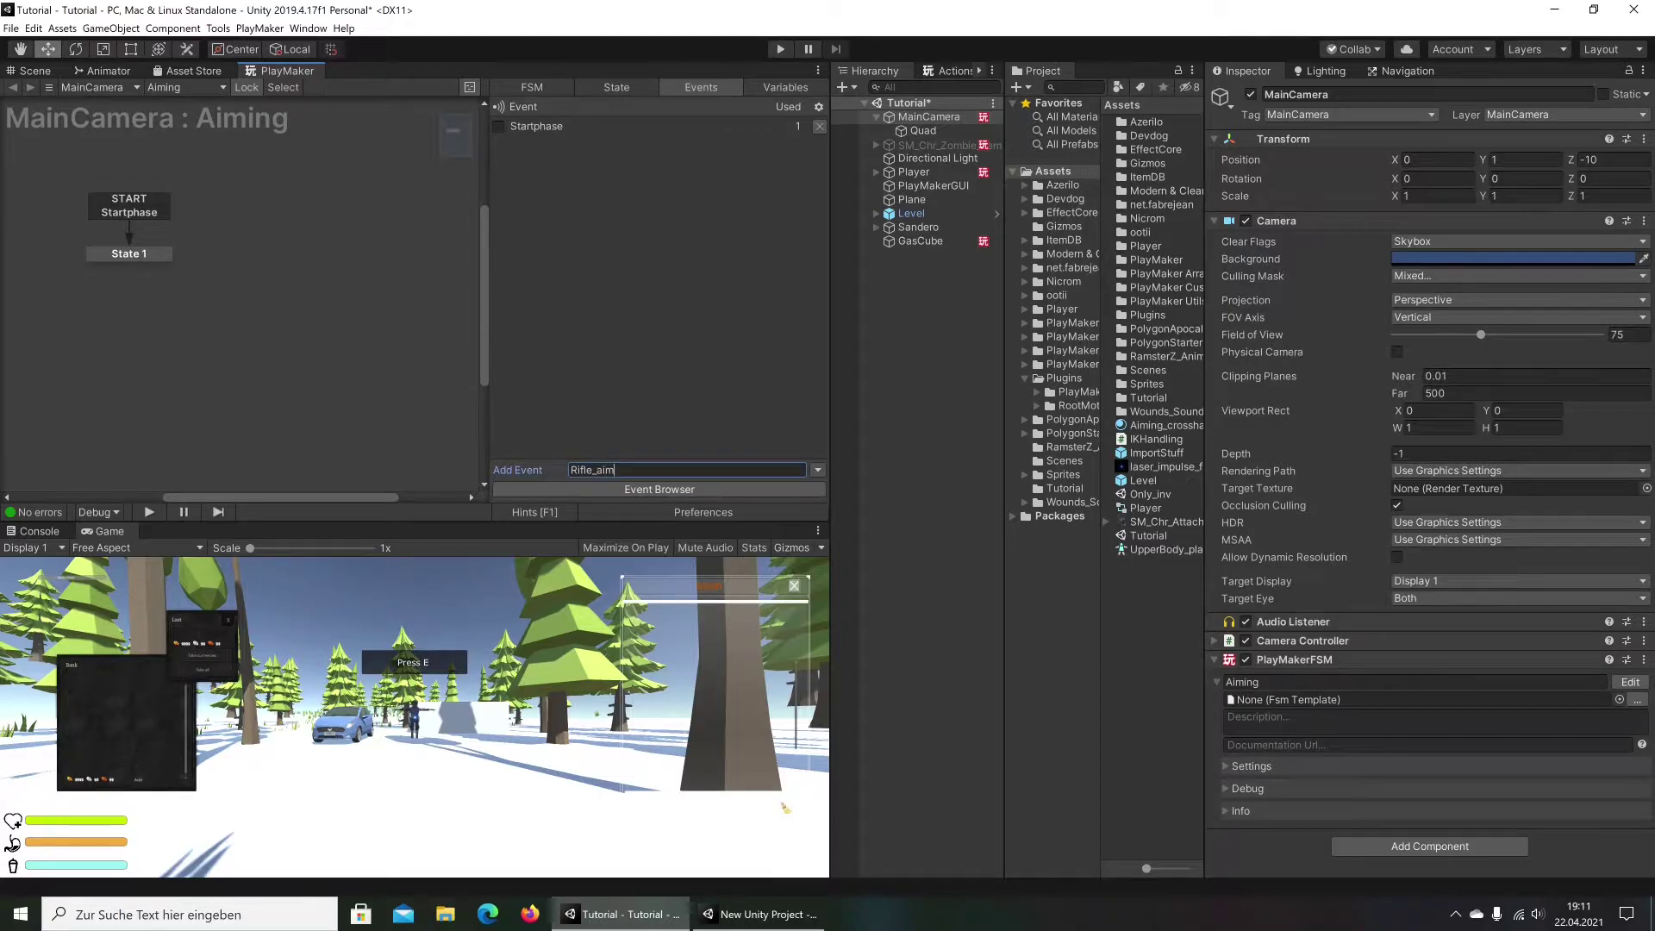
key(Return)
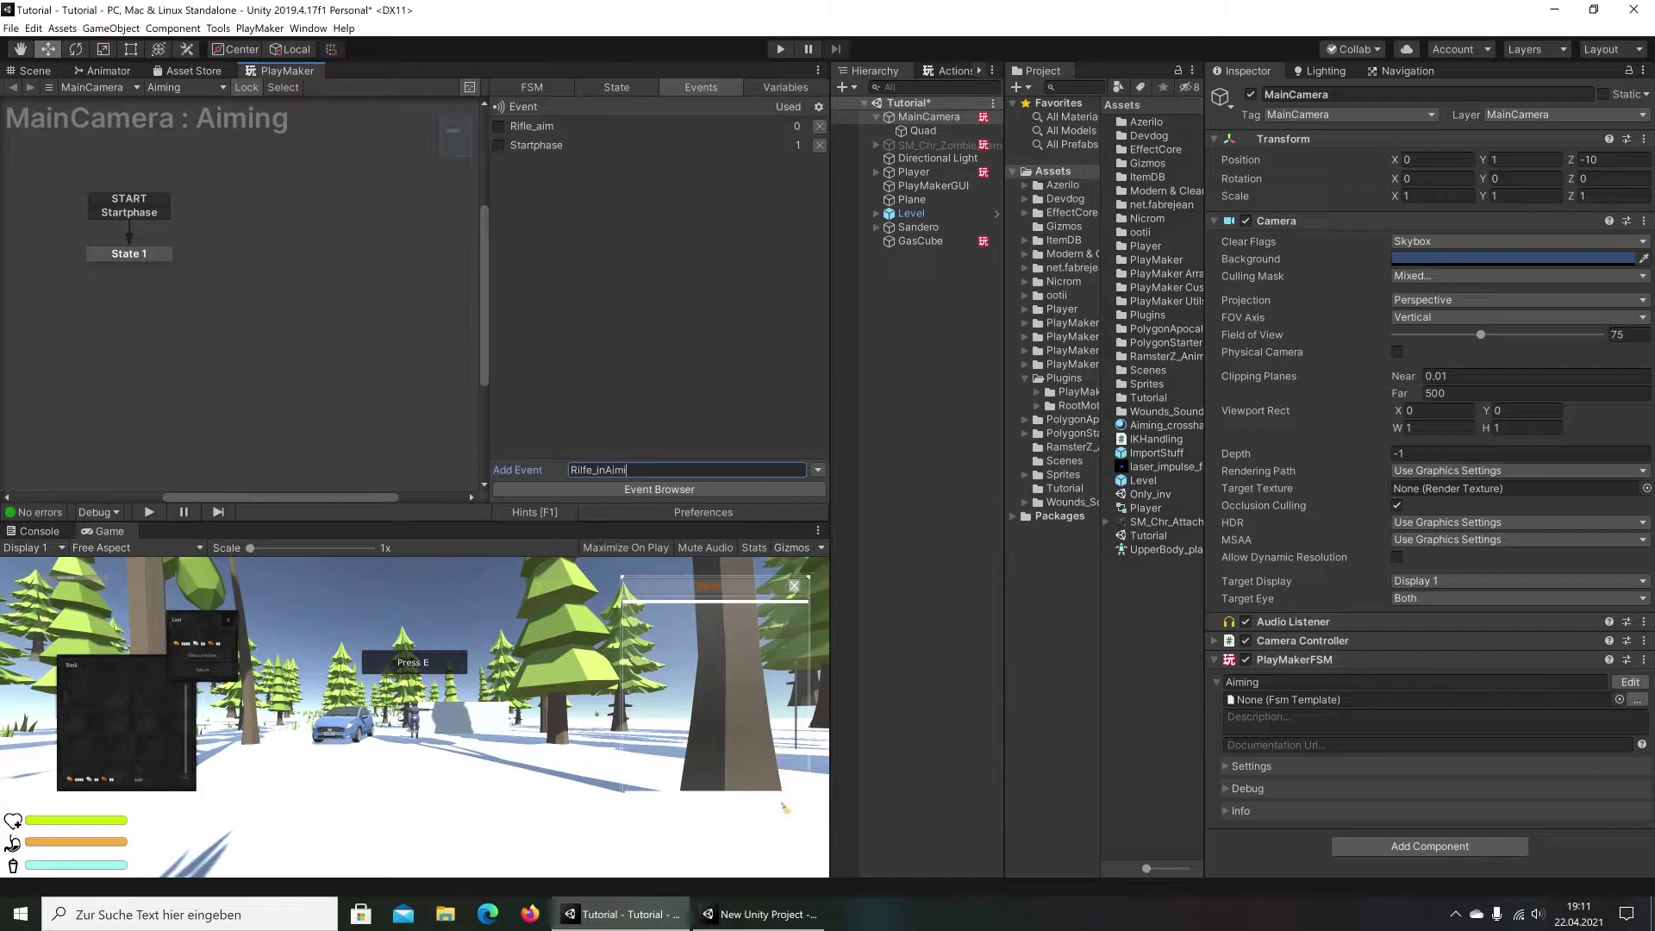
key(Return)
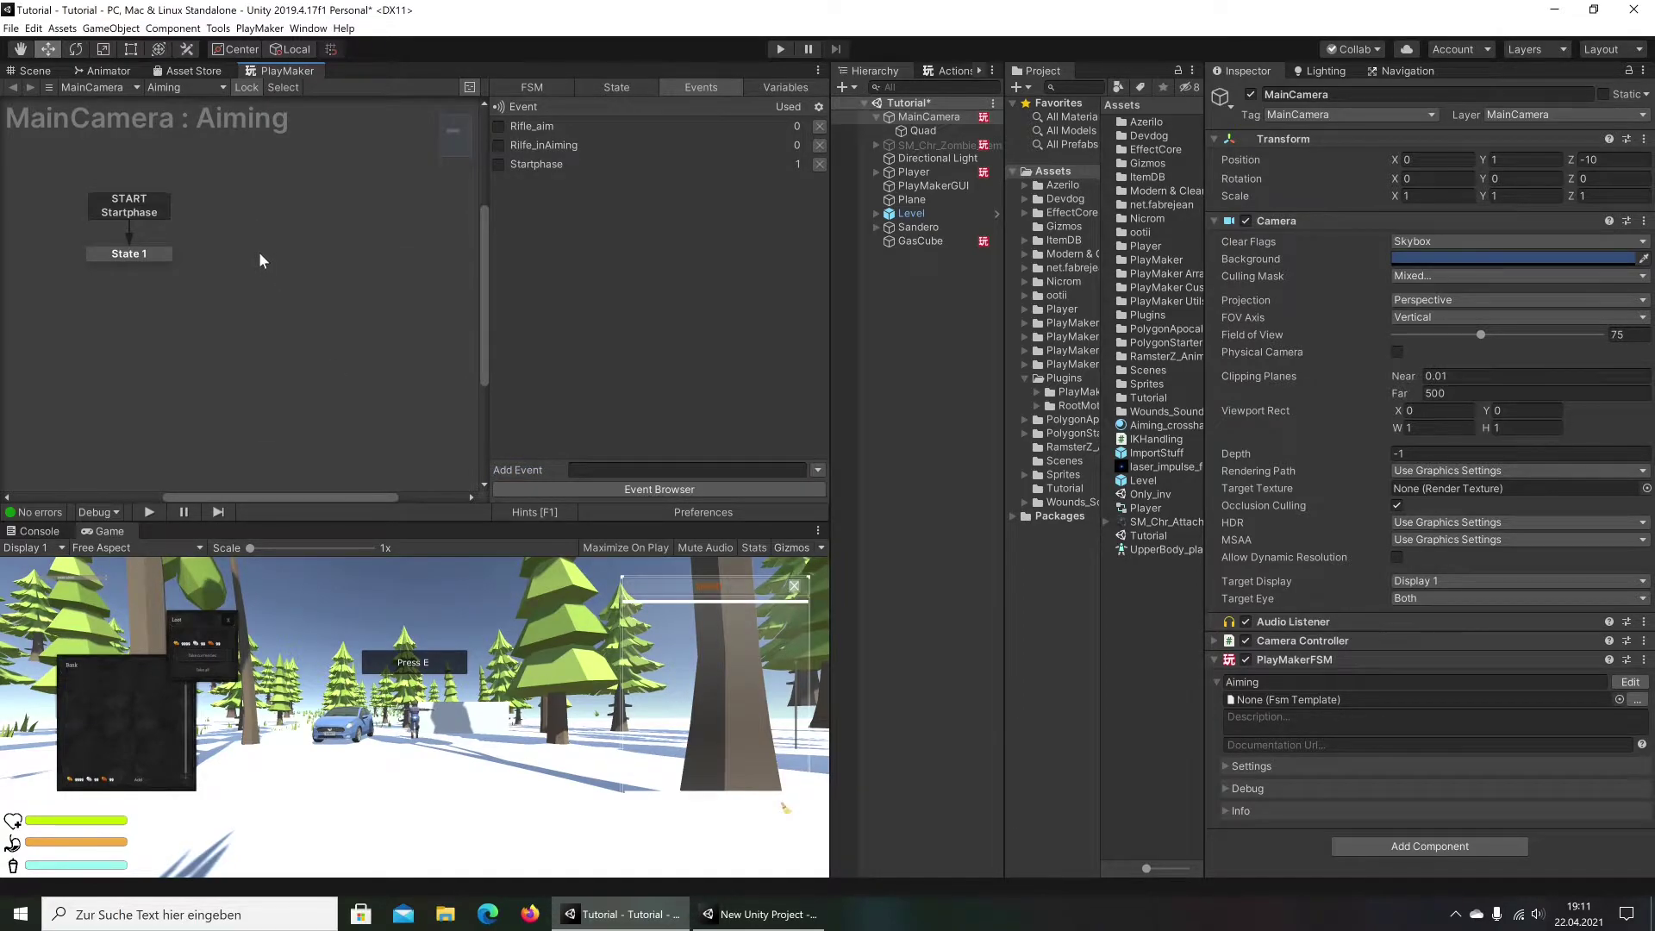
Add states Zustand 1 and Zustand 2 with Rifle_aim and Rilfe_inAiming global transitions beside State 1
right_click(259, 254)
mouse_move(336, 295)
click(527, 312)
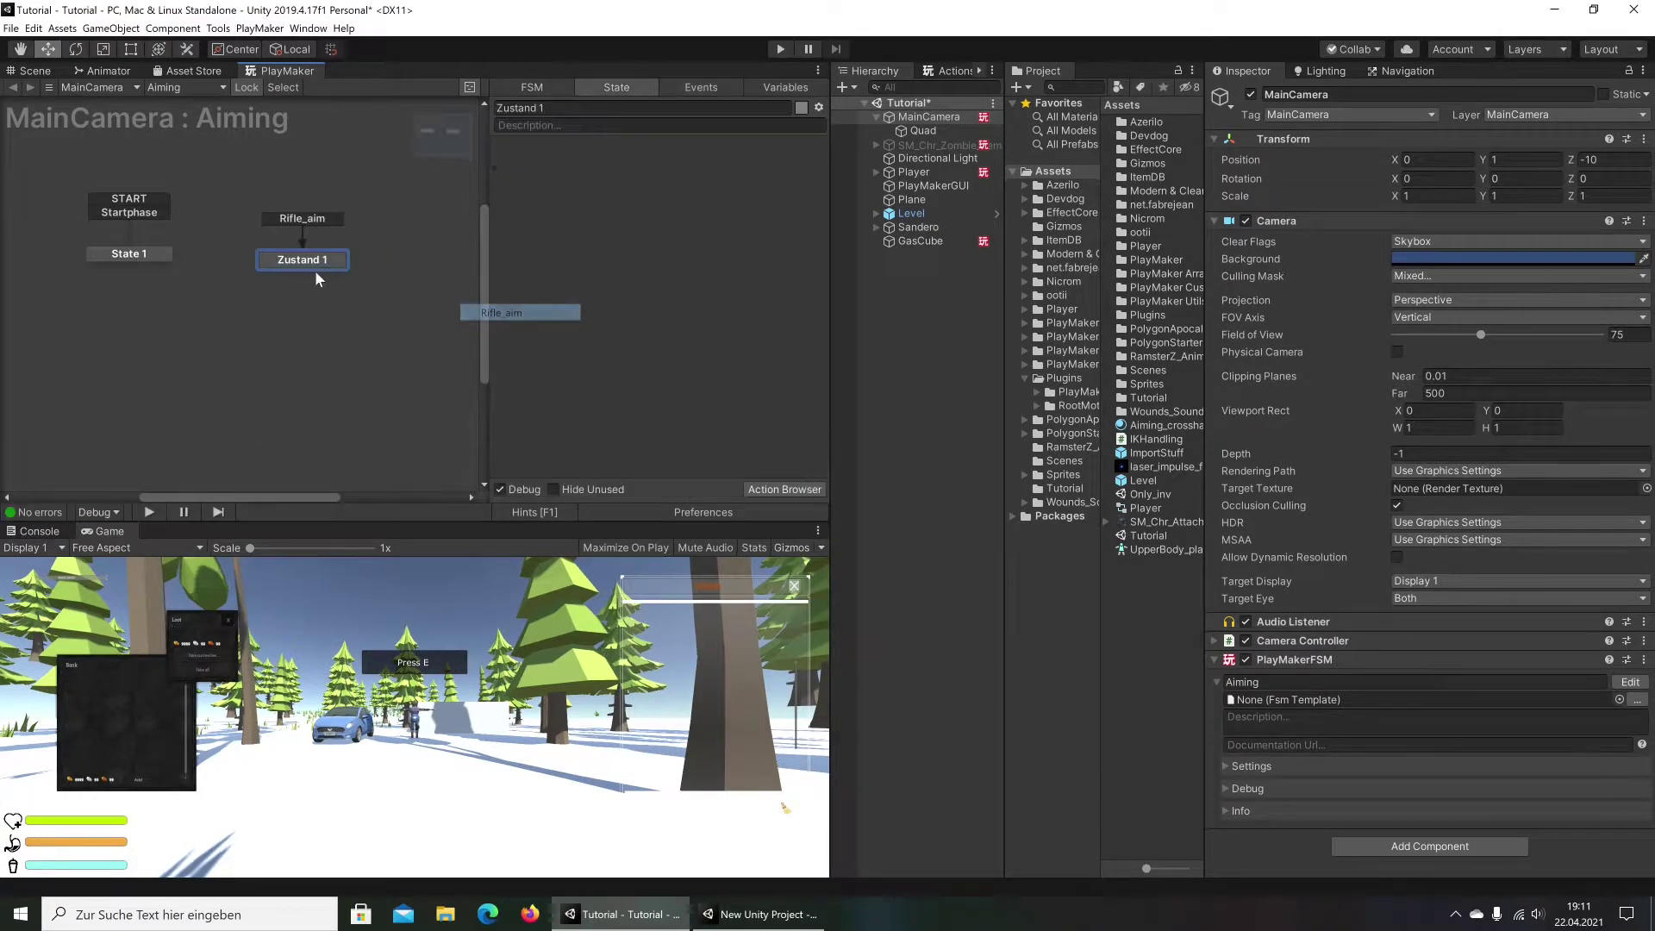
drag(314, 270, 269, 262)
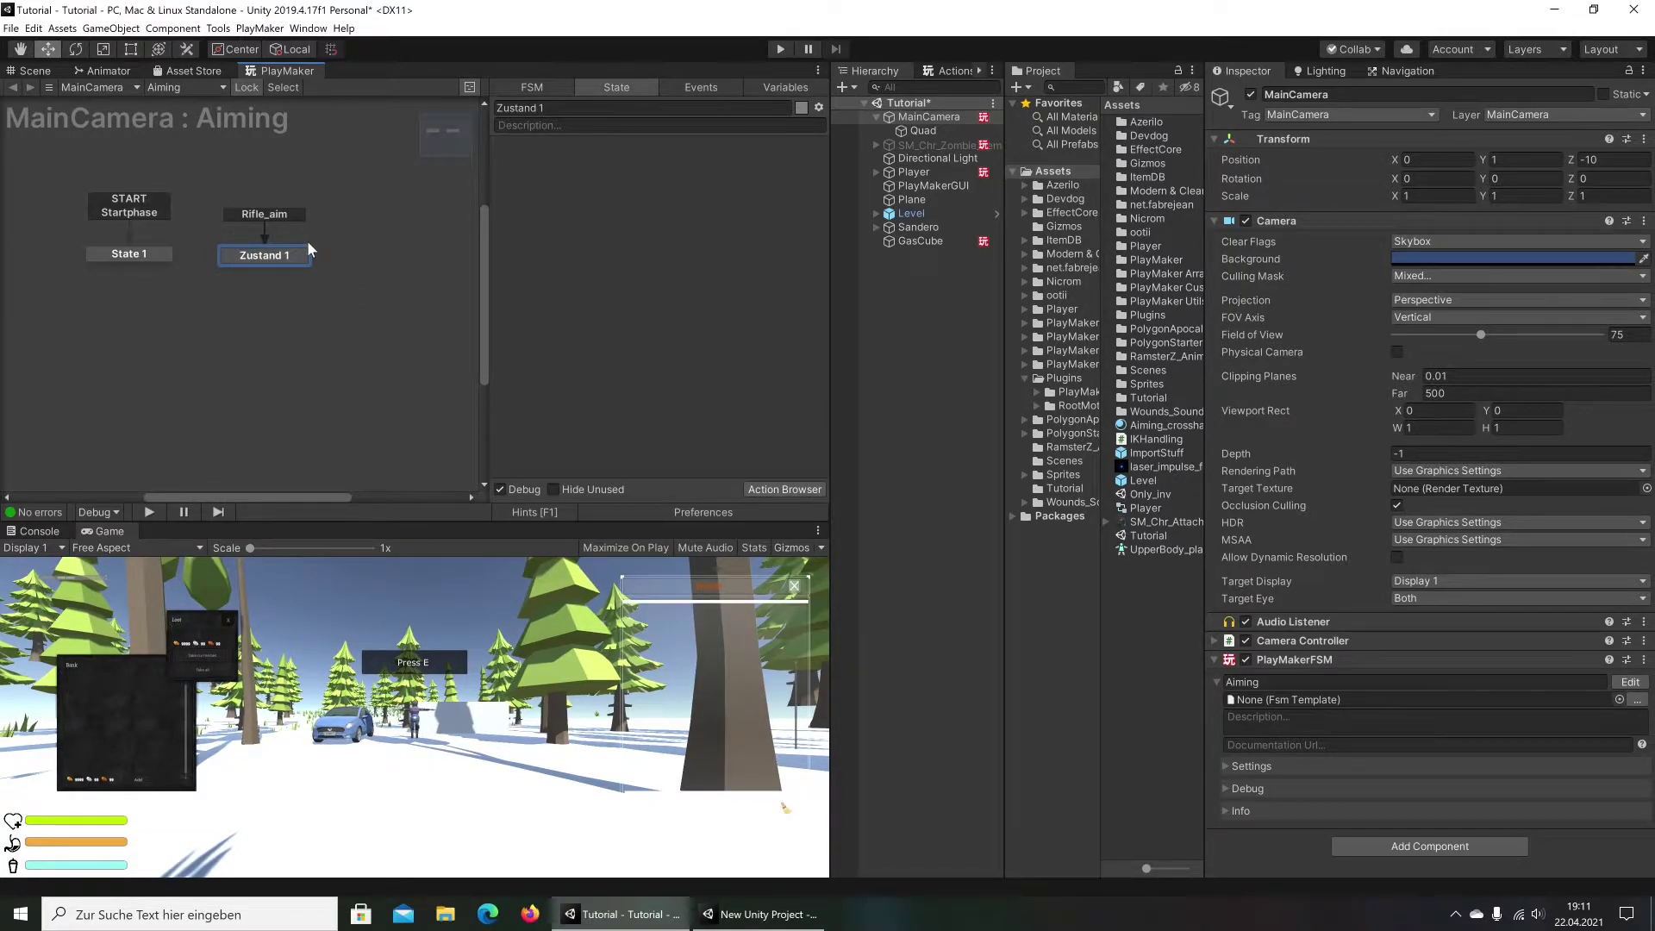
right_click(393, 261)
mouse_move(465, 302)
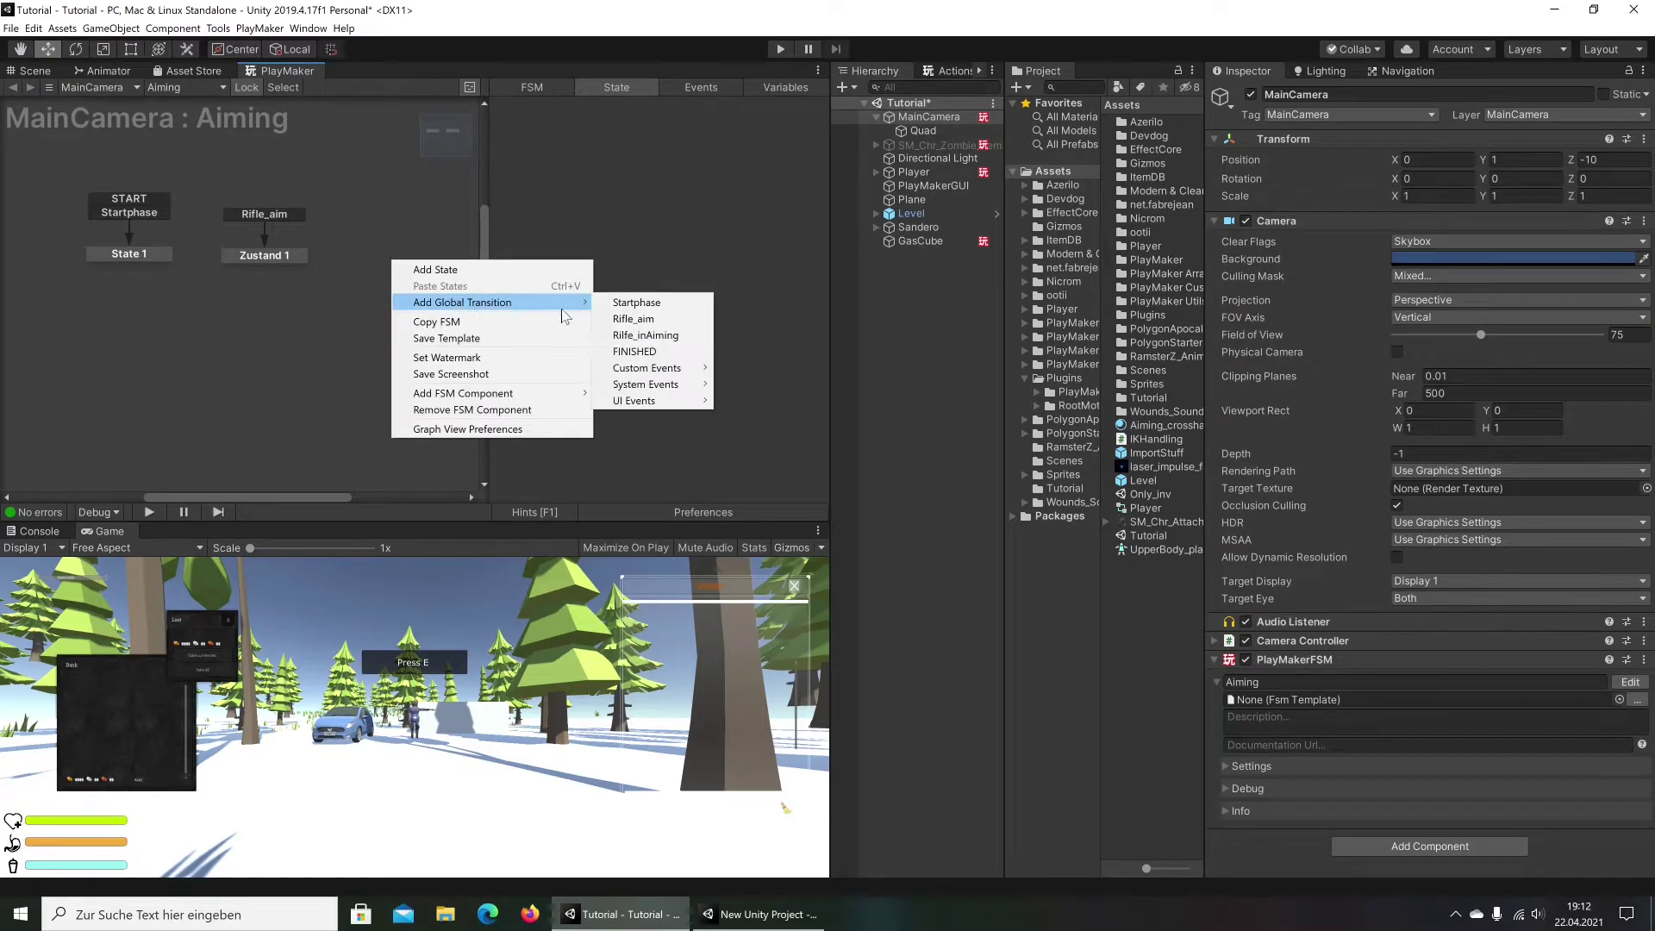
click(635, 336)
drag(642, 341, 384, 259)
click(105, 257)
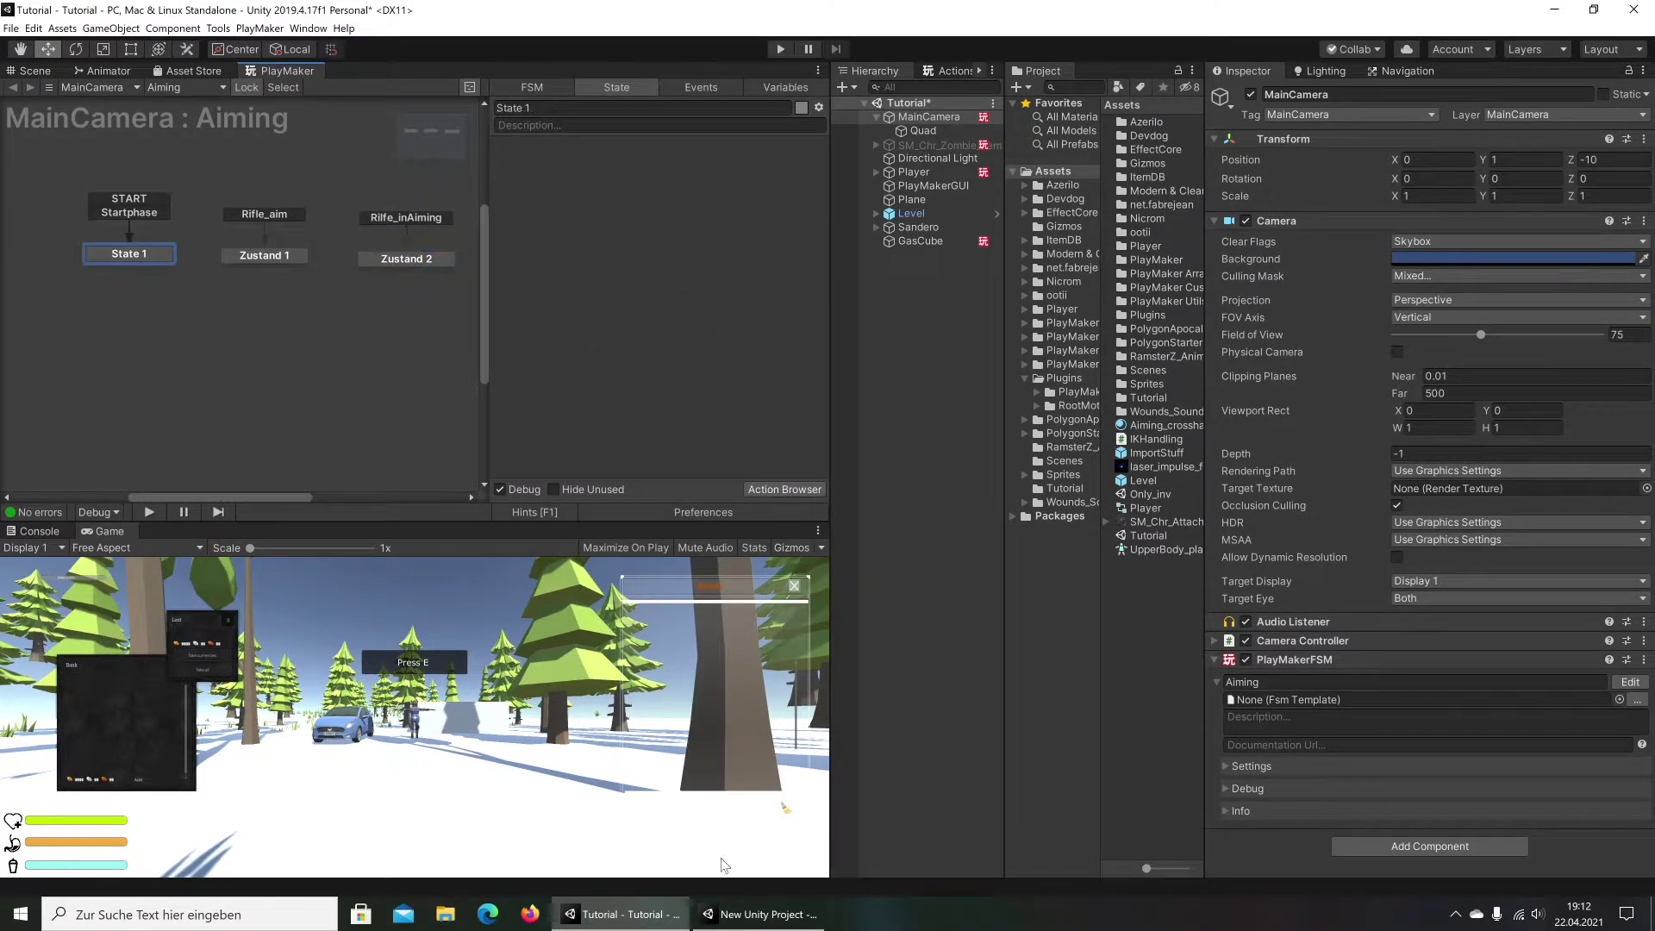
Review the other Unity project's setup, then return to the Tutorial project
key(alt+Tab)
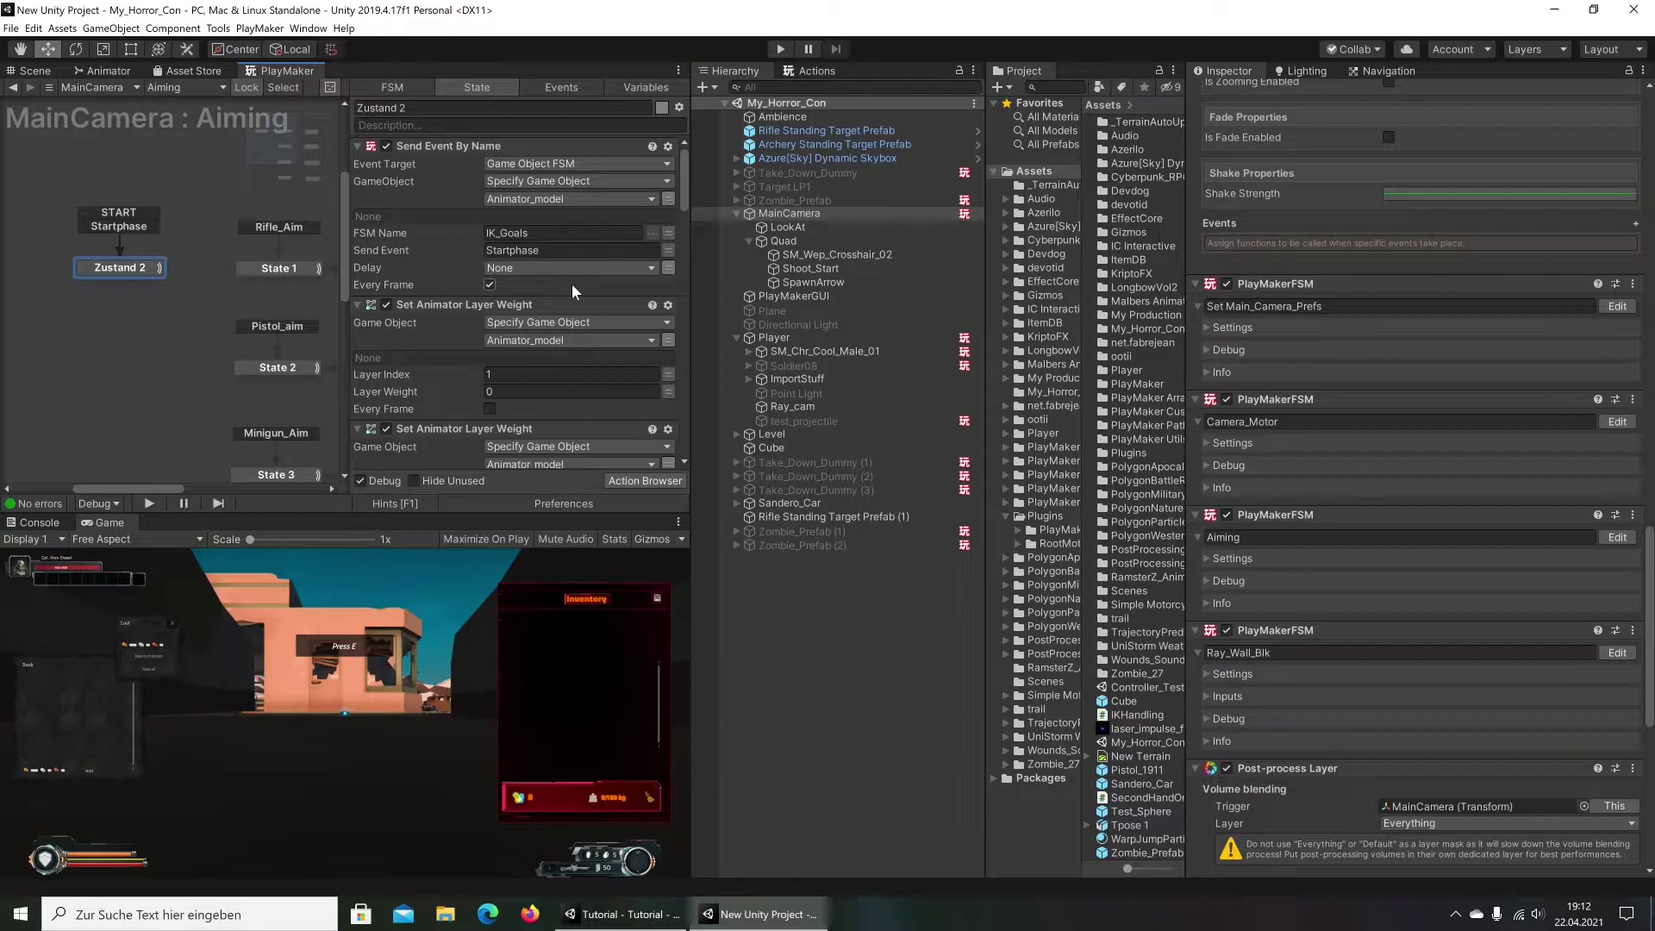
scroll(437, 228, down, 3)
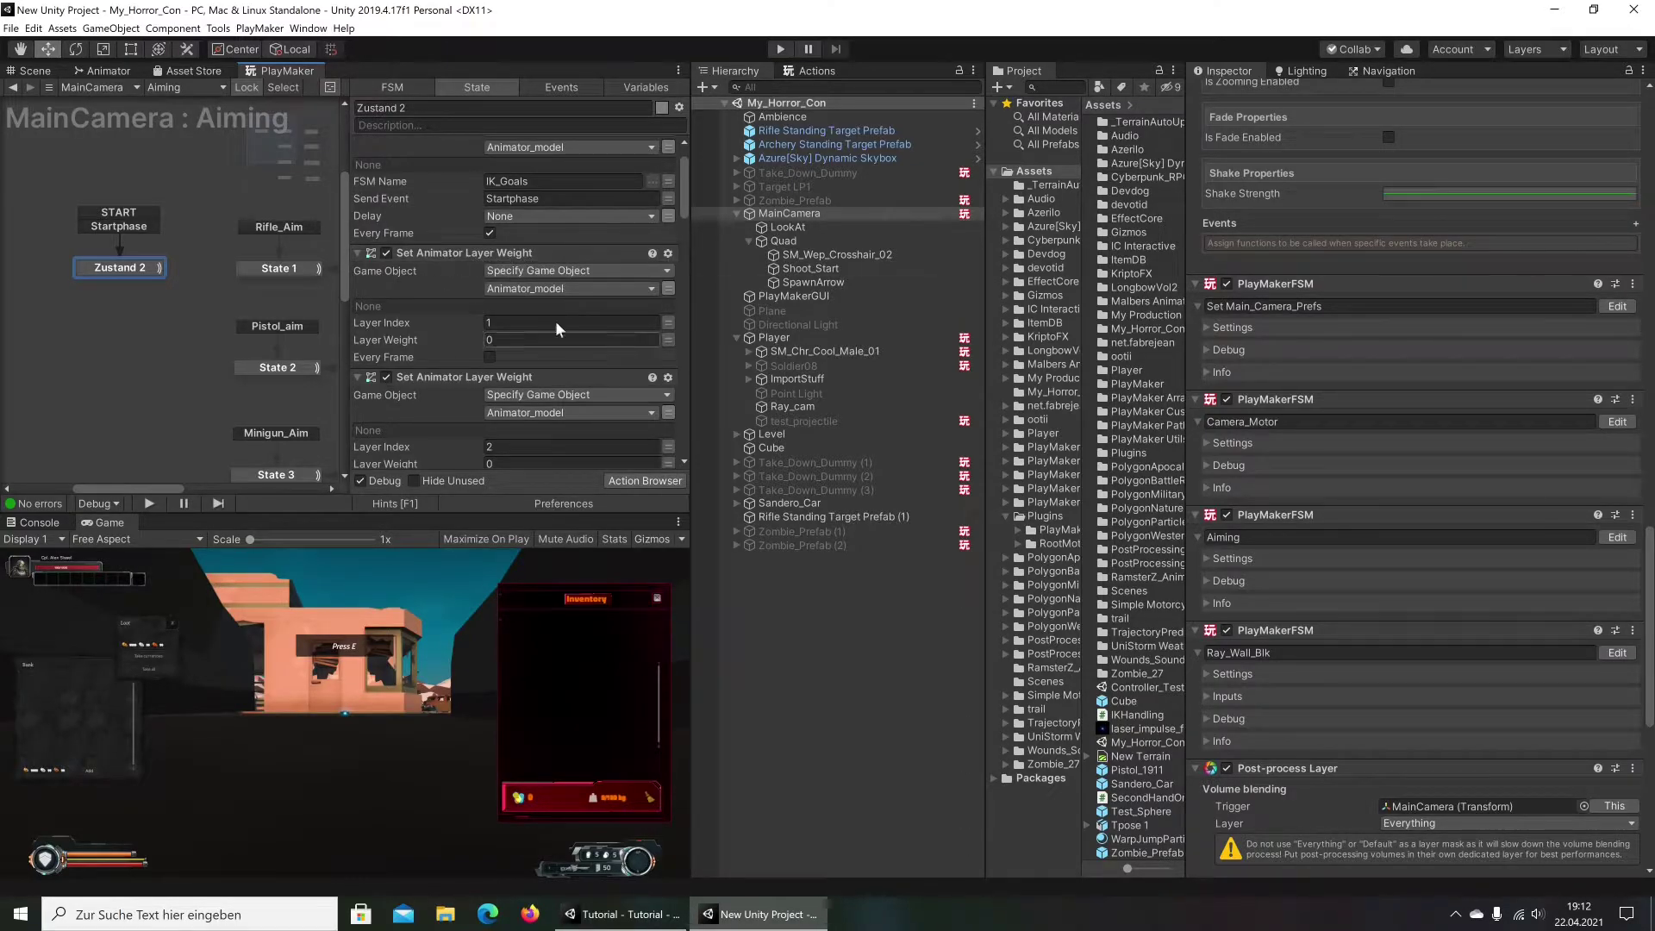
scroll(579, 318, down, 3)
scroll(376, 291, up, 3)
click(622, 914)
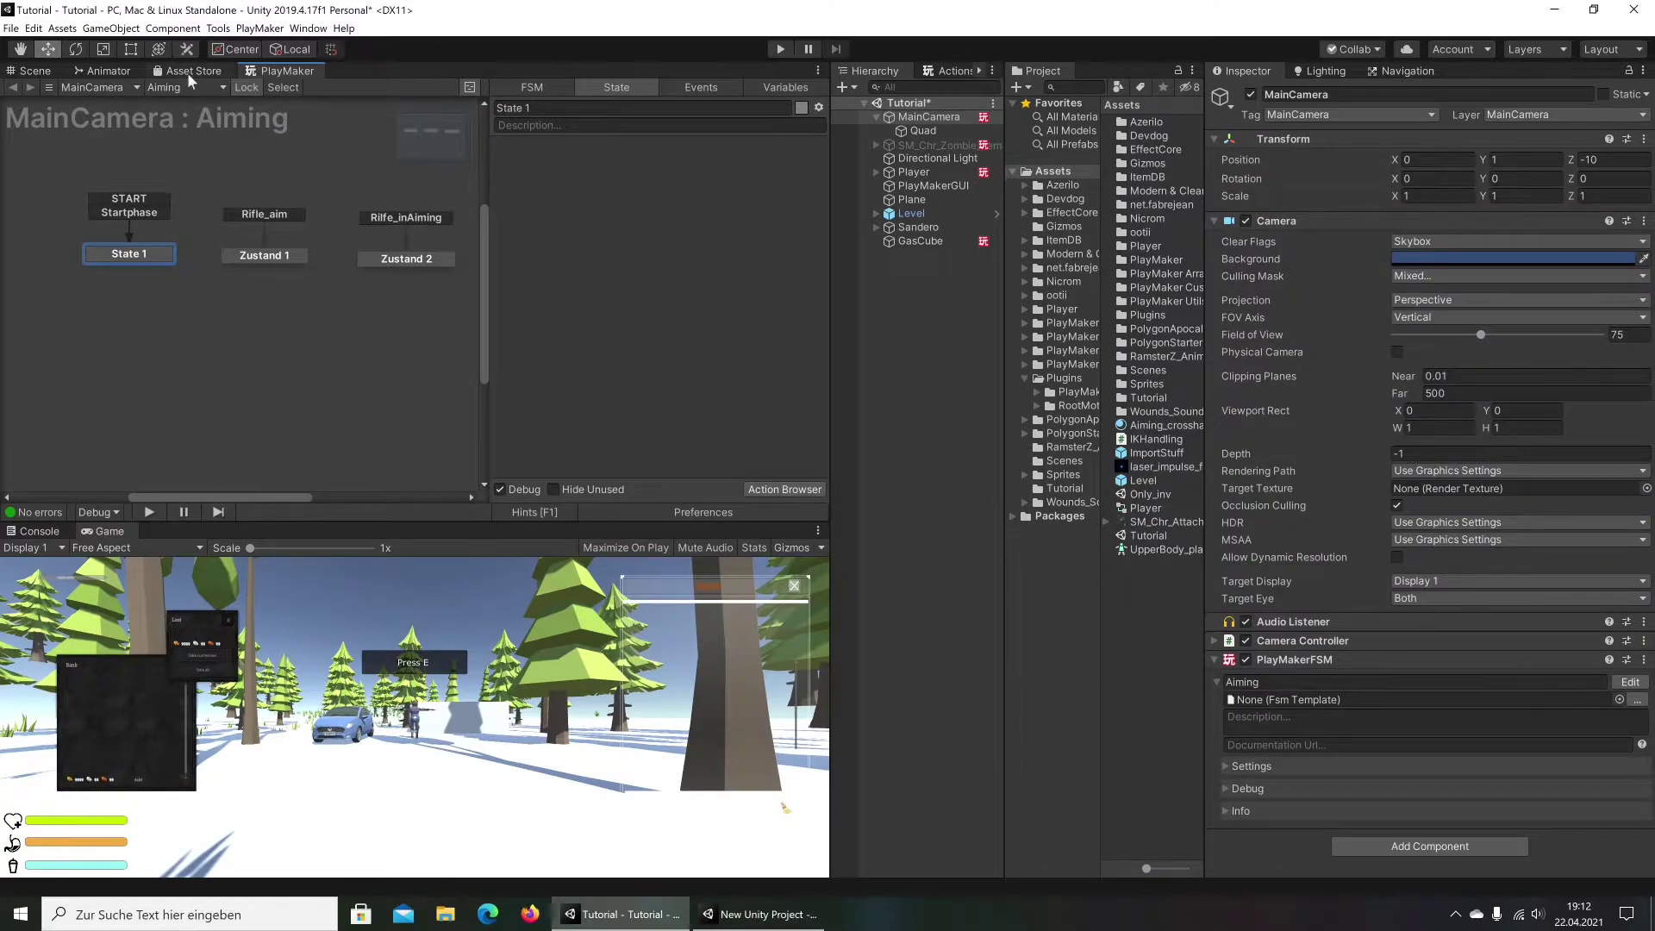
Show the Animator for PlayerModel and locate its Player animator controller asset
click(102, 70)
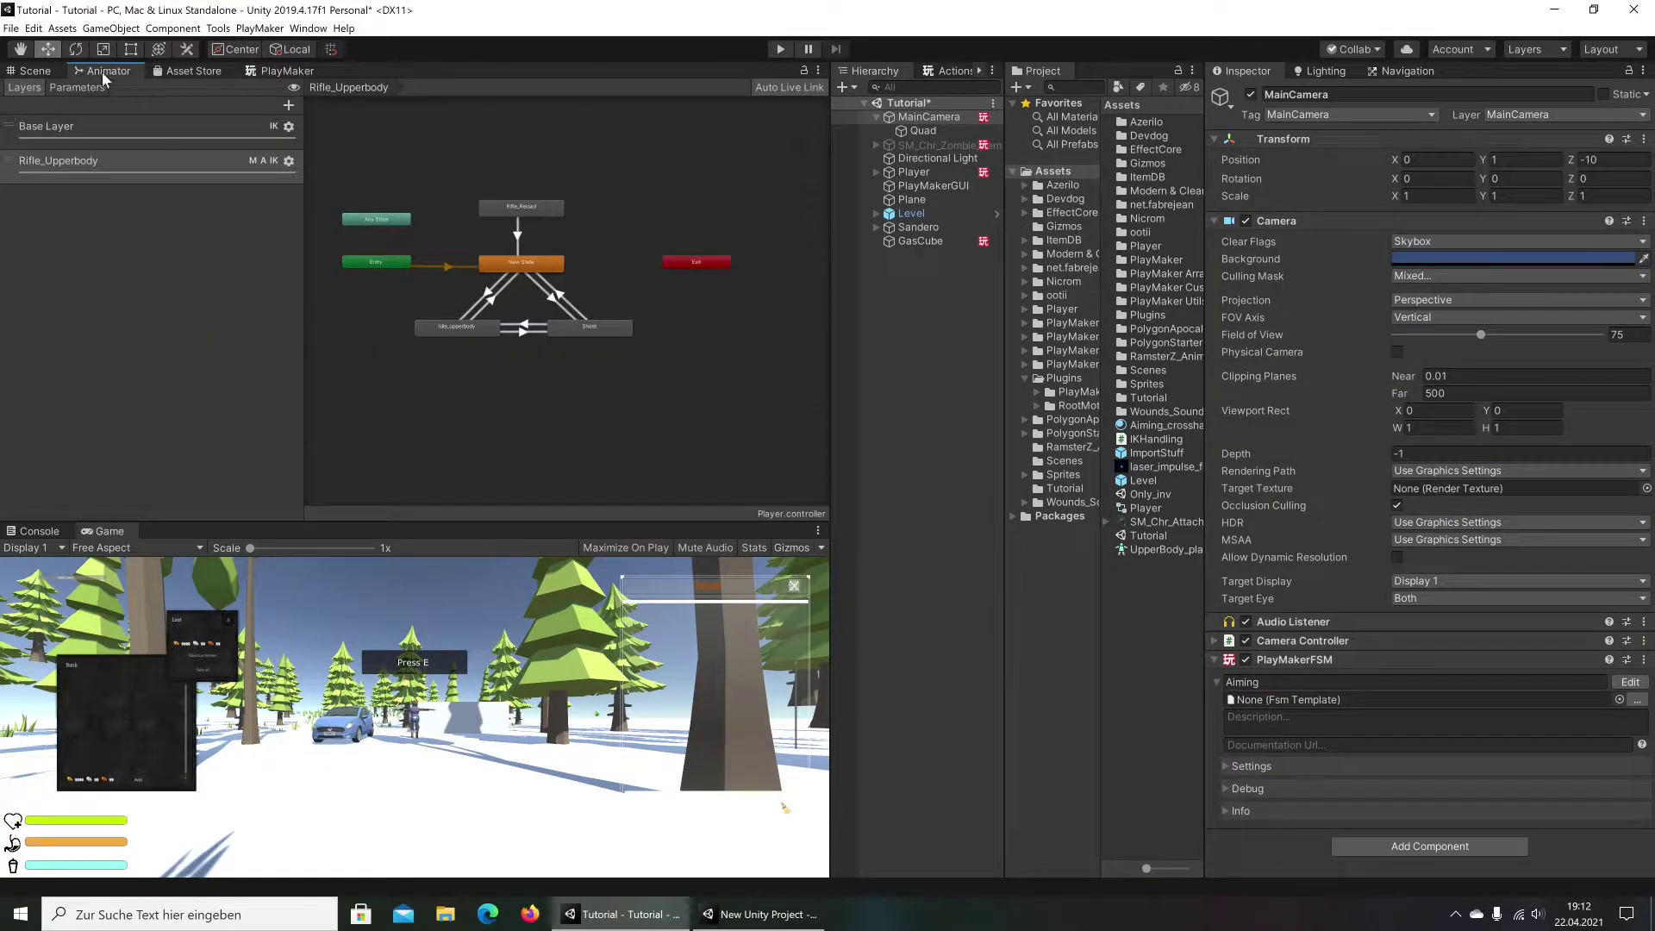
click(913, 171)
click(876, 172)
click(926, 185)
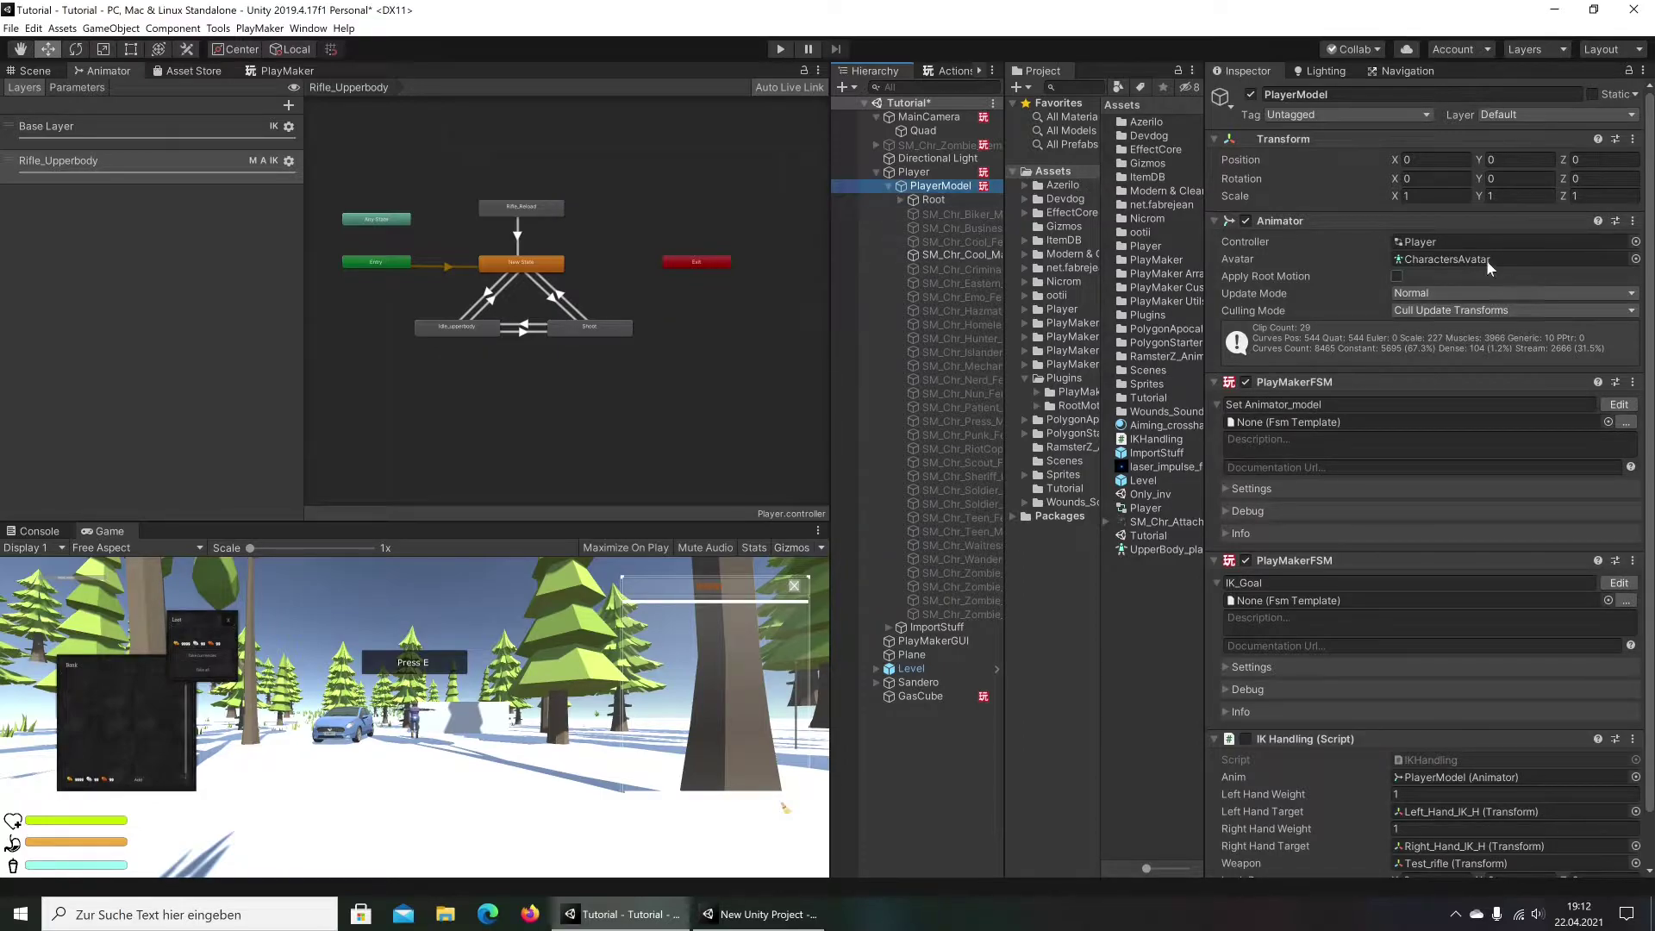
double_click(1465, 242)
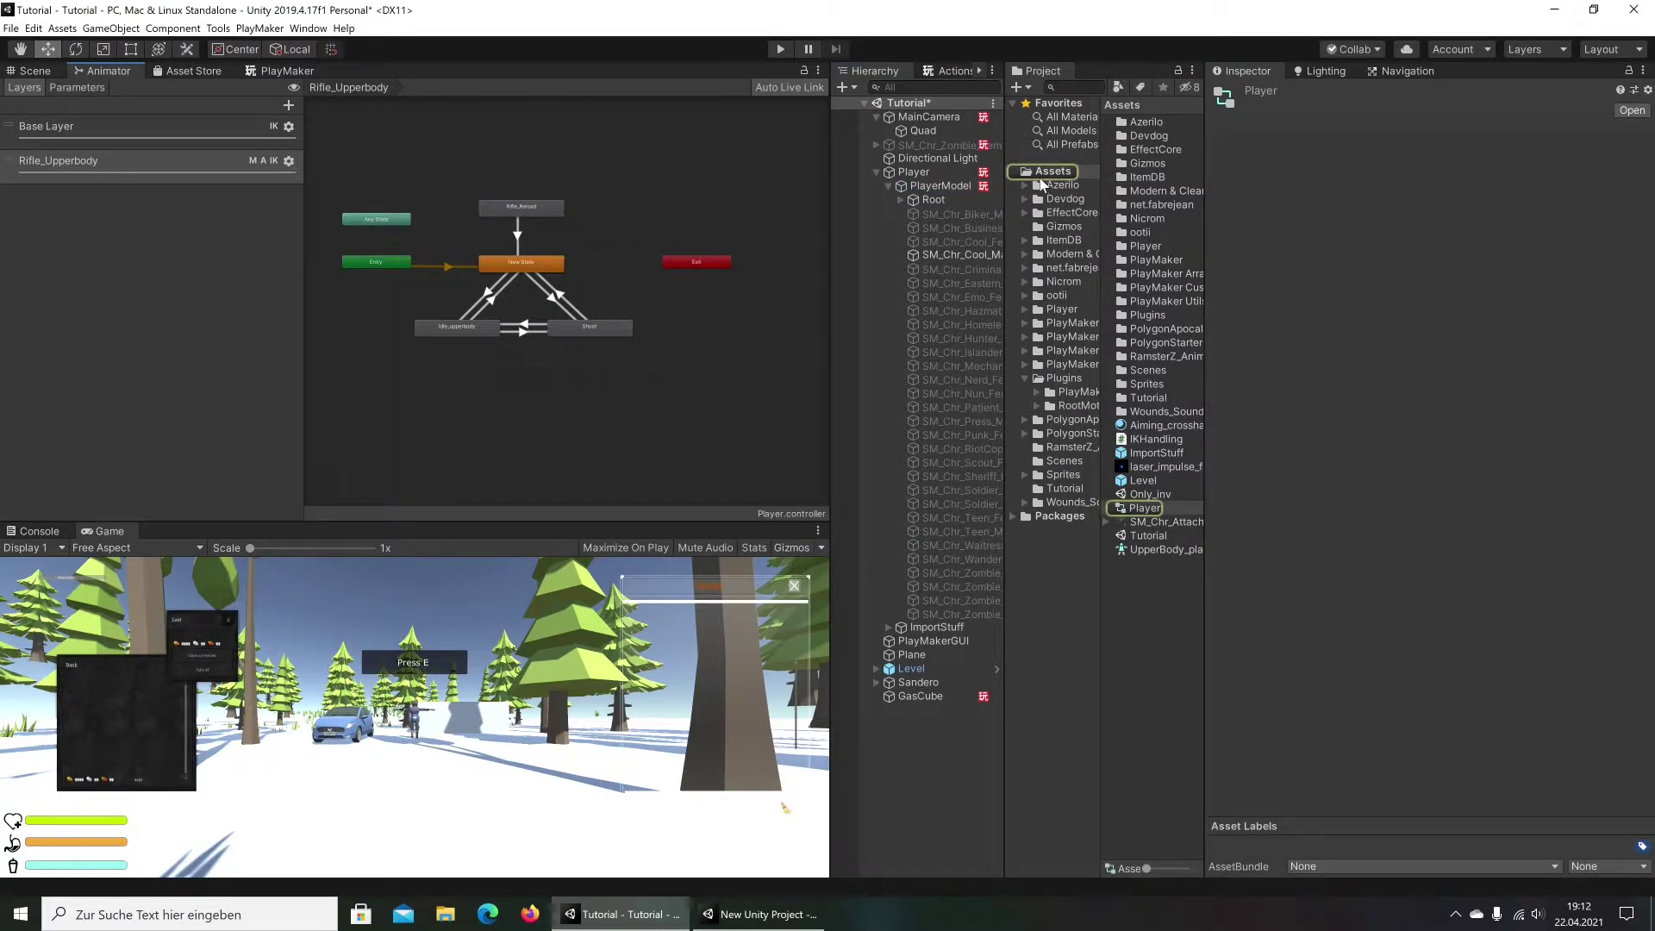
Review the Rifle_Upperbody layer's settings, then reselect MainCamera
click(122, 126)
click(100, 161)
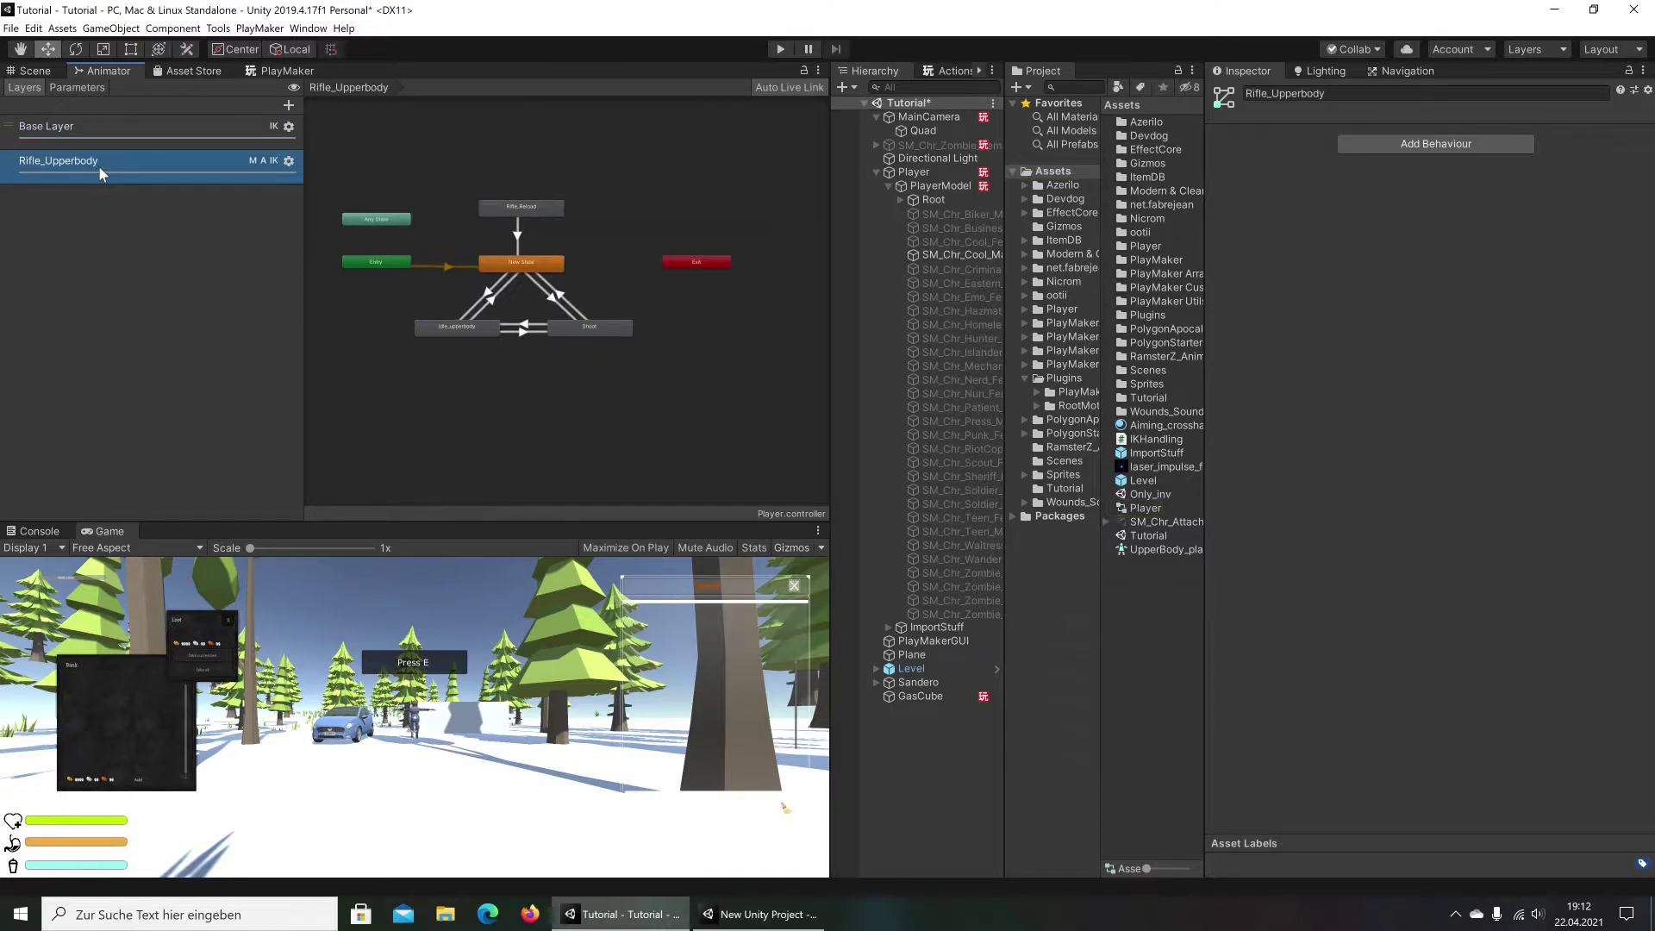
click(289, 161)
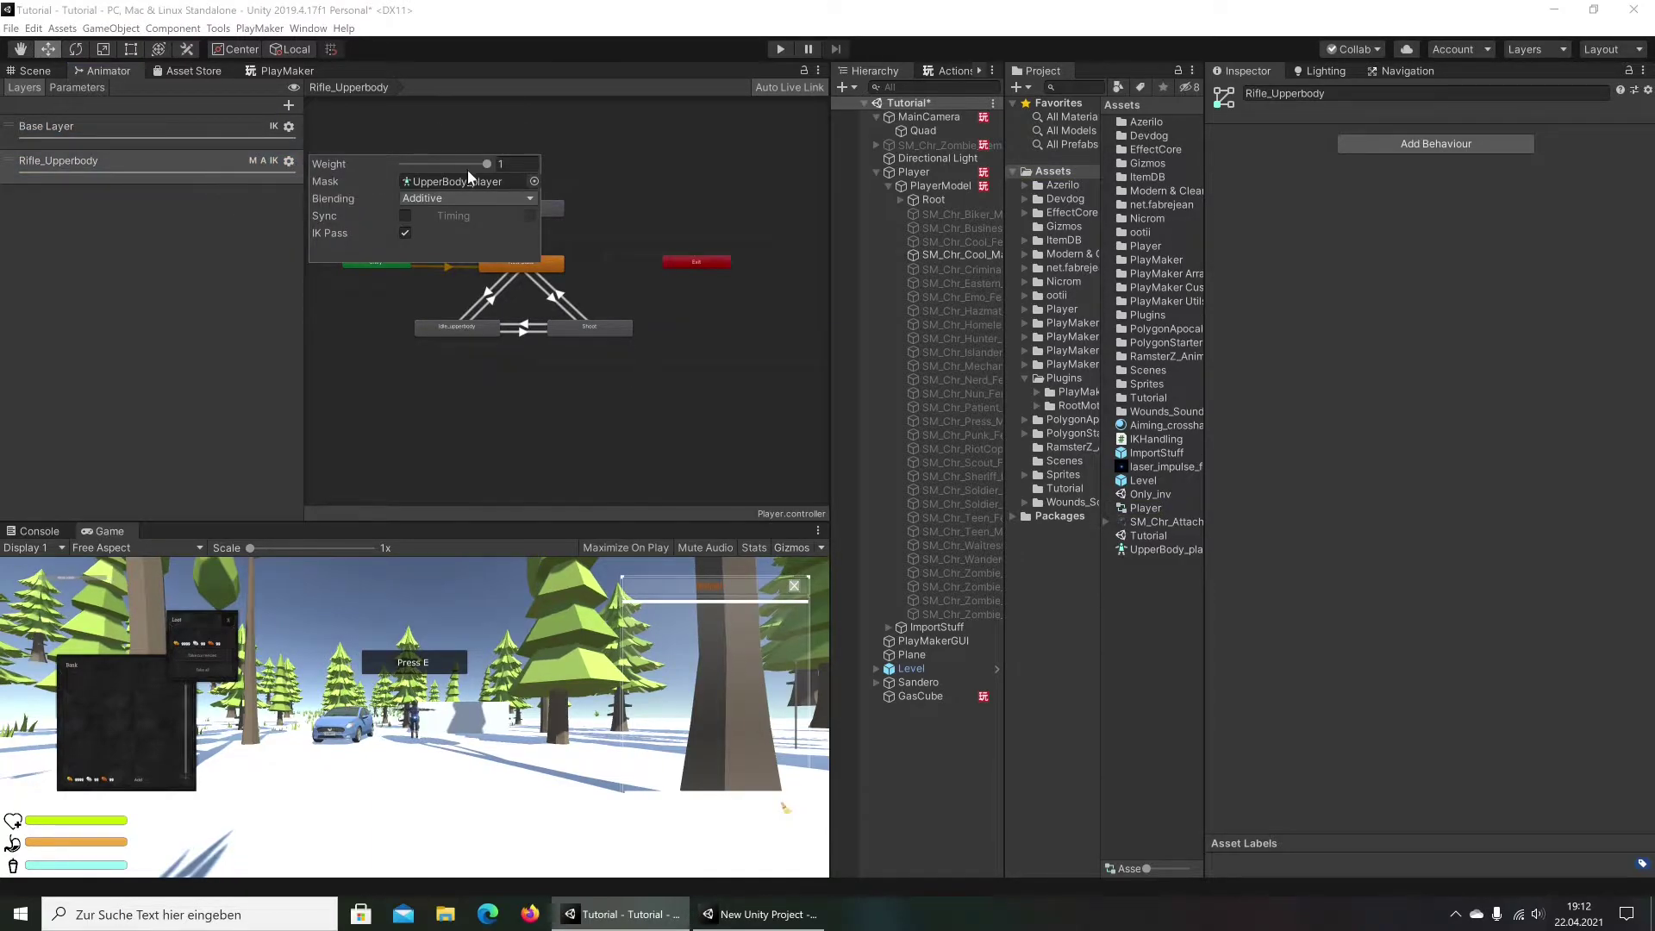
click(202, 229)
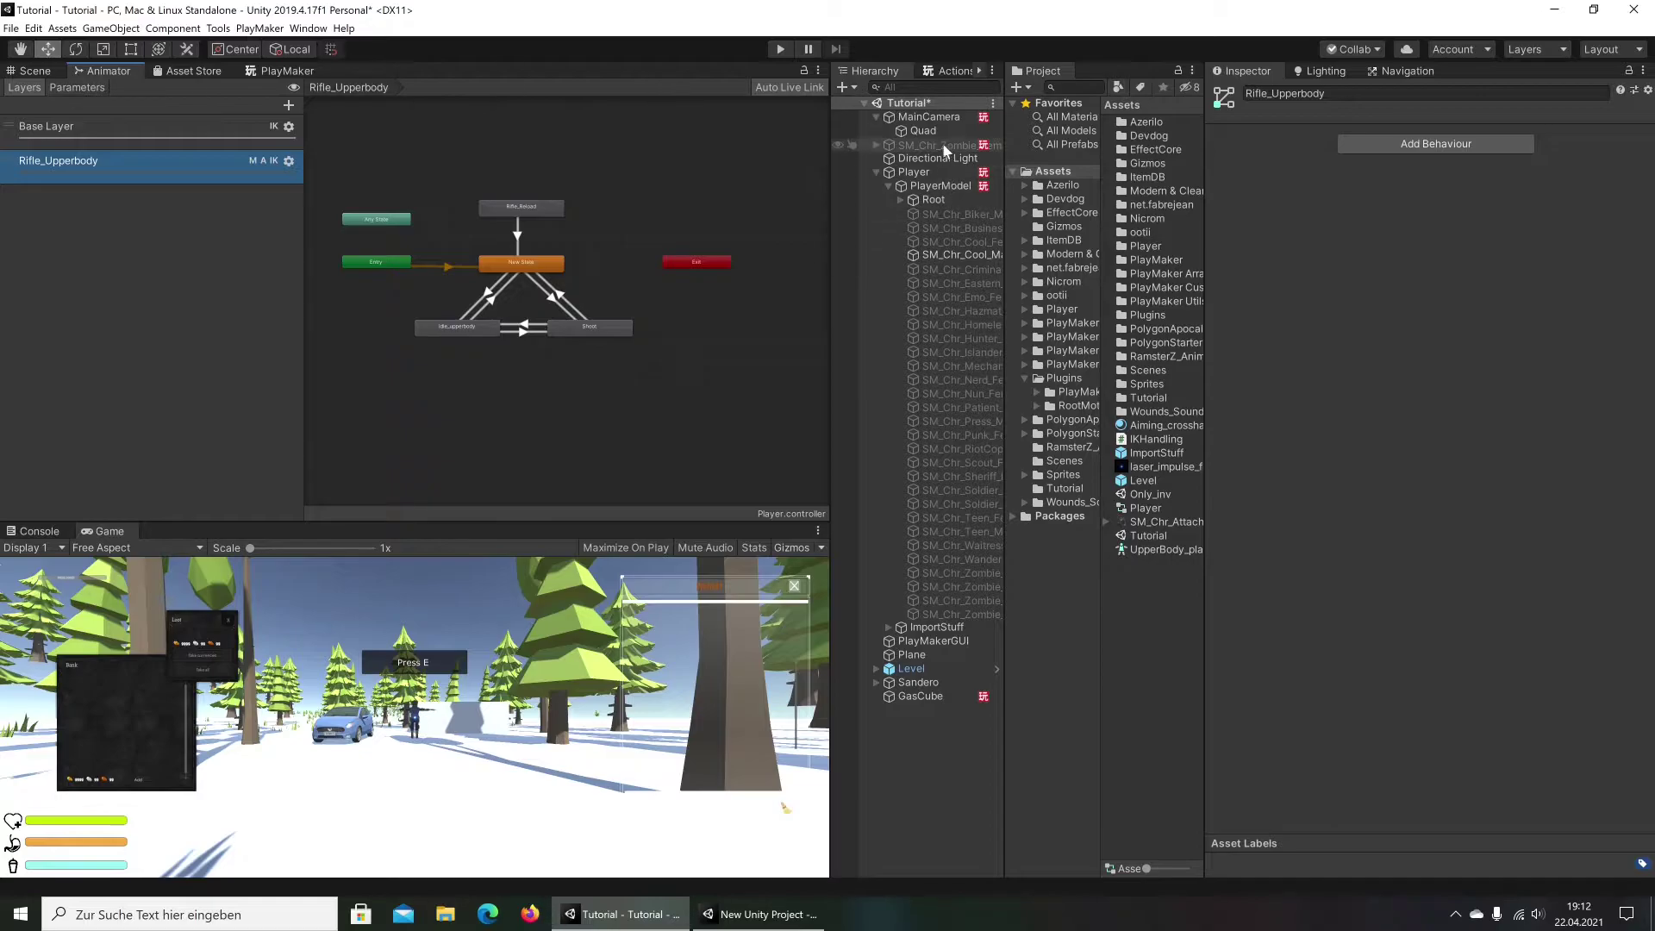
click(930, 118)
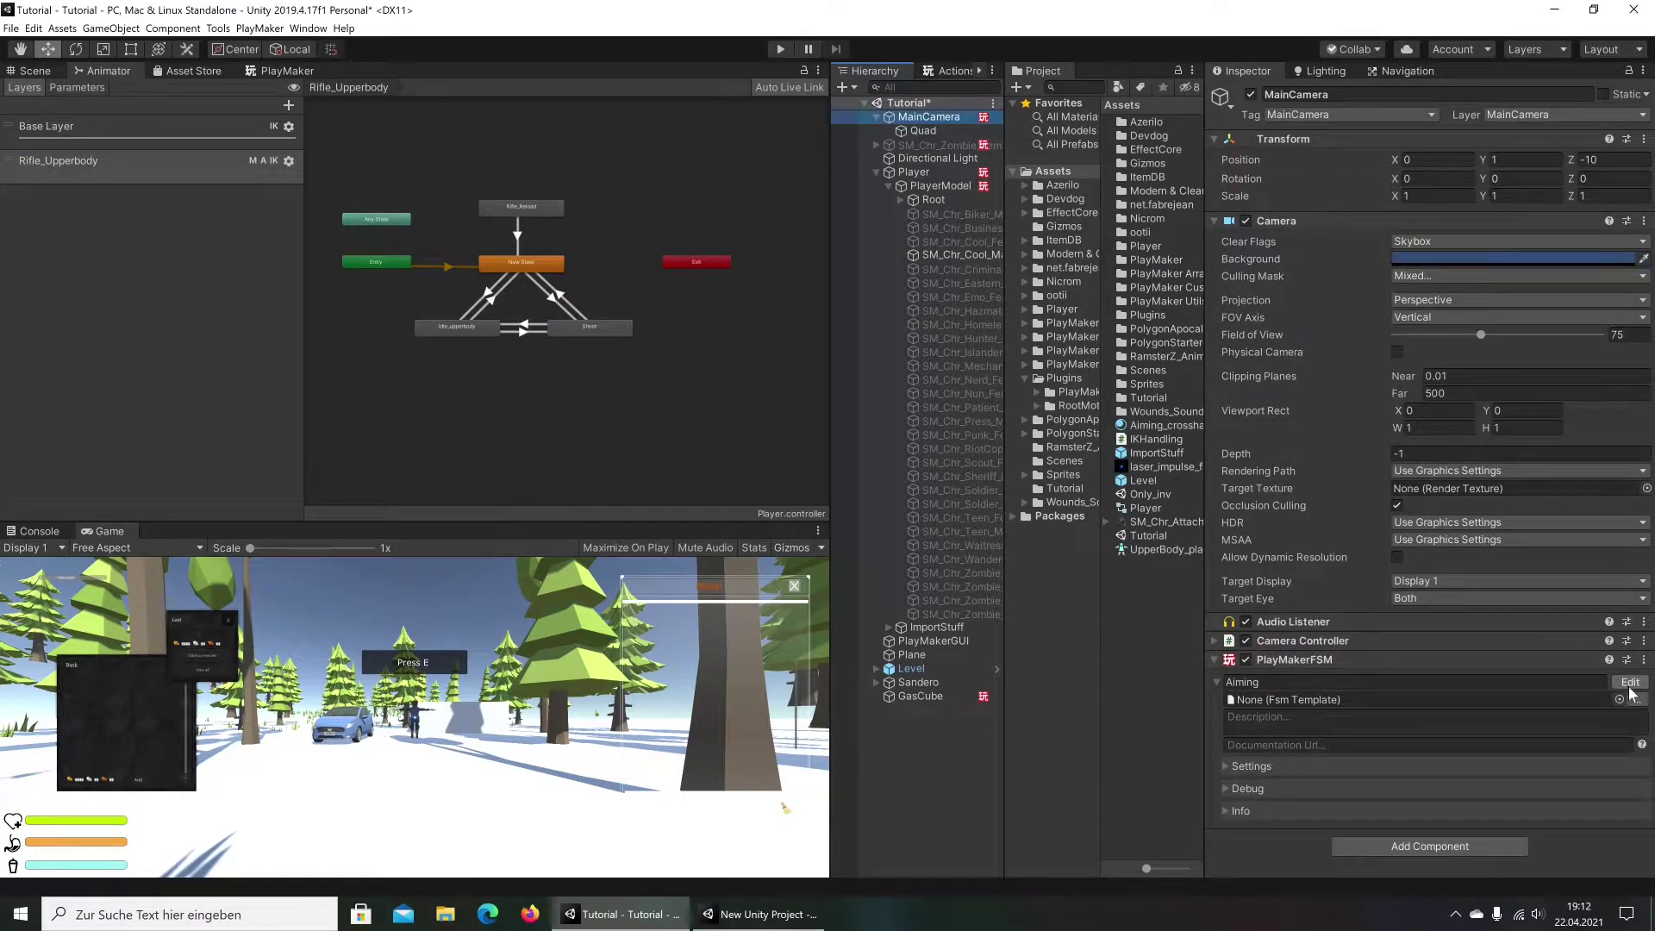
Add Set Animator Layer Weight to the Aiming FSM's State 1, targeting the global AnimatorModel
click(1630, 682)
click(954, 71)
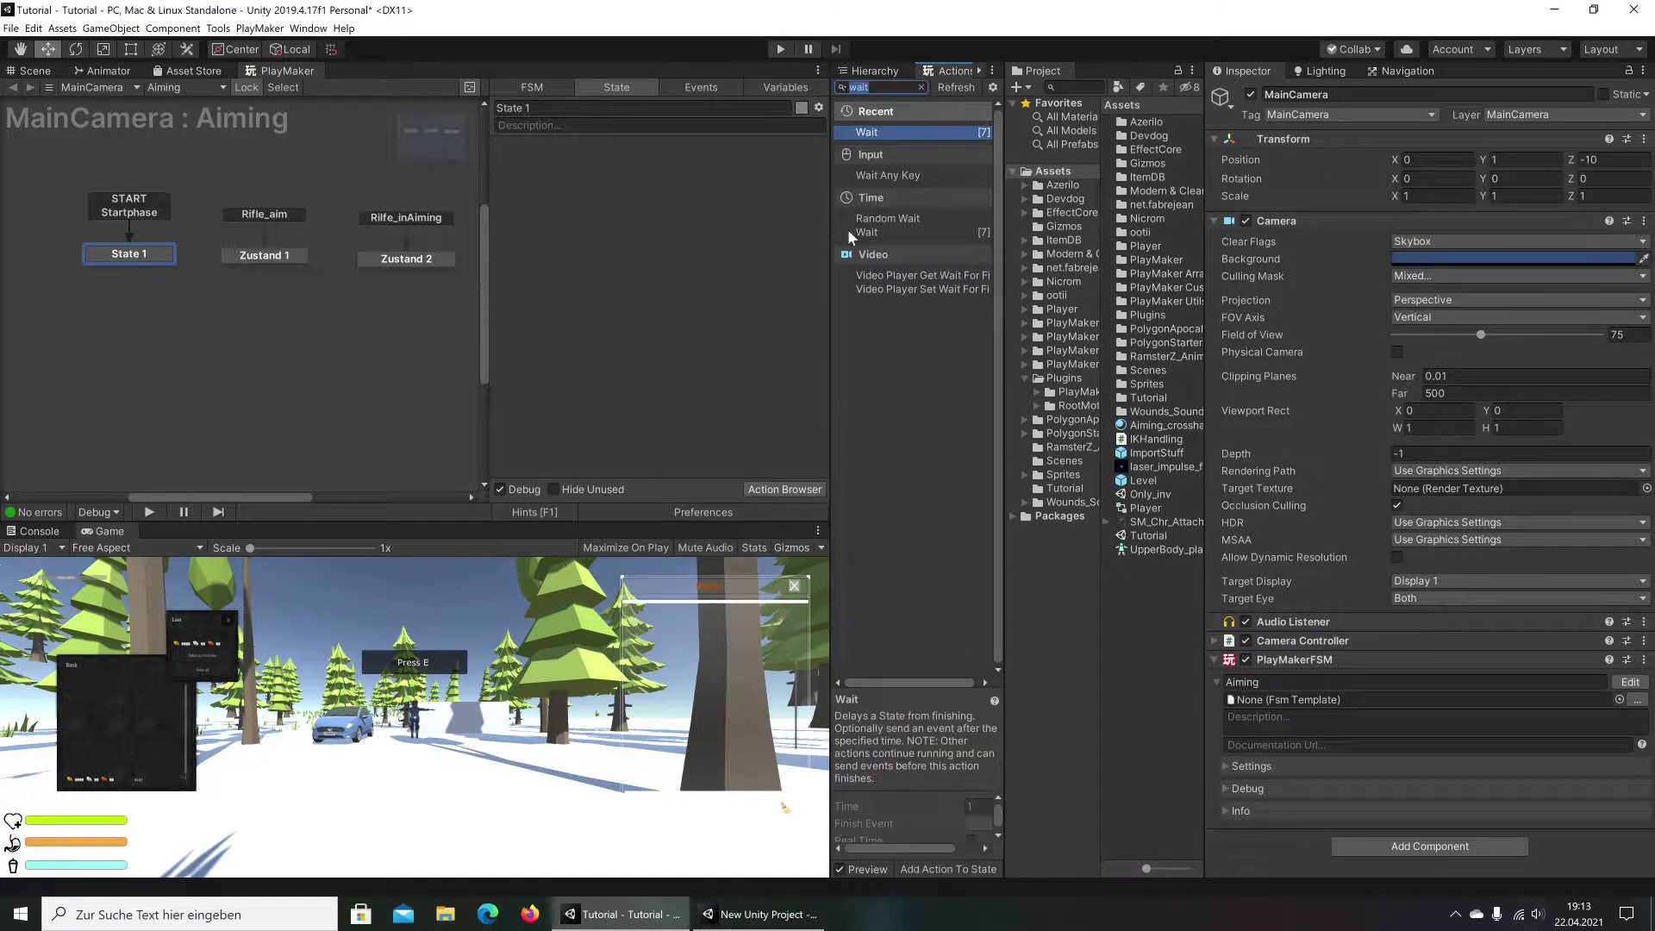
text(set lay)
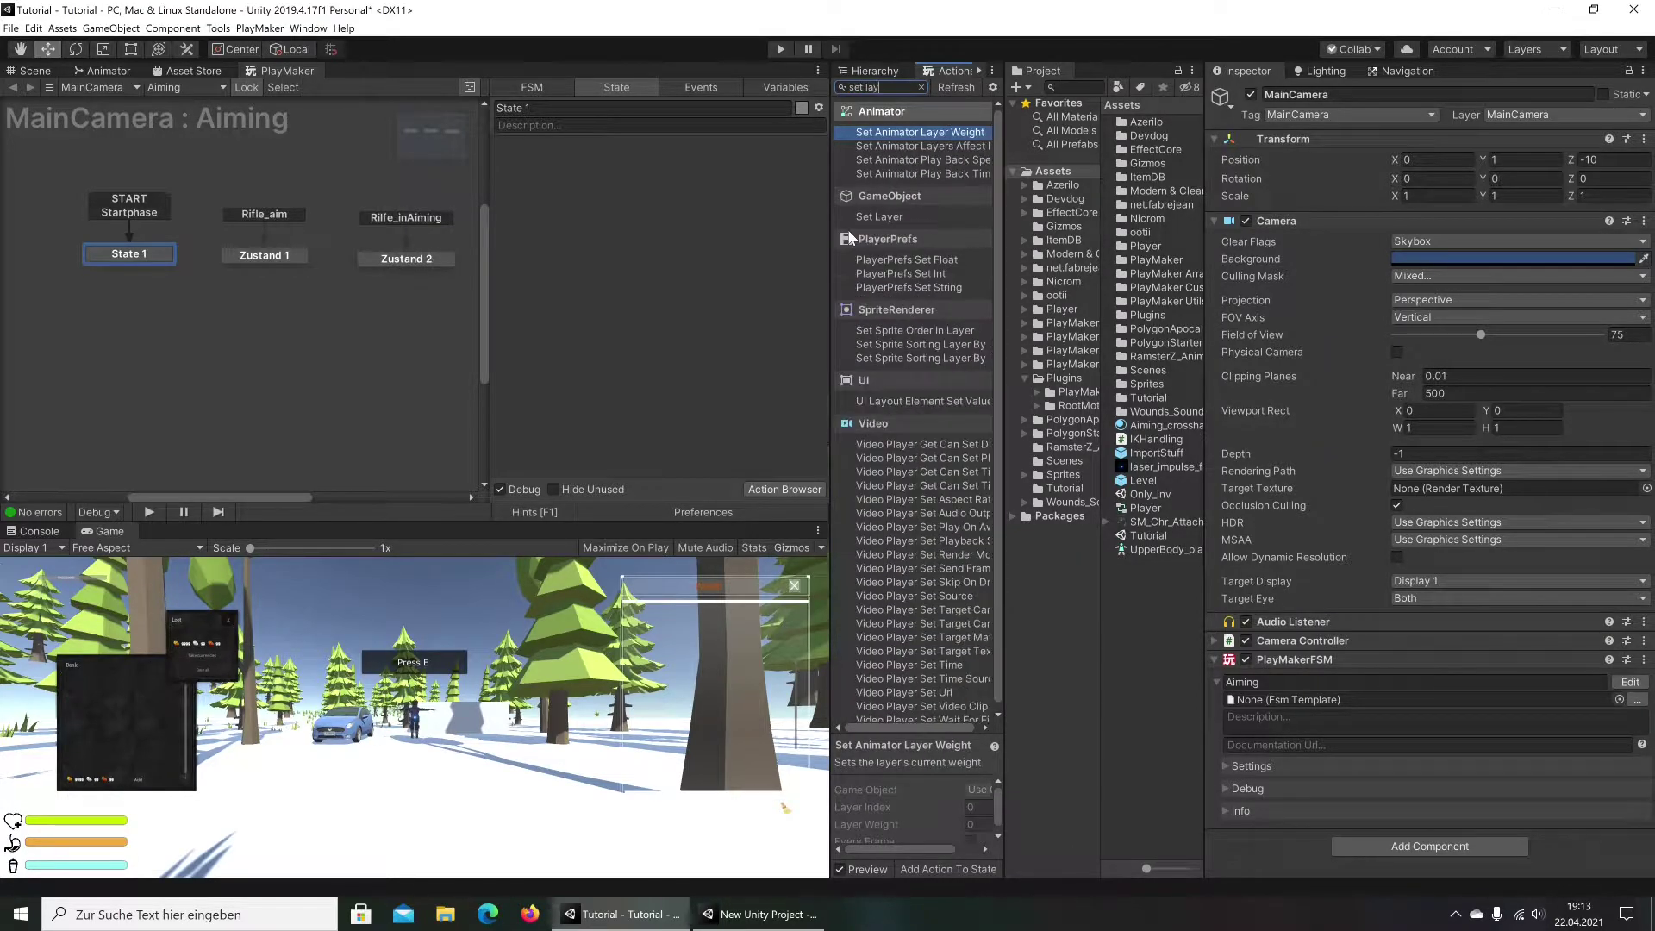
drag(881, 133, 624, 162)
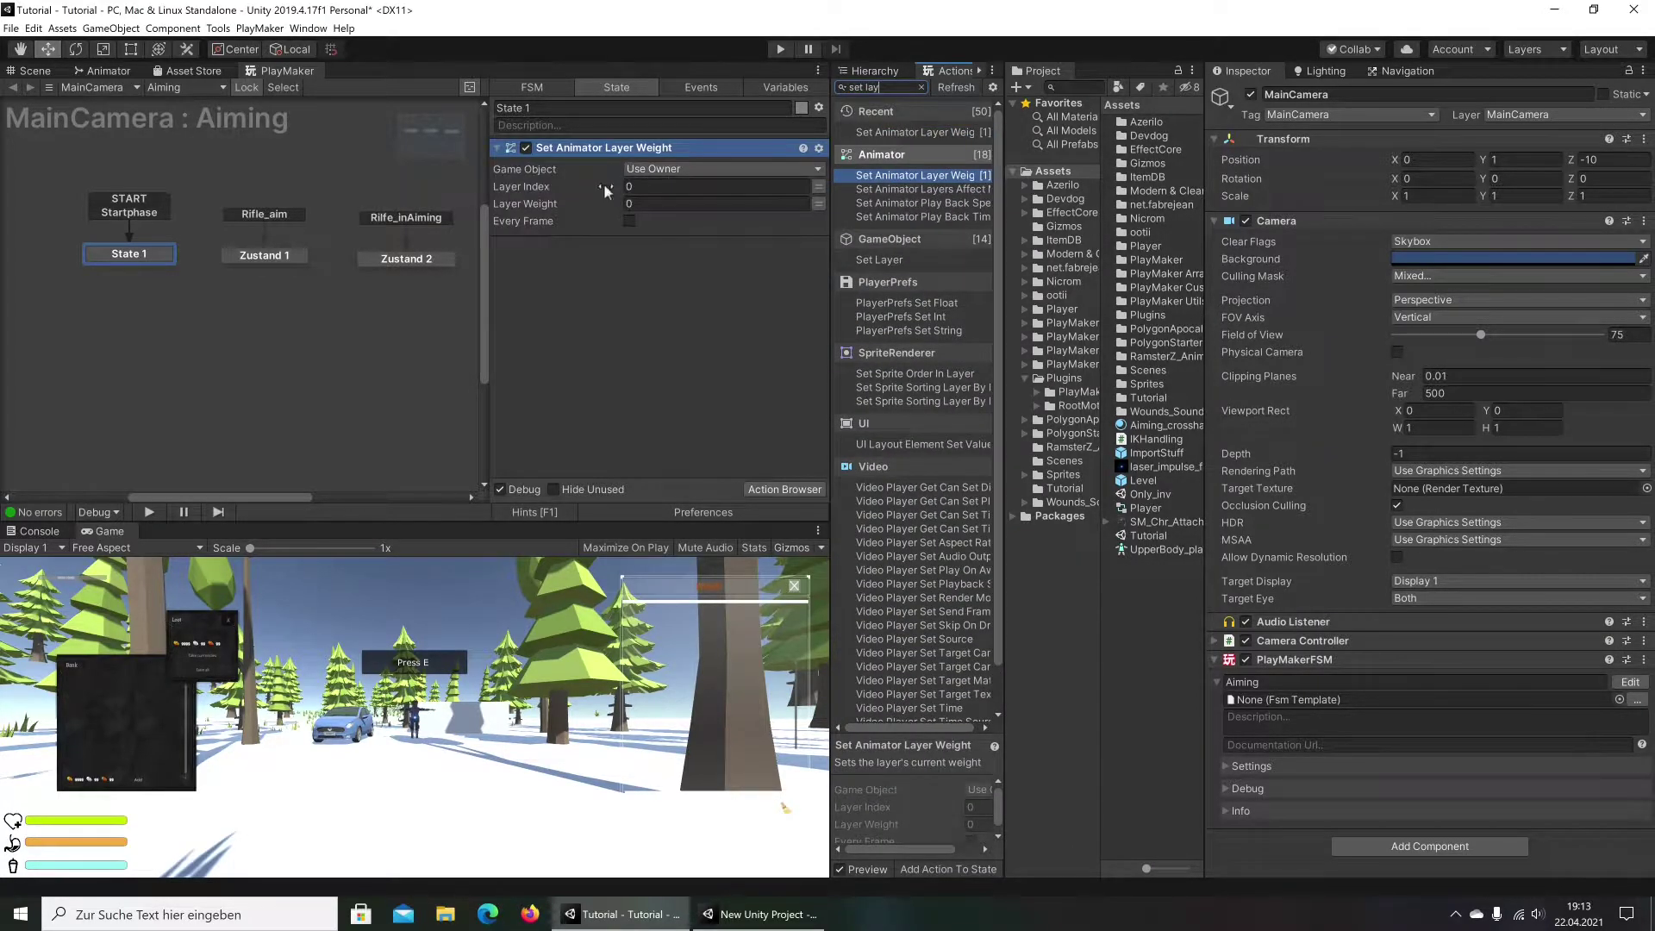
click(687, 170)
click(680, 202)
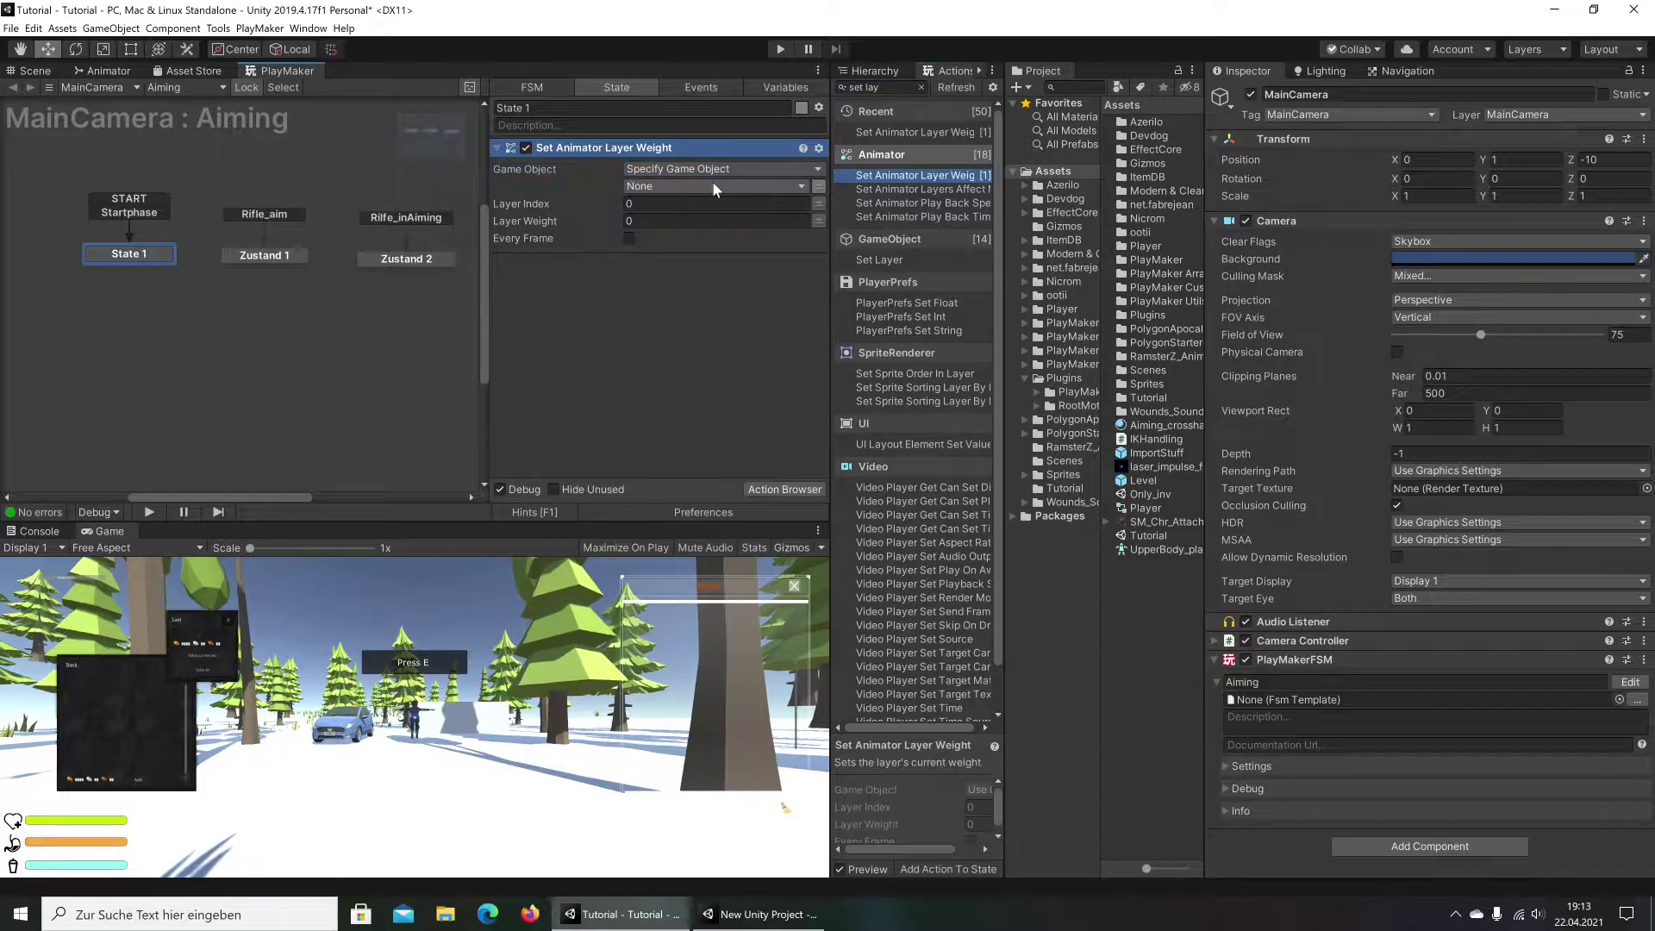
click(712, 187)
mouse_move(701, 221)
click(823, 220)
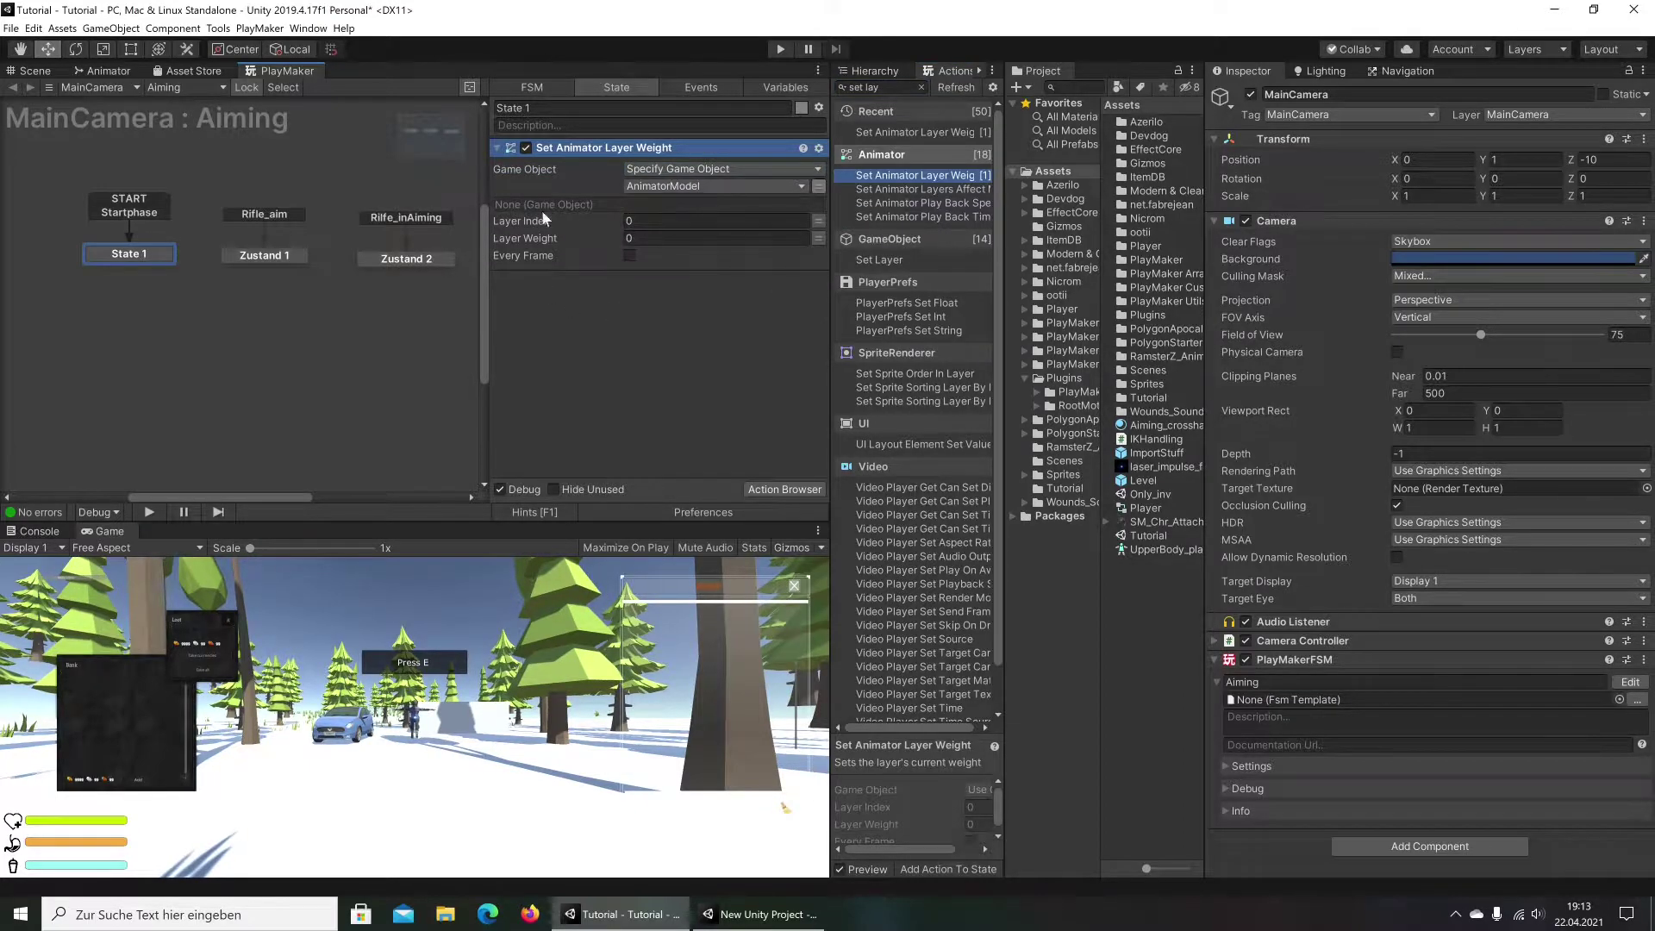
Compare with the reference project's layers, then make the layer 1 weight of 0 apply every frame
click(763, 915)
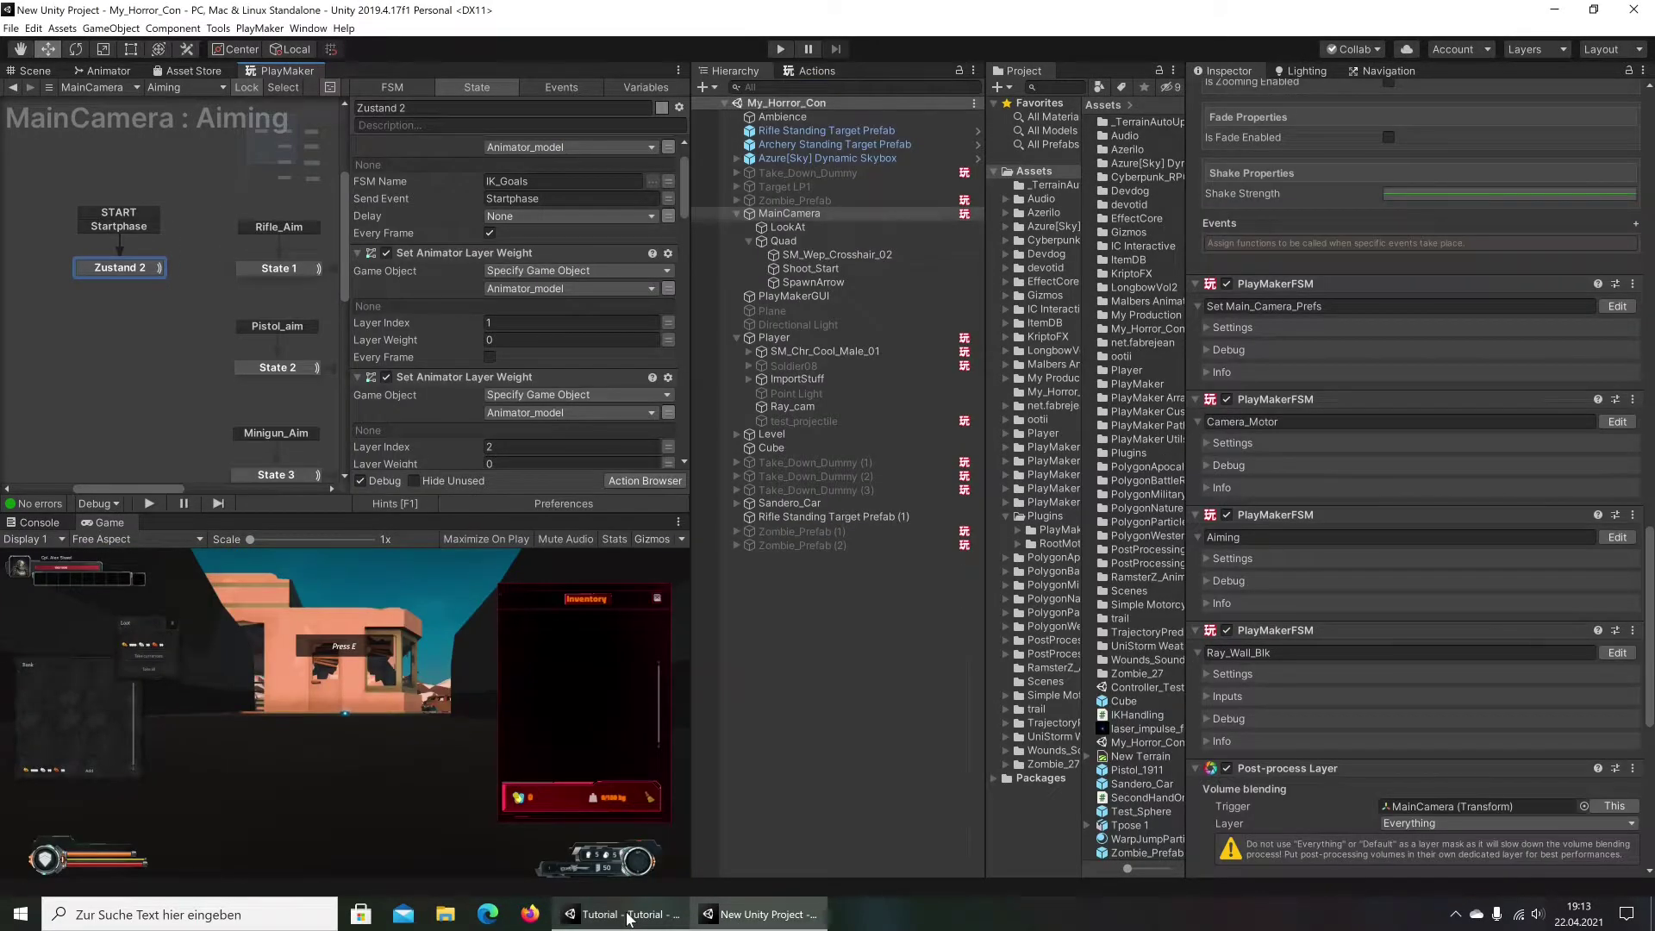
click(630, 917)
click(108, 70)
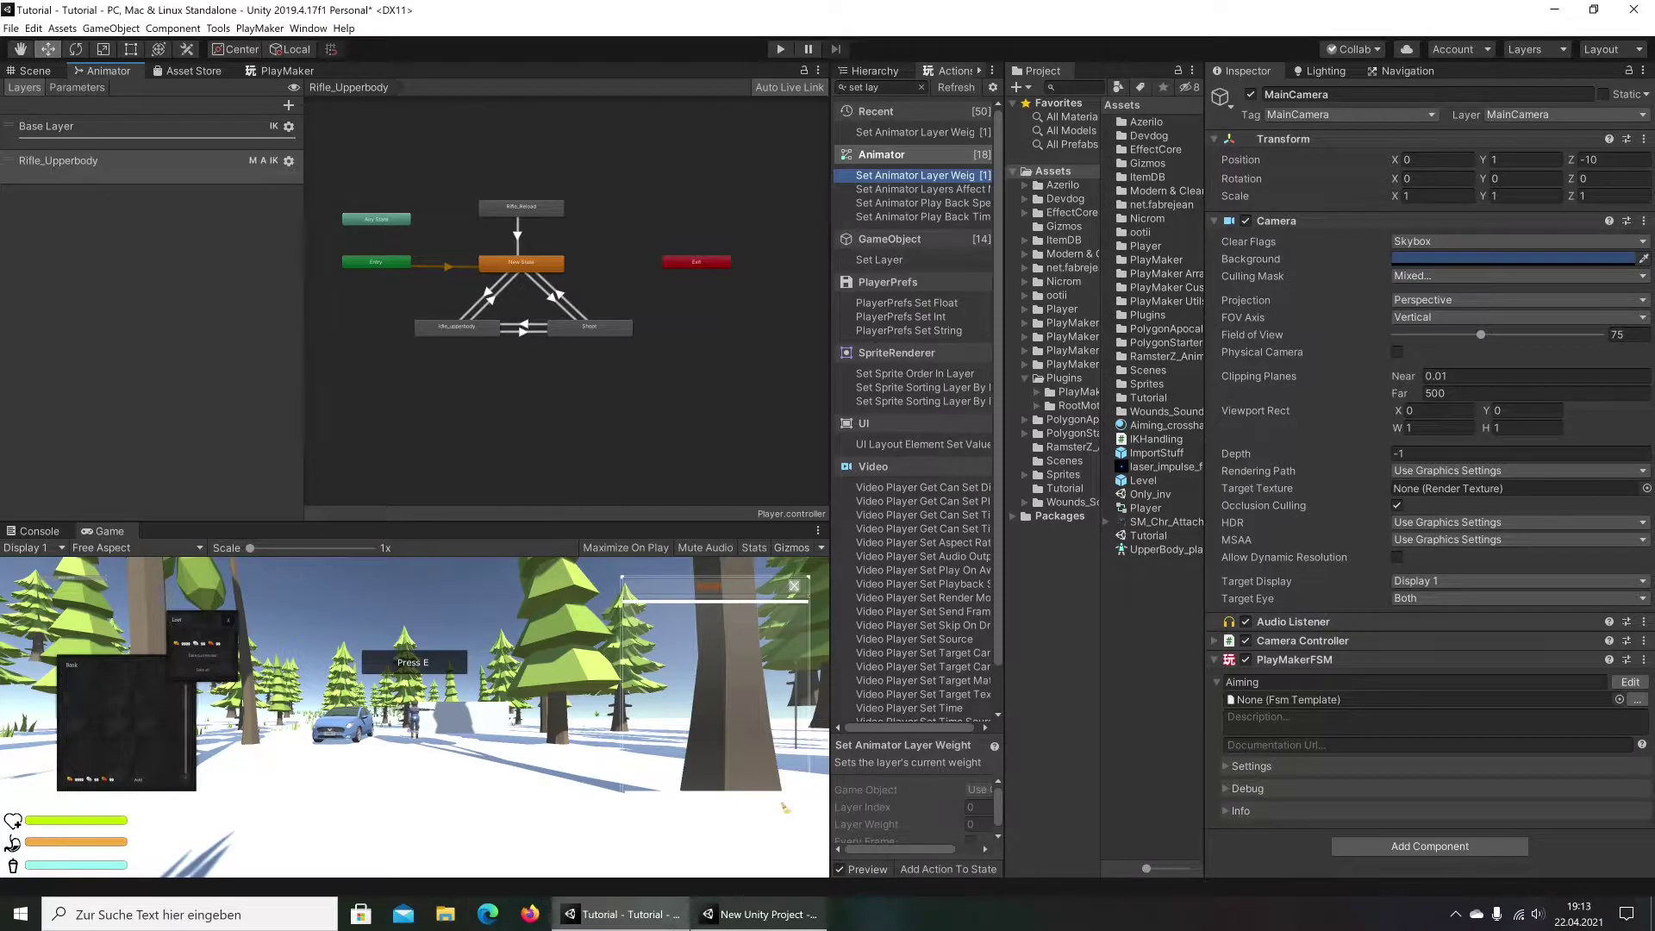
click(763, 915)
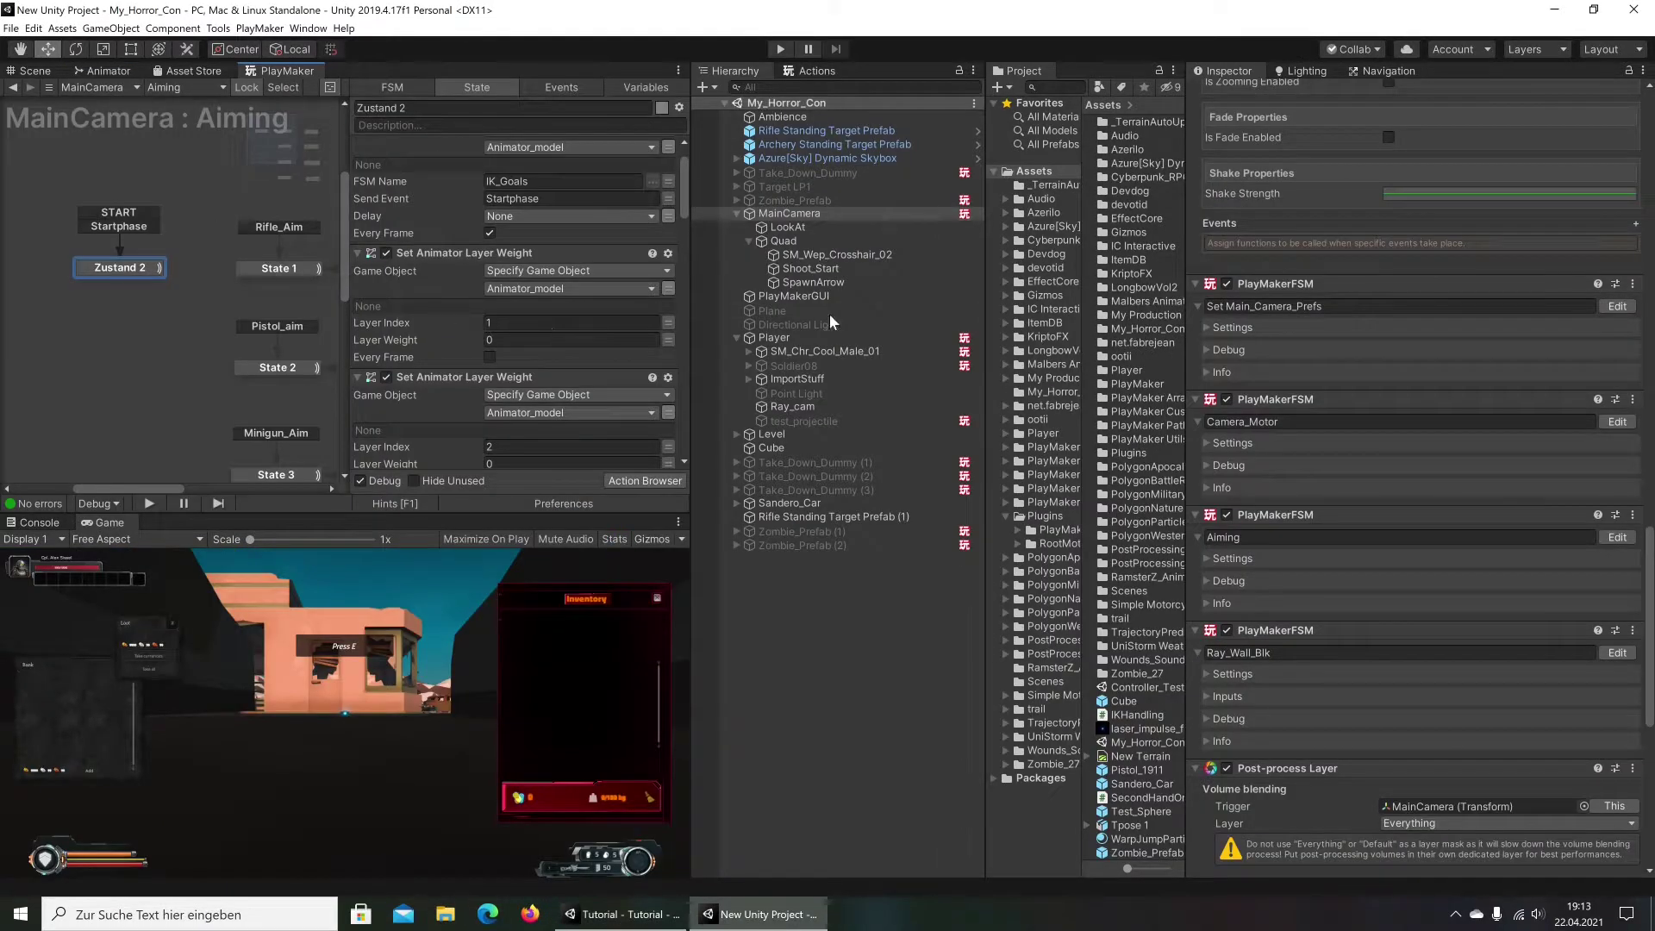
click(622, 914)
key(ctrl+4)
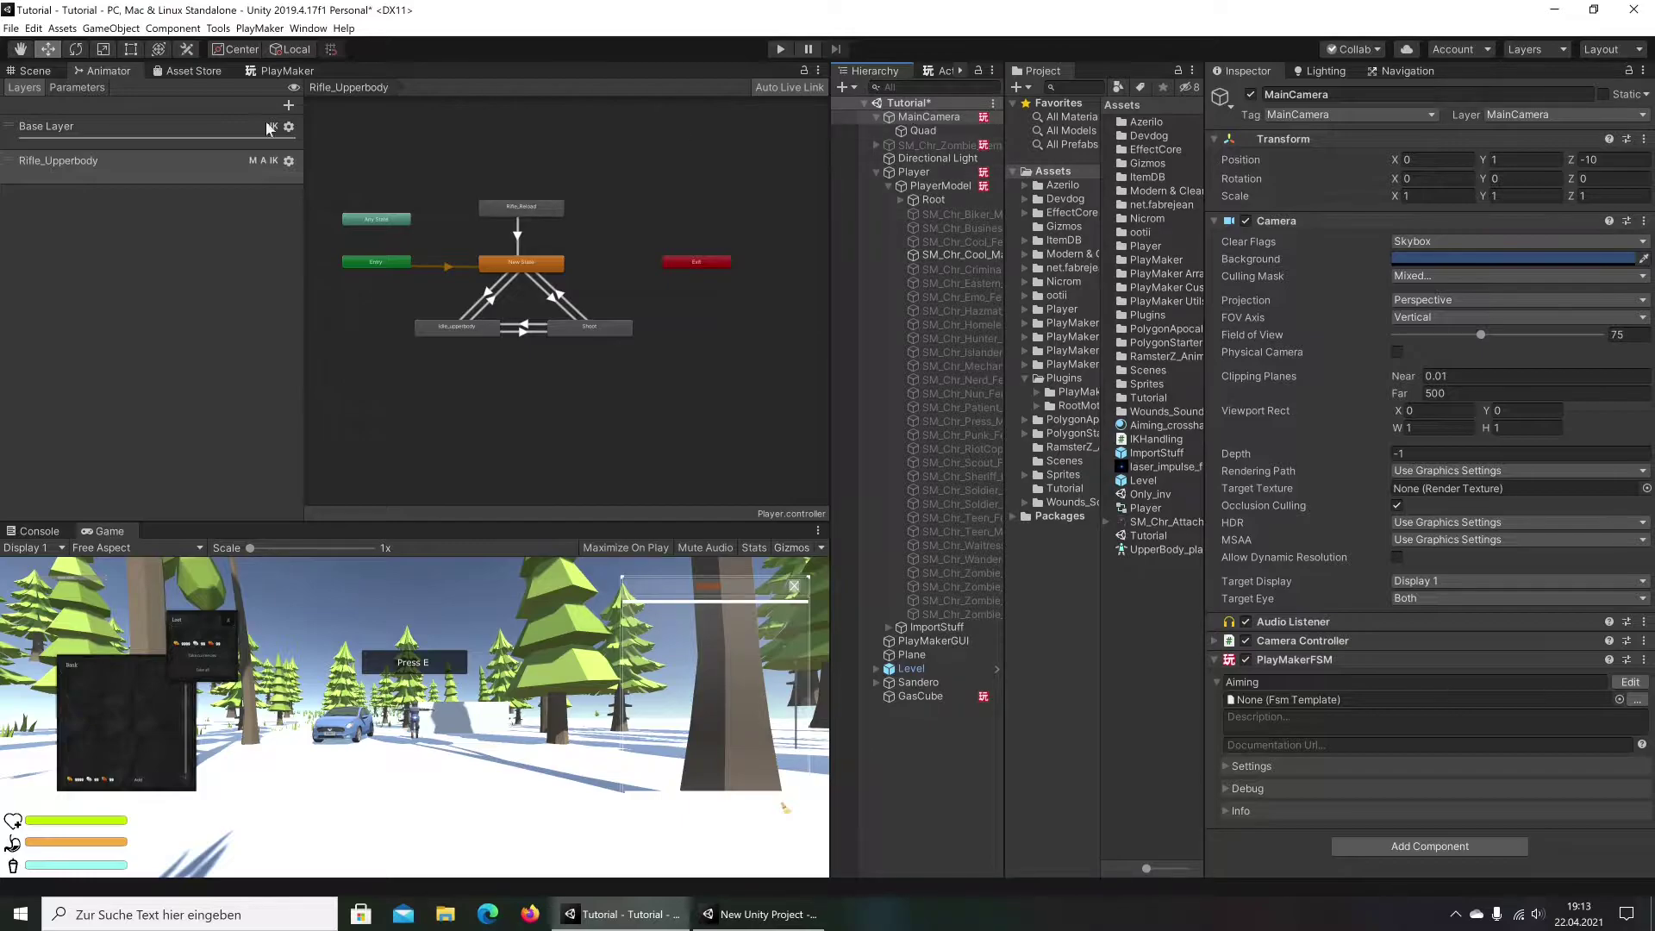
click(292, 67)
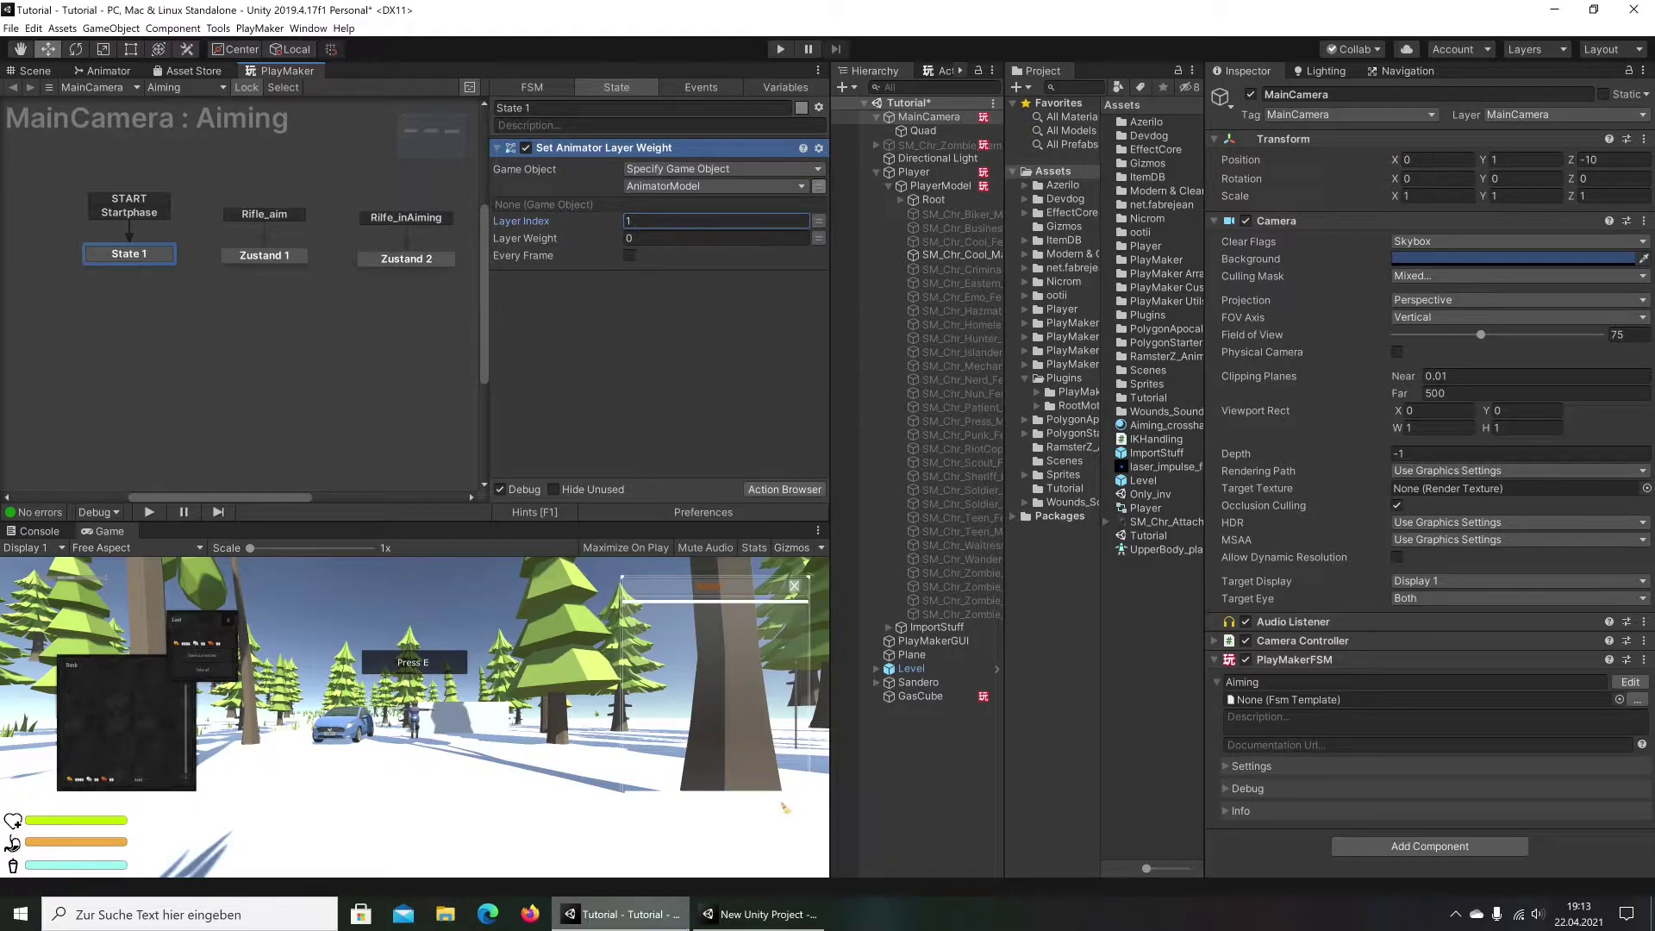
click(758, 913)
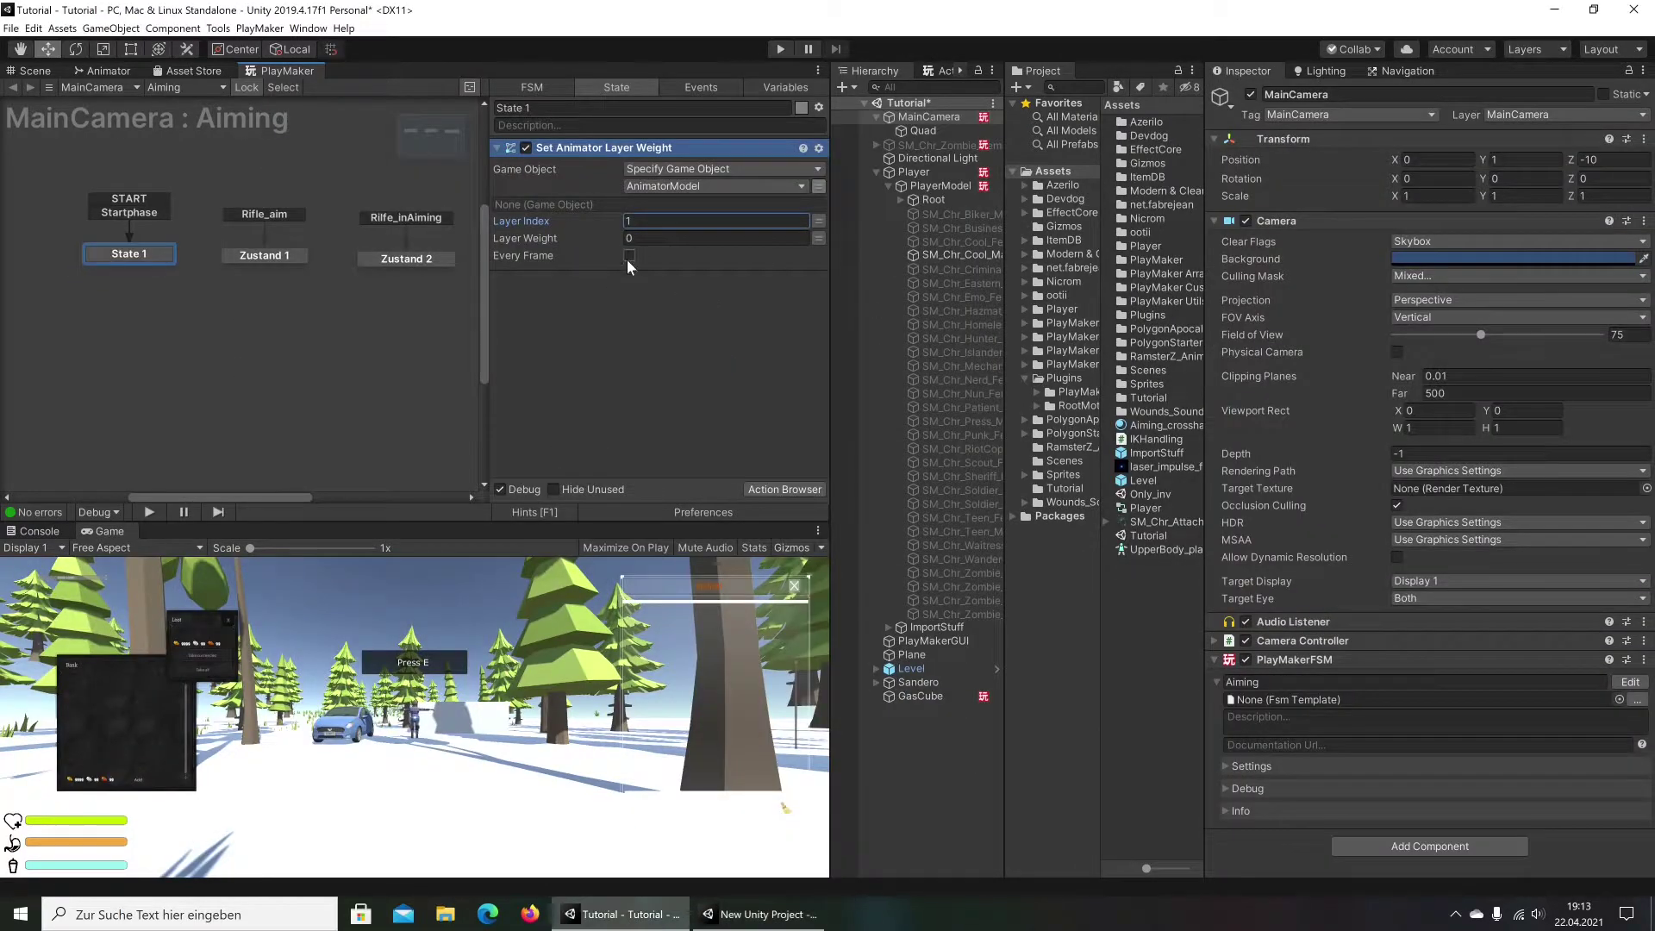
click(630, 255)
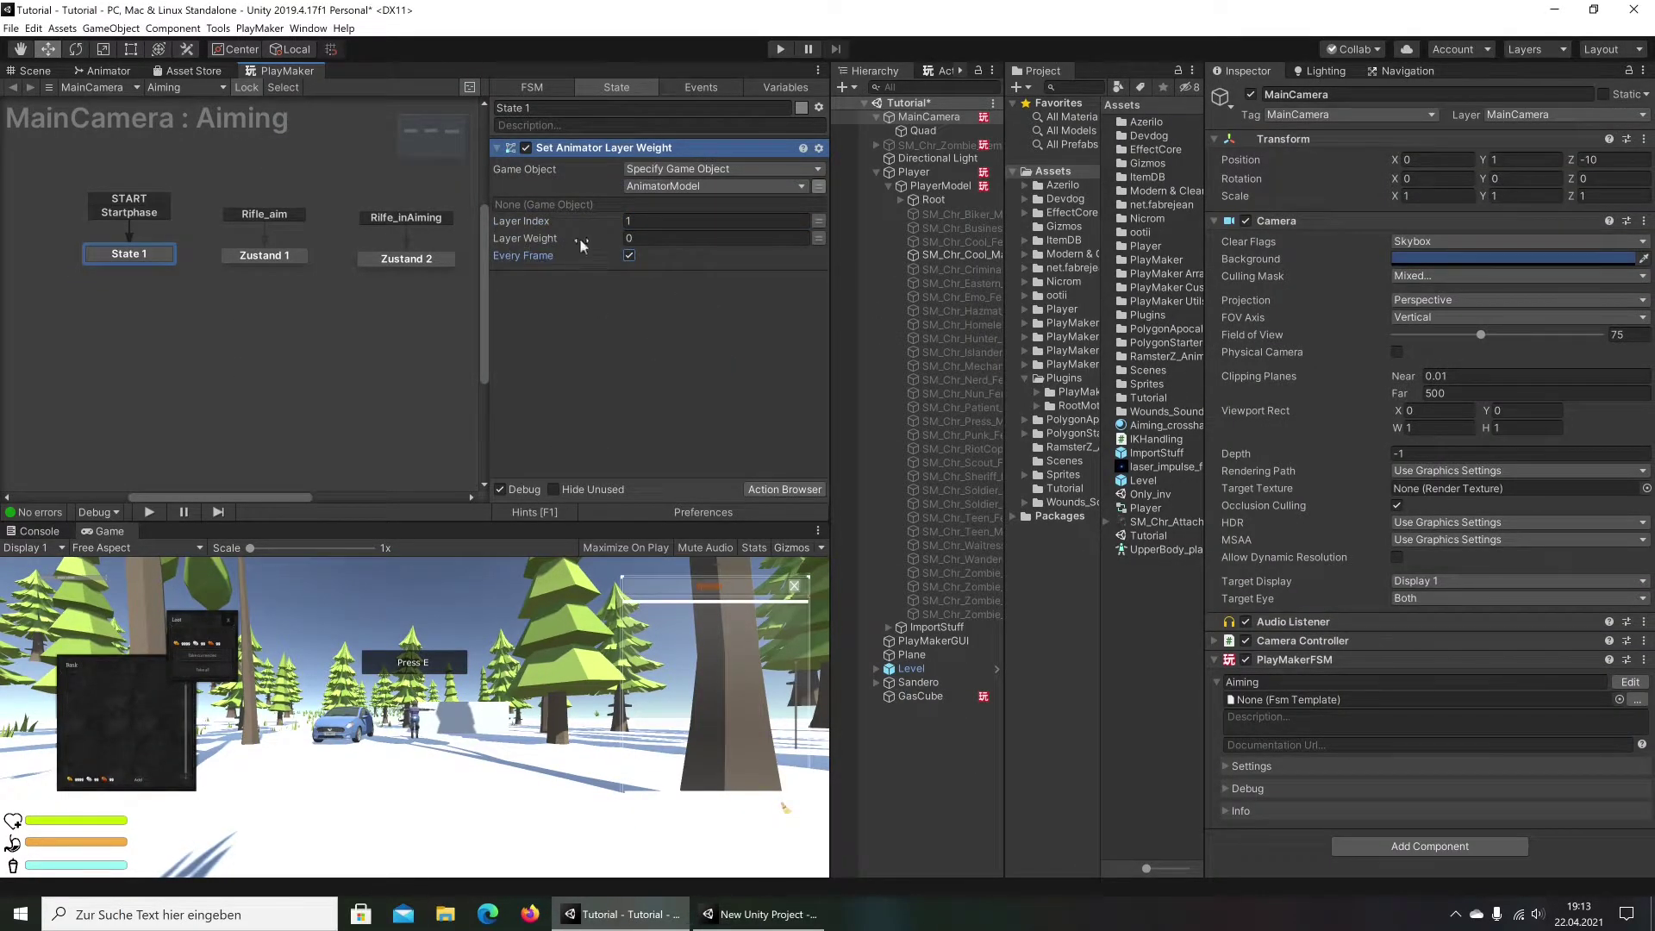
click(734, 915)
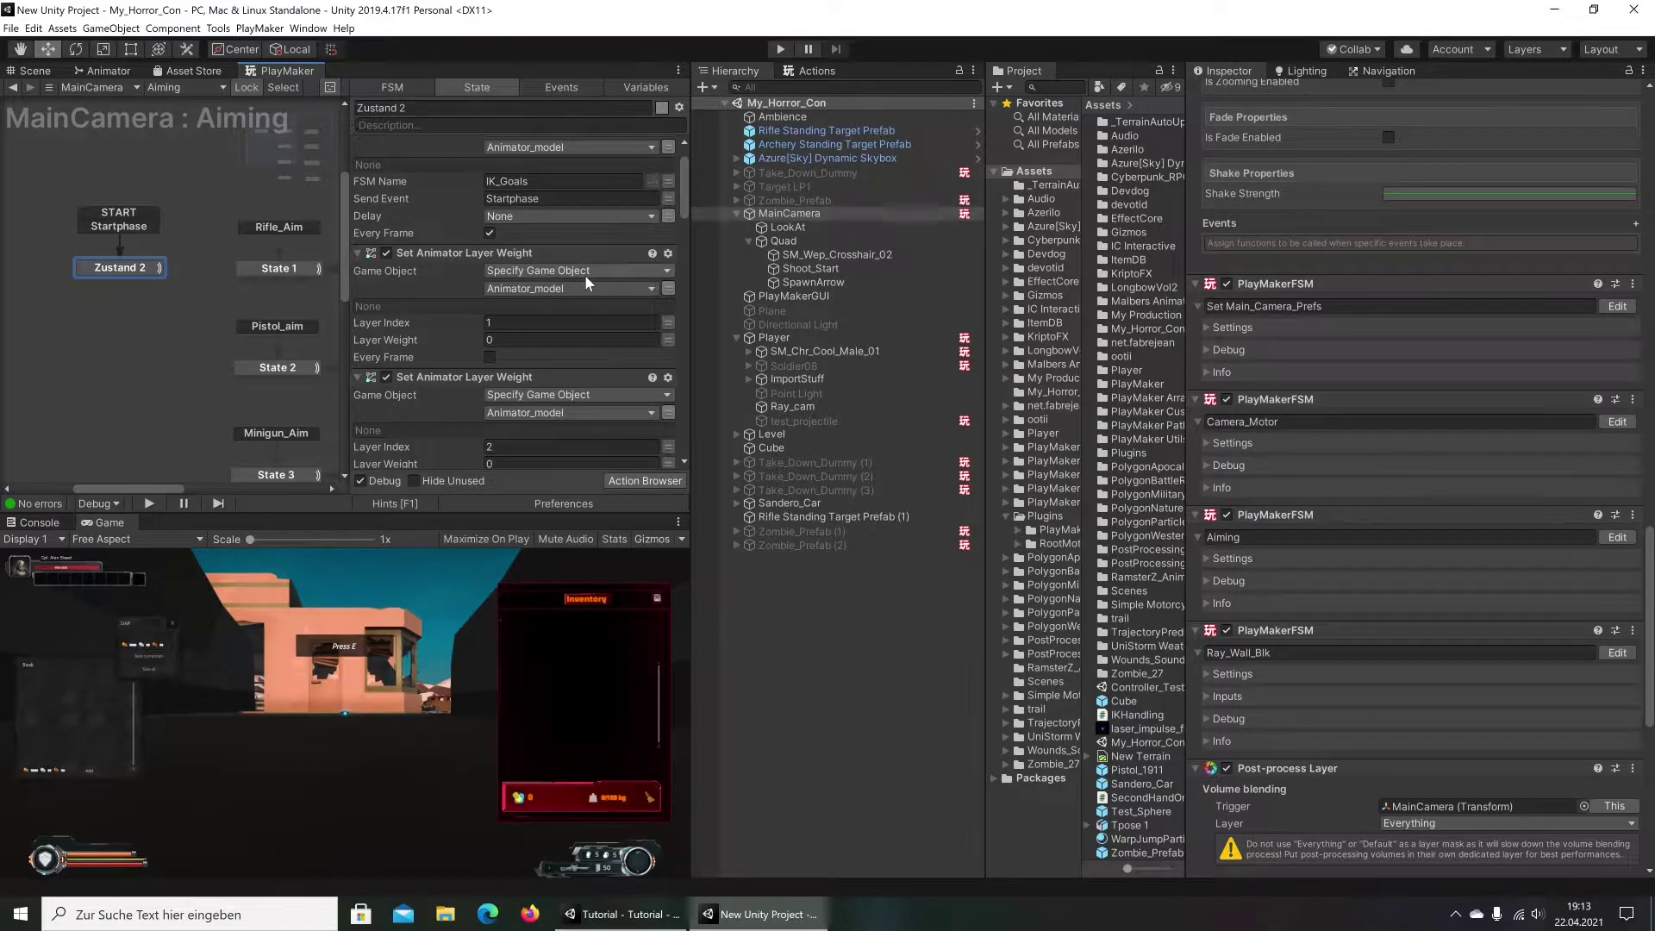
scroll(567, 255, down, 2)
scroll(567, 255, down, 3)
scroll(566, 246, down, 2)
scroll(566, 246, down, 2)
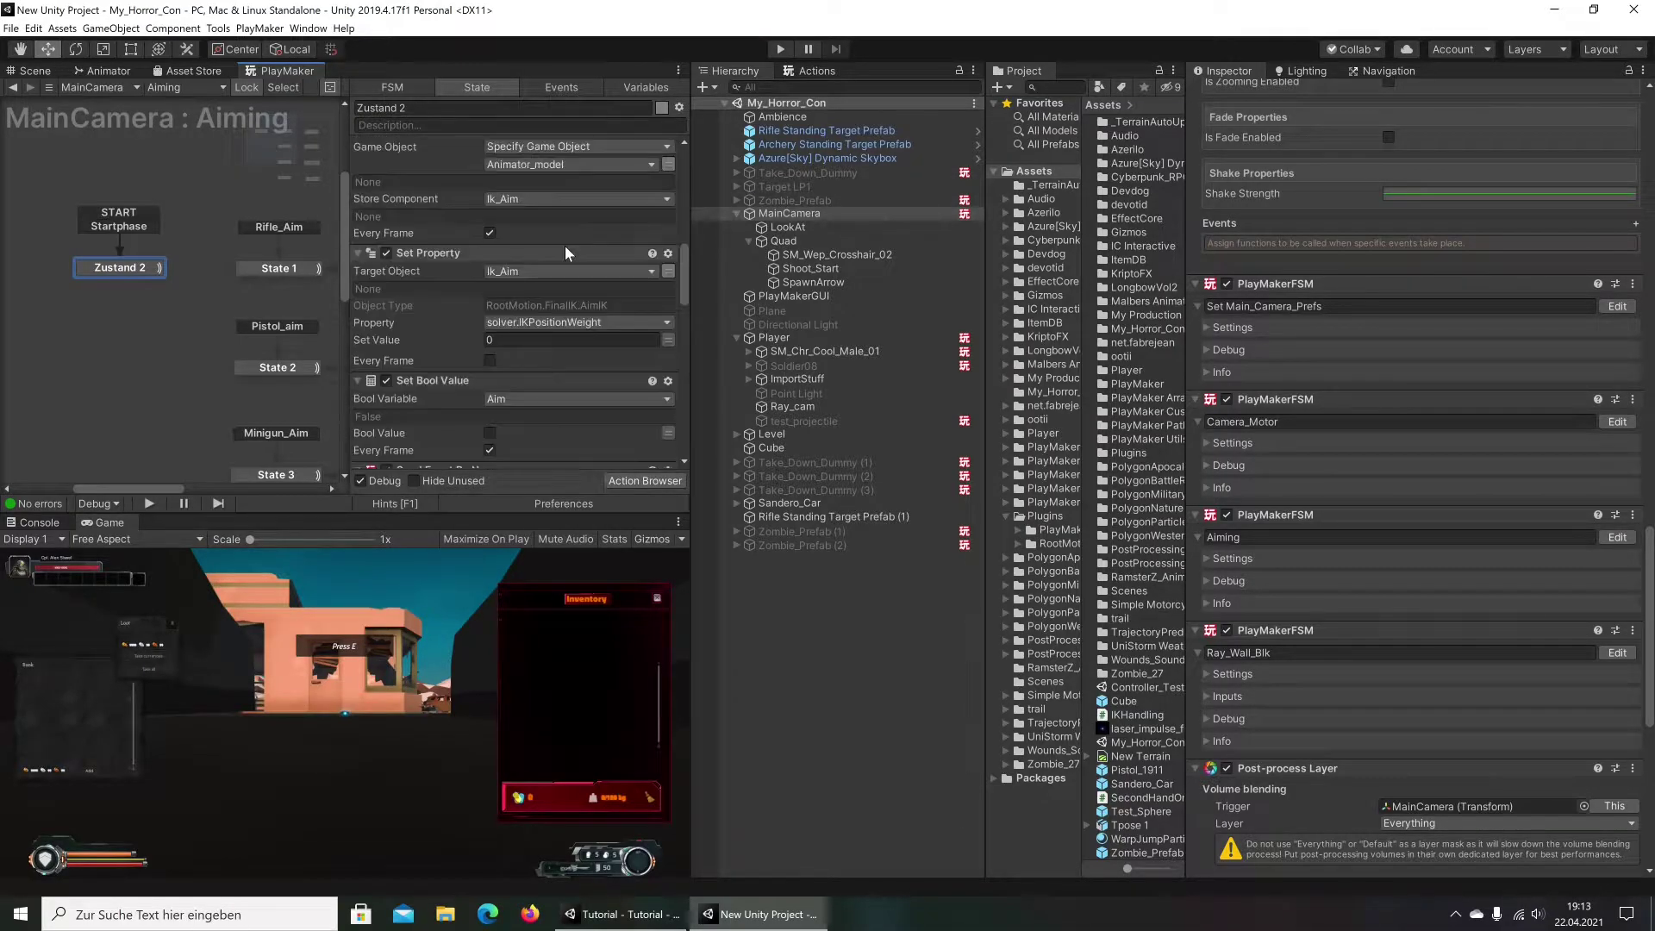
scroll(552, 270, down, 1)
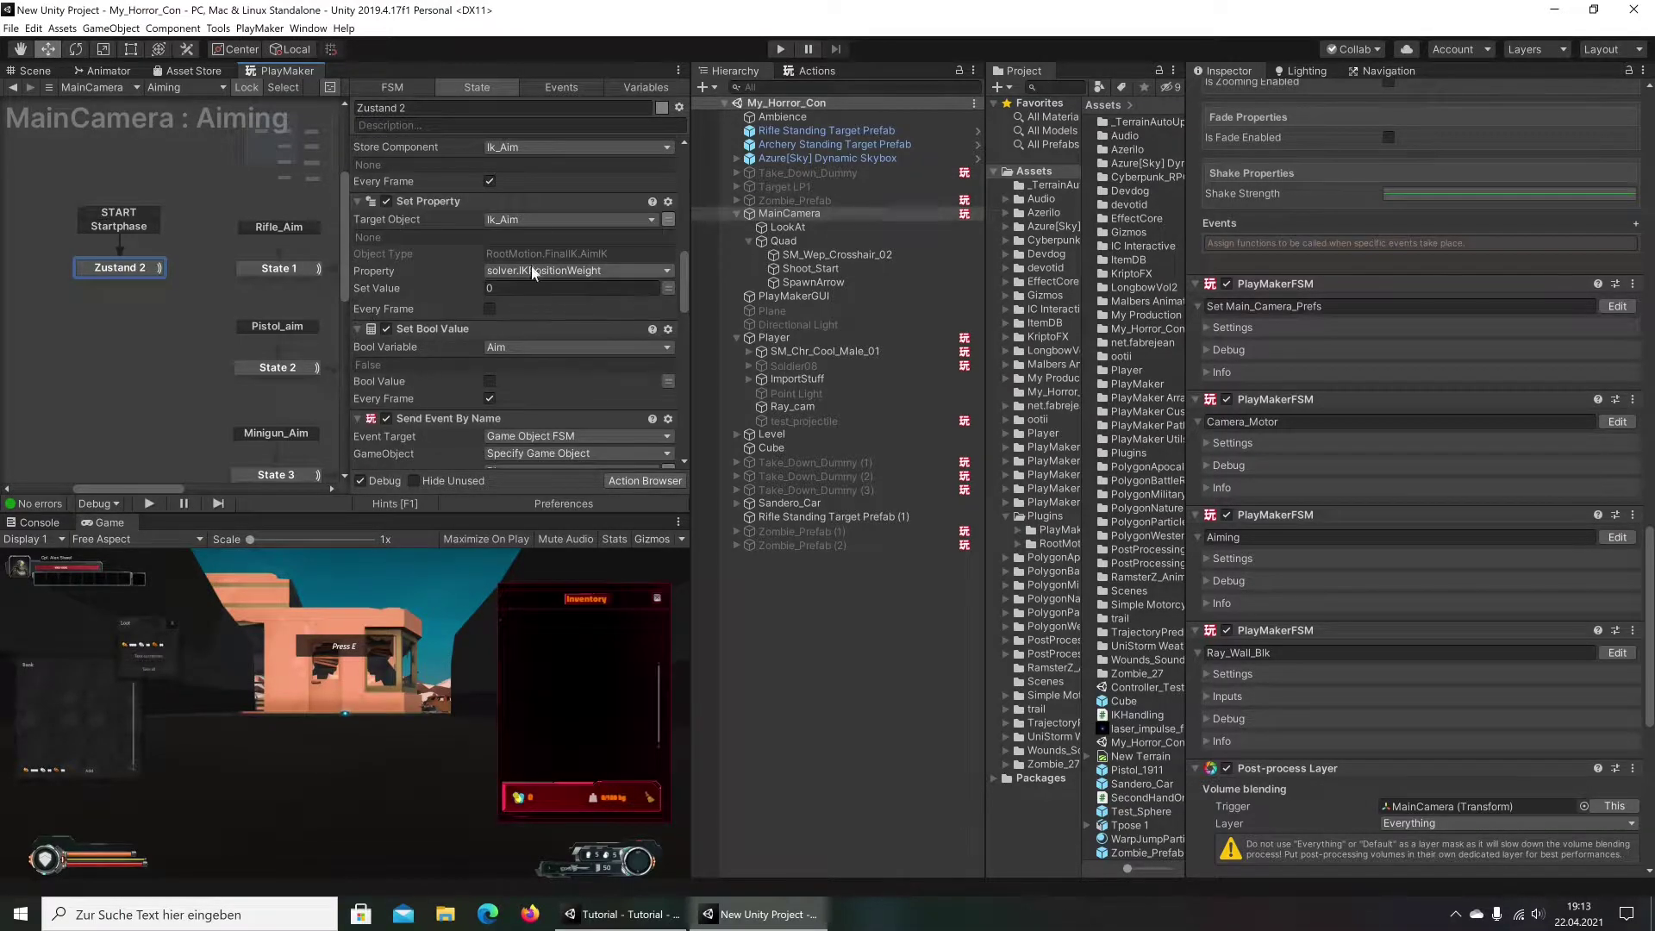
scroll(531, 266, down, 2)
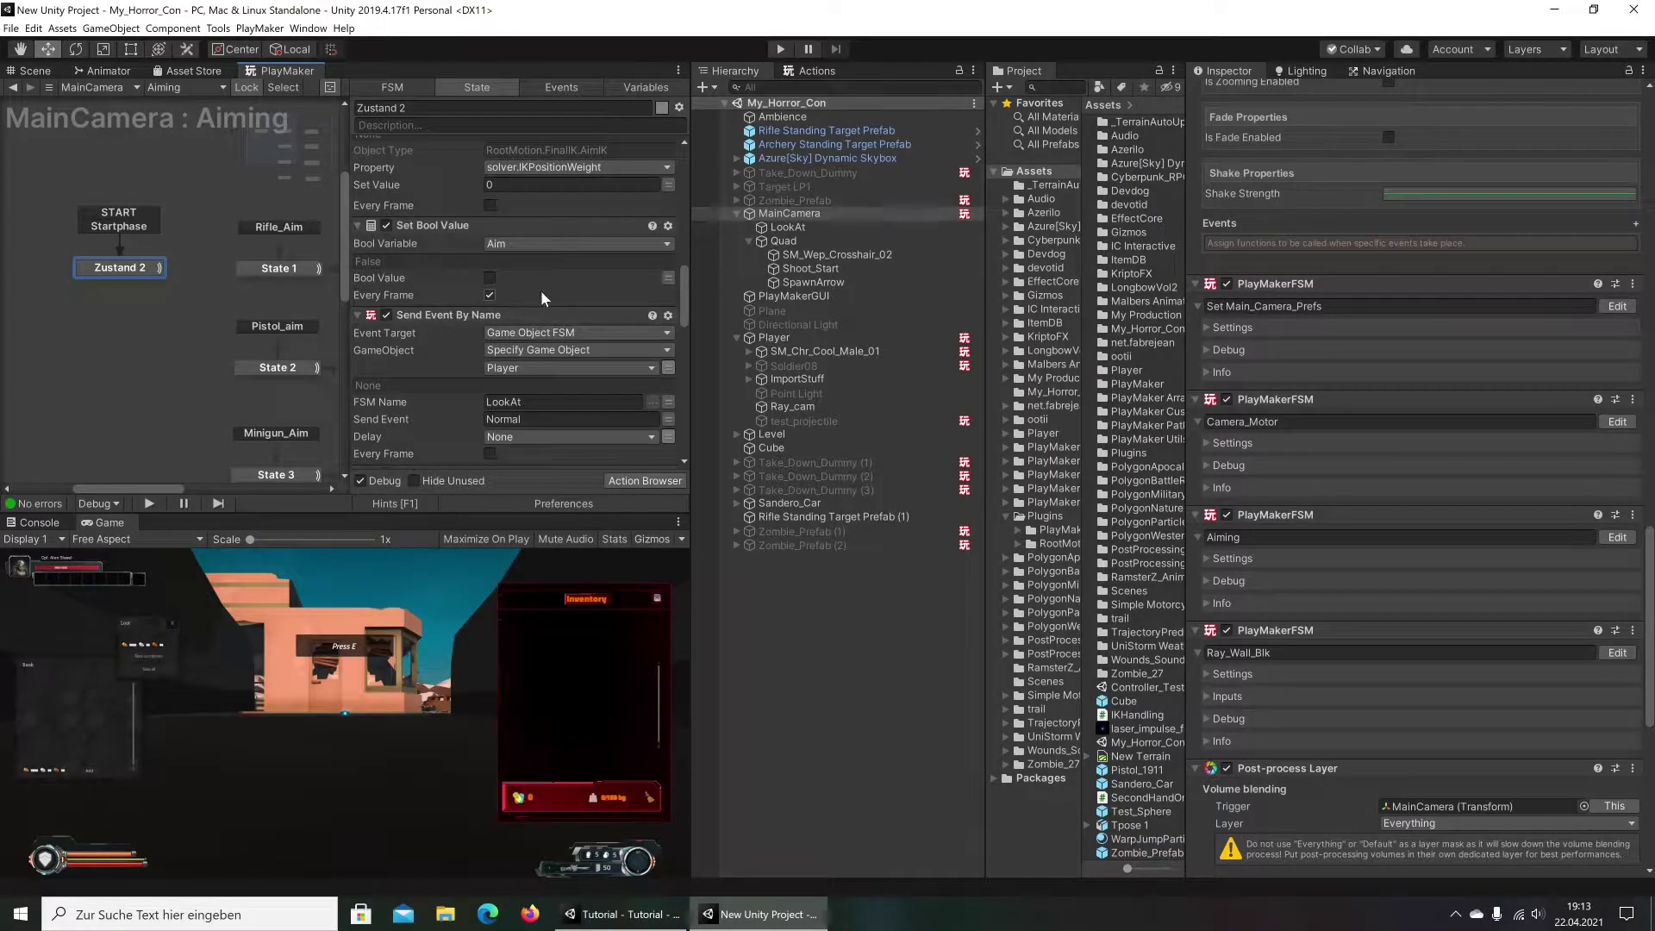
scroll(541, 291, down, 2)
scroll(541, 290, down, 1)
scroll(540, 289, down, 1)
scroll(539, 287, up, 2)
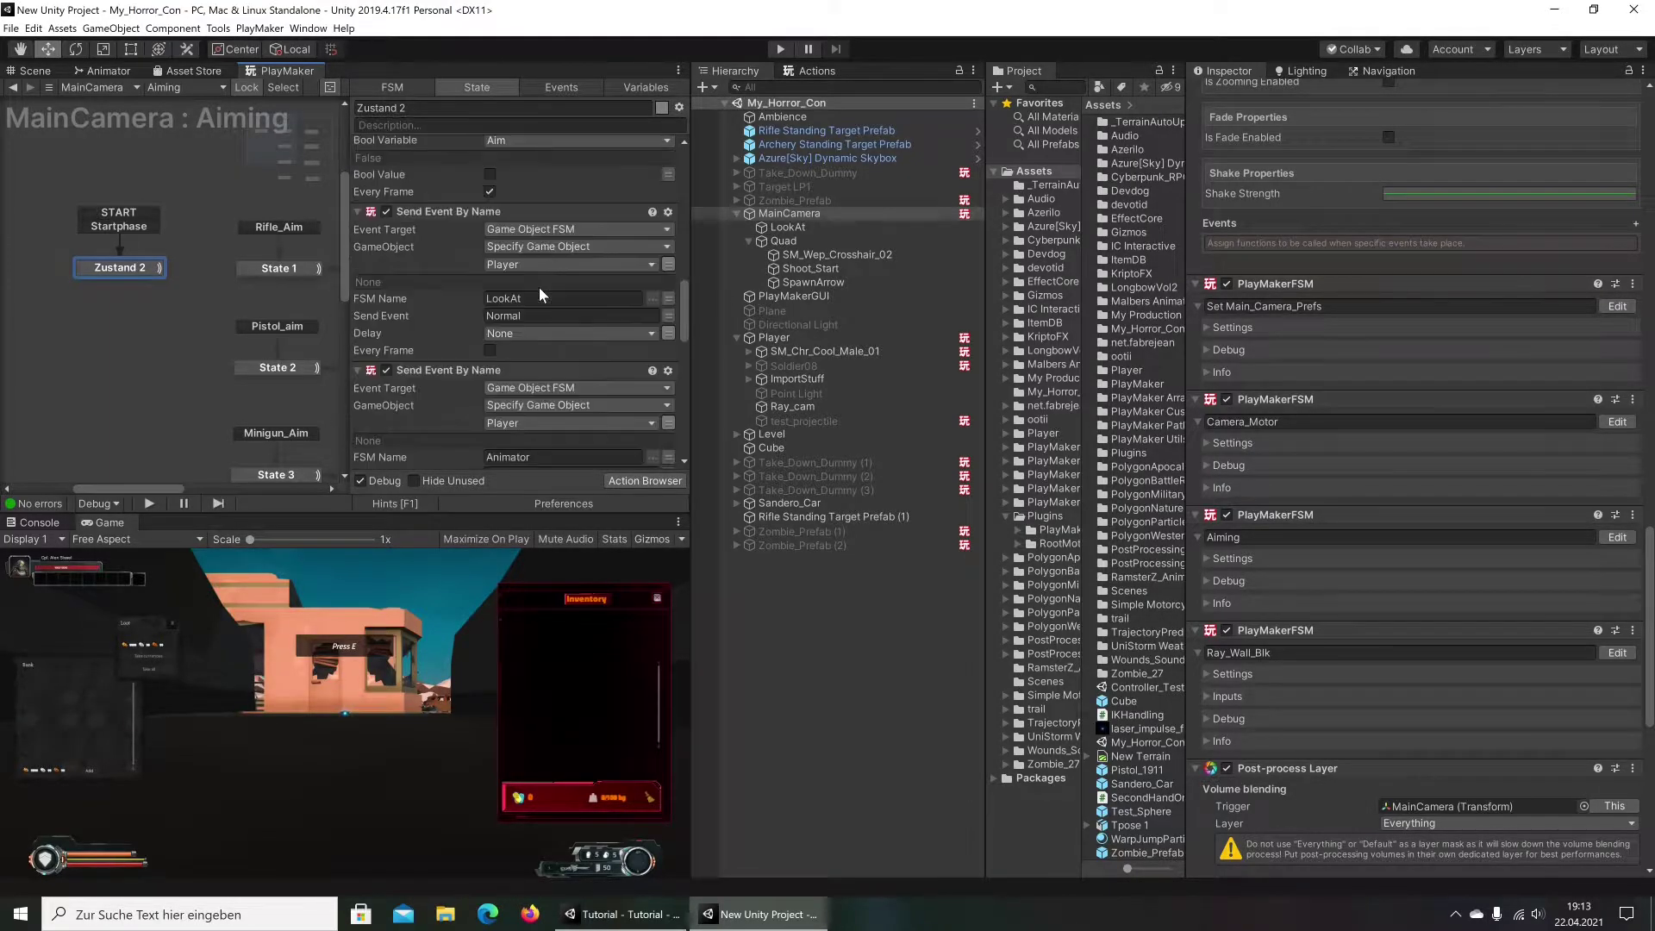
scroll(539, 287, up, 1)
scroll(539, 287, down, 1)
scroll(540, 287, down, 2)
scroll(536, 284, down, 3)
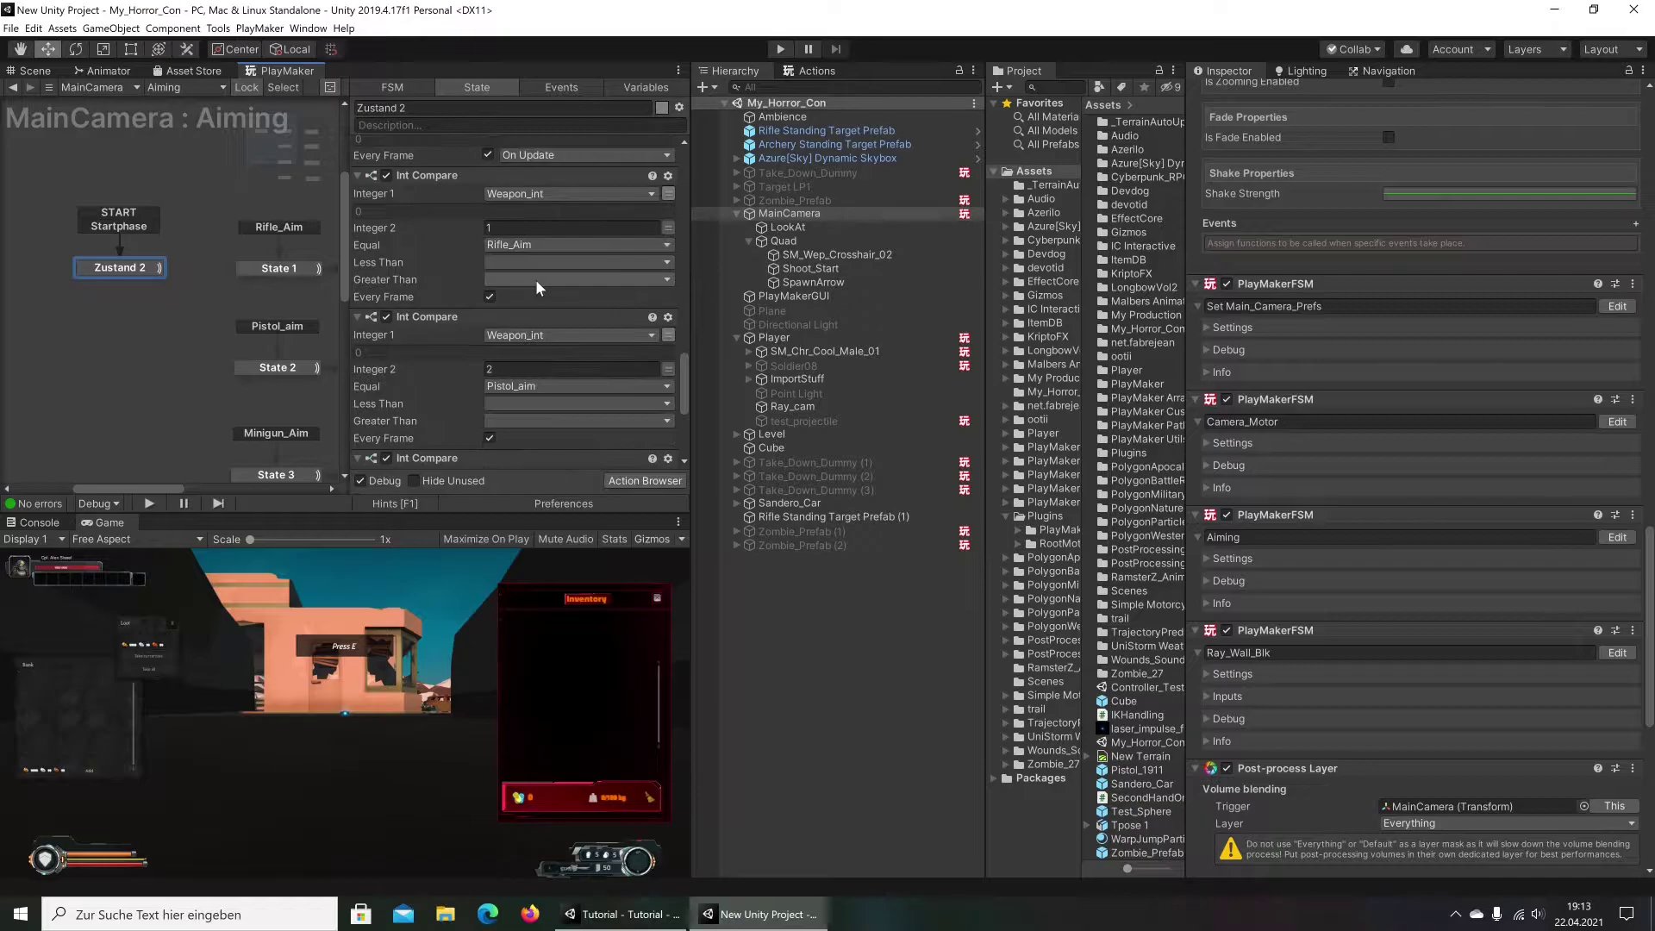
scroll(535, 290, down, 3)
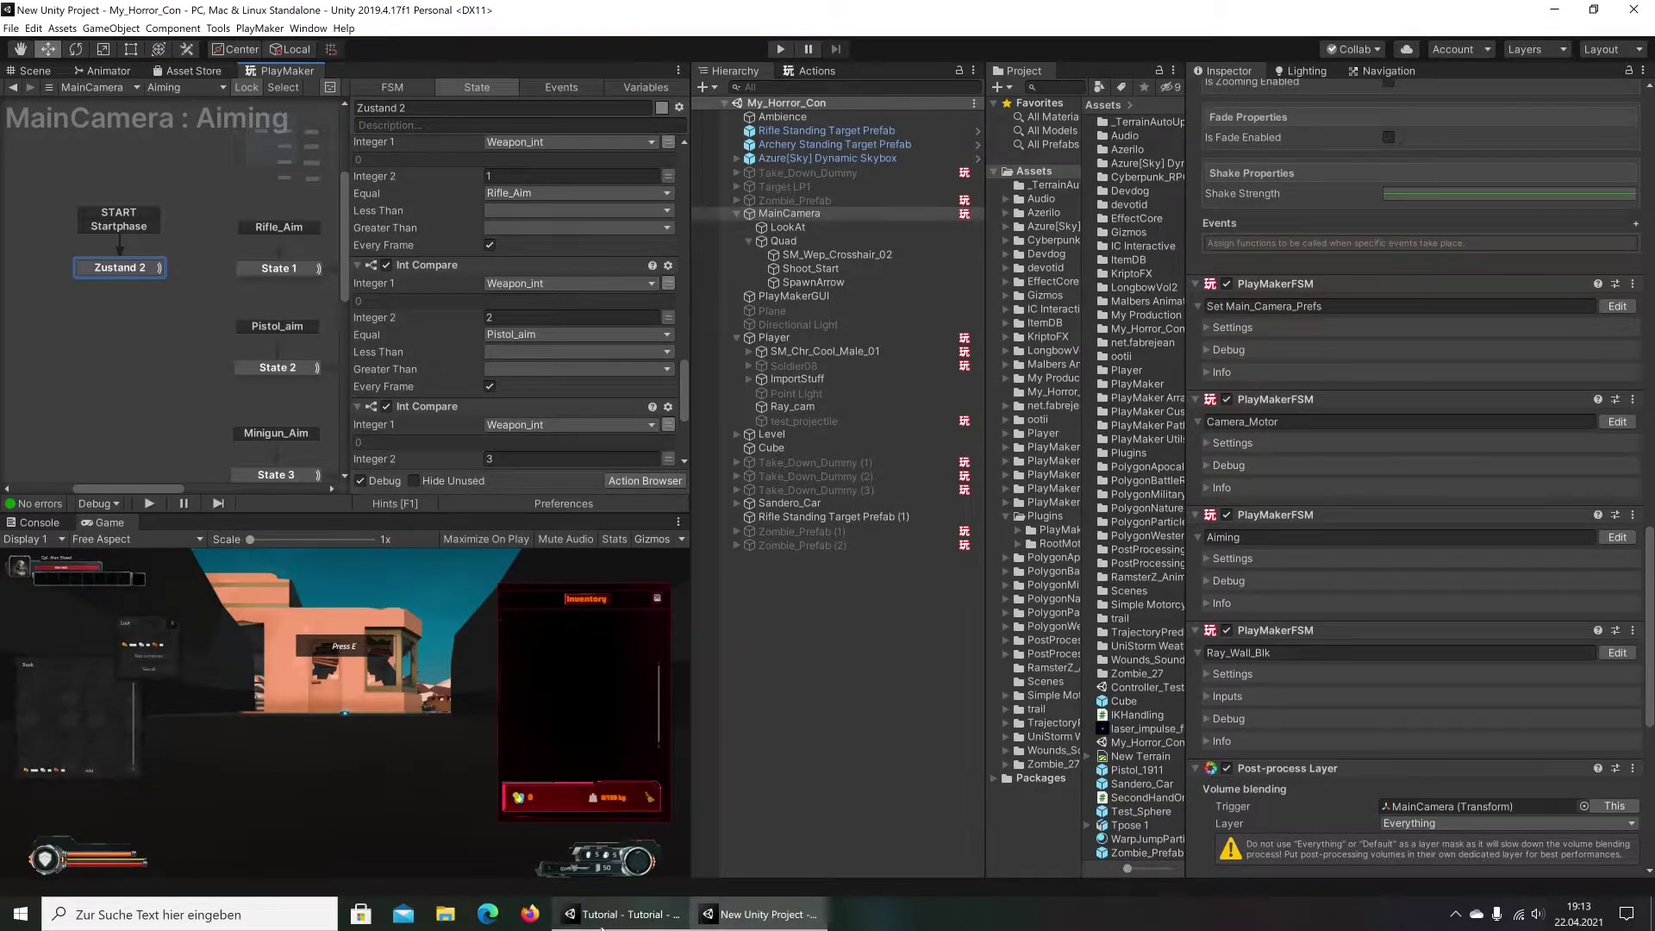
click(603, 920)
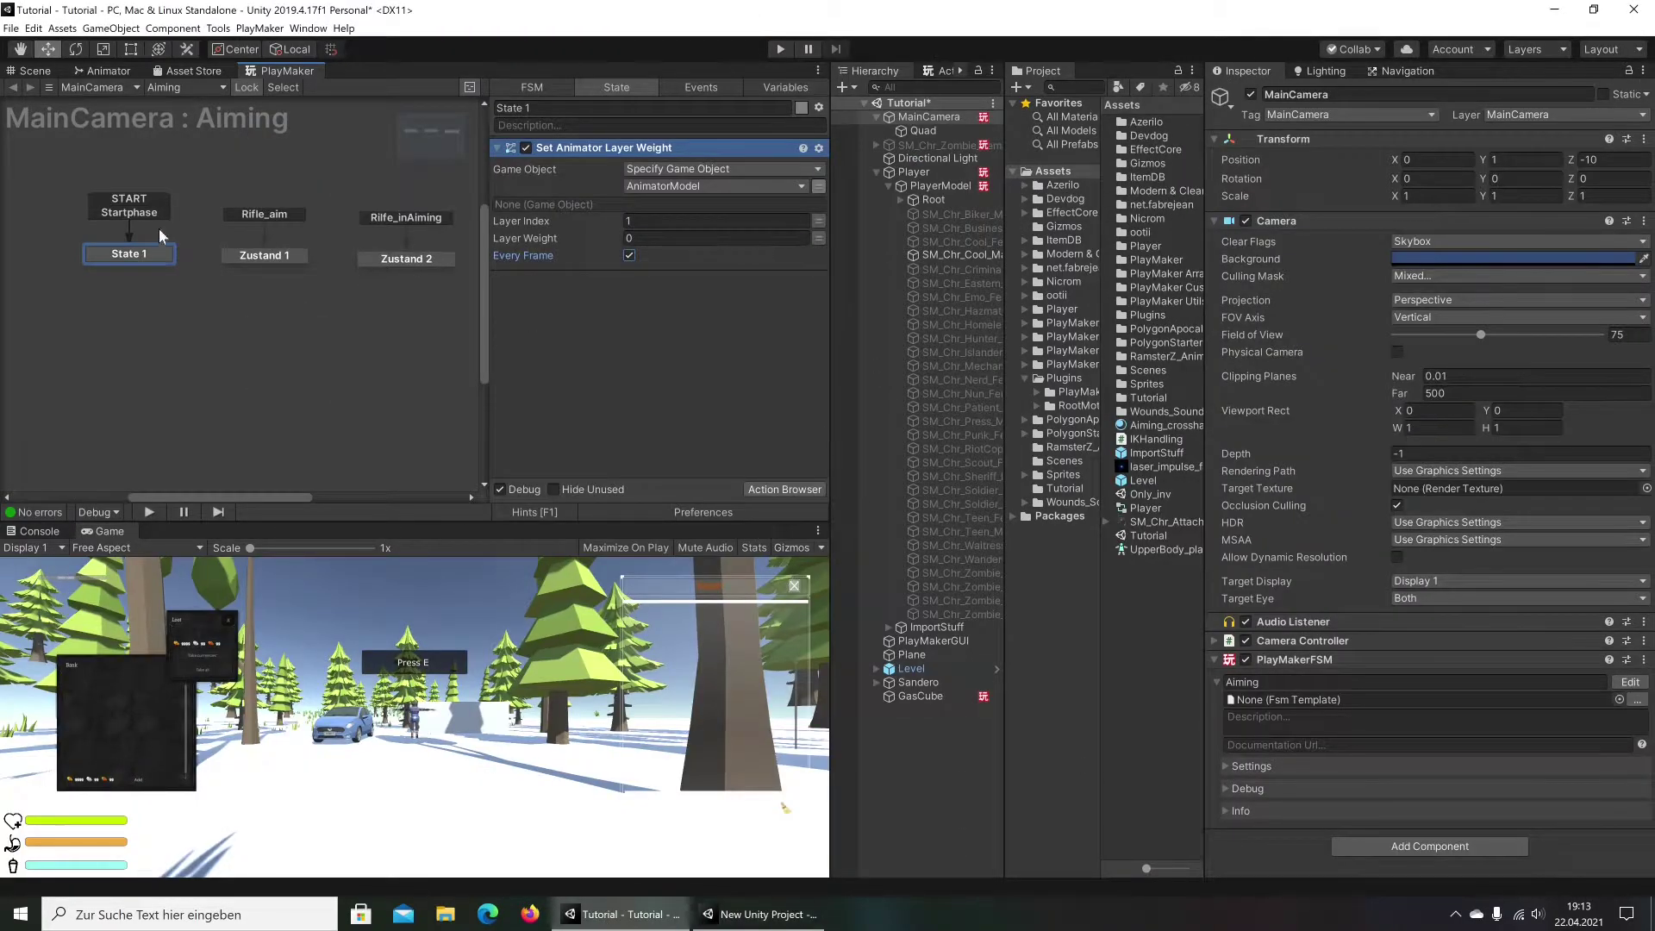
Expand the skeleton from Root through Hips, spine, neck and head, then collapse the head branches
click(899, 200)
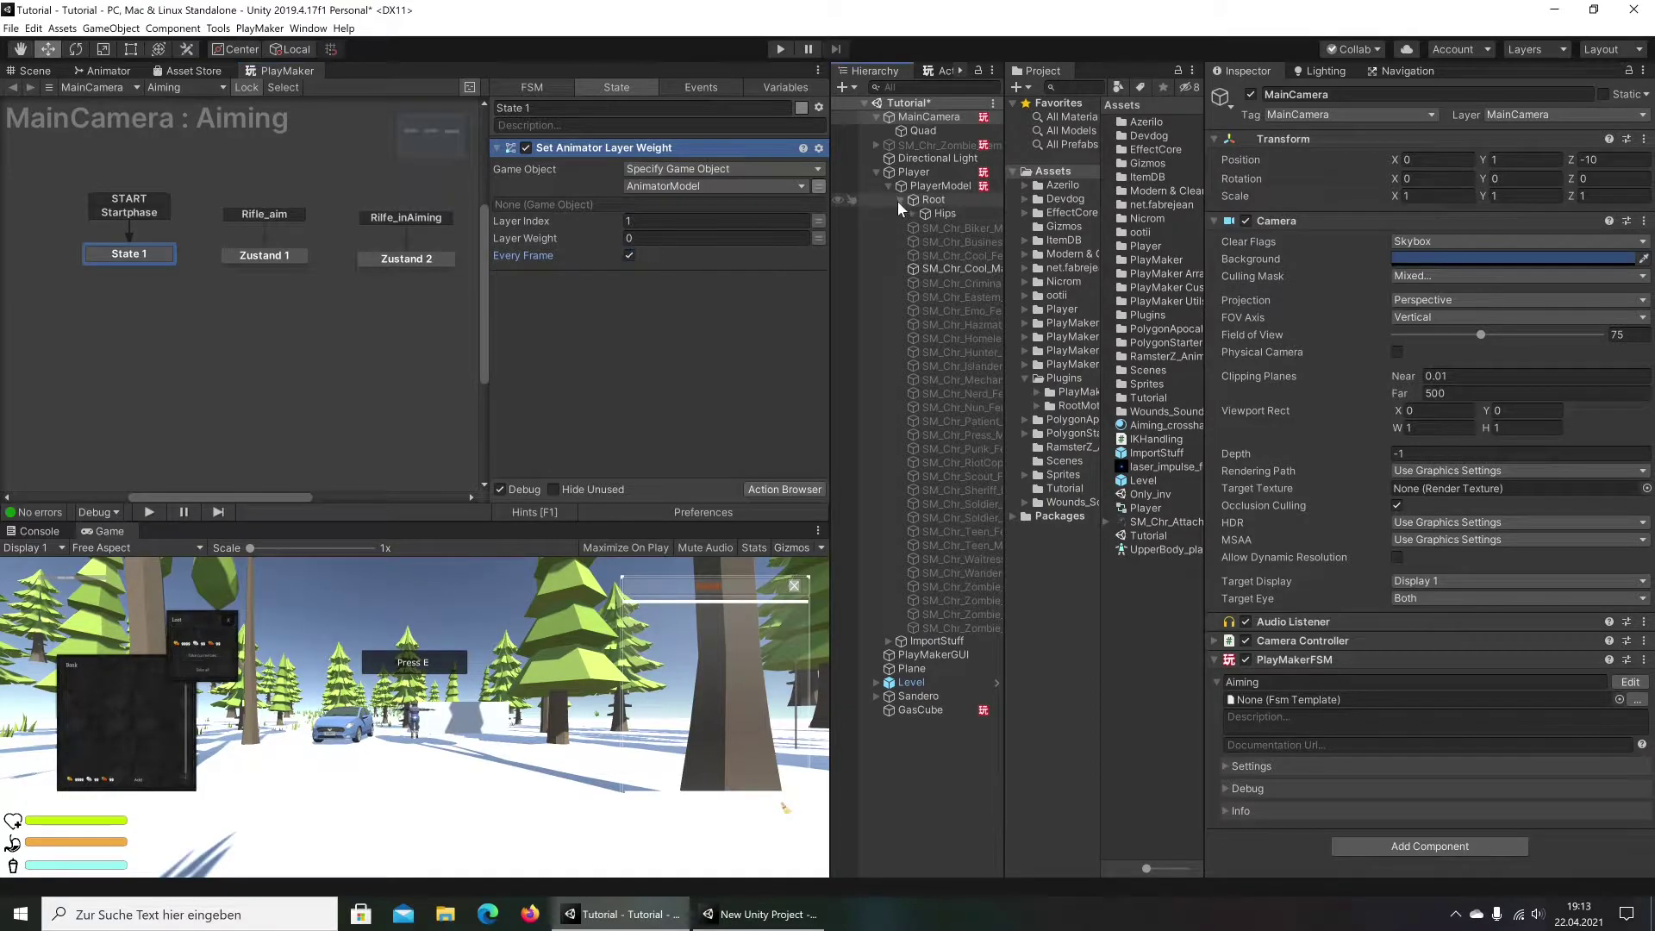
click(913, 214)
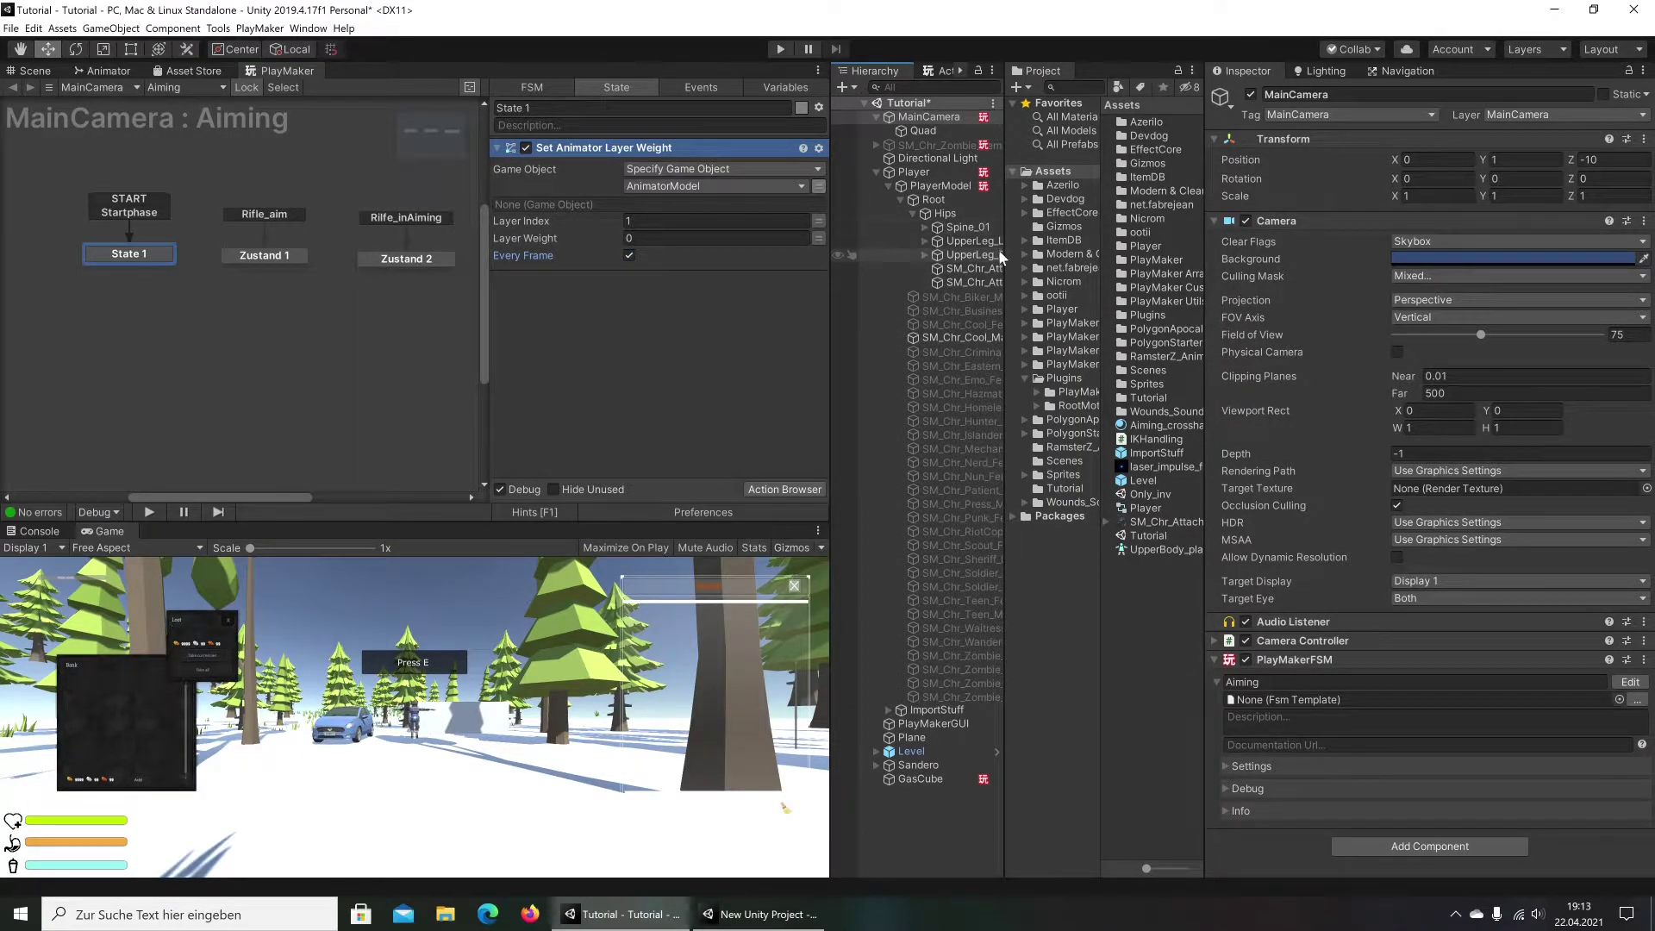
drag(1001, 257, 1075, 257)
click(926, 227)
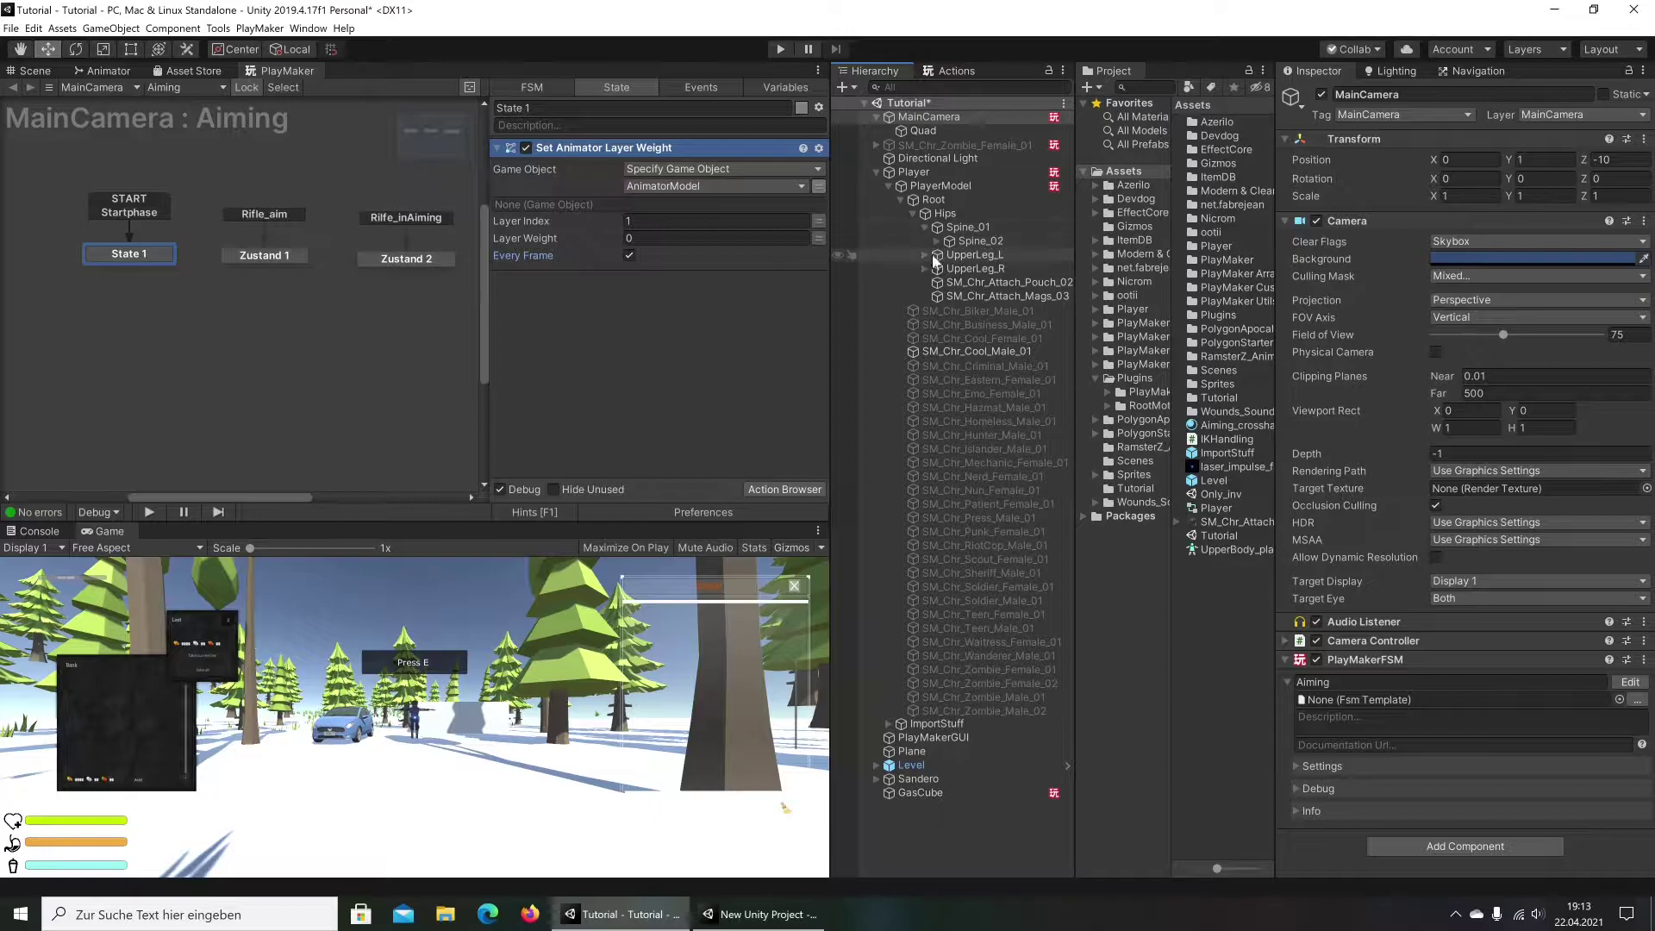
click(931, 241)
click(937, 241)
click(949, 256)
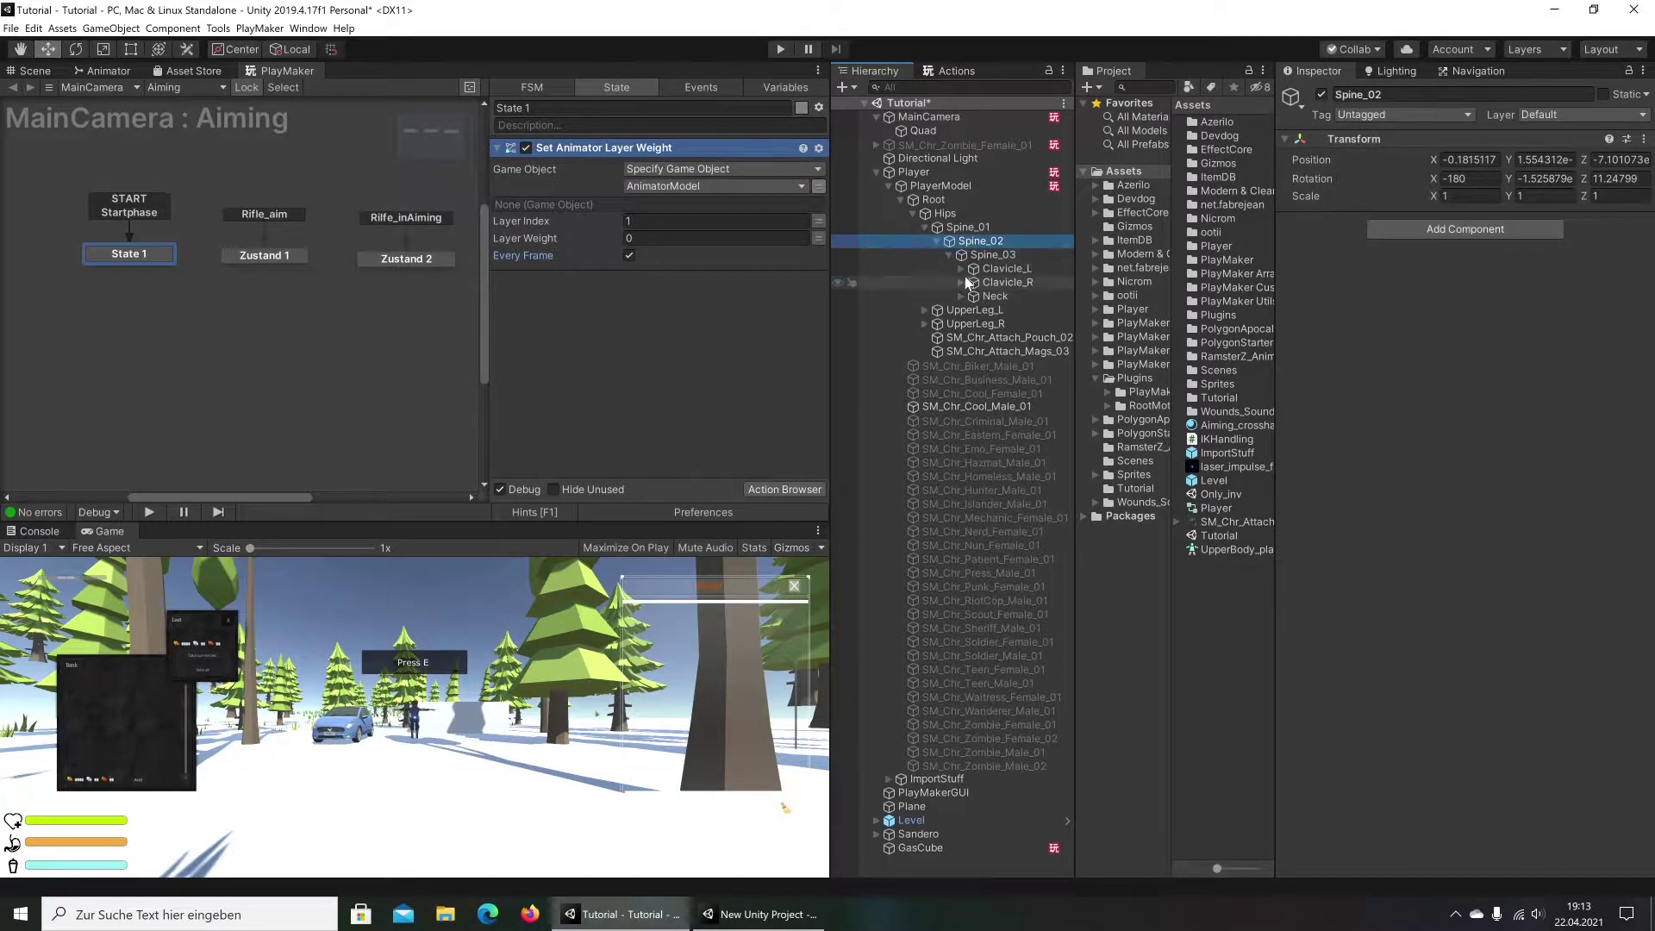
click(961, 296)
click(972, 309)
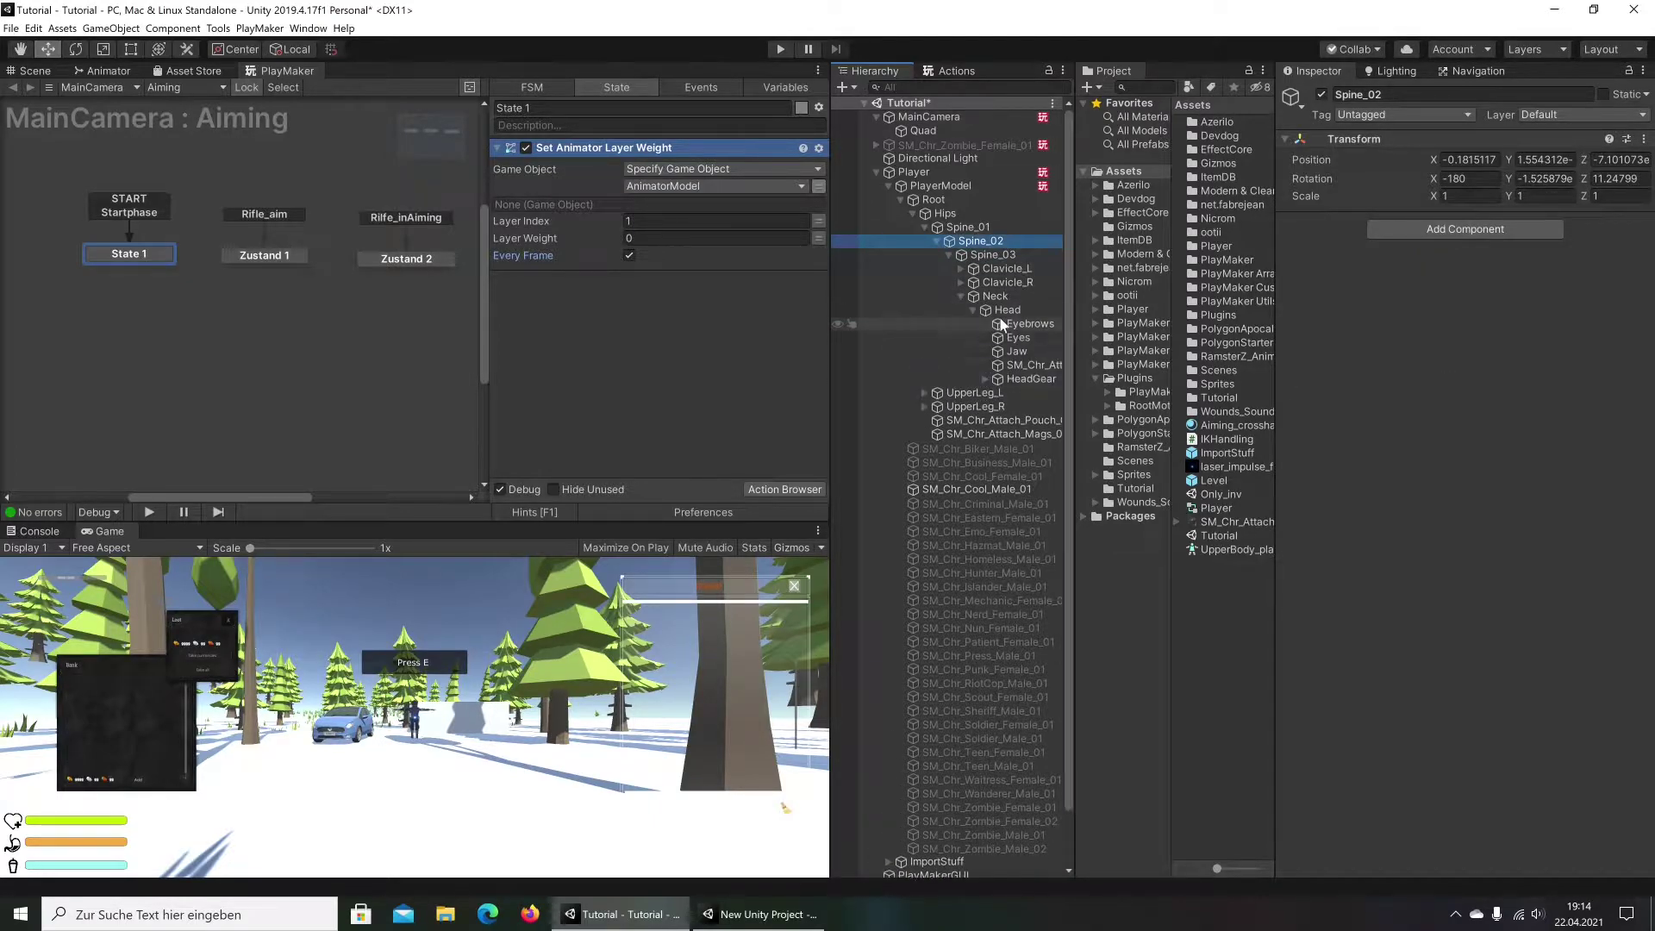
click(985, 380)
click(985, 379)
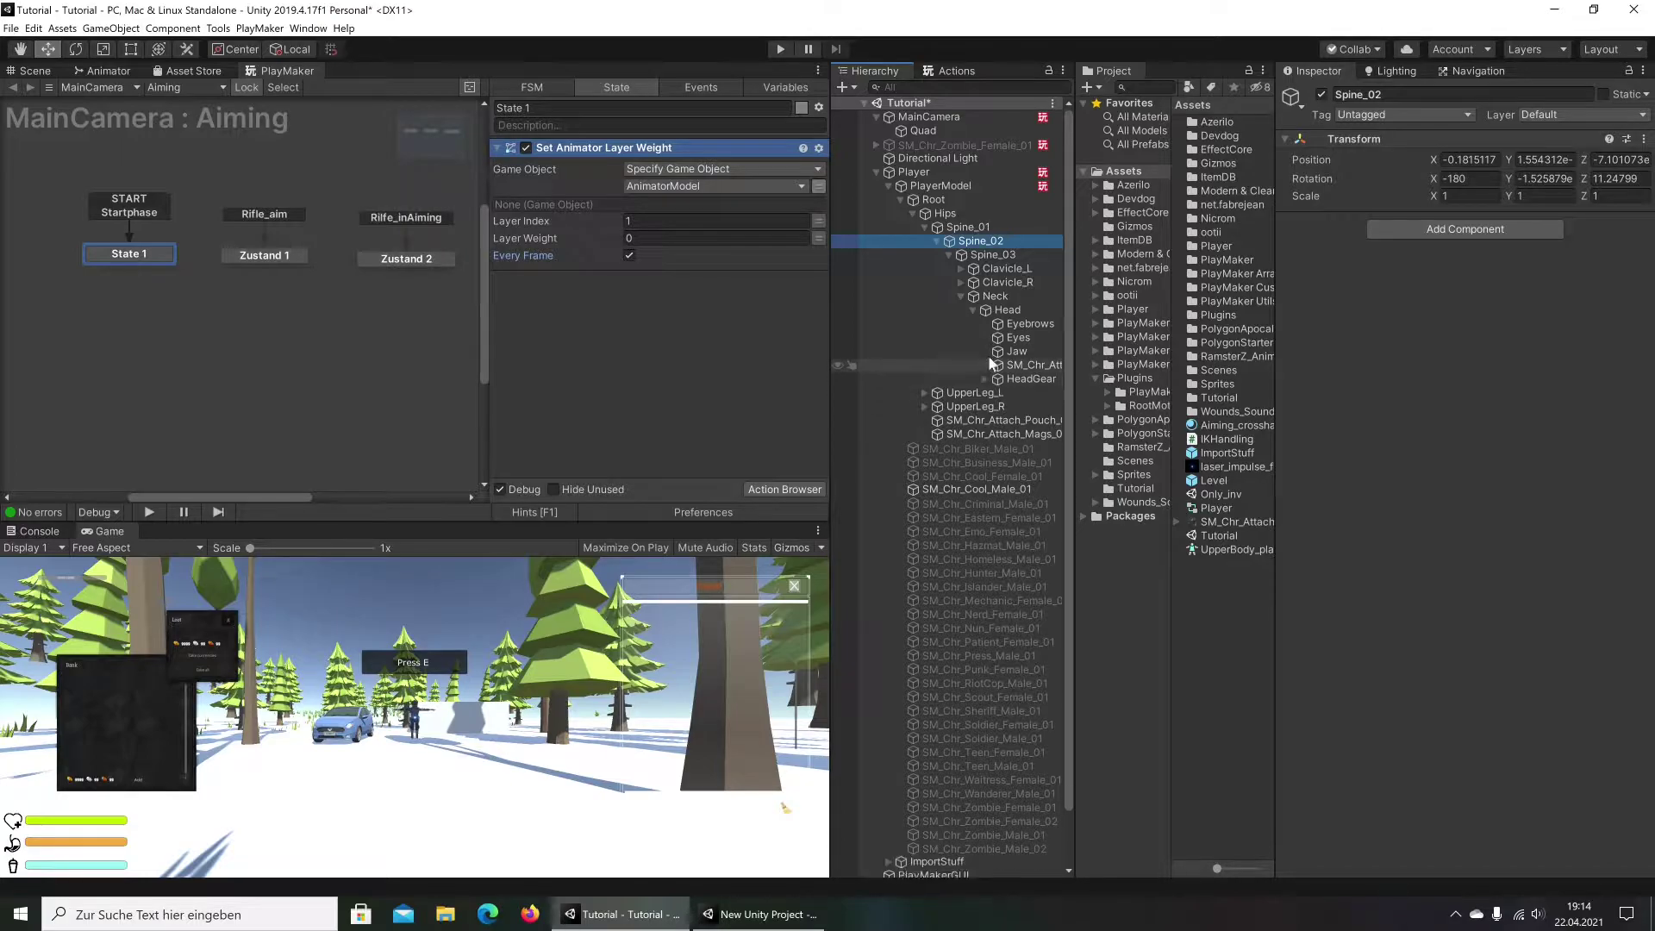
click(971, 309)
click(961, 296)
Expand the right arm down to Weapon_Holder and select Test_rifle
click(962, 283)
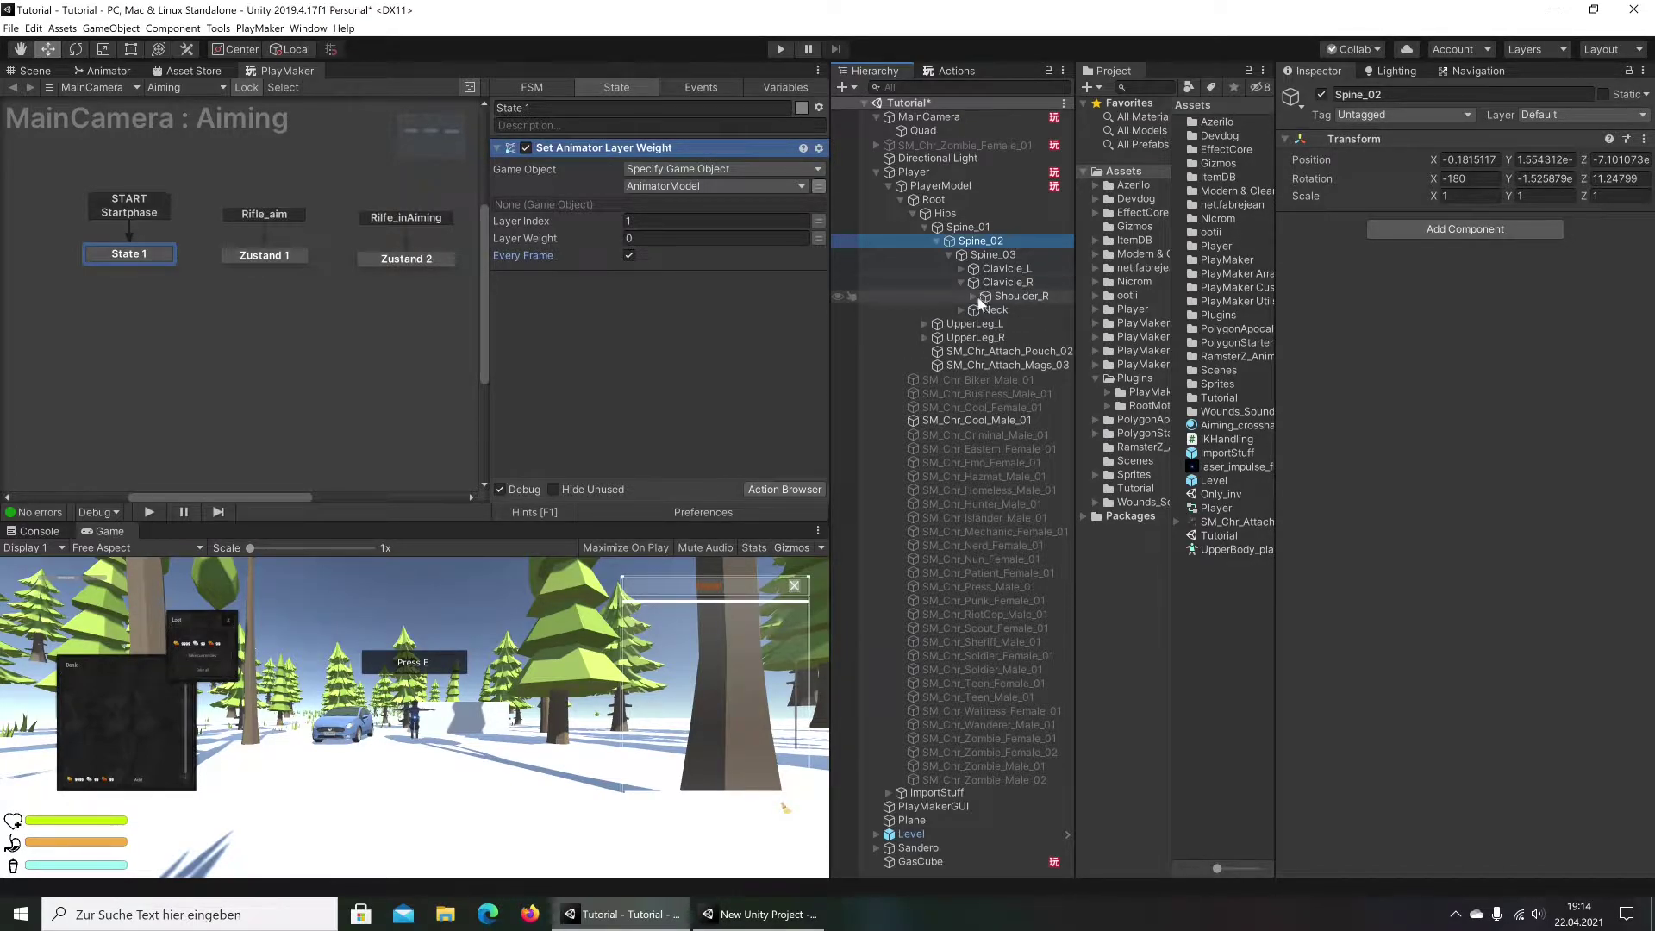
click(980, 297)
click(973, 296)
click(985, 310)
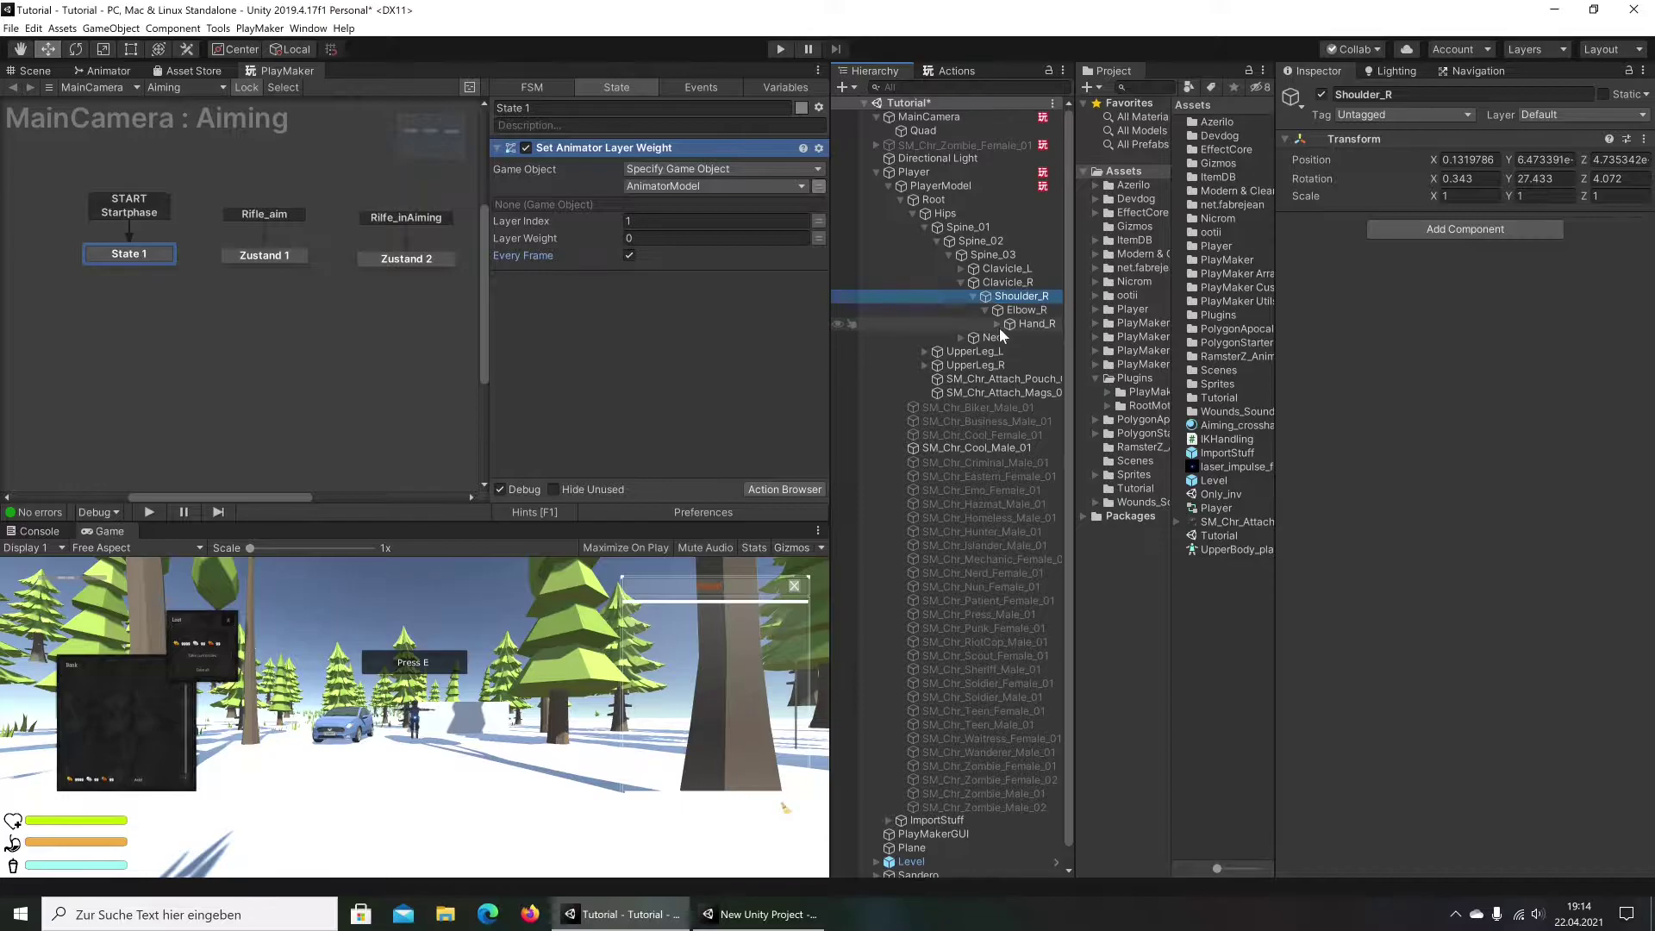
click(998, 324)
click(1010, 380)
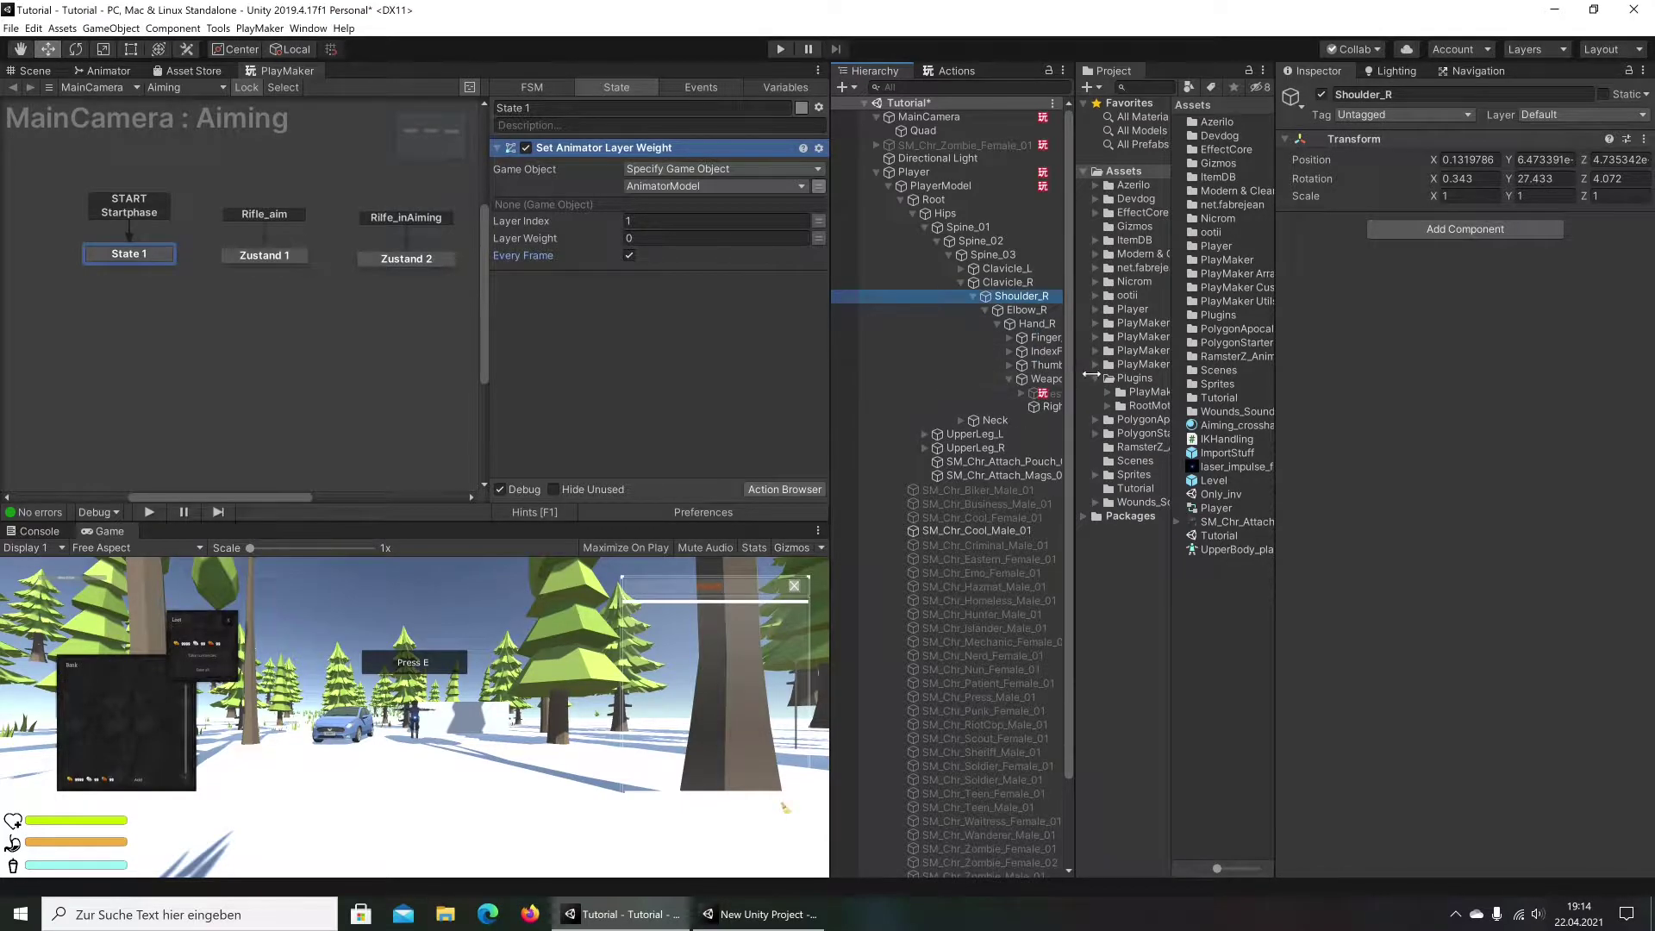
drag(1090, 374, 1152, 374)
click(1077, 406)
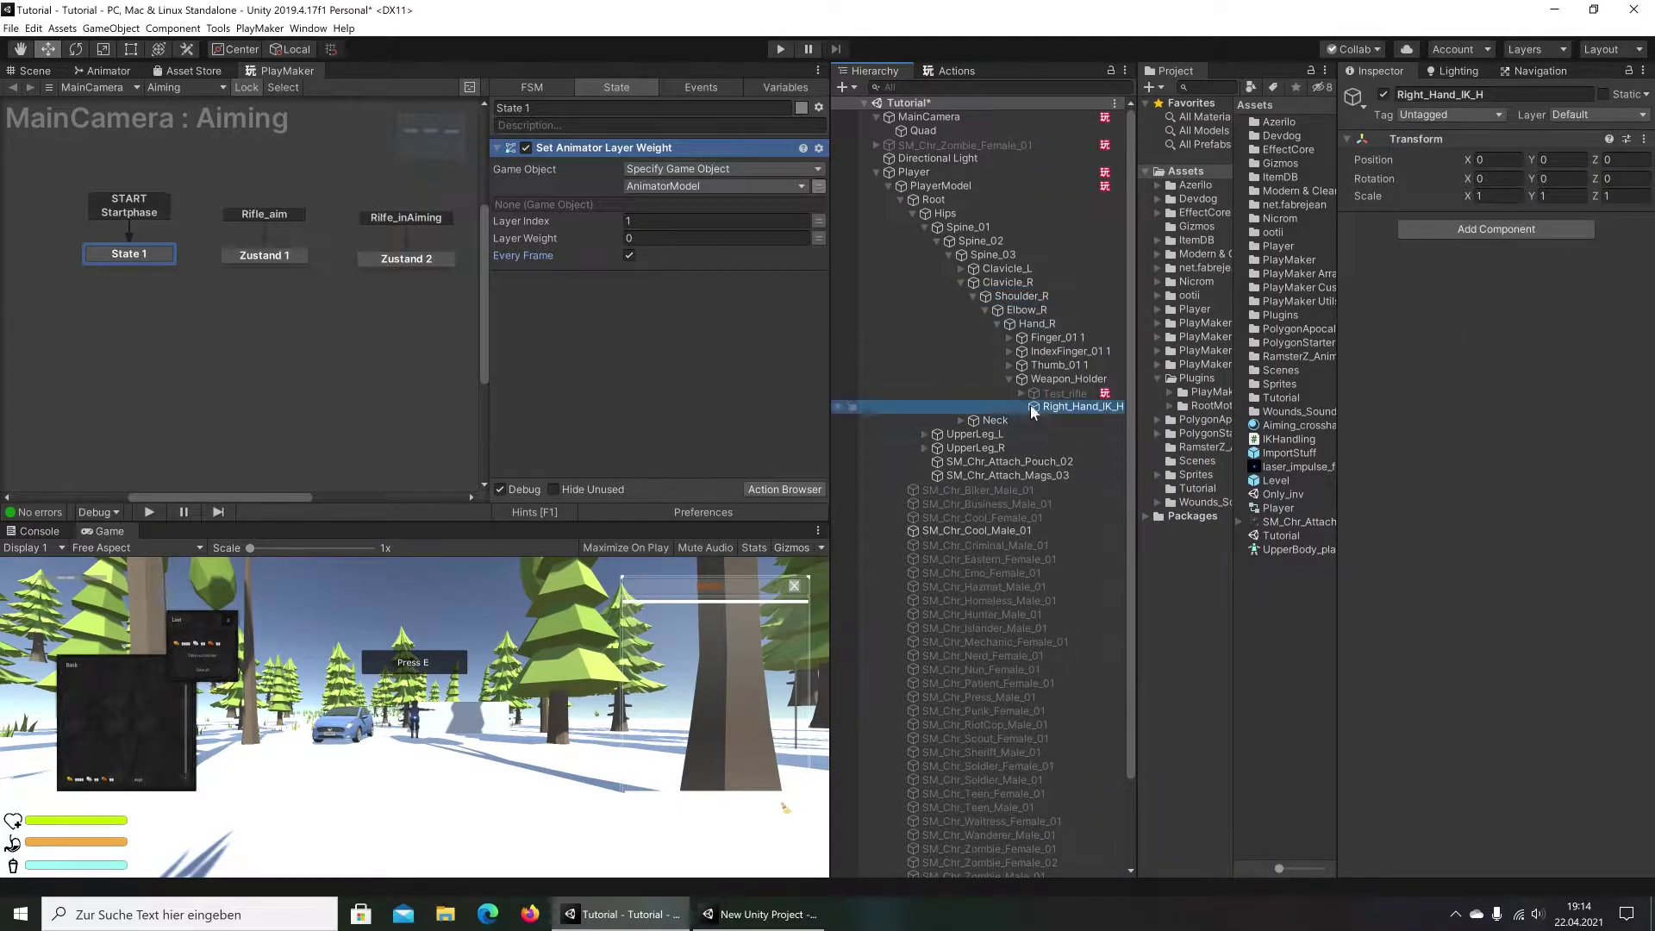
click(1060, 394)
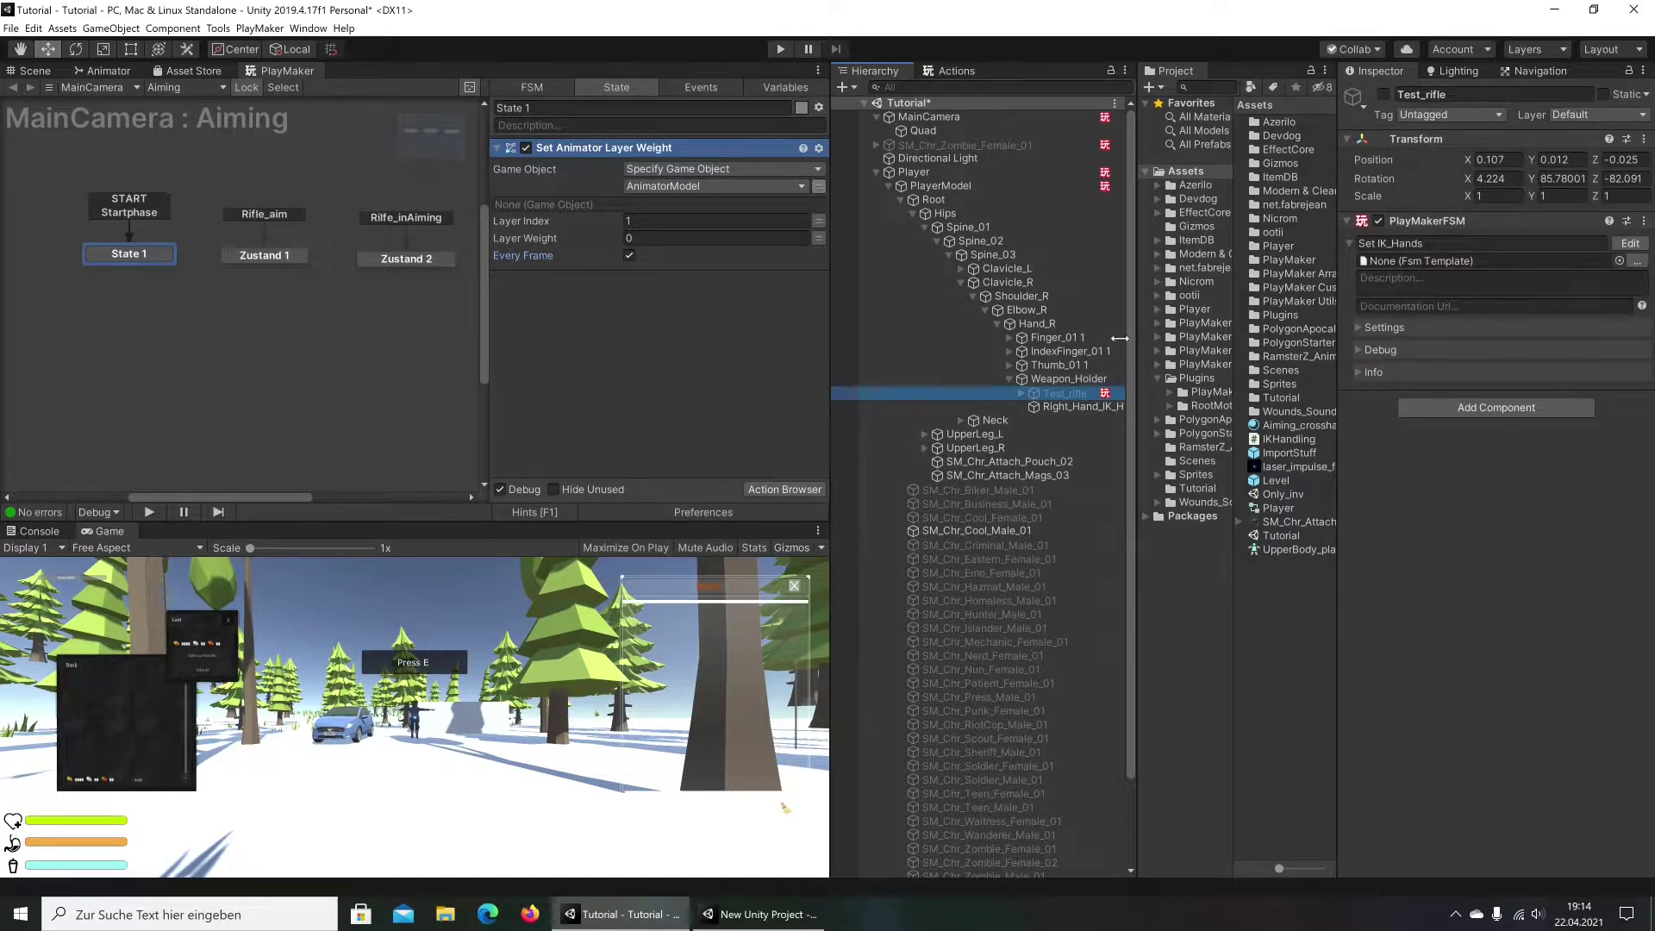
Open Test_rifle's Set IK_Hands FSM and bring up its list of state machines
click(1629, 243)
scroll(655, 276, down, 2)
scroll(674, 293, up, 2)
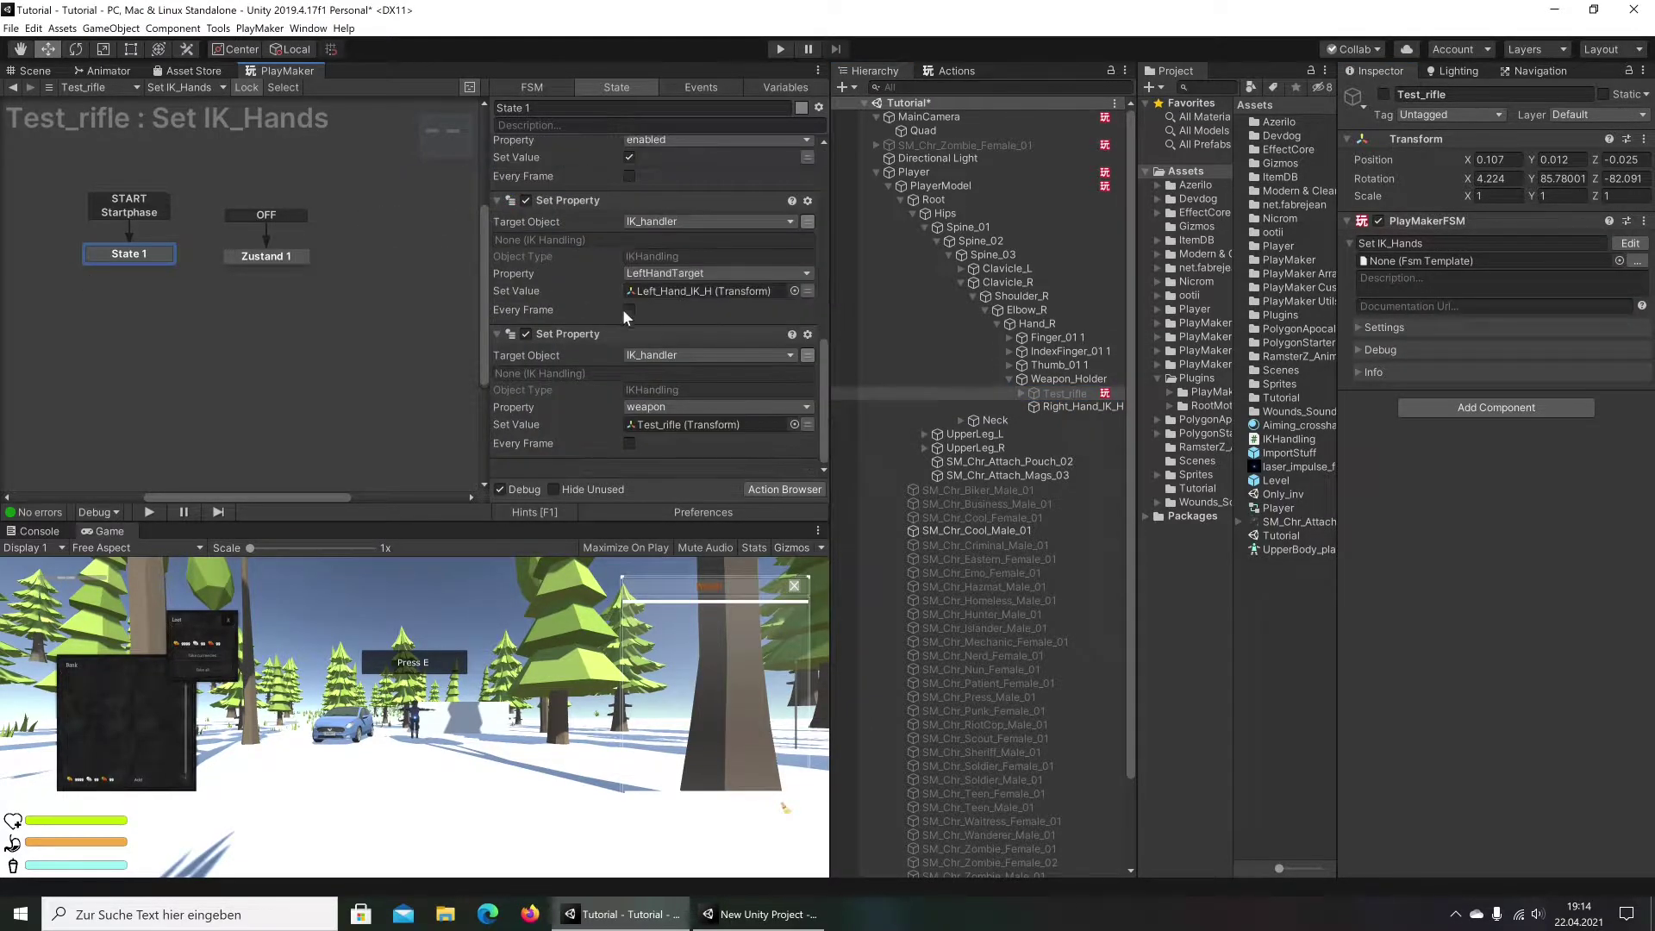
scroll(638, 303, up, 2)
scroll(651, 299, up, 2)
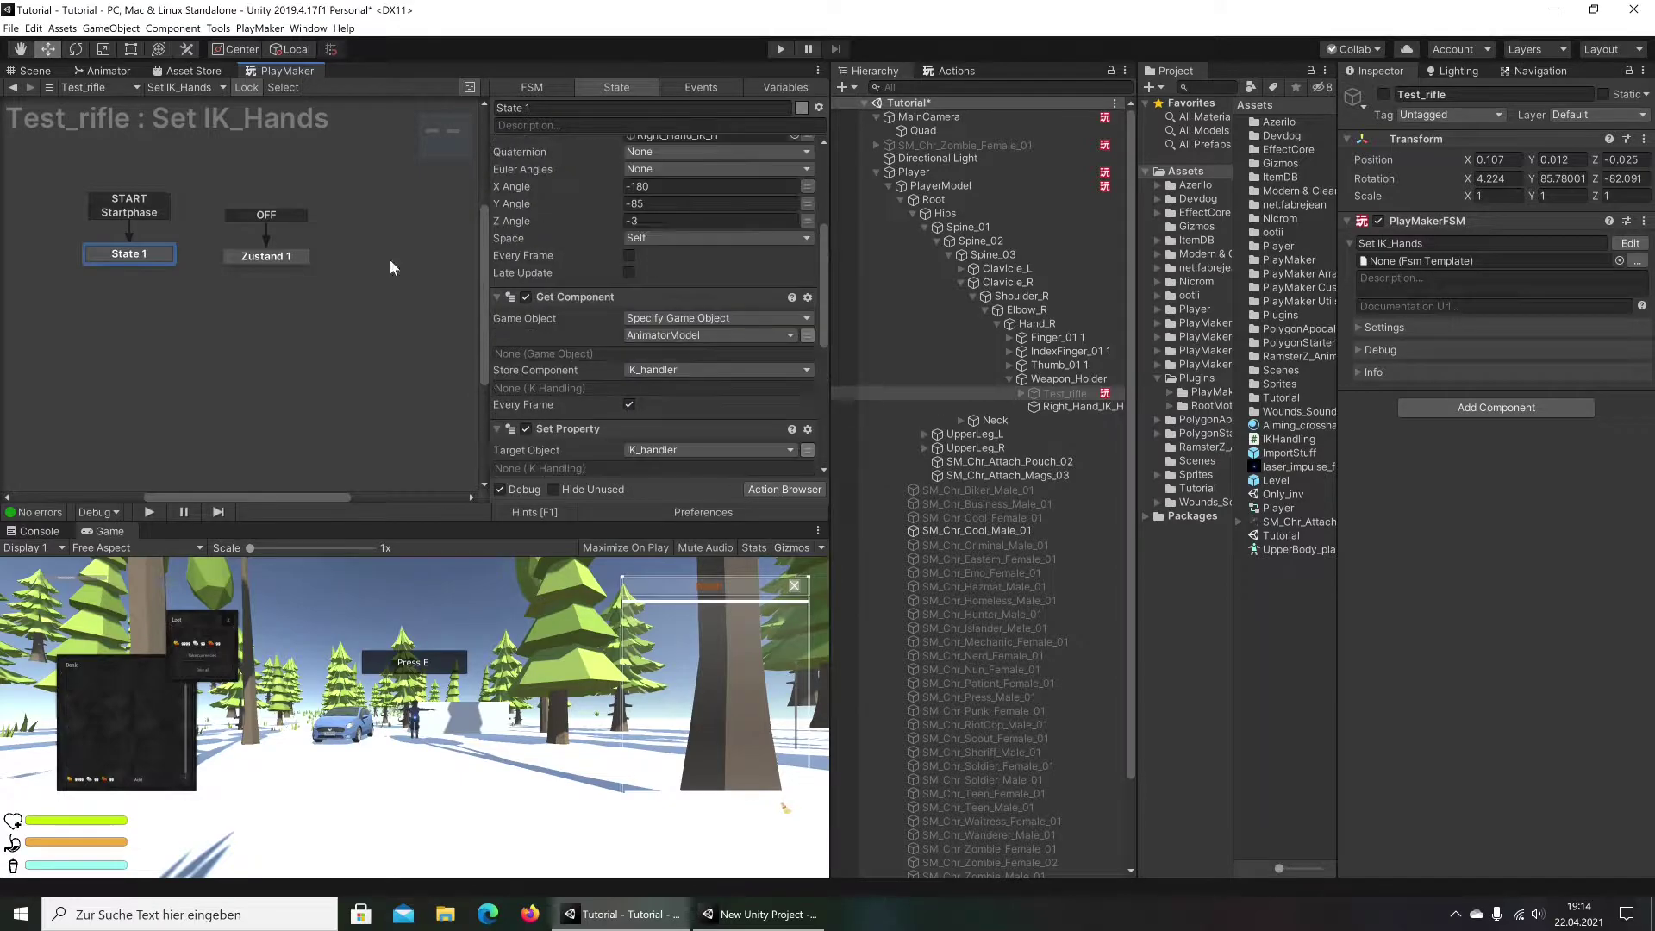
click(1055, 406)
click(1034, 394)
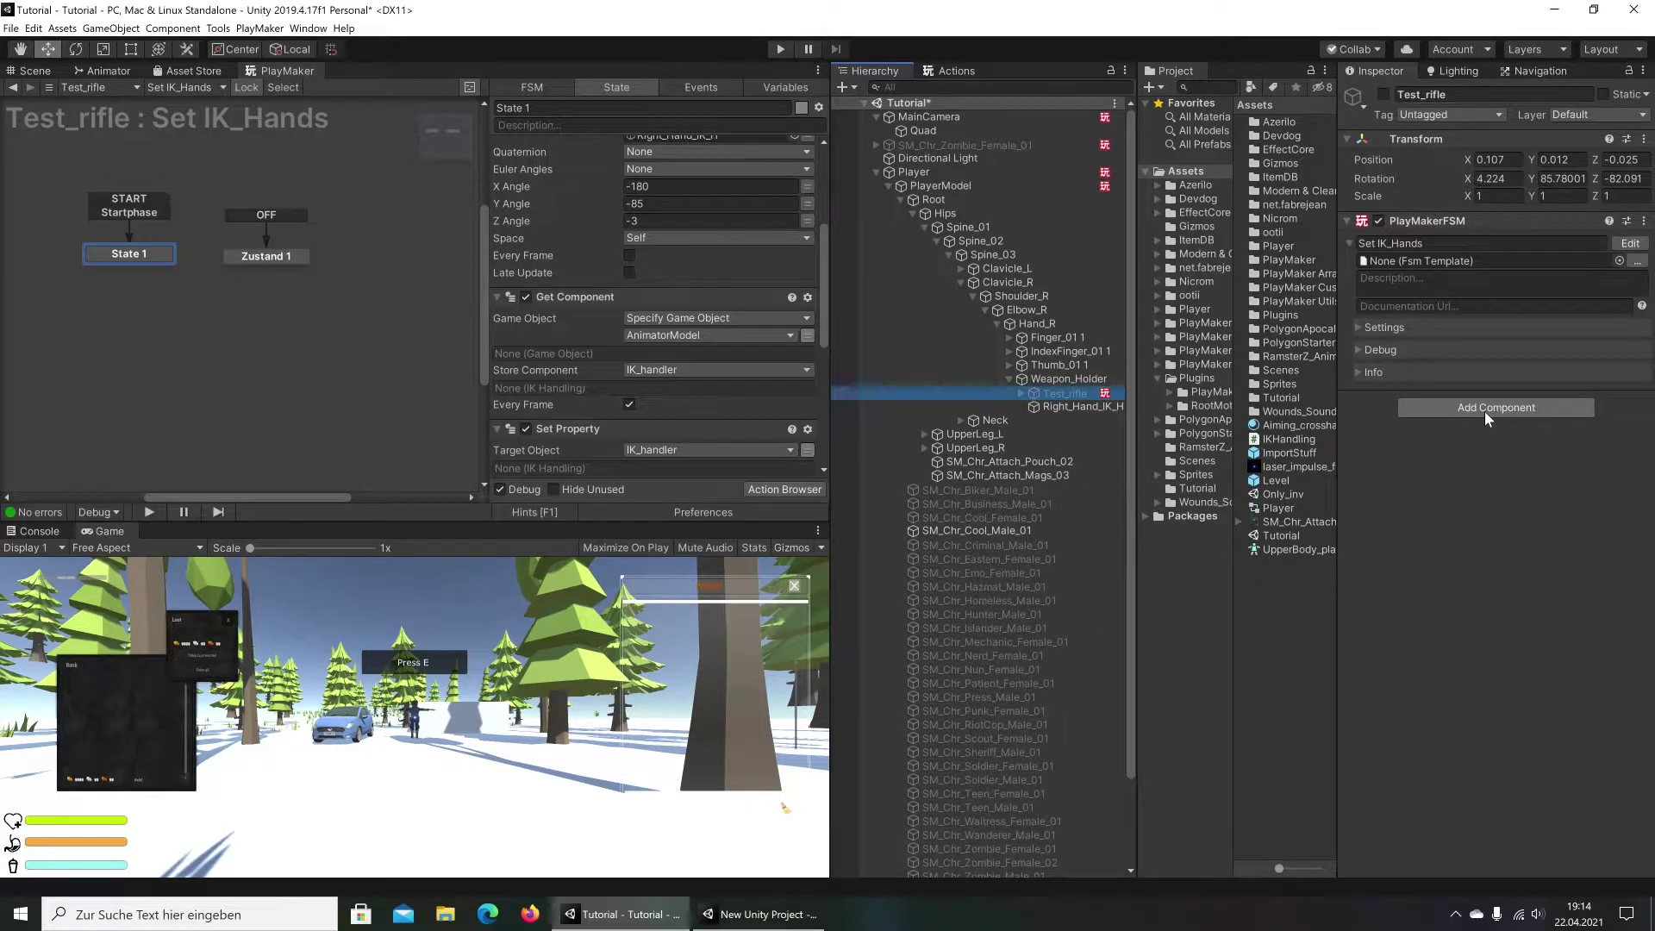
click(181, 87)
Add a new FSM to Test_rifle and name it Rifle
mouse_move(226, 127)
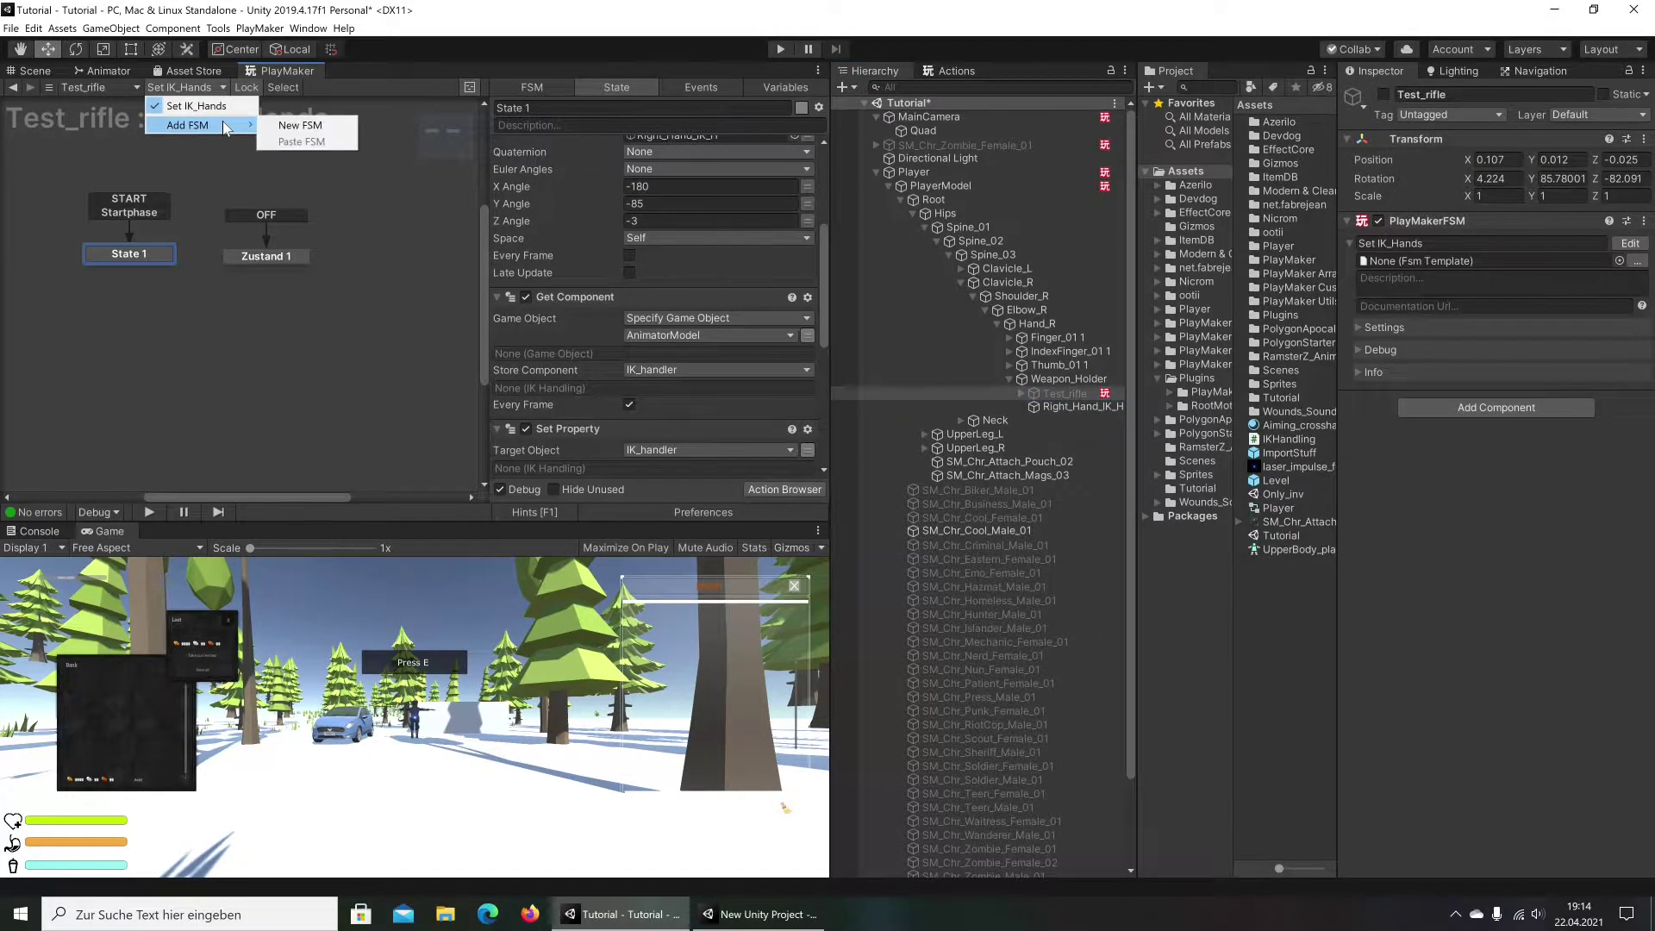
click(300, 125)
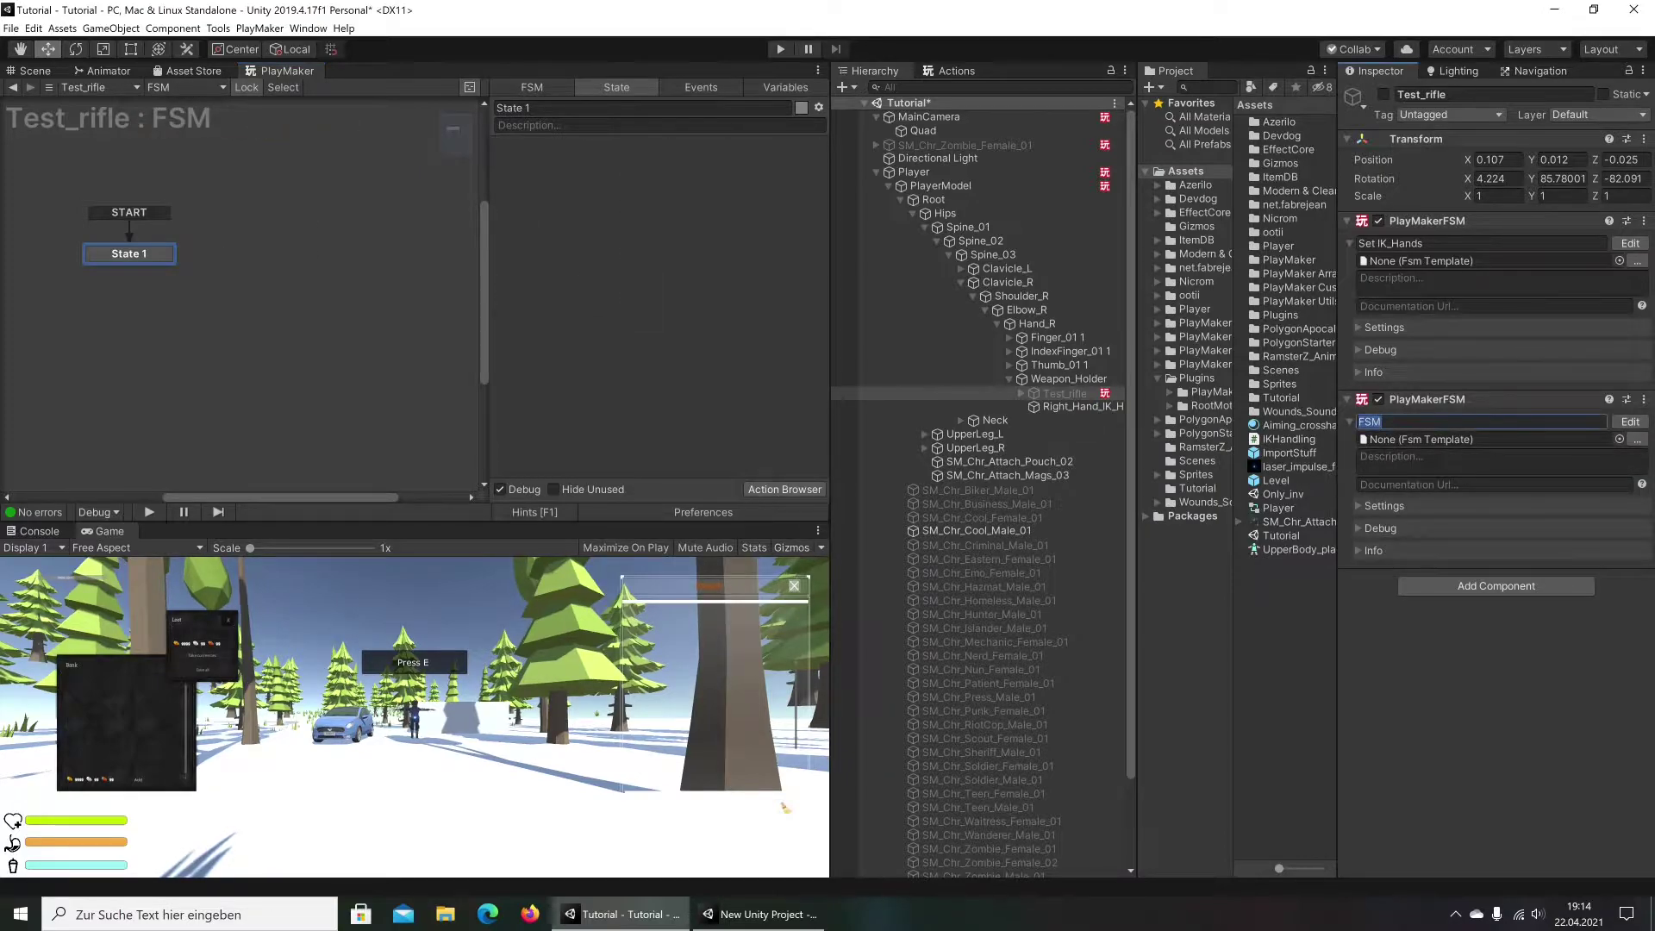
text(Rifle)
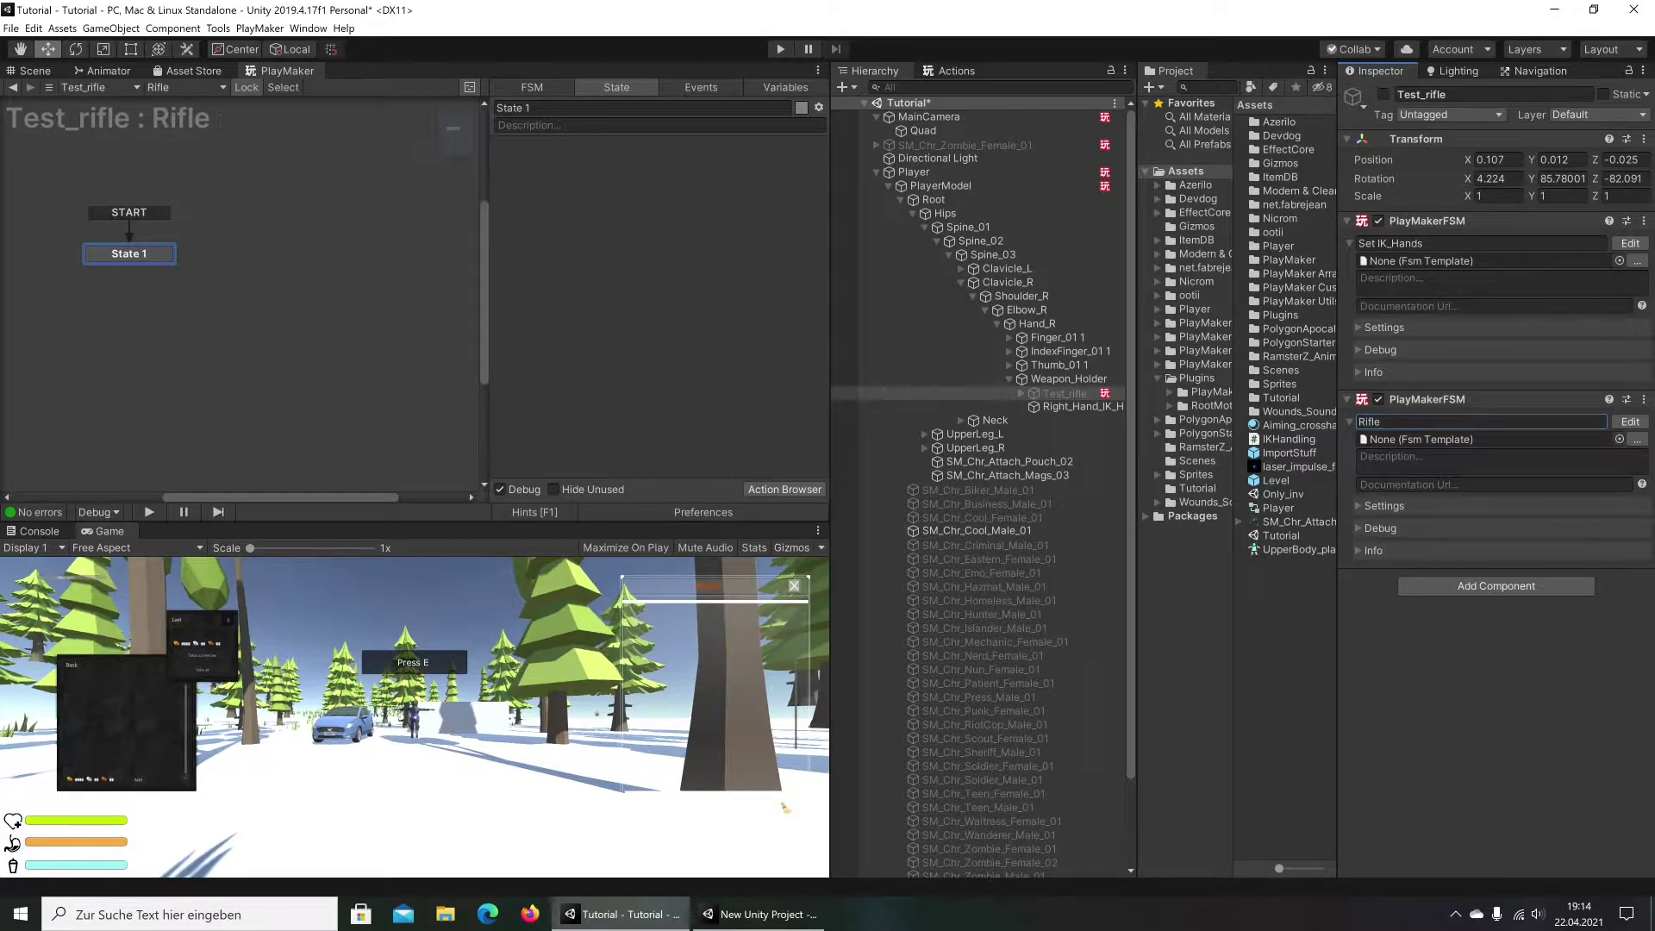
key(Return)
Add a Set Int Value action to State 1 using the action search 'set int'
click(940, 73)
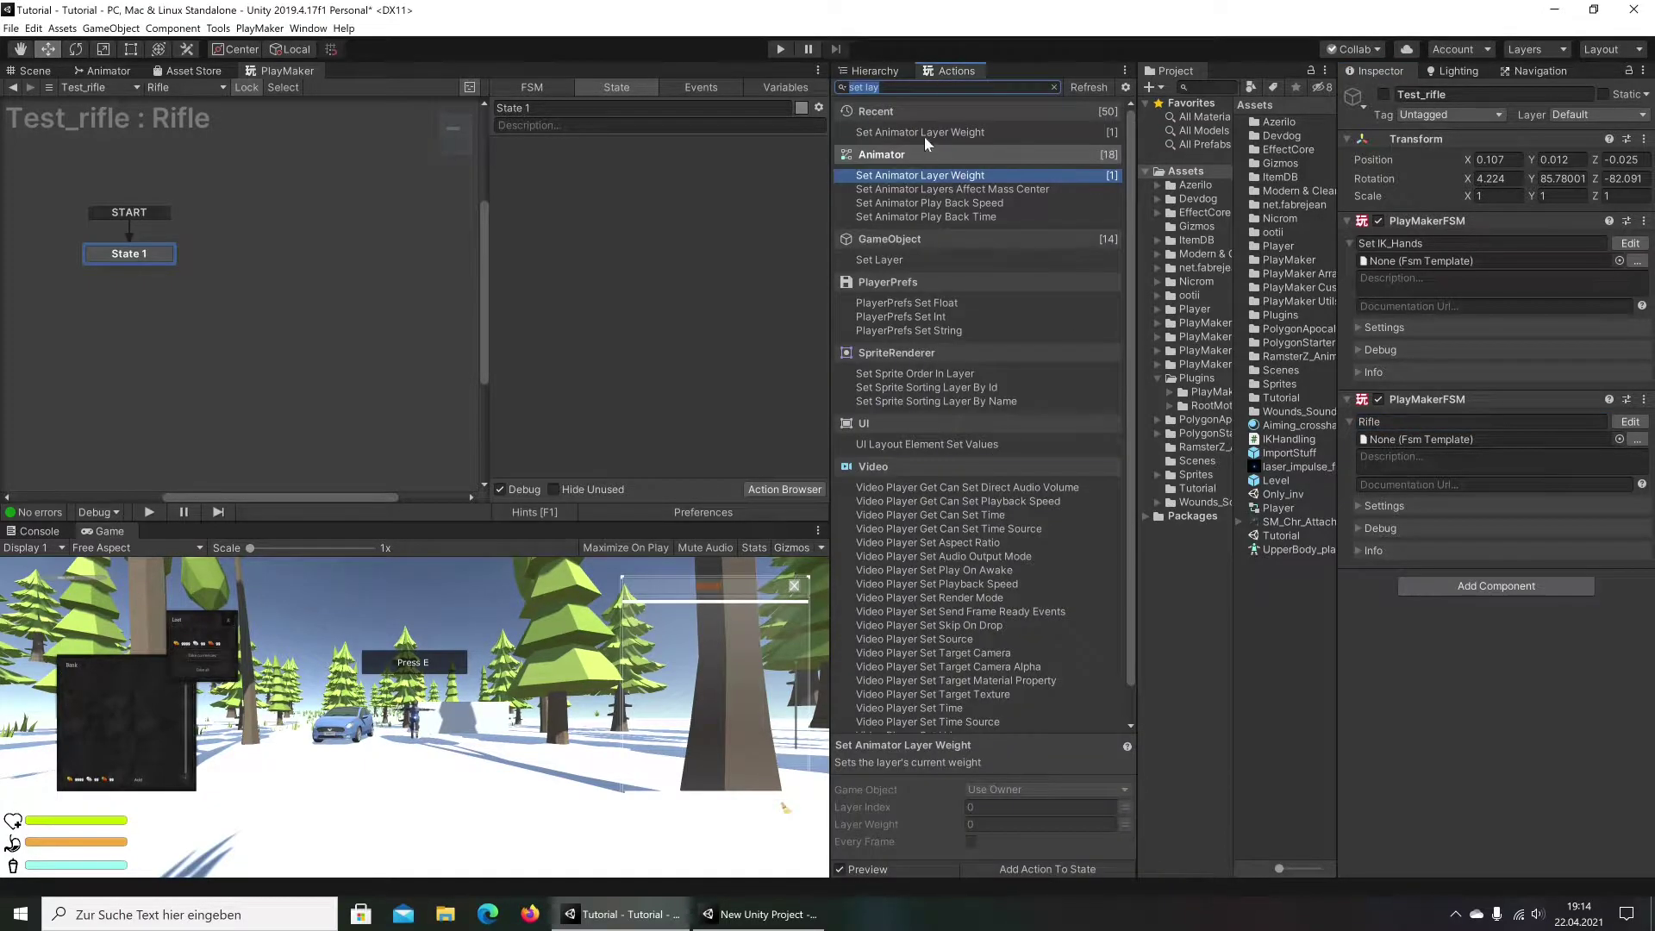
text(se)
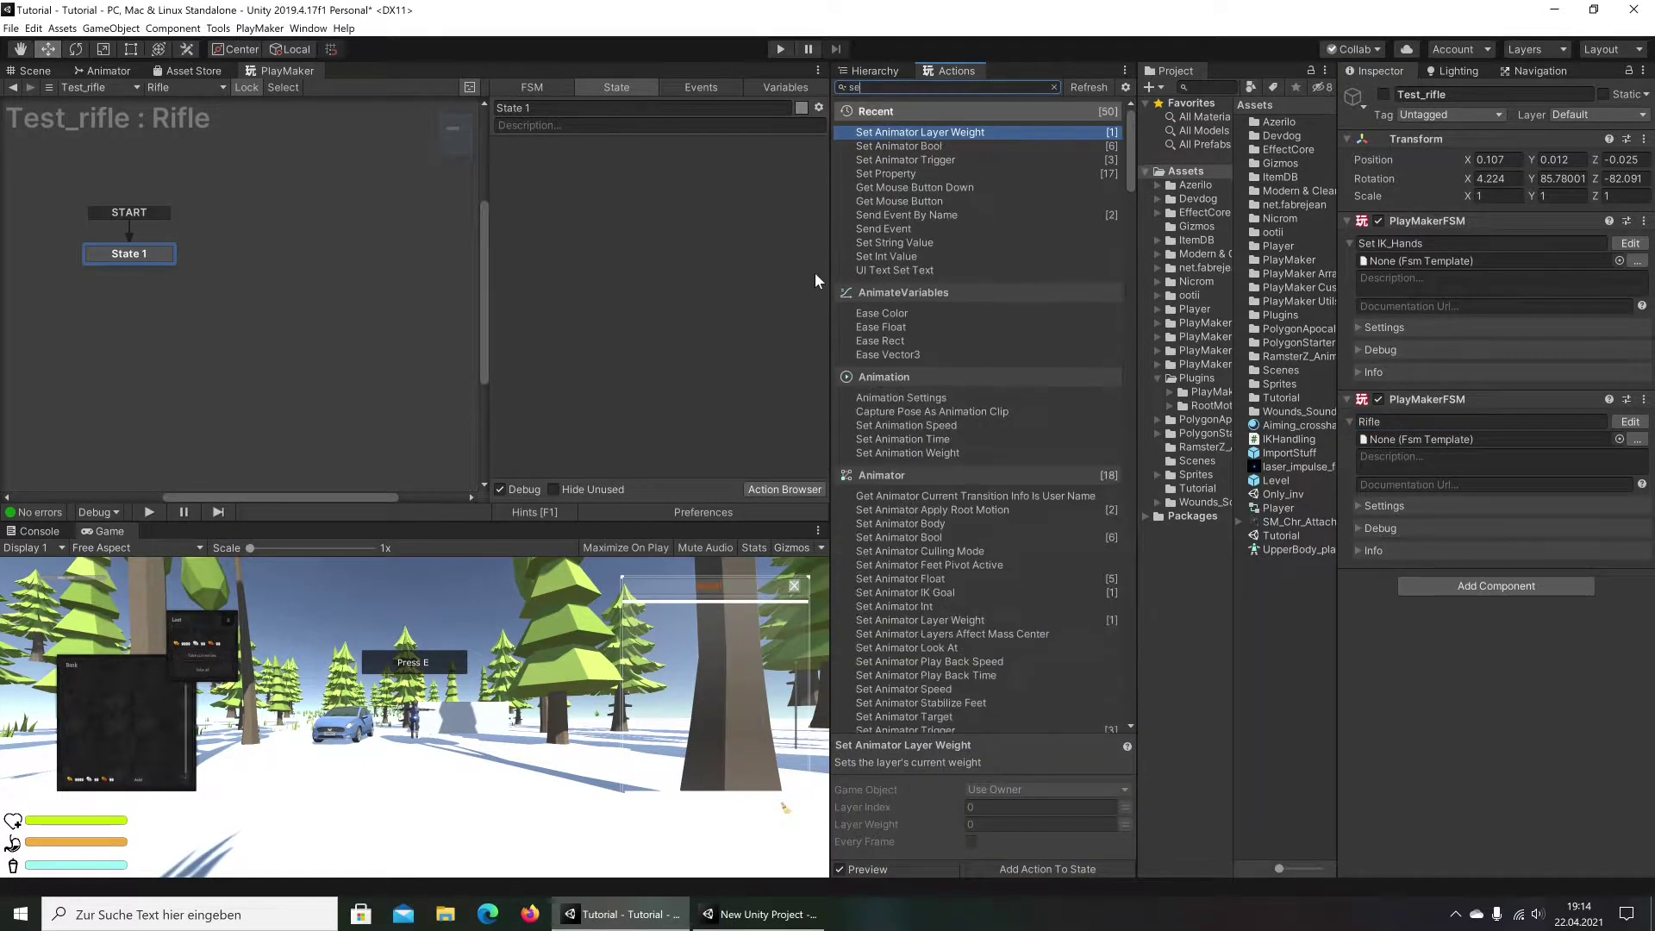
text(t int)
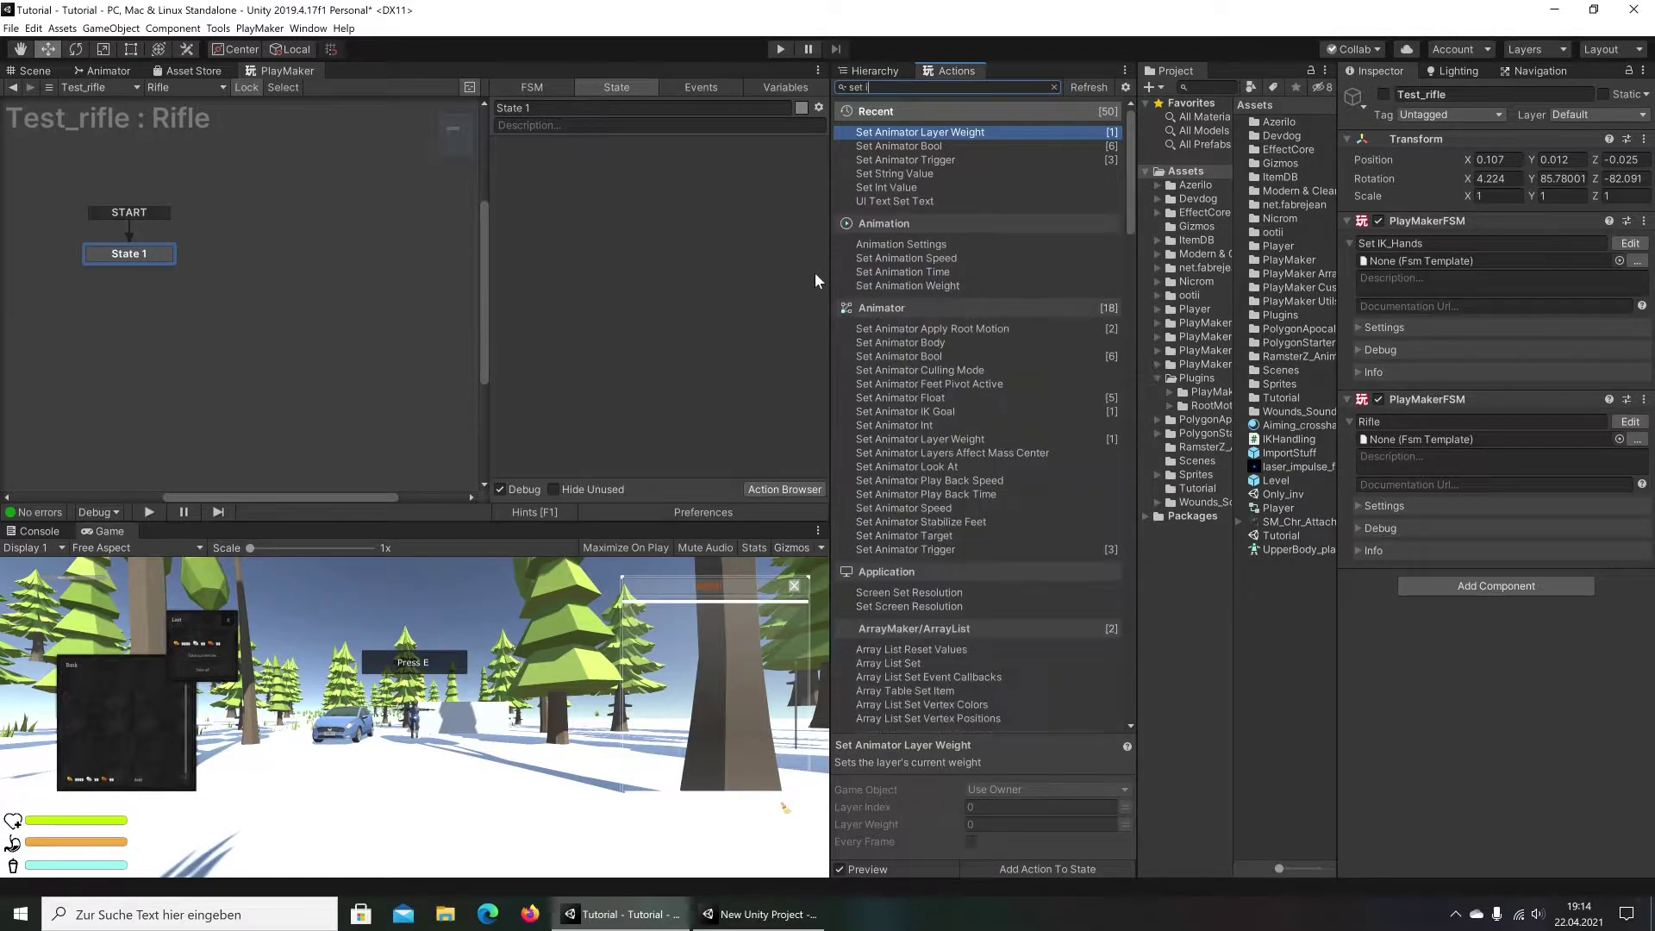
key(Return)
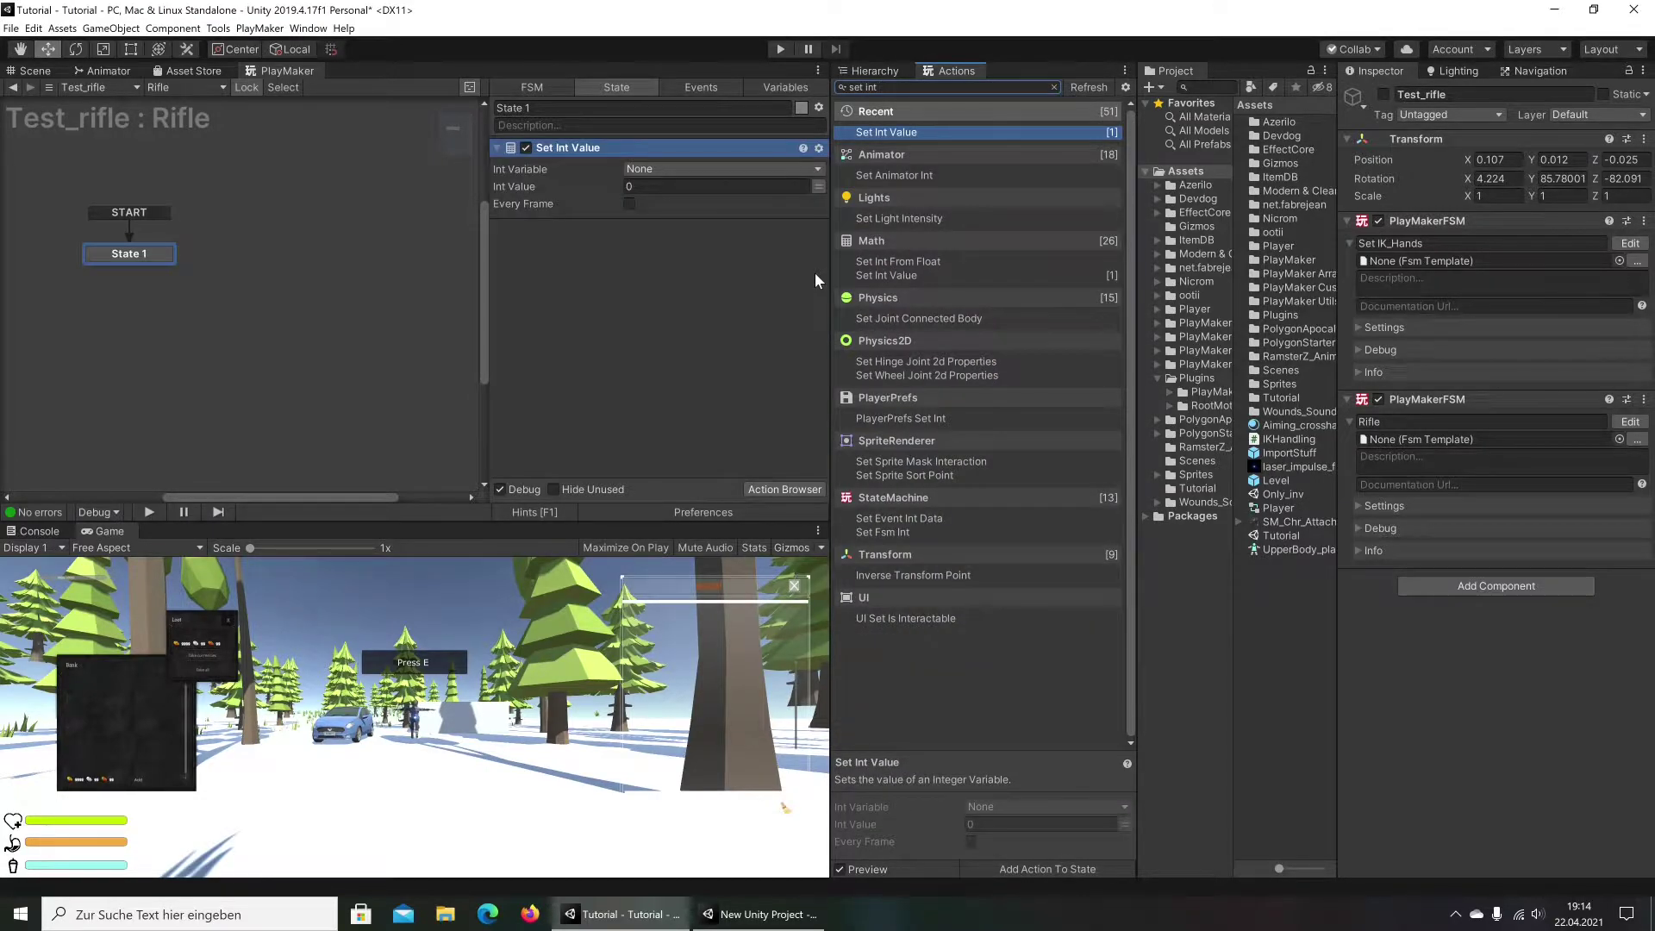
Point Set Int Value at a new global Weapons_int, set Int Value to 1, with Every Frame ticked
click(672, 170)
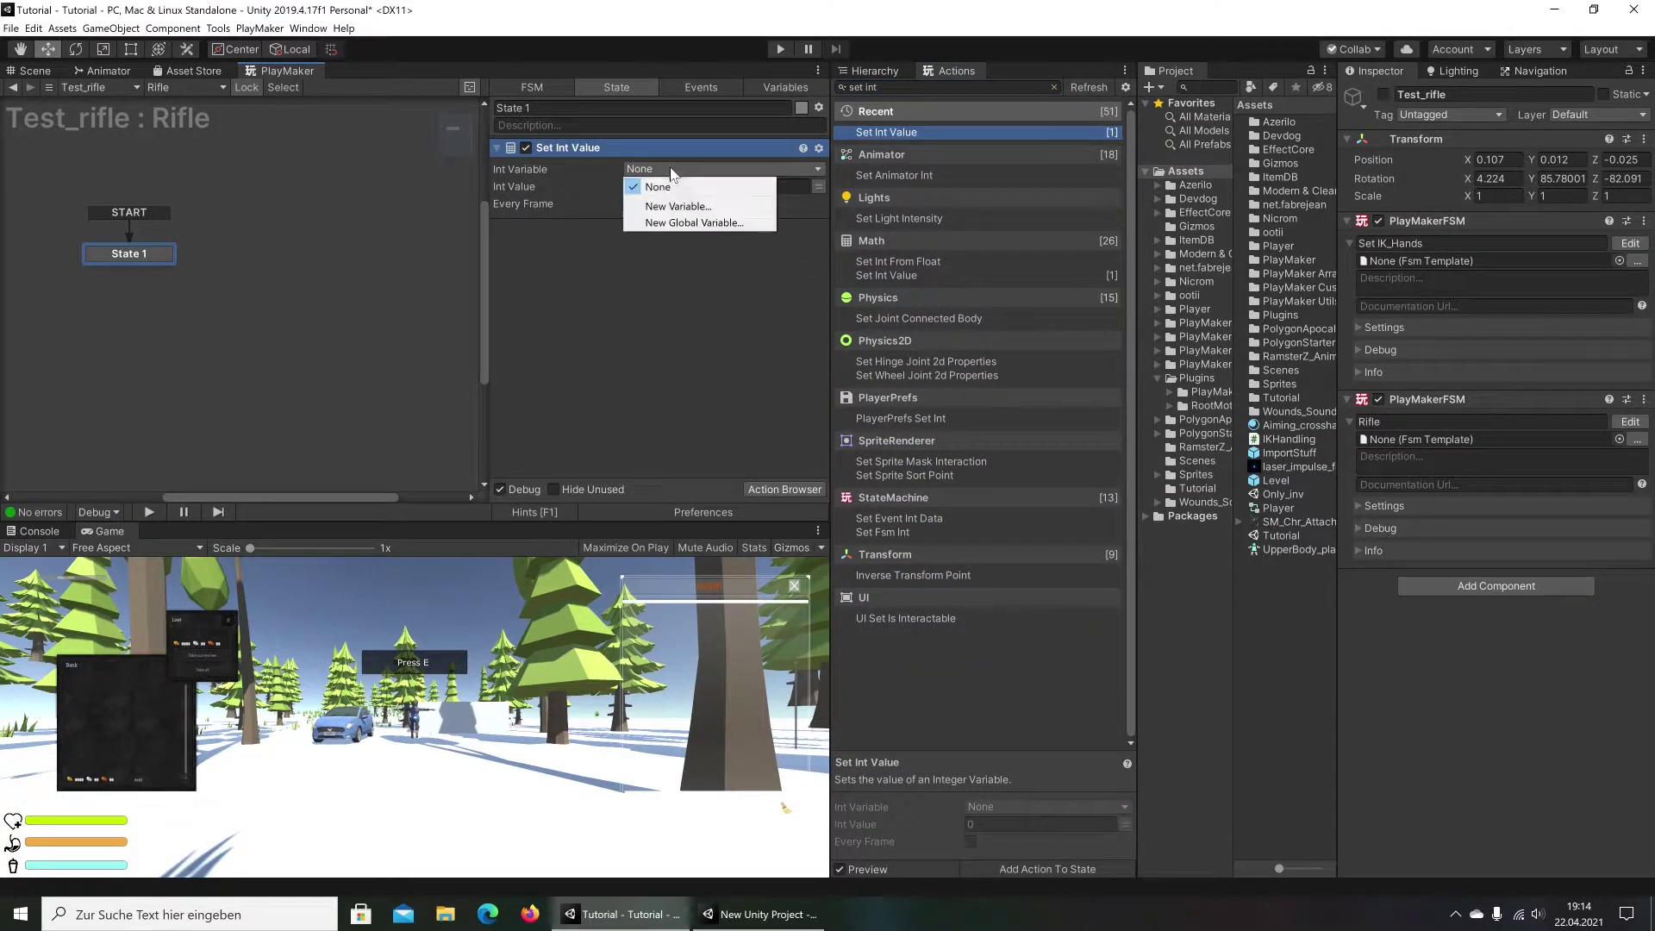
click(689, 223)
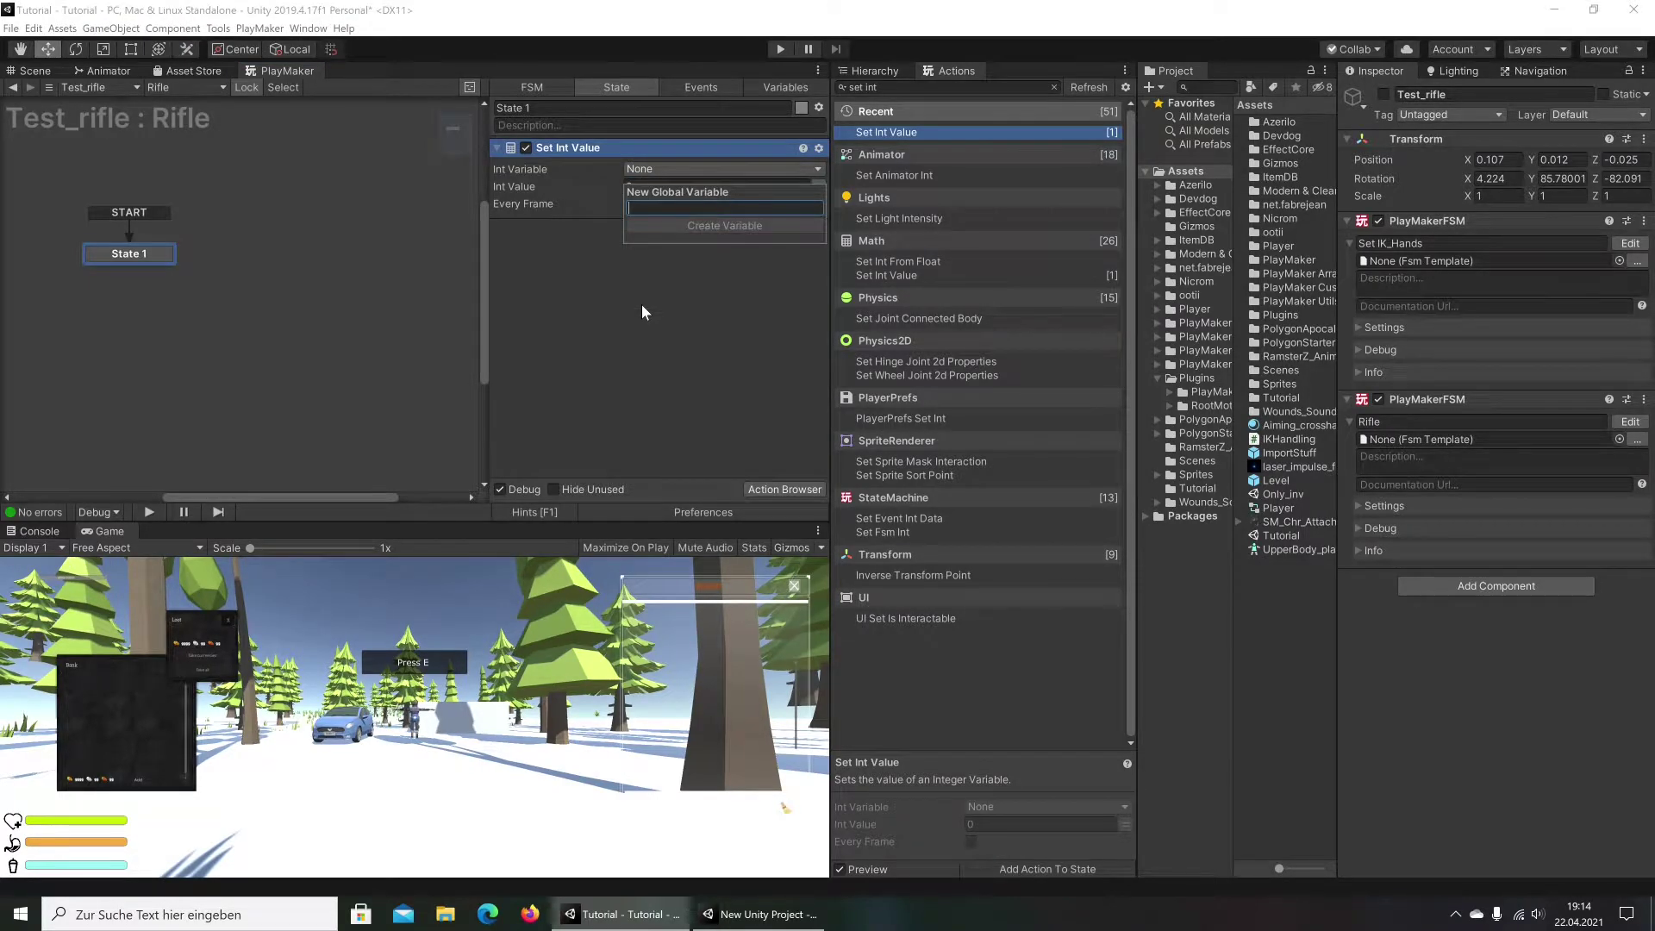
text(Weapons_)
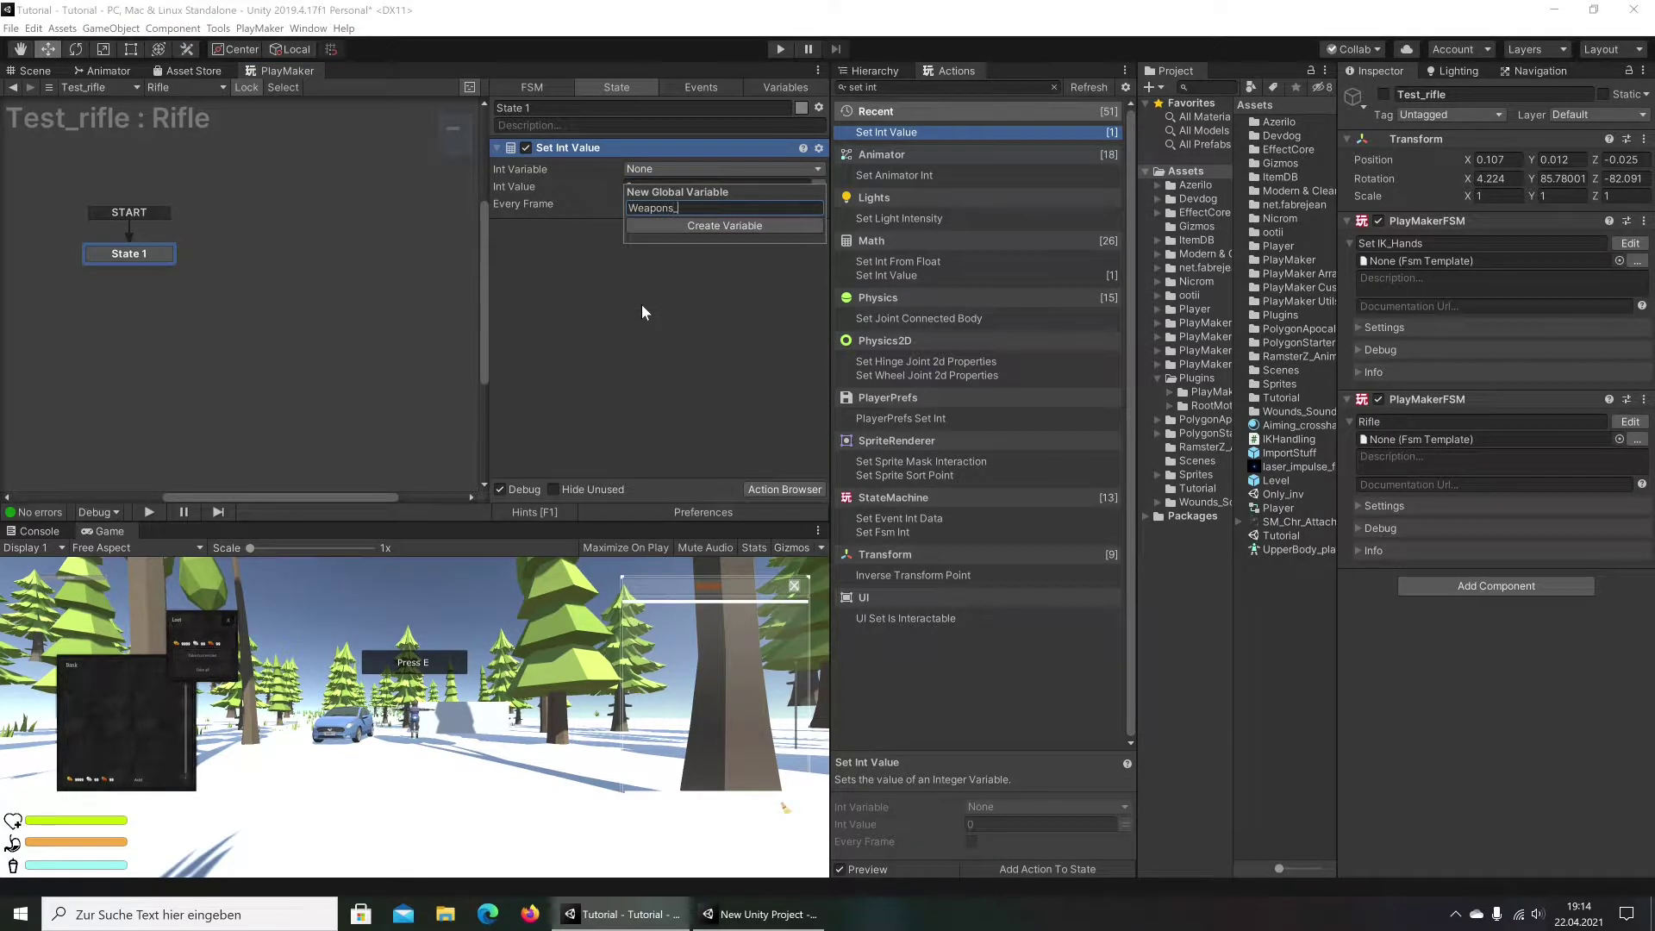
text(int)
key(Return)
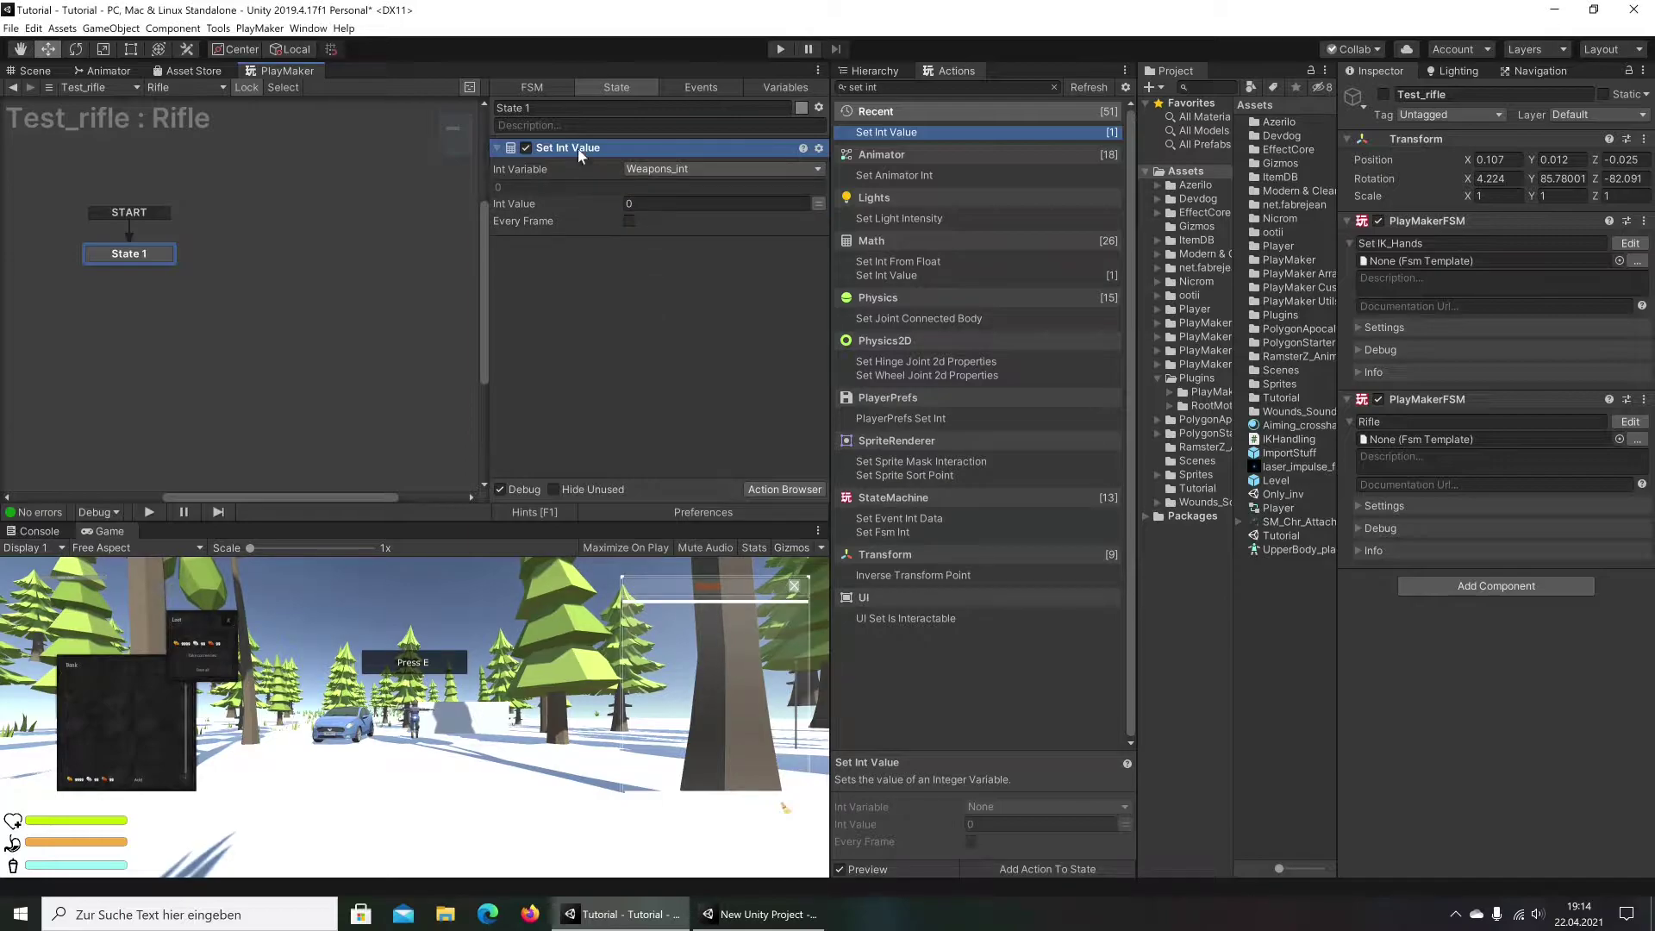
click(711, 205)
text(1)
click(629, 220)
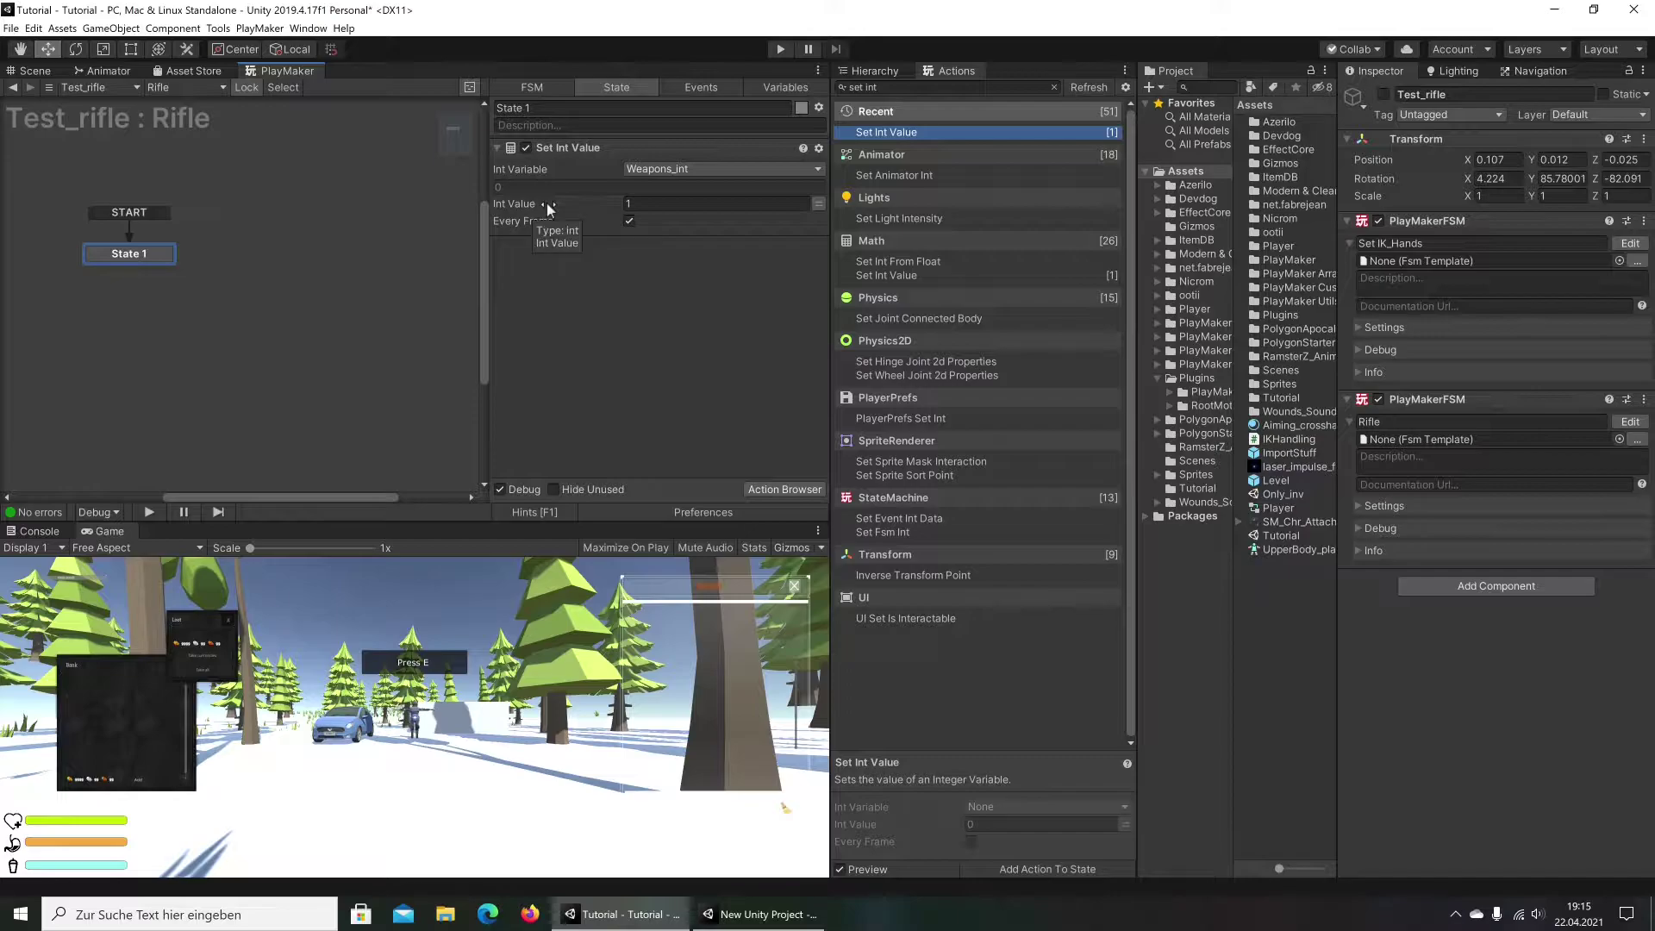
Select MainCamera and add an Int Compare action to State 1 of its Aiming FSM
click(862, 71)
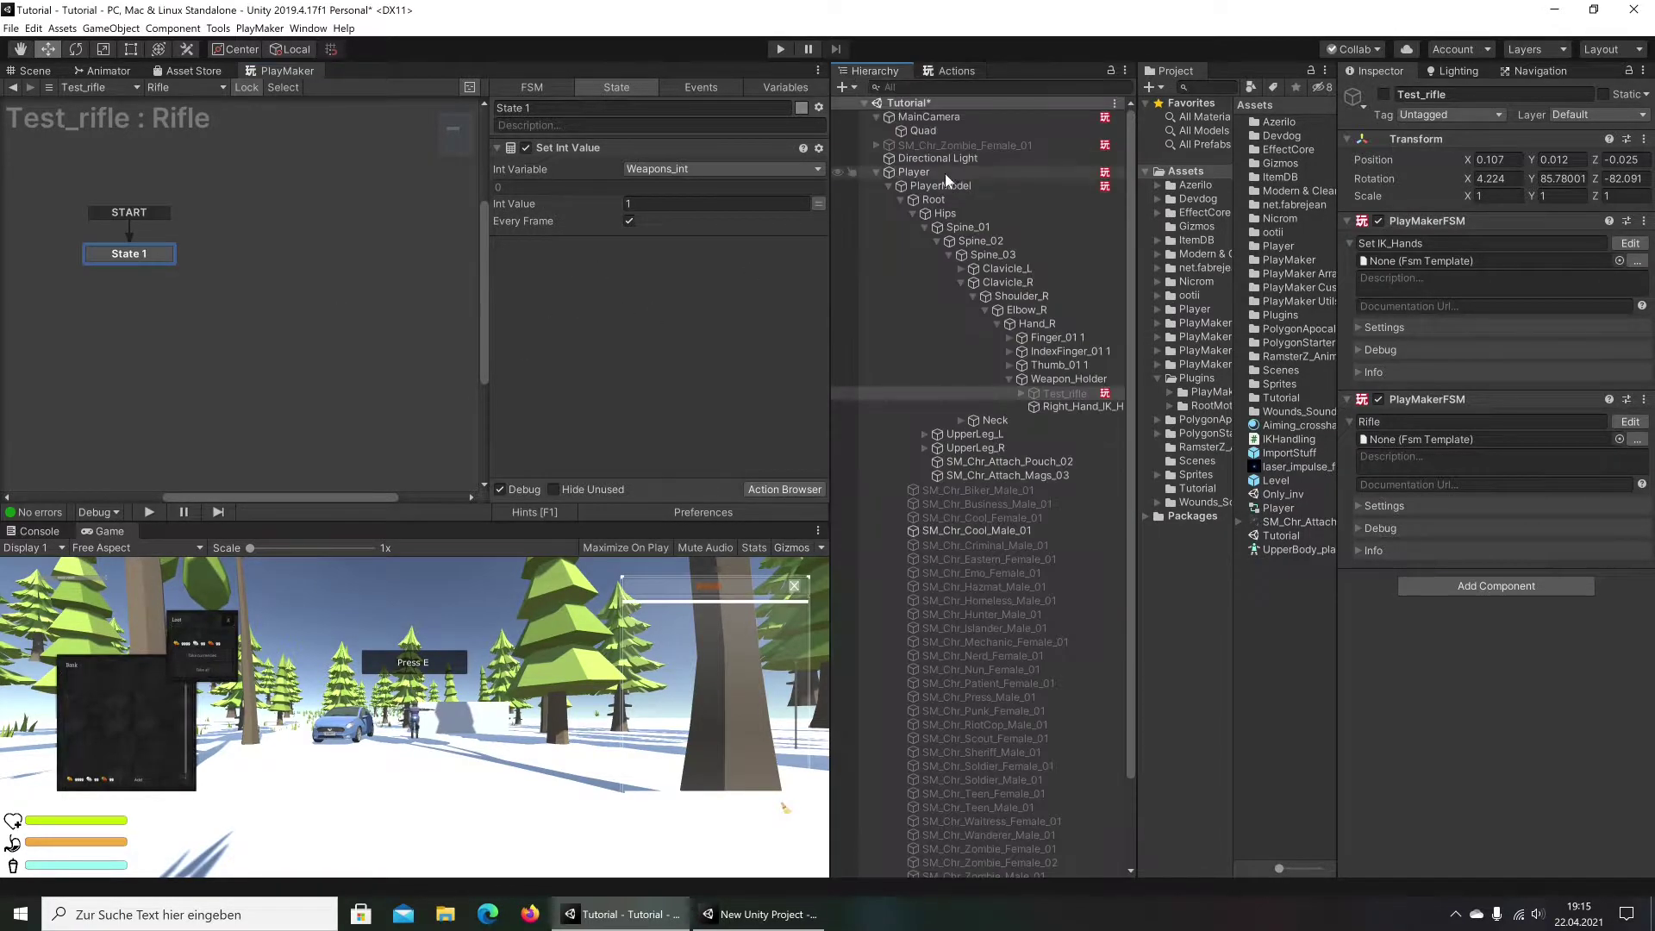
click(928, 120)
click(1629, 681)
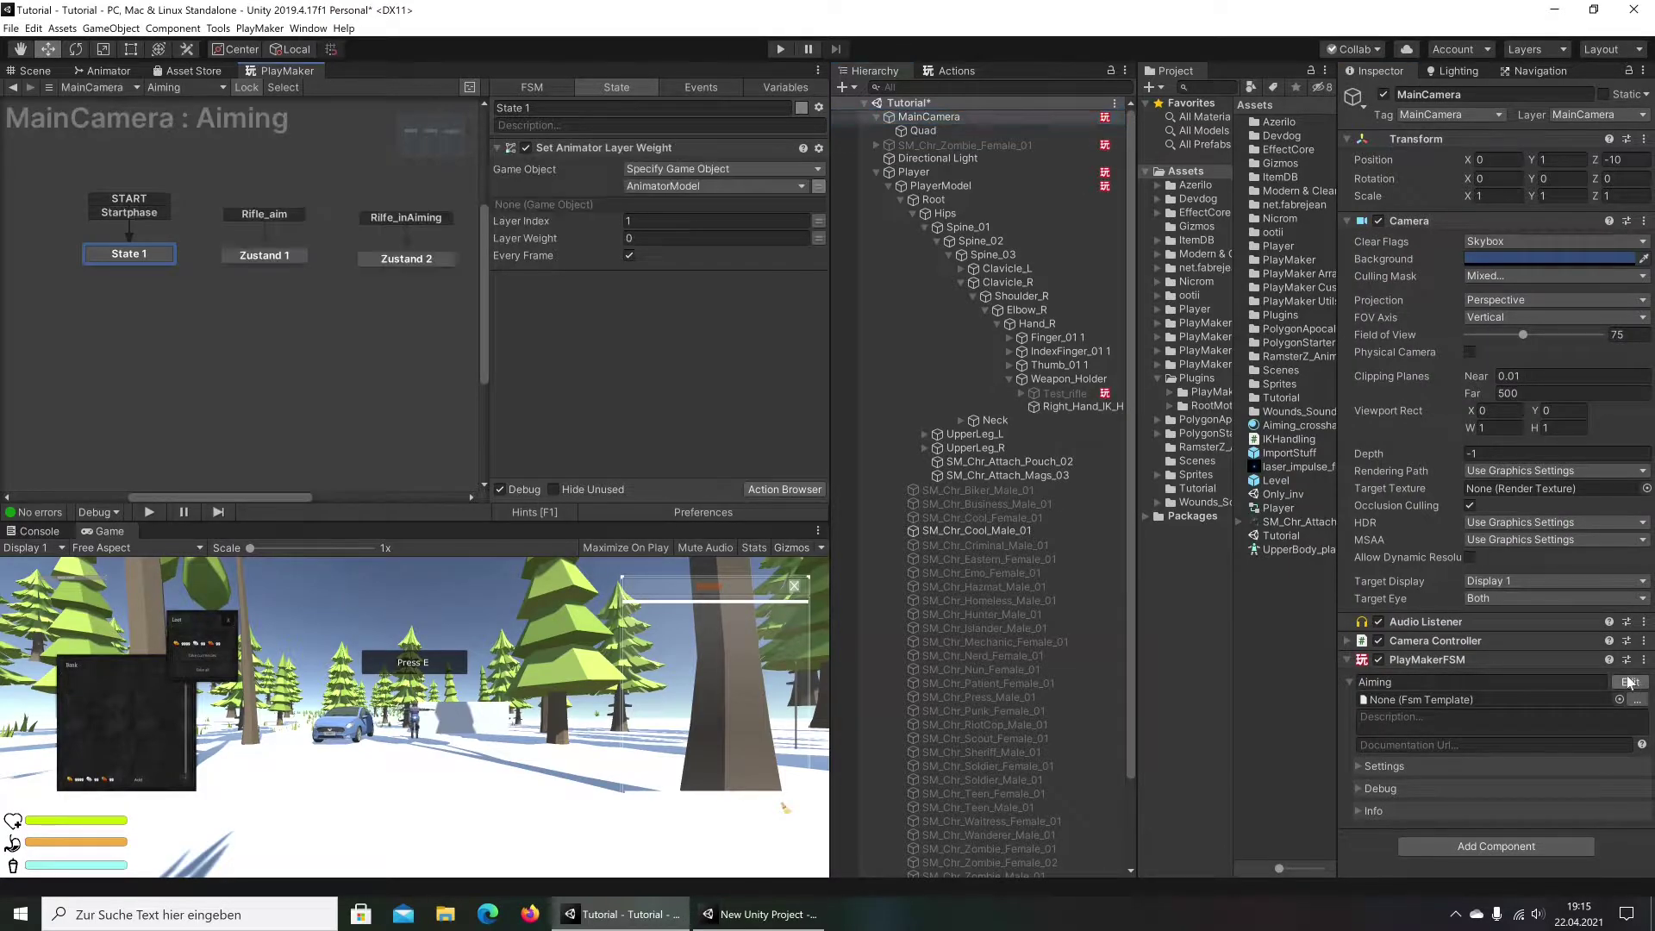
click(950, 68)
text(int comp)
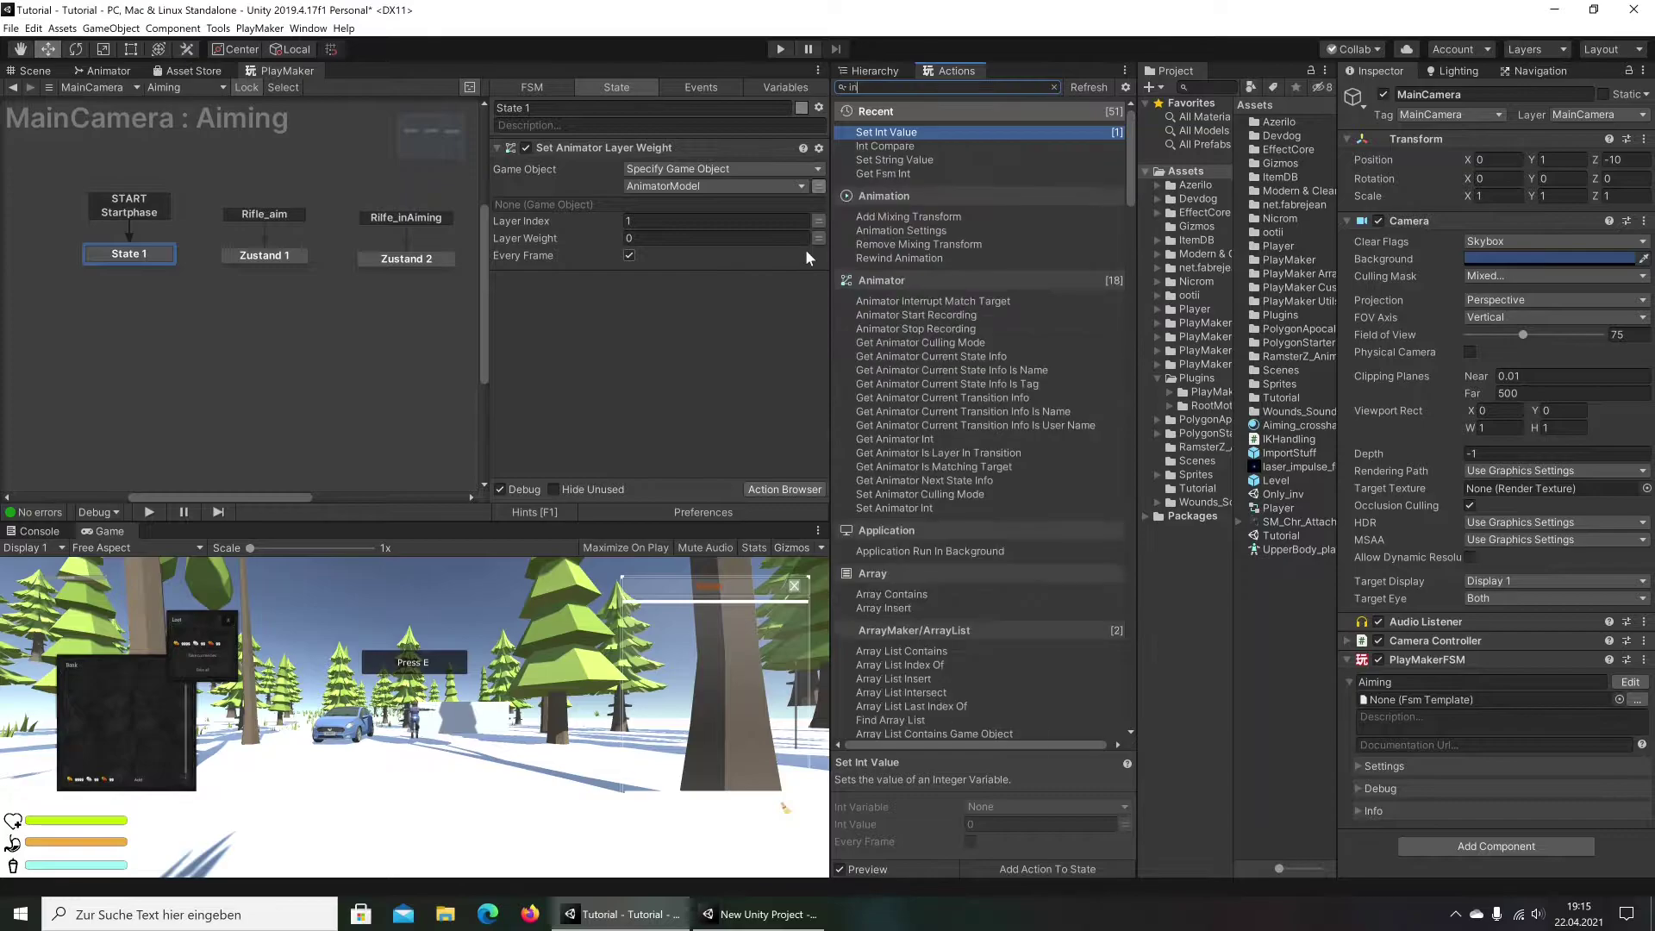
key(Return)
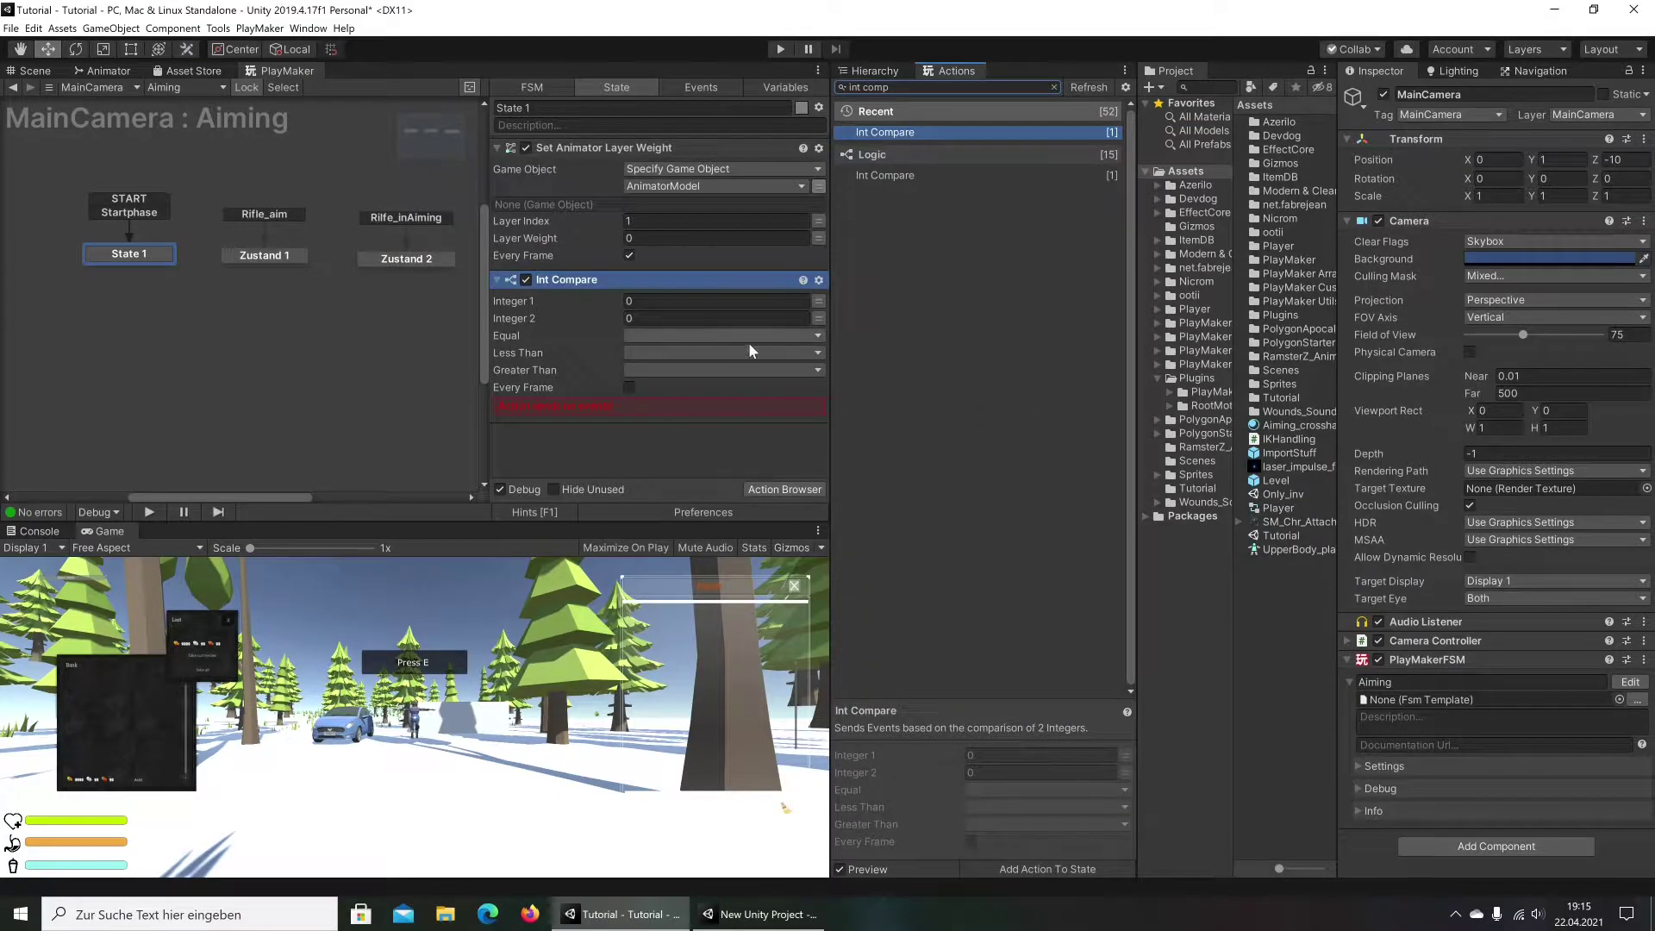
Compare global Weapons_int with 1 every frame, firing Rifle_aim when equal
click(800, 301)
mouse_move(690, 335)
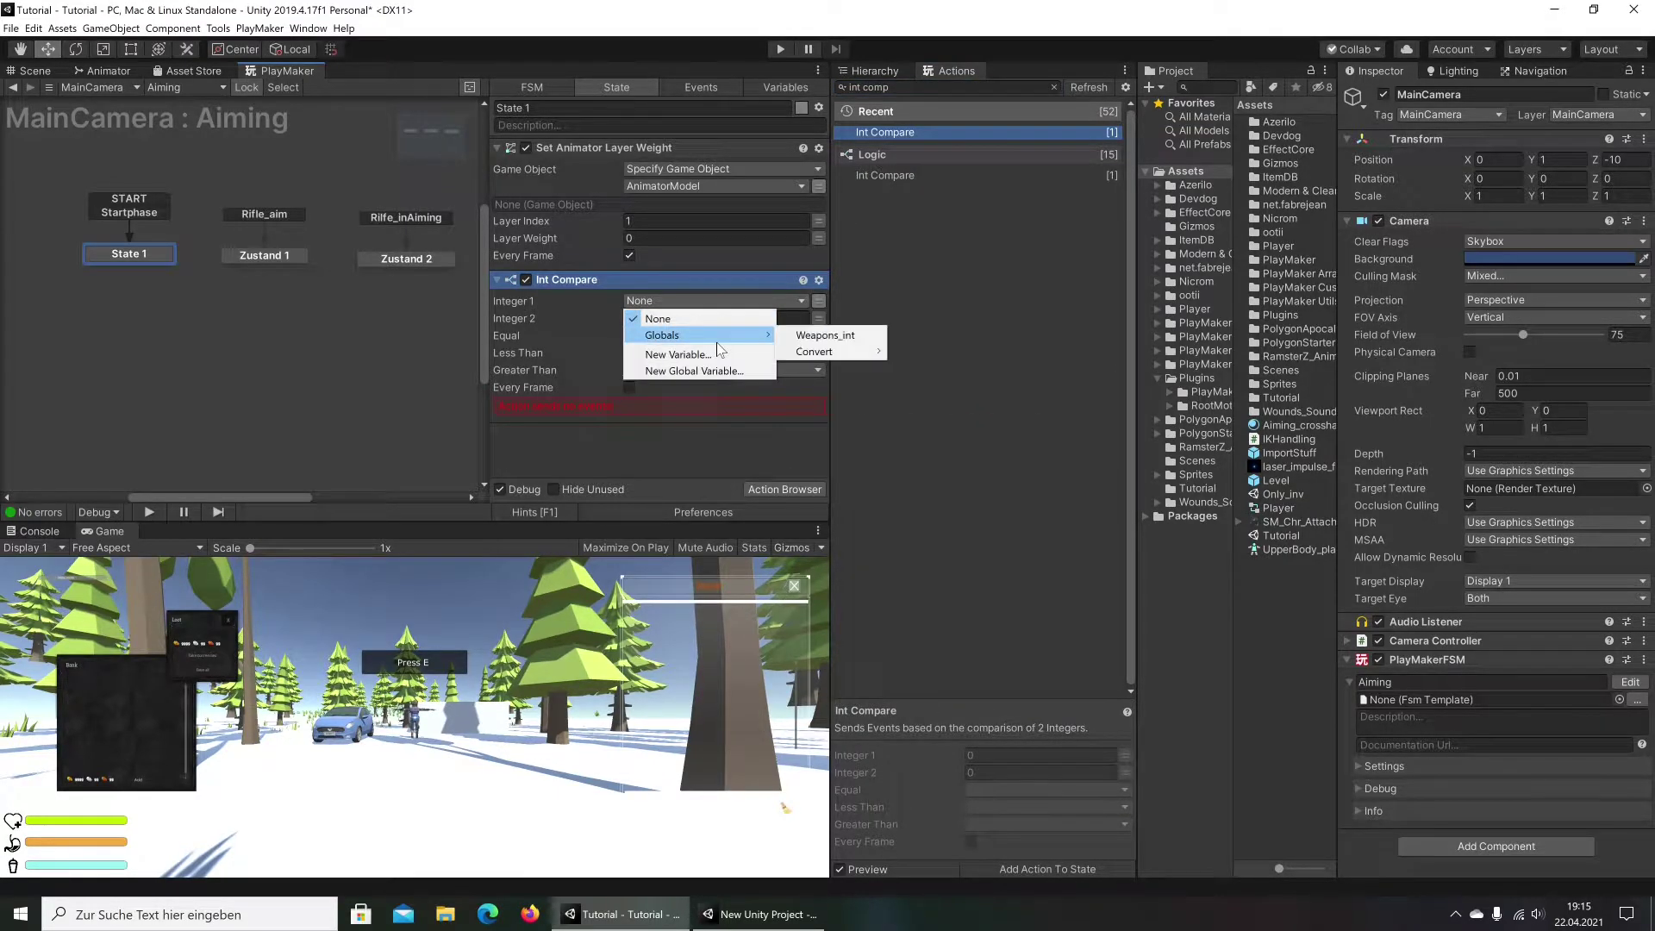
click(826, 334)
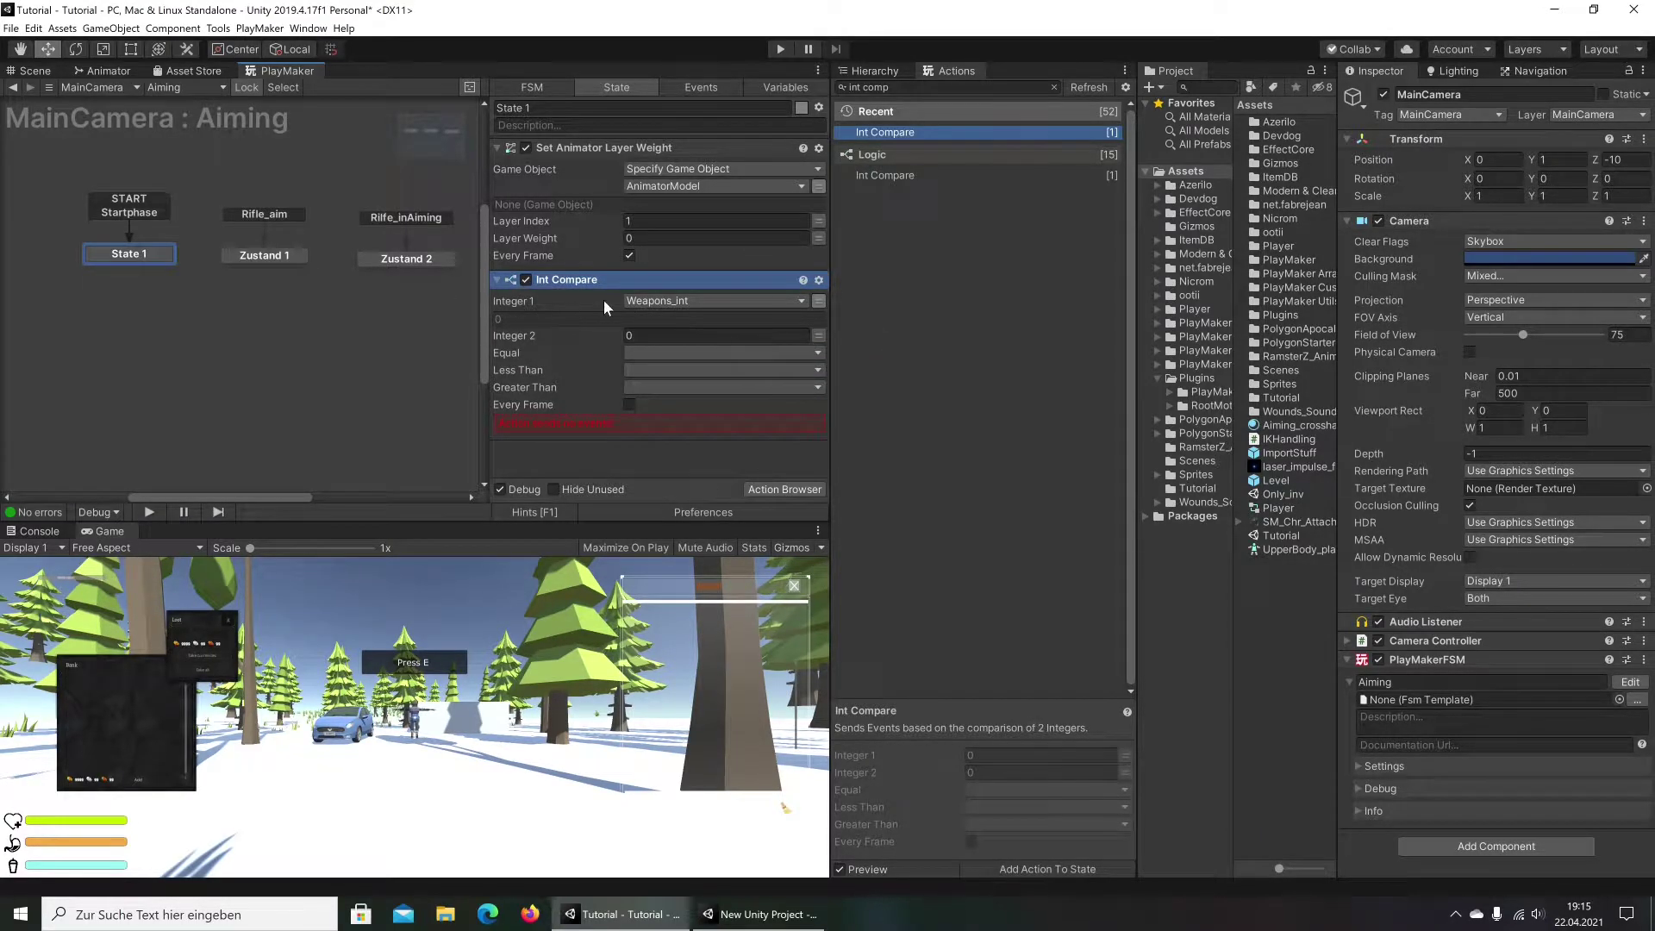
click(681, 335)
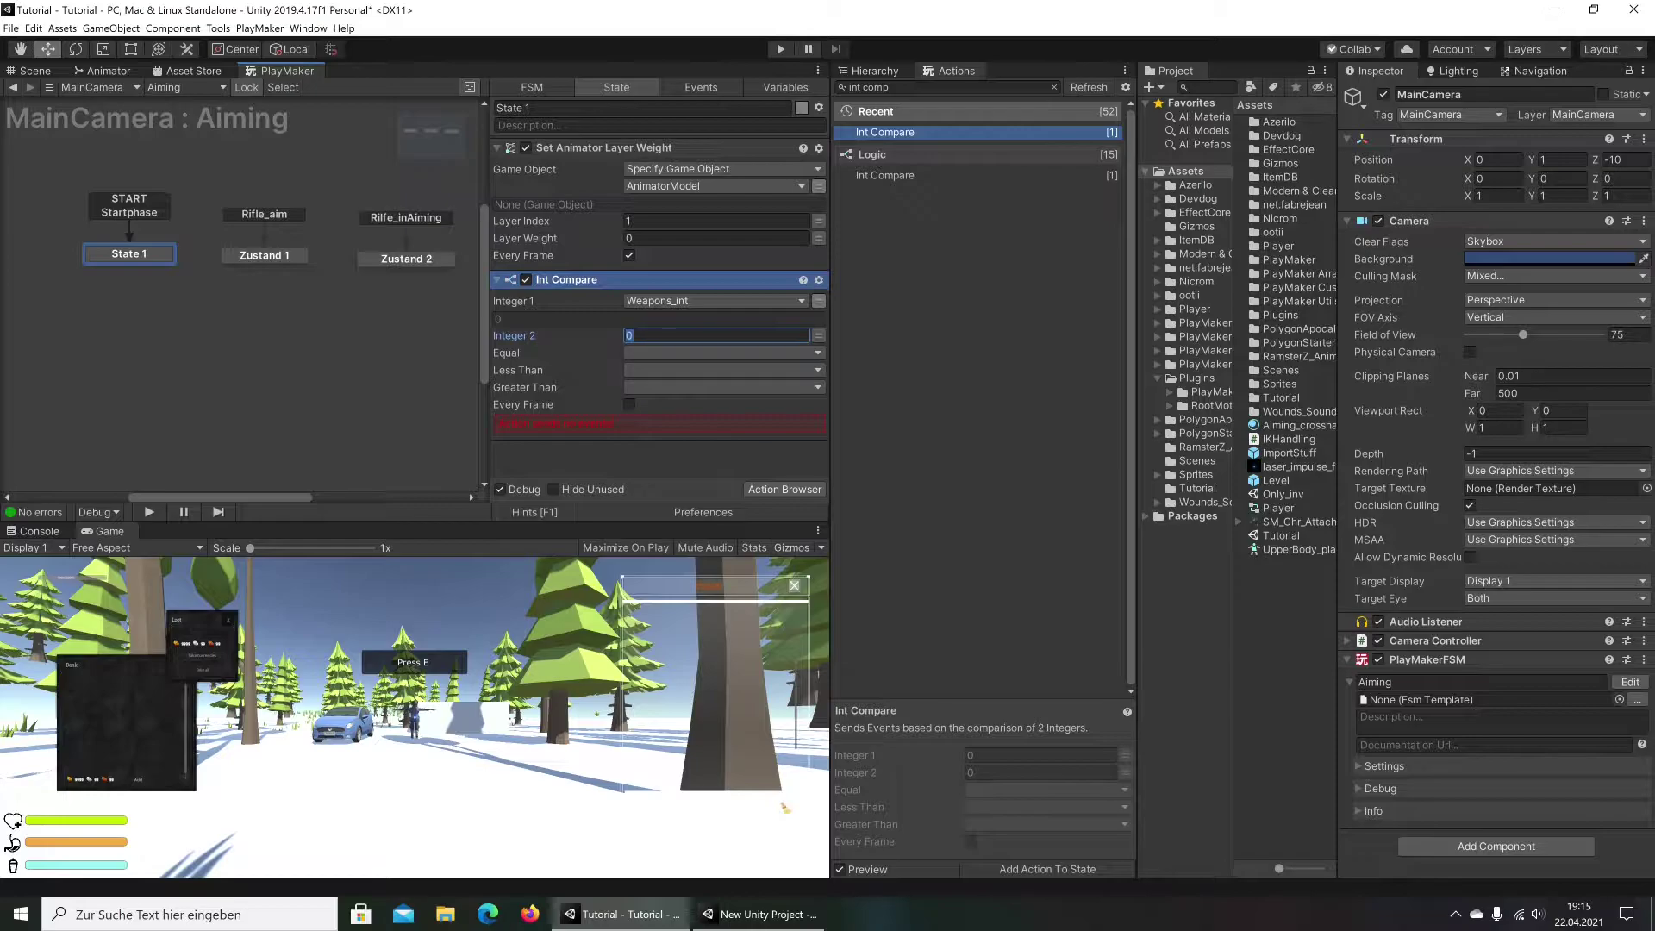
text(1)
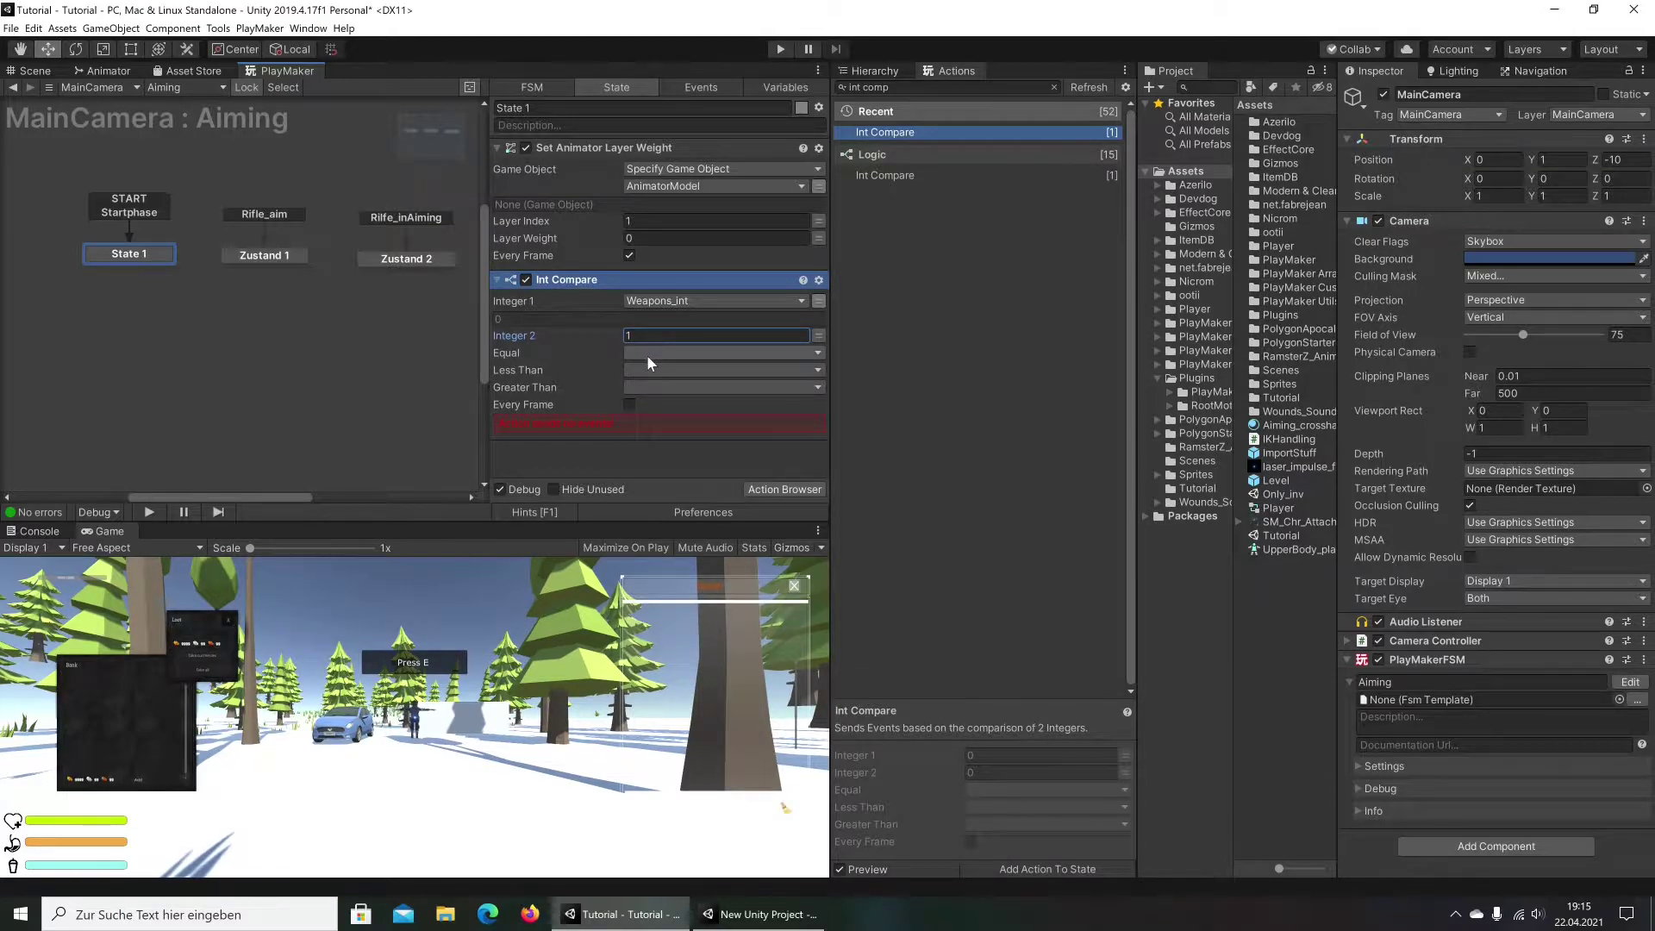
click(646, 354)
click(637, 402)
click(629, 404)
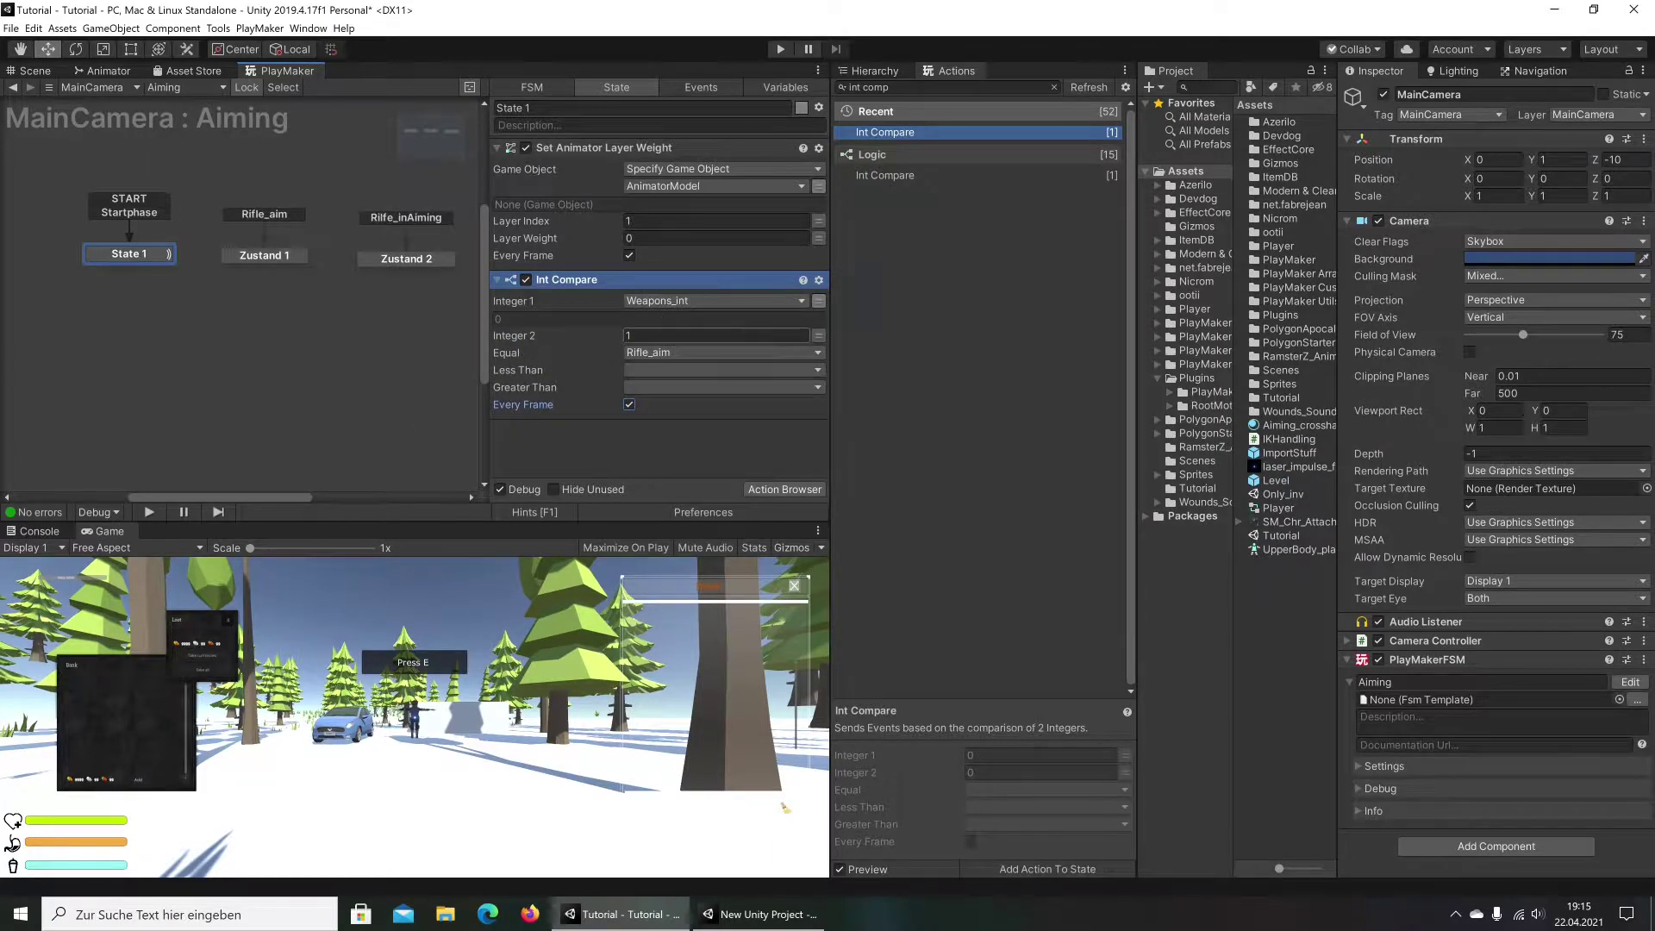
Look over Zustand 1 and the other states, return to State 1, and start the game
click(265, 256)
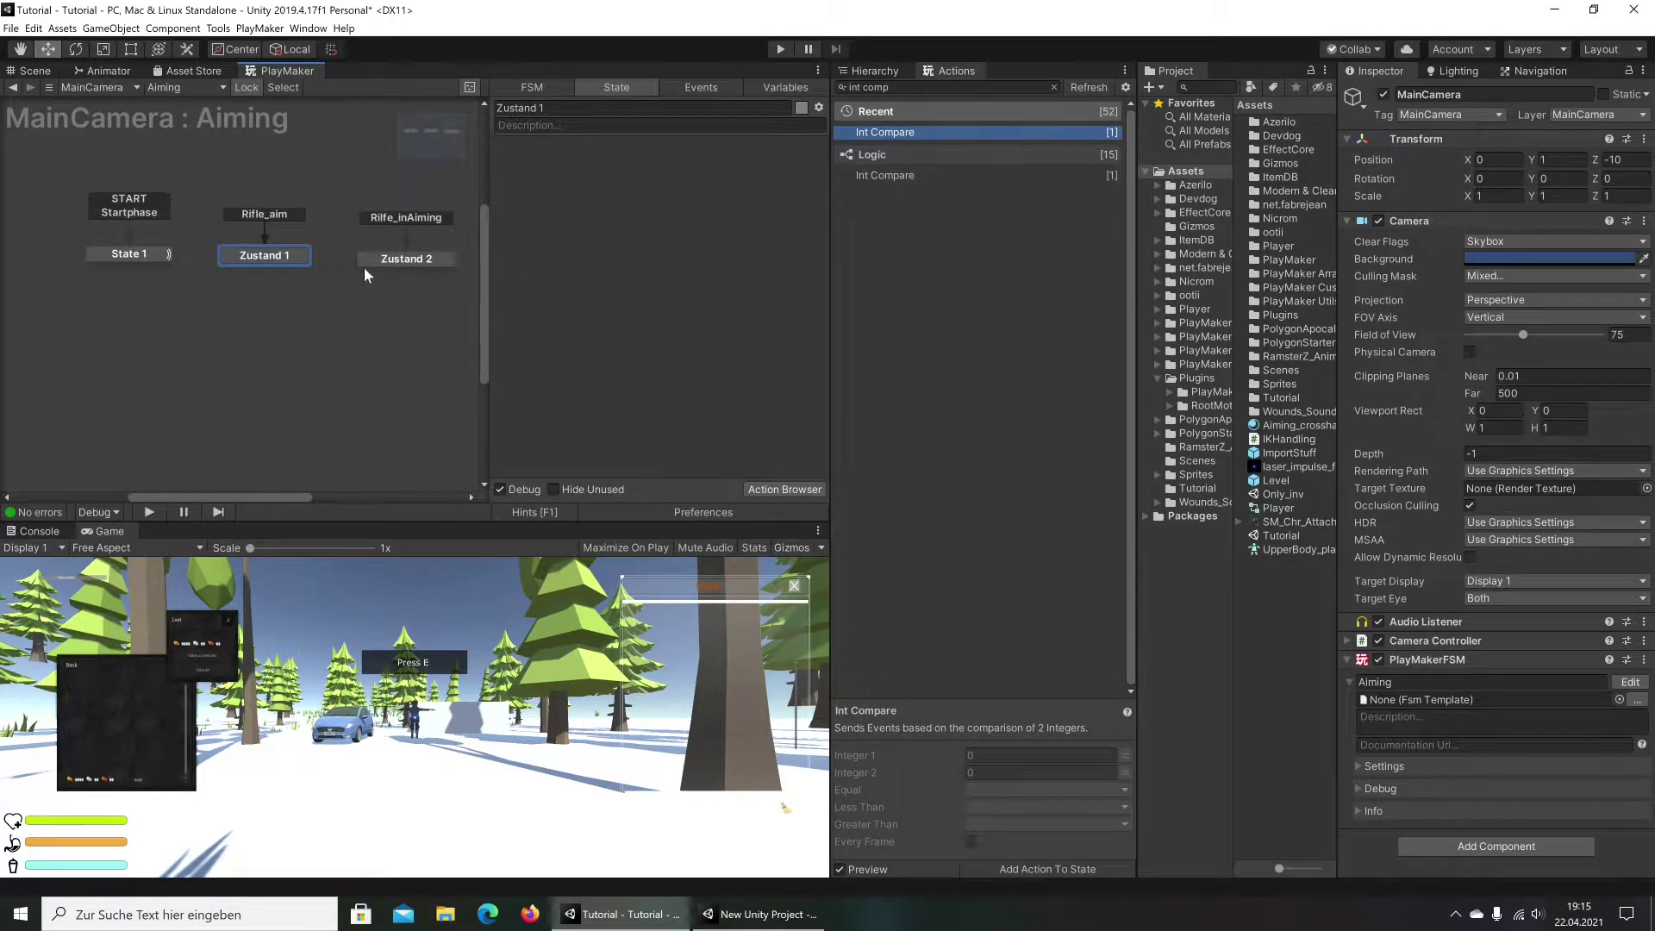
click(386, 266)
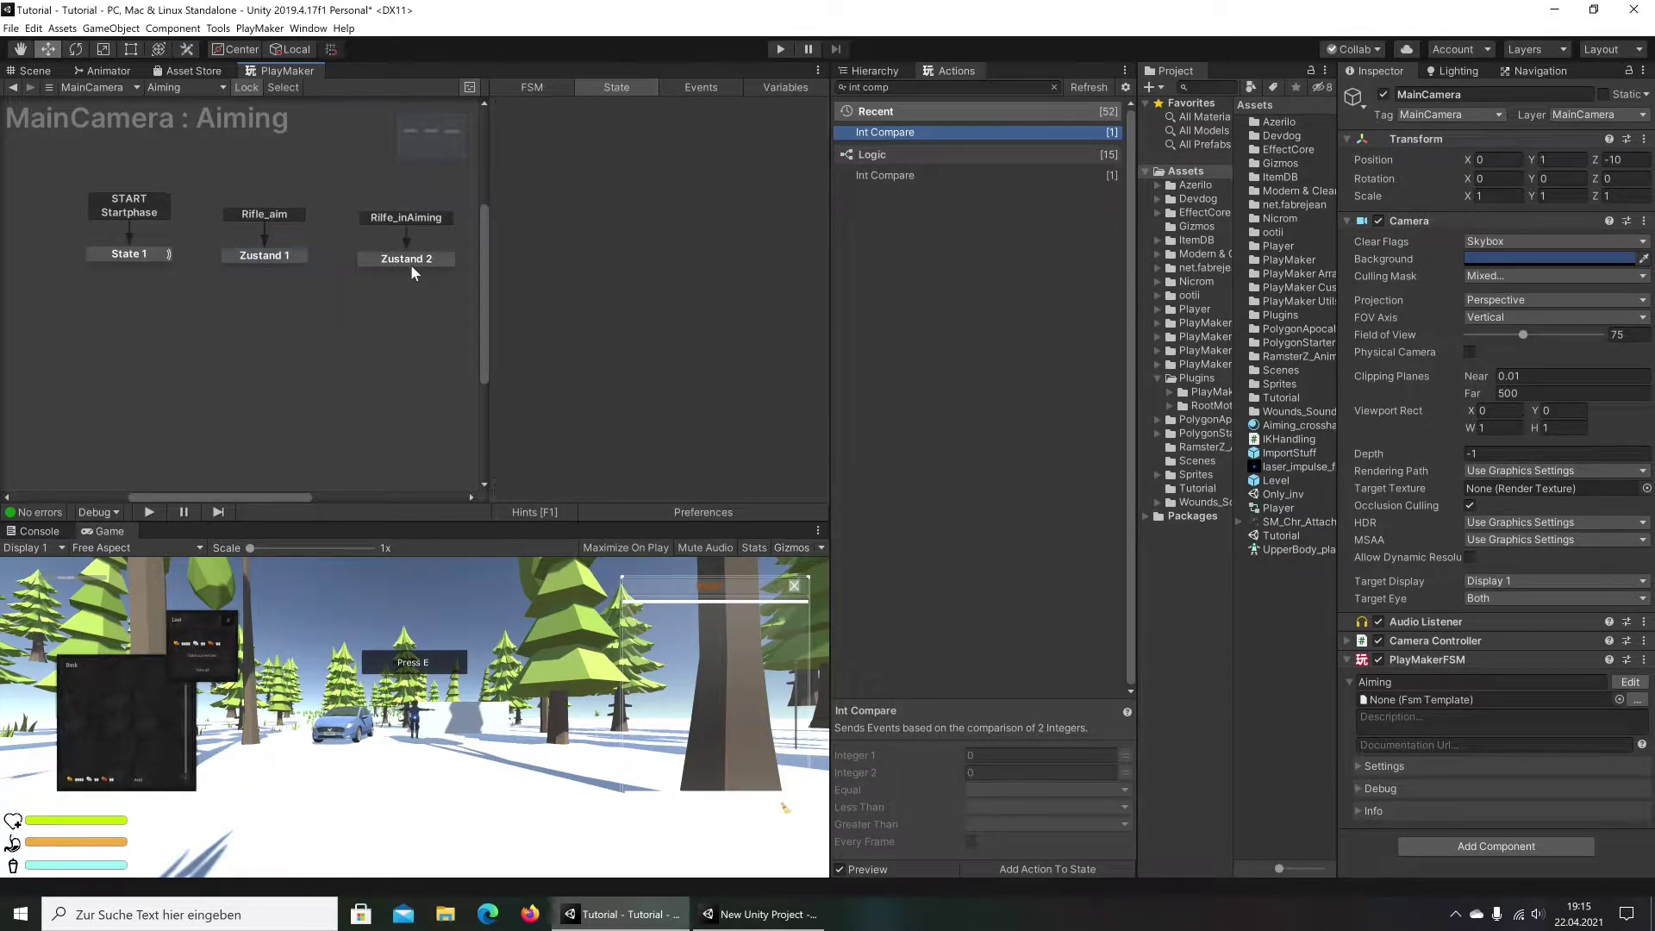
click(283, 261)
click(134, 257)
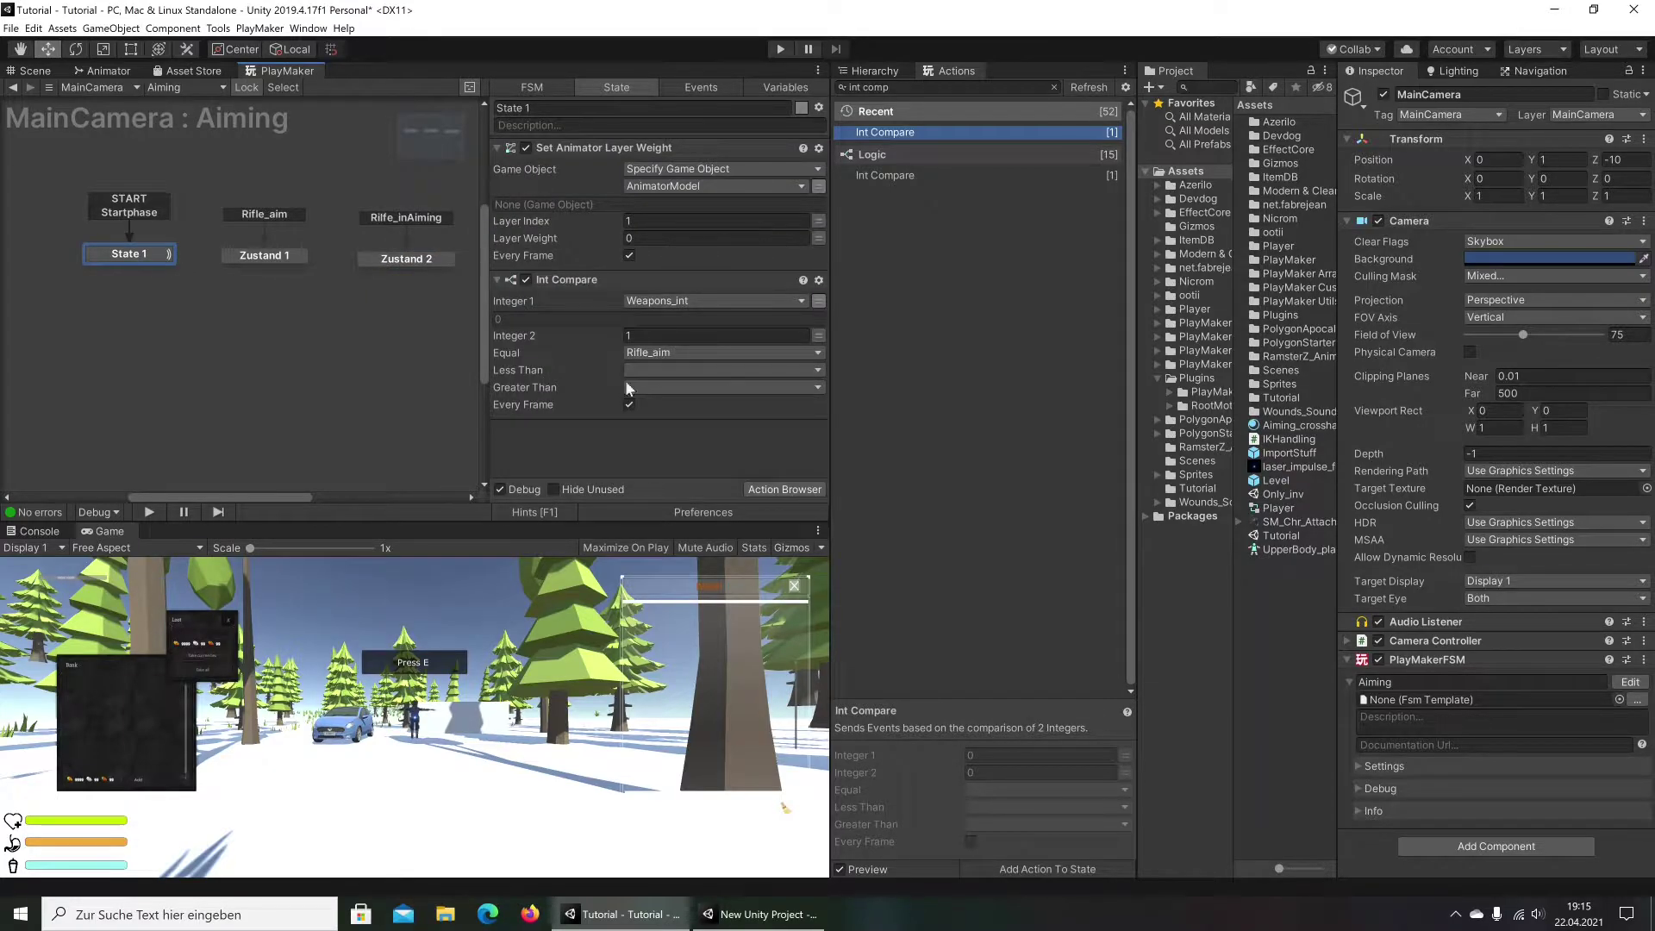
click(780, 49)
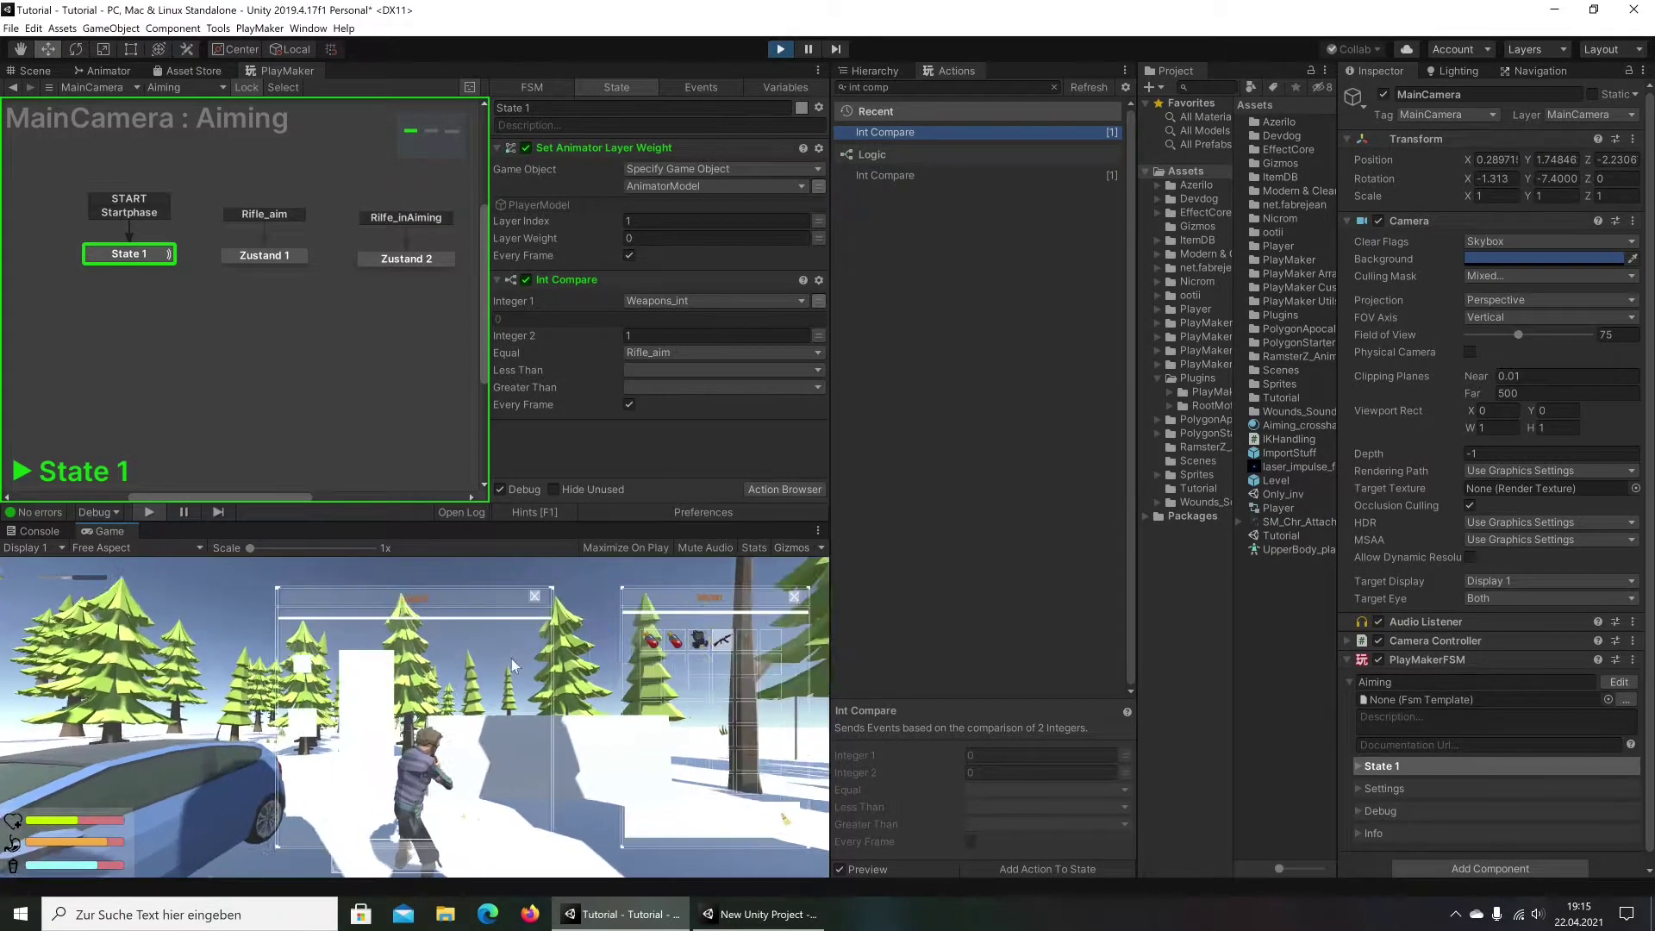
In the running game, open the inventory, equip the rifle, and view State 1's actions
key(i)
key(1)
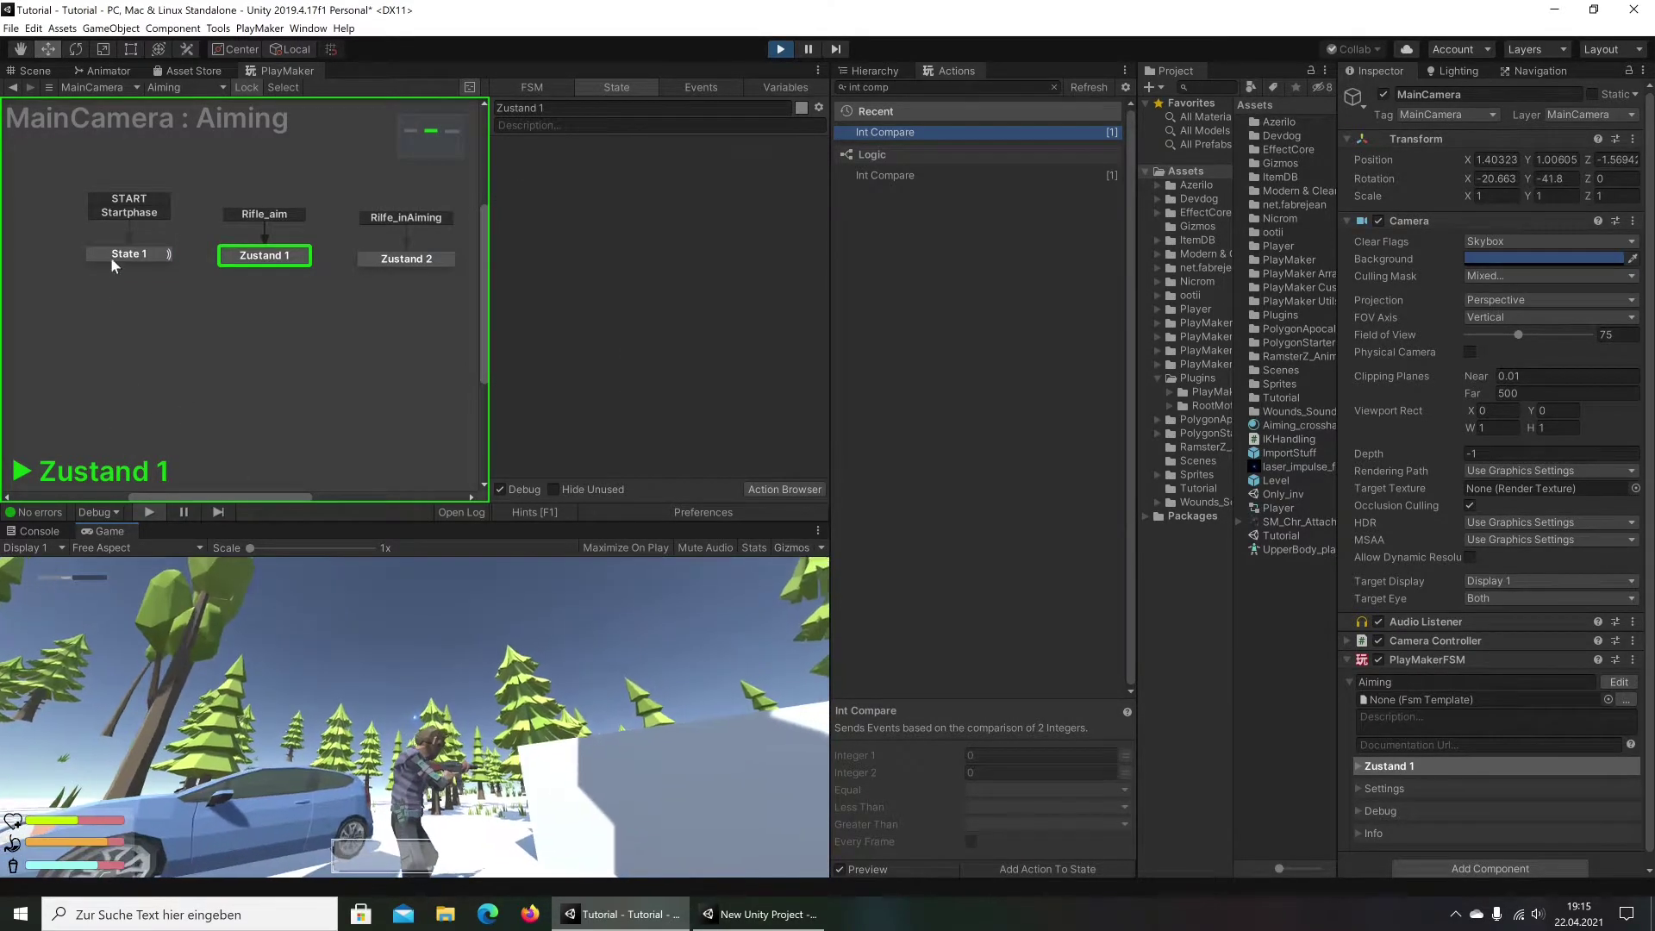
click(110, 255)
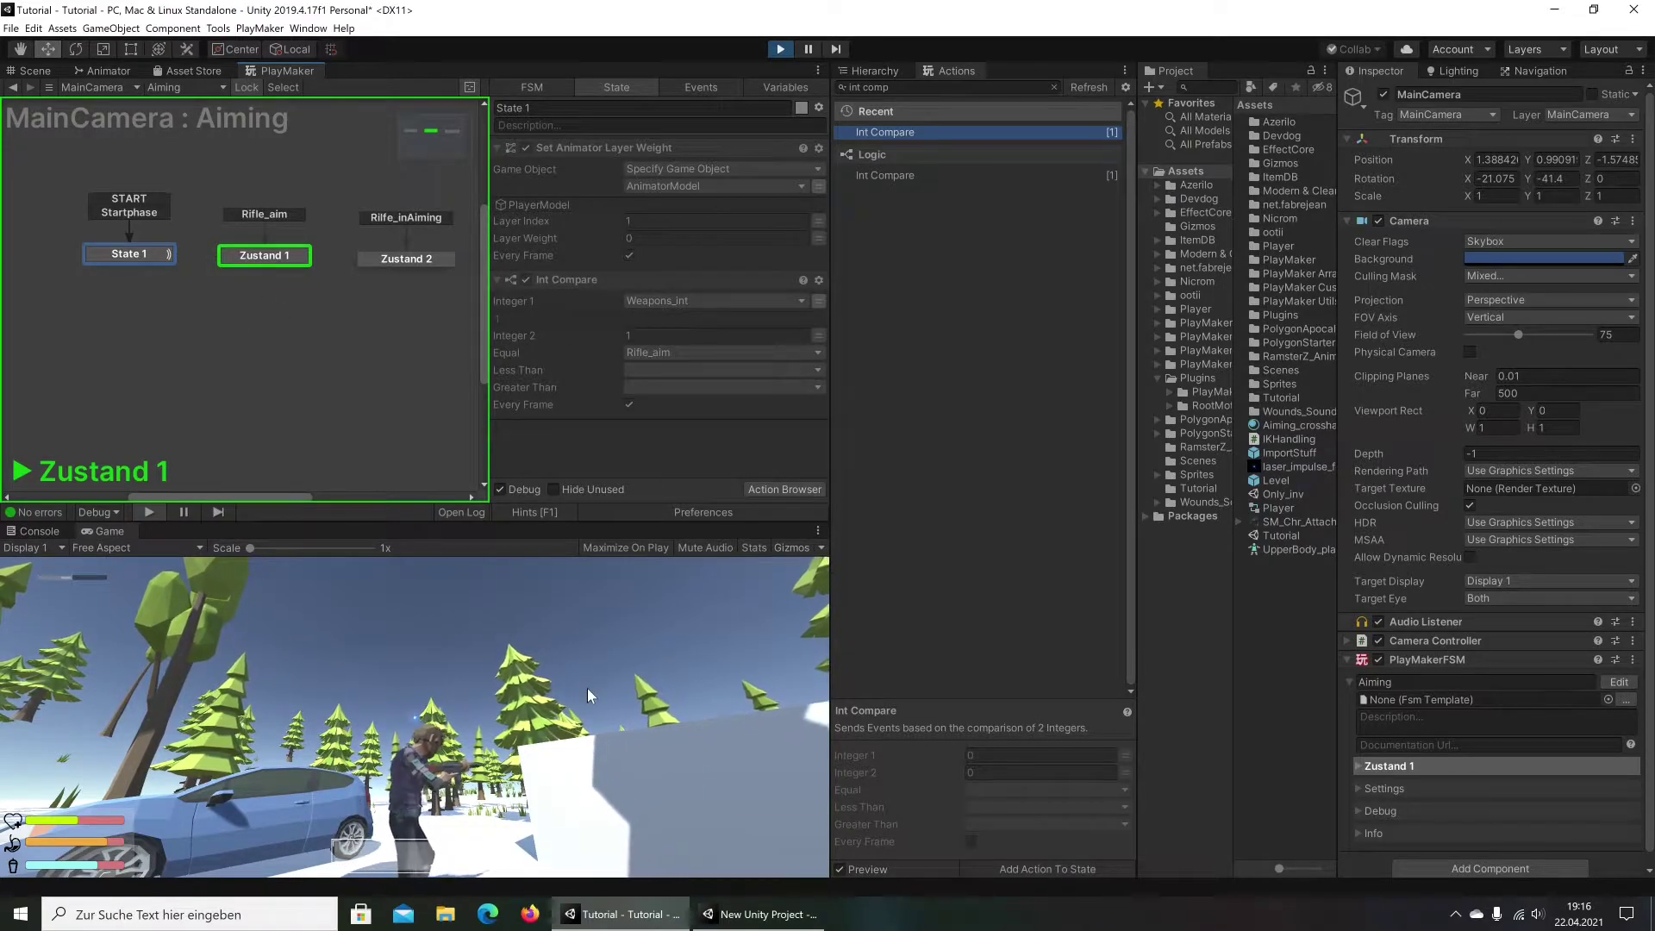
Stop the game and select CharacterWindow under ImportStuff > UI > Canvas in the Hierarchy
key(ctrl+p)
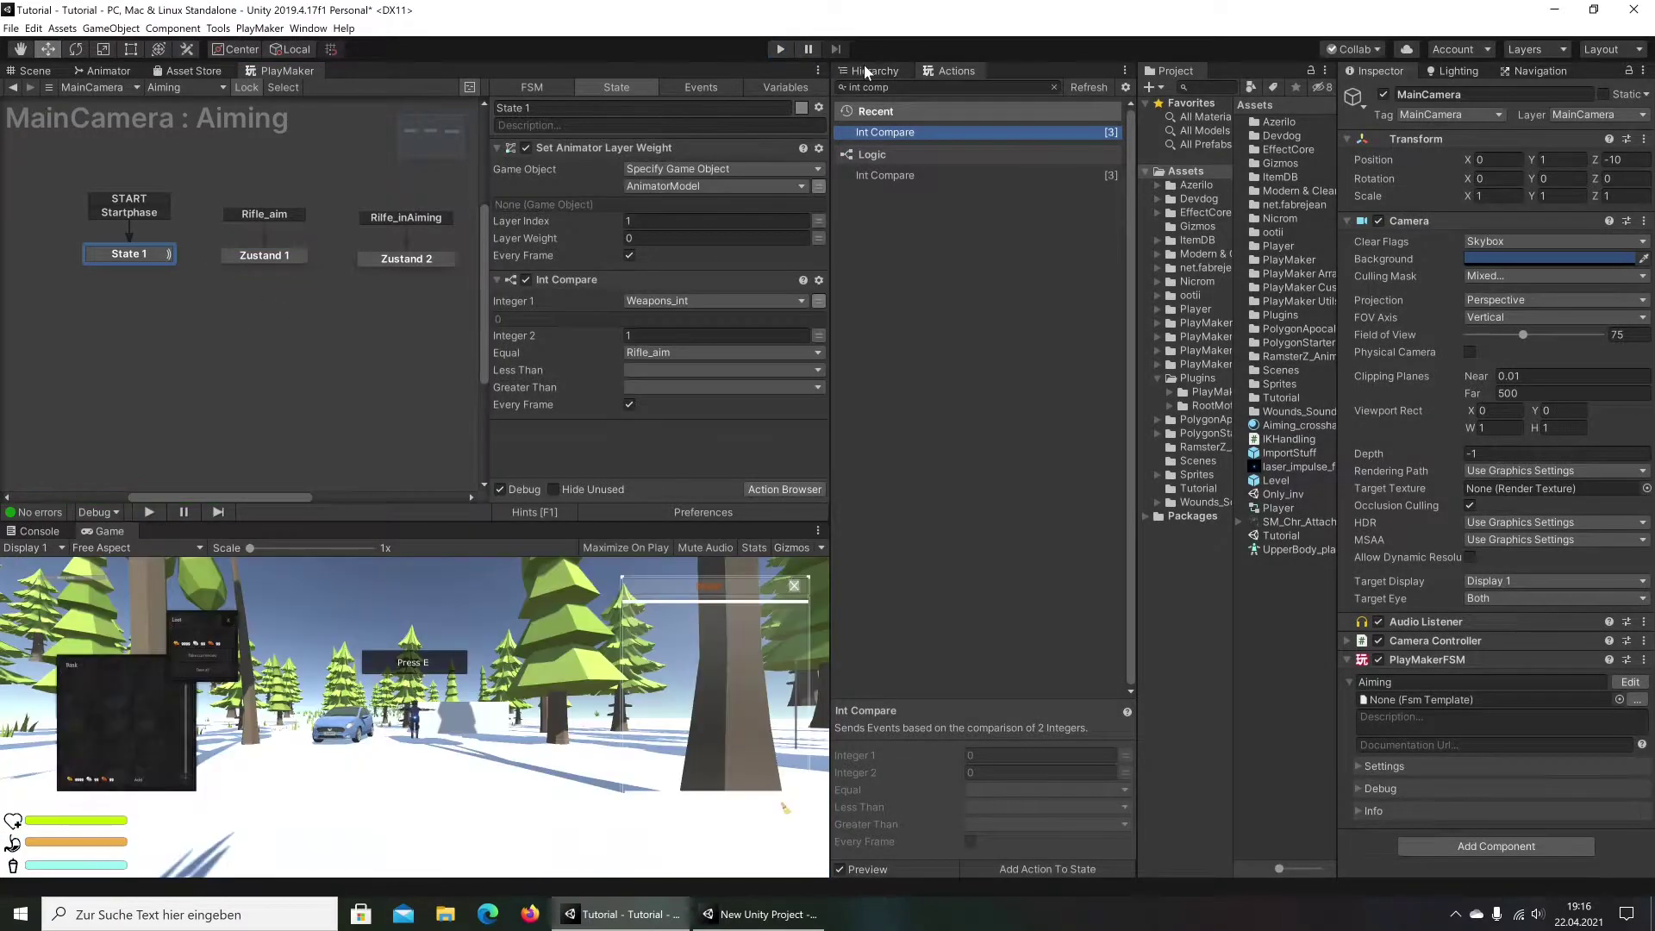
click(864, 69)
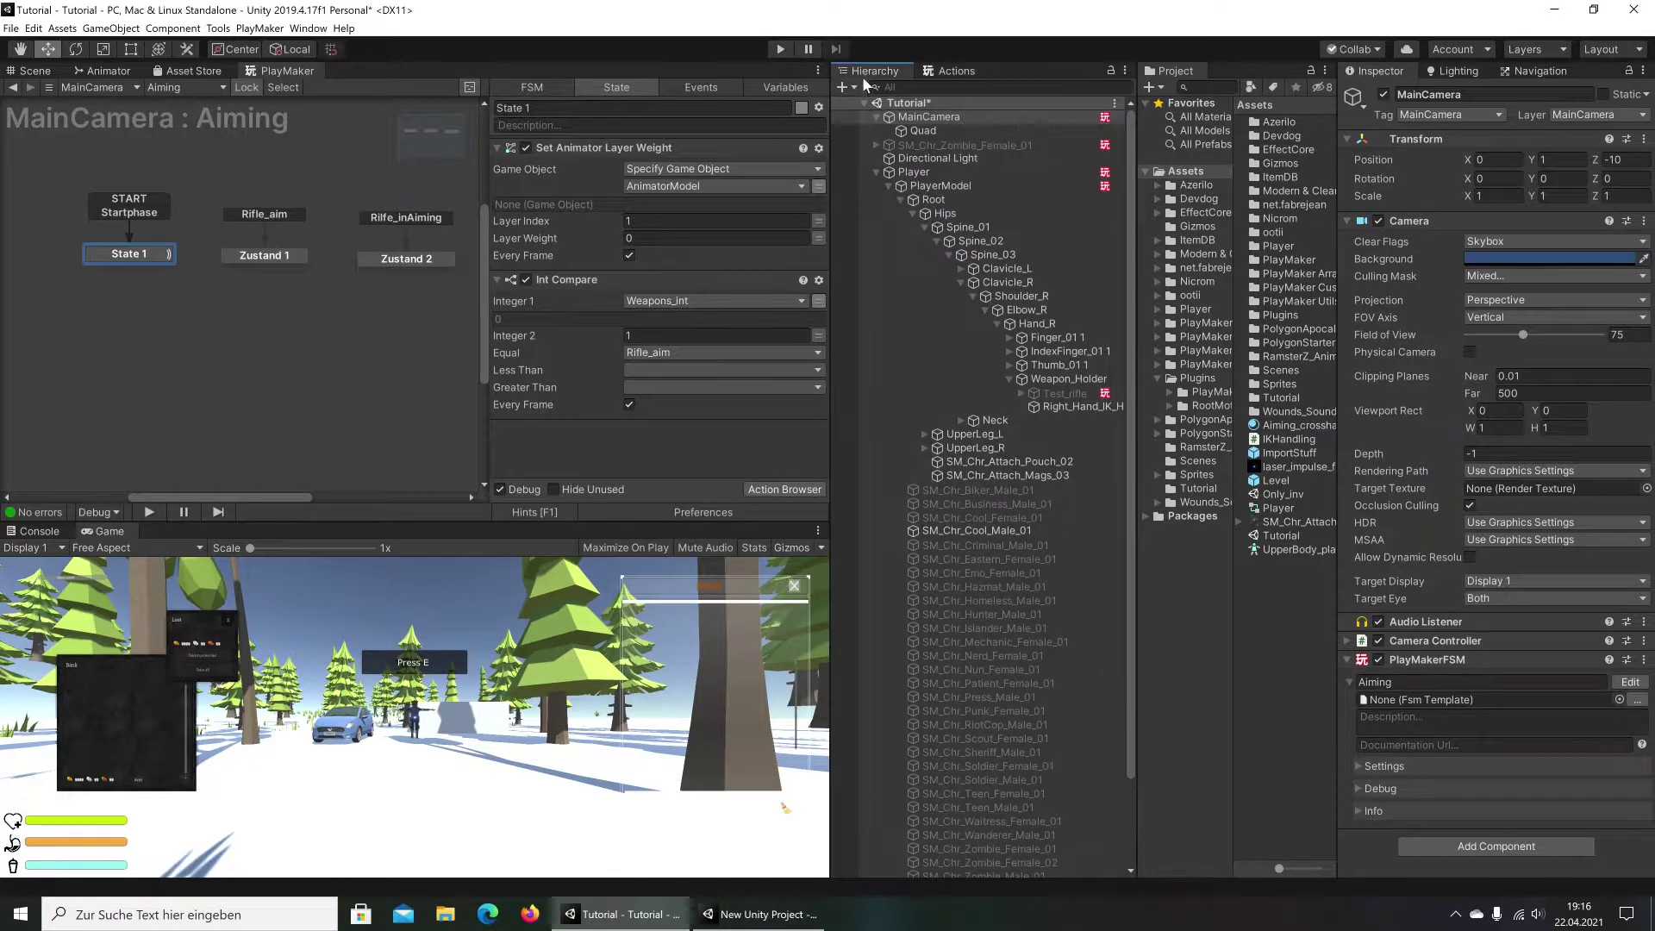
scroll(1041, 405, down, 3)
scroll(989, 657, up, 3)
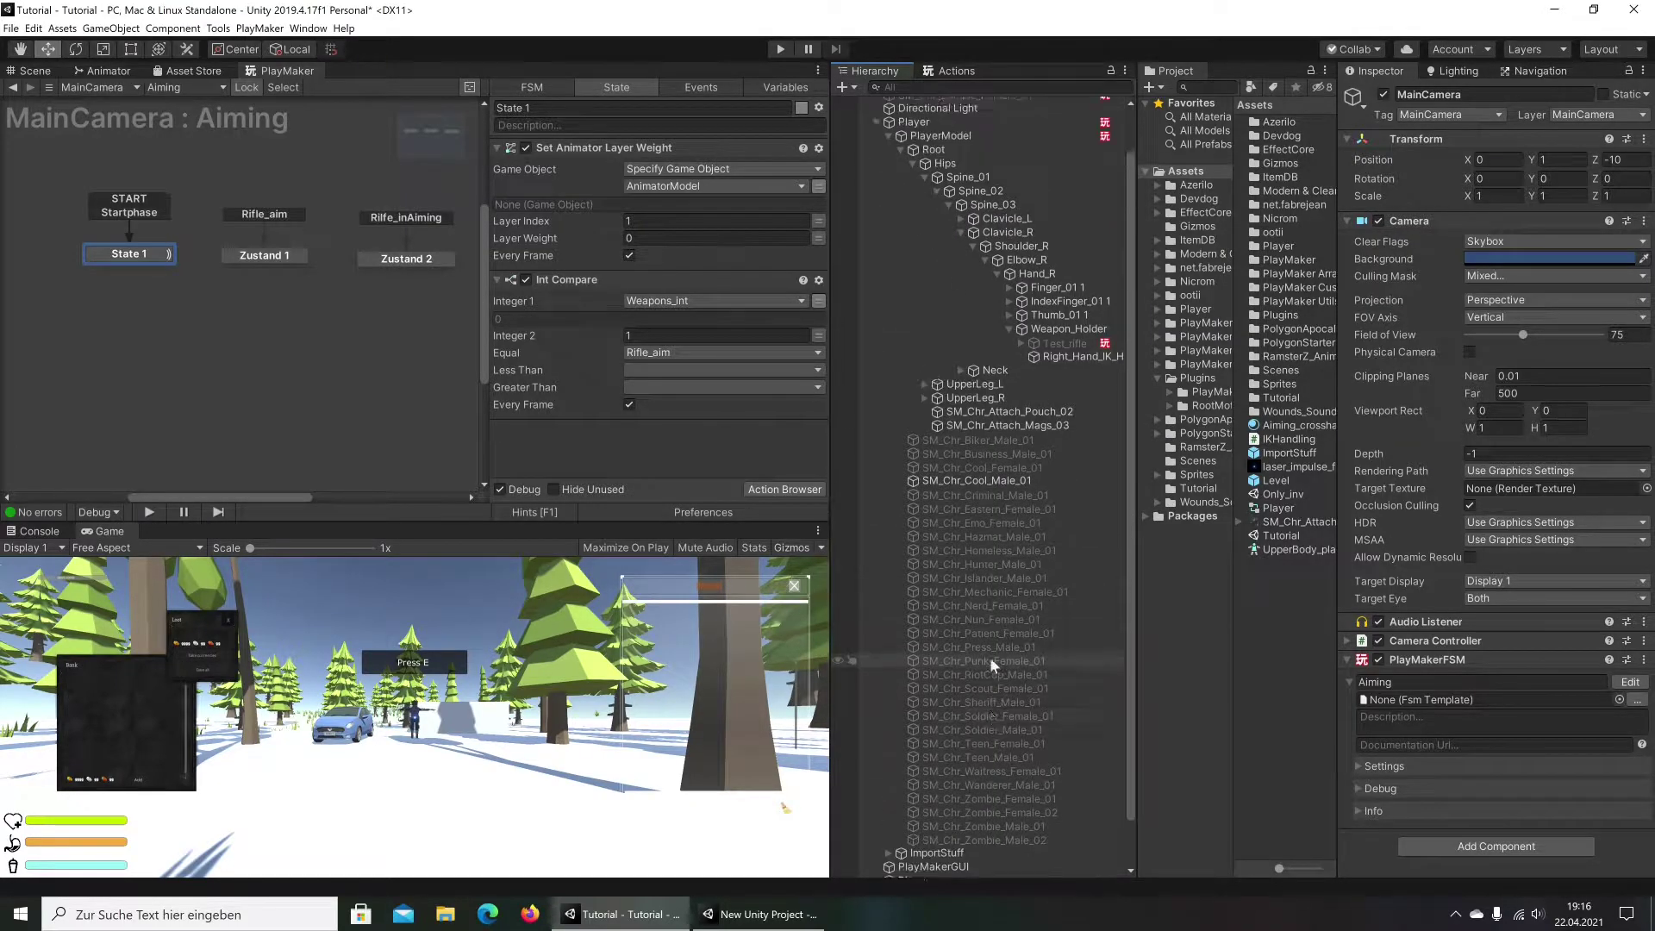
scroll(951, 768, down, 2)
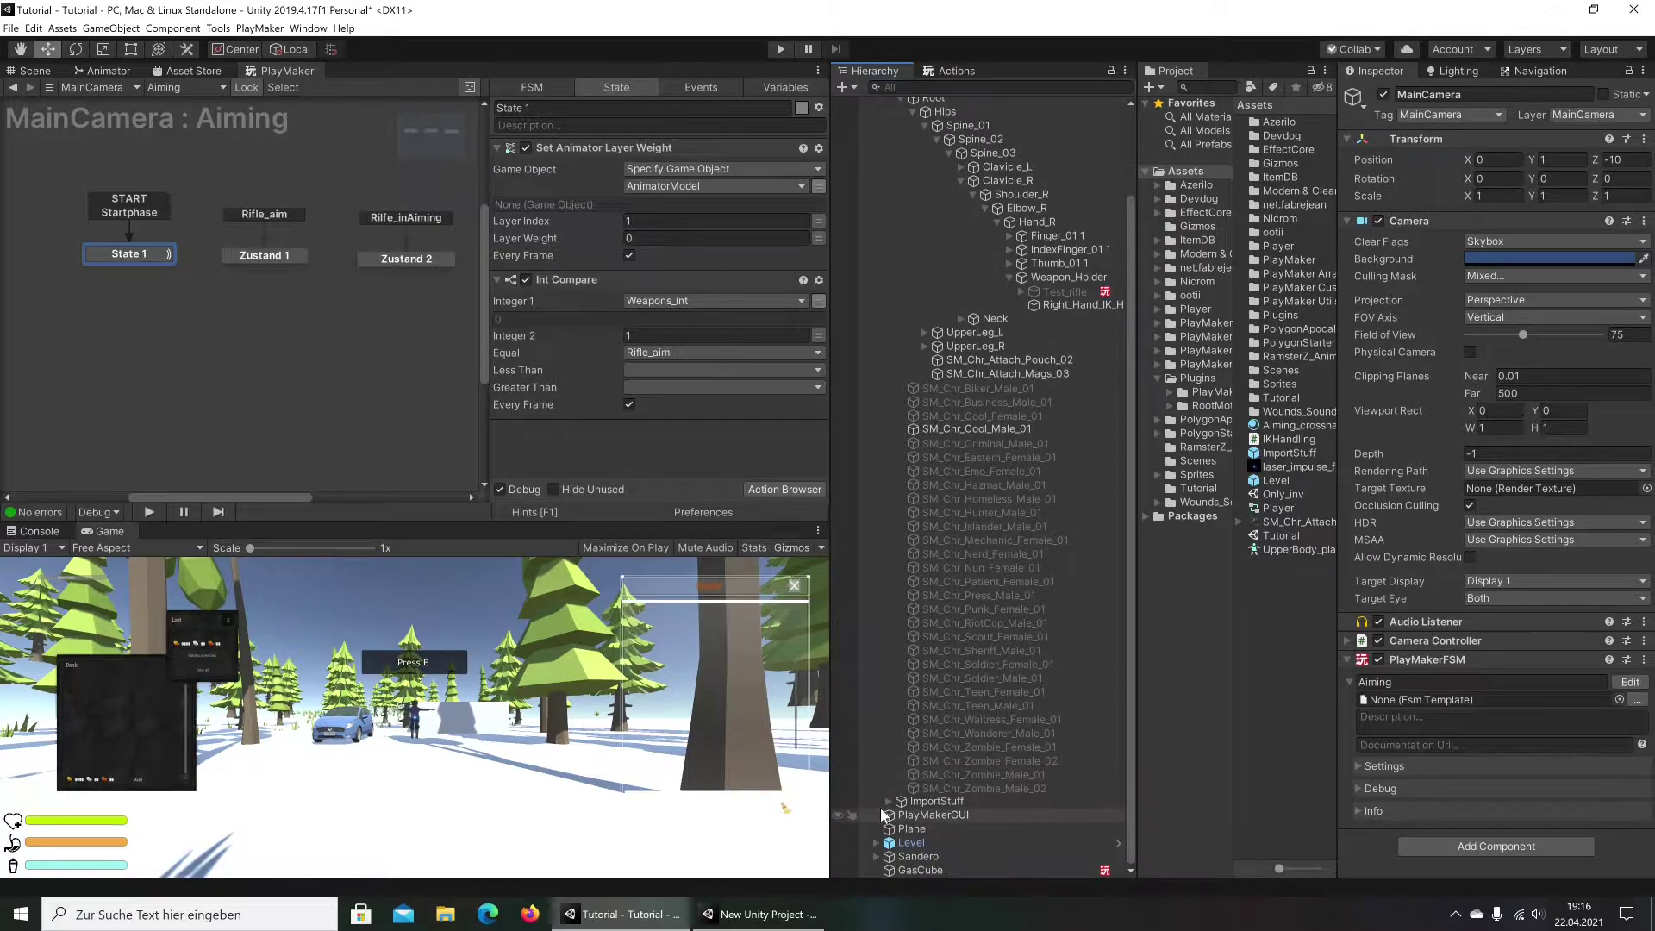
scroll(990, 749, down, 1)
click(901, 800)
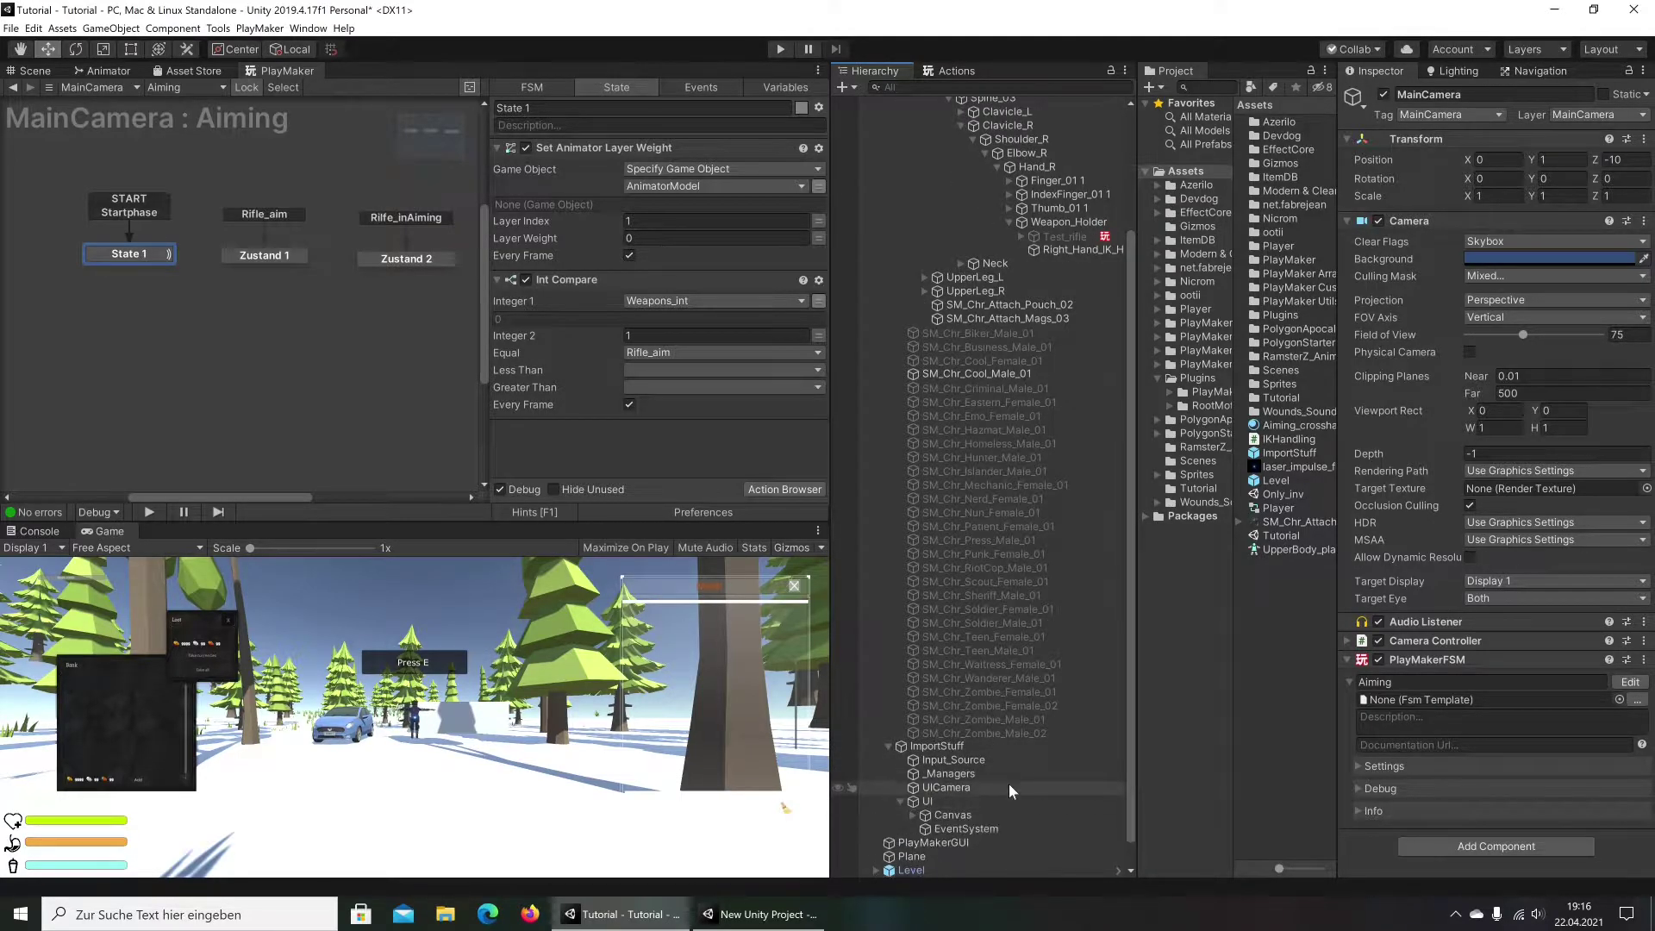
scroll(1009, 784, down, 1)
click(911, 782)
scroll(1029, 765, down, 1)
scroll(1029, 765, down, 2)
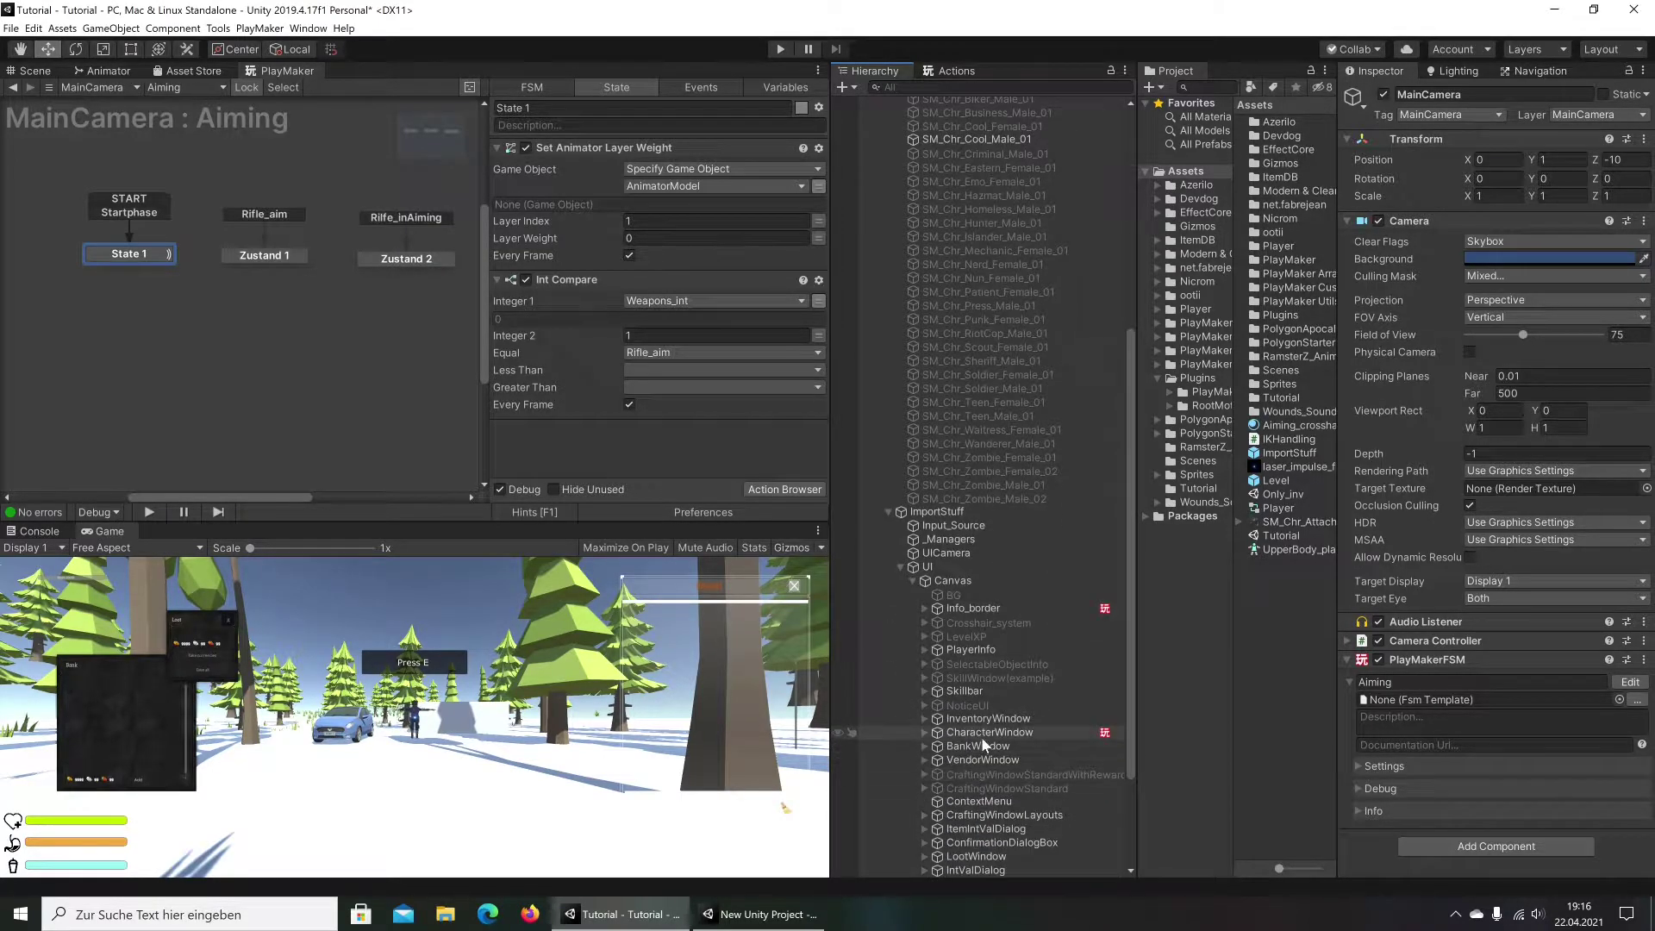
click(980, 733)
Inspect Zustand 1 and Zustand 2 of CharacterWindow's Char_Proxy FSM, then switch to New Unity Project
scroll(1590, 386, down, 3)
scroll(1589, 386, down, 3)
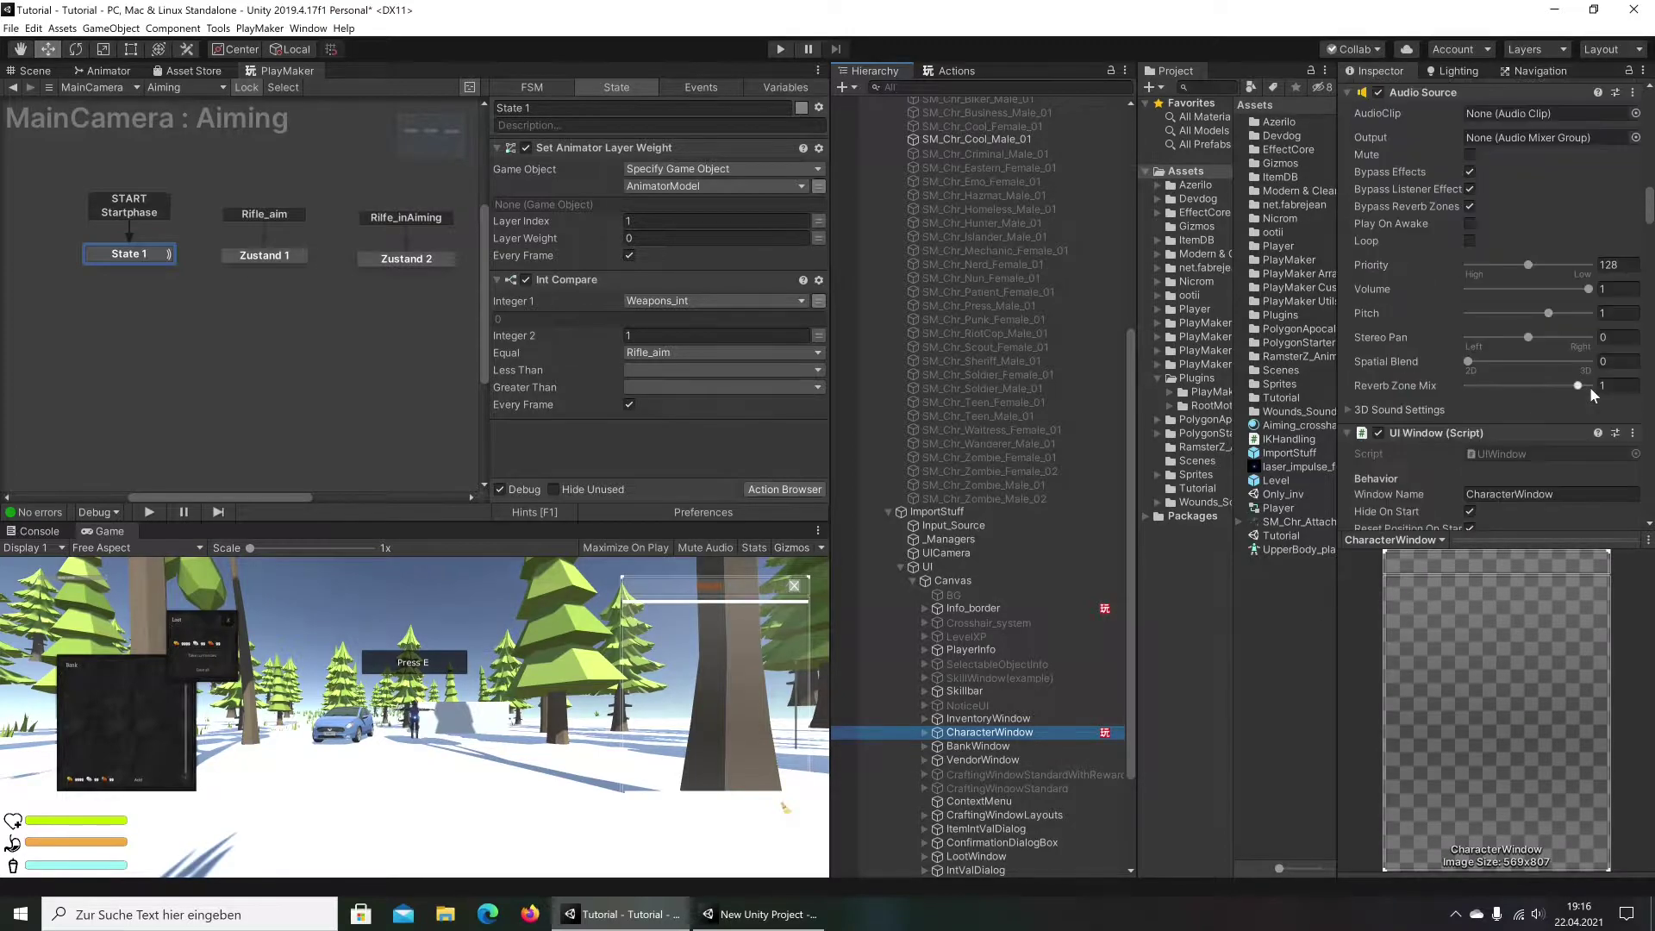
scroll(1589, 386, down, 3)
scroll(1590, 386, down, 3)
scroll(1589, 387, down, 3)
scroll(1590, 386, down, 3)
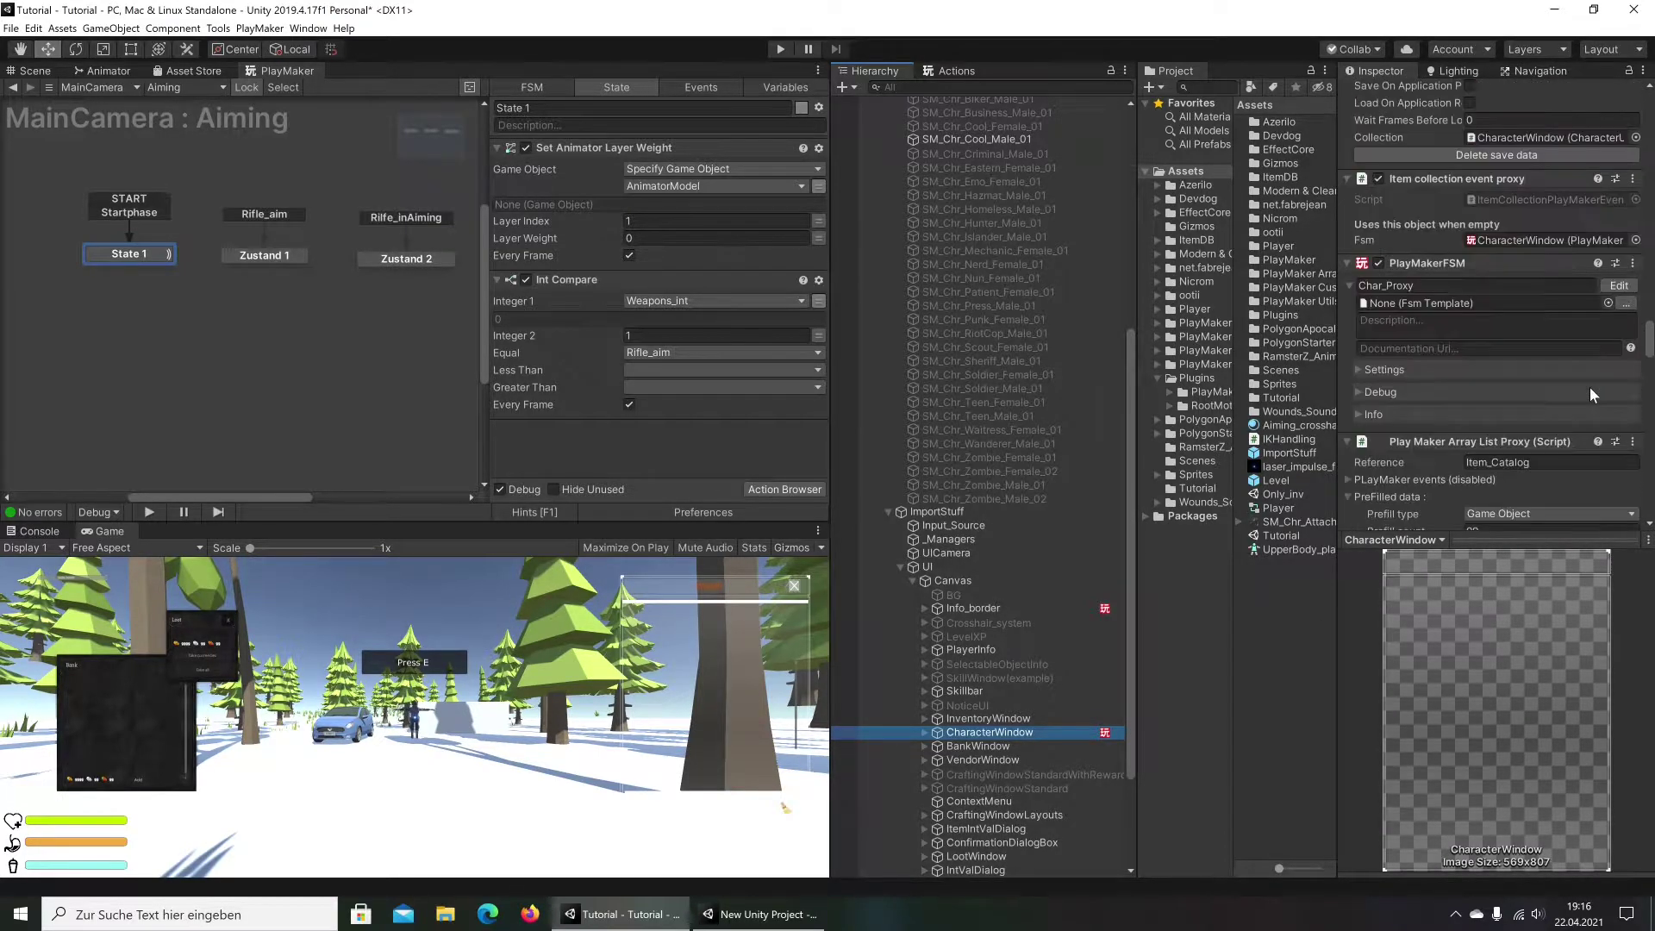
click(1527, 240)
click(1617, 287)
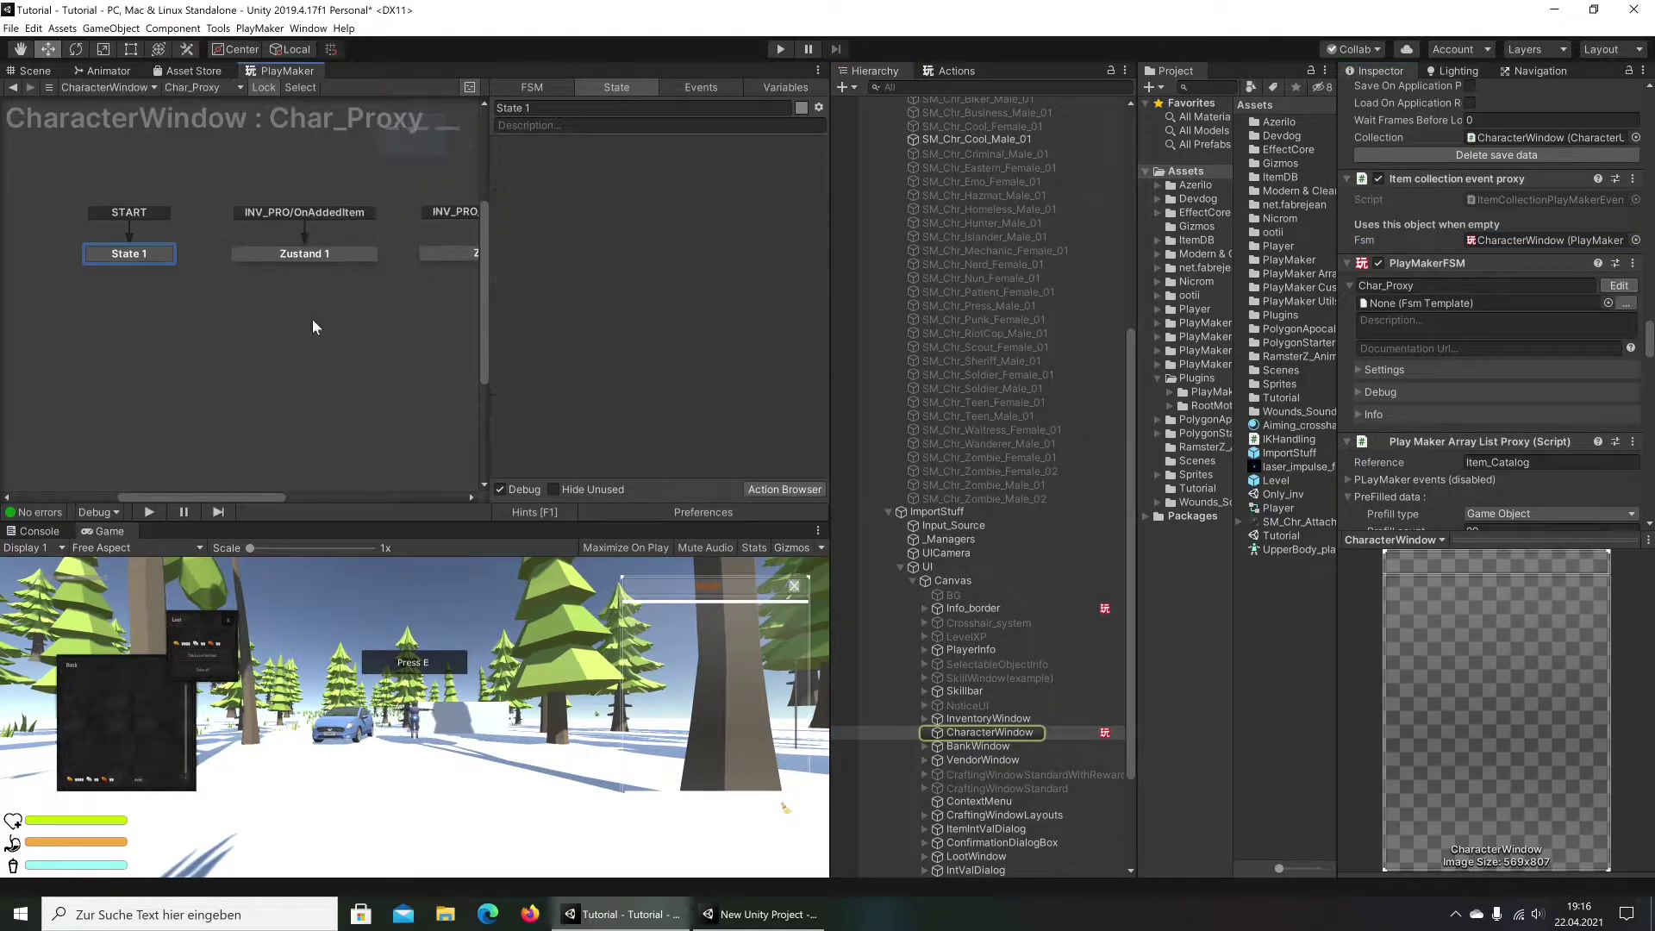
click(309, 252)
click(441, 248)
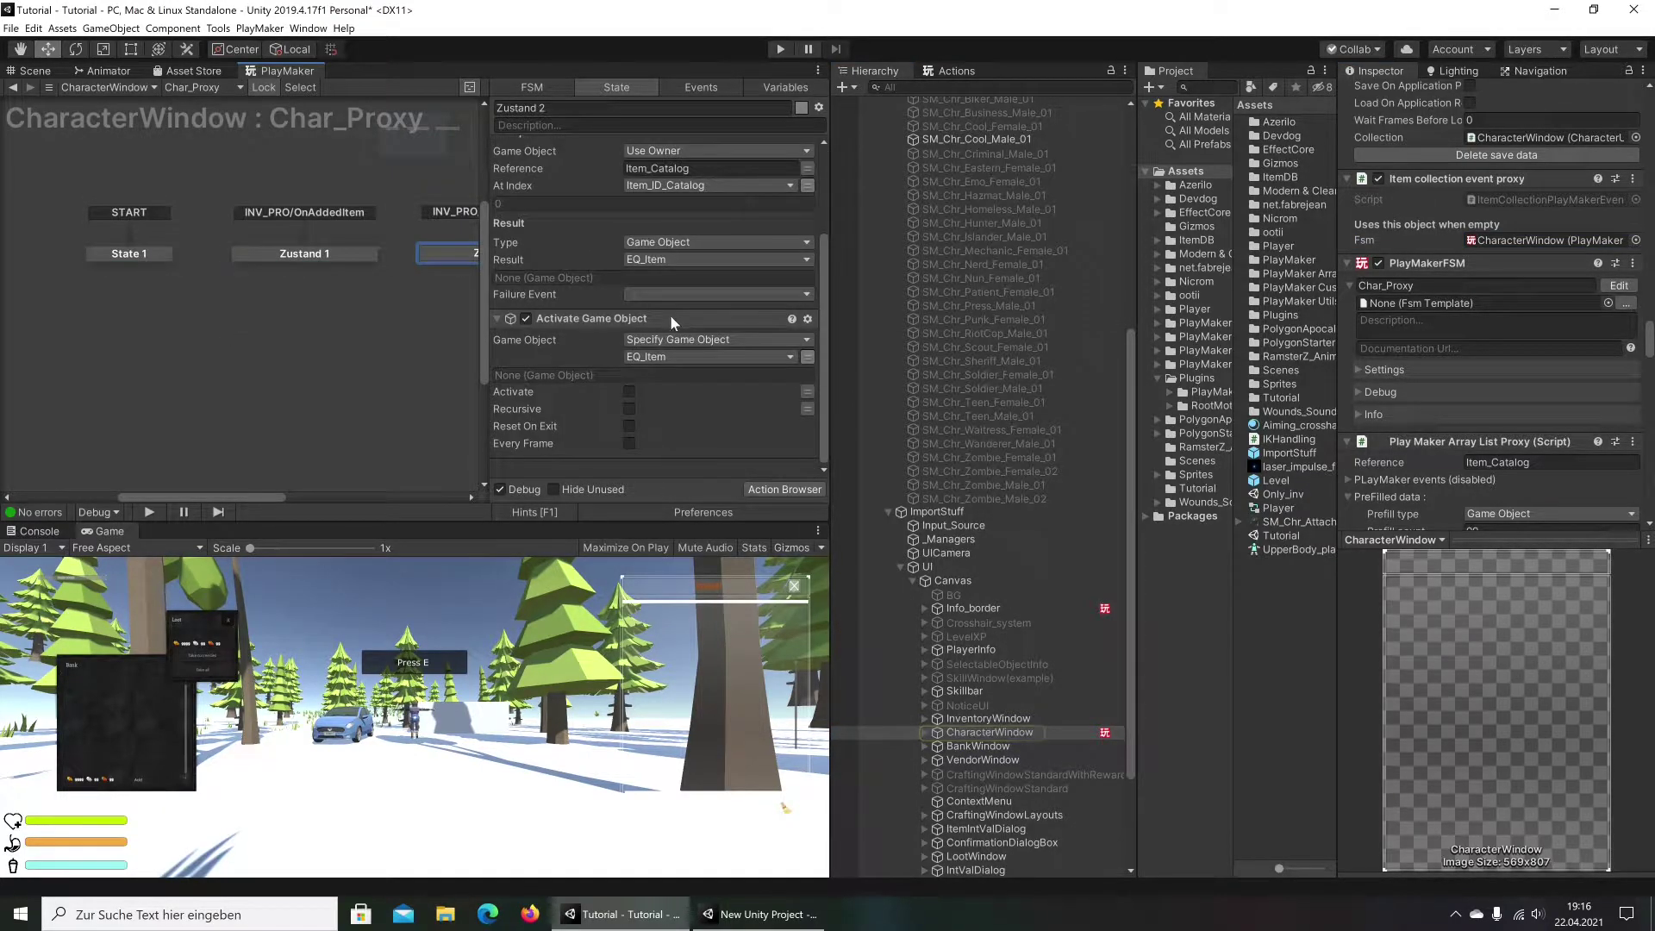
scroll(694, 343, down, 3)
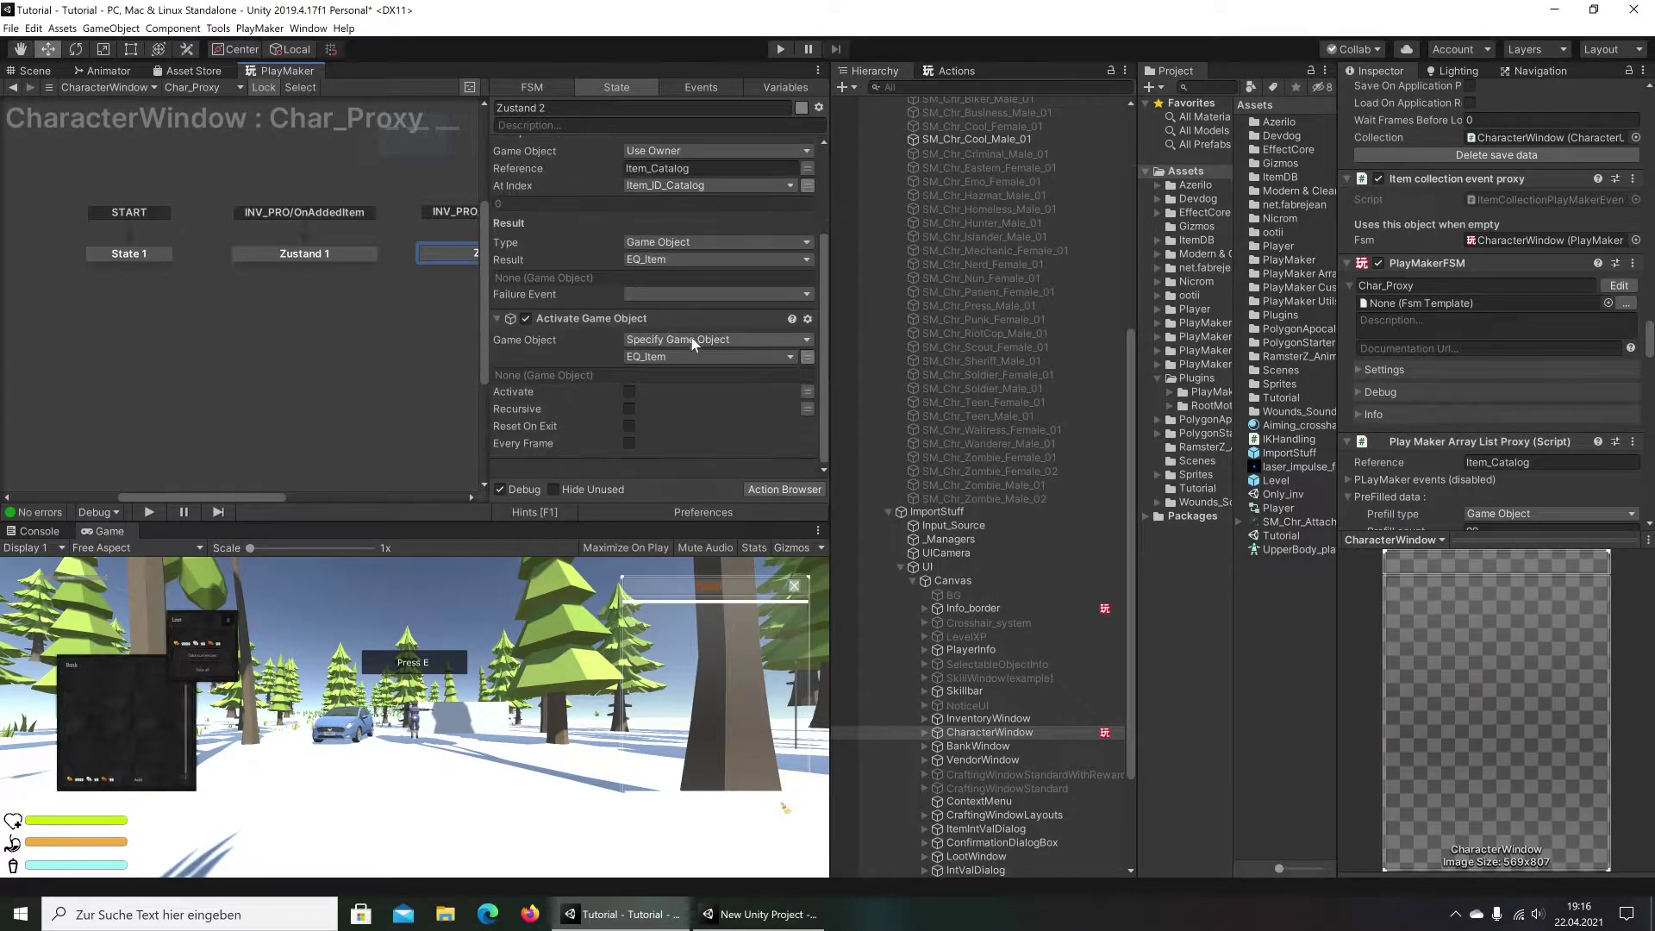
scroll(421, 345, right, 3)
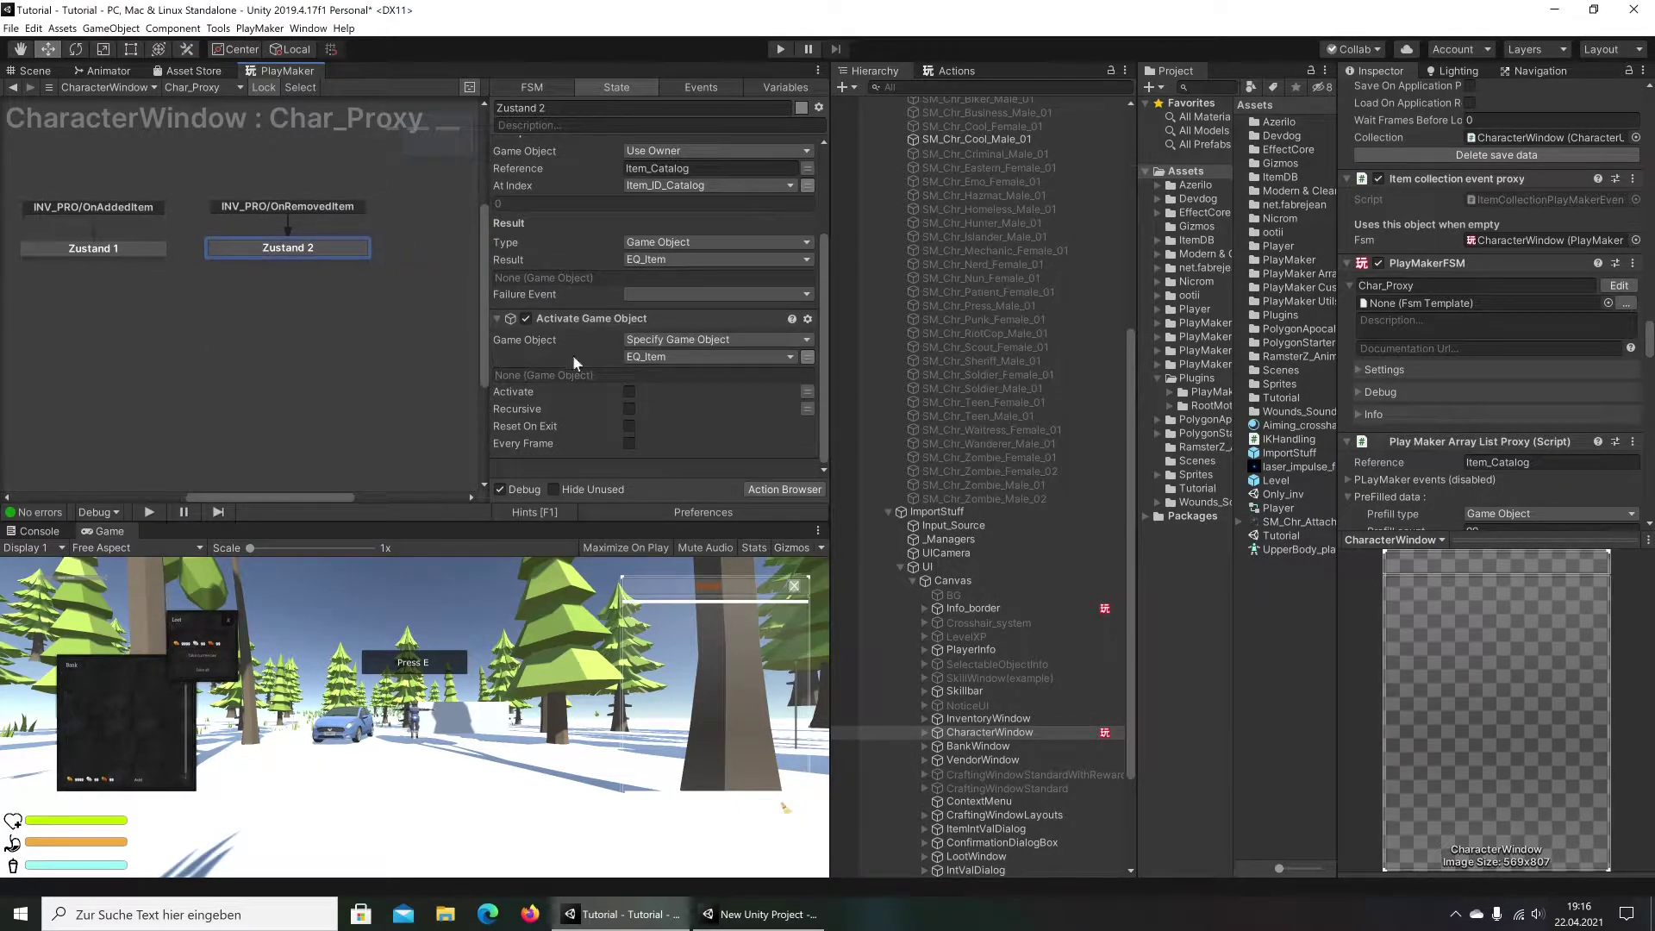
scroll(776, 360, up, 3)
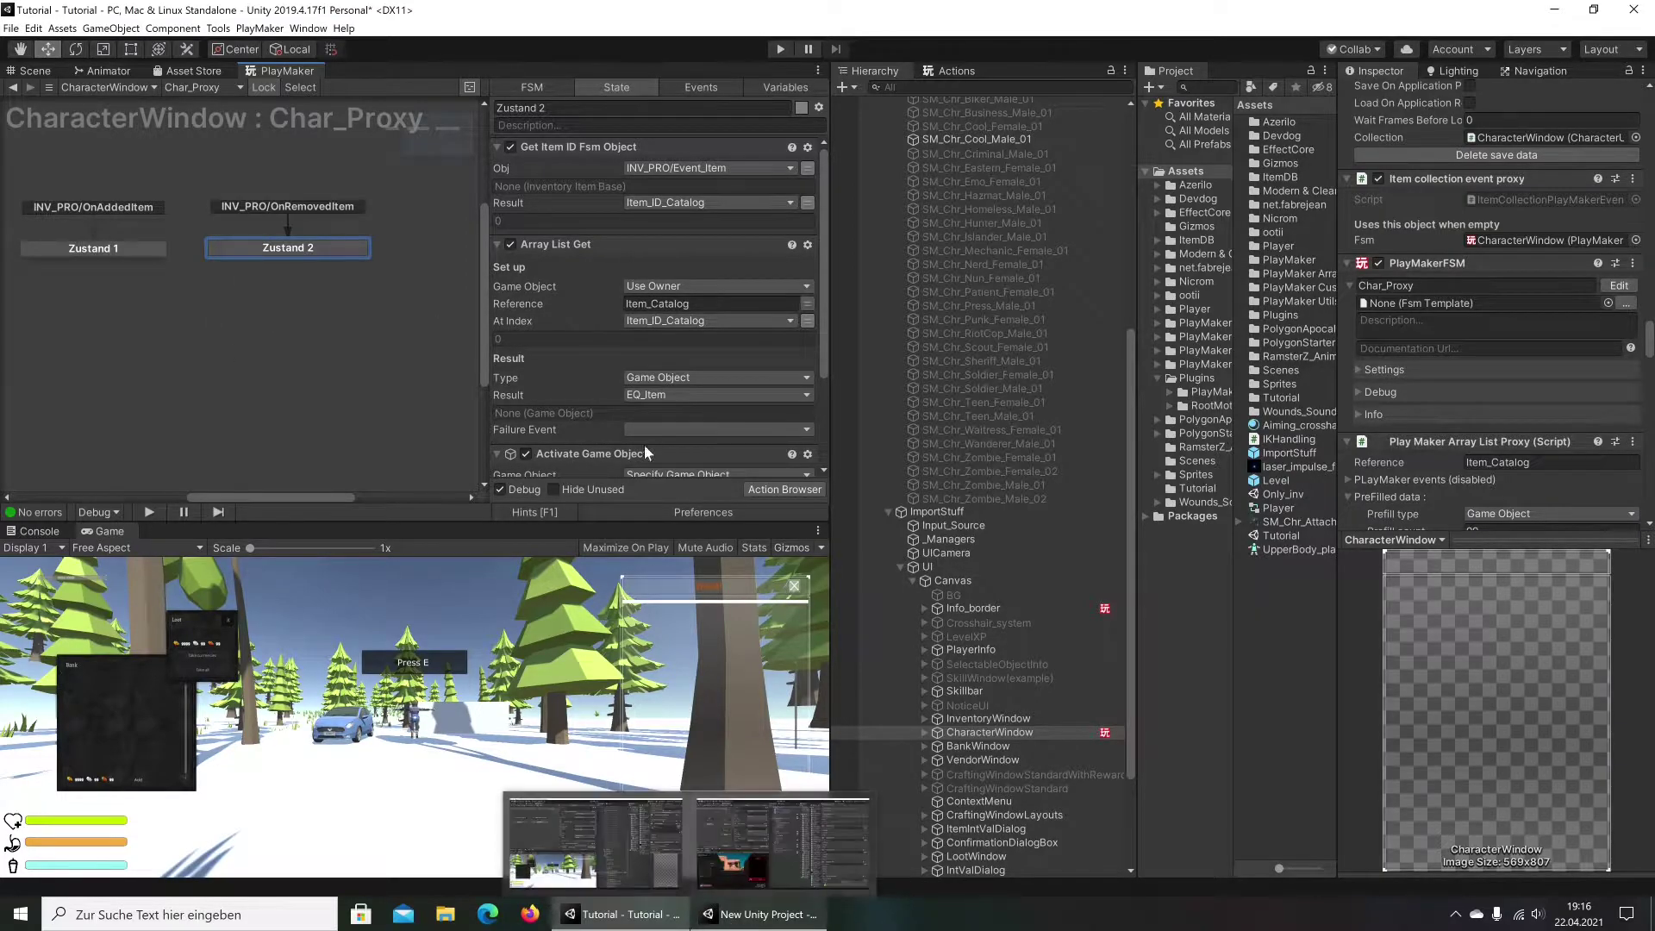
scroll(696, 293, down, 1)
scroll(695, 294, down, 2)
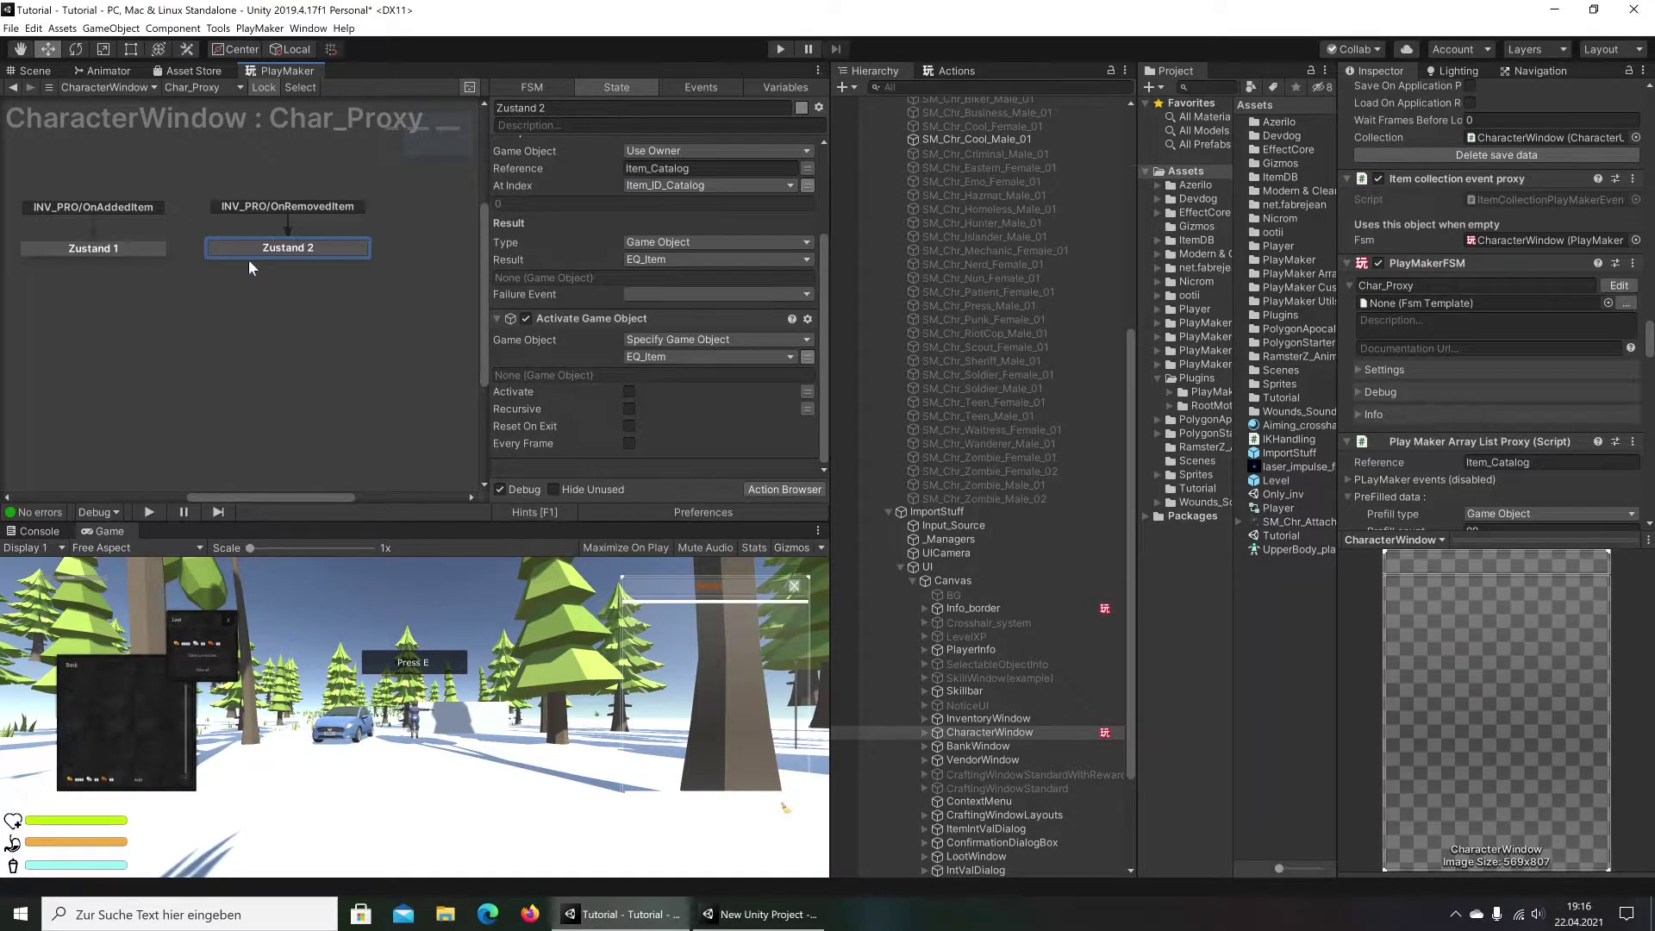
click(758, 914)
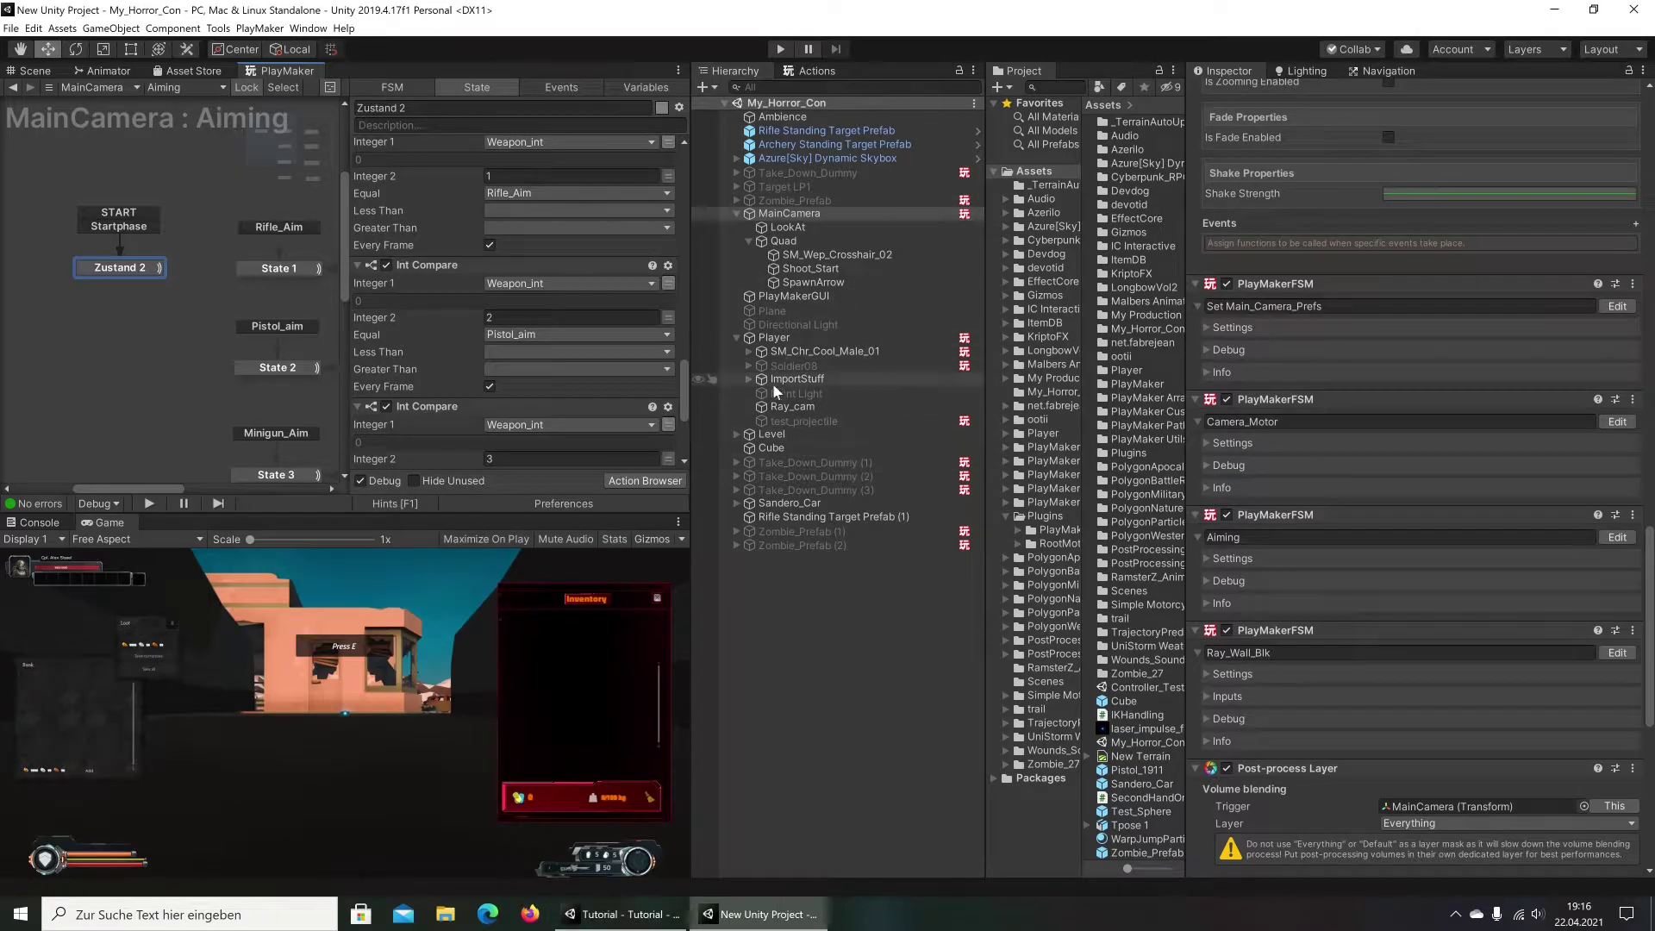
In the reference project, expand ImportStuff > UI > Canvas and select CharacterWindow
click(748, 379)
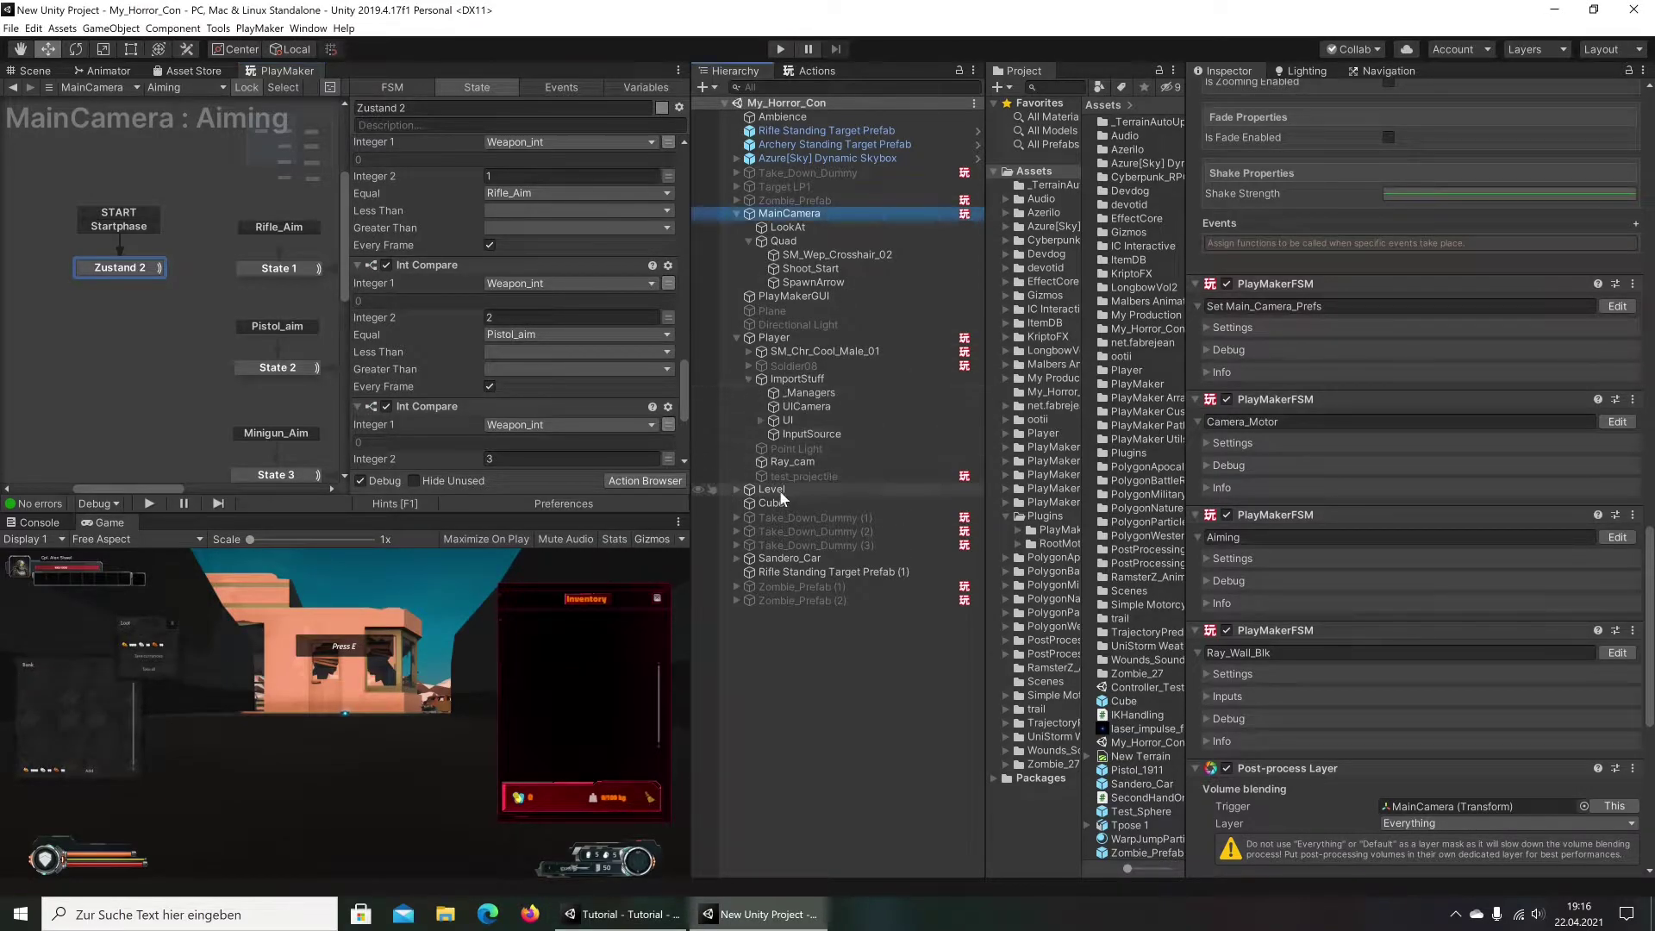
click(760, 420)
click(773, 435)
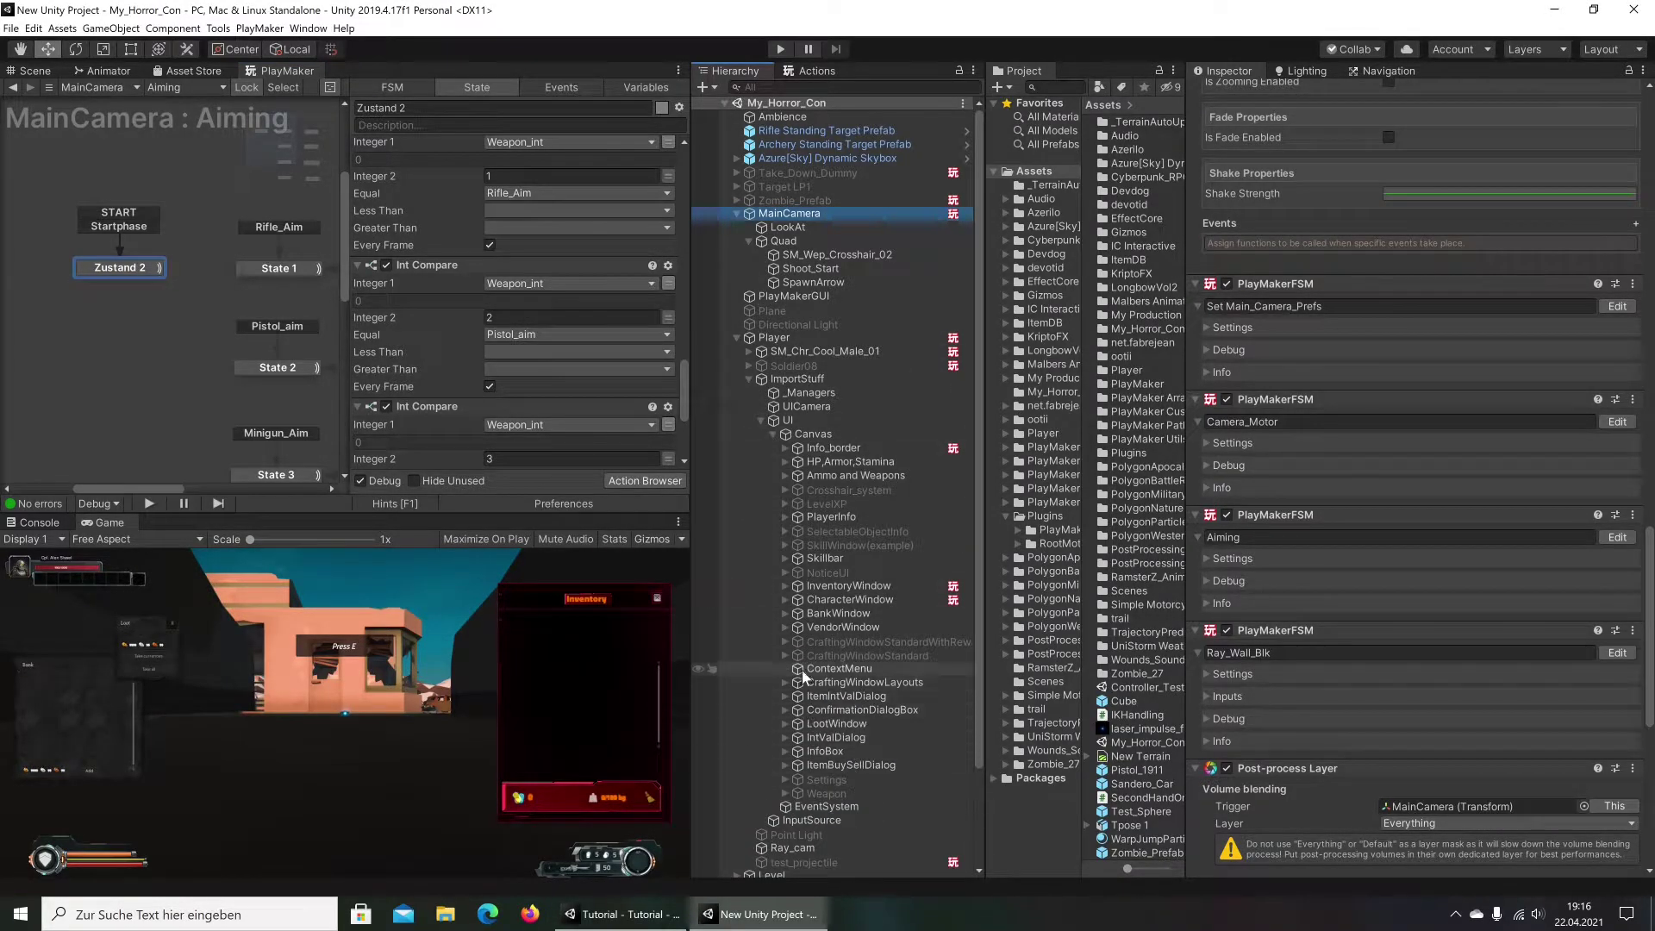
click(822, 586)
click(815, 600)
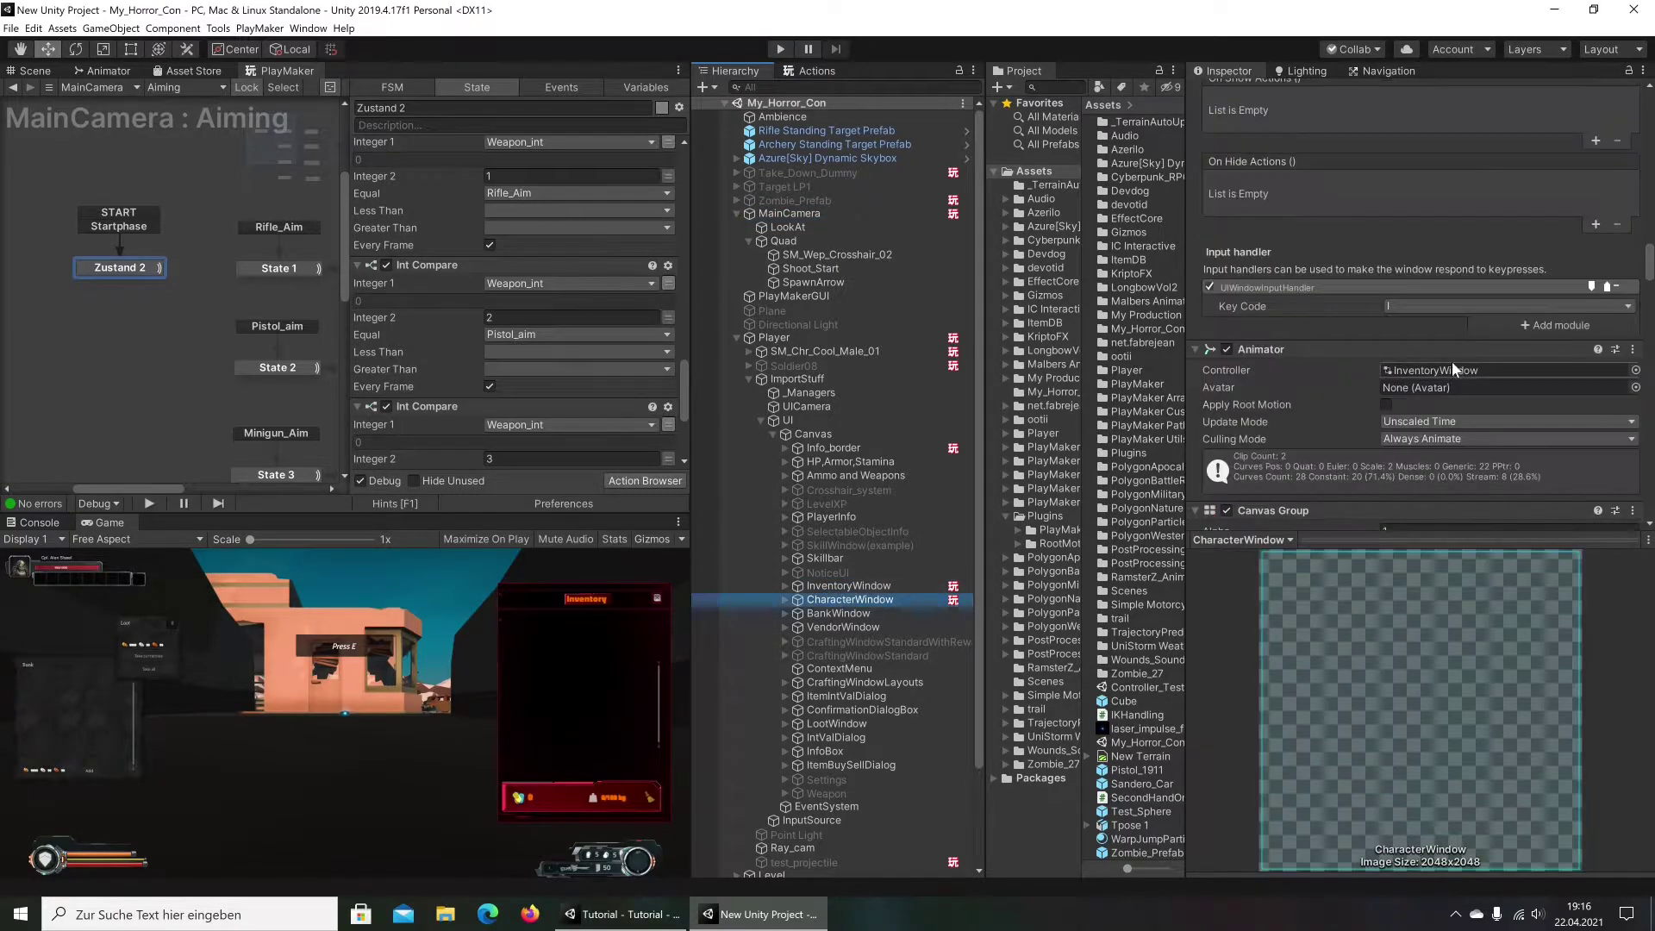
scroll(1451, 360, down, 10)
scroll(1450, 360, down, 5)
scroll(1451, 360, down, 5)
scroll(1450, 360, up, 15)
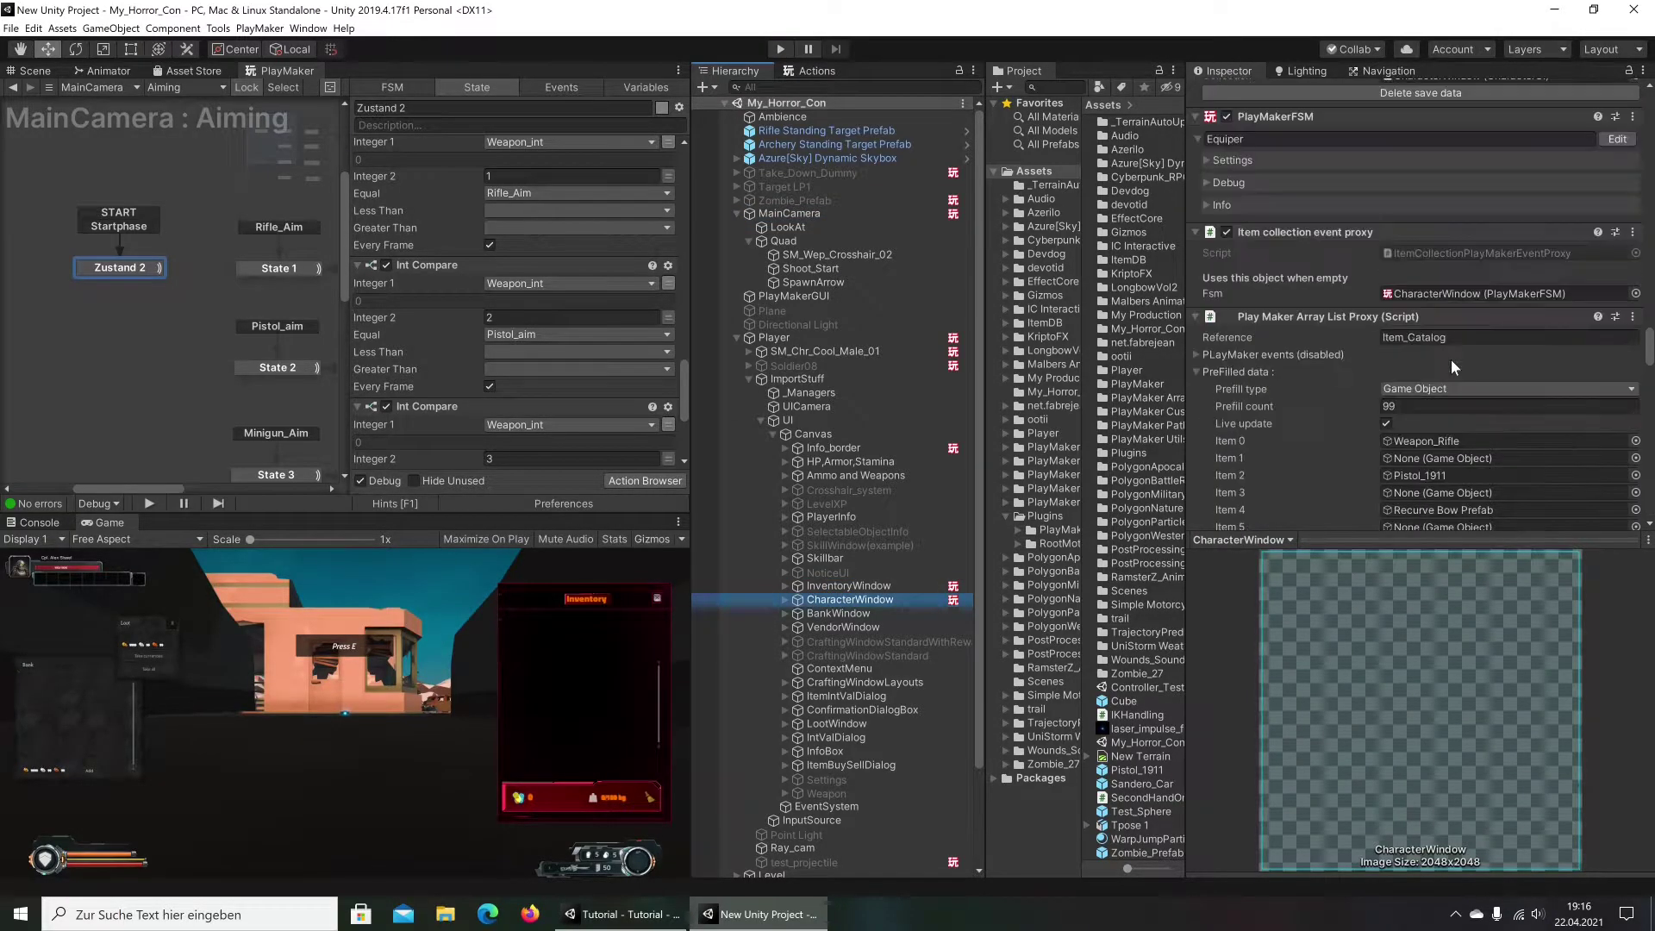
Review the Equipper FSM's 1_Off state setting Weapon_int to 0, then return to Tutorial
click(427, 255)
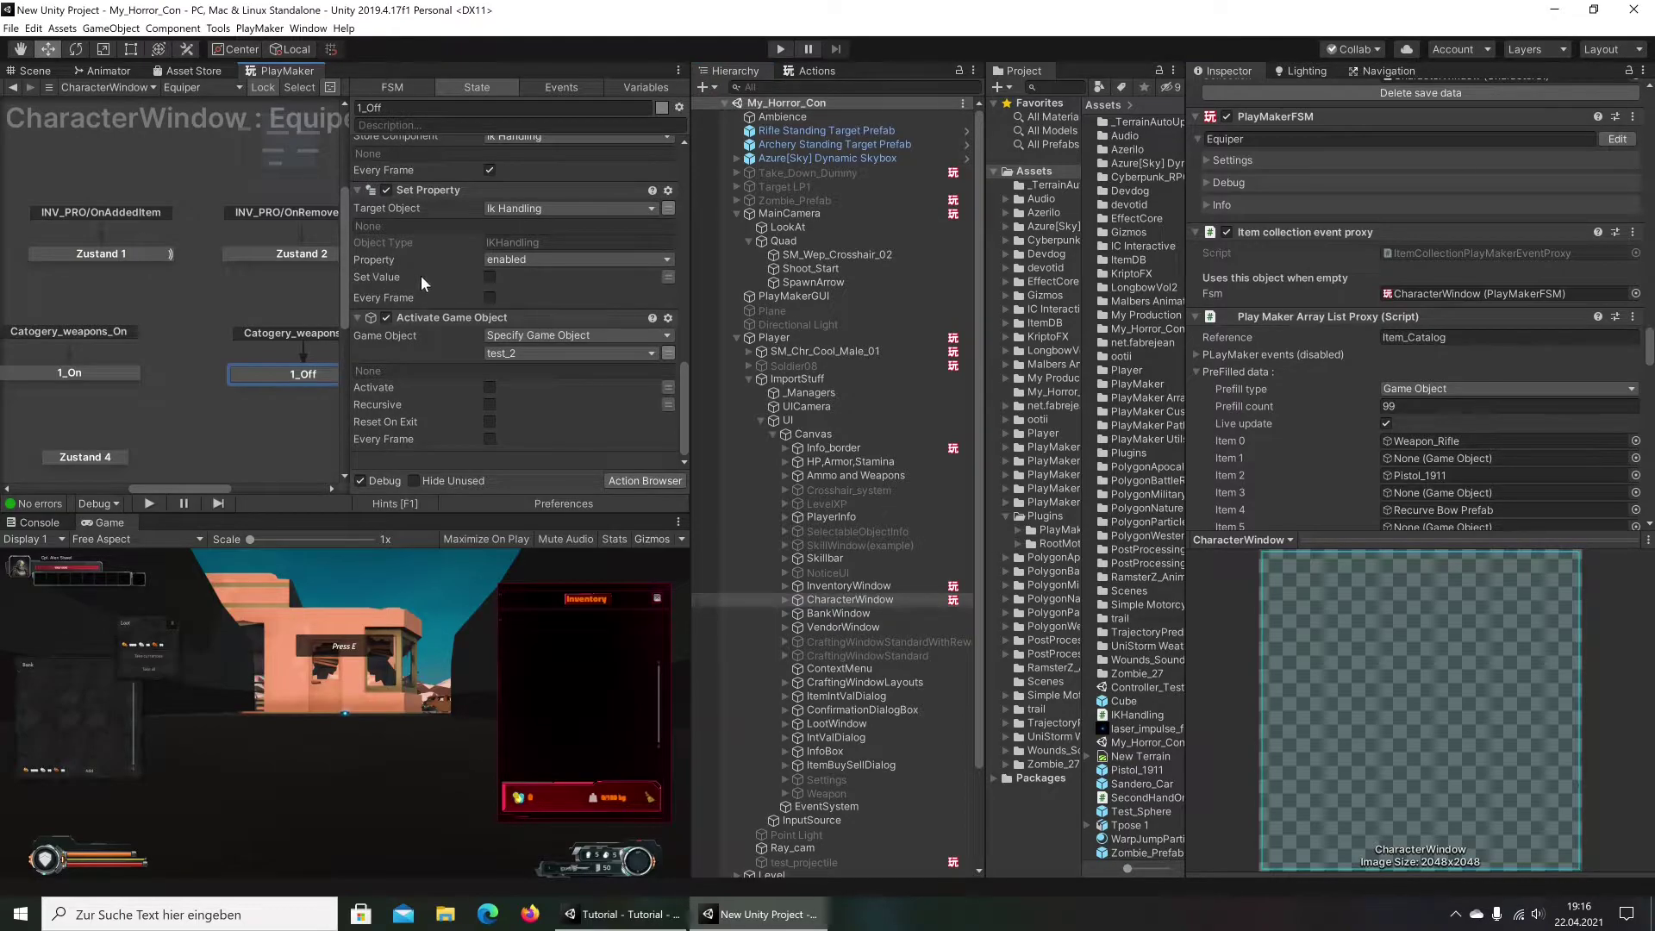
scroll(576, 298, up, 3)
middle_drag(309, 324, 231, 284)
scroll(534, 362, down, 3)
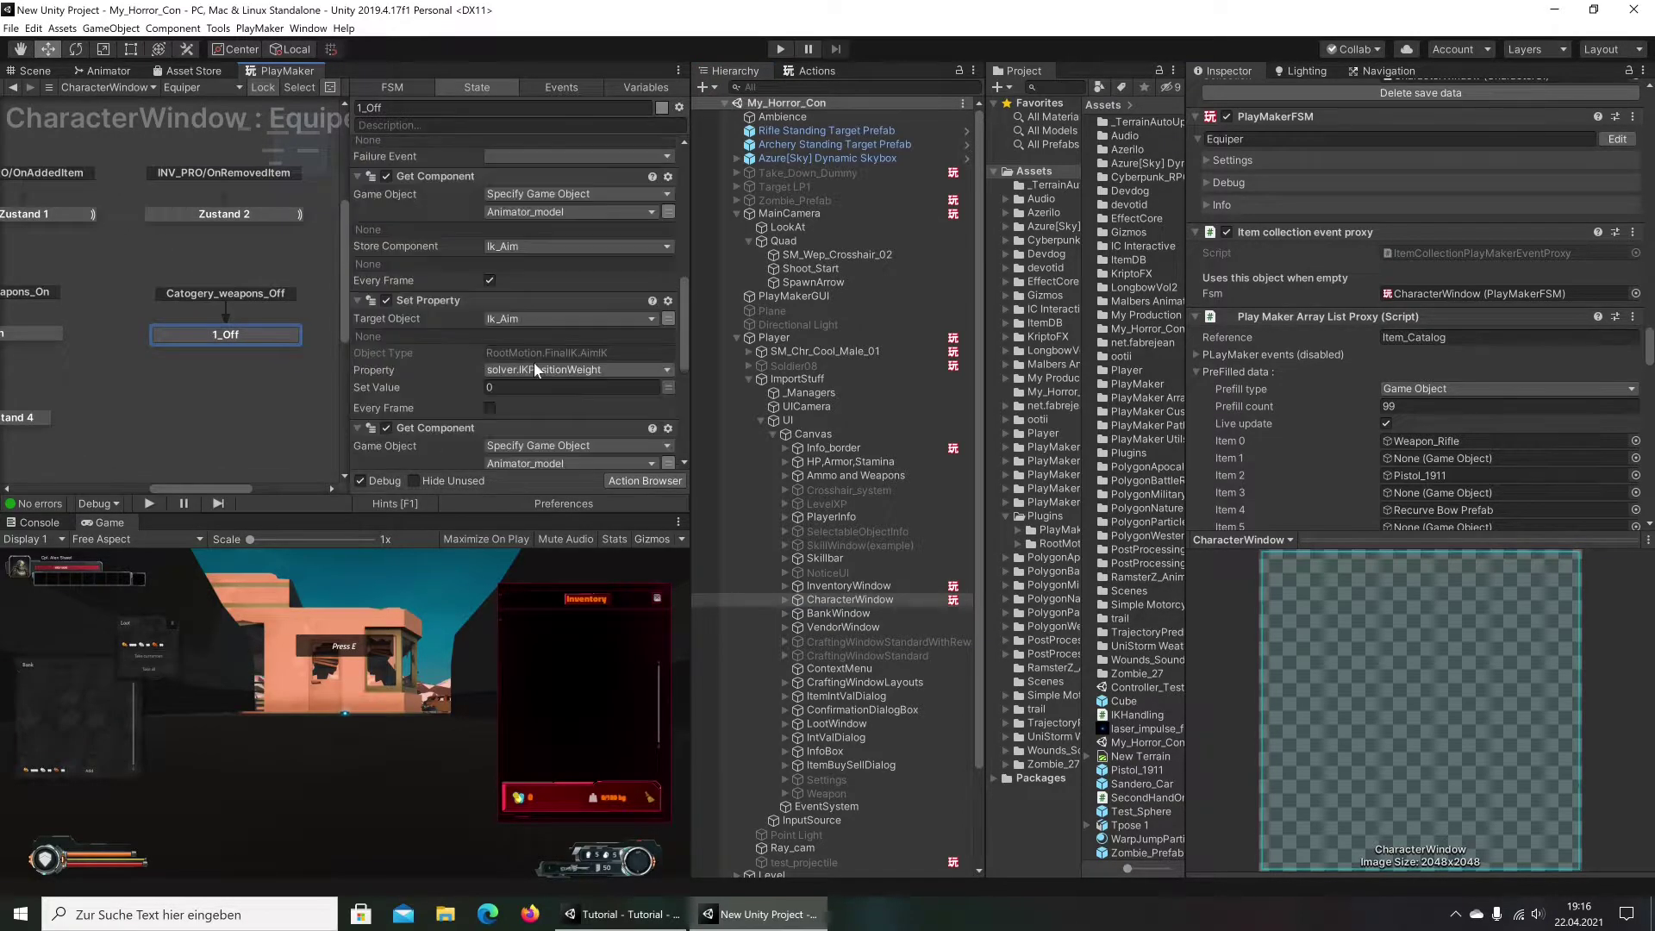
scroll(535, 362, down, 3)
scroll(534, 362, down, 3)
scroll(534, 361, down, 3)
scroll(593, 367, up, 1)
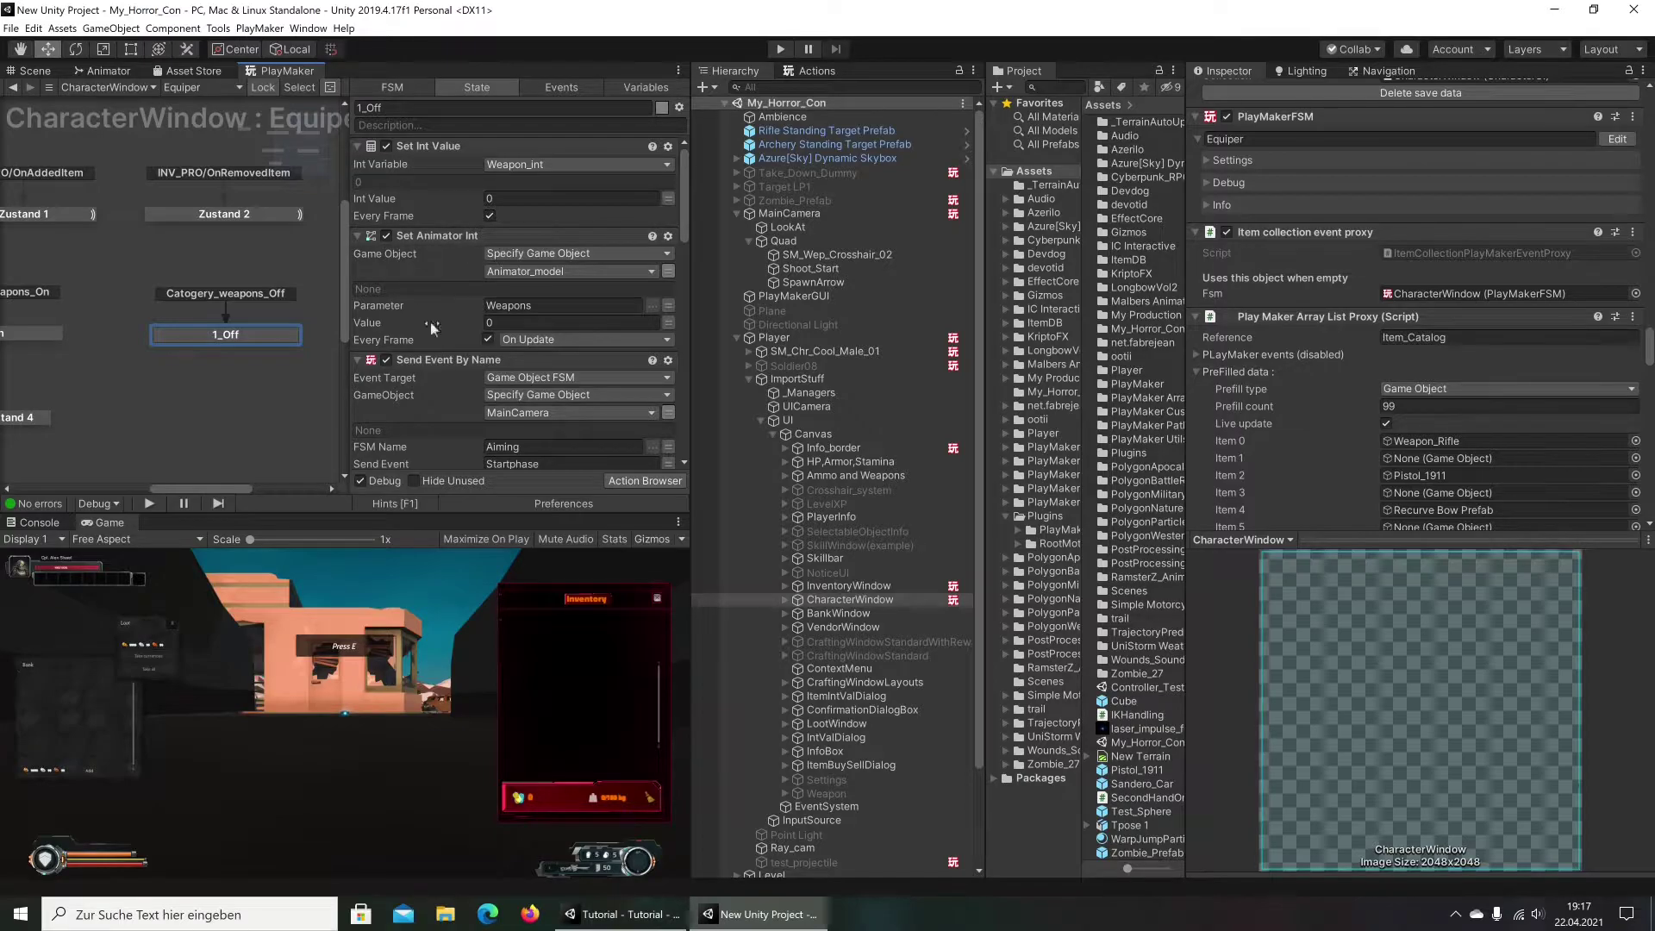
click(624, 917)
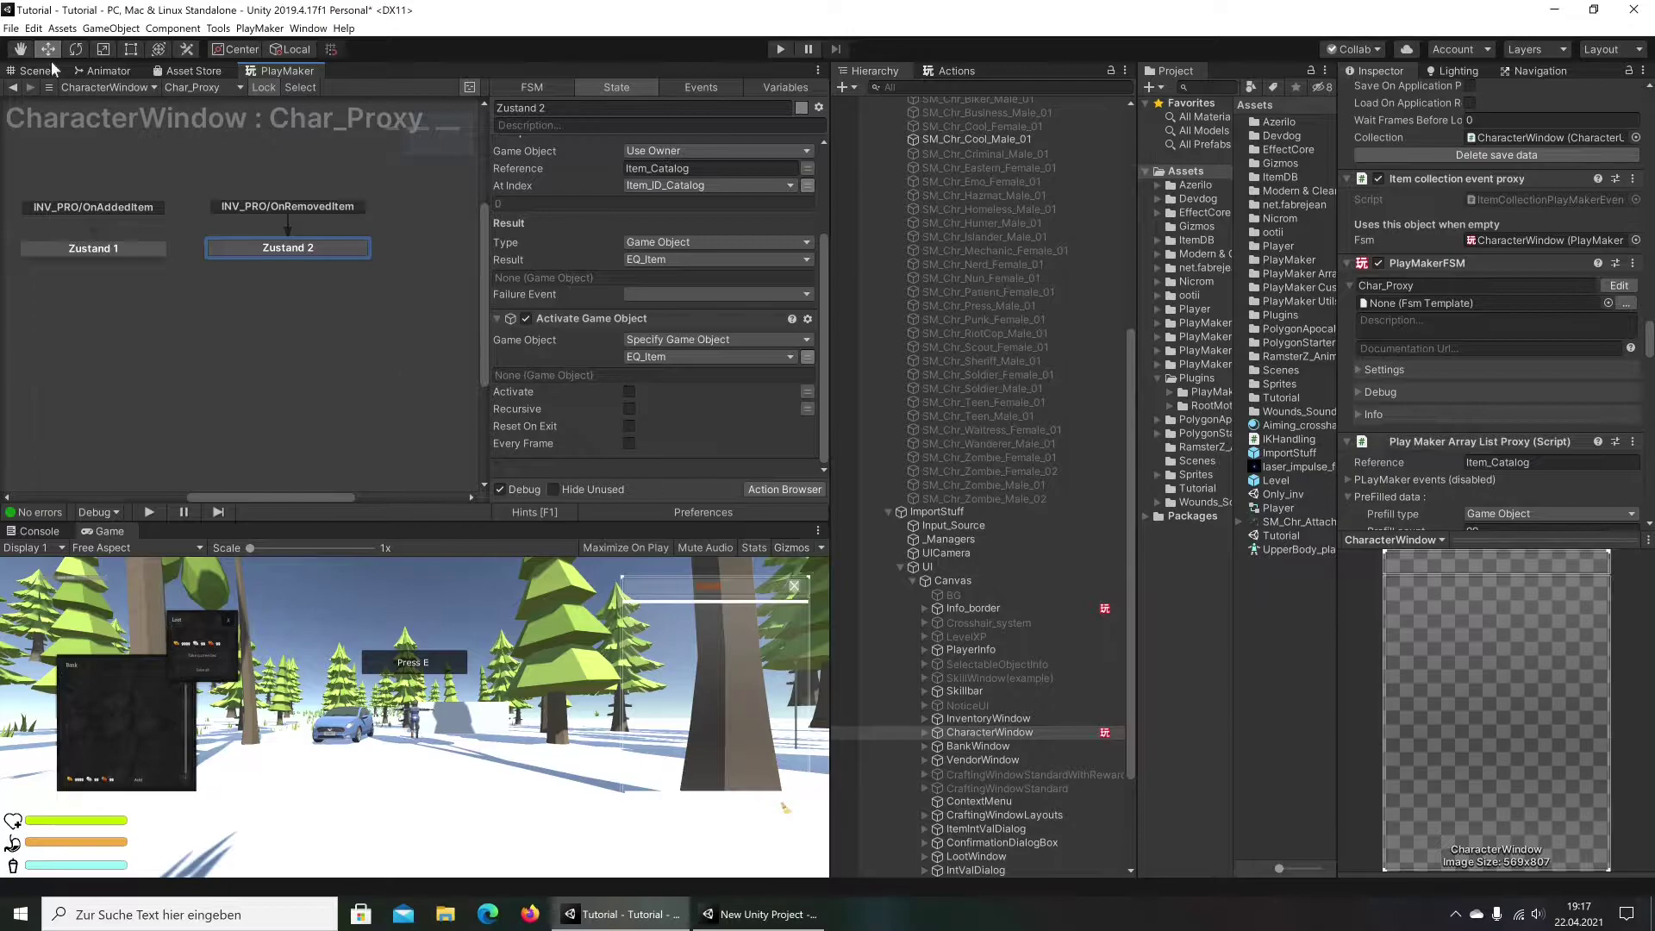
Switch to the Scene view, frame the Skillbar object, and orbit the view around it
click(36, 71)
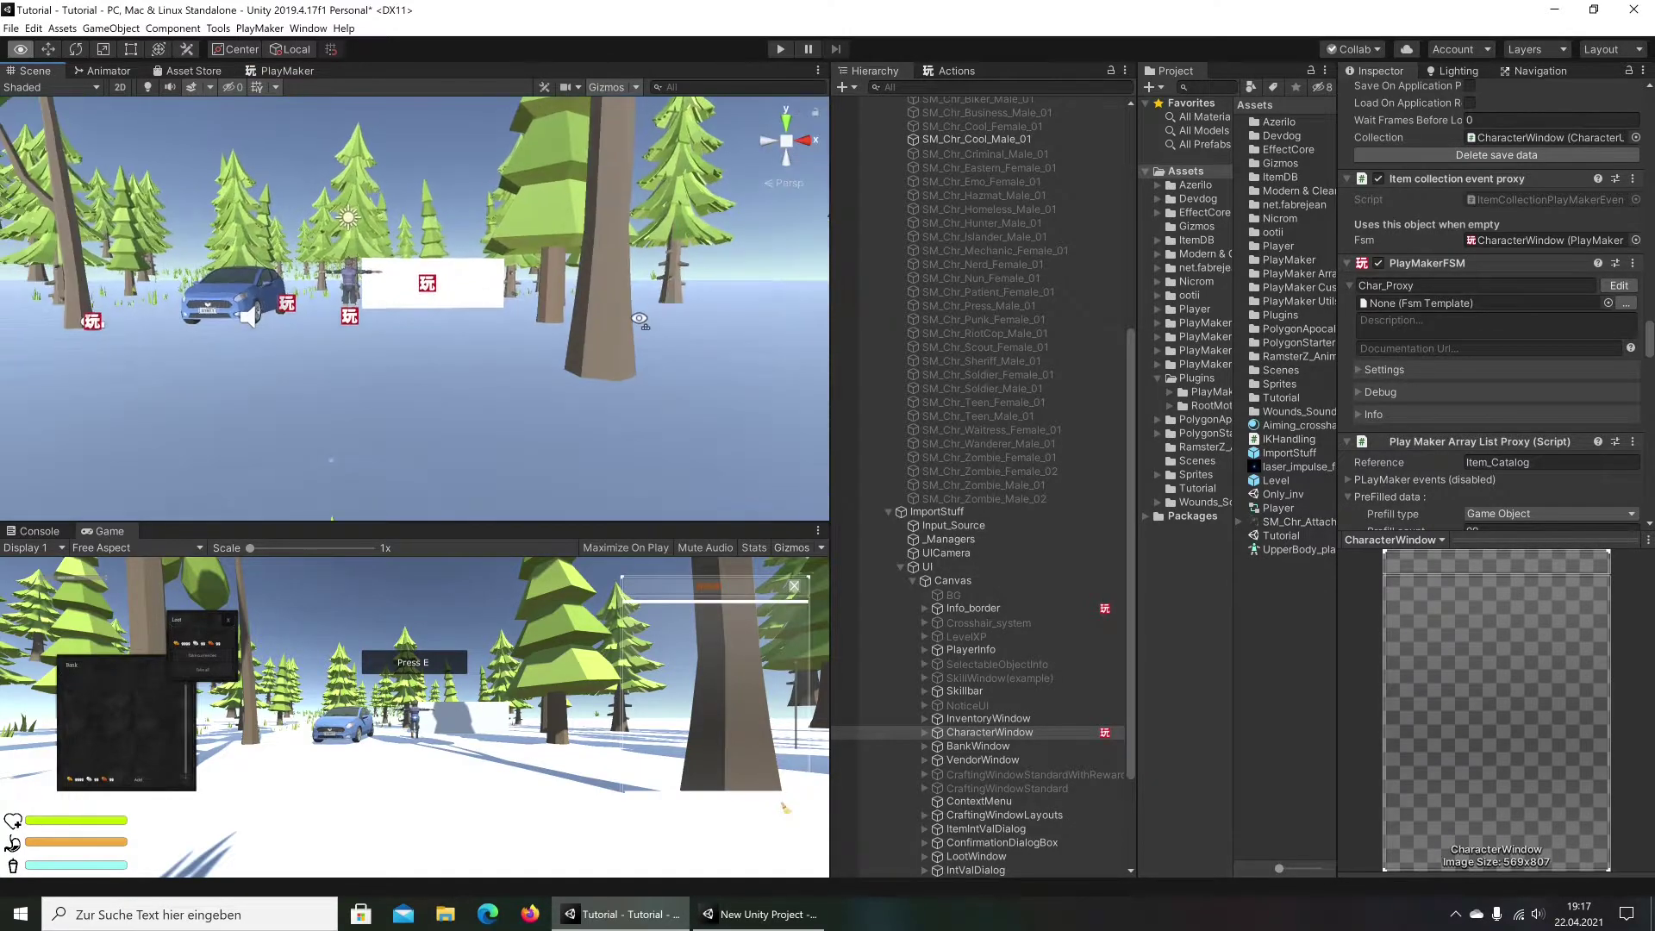
scroll(1026, 600, down, 4)
double_click(959, 539)
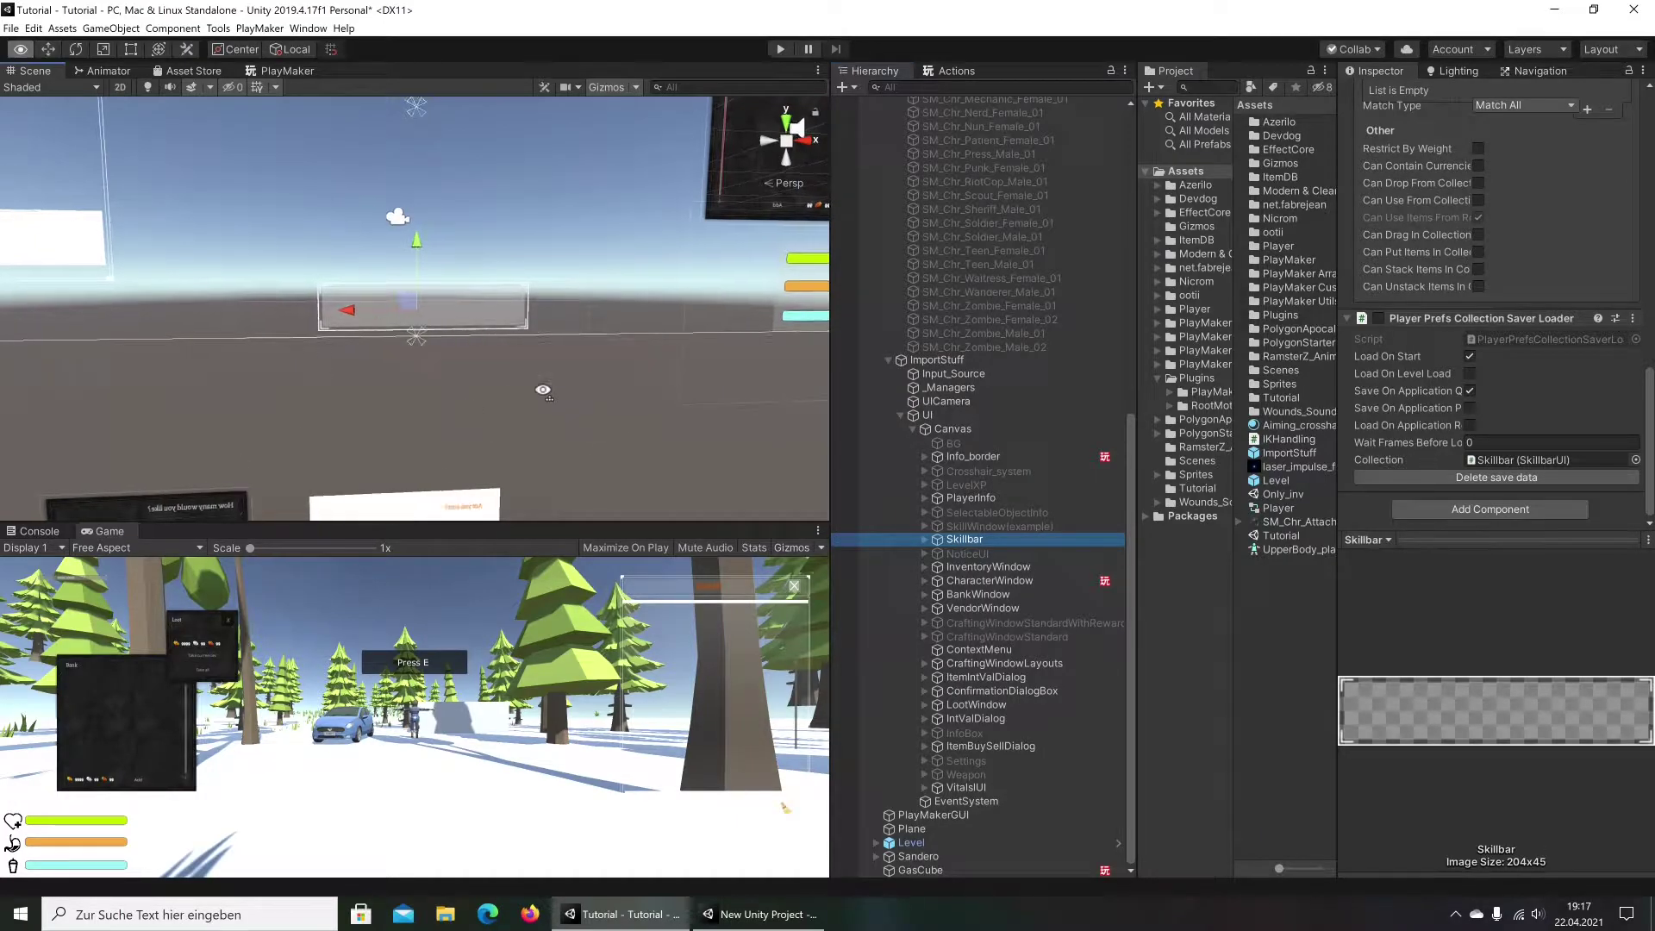
right_drag(329, 360, 619, 350)
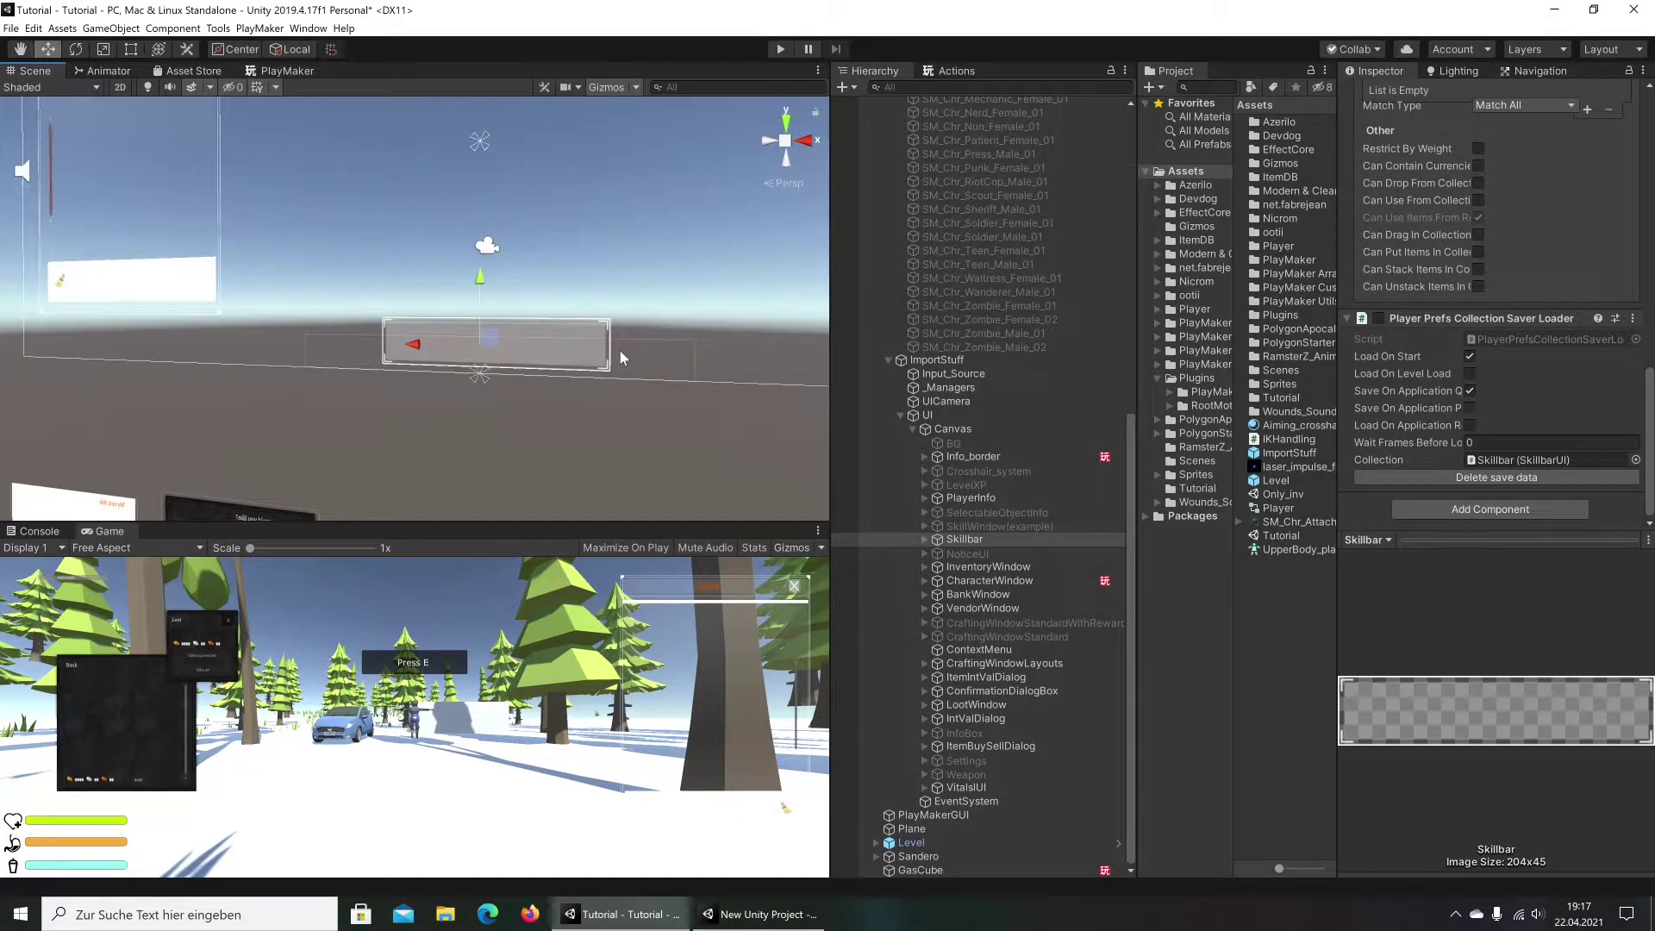
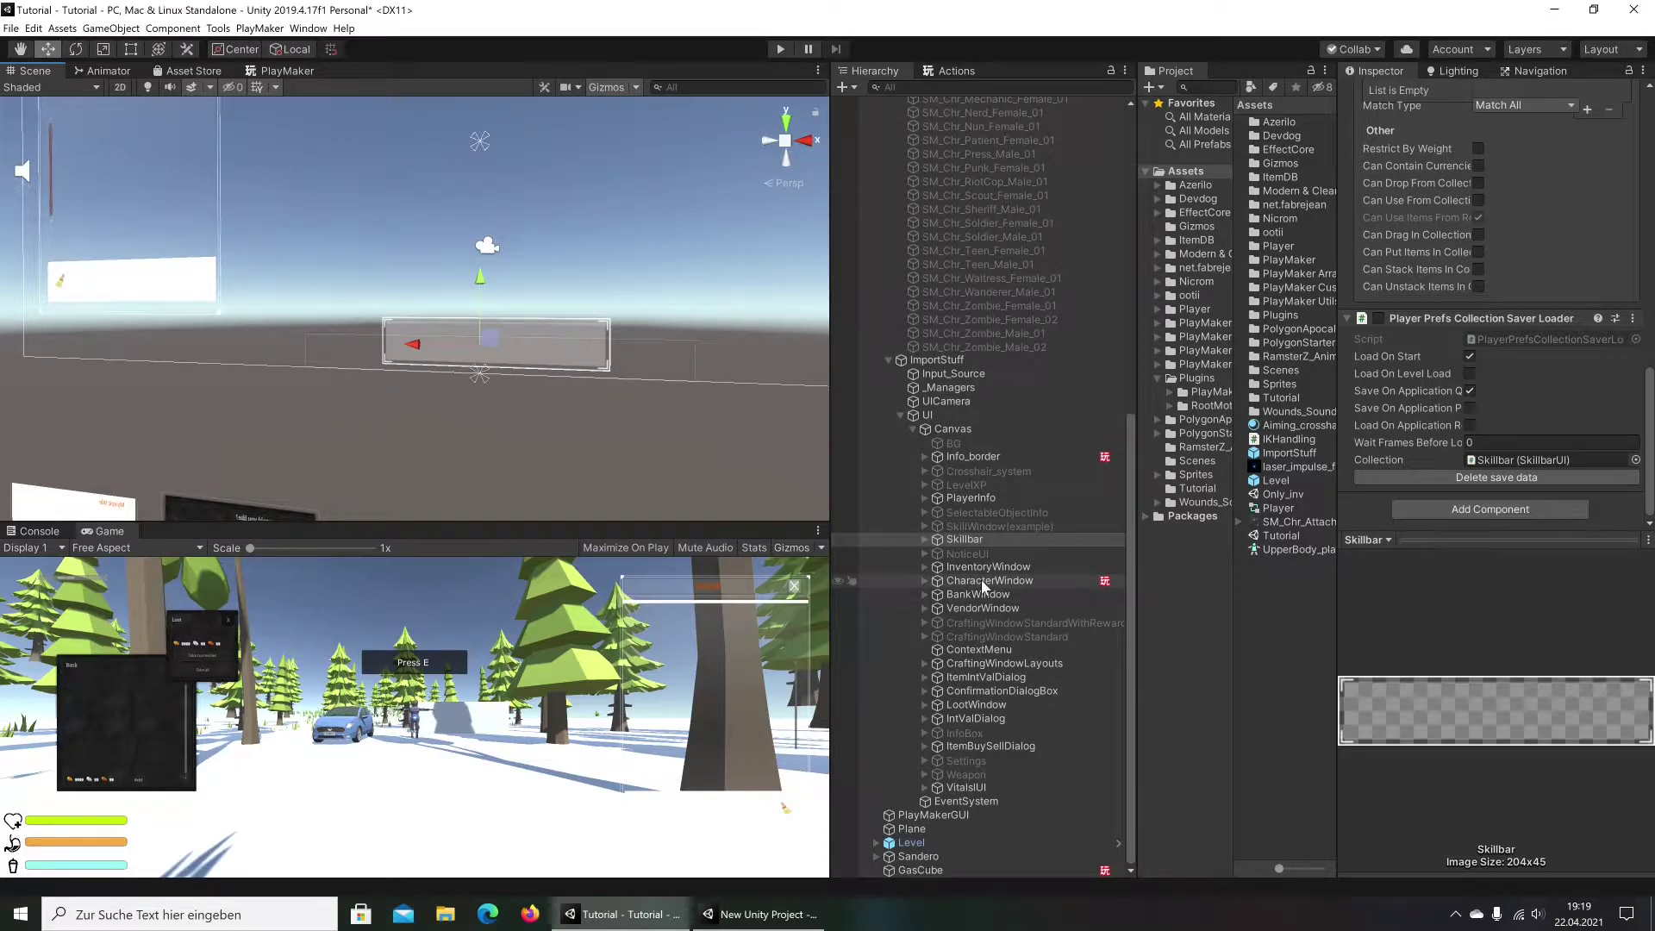
Select CharacterWindow and open its Char_Proxy FSM to view Zustand 2's Array List Get and Activate Game Object actions
click(985, 580)
scroll(1520, 336, down, 5)
scroll(1518, 328, down, 3)
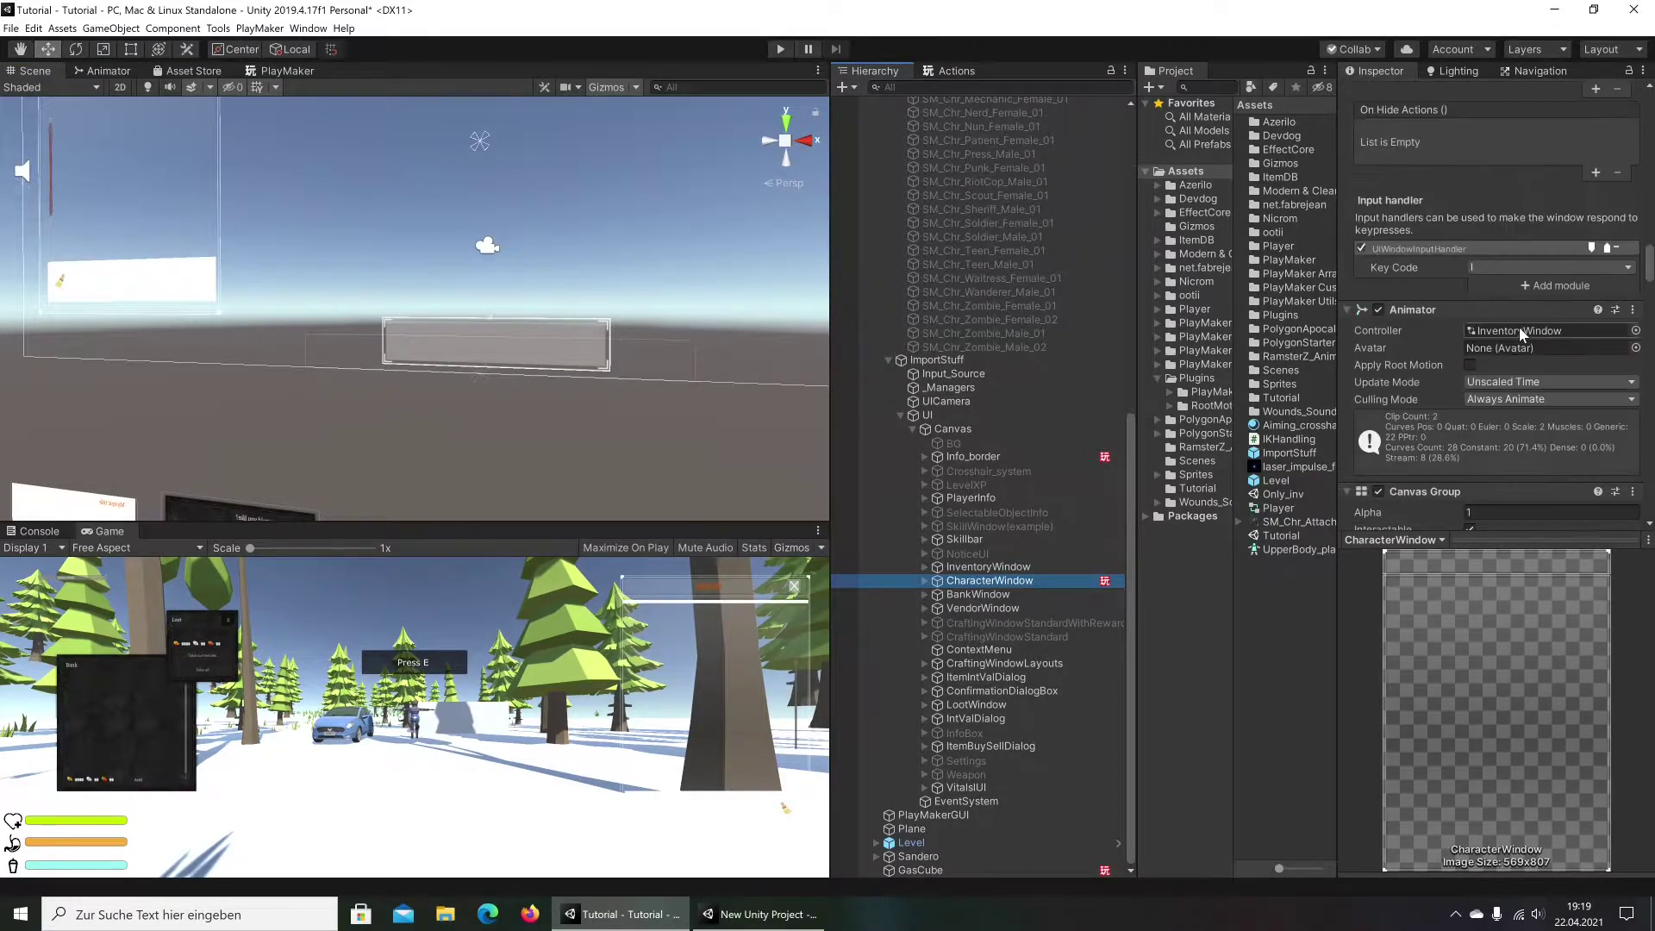
scroll(1518, 327, down, 3)
scroll(1510, 340, down, 3)
scroll(1568, 284, down, 3)
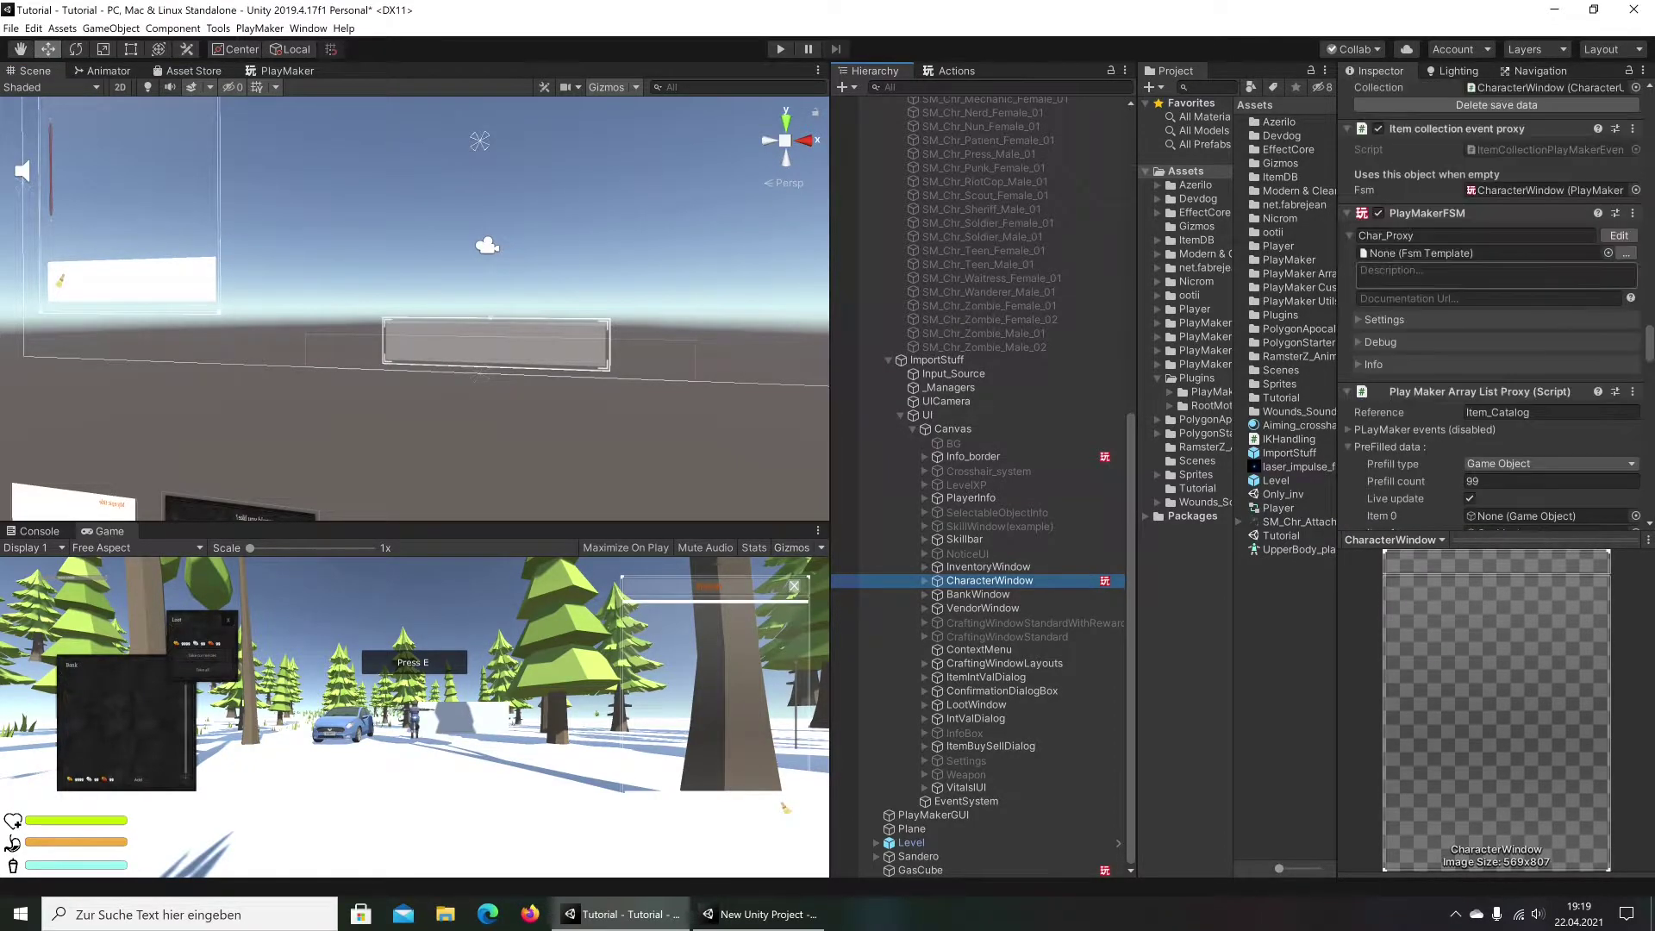
click(1612, 239)
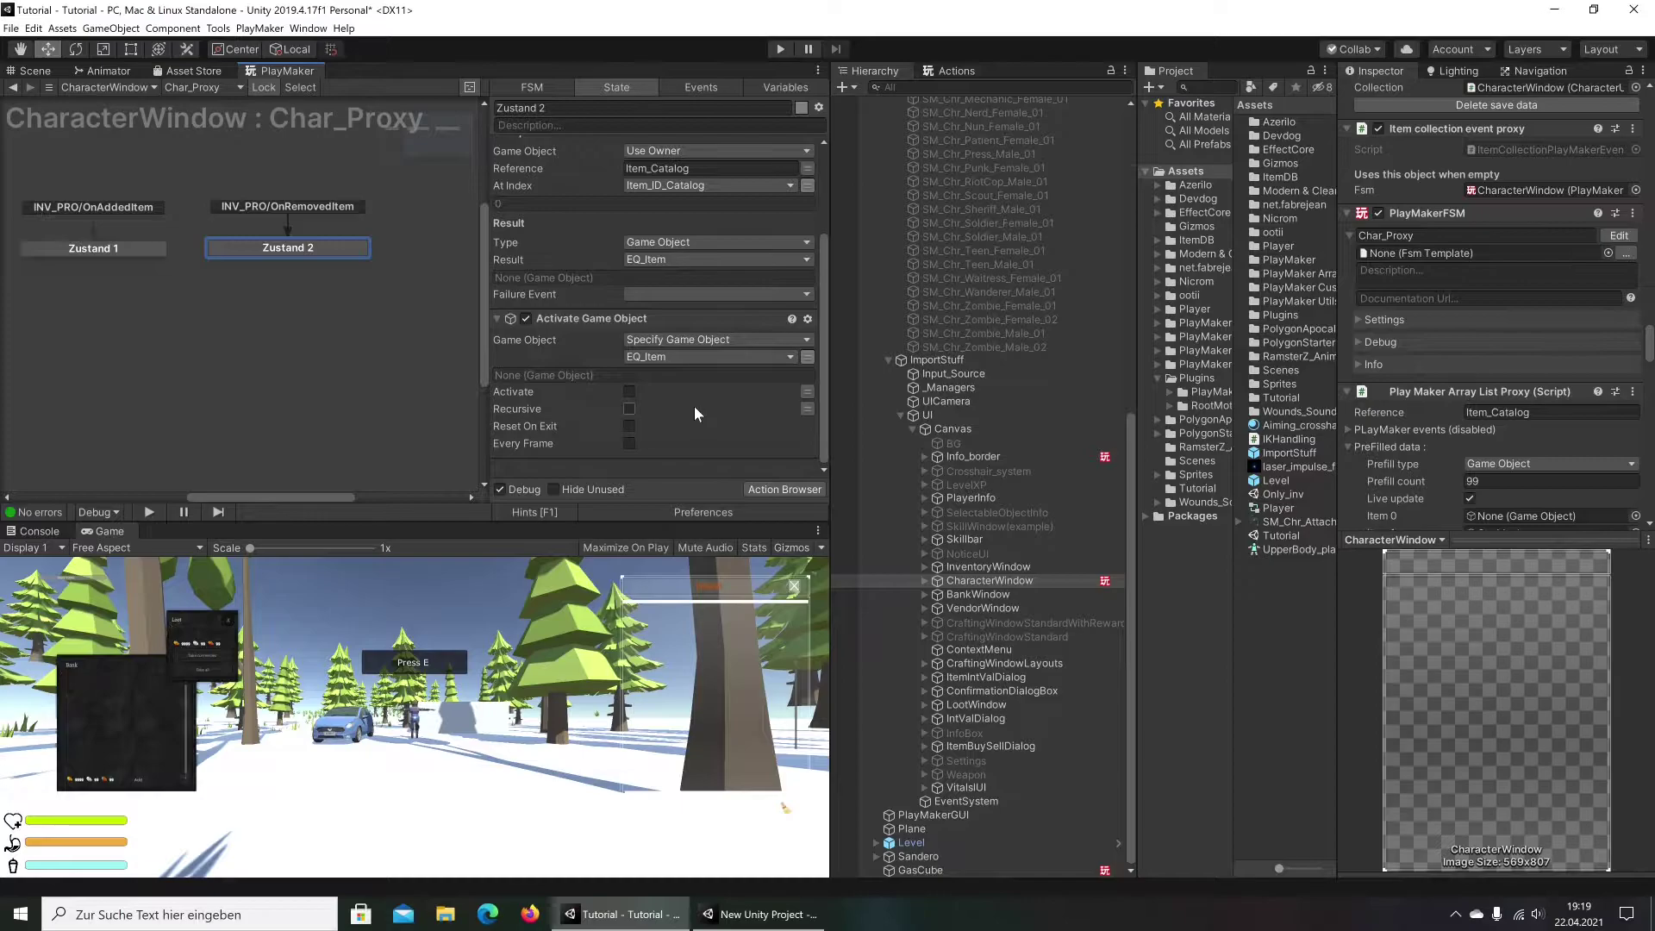
scroll(693, 242, up, 3)
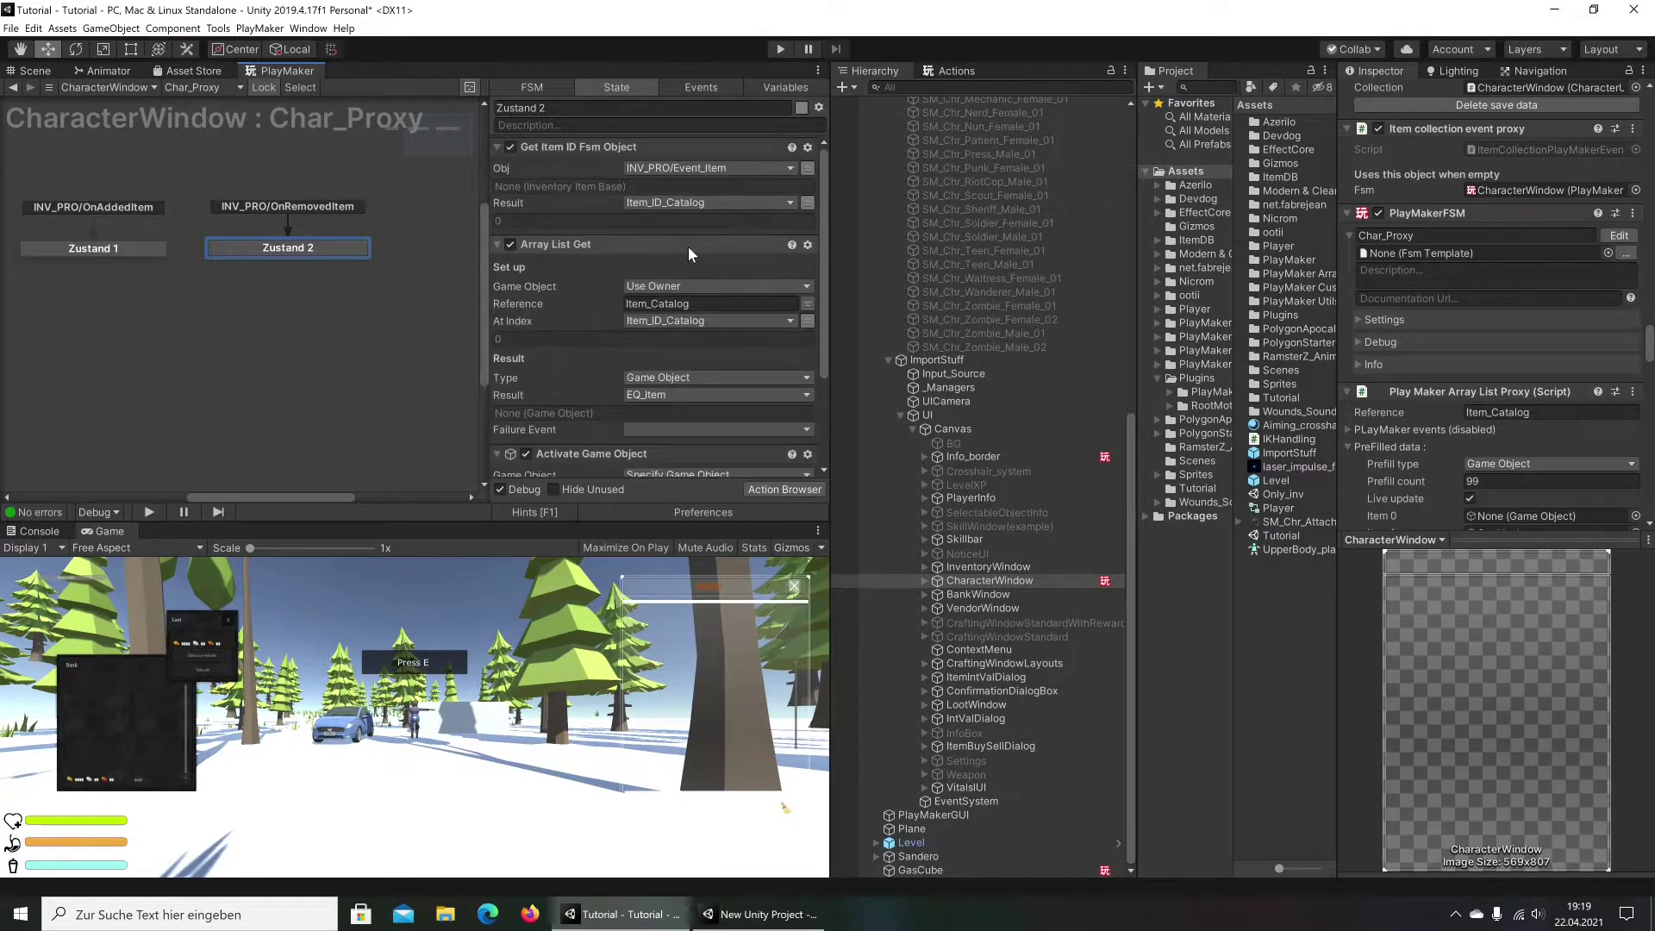
Add a Set Int Value action to Zustand 2 that writes 0 to the global Weapons_int every frame
click(948, 71)
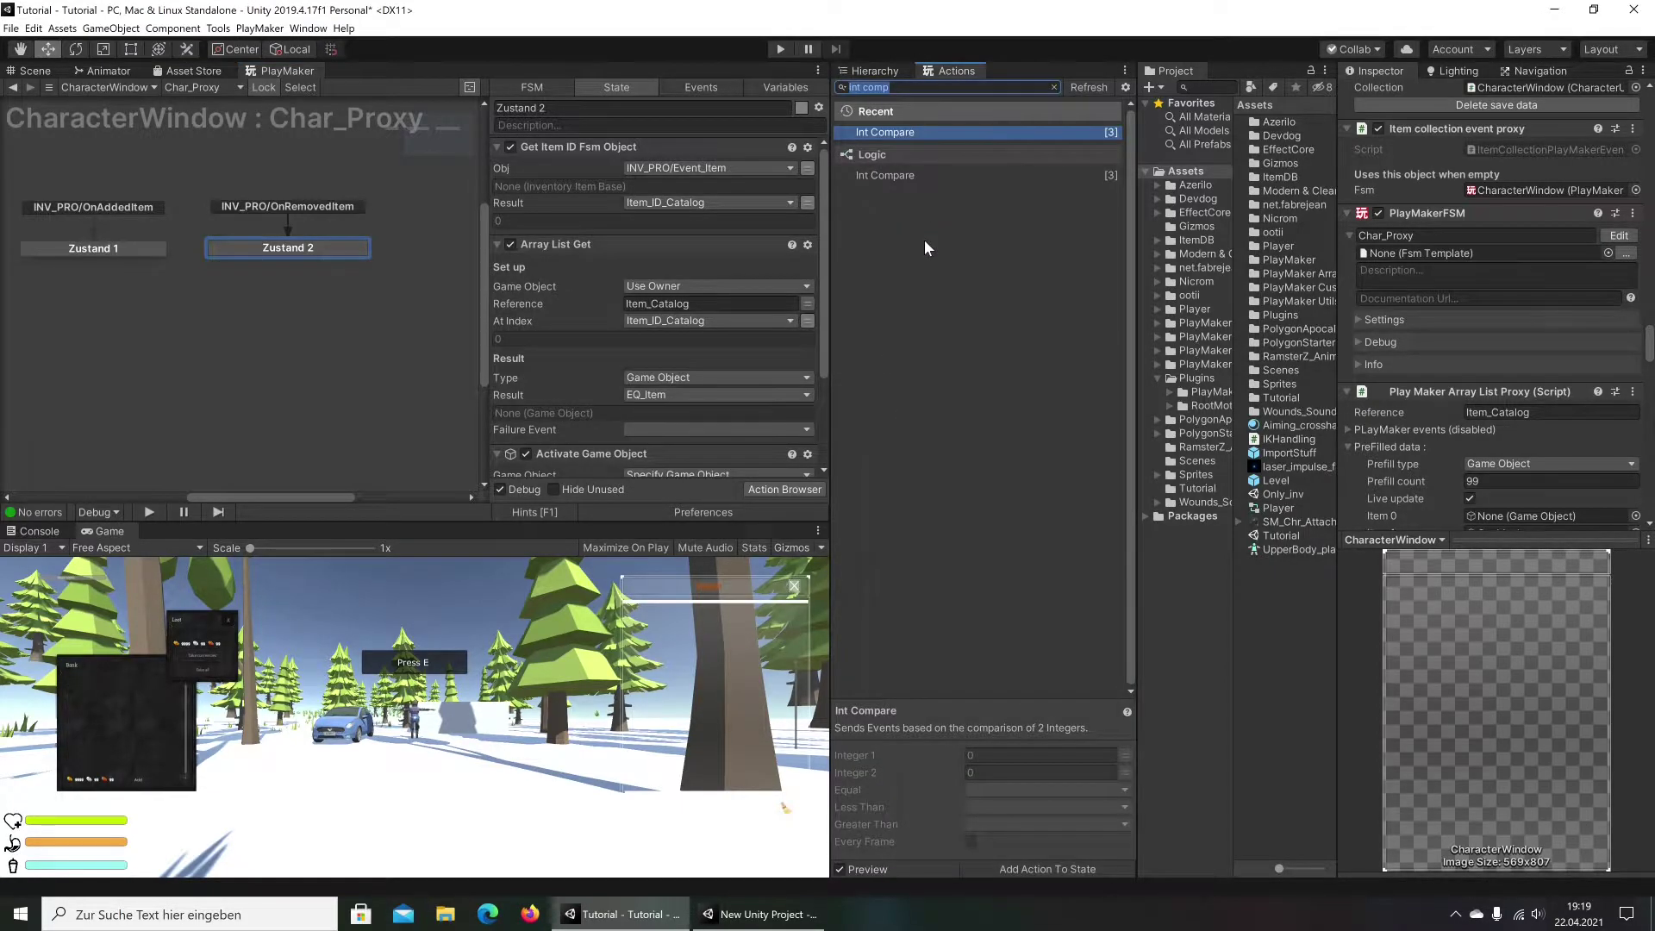
text(set int)
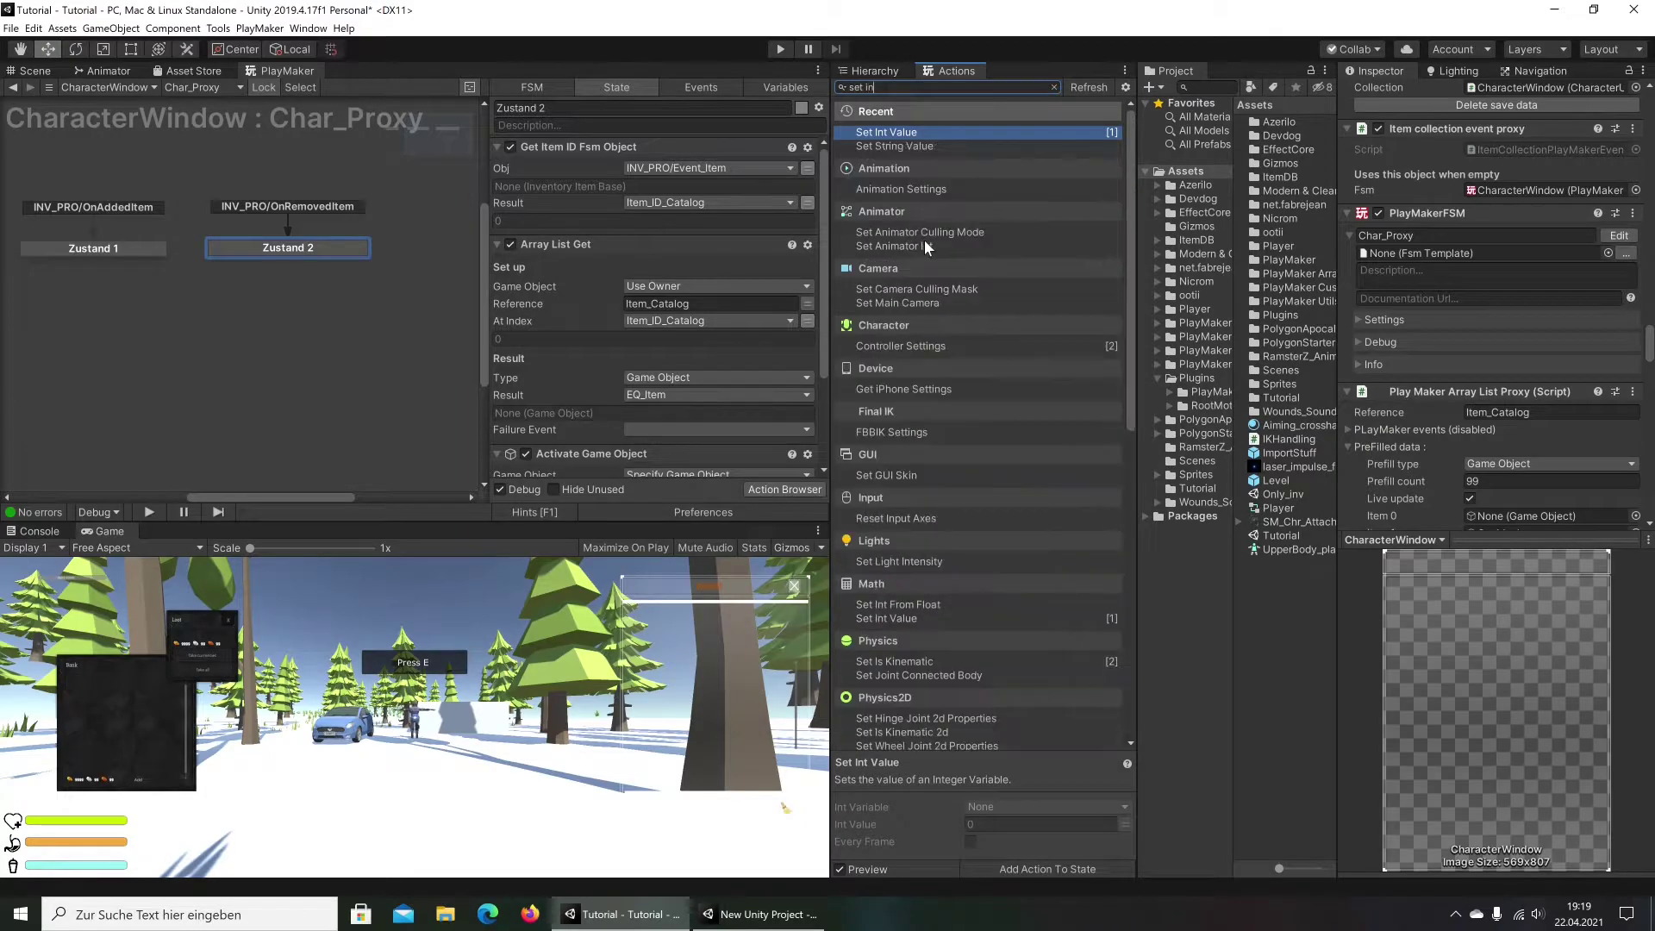
double_click(922, 134)
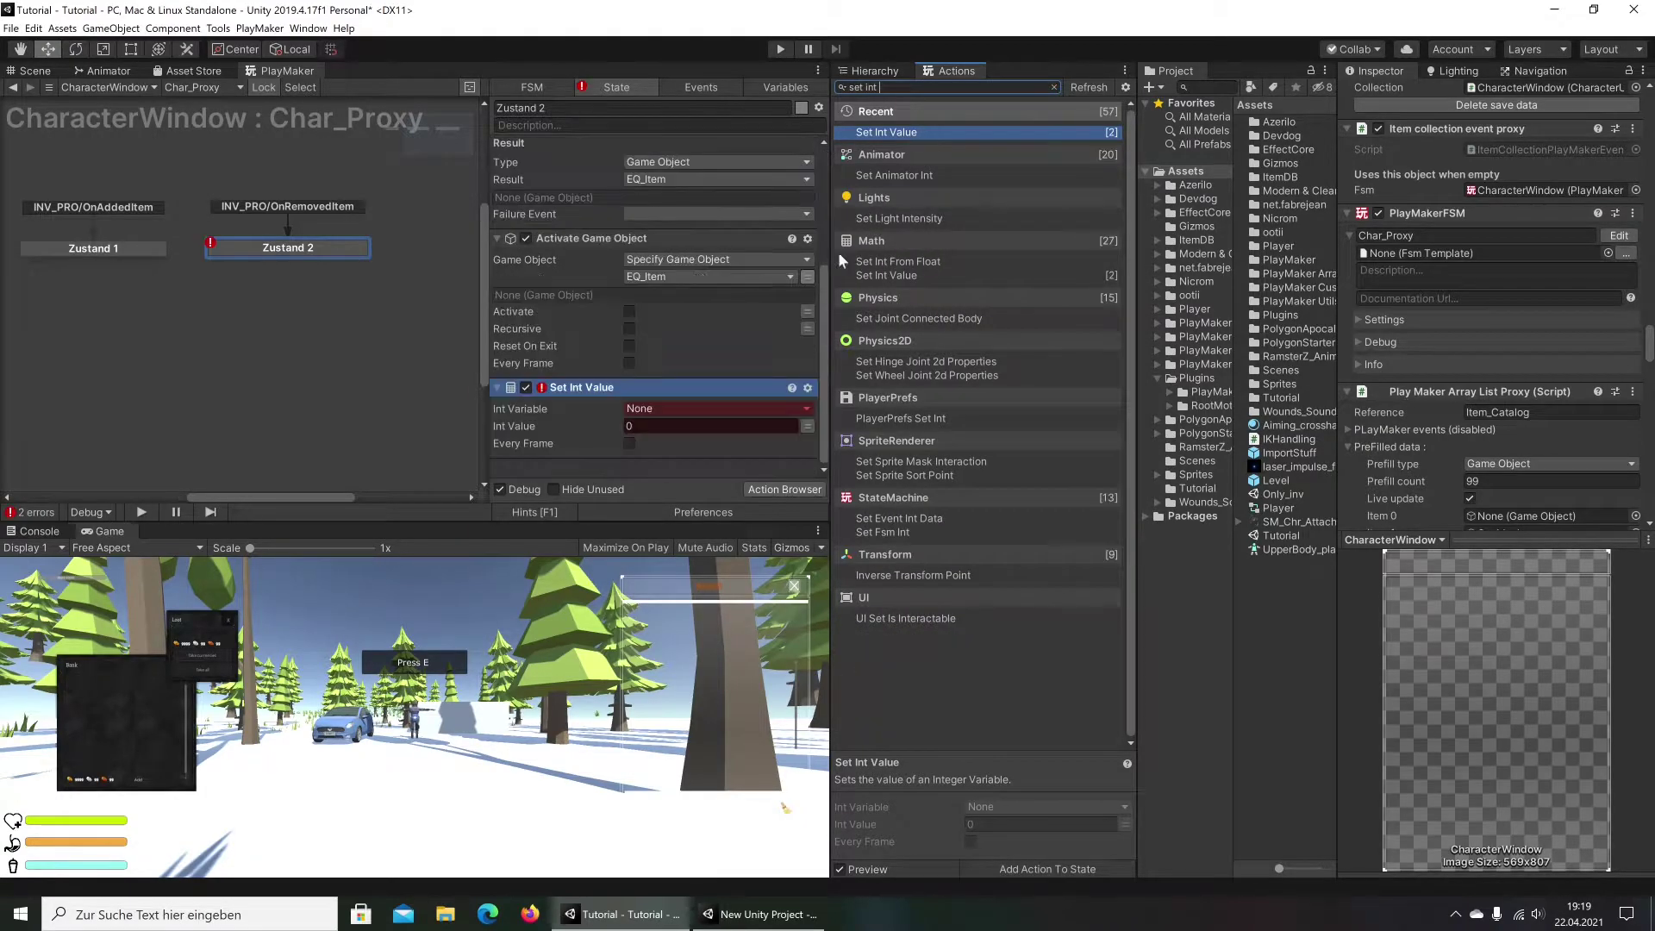
scroll(711, 150, up, 2)
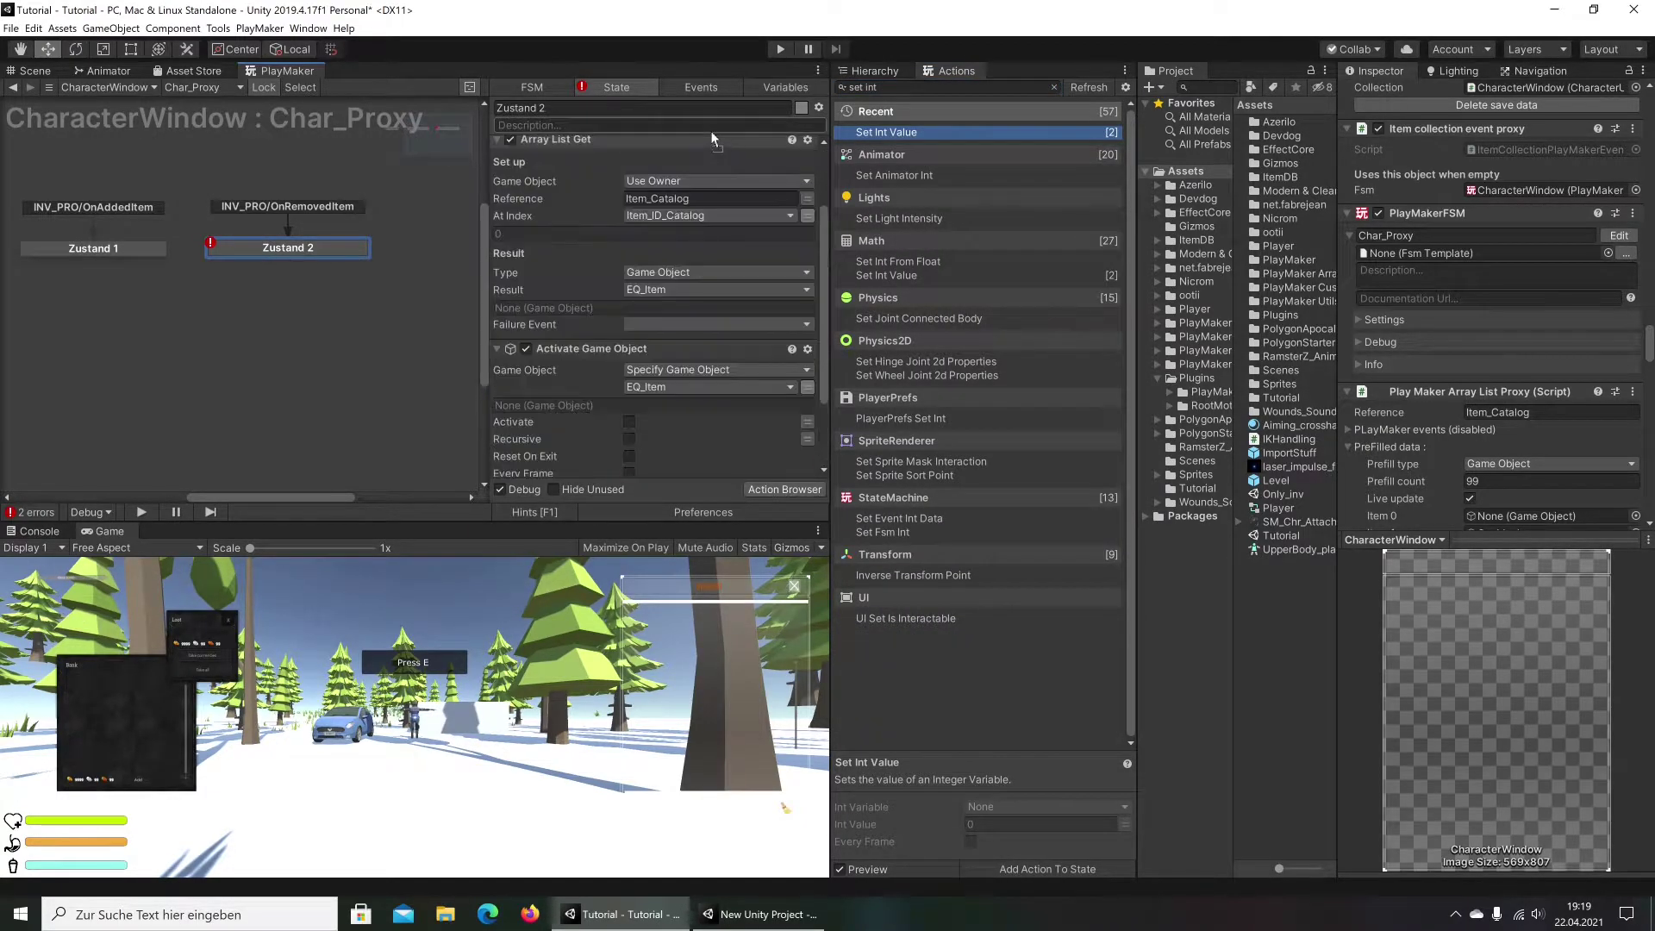
scroll(710, 143, up, 3)
scroll(711, 138, up, 3)
scroll(708, 138, up, 1)
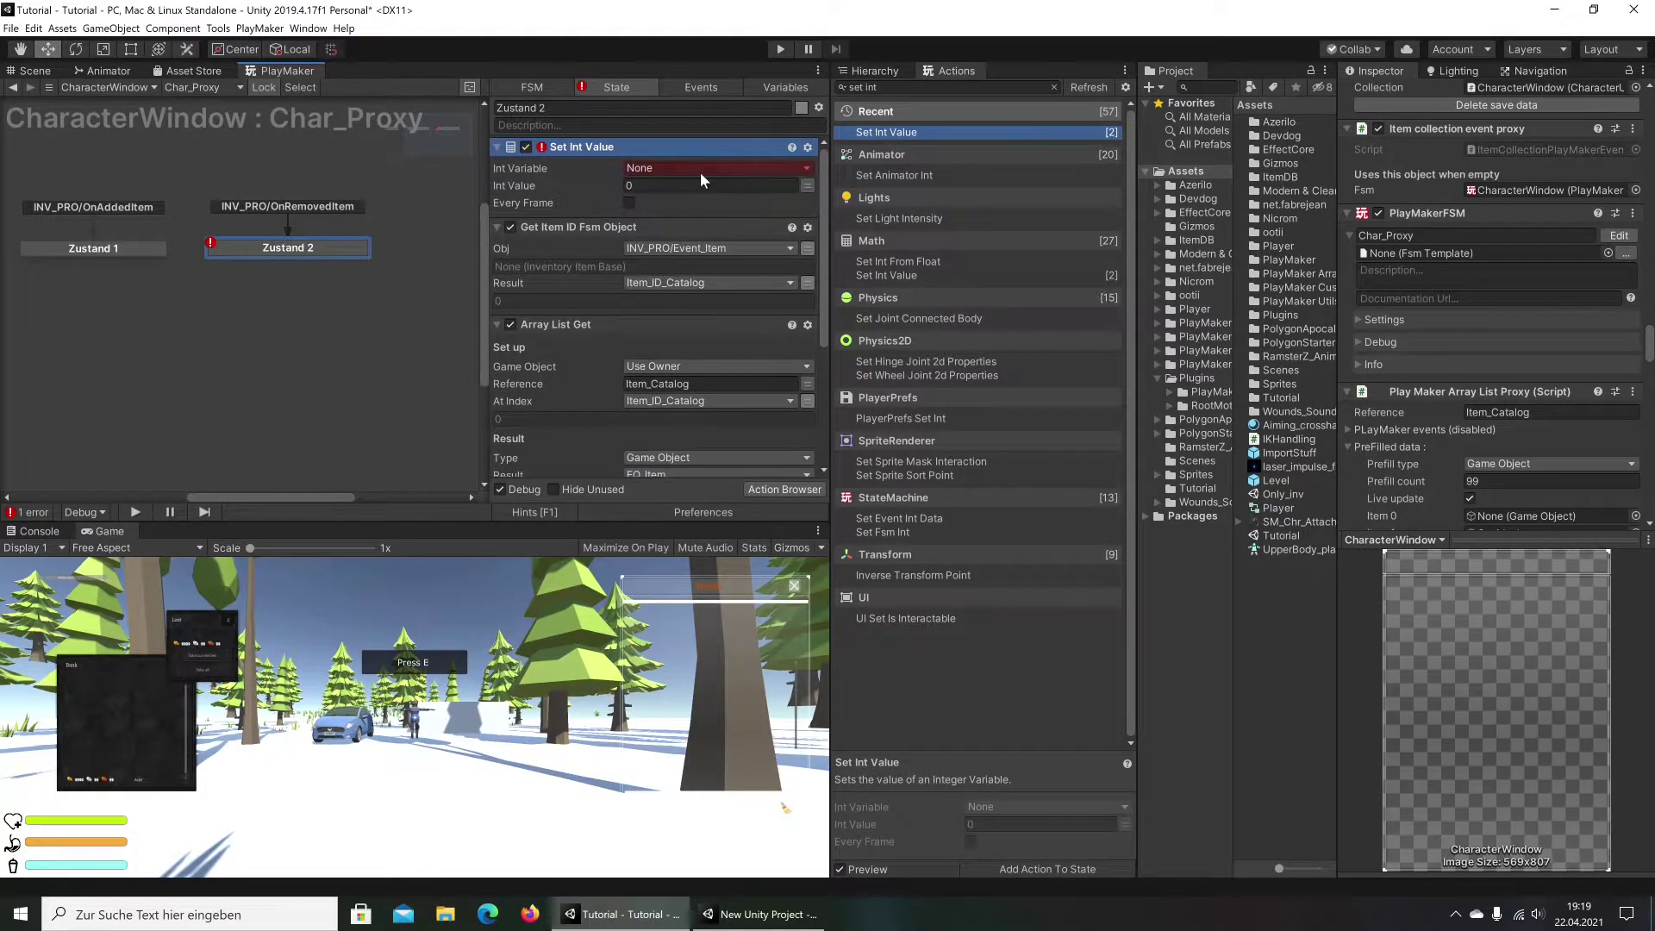
click(699, 169)
mouse_move(712, 219)
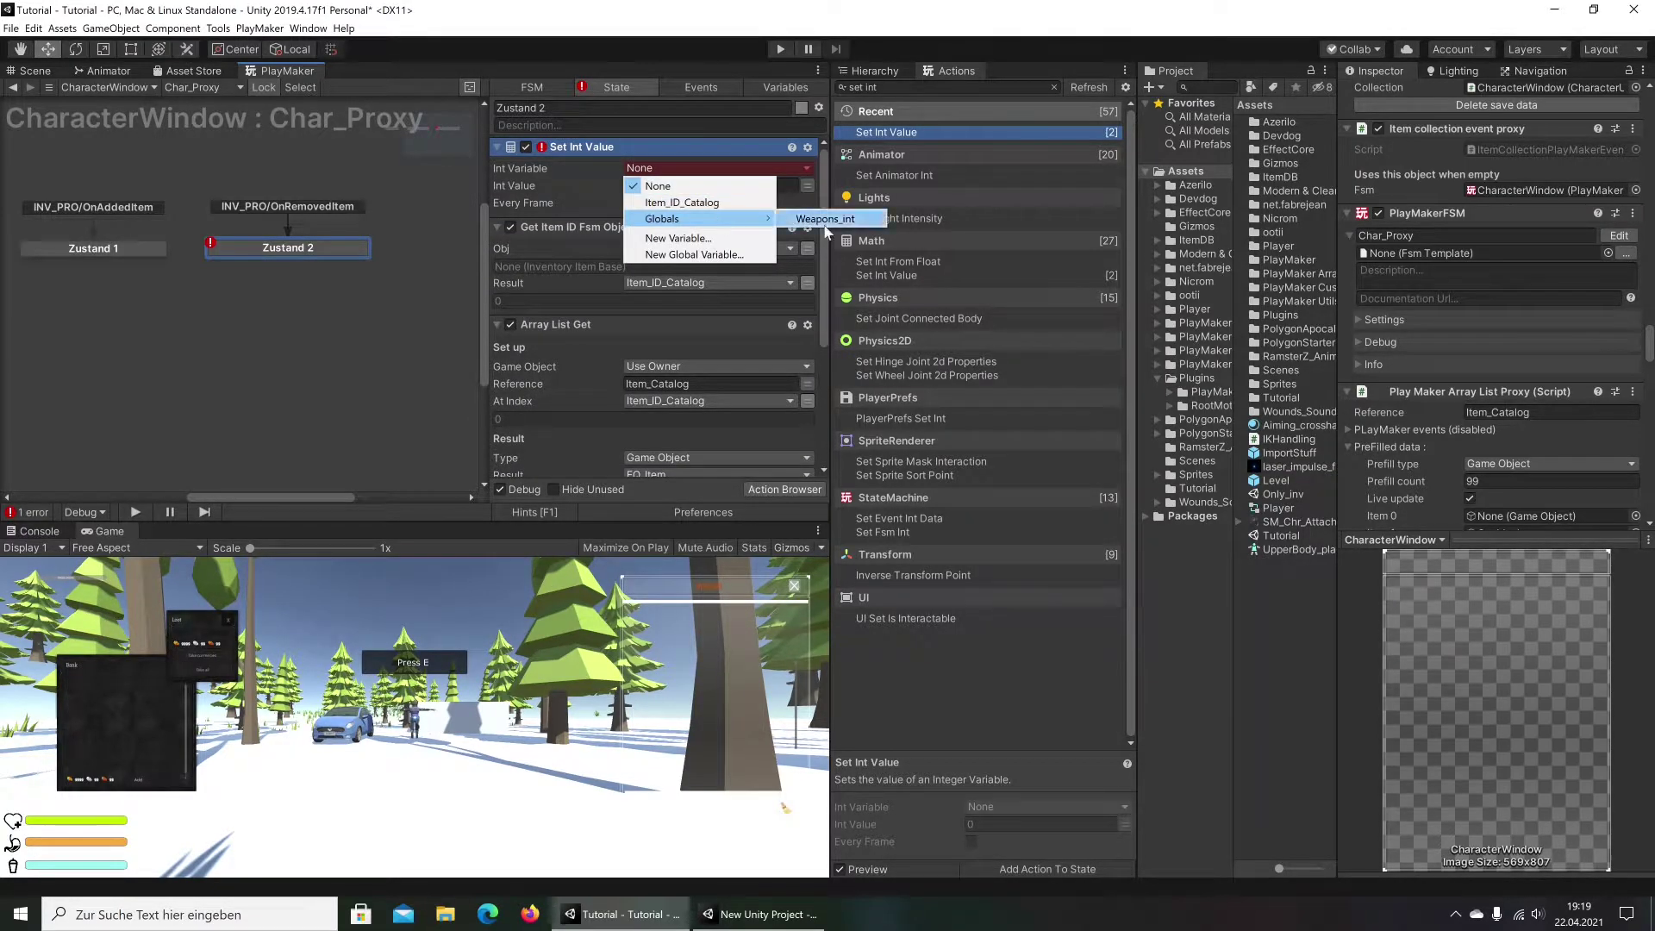
click(789, 220)
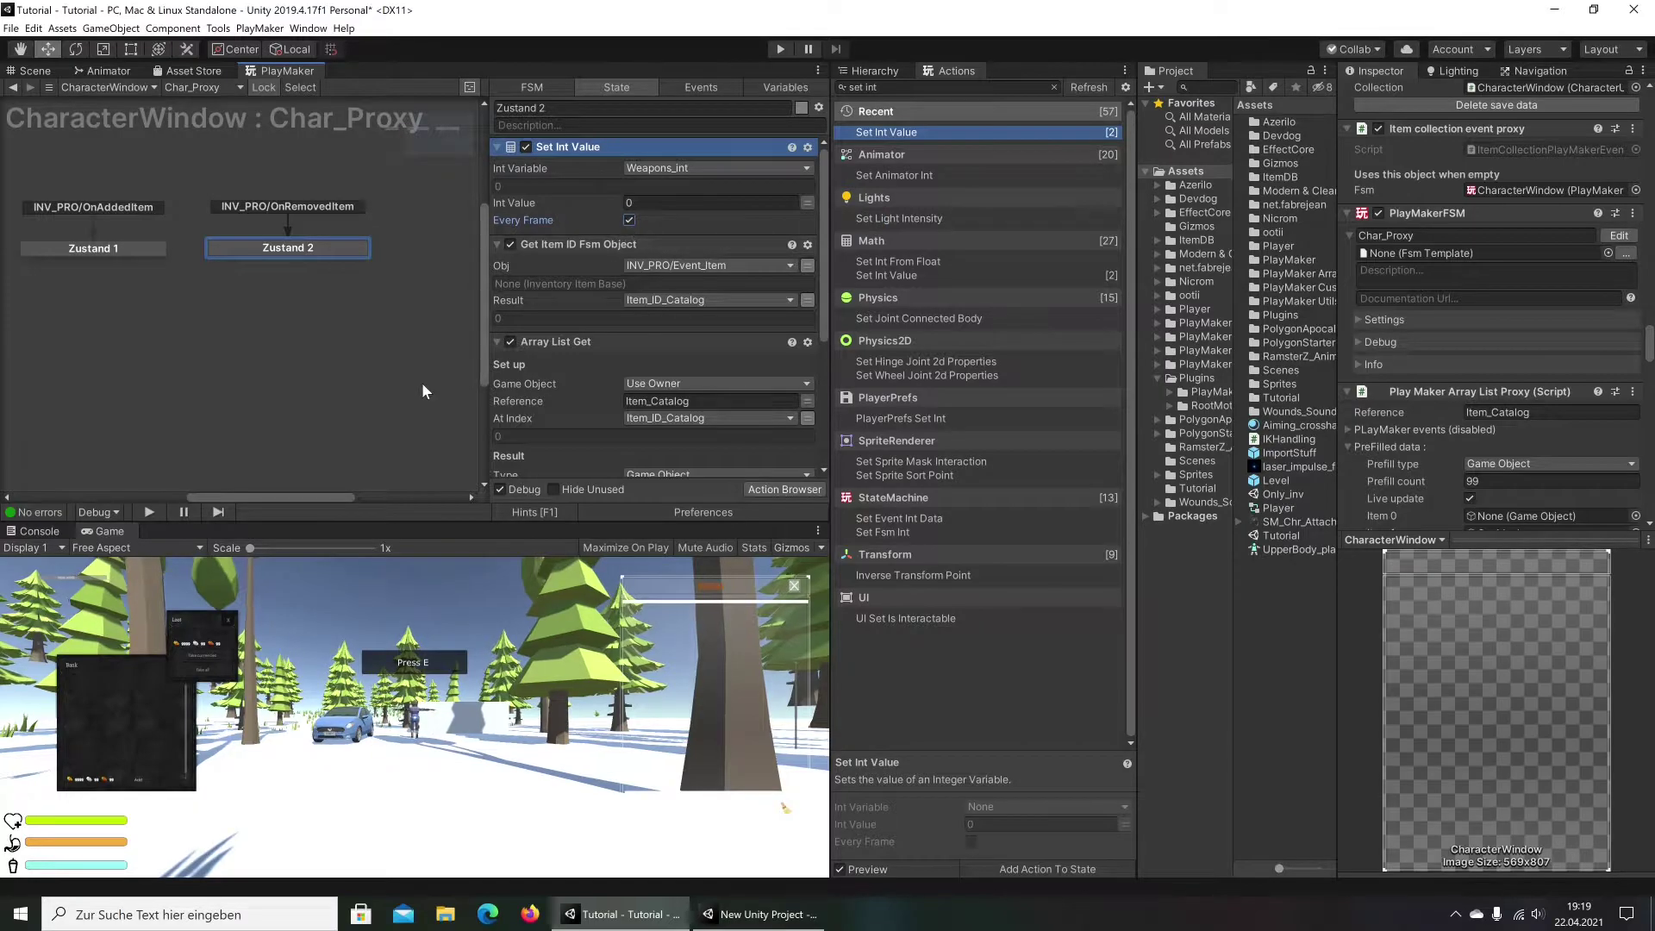
click(884, 70)
scroll(1051, 447, up, 5)
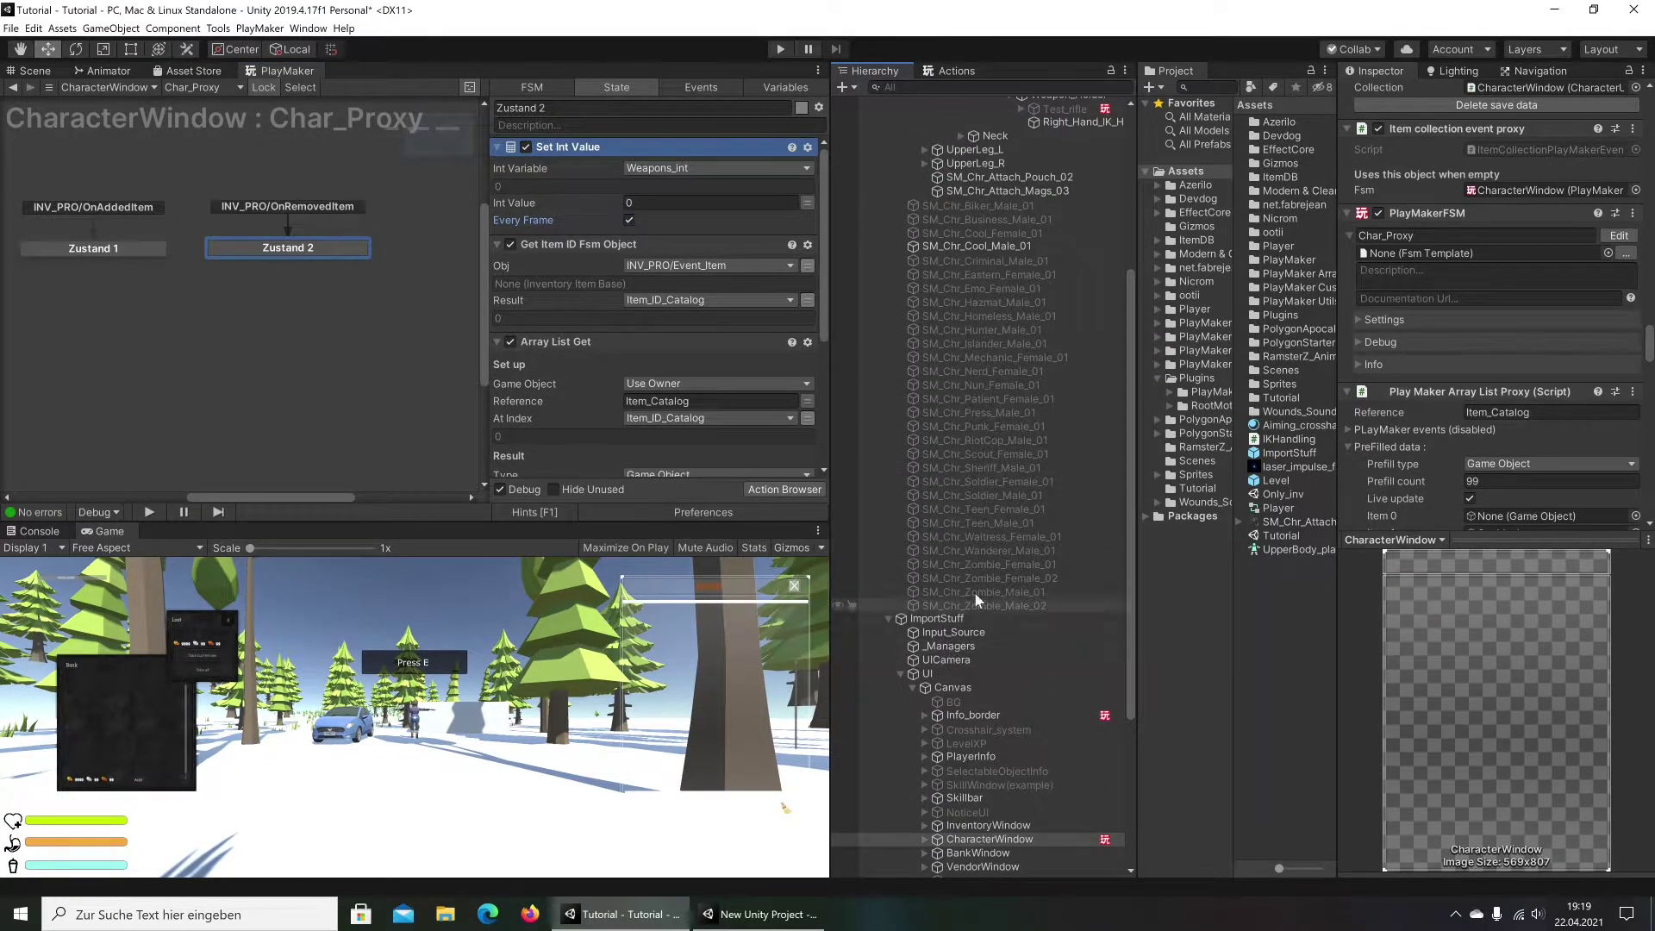
Open MainCamera's Aiming FSM and copy the Int Compare action from State 1
scroll(1032, 342, up, 10)
click(928, 116)
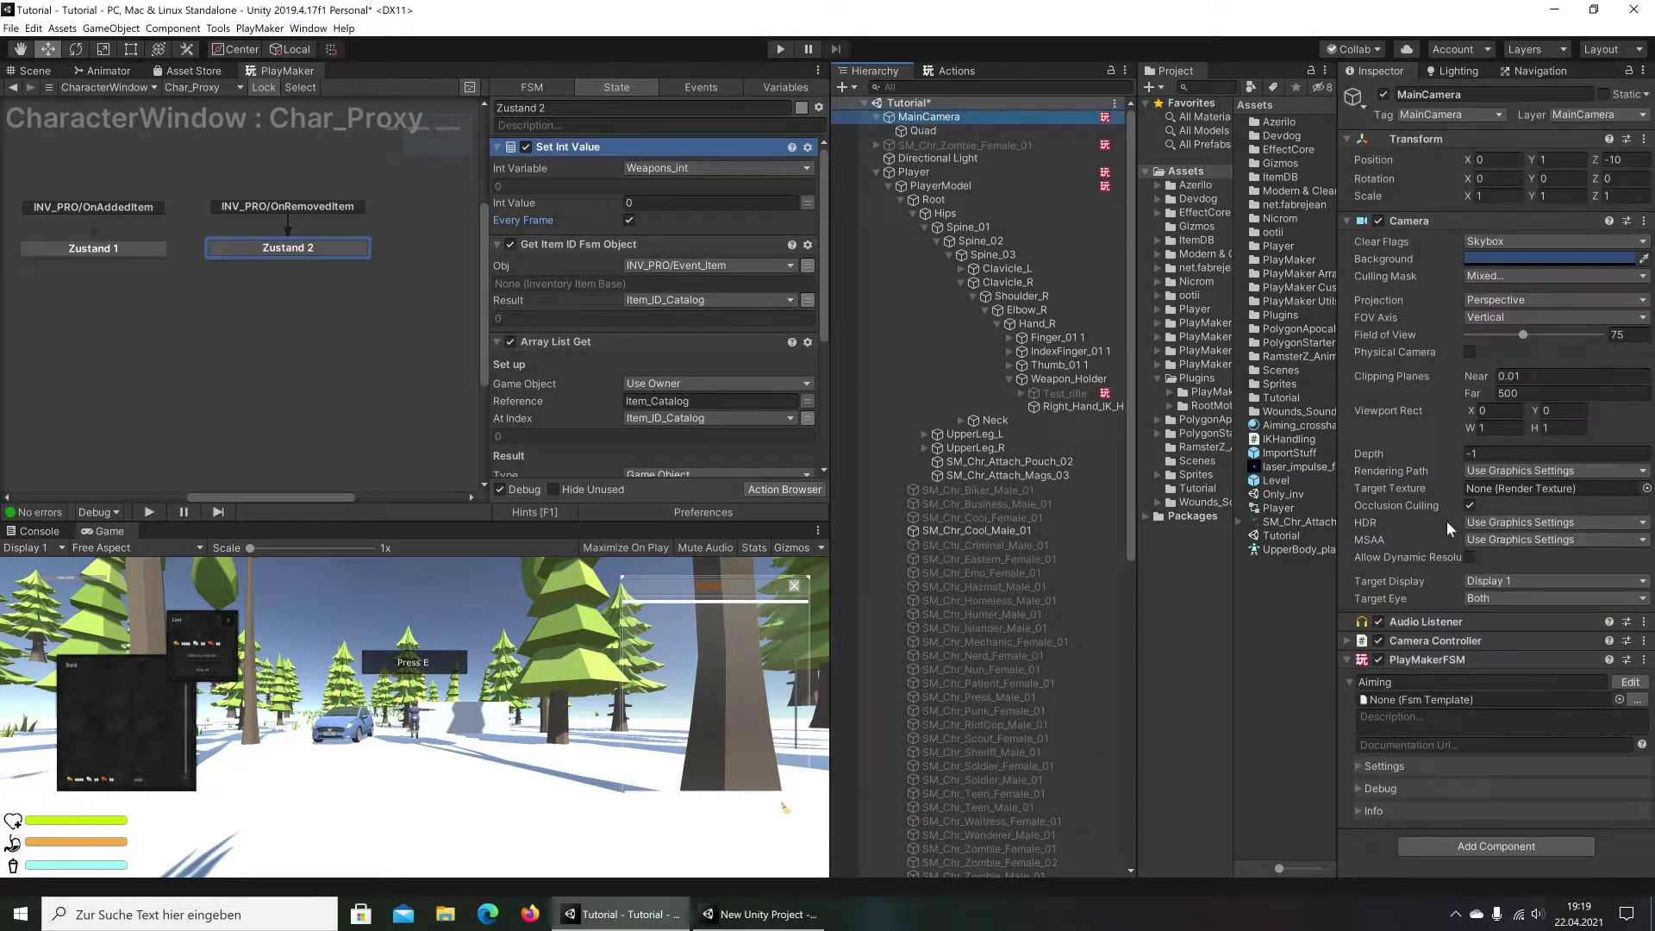
click(1627, 681)
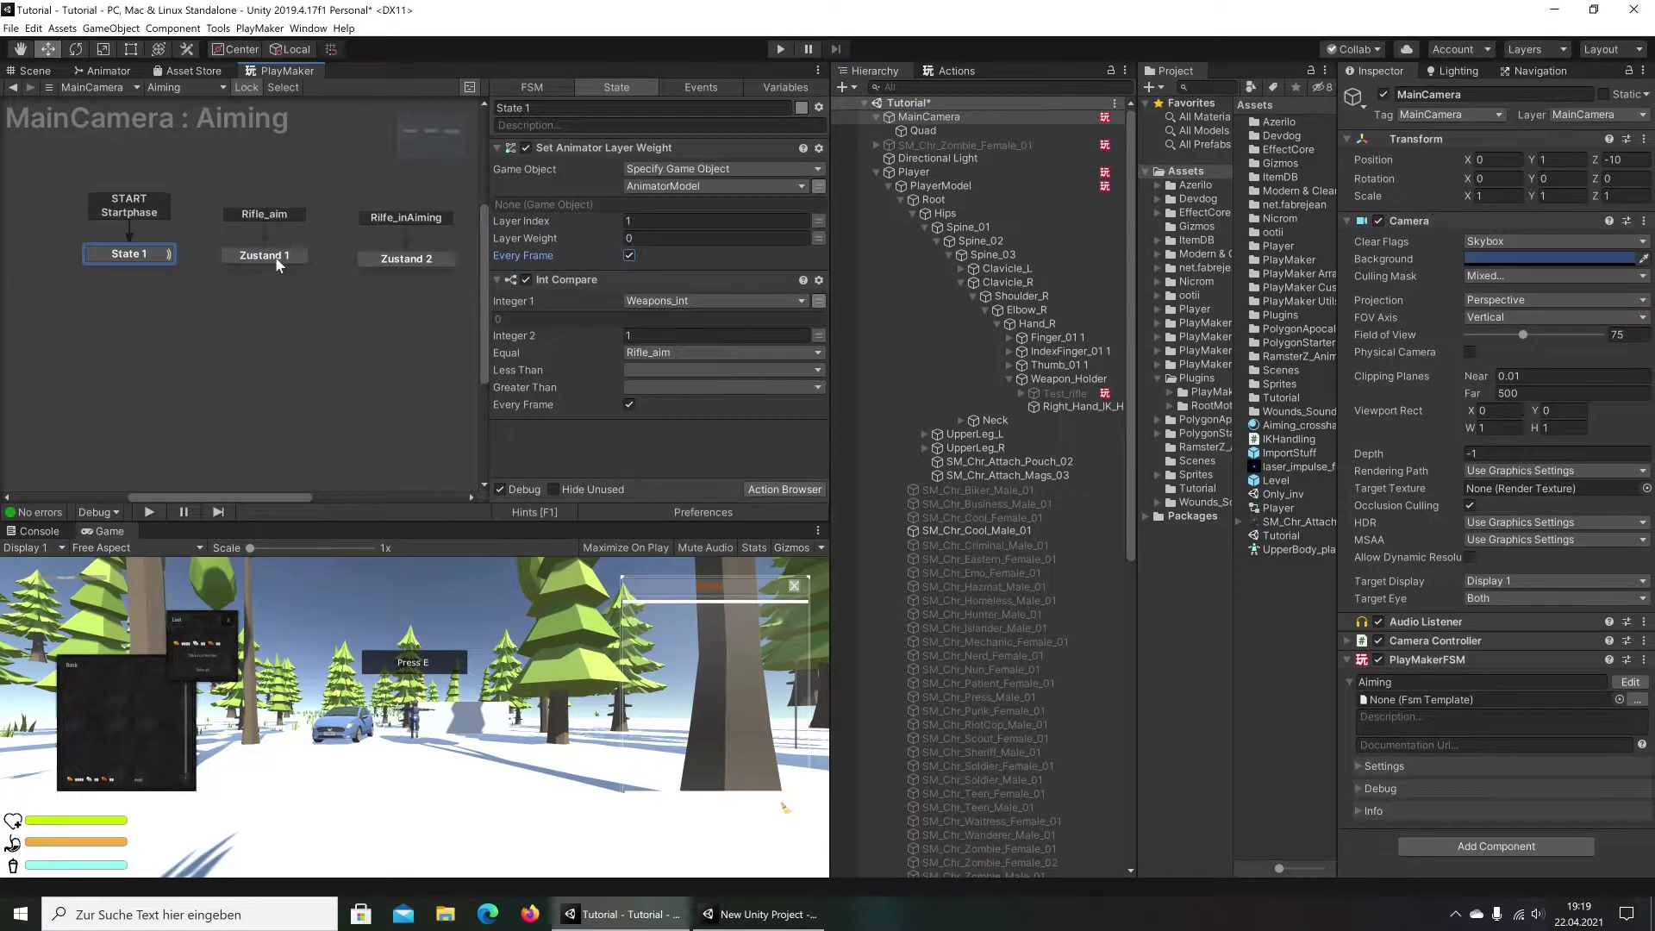
click(274, 257)
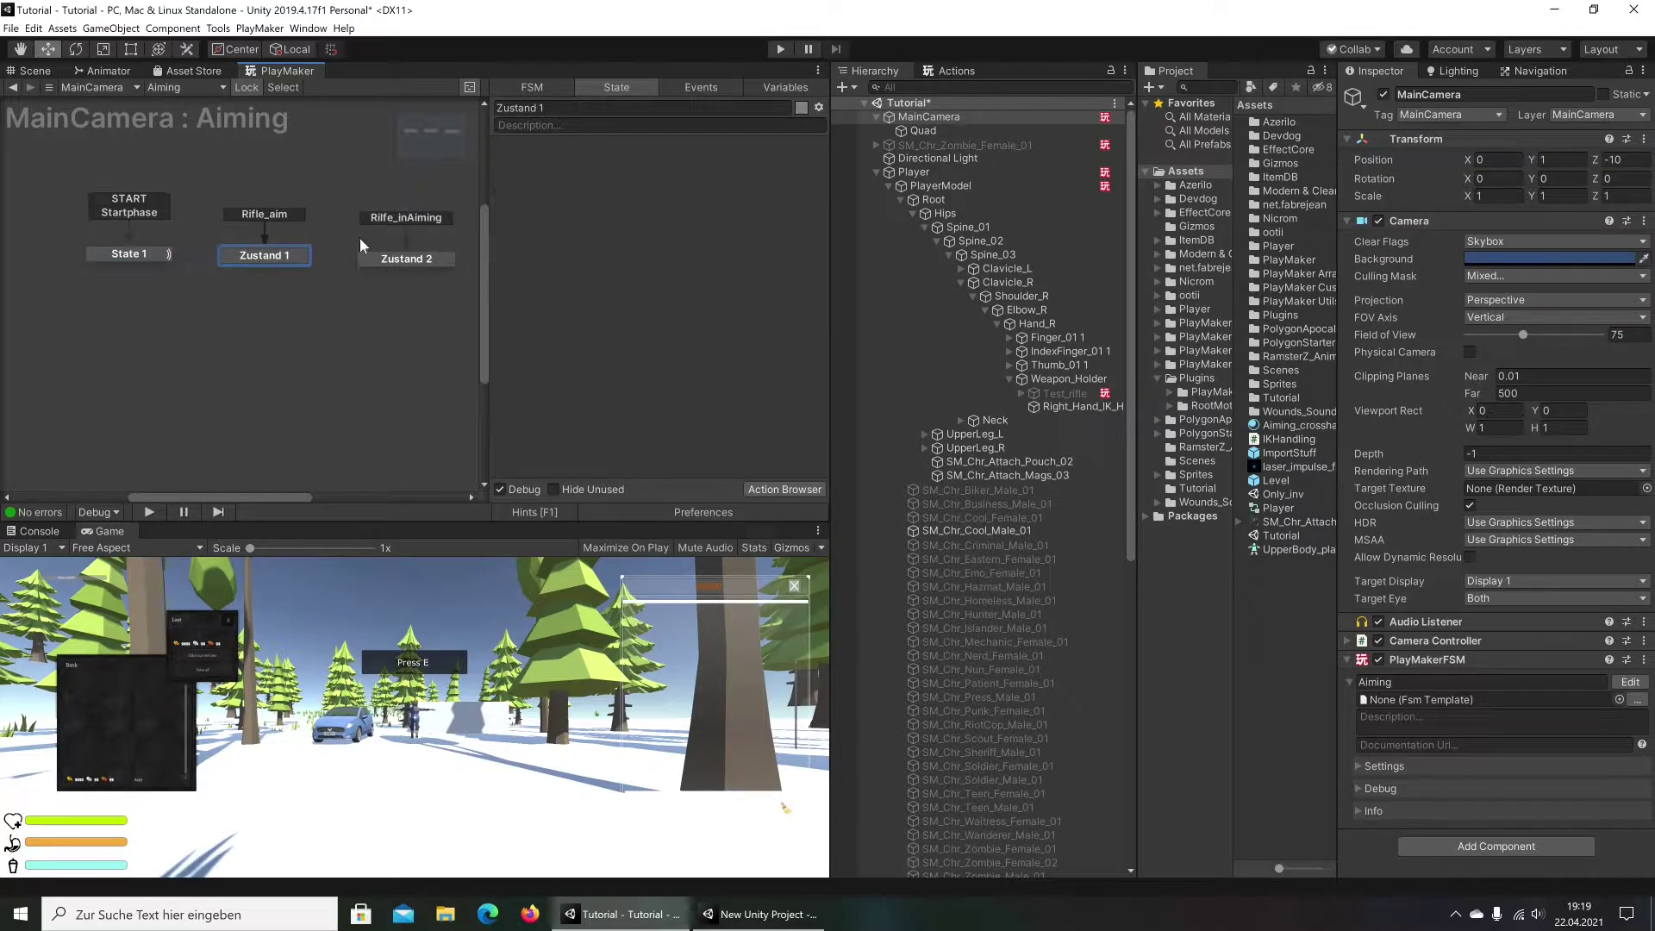
click(129, 253)
right_click(571, 276)
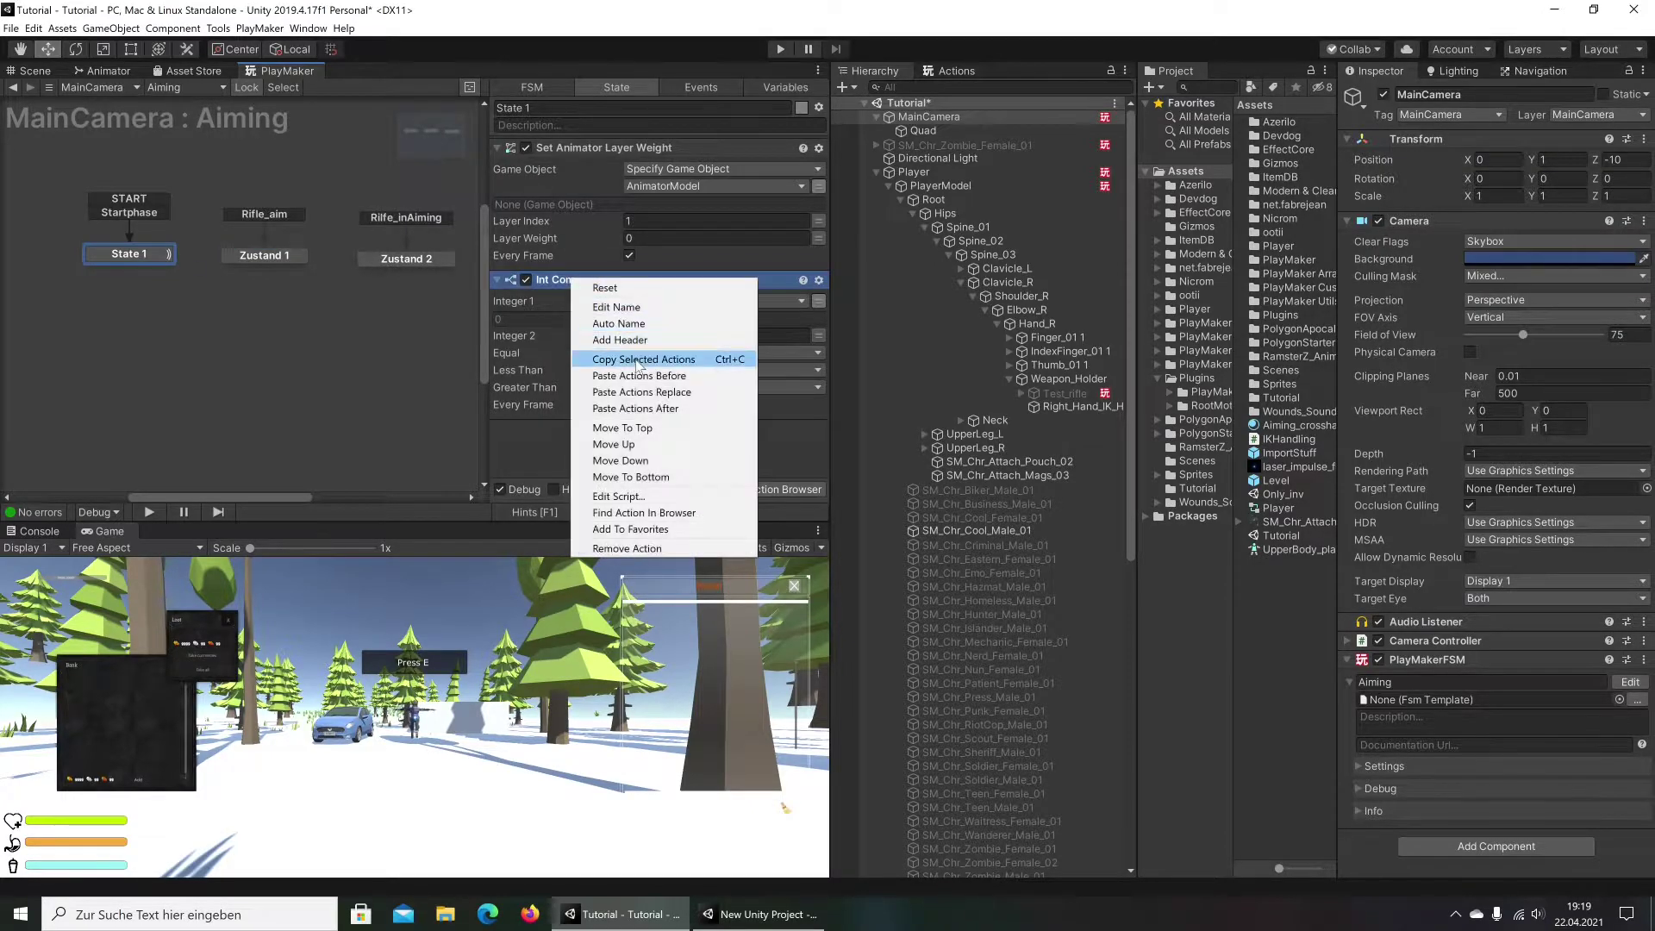
click(636, 360)
Paste Int Compare into Zustand 1 with Integer 2 set to 0 and Equal sending Startphase
click(262, 256)
right_click(602, 286)
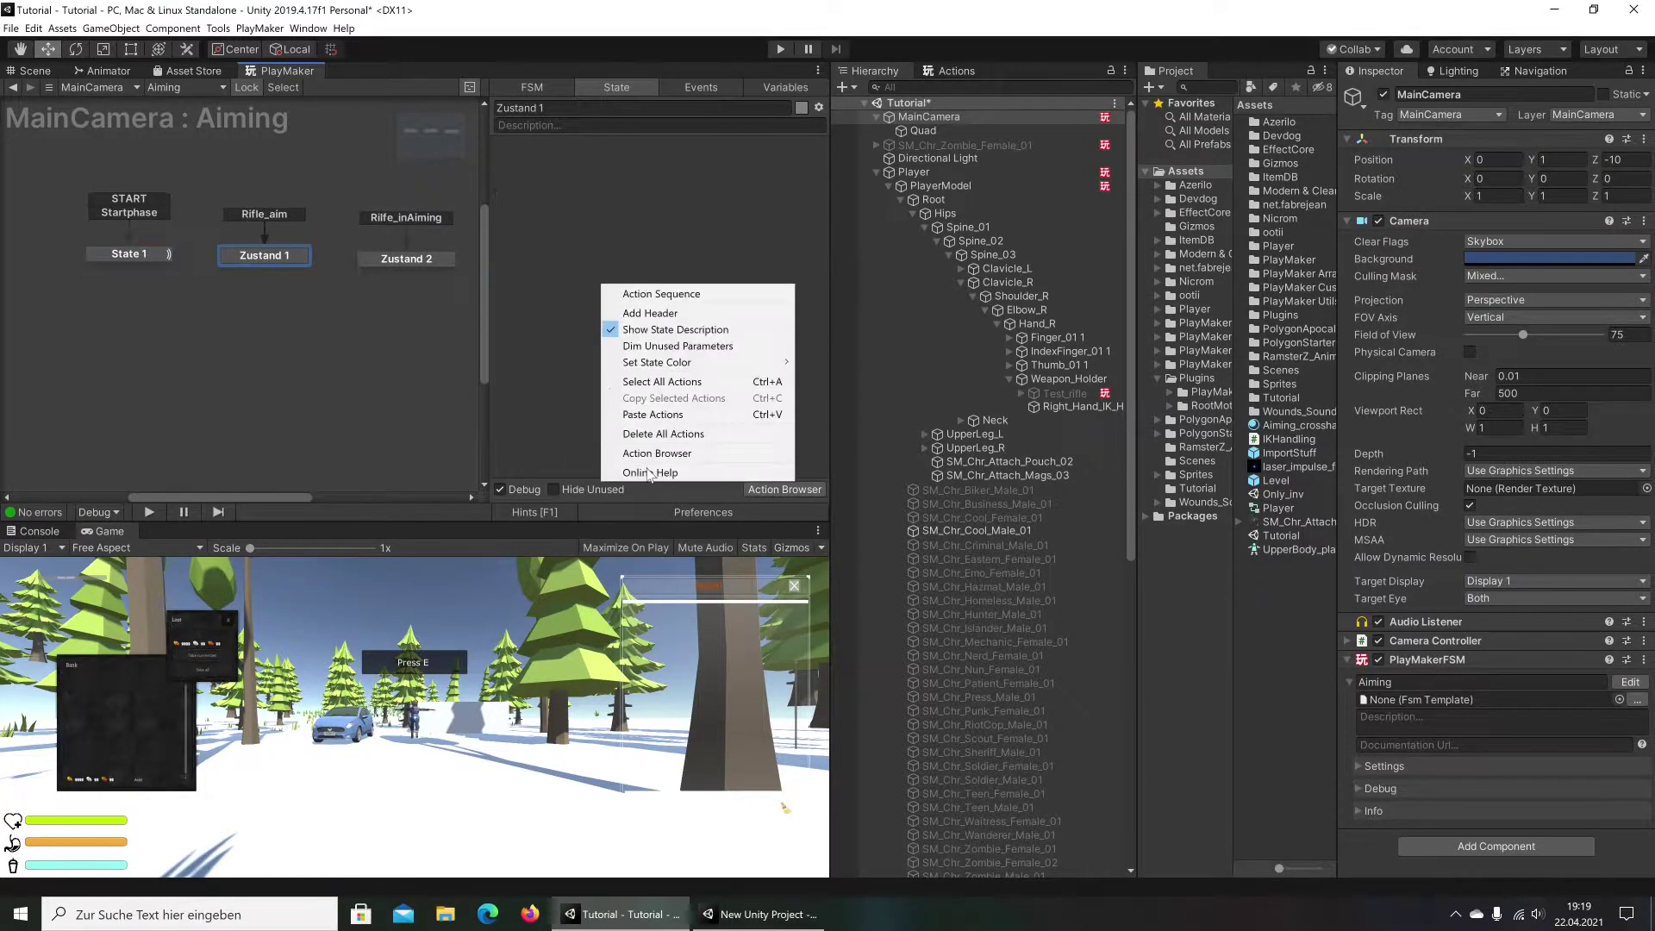
click(665, 414)
click(653, 210)
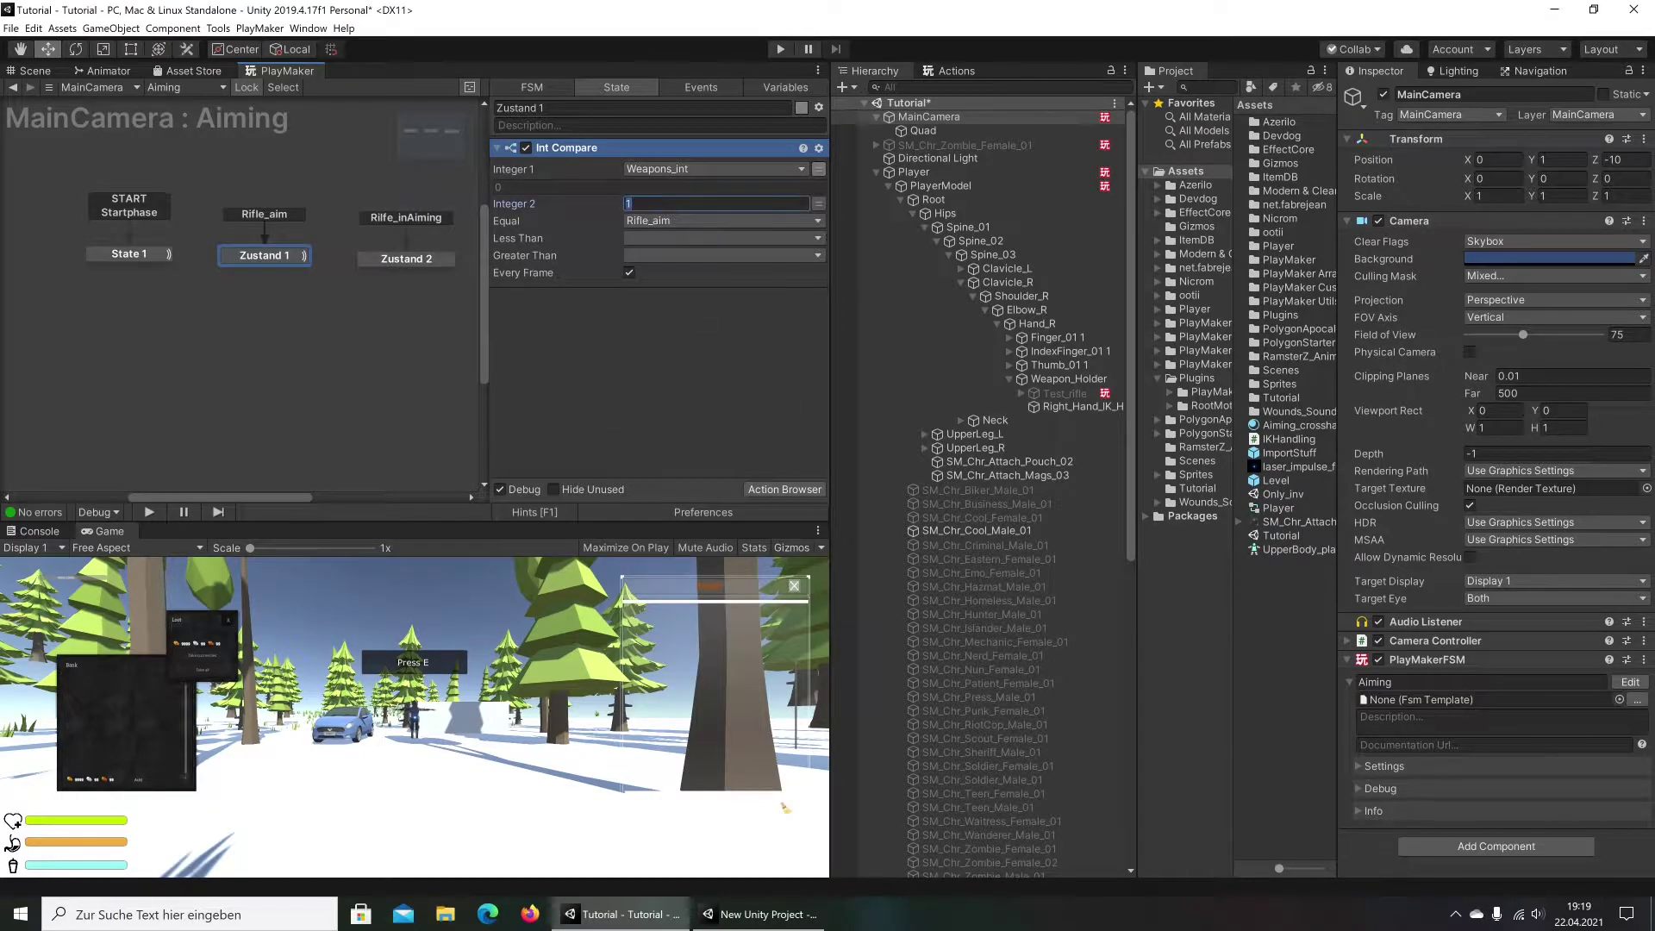
text(0)
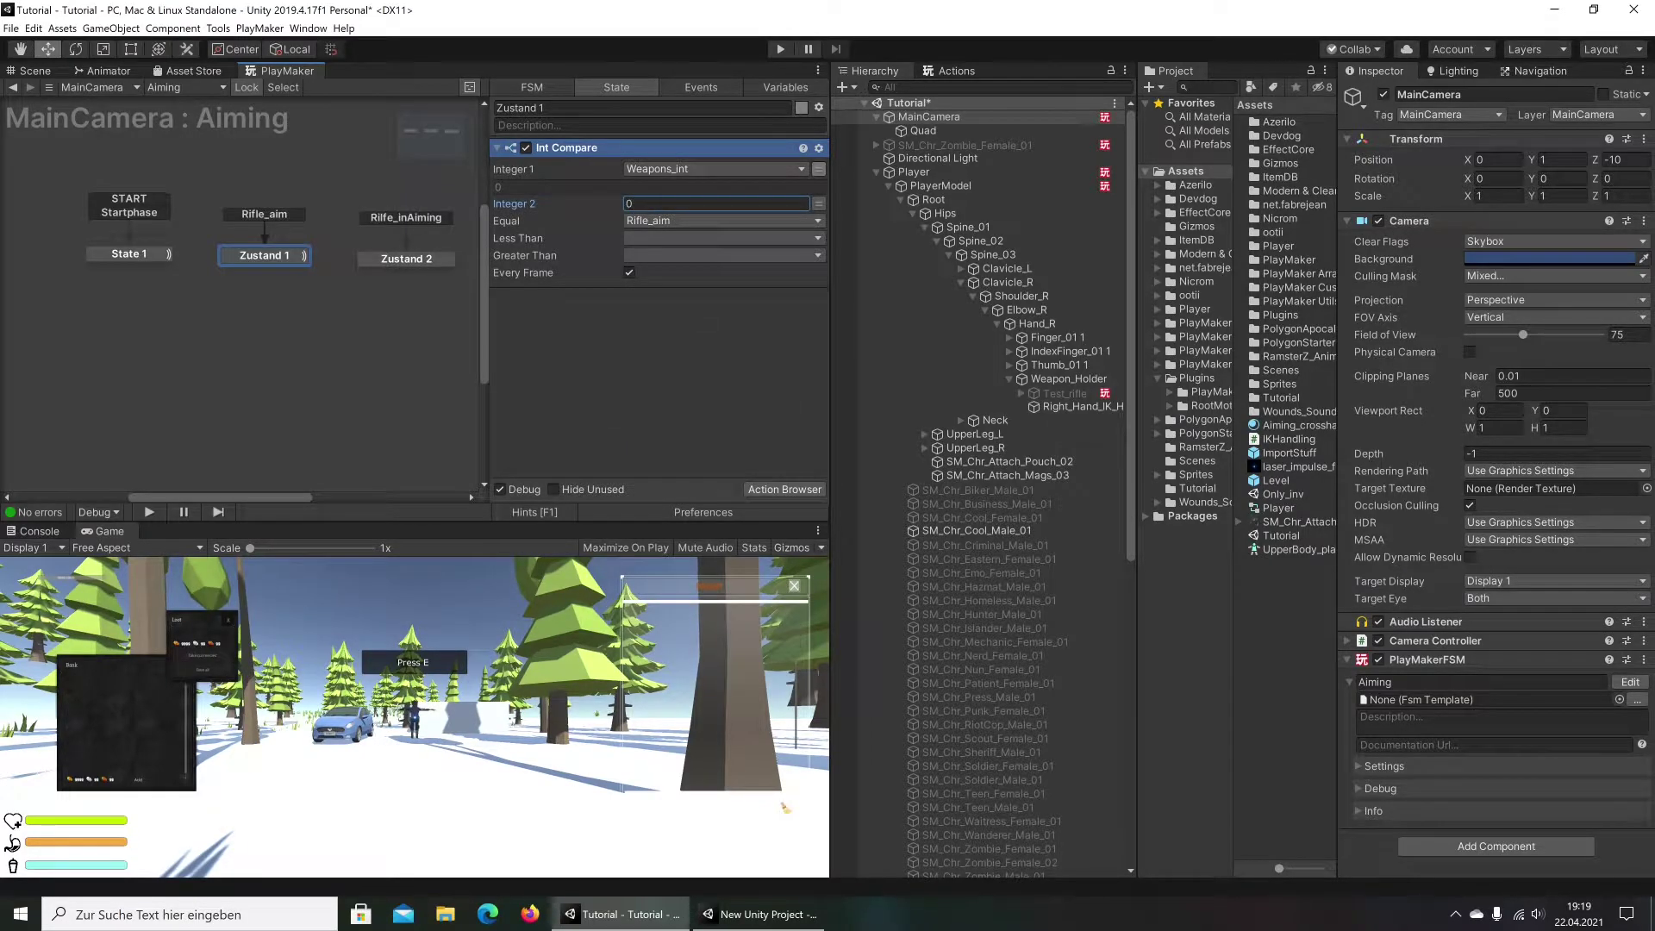
click(653, 222)
click(673, 270)
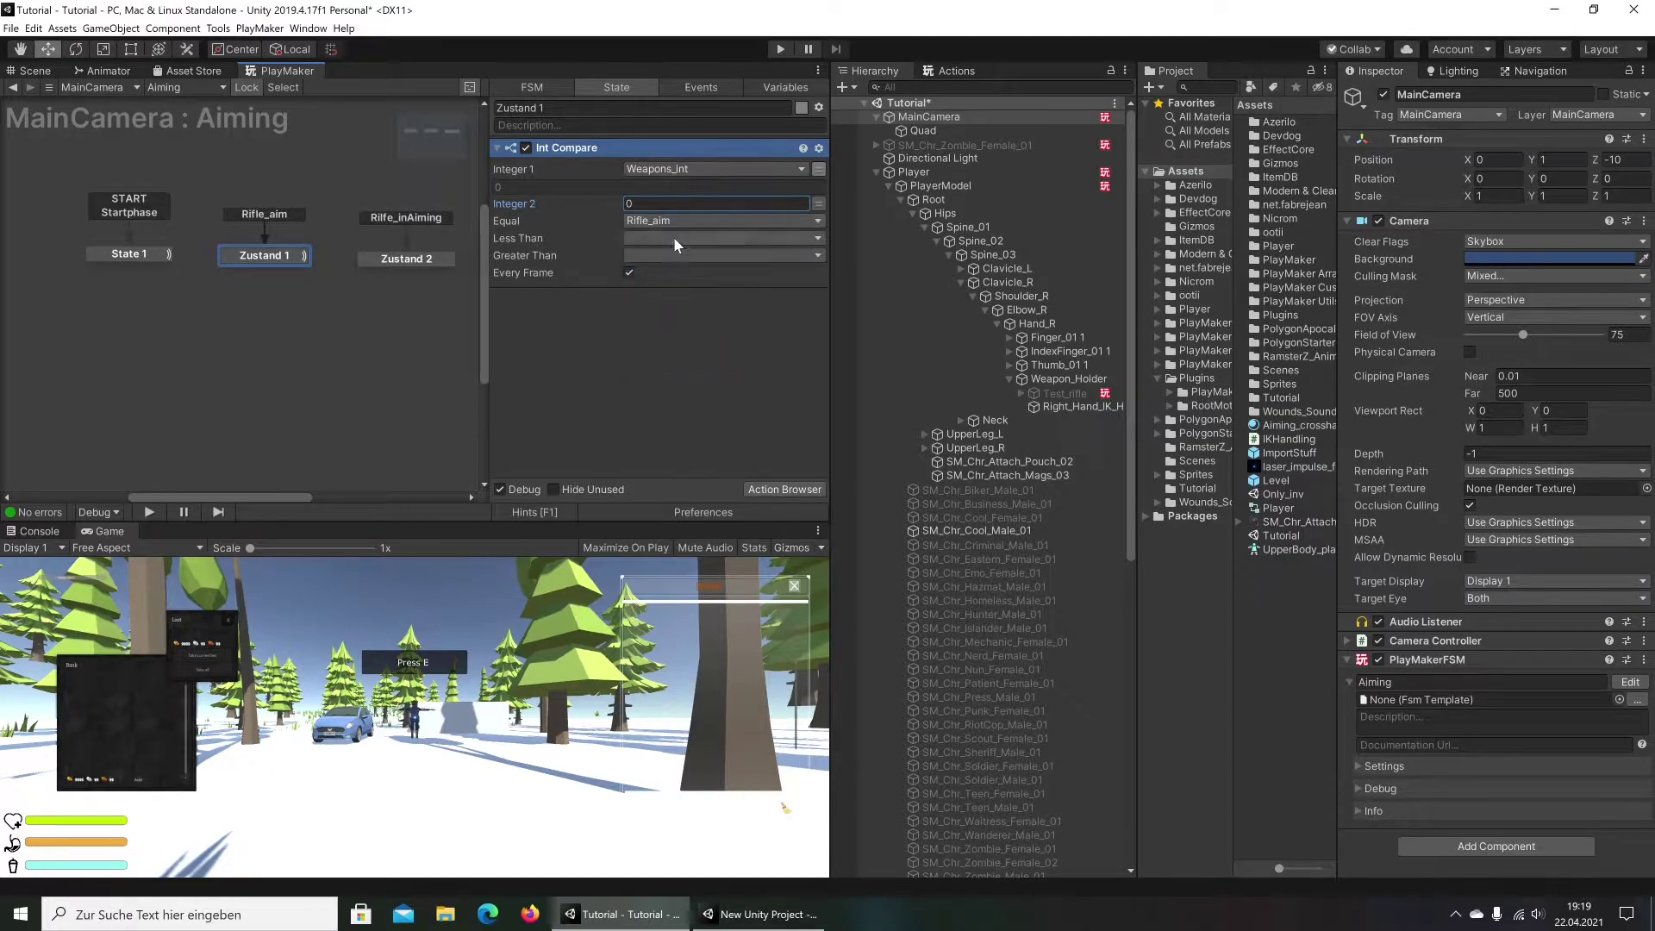
click(668, 222)
click(668, 255)
Copy the edited Int Compare and paste it into Zustand 2
right_click(626, 171)
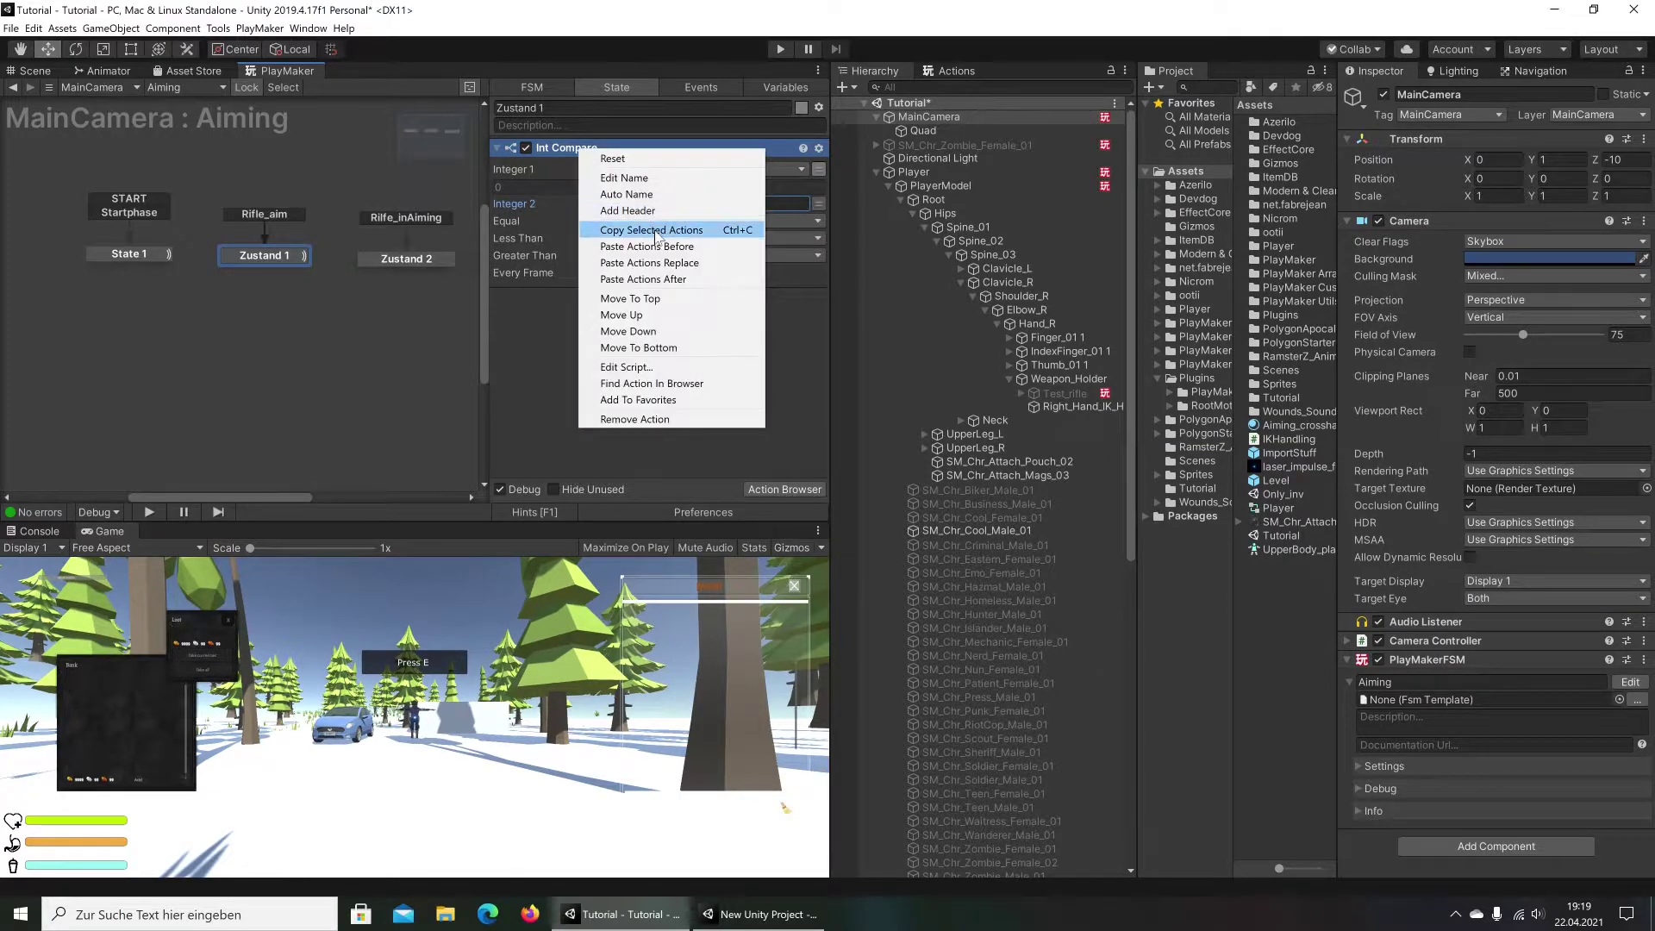
click(660, 233)
click(398, 262)
right_click(626, 308)
click(648, 356)
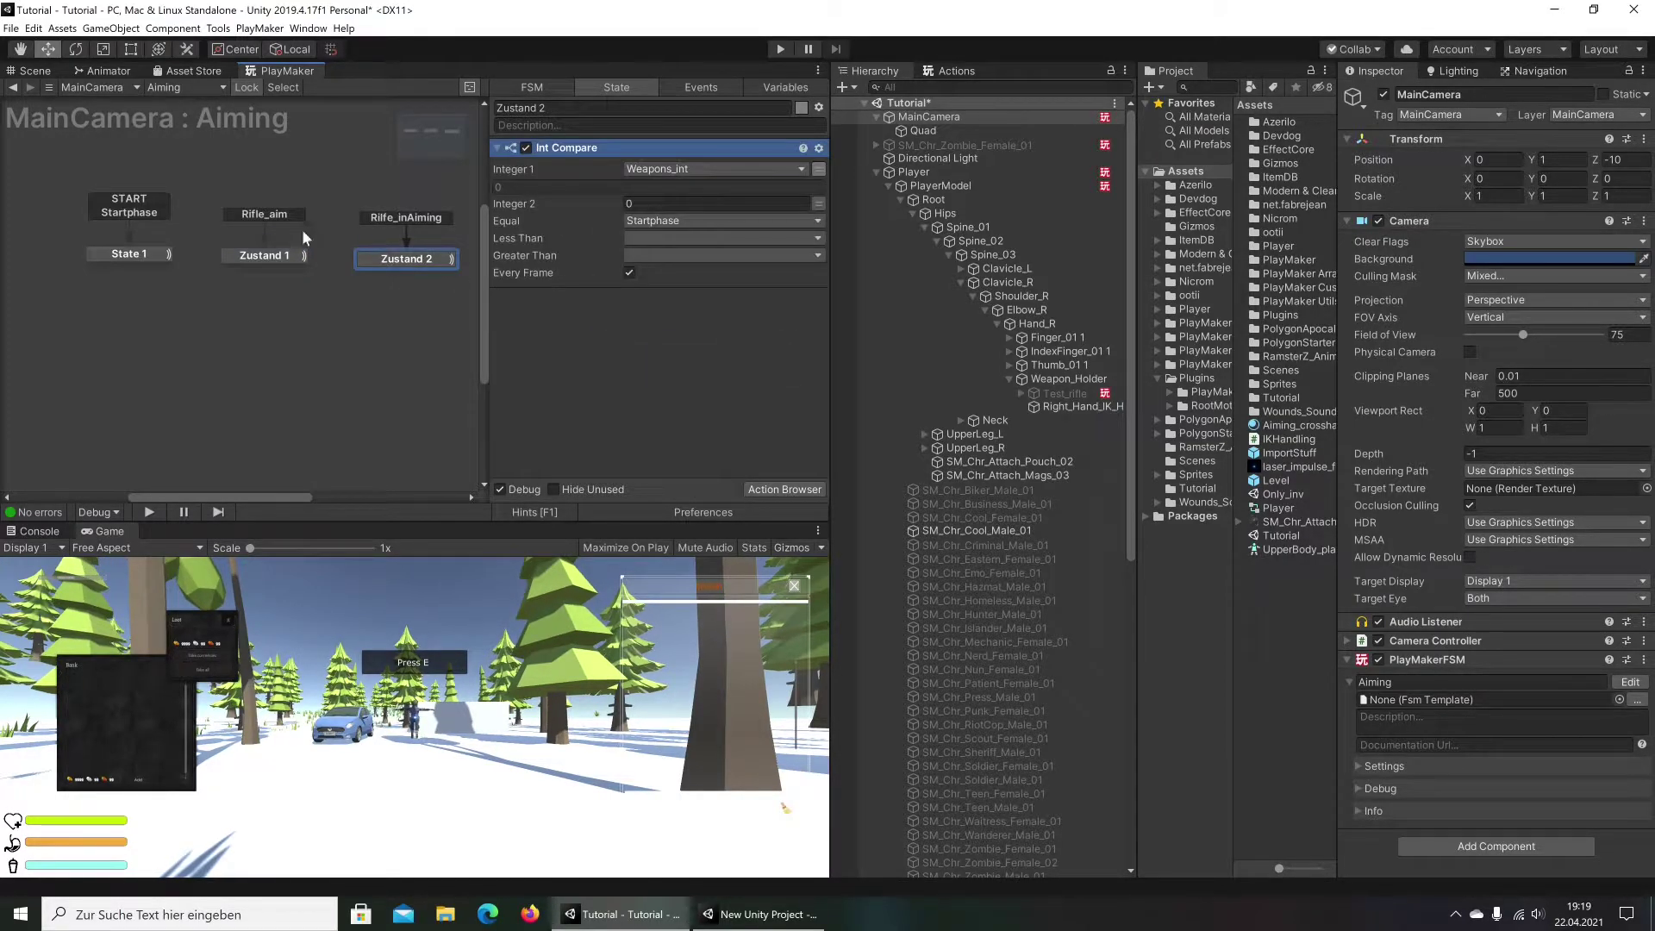
click(780, 52)
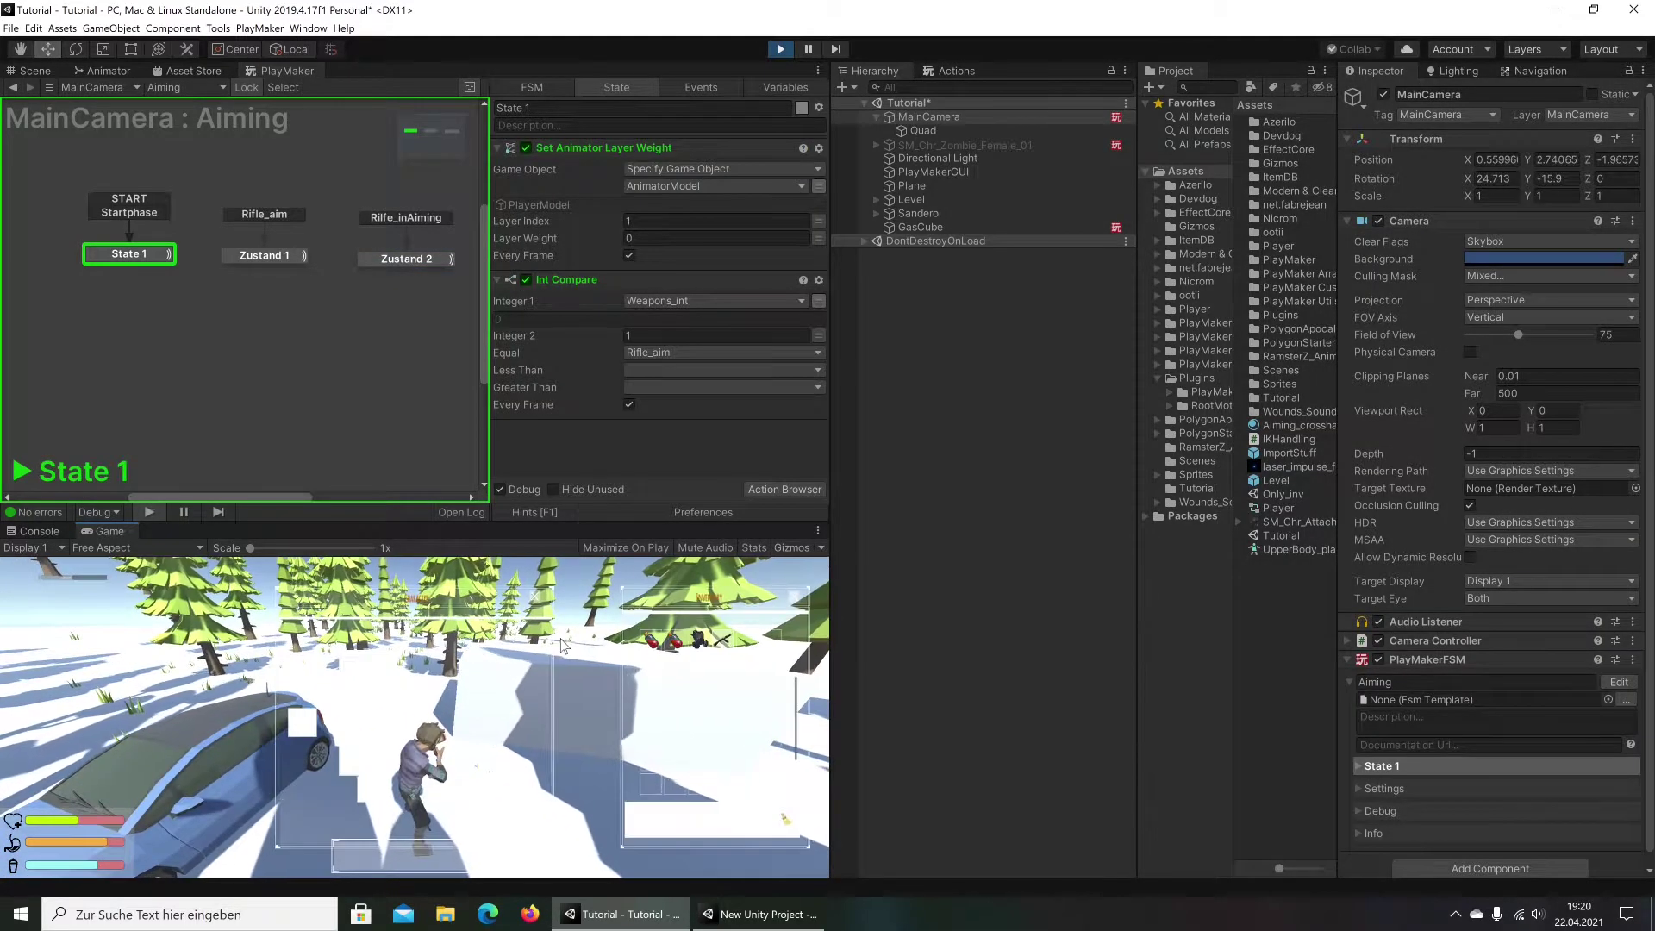
key(i)
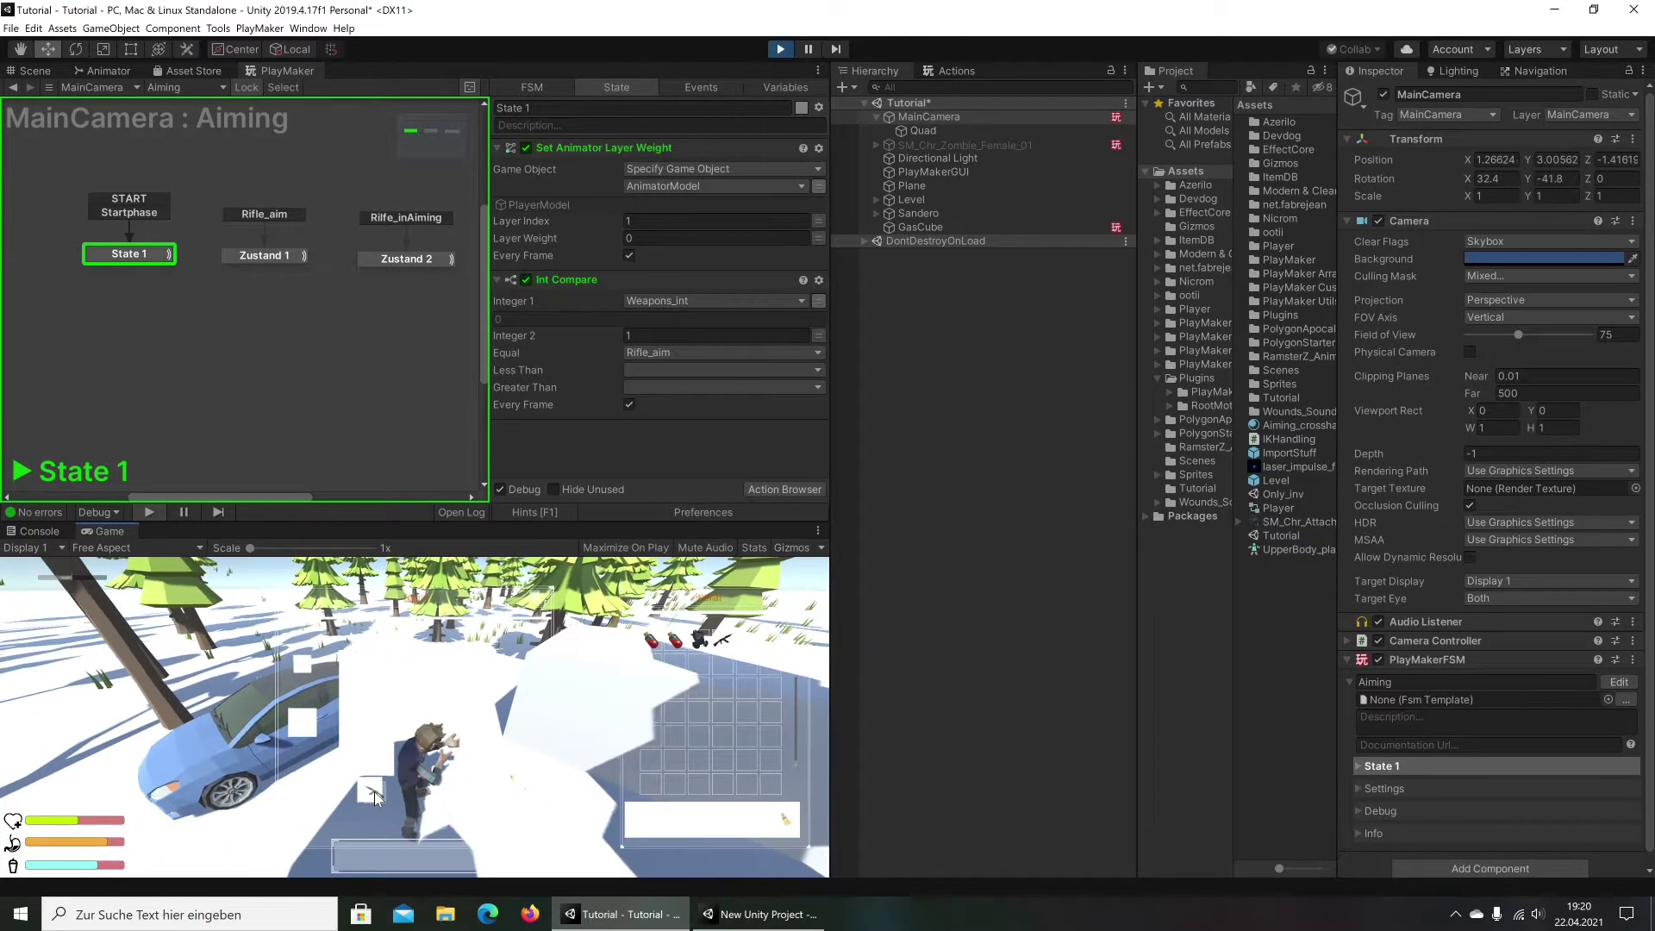
drag(731, 642, 374, 791)
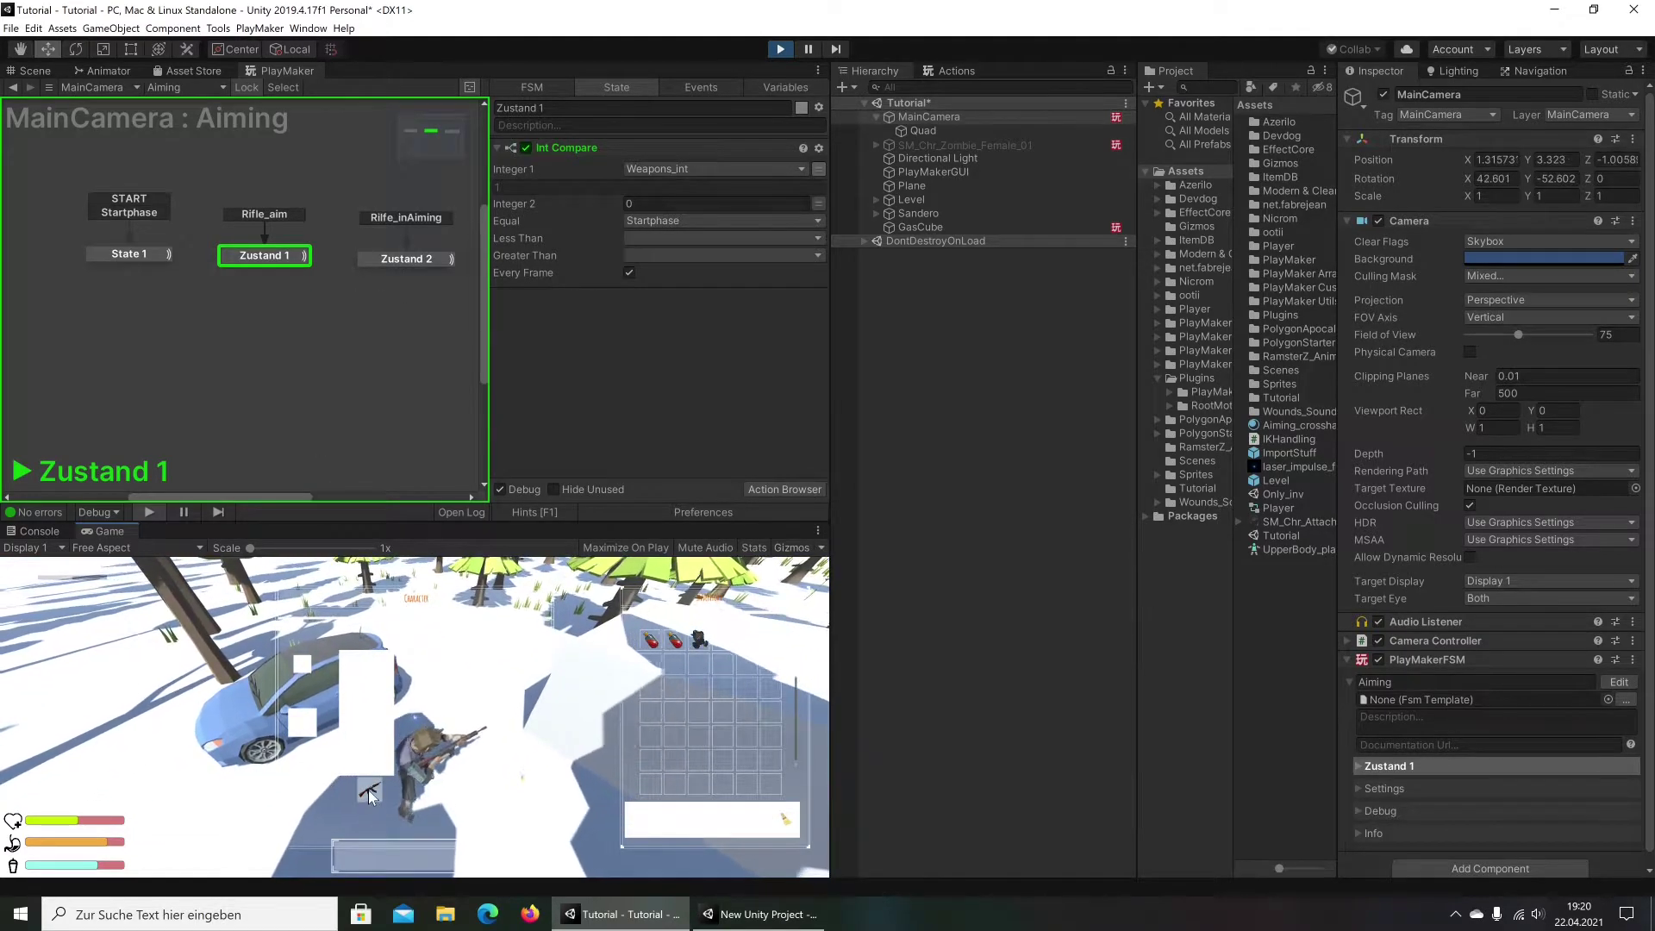
click(369, 790)
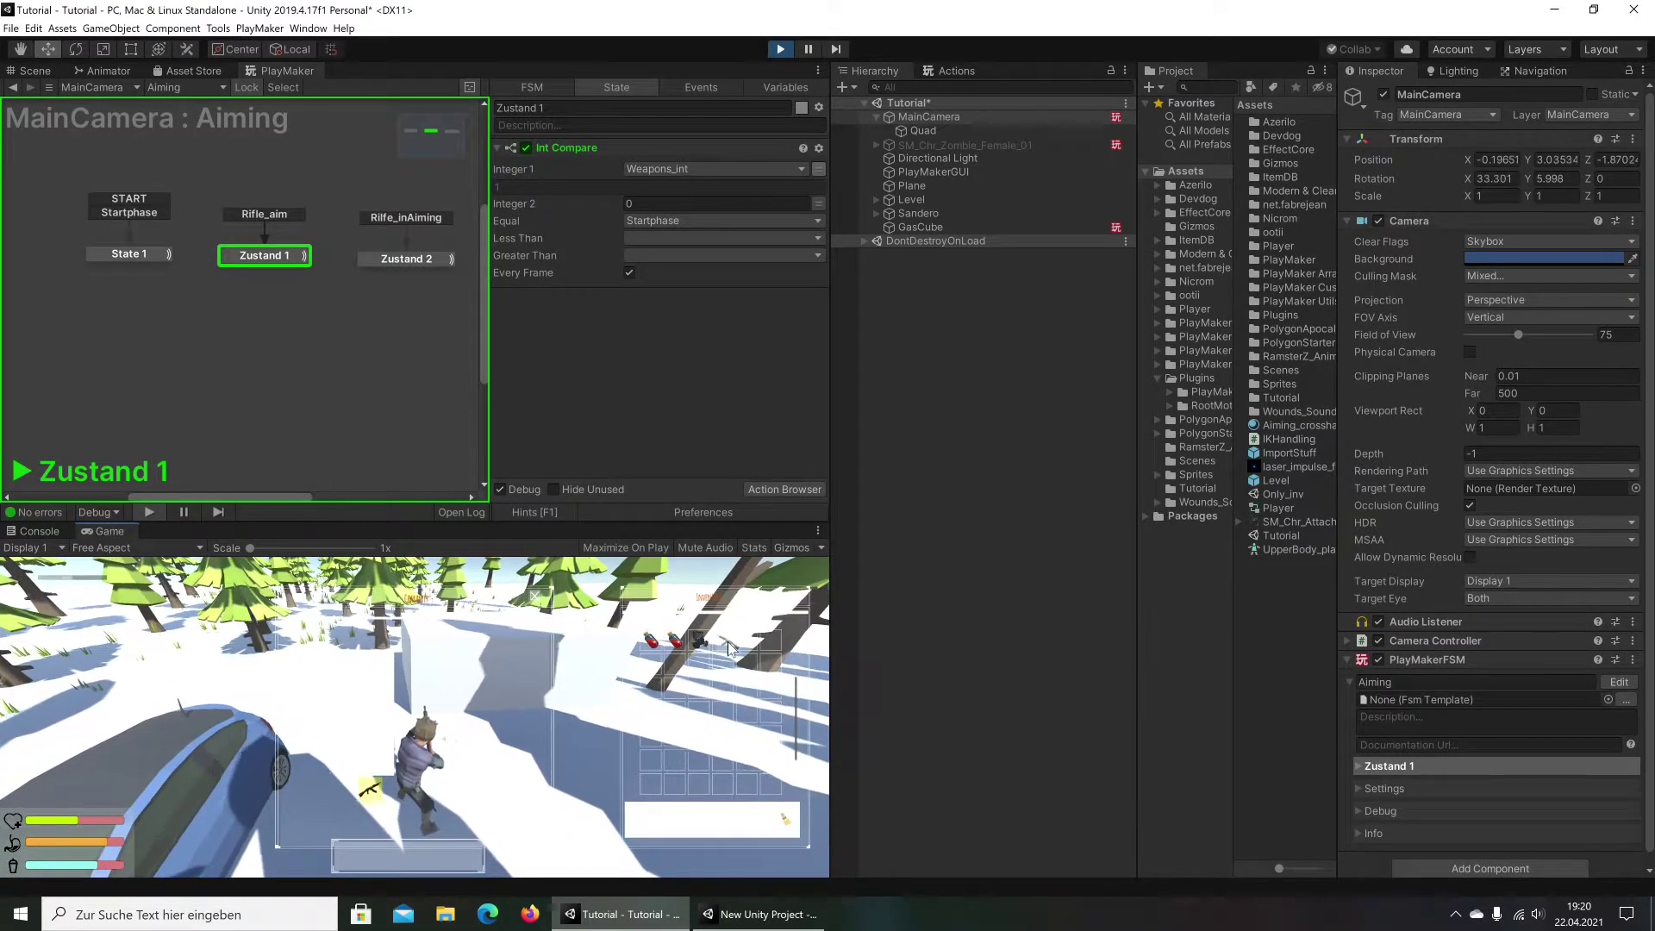
key(i)
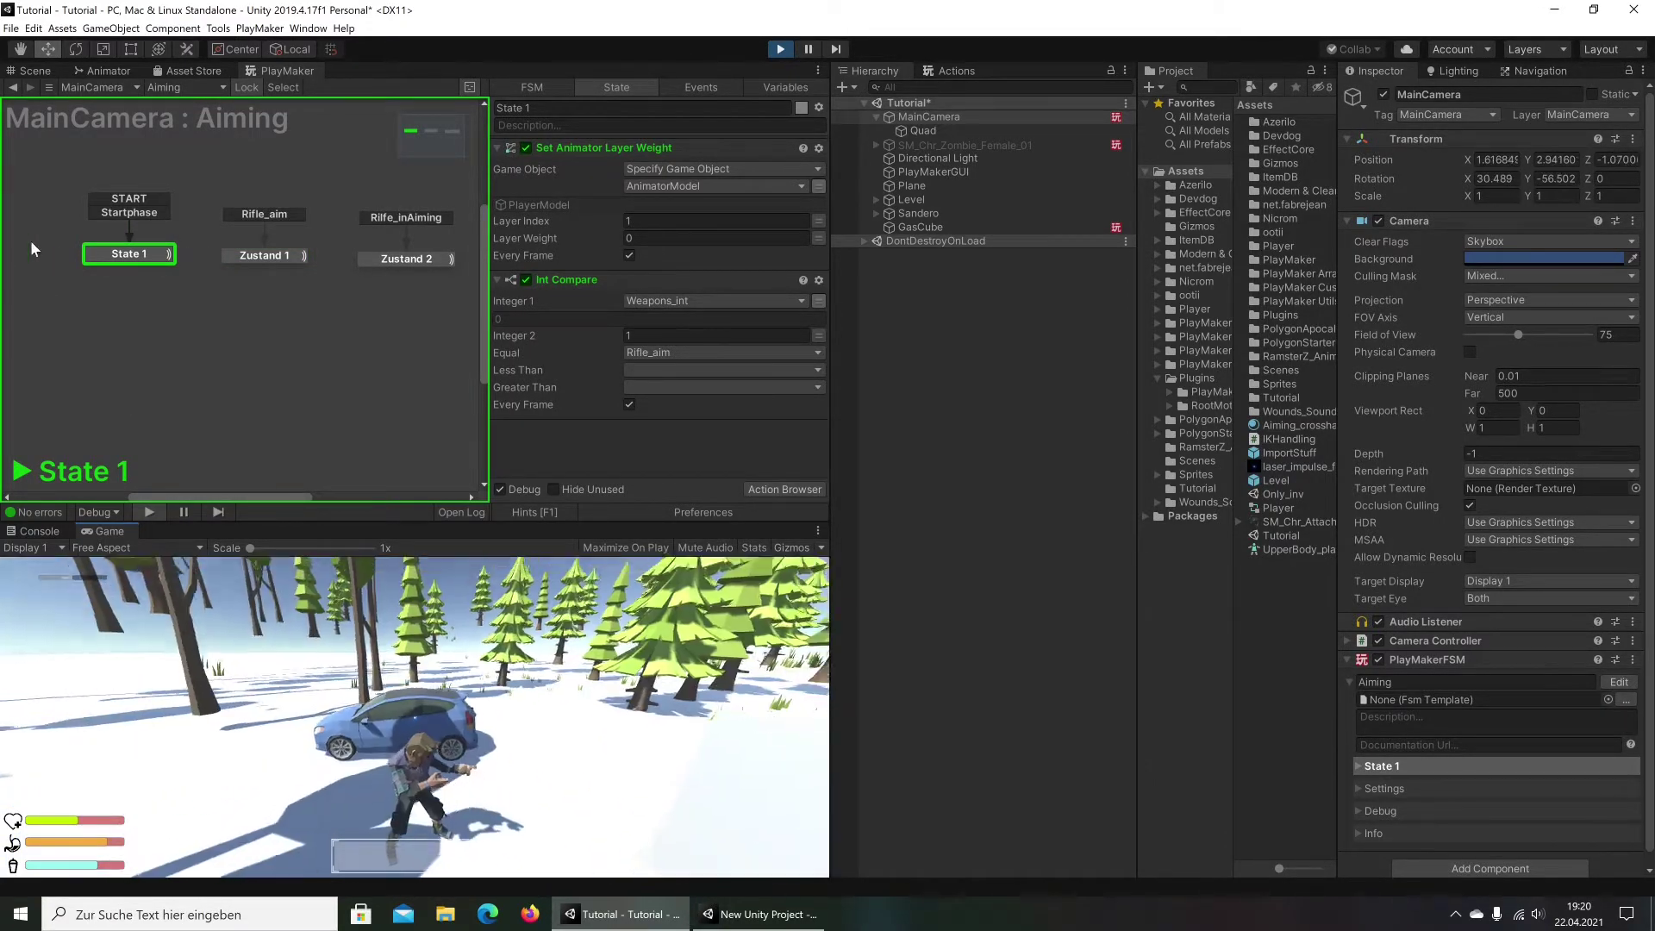
click(771, 49)
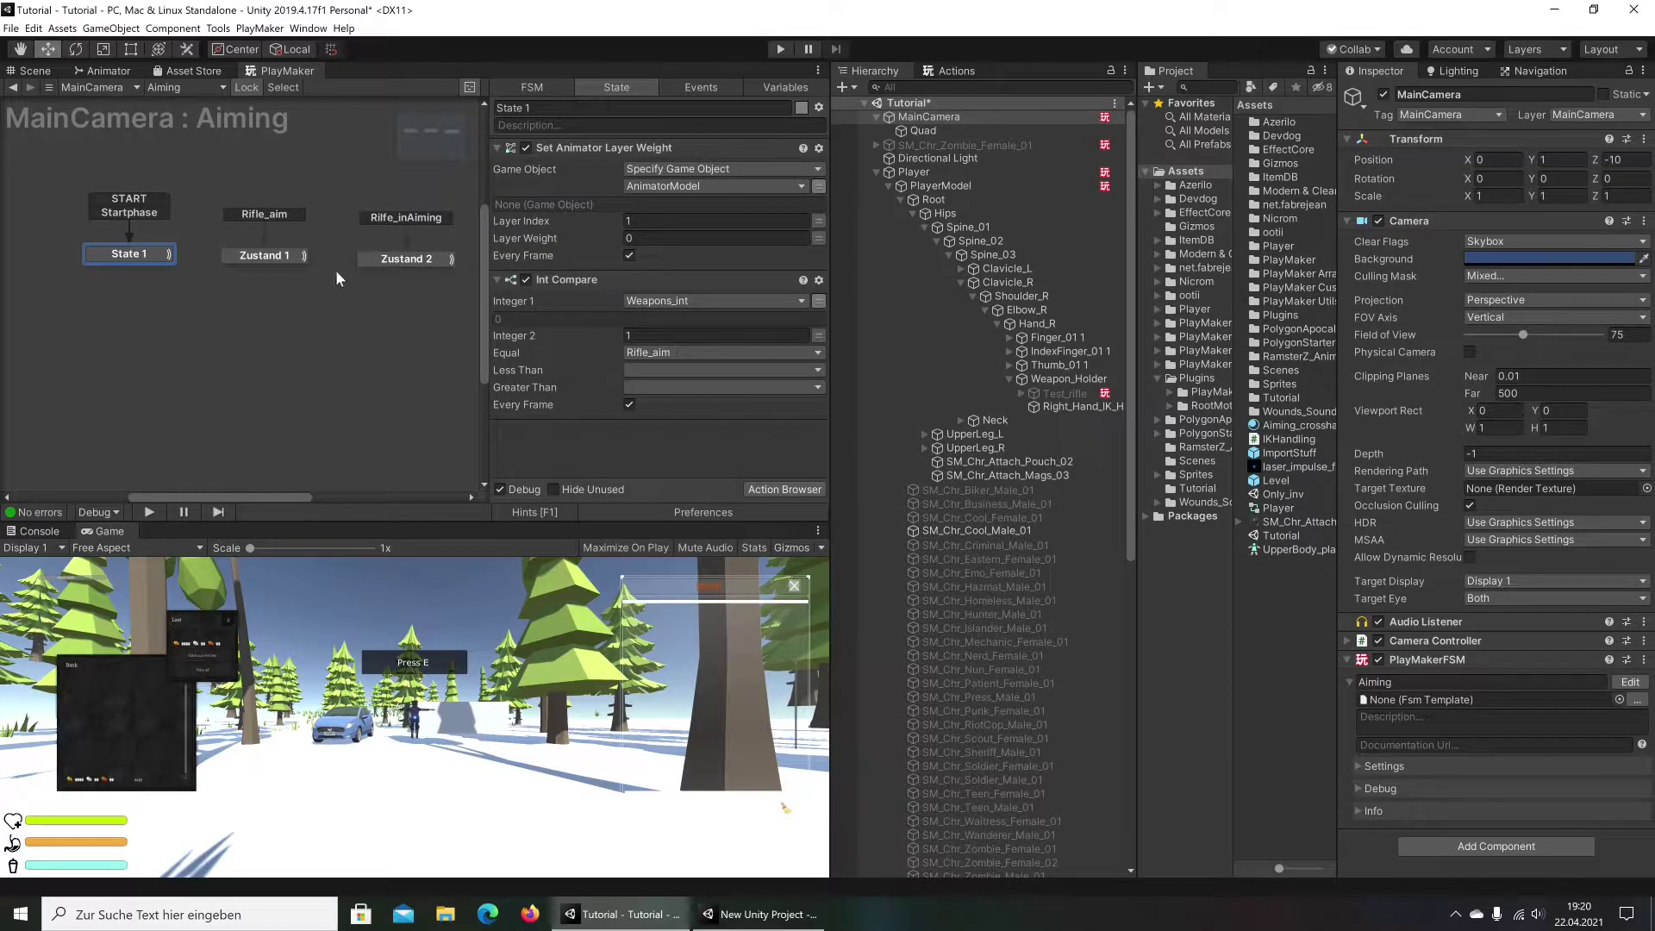
In the reference project, review MainCamera's Aiming FSM and the actions in its Zustand 1 state
click(762, 914)
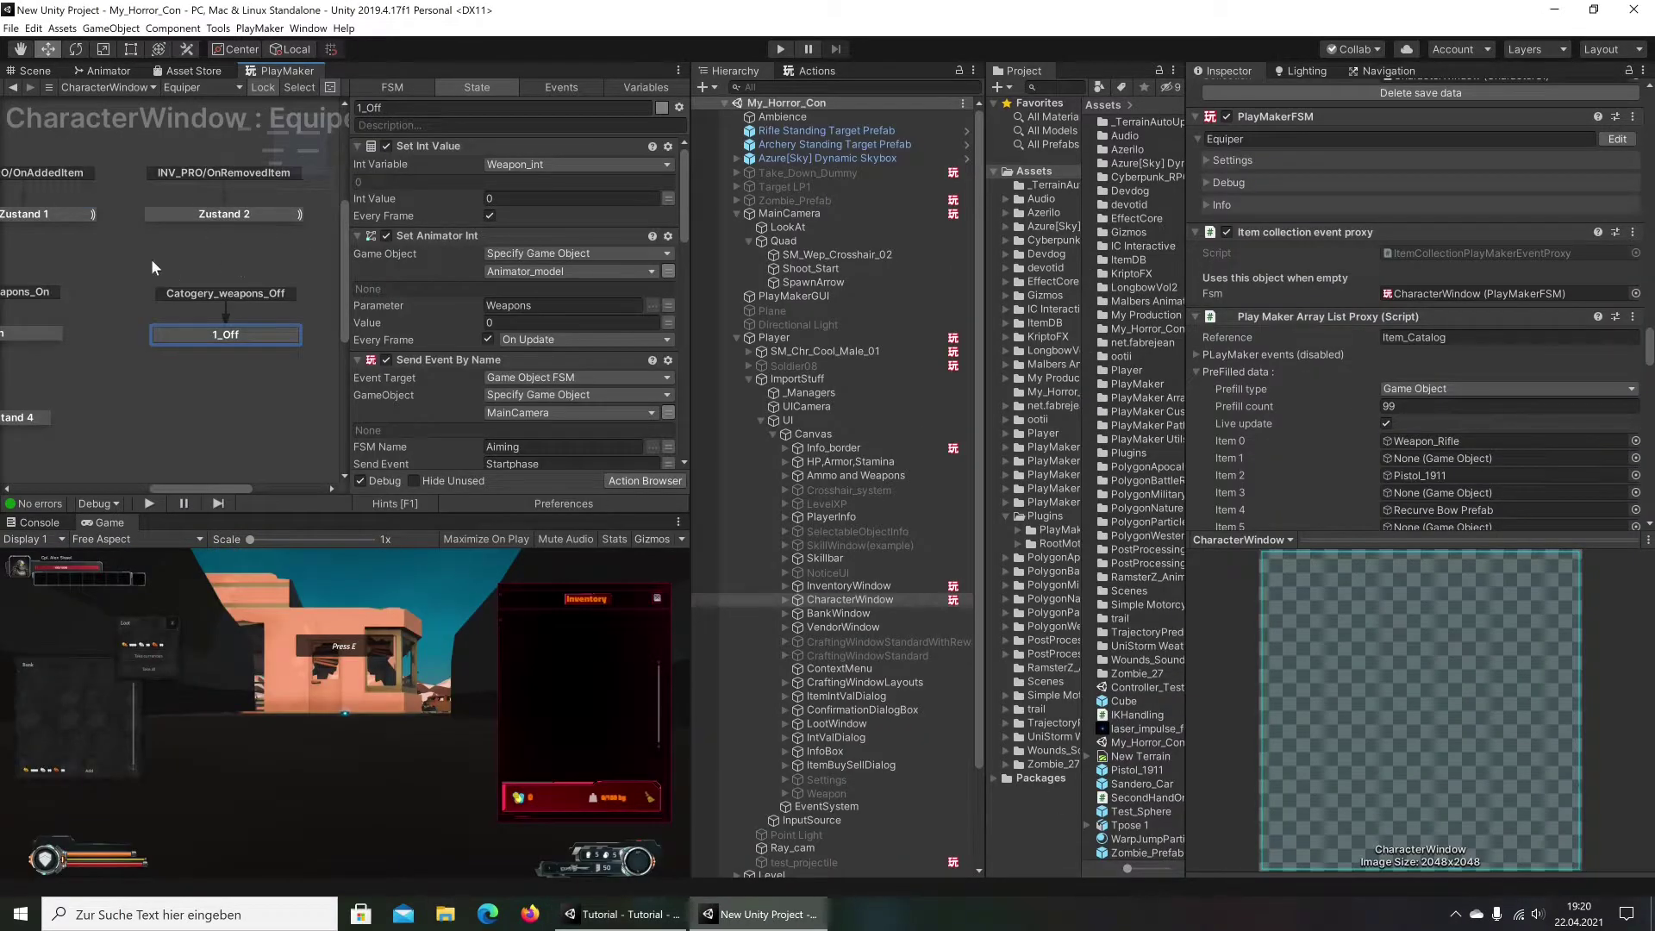
click(768, 214)
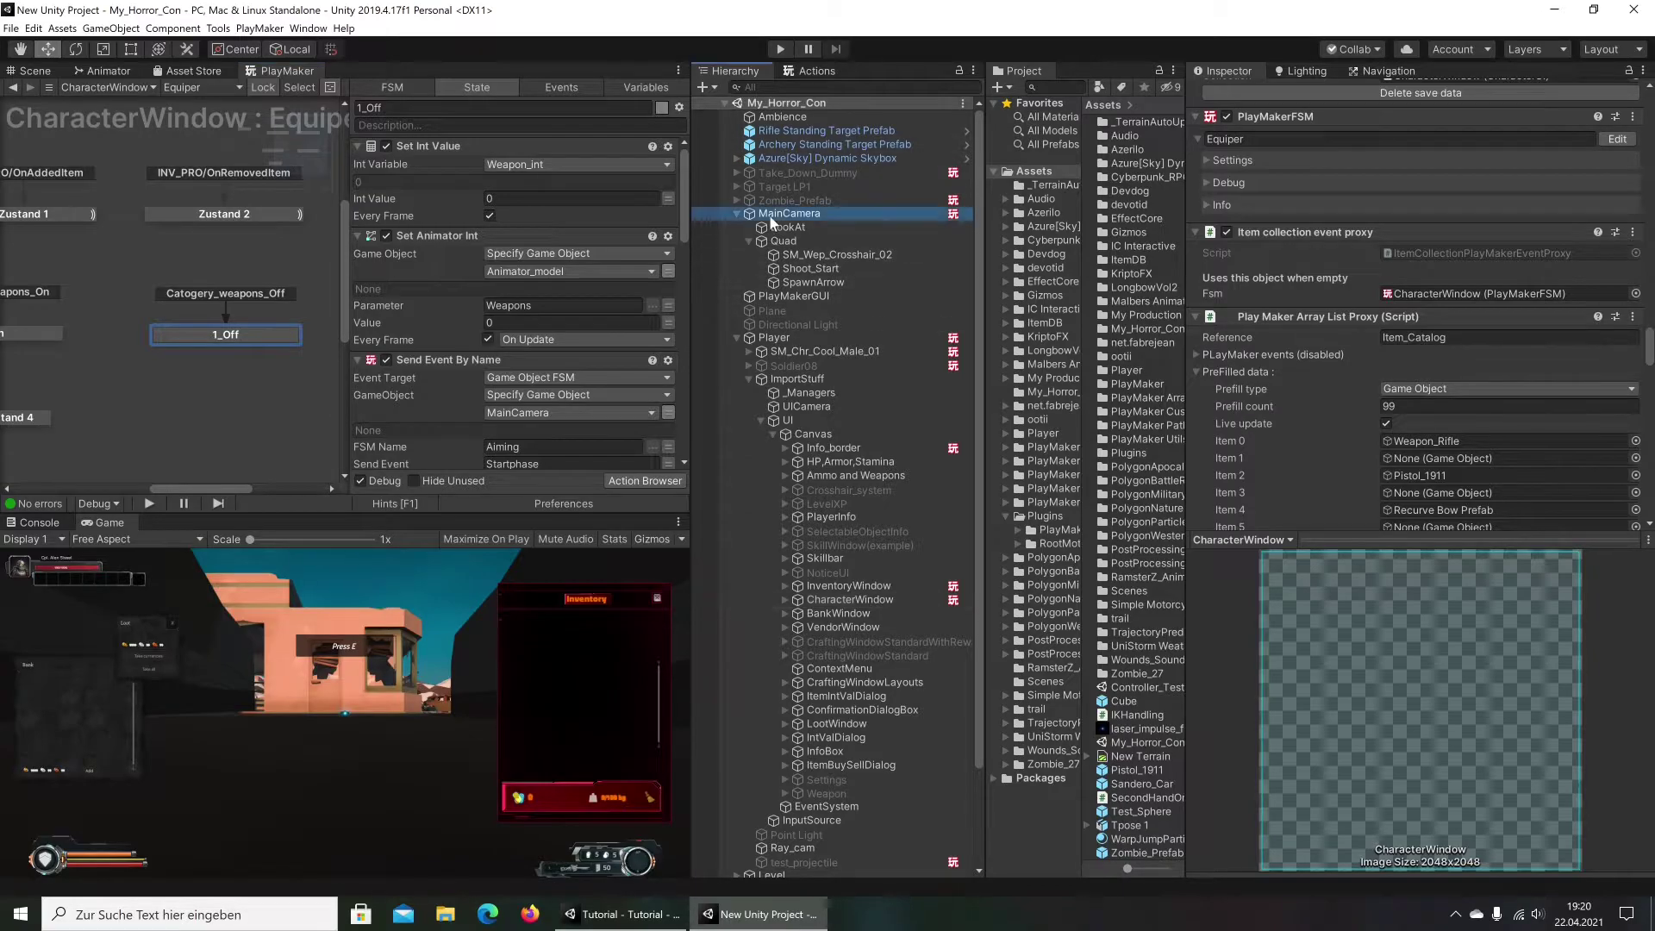
scroll(1435, 389, up, 10)
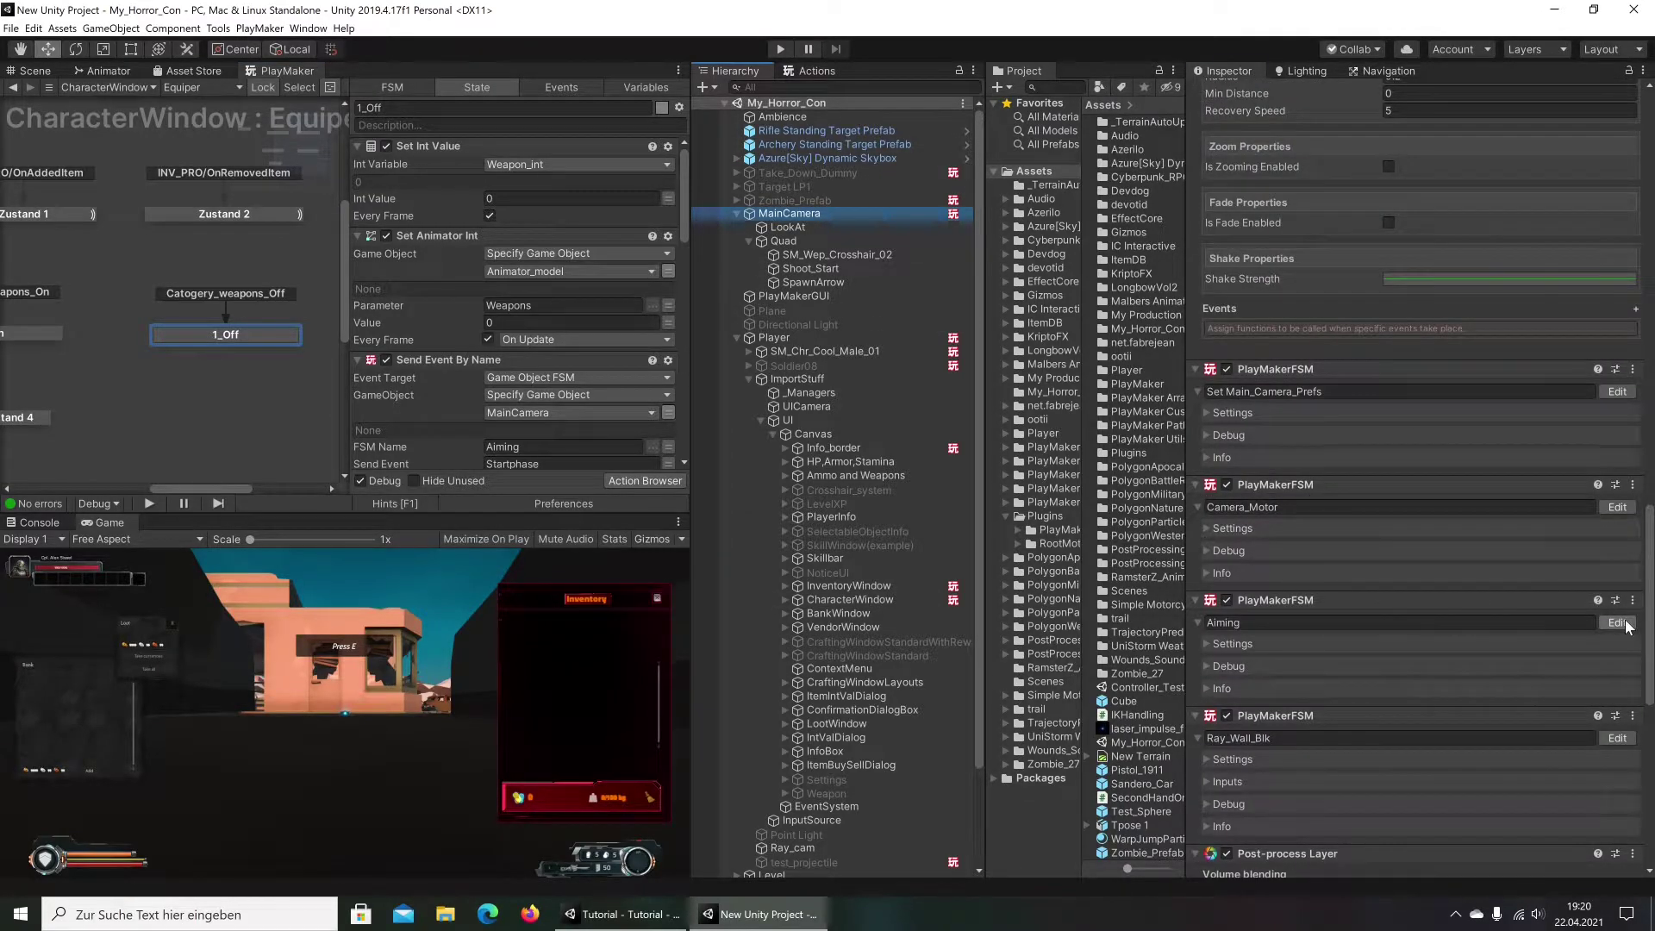
click(1617, 622)
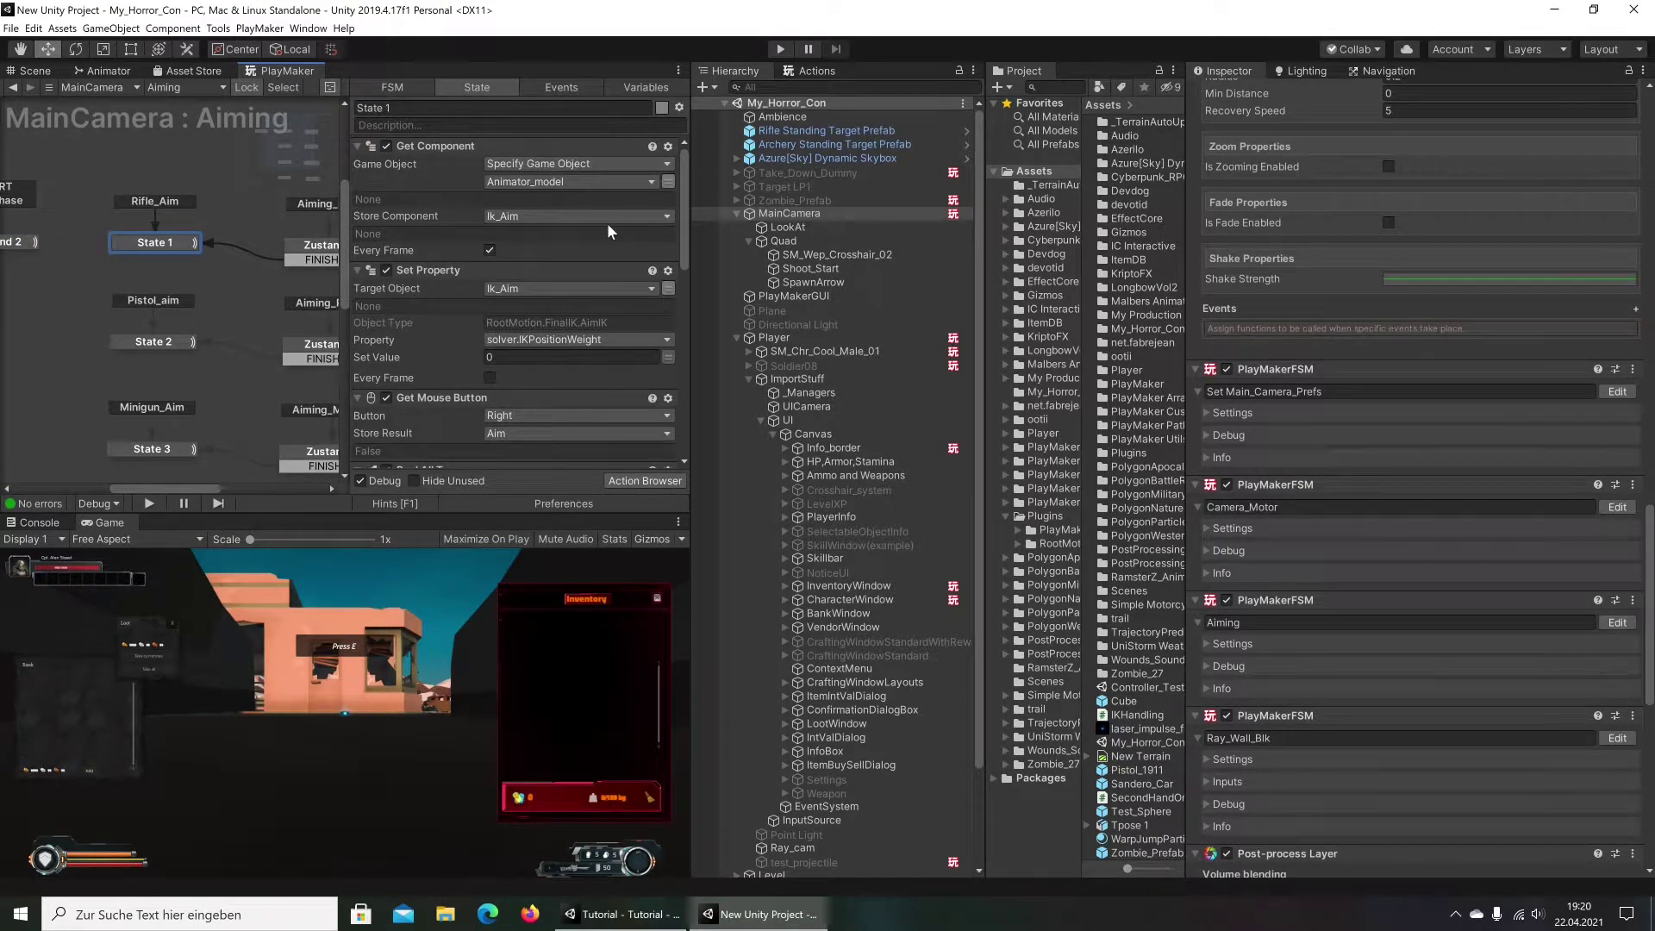
scroll(531, 333, down, 2)
scroll(650, 272, down, 2)
scroll(602, 271, down, 1)
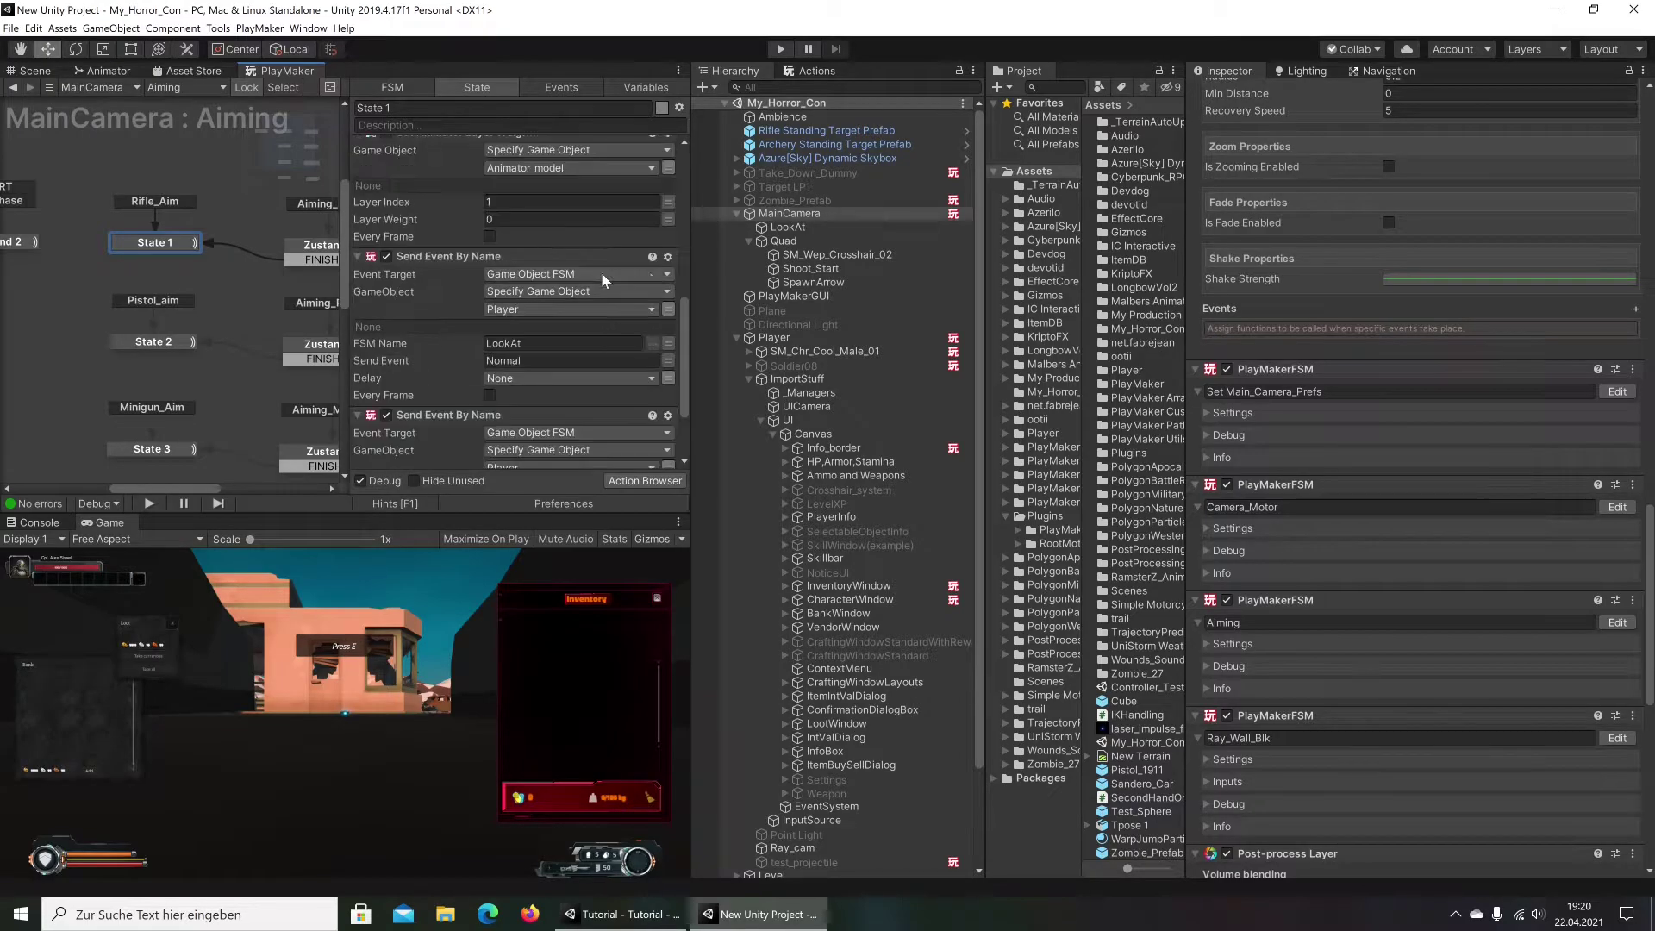
scroll(582, 313, down, 2)
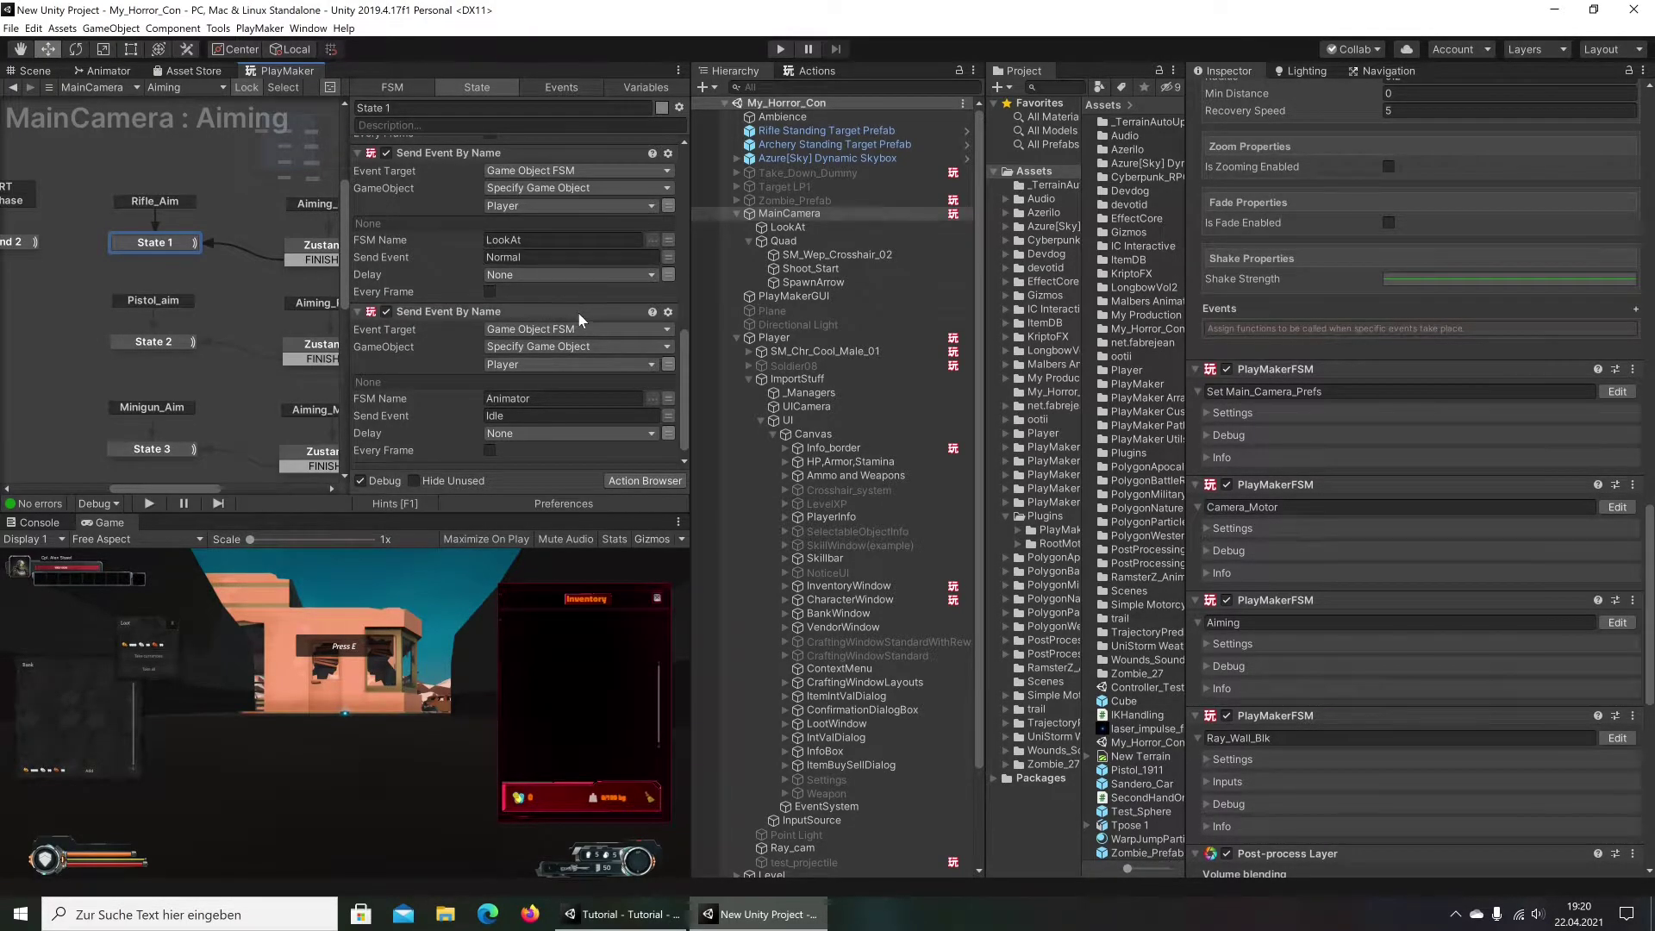
scroll(551, 251, down, 1)
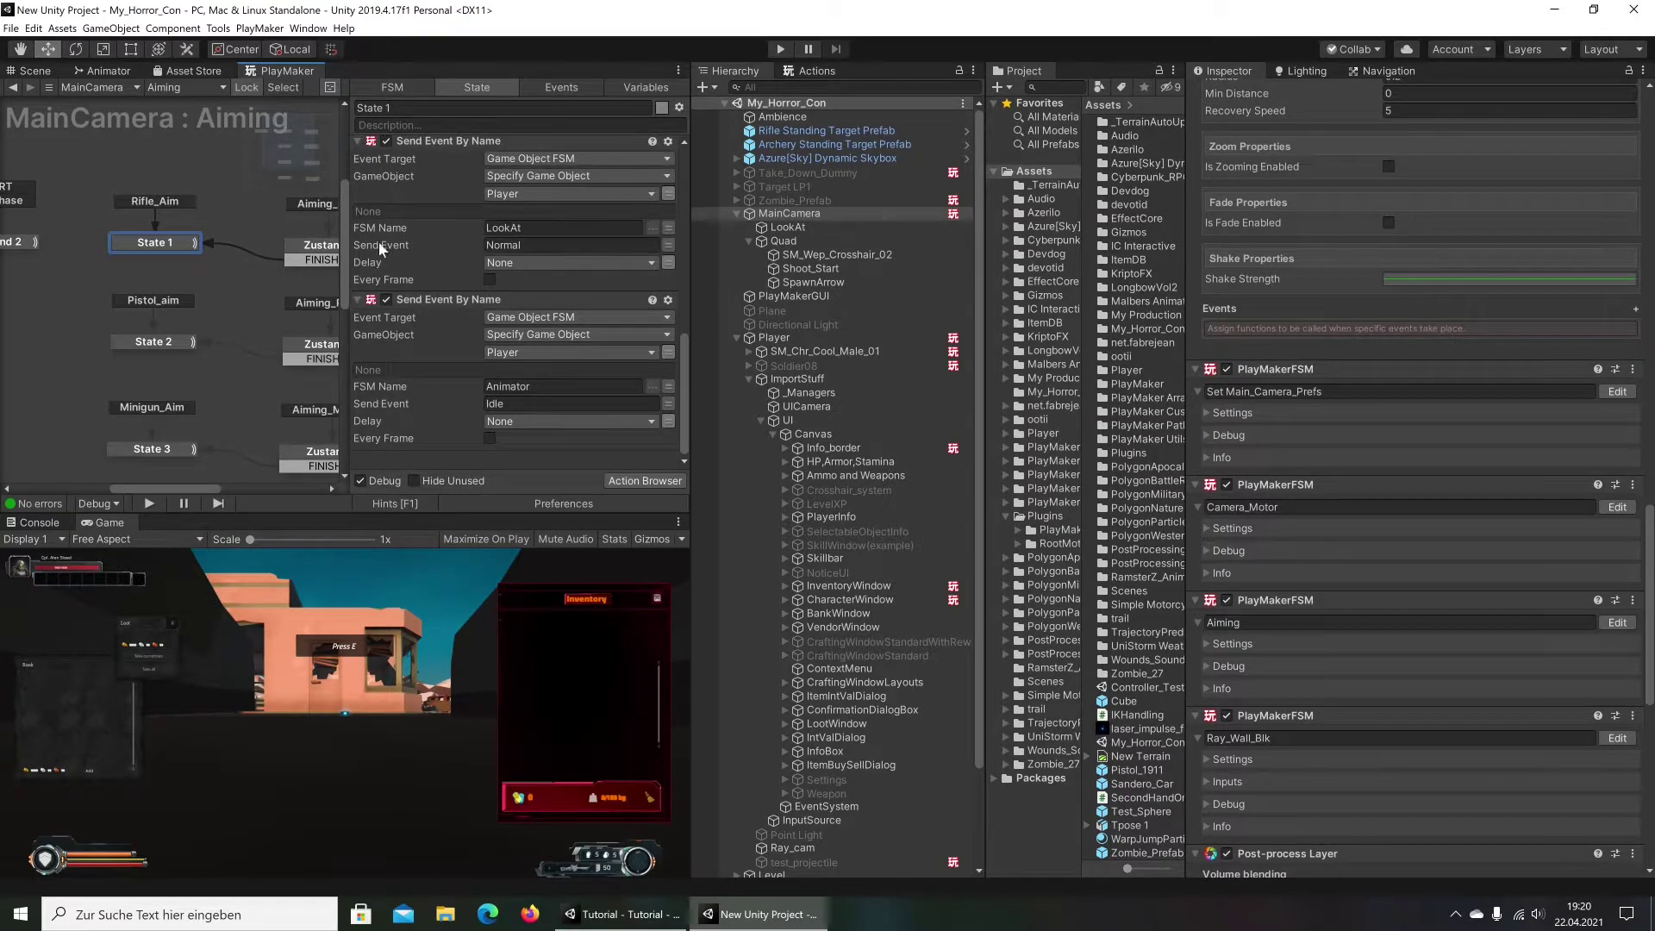
middle_drag(266, 257, 197, 254)
click(215, 245)
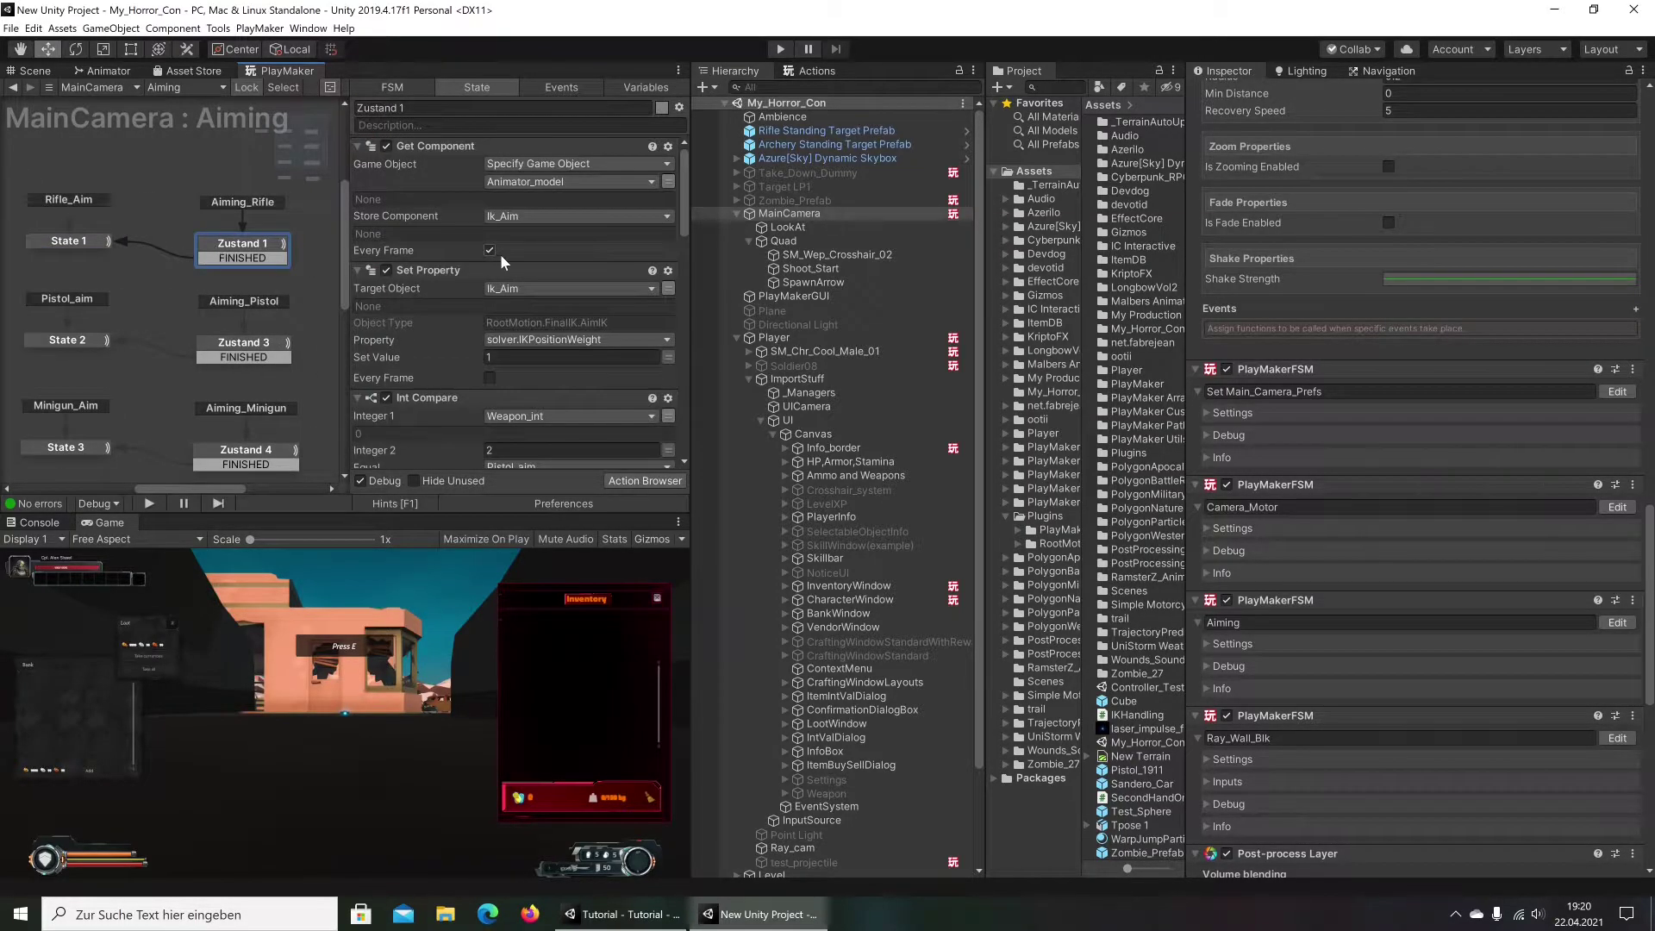
scroll(567, 234, down, 3)
scroll(567, 234, down, 2)
scroll(567, 234, down, 2)
scroll(567, 234, down, 2)
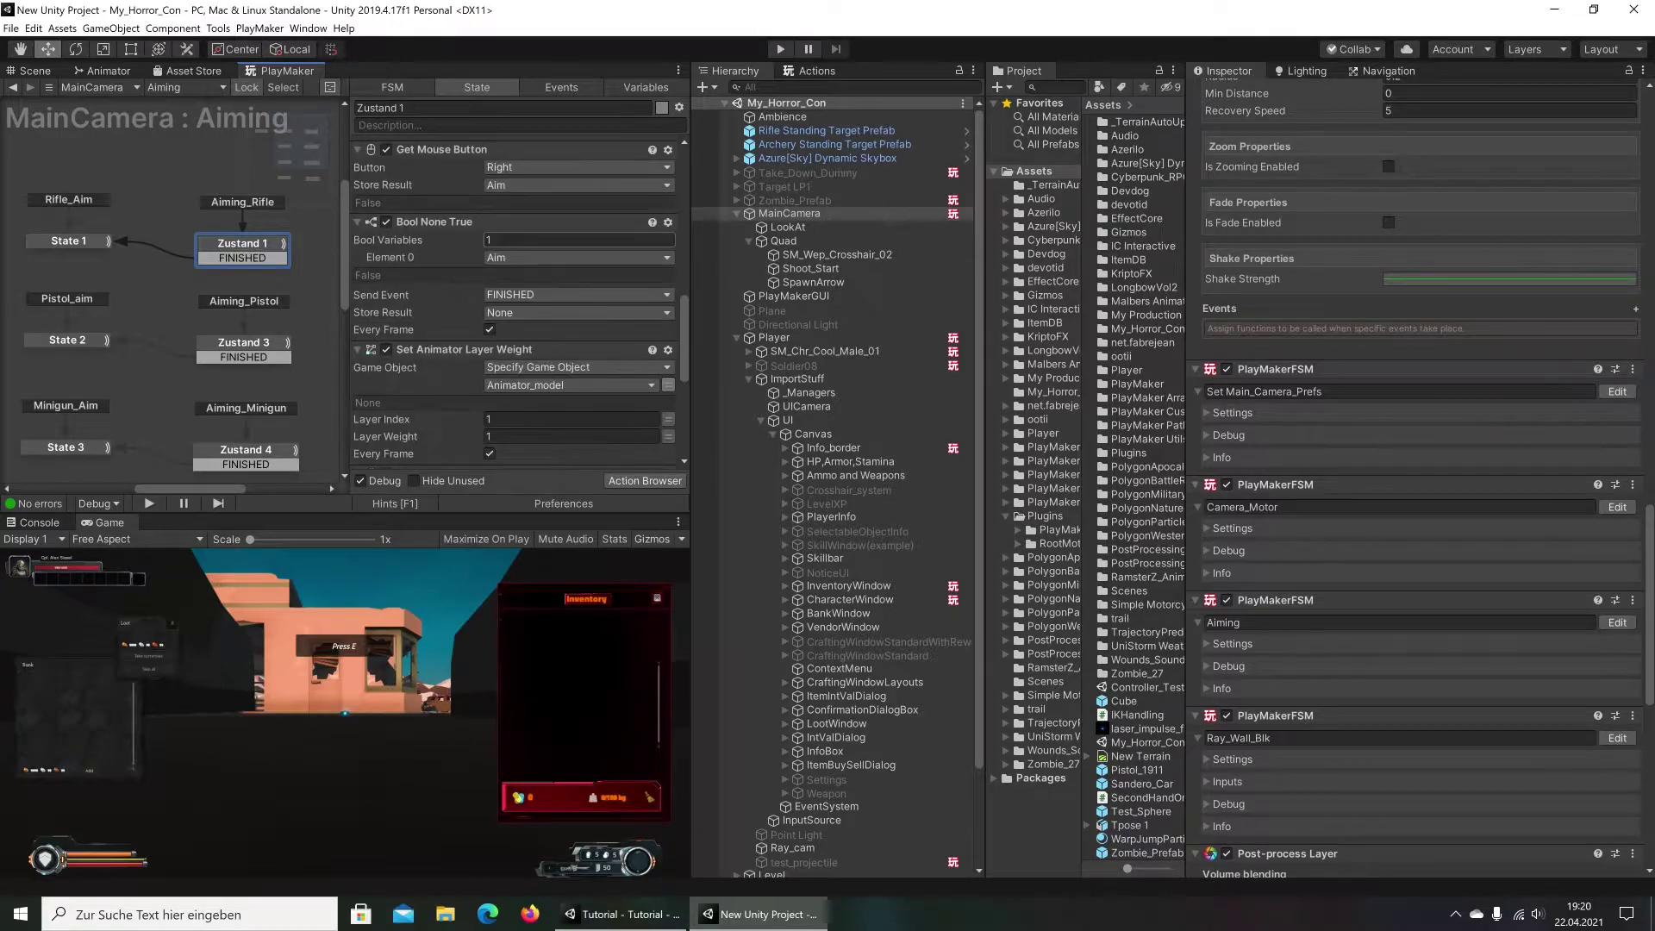
scroll(567, 234, down, 2)
scroll(568, 234, down, 3)
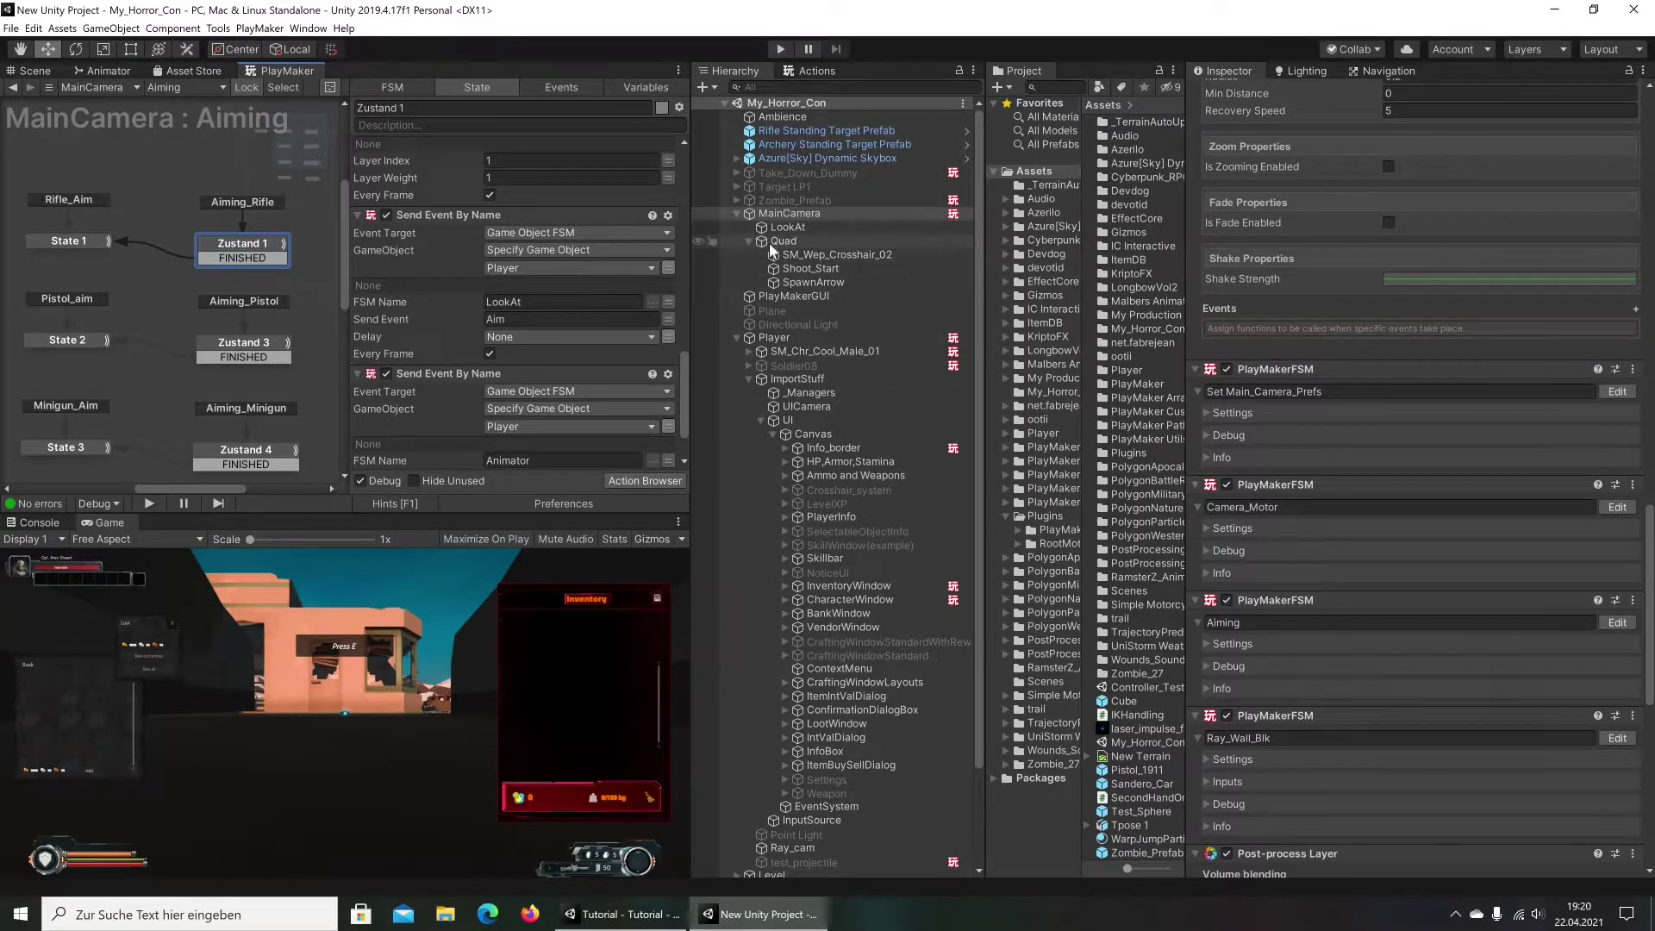
Open the Player's LookAt FSM in the reference project, then in the Tutorial project
click(798, 339)
scroll(1474, 387, up, 10)
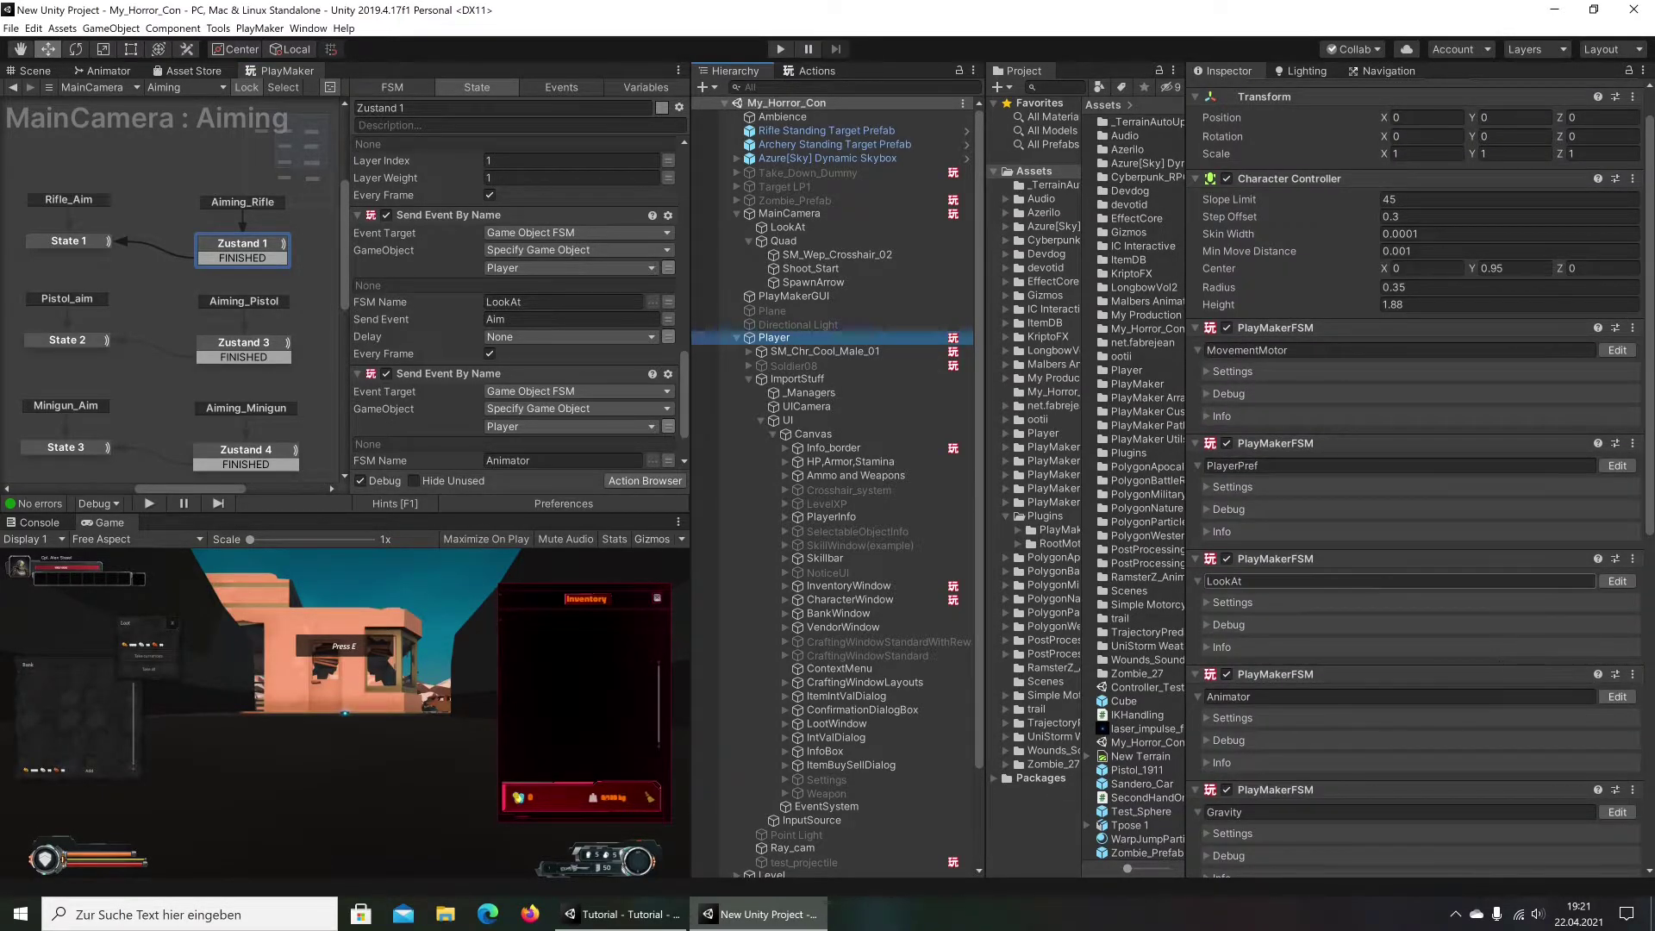
click(1615, 581)
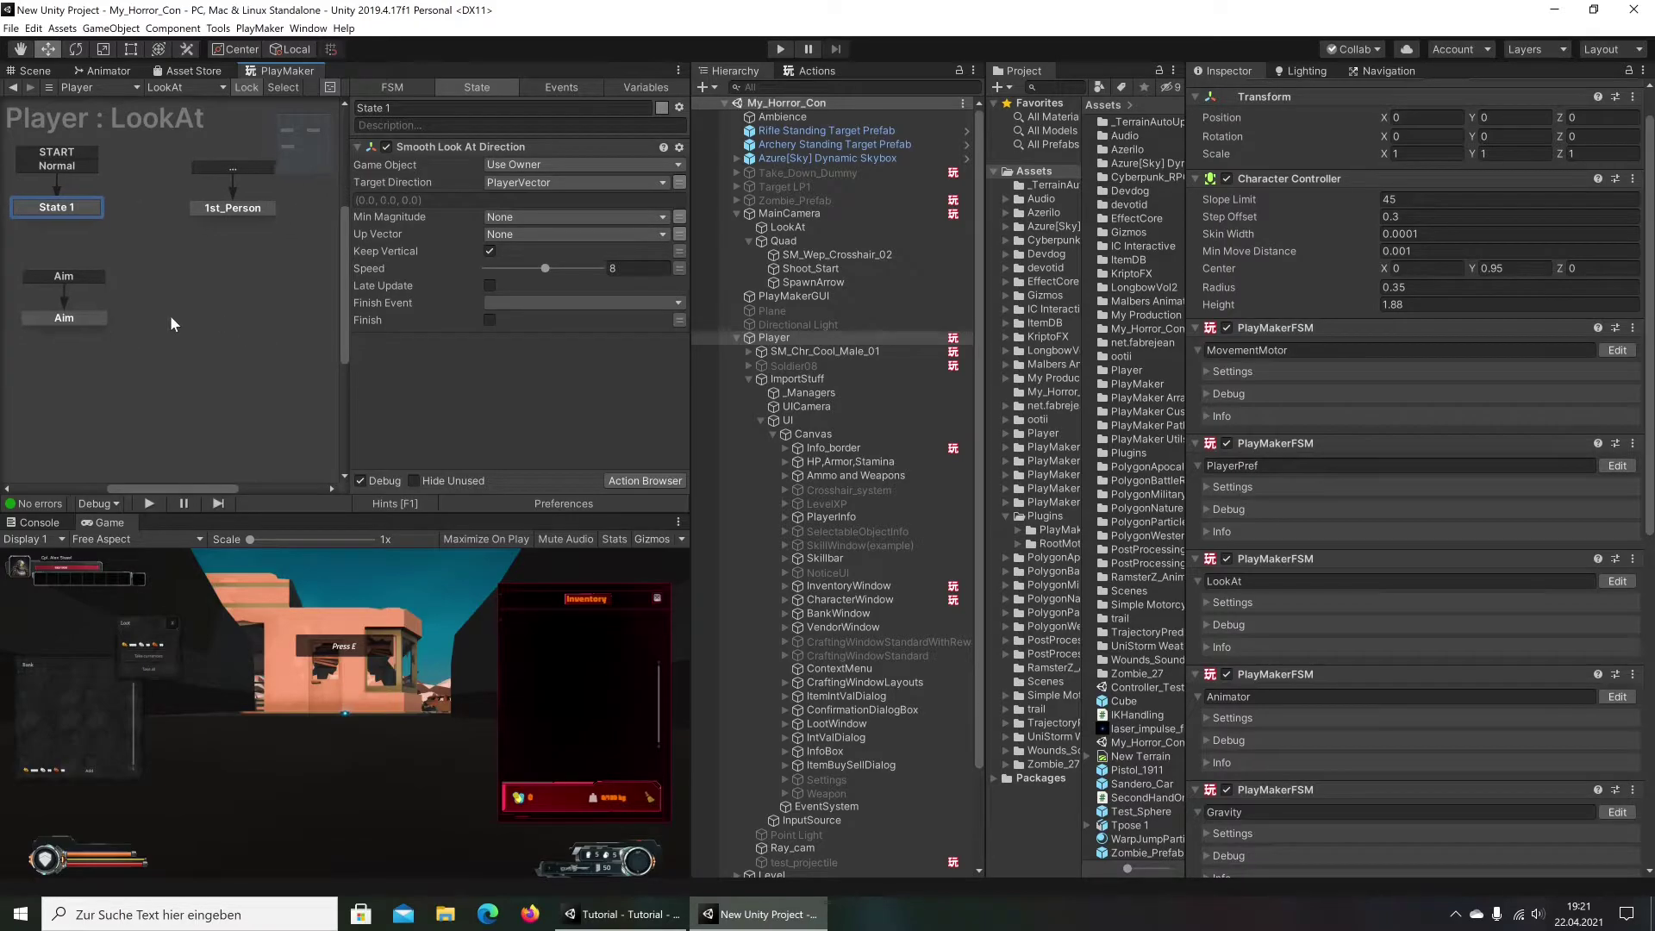
click(642, 915)
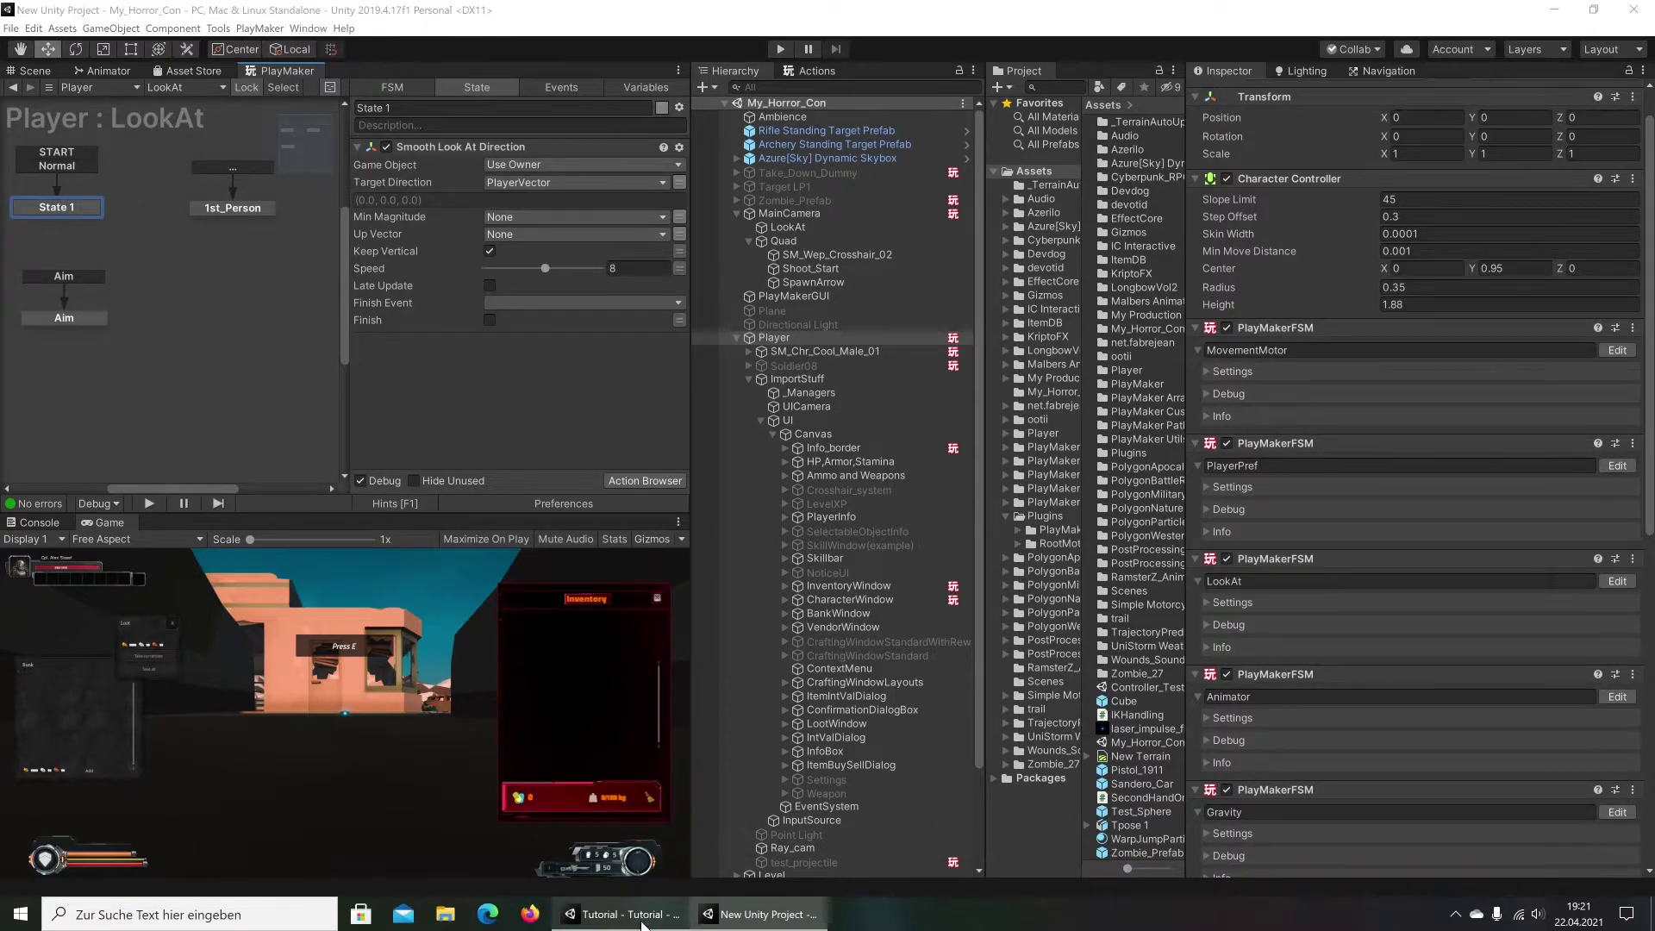
click(913, 172)
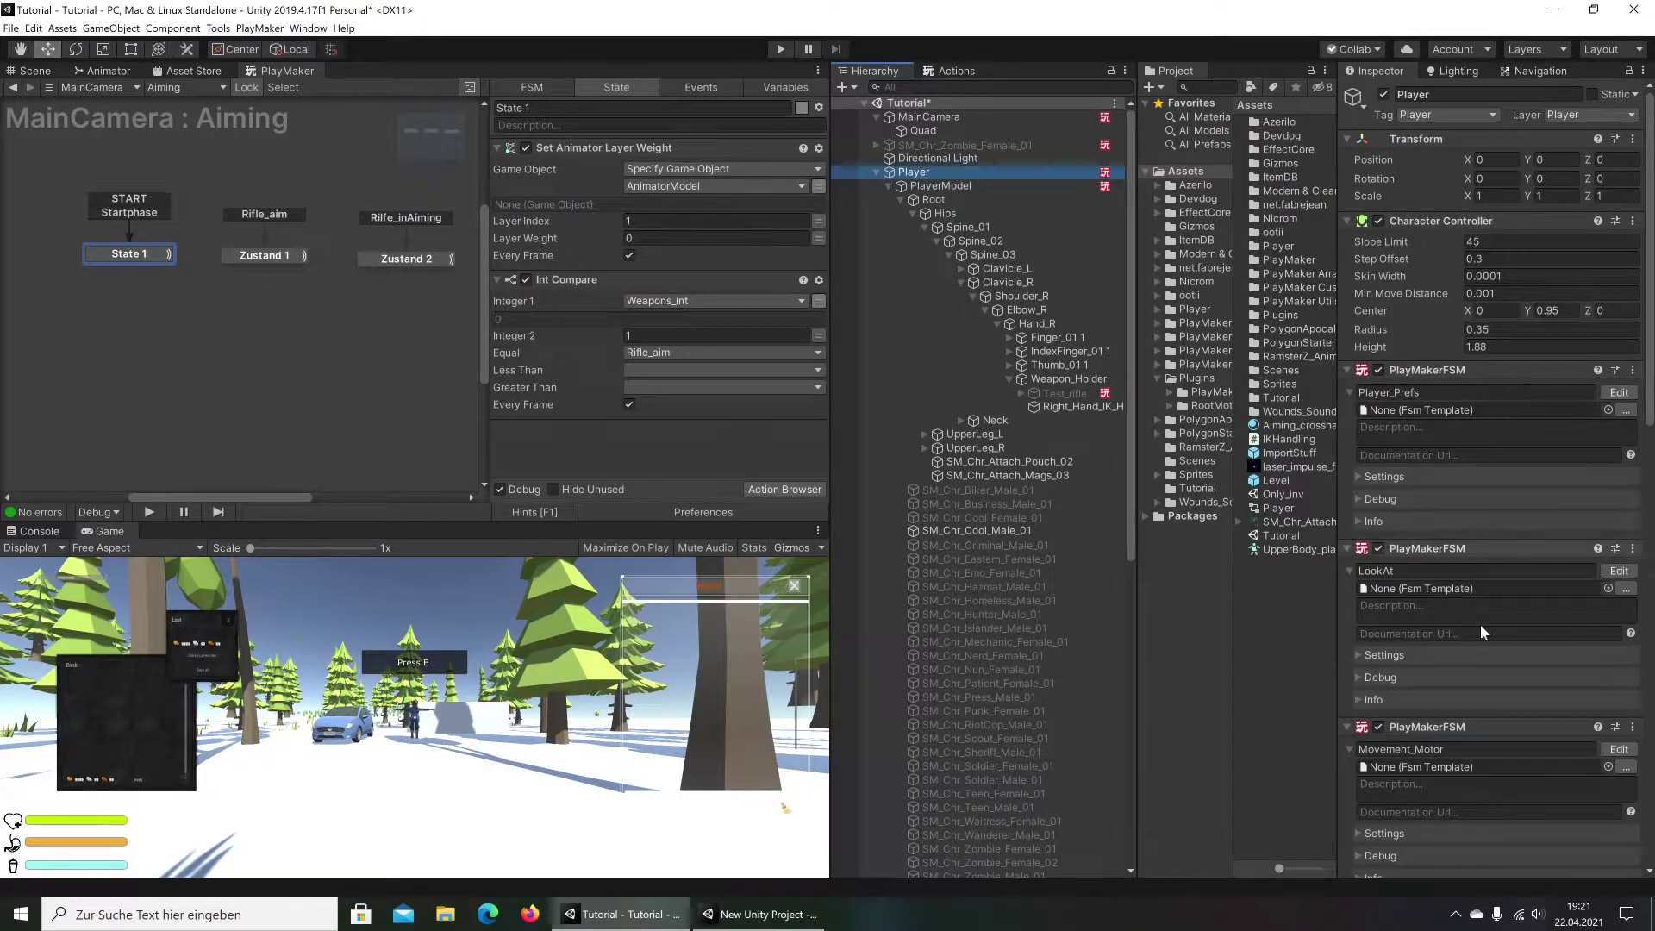
click(1618, 571)
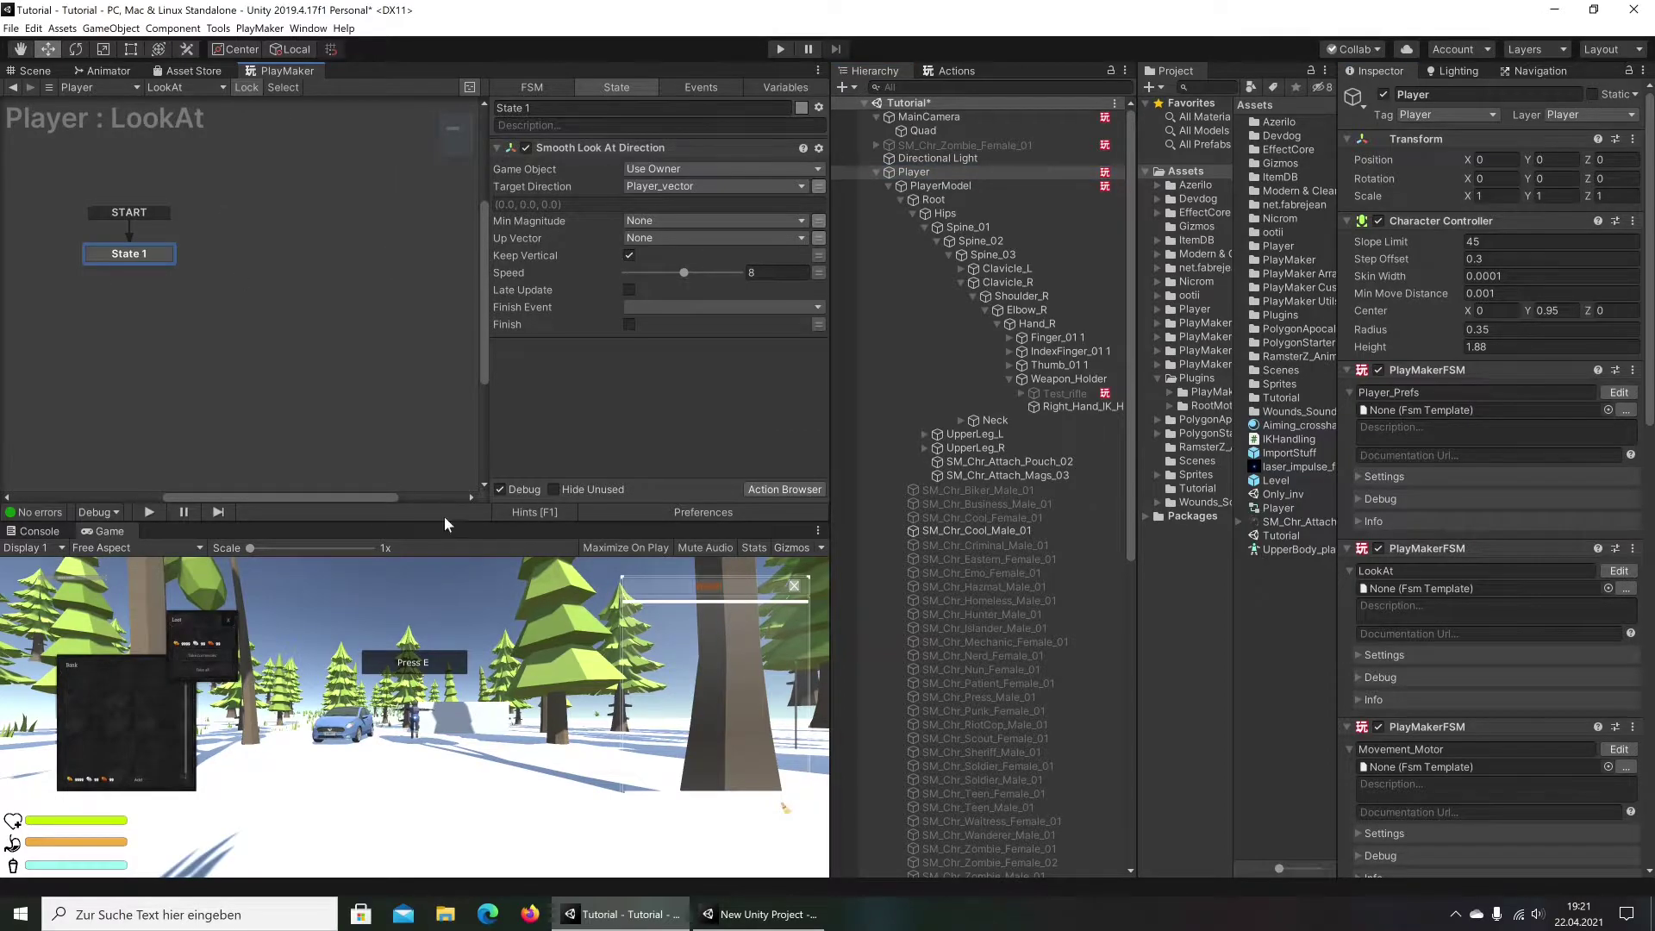
Add the events Normal and Aim to the LookAt FSM
click(719, 89)
click(655, 469)
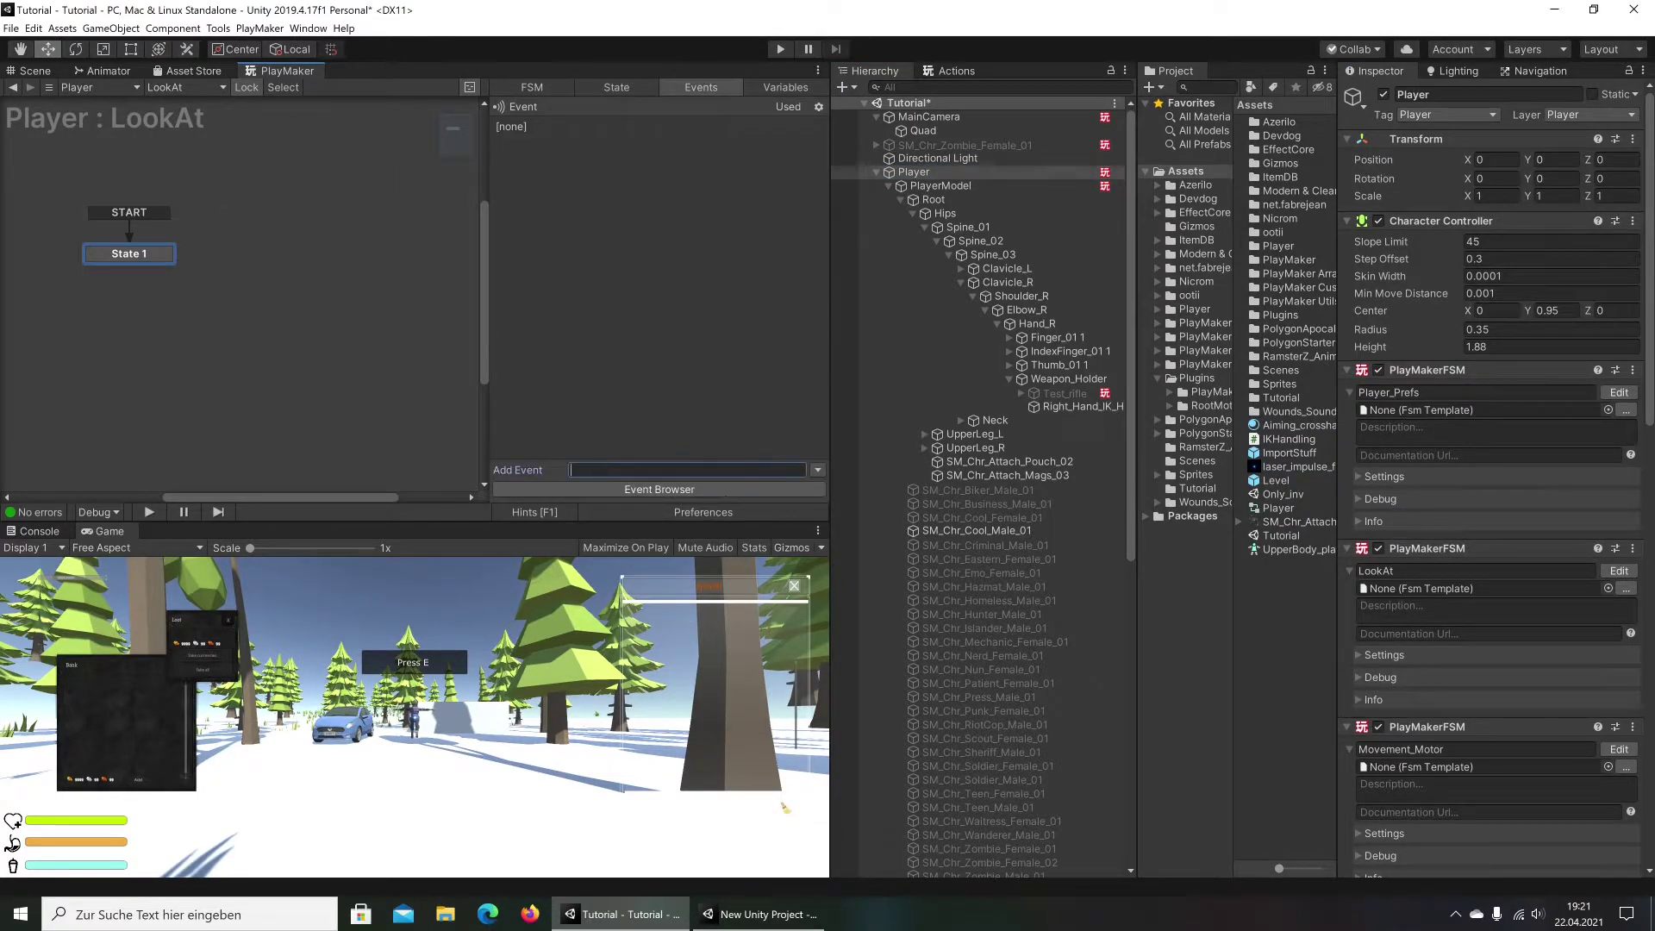
text(Normal)
key(Return)
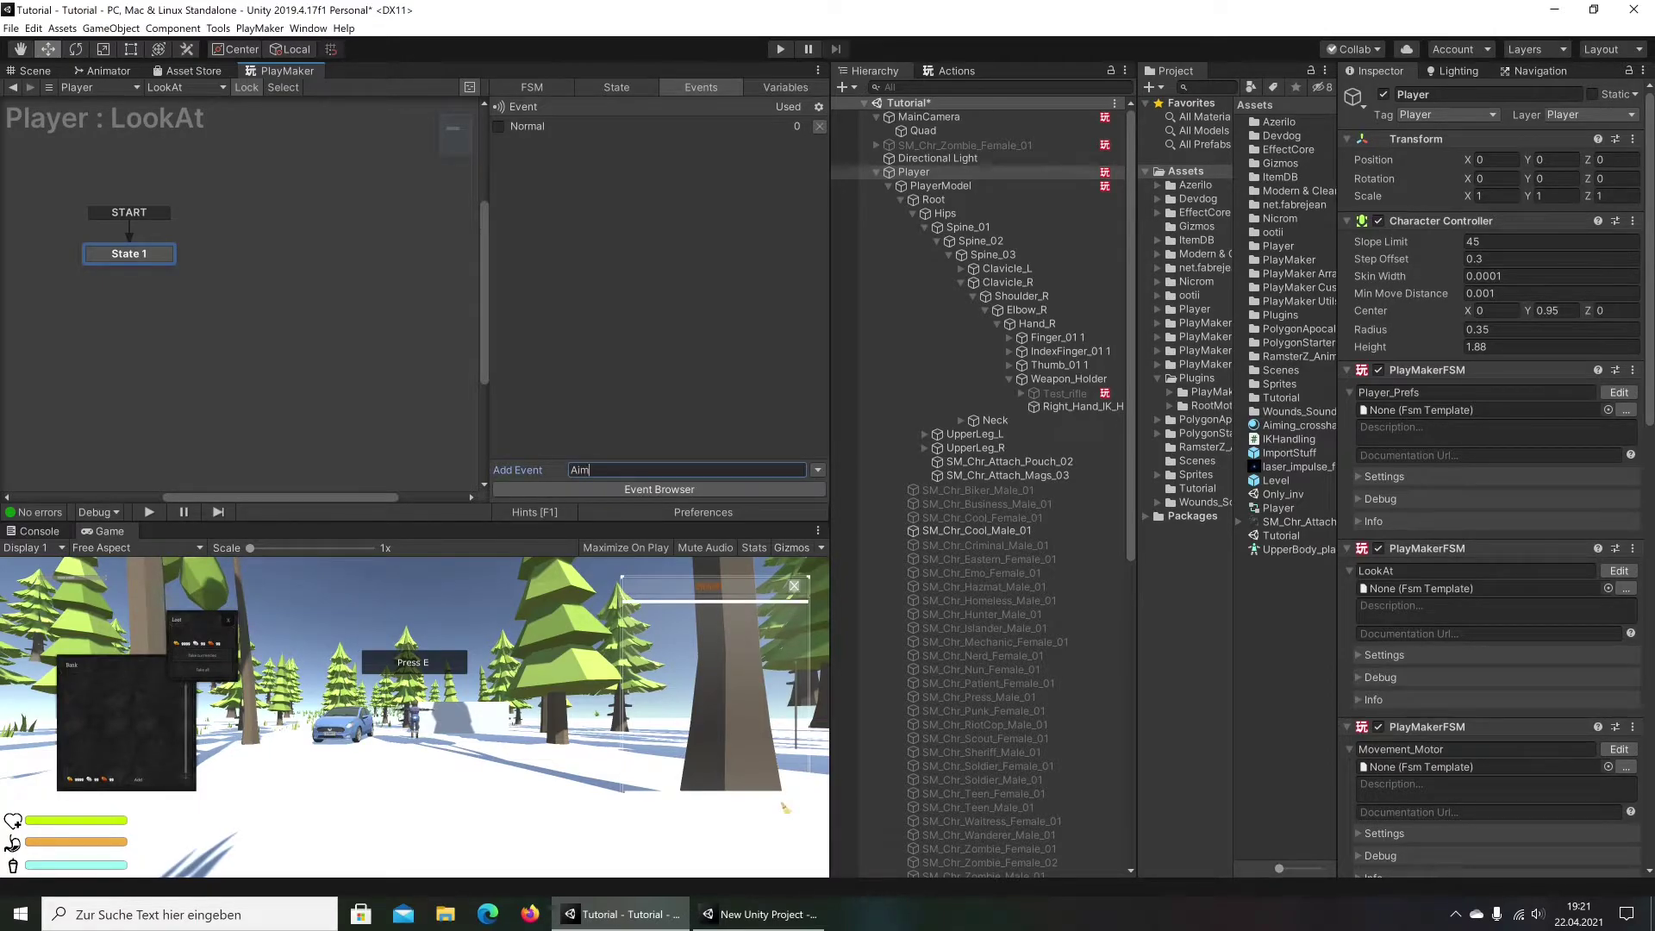
key(Return)
Give State 1 a global Normal transition and create a new Zustand 1 entered by a global Aim transition
right_click(121, 260)
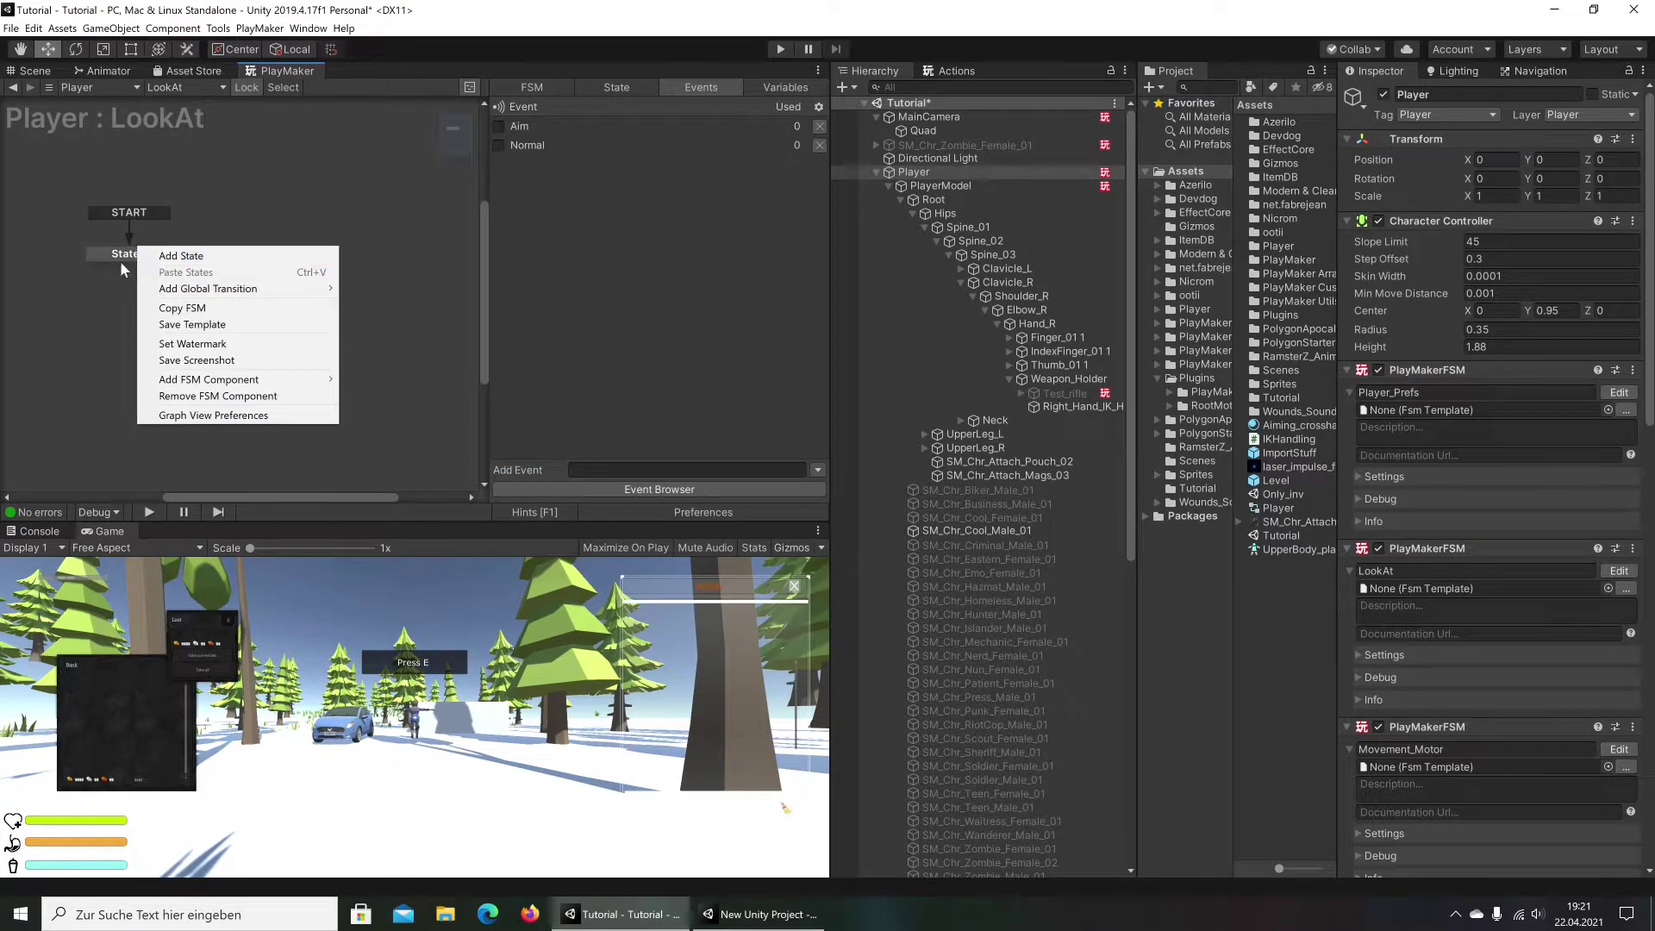
click(116, 255)
right_click(114, 253)
mouse_move(224, 280)
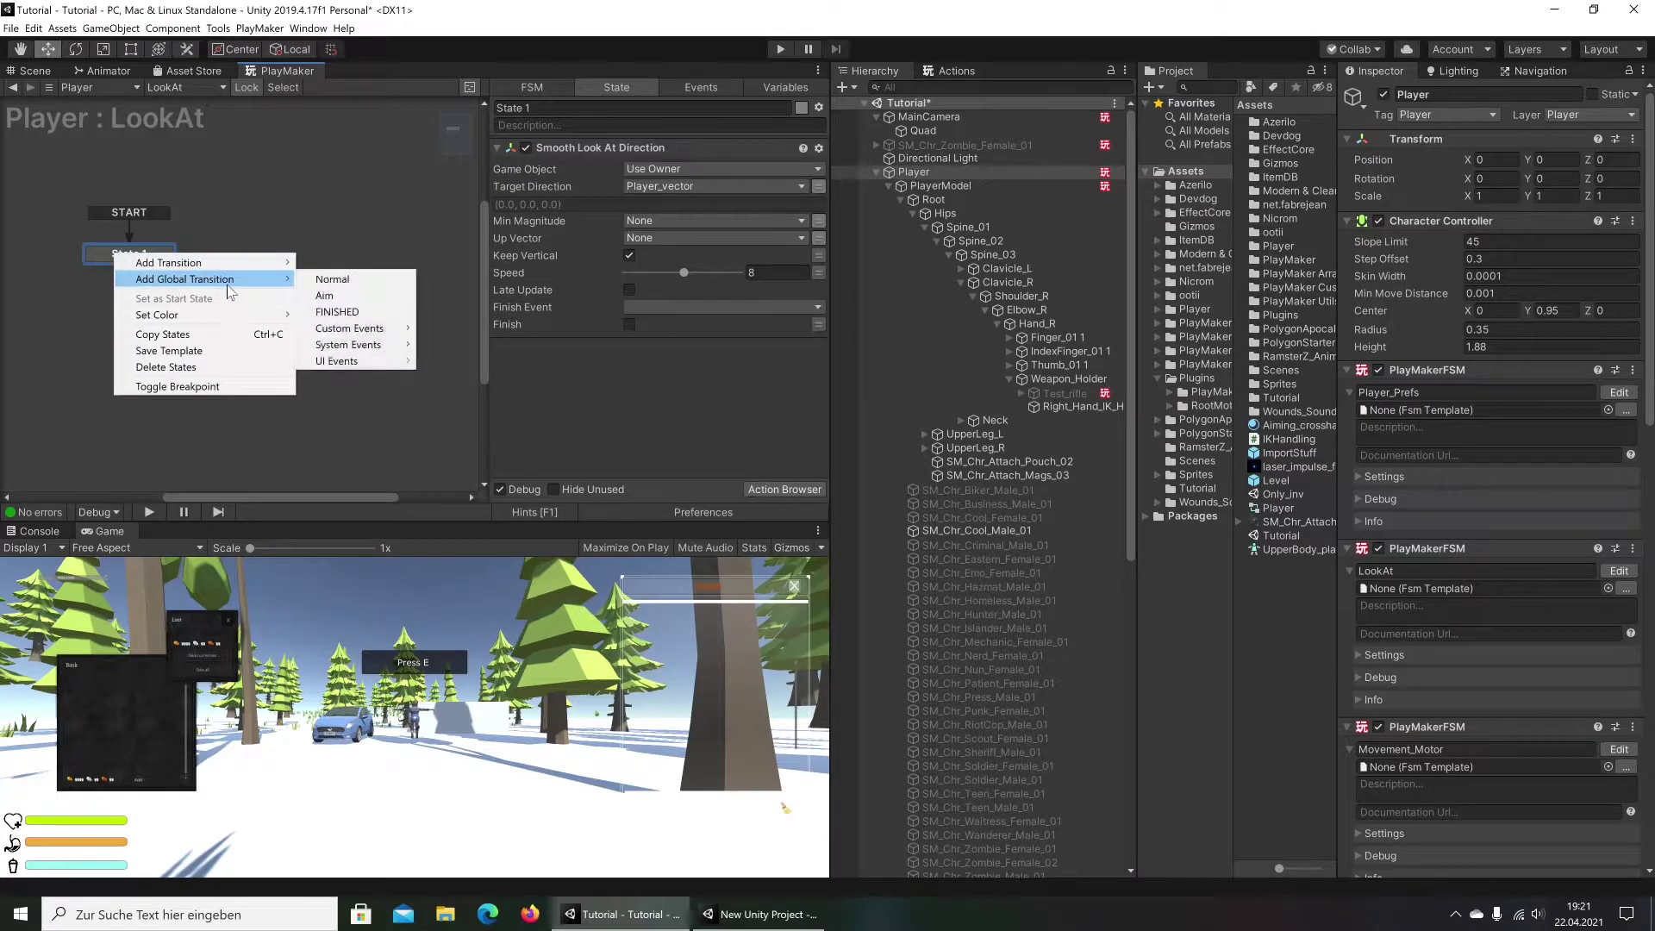
click(325, 281)
right_click(131, 356)
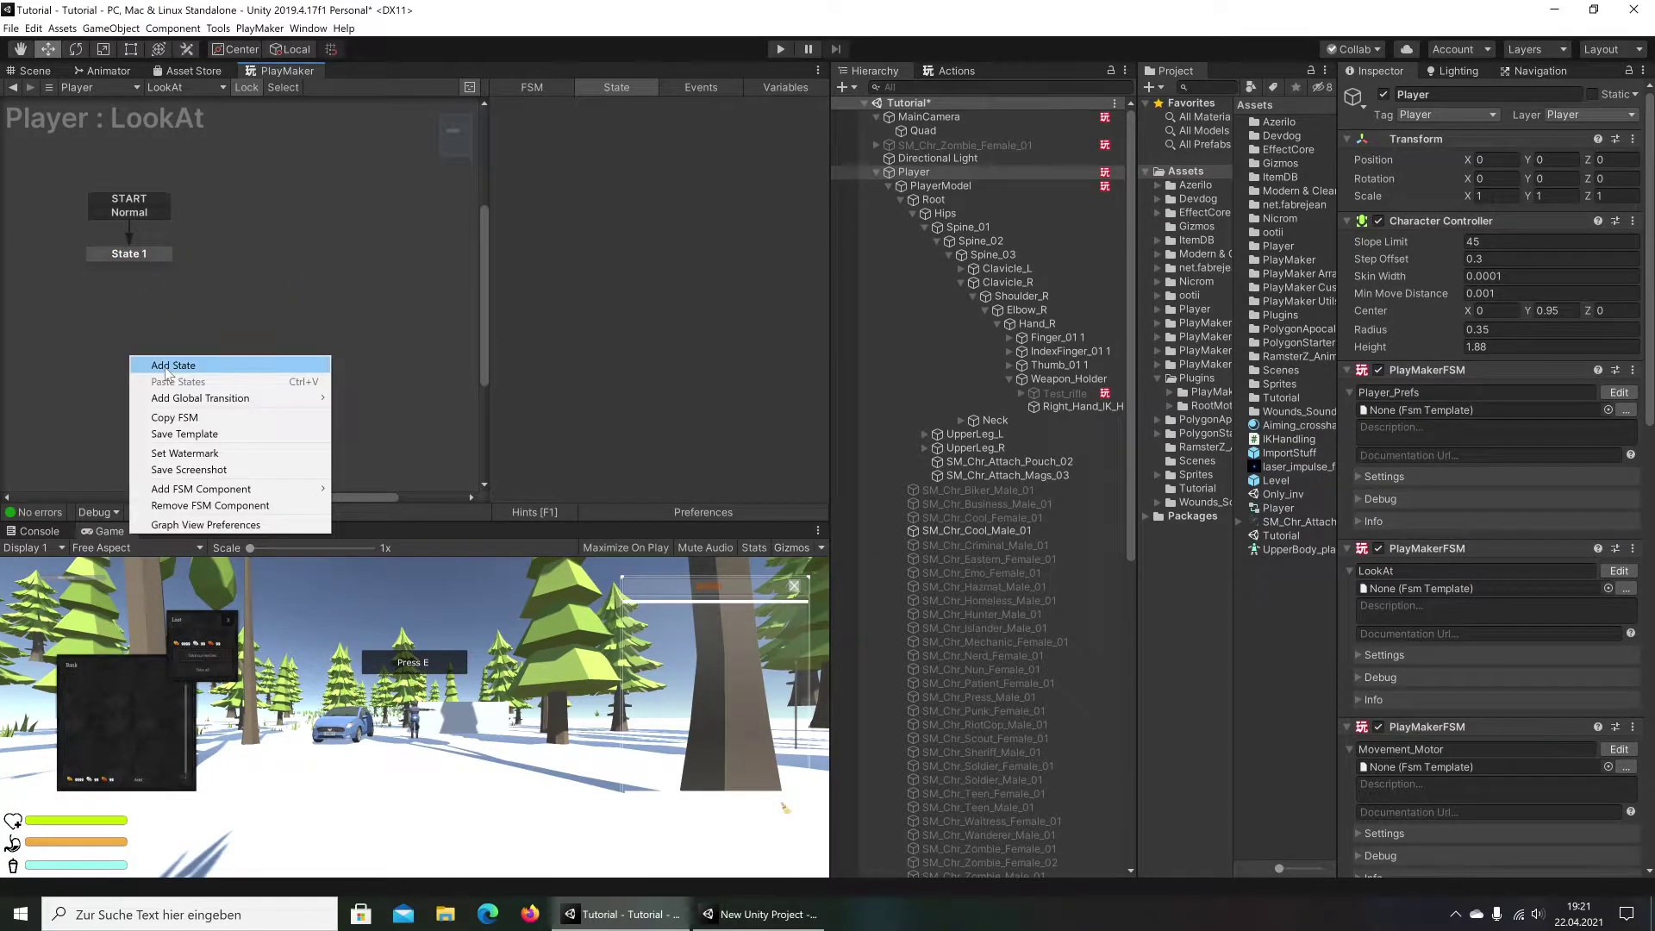
mouse_move(209, 398)
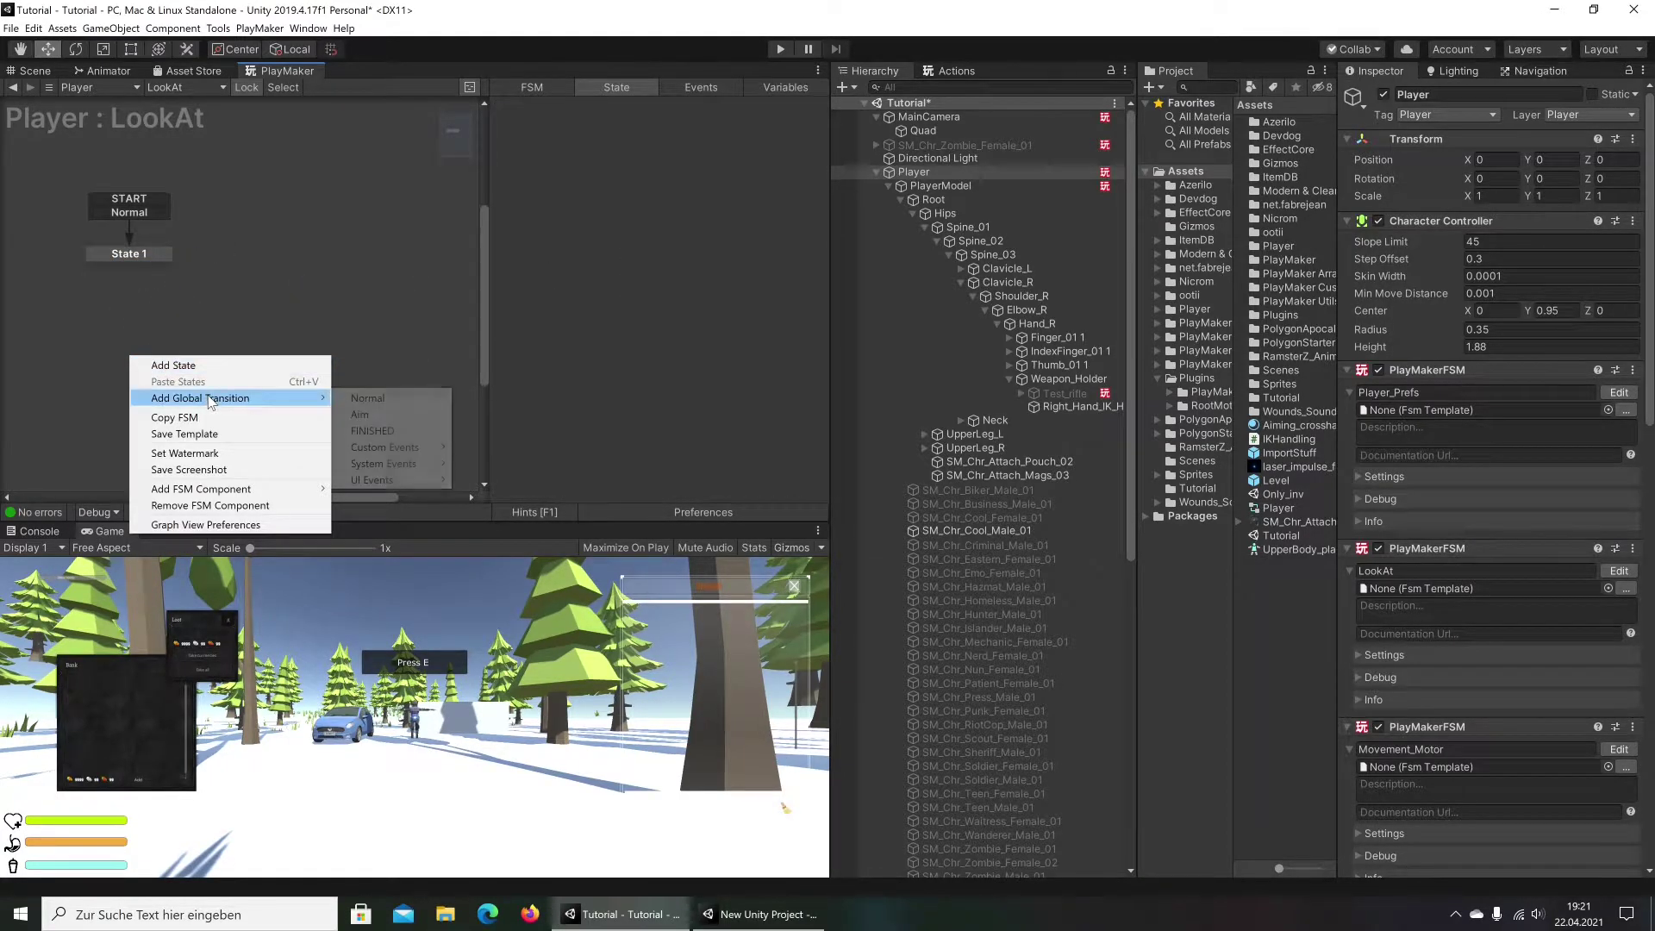
click(390, 416)
drag(200, 360, 151, 342)
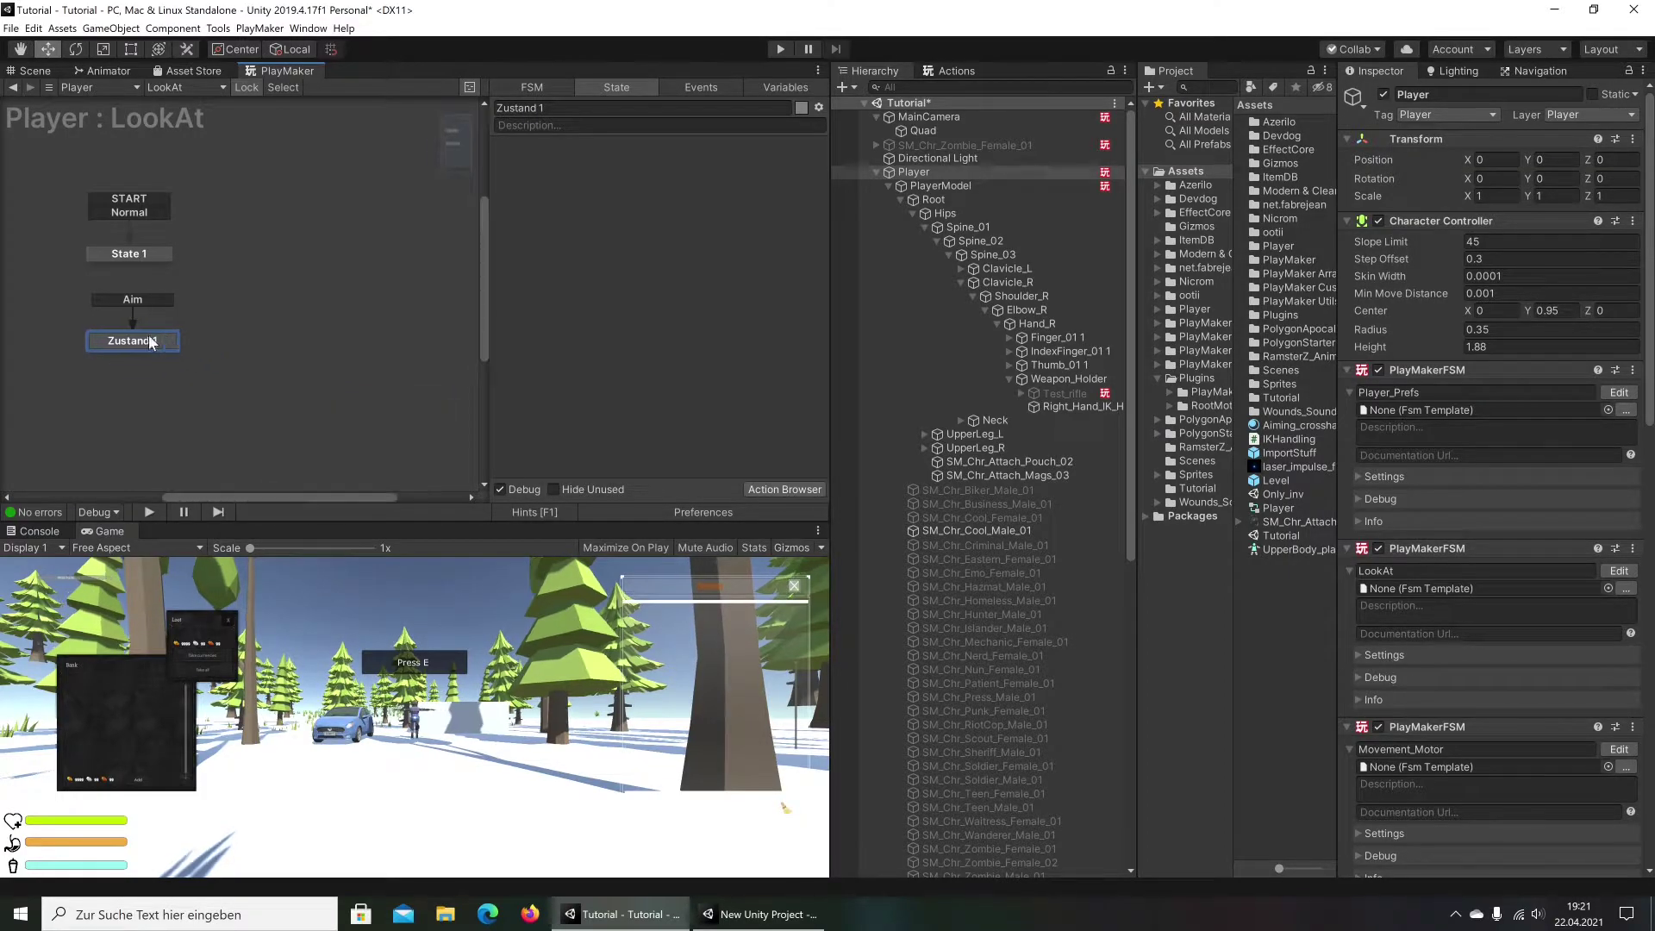
Check the reference Aim state's action, then add Smooth Look At to Zustand 1, removing a mistaken Smooth Follow Action
click(737, 911)
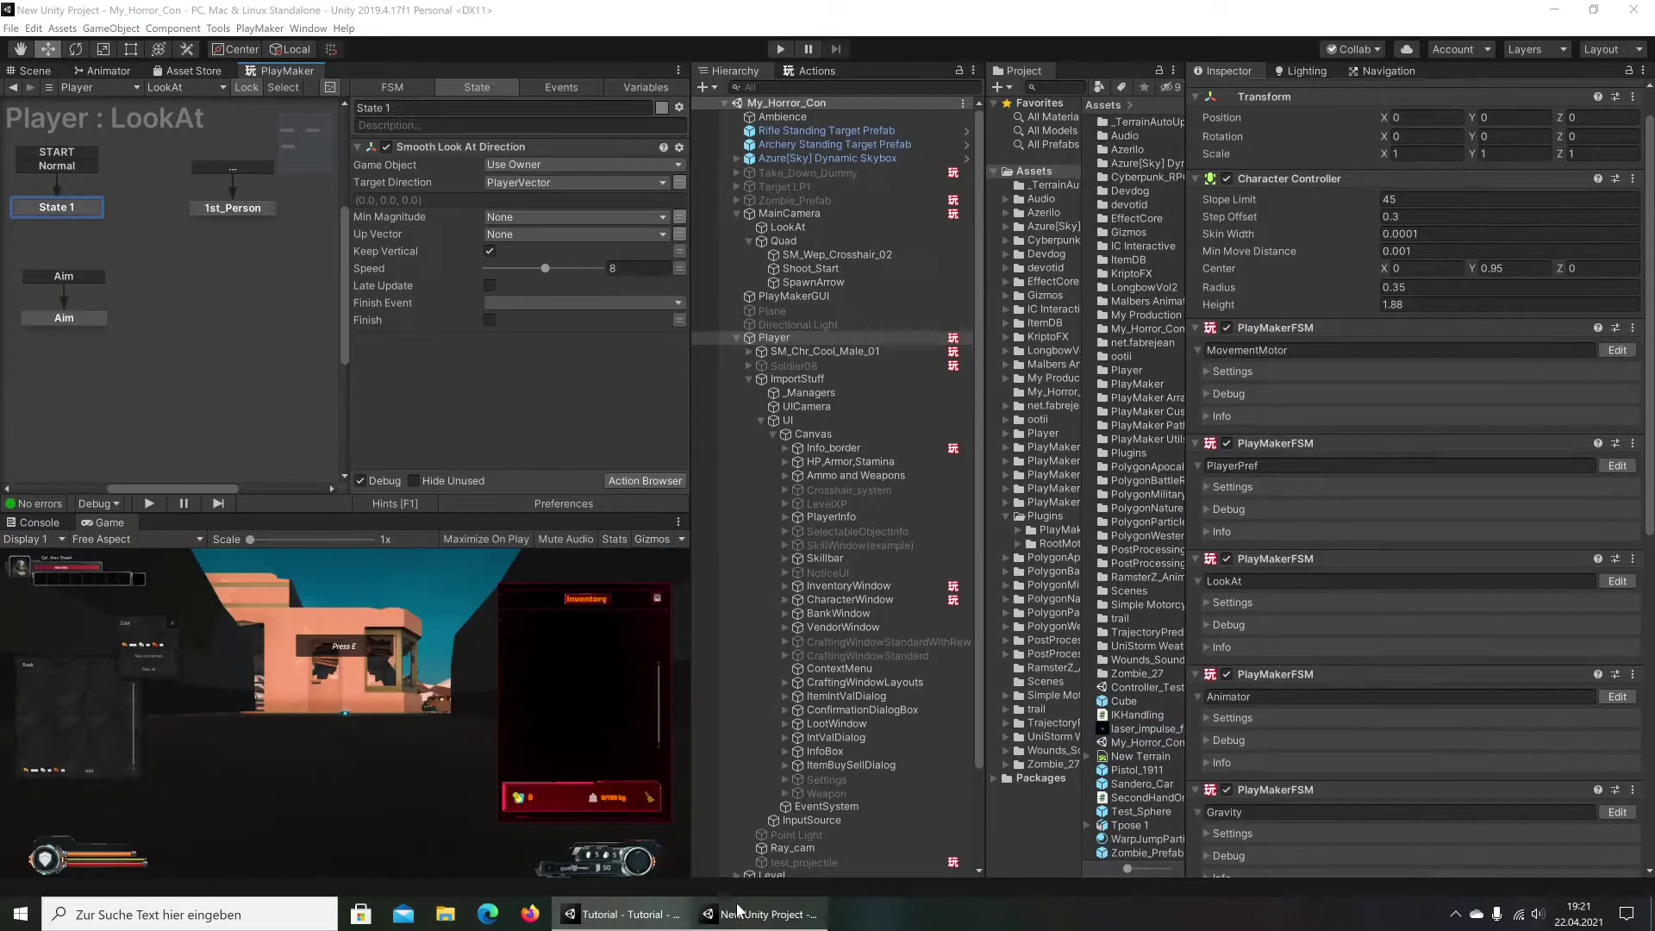
click(85, 319)
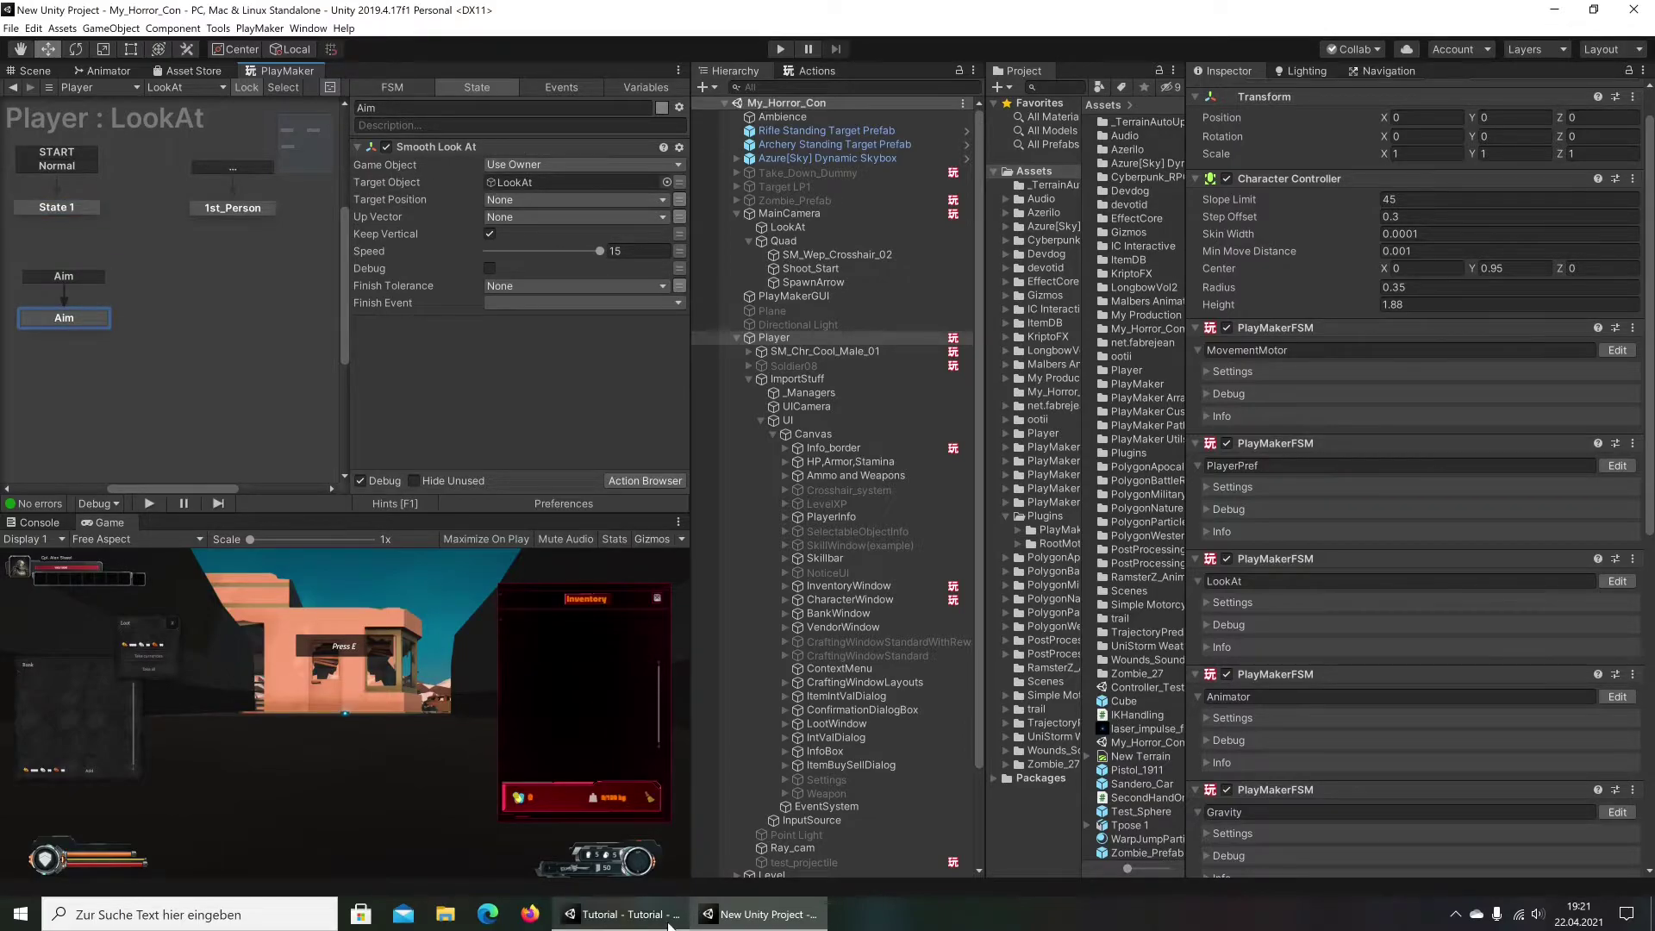
click(637, 915)
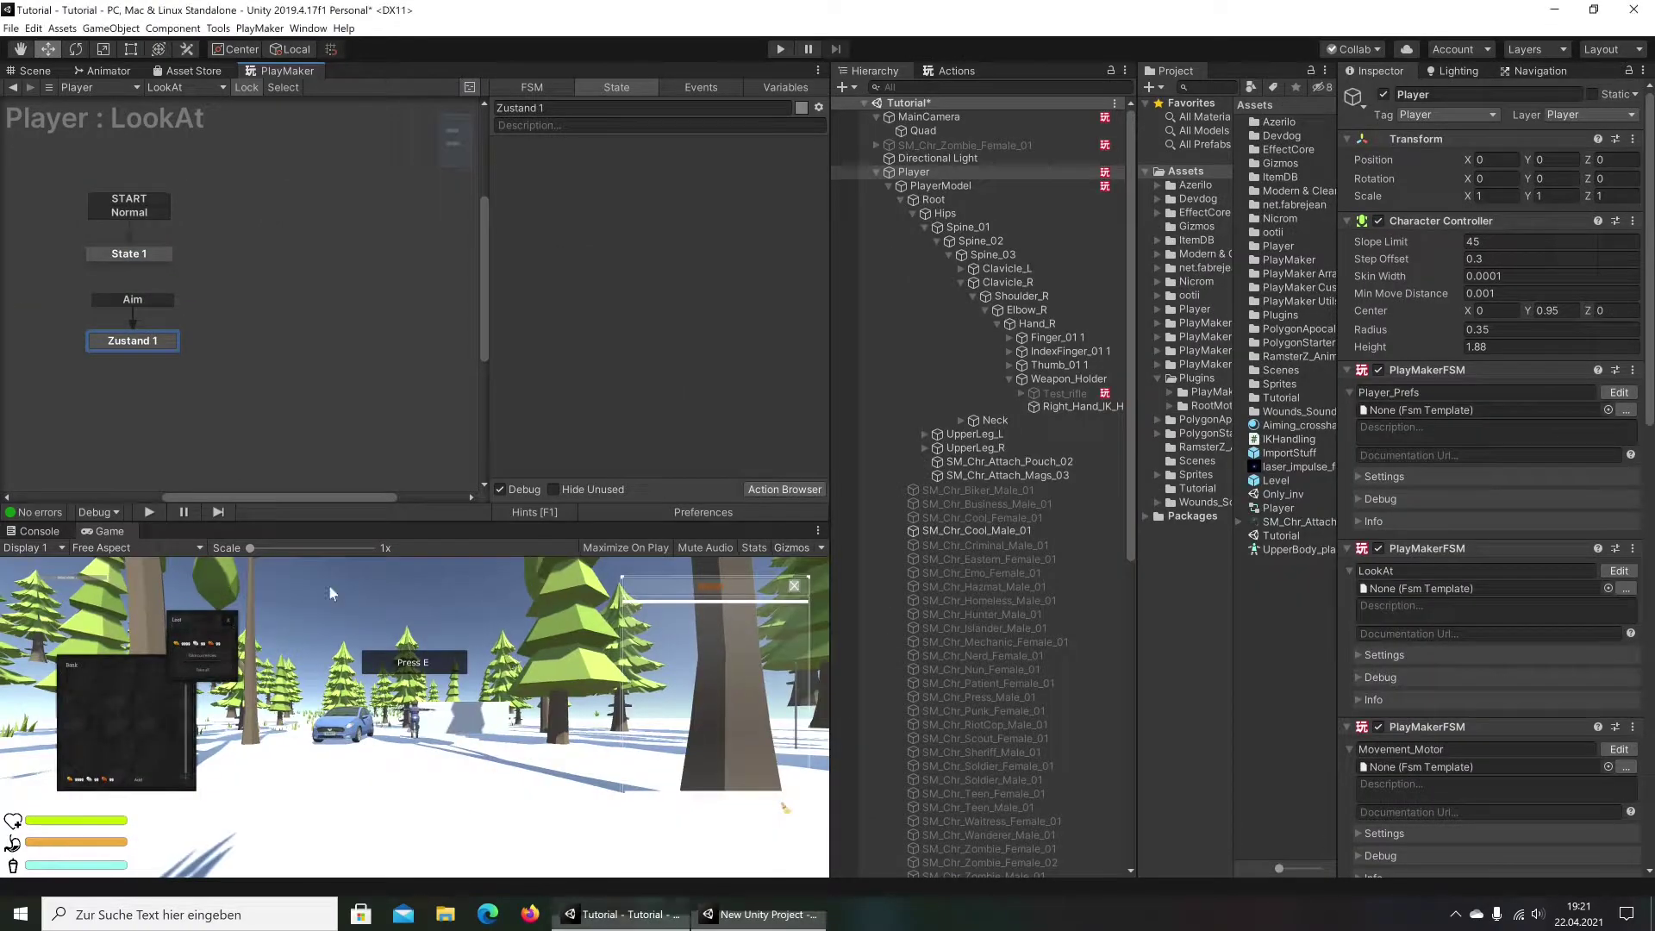
click(946, 69)
key(BackSpace)
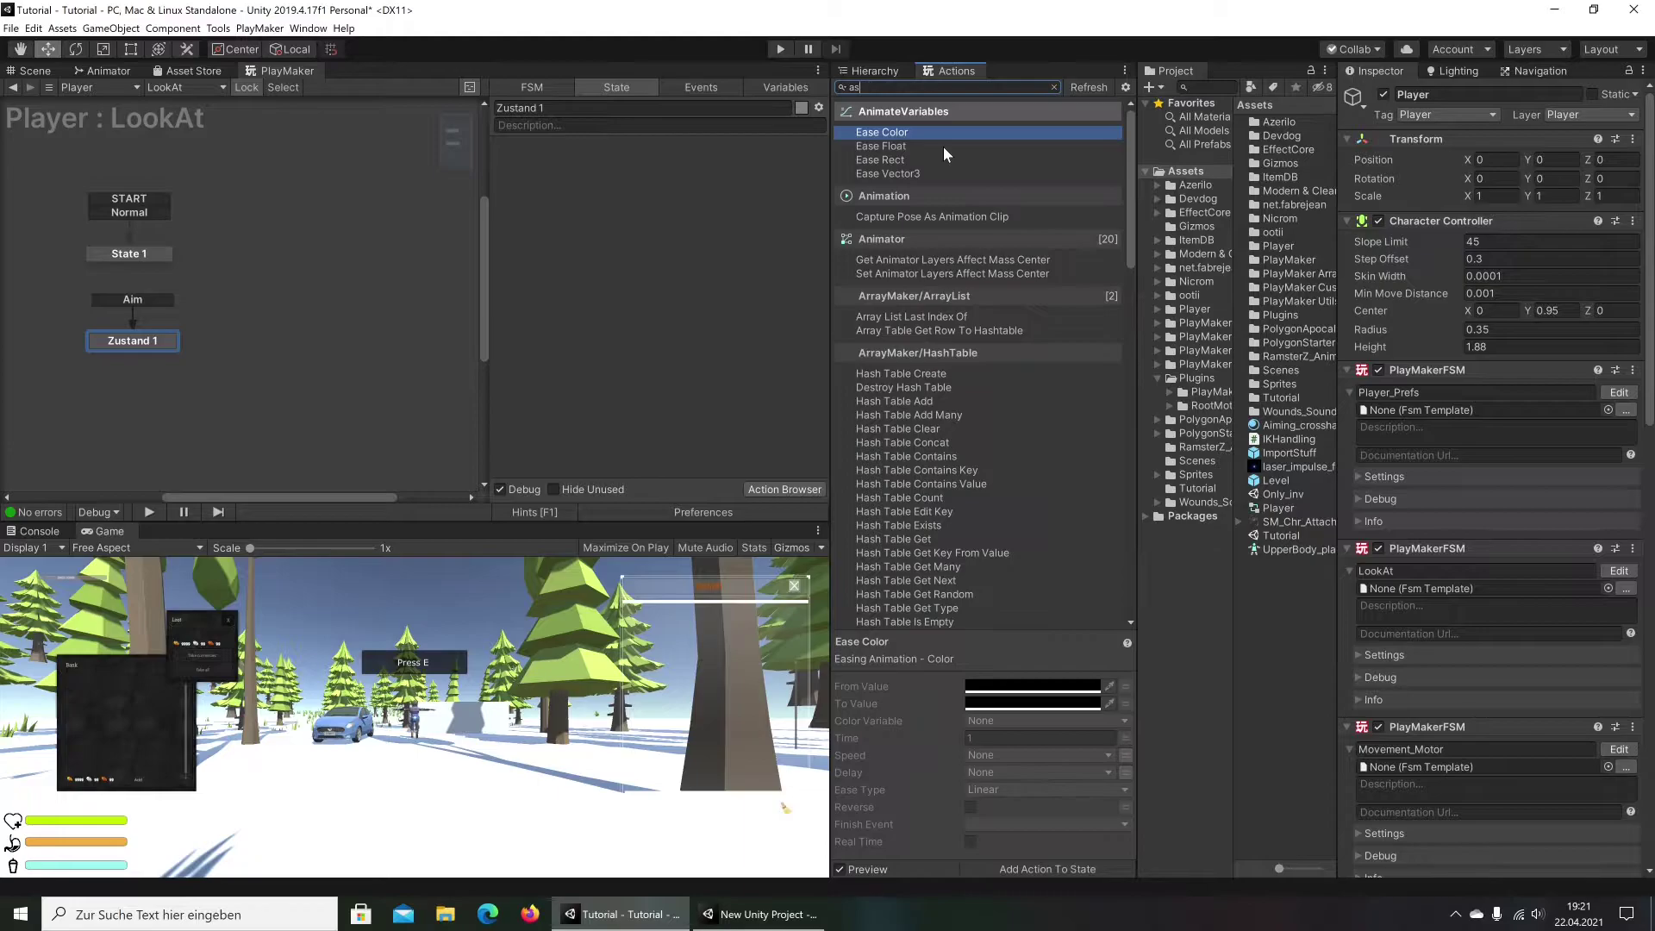
text(smo)
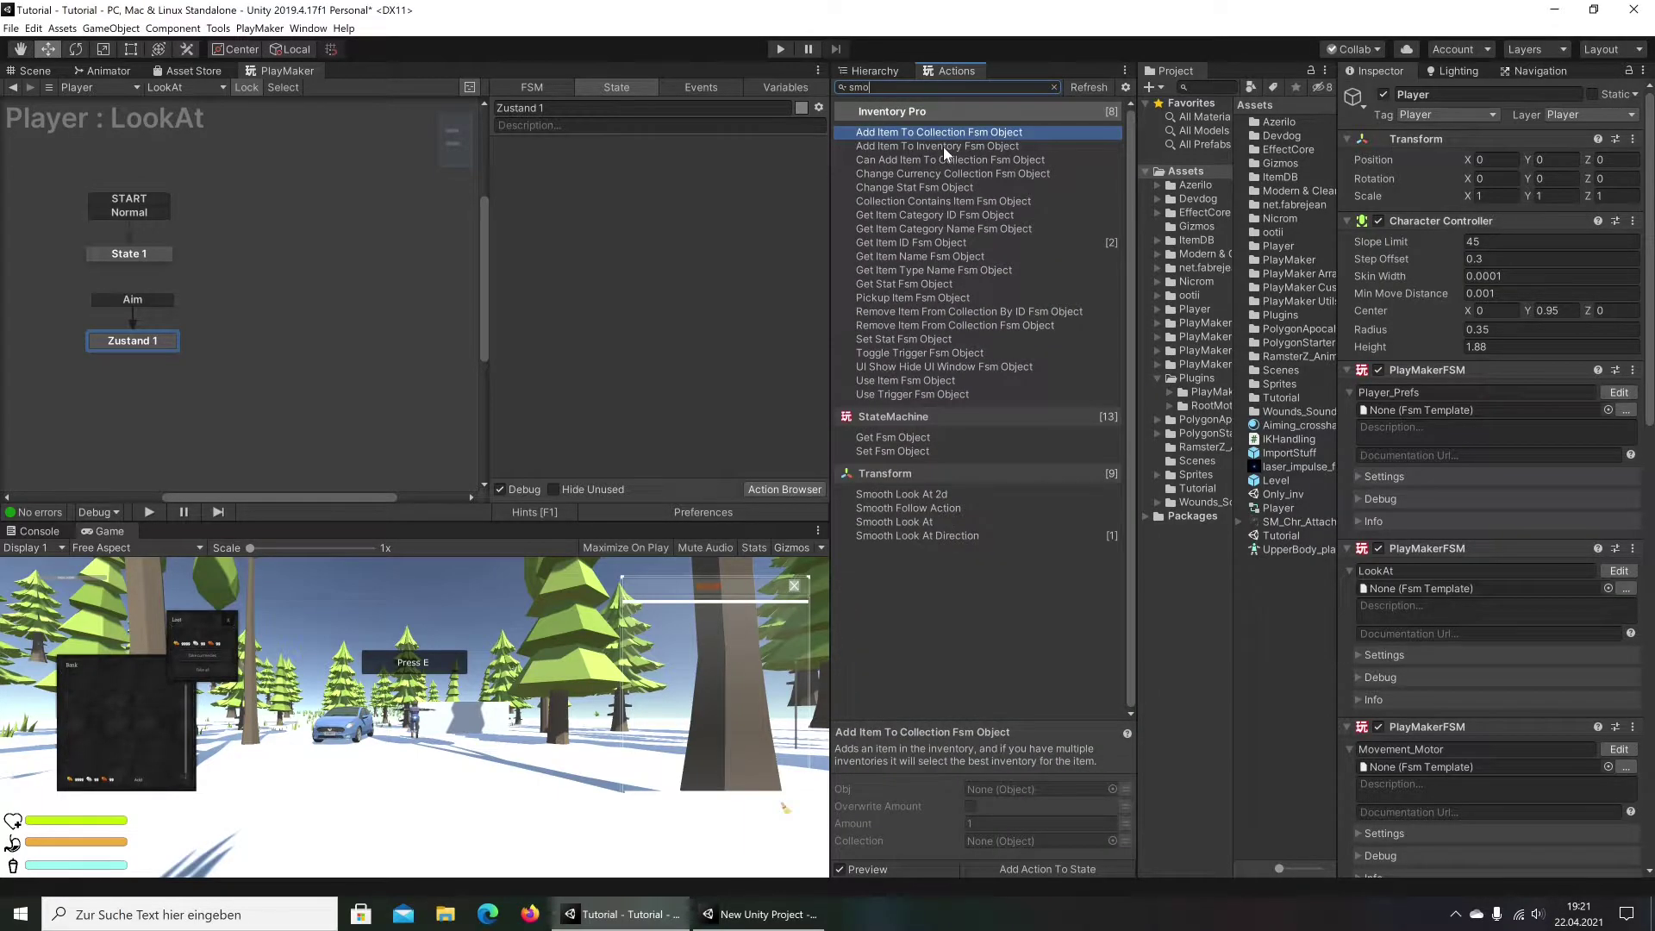
double_click(896, 508)
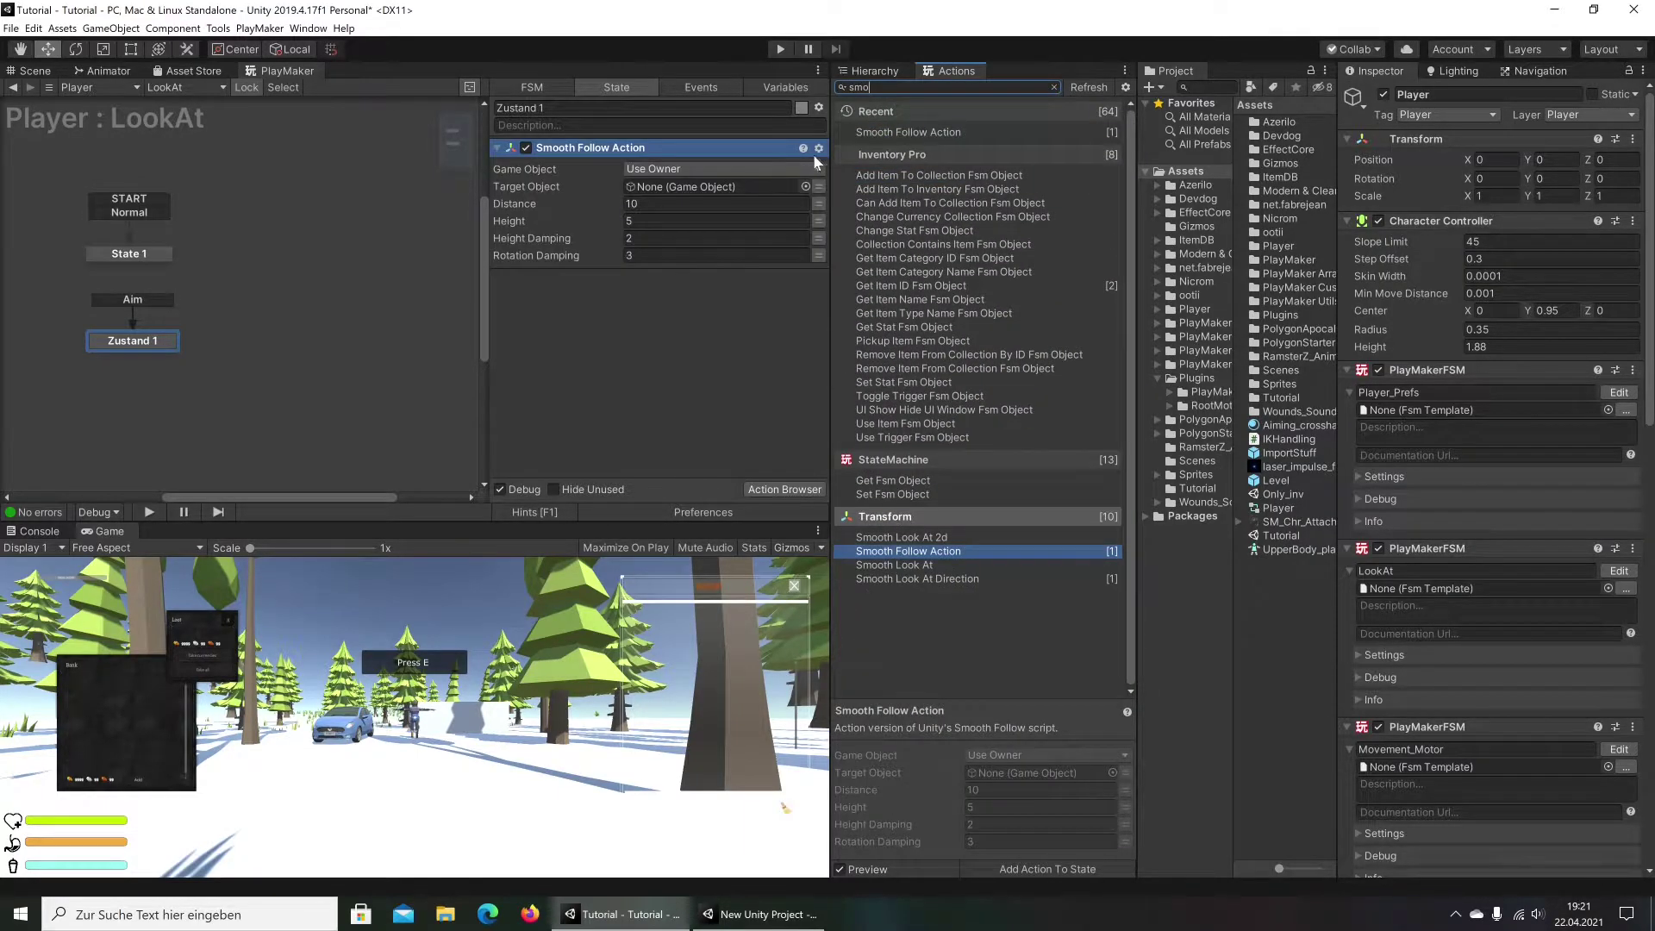
click(821, 150)
click(879, 388)
double_click(927, 565)
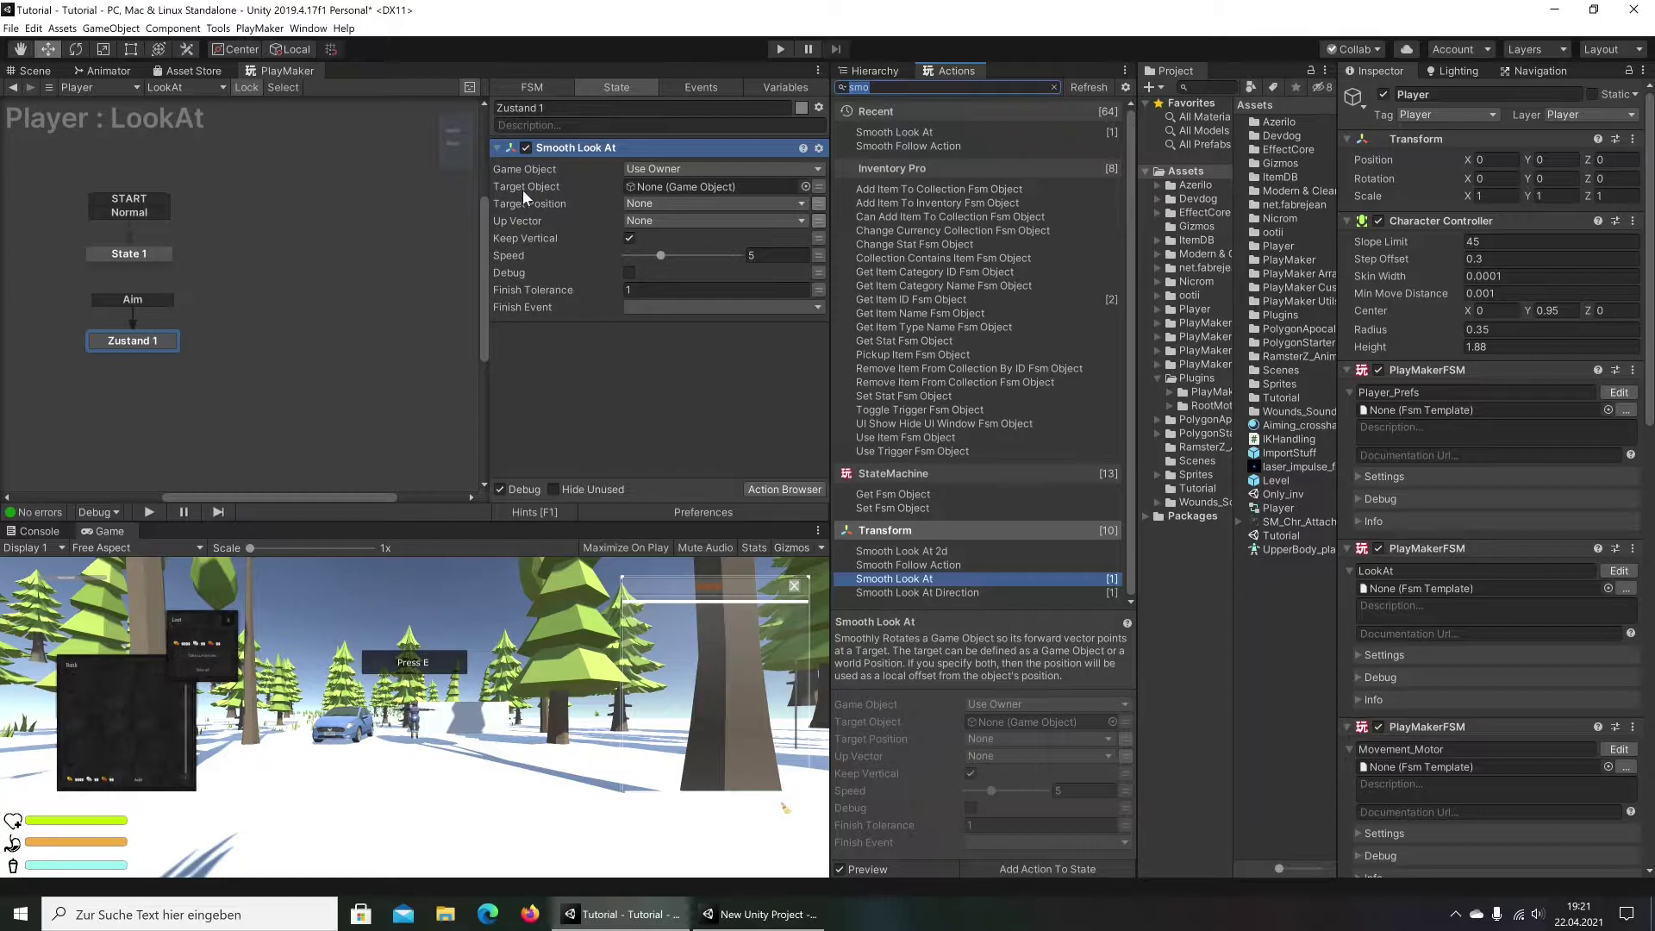
Set the Quad under MainCamera as the target of Zustand 1's Smooth Look At
click(112, 258)
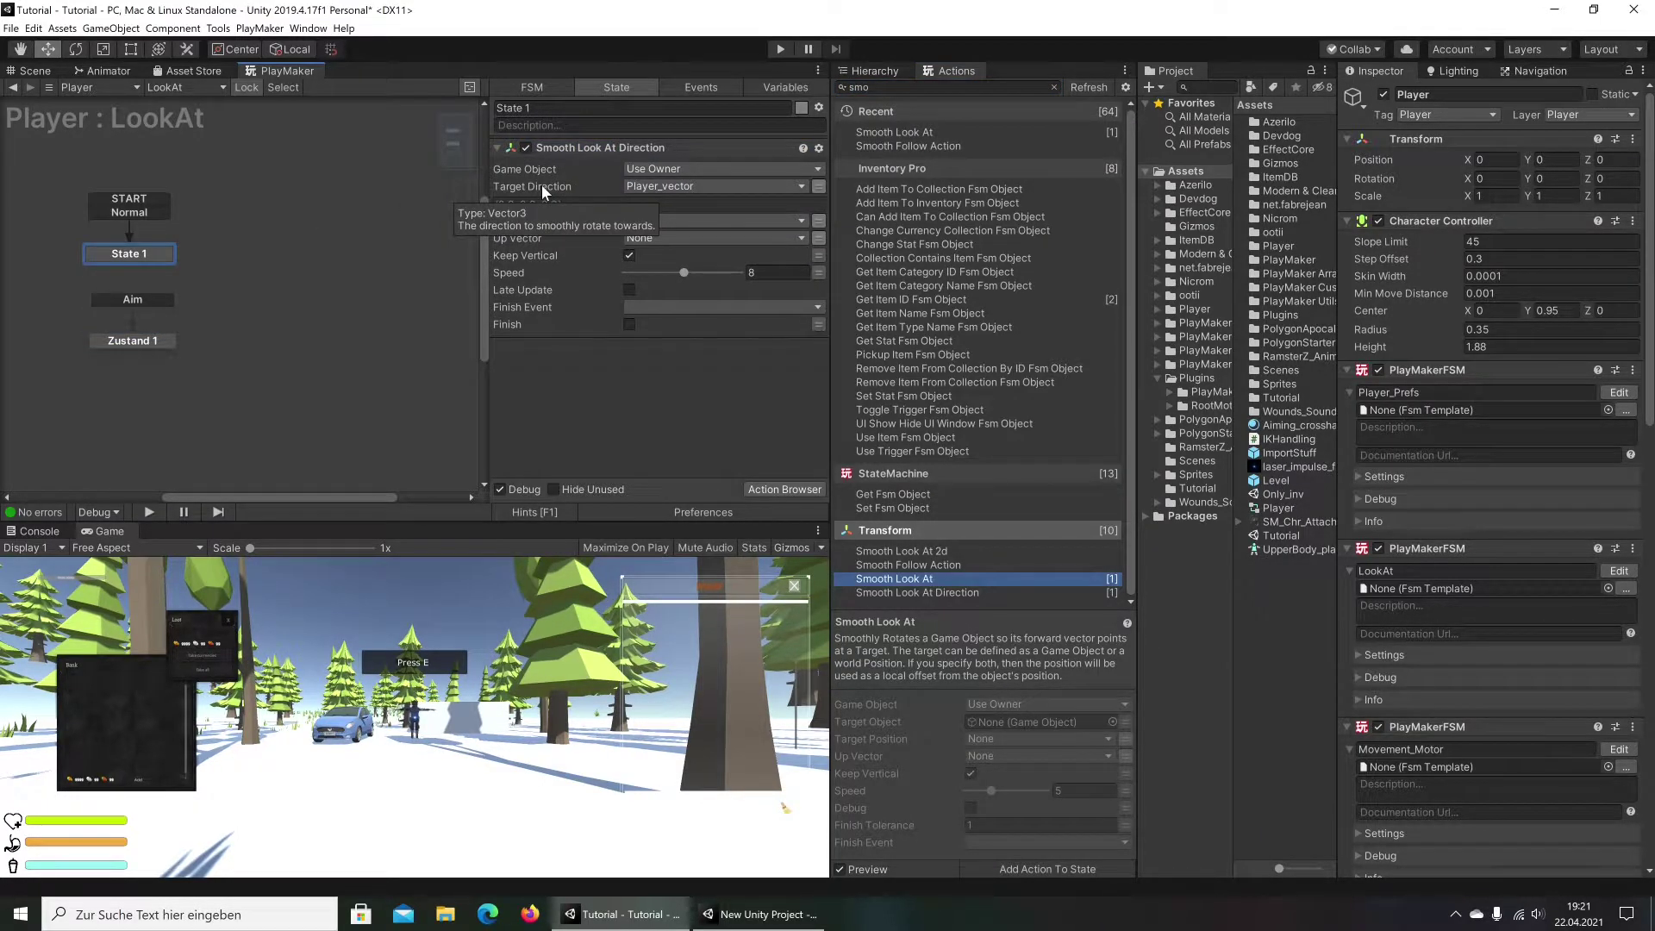
click(156, 339)
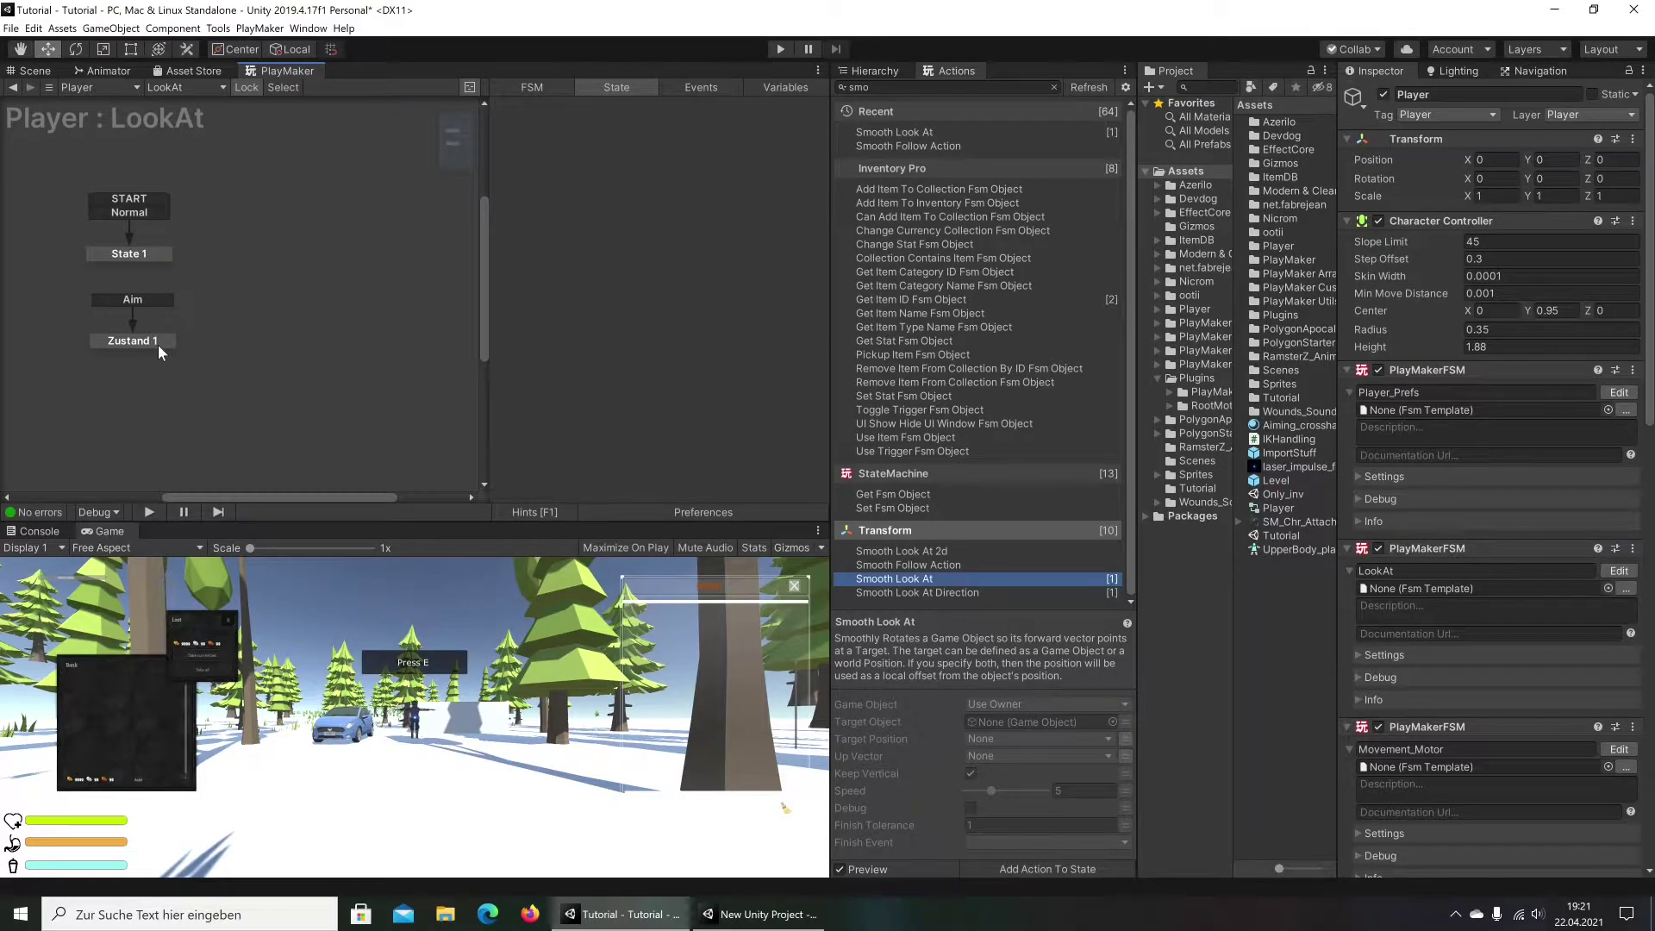
click(158, 343)
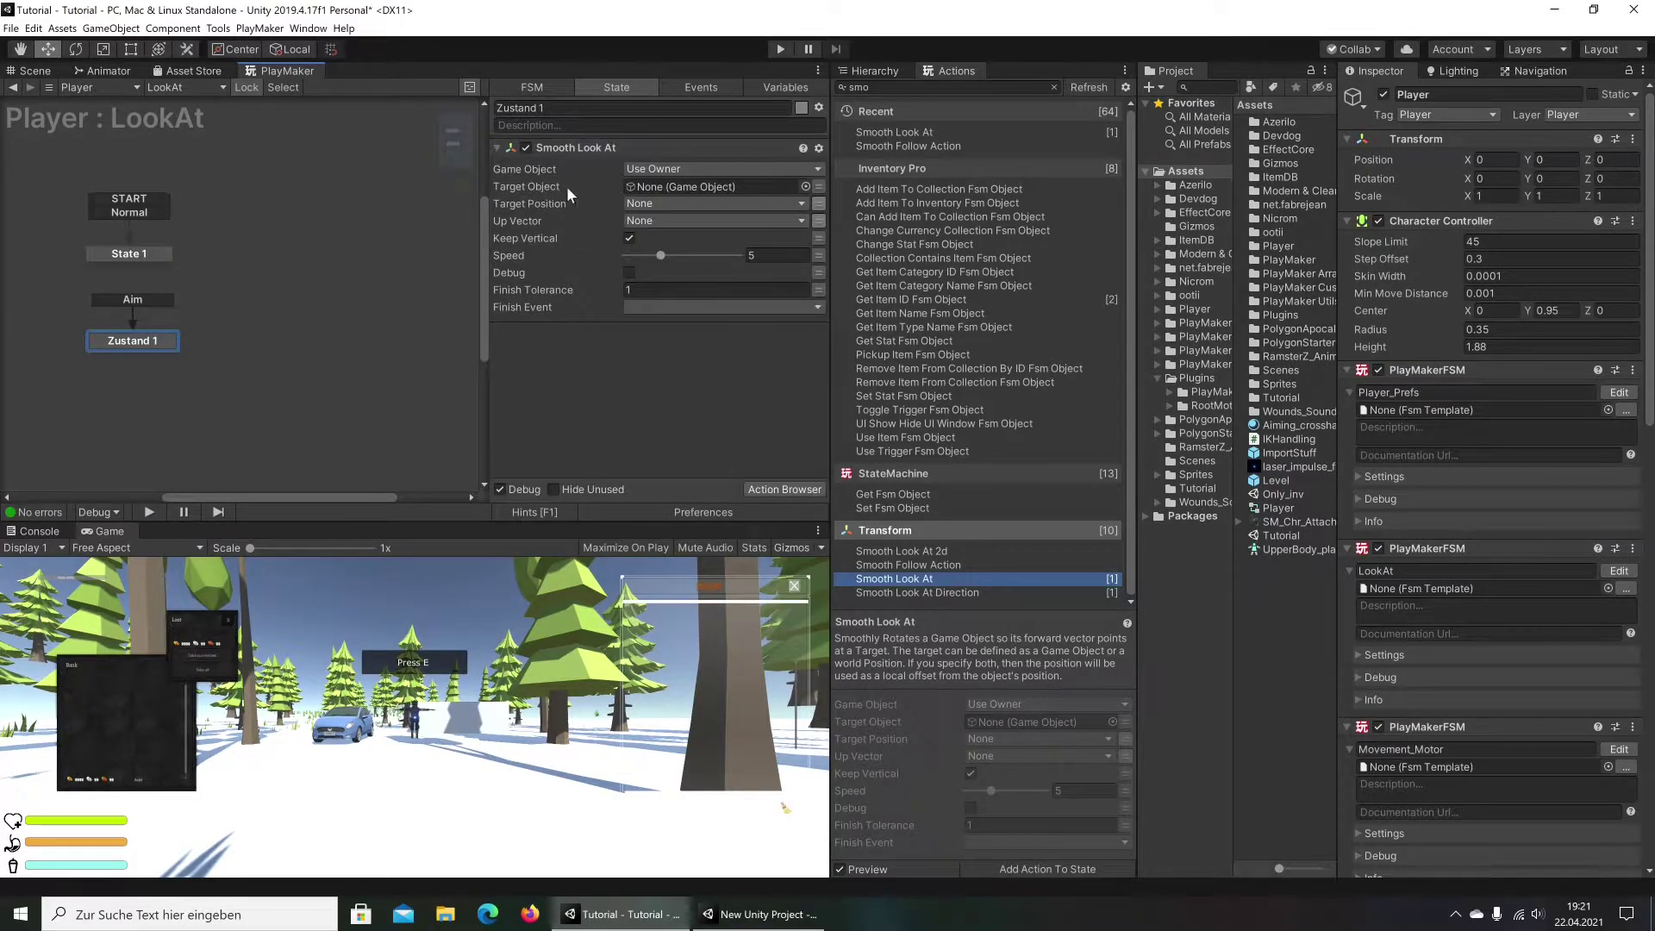
click(873, 70)
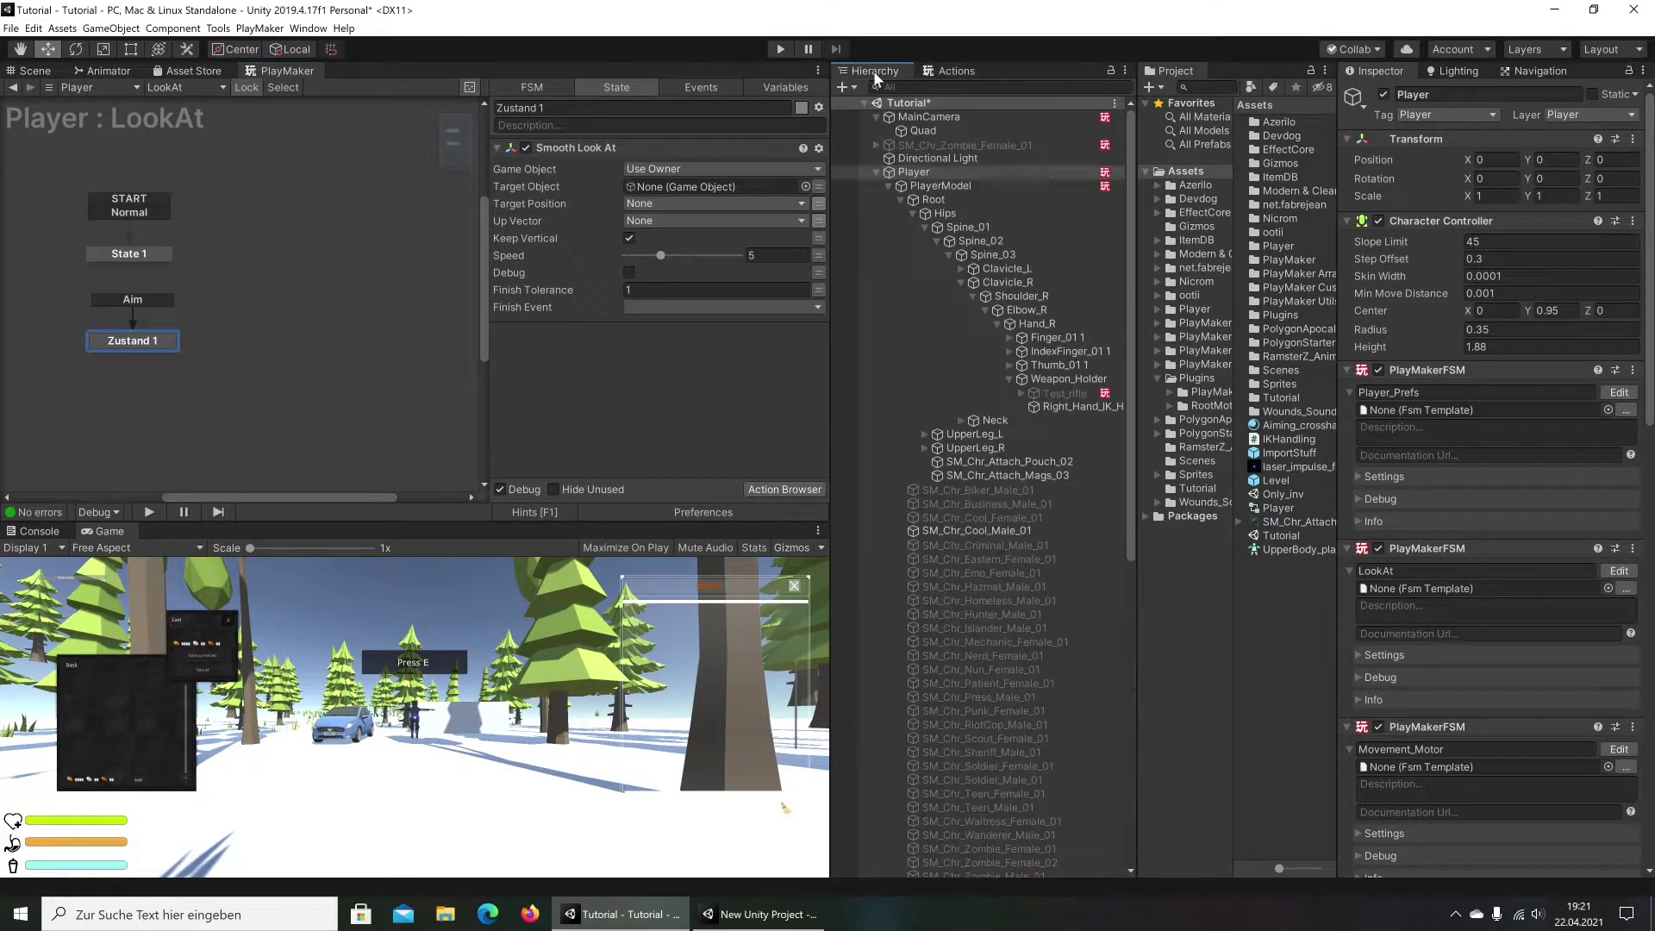
click(902, 129)
drag(903, 130, 721, 185)
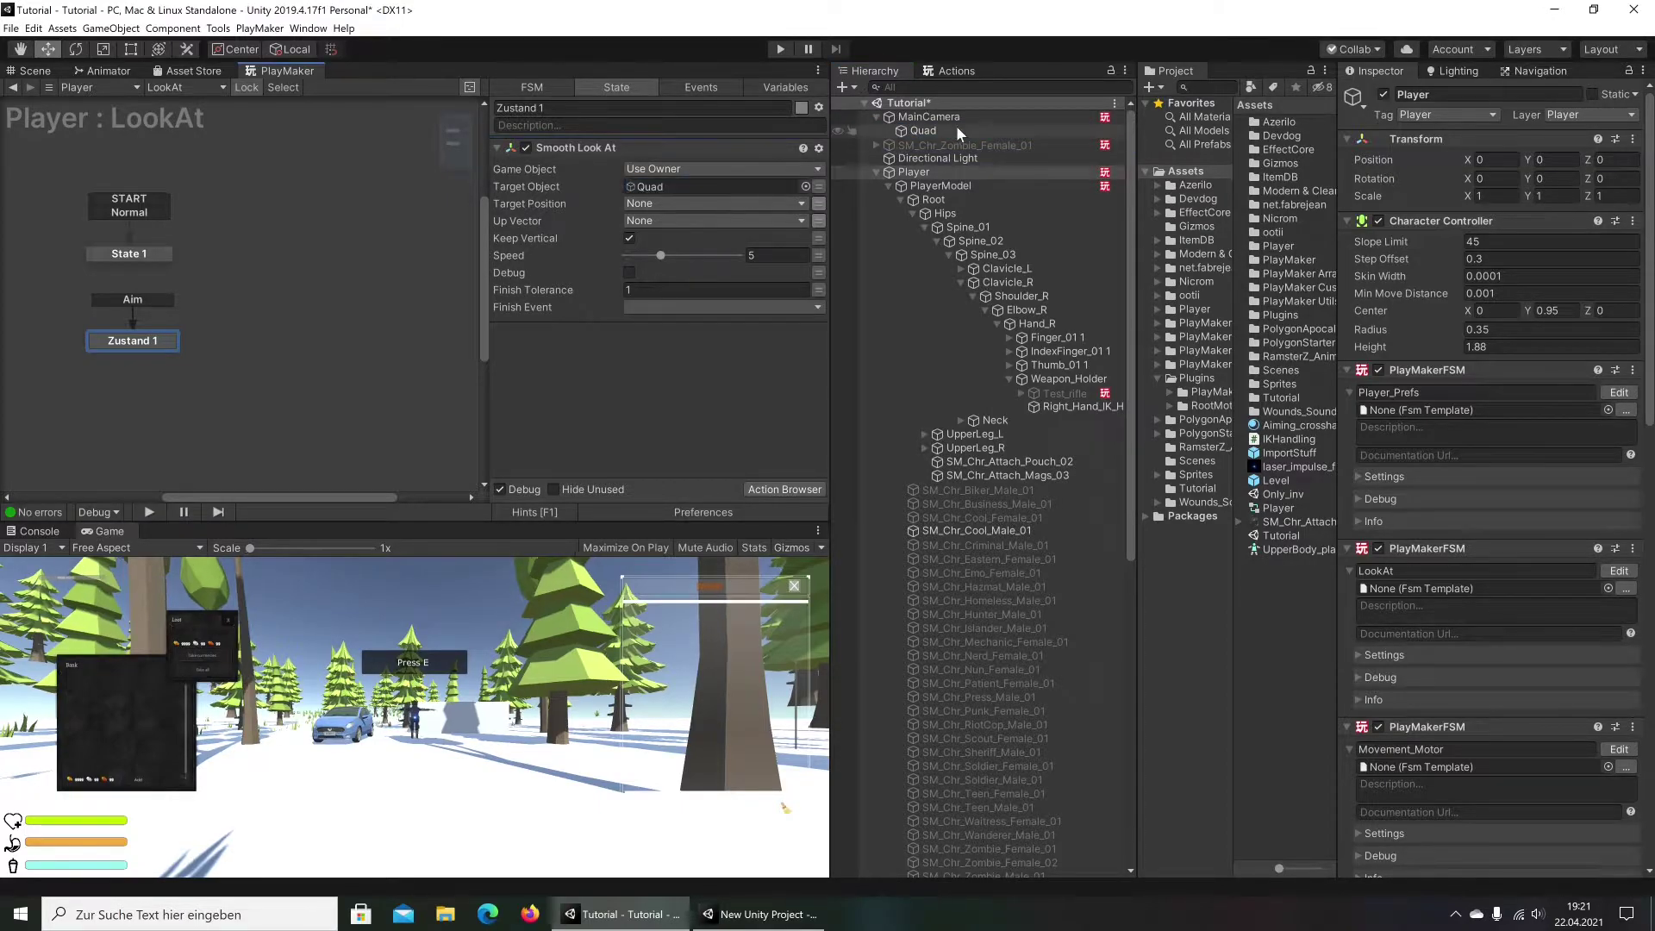
Inspect the reference project's LookAt object under MainCamera, then return to Tutorial
click(759, 914)
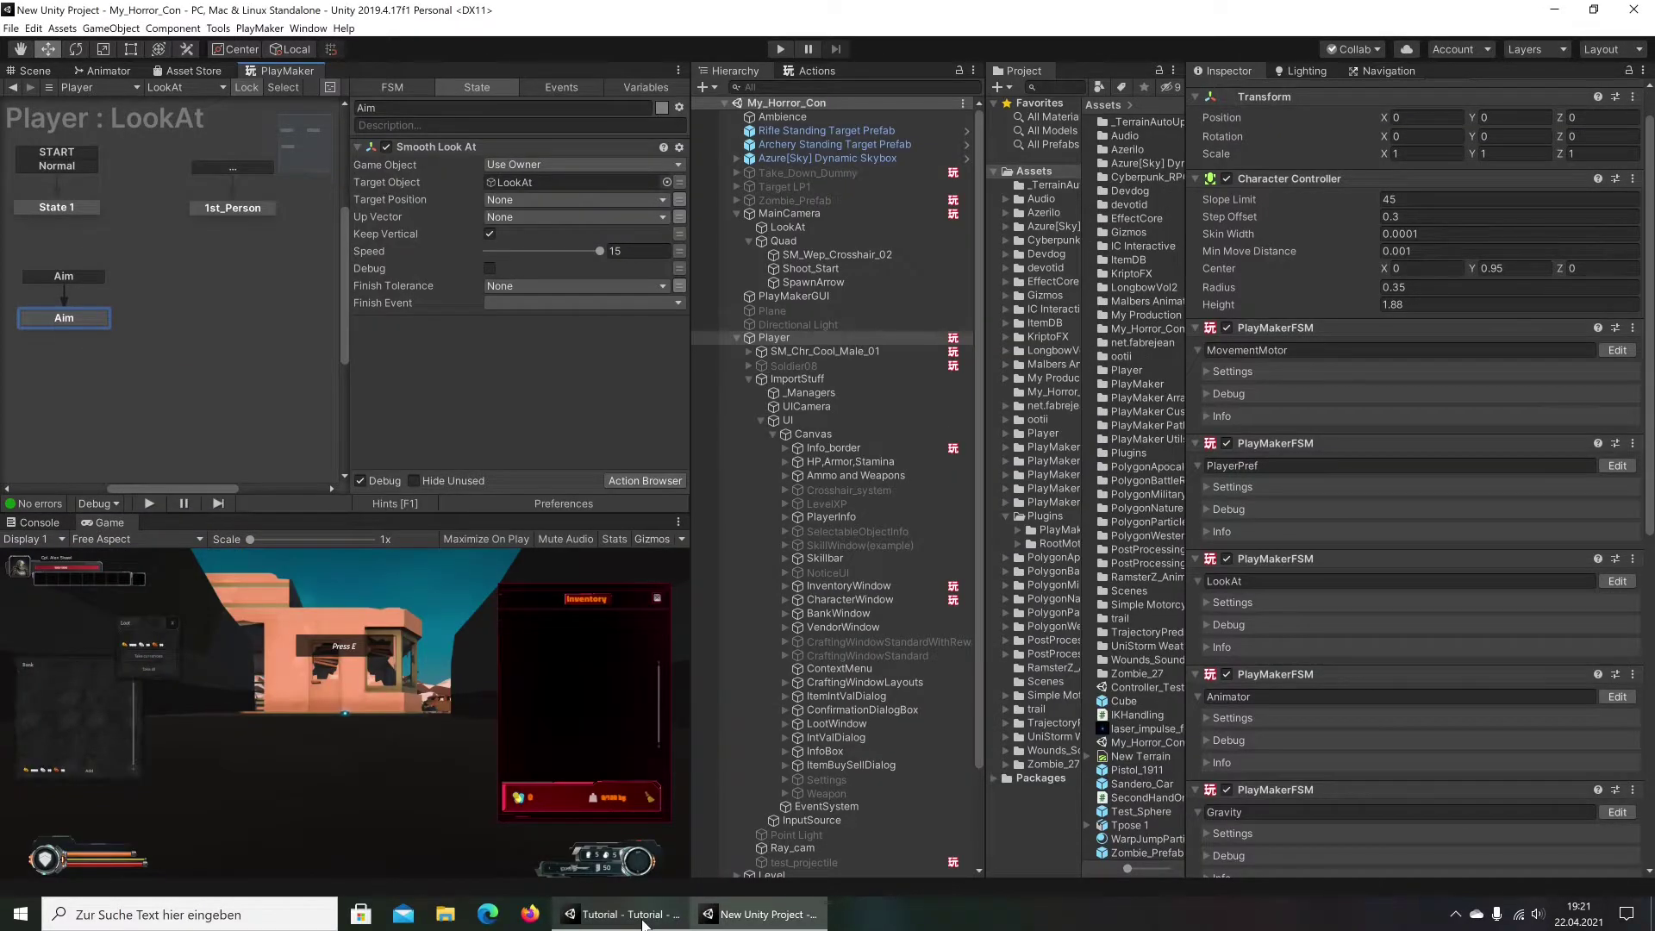
click(773, 228)
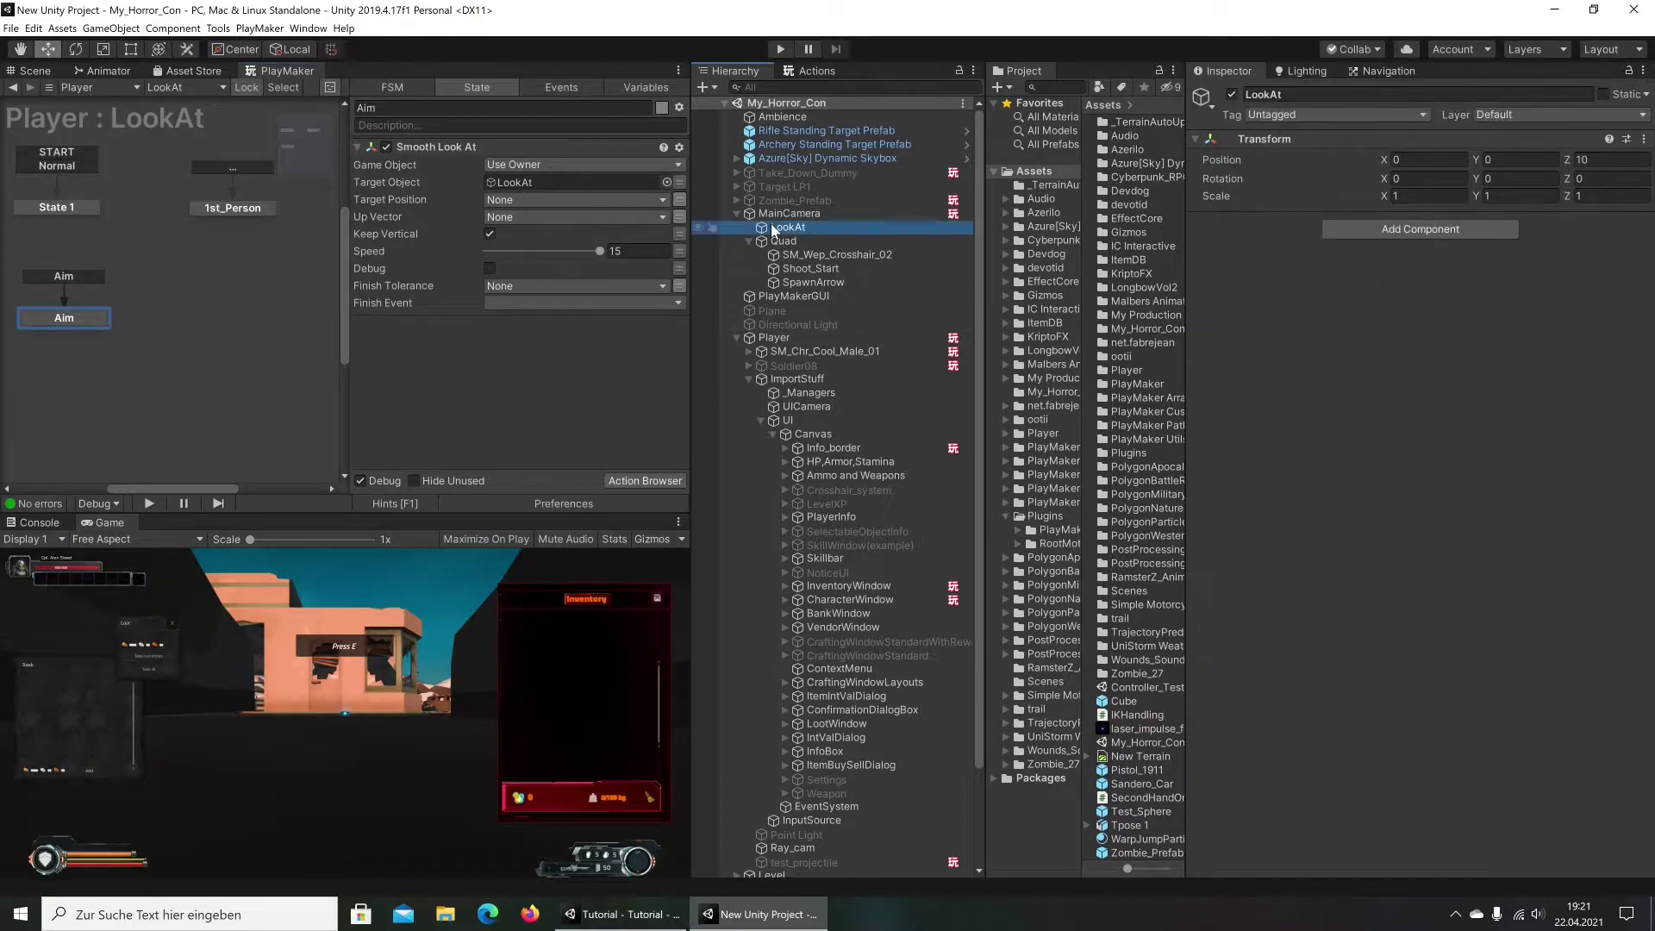
click(622, 914)
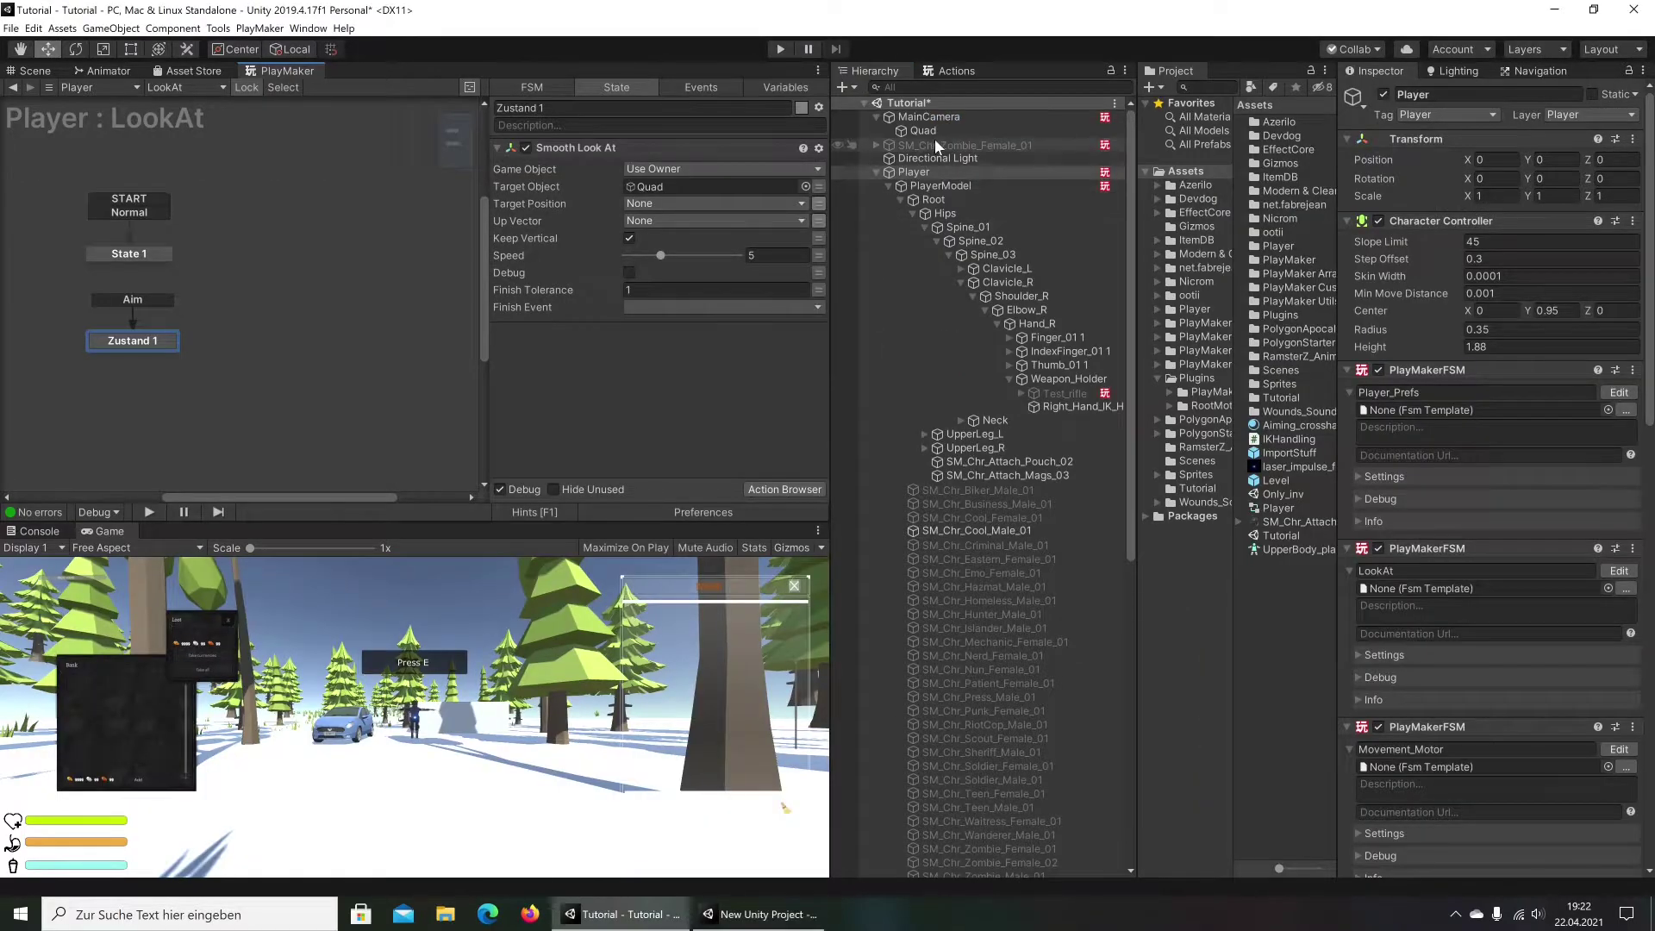
Create an empty child of MainCamera at Position Z 10 and name it LookAt
right_click(920, 121)
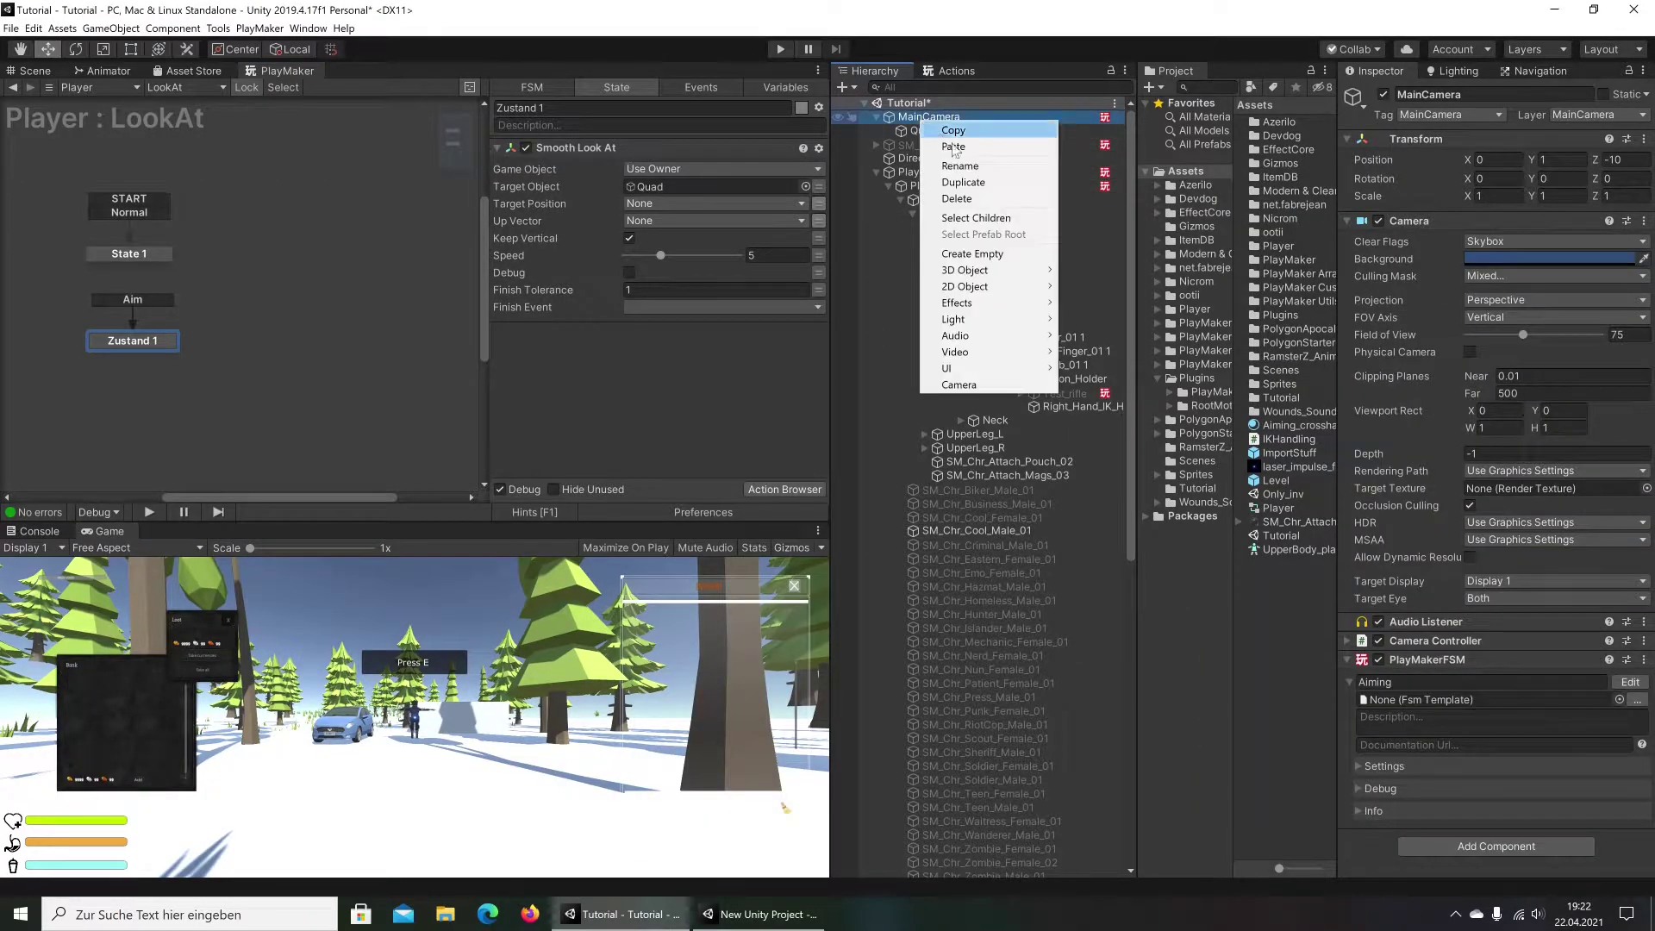
click(974, 253)
click(1620, 159)
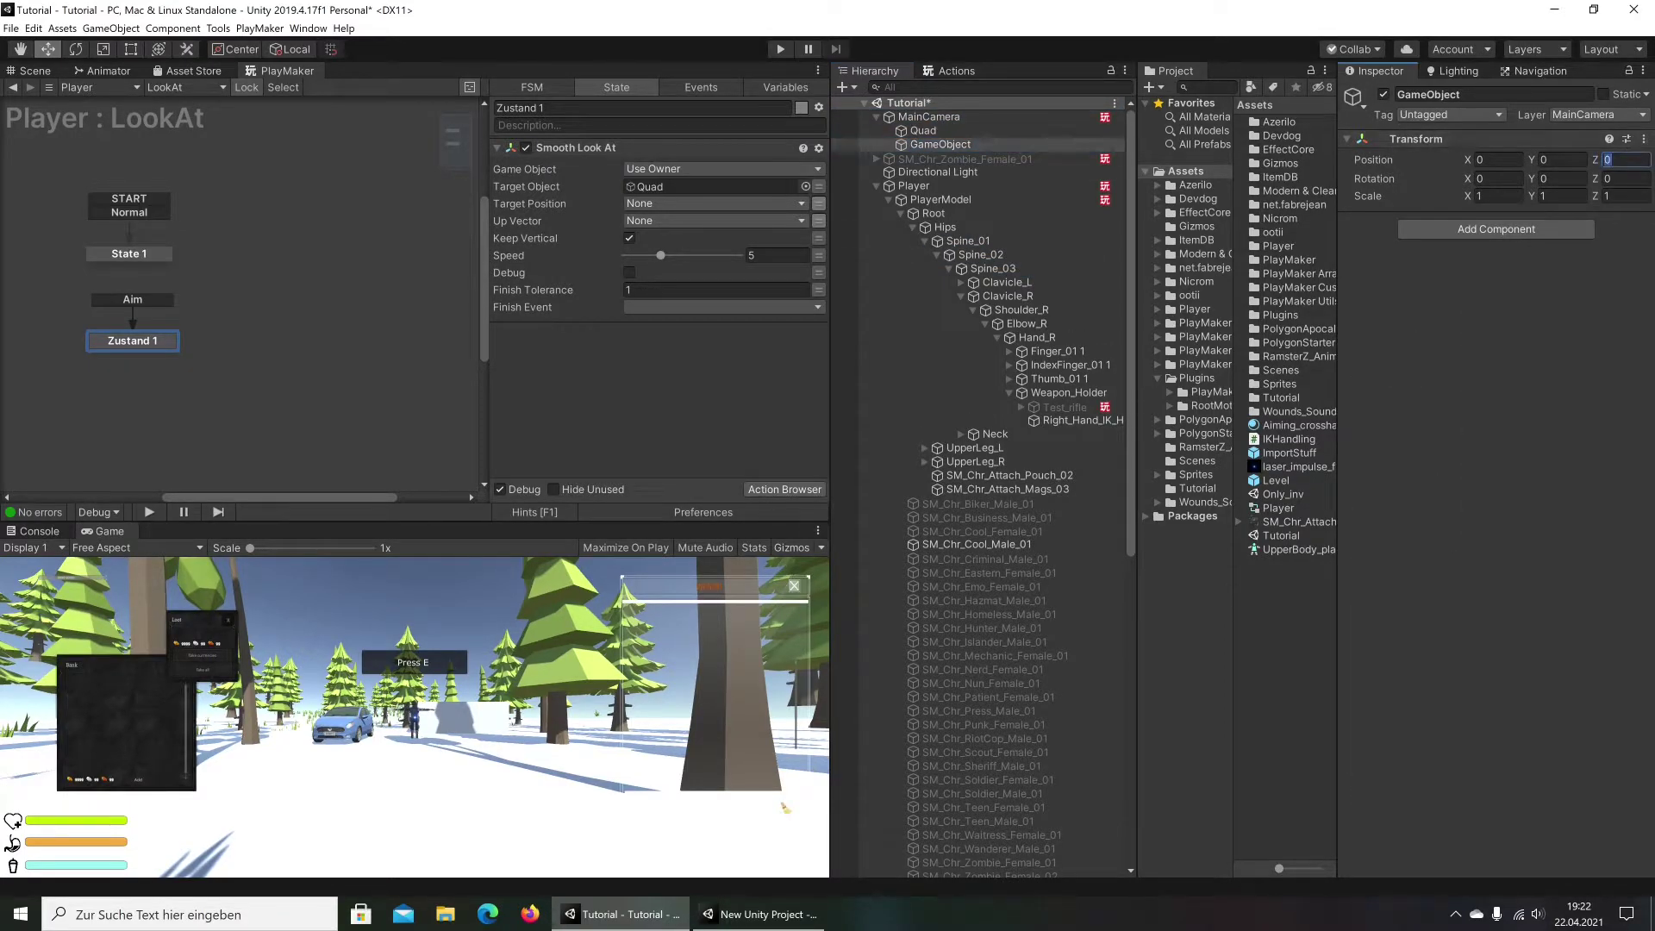
text(10)
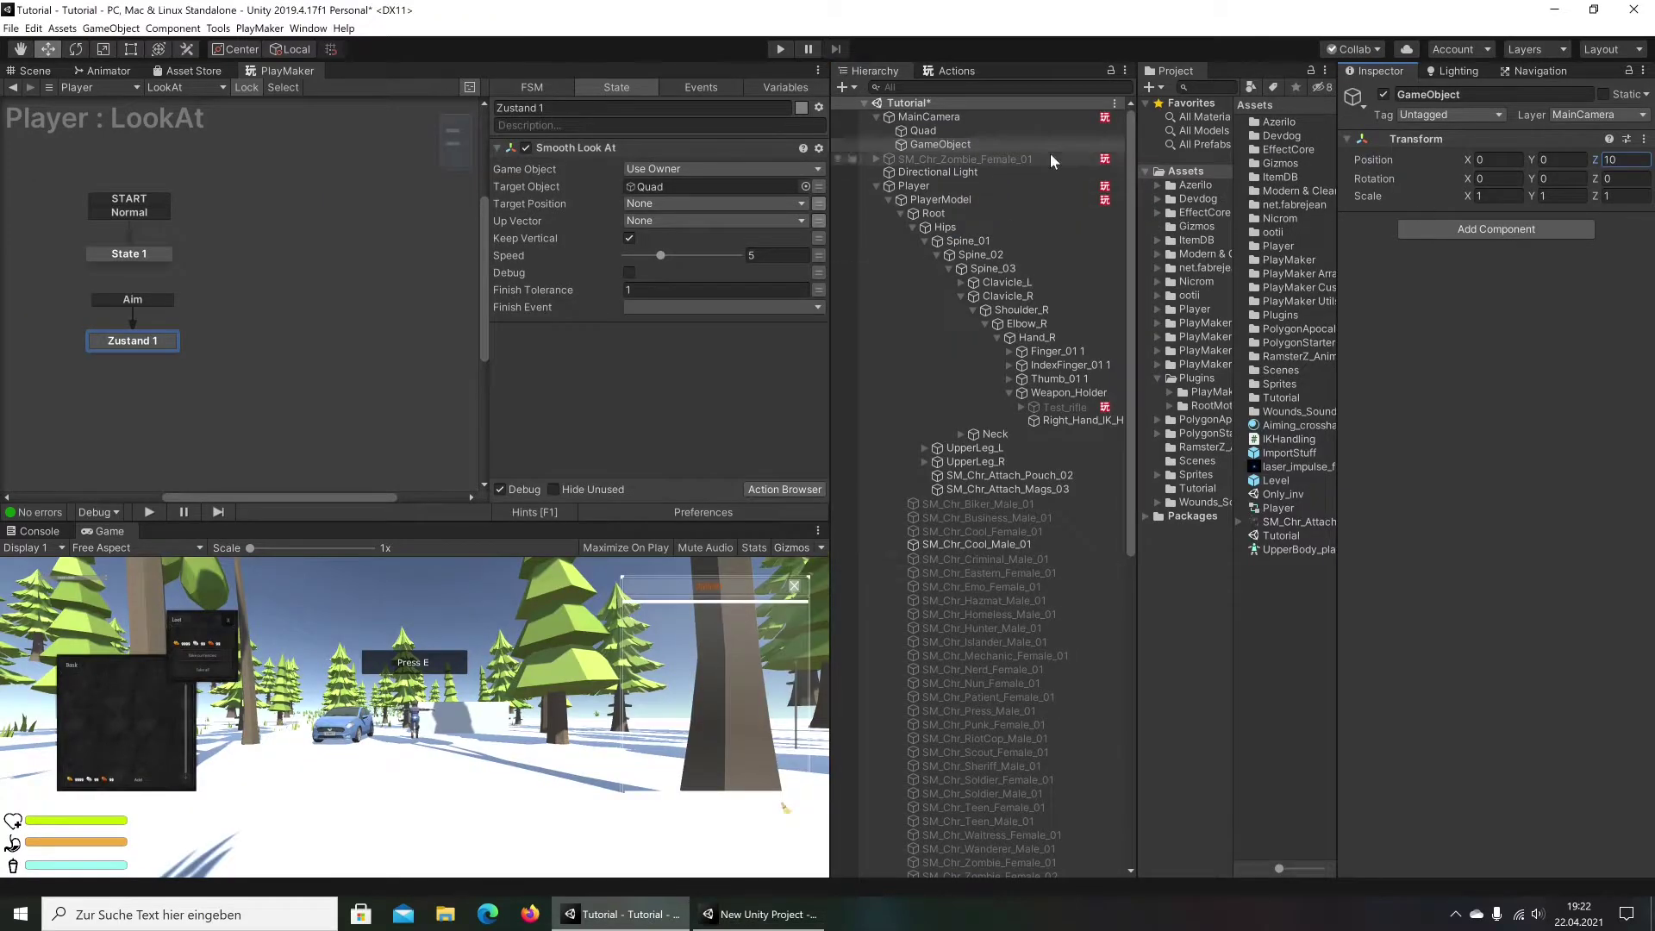
click(1457, 94)
text(LookAt)
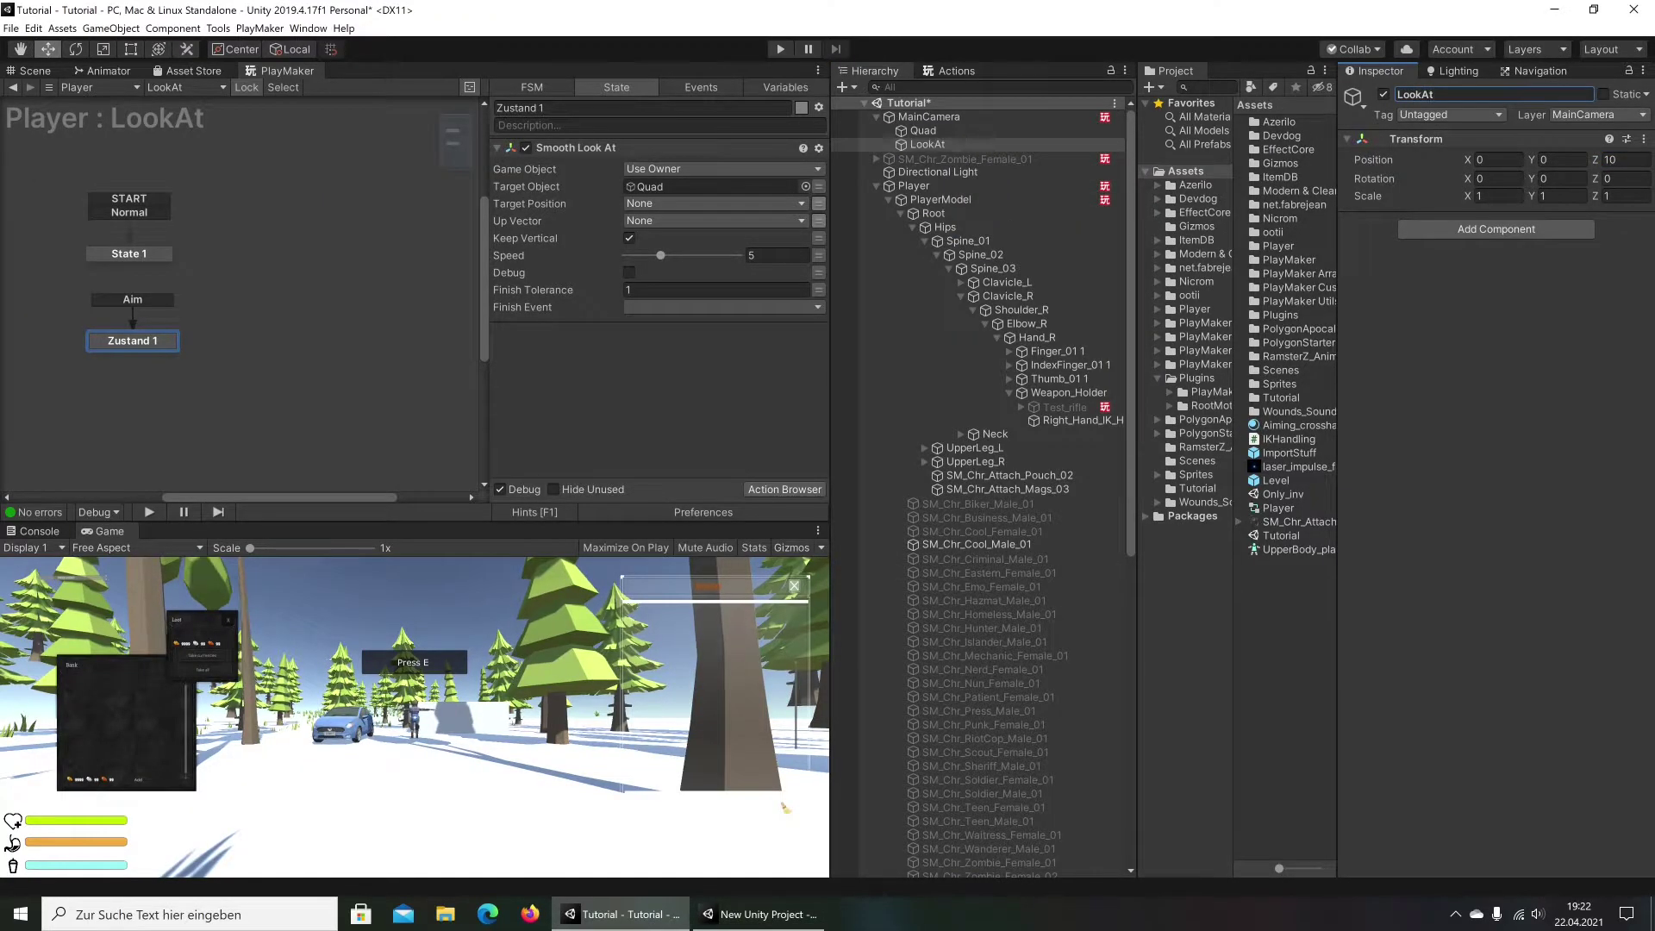
Make LookAt the Smooth Look At target object with speed 15
drag(914, 143, 680, 184)
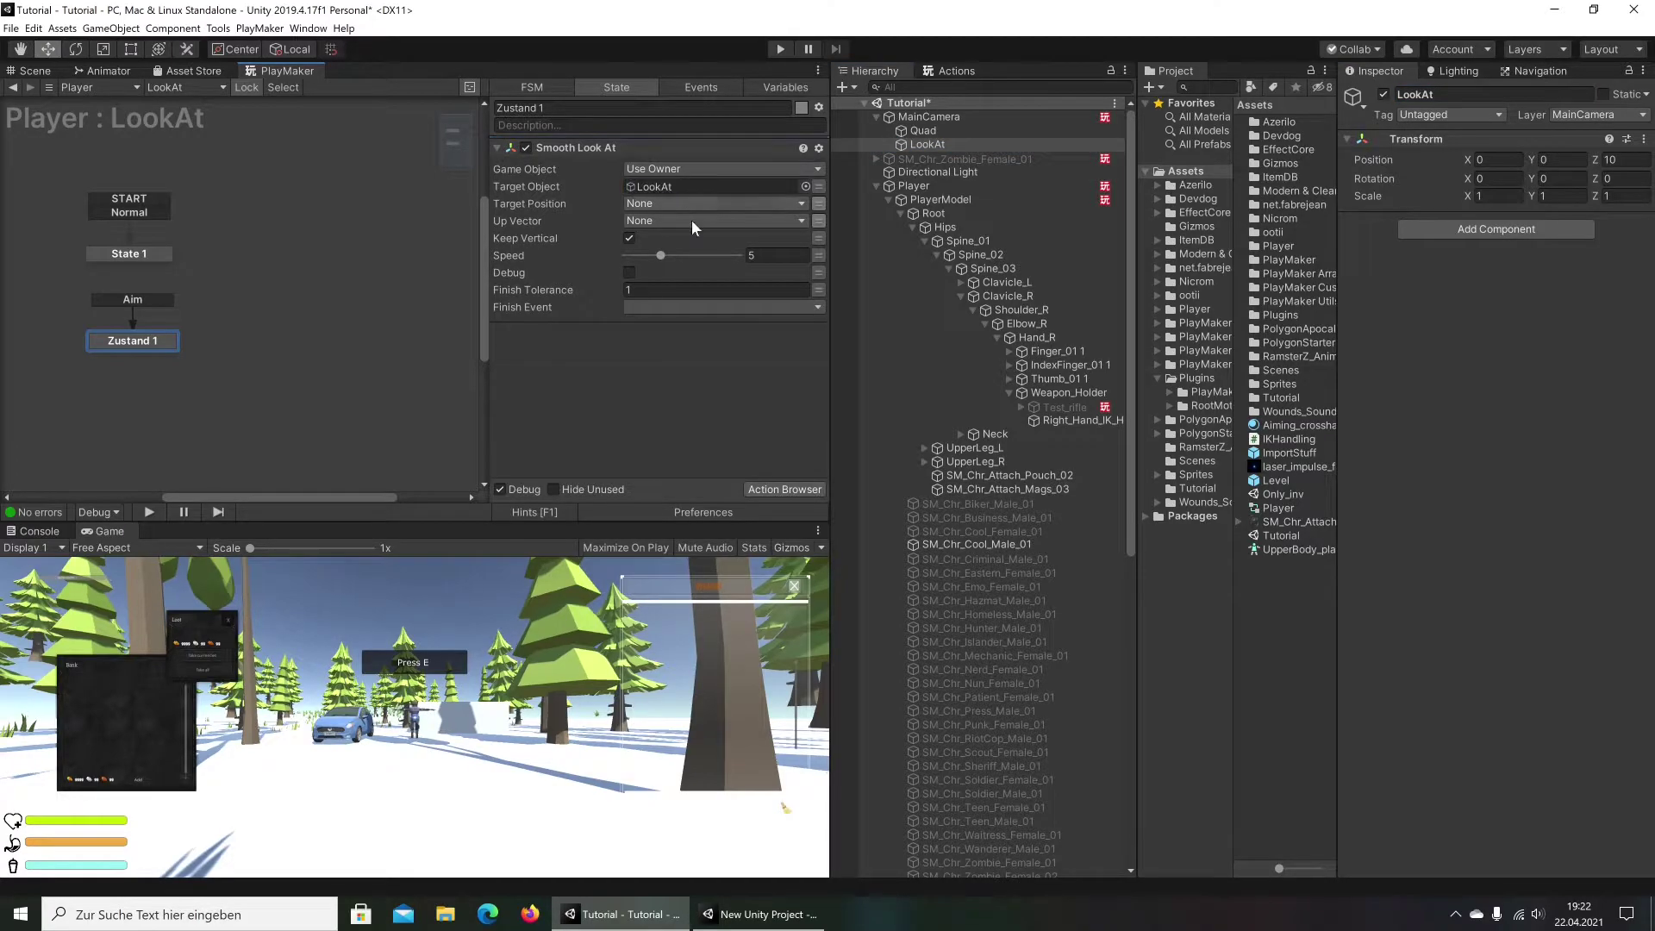
click(760, 913)
click(622, 913)
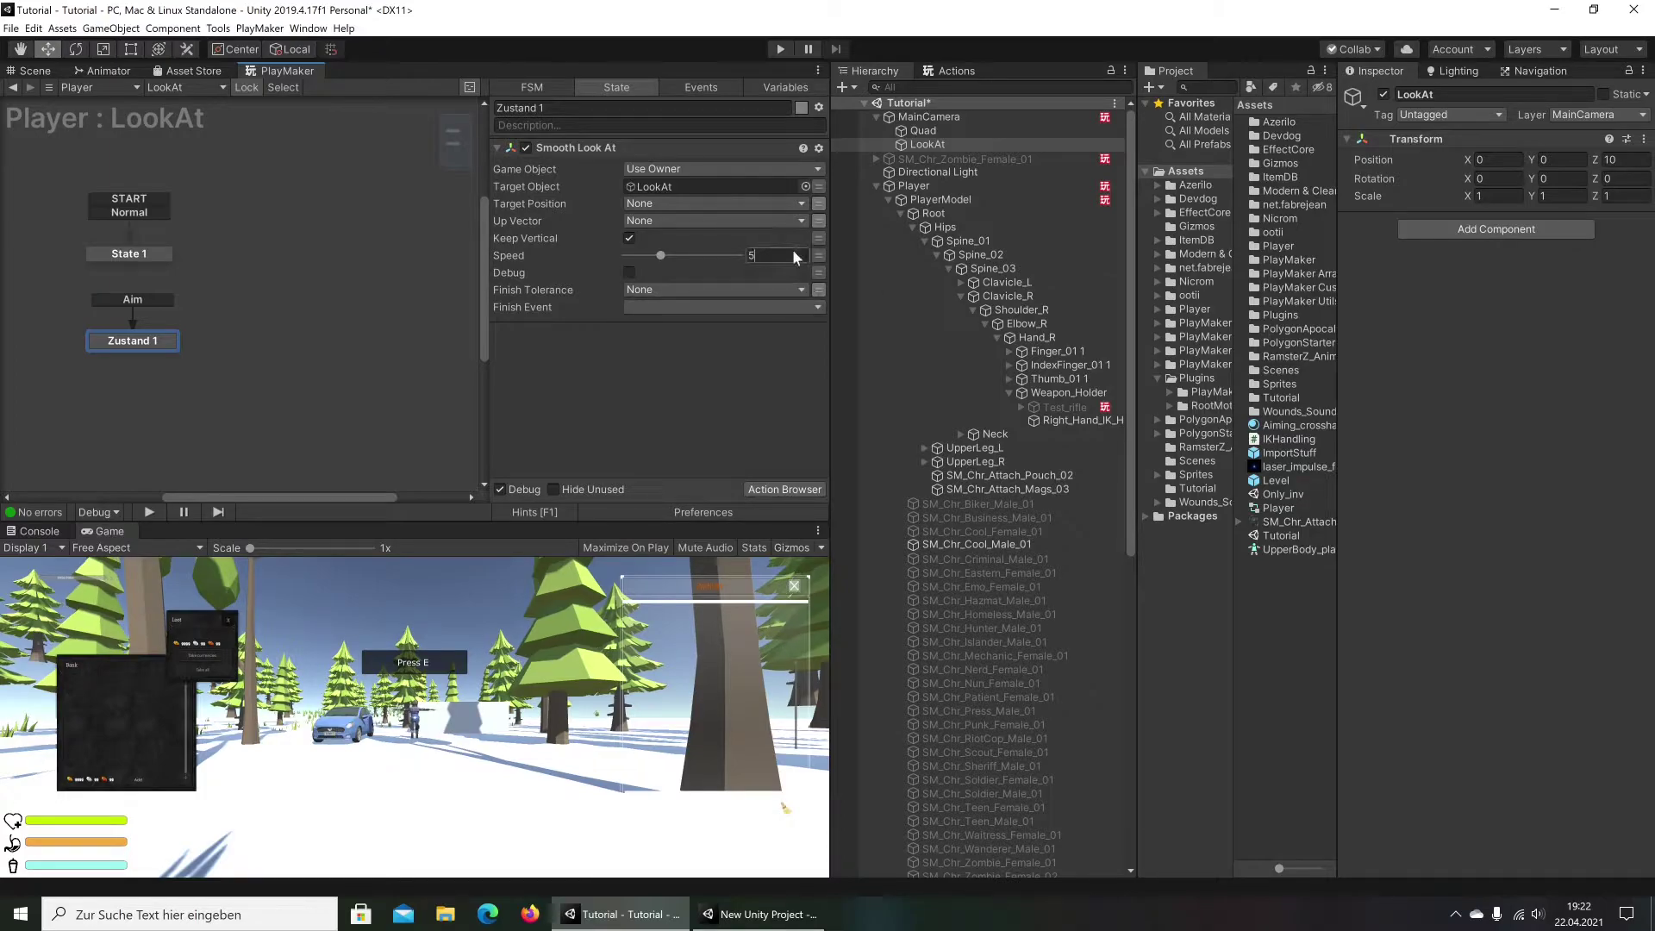
text(15)
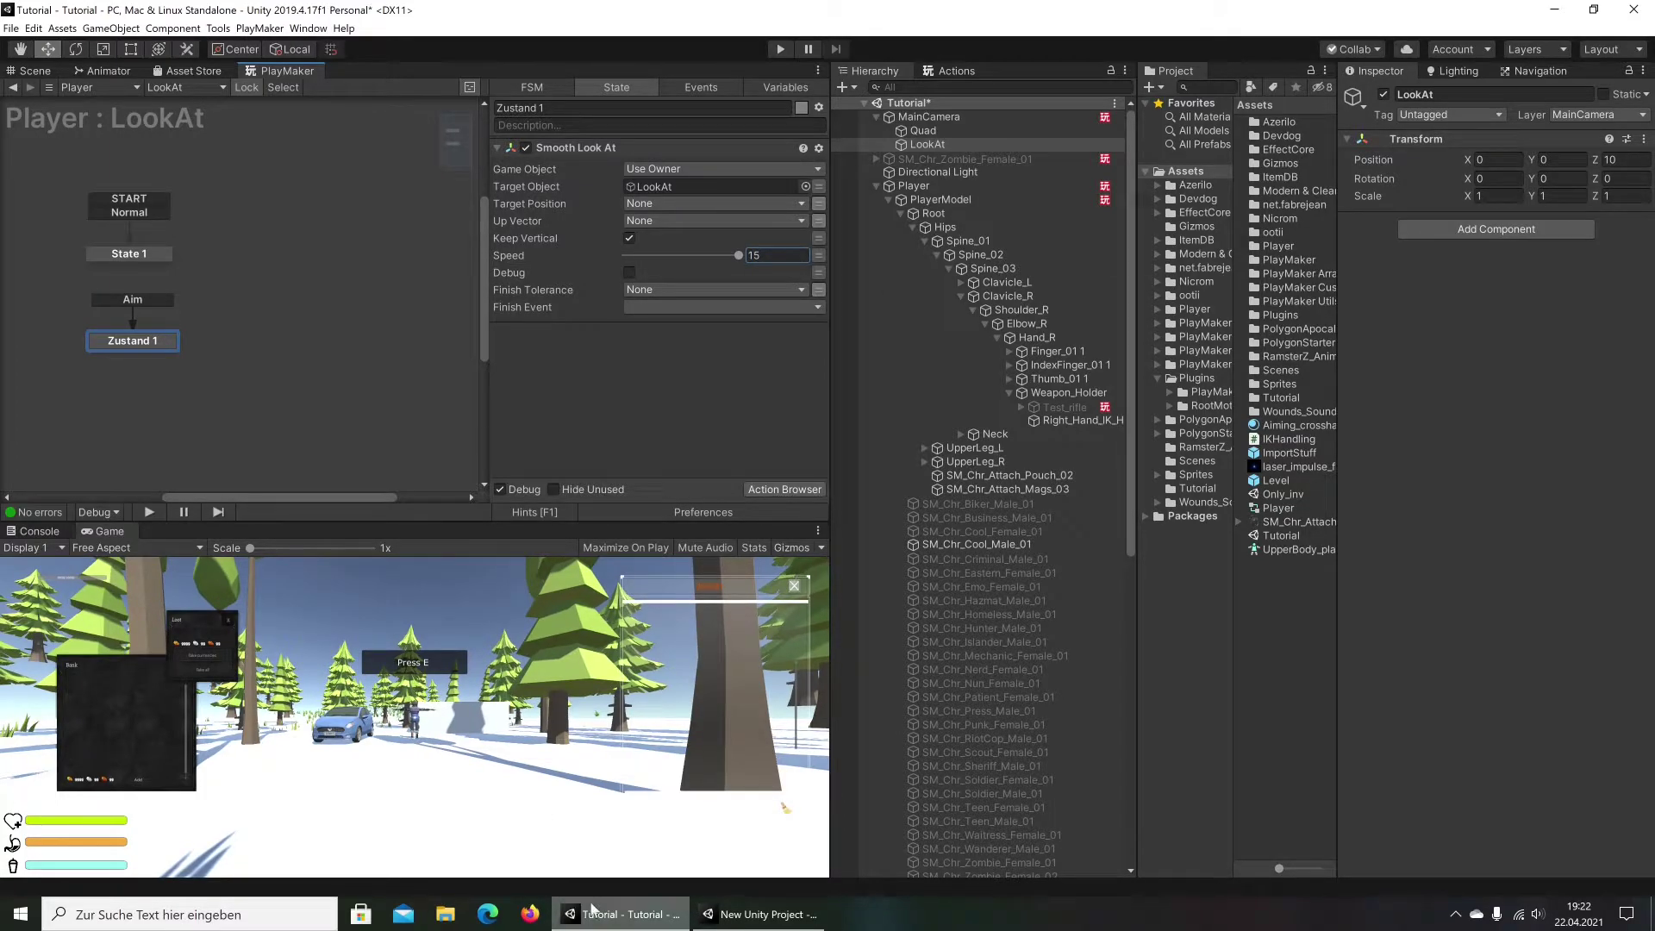
click(639, 917)
click(635, 920)
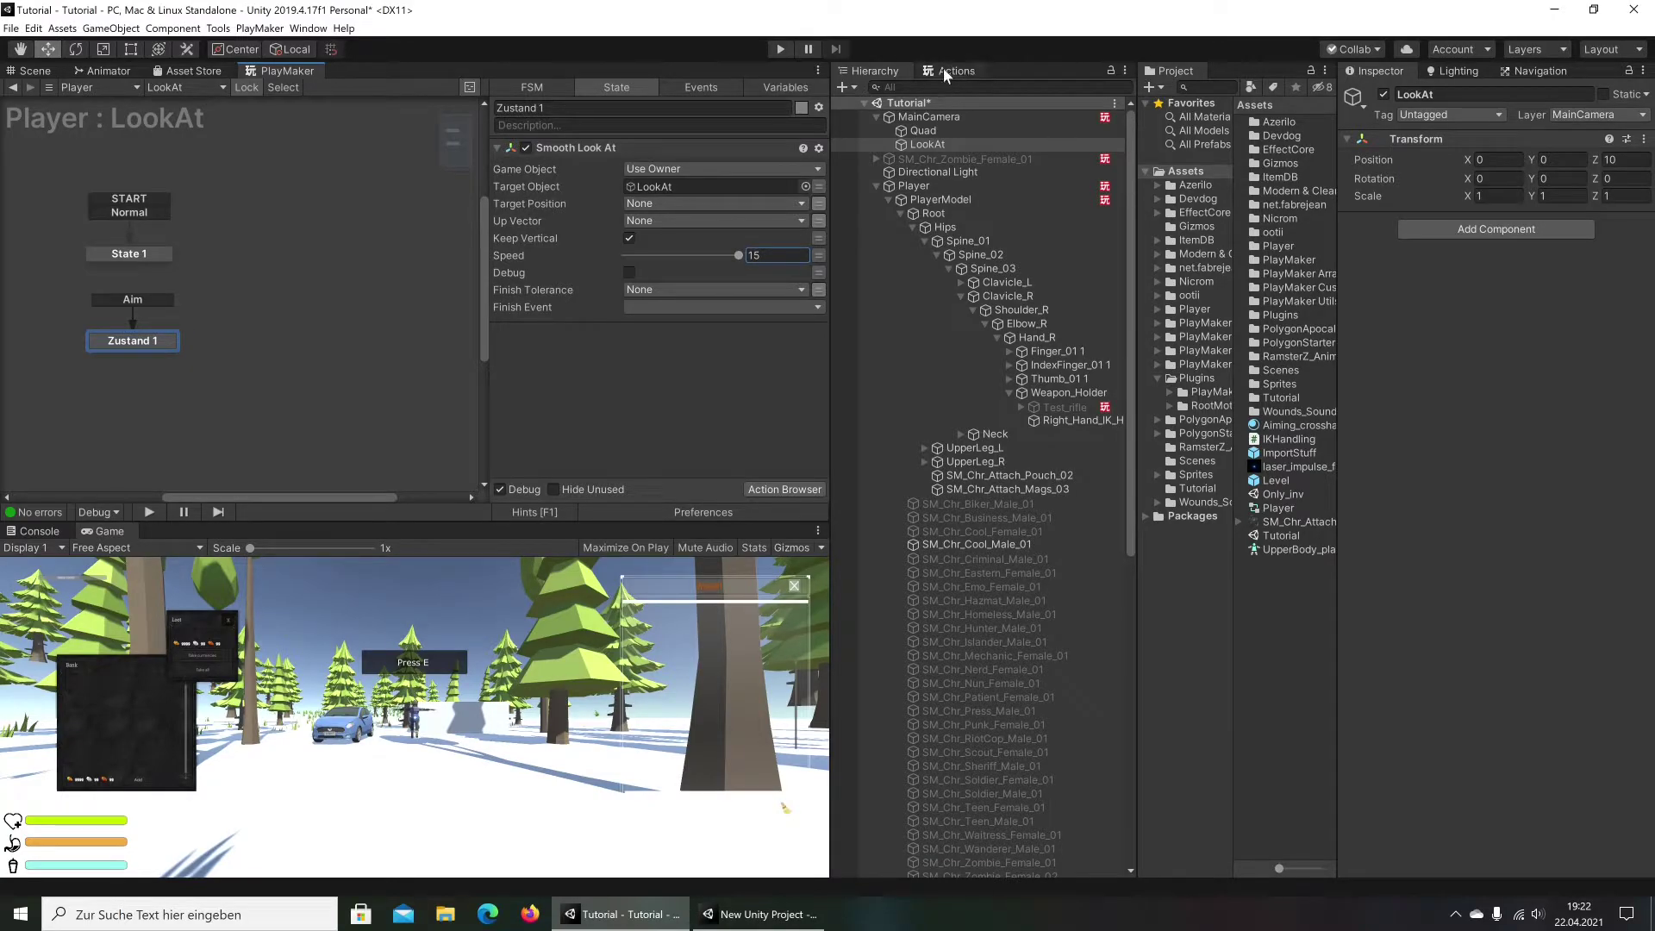
Add a Send Event By Name action to Zustand 1 of MainCamera's Aiming FSM, above Int Compare
click(949, 117)
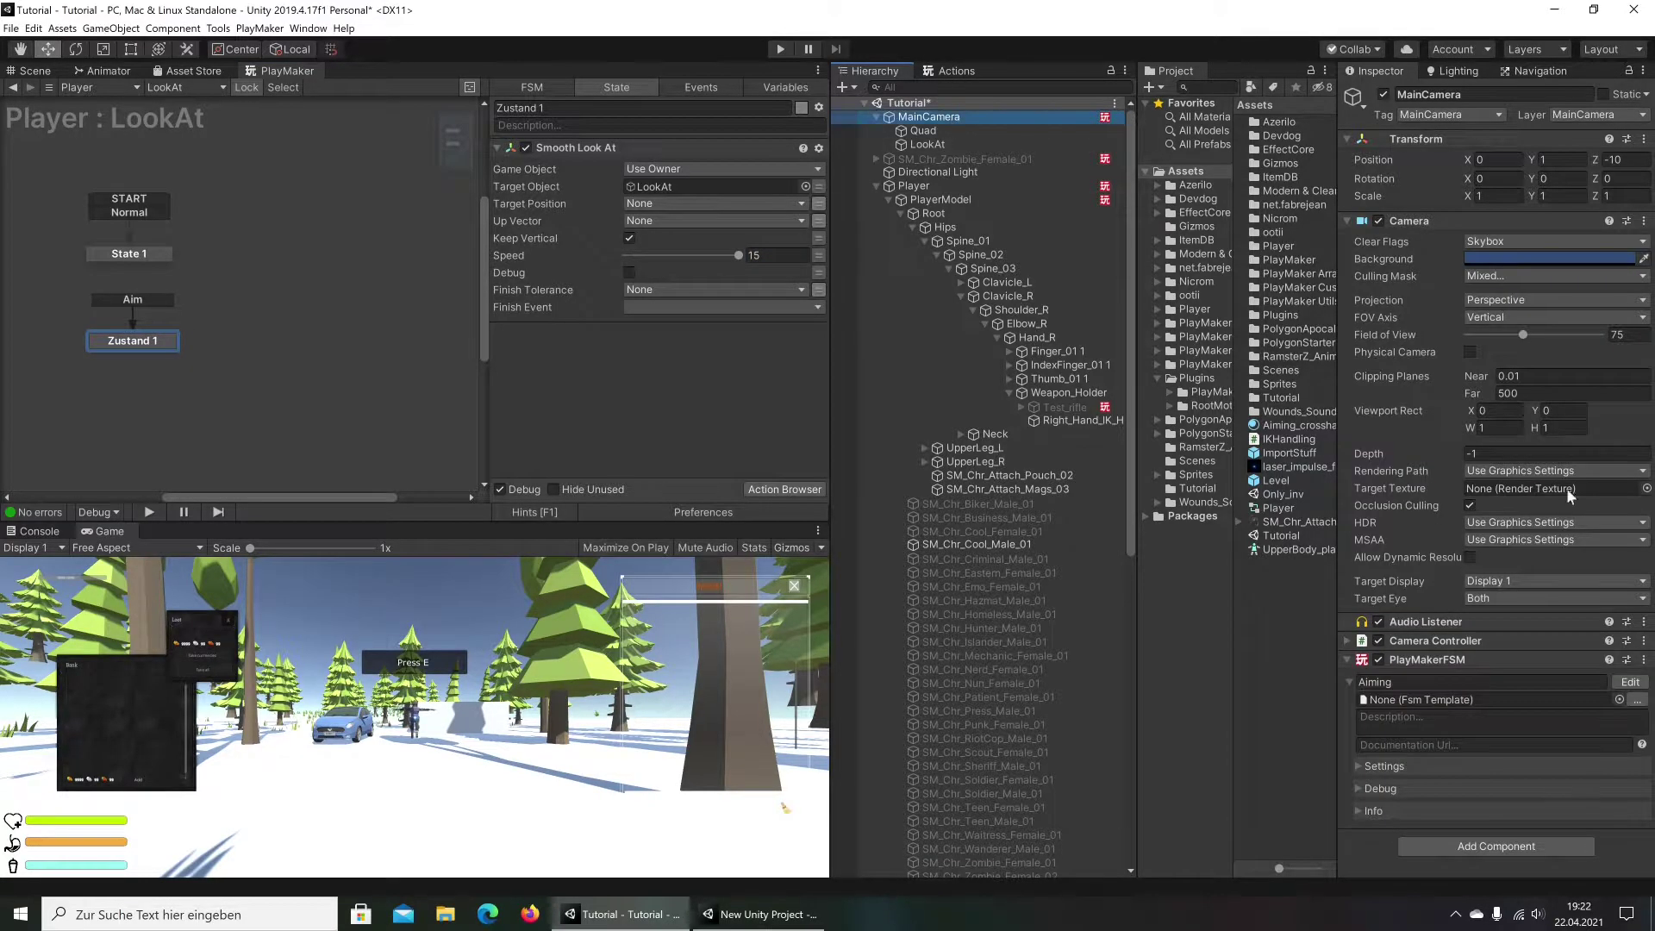
click(1629, 681)
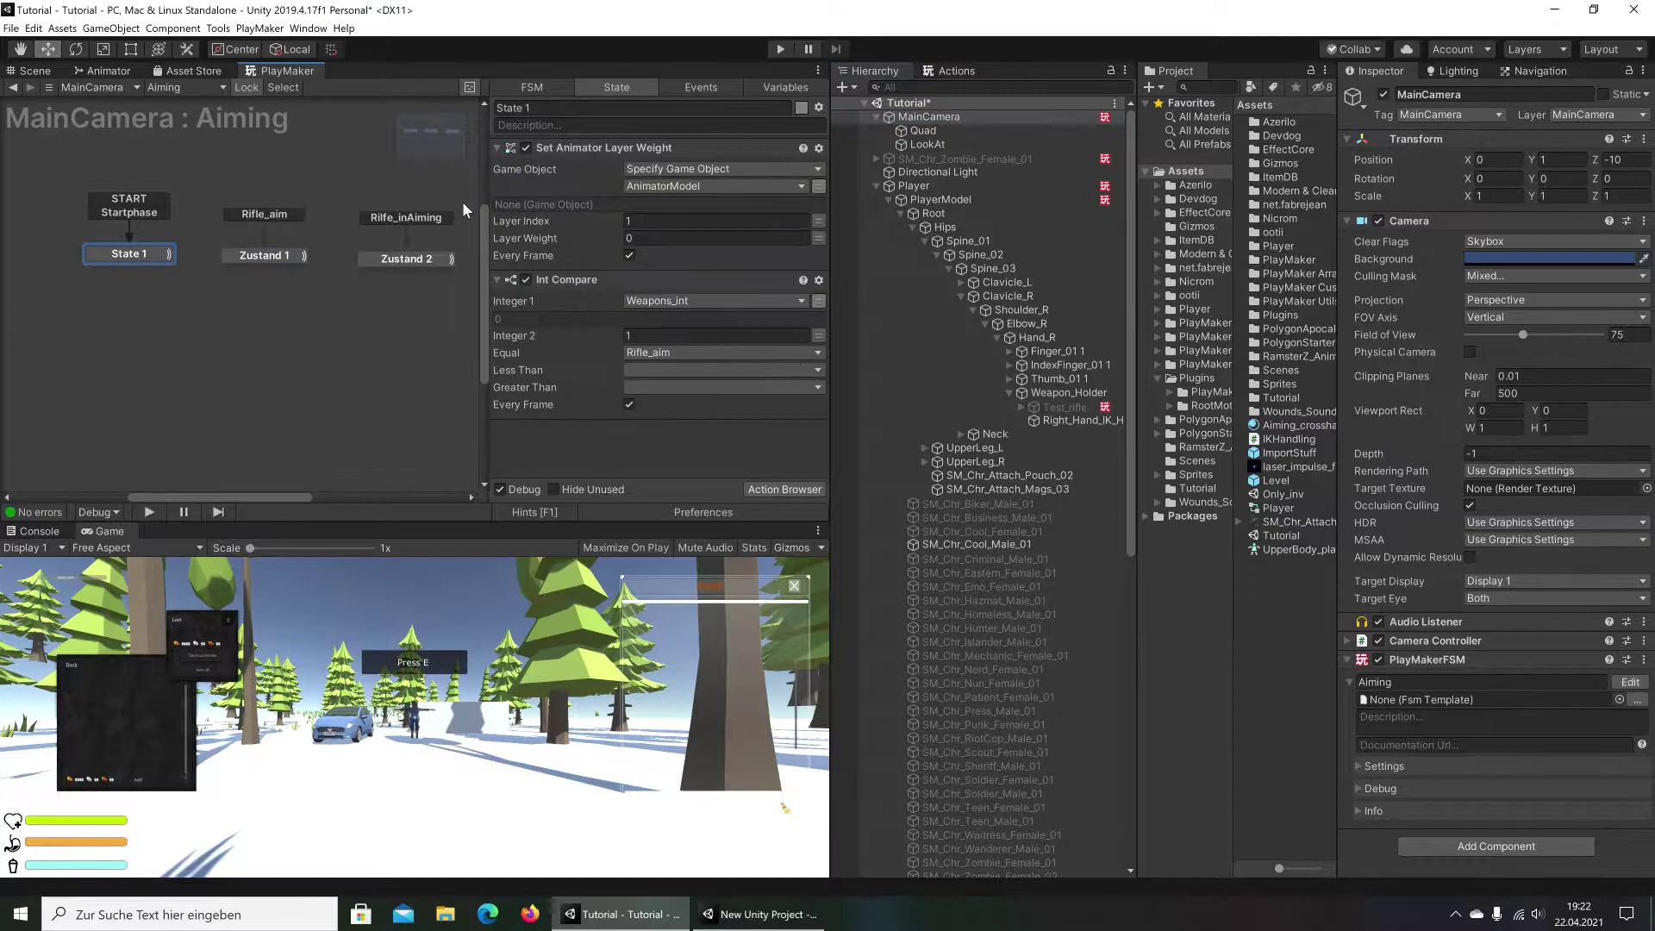
click(281, 256)
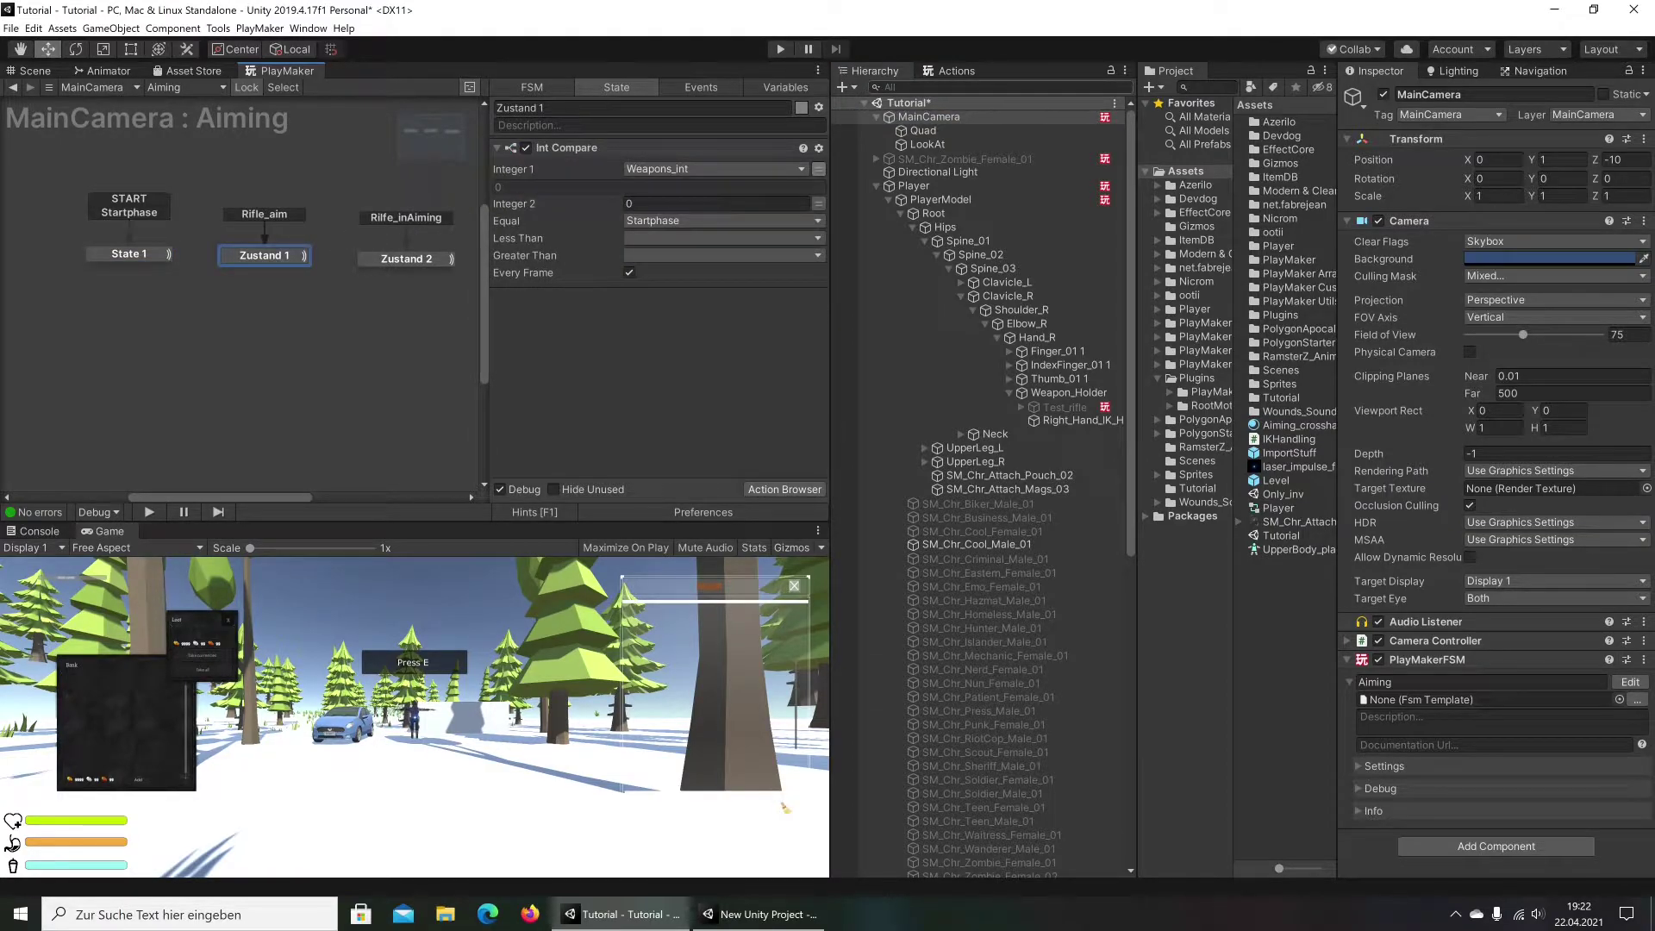
click(958, 72)
text(send)
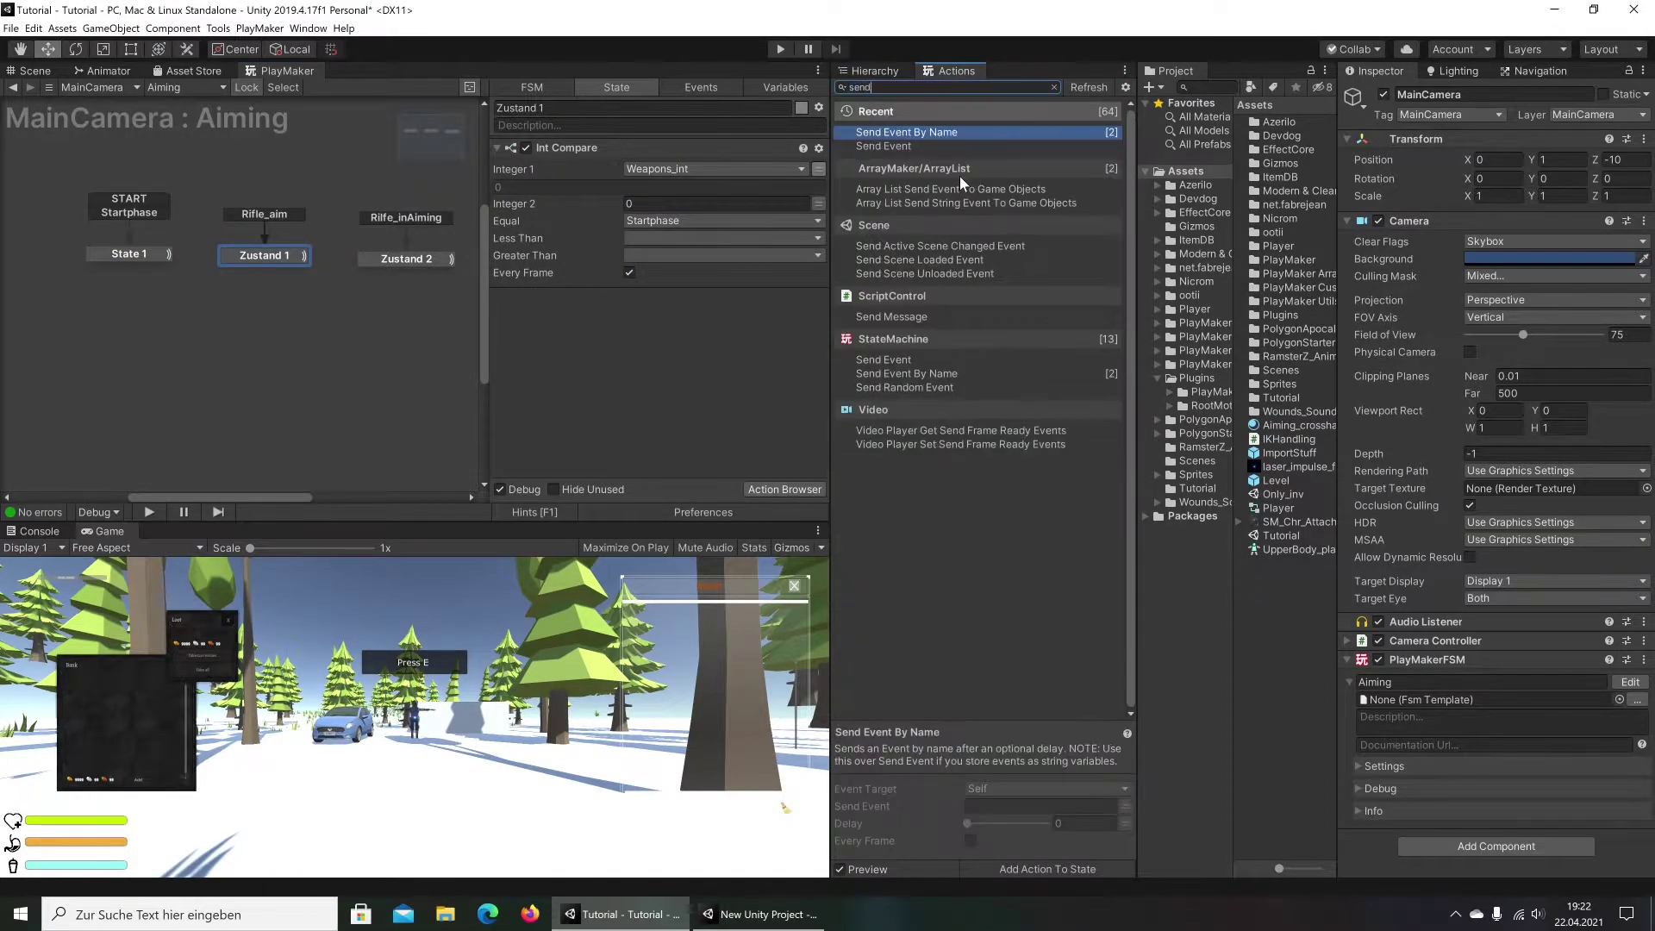
double_click(953, 131)
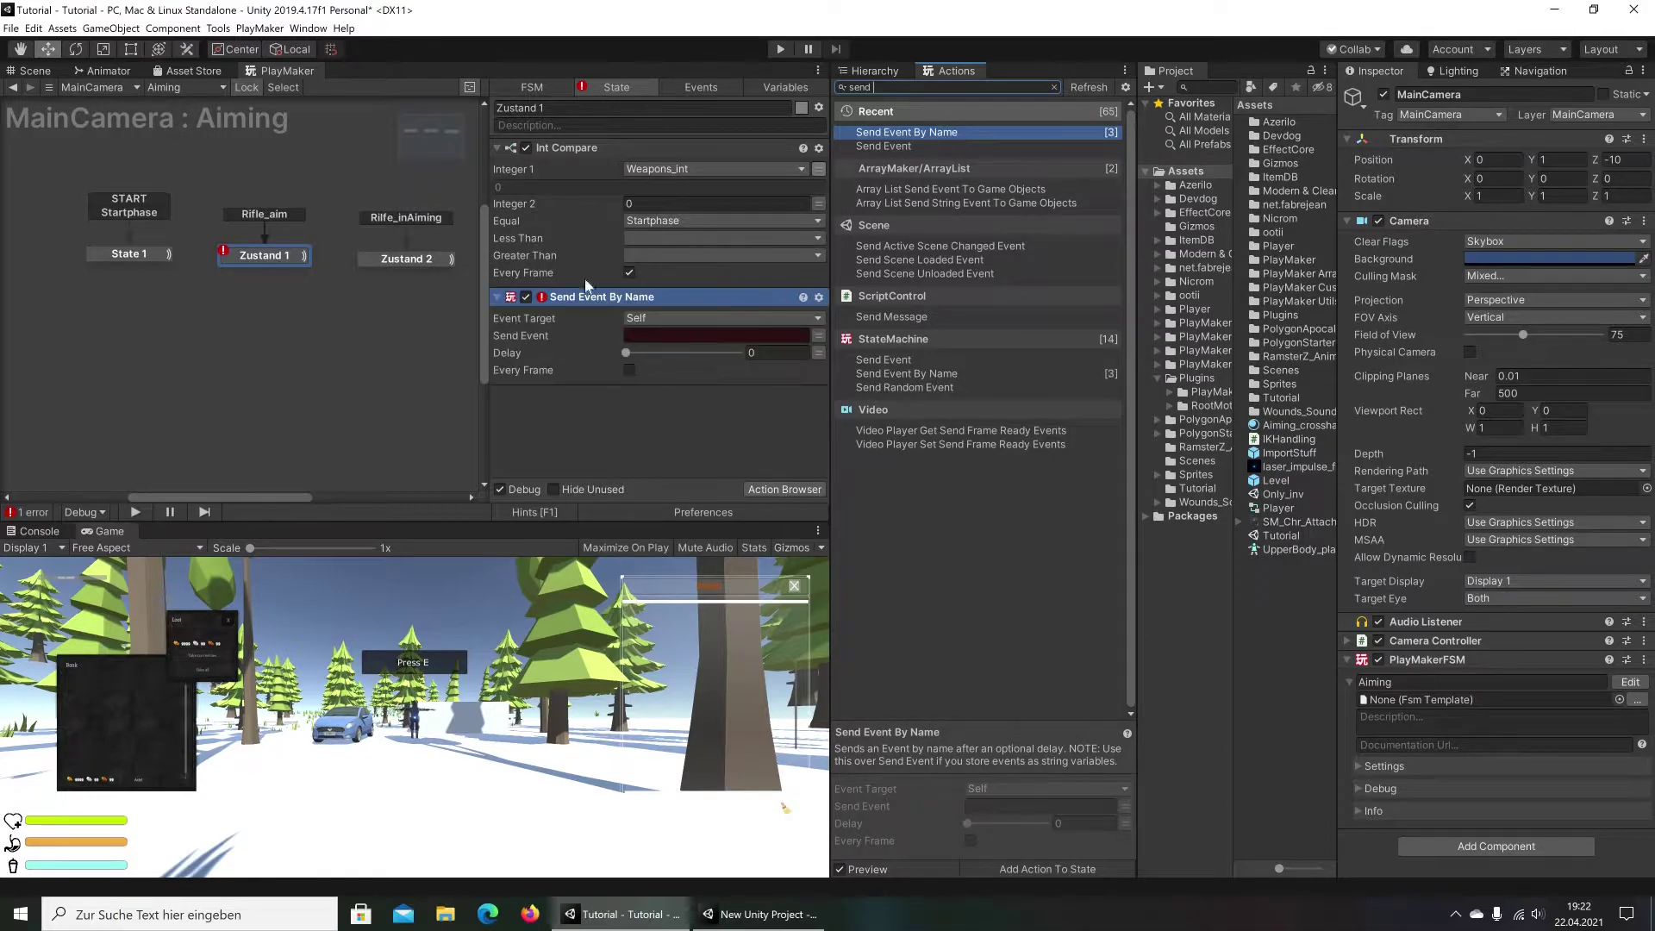
drag(594, 199, 710, 218)
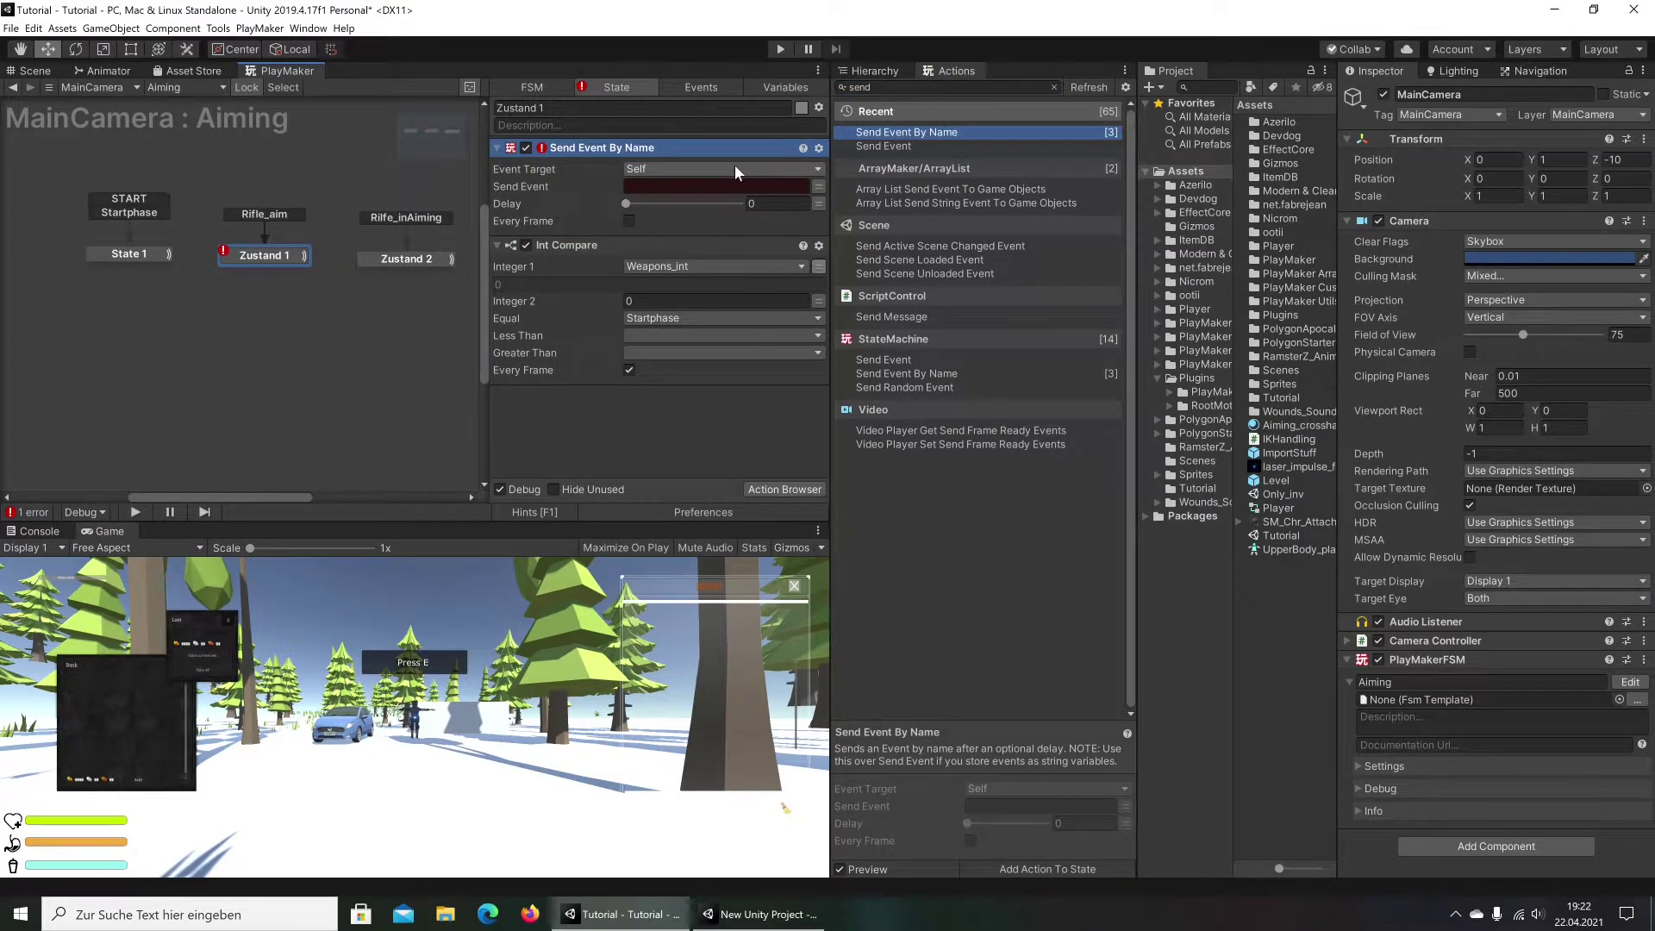
Target the event at Game Object FSM, using the global Player as the receiving object
click(734, 165)
click(726, 215)
click(776, 186)
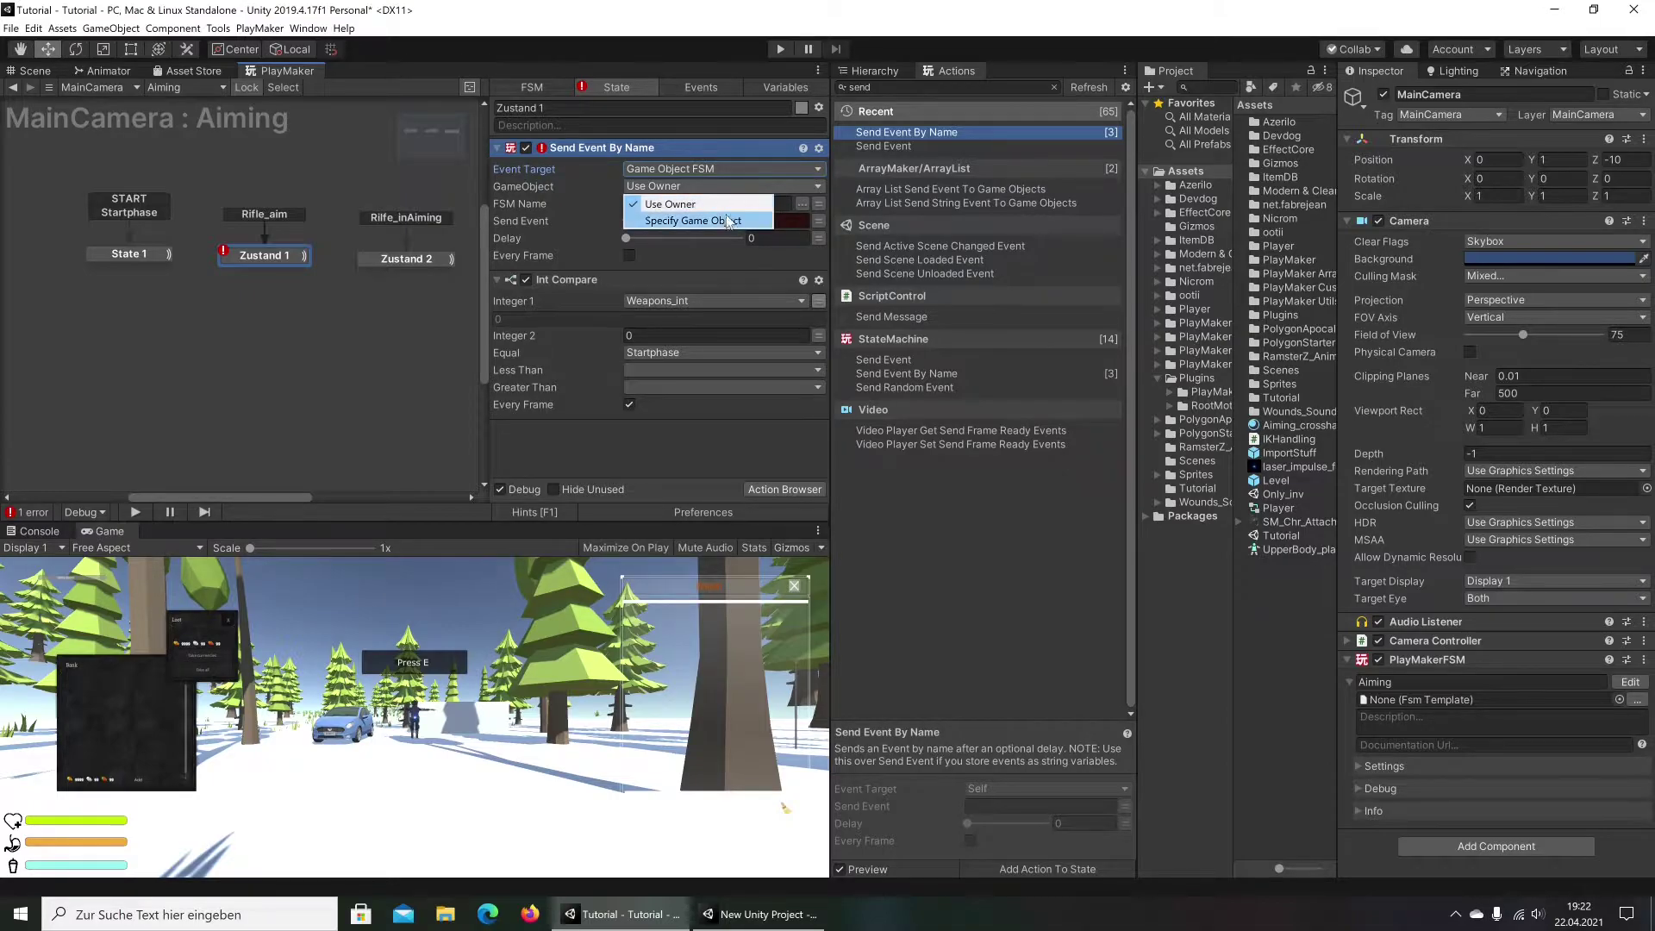
click(694, 221)
click(819, 204)
click(801, 203)
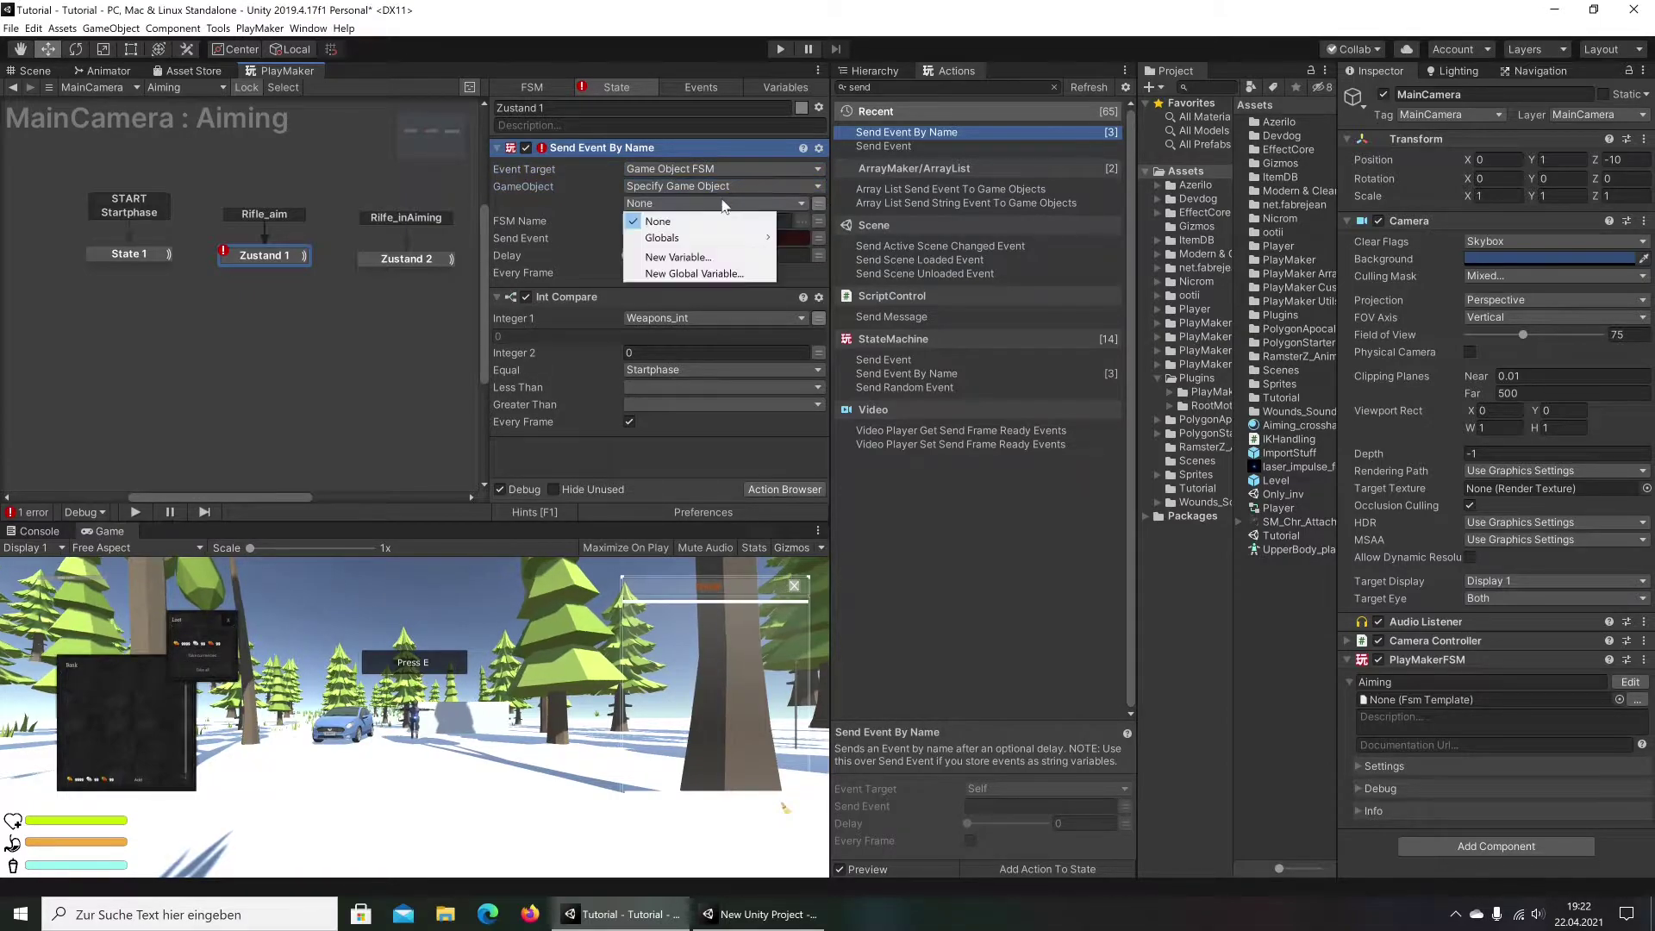
mouse_move(720, 239)
click(810, 286)
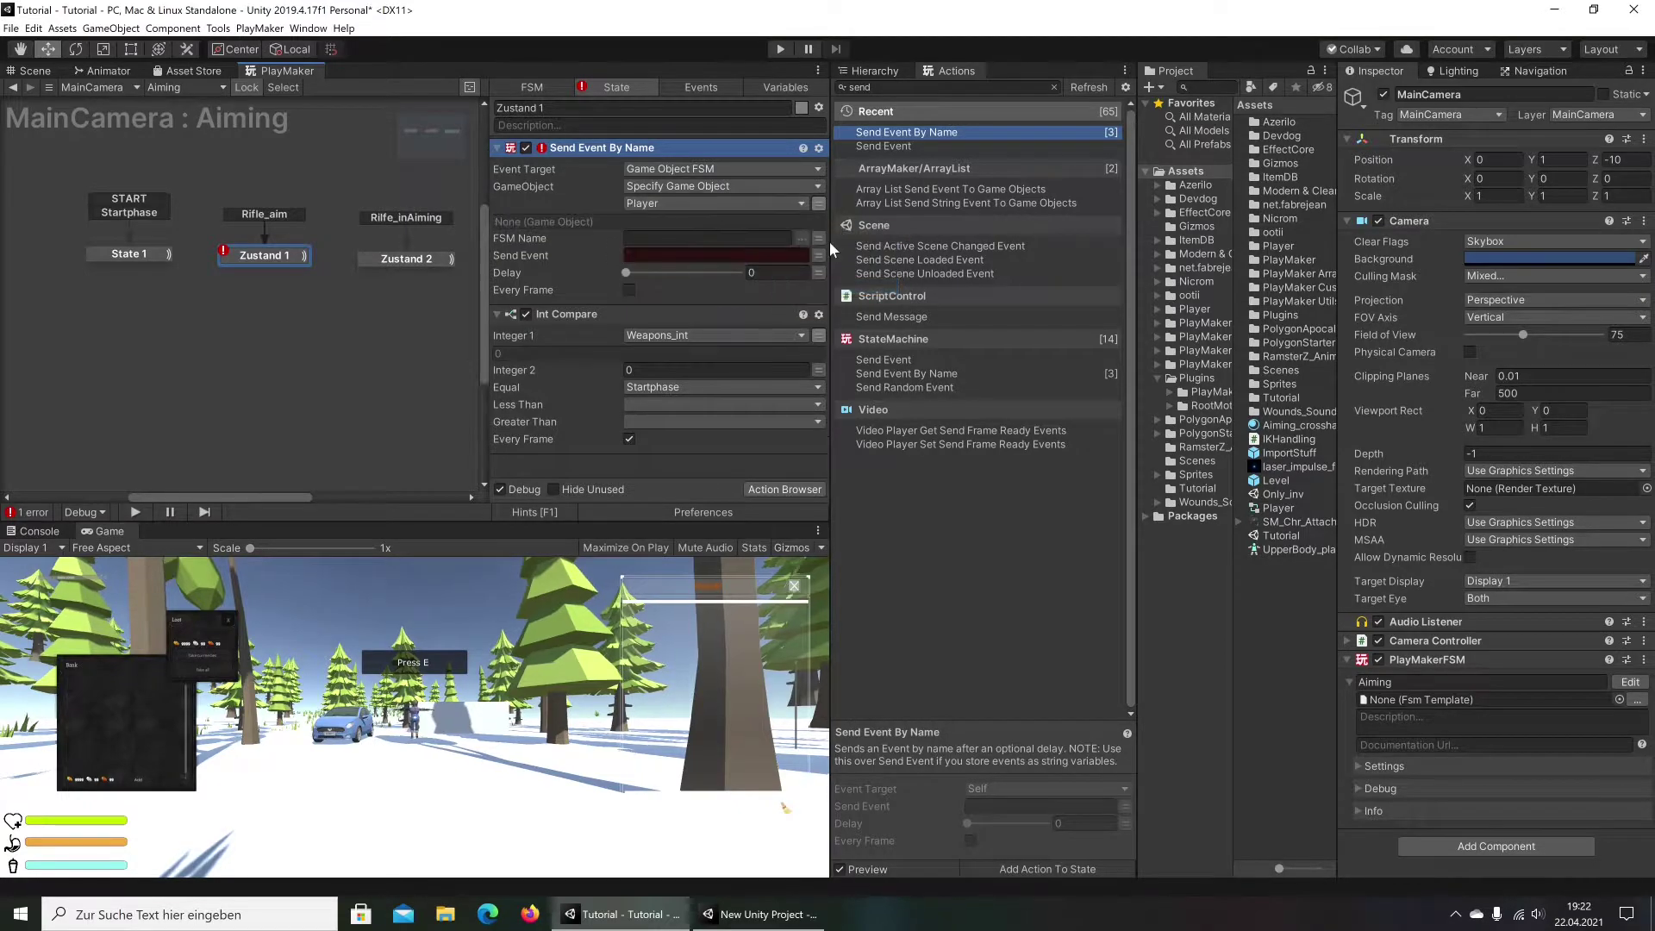
Enter LookAt as the receiving FSM Name
click(706, 238)
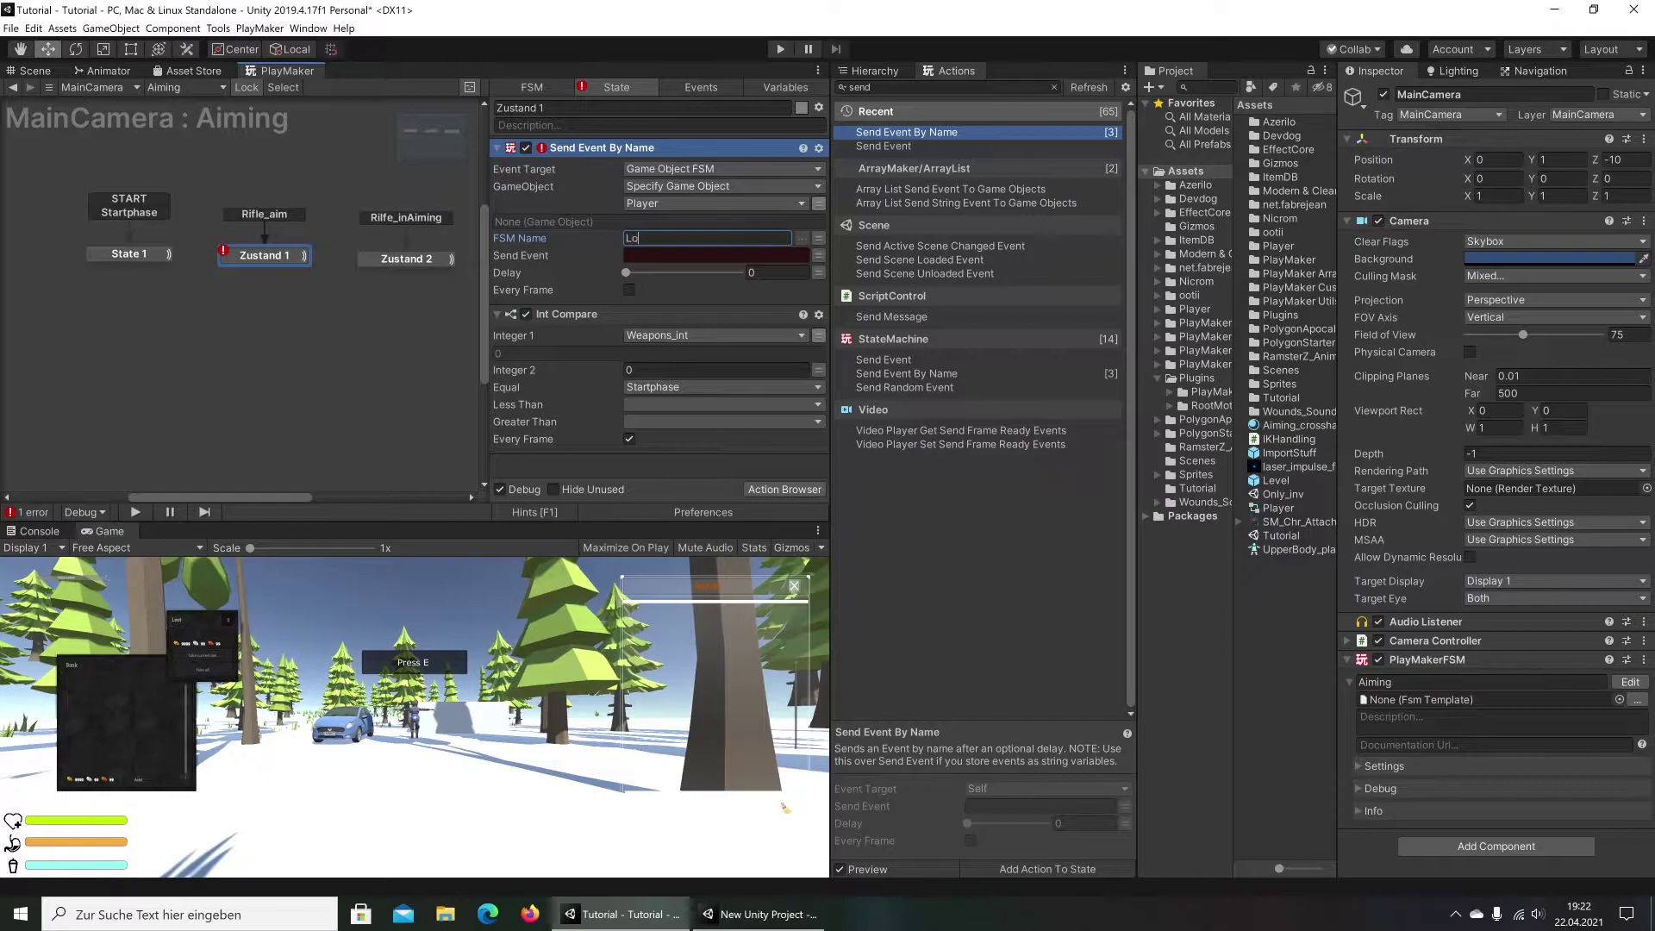
text(LookAT)
key(BackSpace)
text(t)
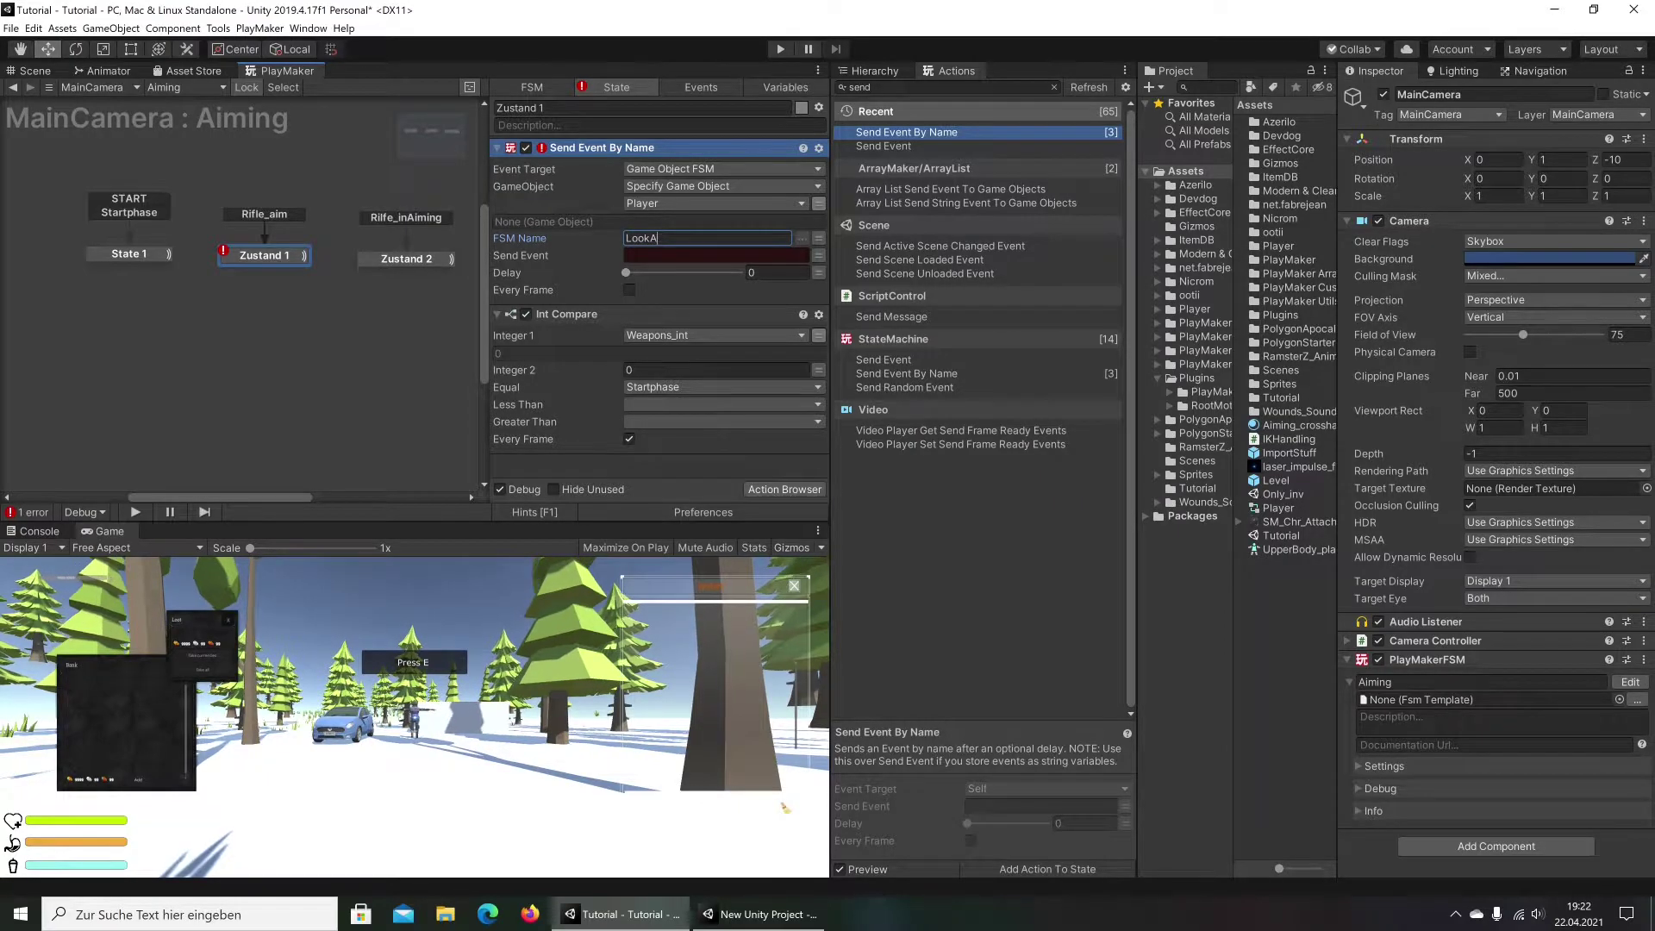
key(ctrl+a)
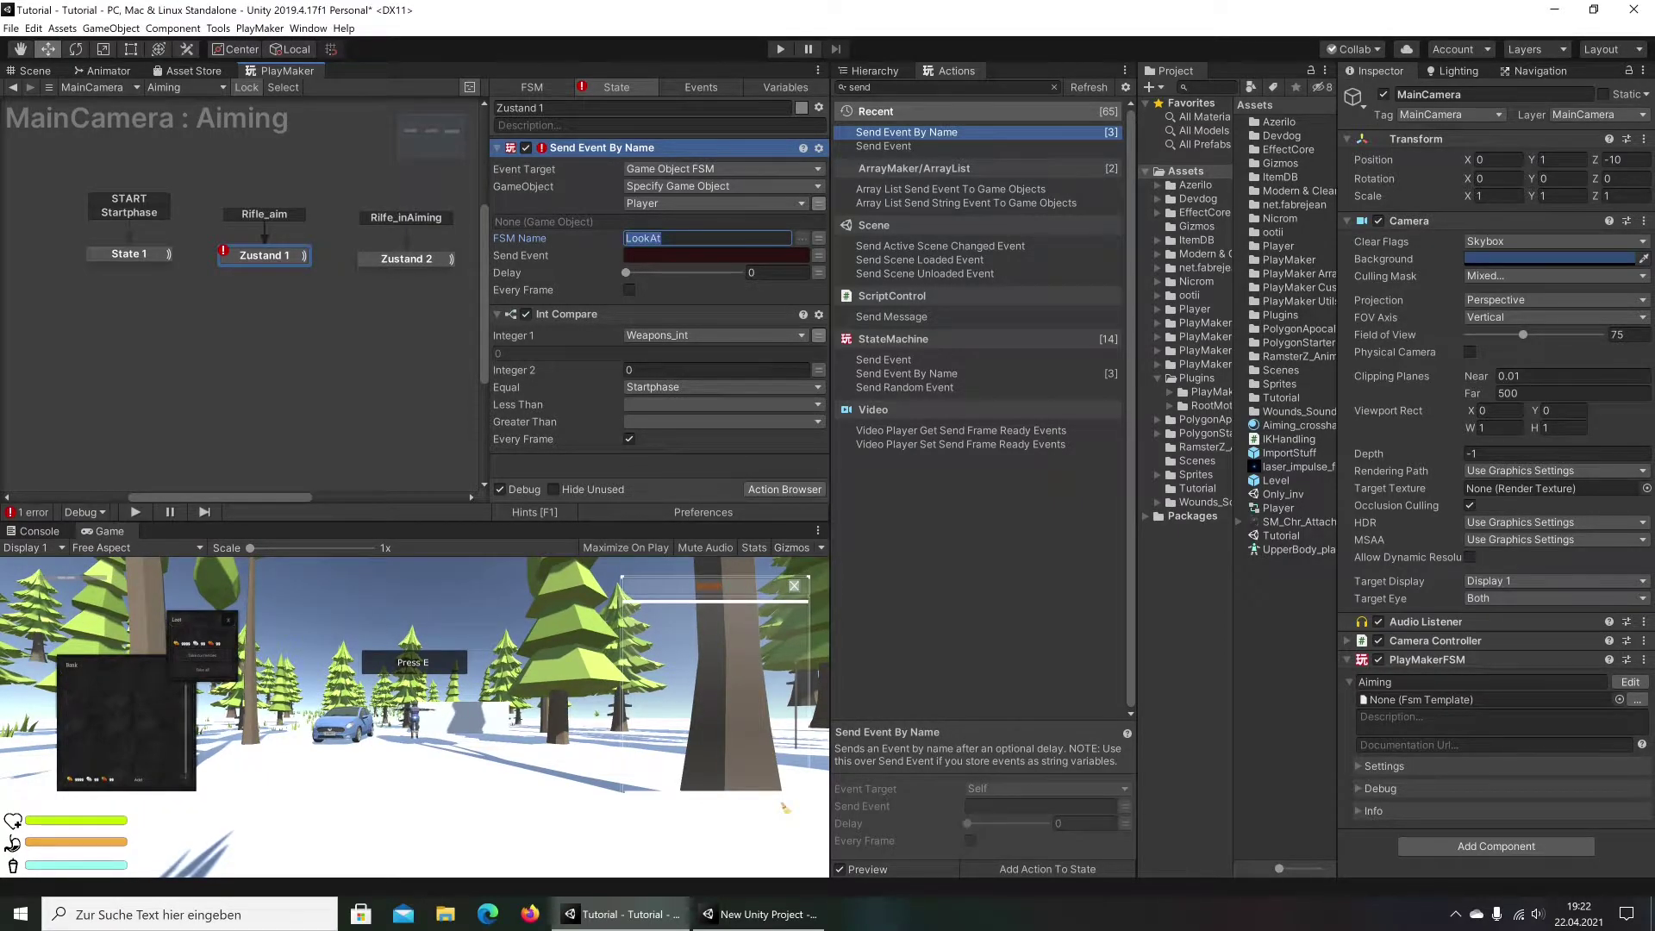
text(Normal)
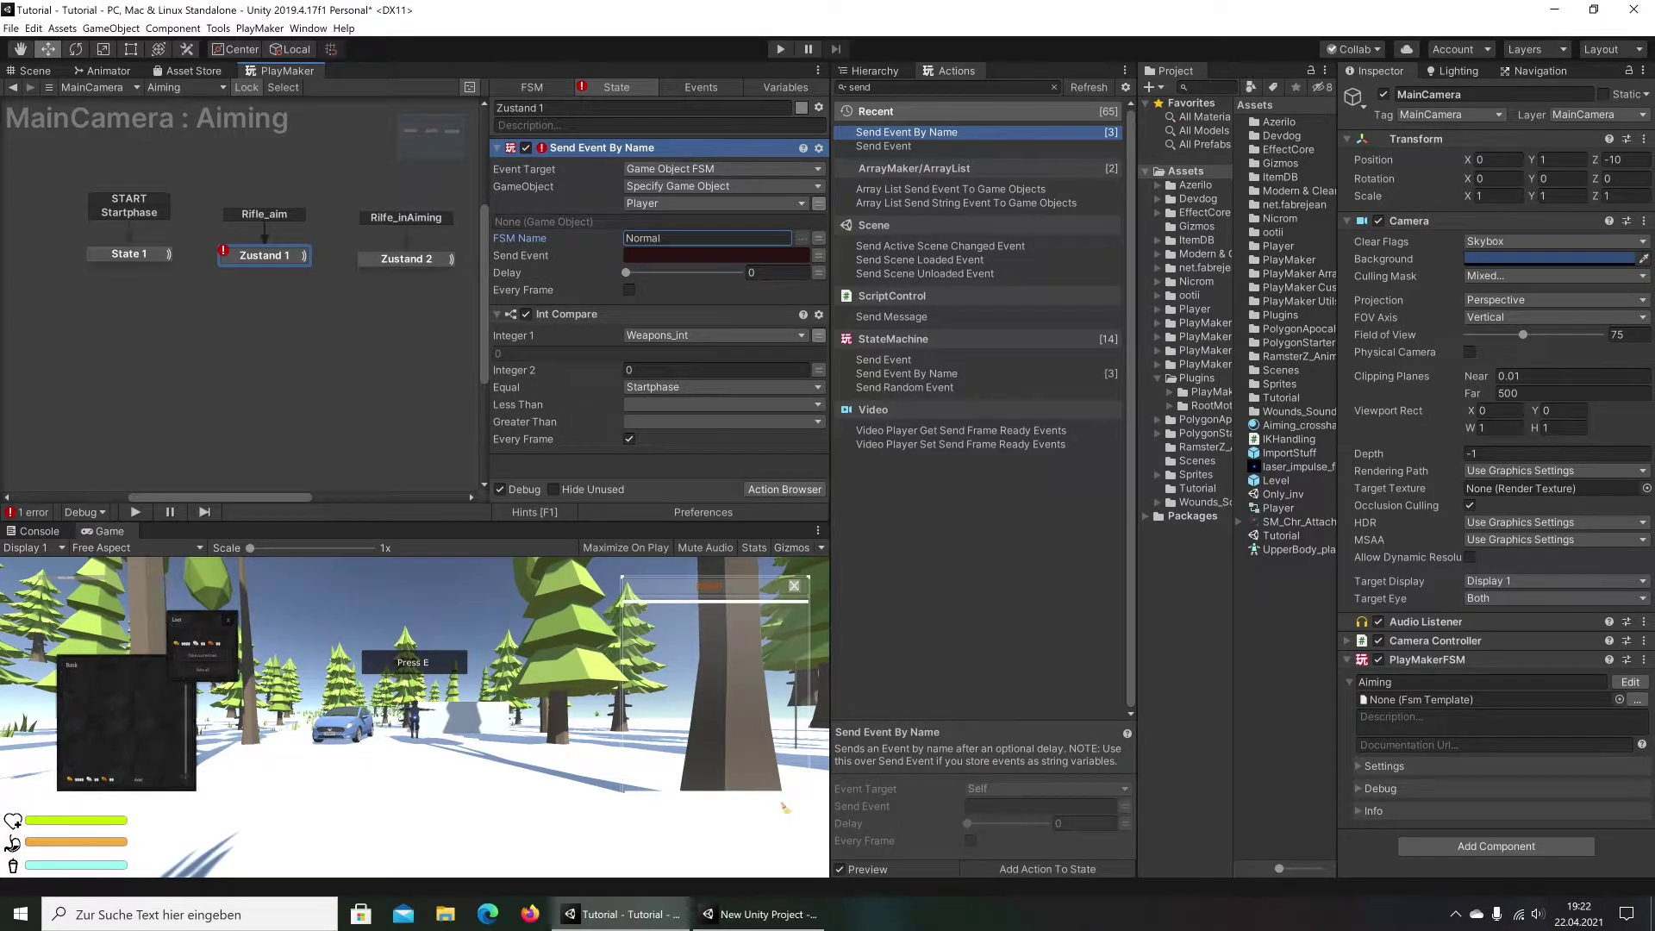
key(ctrl+a)
text(Look)
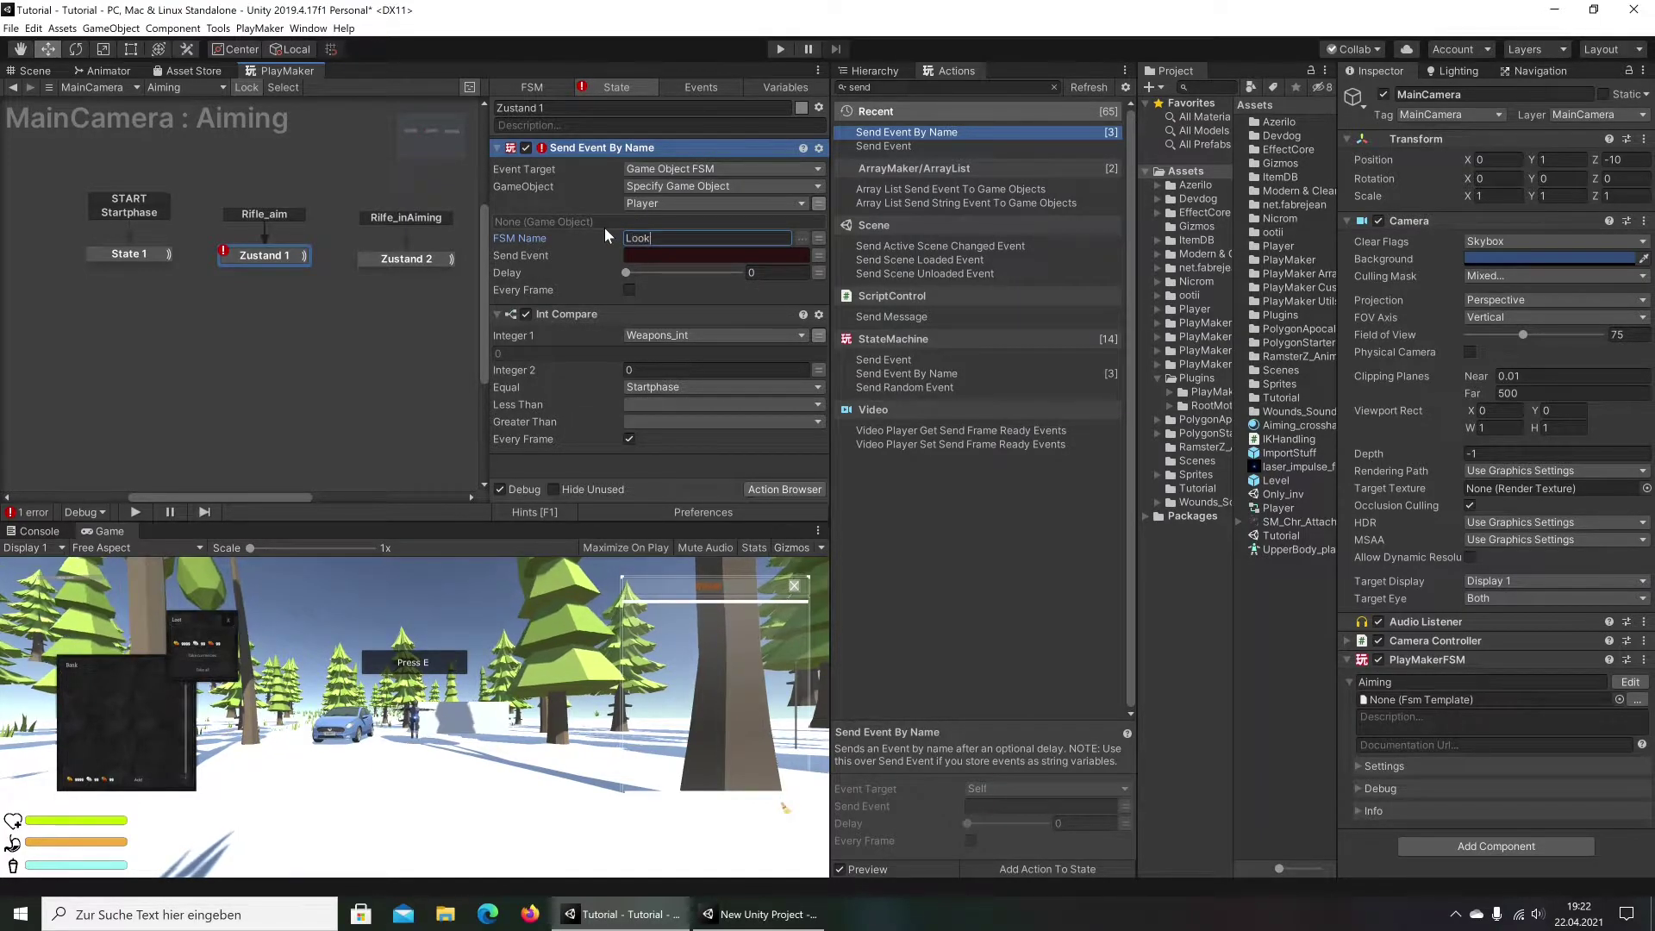
text(At)
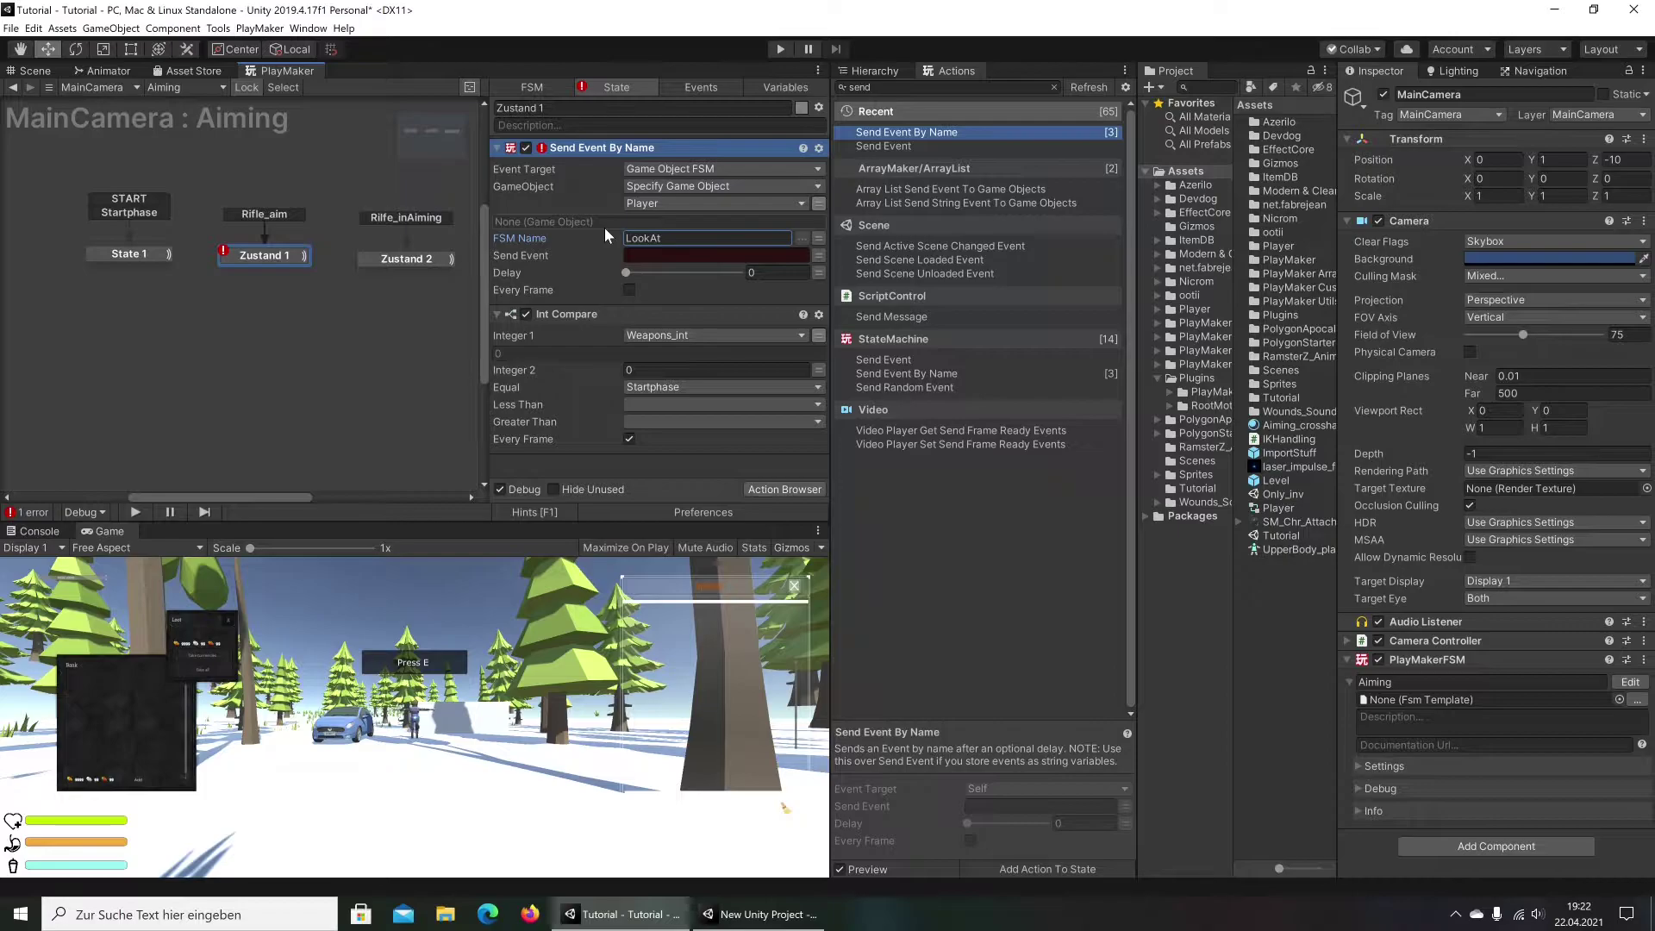
Set the event to send to Normal
click(875, 71)
click(944, 185)
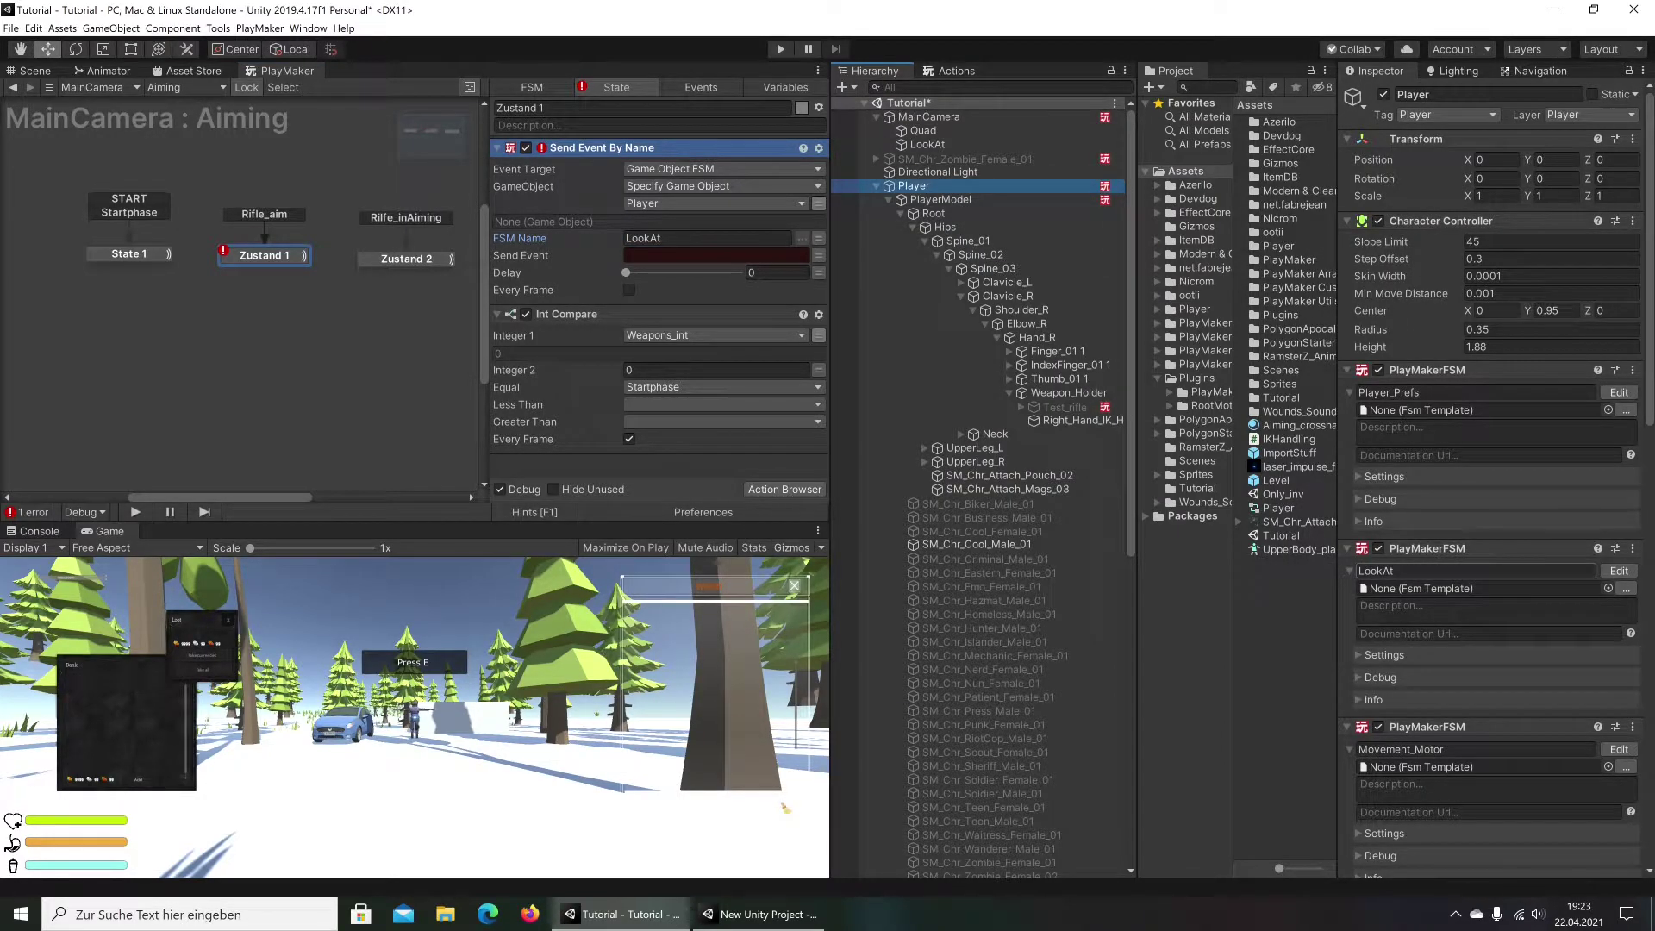
click(715, 255)
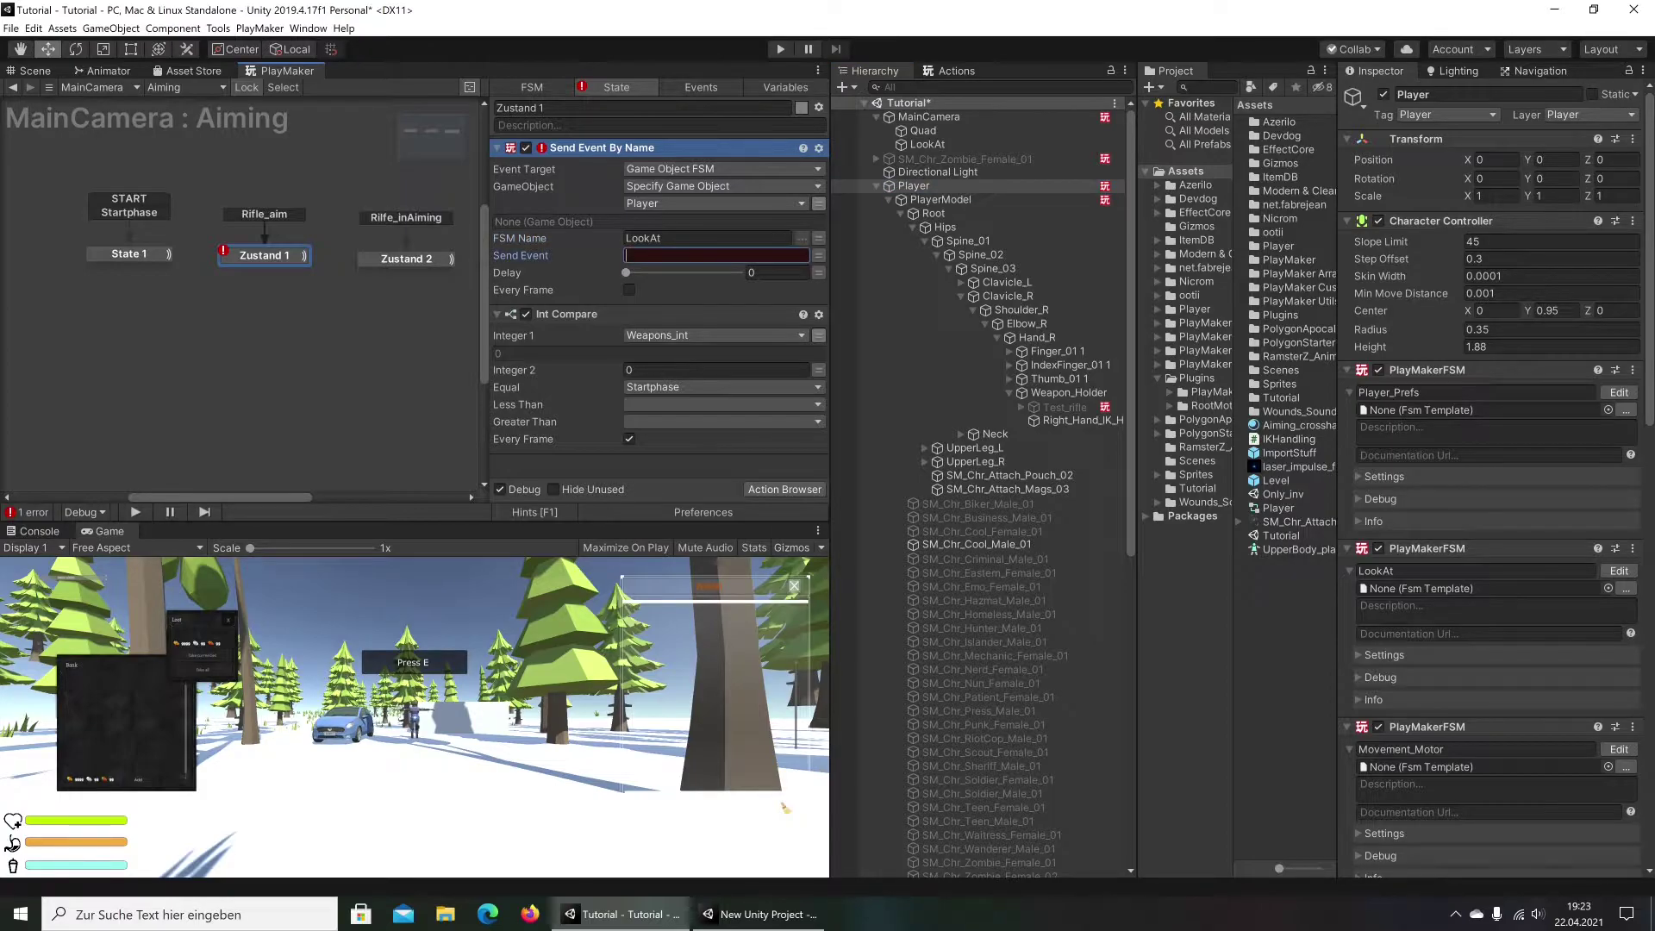
text(Normal)
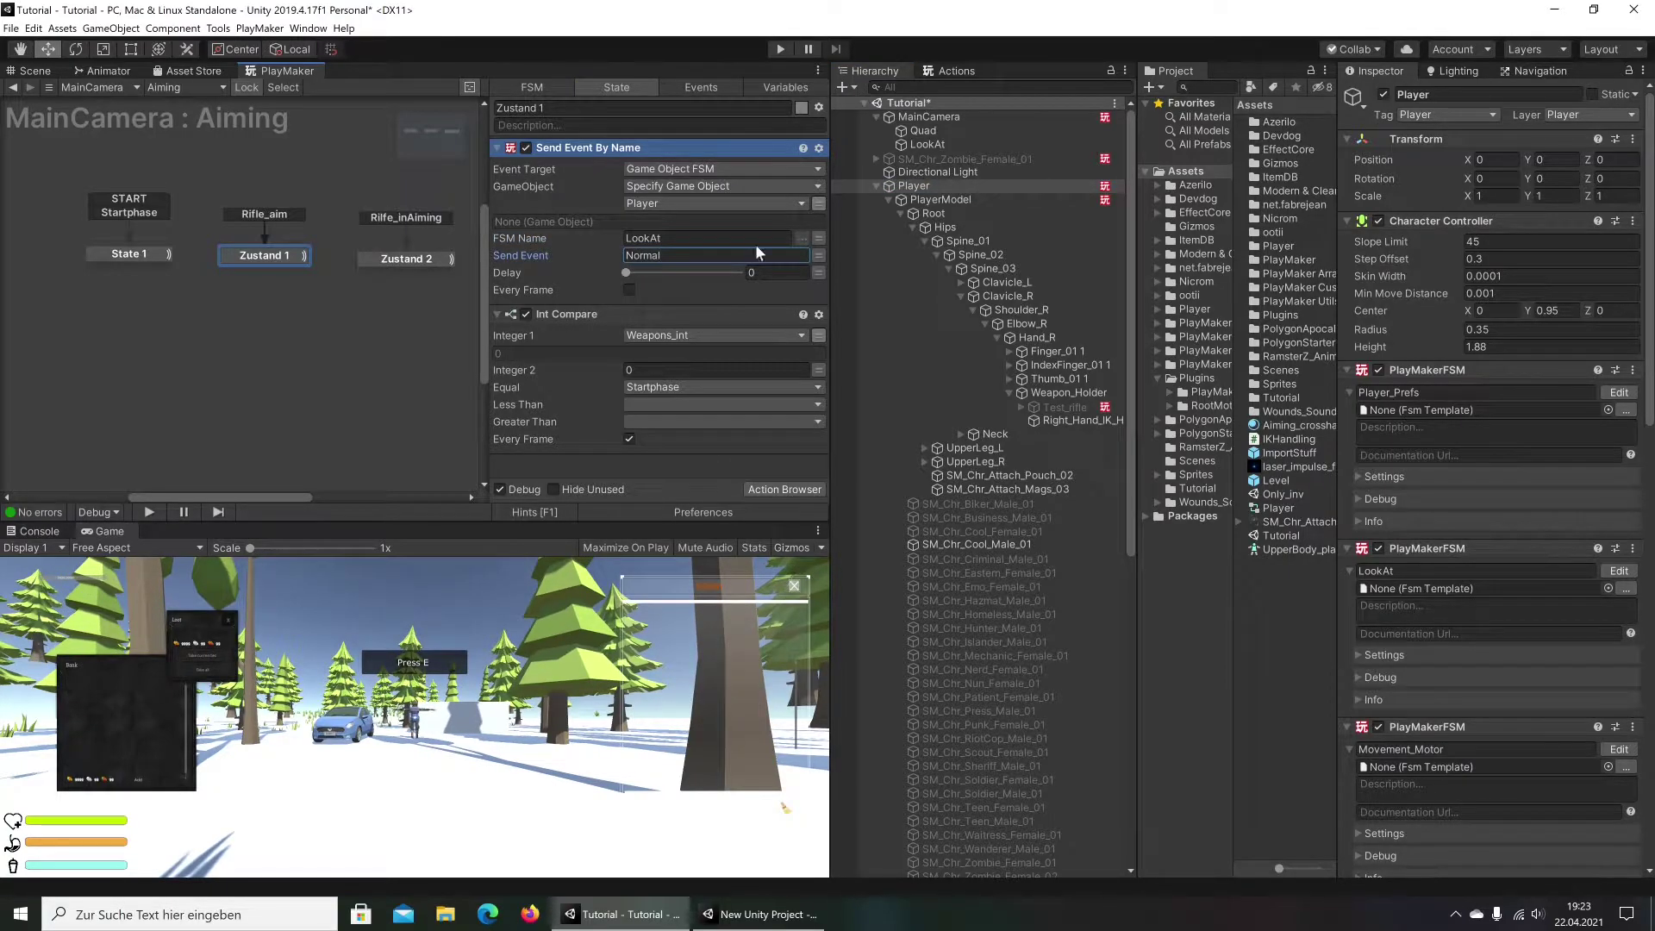
click(819, 273)
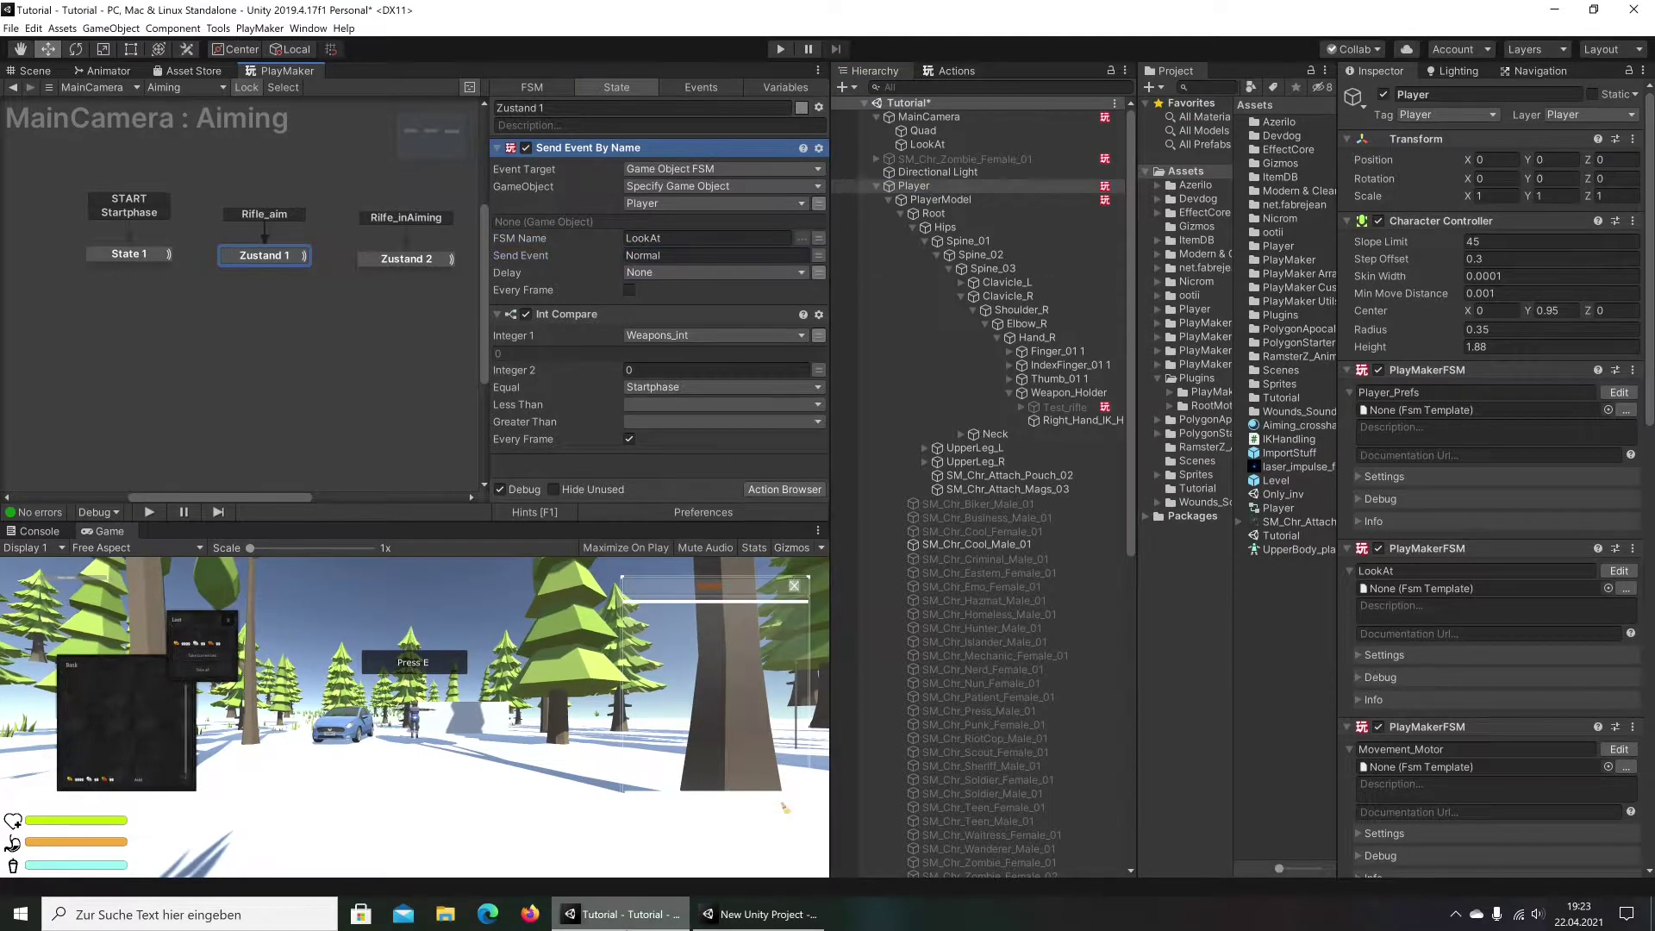
click(698, 915)
Inspect State 1's actions in MainCamera's Aiming FSM in the My_Horror_Con reference project
click(781, 213)
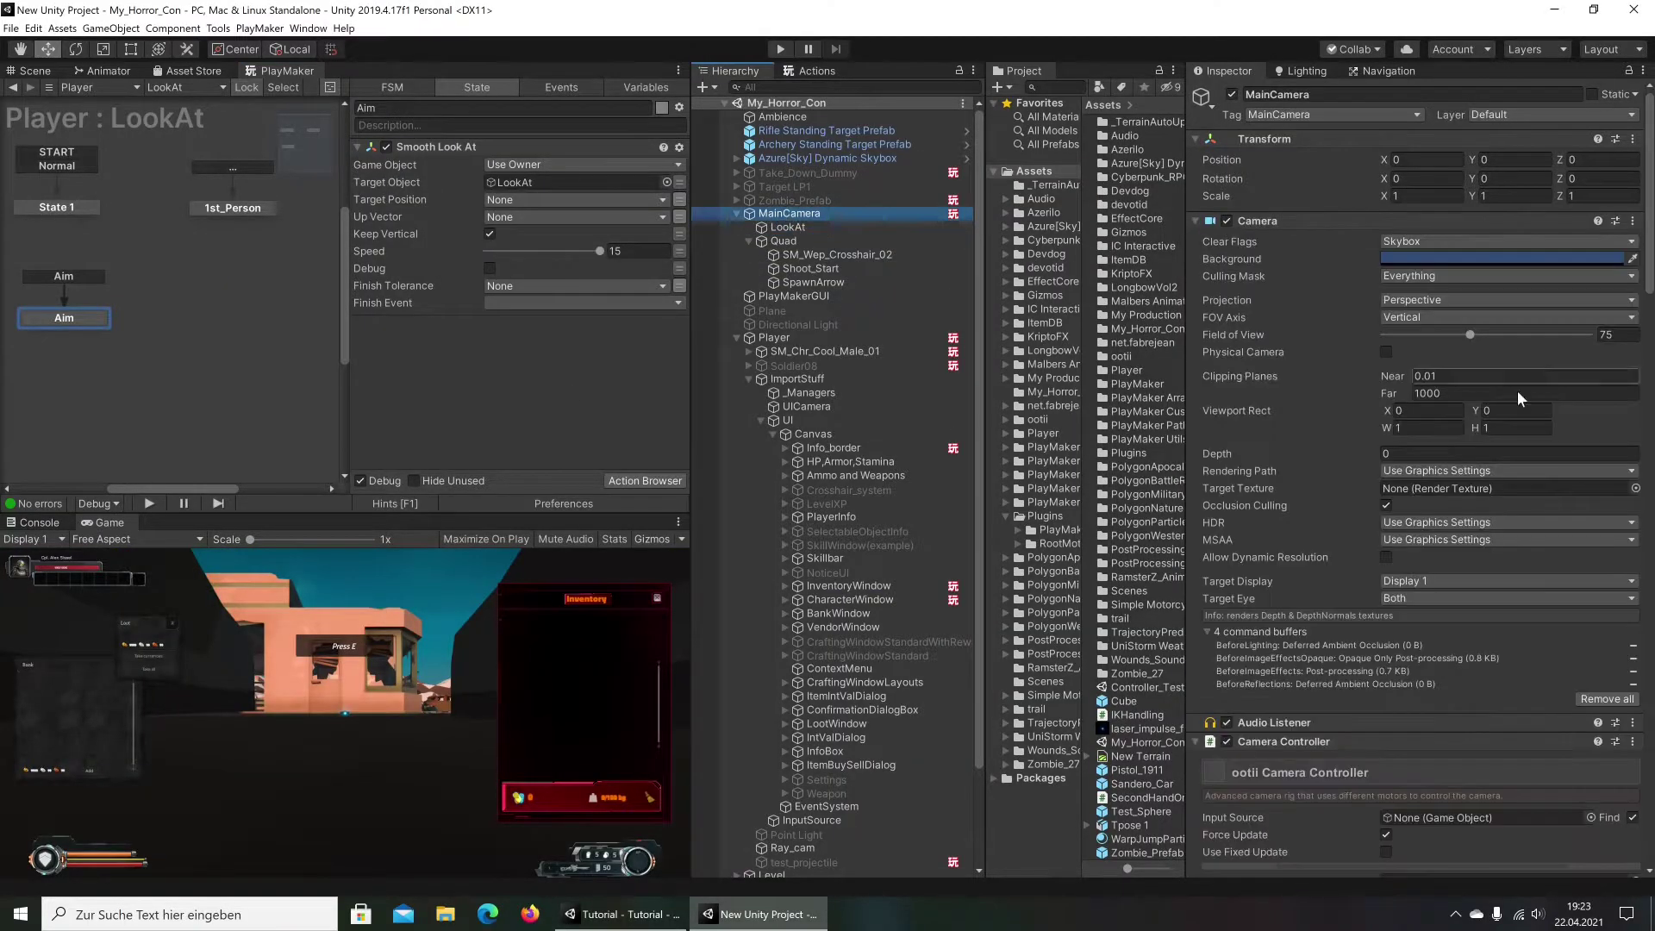
scroll(1517, 391, down, 10)
scroll(1415, 674, down, 10)
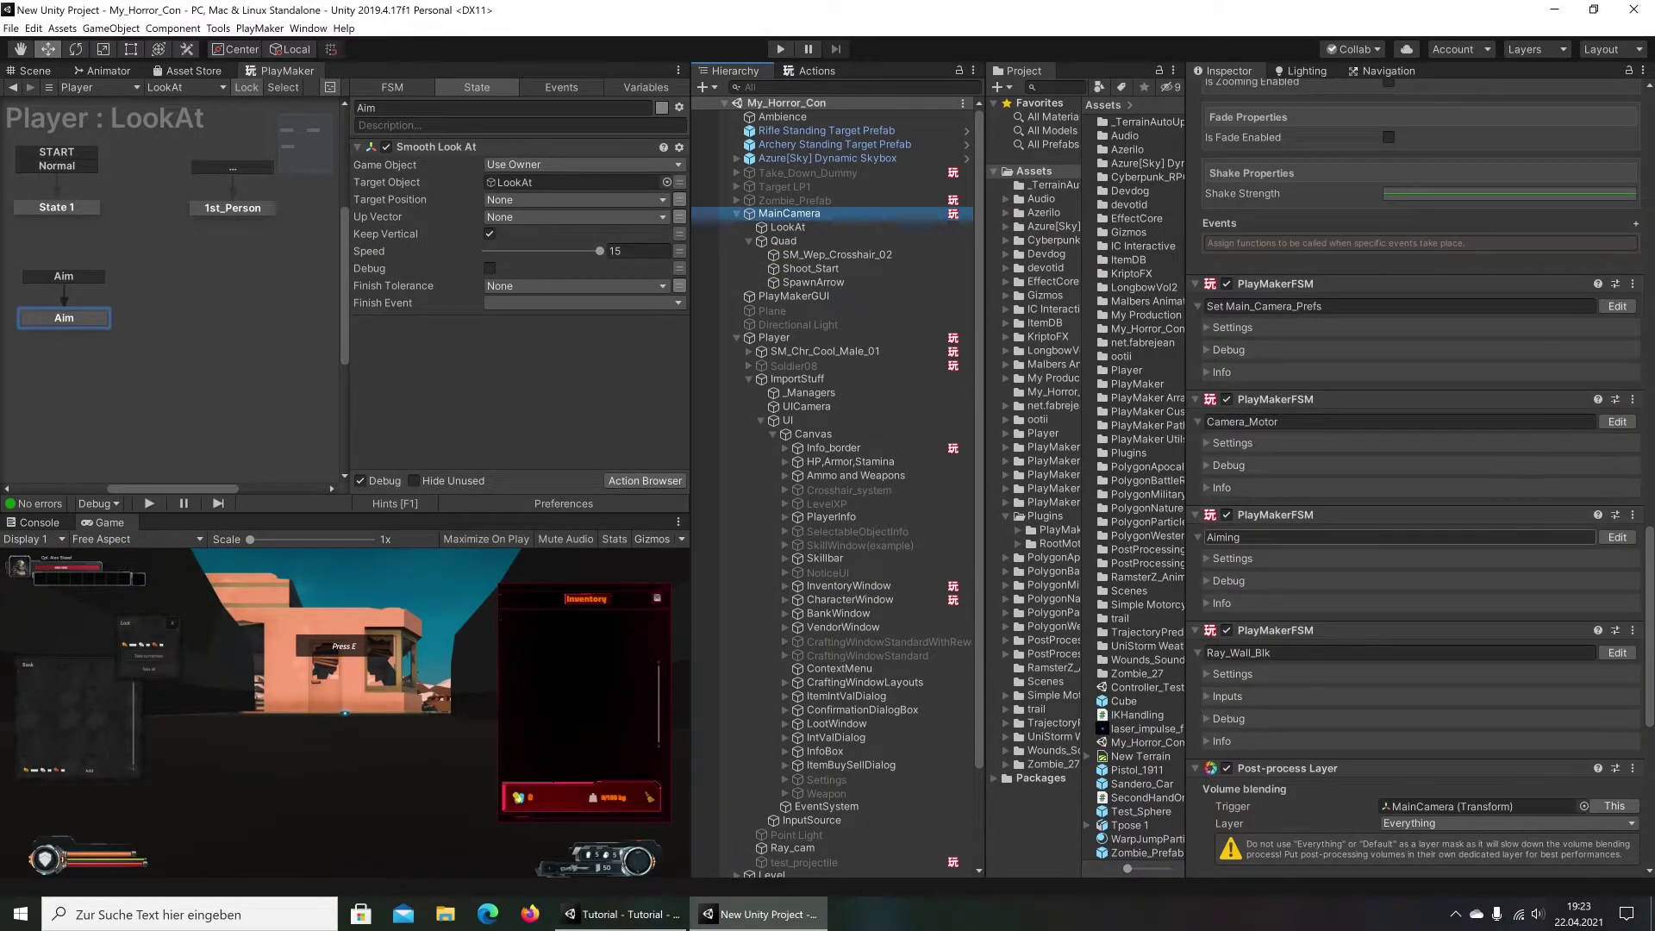
click(1617, 537)
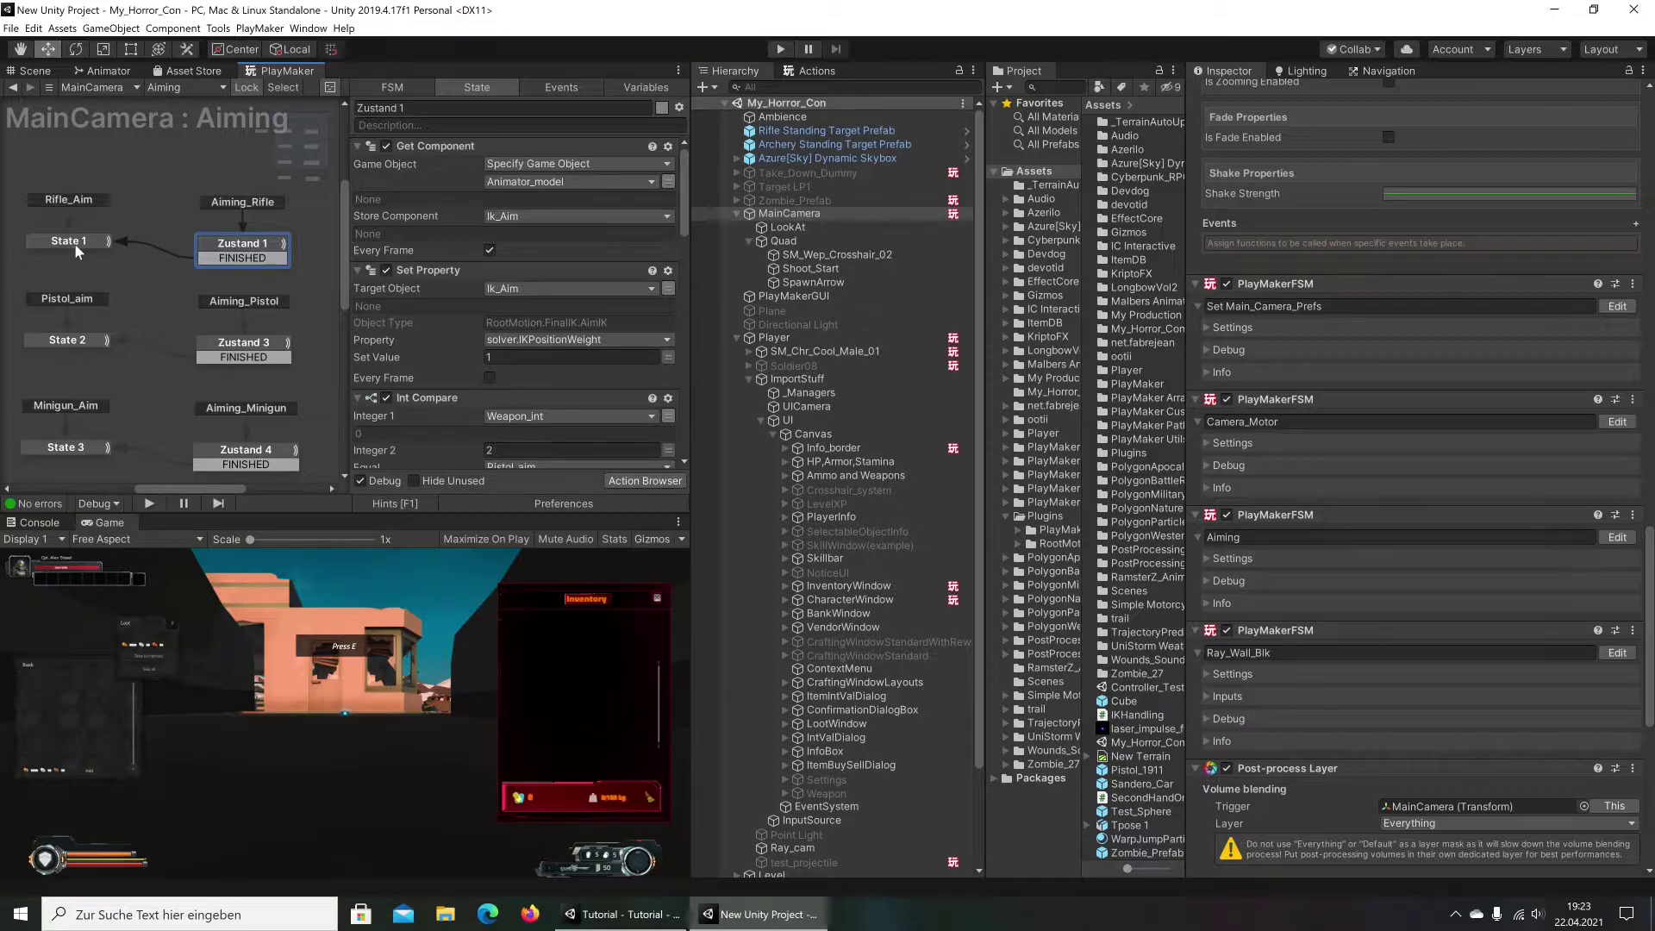
click(74, 243)
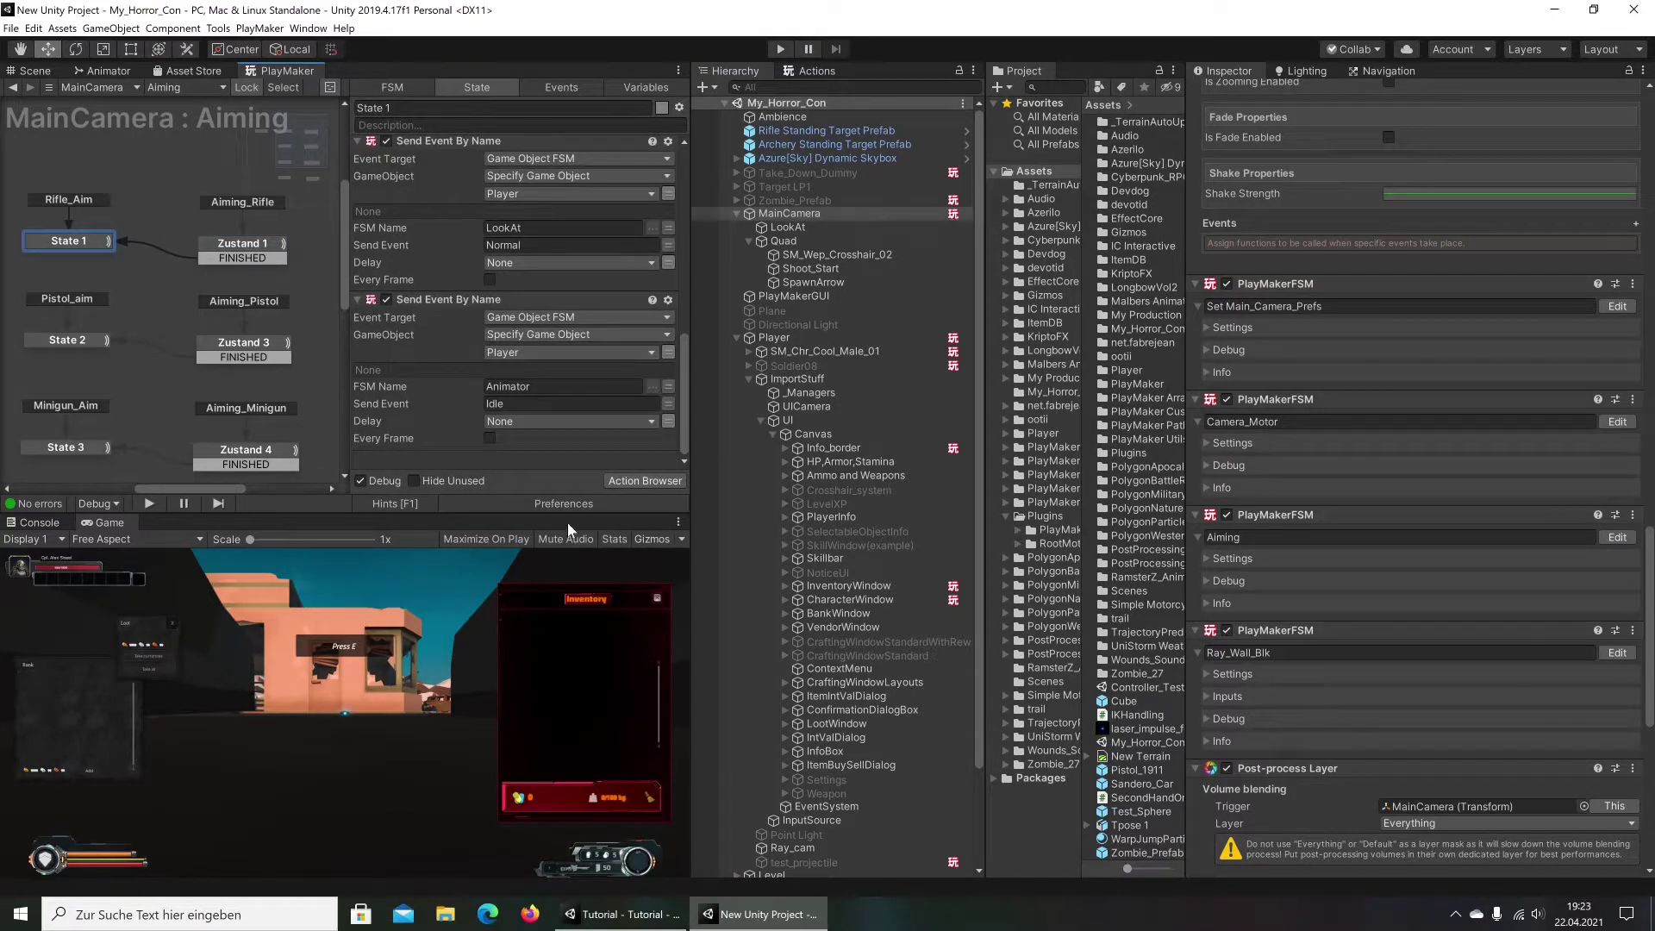
mouse_move(609, 924)
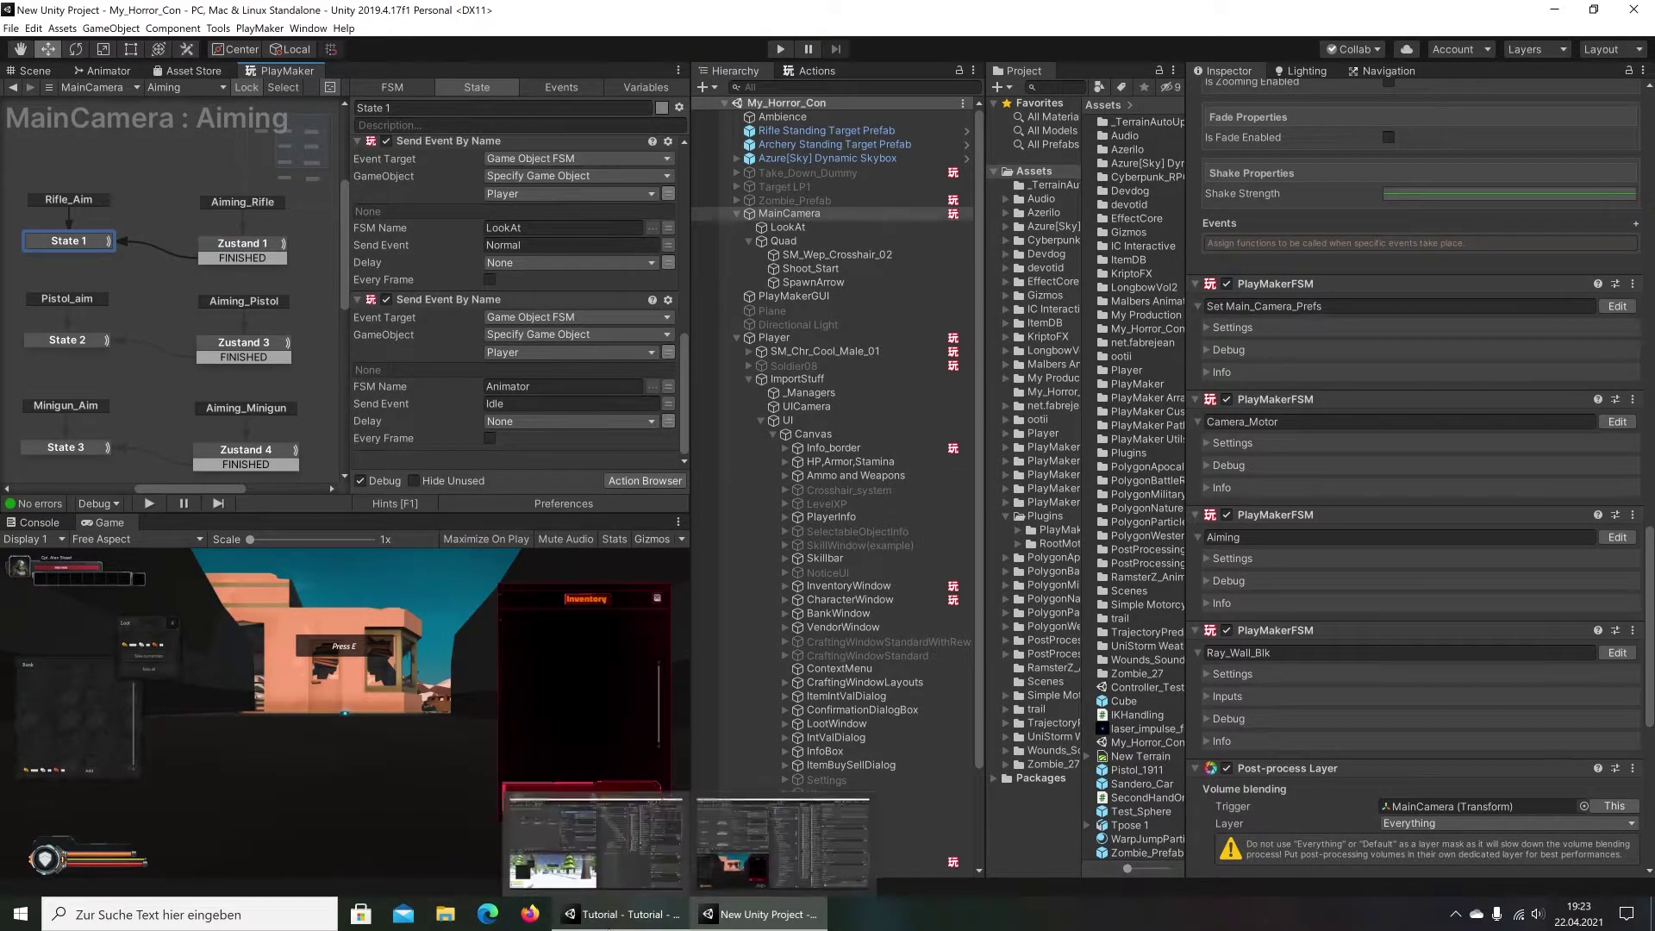
Copy Zustand 1's Send Event By Name into Zustand 2 and change its event to Aim
click(594, 840)
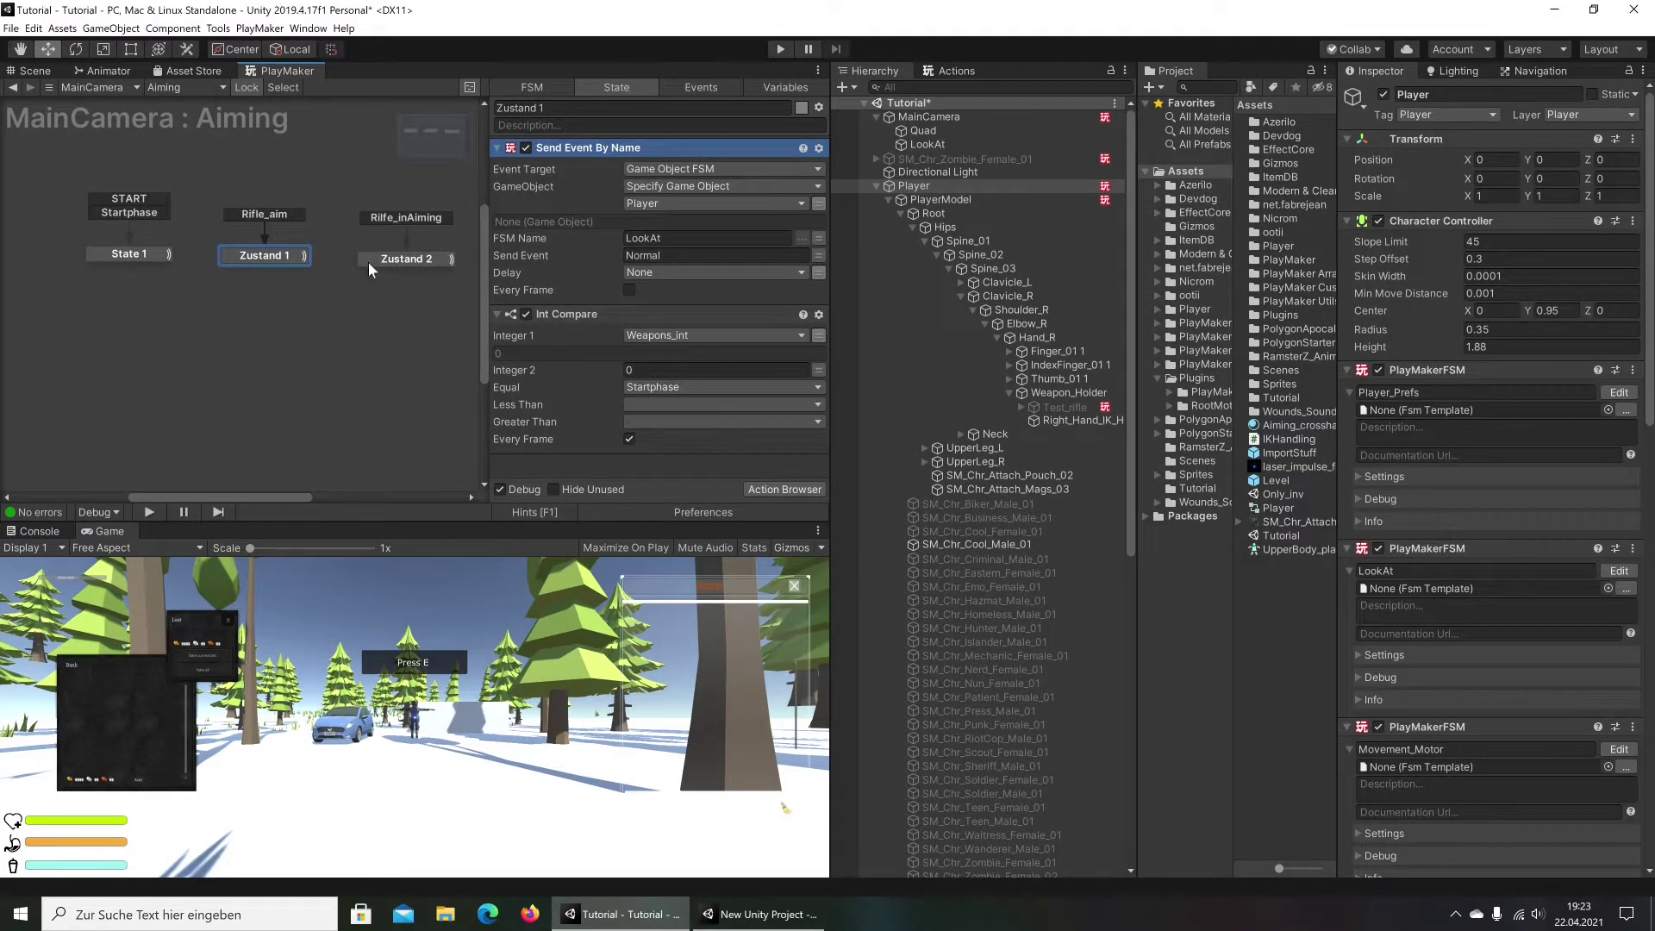
right_click(567, 148)
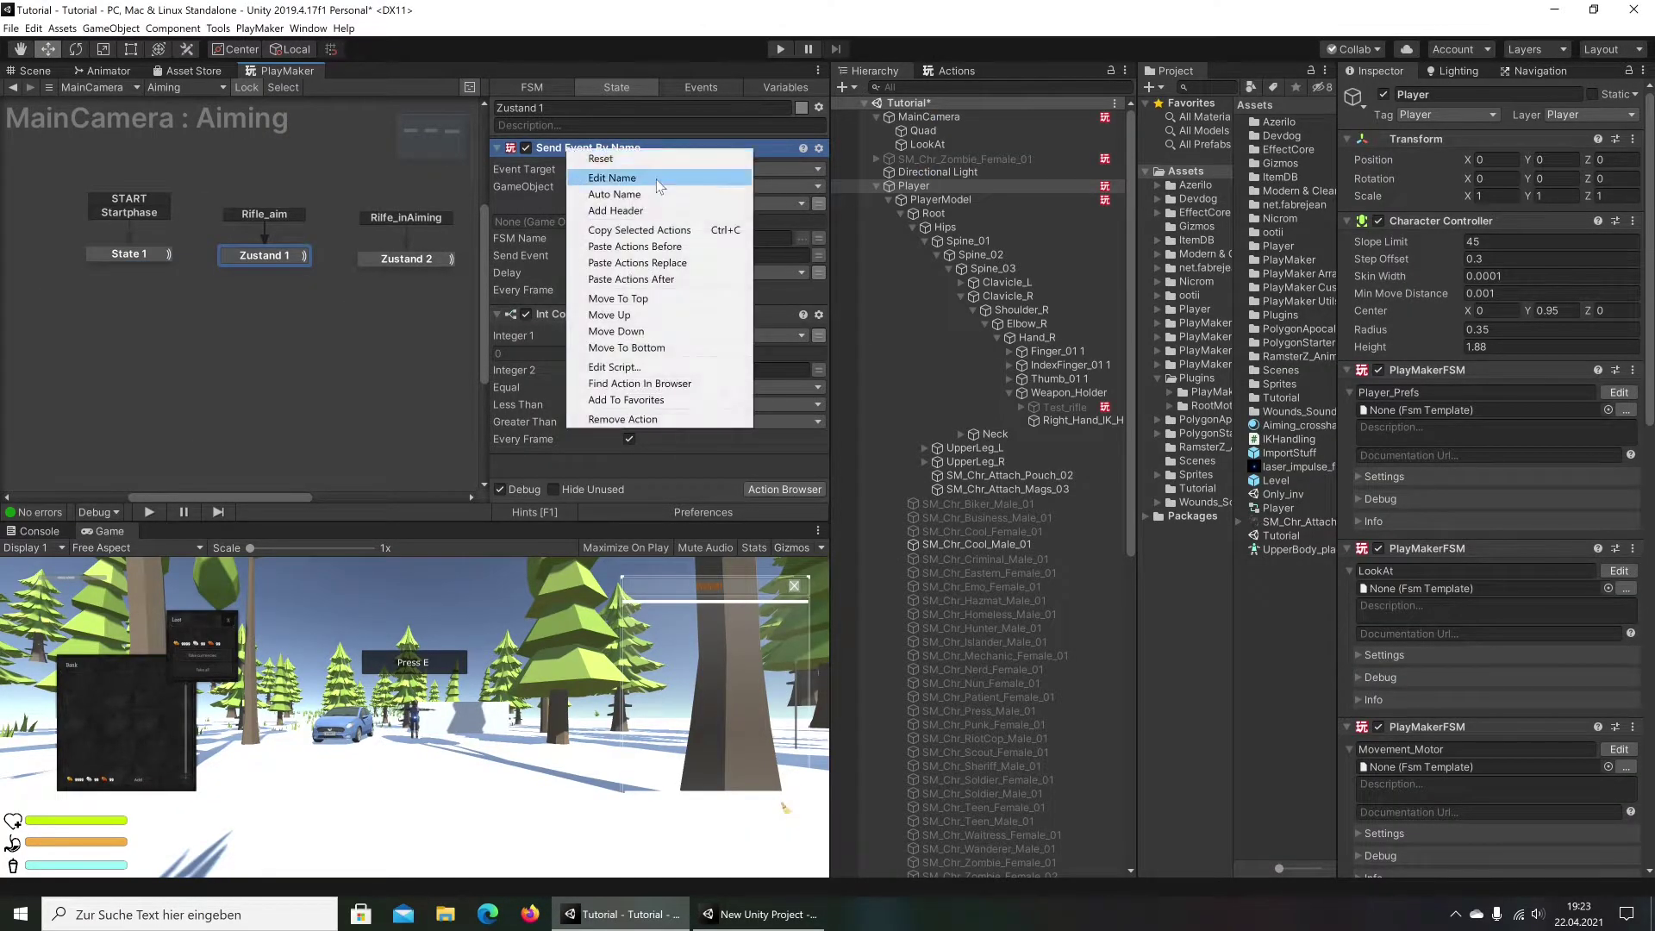
click(642, 231)
click(406, 258)
right_click(554, 336)
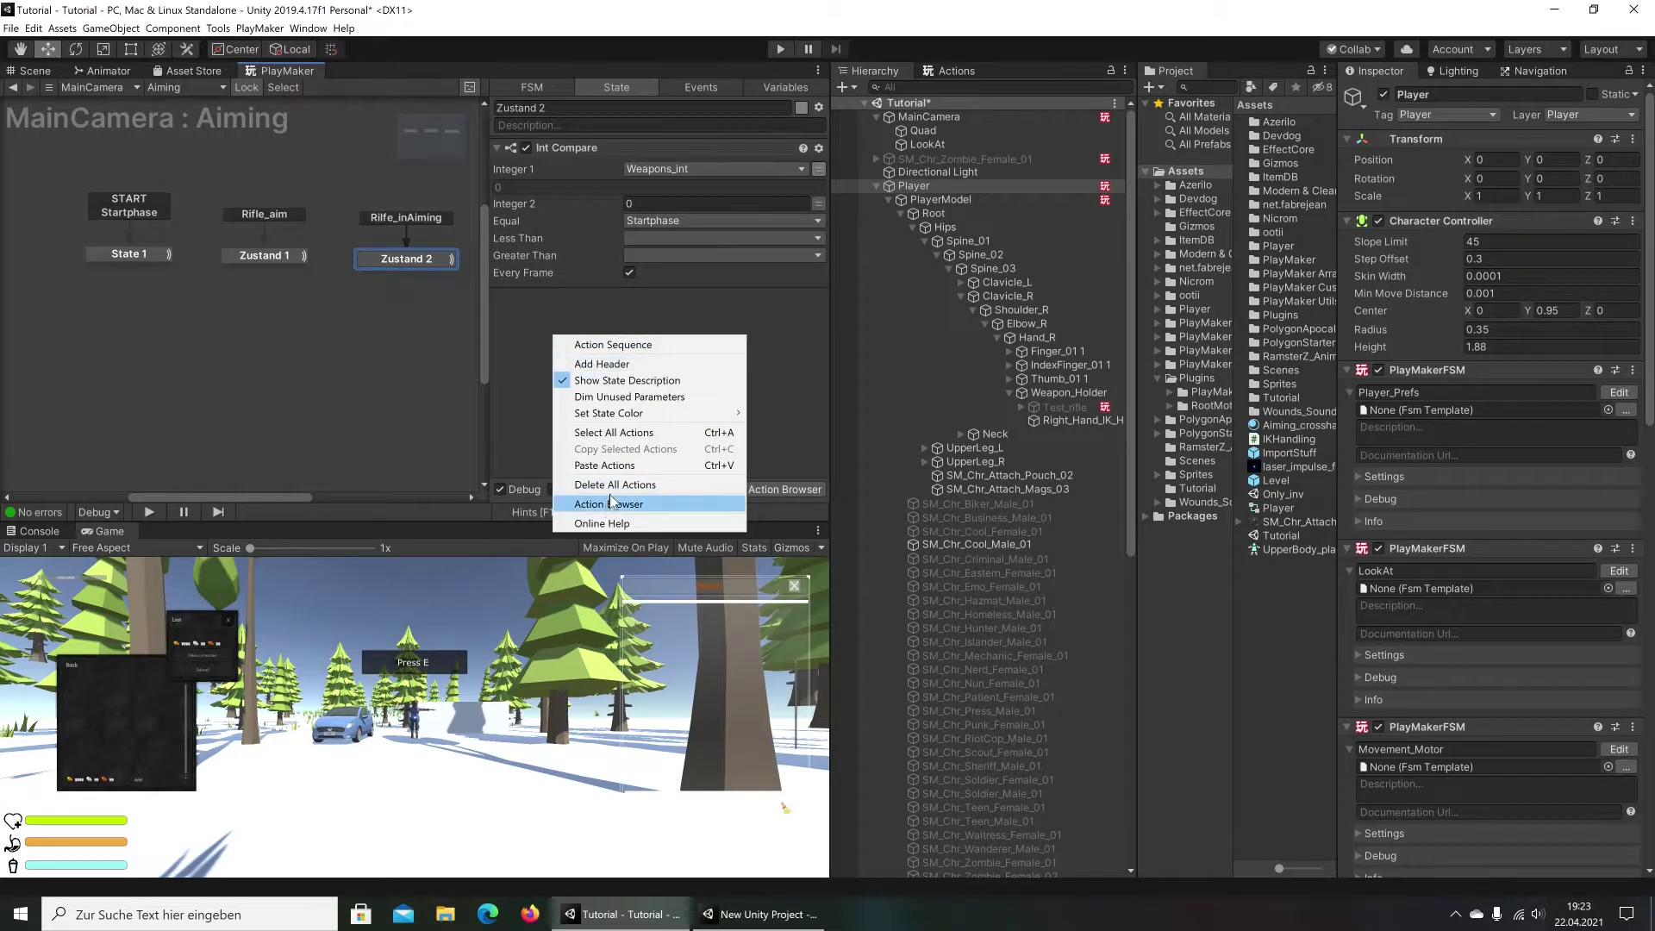
click(604, 465)
text(Normal)
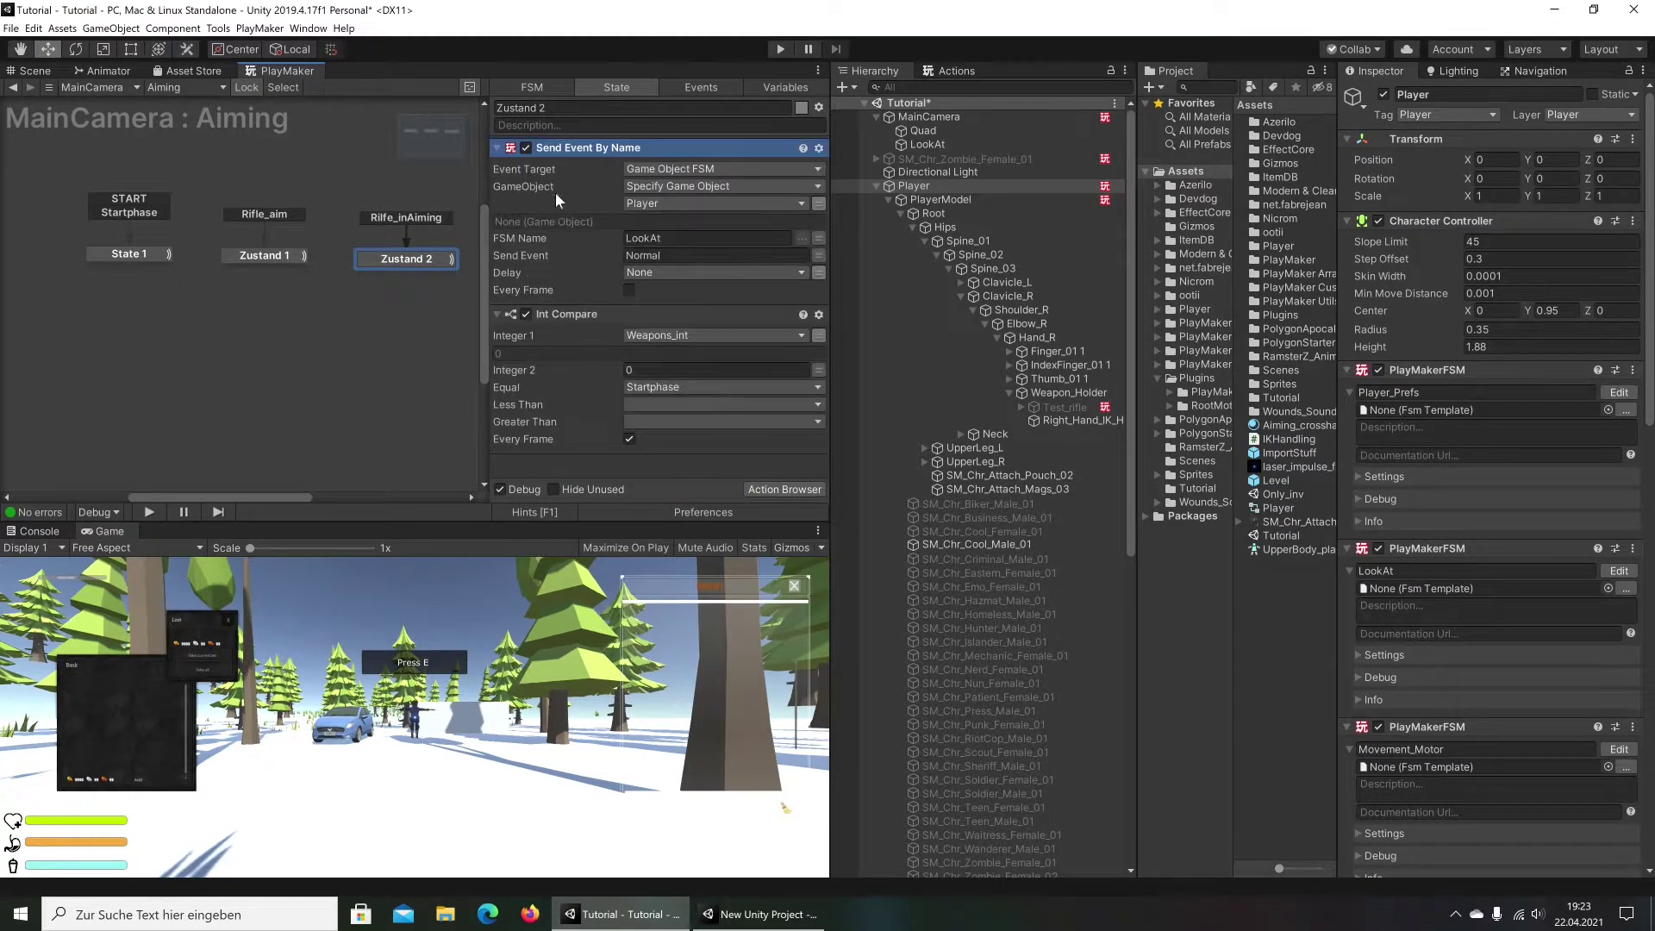
click(672, 256)
text(Aim)
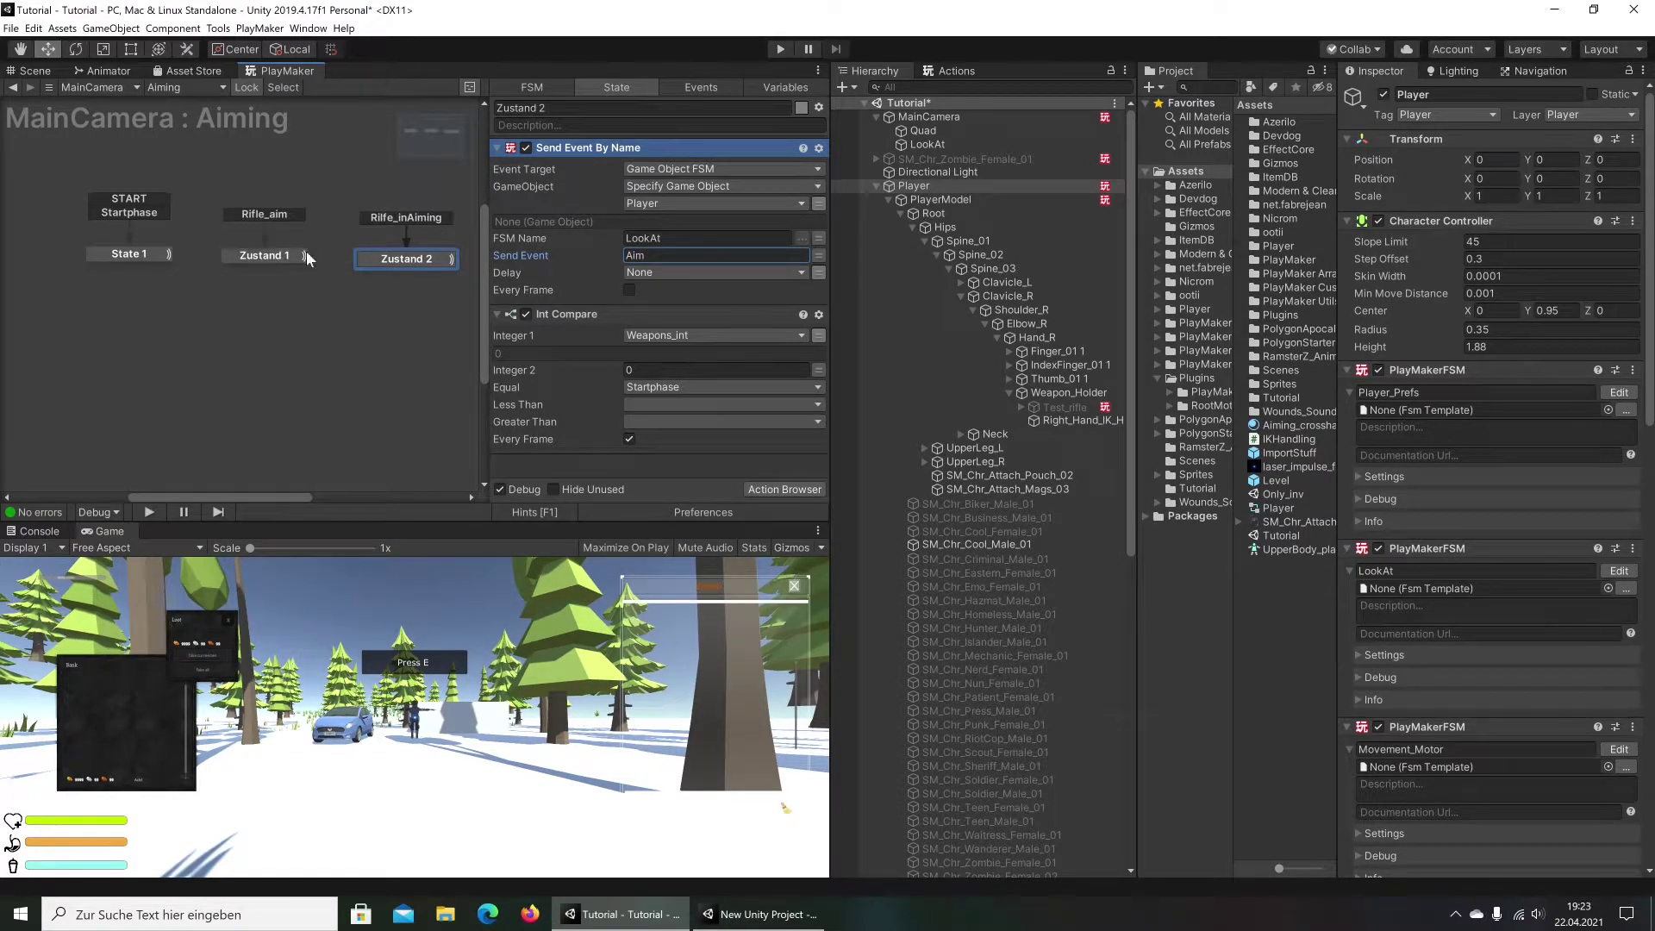
Compare against the reference project's actions, then return to the Tutorial project
click(759, 913)
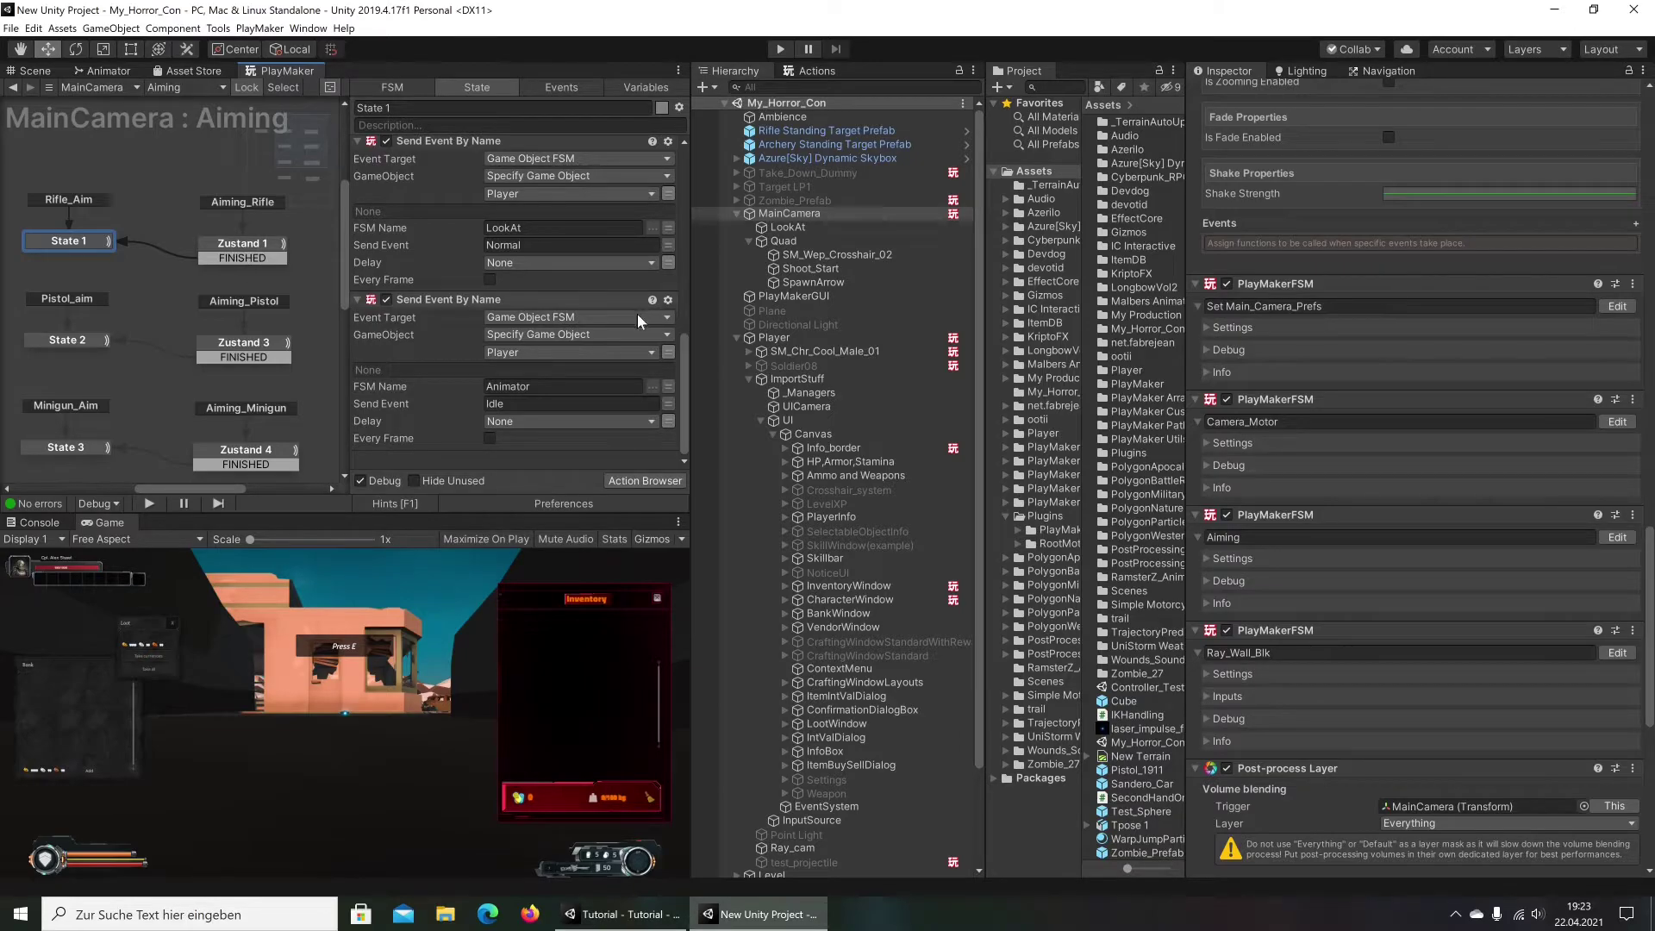
scroll(640, 321, up, 5)
scroll(640, 321, up, 5)
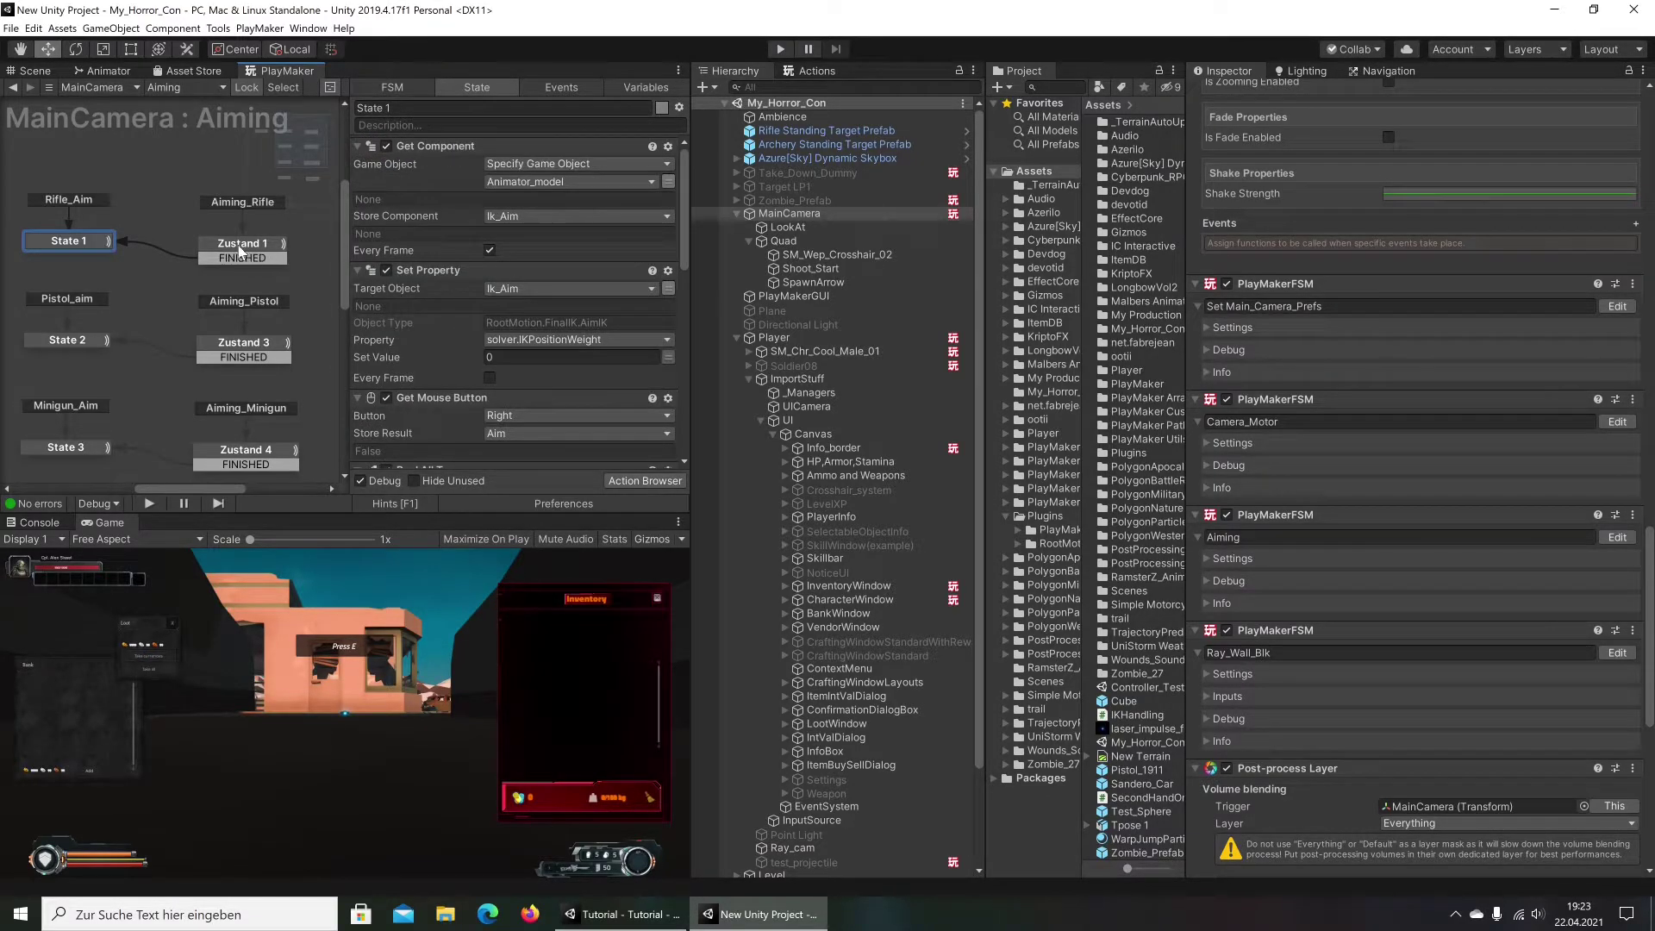
scroll(536, 256, down, 2)
scroll(536, 257, down, 2)
scroll(536, 260, down, 2)
scroll(535, 258, down, 2)
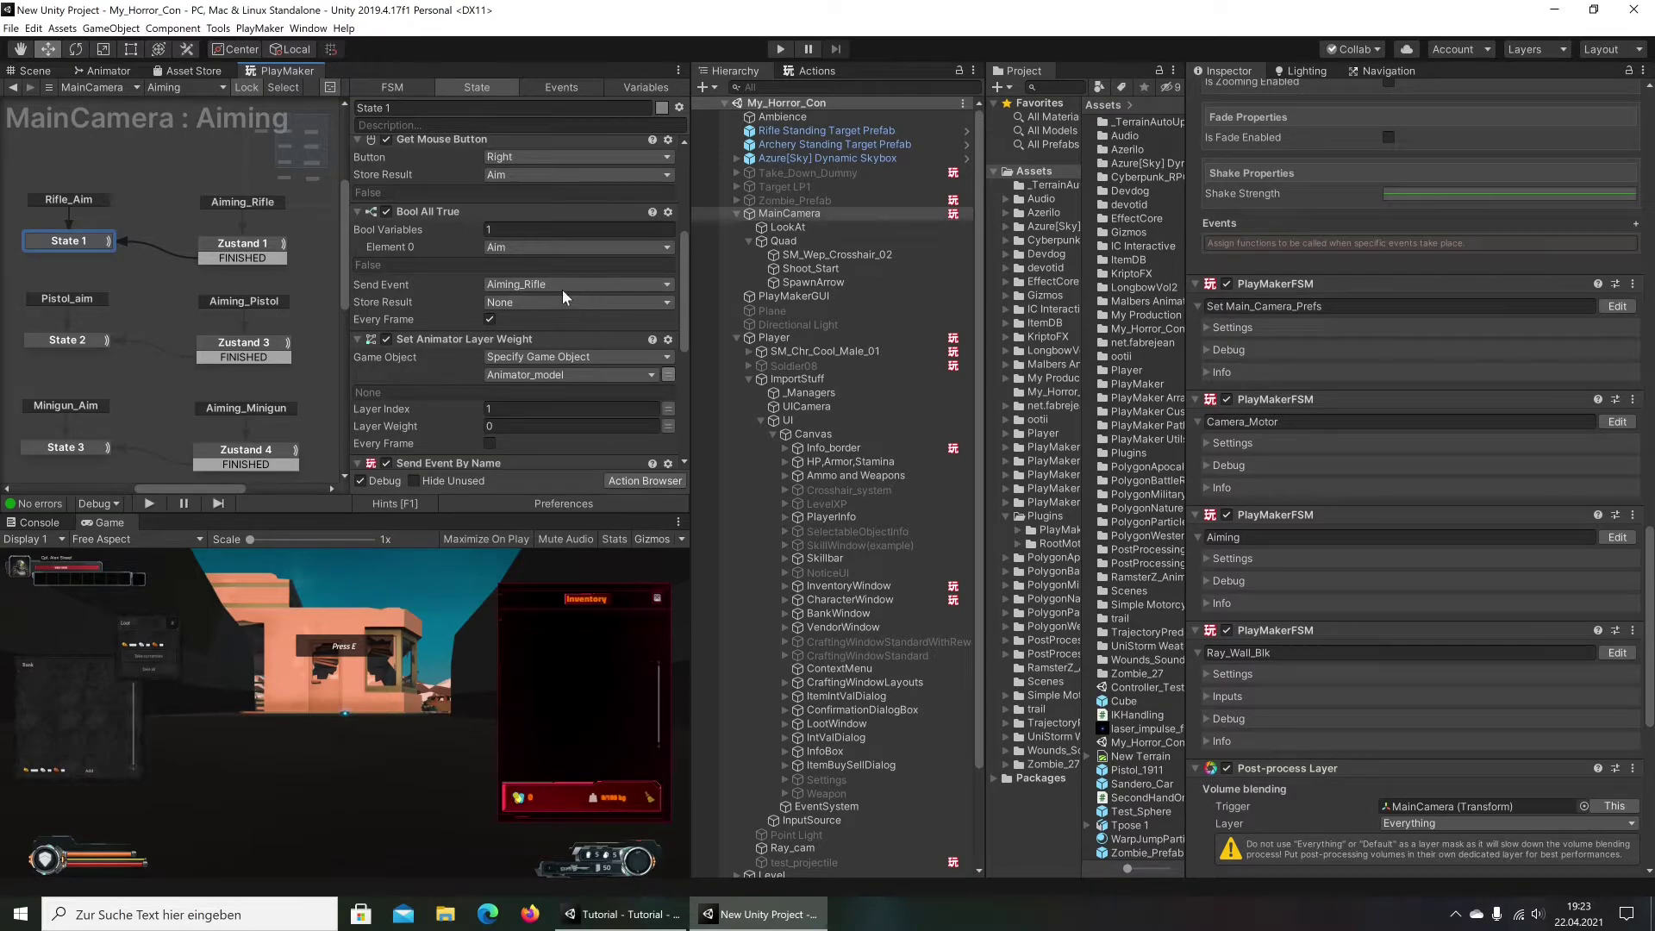
click(622, 914)
Add Get Mouse Button above Int Compare in Zustand 1, checking Right, storing into new variable Aim
click(276, 257)
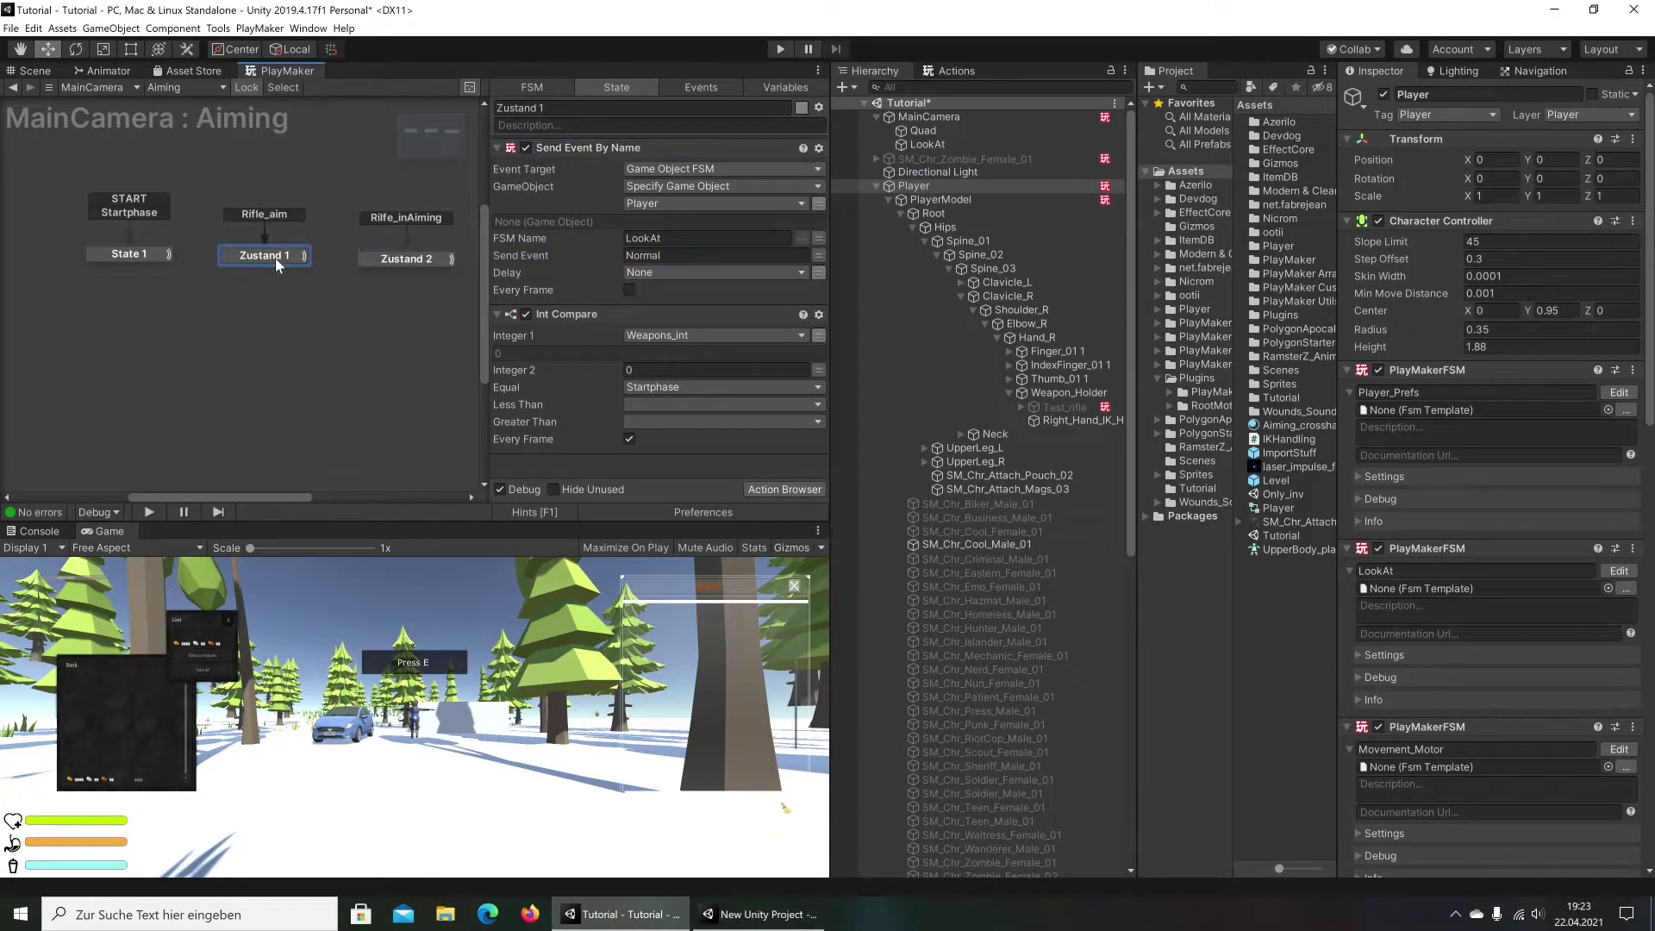
click(934, 69)
text(get )
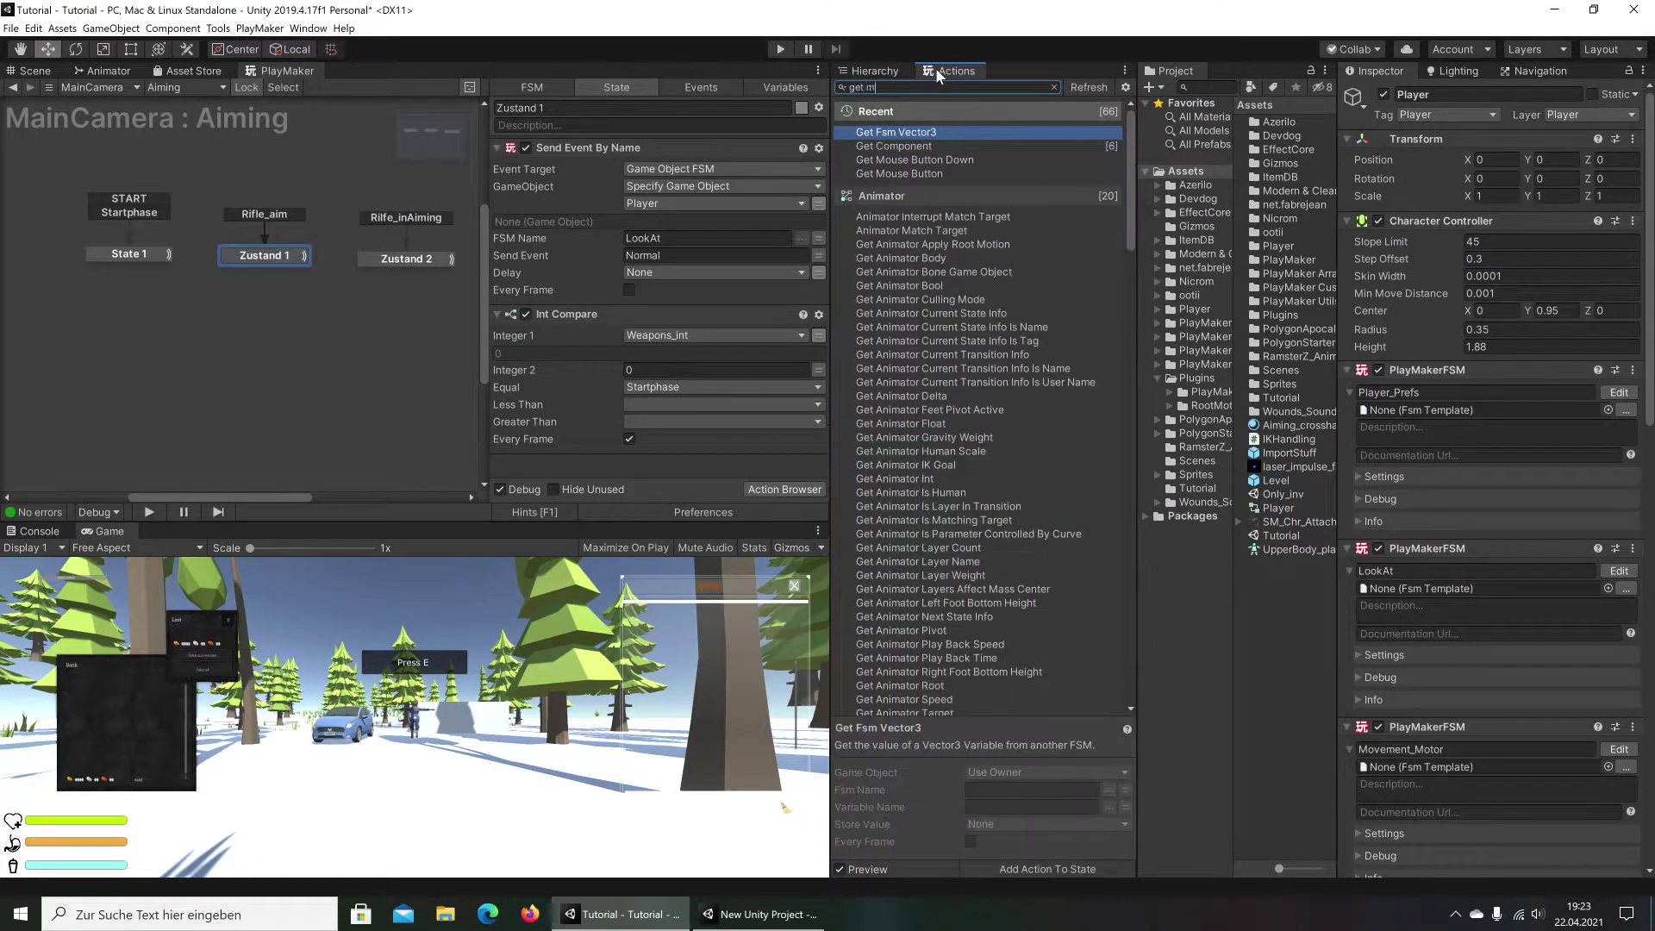
text(mo)
double_click(912, 144)
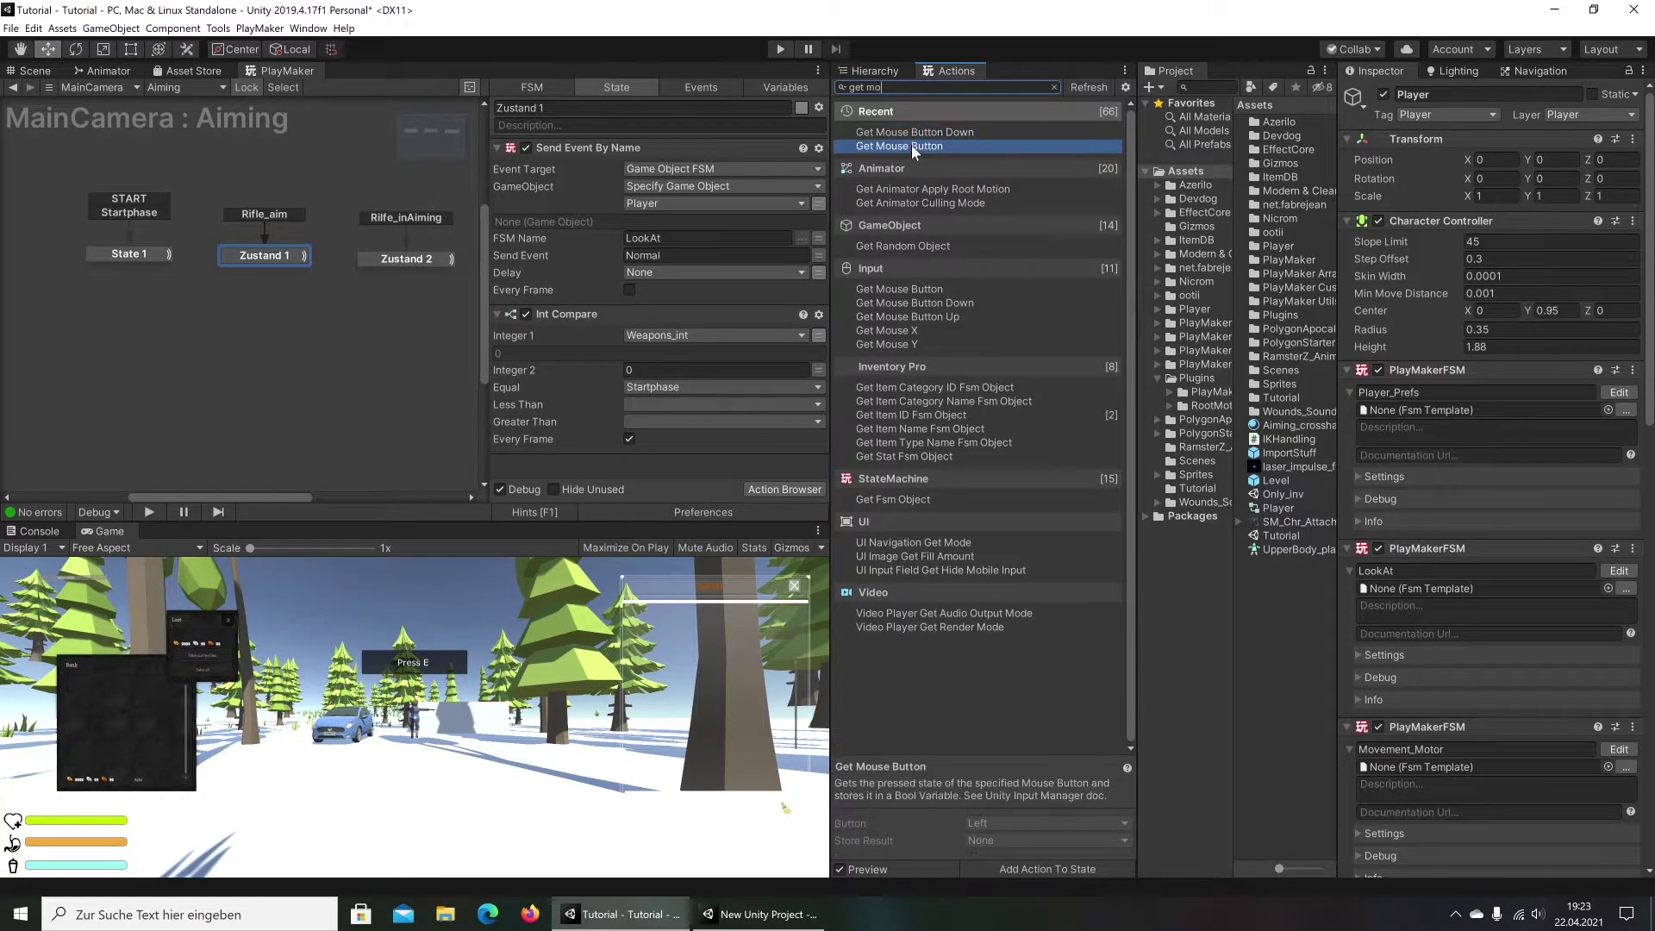
drag(596, 255, 597, 257)
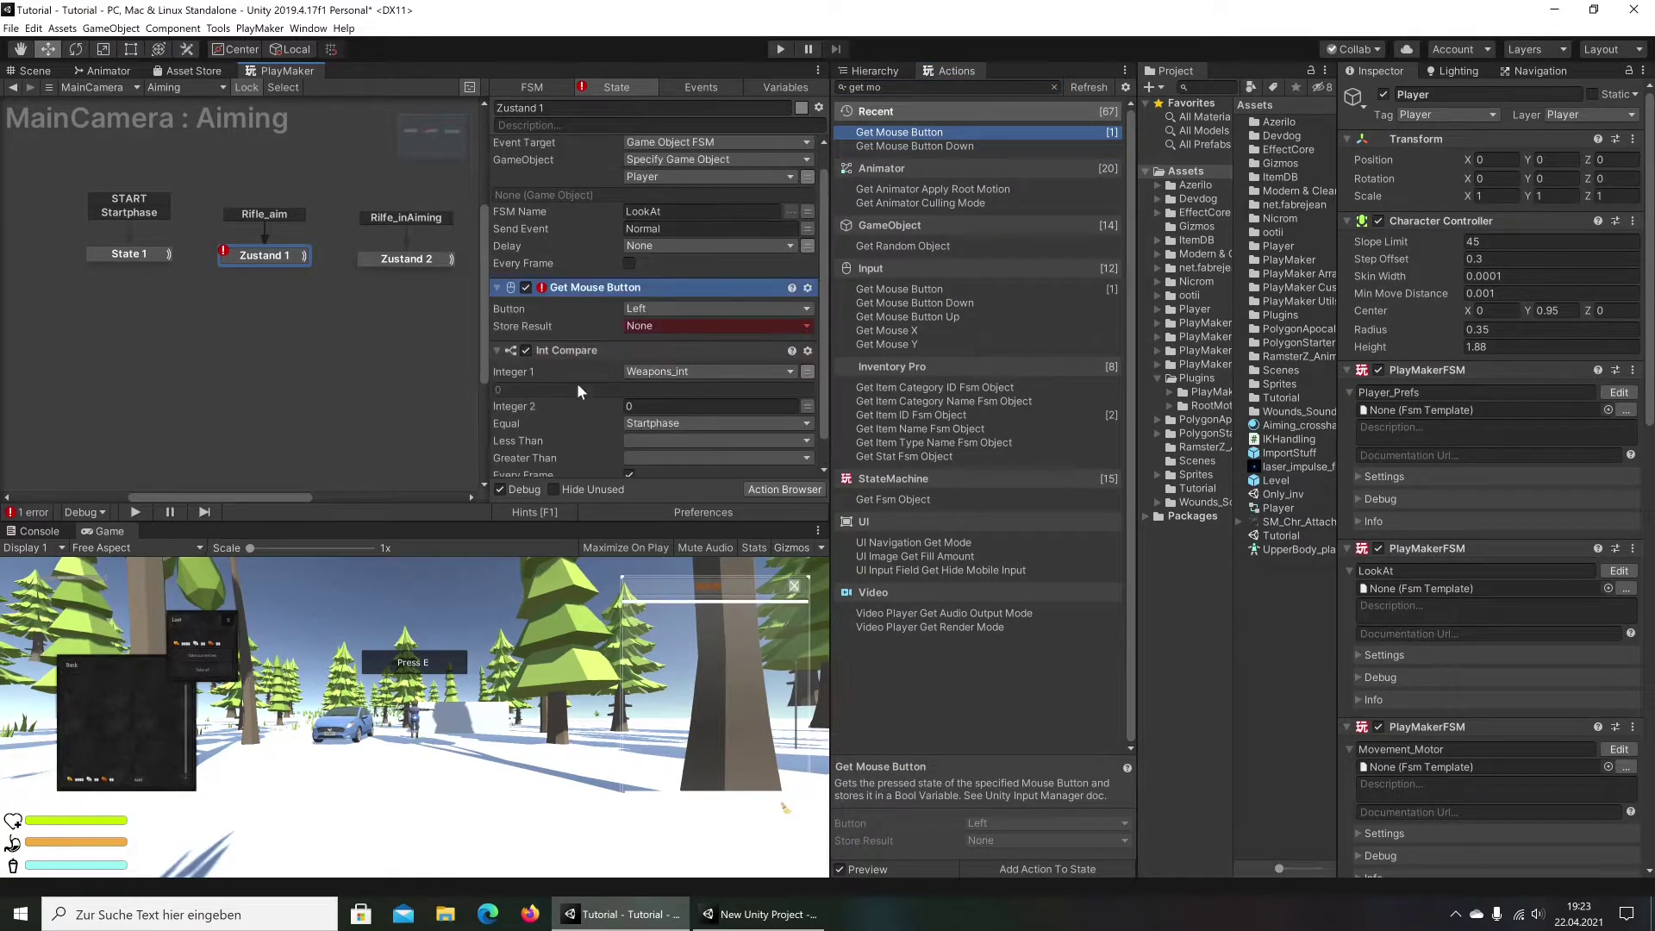
click(666, 308)
click(690, 344)
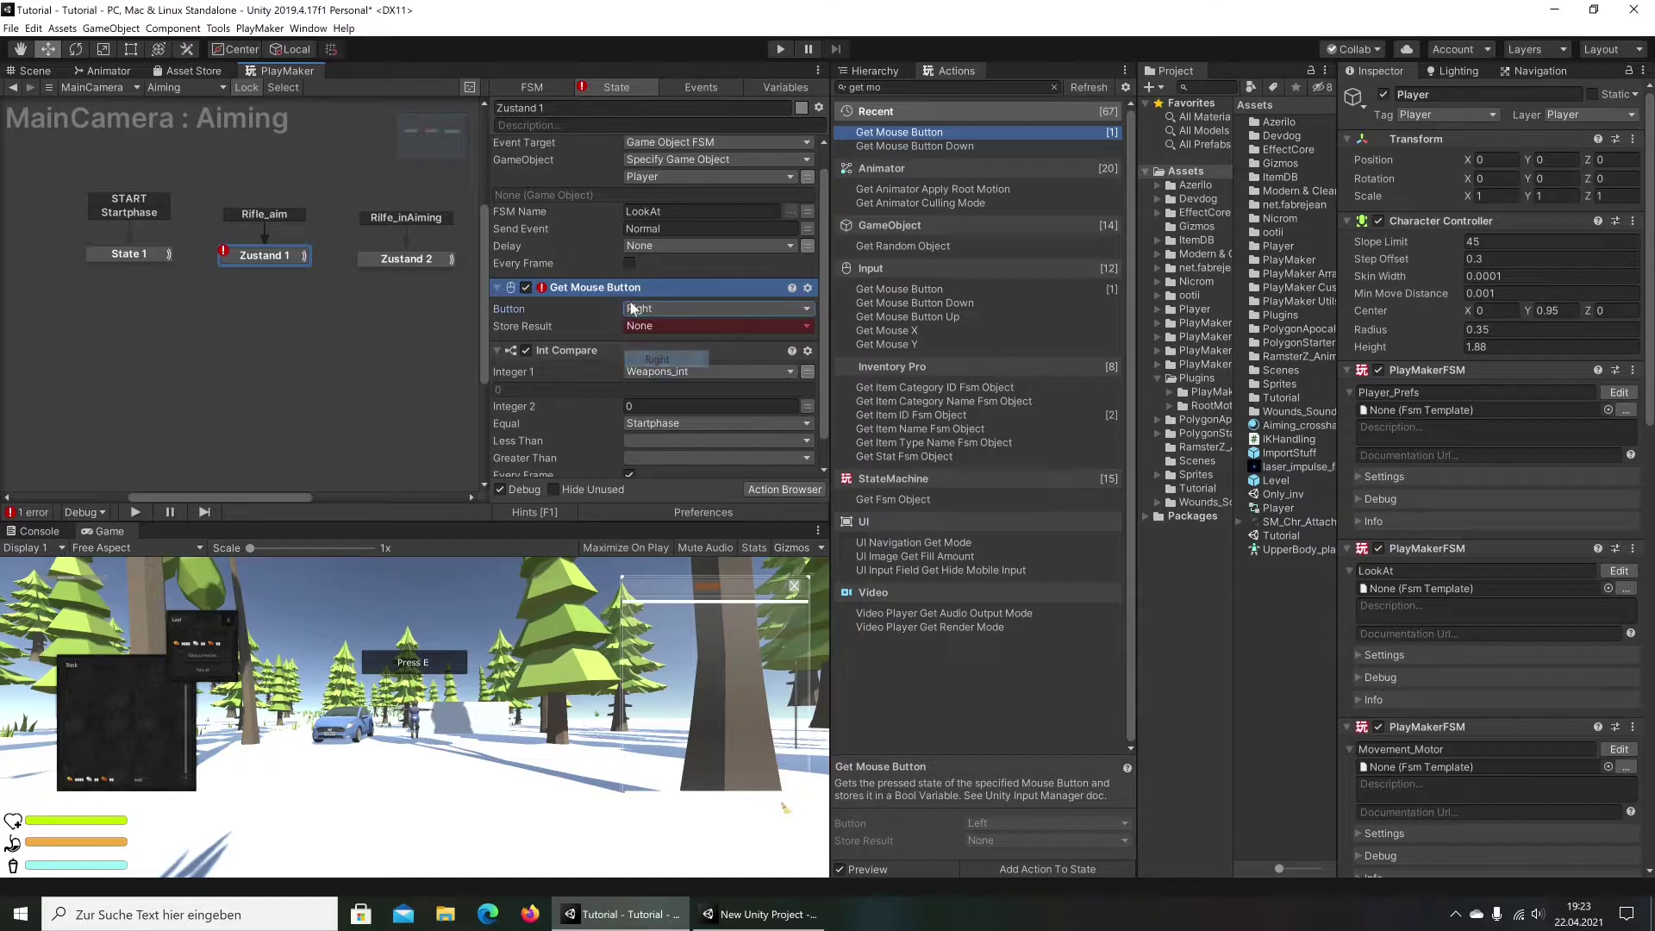
click(700, 327)
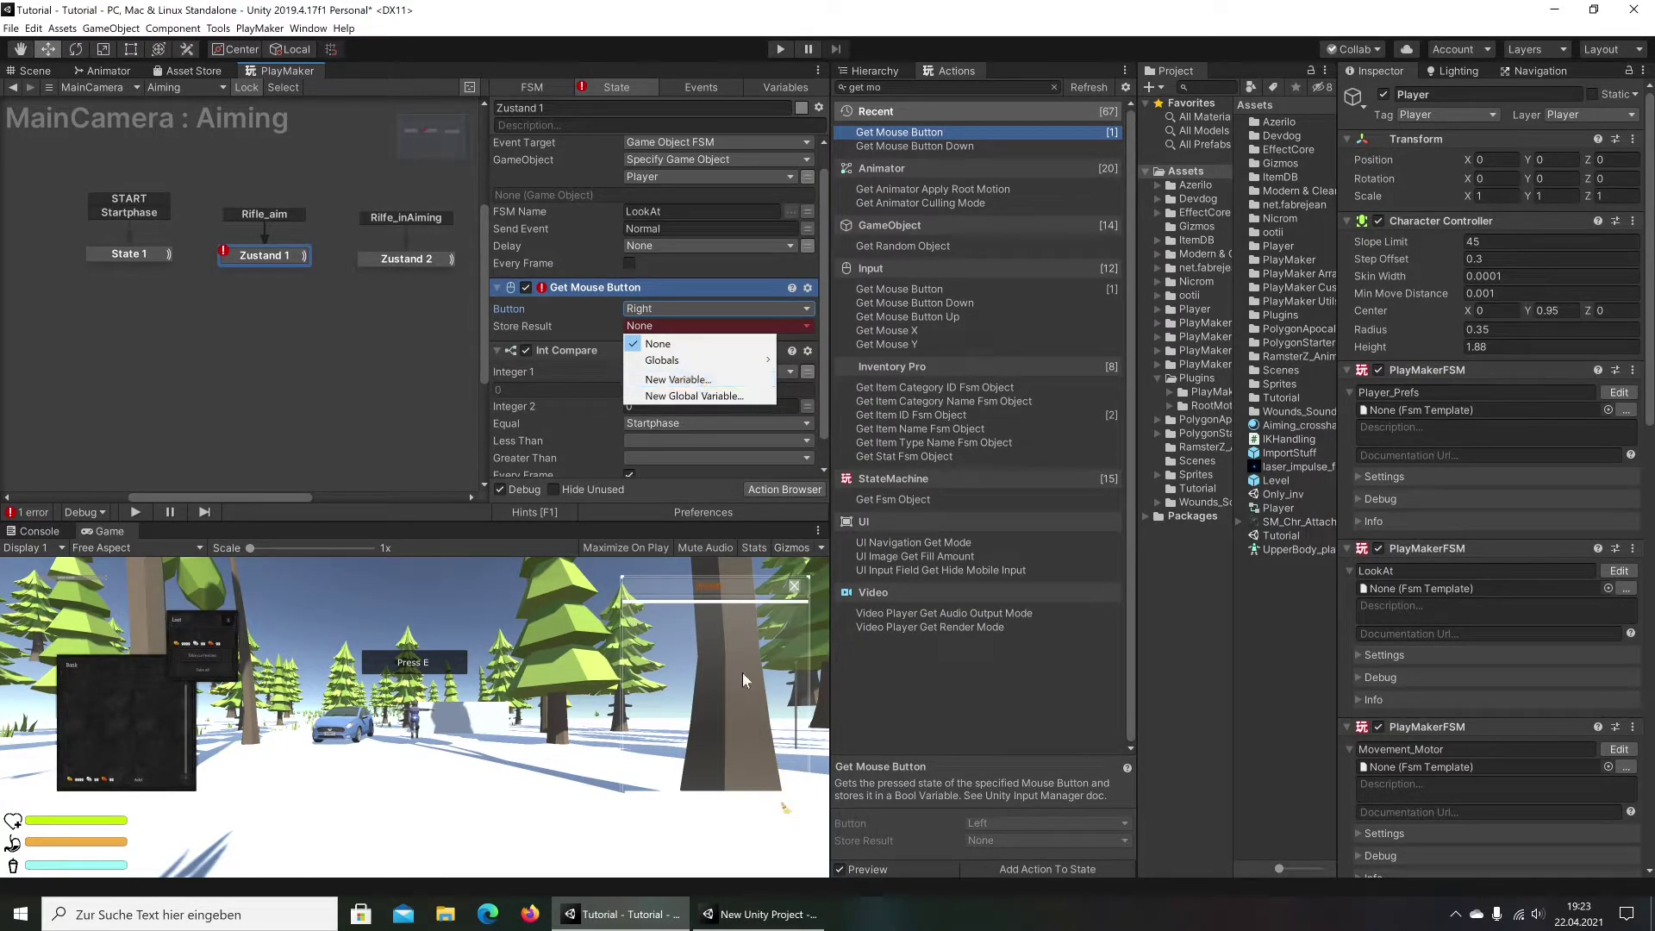
click(668, 381)
text(Aim)
key(Return)
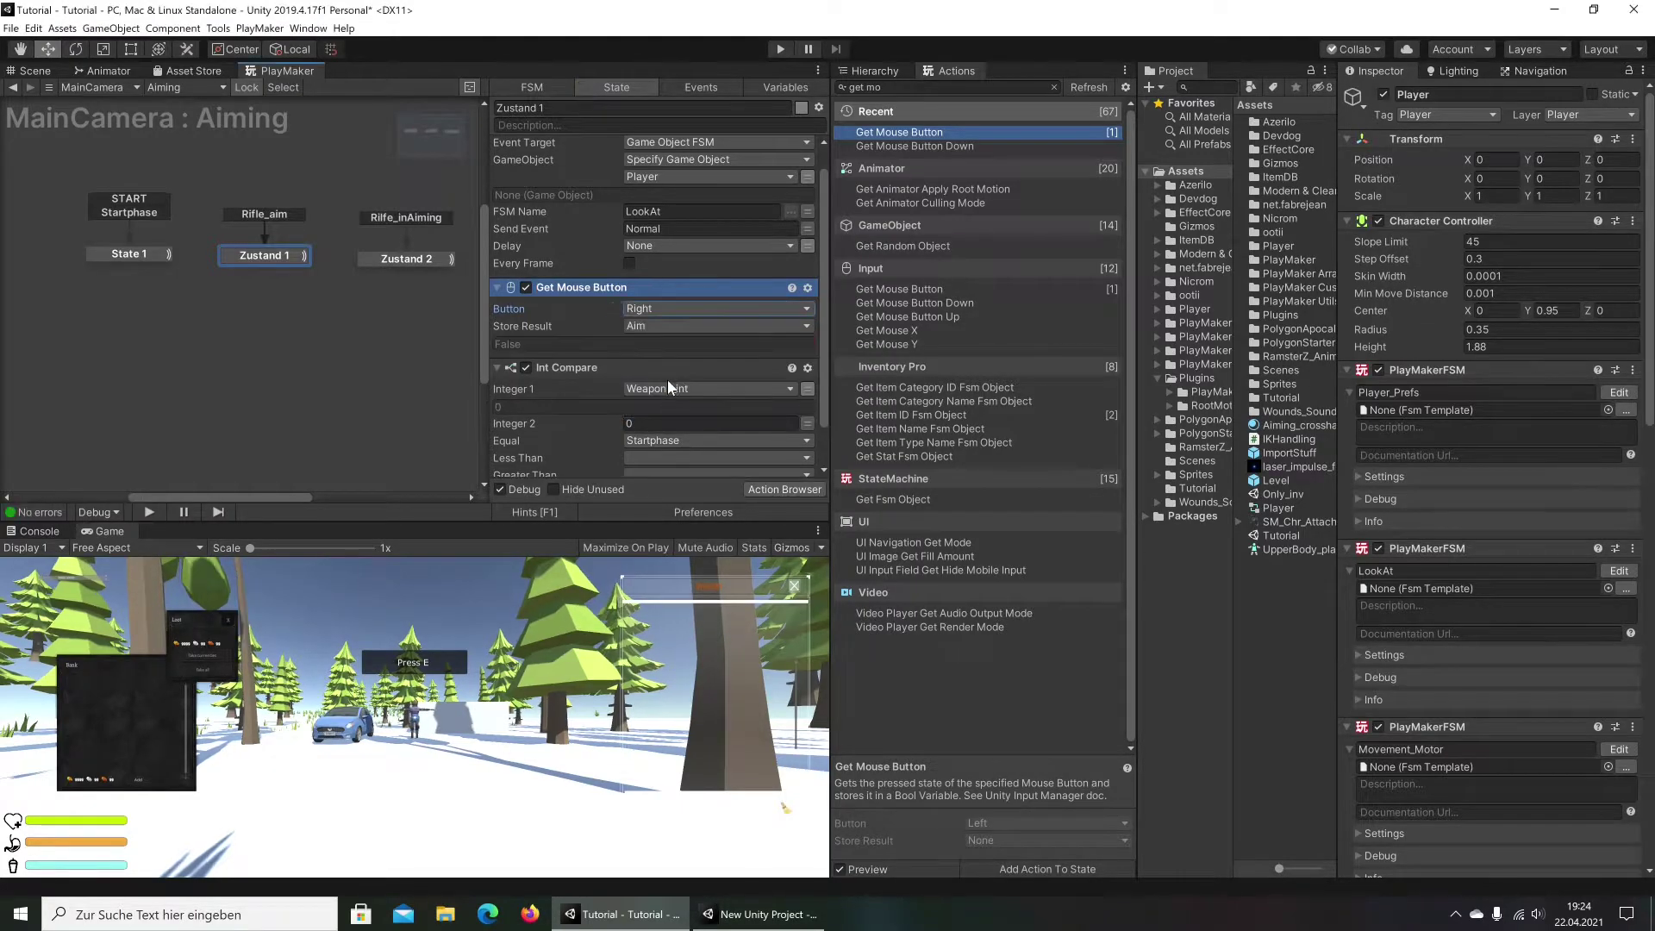
Check how the reference project's Get Mouse Button stores its result
click(920, 88)
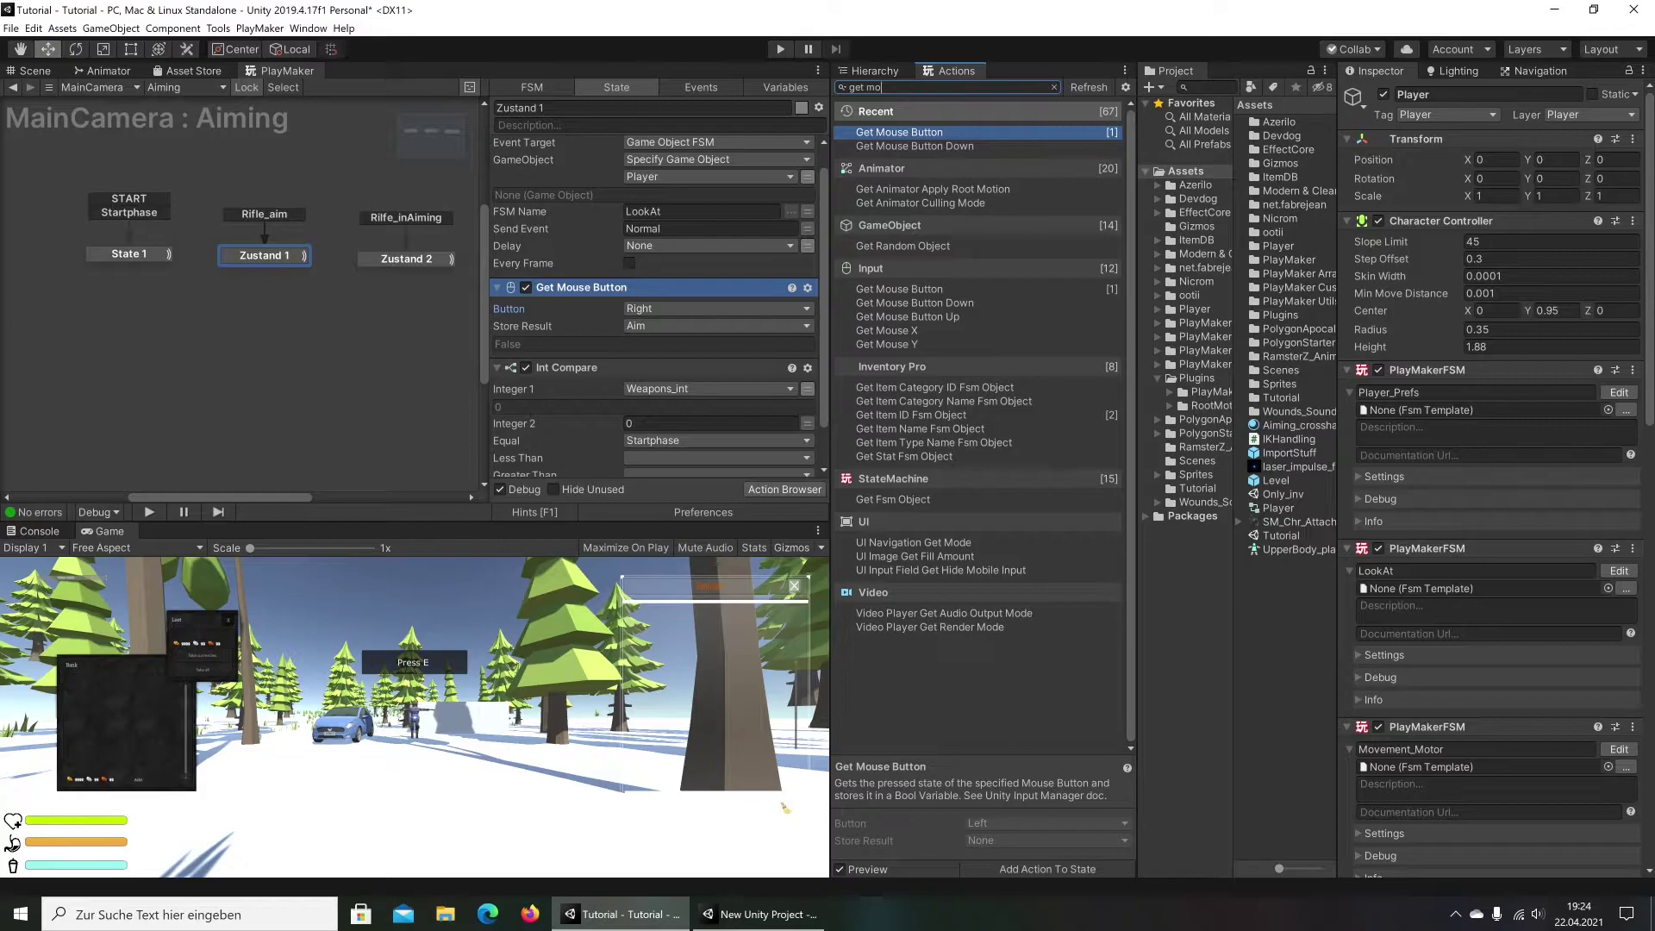
drag(920, 88, 826, 85)
click(758, 914)
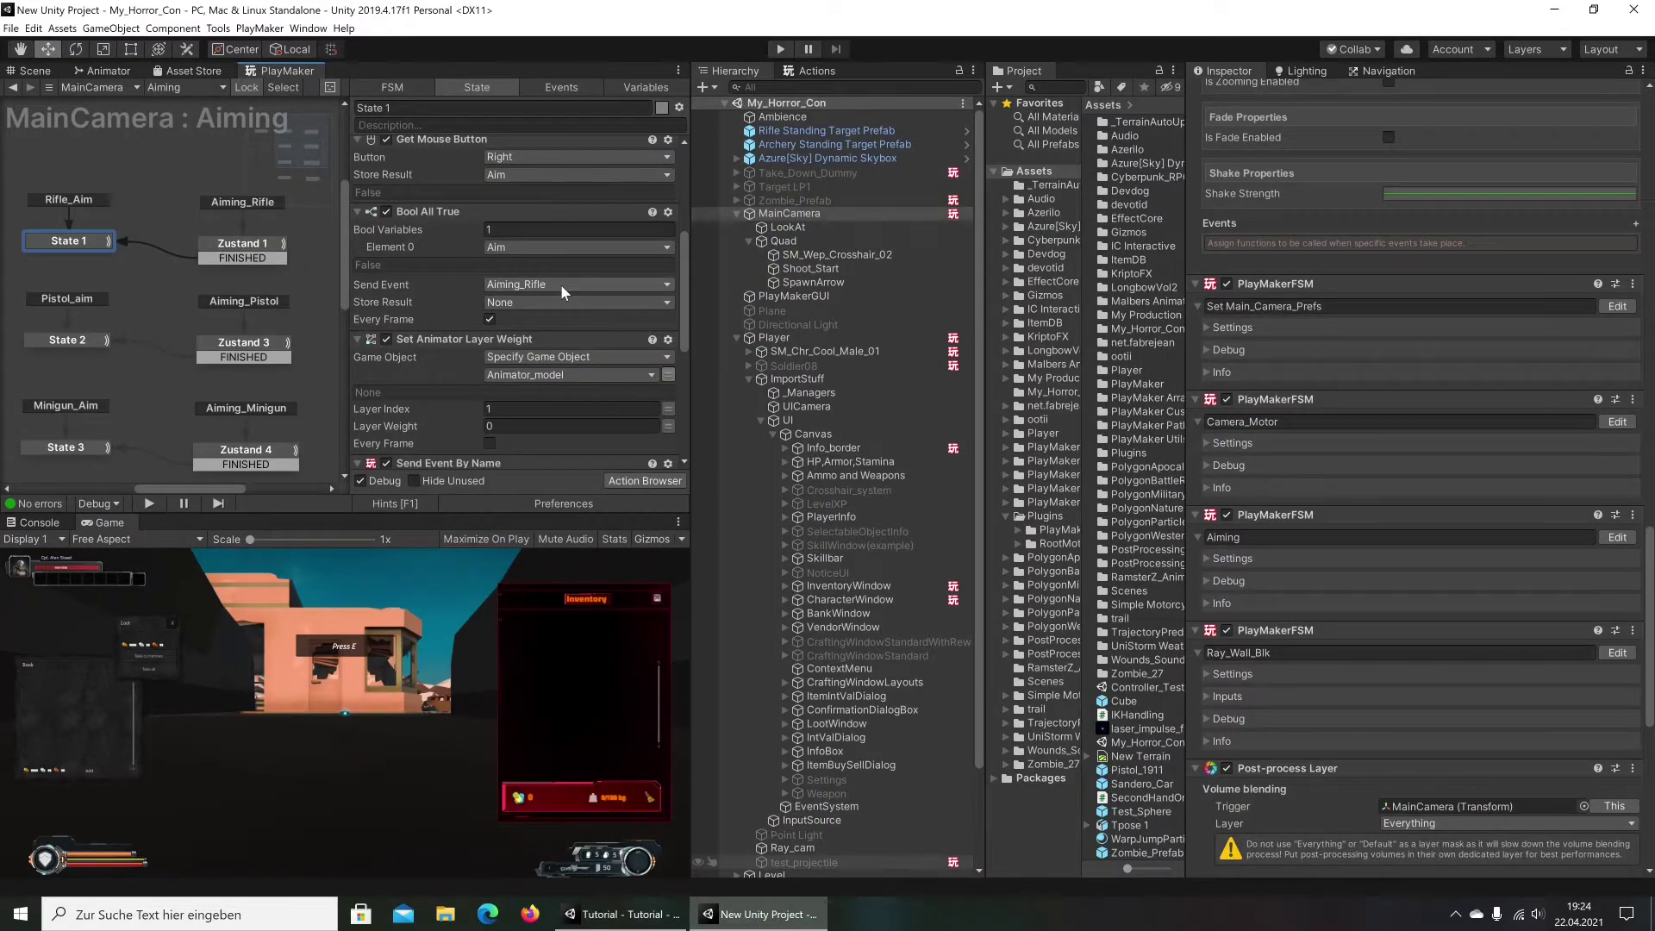
scroll(566, 287, up, 2)
click(533, 279)
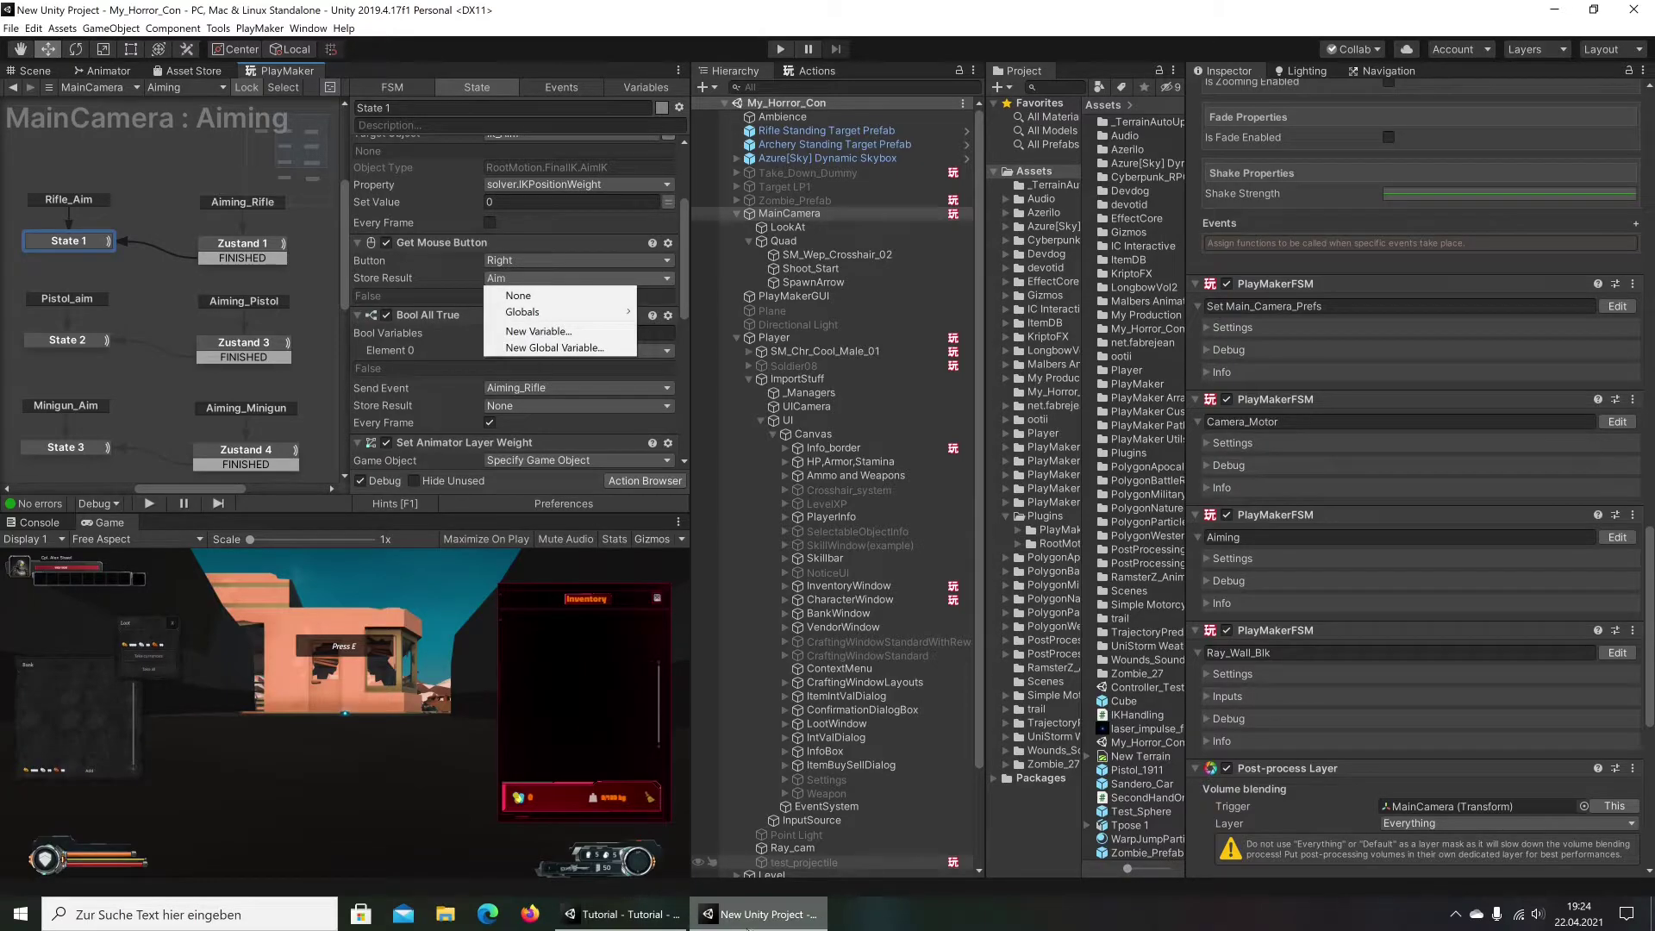
click(620, 913)
Delete the local Aim variable and store the result in a new global Bool 'Aim'; search 'bool all'
click(655, 326)
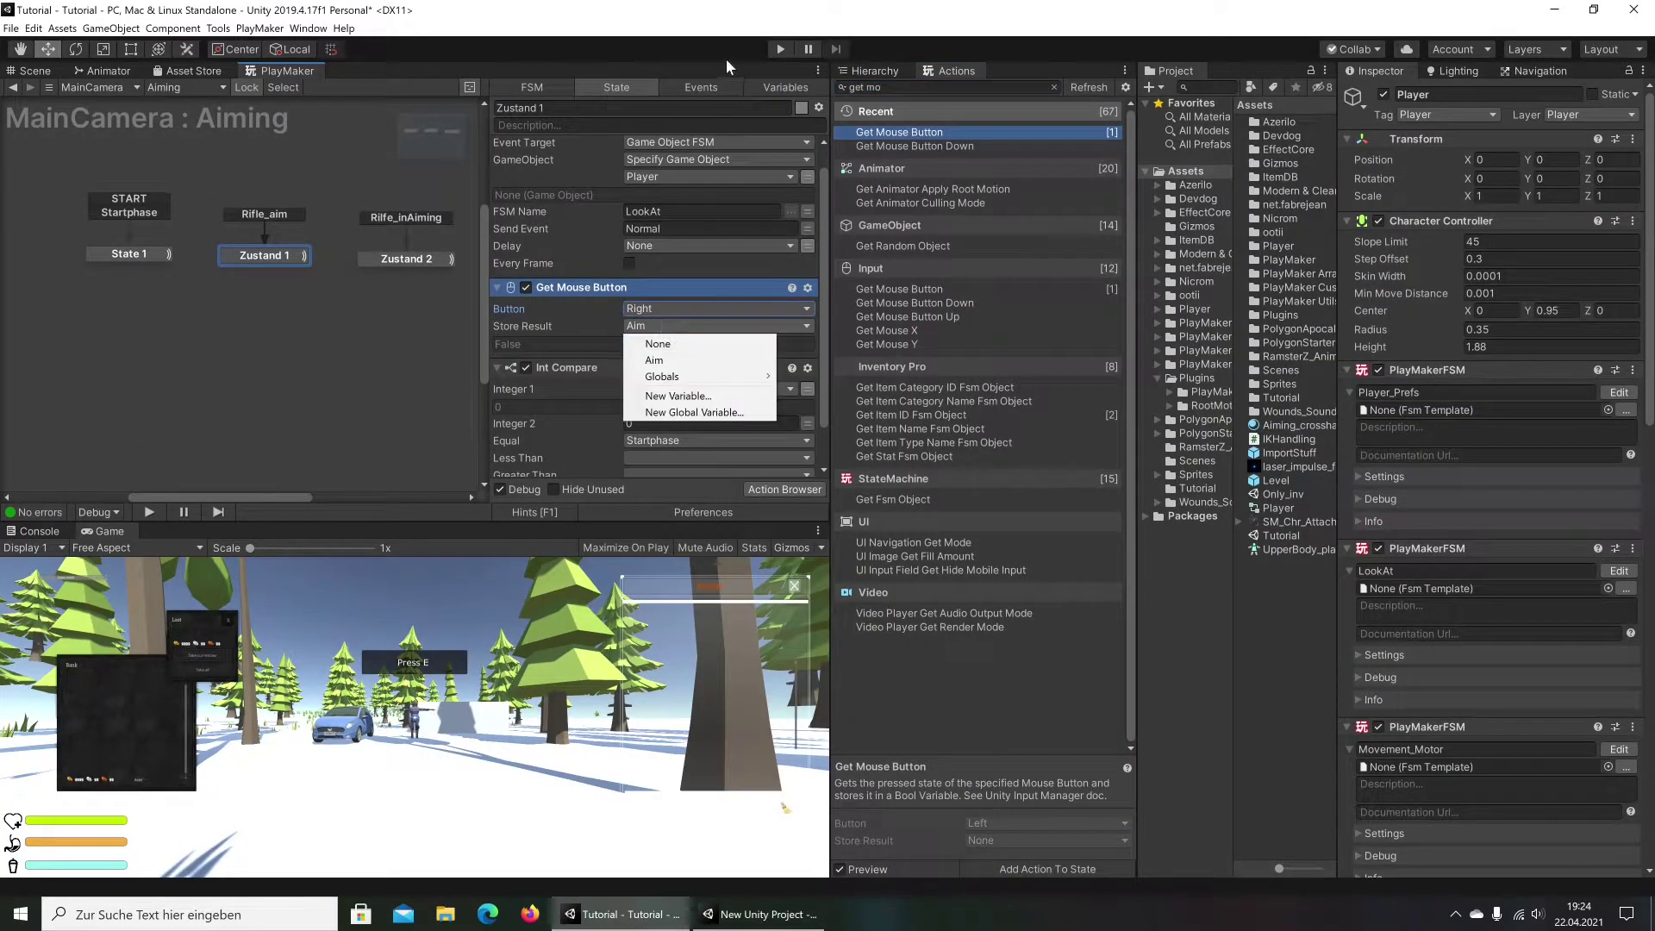
click(757, 85)
click(757, 84)
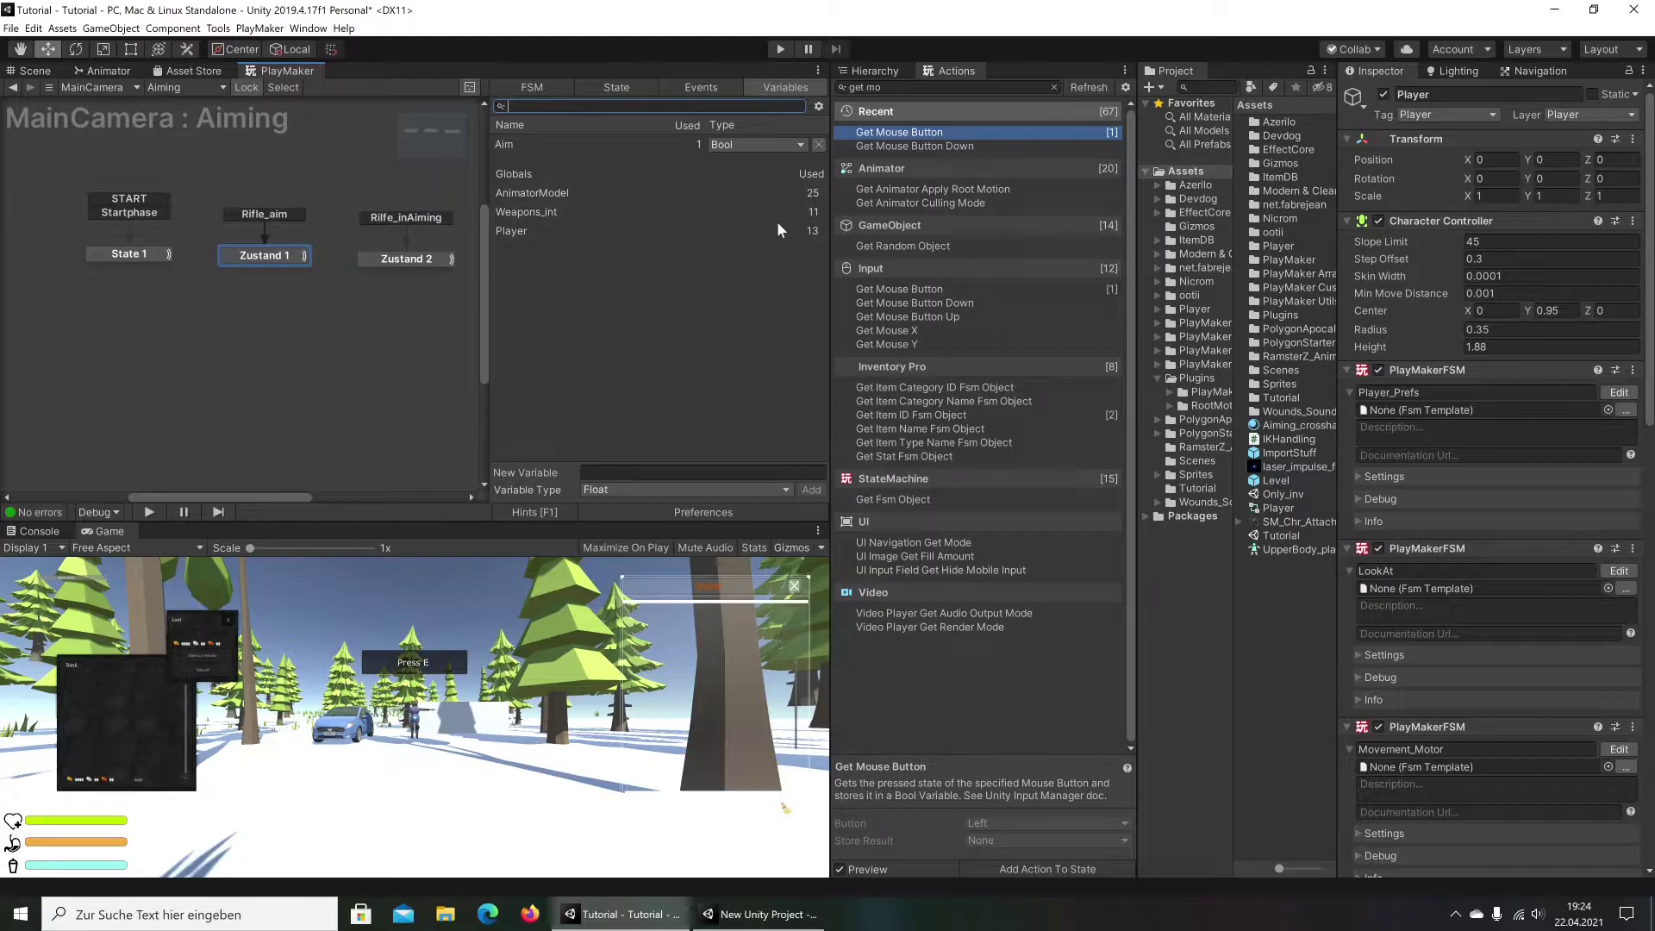
click(819, 145)
click(891, 490)
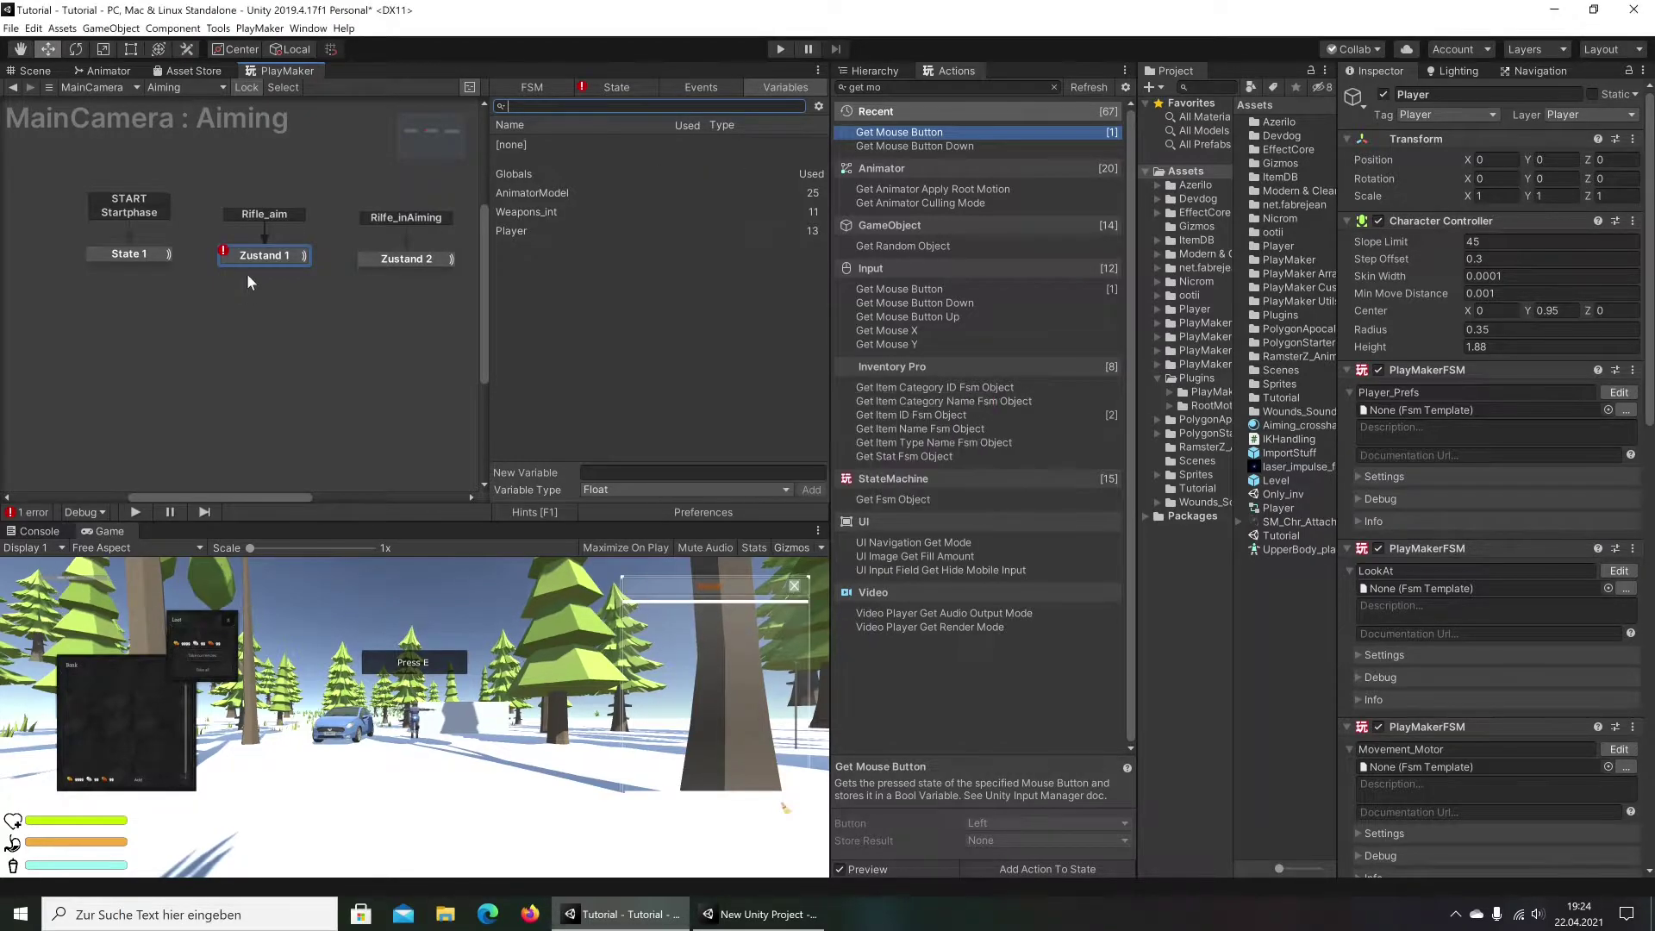
click(307, 262)
click(658, 354)
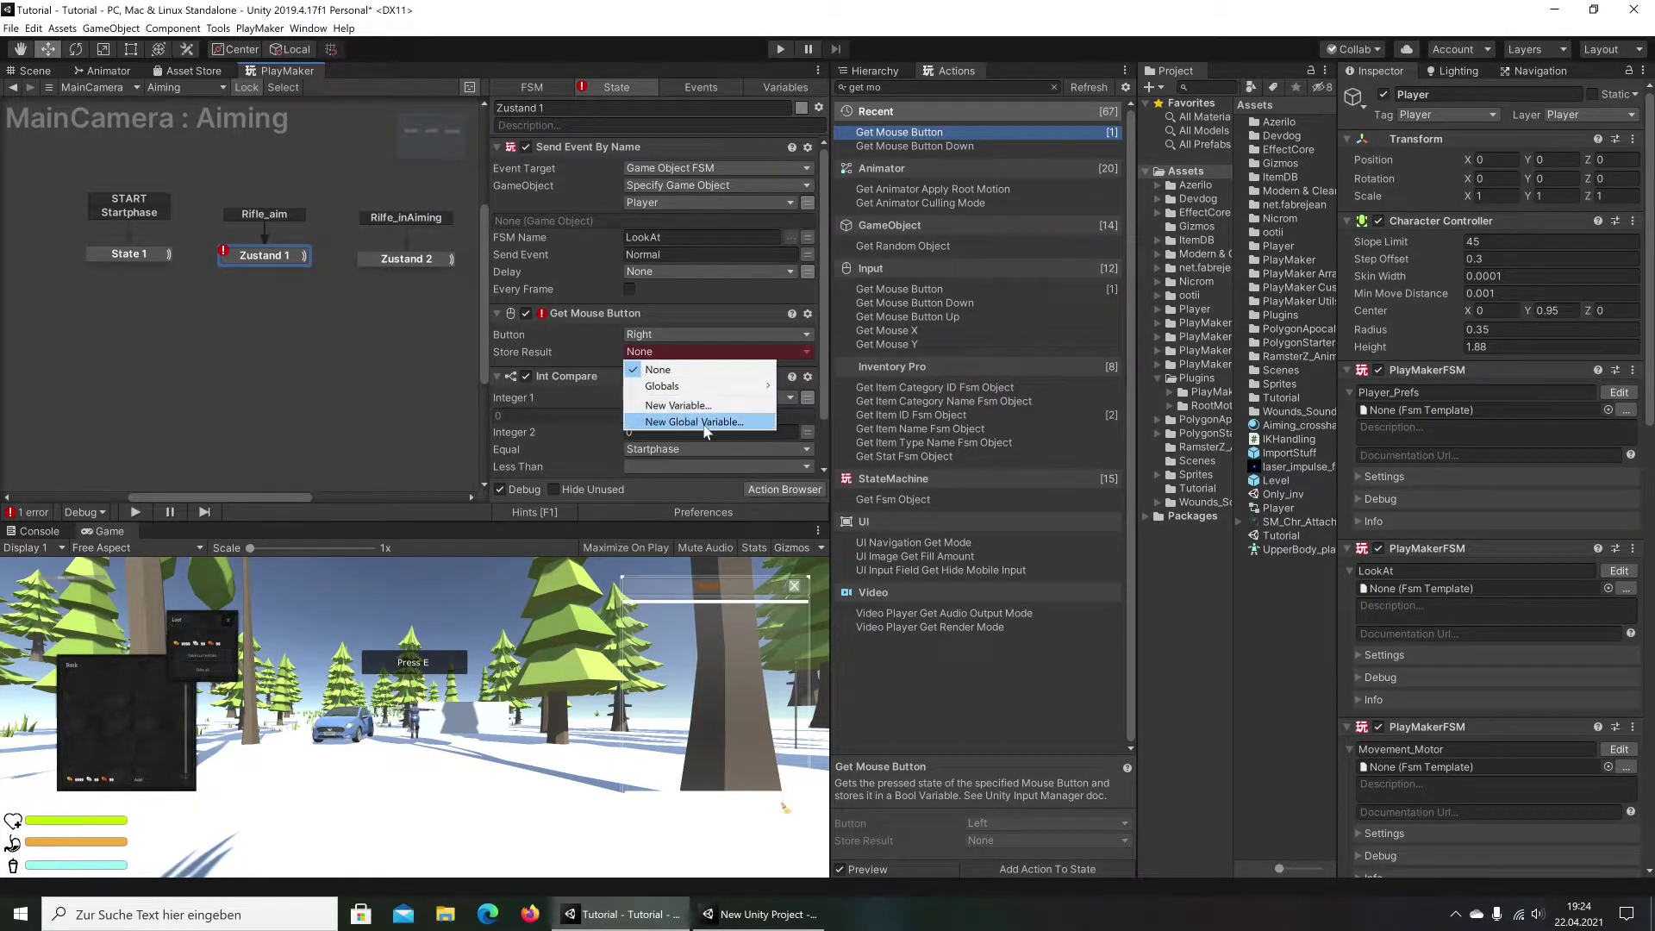
click(703, 424)
text(Aim)
key(Return)
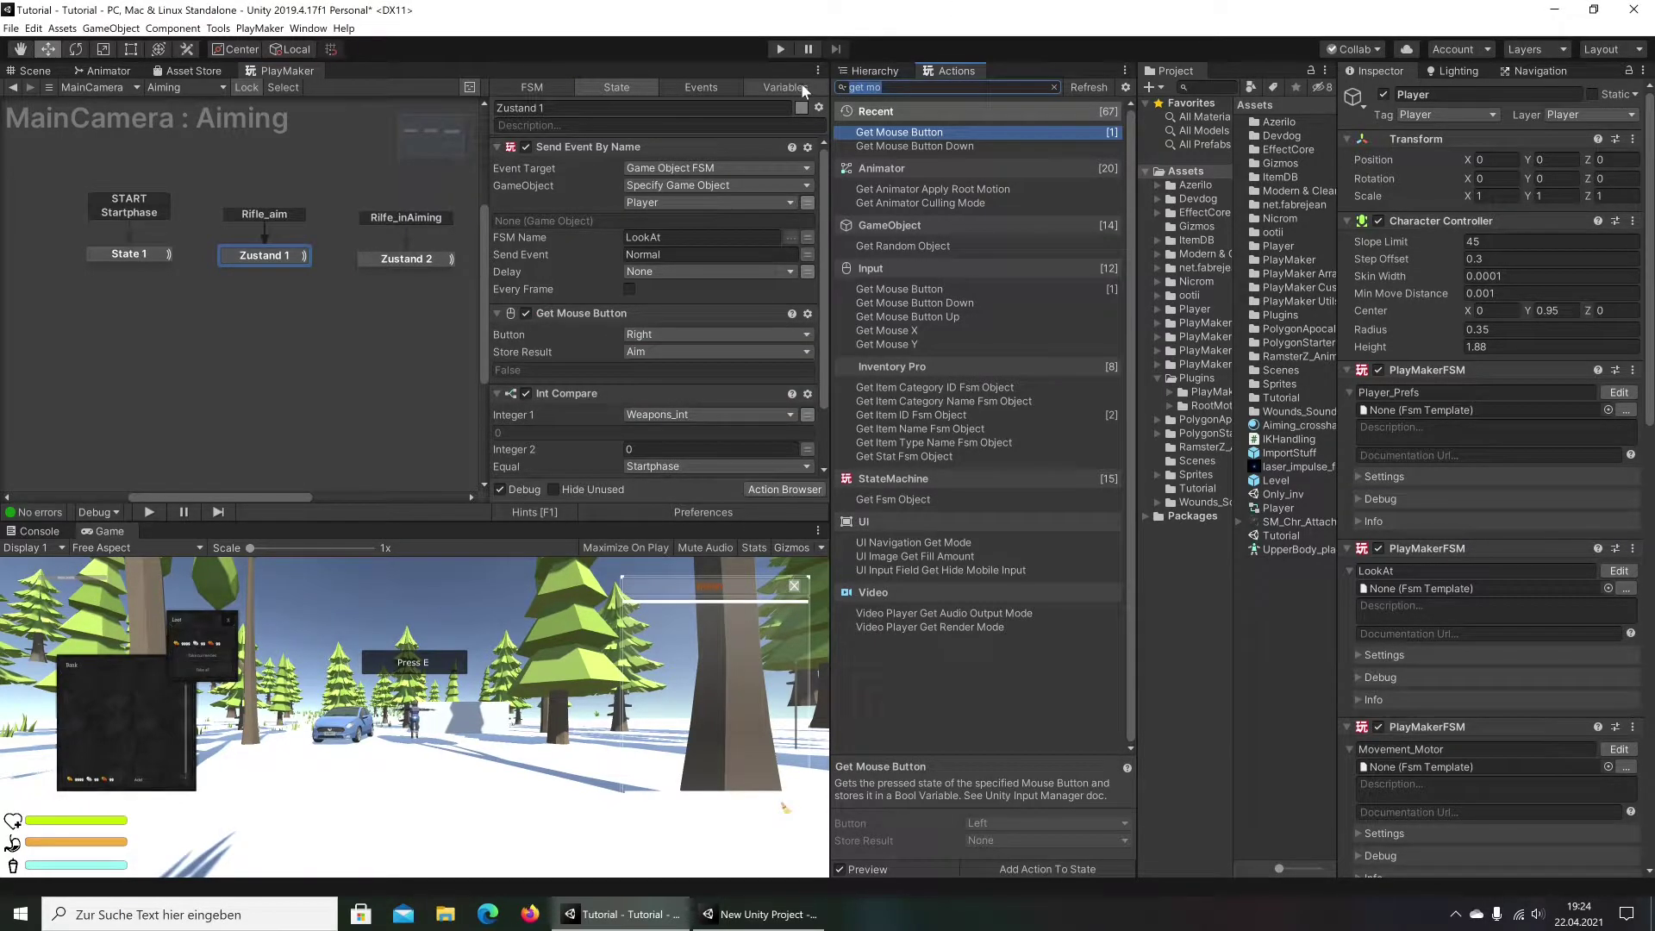
text(bool all)
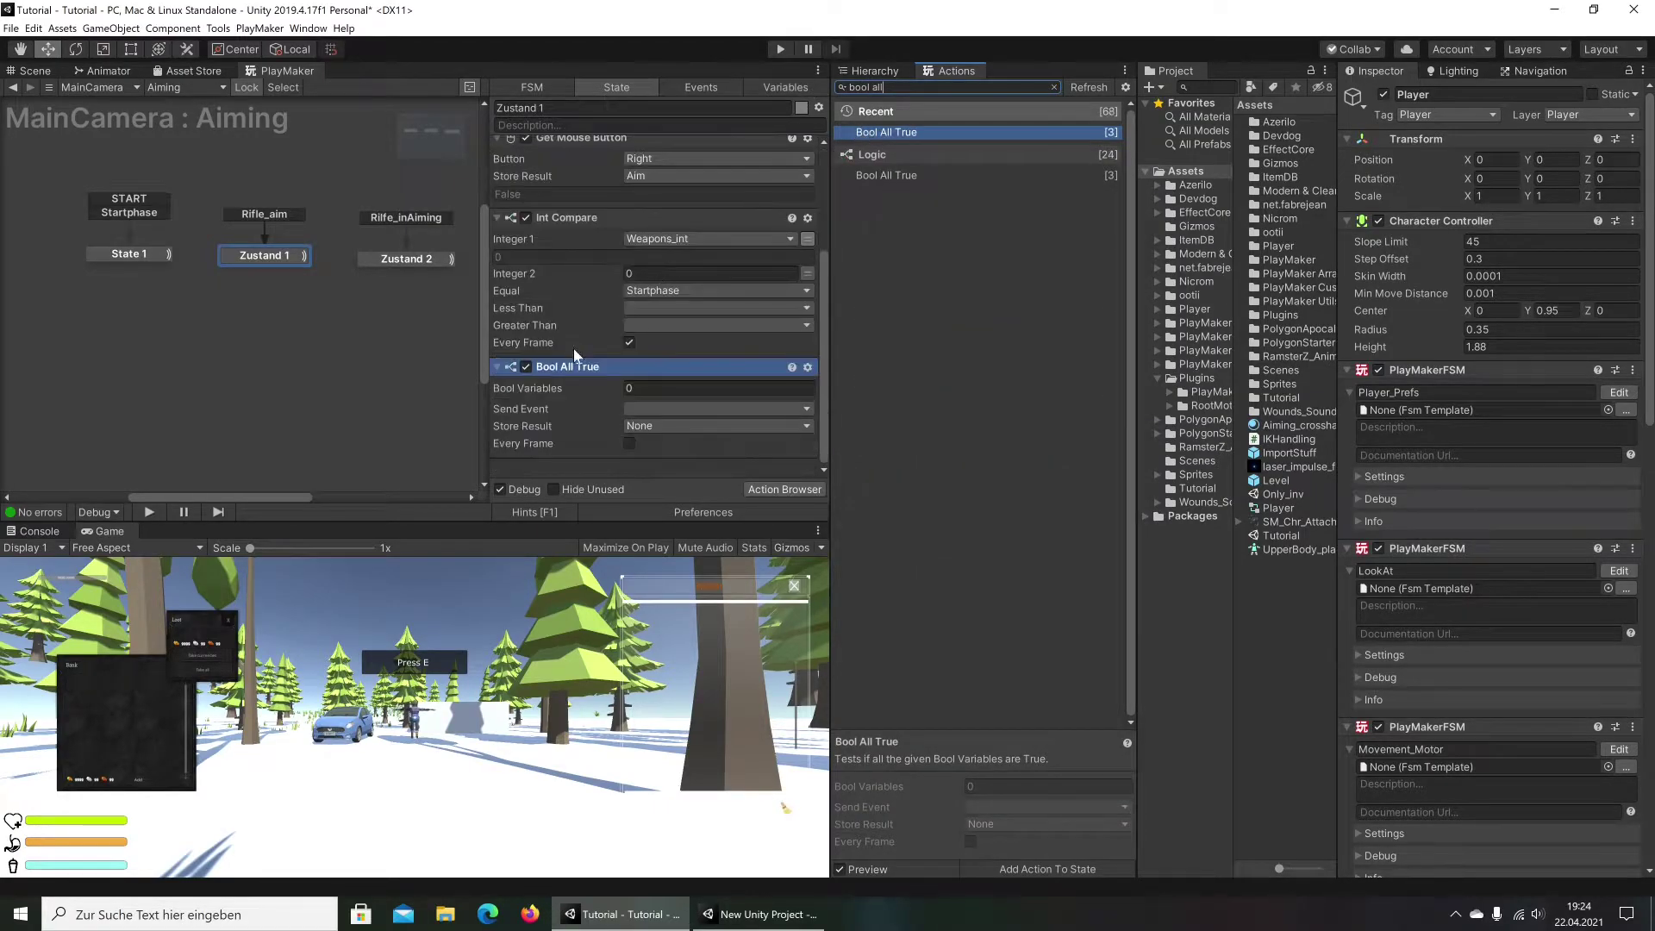
Add Bool All True above Int Compare in Zustand 1, testing global Aim and sending Rifle_inAiming
drag(865, 133, 581, 322)
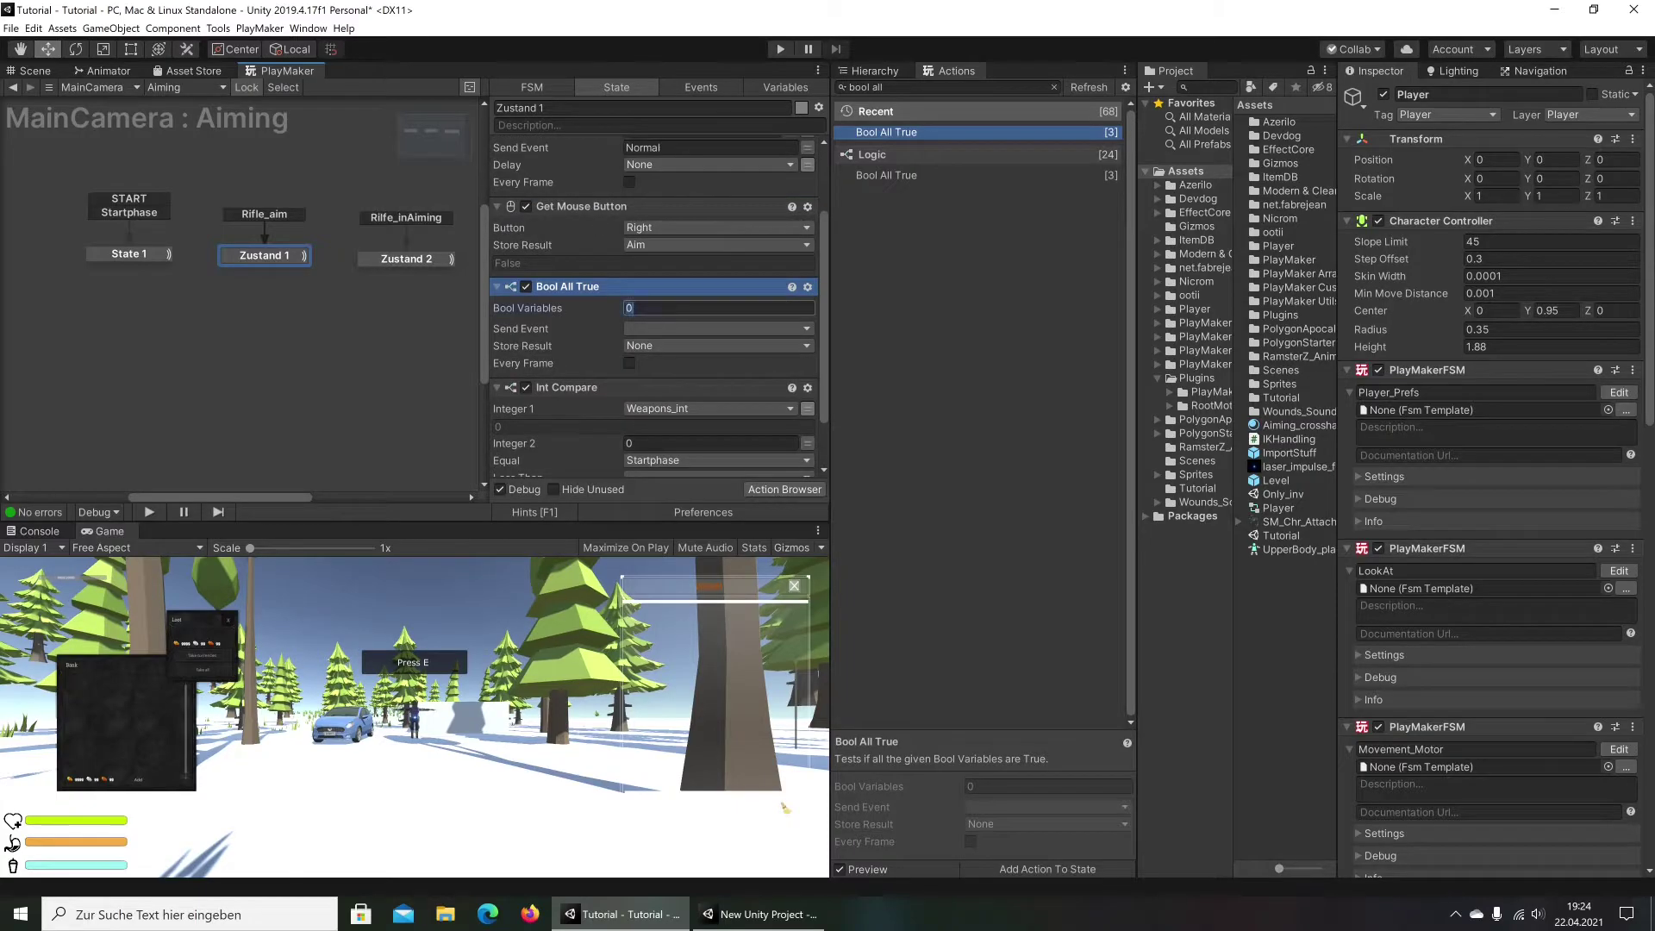
text(1)
key(Return)
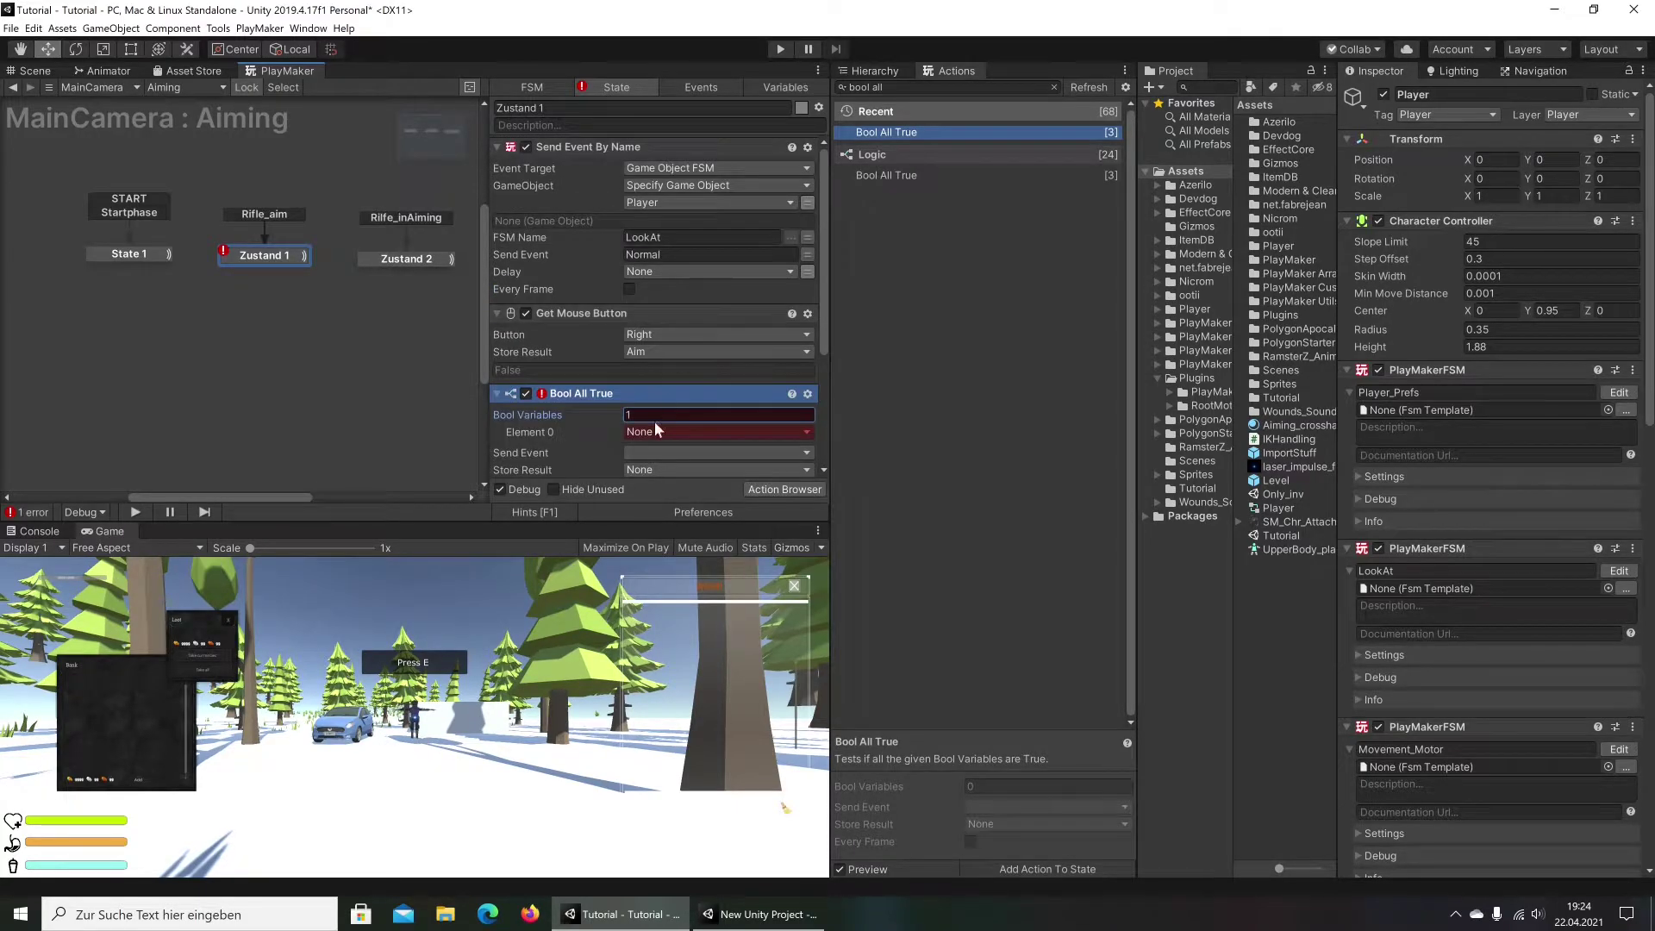
click(655, 431)
mouse_move(671, 466)
click(802, 466)
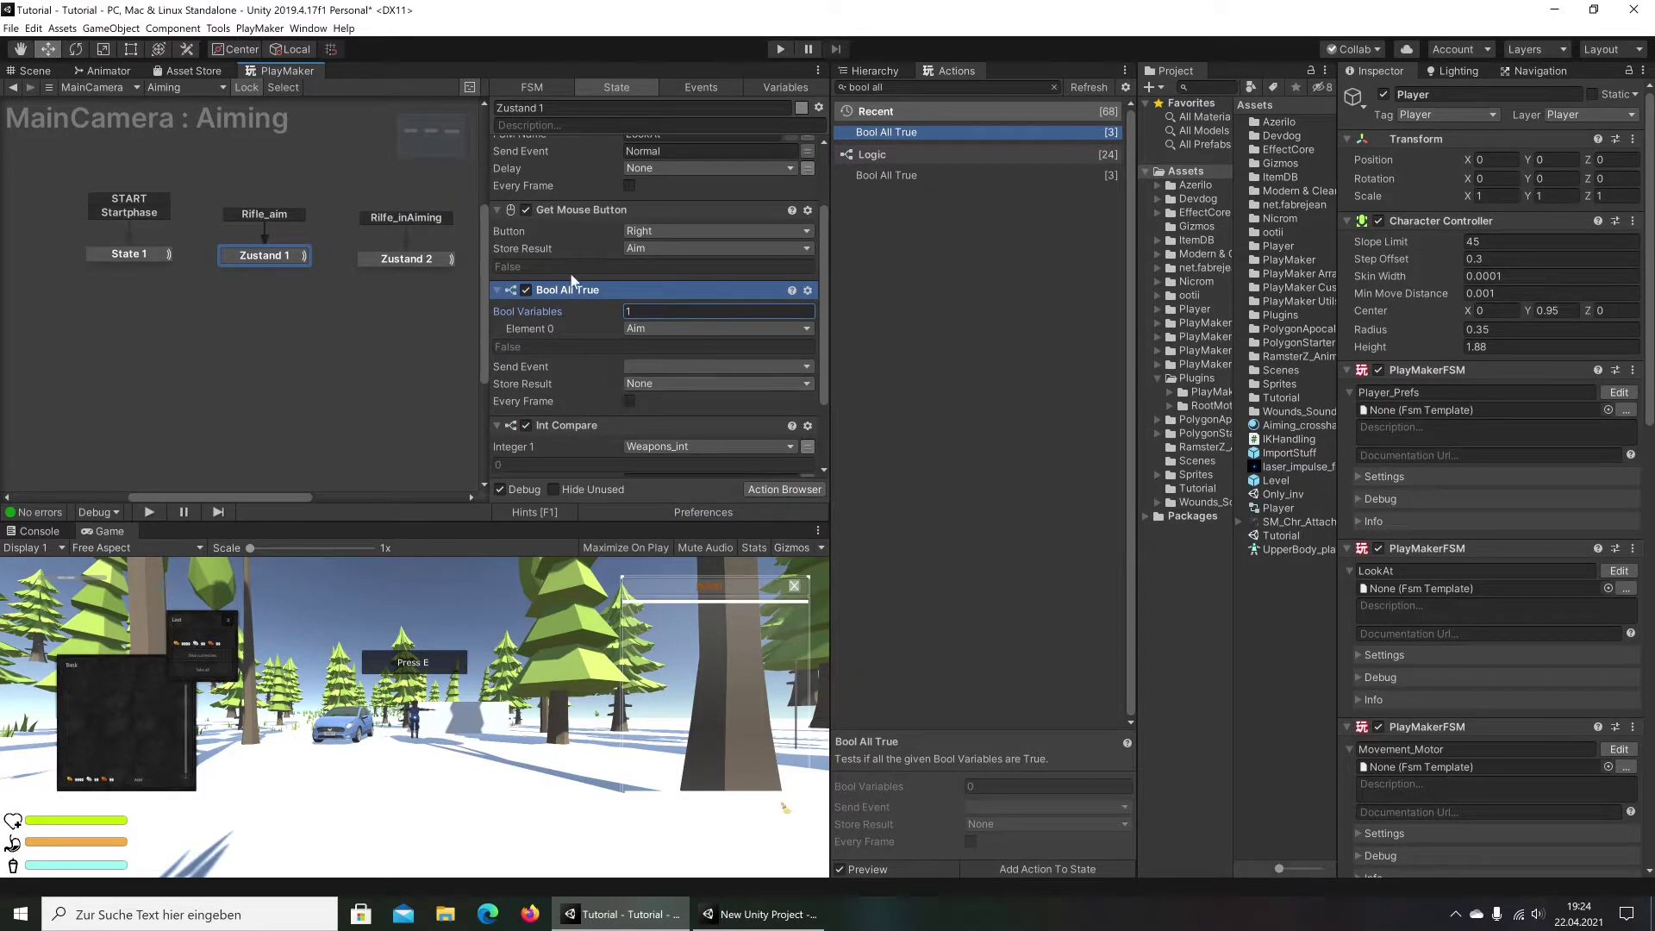
click(660, 367)
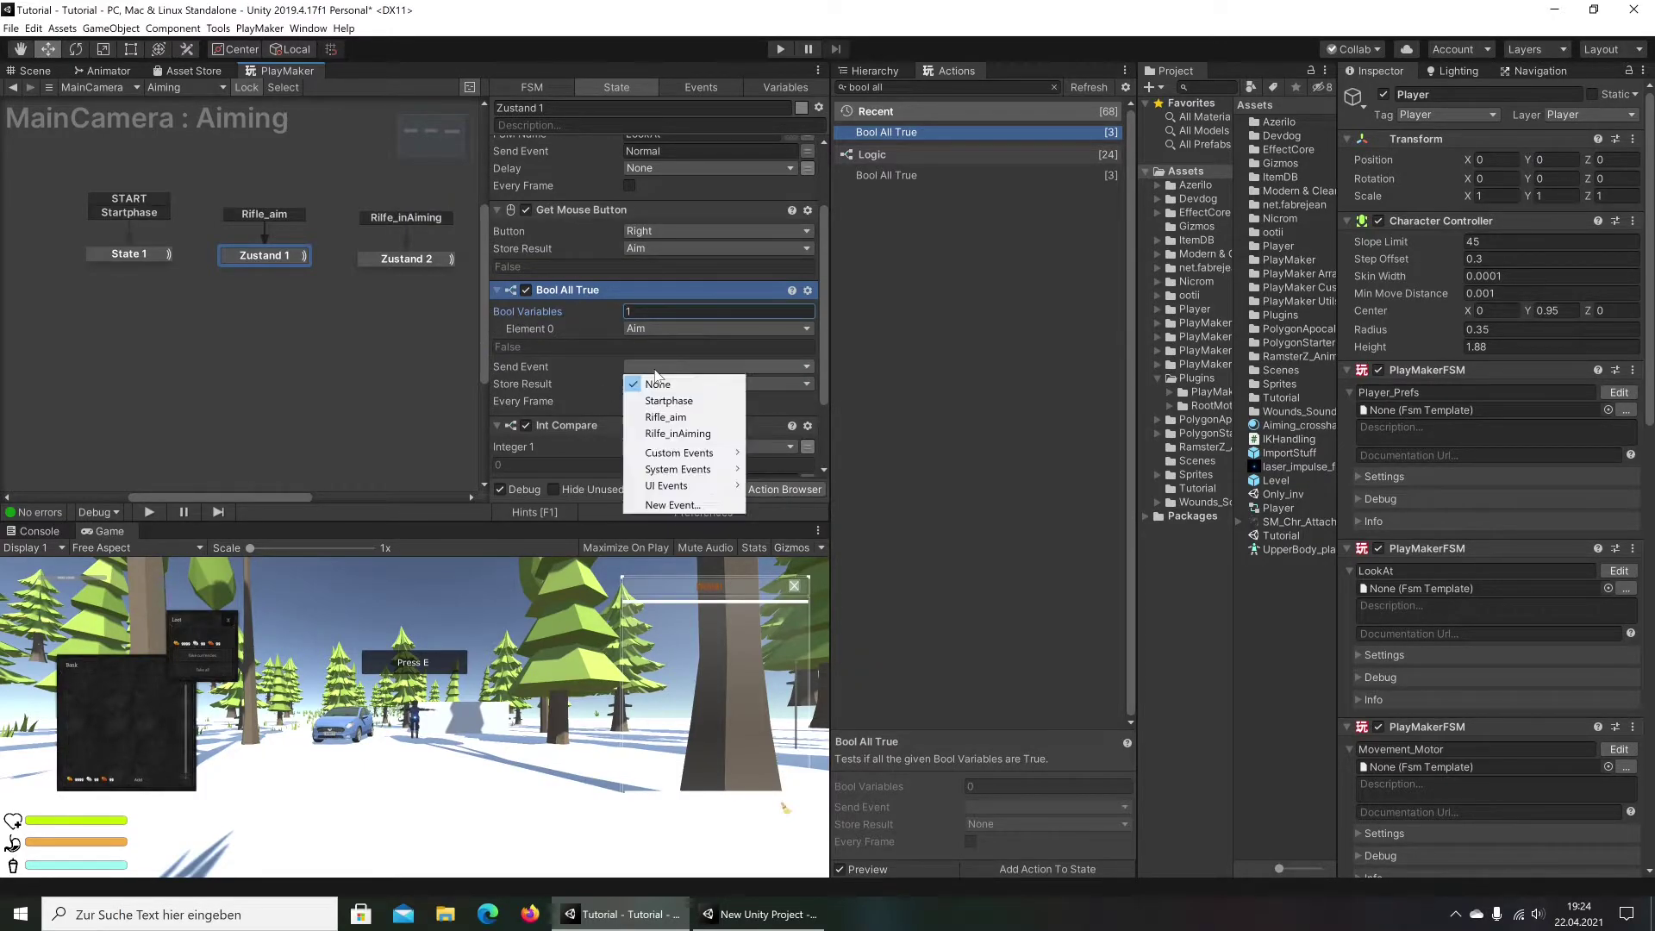
click(696, 433)
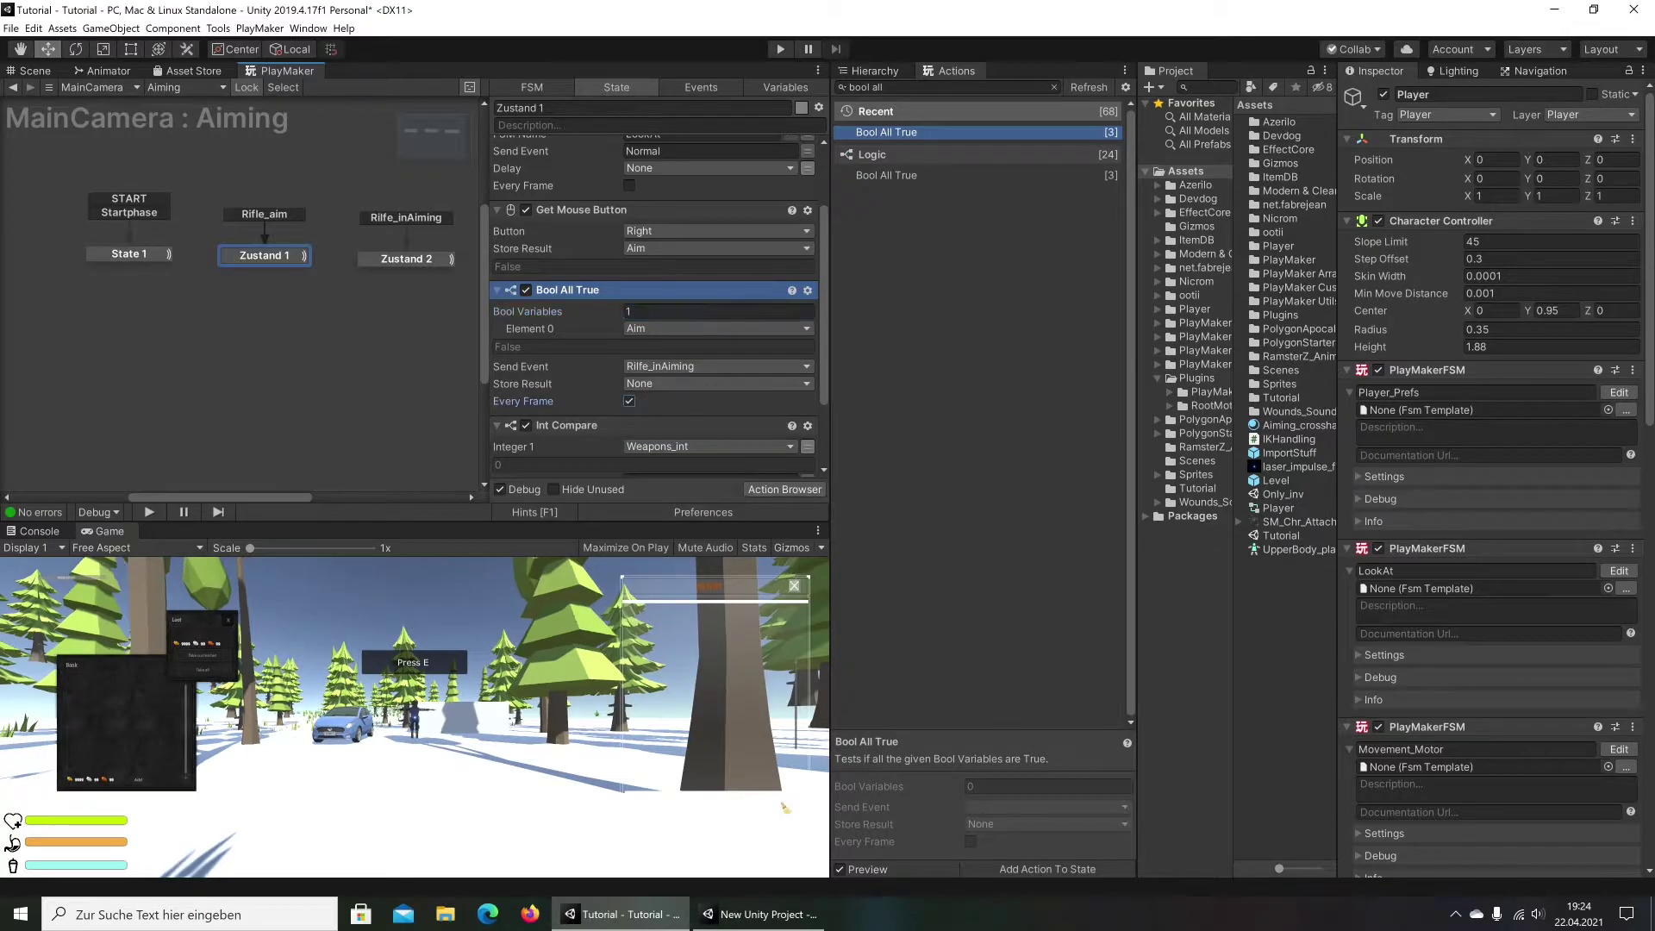
Paste the copied Get Mouse Button action above Int Compare in Zustand 2
right_click(581, 212)
click(393, 260)
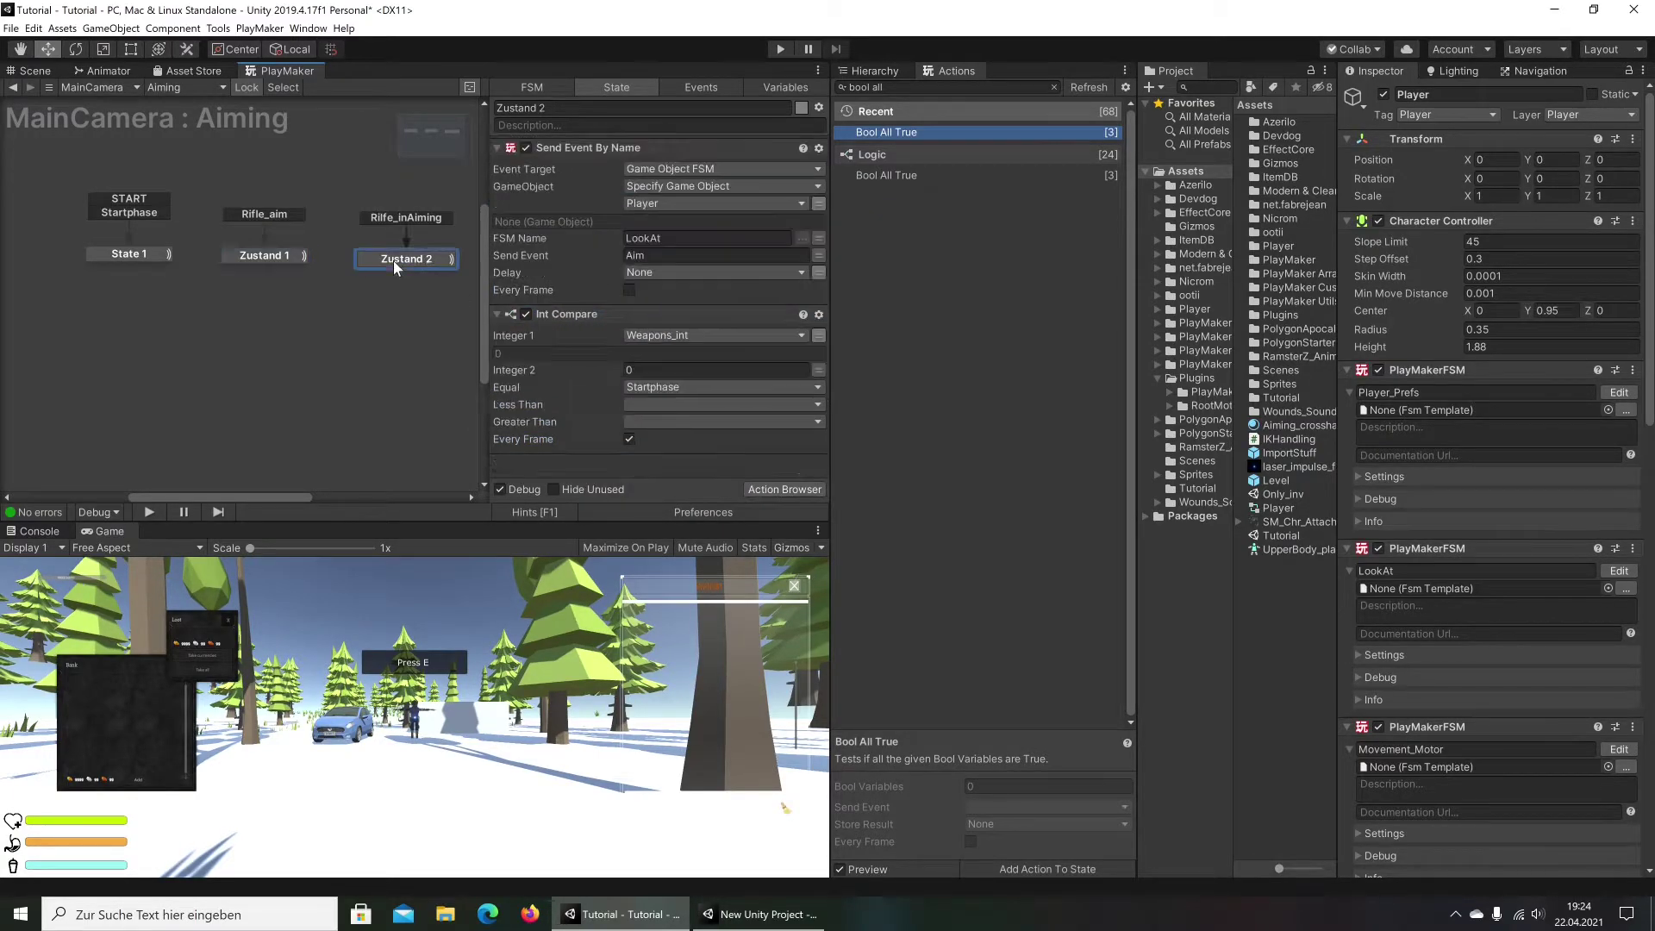
right_click(555, 314)
click(603, 407)
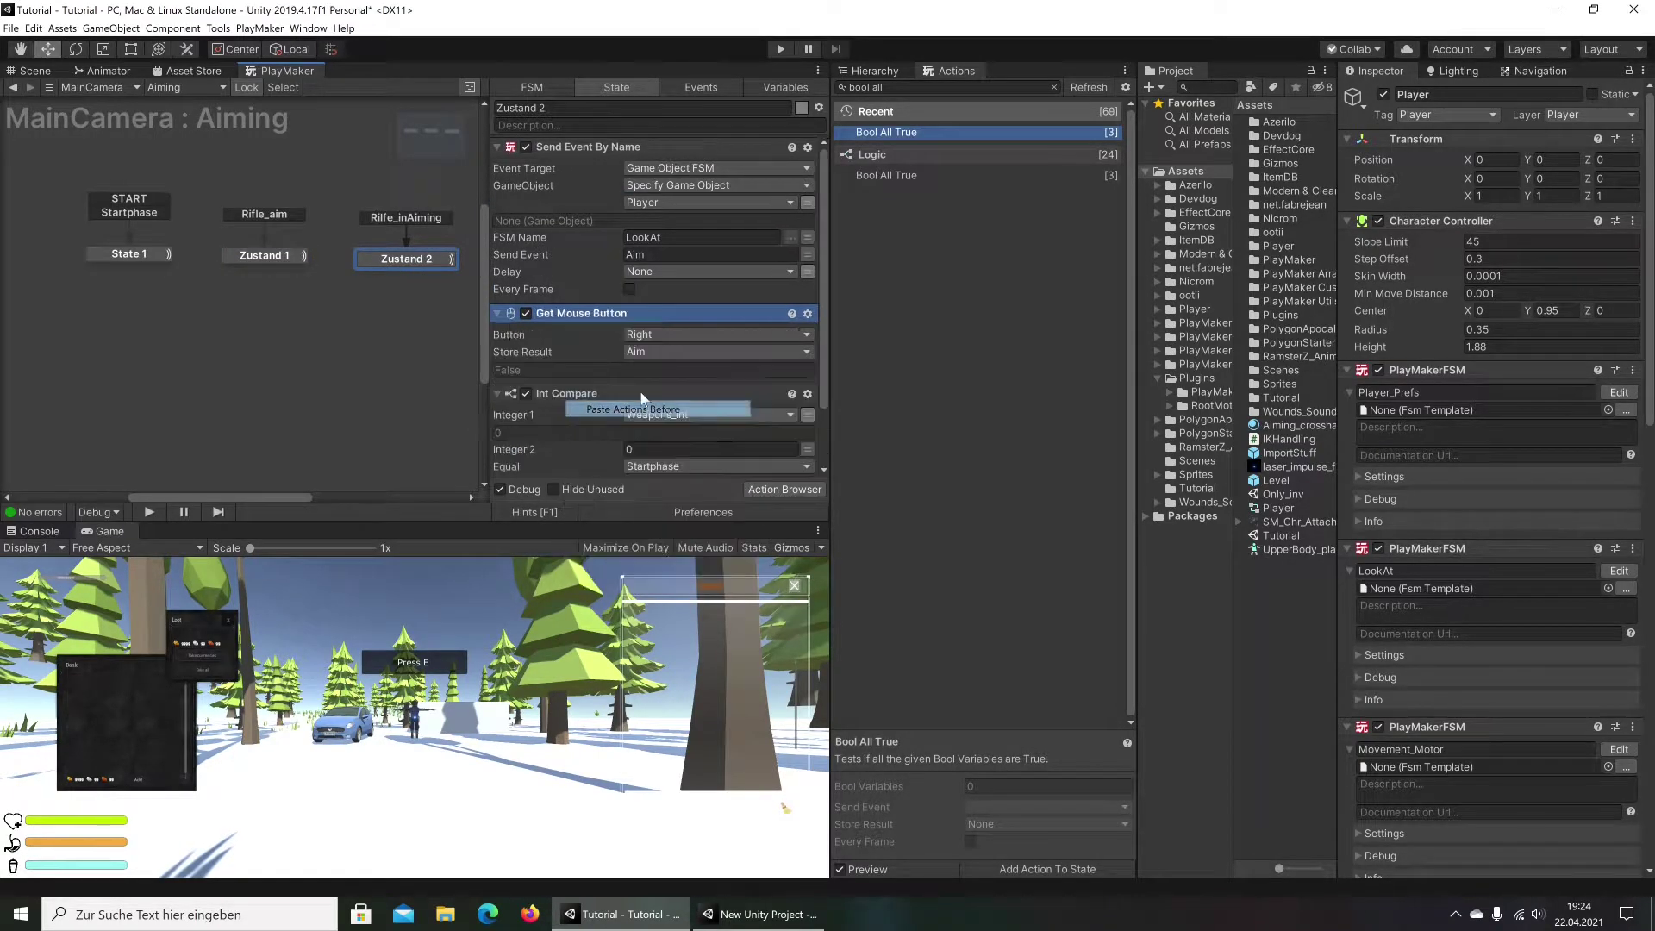
click(871, 87)
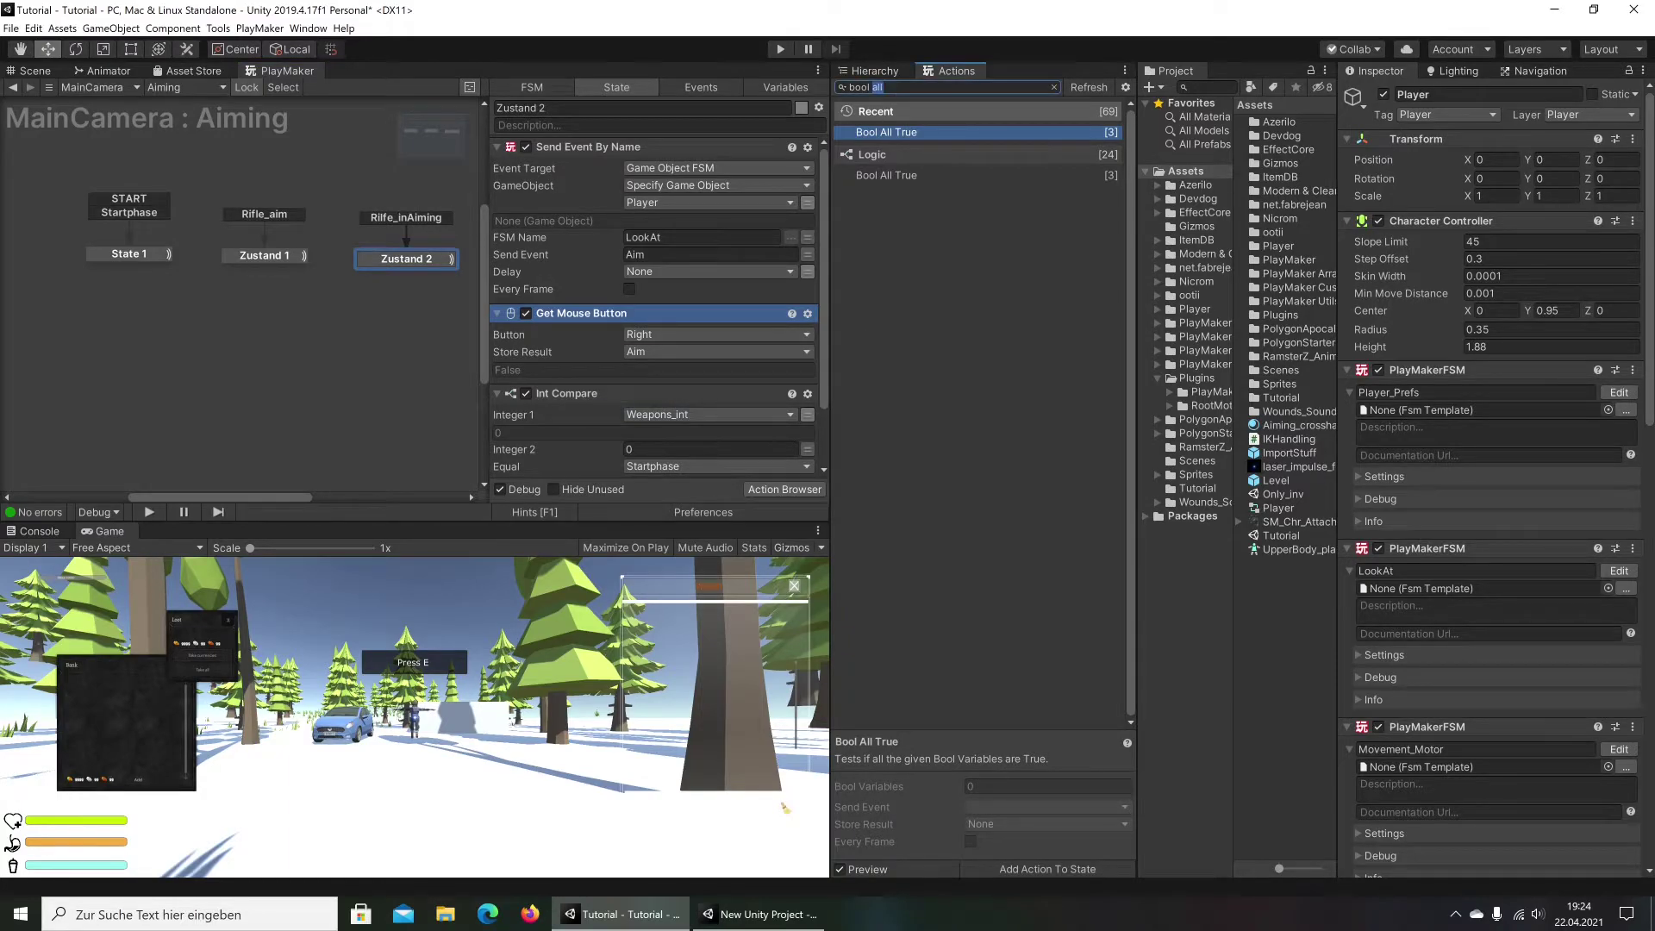
Add Bool None True to Zustand 2 testing Aim, sending Rifle_aim every frame, then enter Play mode
text(none)
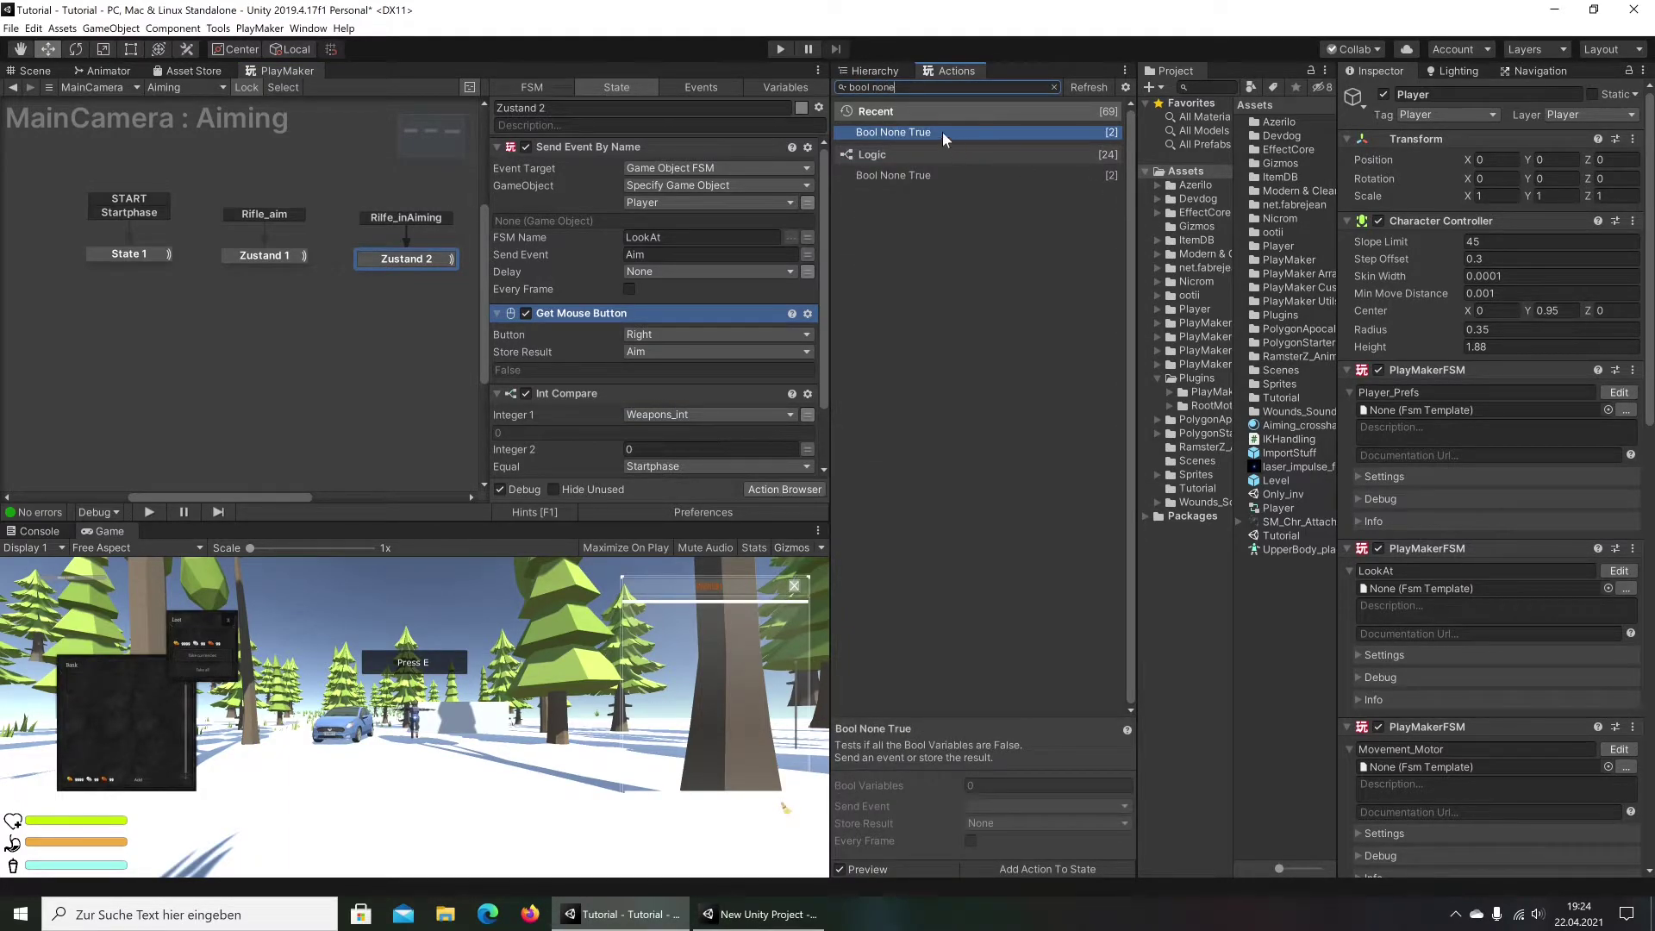
double_click(942, 132)
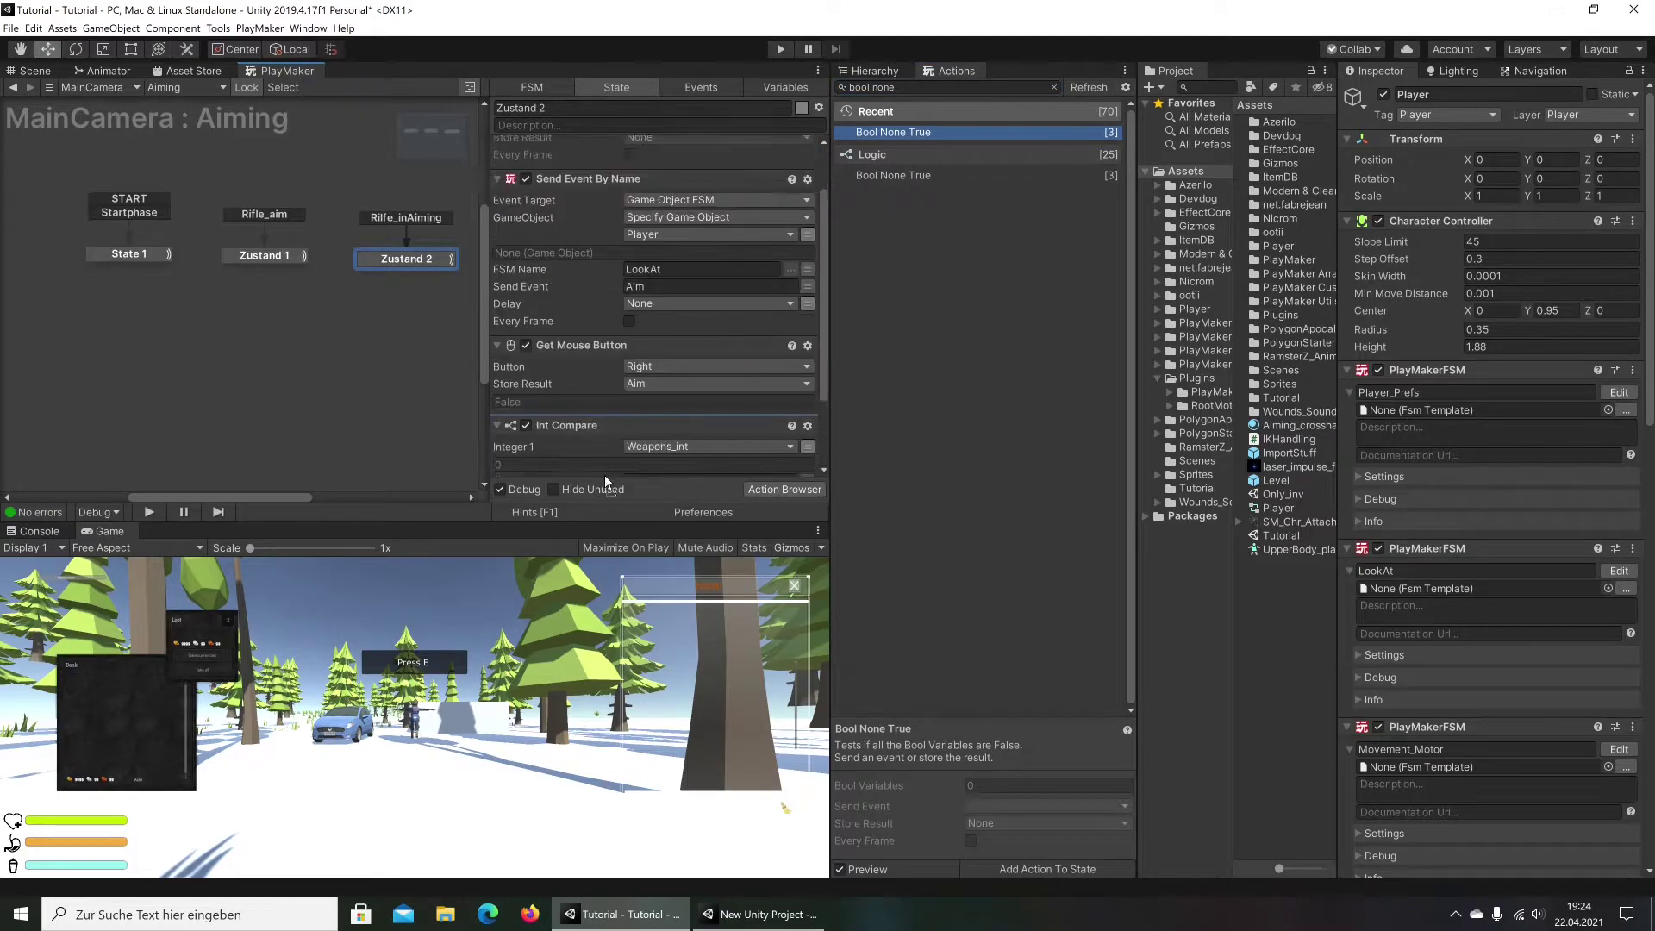
scroll(597, 360, down, 2)
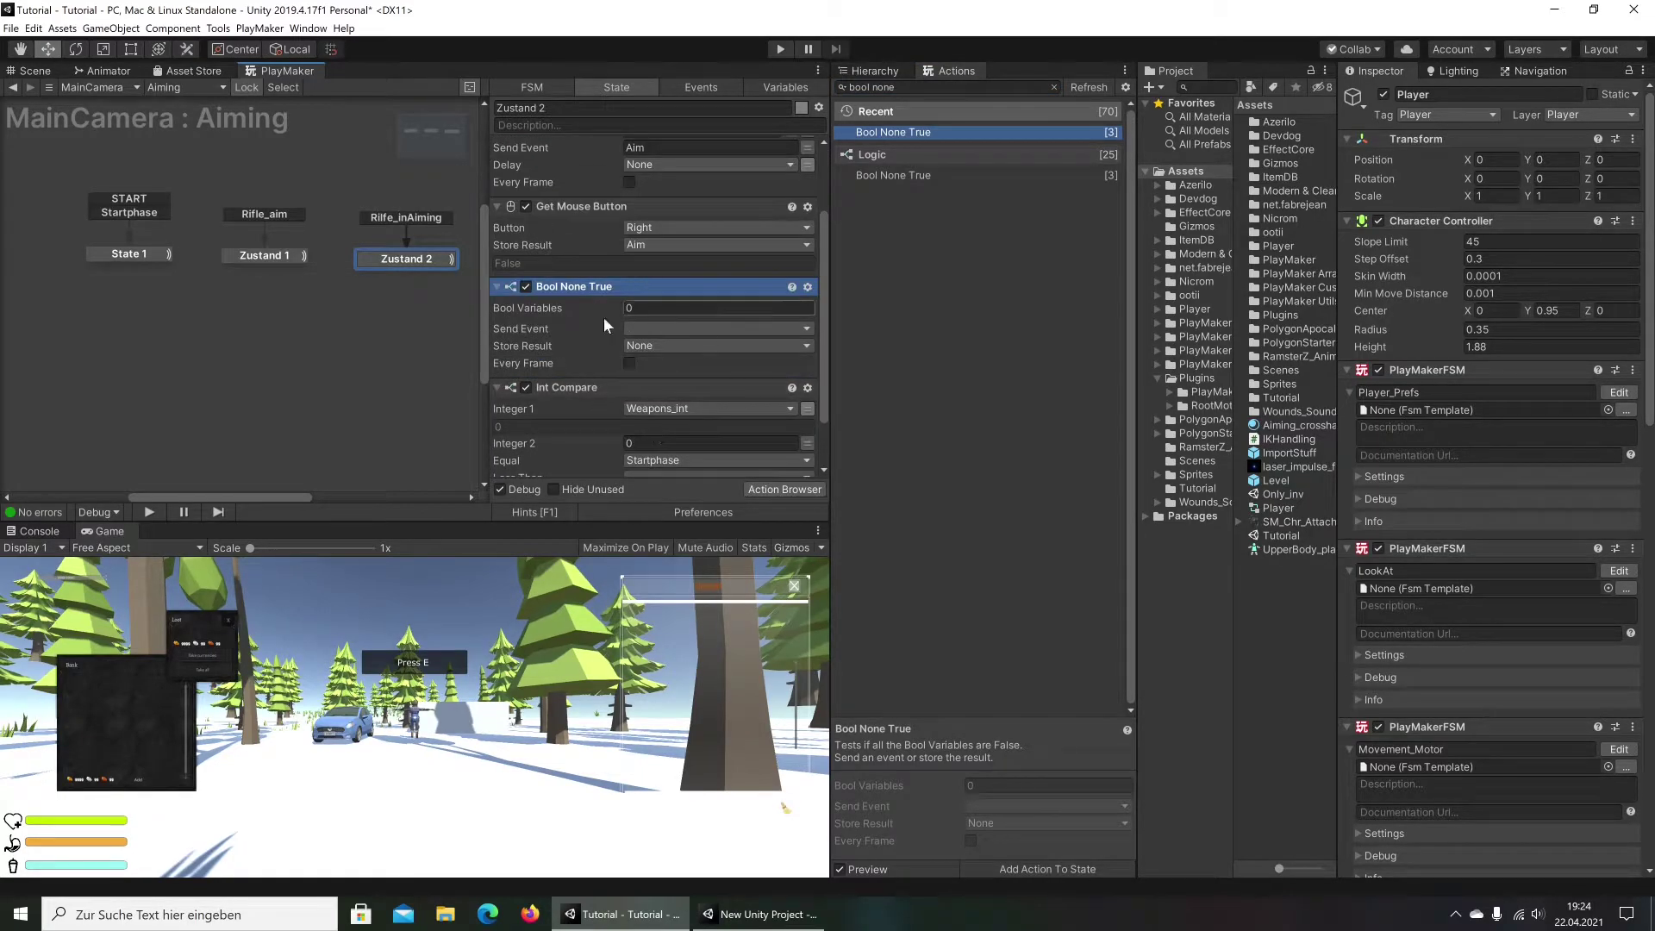
click(670, 309)
text(1)
click(655, 328)
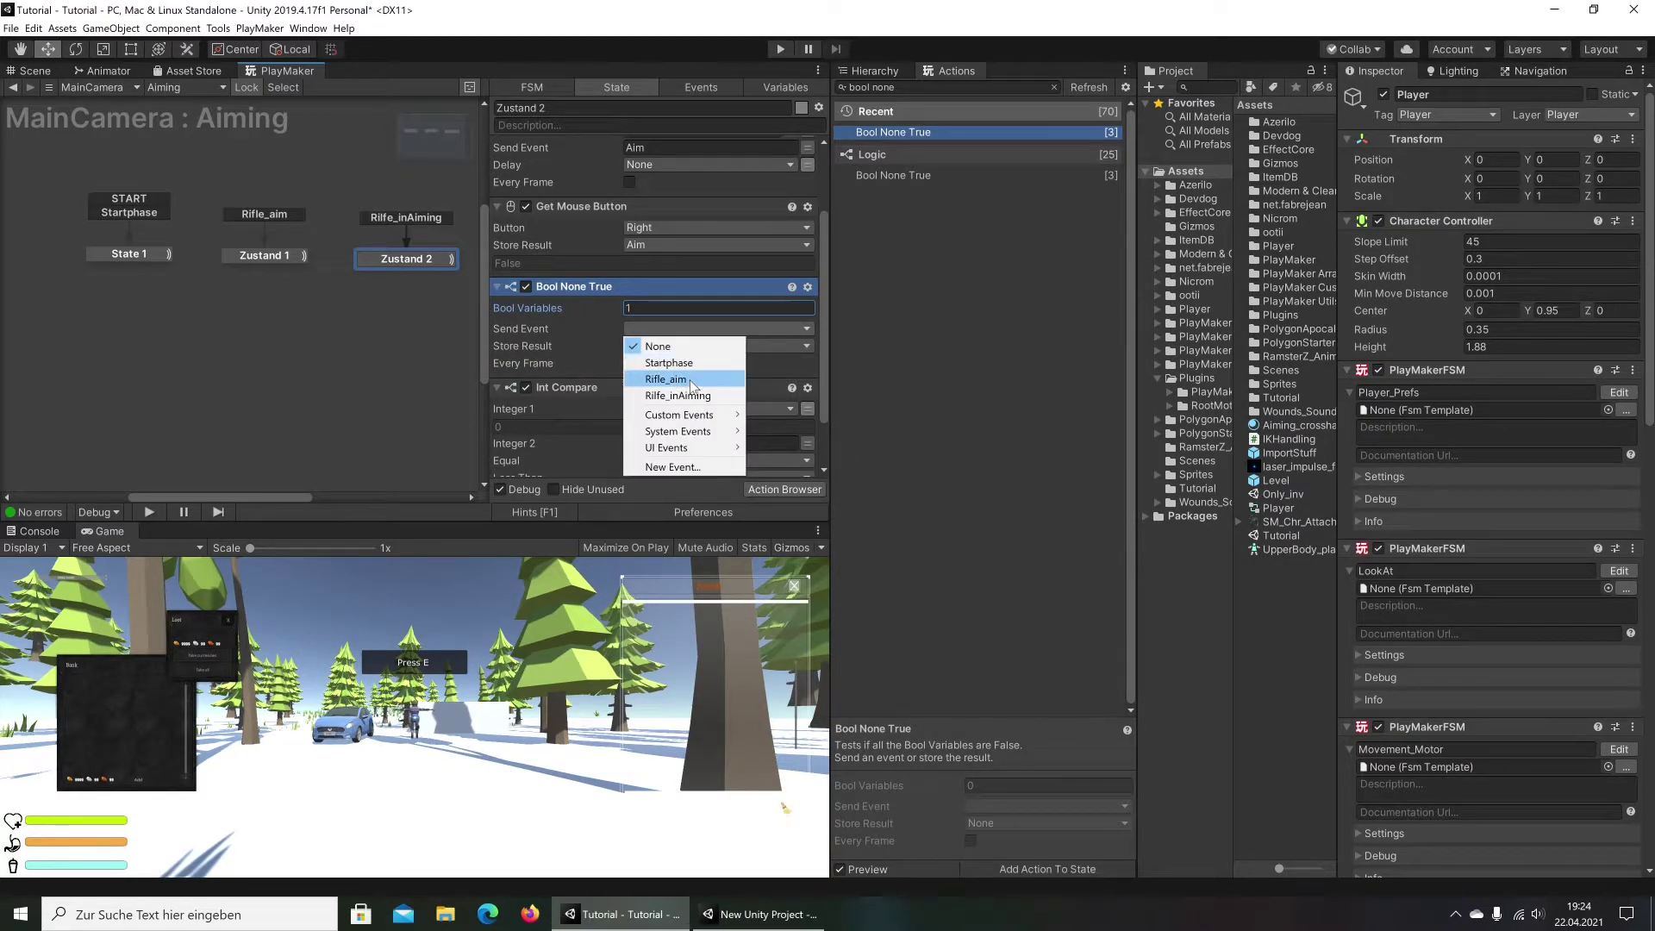
click(681, 380)
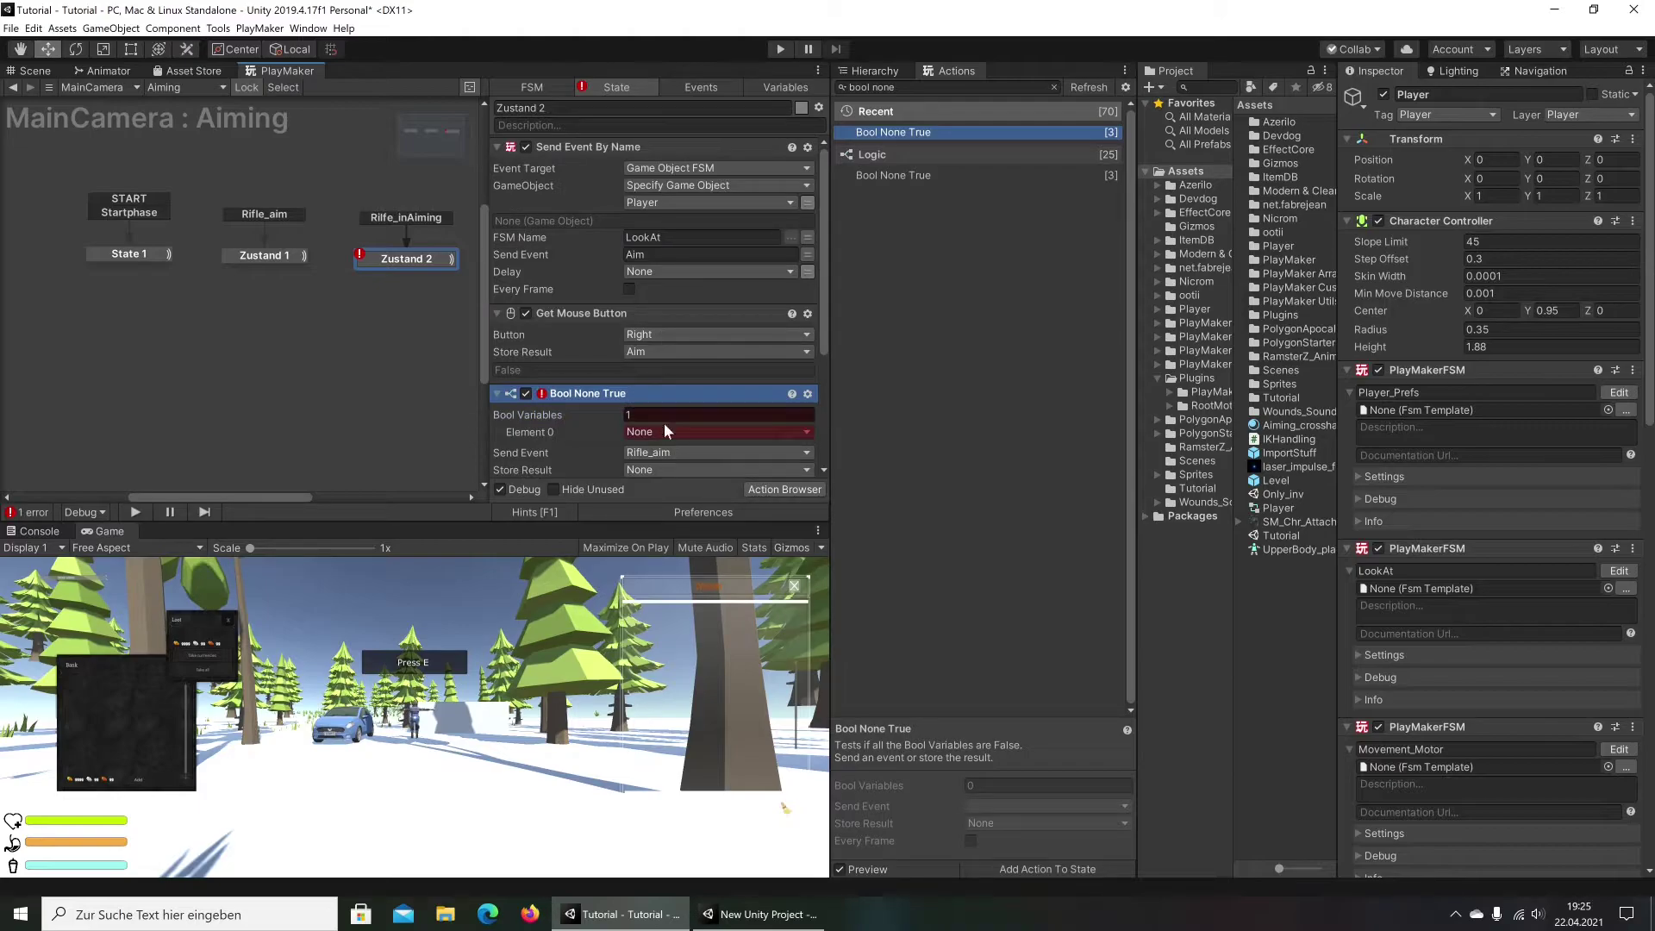
click(664, 430)
click(814, 466)
scroll(676, 271, down, 3)
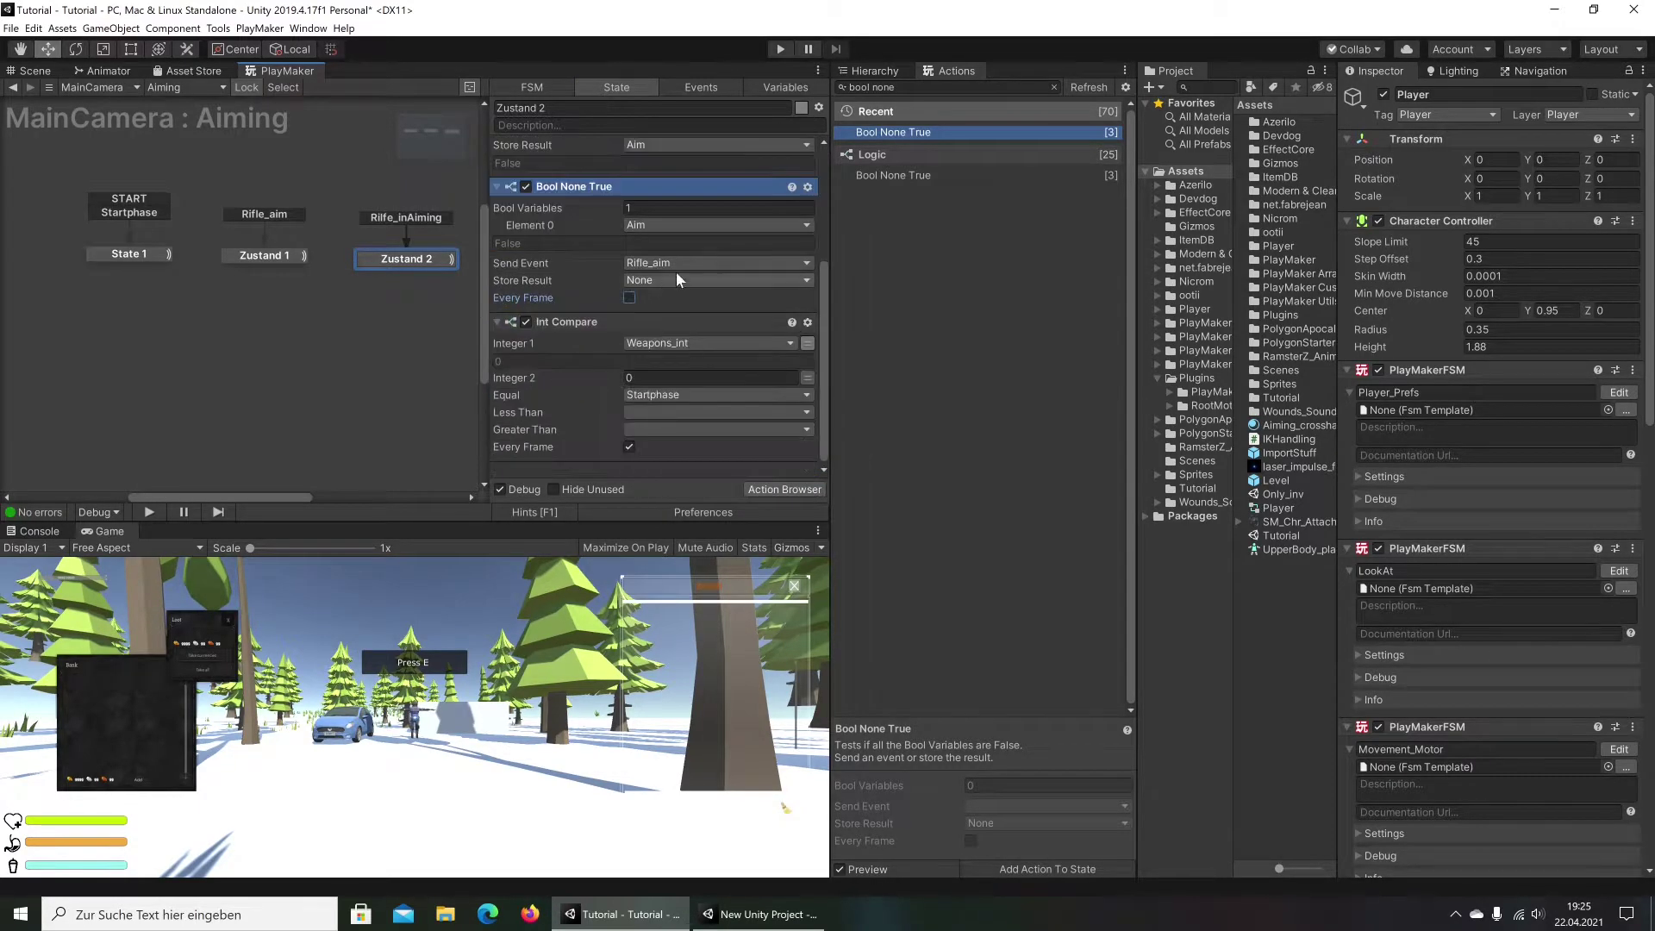
click(629, 401)
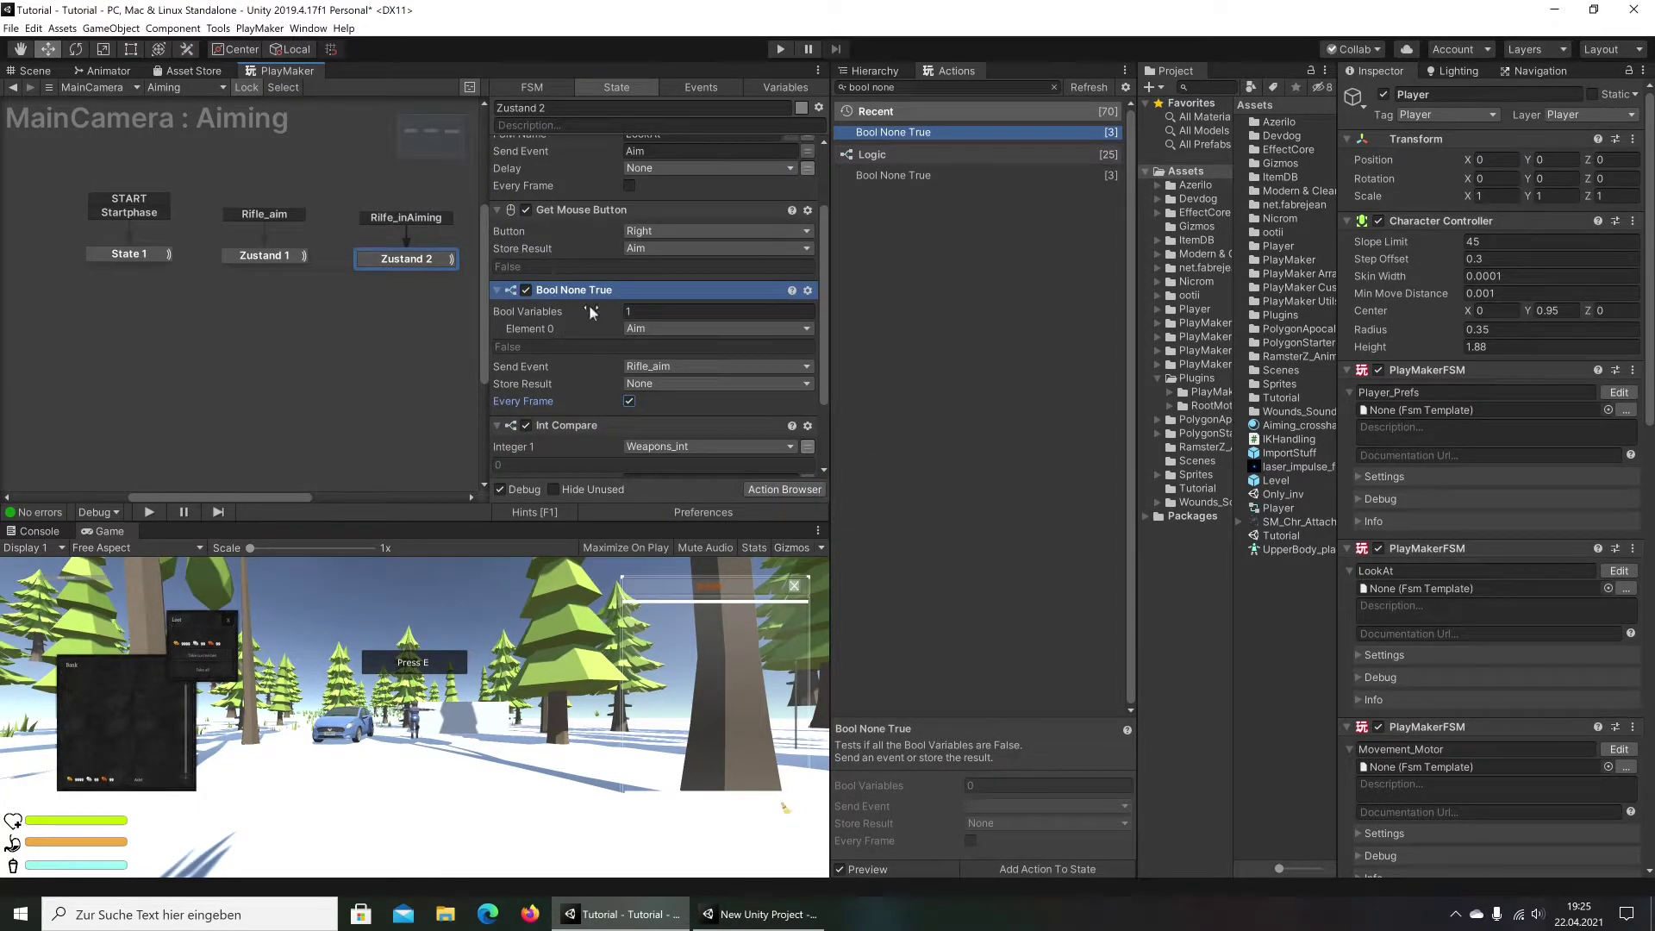
click(265, 259)
key(ctrl+p)
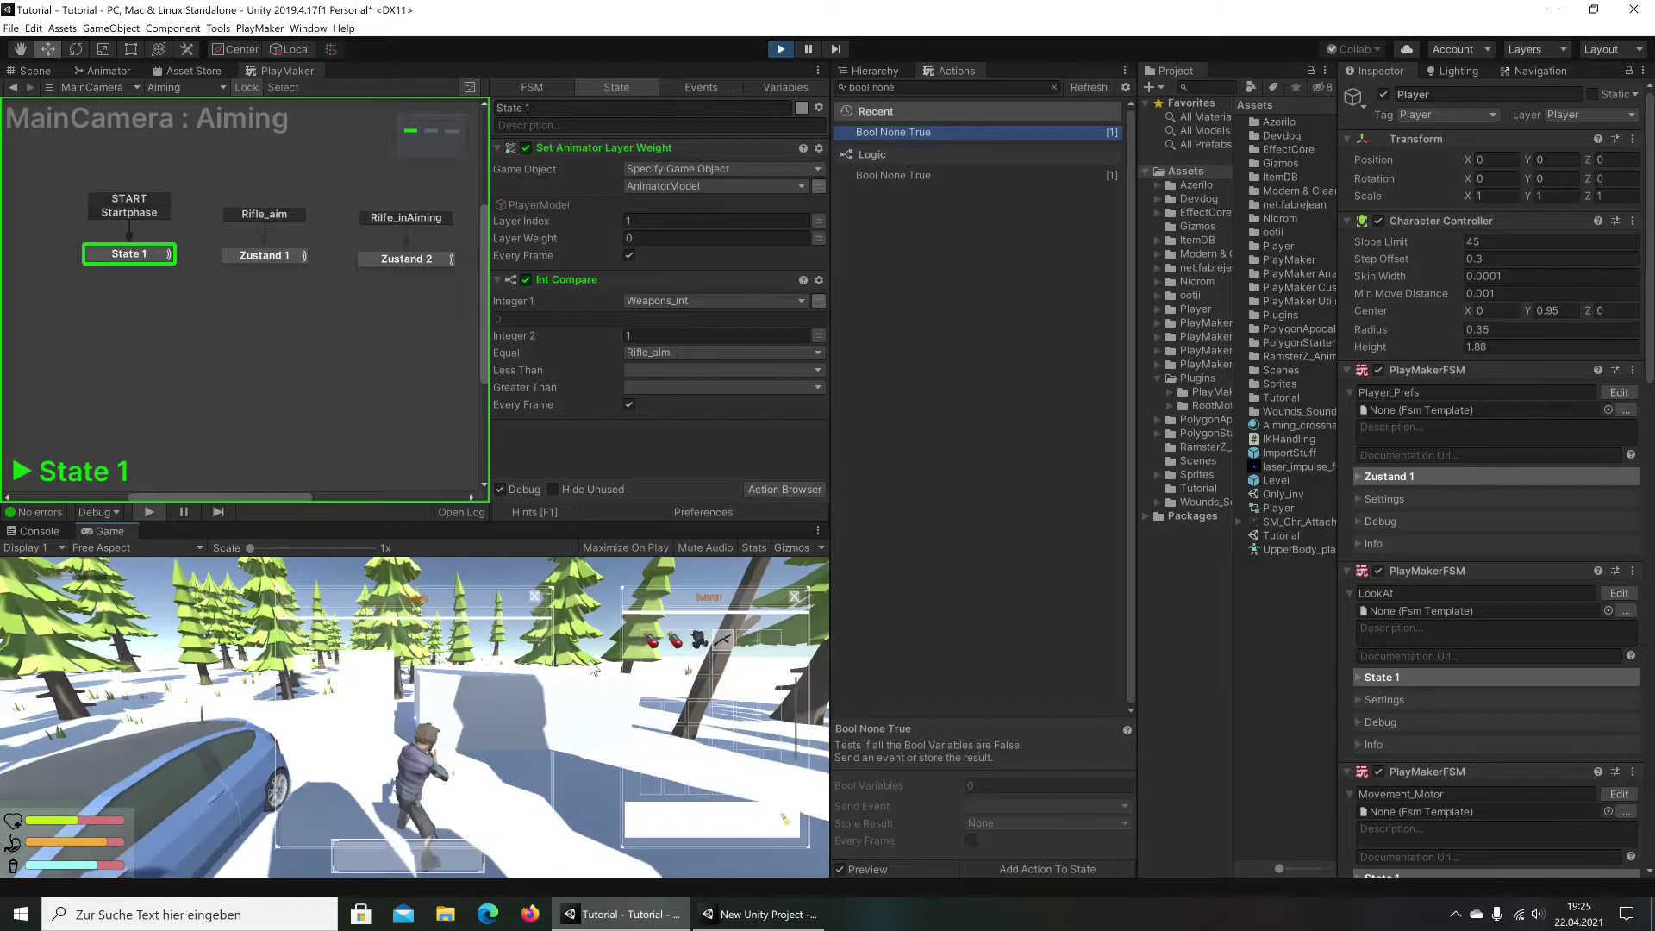
Aim the rifle with the right mouse button in a maximized Game view, look around, then stop playing
click(705, 637)
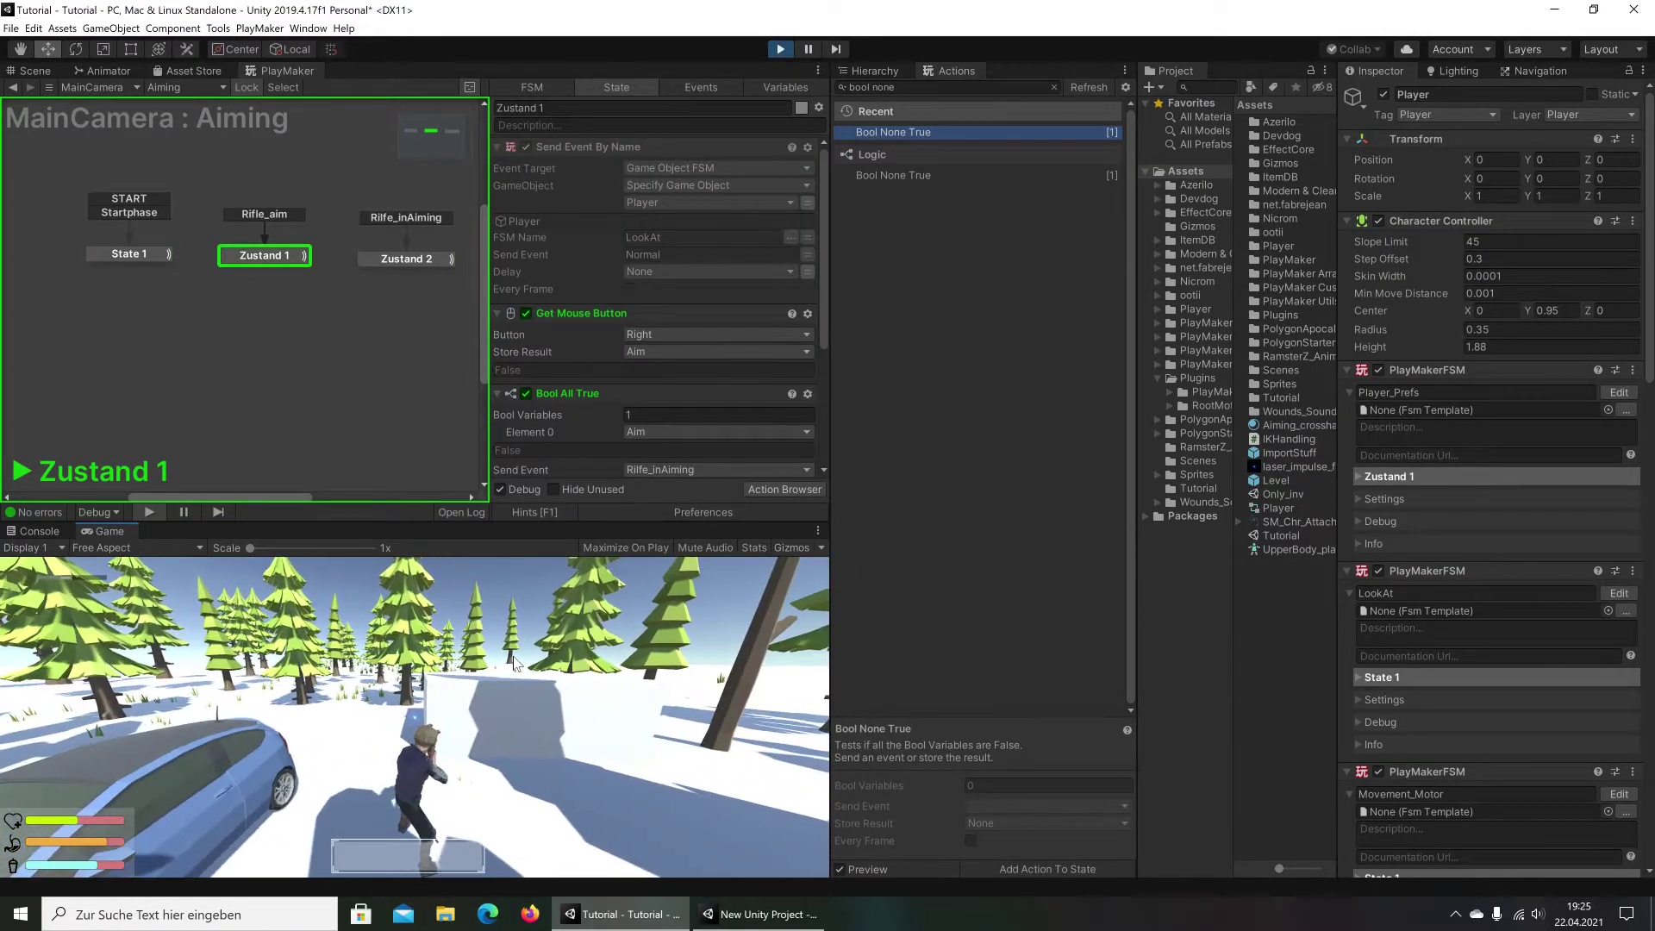
right_drag(510, 662, 202, 633)
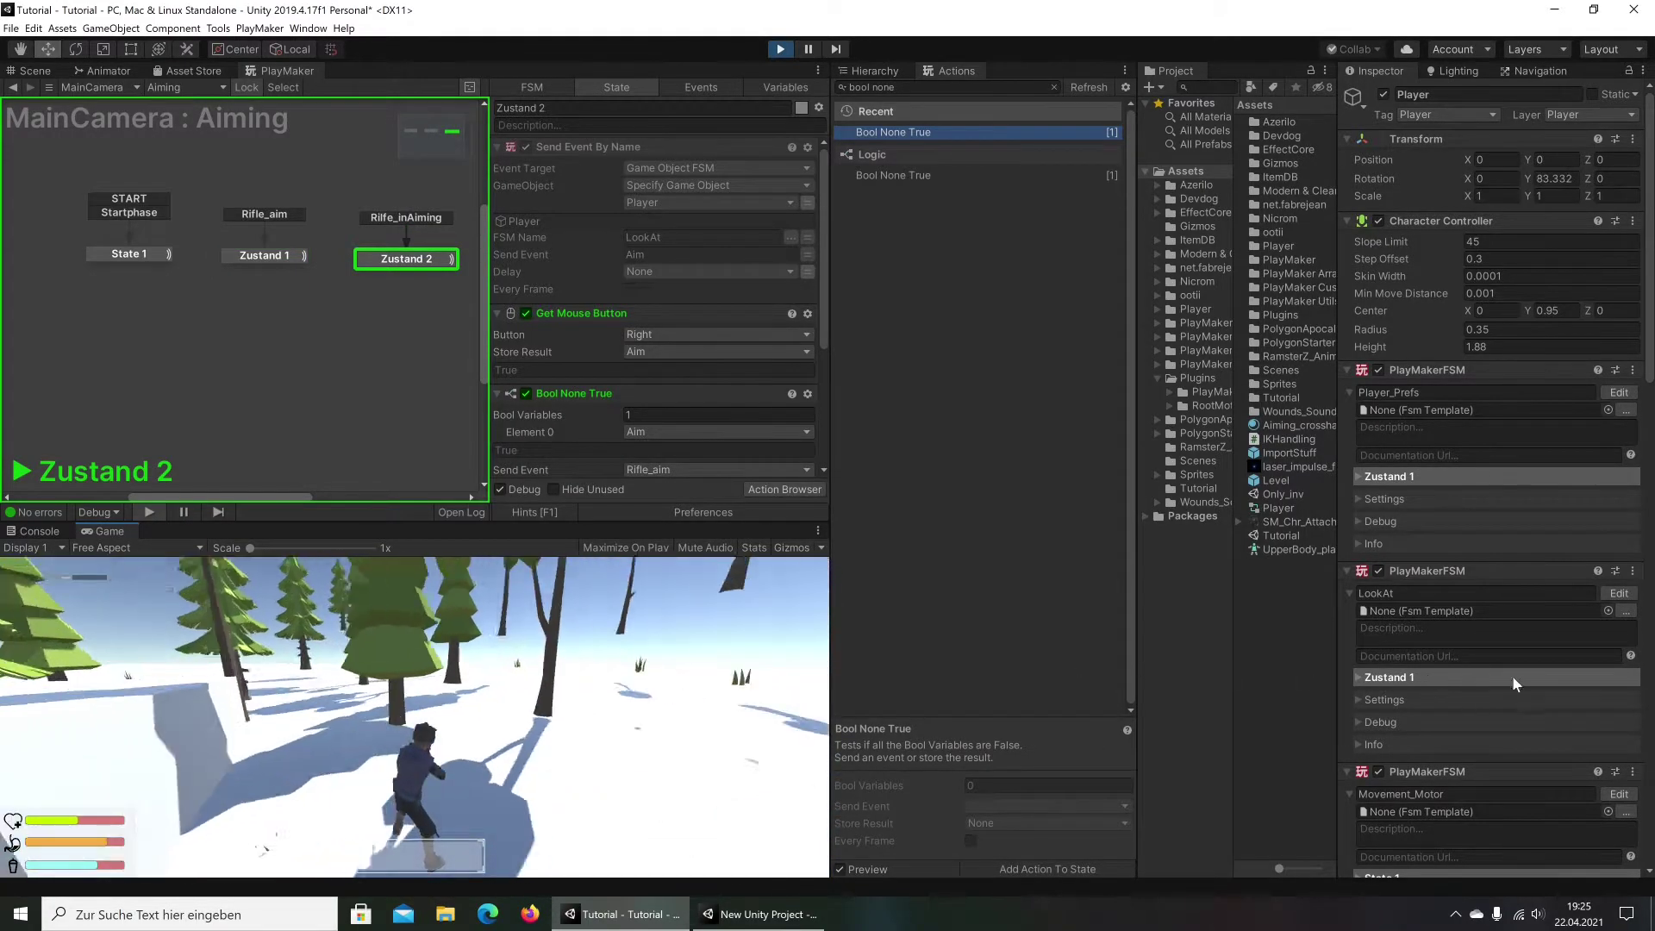
mouse_move(201, 628)
right_down()
mouse_move(330, 668)
mouse_move(171, 541)
mouse_move(1251, 456)
mouse_move(1001, 568)
mouse_move(1620, 566)
mouse_move(823, 535)
right_up()
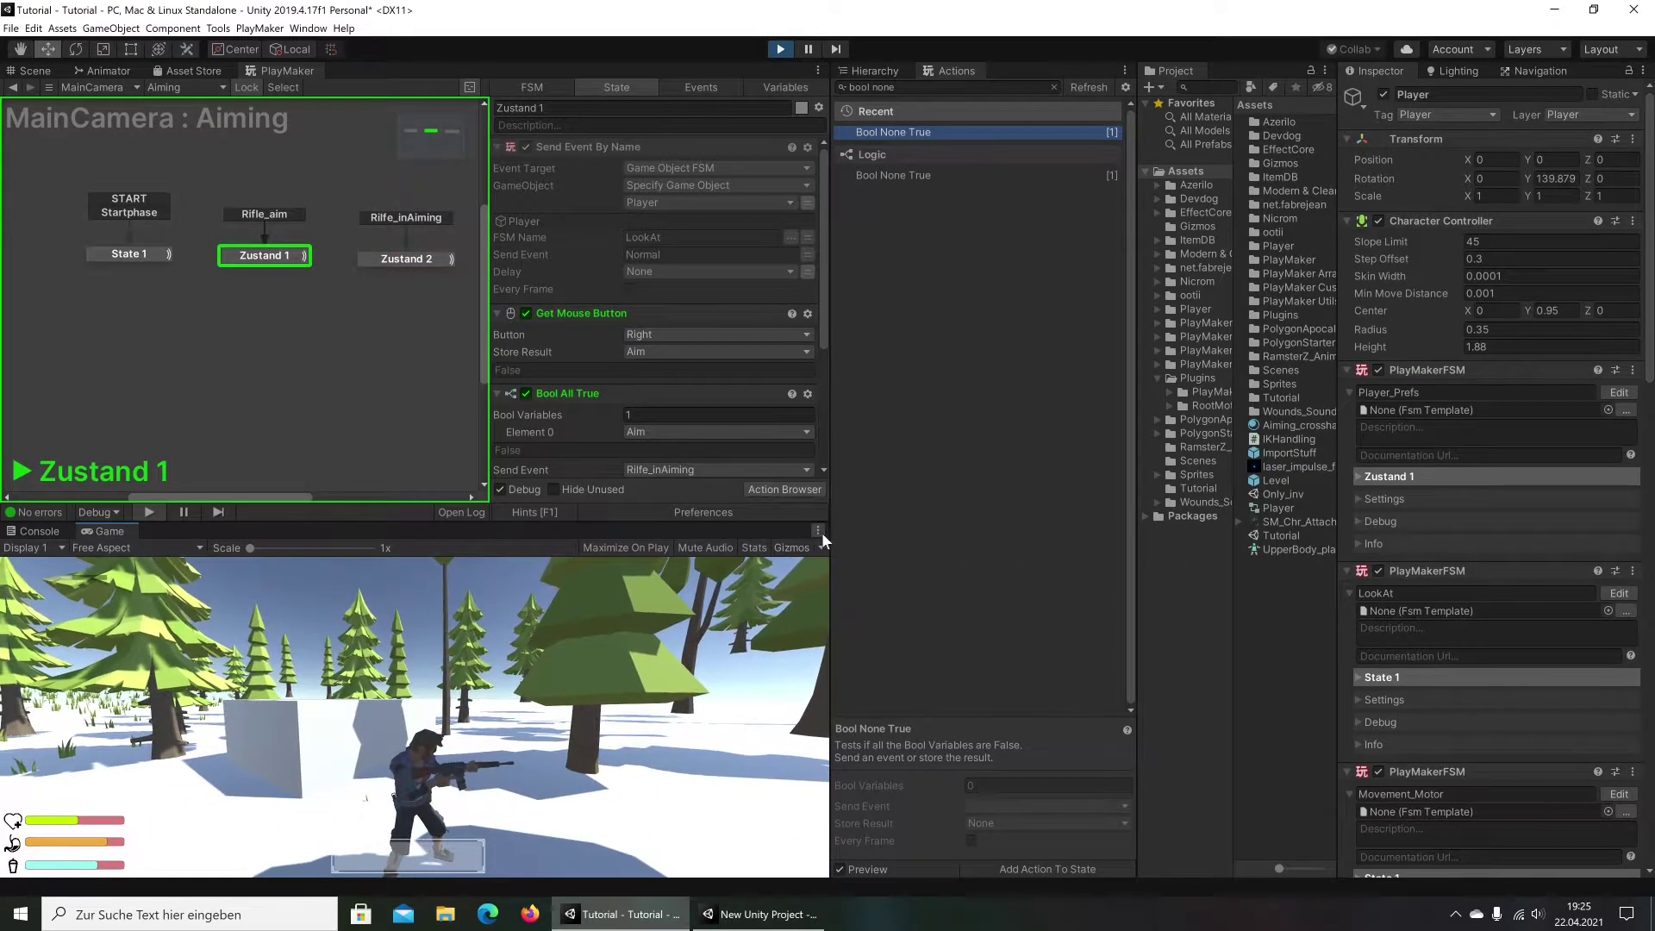
click(817, 530)
click(856, 582)
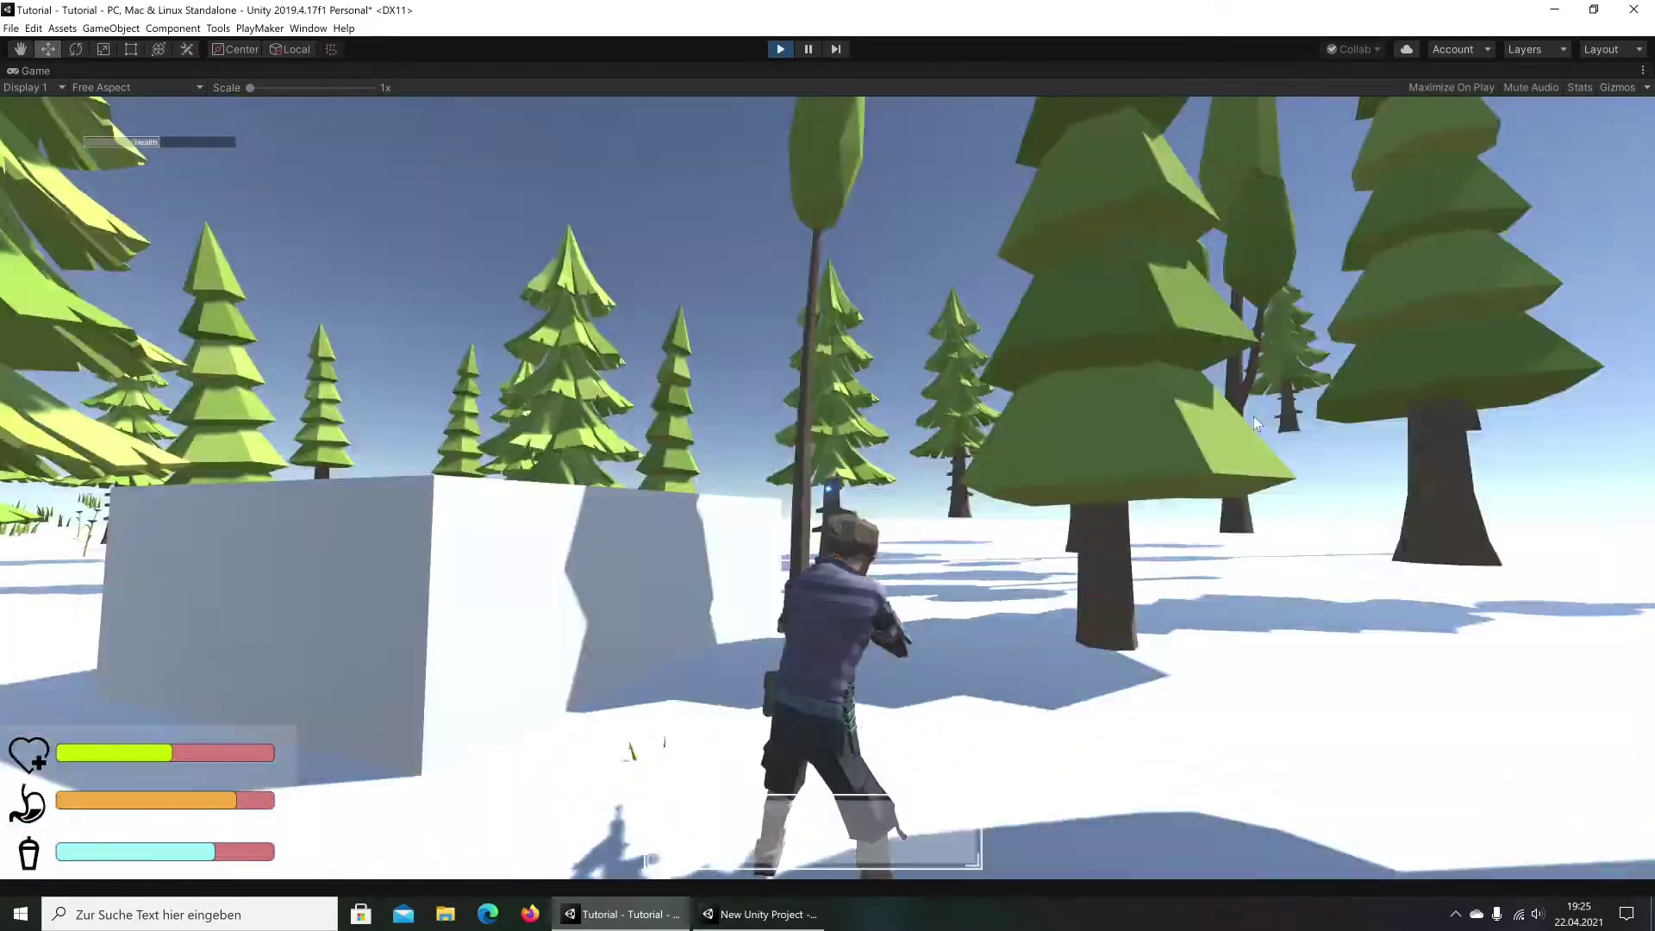
right_drag(1255, 422, 1273, 438)
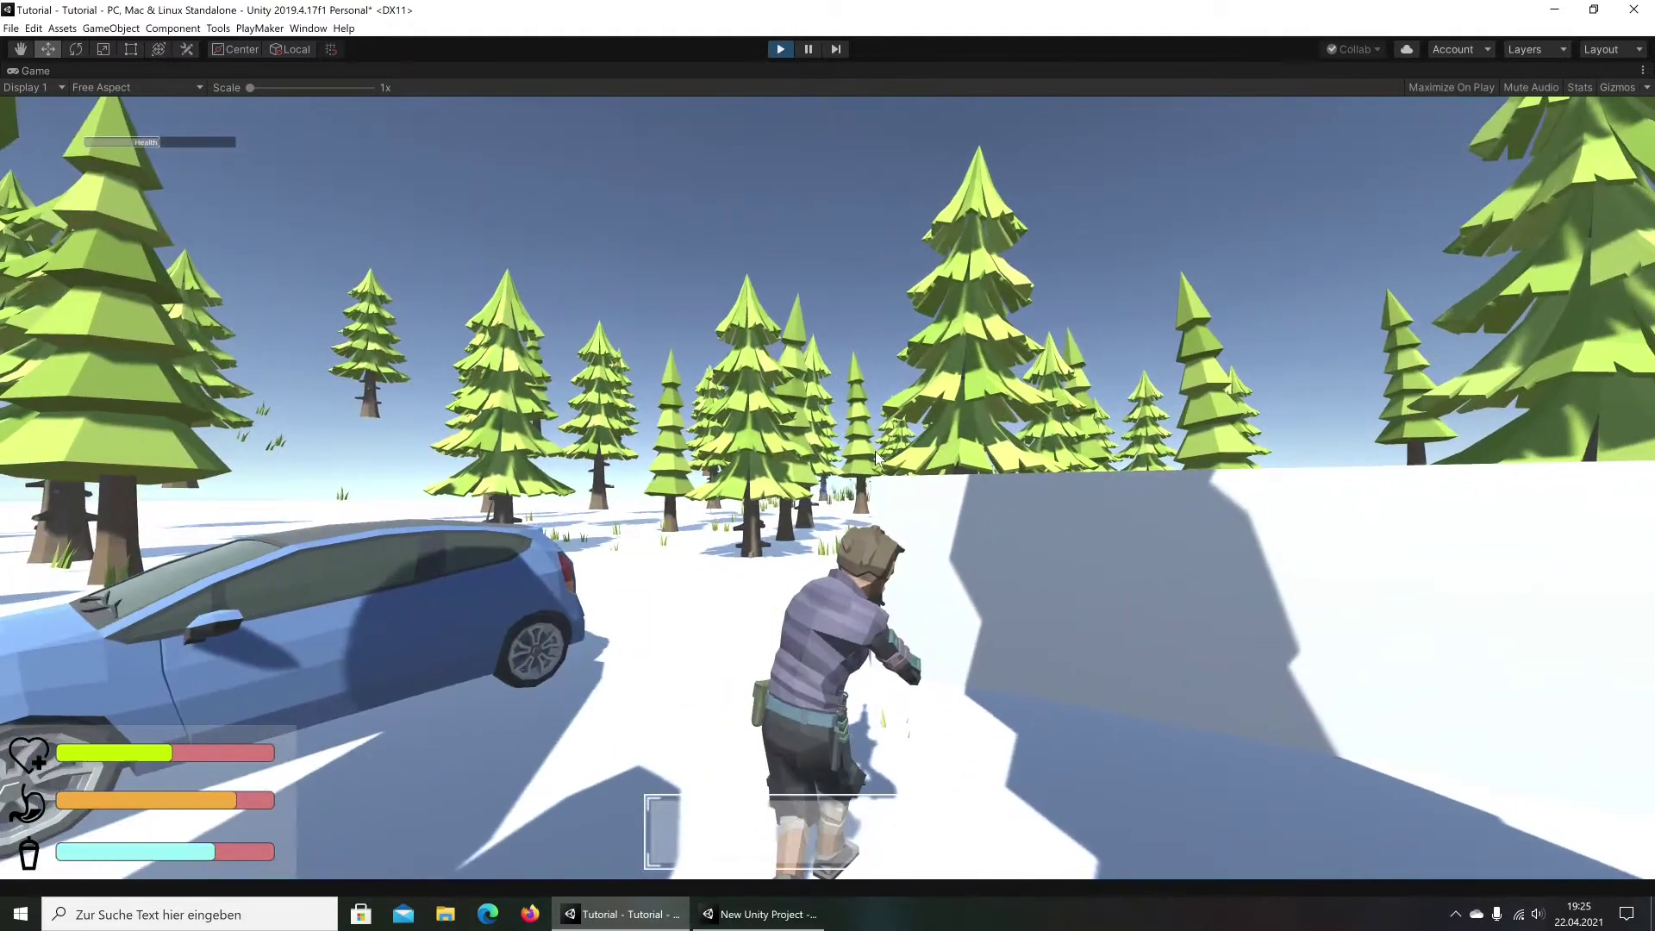
right_drag(875, 452, 784, 44)
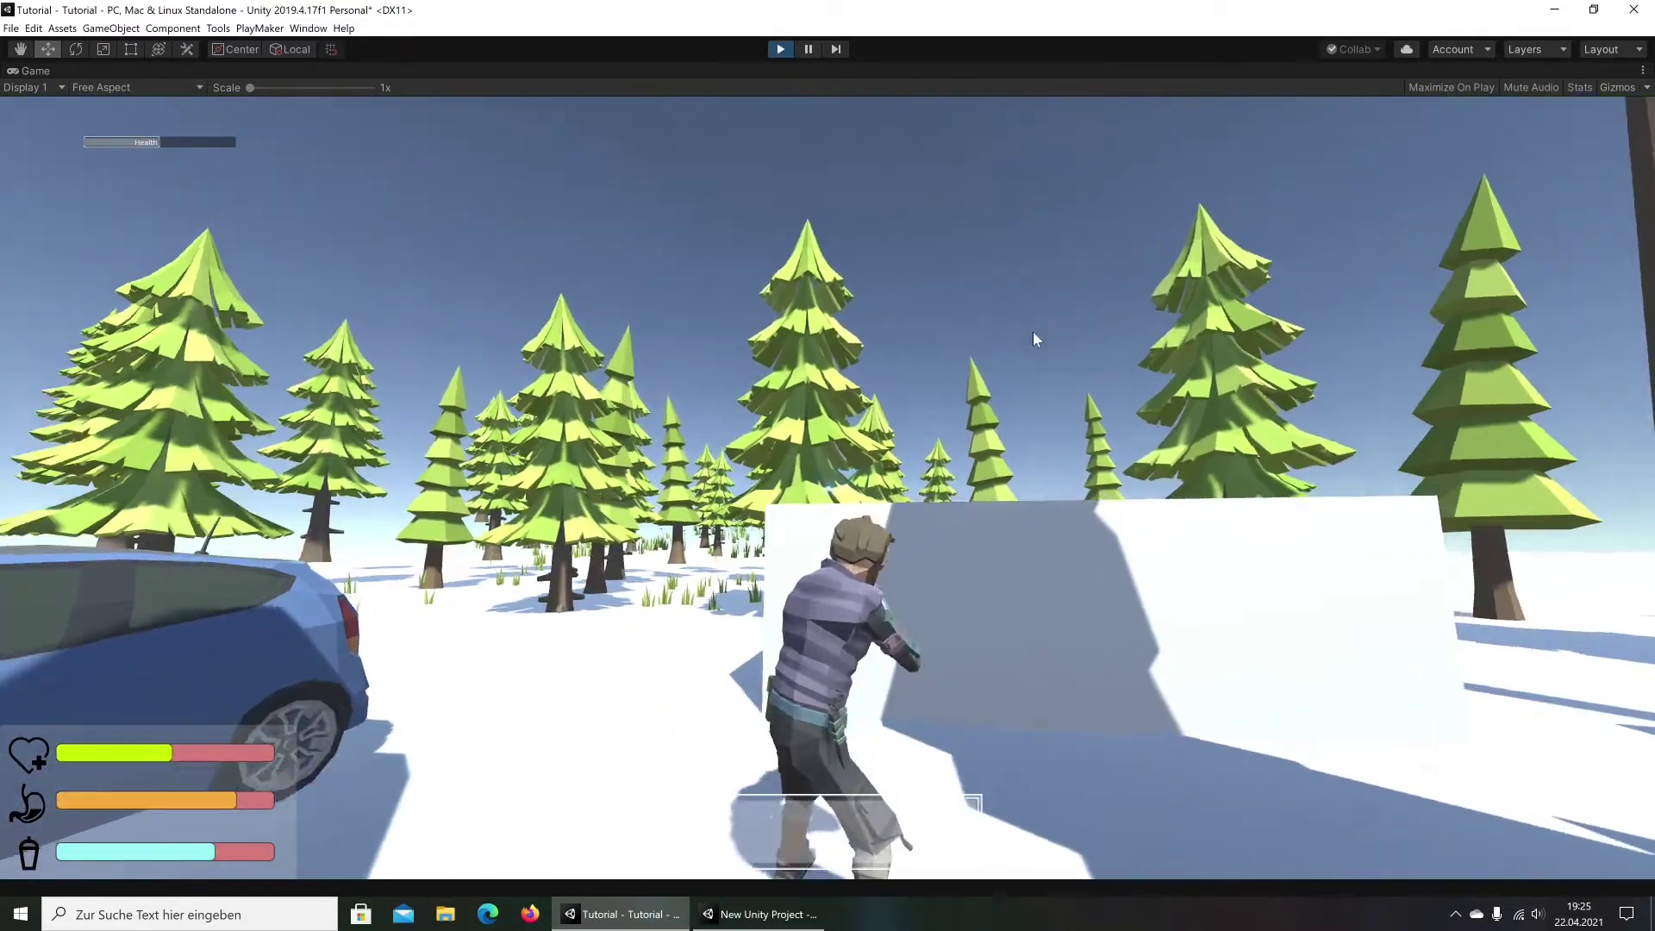
click(782, 49)
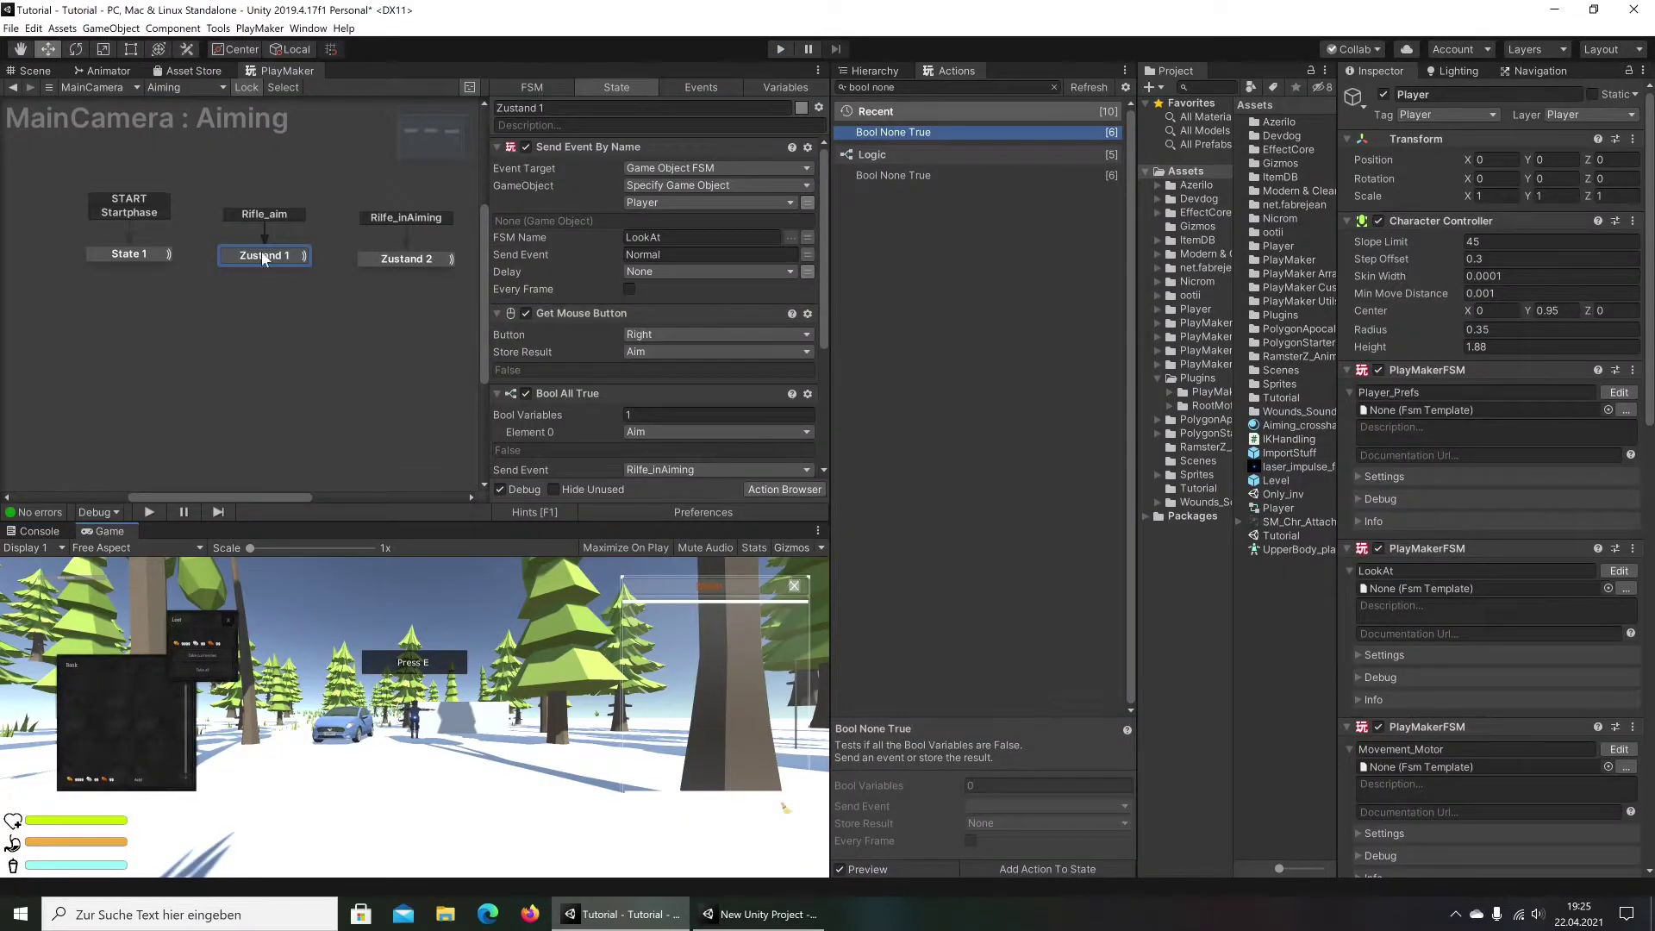
Compare Zustand 2 with the New Unity Project's Zustand 1 actions, then view Tutorial's State 1 actions
click(382, 258)
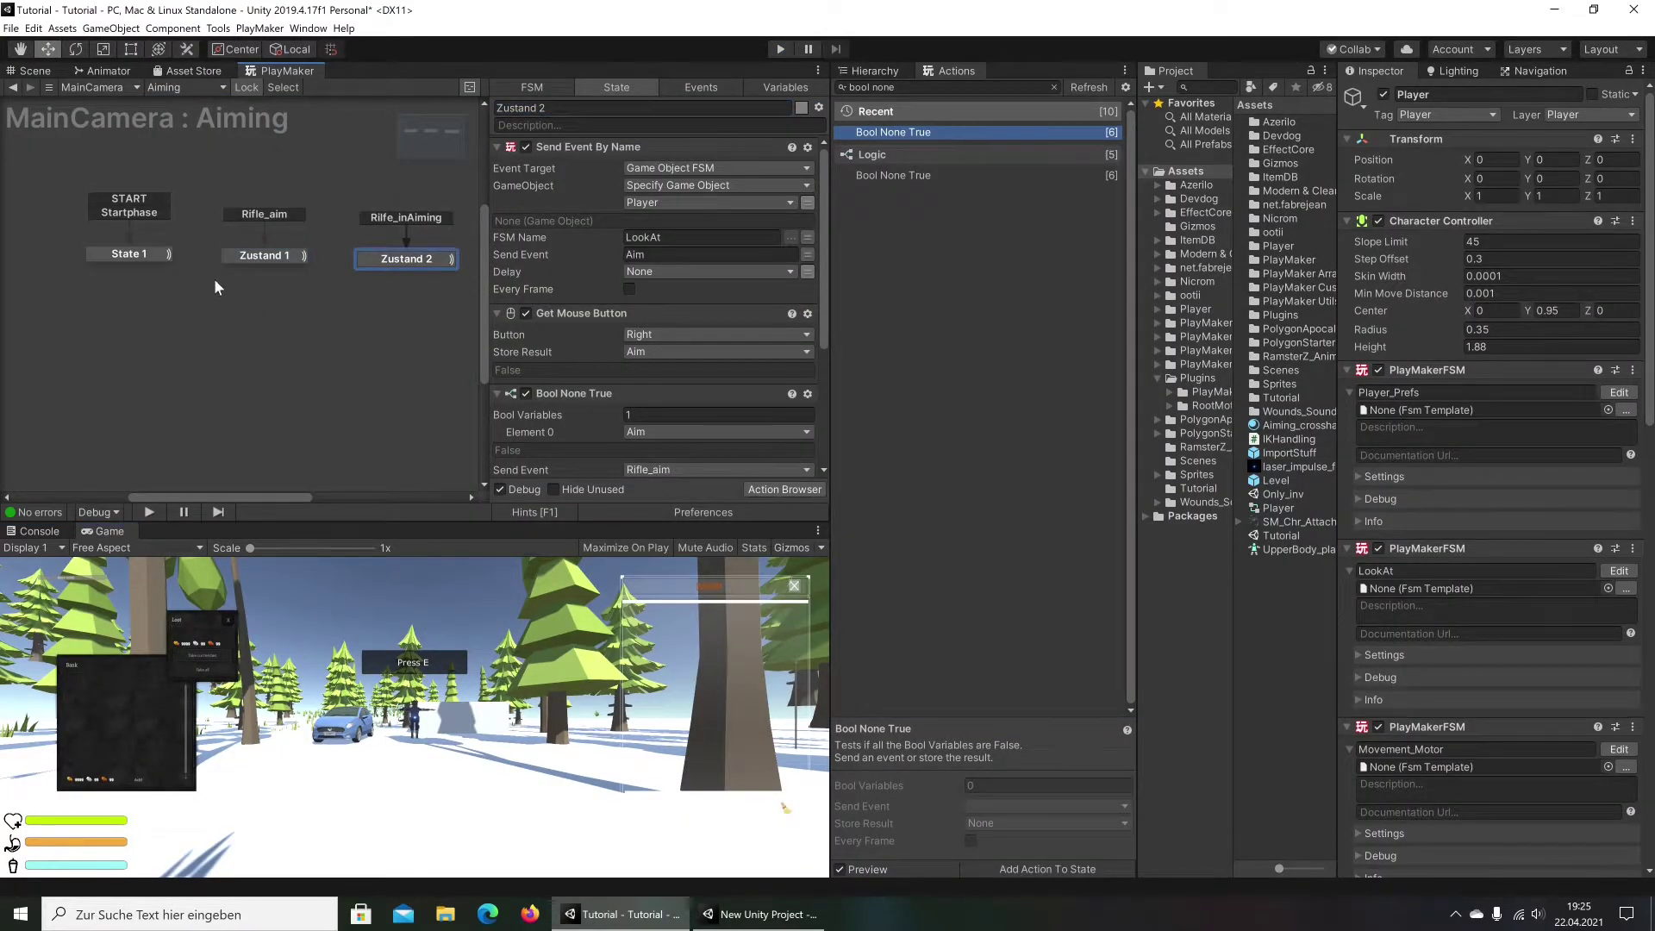
click(761, 914)
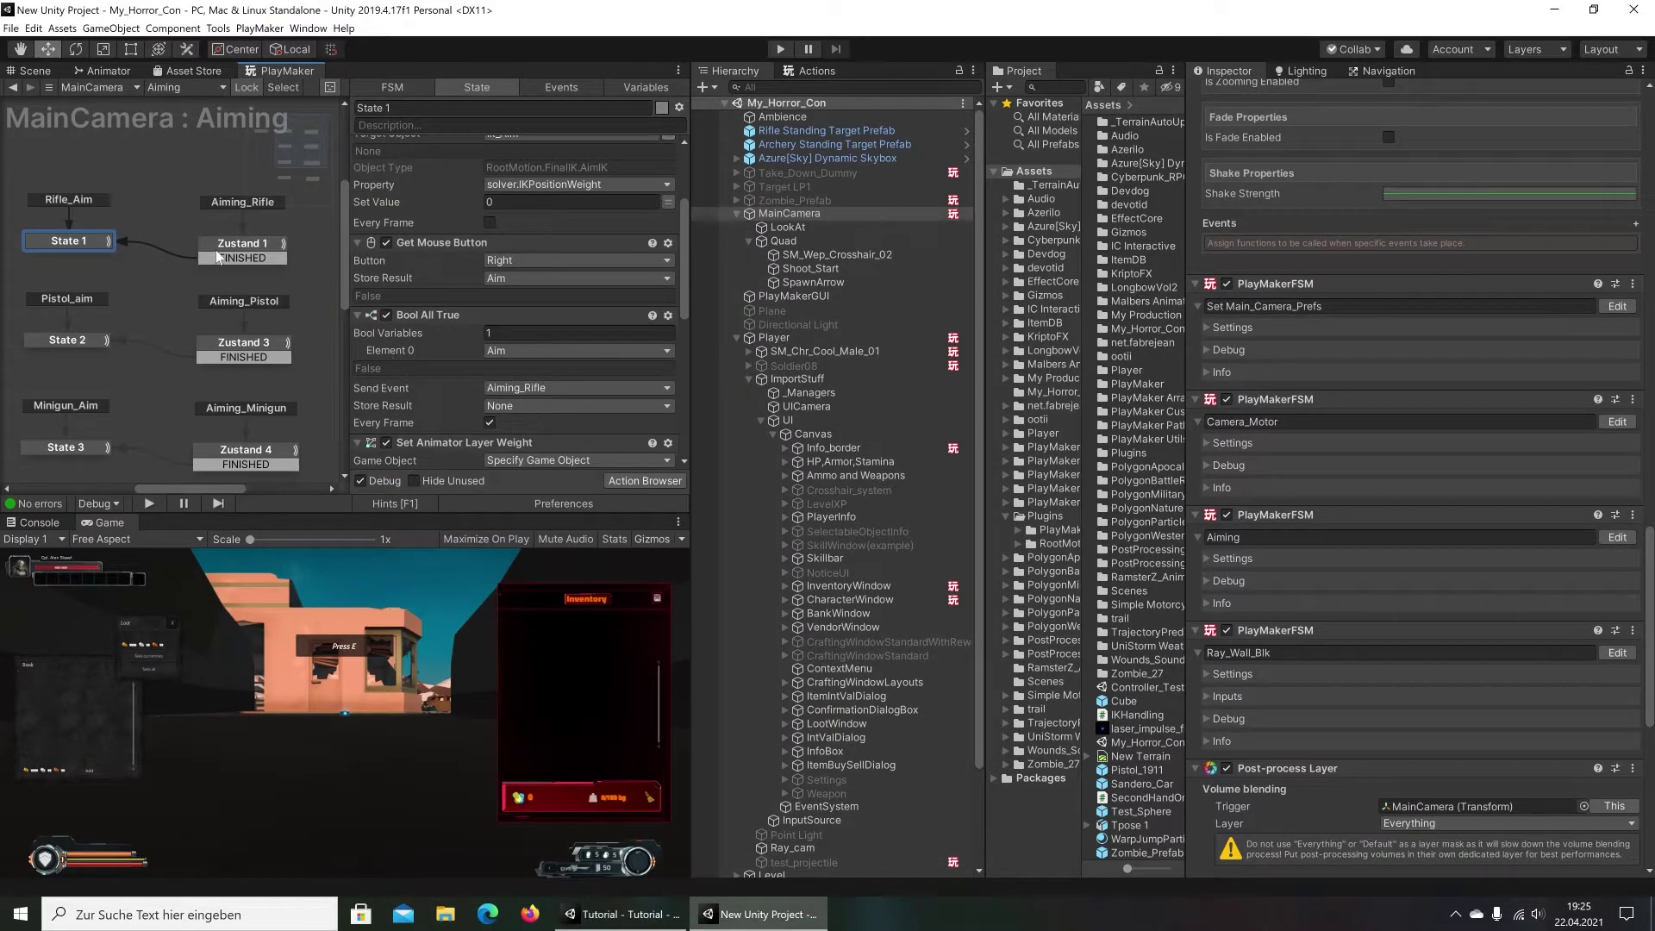
scroll(558, 270, up, 3)
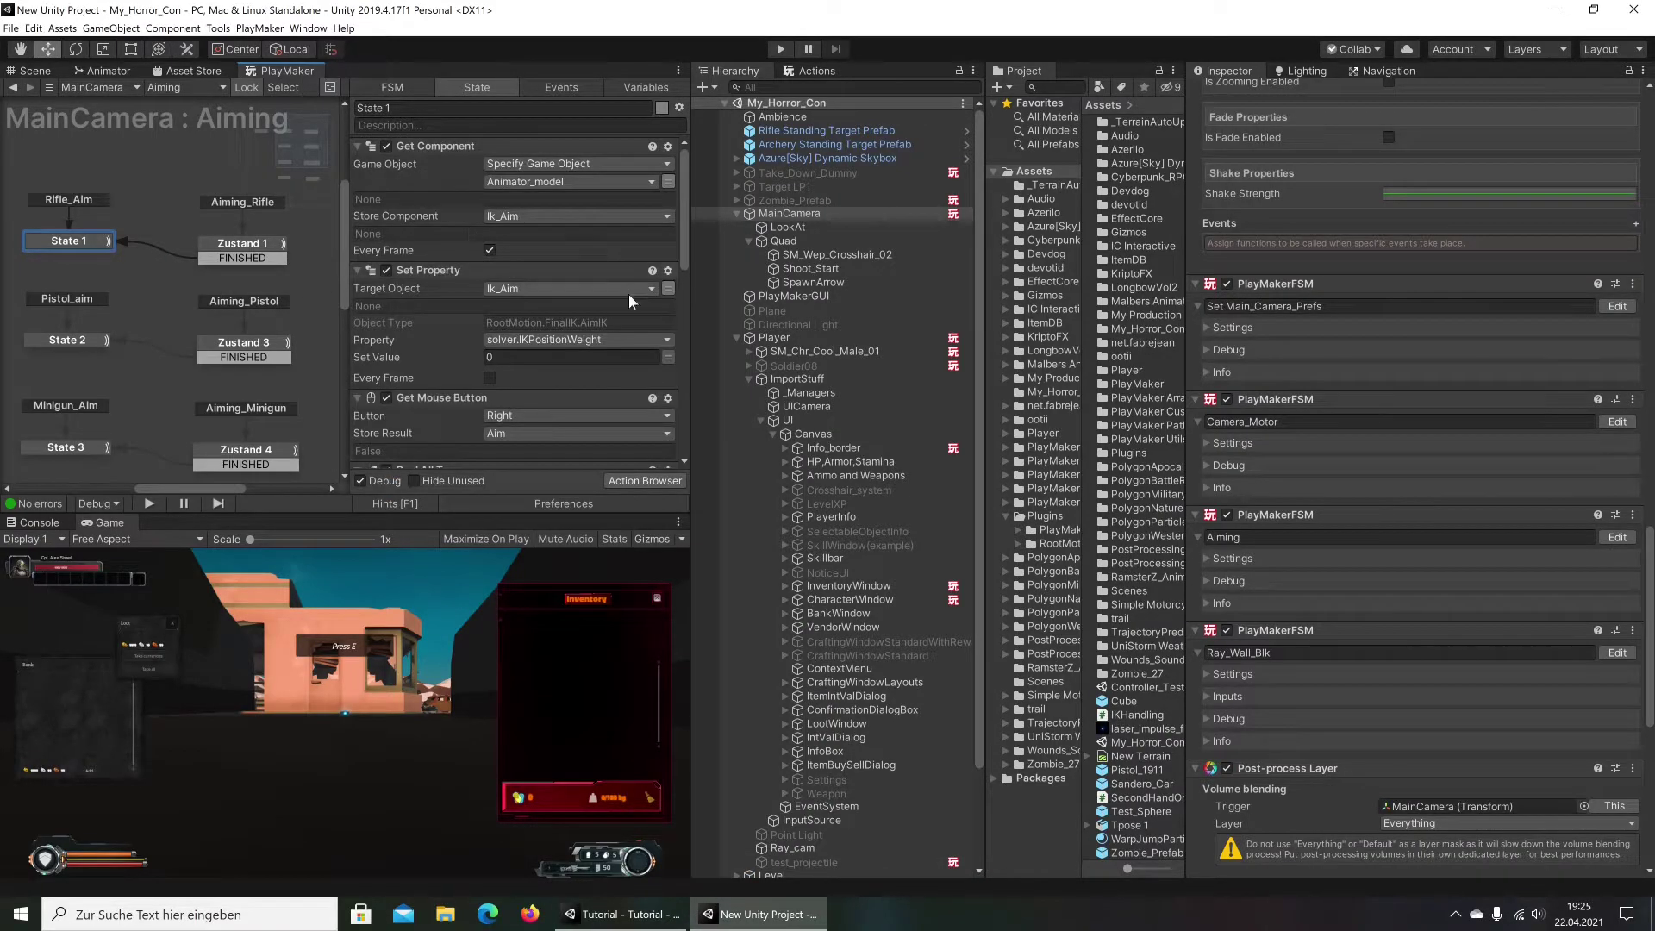
scroll(602, 310, down, 5)
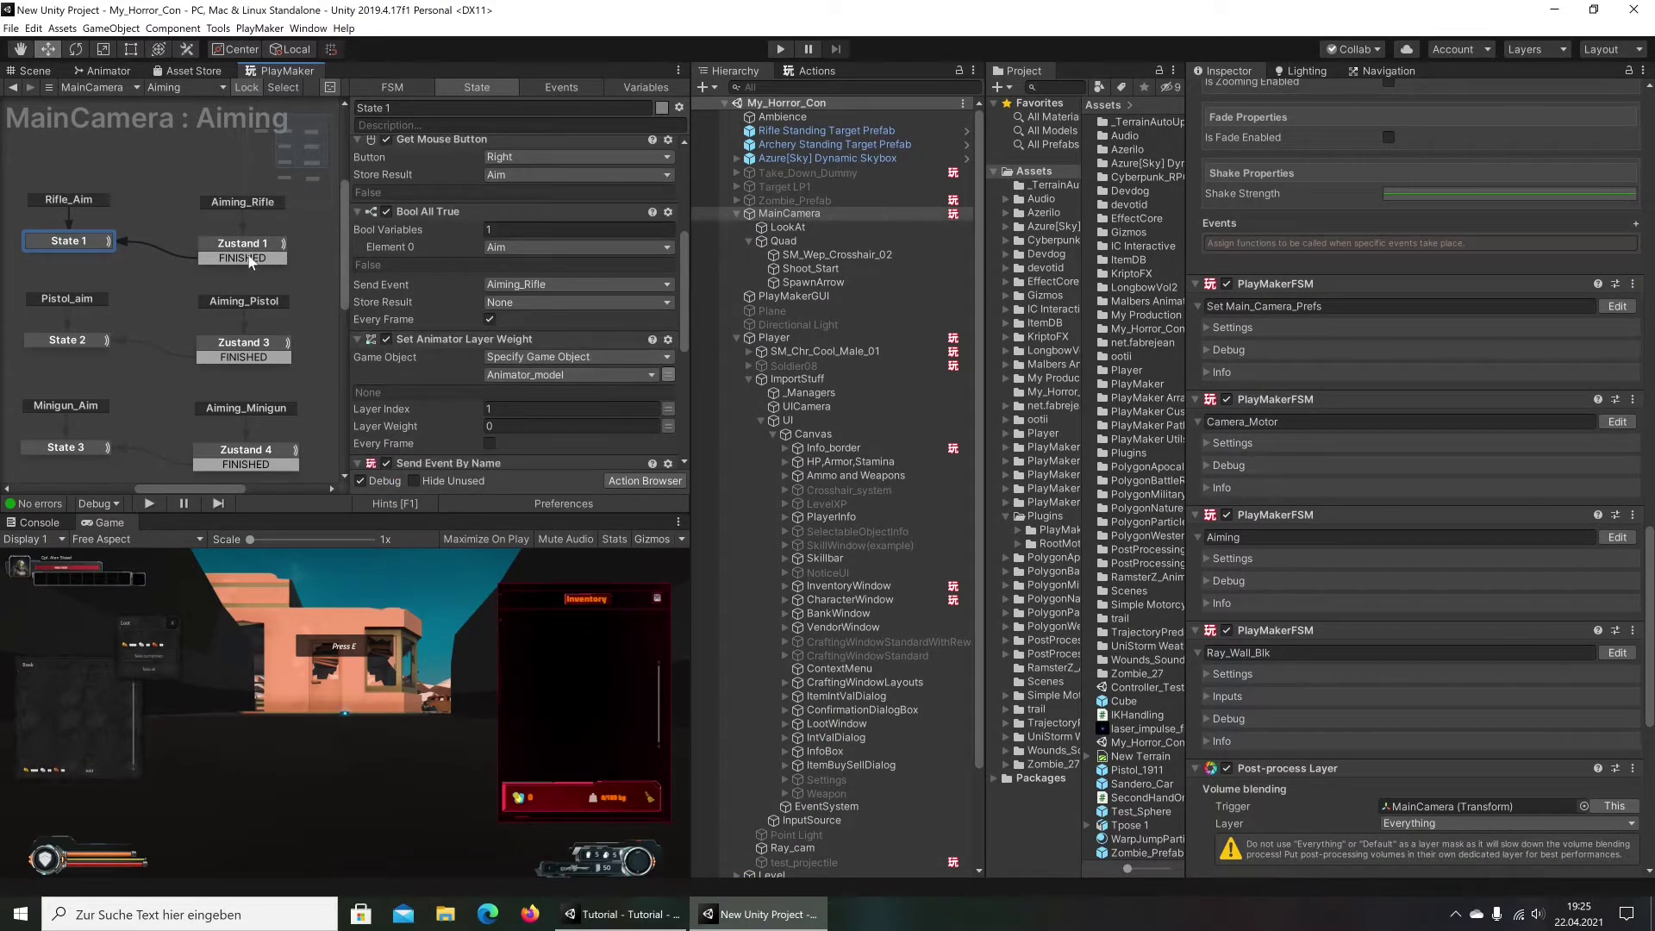
click(227, 256)
scroll(549, 290, down, 2)
scroll(550, 289, down, 2)
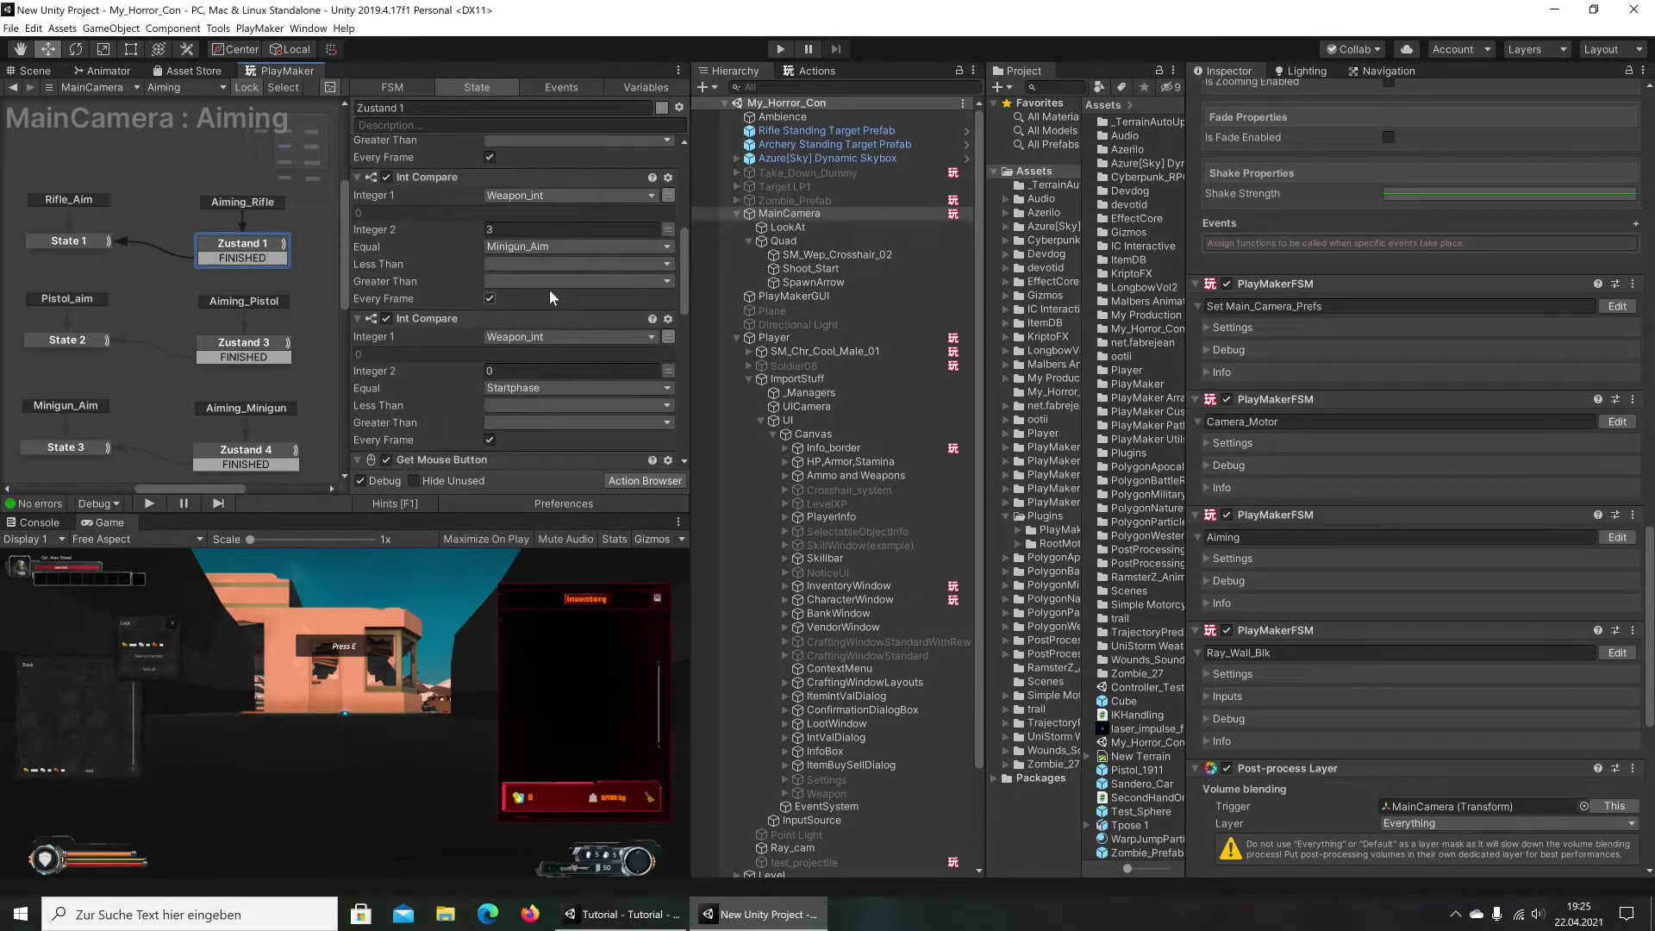
scroll(549, 290, down, 3)
click(640, 913)
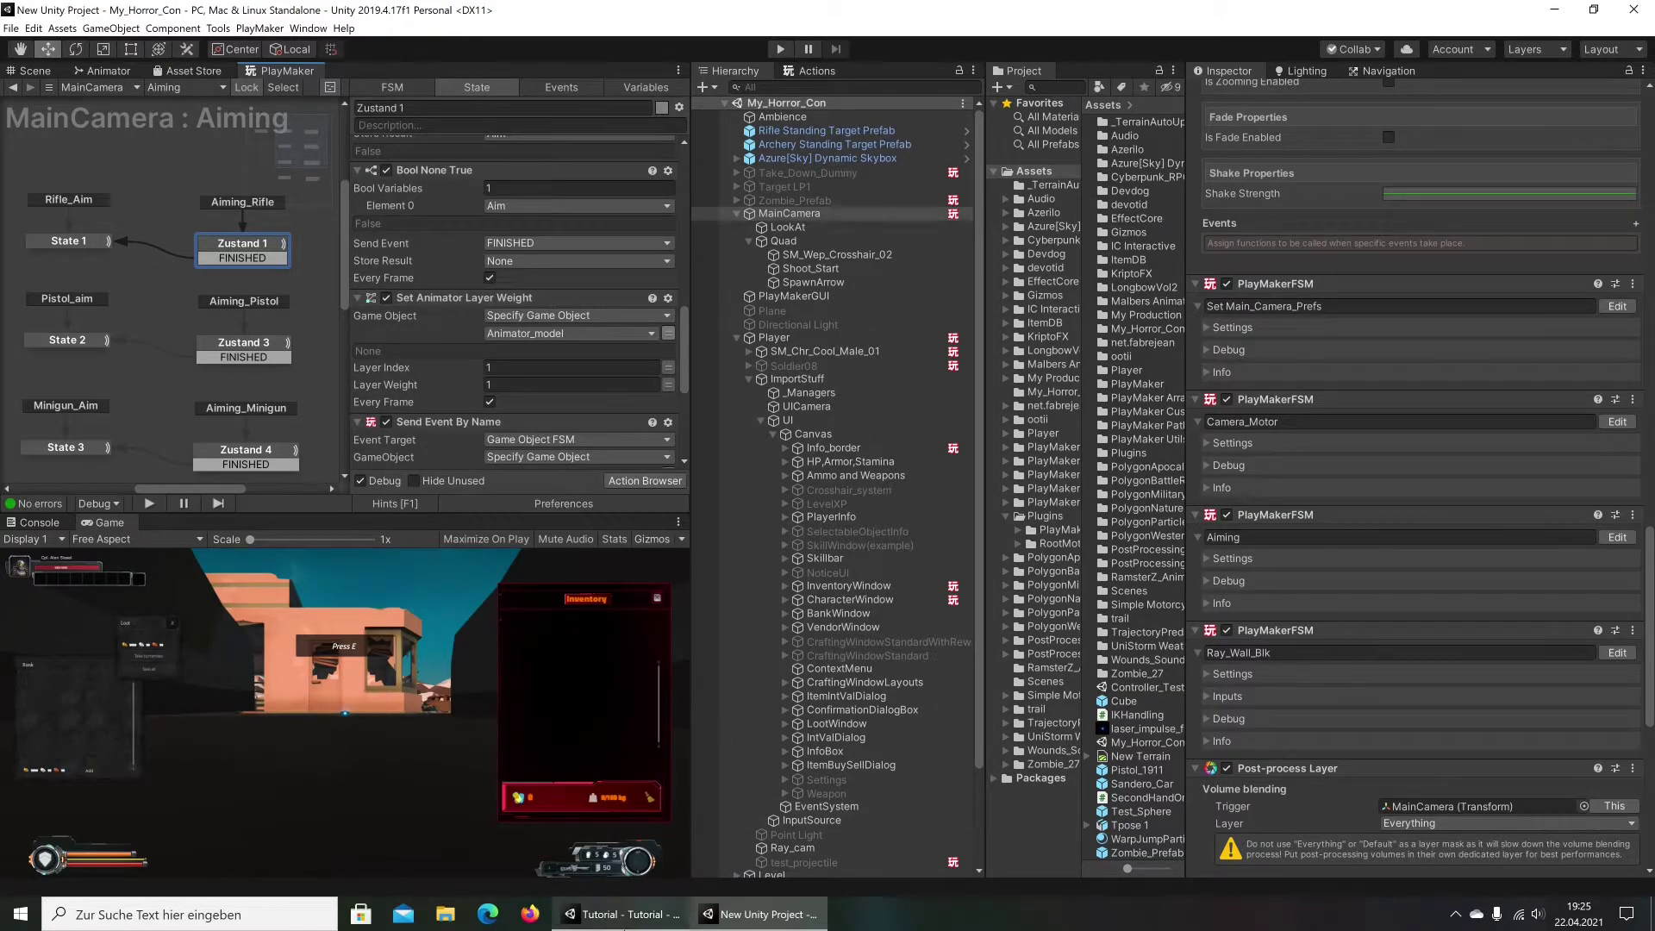
click(104, 254)
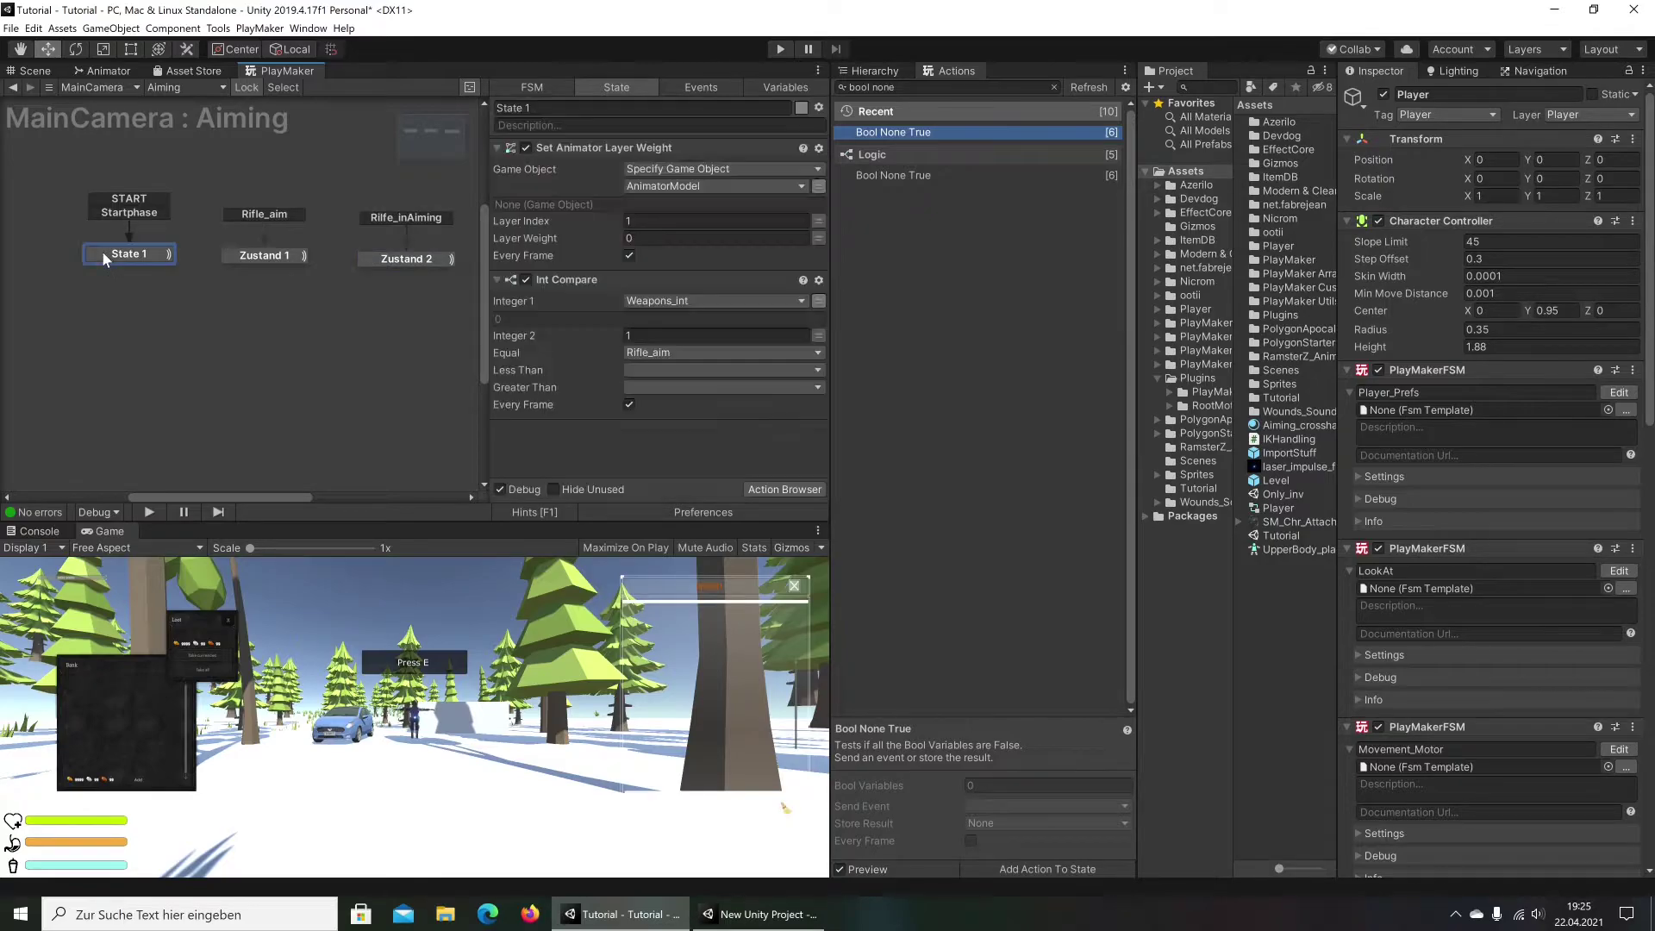
Copy State 1's Set Animator Layer Weight and paste it above Zustand 1's Send Event By Name
right_click(571, 152)
click(634, 242)
click(265, 255)
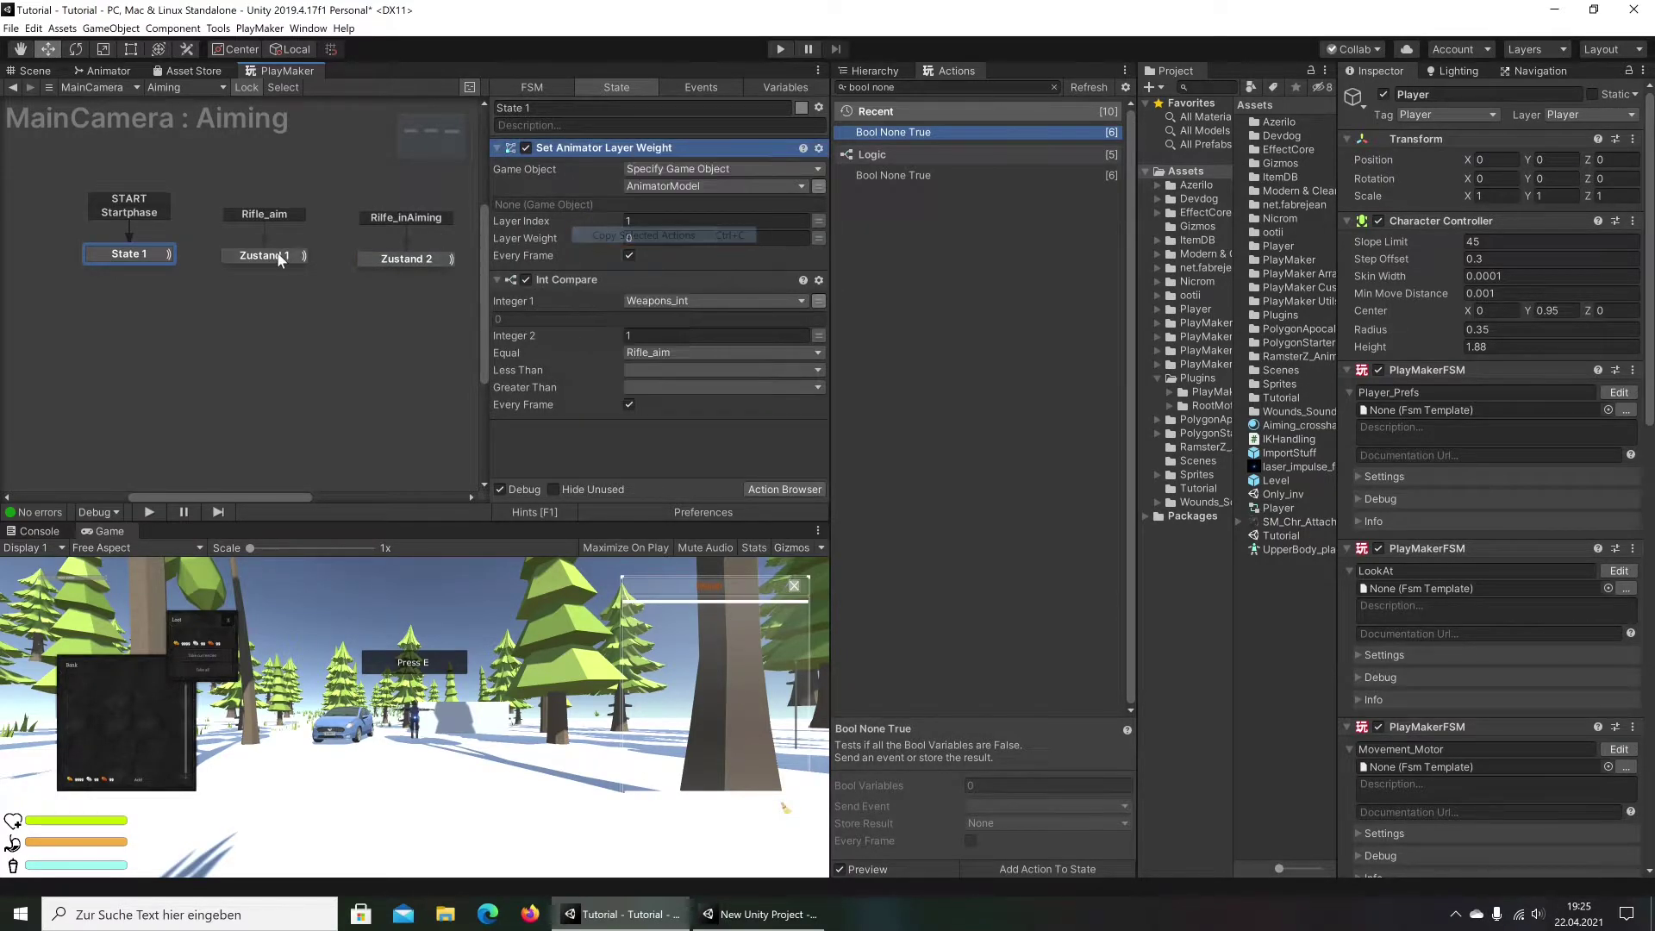
right_click(613, 153)
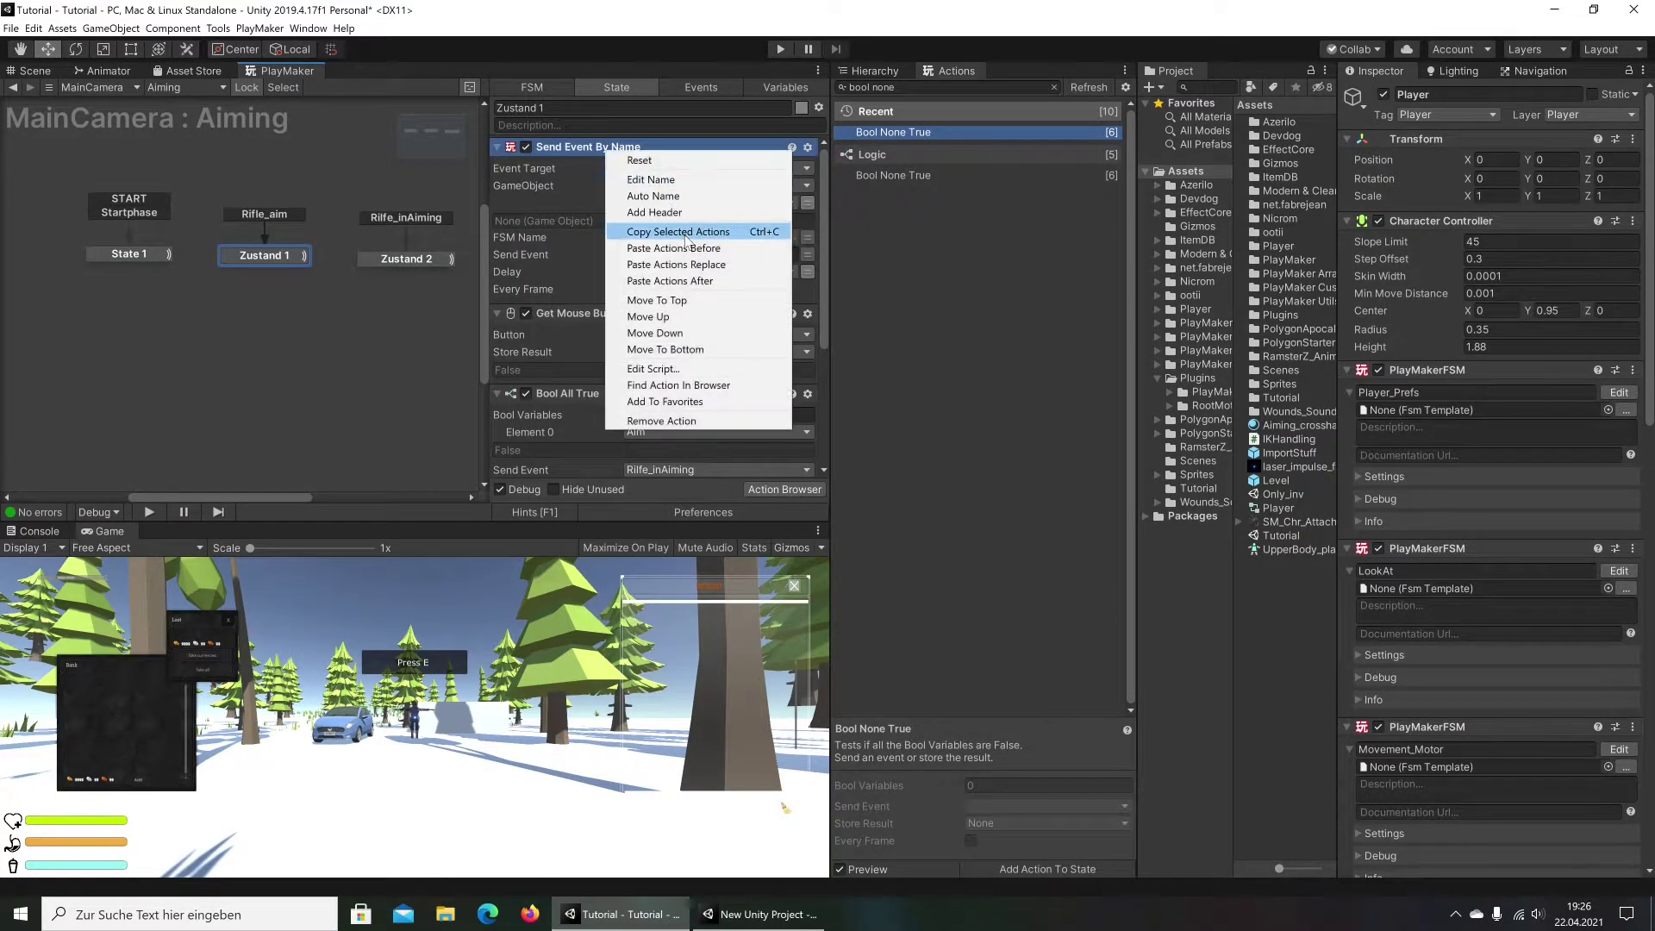
click(703, 247)
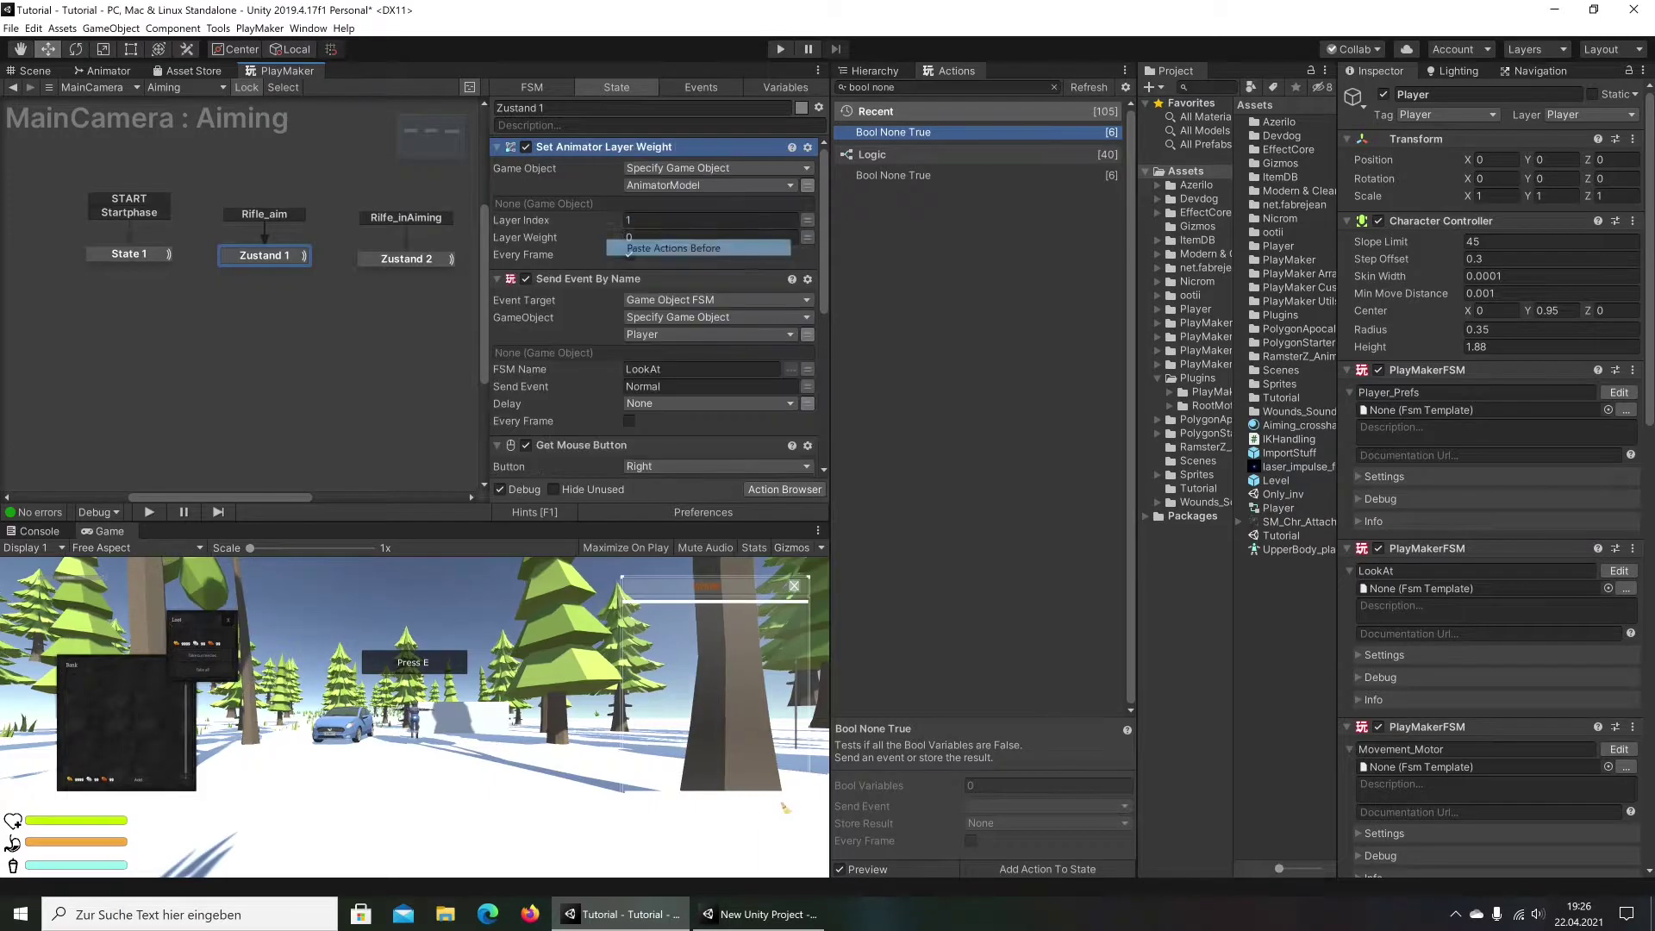
Paste Set Animator Layer Weight at the top of Zustand 2 with Layer Weight 1
click(406, 259)
right_click(611, 147)
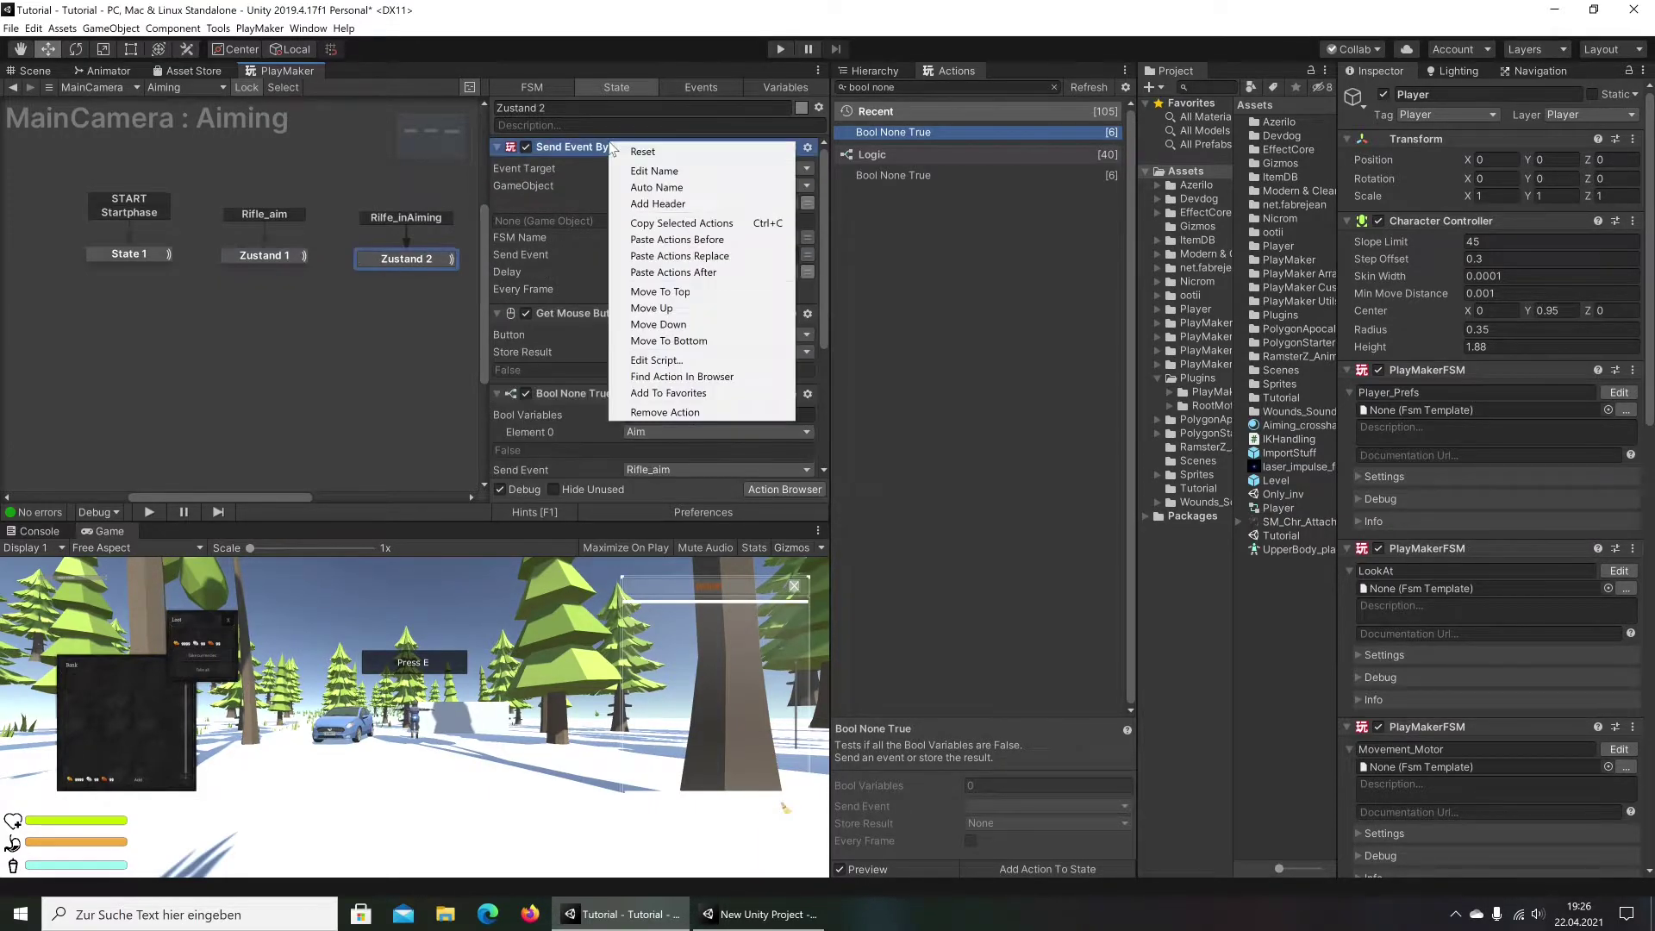
click(690, 238)
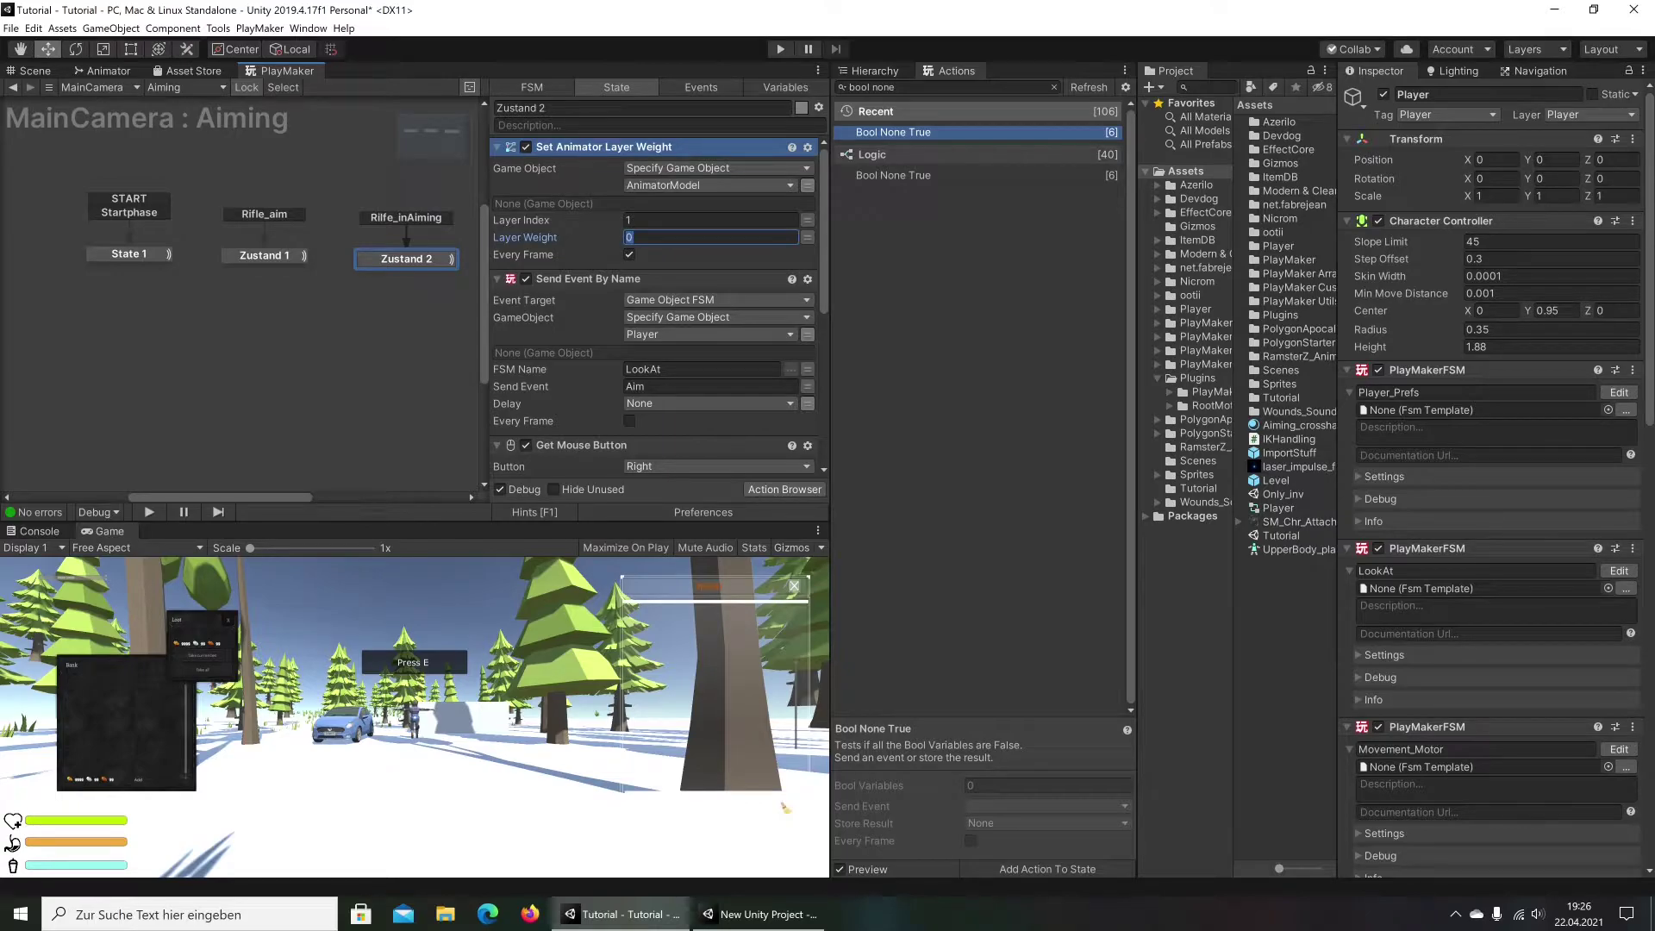
text(1)
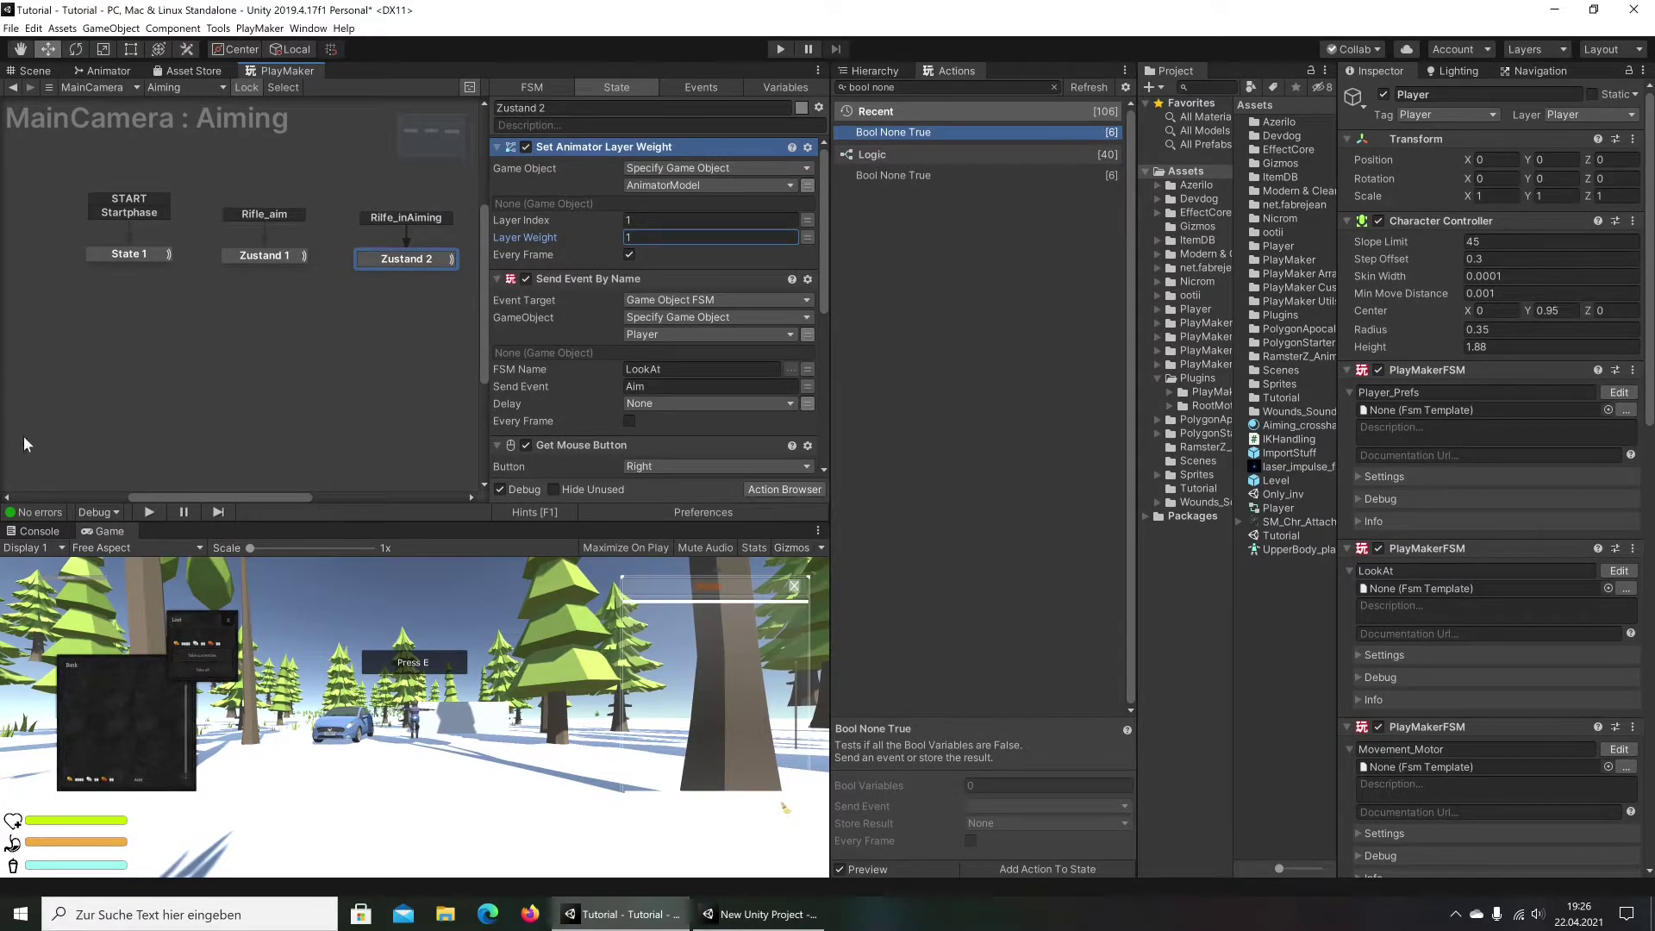
click(215, 416)
click(386, 258)
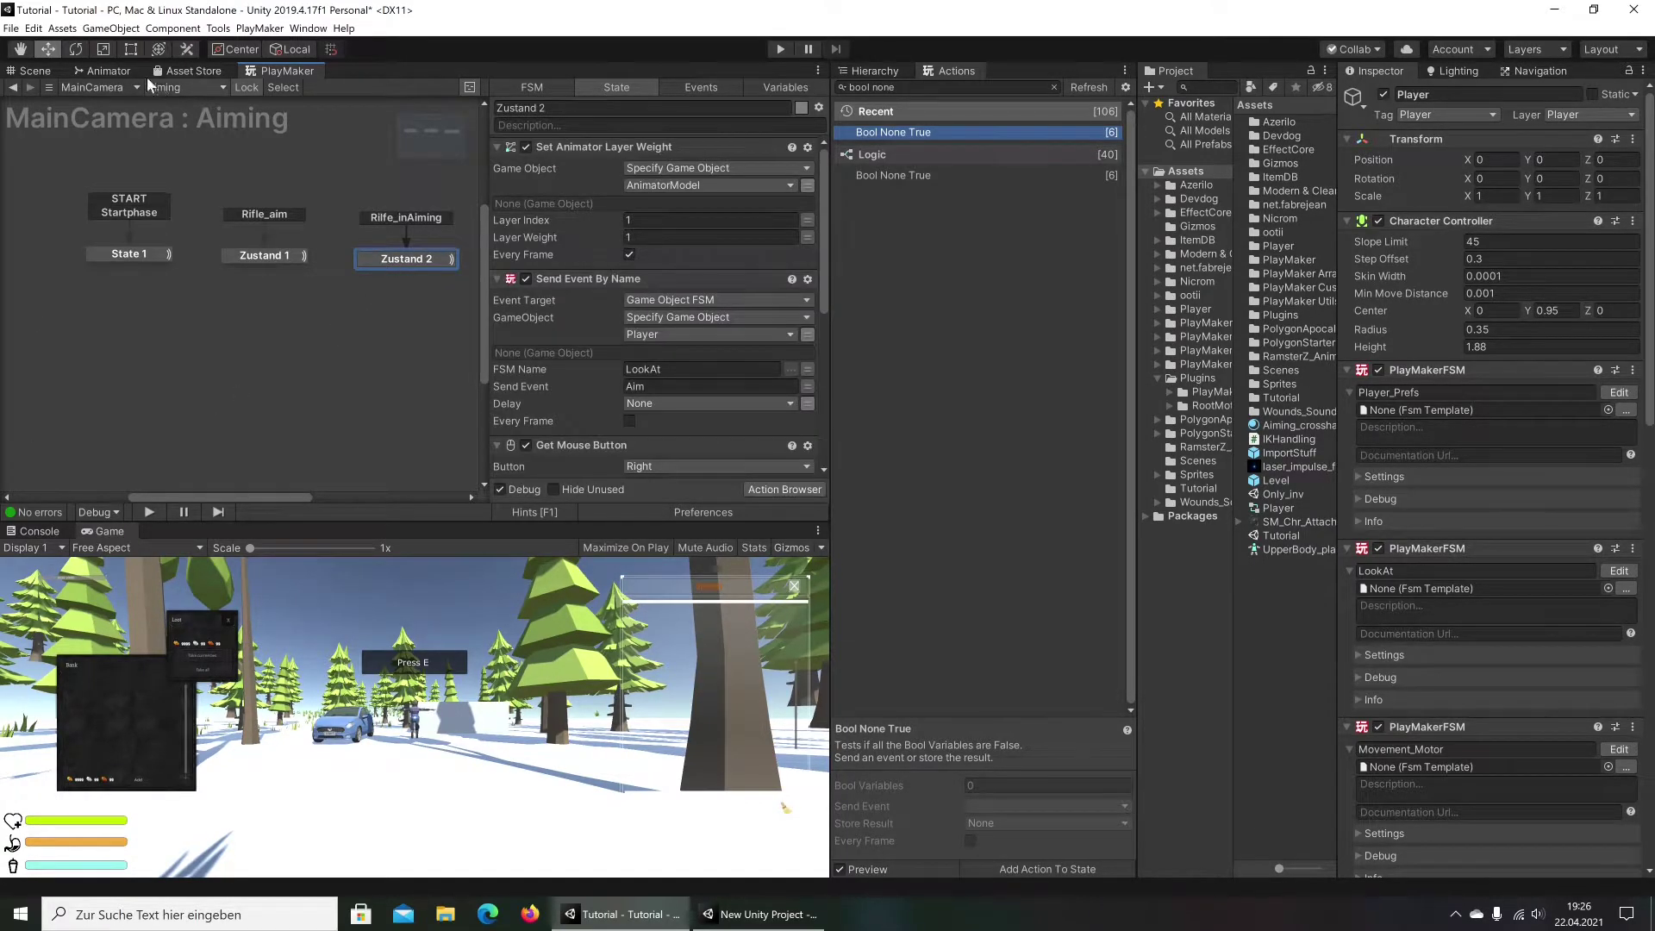
click(104, 71)
Scroll through the reference Aiming FSM's states and open its Camera_Motor FSM, then return to Tutorial
click(257, 71)
click(758, 913)
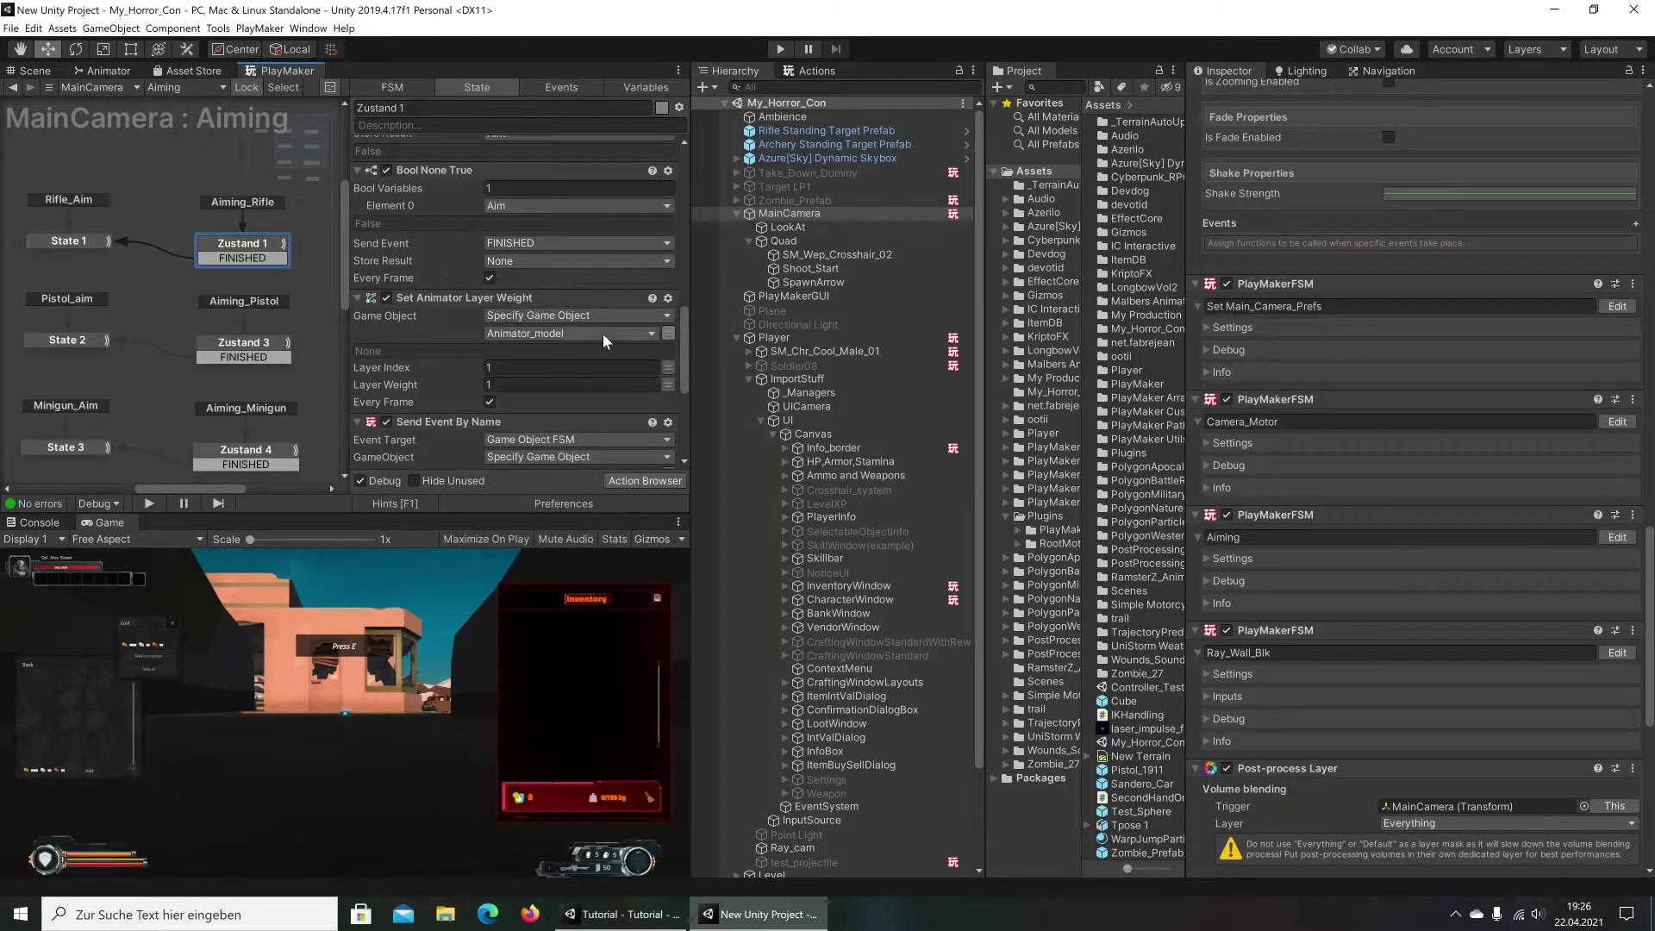
scroll(572, 308, down, 3)
scroll(570, 302, down, 3)
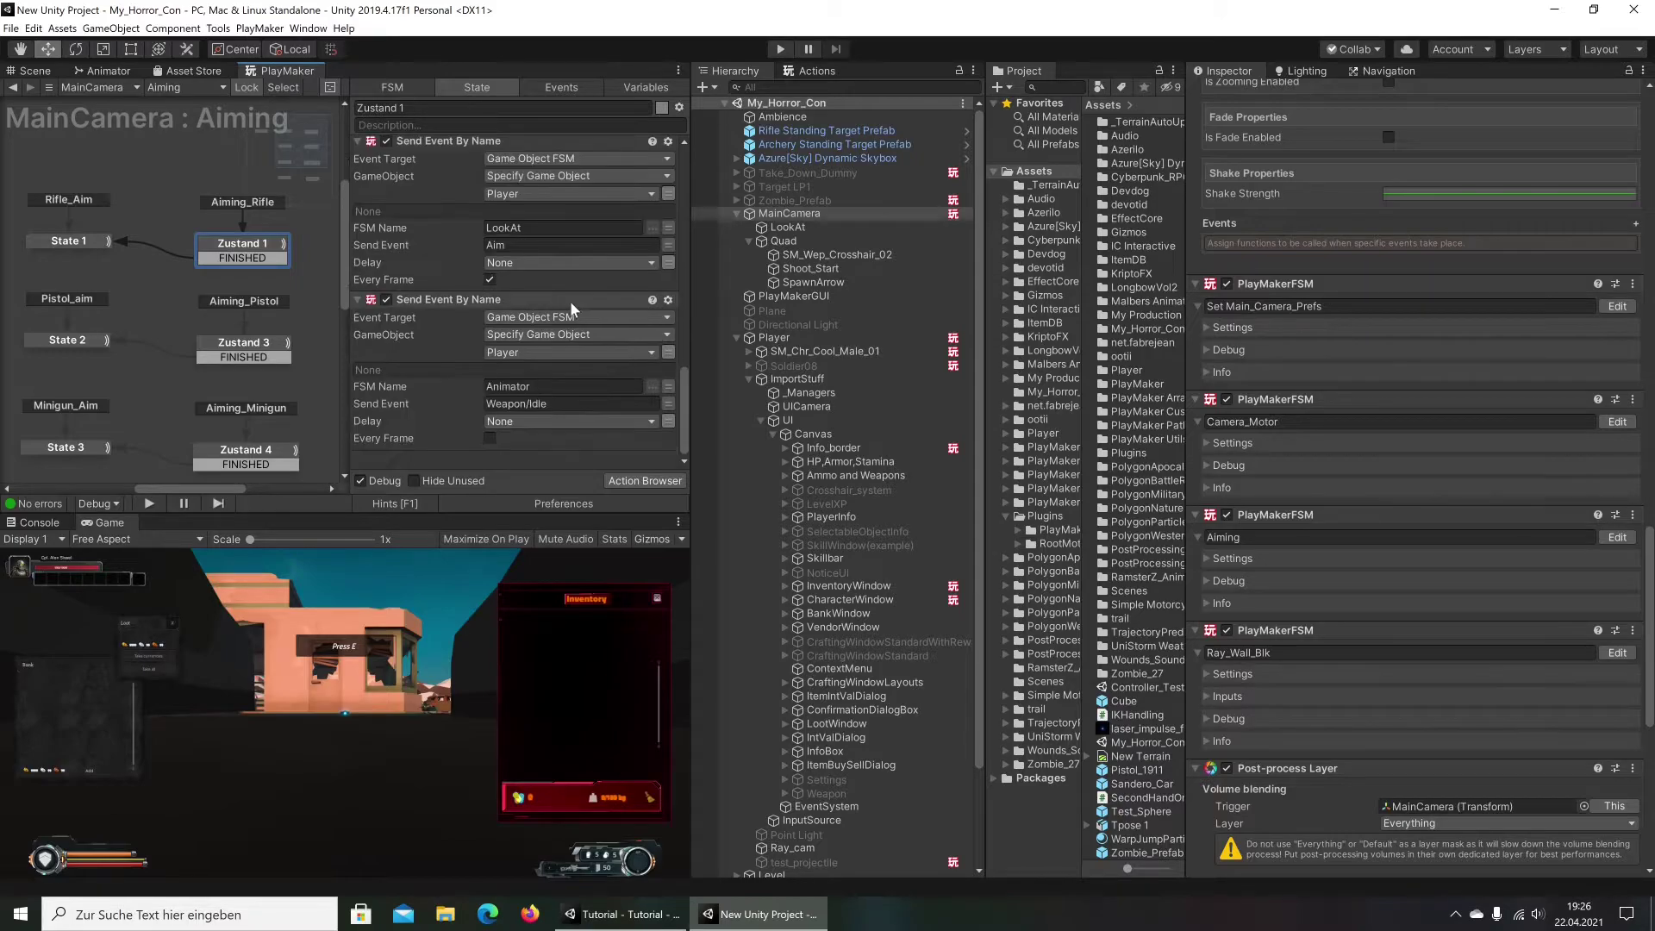
scroll(556, 368, up, 2)
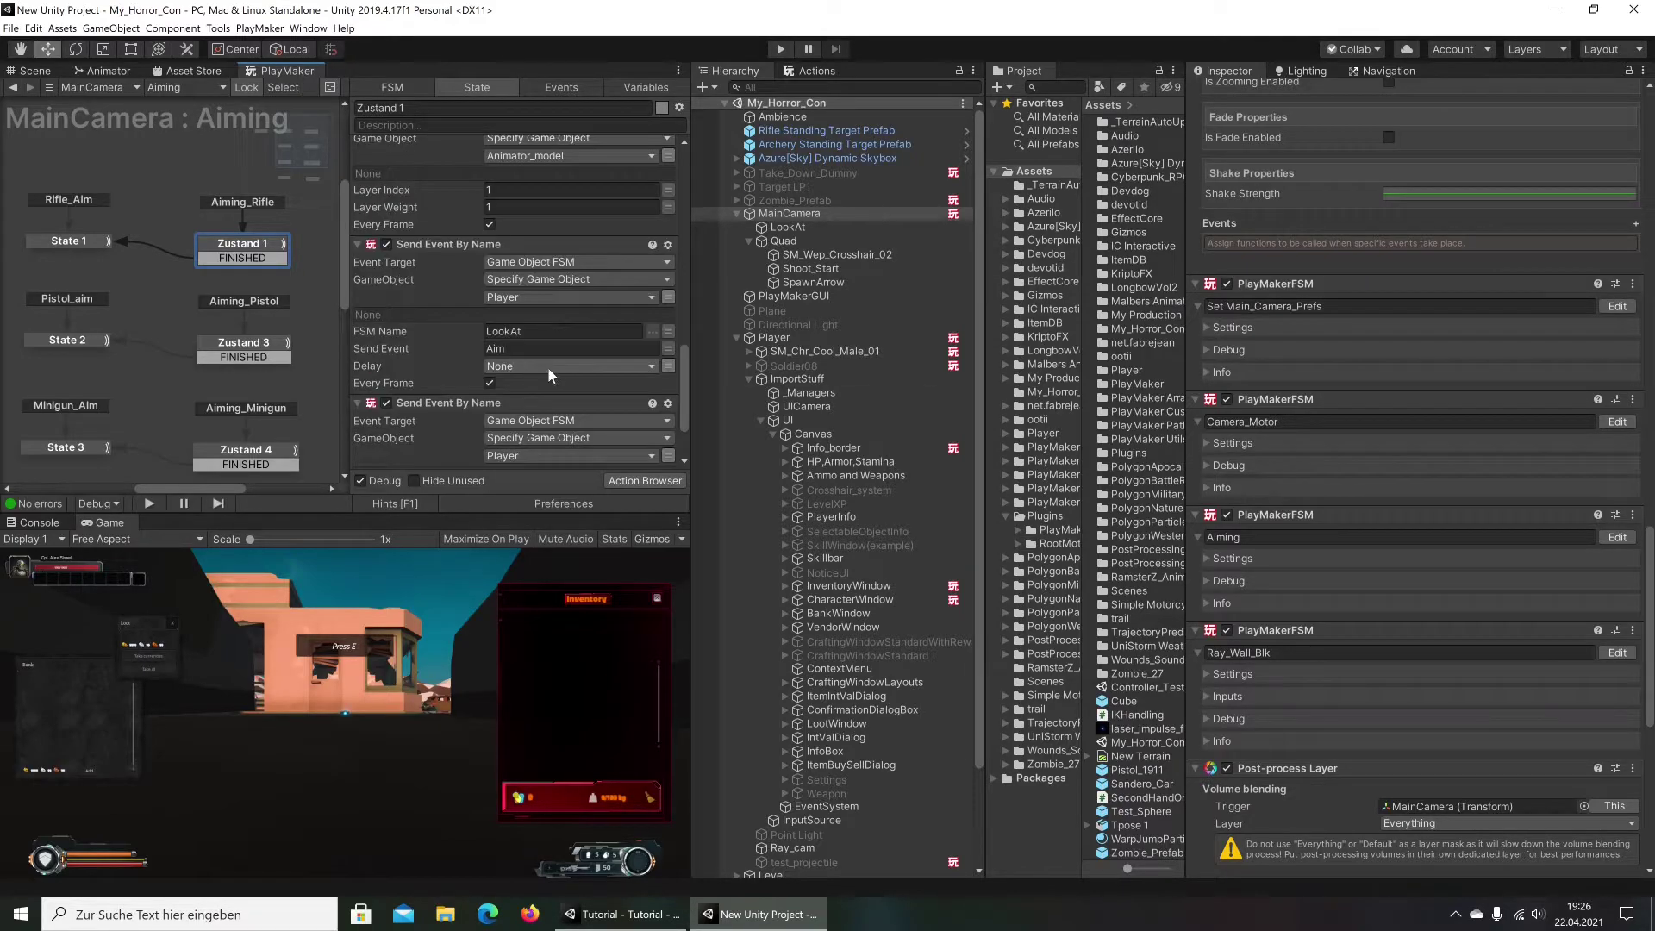
scroll(547, 366, up, 2)
scroll(550, 369, up, 1)
scroll(550, 369, down, 2)
scroll(634, 383, down, 2)
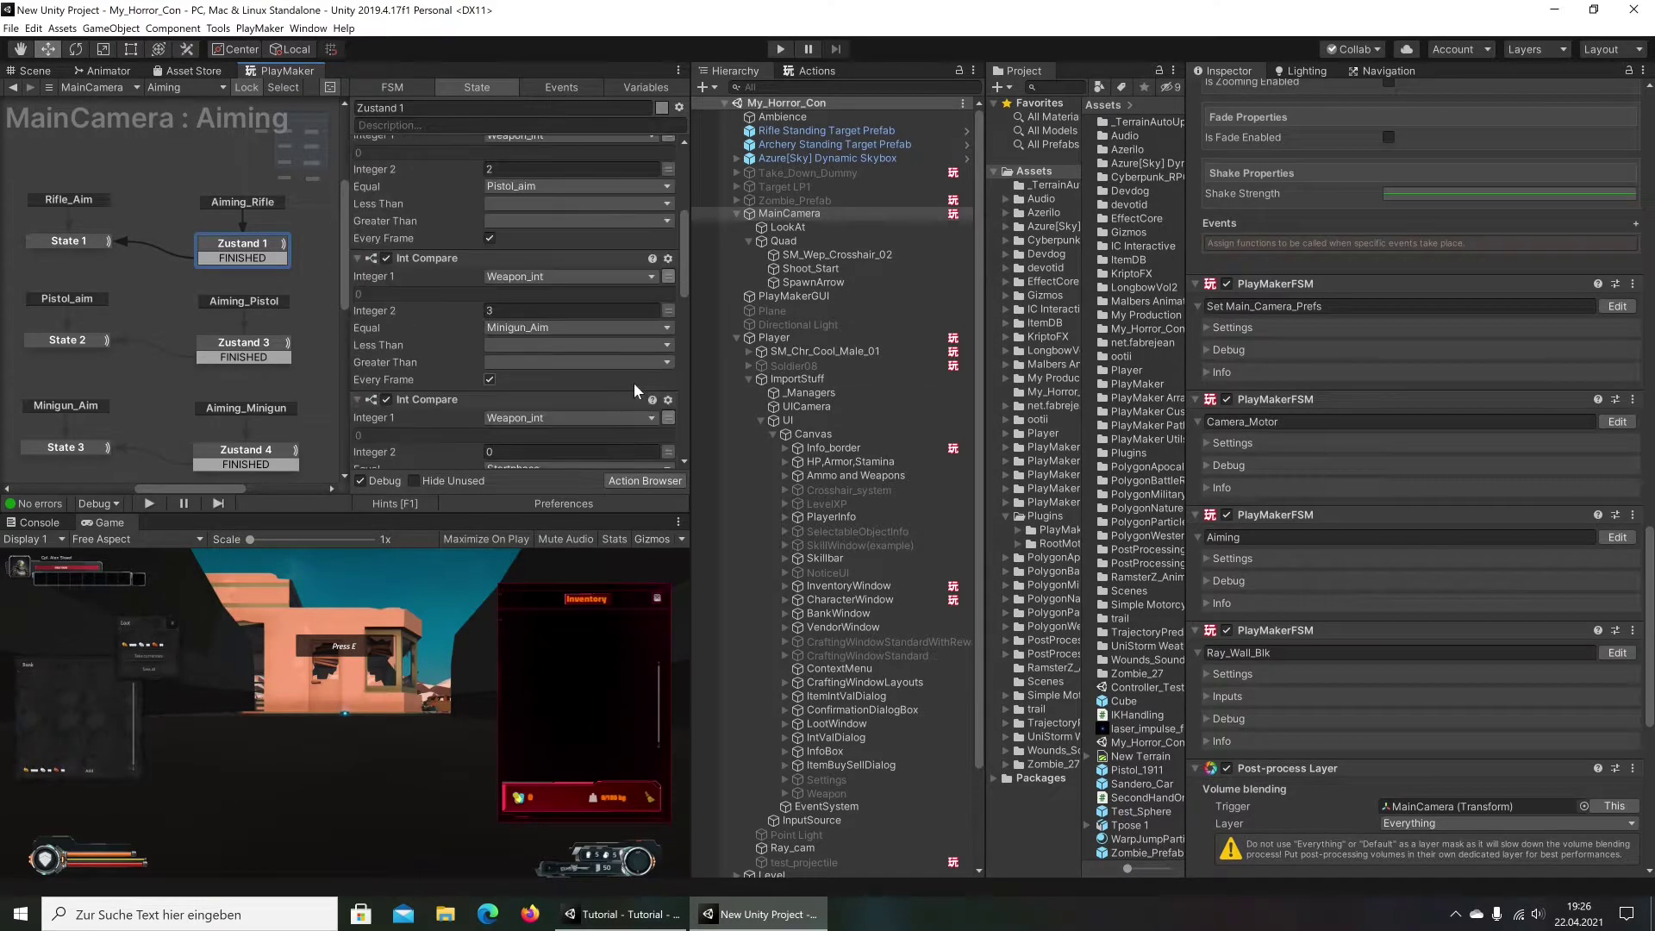
scroll(482, 338, down, 2)
click(76, 242)
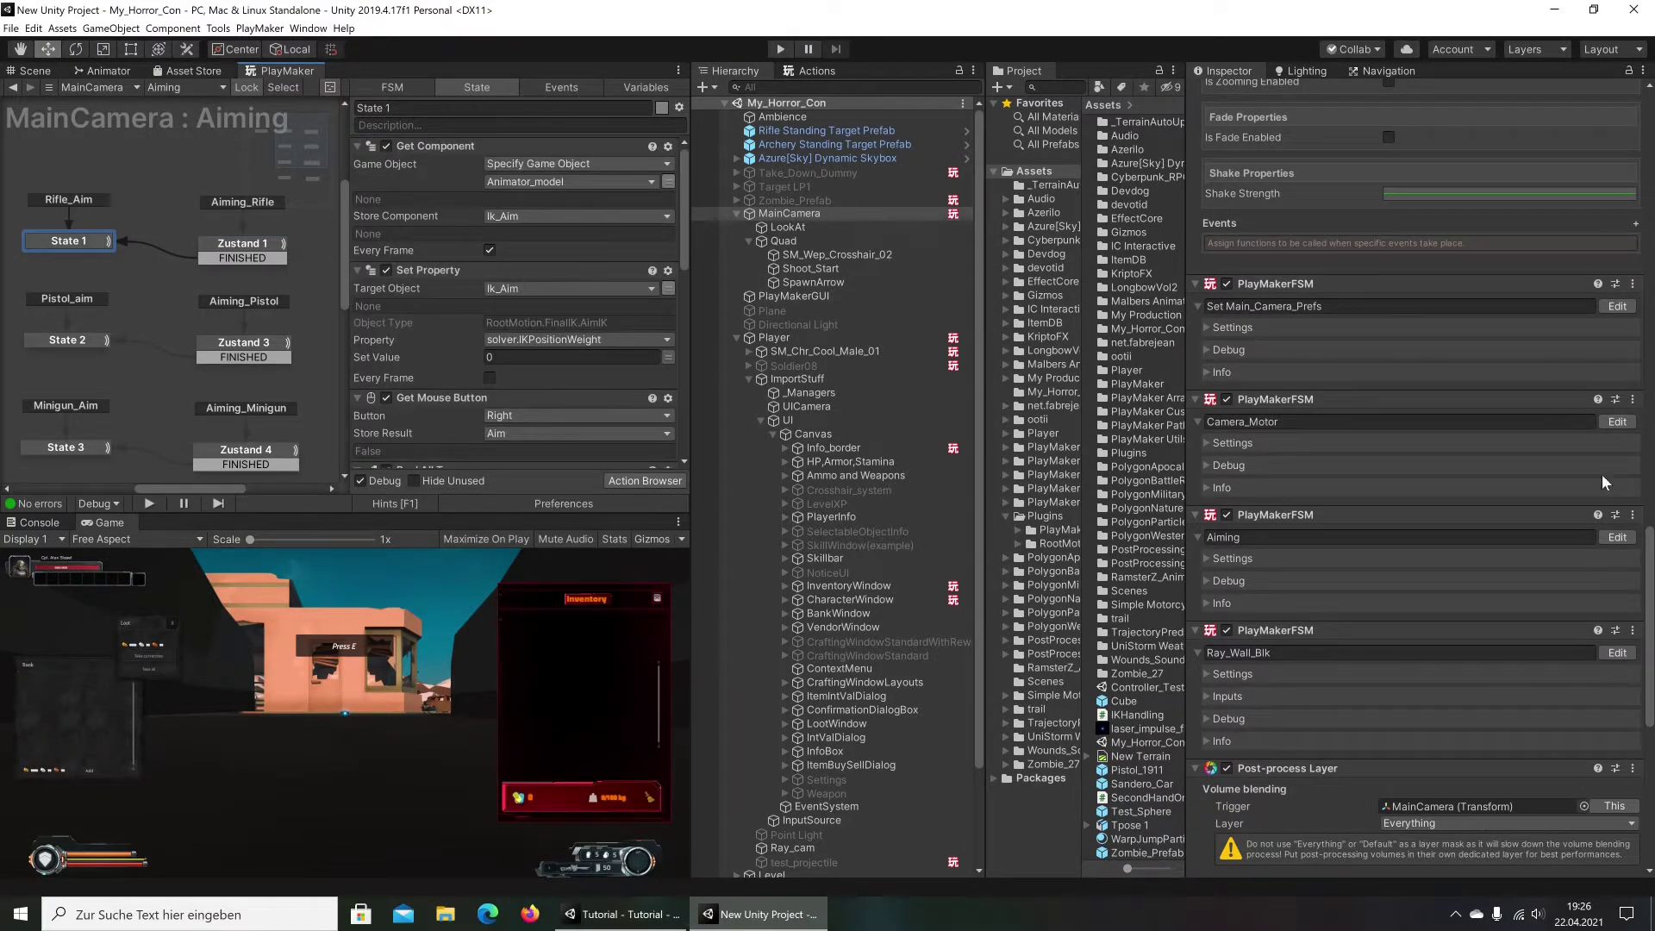
click(1617, 421)
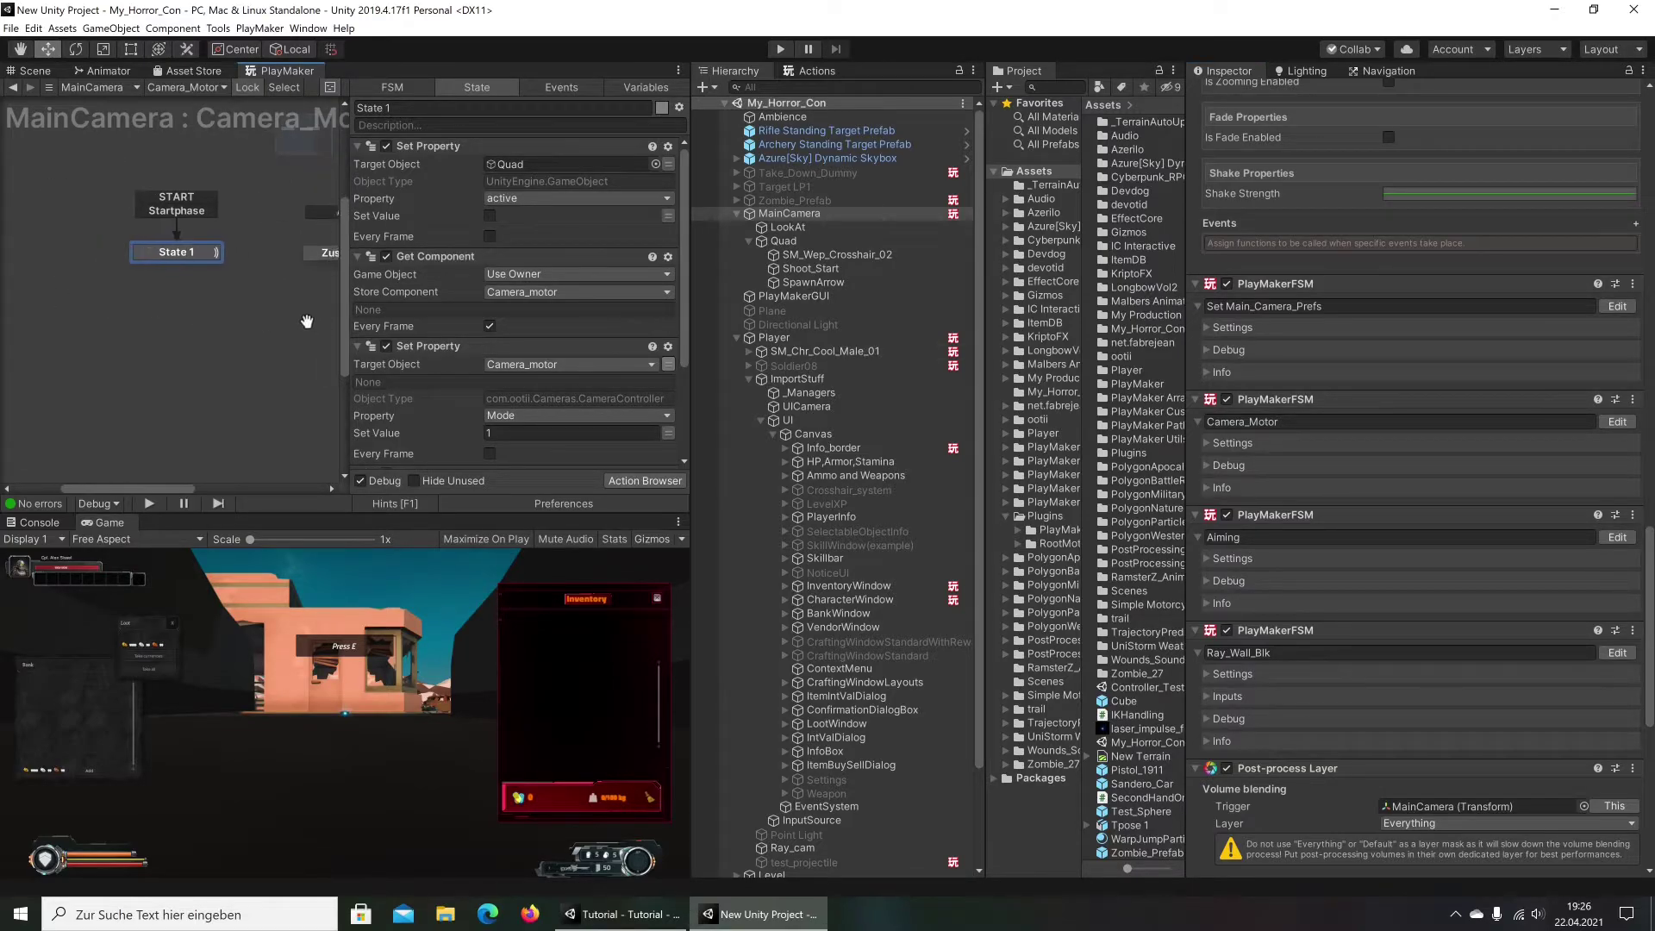
click(621, 913)
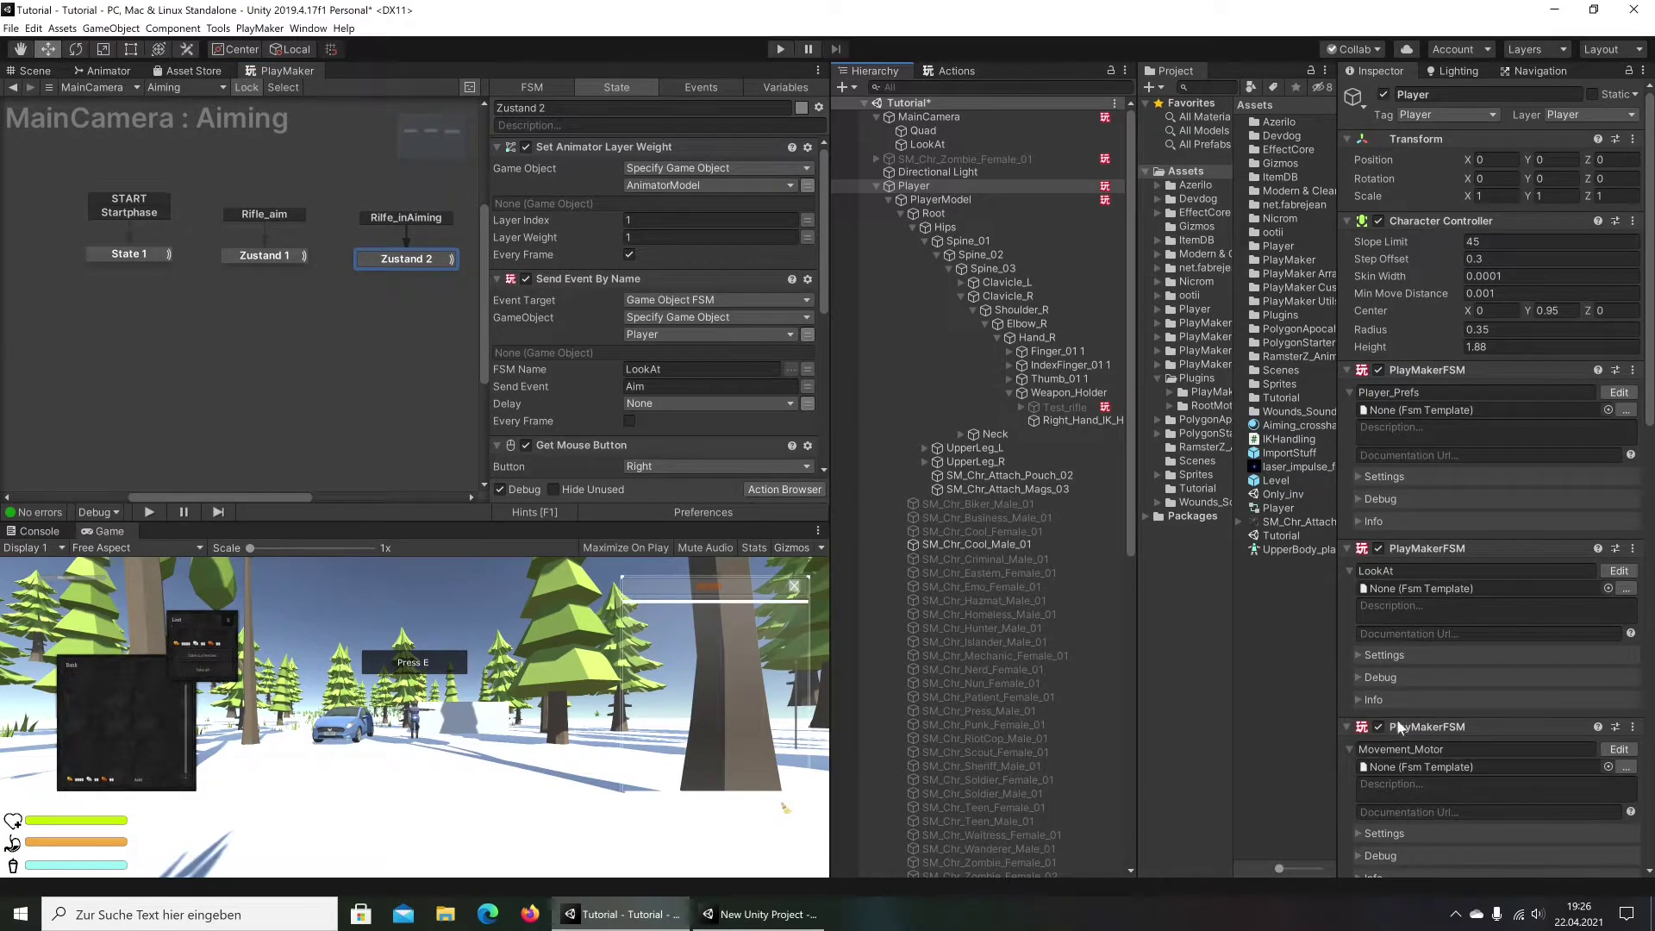
Add a new FSM named Camera_motor to MainCamera, comparing with the reference project
click(930, 118)
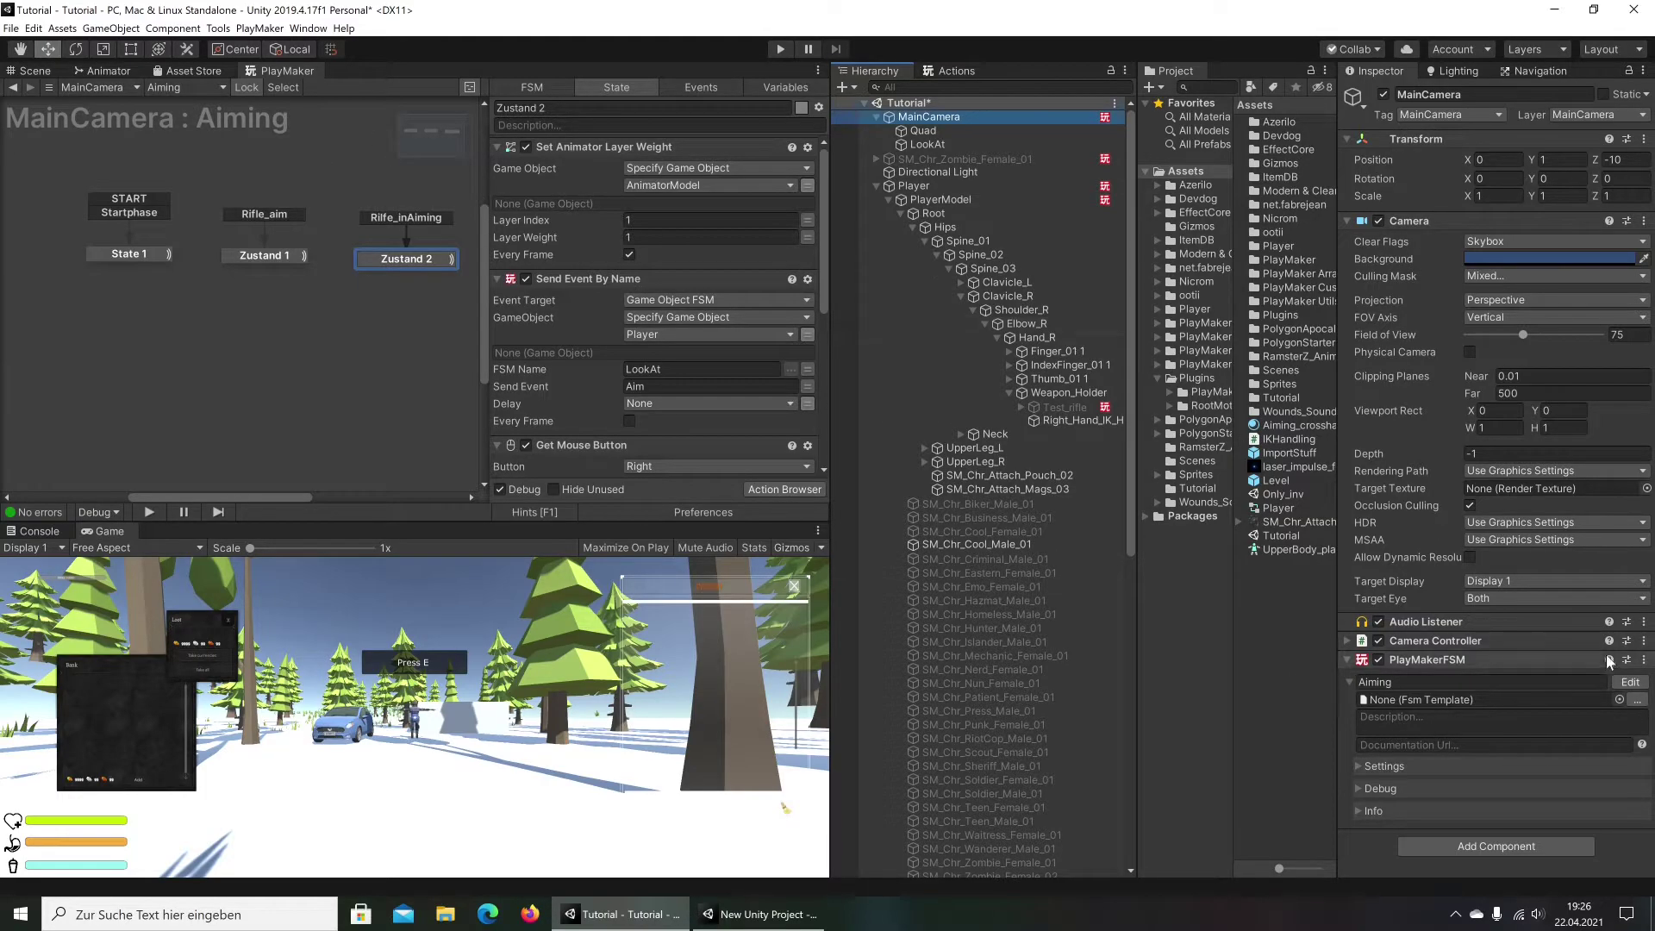
click(1630, 681)
click(155, 90)
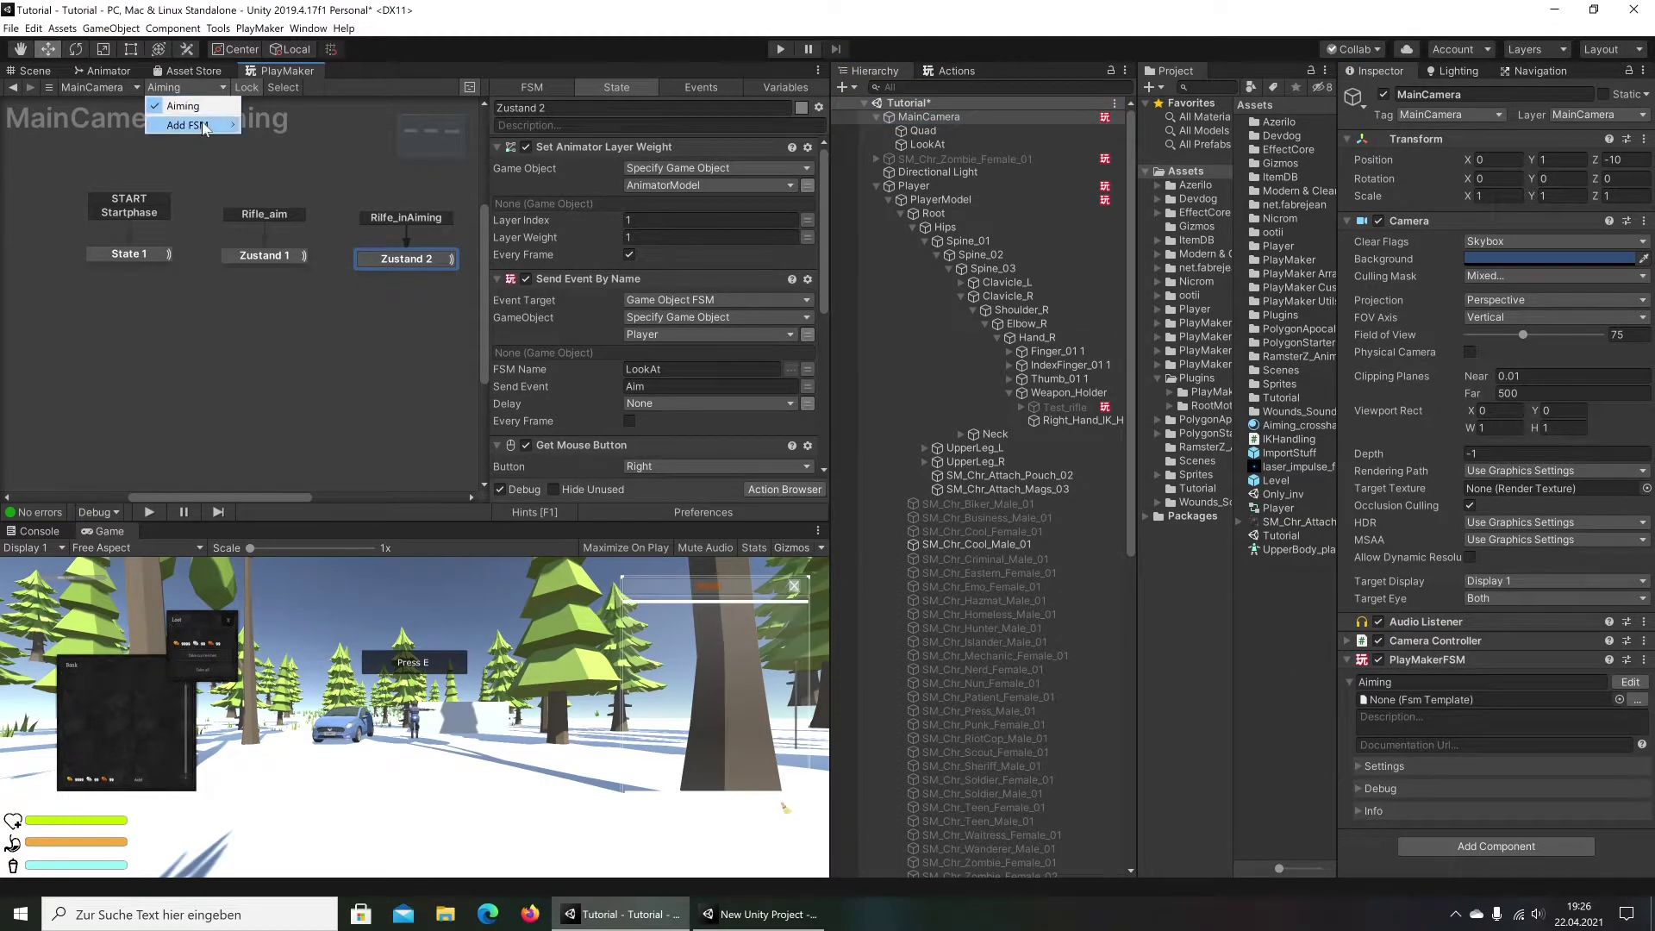
mouse_move(212, 142)
click(285, 125)
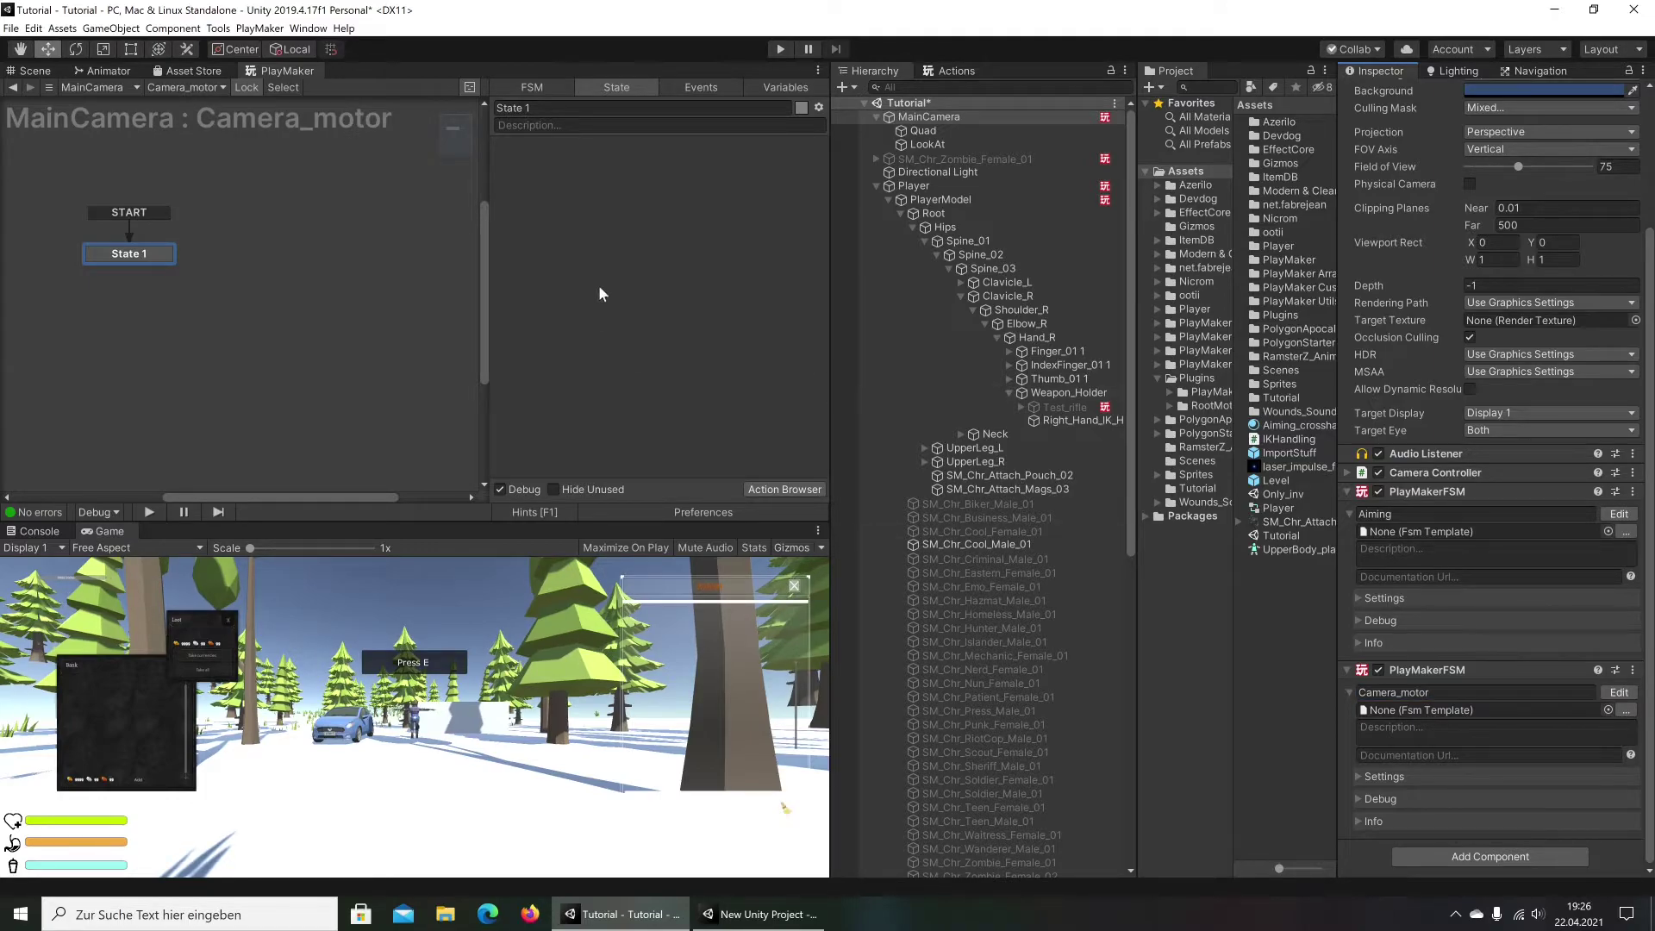
click(762, 916)
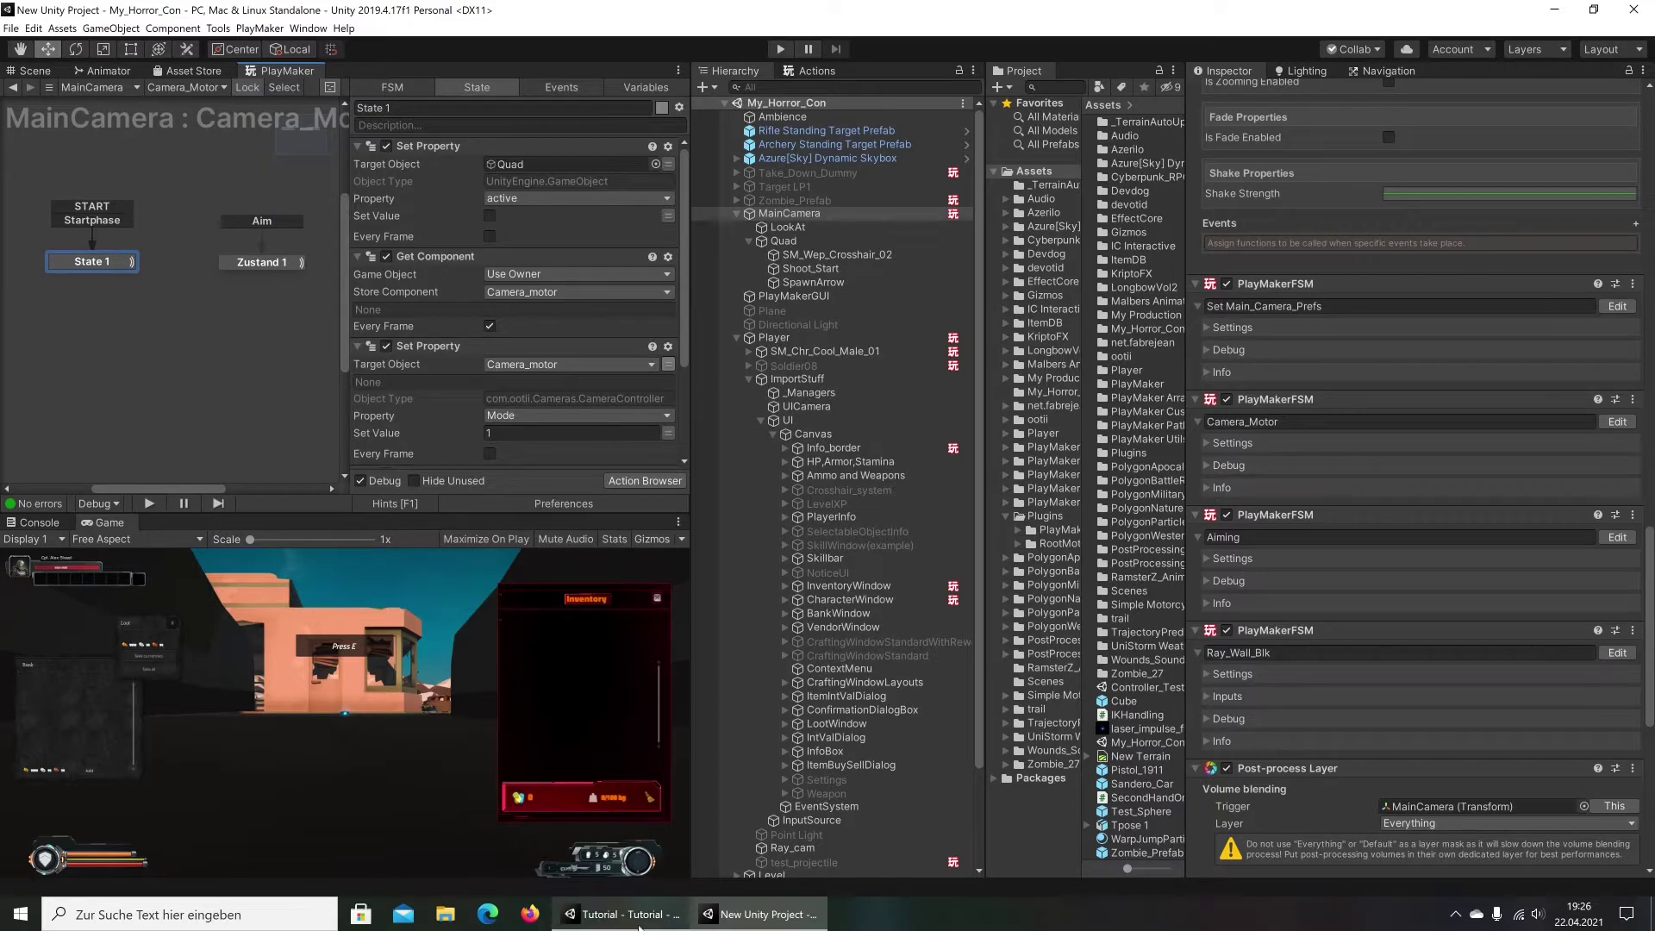
click(638, 920)
Add the events Startphase and Aim to the new FSM
click(684, 86)
text(Startphase)
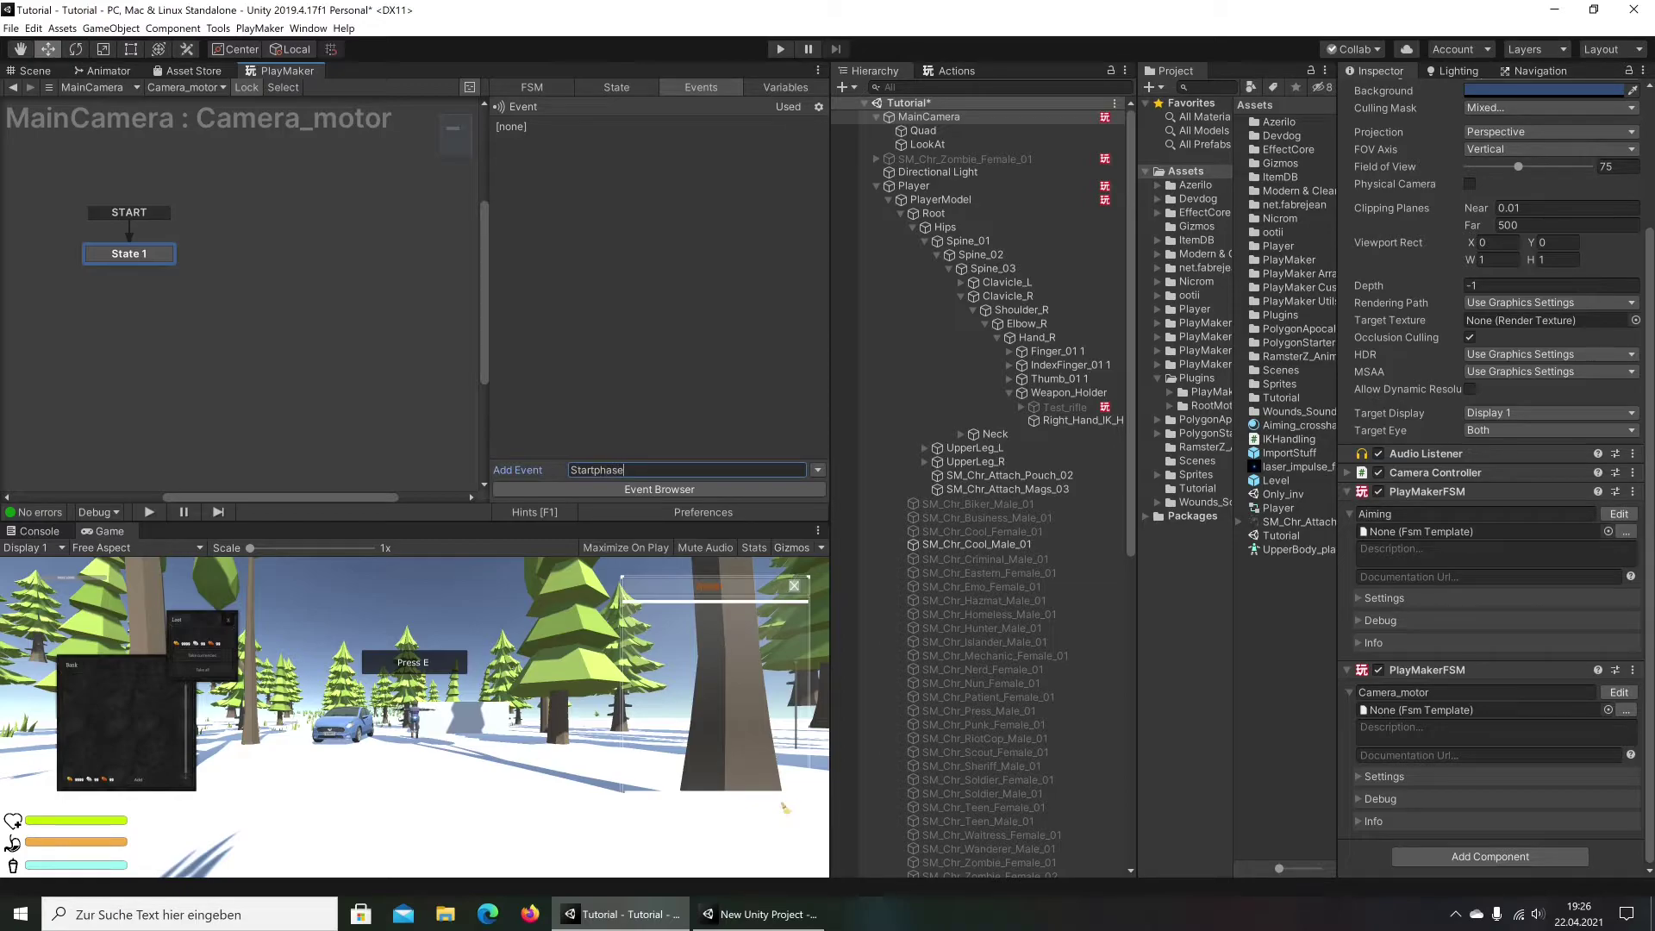
key(Return)
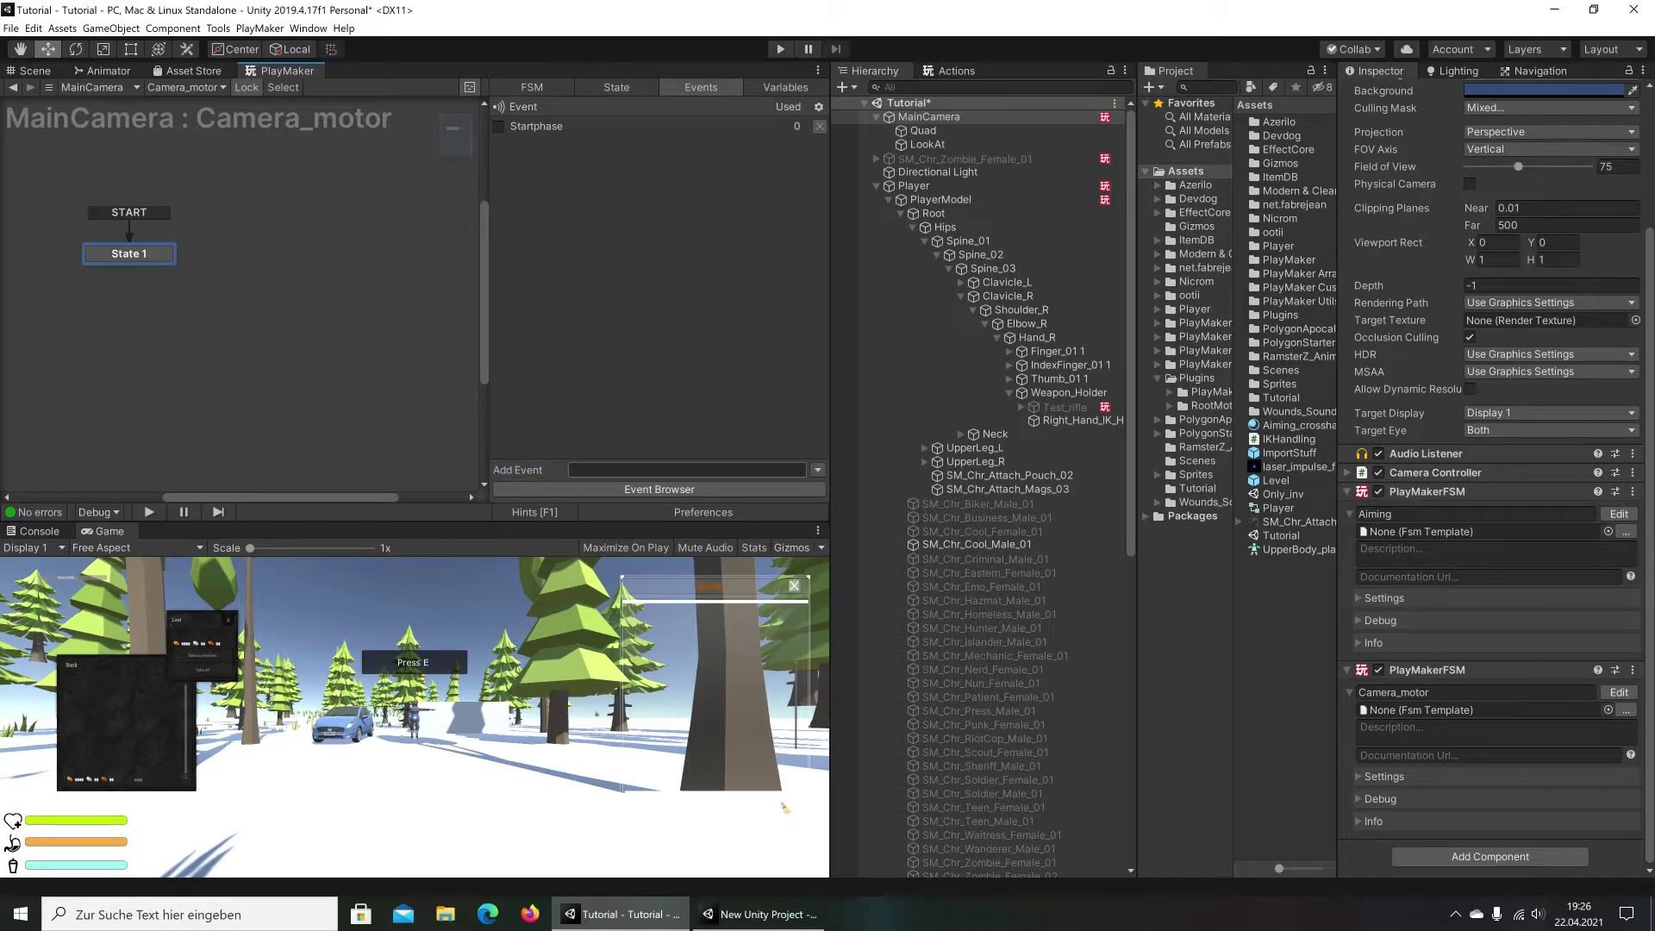
key(Return)
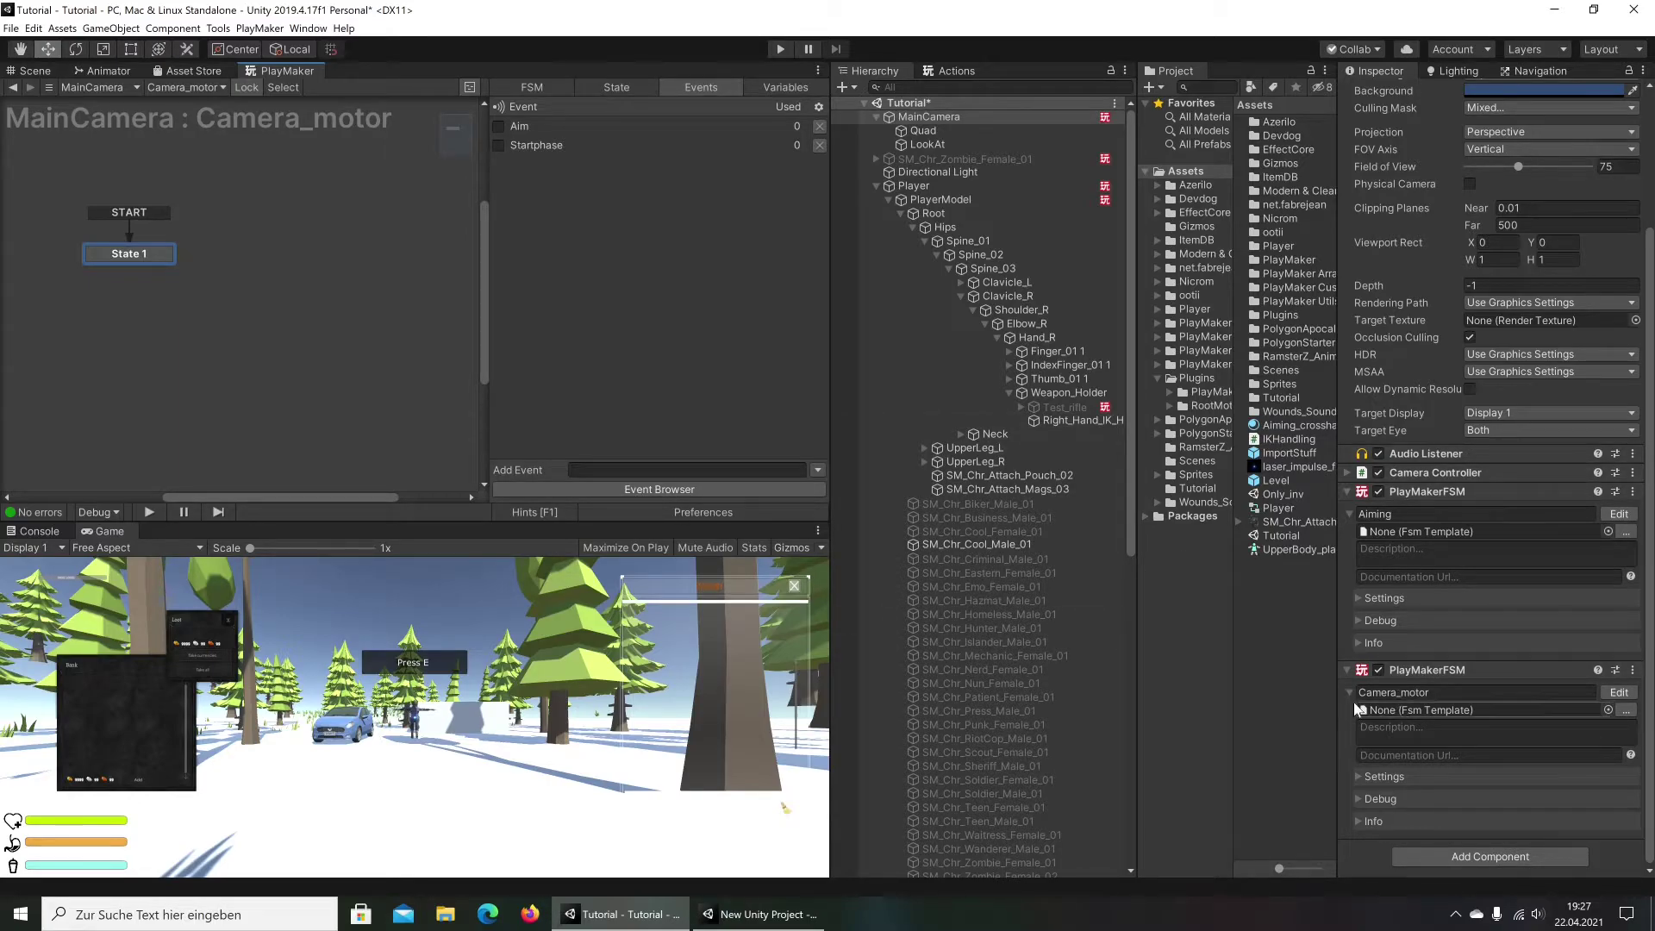
scroll(1429, 502, up, 3)
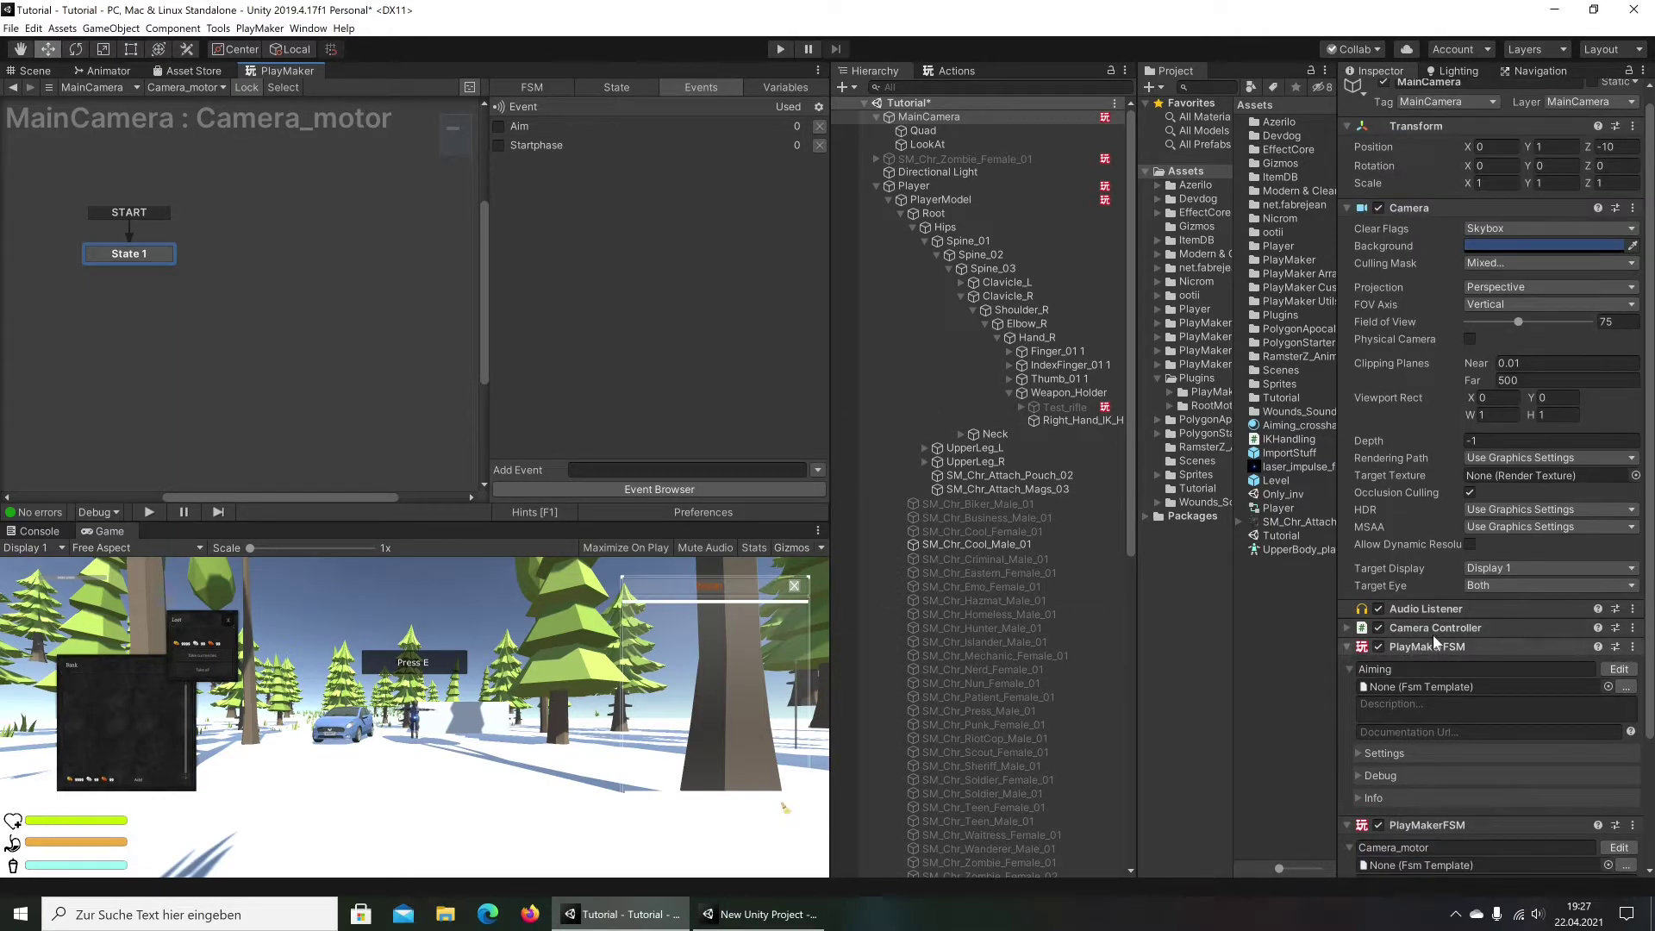
Create global transitions: Aim into a new Zustand 1, Startphase into State 1
right_click(249, 257)
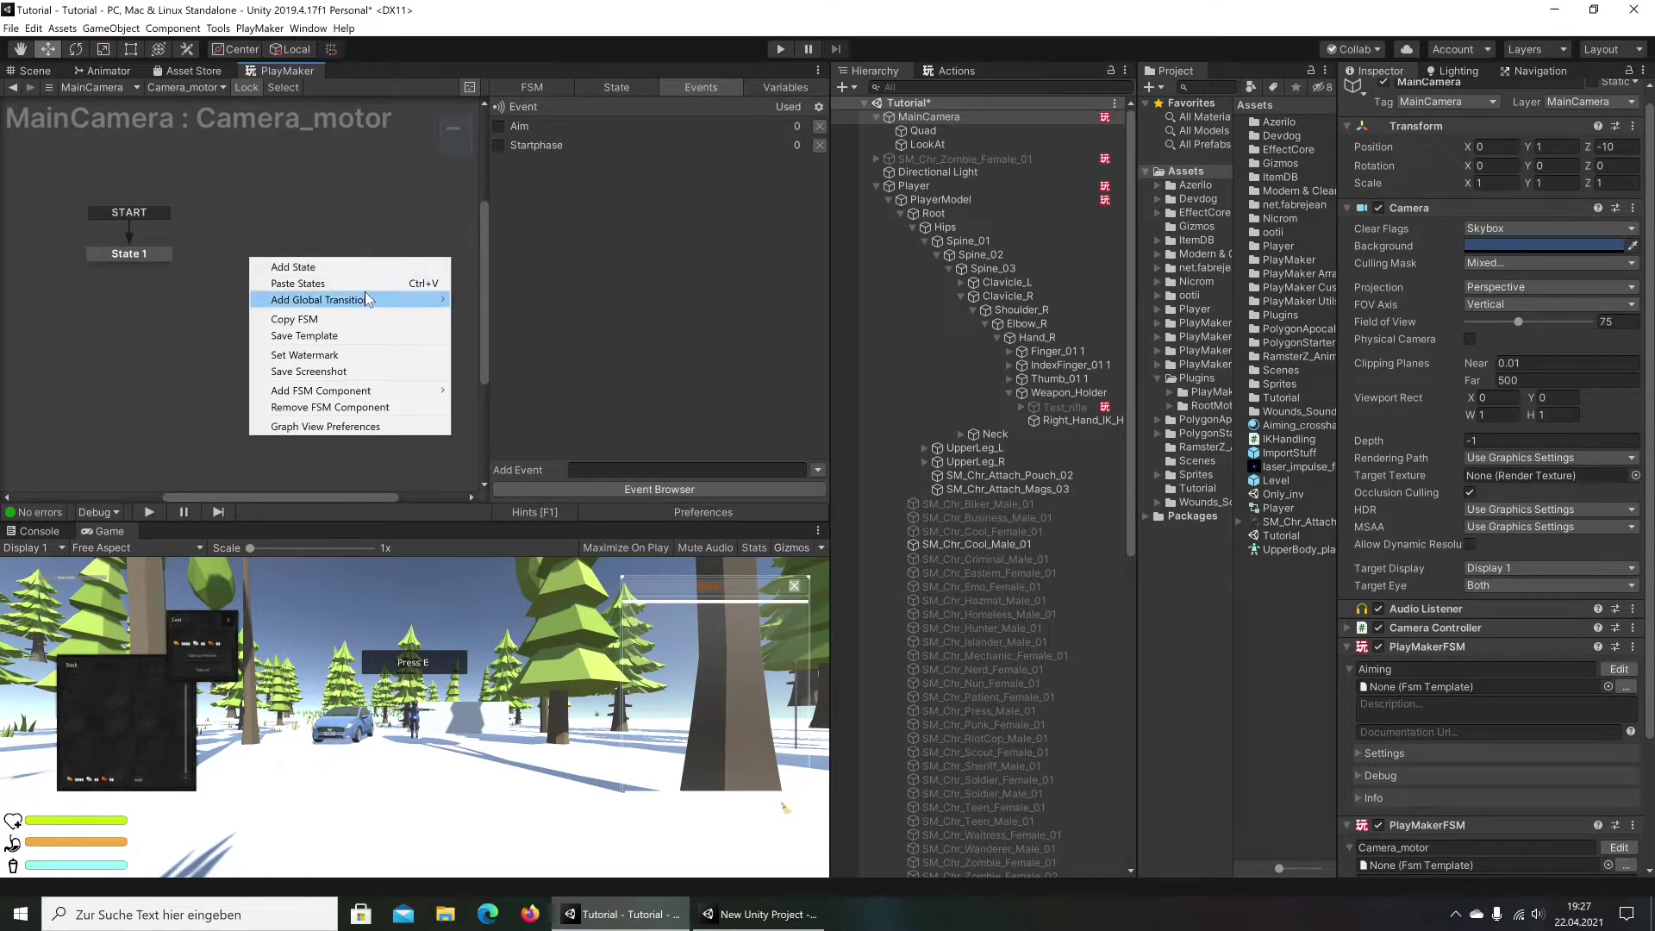
mouse_move(364, 299)
click(529, 315)
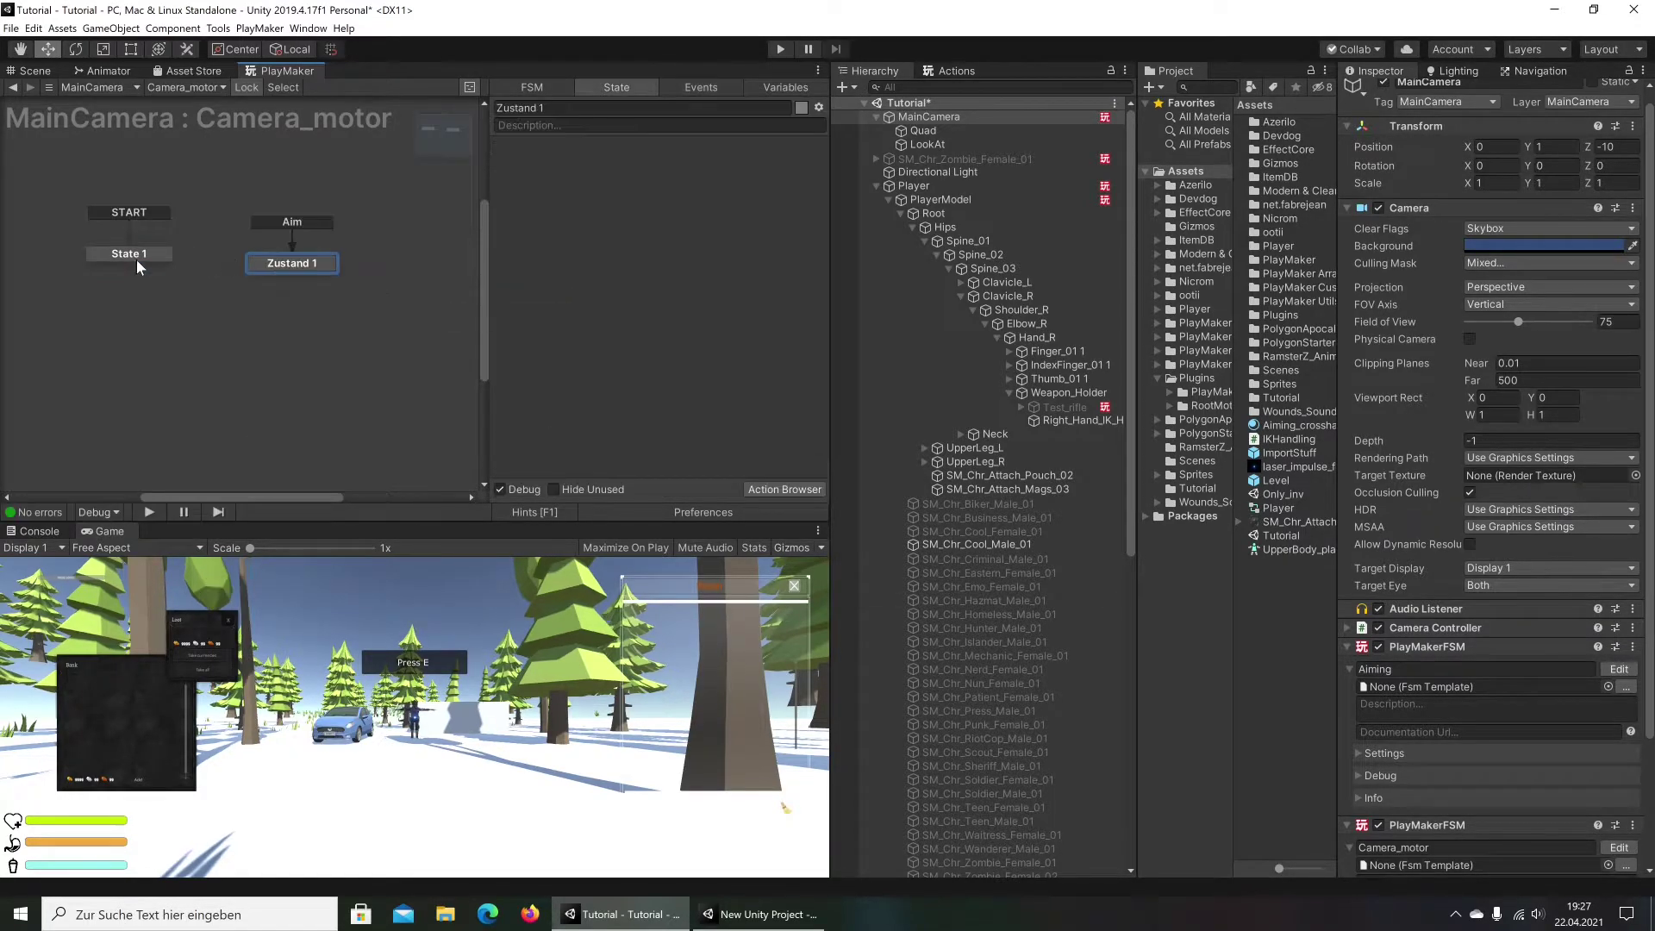
right_click(106, 255)
mouse_move(184, 286)
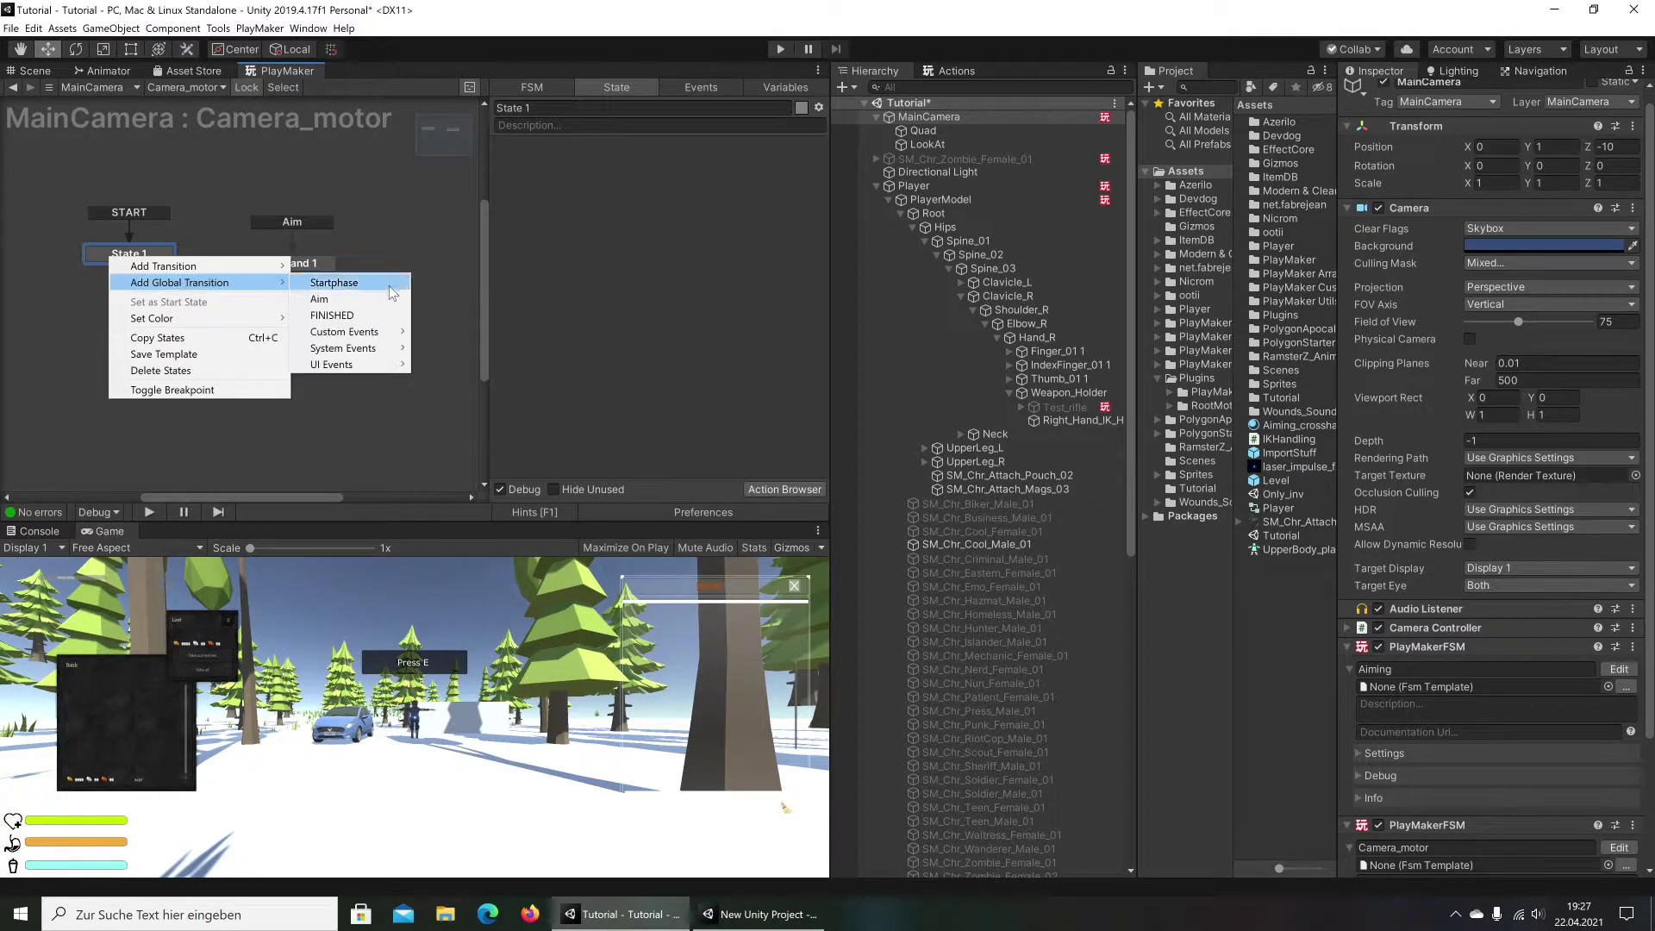
click(332, 281)
drag(127, 261, 147, 271)
click(271, 267)
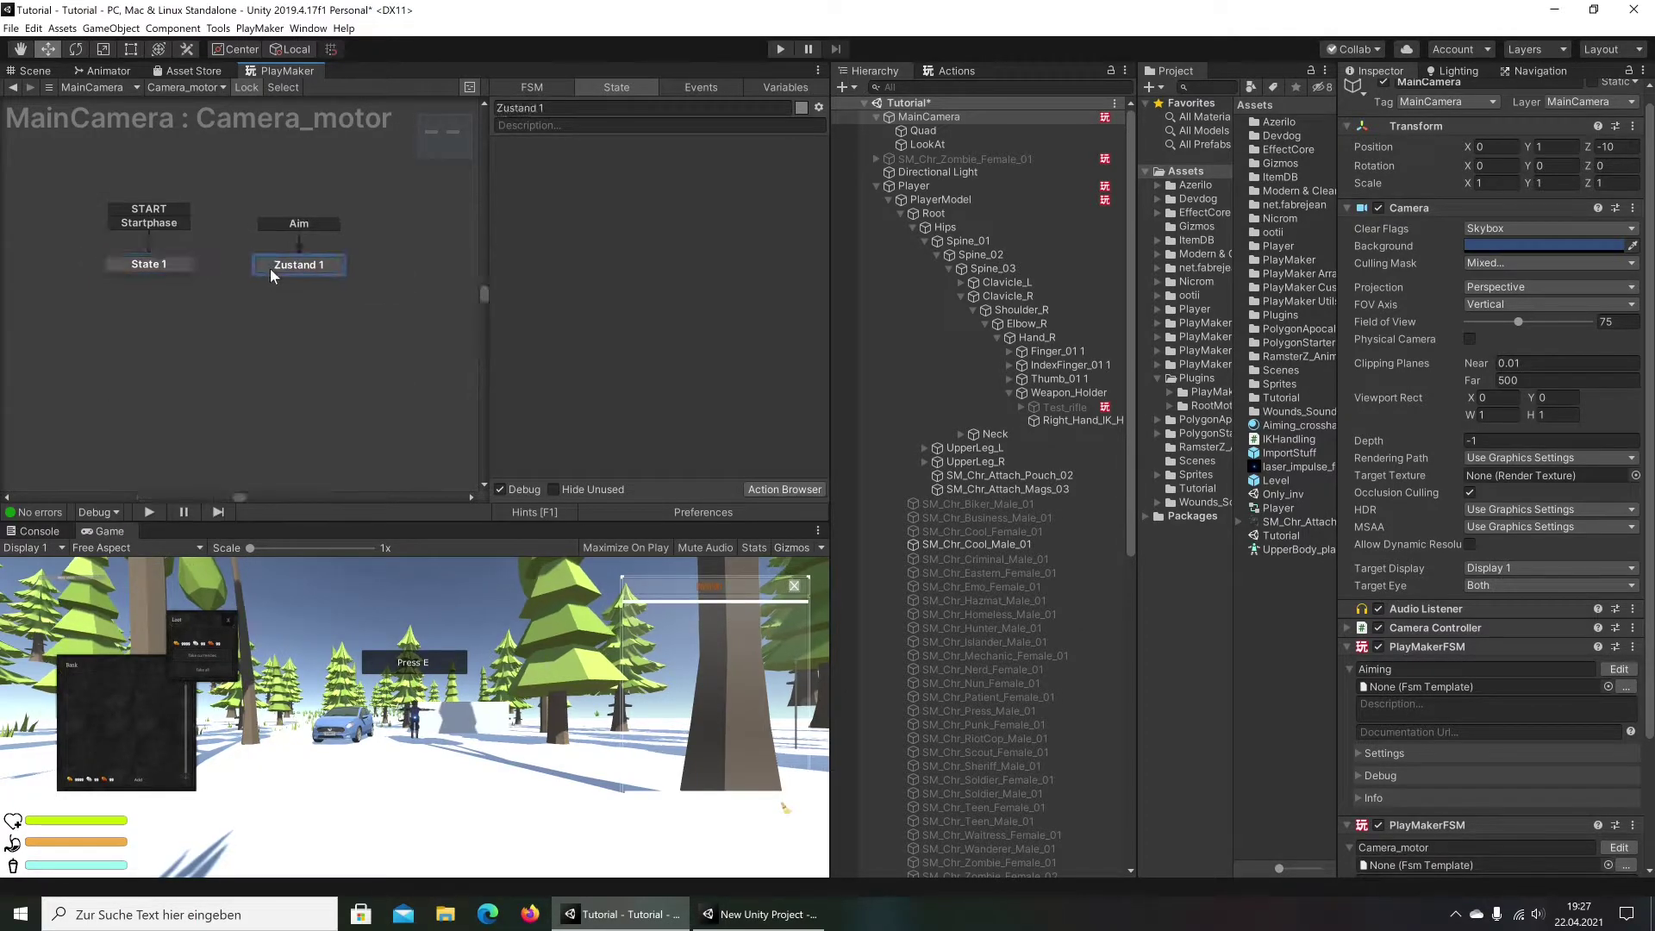
click(754, 915)
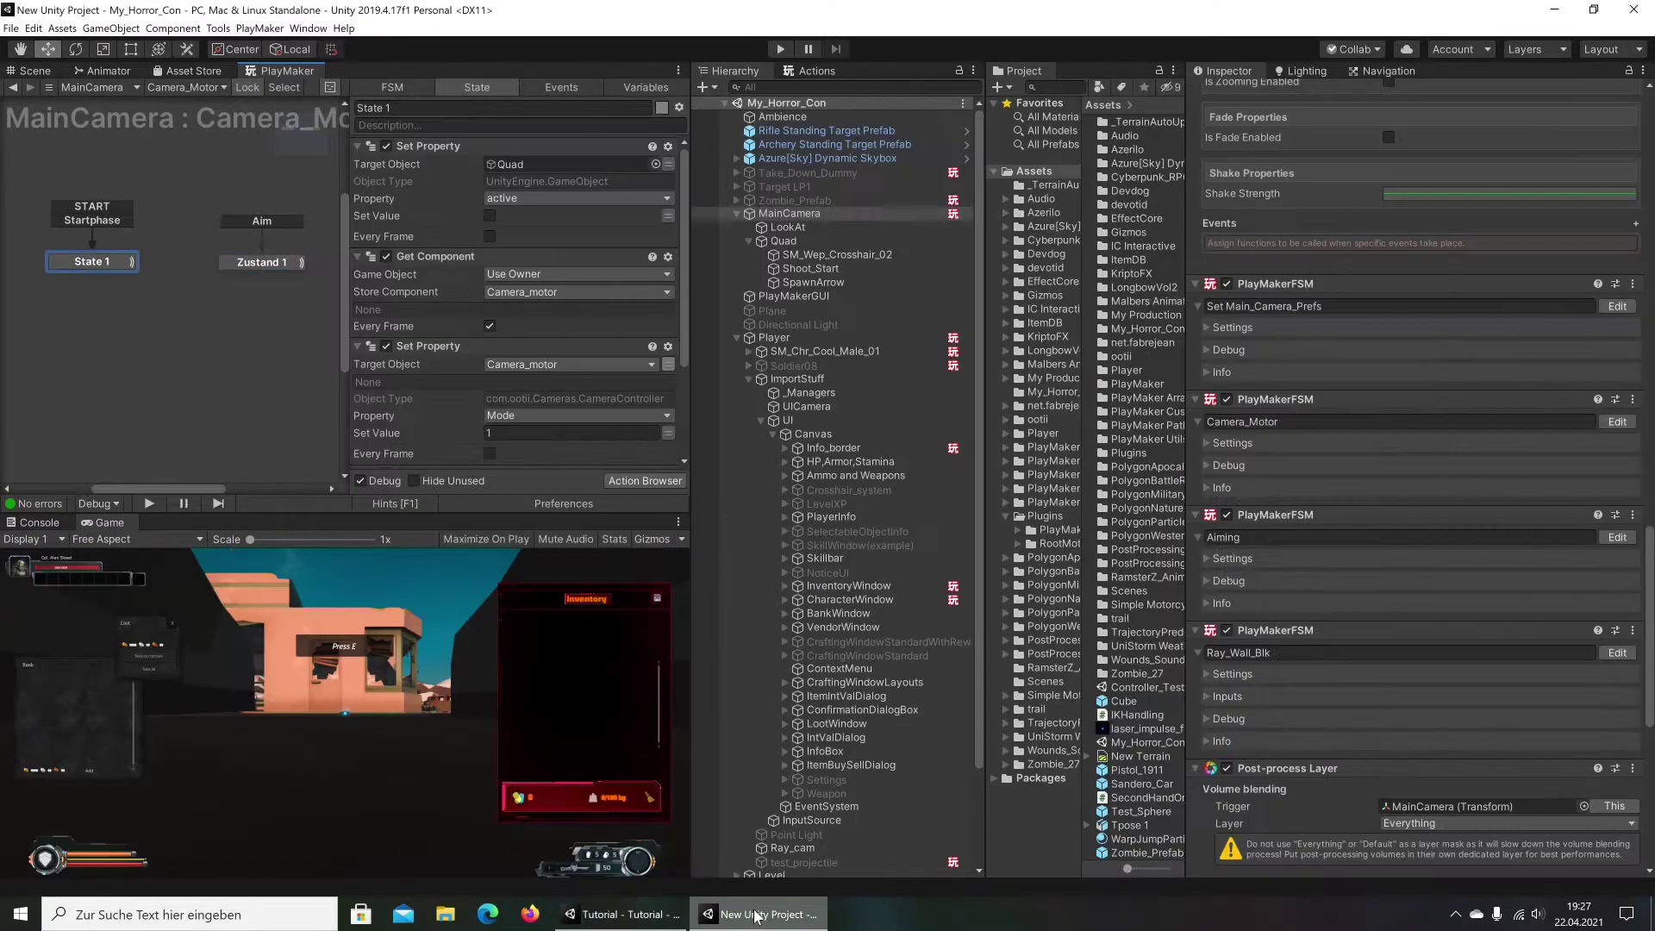
Add a Set Property action for the Quad to State 1 with Property set to active
click(589, 915)
click(144, 264)
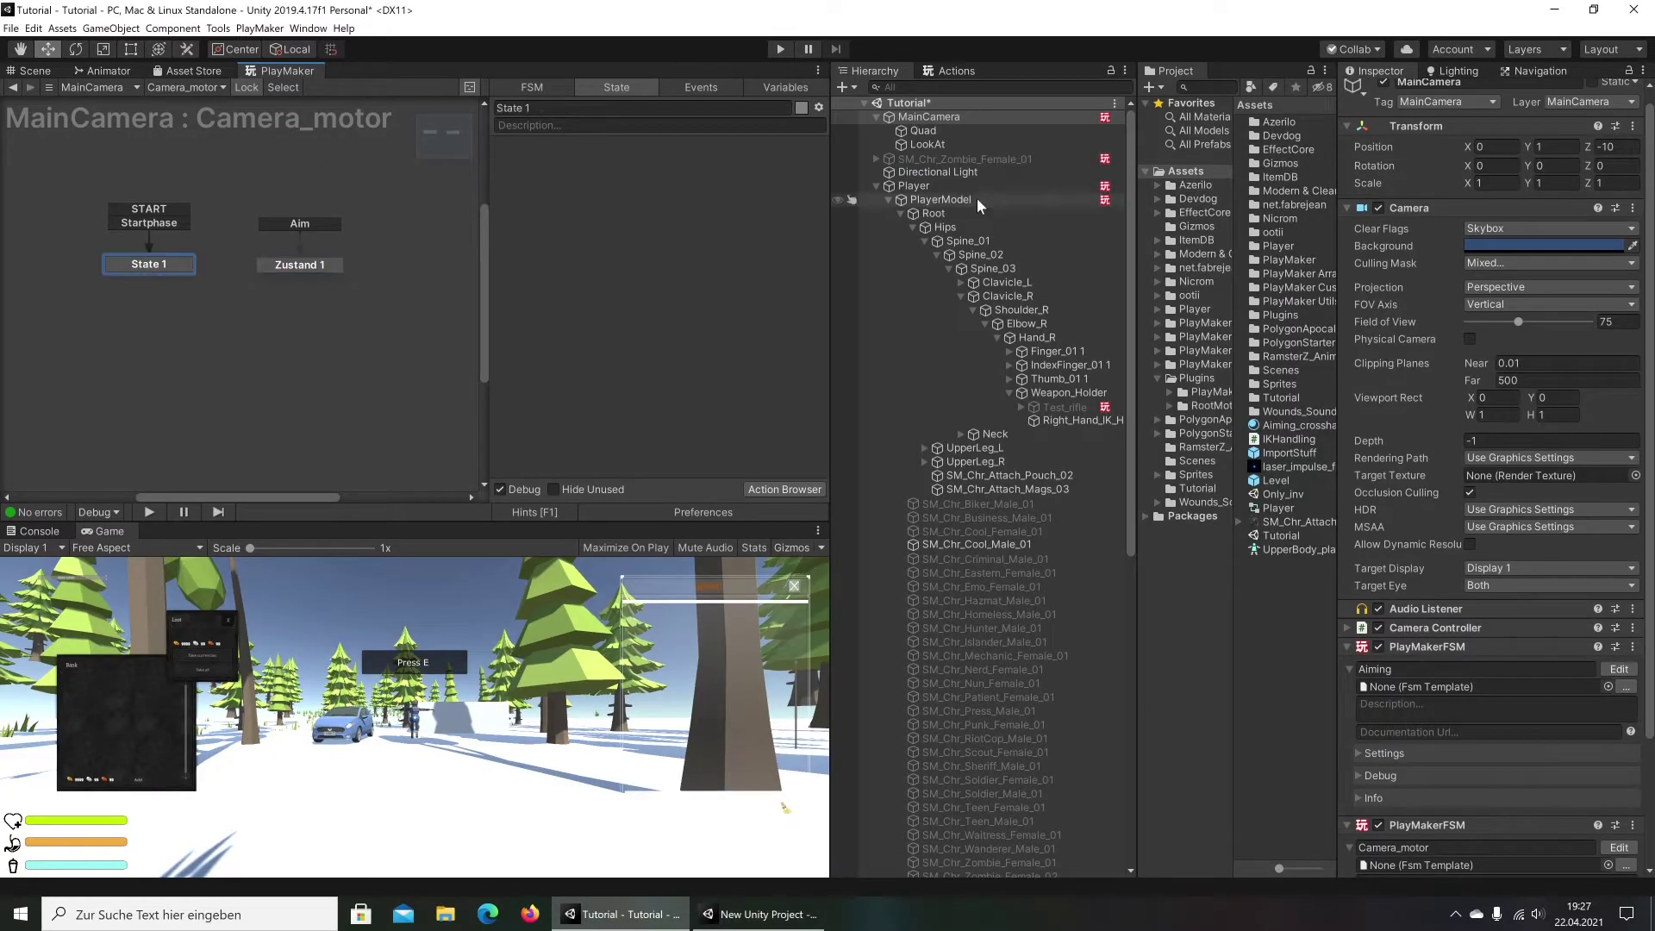
mouse_move(910, 128)
mouse_down()
mouse_move(606, 181)
mouse_move(634, 217)
mouse_up()
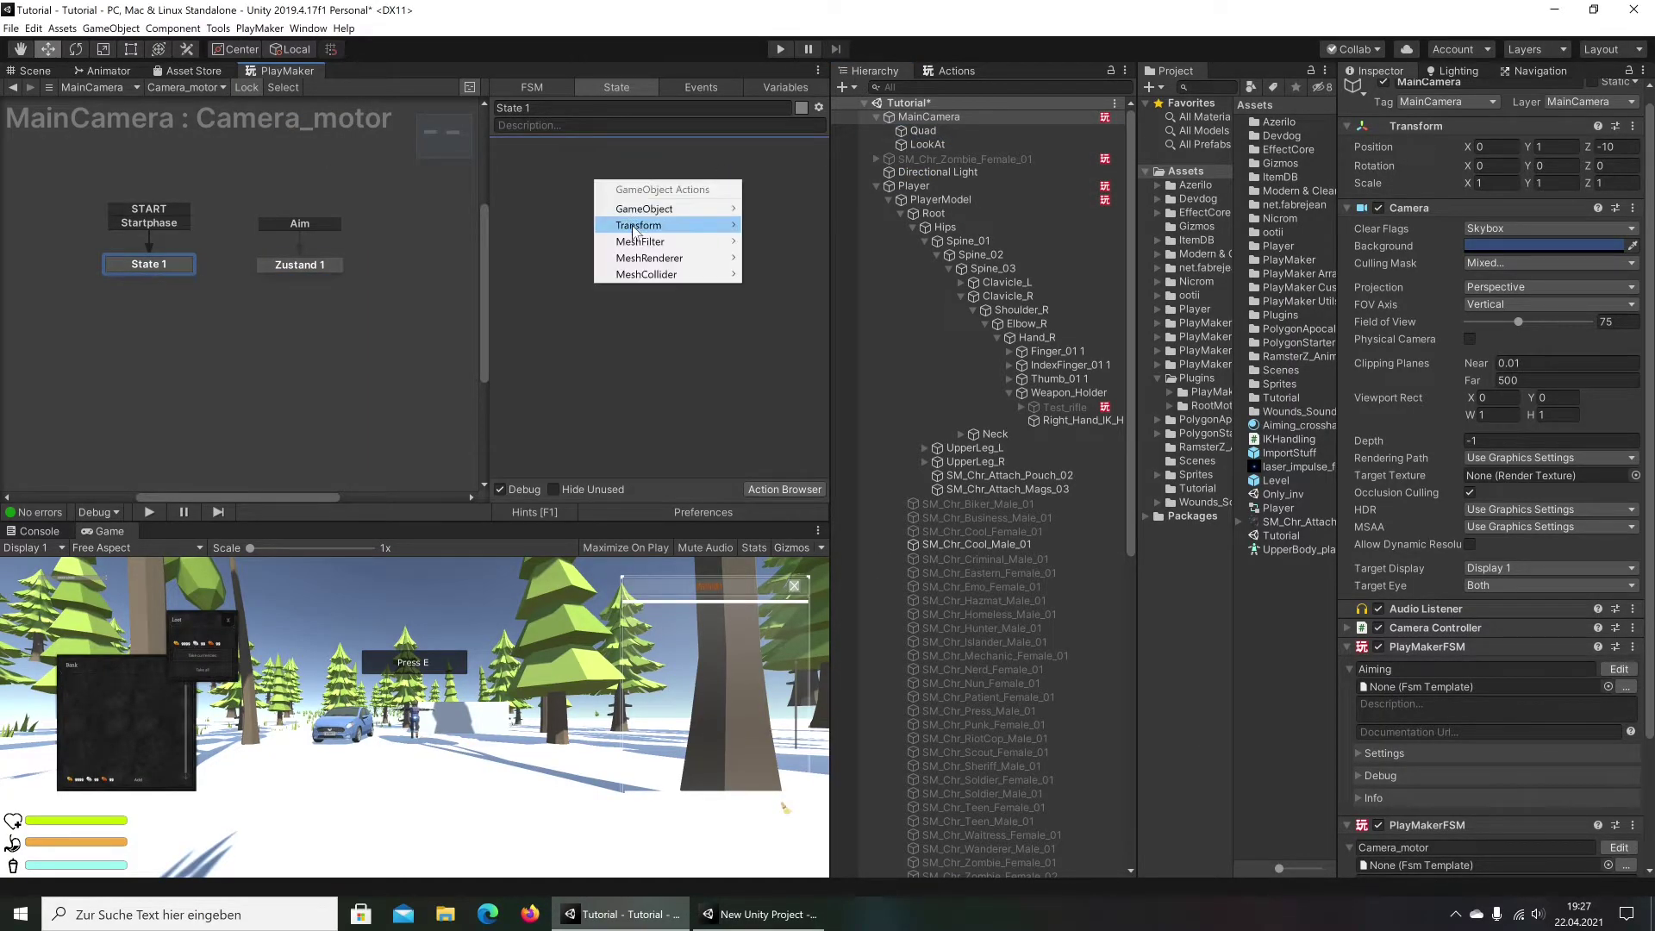
mouse_move(655, 209)
click(793, 242)
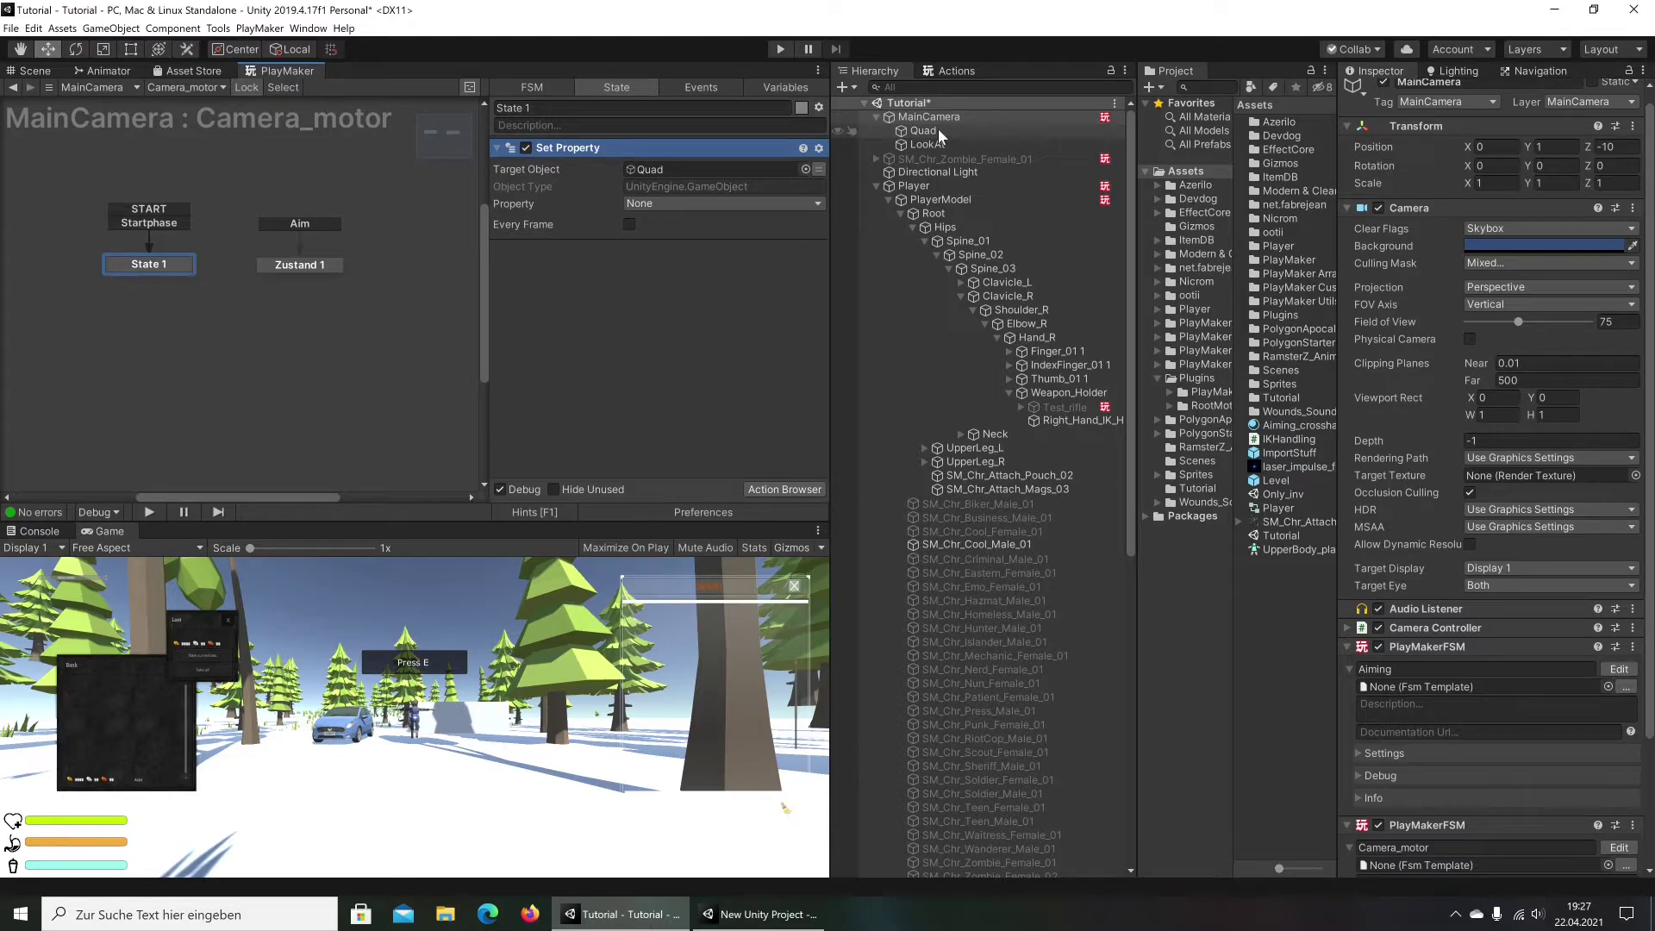
click(726, 203)
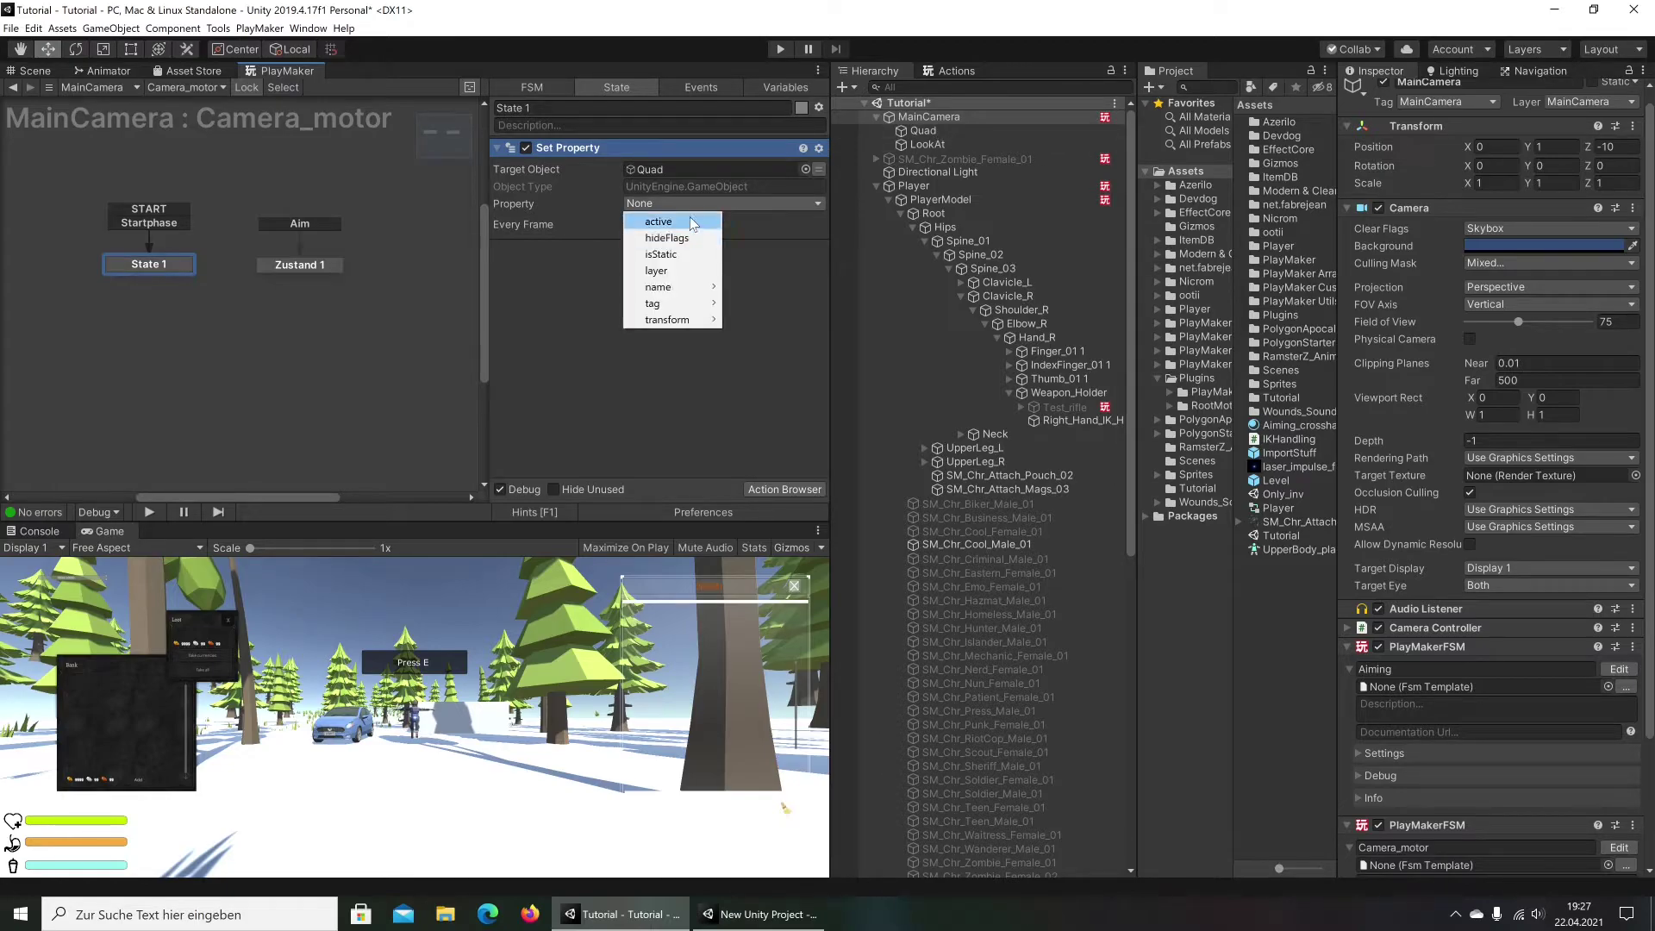
click(657, 221)
Copy that Set Property action into Zustand 1 so it turns the Quad on
click(714, 917)
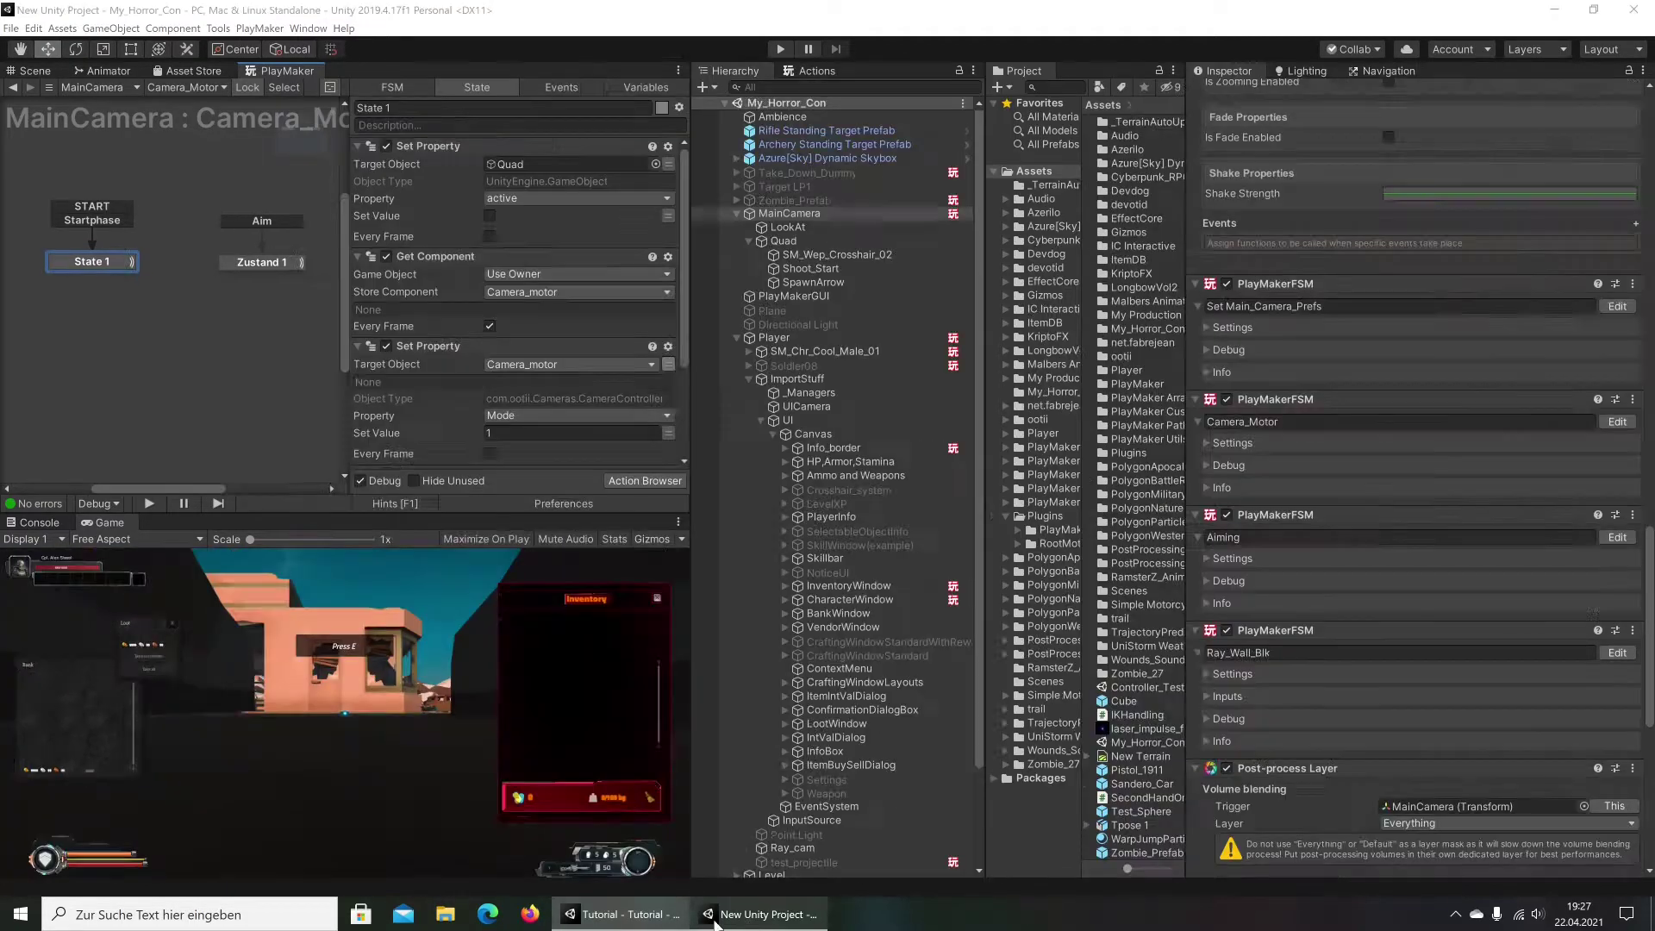
click(617, 917)
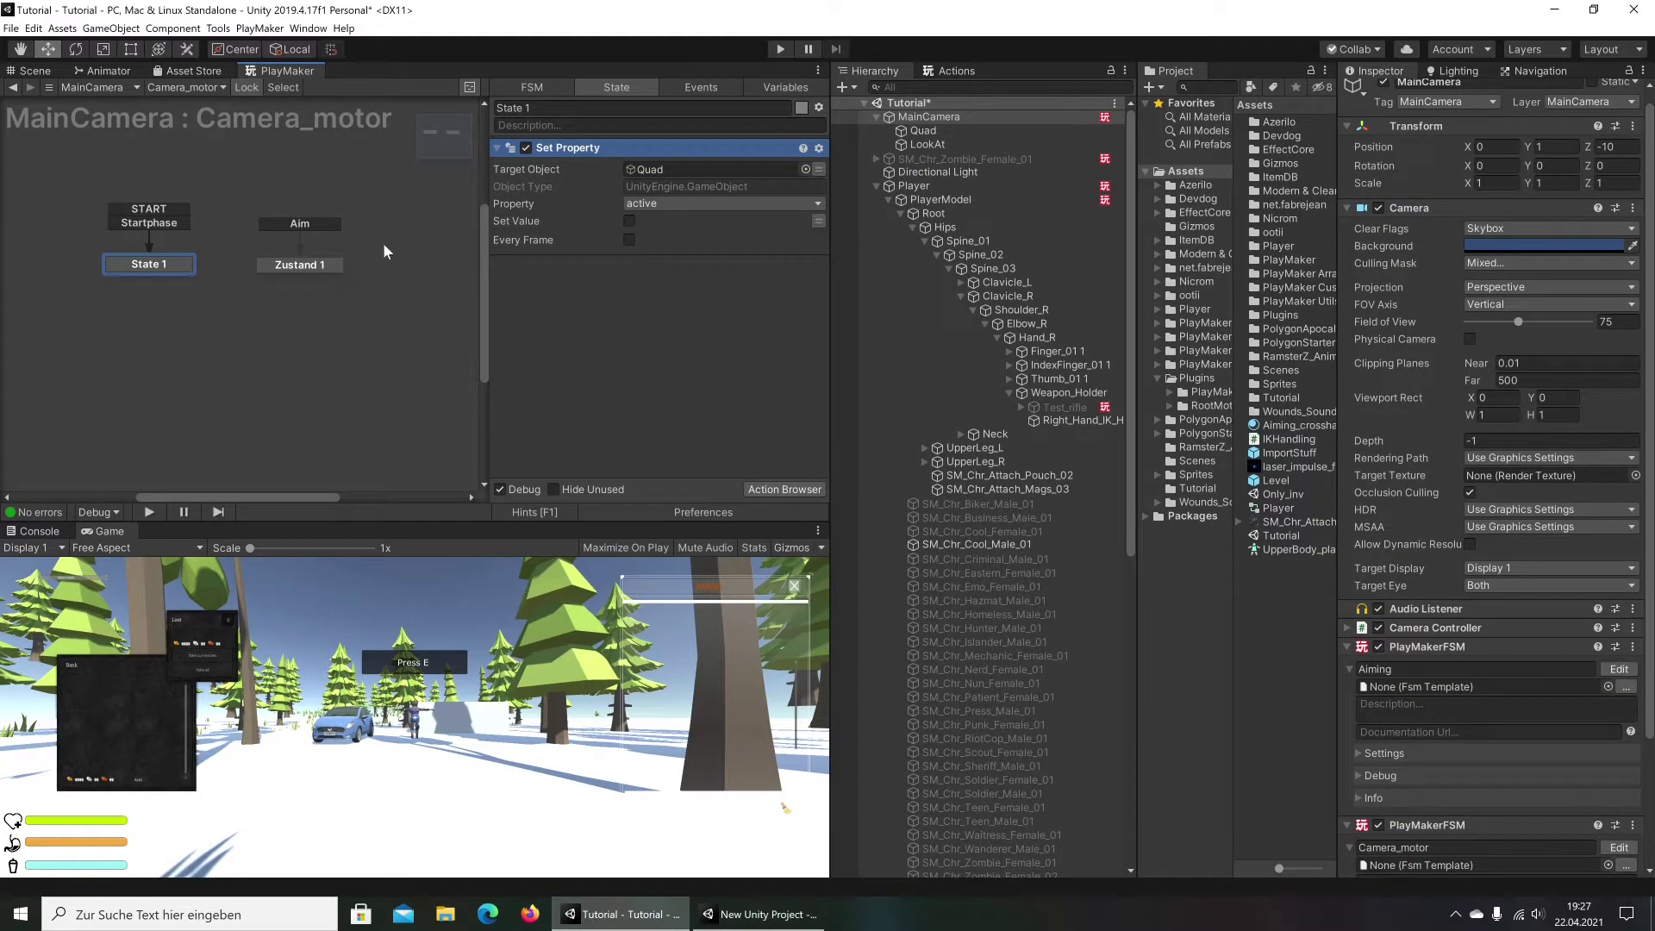
right_click(600, 149)
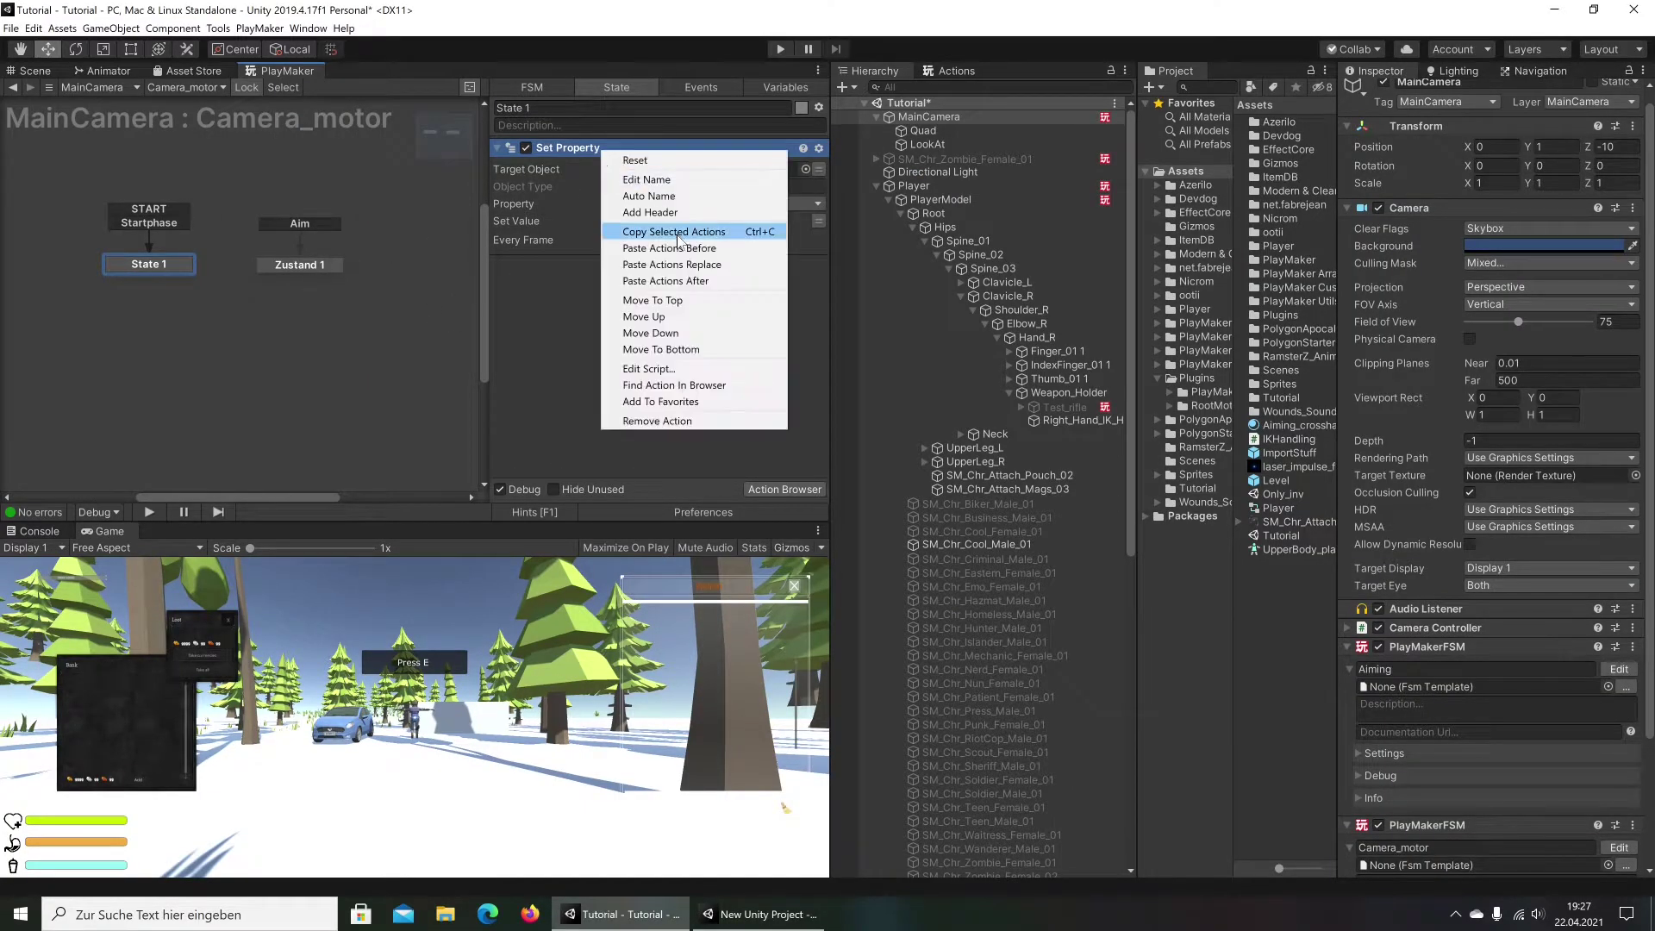
click(681, 239)
click(279, 267)
right_click(576, 204)
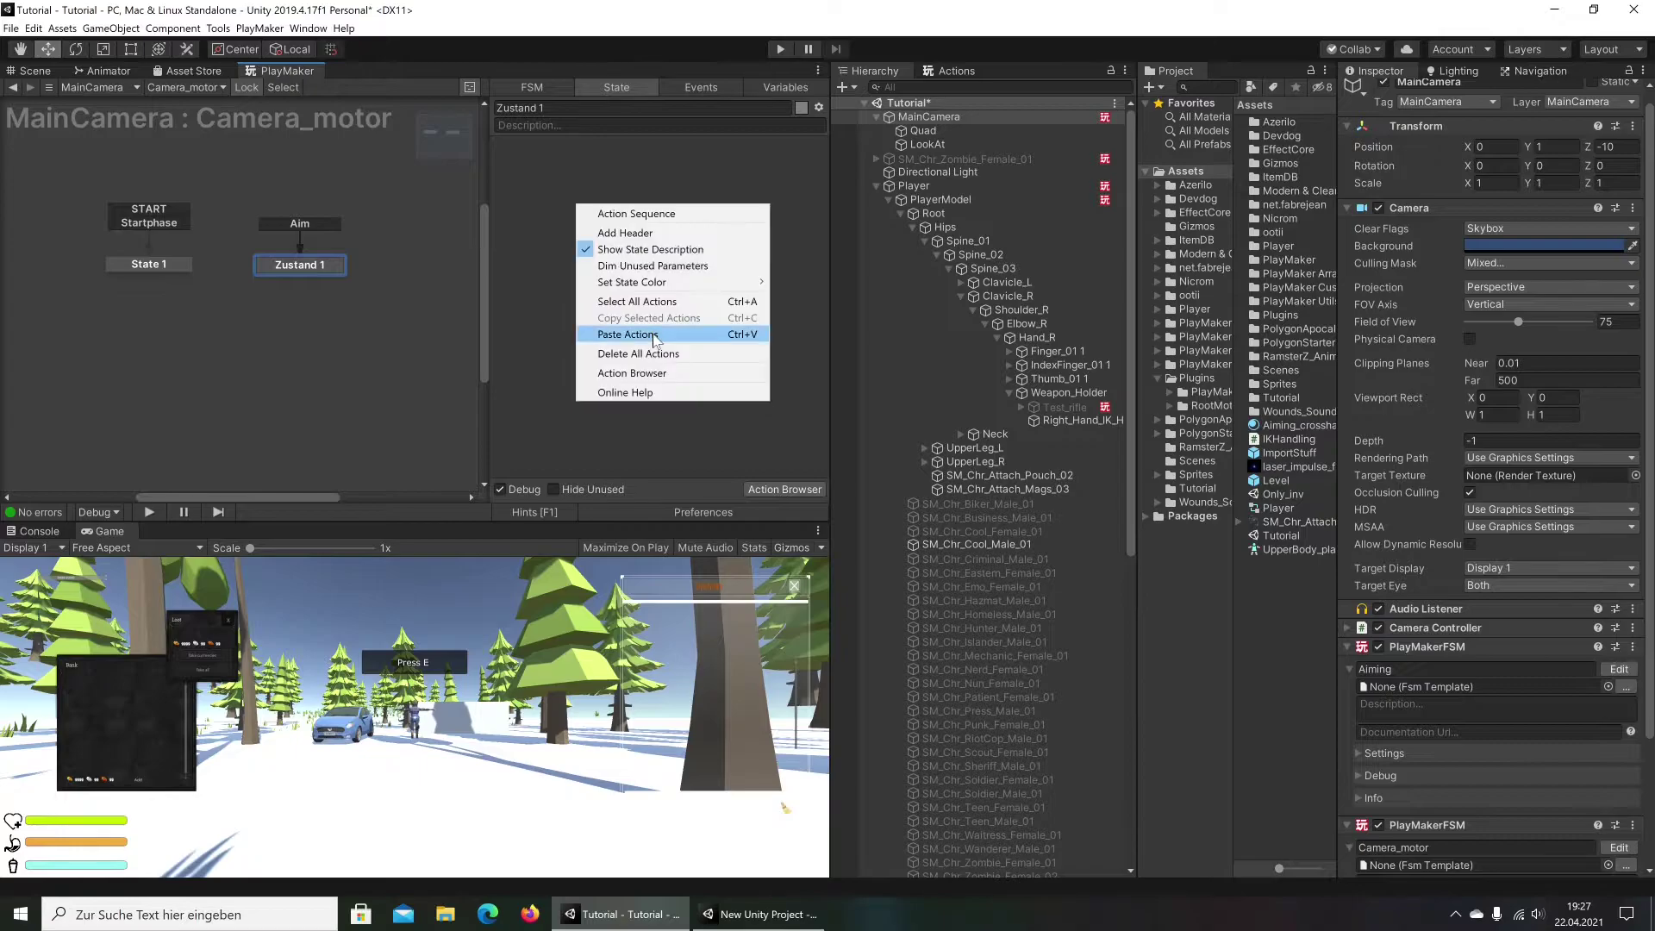
click(653, 333)
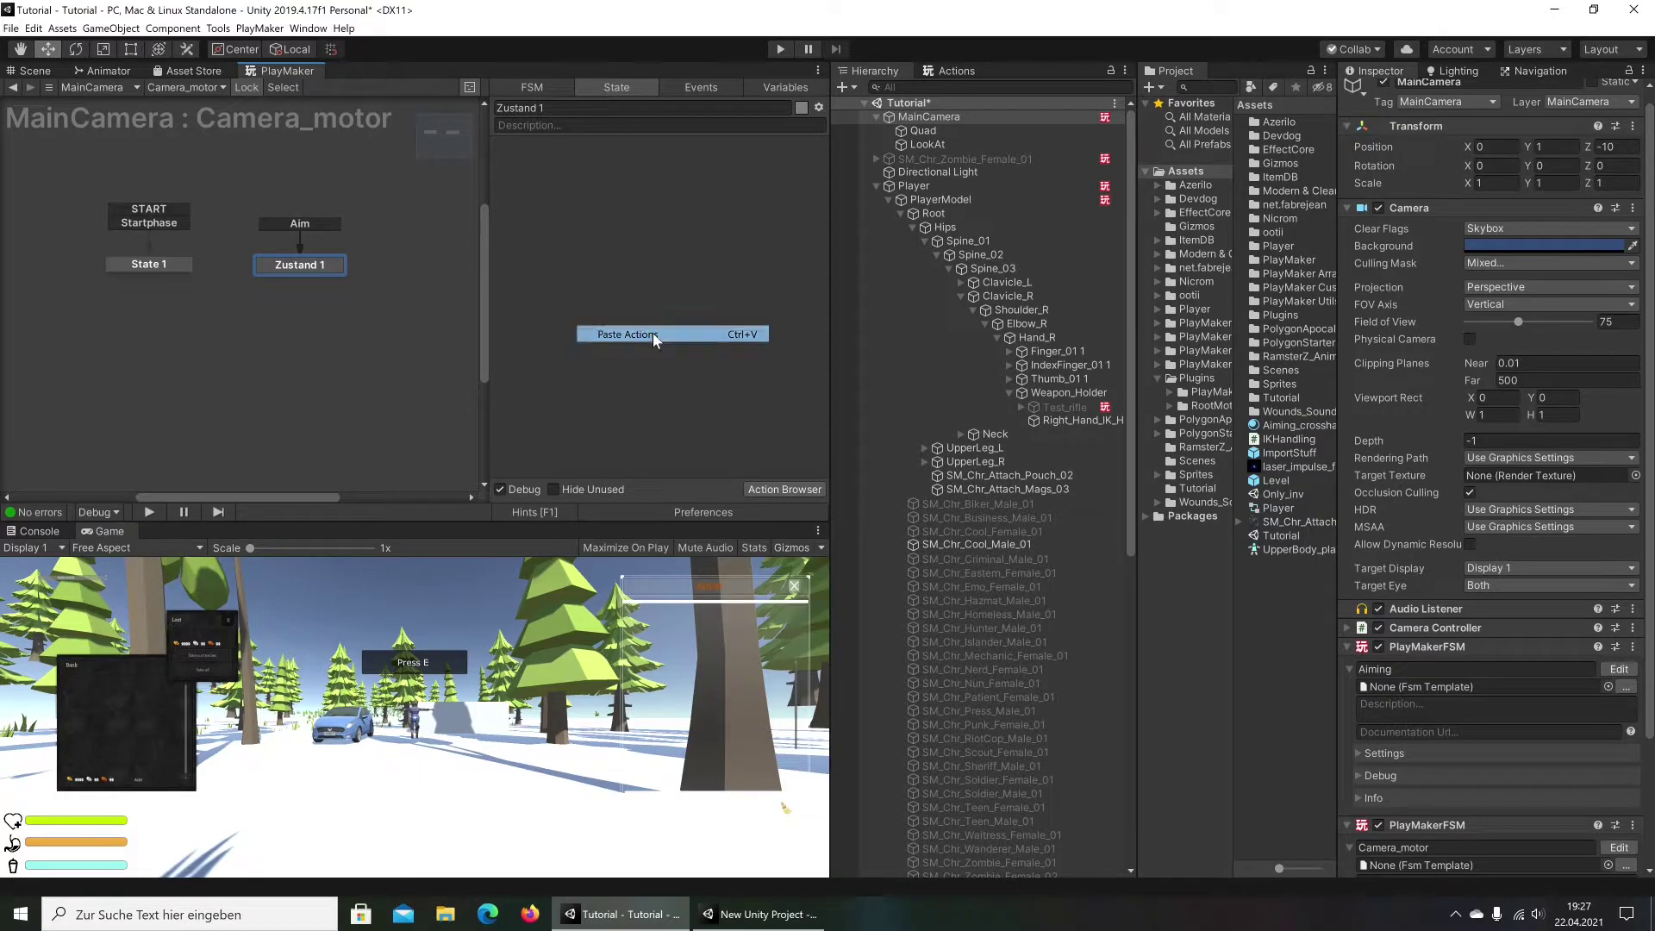
Review State 1's action against the reference project
click(160, 264)
click(758, 914)
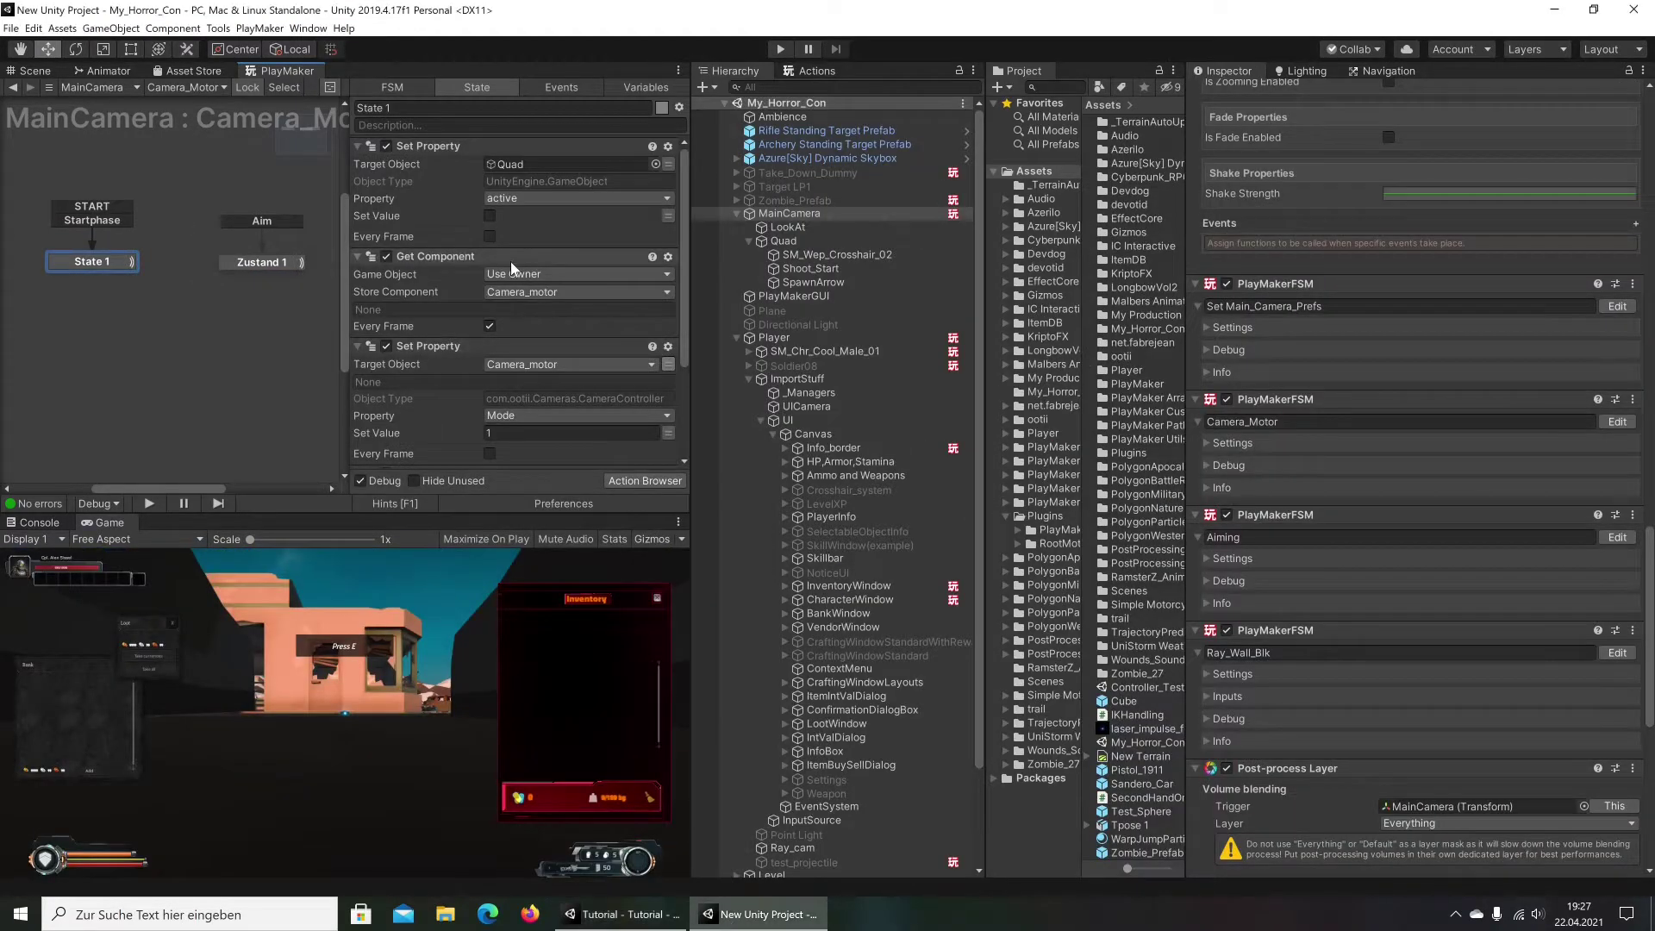
scroll(510, 262, down, 2)
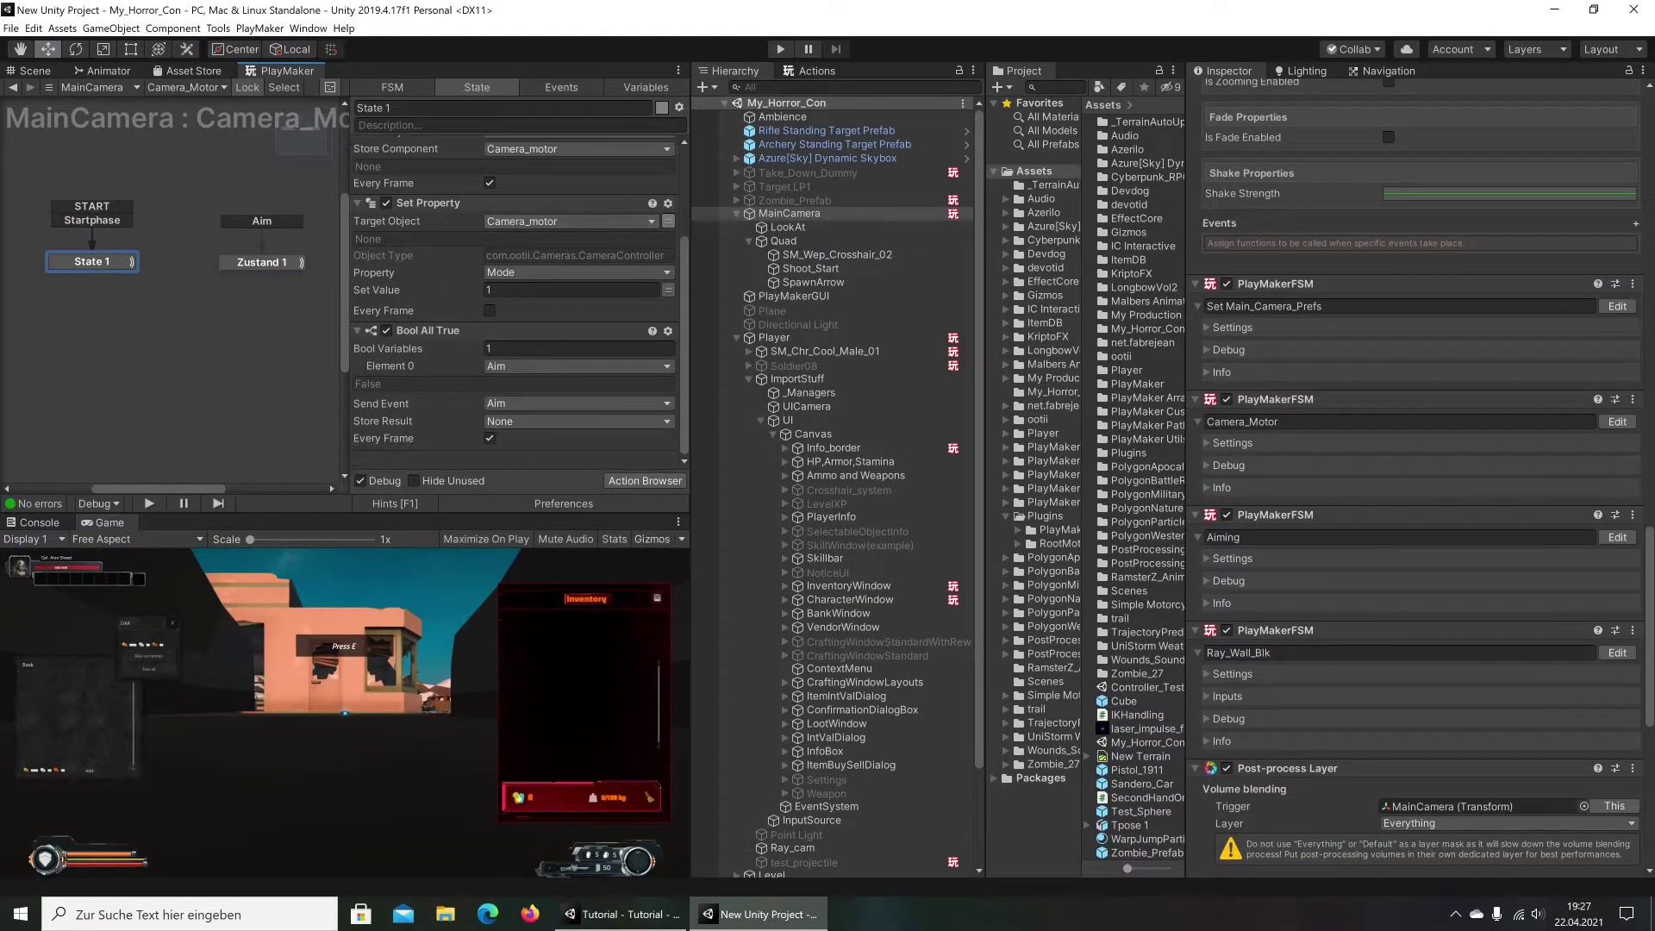
Add Bool All True to State 1 with Element 0 = global Aim, sending Aim every frame
click(652, 919)
click(951, 71)
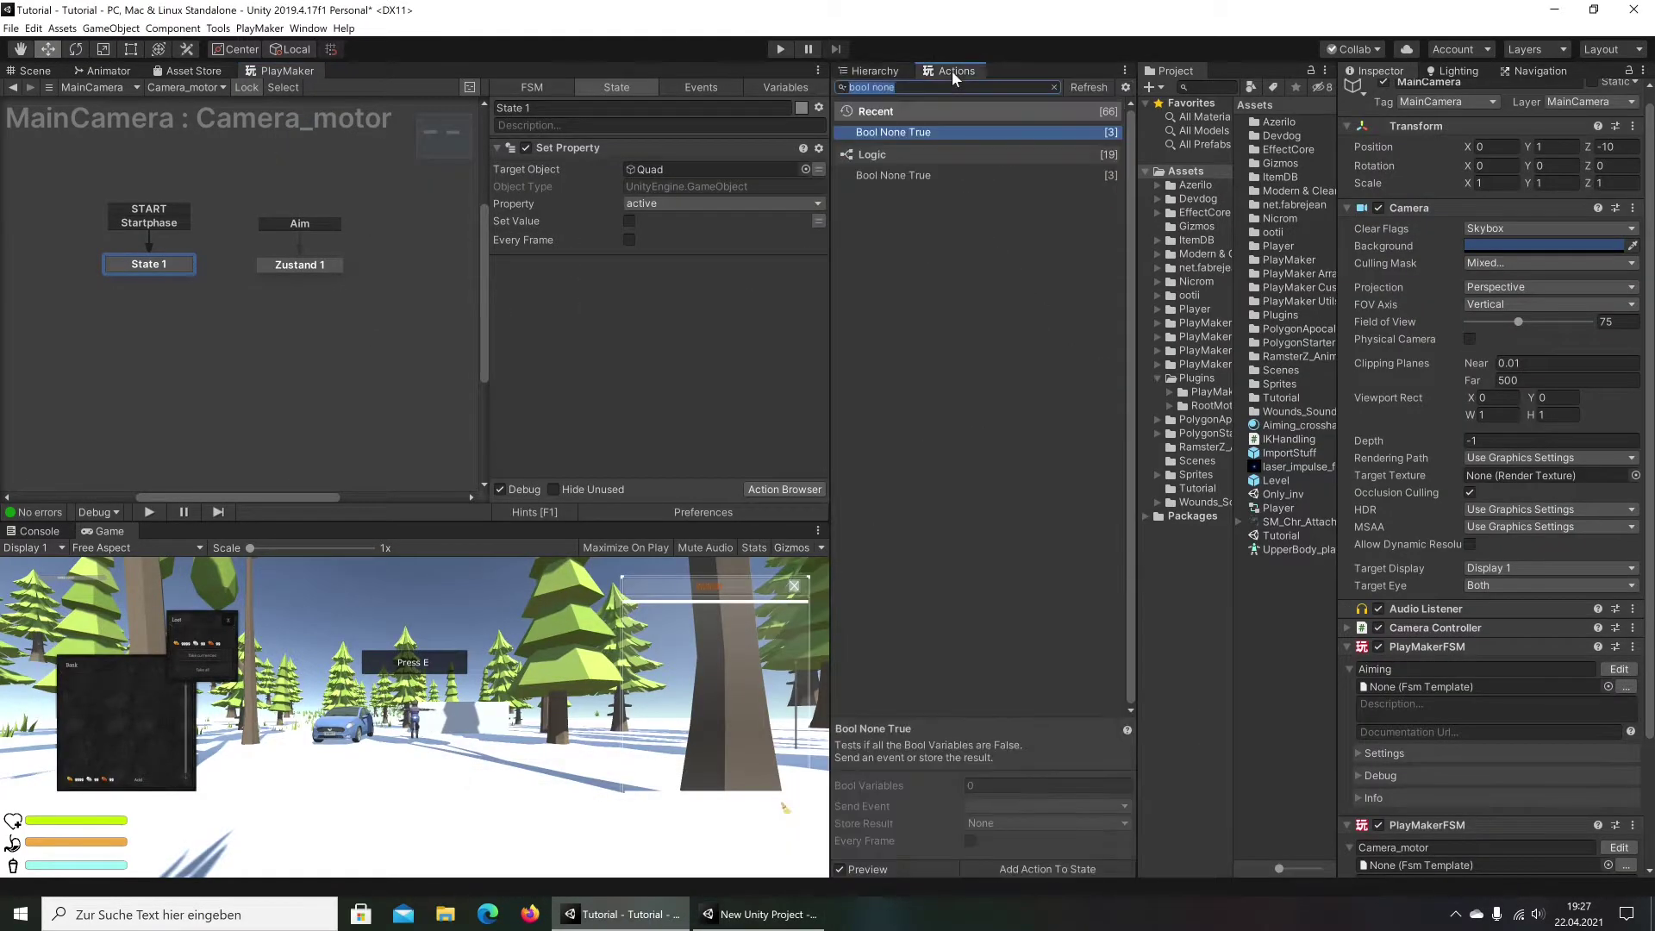
text(bool)
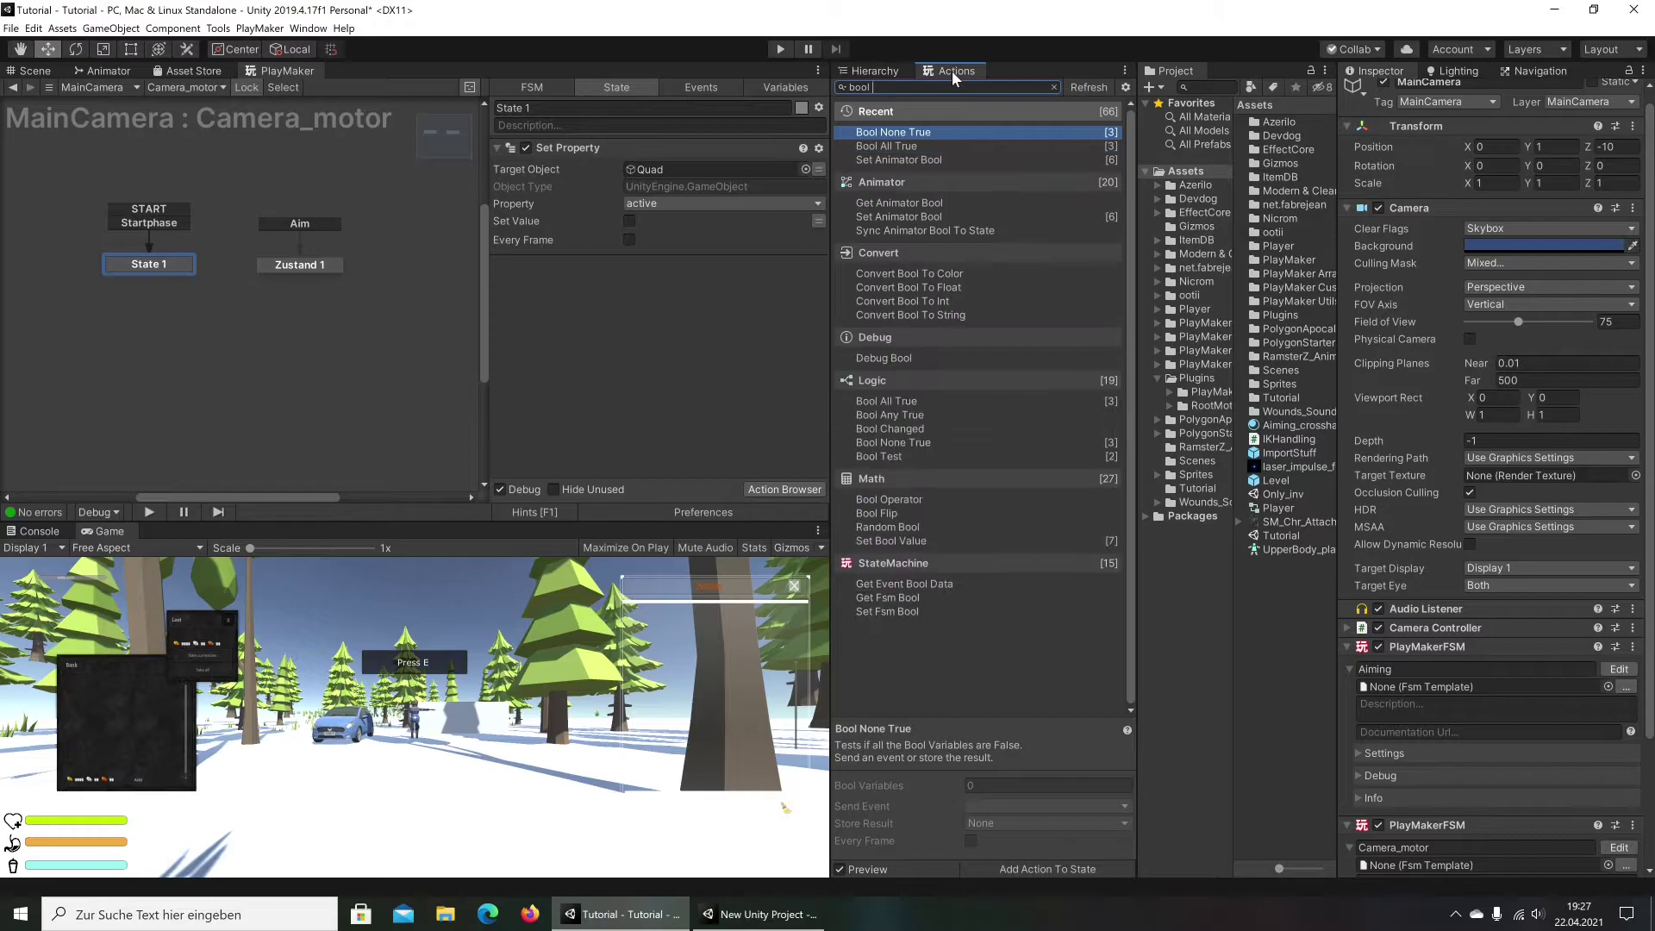
text( all)
double_click(933, 129)
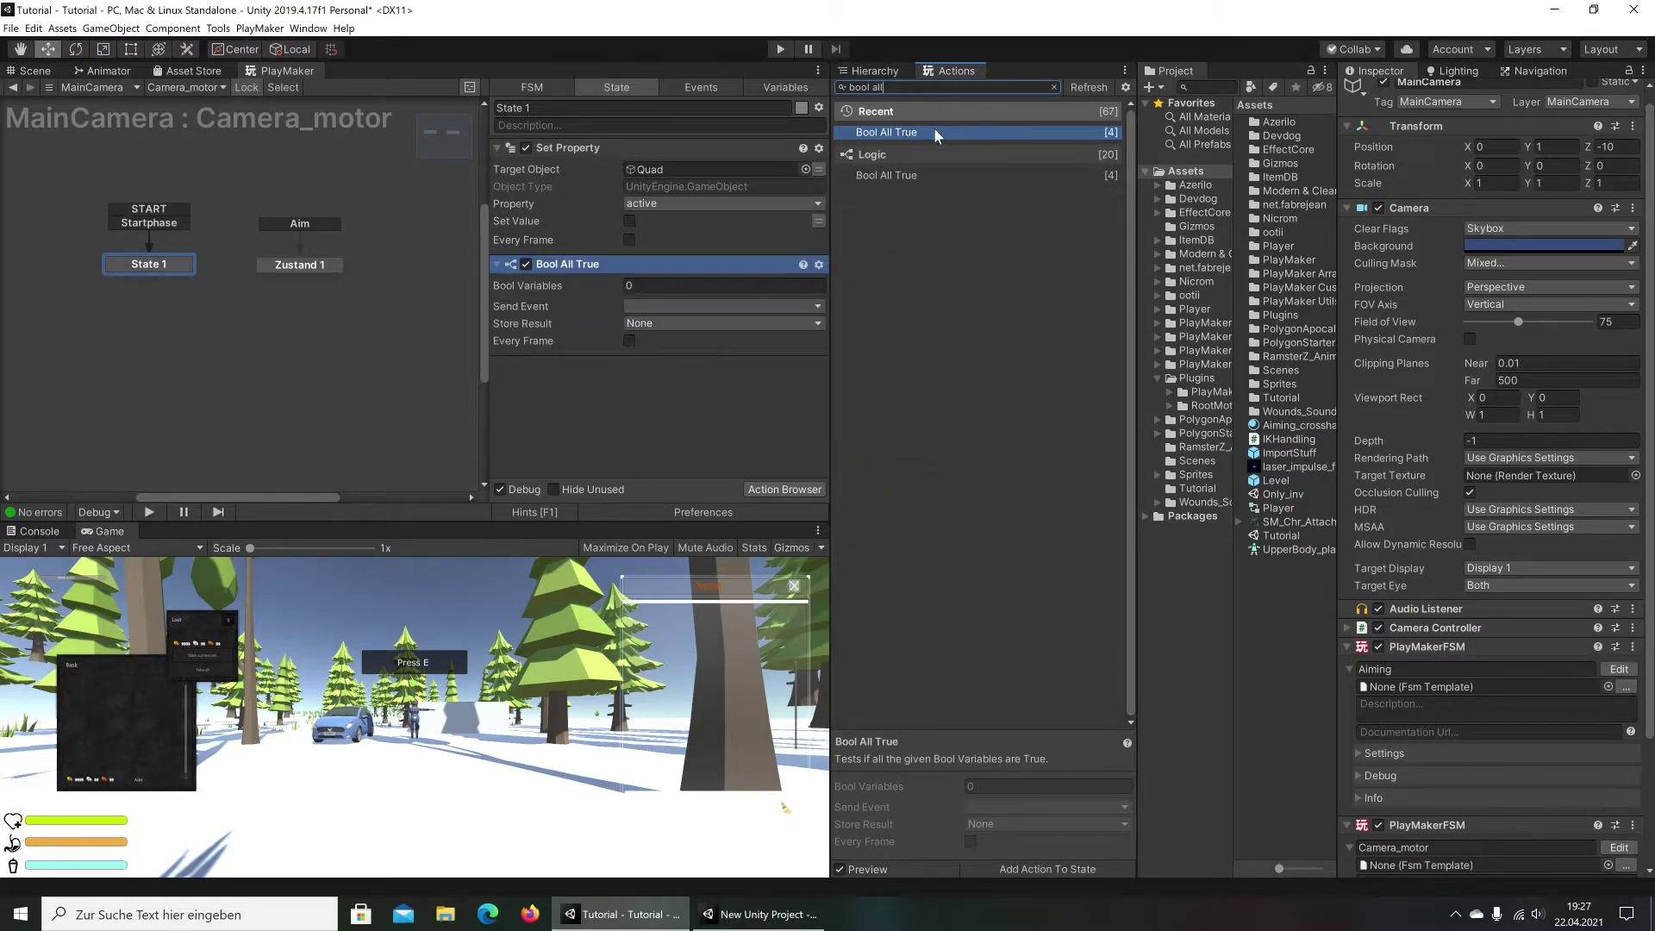
text(1)
key(Return)
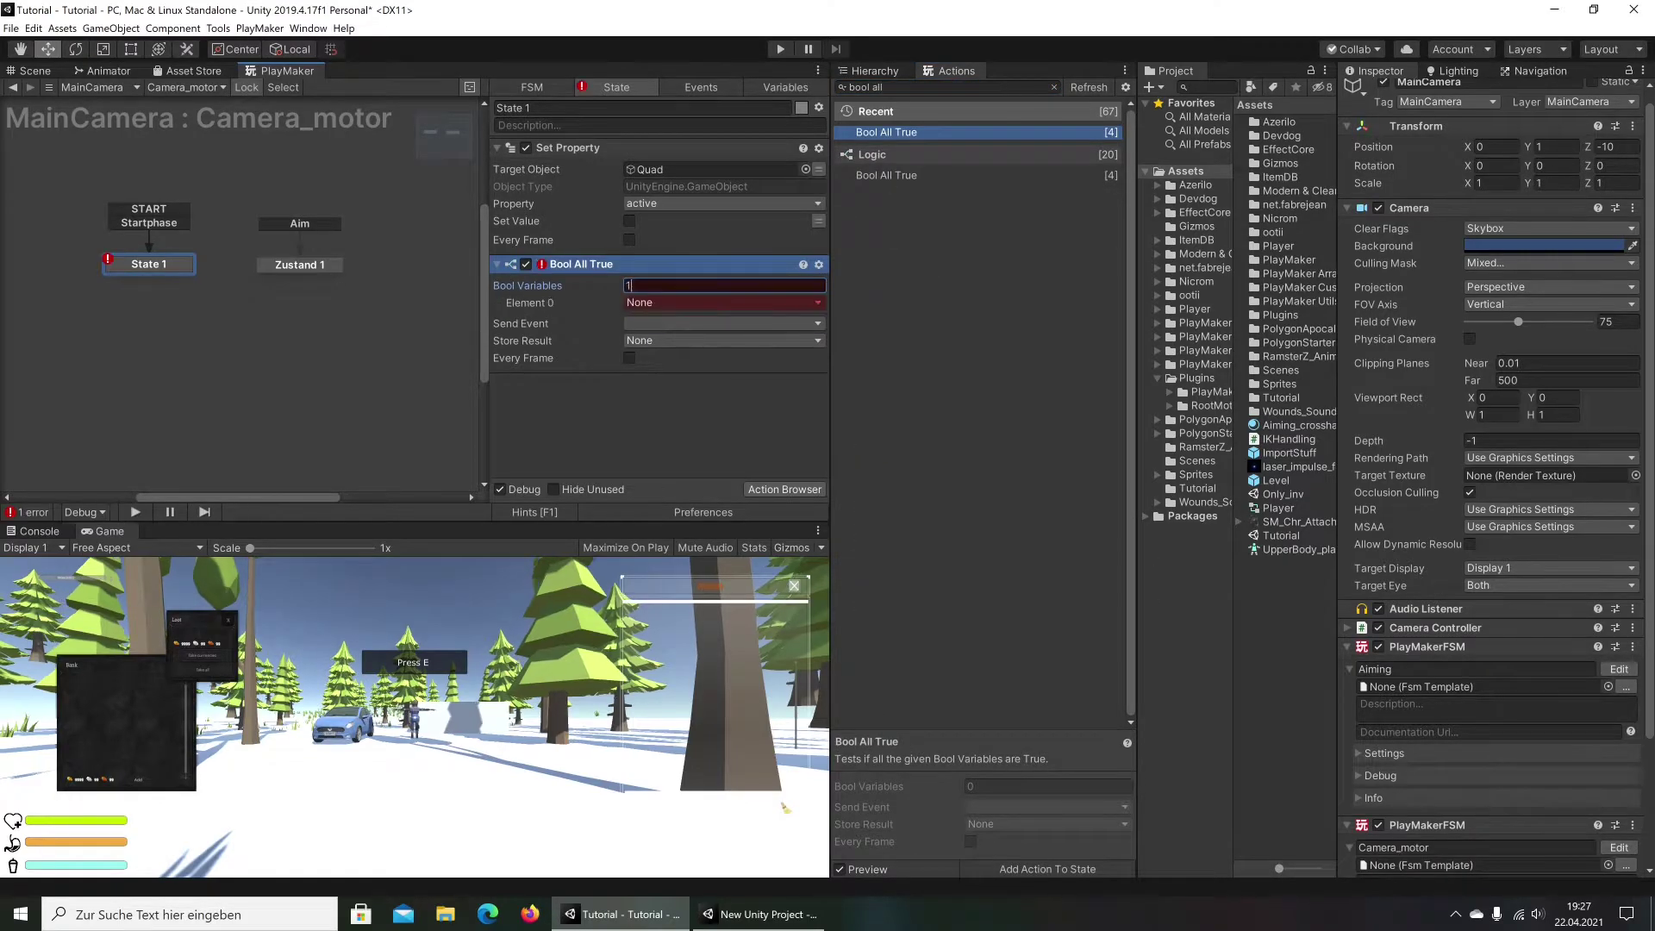
click(664, 303)
mouse_move(690, 325)
click(788, 332)
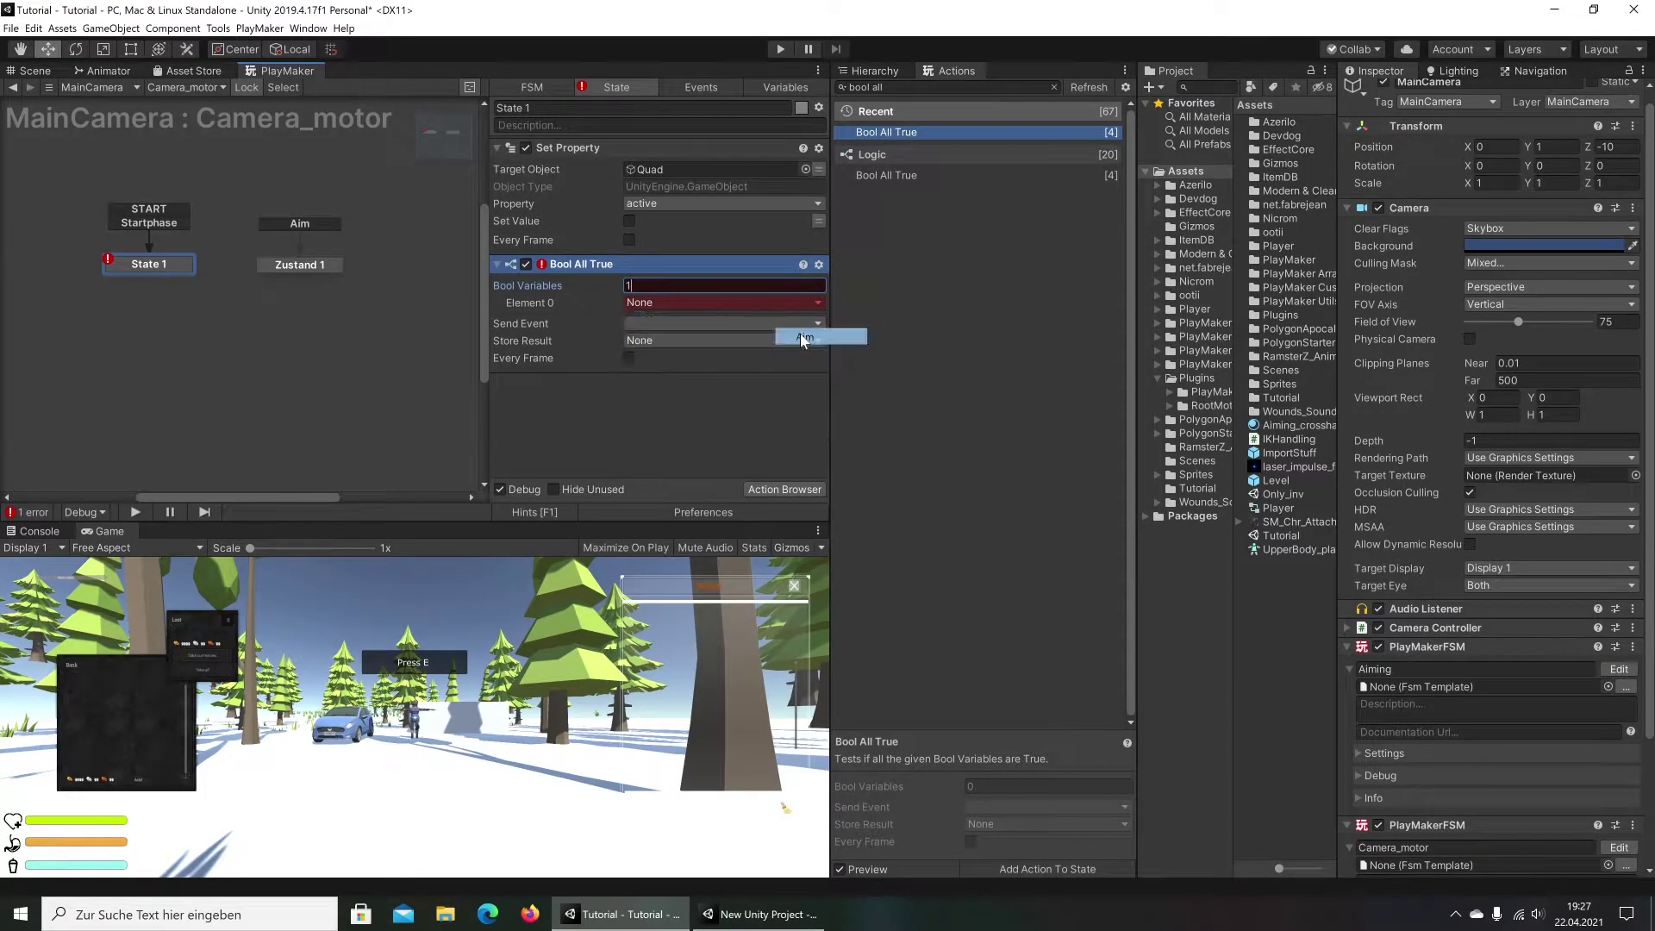
click(642, 343)
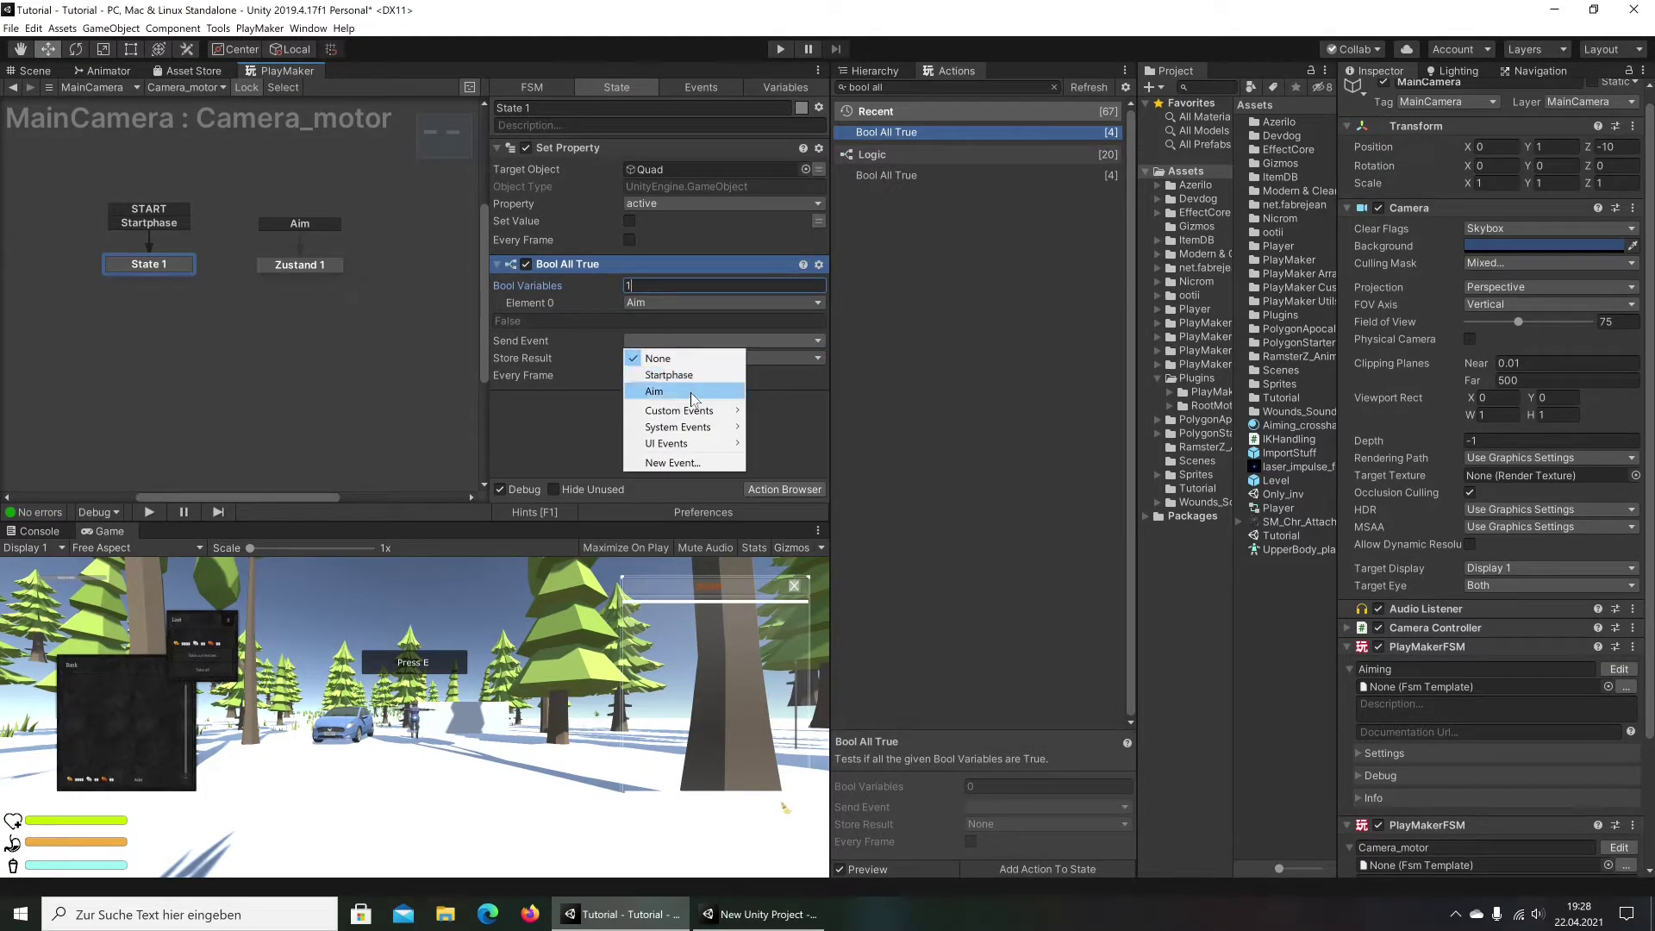
click(690, 392)
click(630, 375)
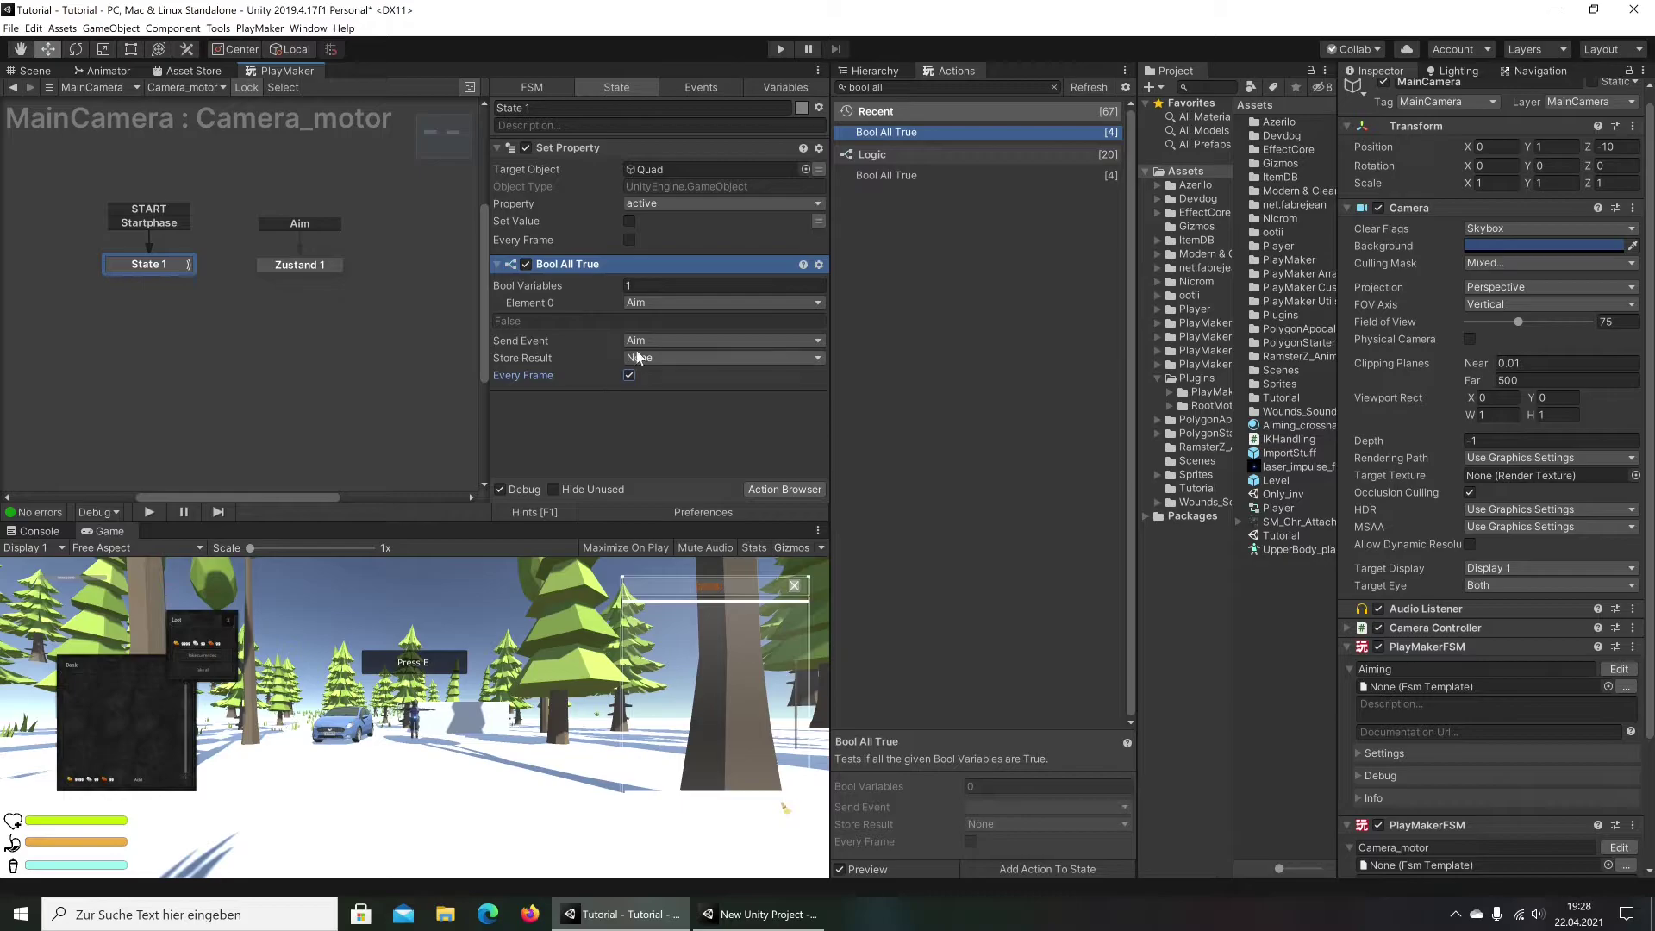
click(294, 269)
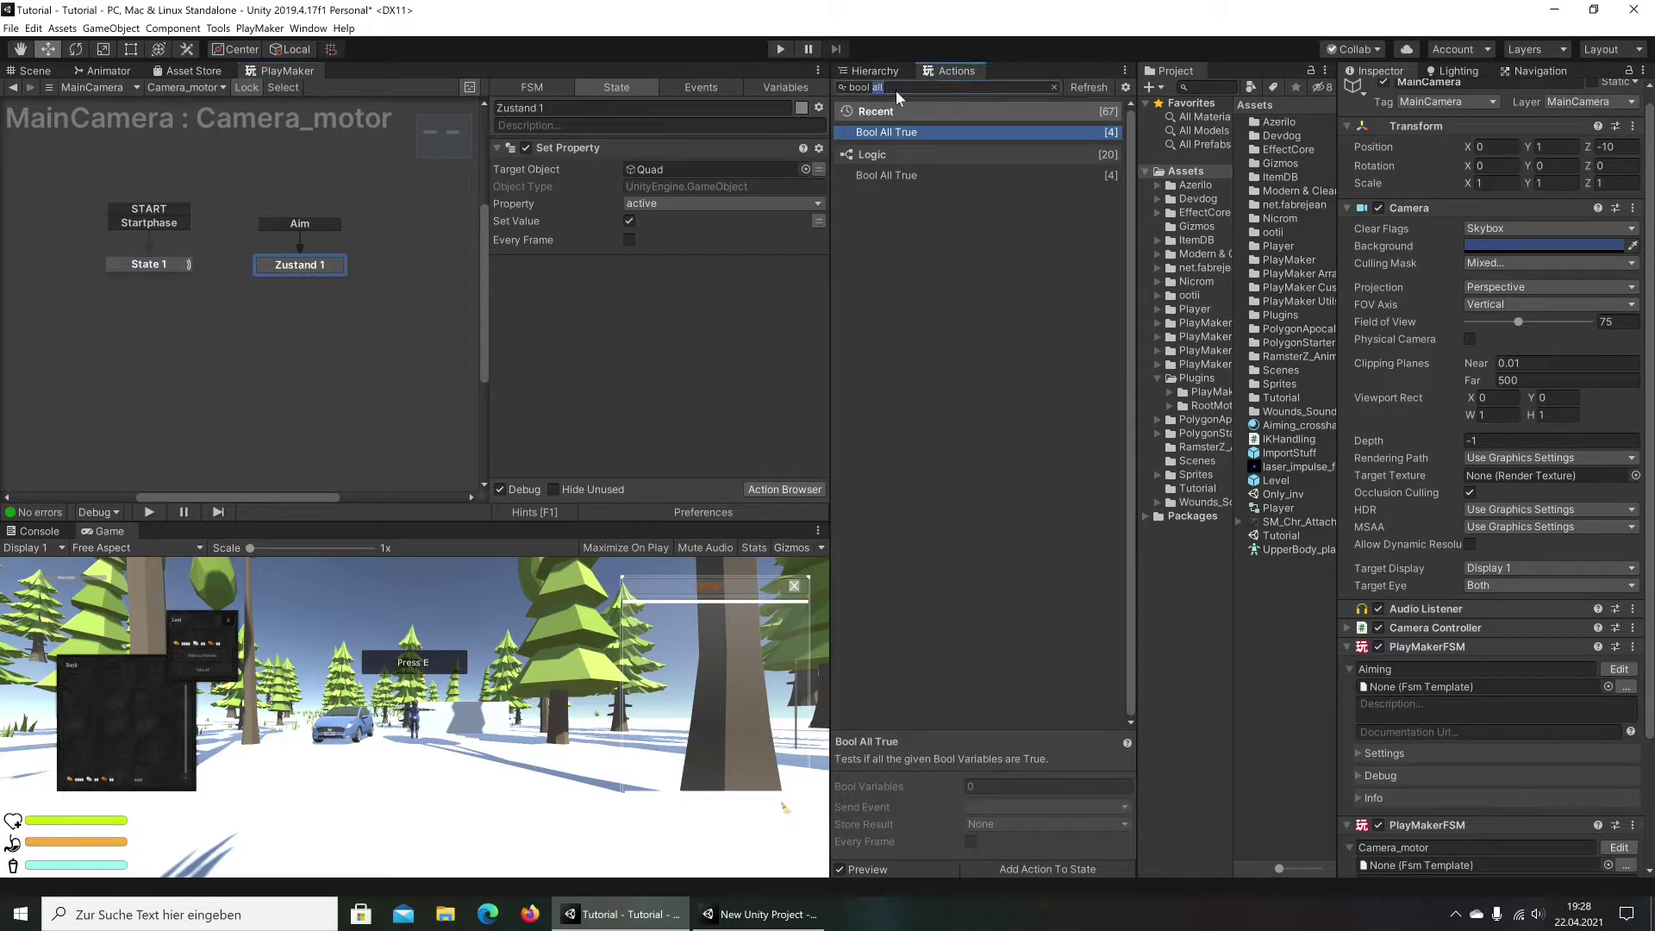
Add Bool None True to Zustand 1 with Element 0 = Aim, sending Startphase every frame
text(none)
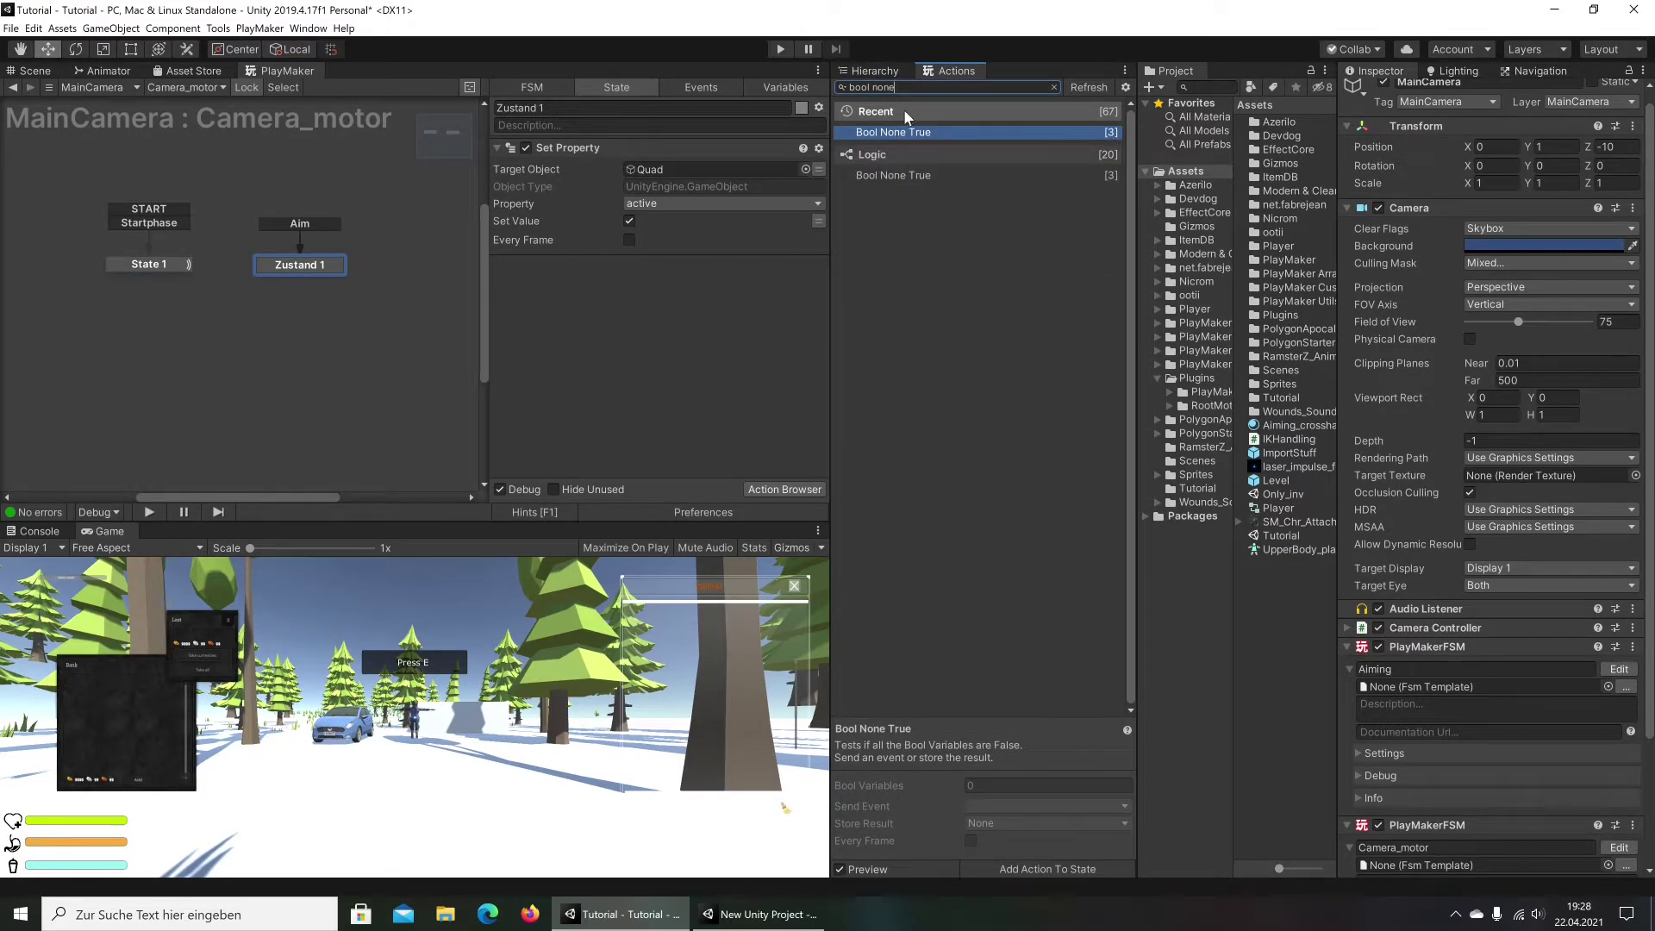
double_click(901, 134)
text(1)
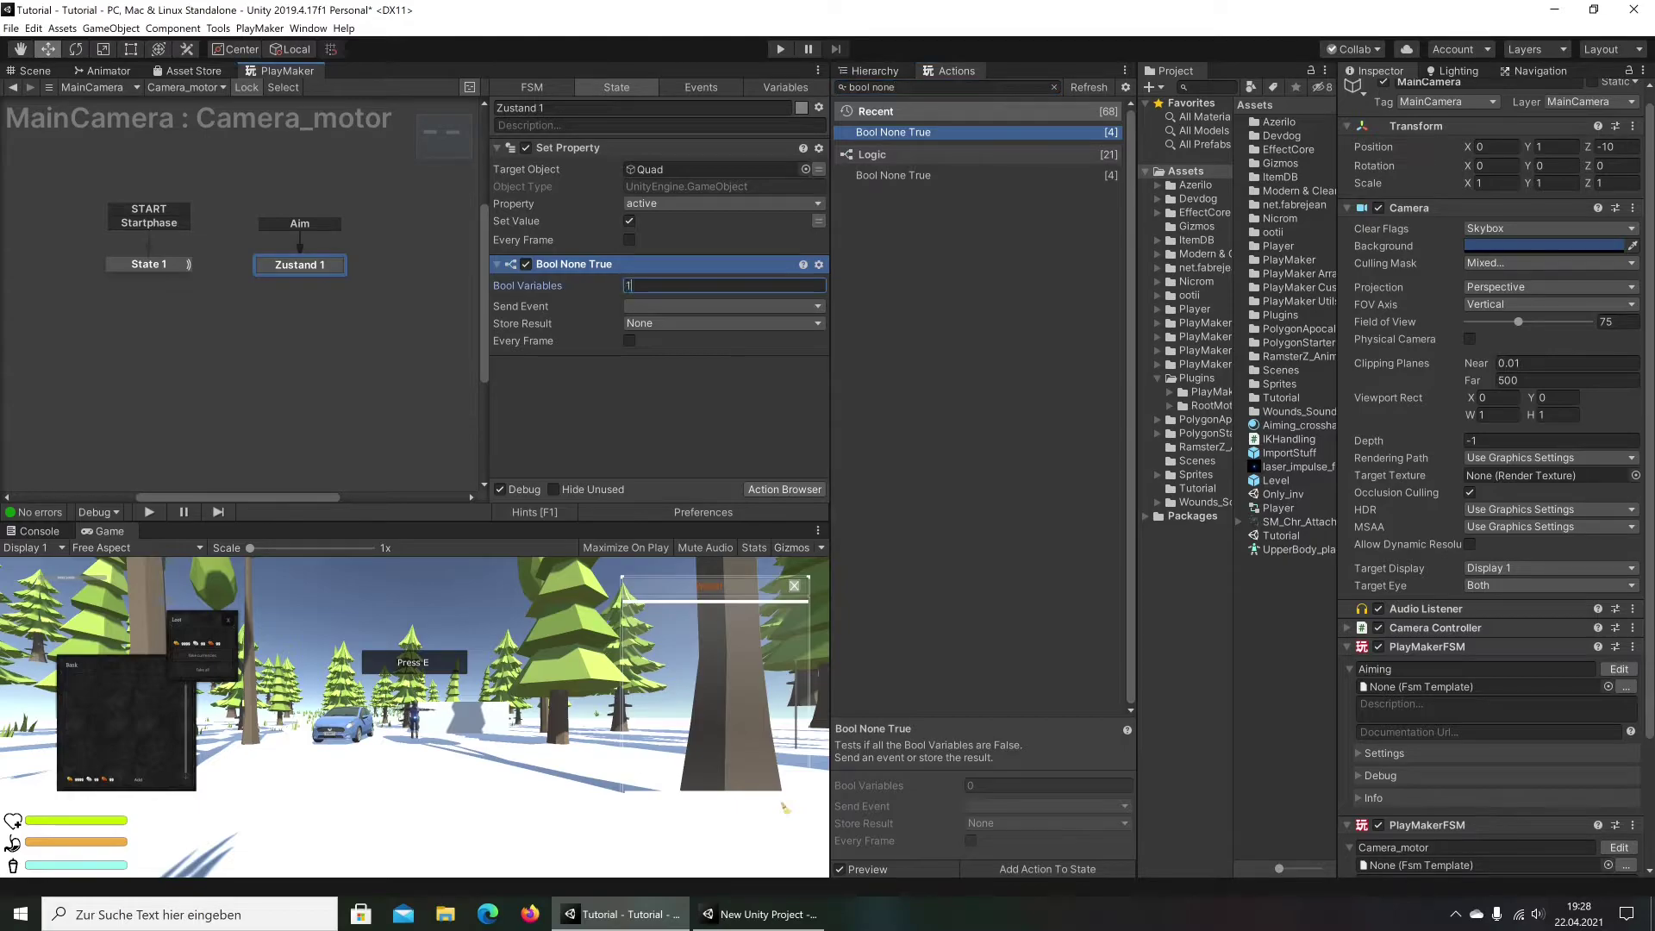
key(Return)
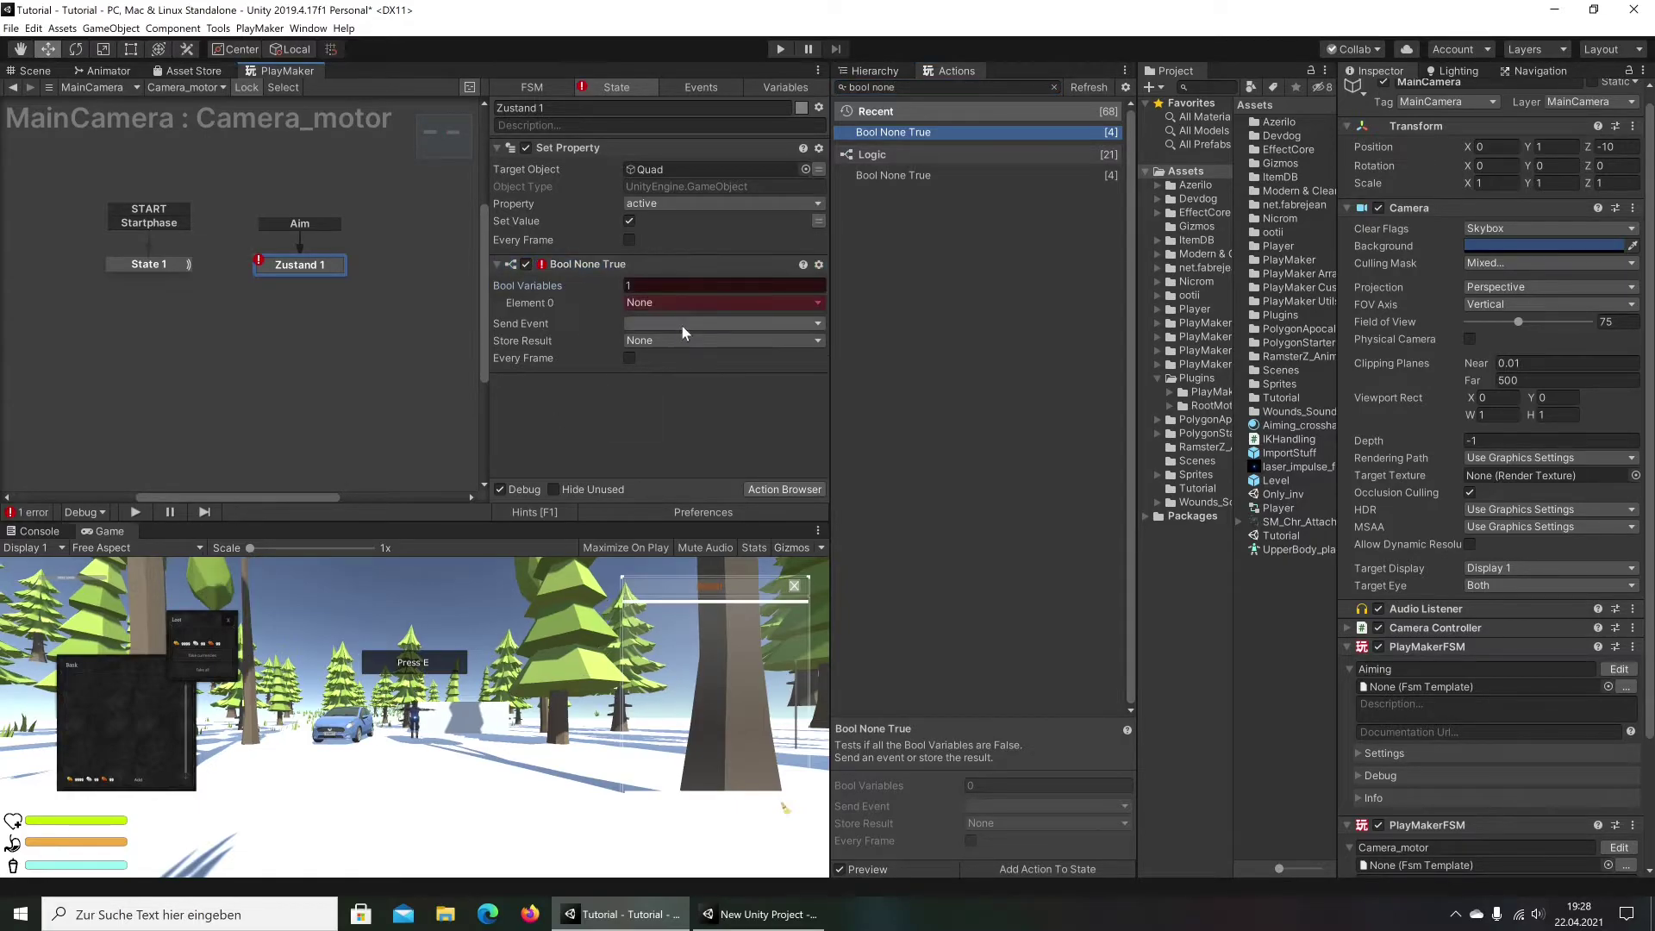
click(681, 304)
mouse_move(681, 337)
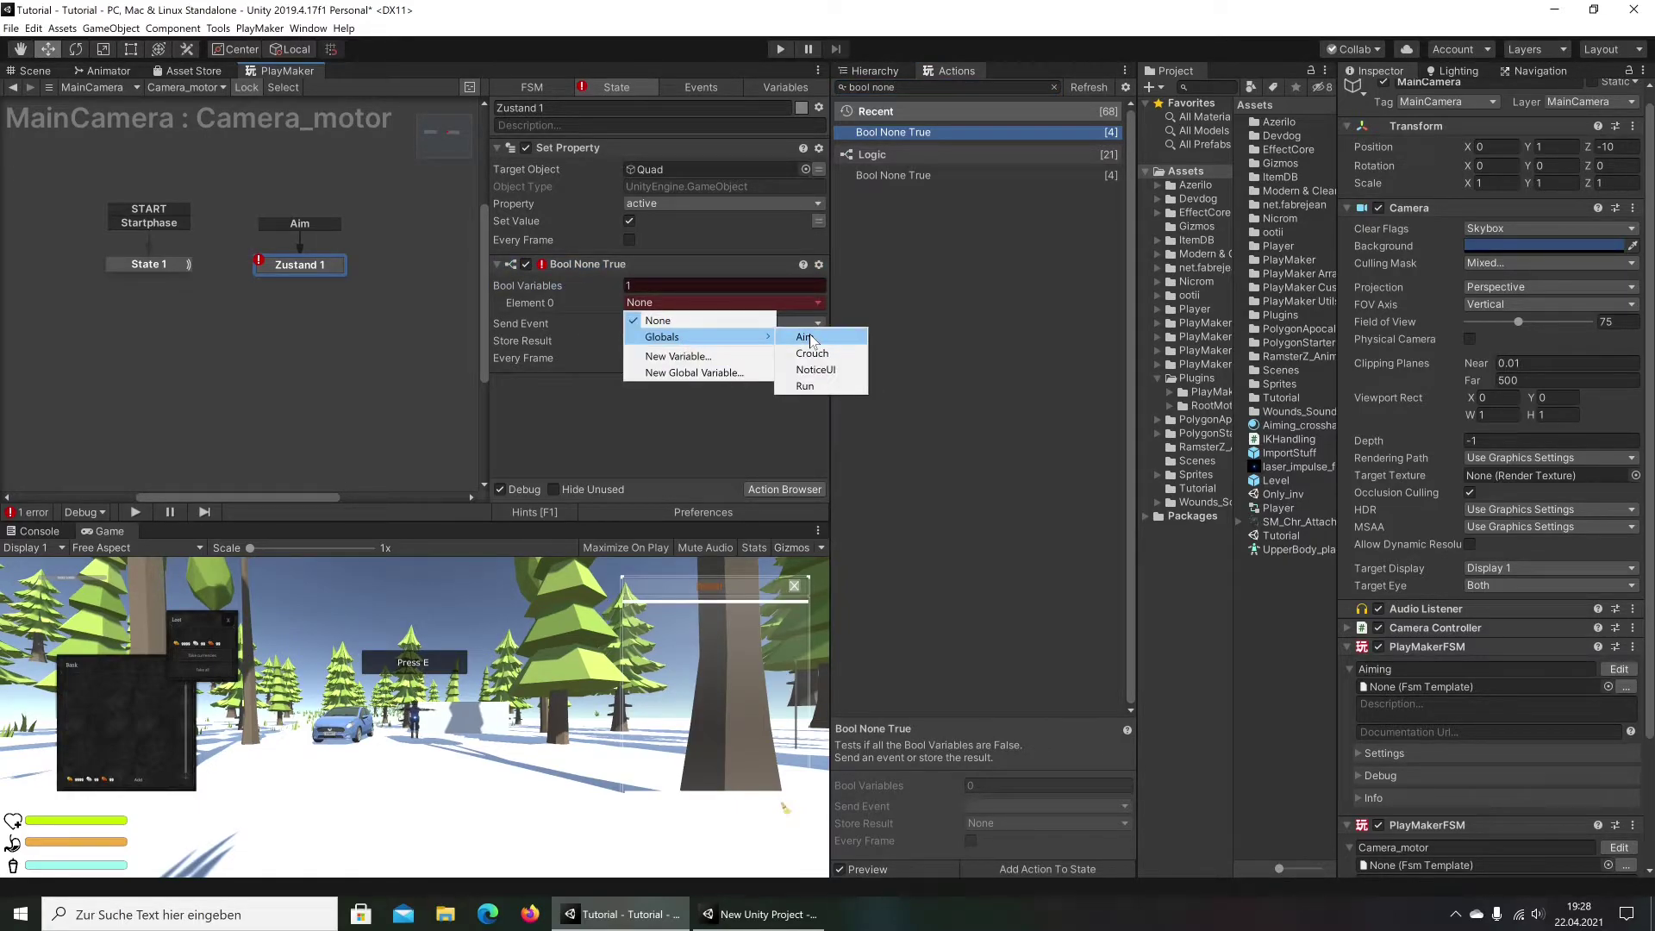
click(807, 337)
click(638, 339)
click(669, 375)
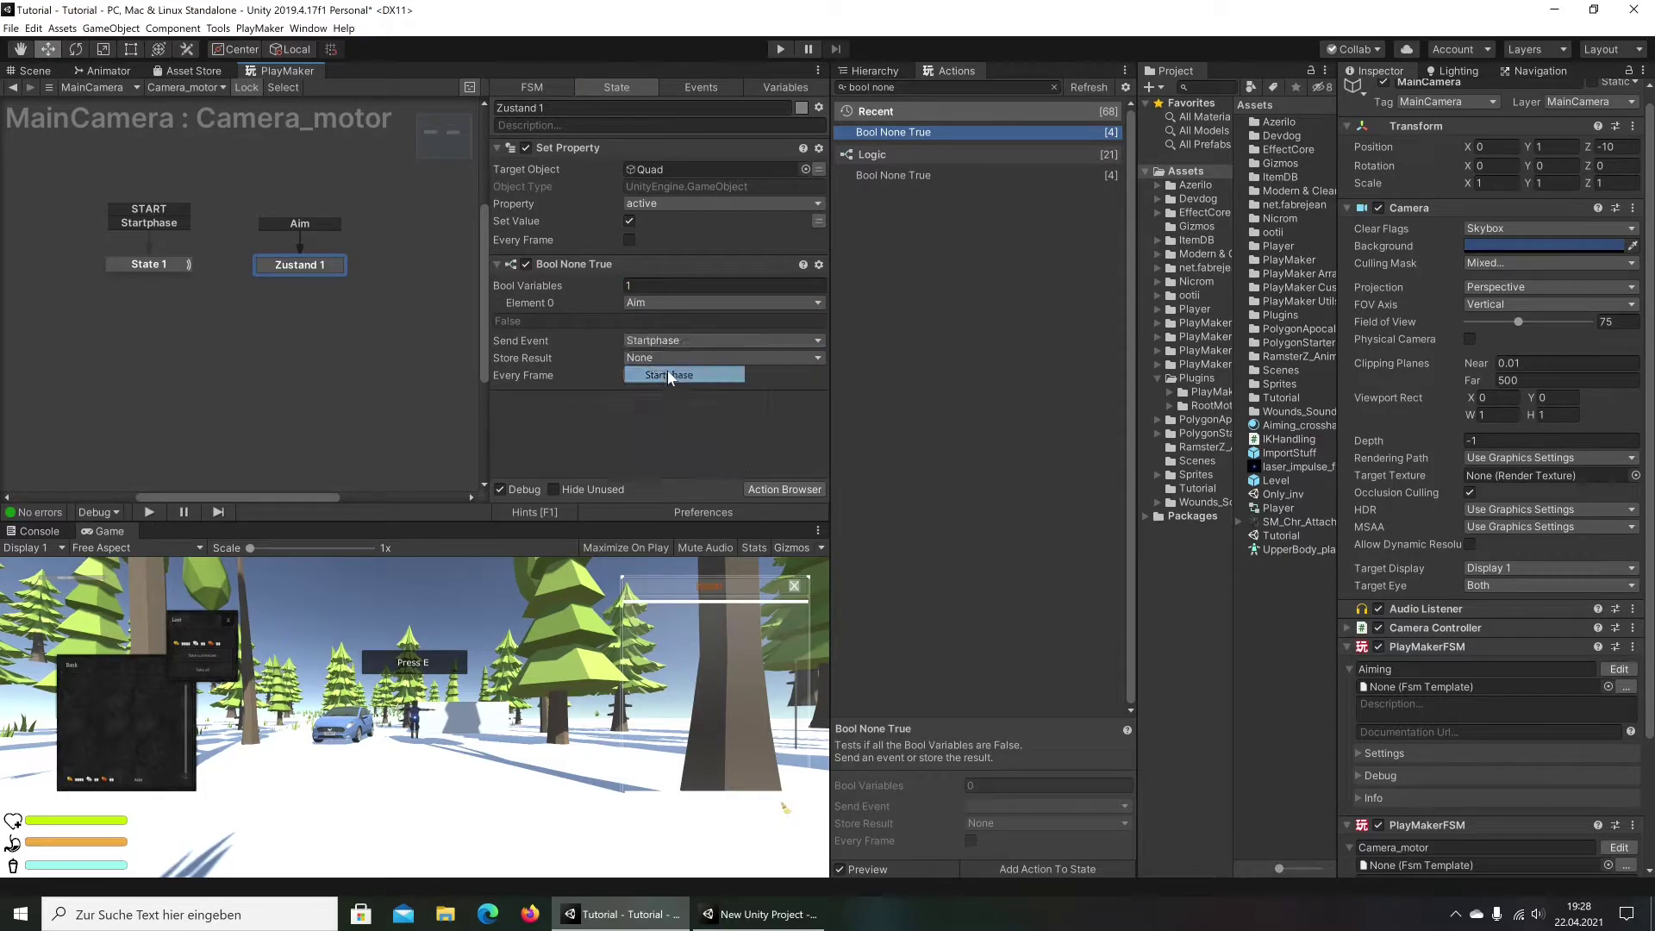
click(629, 375)
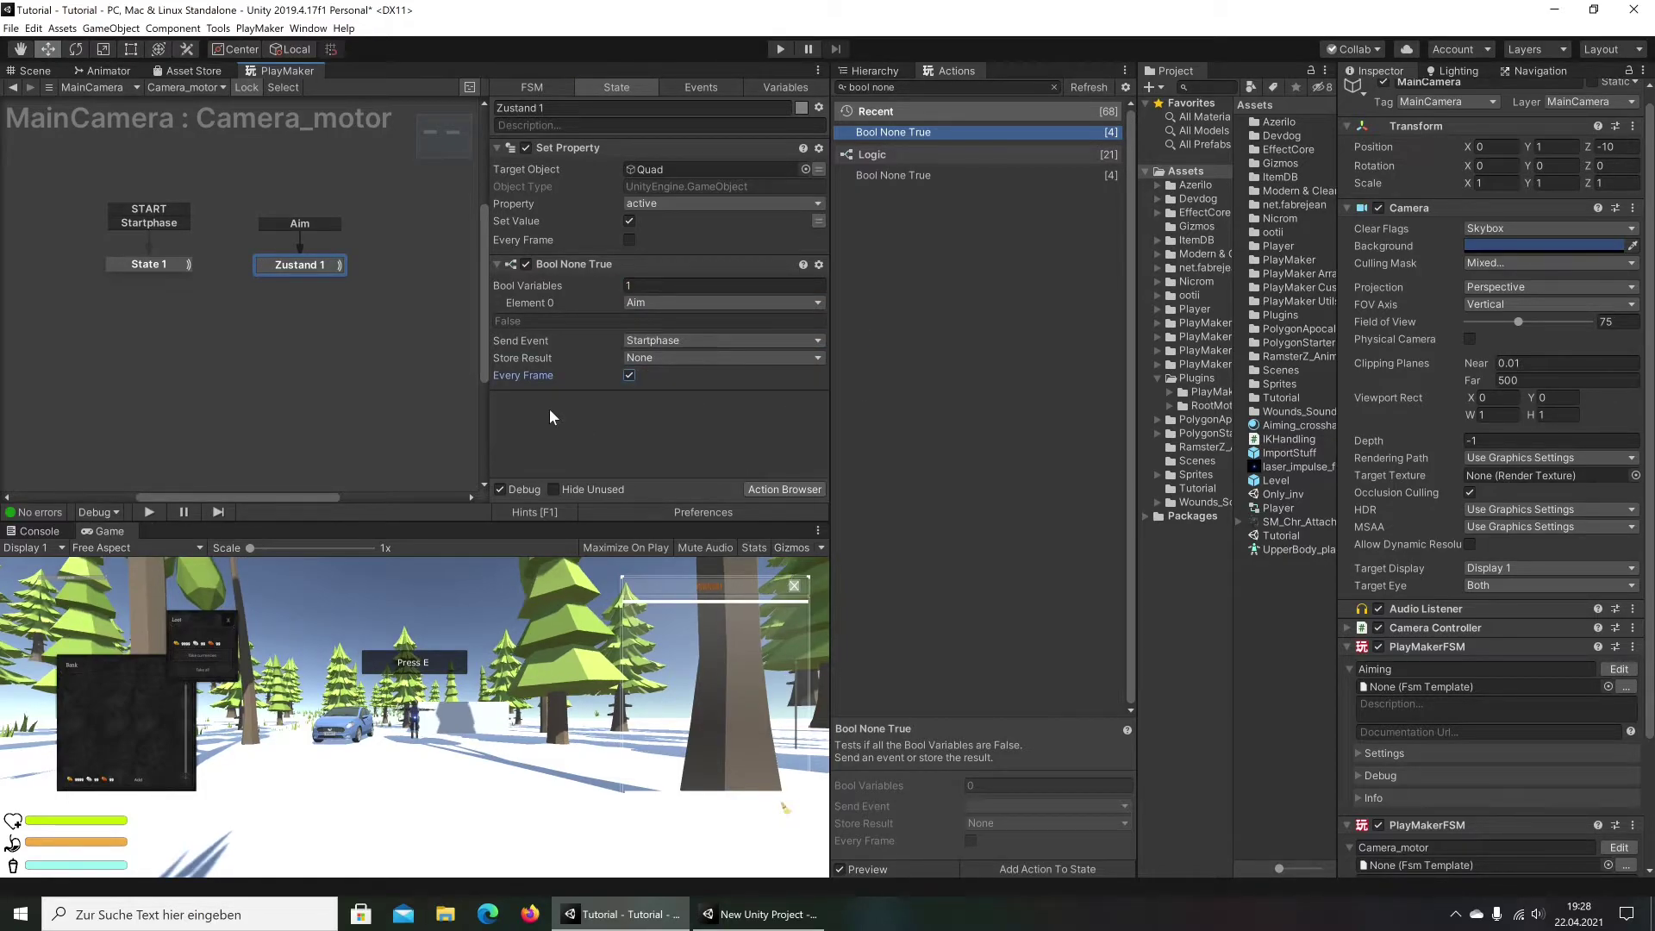
click(193, 268)
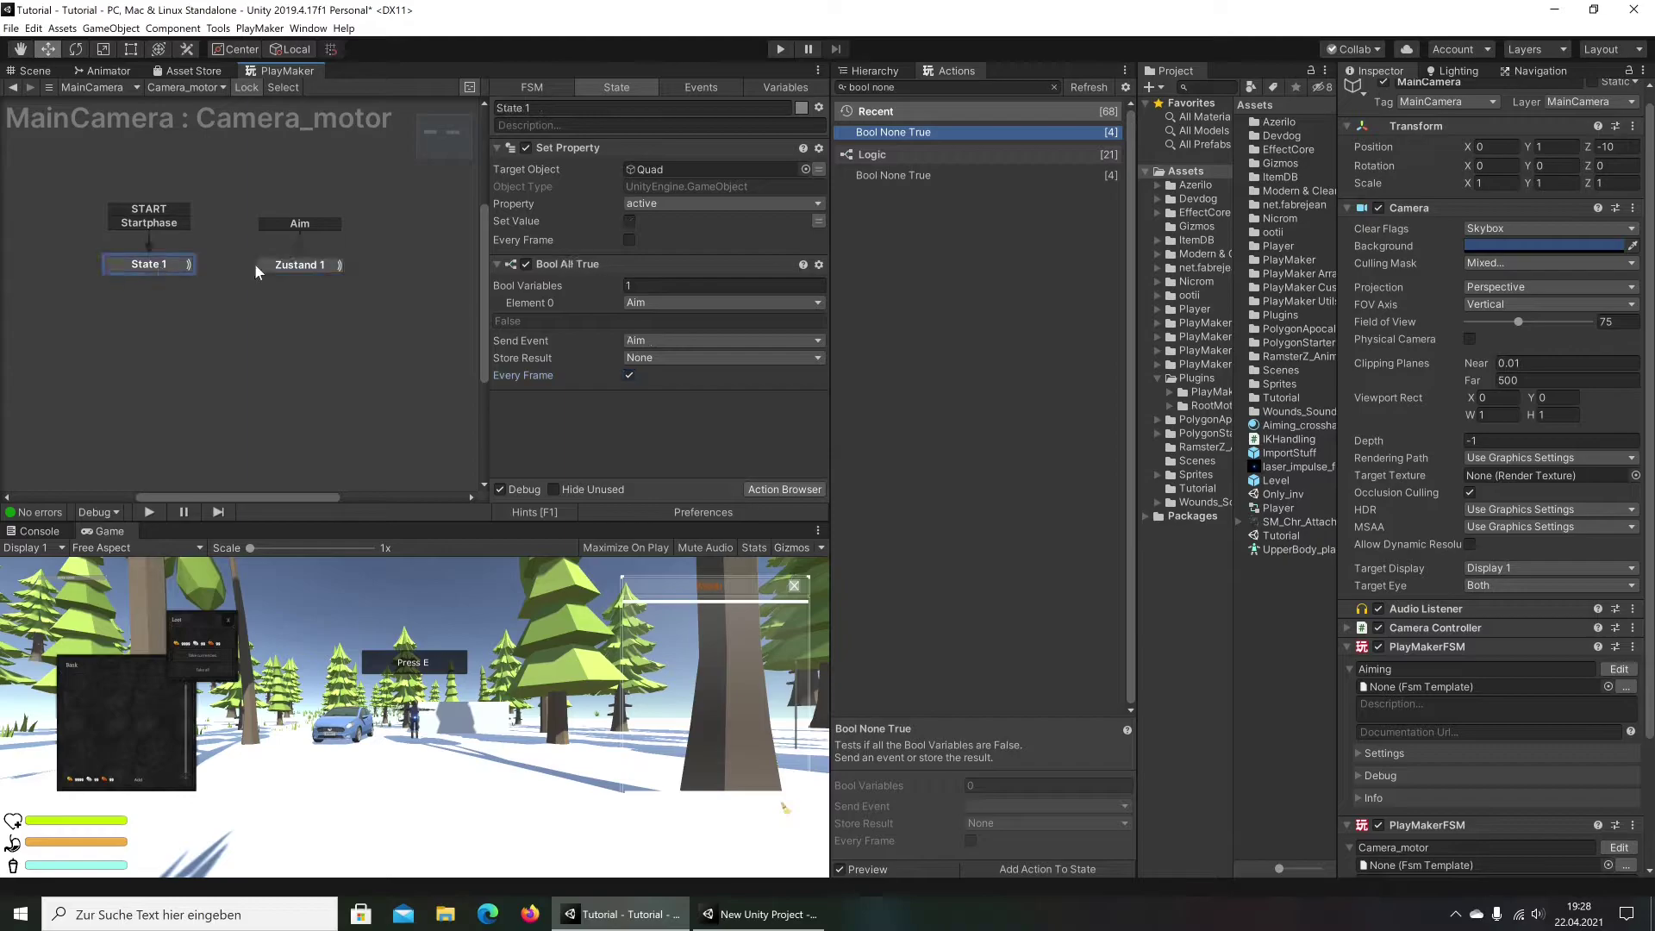
click(311, 269)
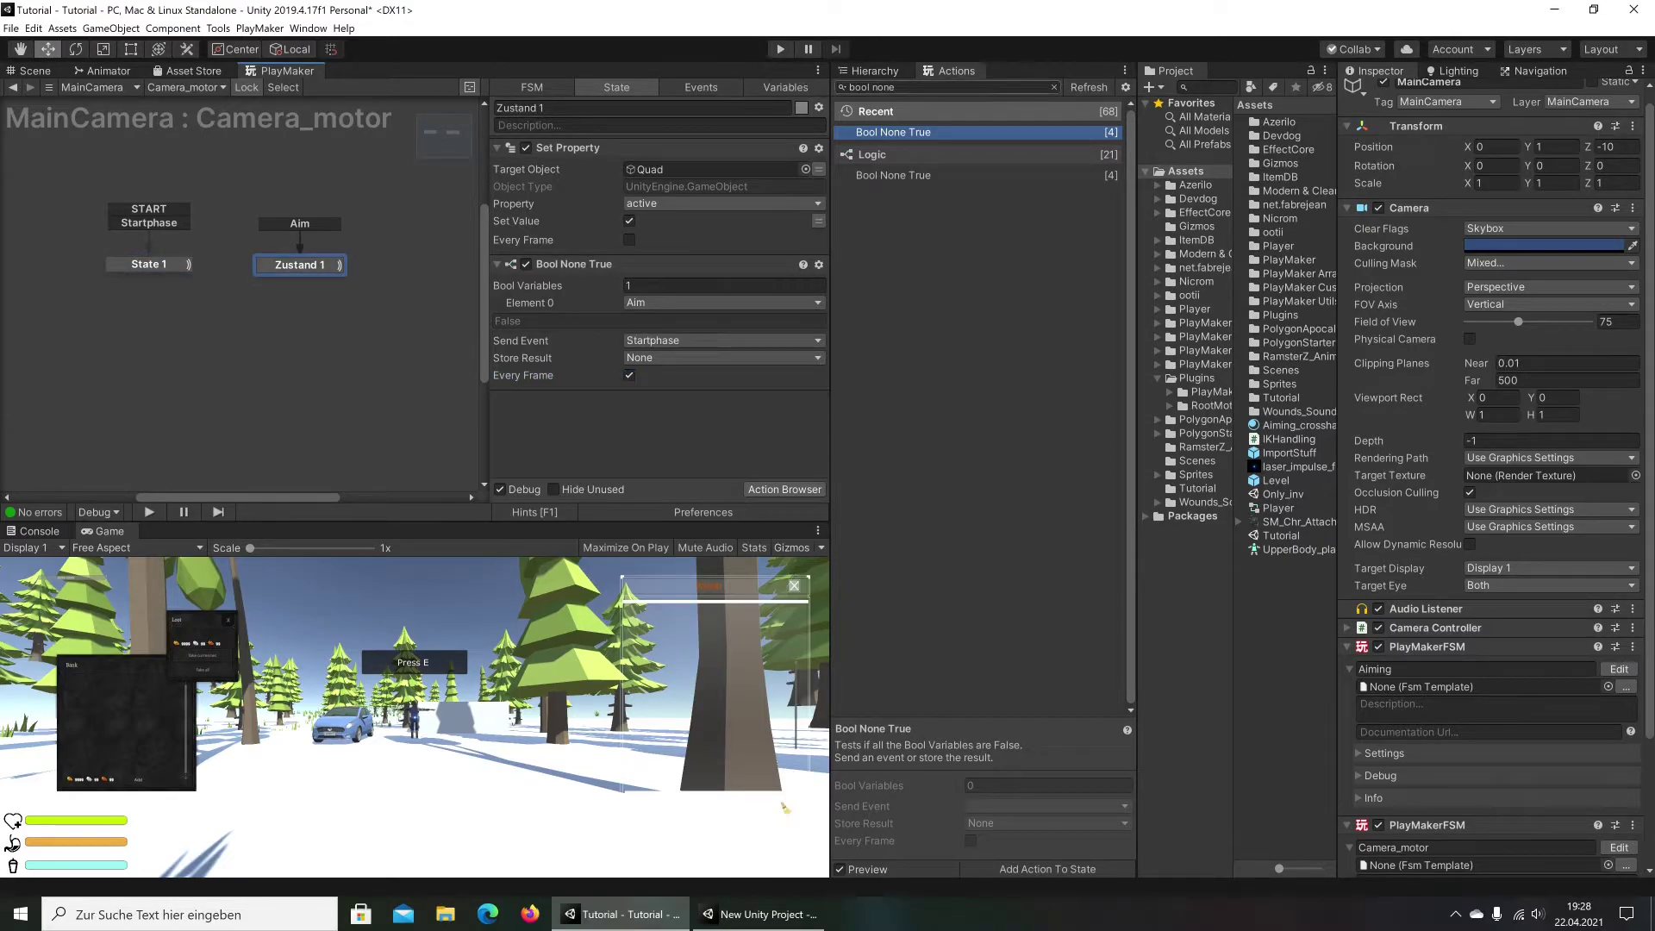
Deactivate the crosshair Quad under MainCamera in the Hierarchy
click(873, 70)
click(922, 130)
click(1383, 94)
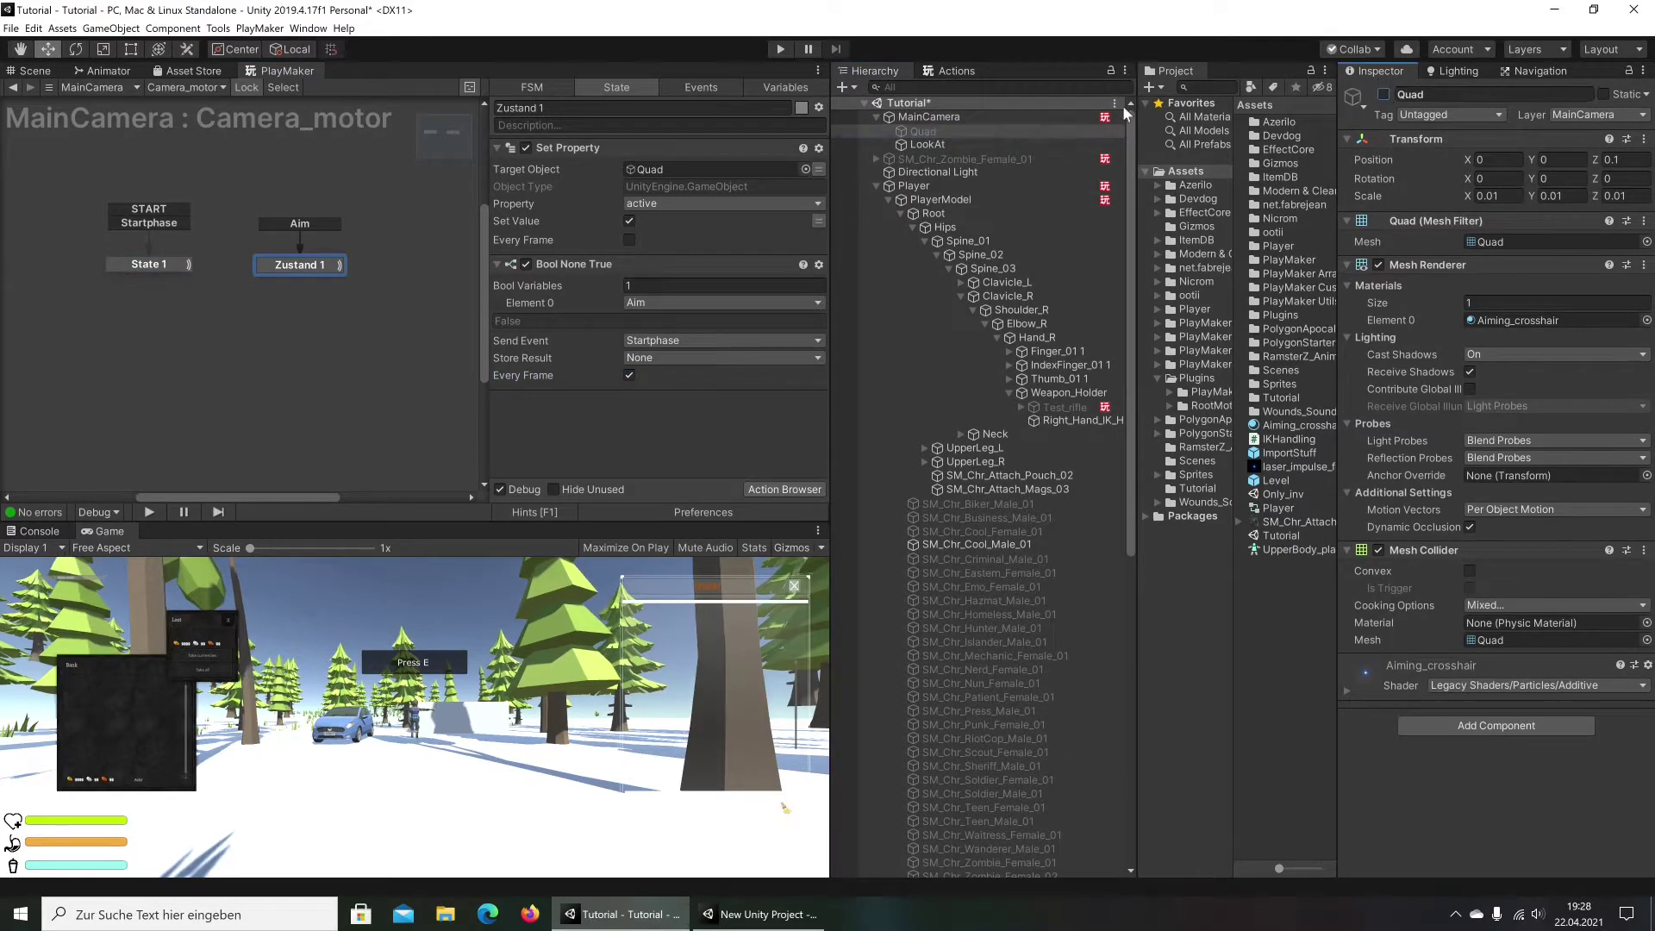
Remove the Quad's Mesh Collider component, then enter play mode
click(1645, 554)
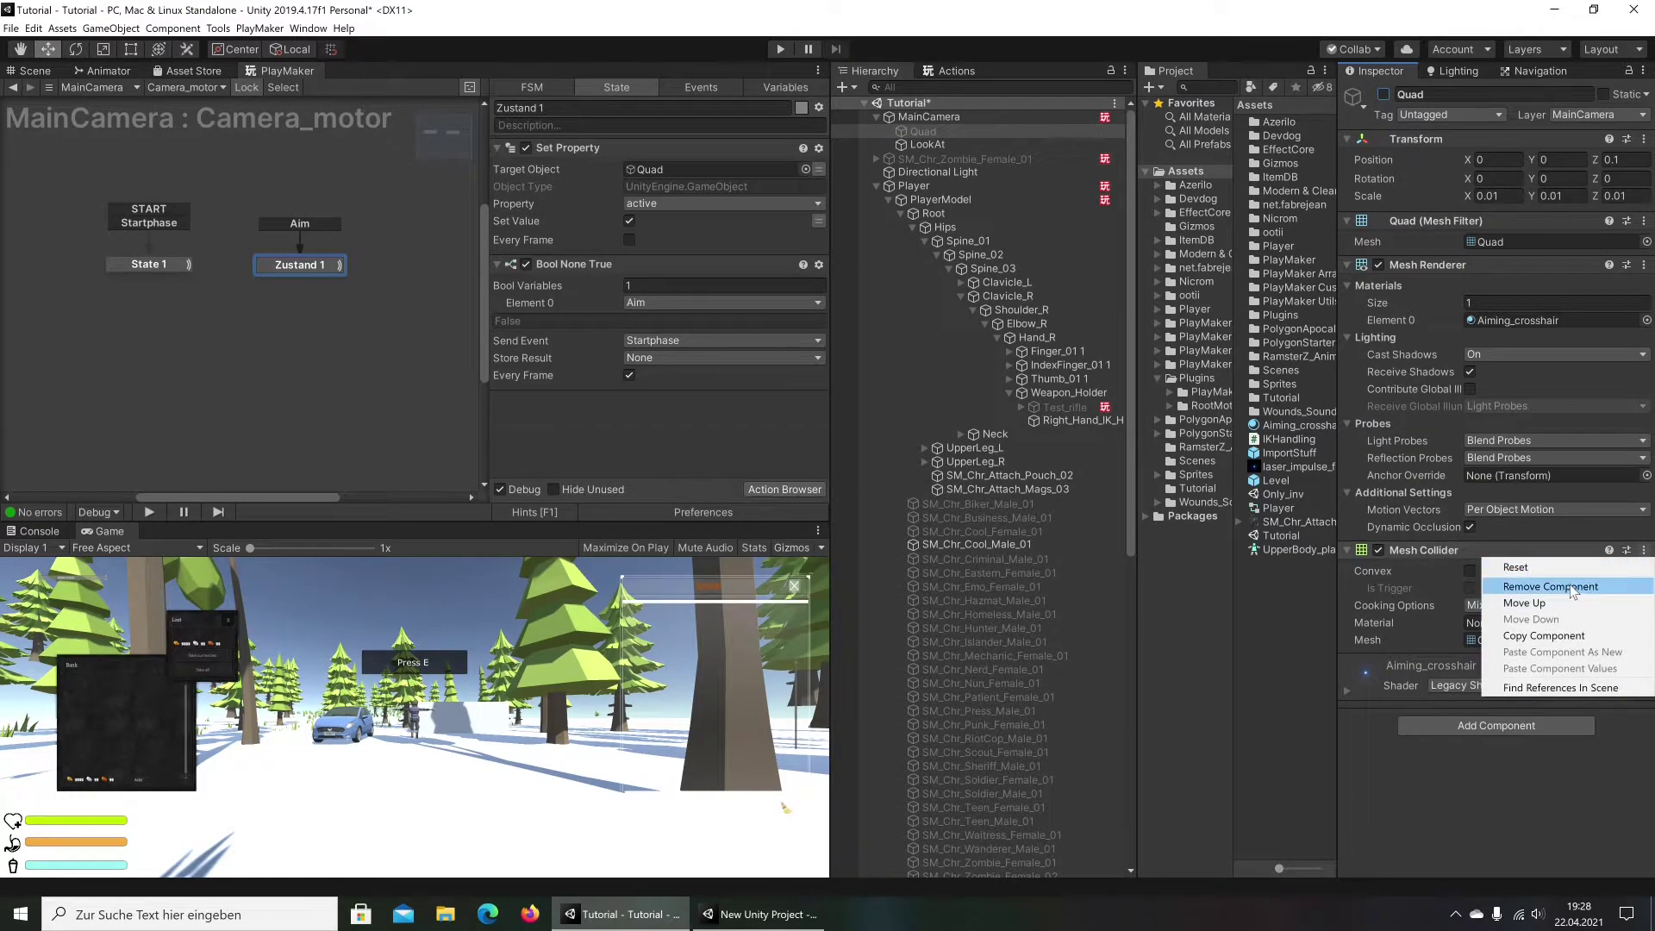
click(1448, 581)
click(1346, 579)
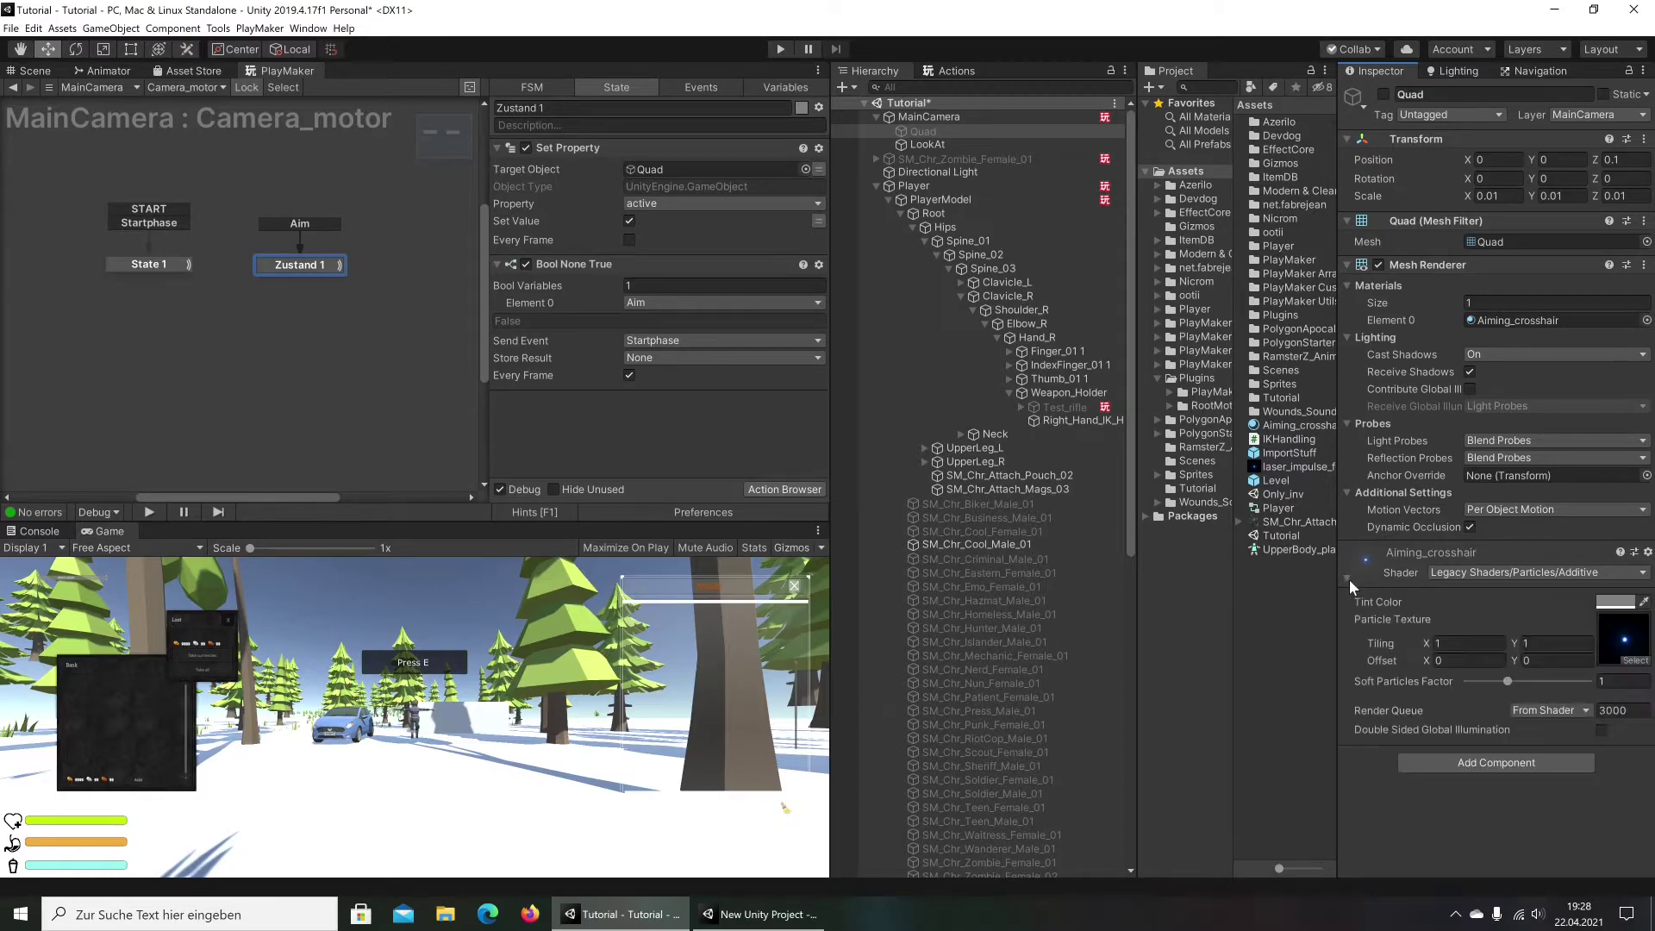
click(1346, 581)
click(781, 49)
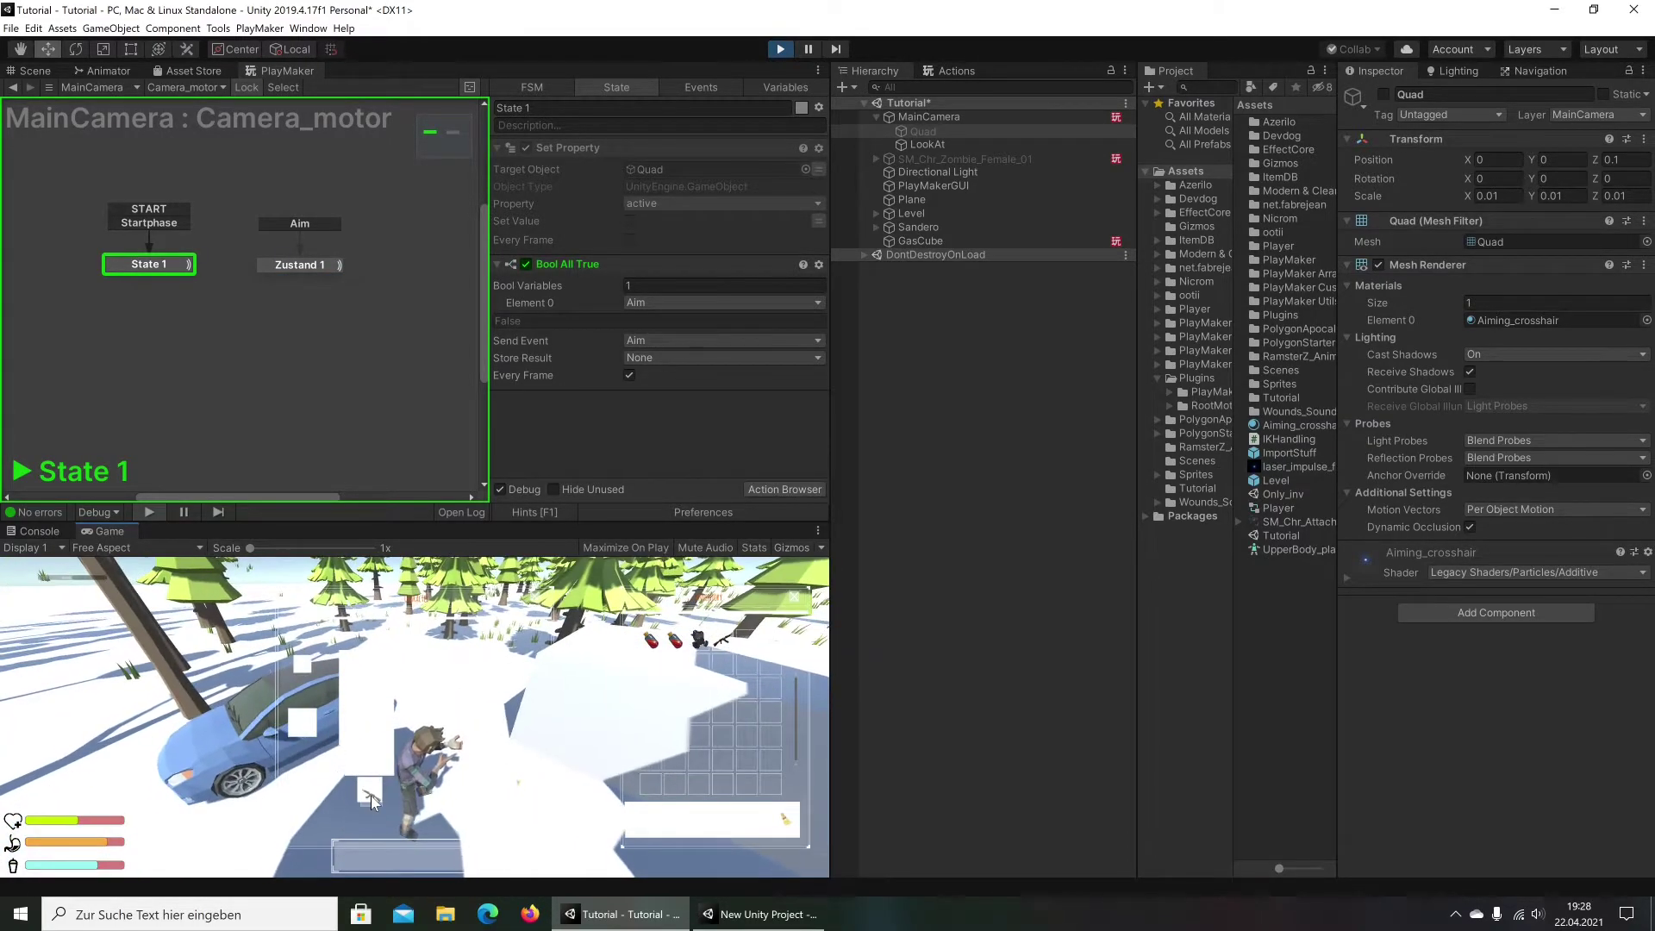
Aim and release to toggle the FSM between Zustand 1 and State 1, then maximize the Game view
right_drag(532, 709, 758, 619)
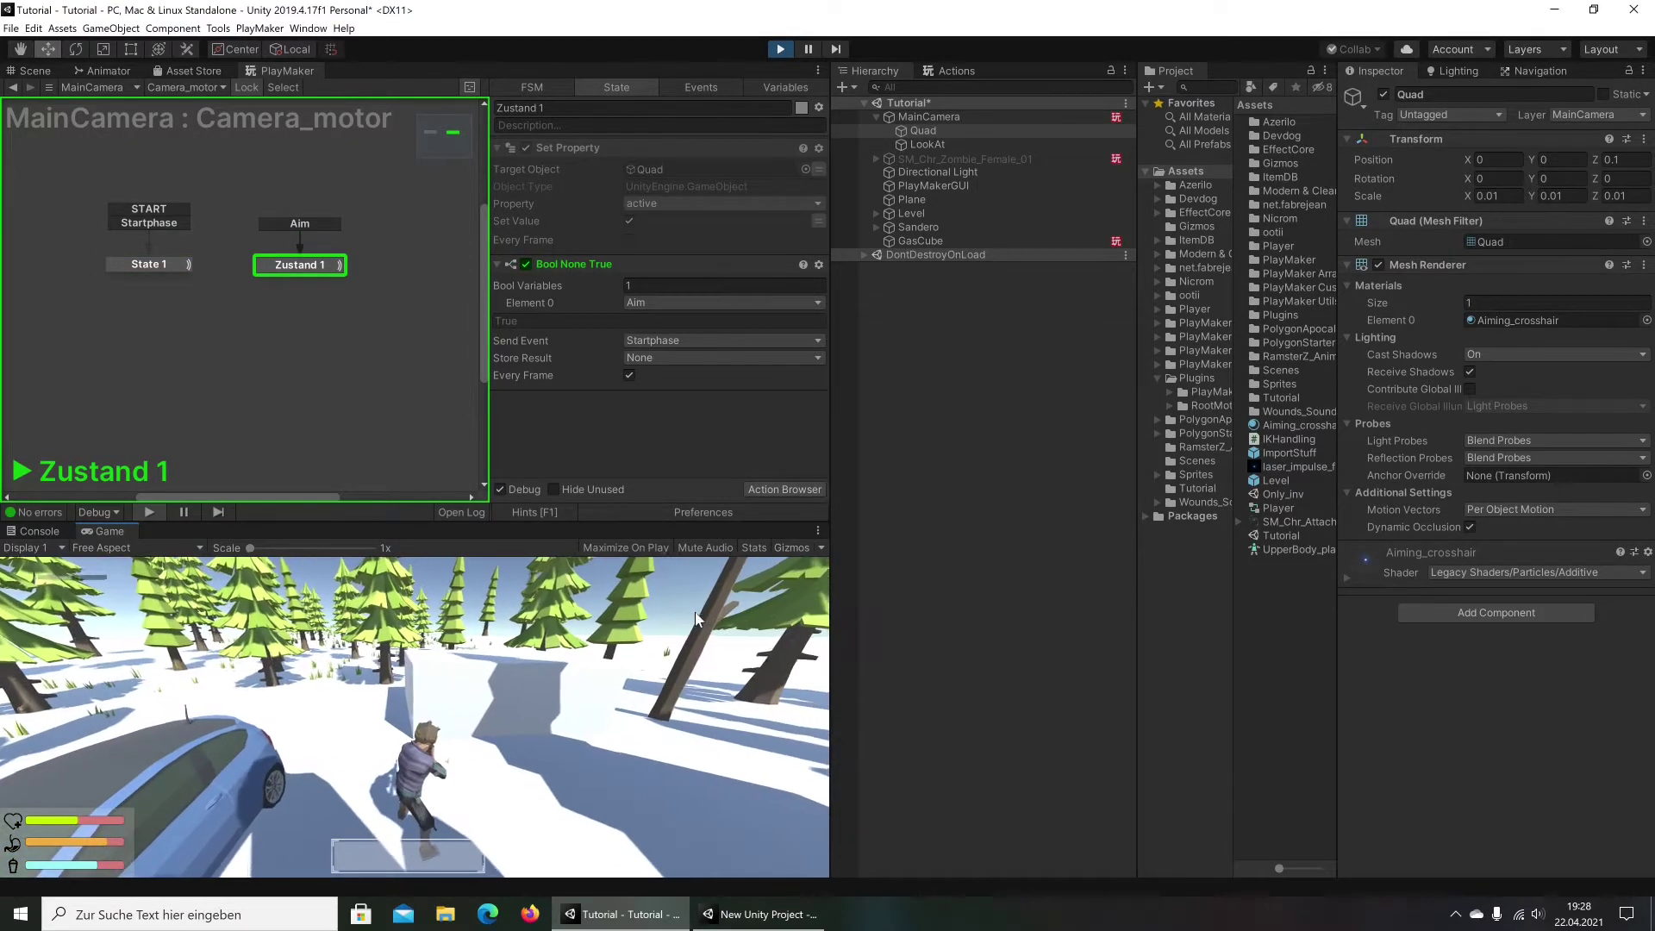
right_drag(758, 618, 722, 613)
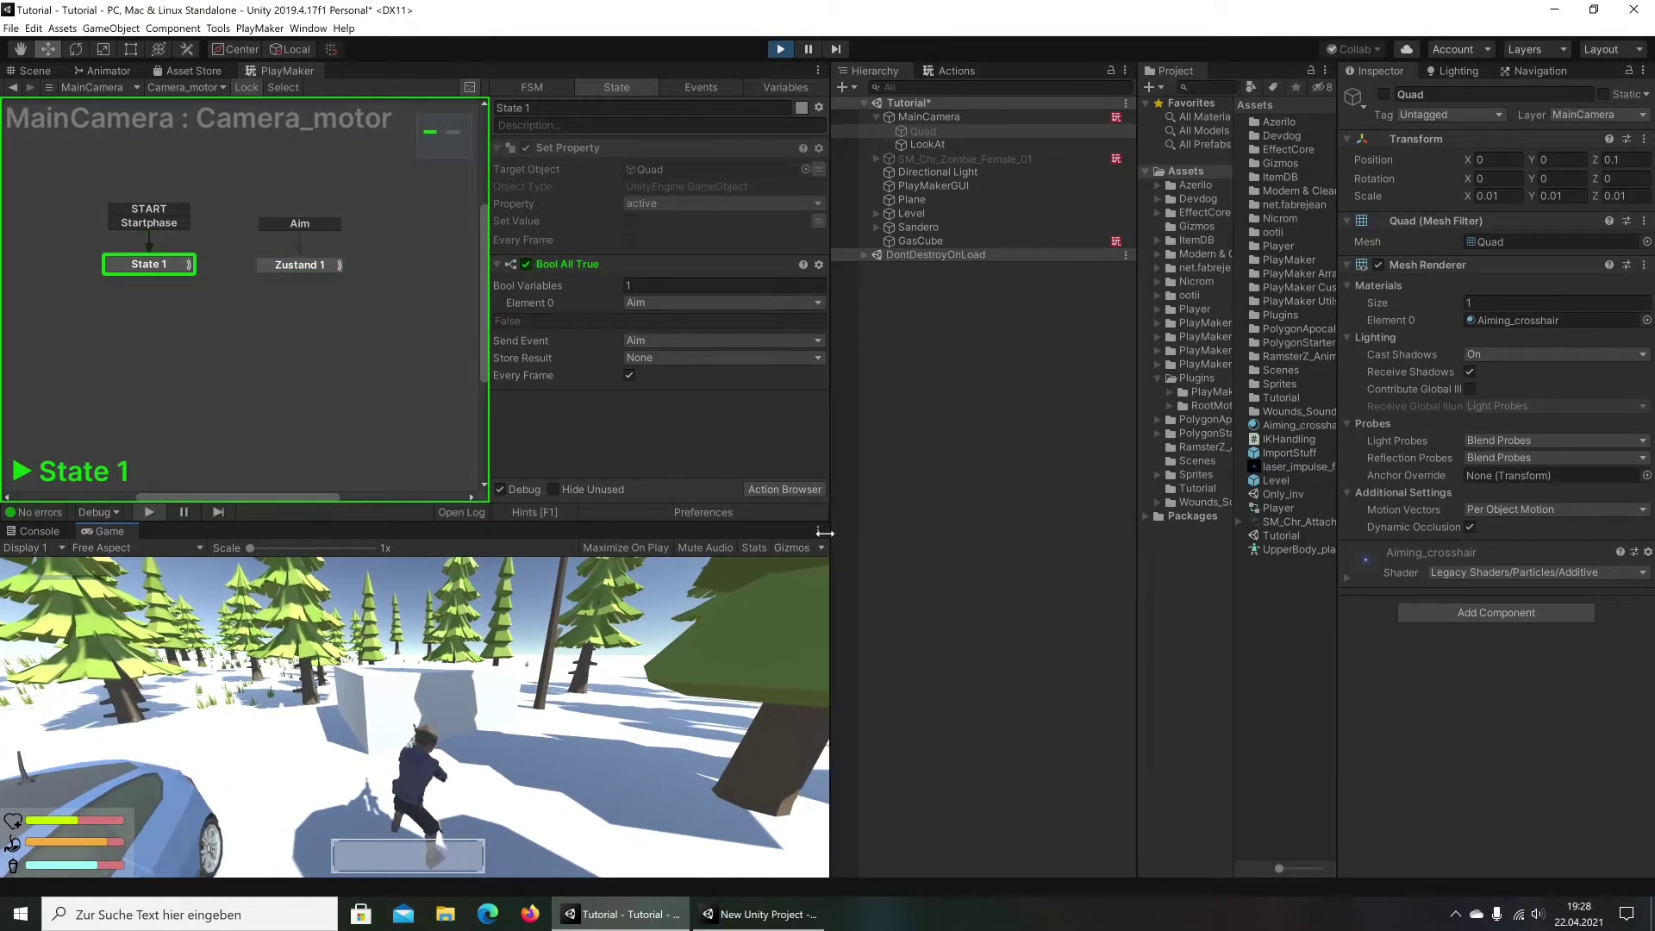
click(818, 530)
click(862, 583)
Swing the game camera toward the blue car, stop the game, and bring up My_Horror_Con
right_drag(919, 539, 37, 663)
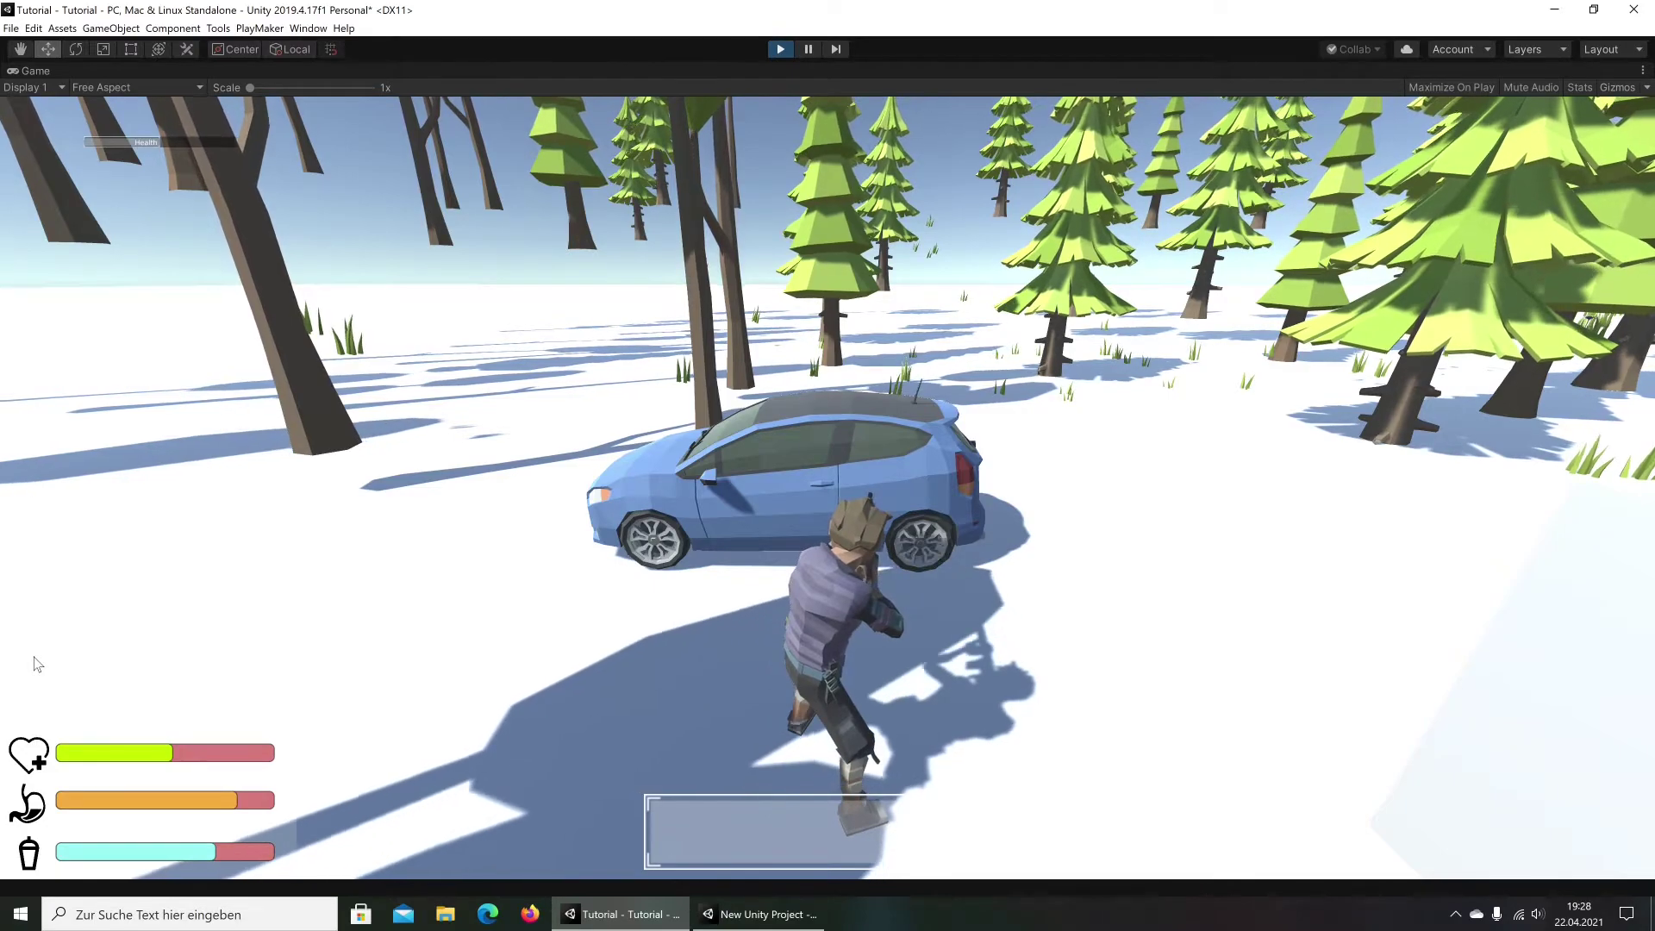
right_drag(37, 664, 50, 658)
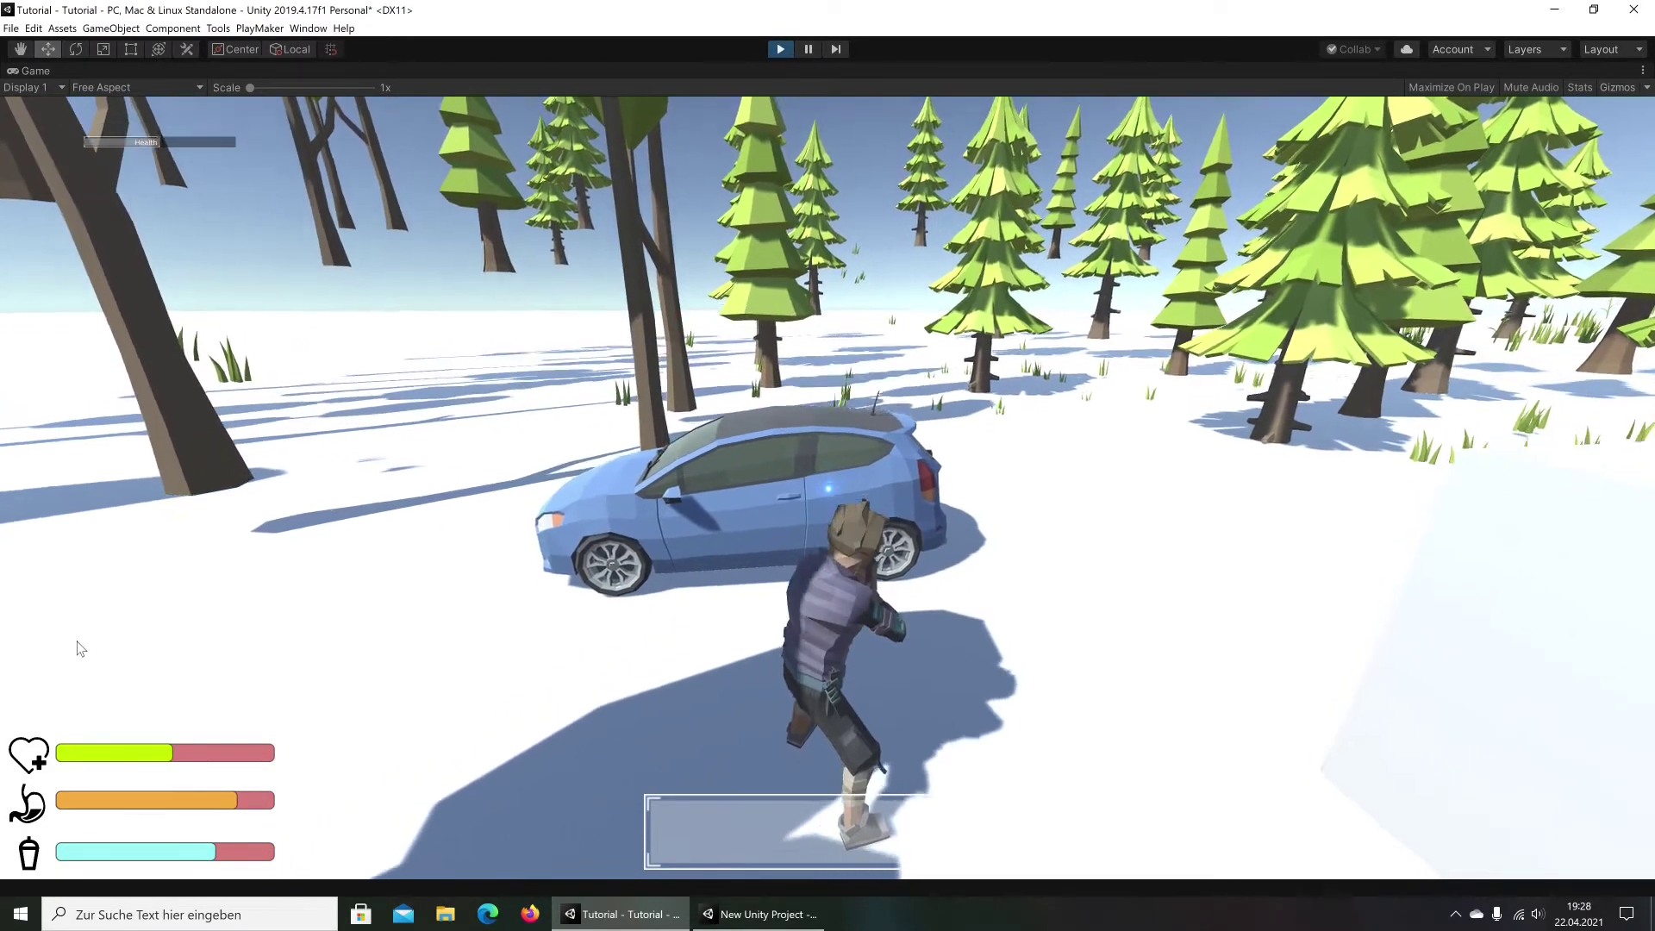
right_drag(50, 658, 765, 44)
click(773, 48)
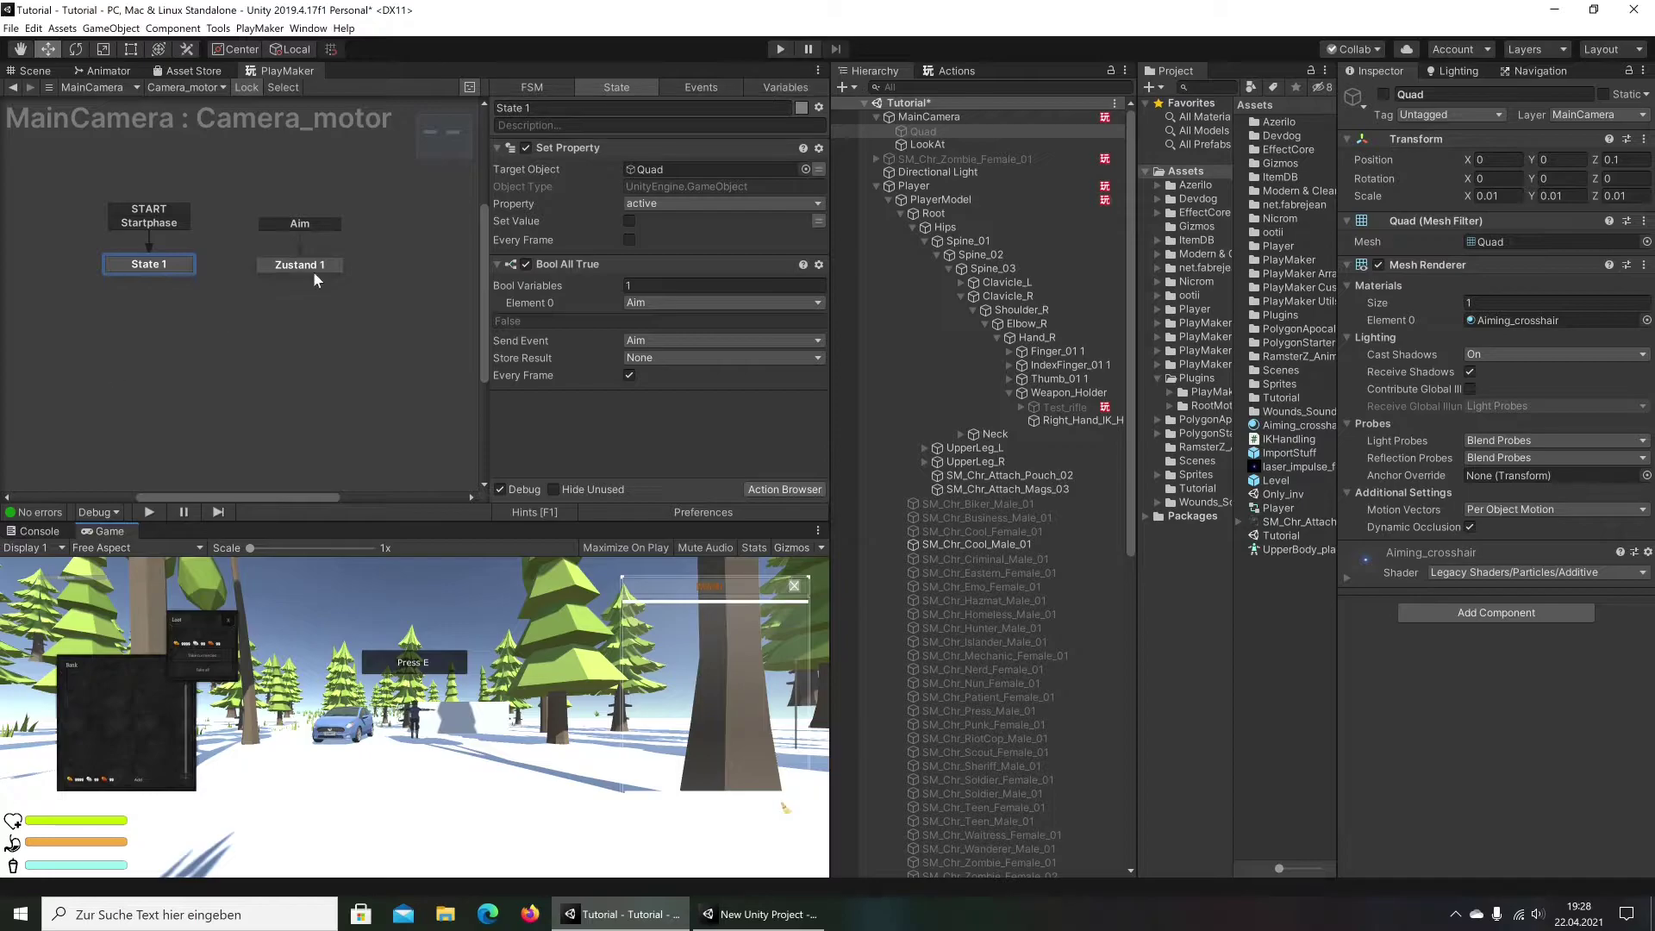
click(759, 913)
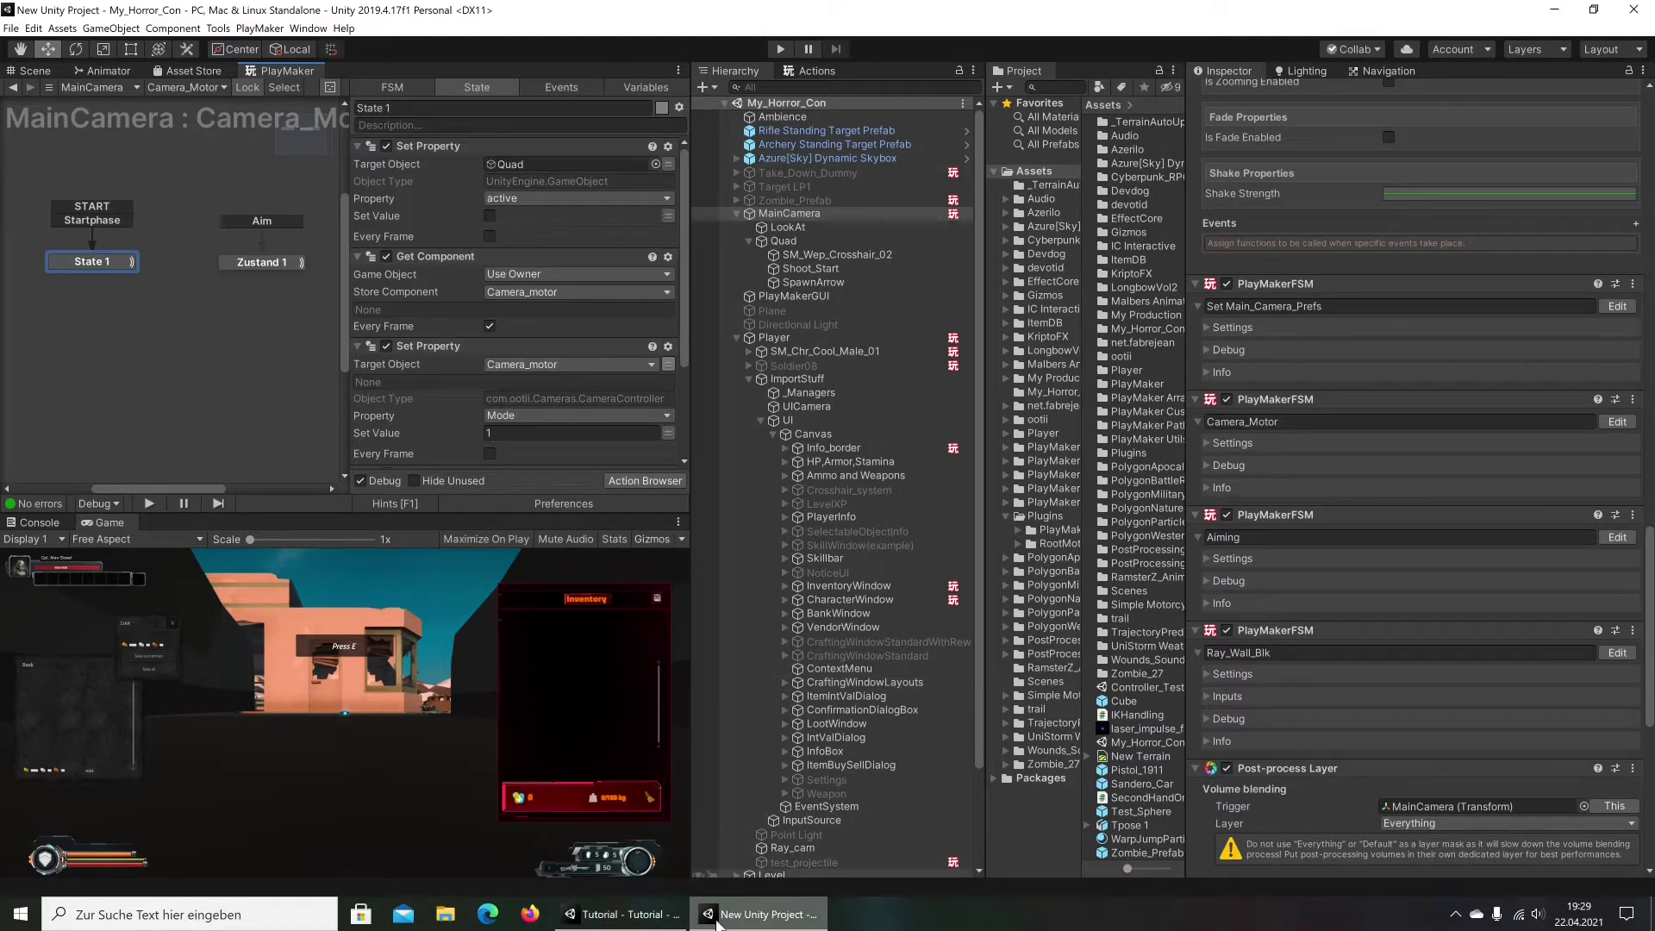
Add a new Object variable named Camera_motor to the FSM
click(620, 914)
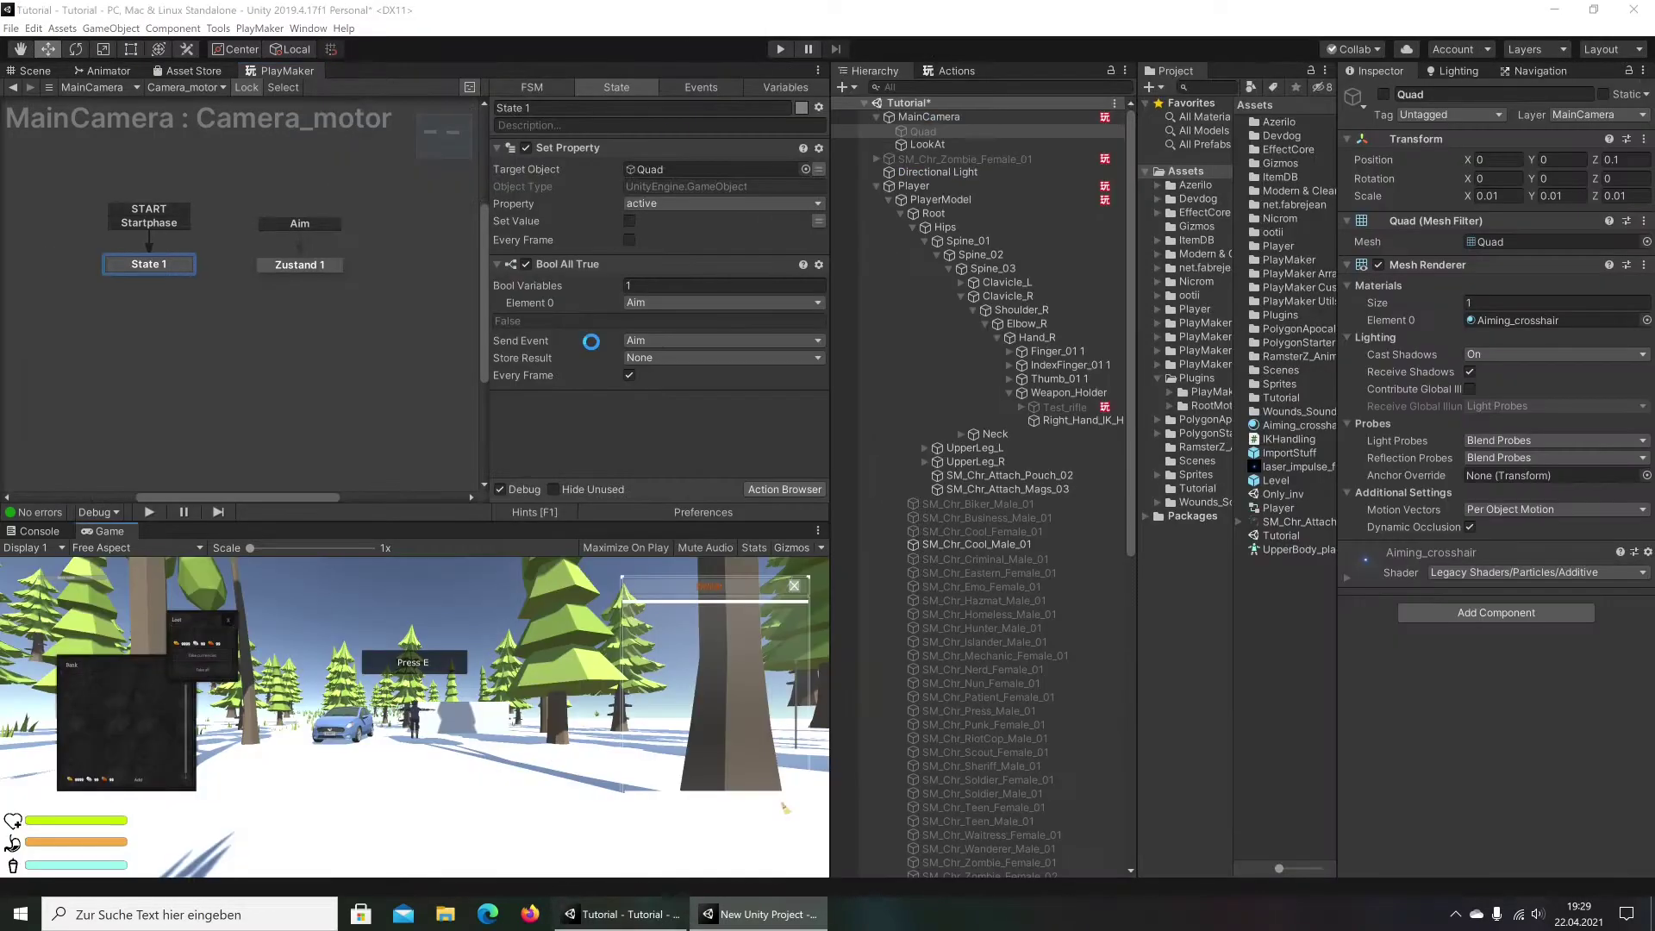
click(771, 89)
click(620, 488)
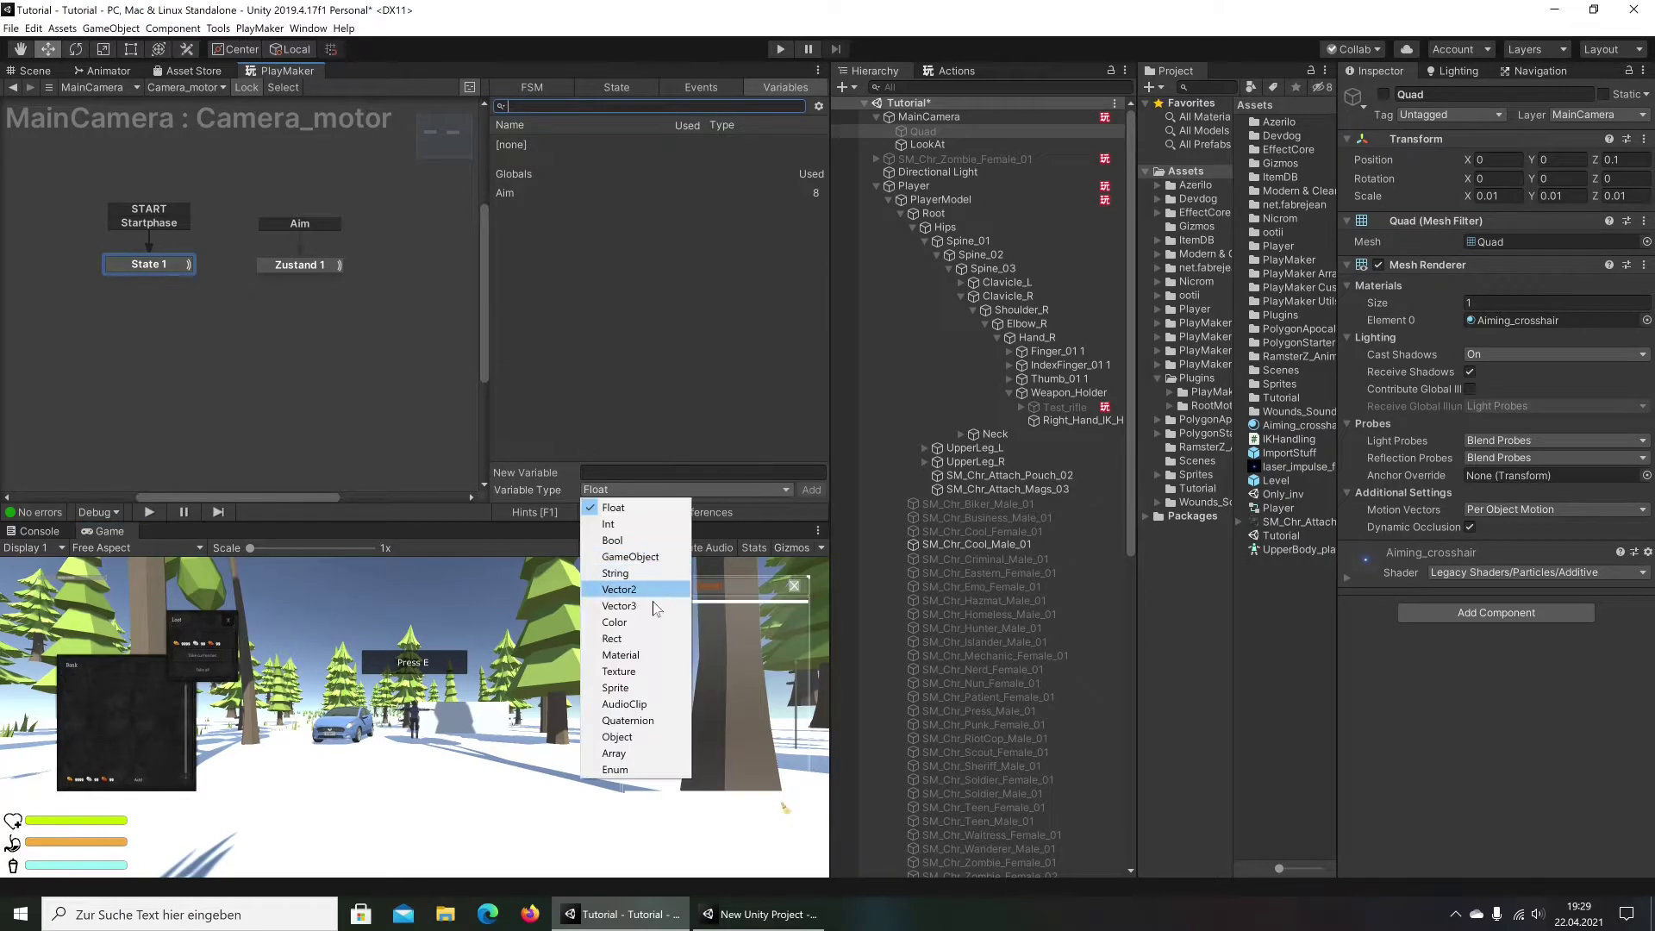
click(634, 737)
click(652, 473)
text(Camera_motor)
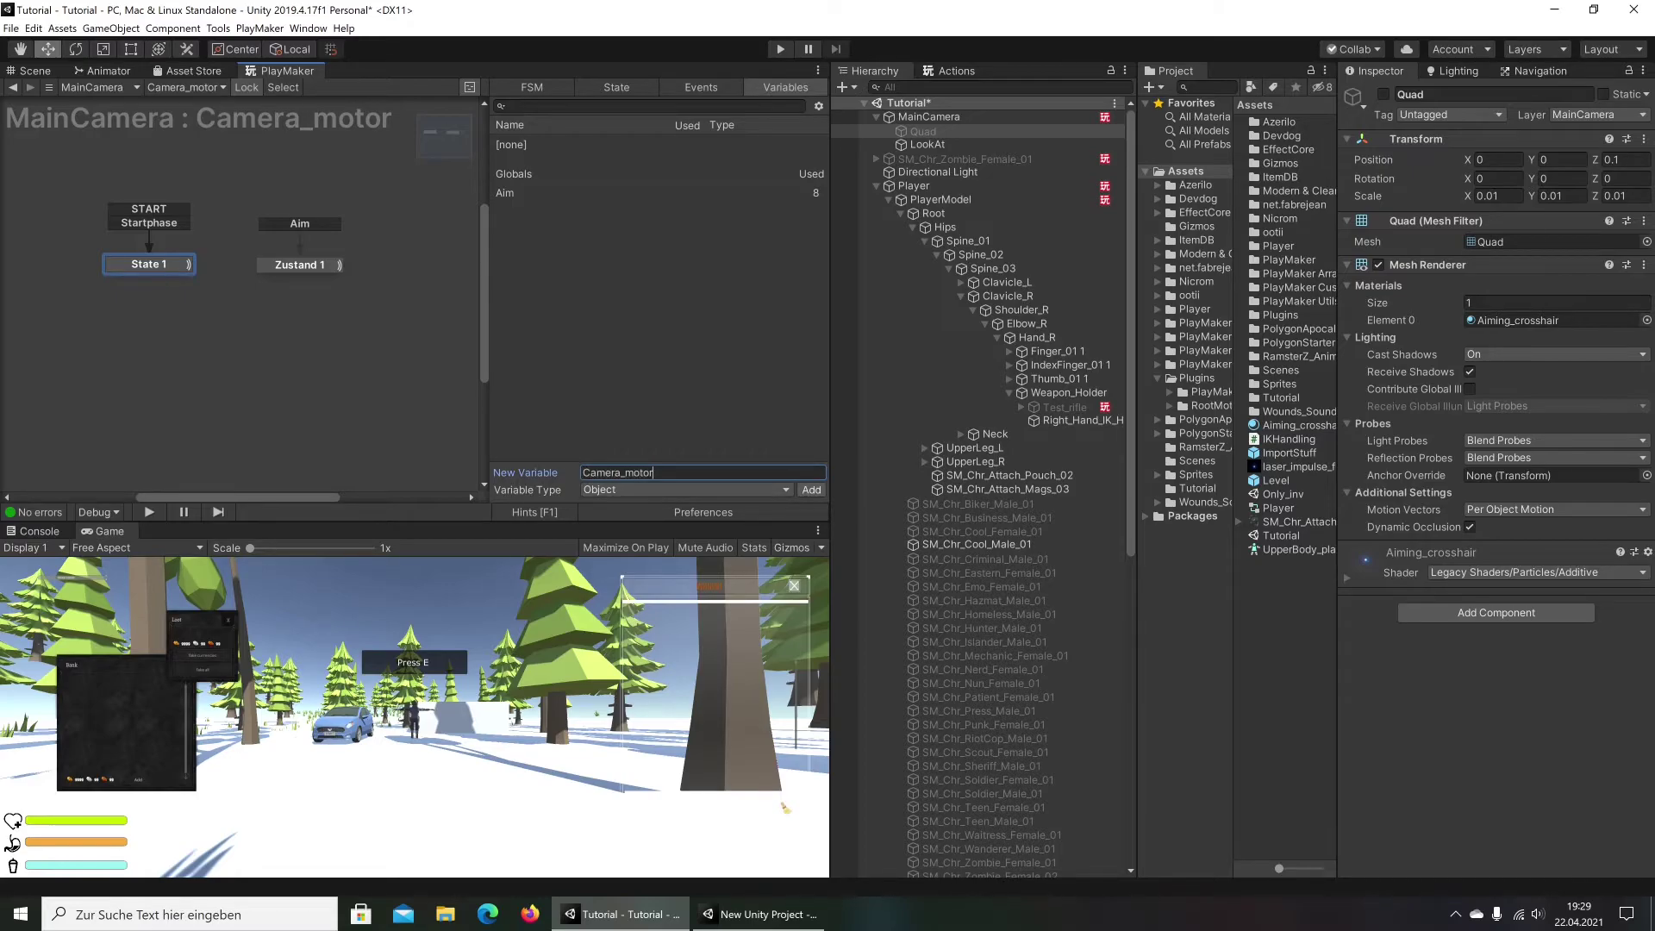
key(Return)
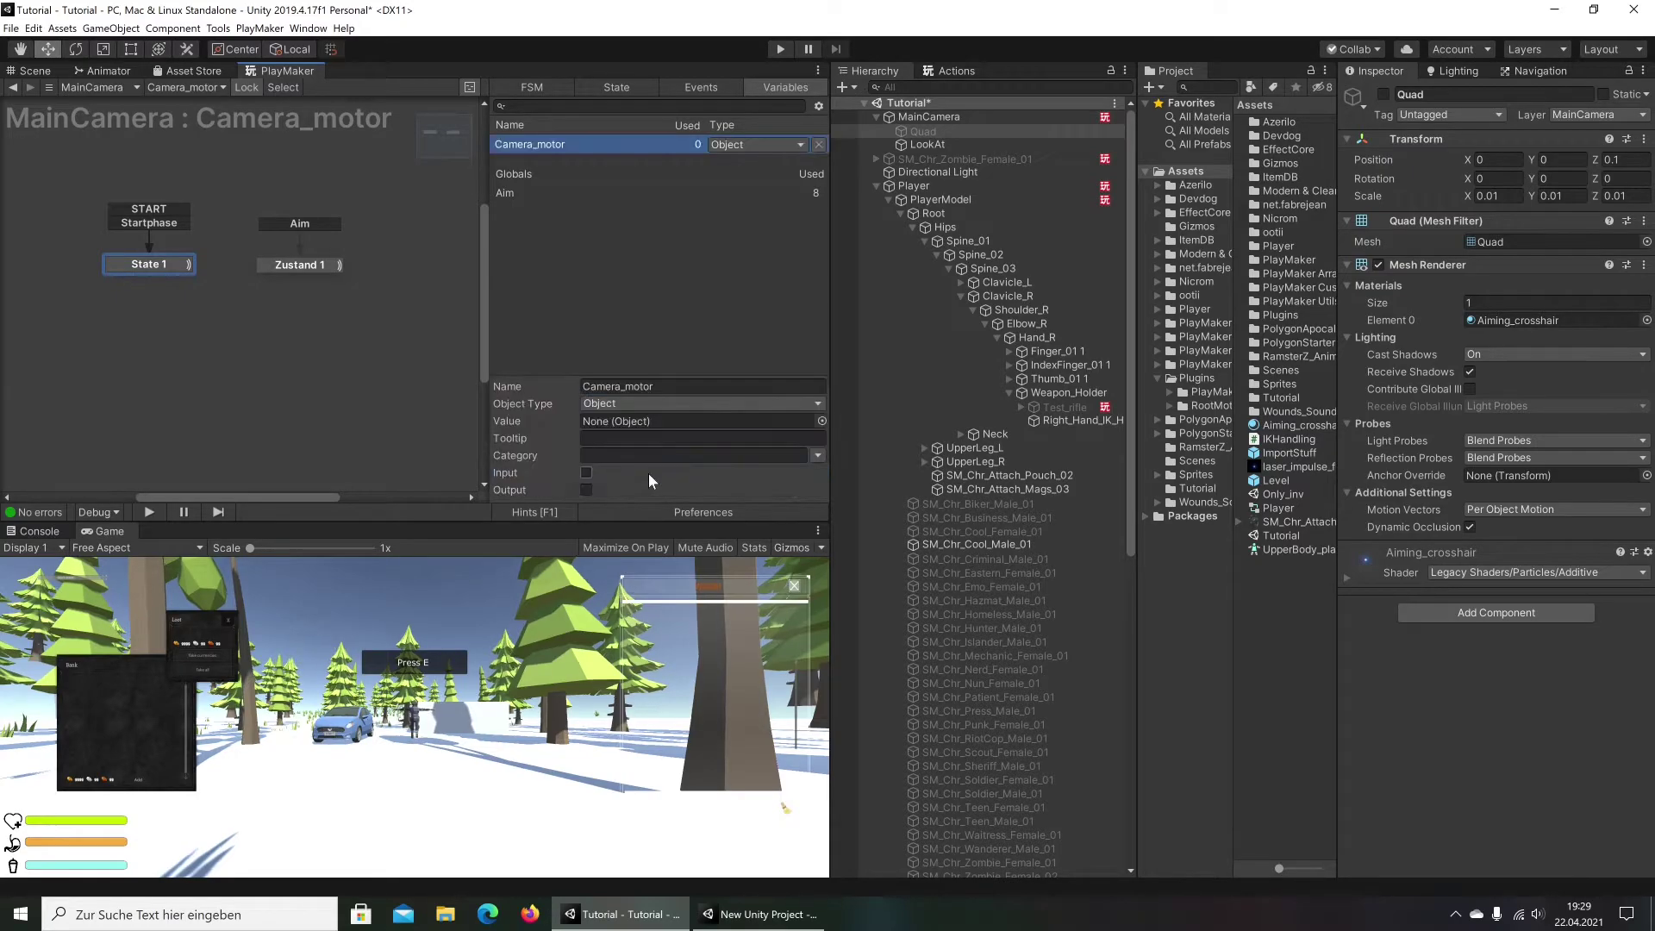
Set Camera_motor's object type to CameraController
click(633, 404)
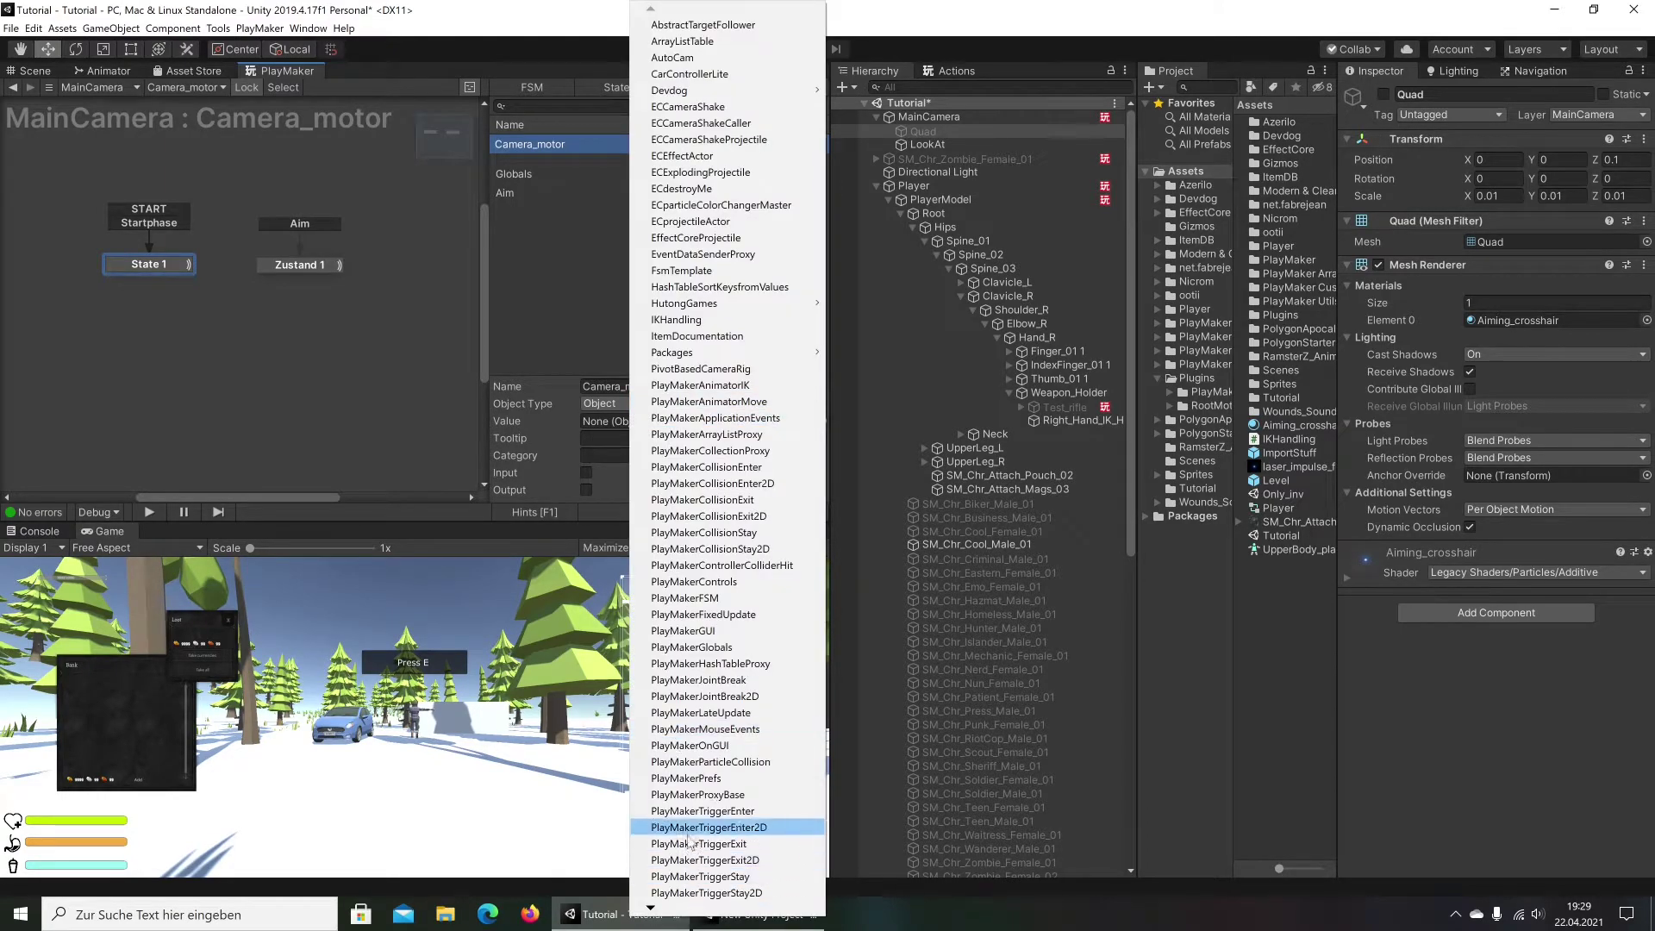
mouse_move(650, 909)
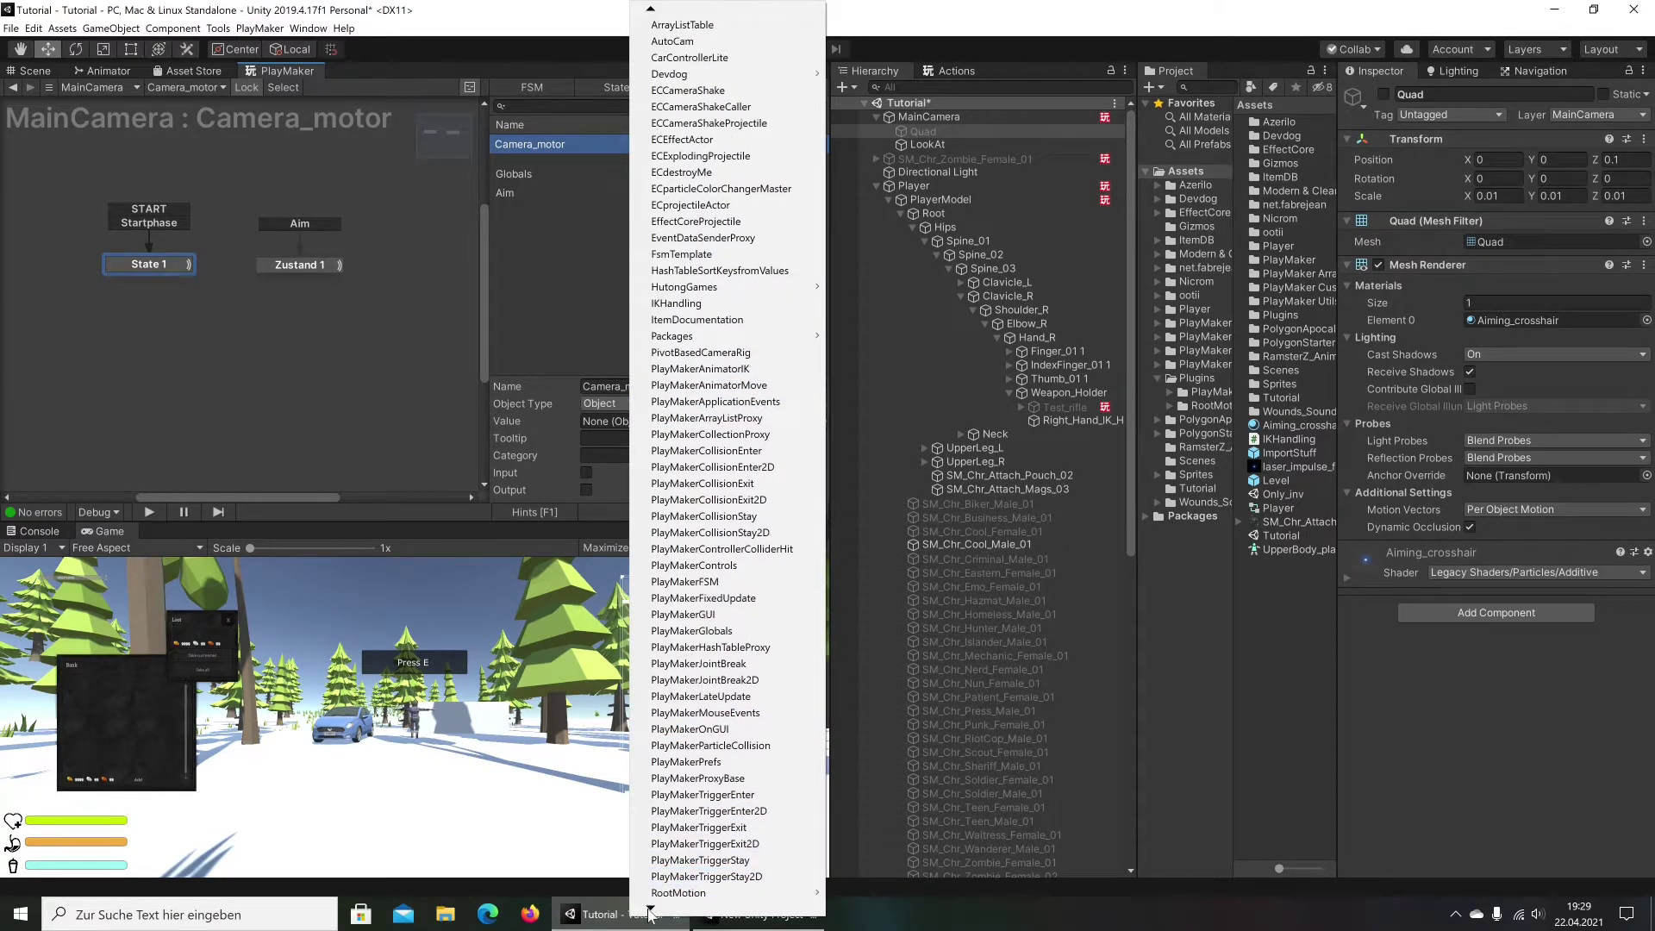
mouse_move(732, 893)
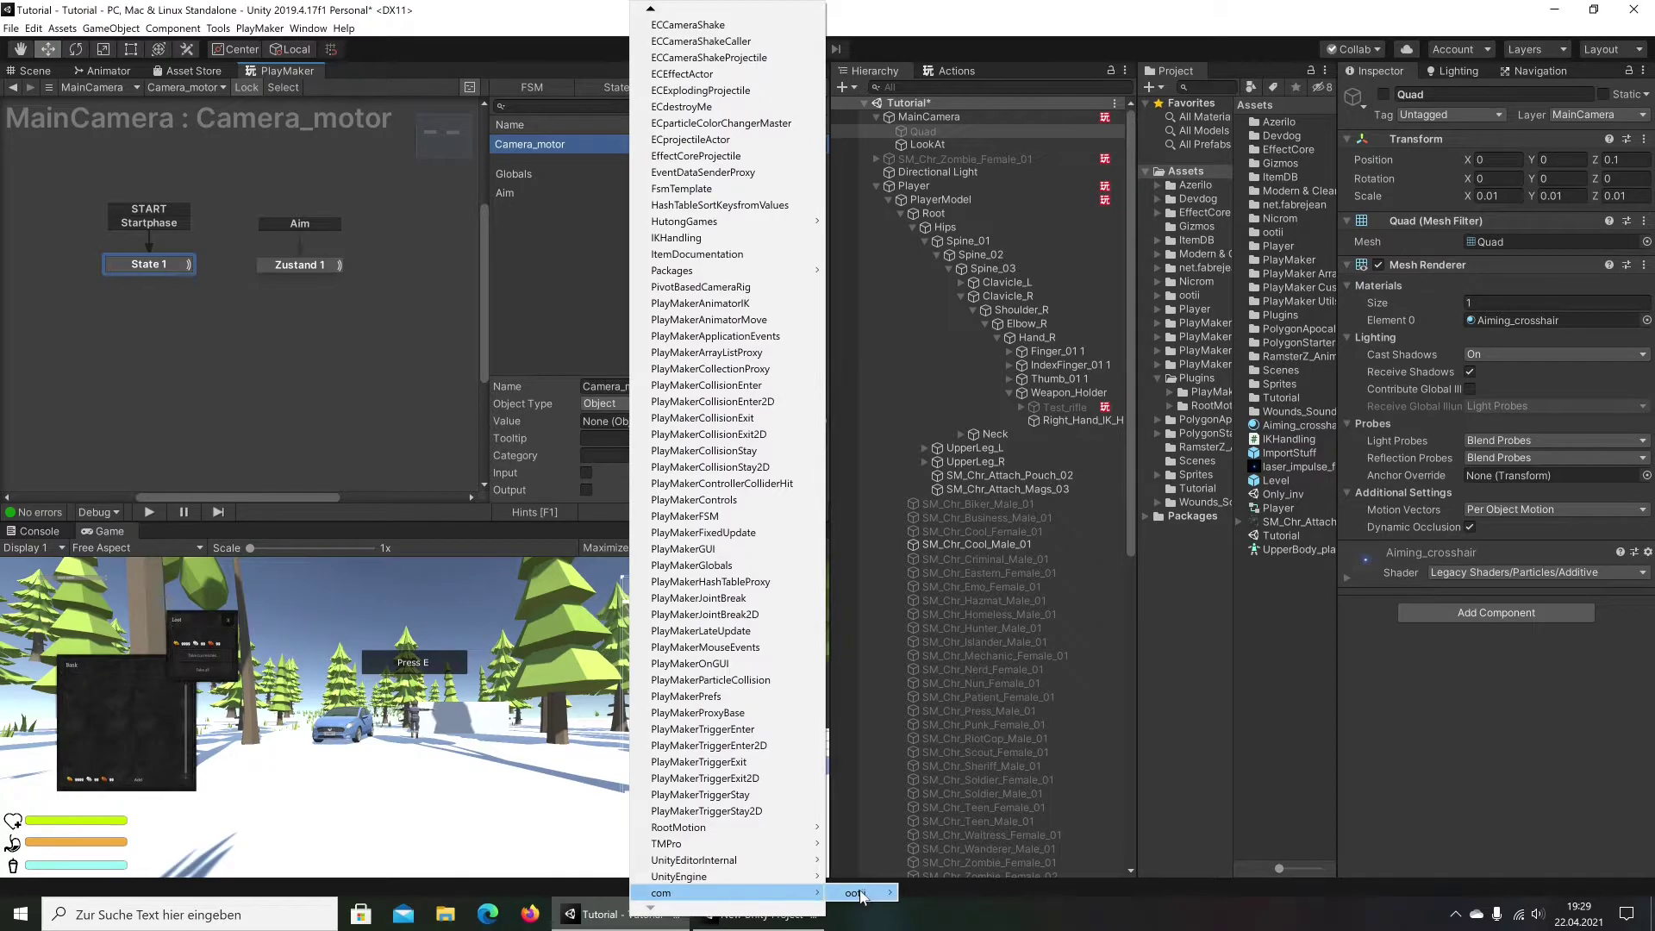
mouse_move(879, 893)
mouse_move(963, 802)
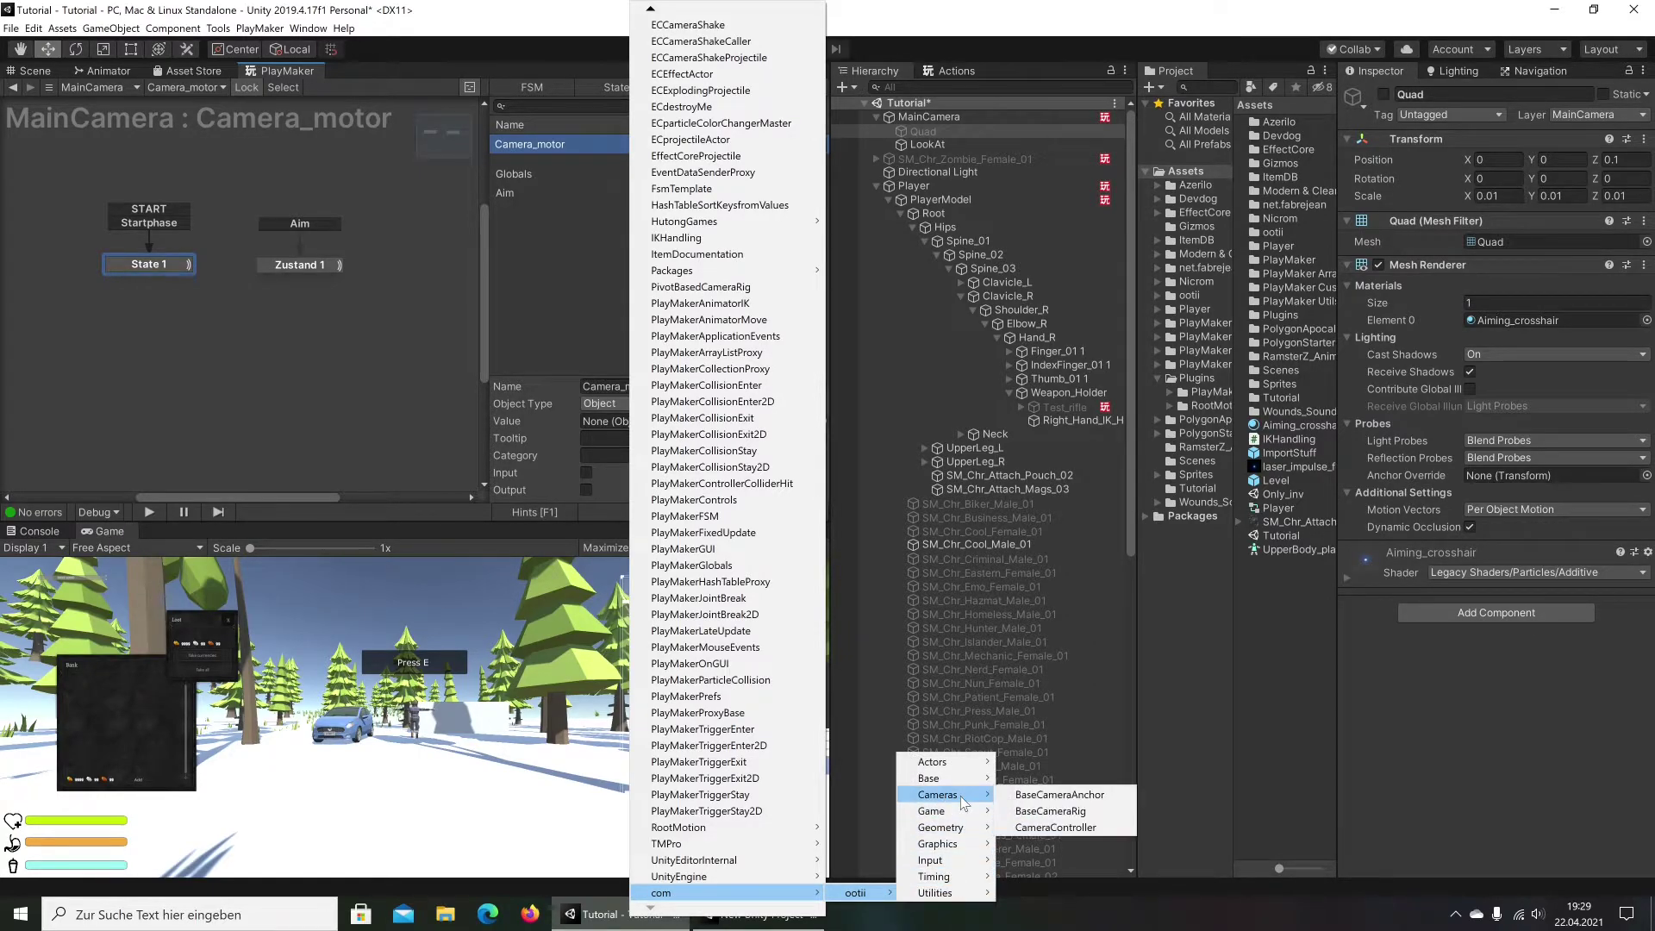
click(1073, 830)
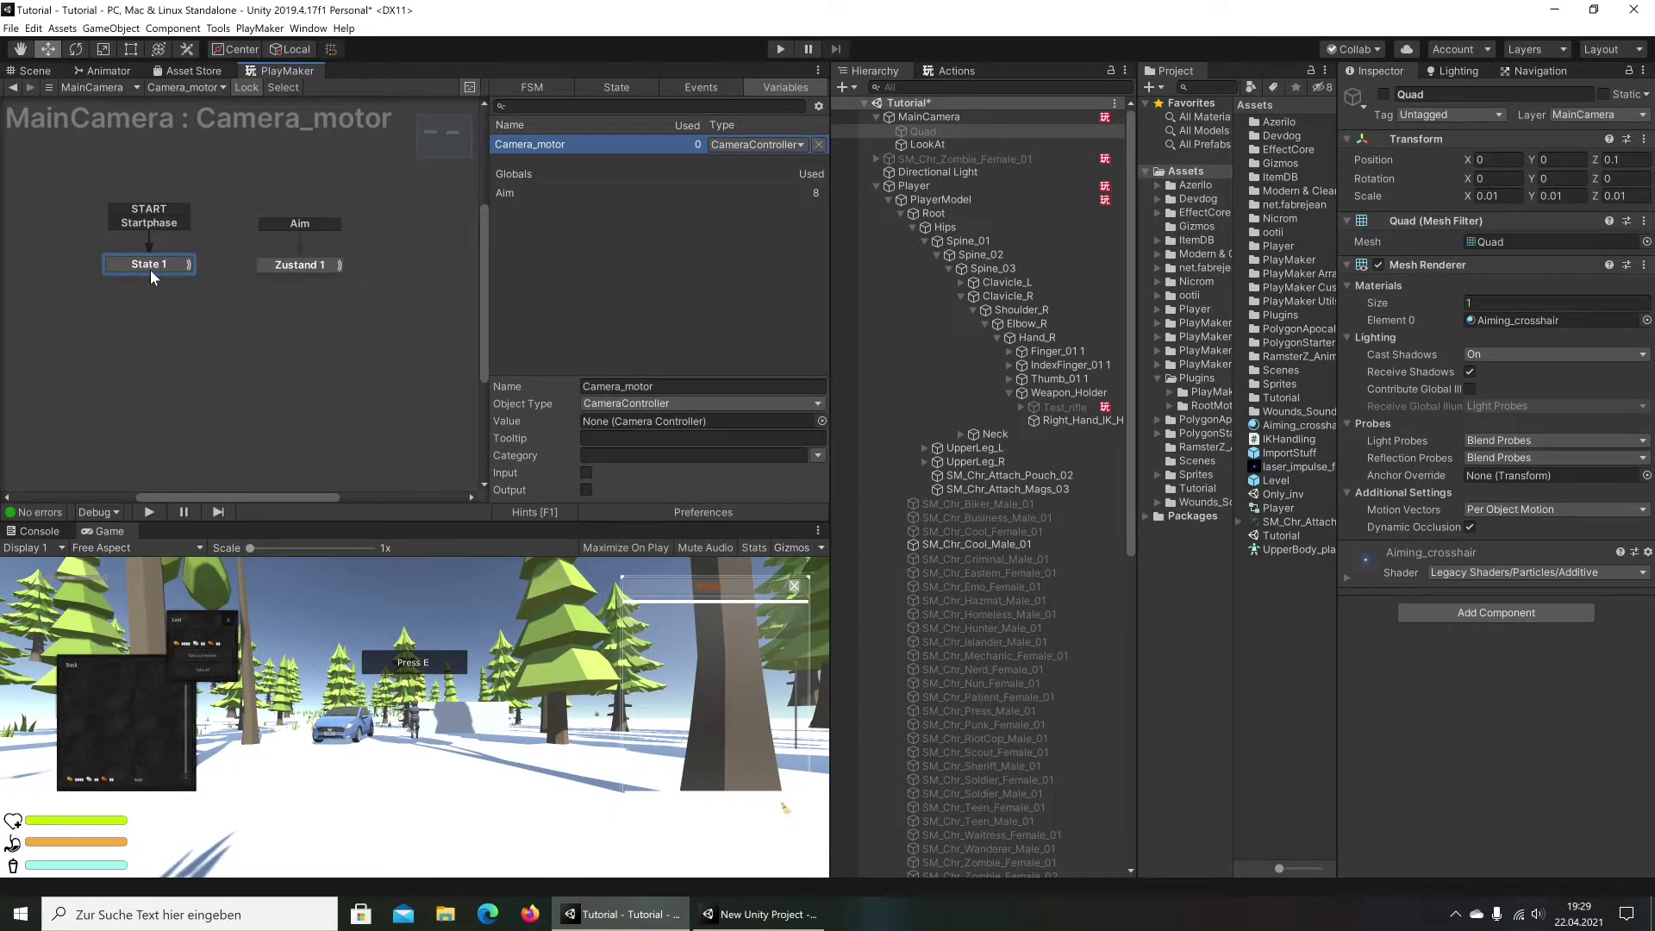
click(150, 265)
Add Get Component to State 1 above Bool All True, storing into Camera_motor every frame
click(948, 71)
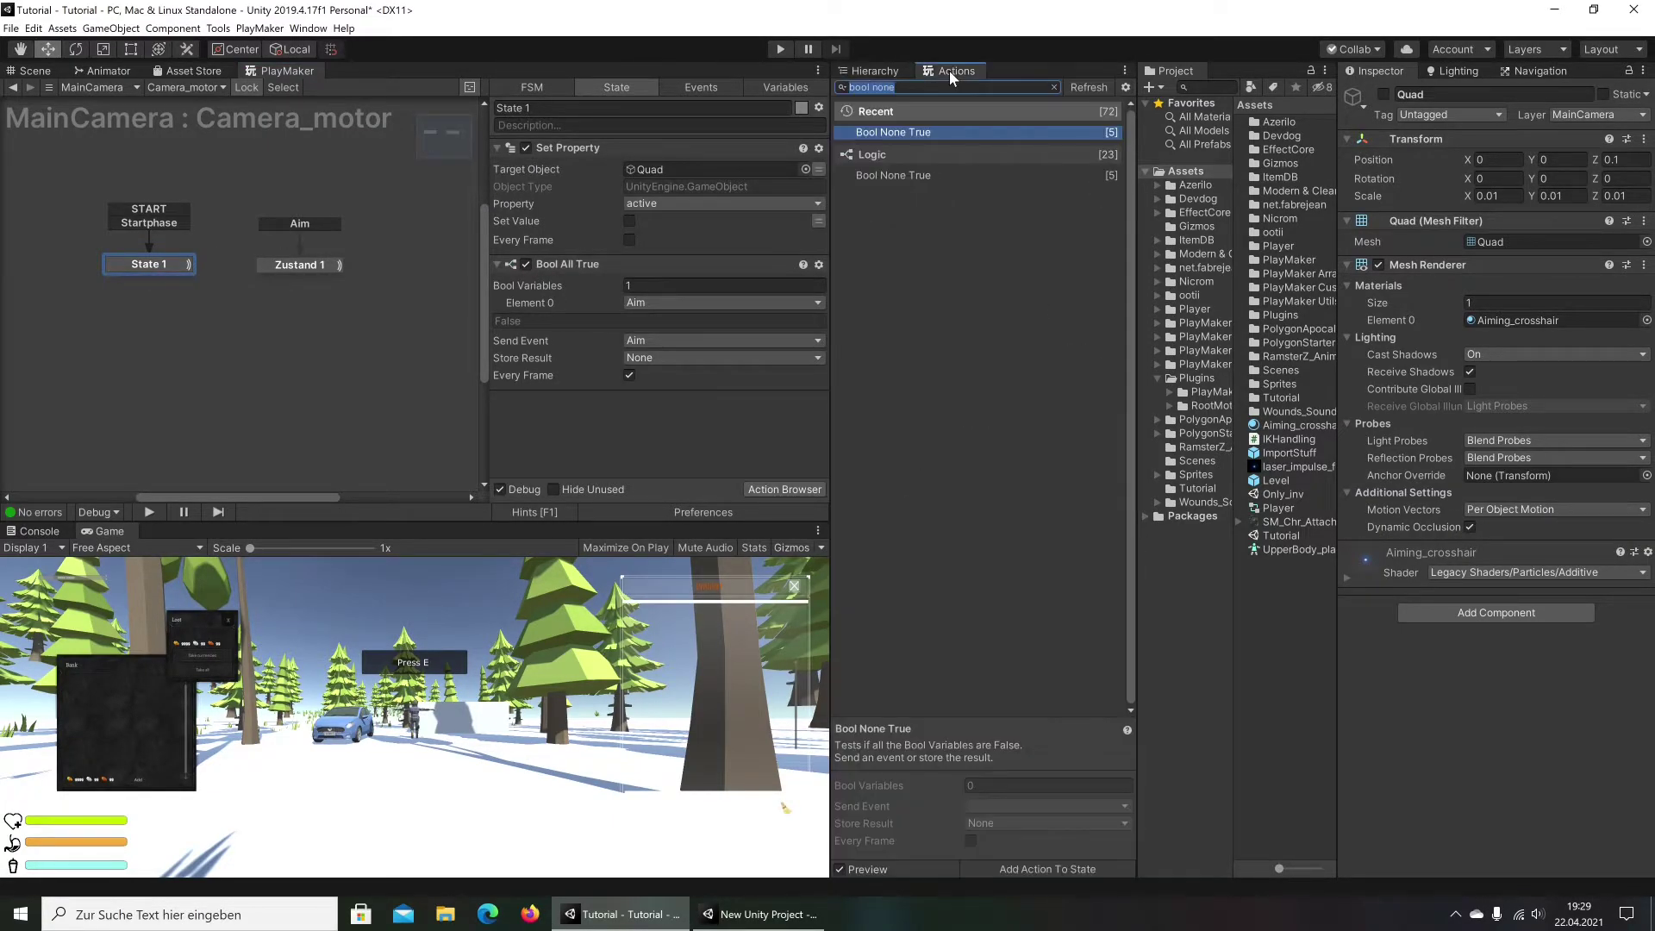
text(get com)
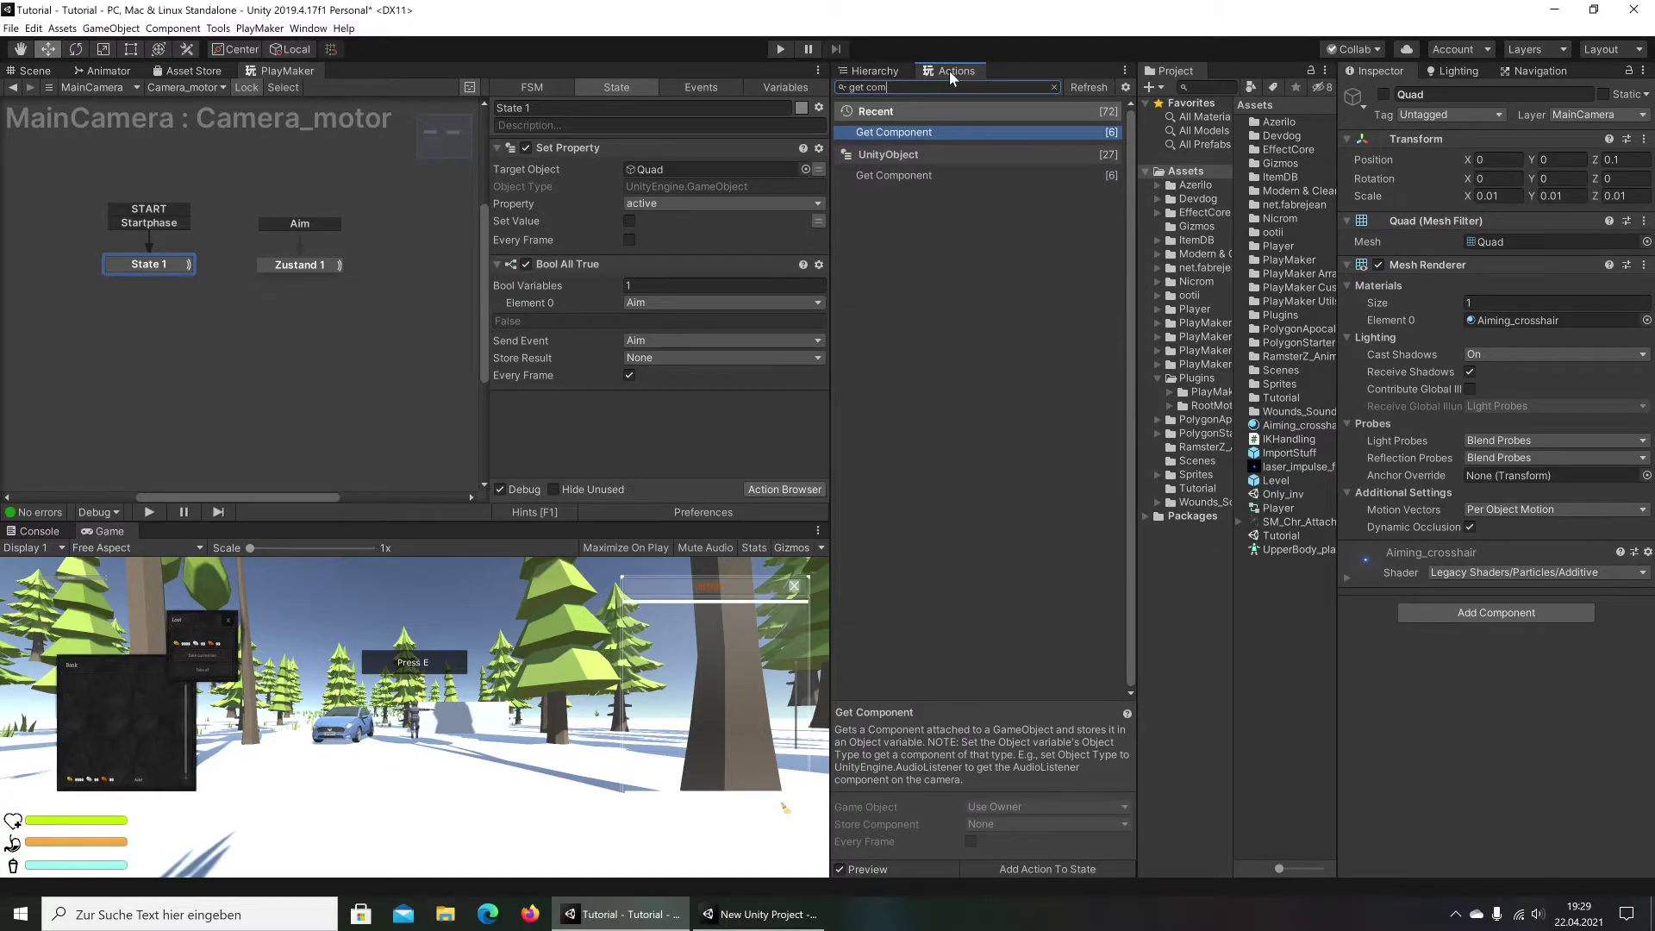
double_click(909, 138)
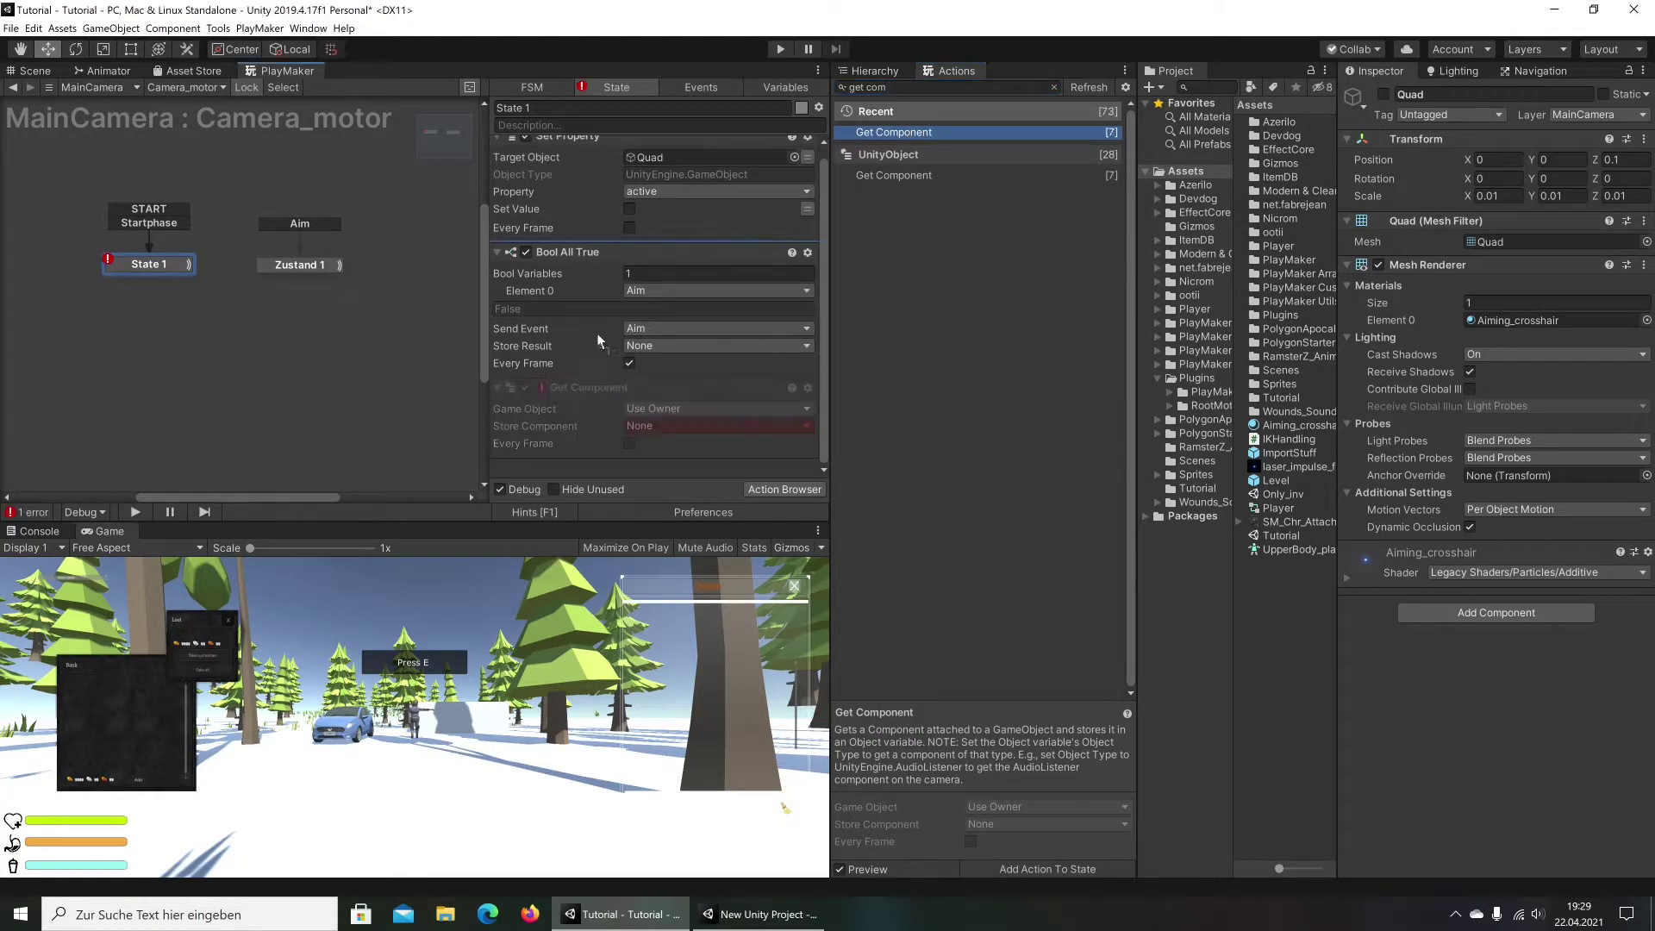
drag(596, 333, 666, 312)
click(664, 301)
click(660, 334)
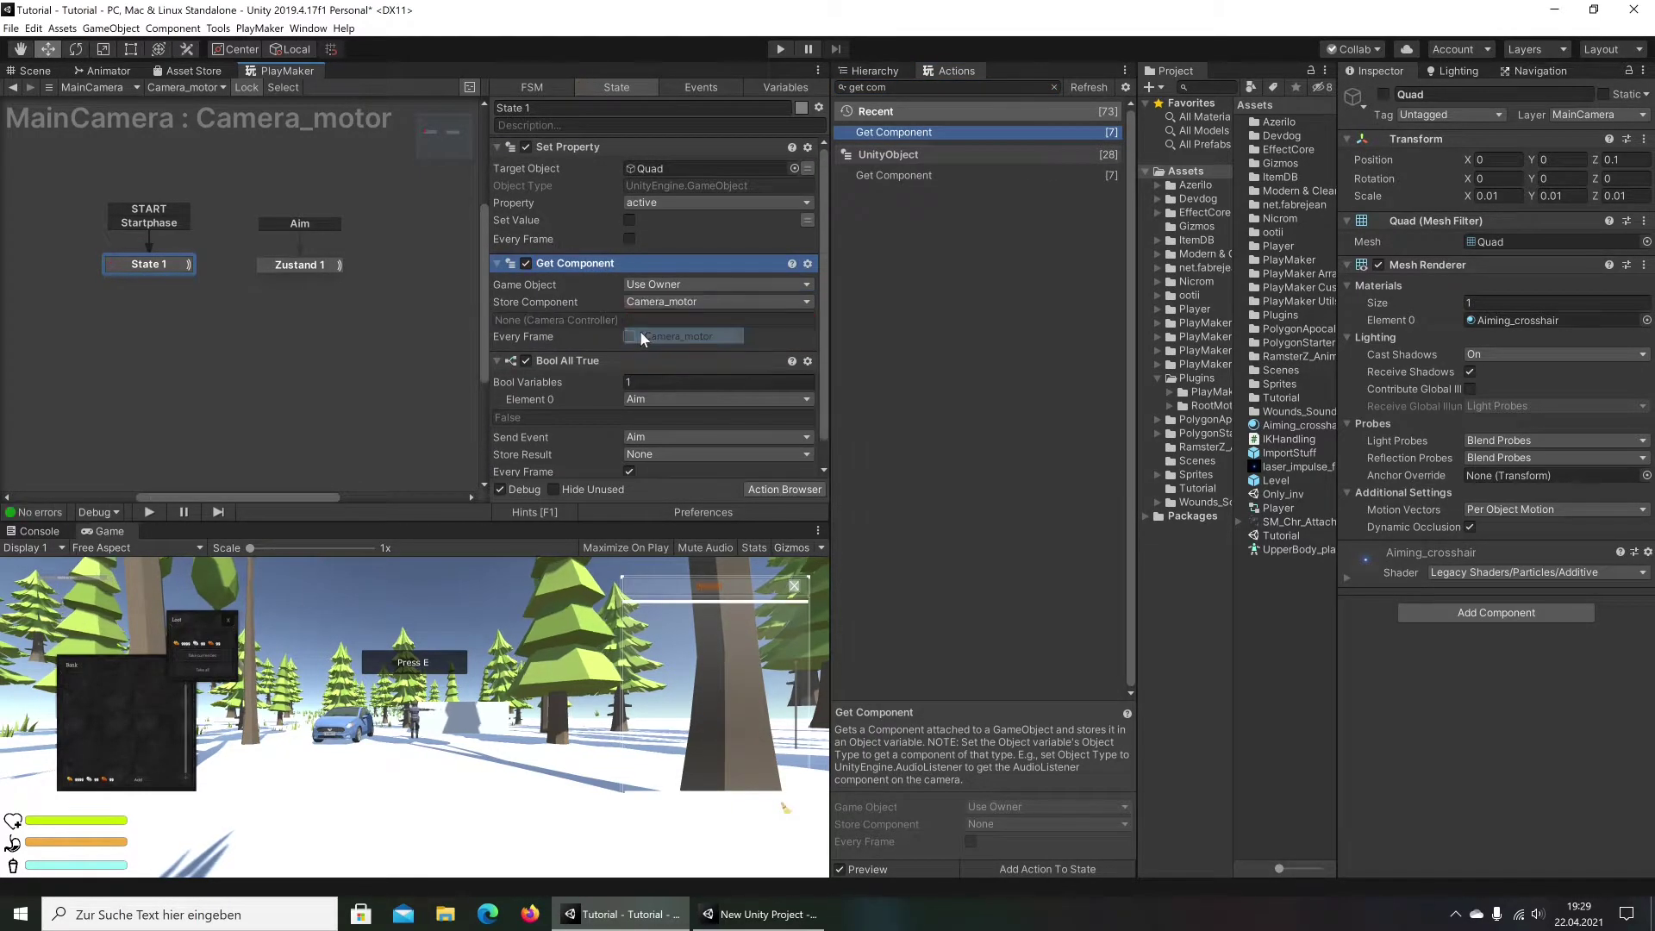
click(629, 336)
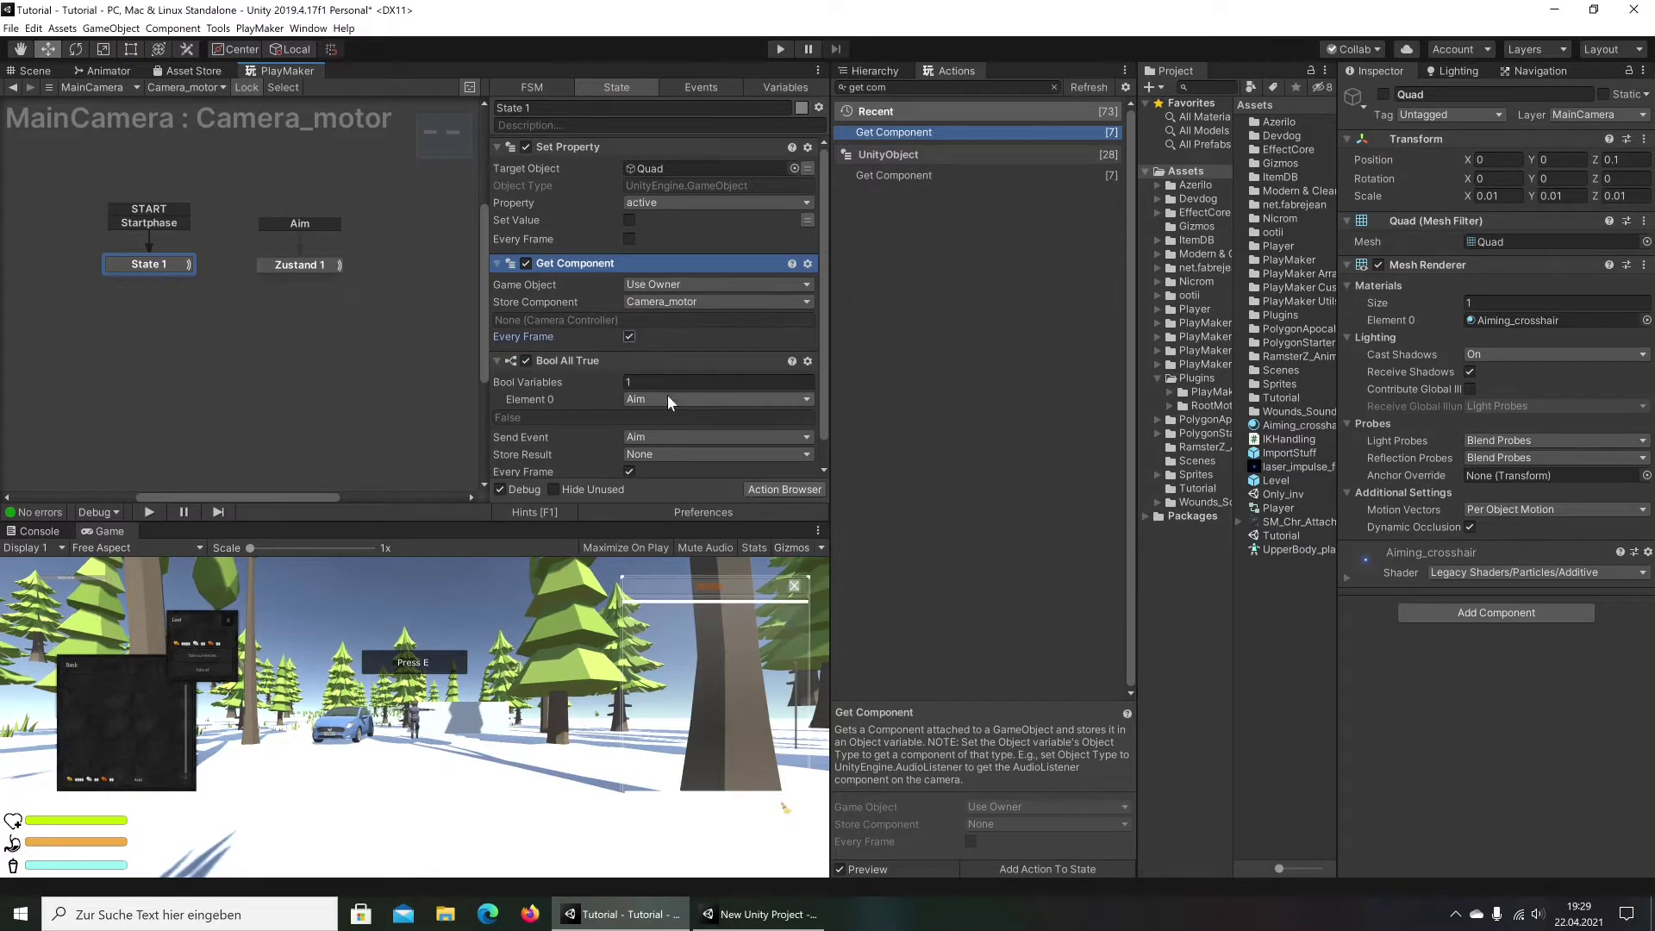
Inspect MainCamera's Camera Controller component settings
click(870, 75)
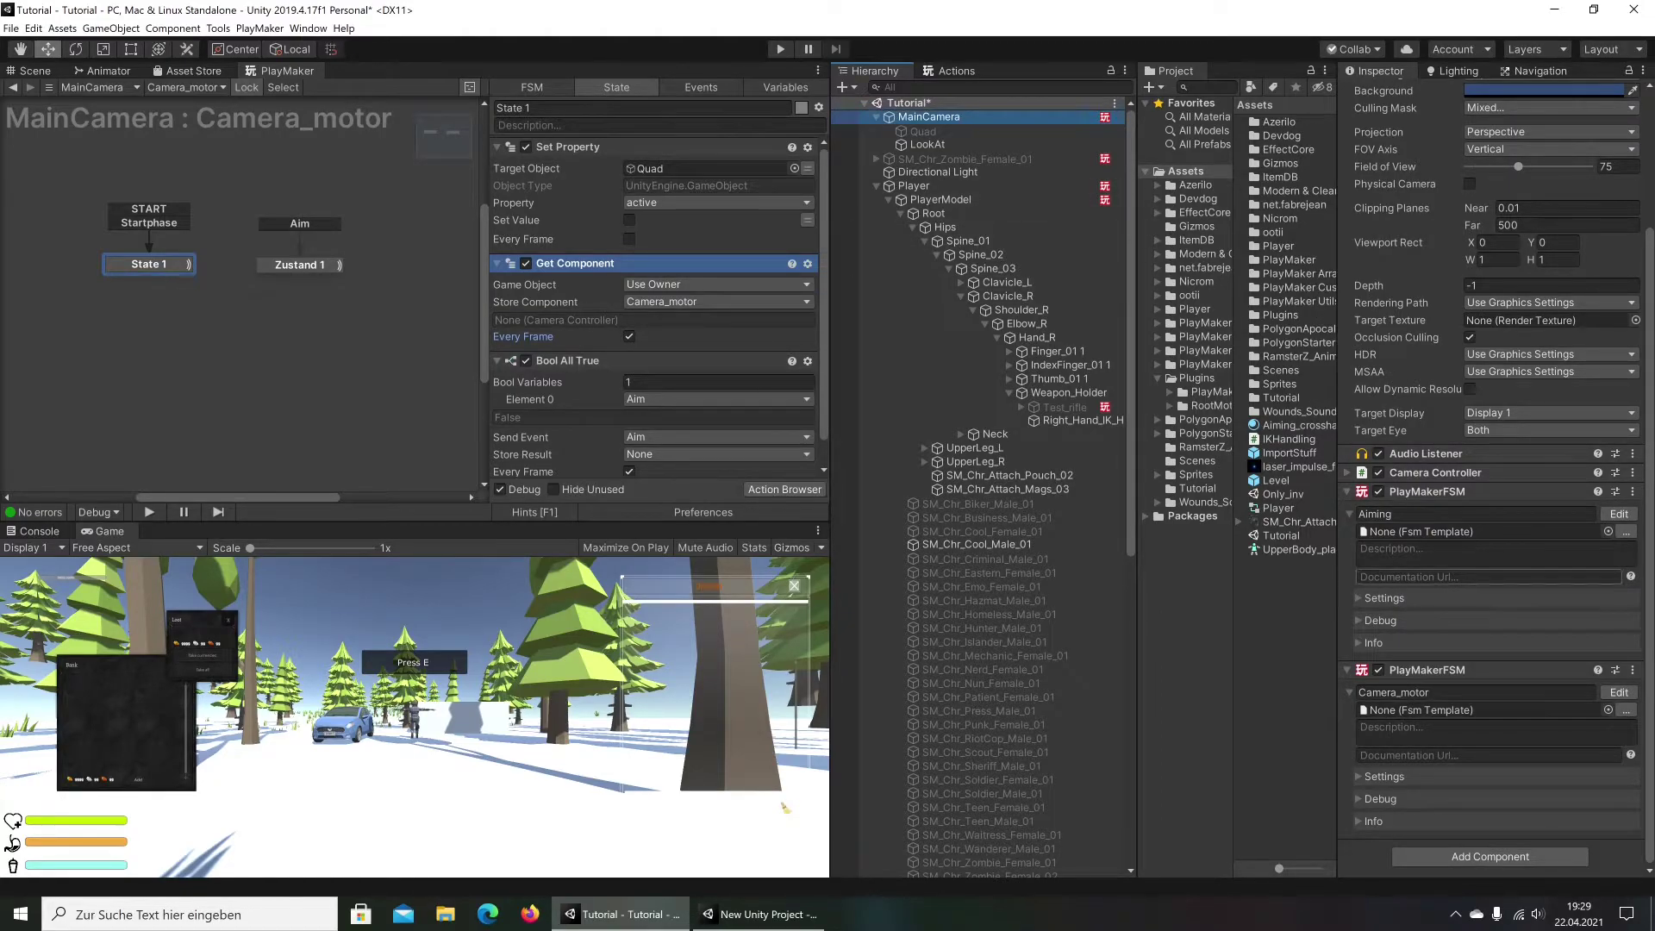
click(1349, 473)
click(1348, 472)
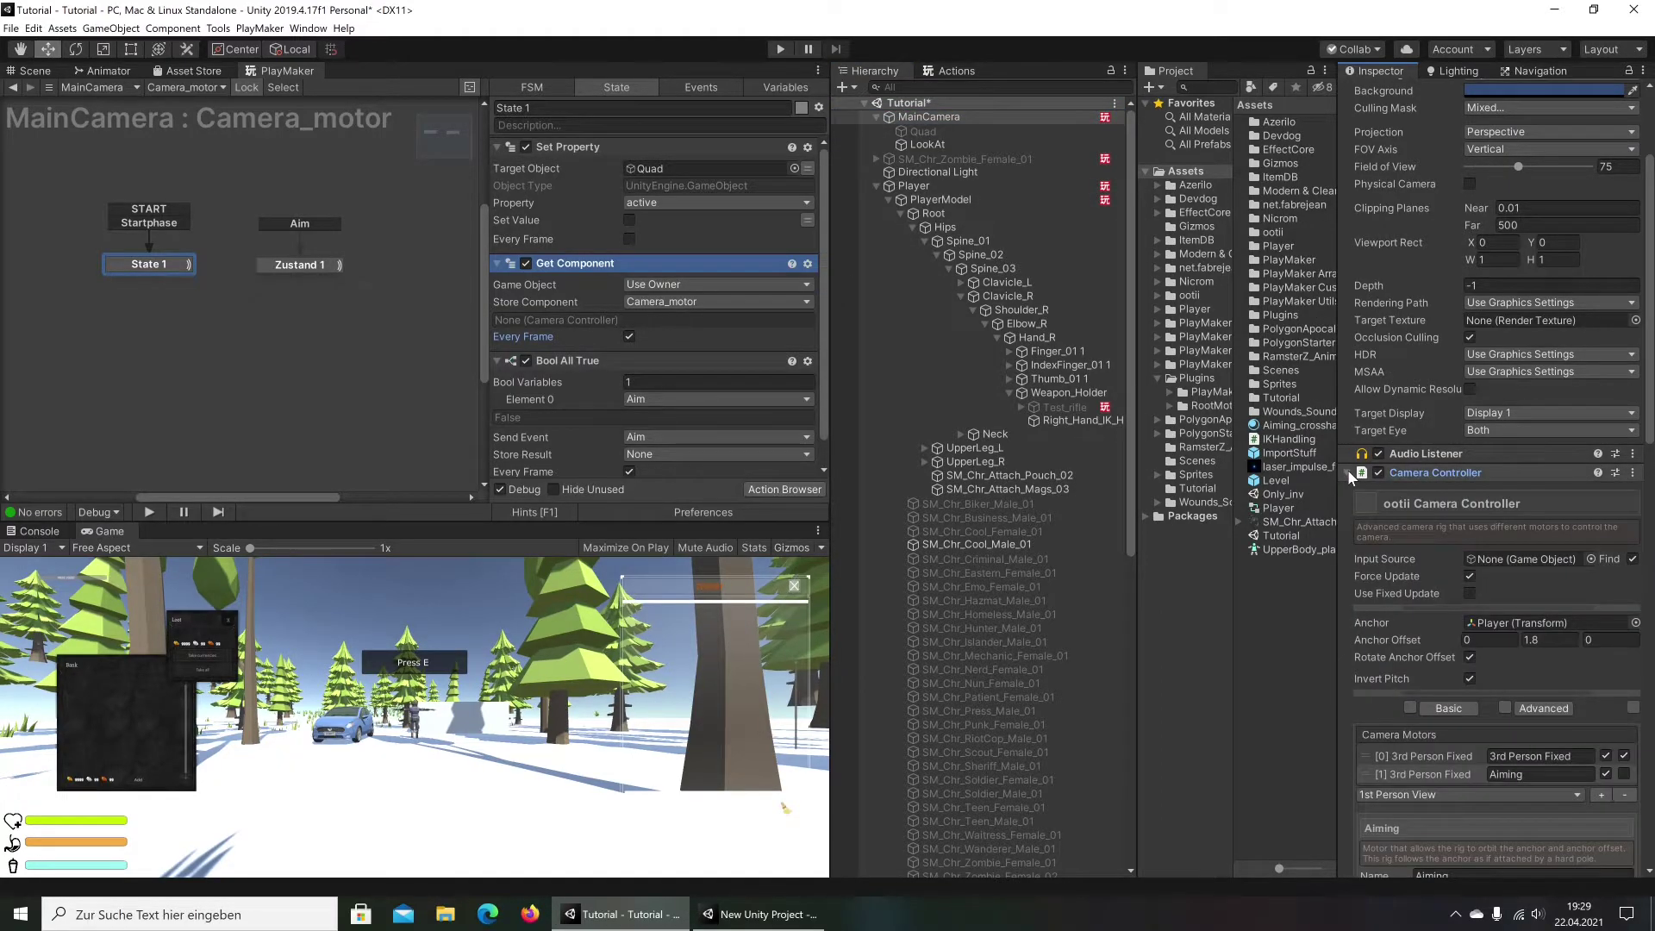
click(1348, 472)
Add Set Property below Get Component with Camera_motor as its target object
click(968, 71)
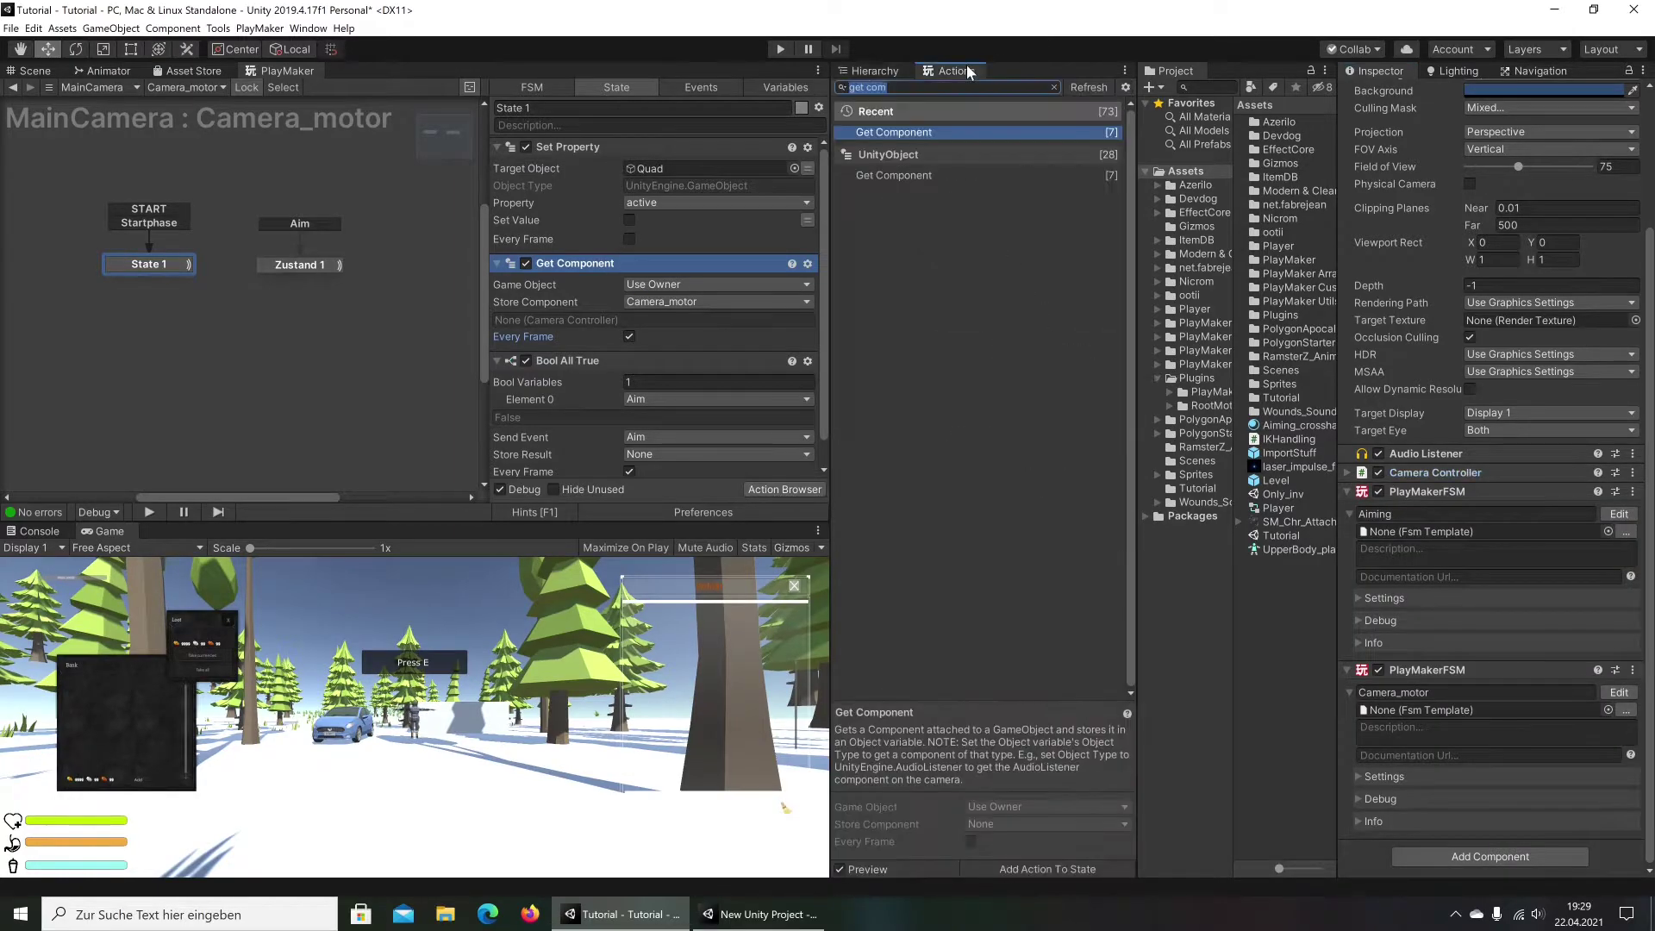
text(se)
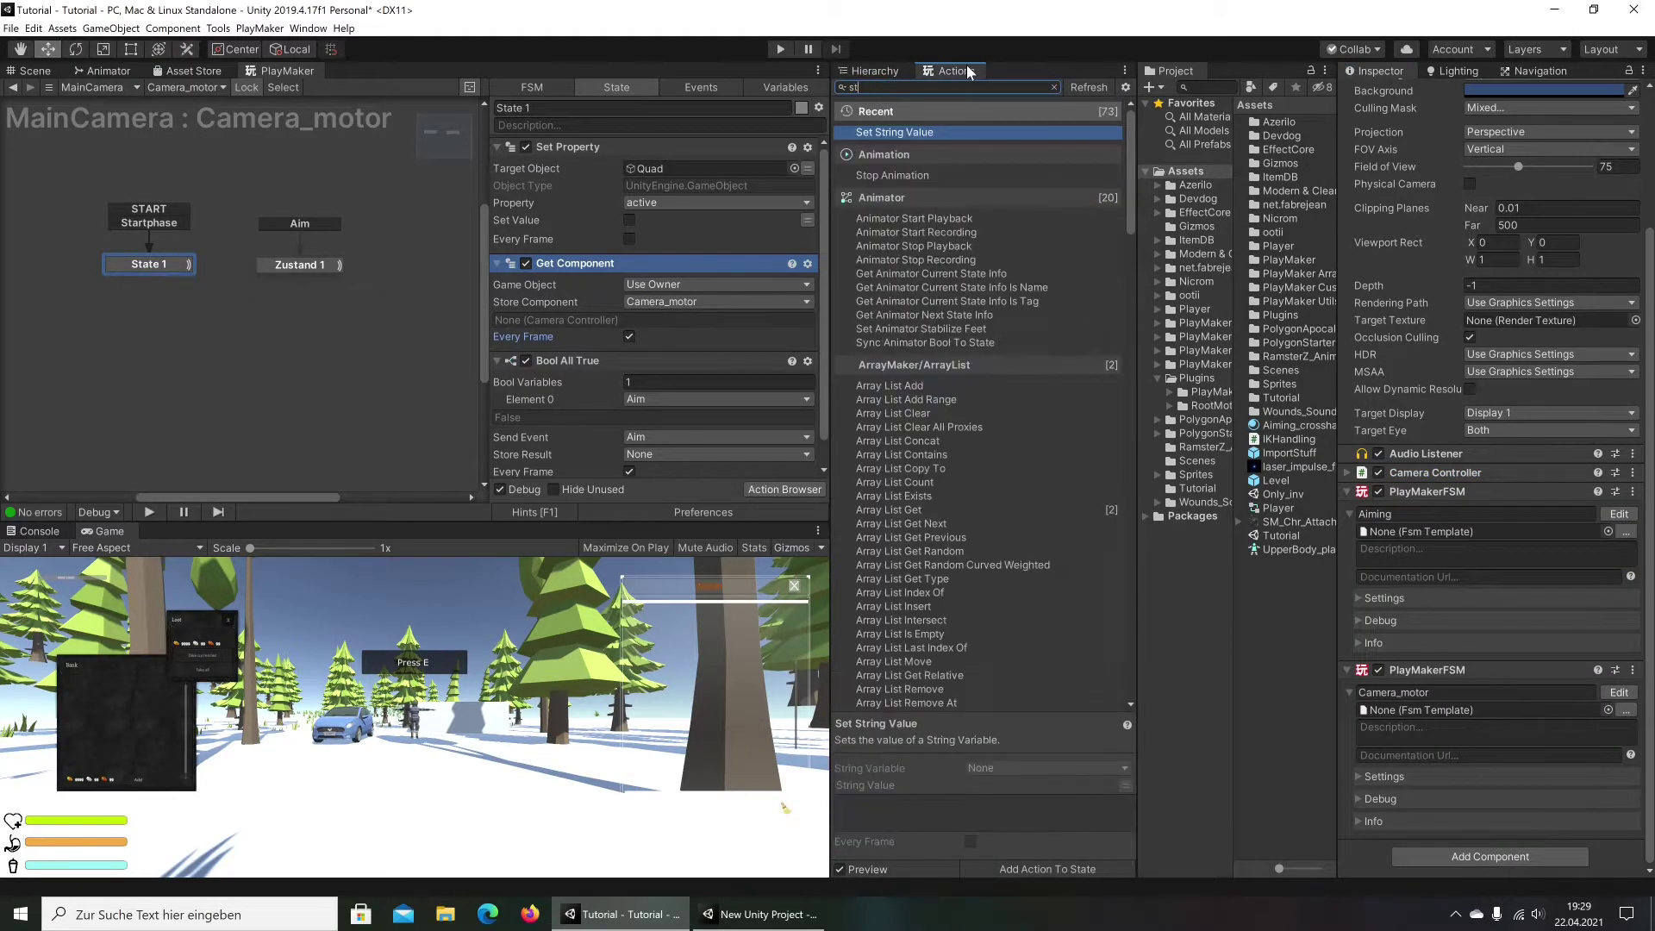
text(t prop)
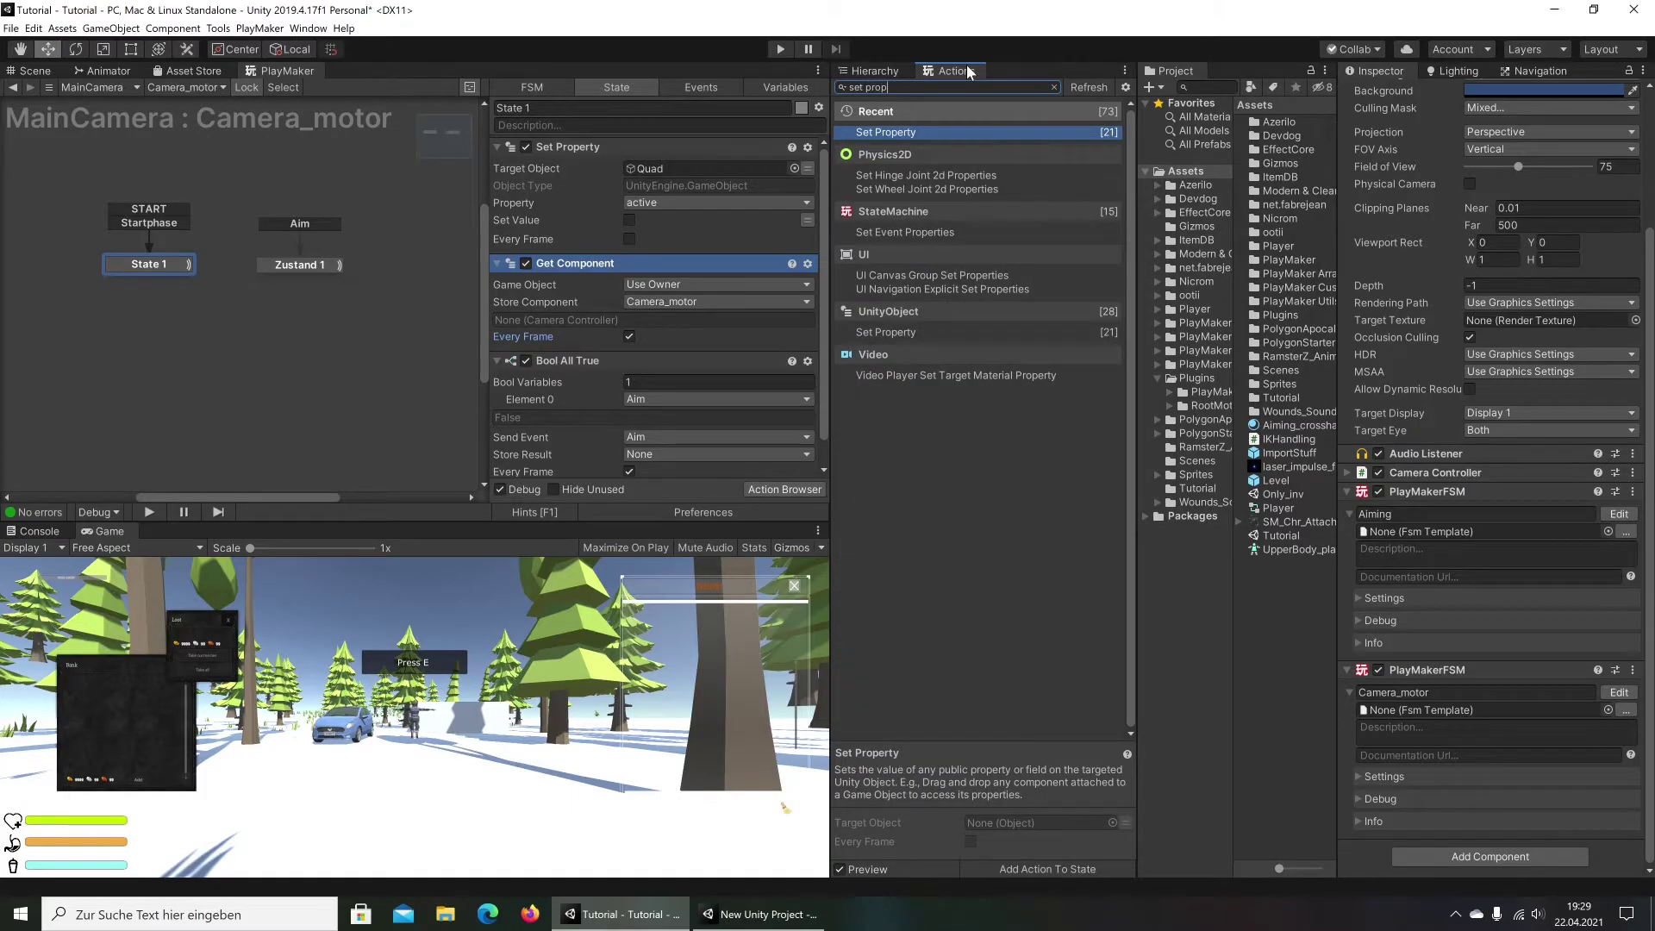
double_click(919, 132)
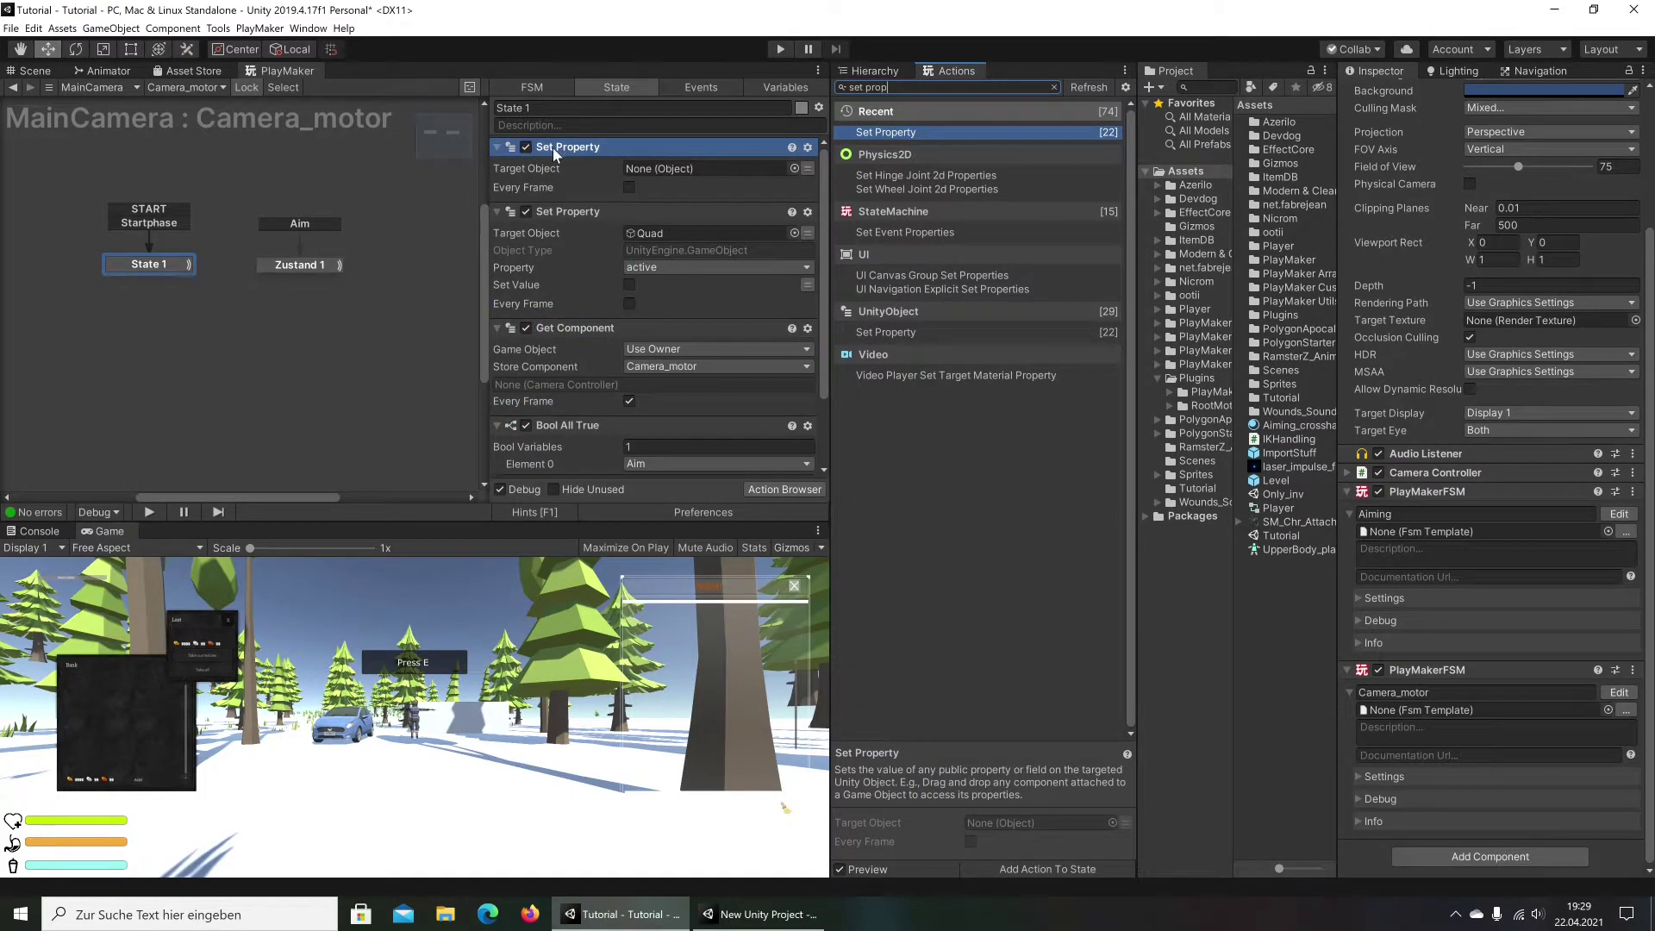
drag(551, 147, 572, 426)
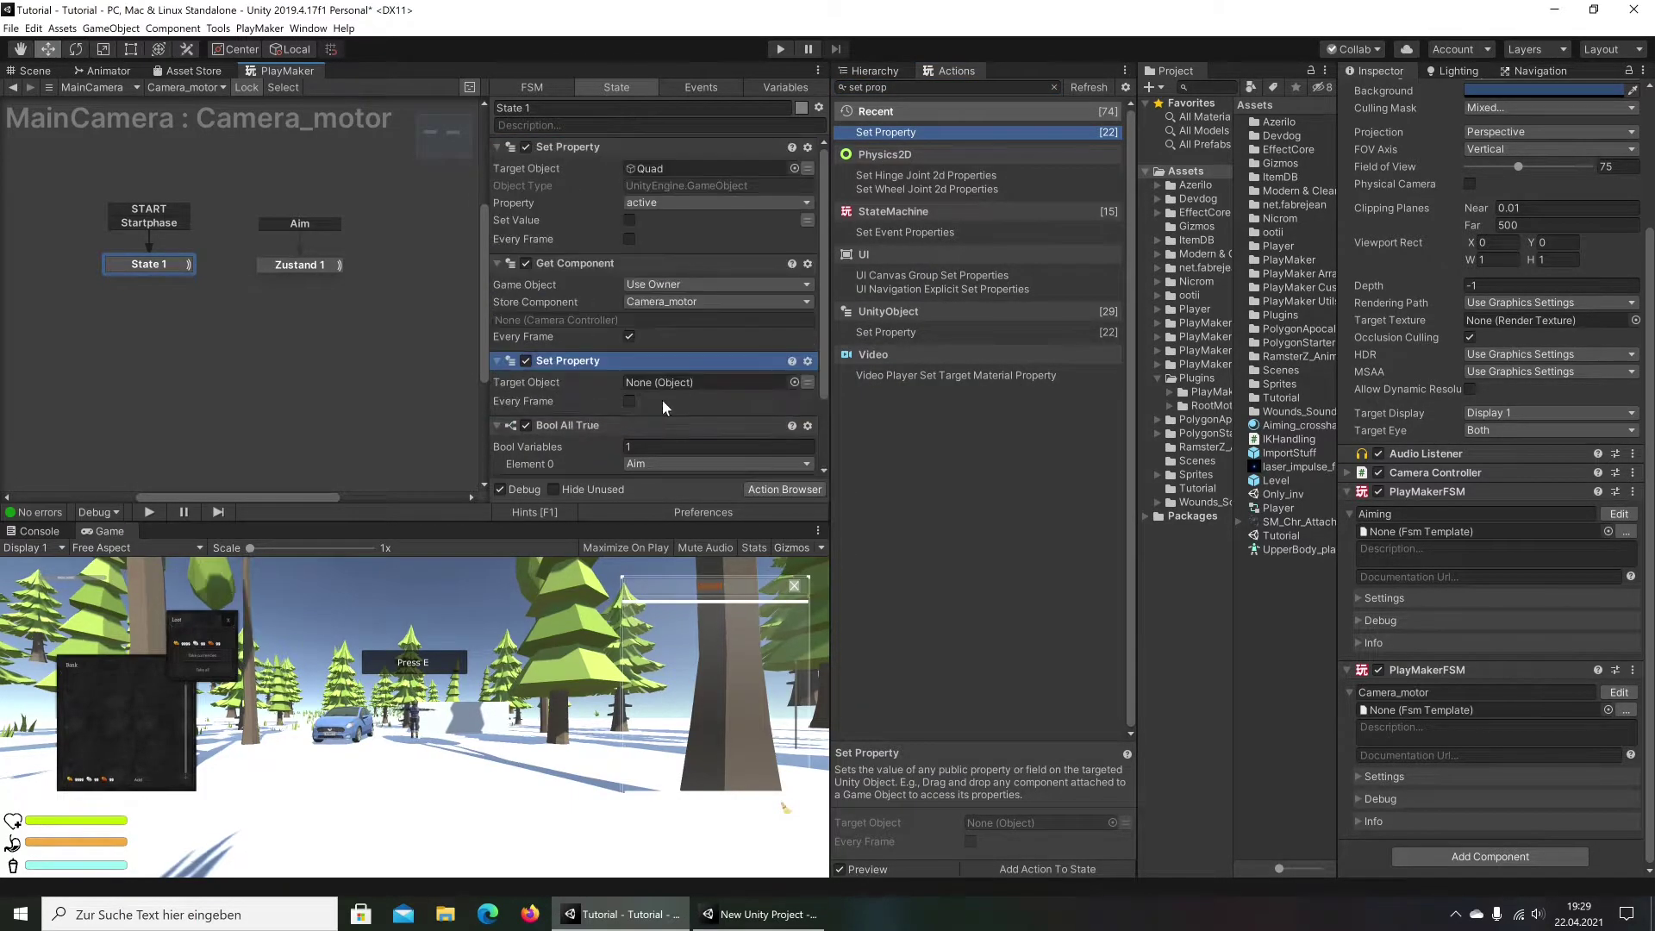
scroll(661, 399, down, 3)
click(808, 289)
click(726, 305)
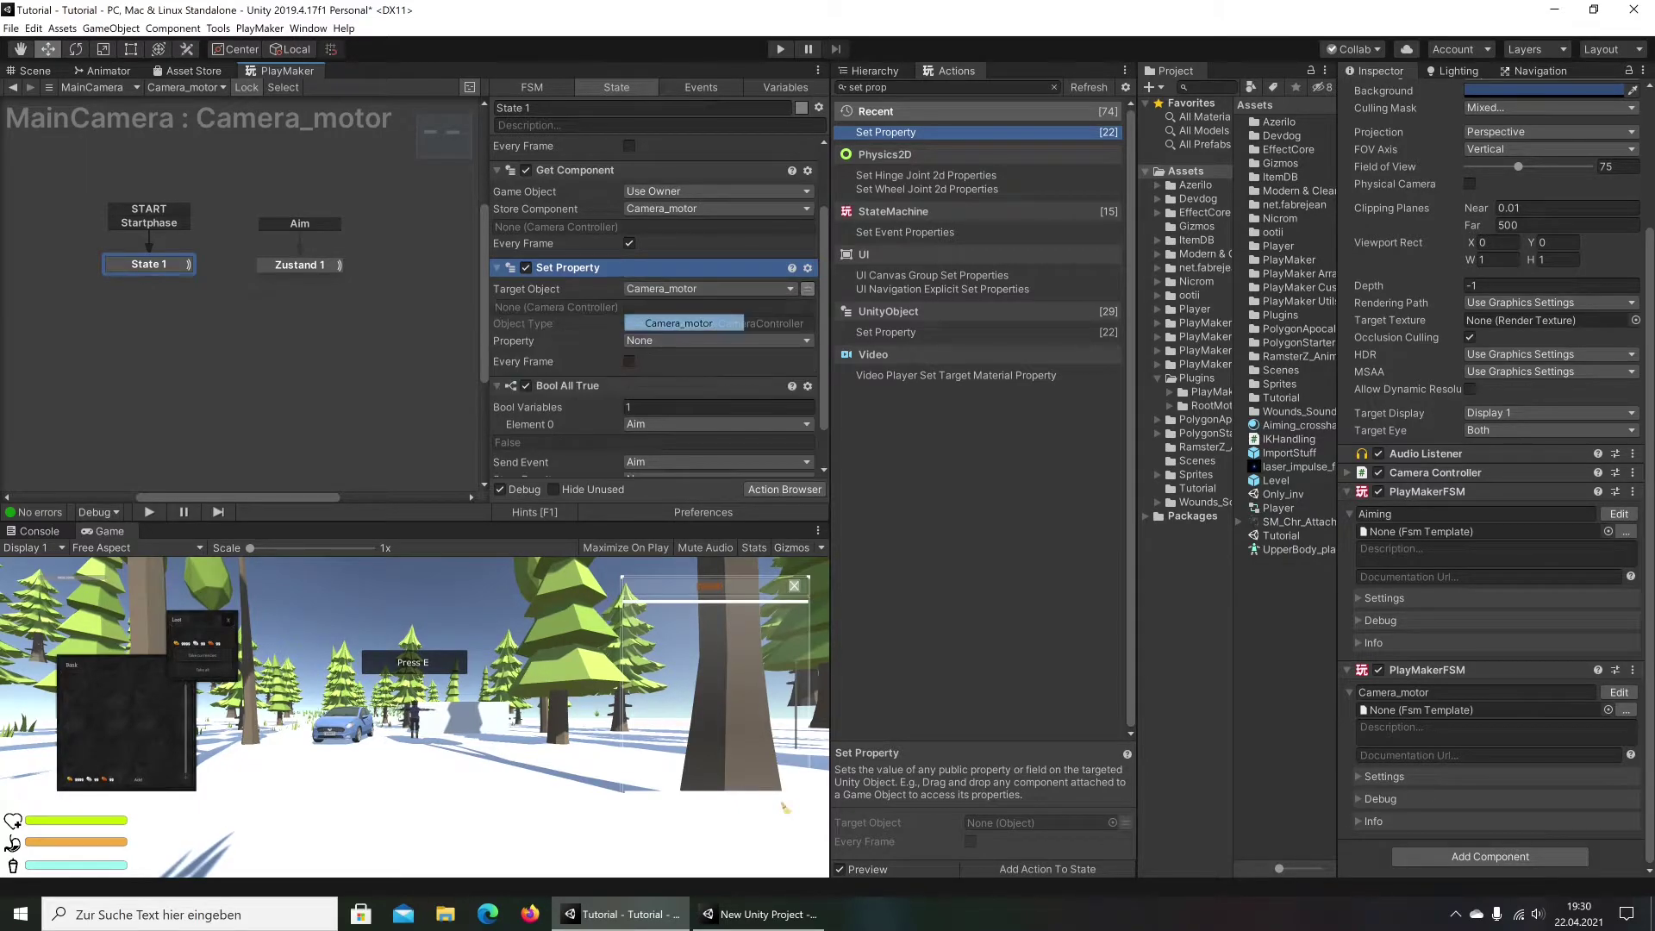
click(758, 914)
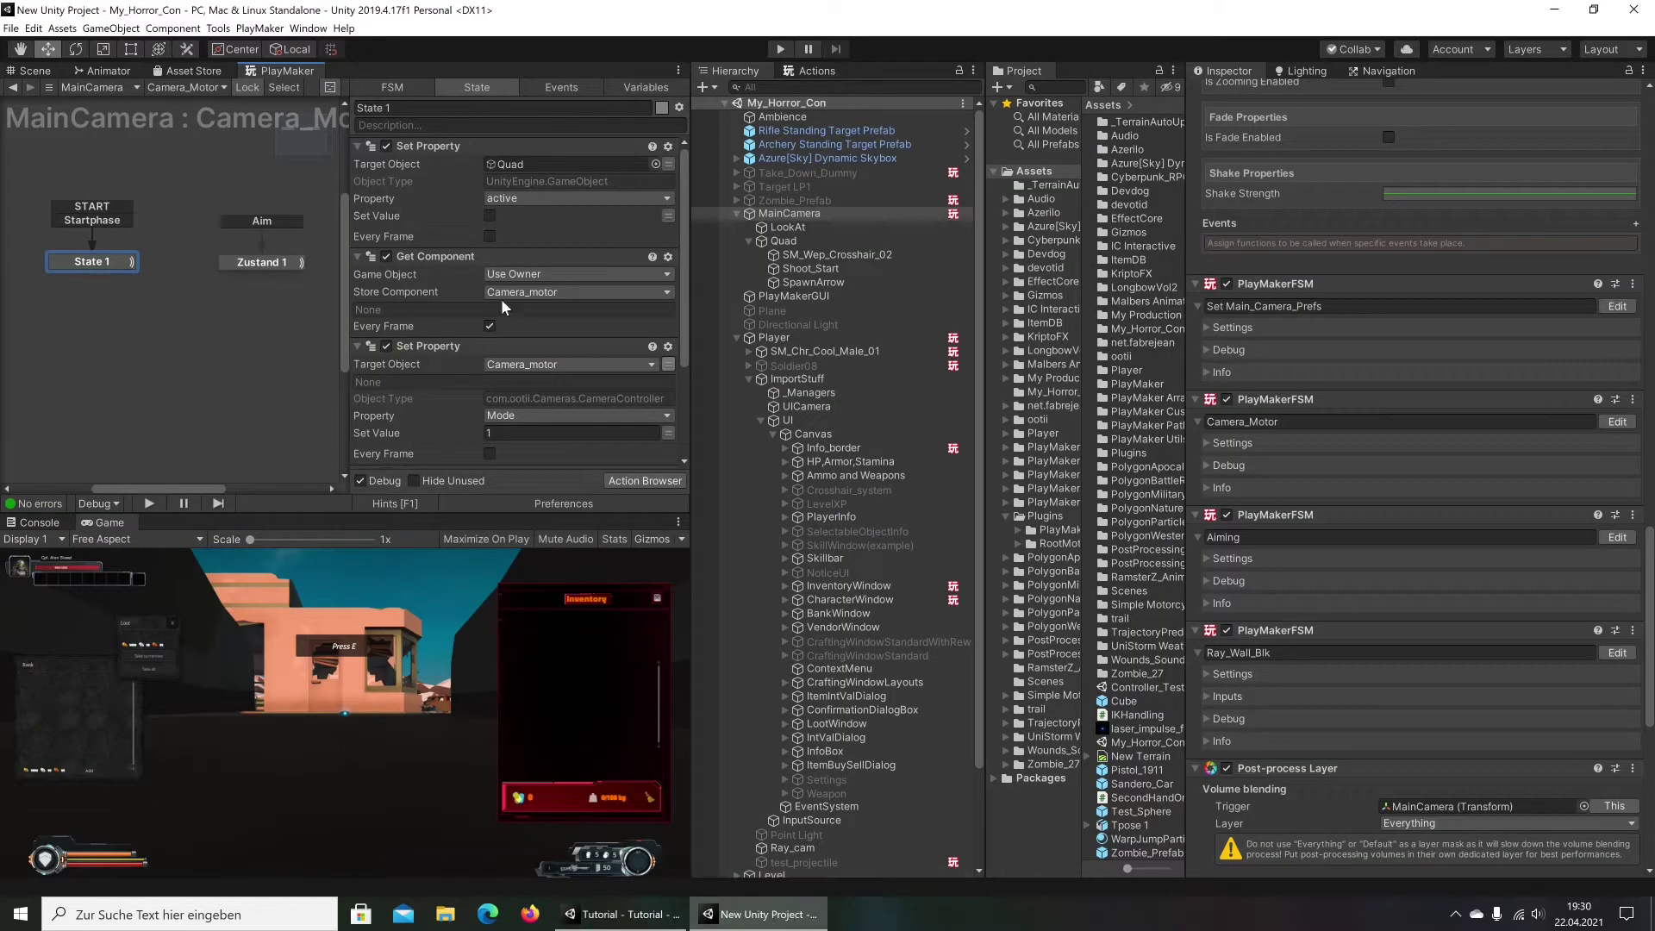
Set the Set Property's Property to Mode, leaving Set Value at 0
scroll(592, 382, down, 2)
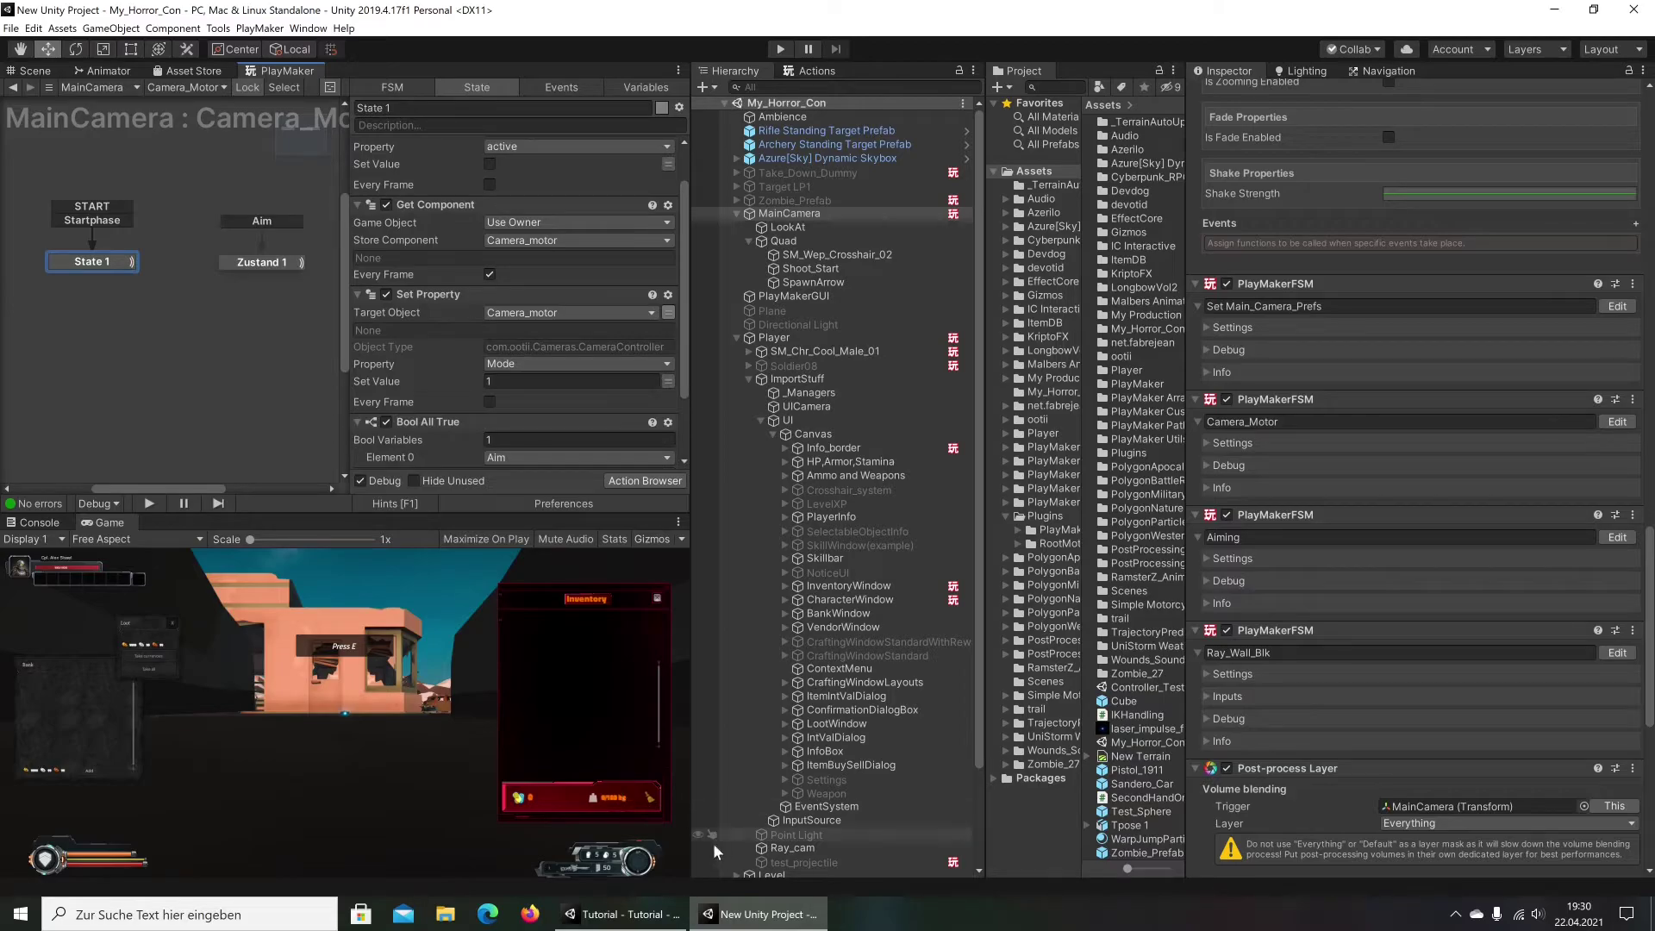
click(621, 913)
click(697, 342)
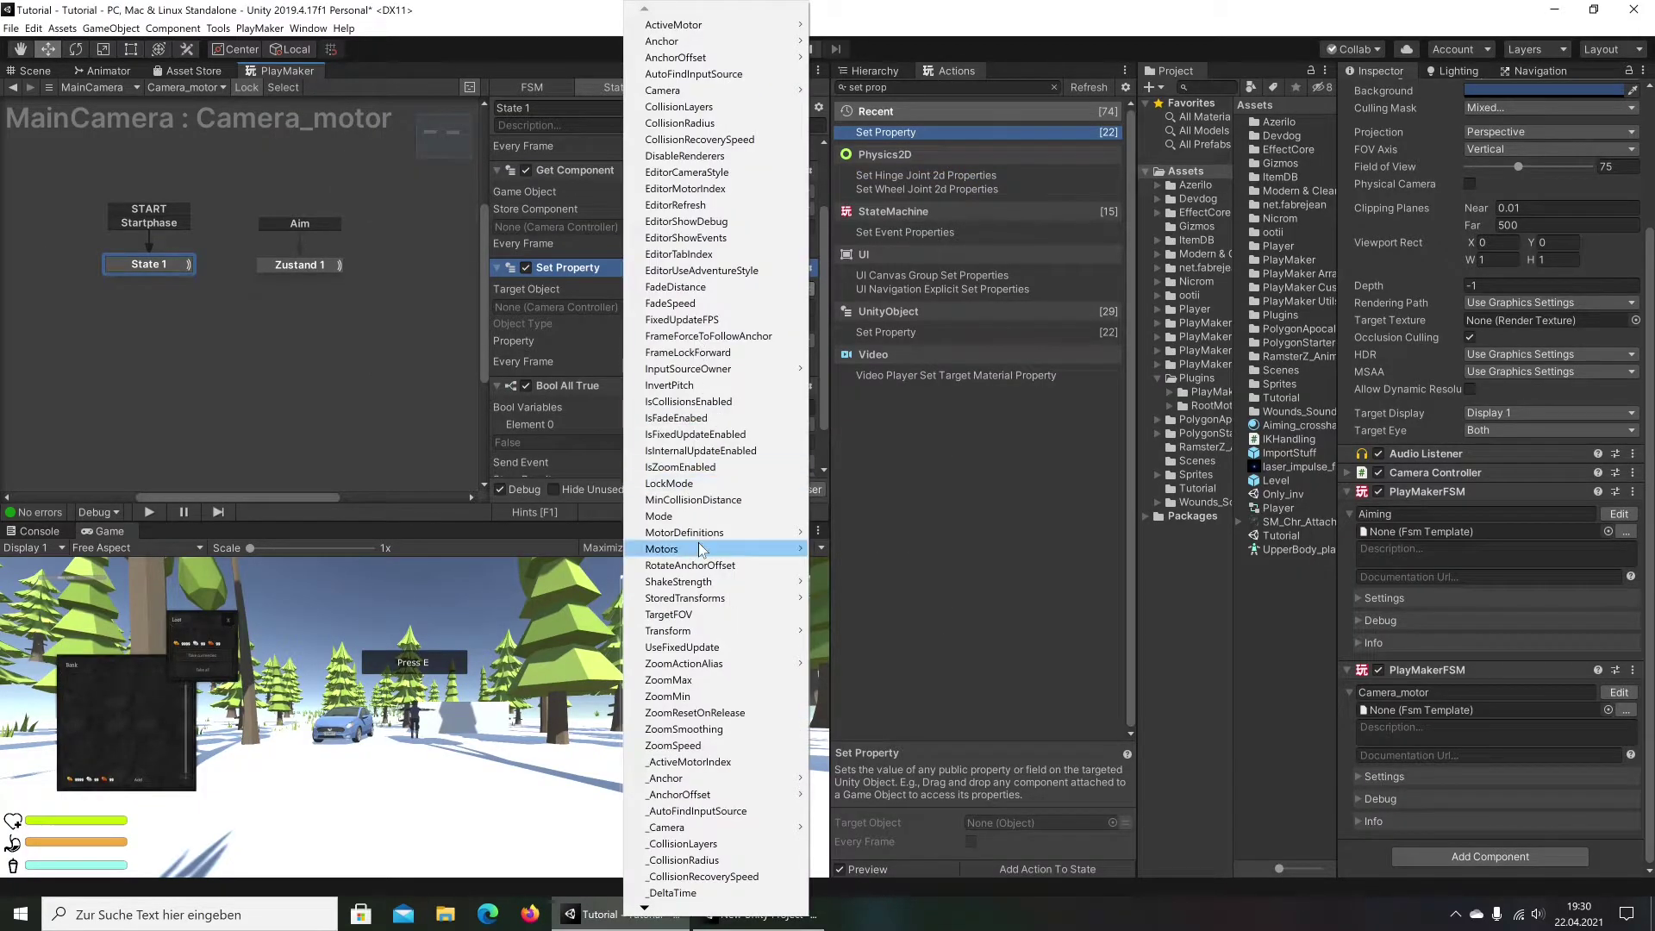
click(689, 515)
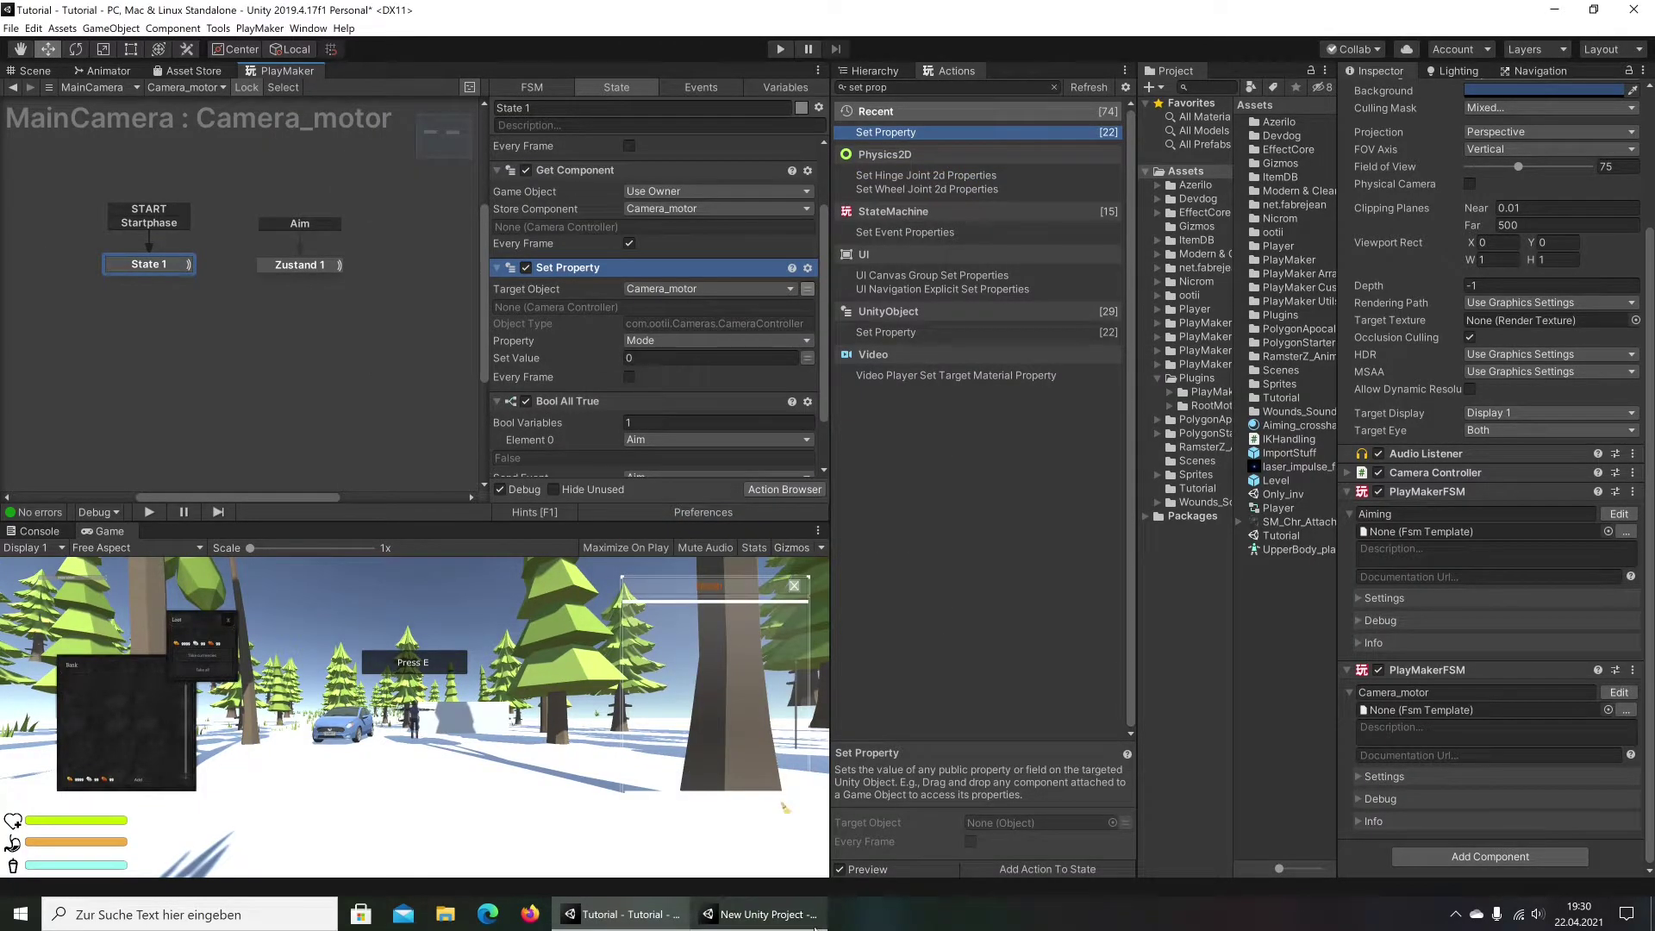
Check the Camera Controller's motors and compare with the reference project
key(alt+Tab)
key(alt+Tab)
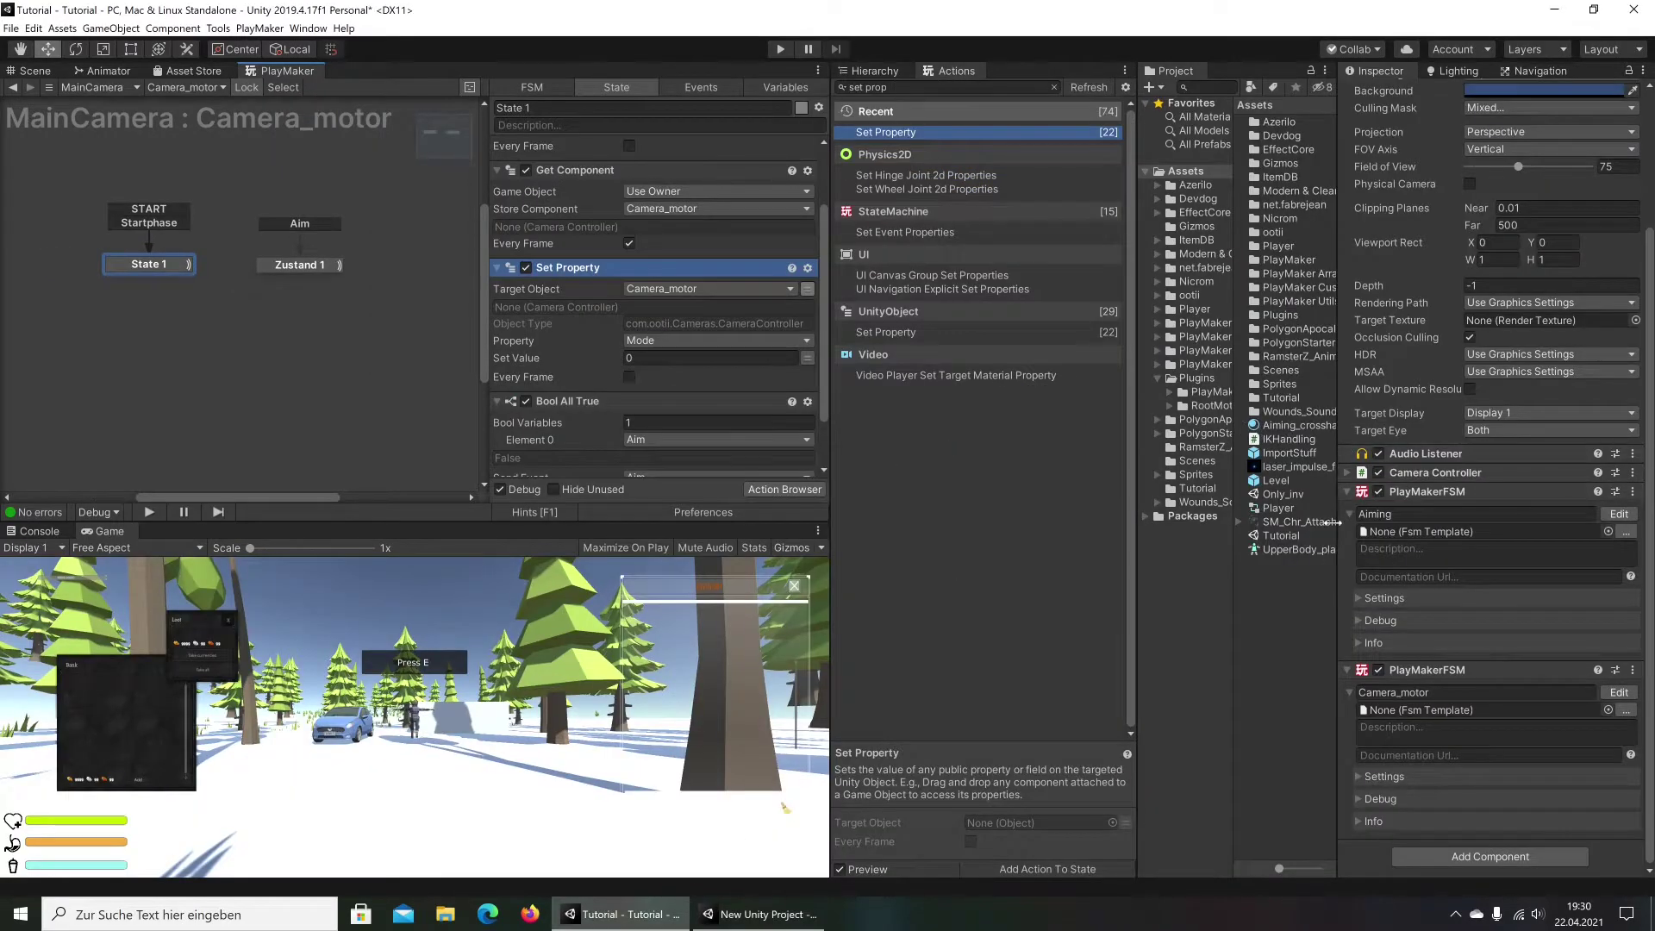
click(1347, 472)
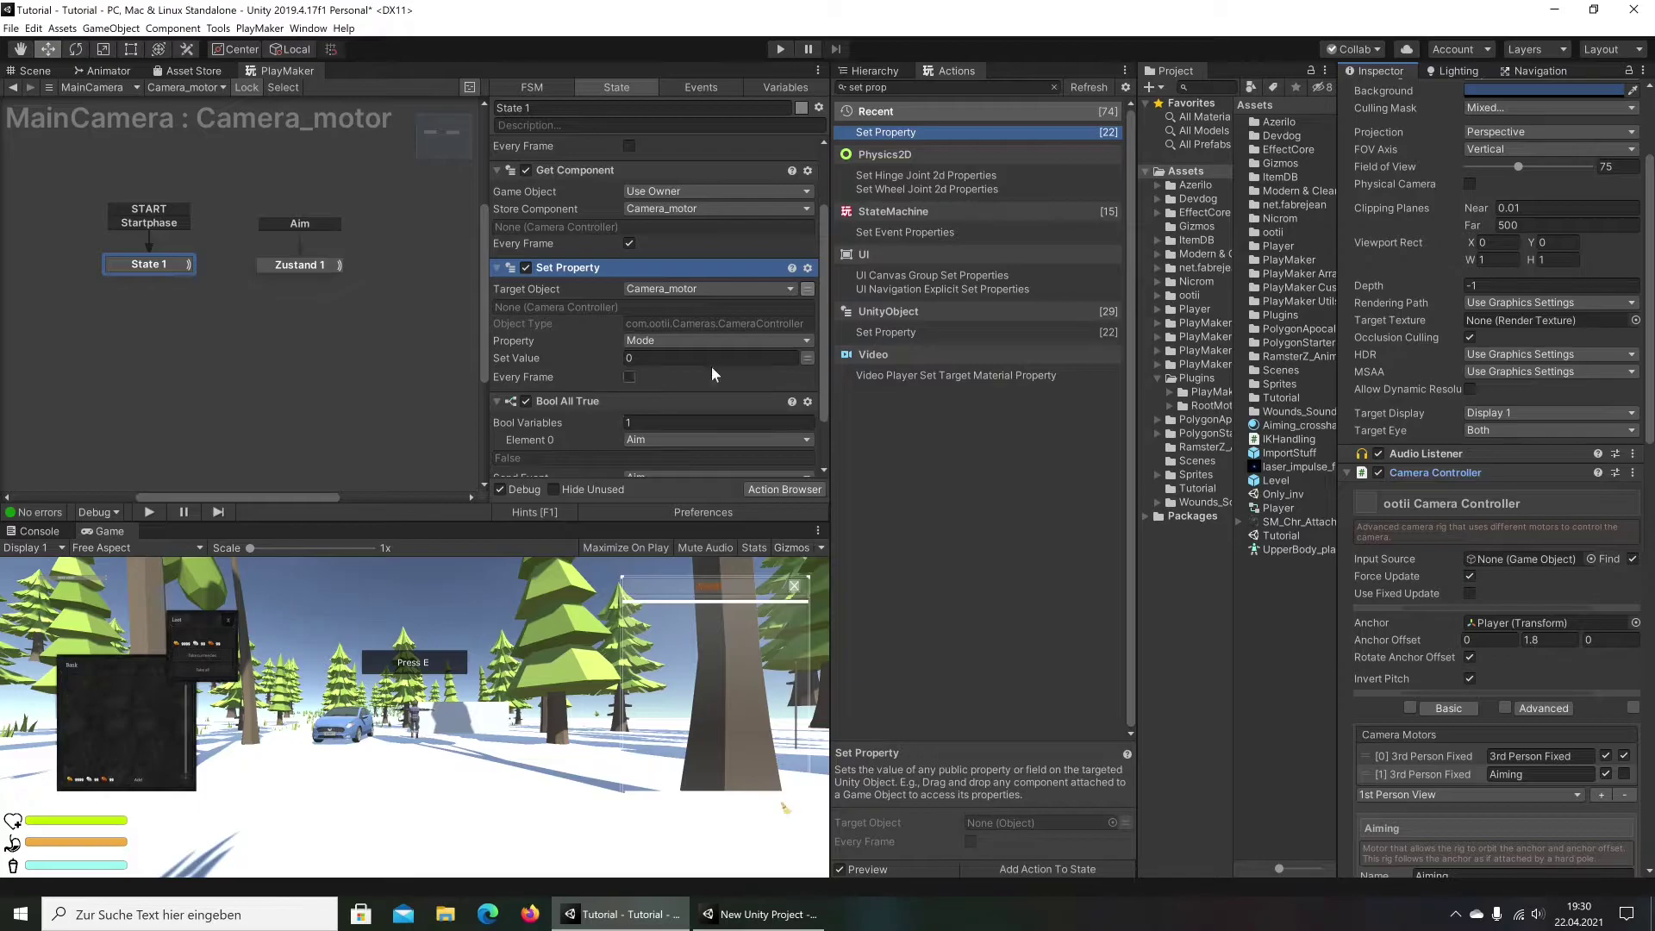
click(758, 914)
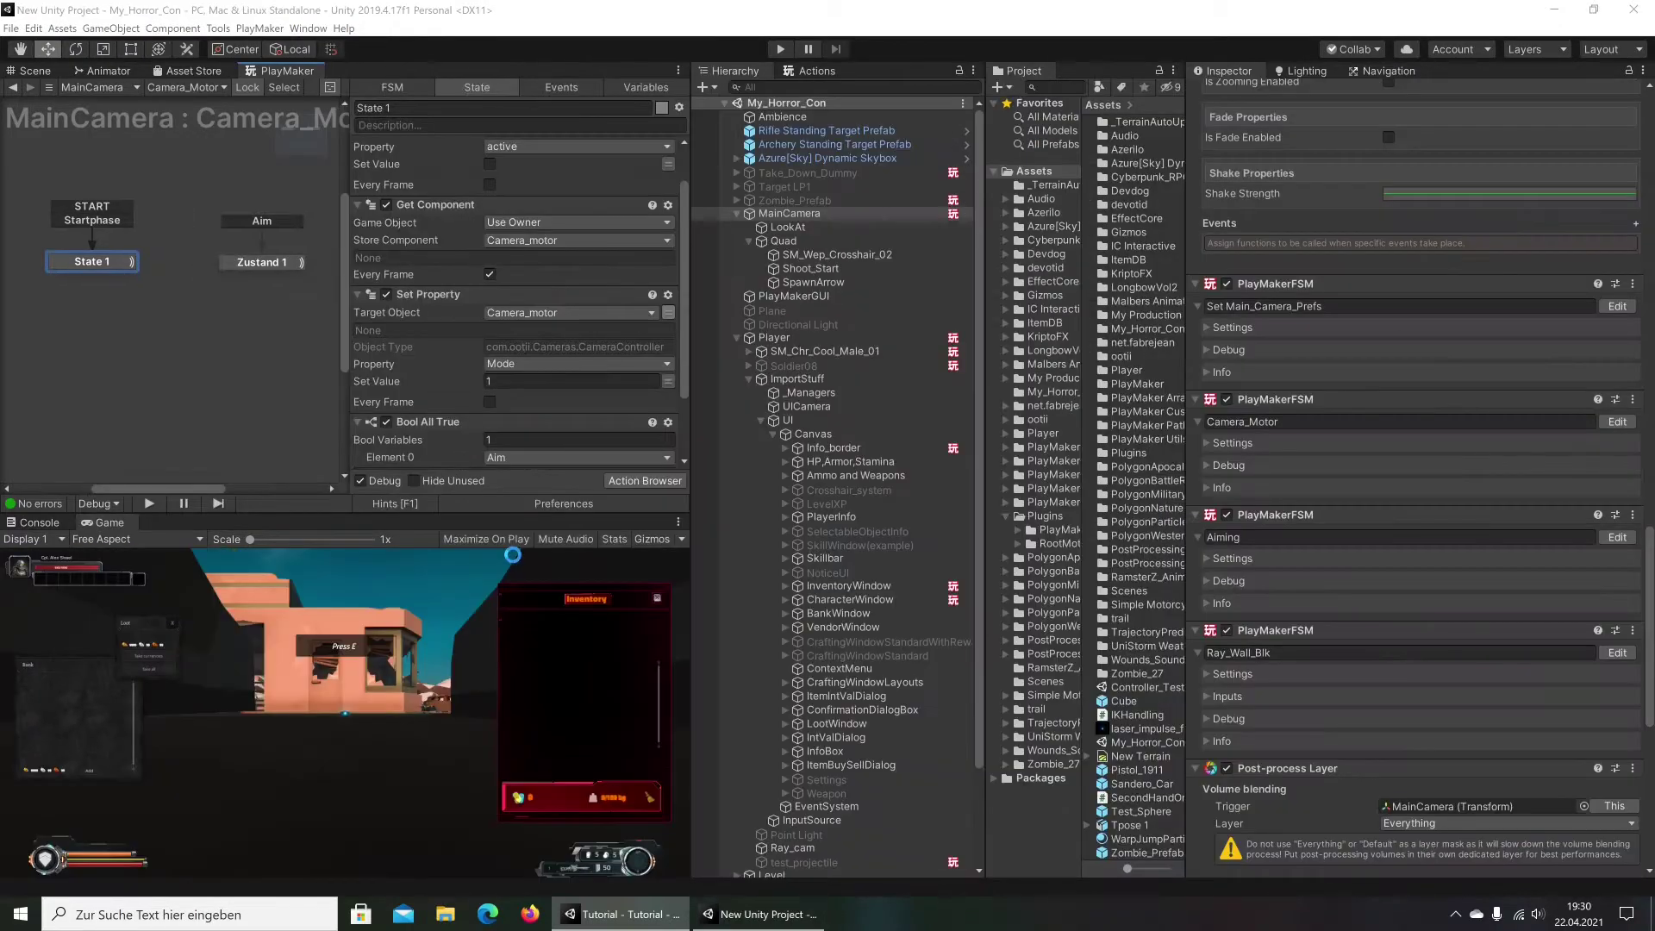
click(648, 919)
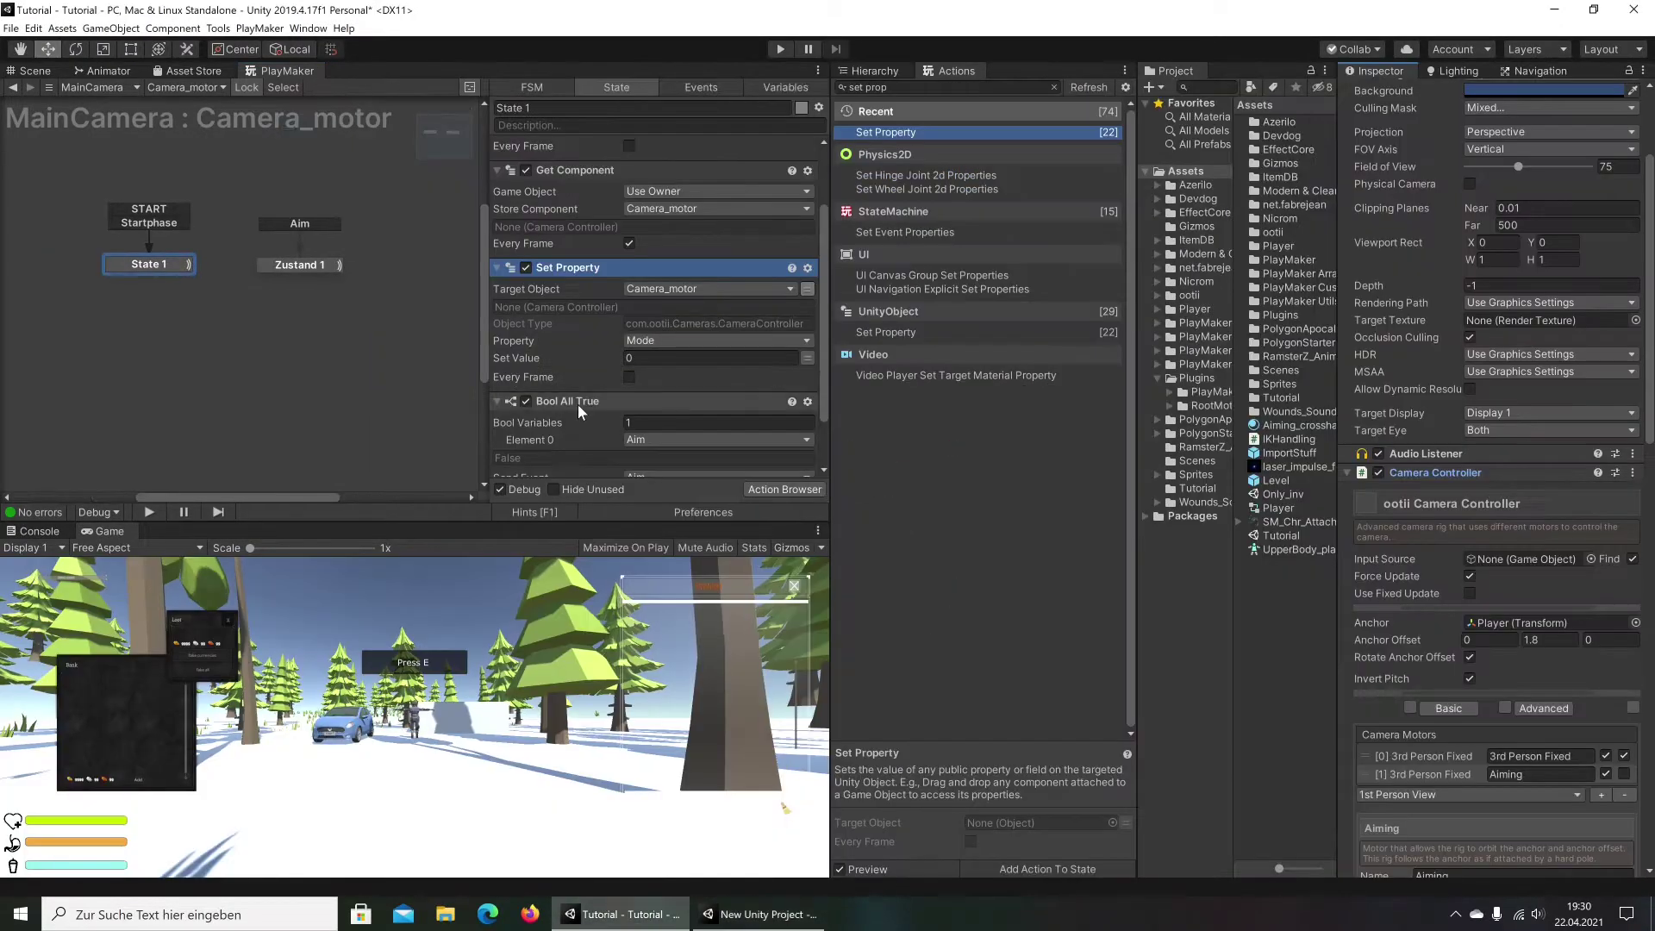
Copy Get Component and Set Property into Zustand 1, placing them above Bool None True
right_click(572, 170)
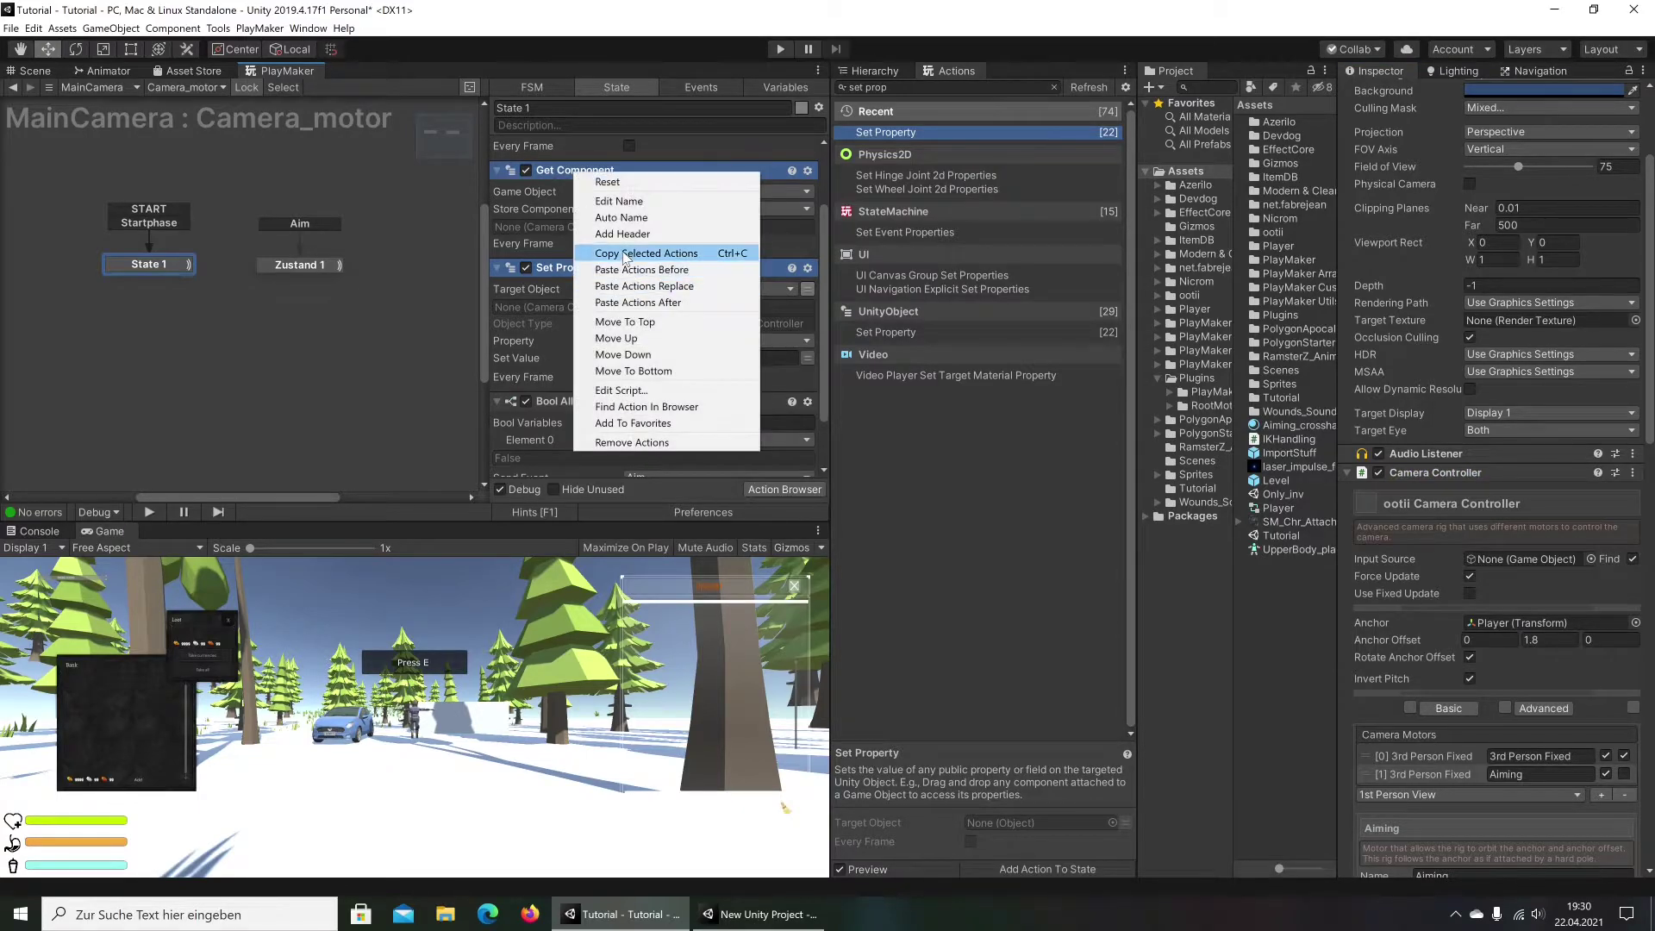
click(646, 254)
click(272, 267)
right_click(555, 417)
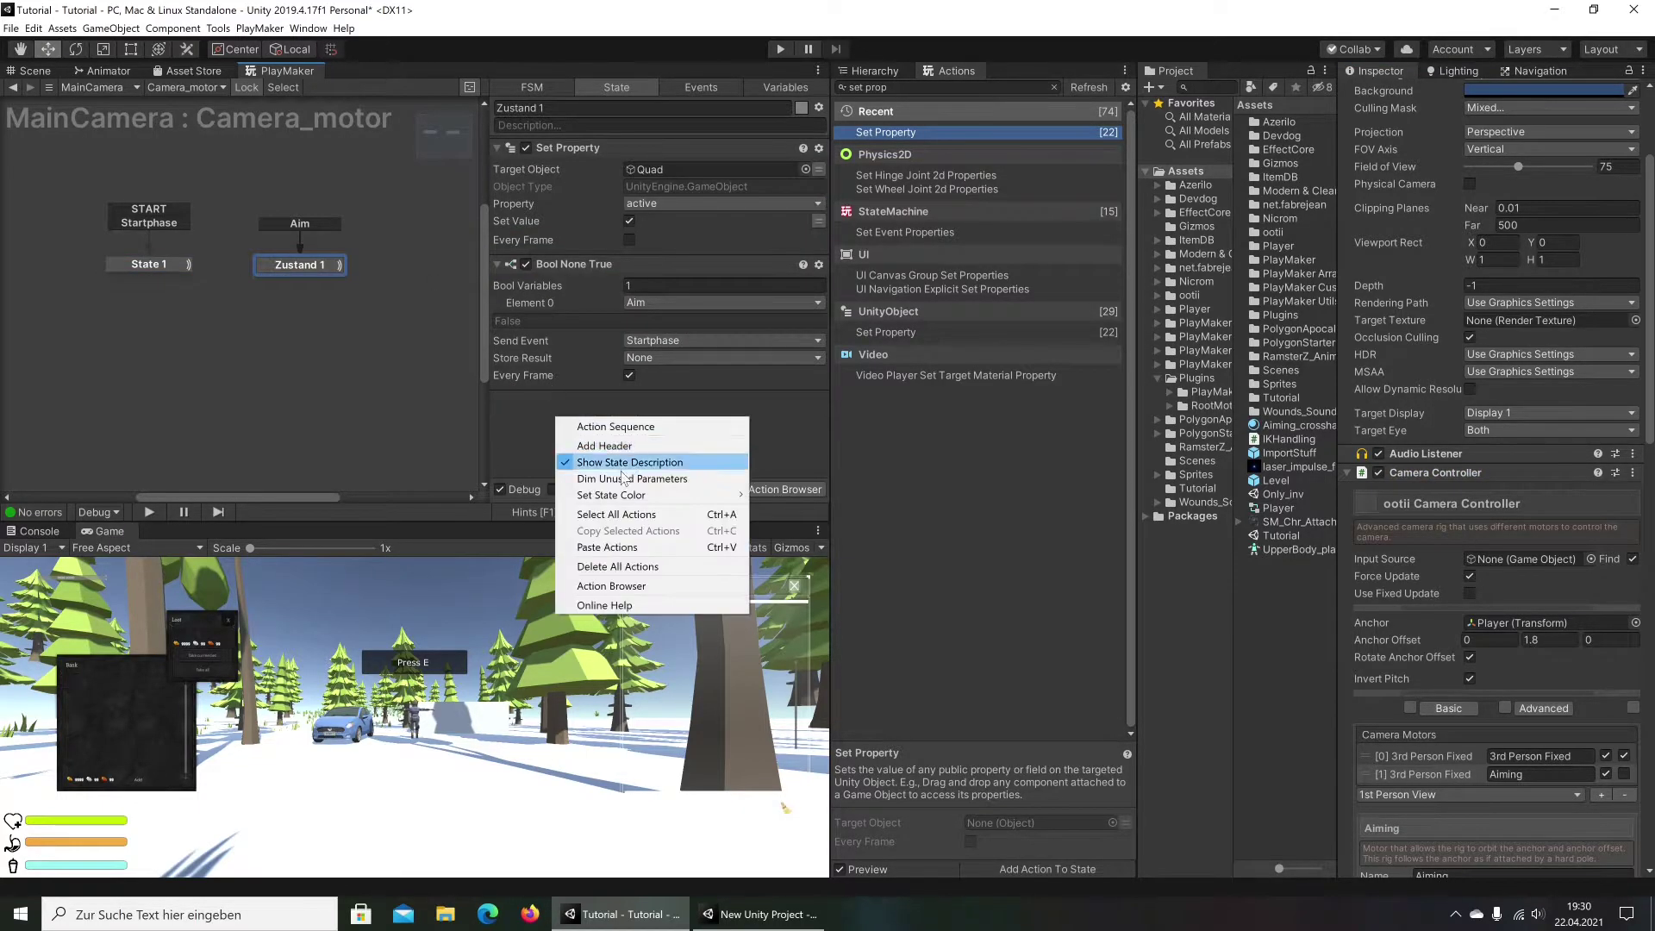
click(624, 548)
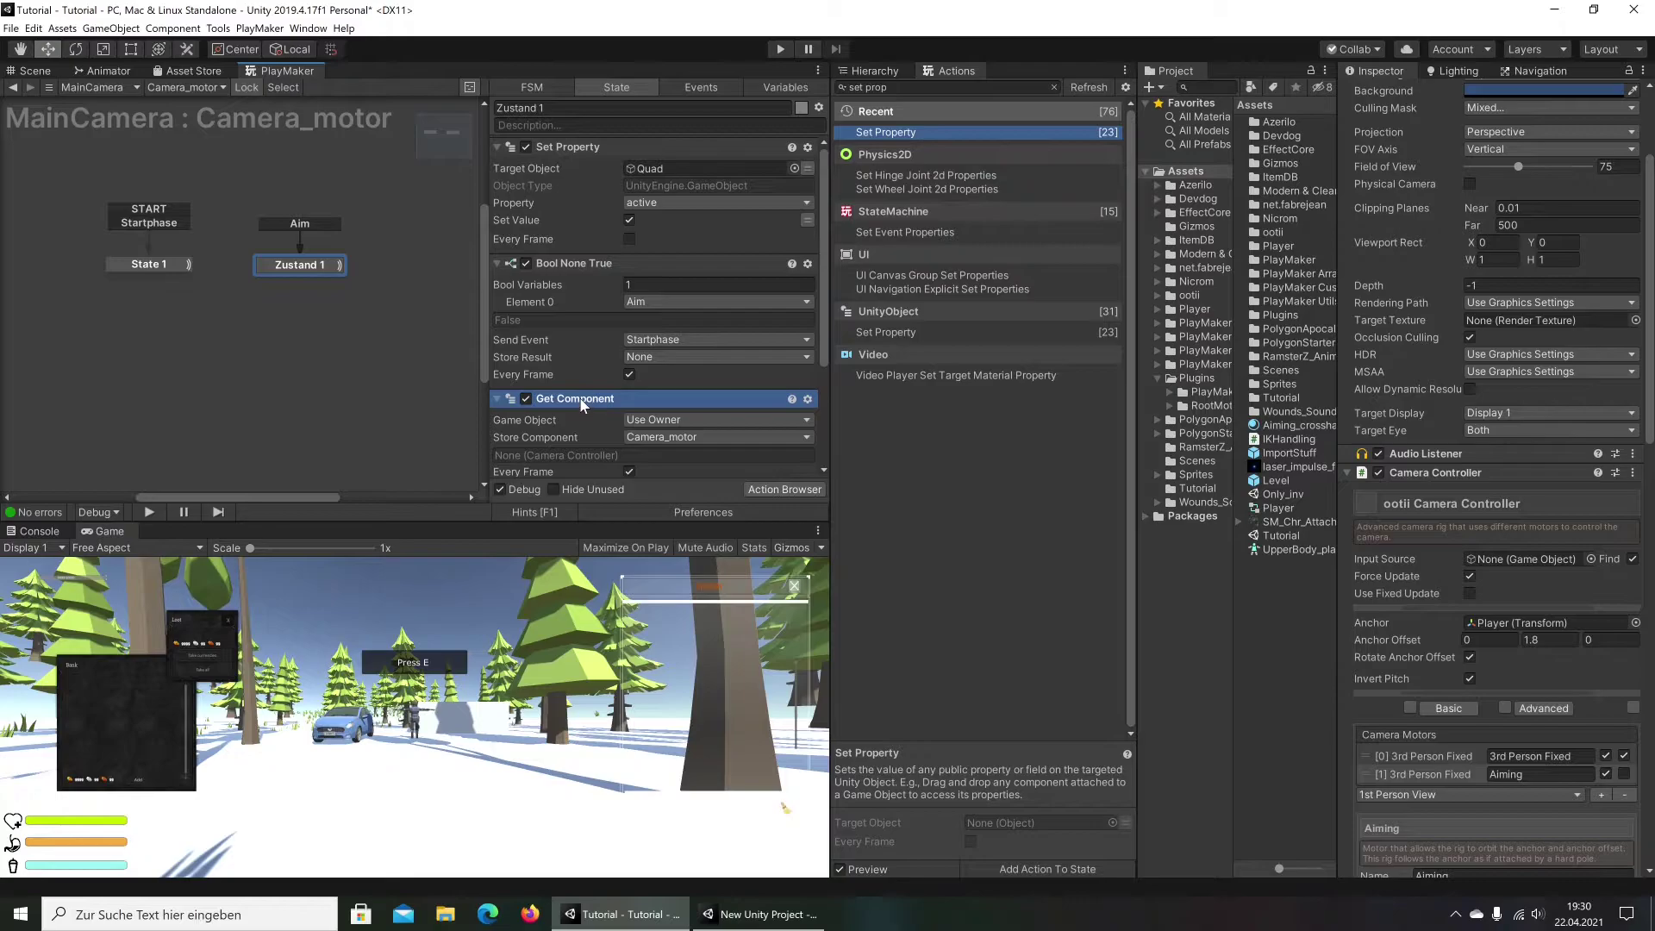
drag(582, 405, 595, 291)
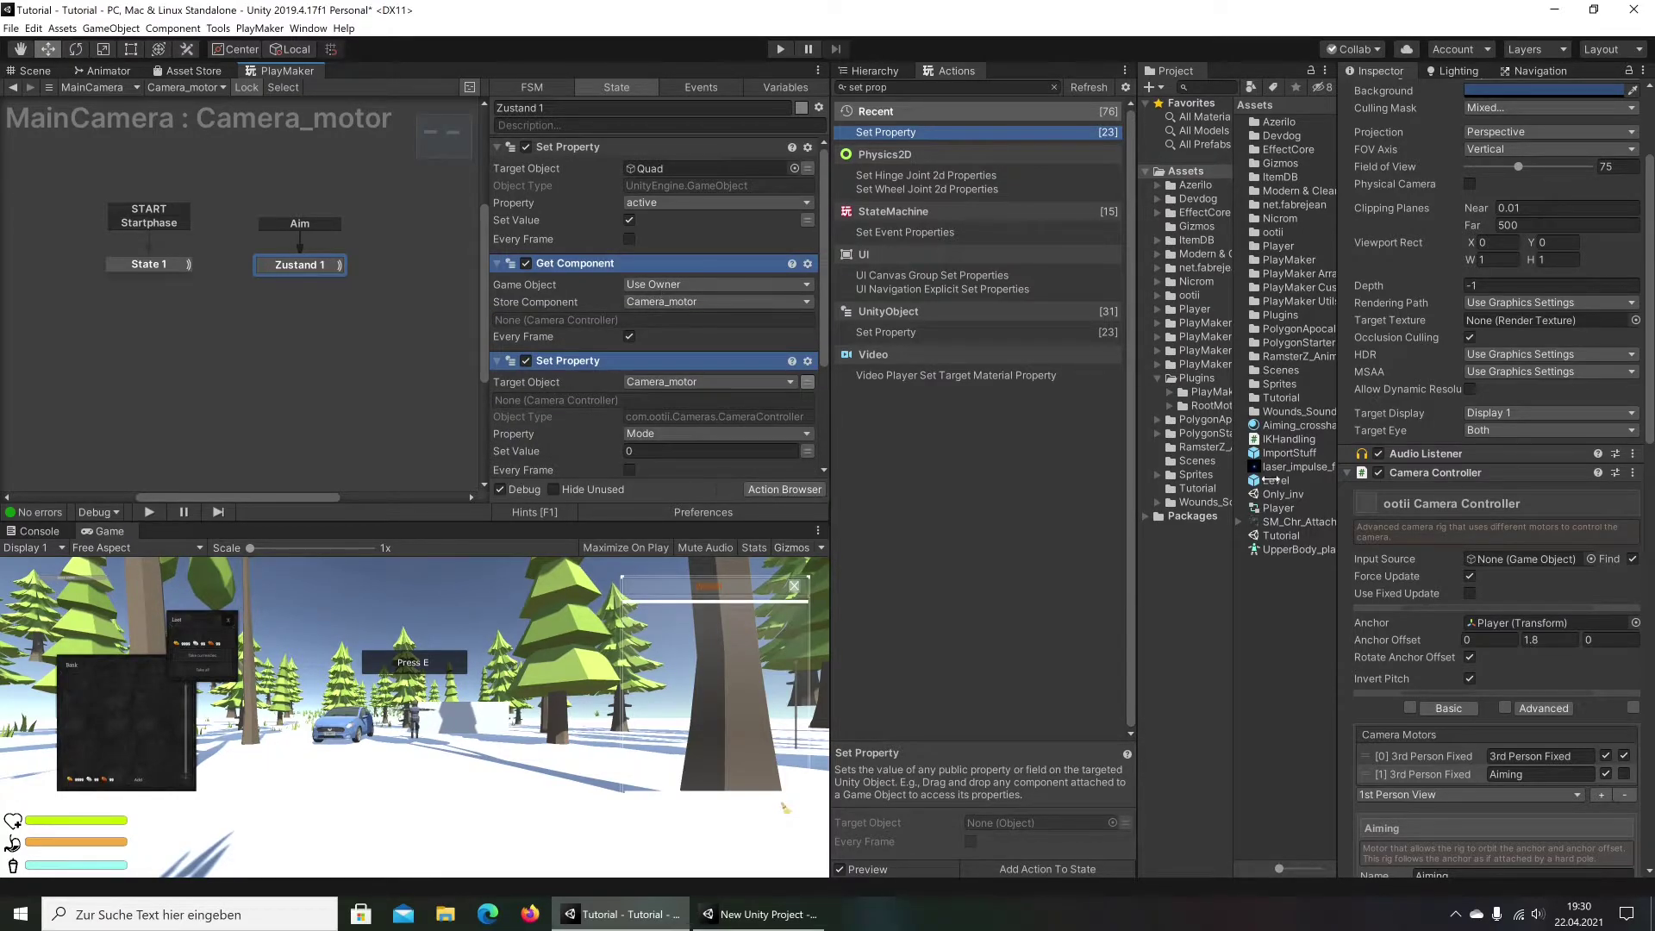
Set Zustand 1's Mode value to 1 and start play mode
scroll(1424, 607, down, 3)
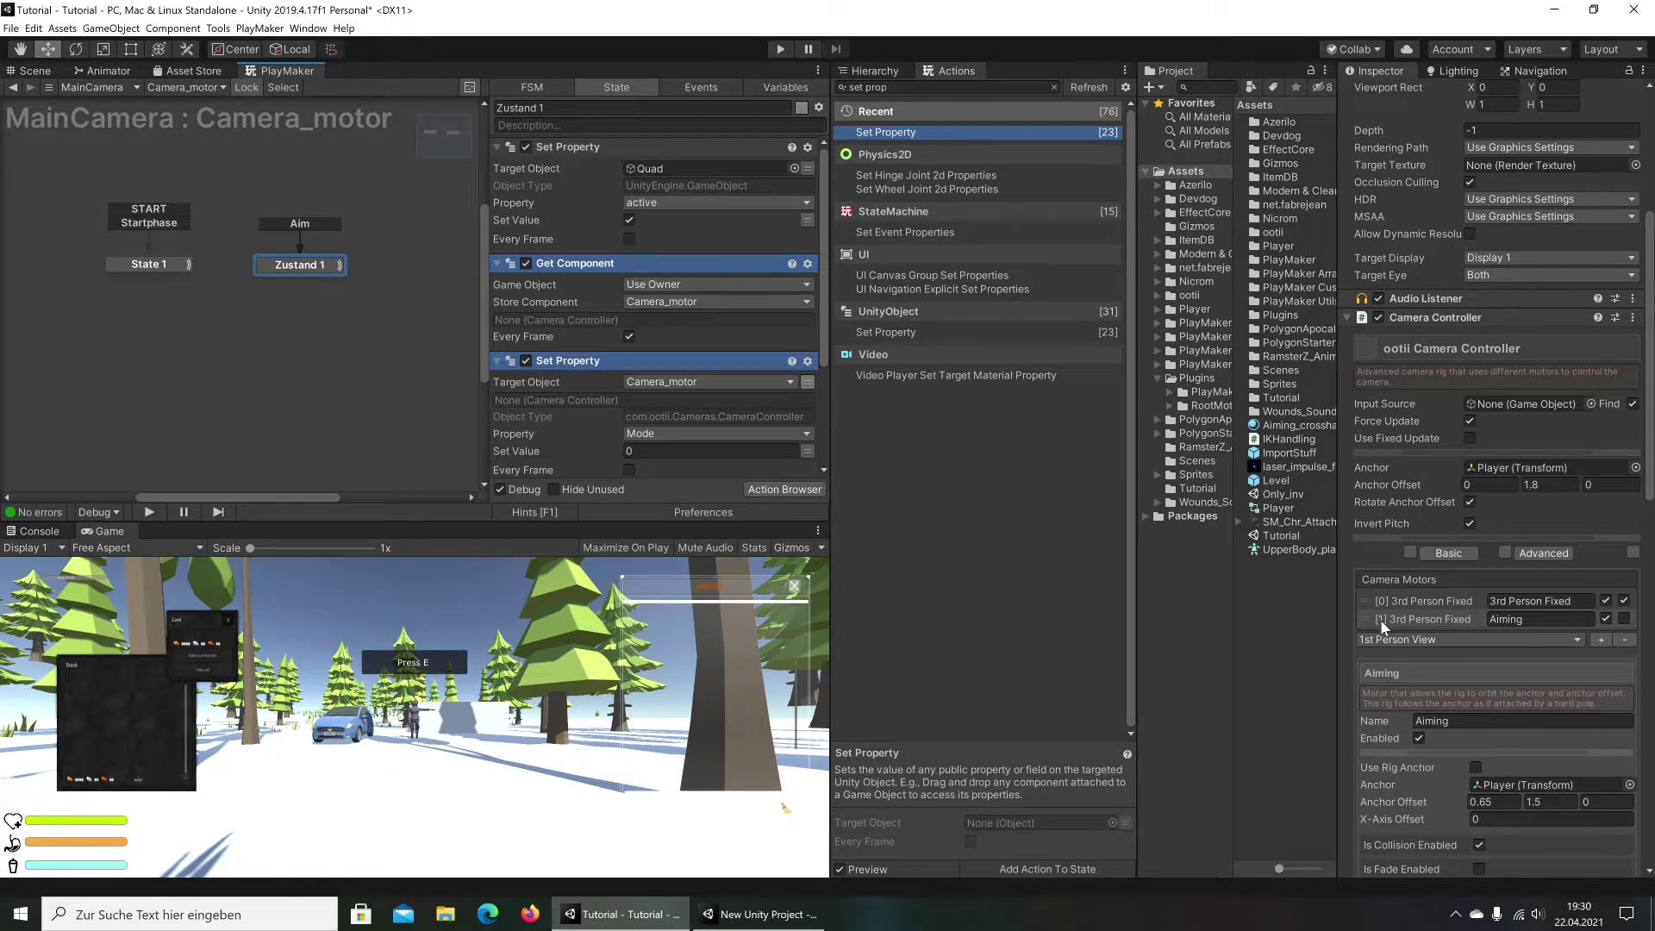
click(723, 451)
text(1)
scroll(478, 248, down, 3)
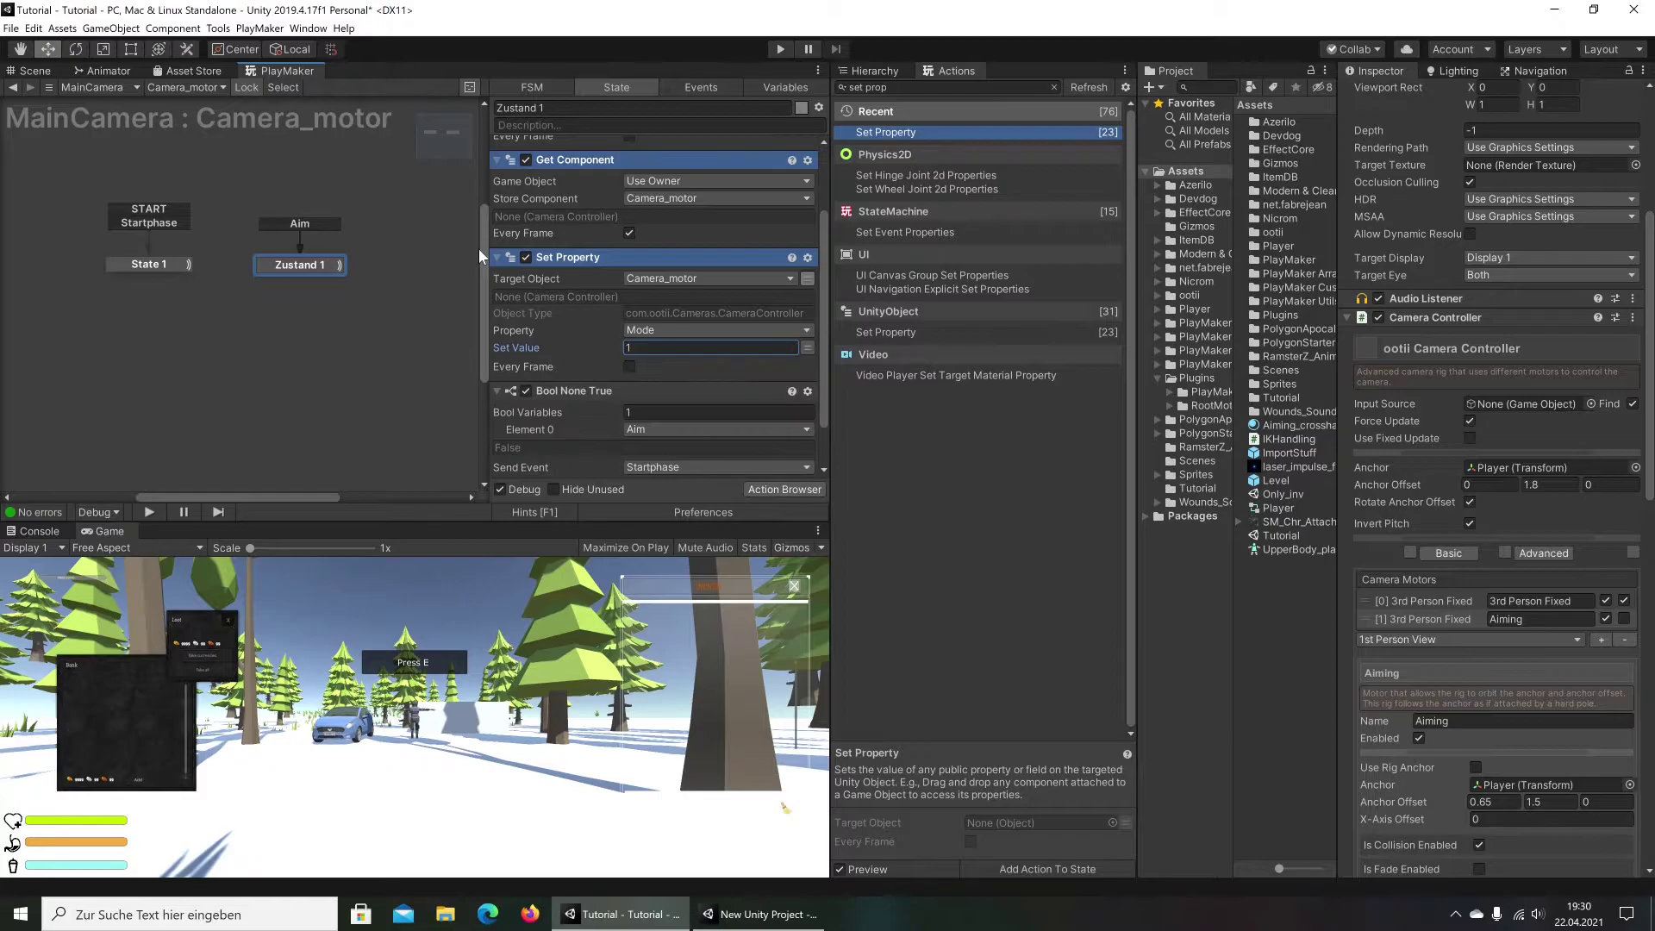
click(779, 49)
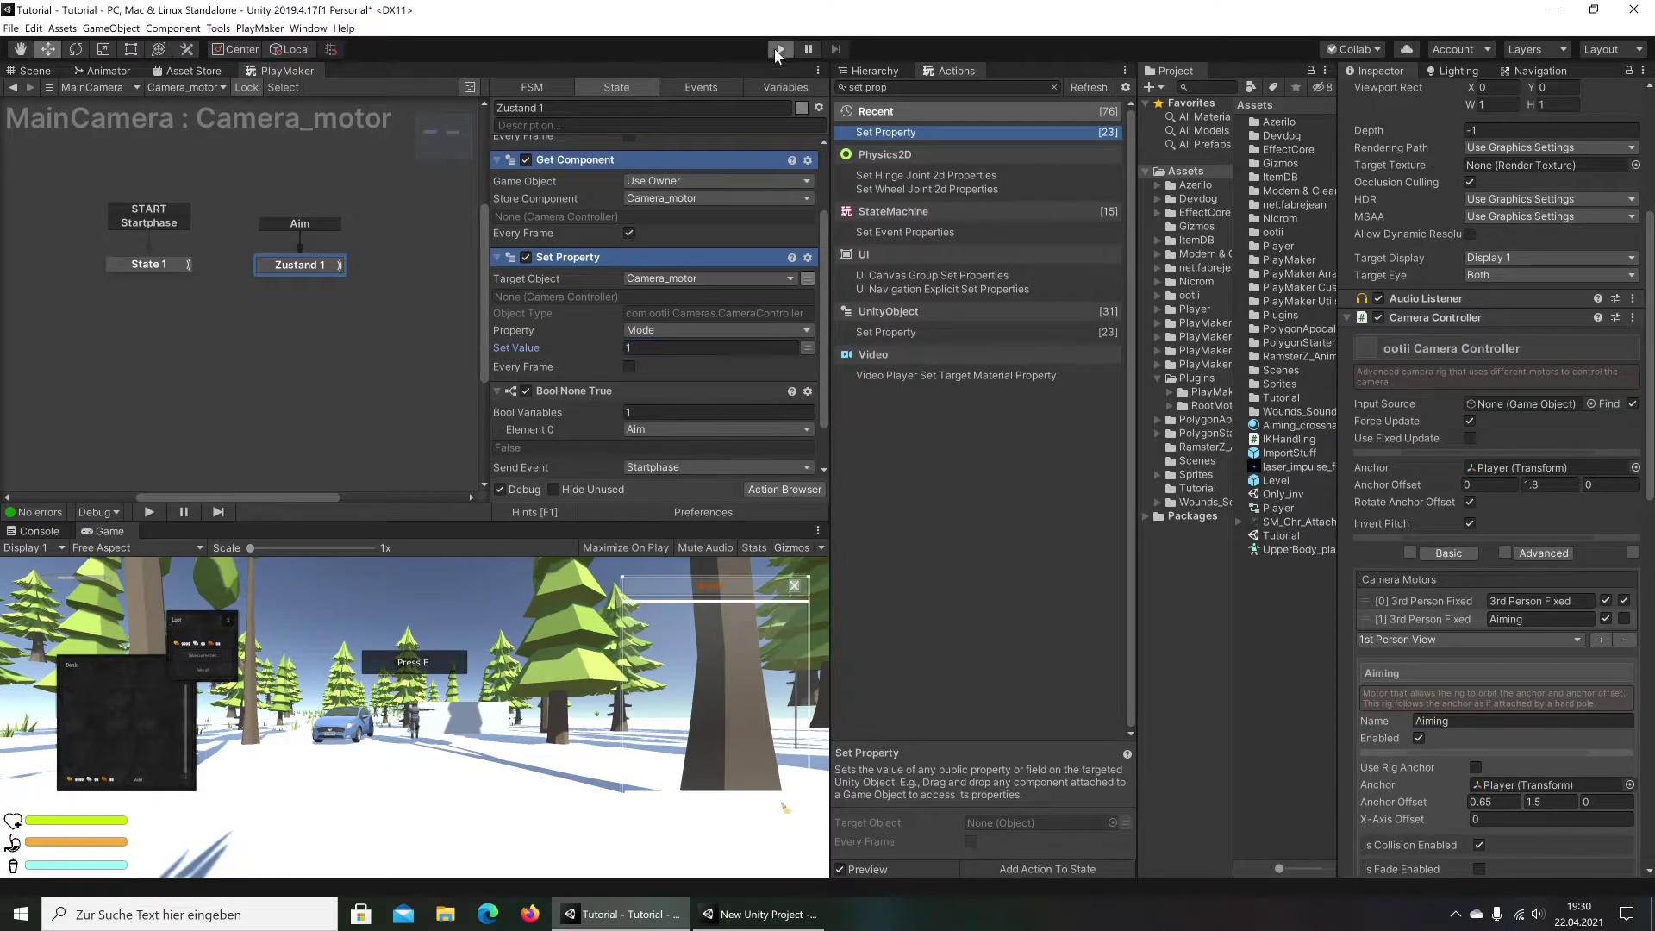
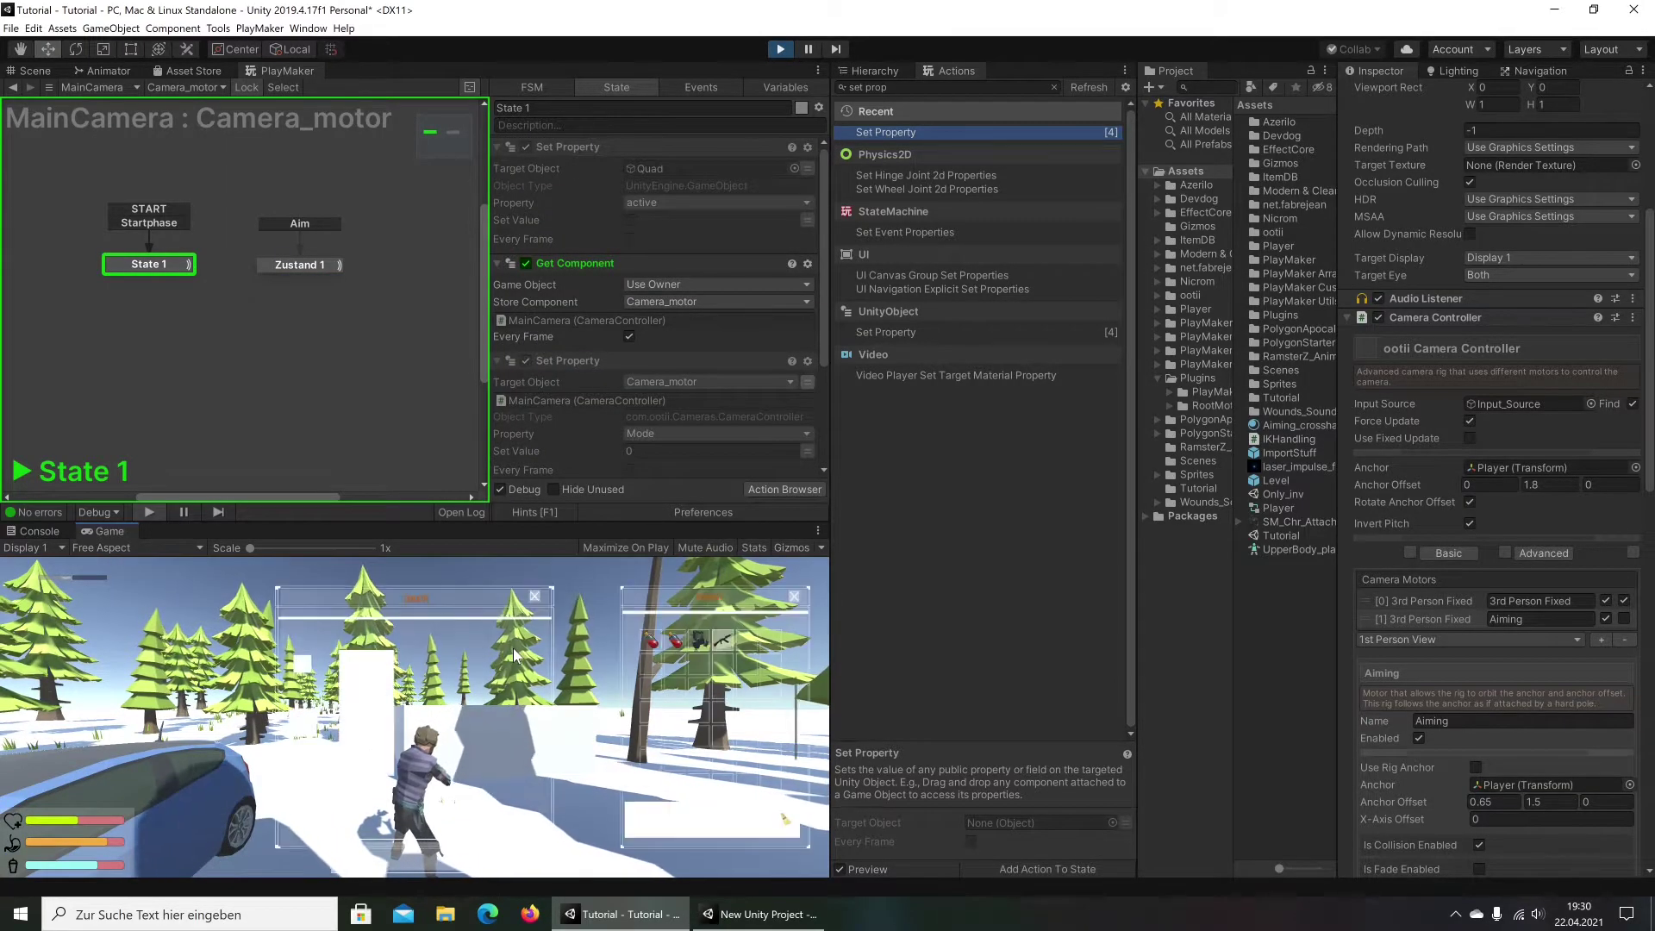
Toggle the inventory panels, then aim the rifle and turn the view left and right
key(i)
key(i)
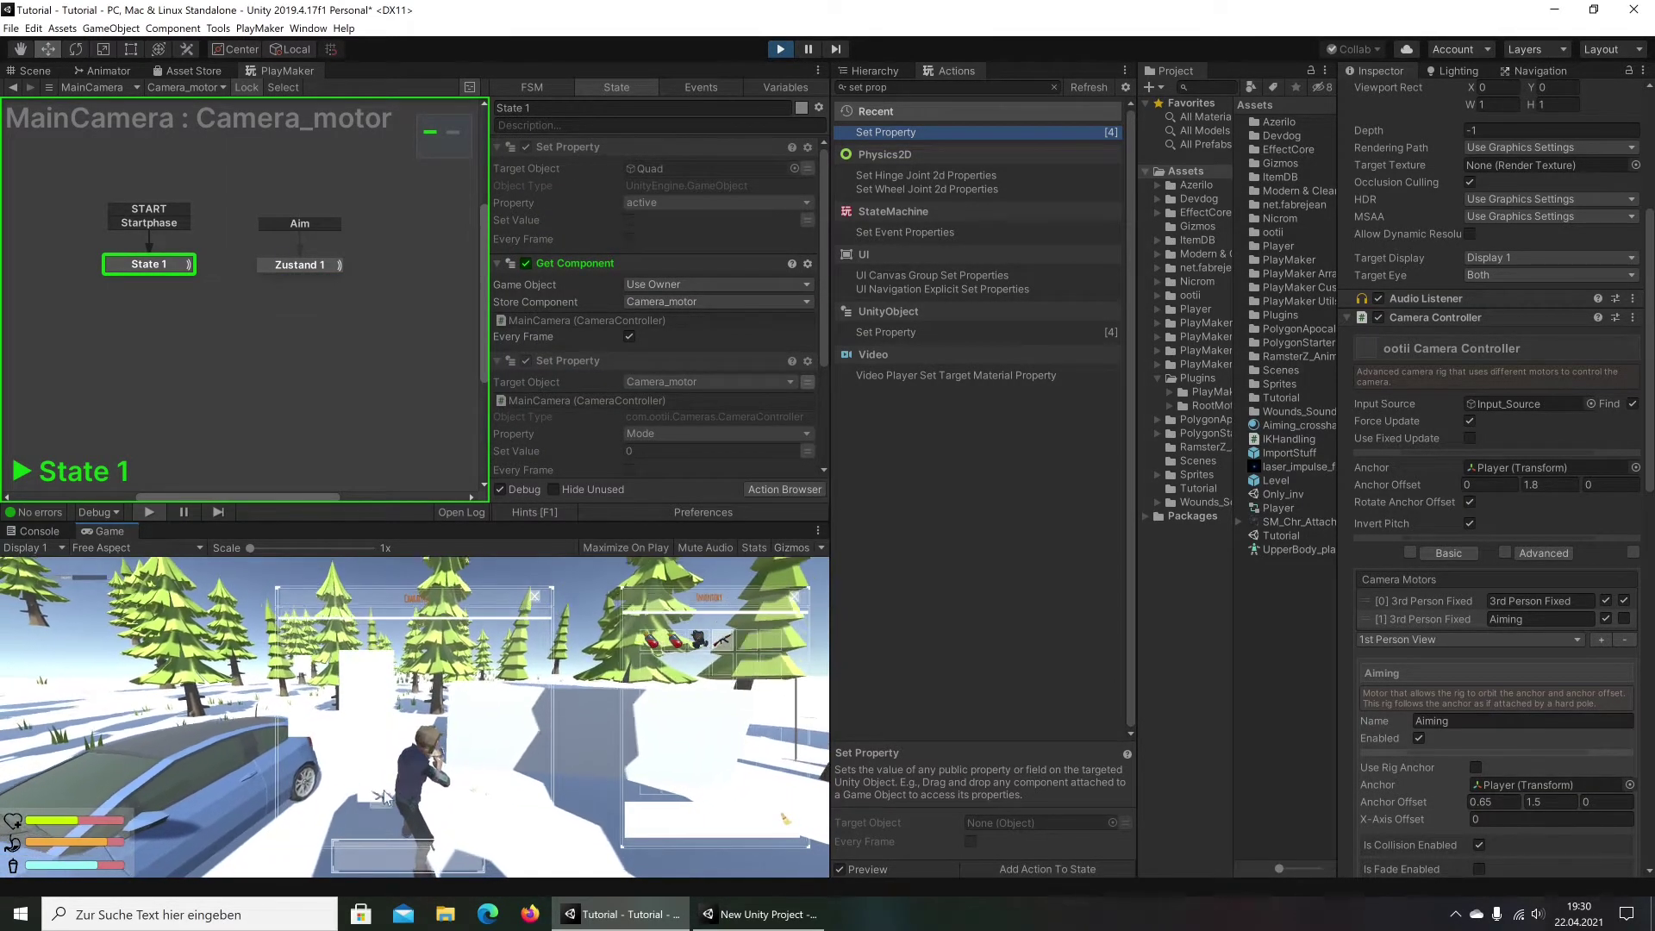
right_click(449, 713)
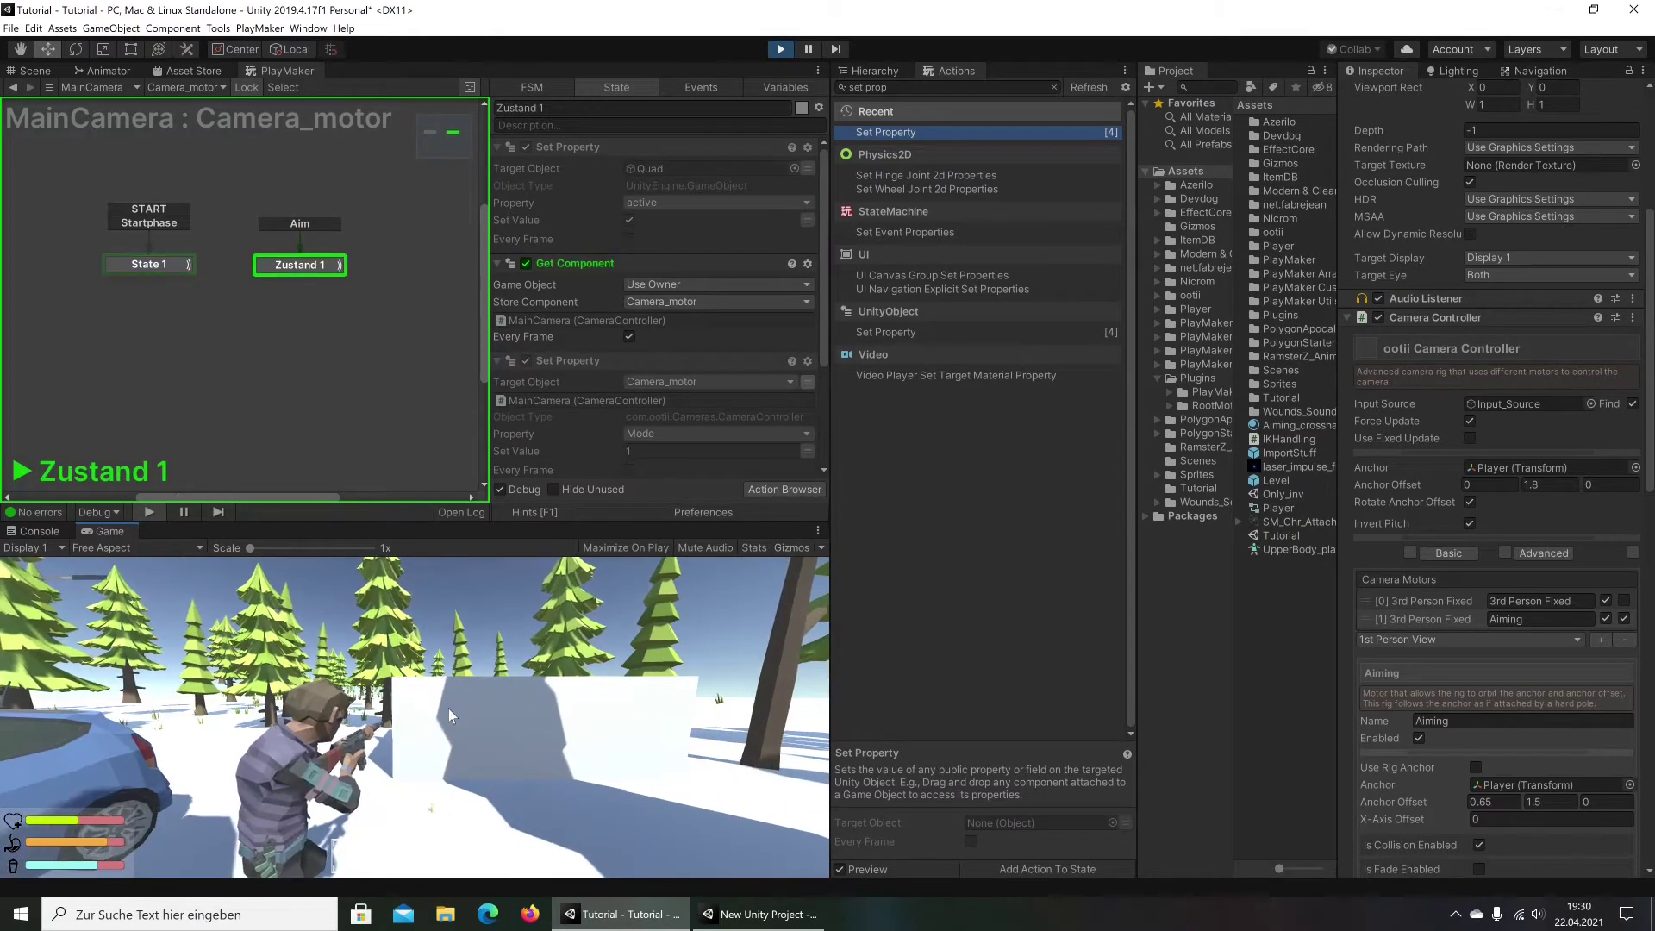
right_drag(4, 810, 10, 705)
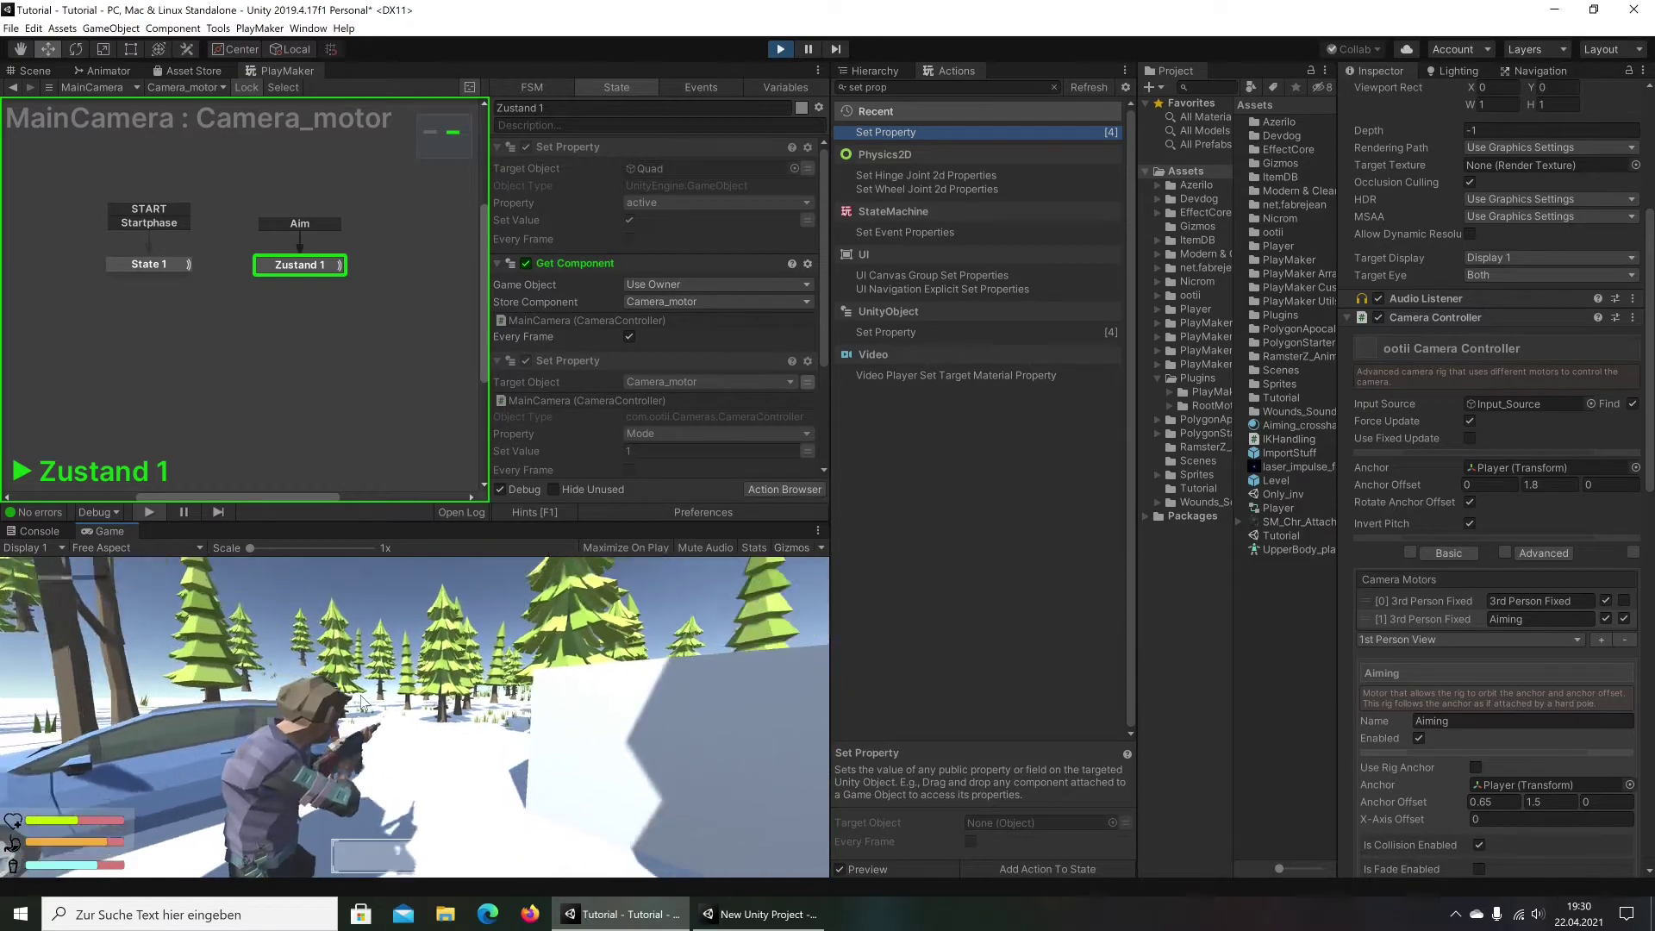
mouse_move(10, 705)
right_down()
mouse_move(414, 695)
mouse_move(577, 579)
right_up()
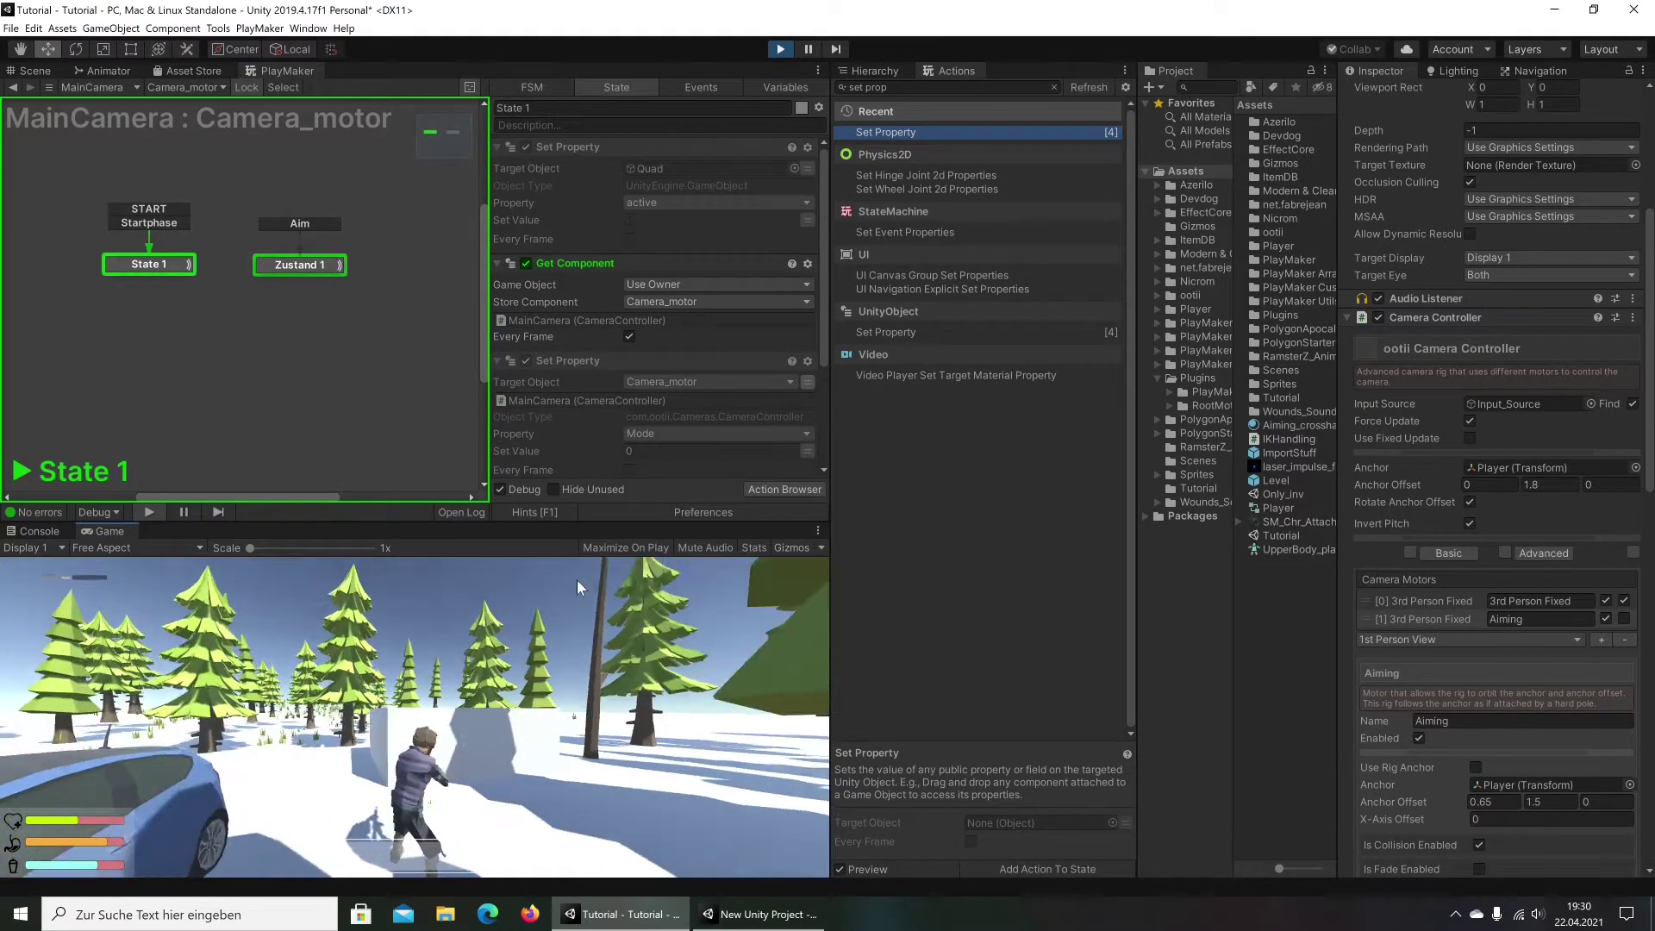
Maximize the Game view and swing the camera up toward the sky and back down
click(817, 530)
click(854, 583)
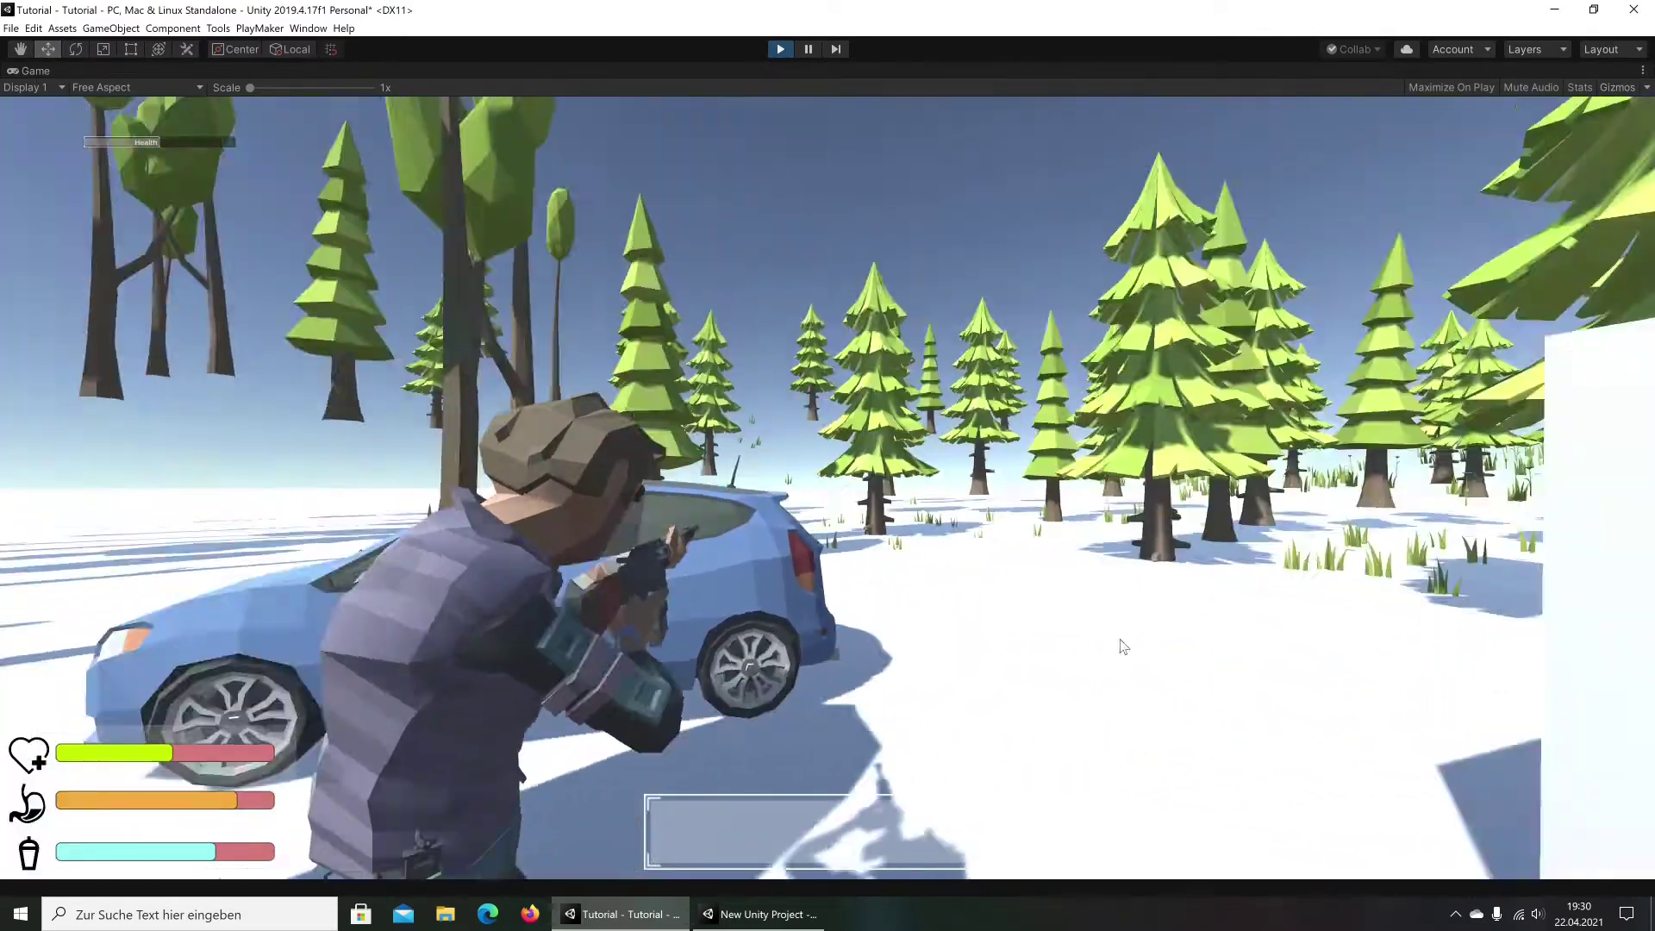
right_drag(1123, 647, 569, 23)
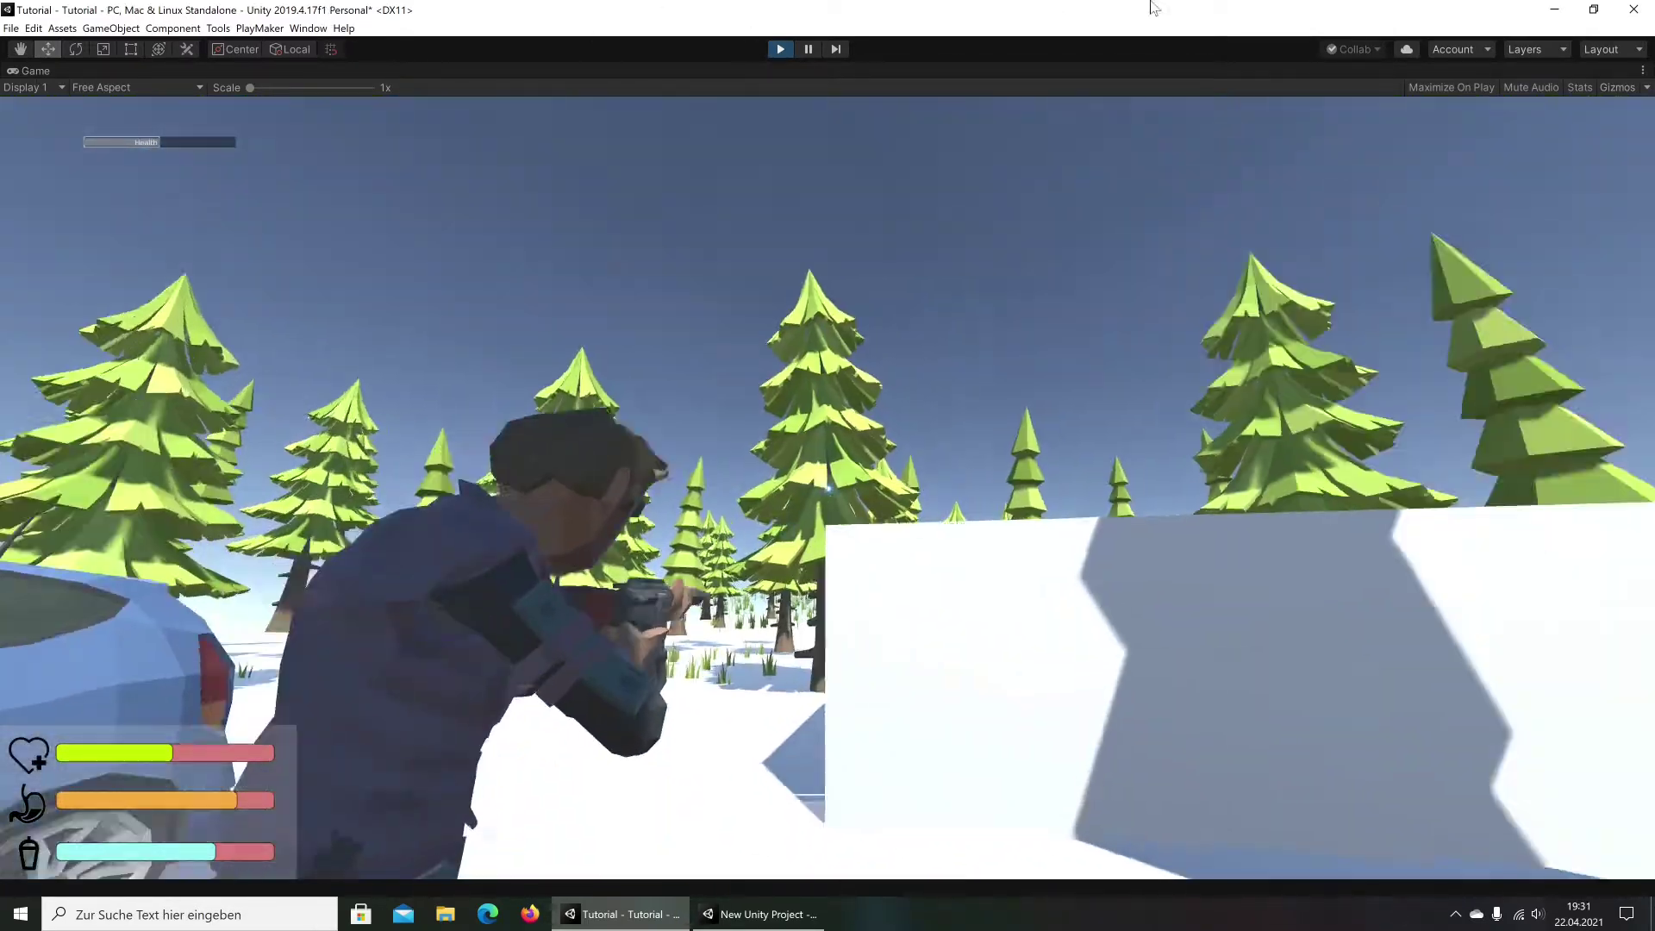
right_drag(569, 24, 574, 707)
Walk the character through the forest to the car, pull the camera back, and stop playing
key(w)
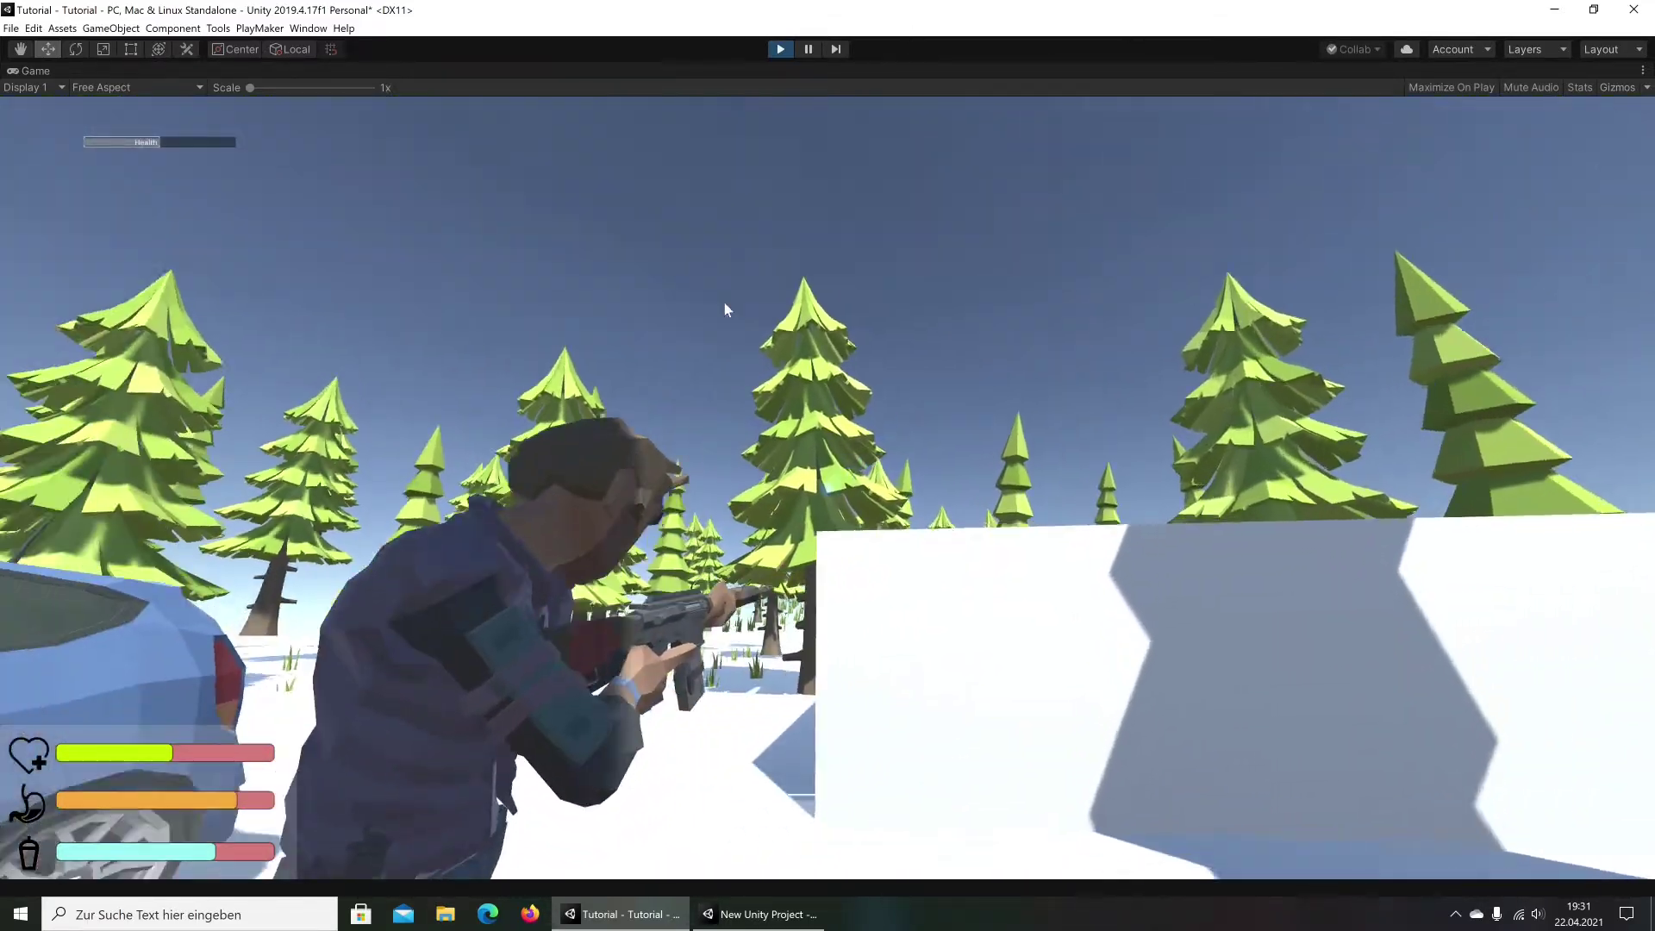
mouse_move(724, 311)
right_down()
mouse_move(1036, 522)
mouse_move(972, 675)
right_up()
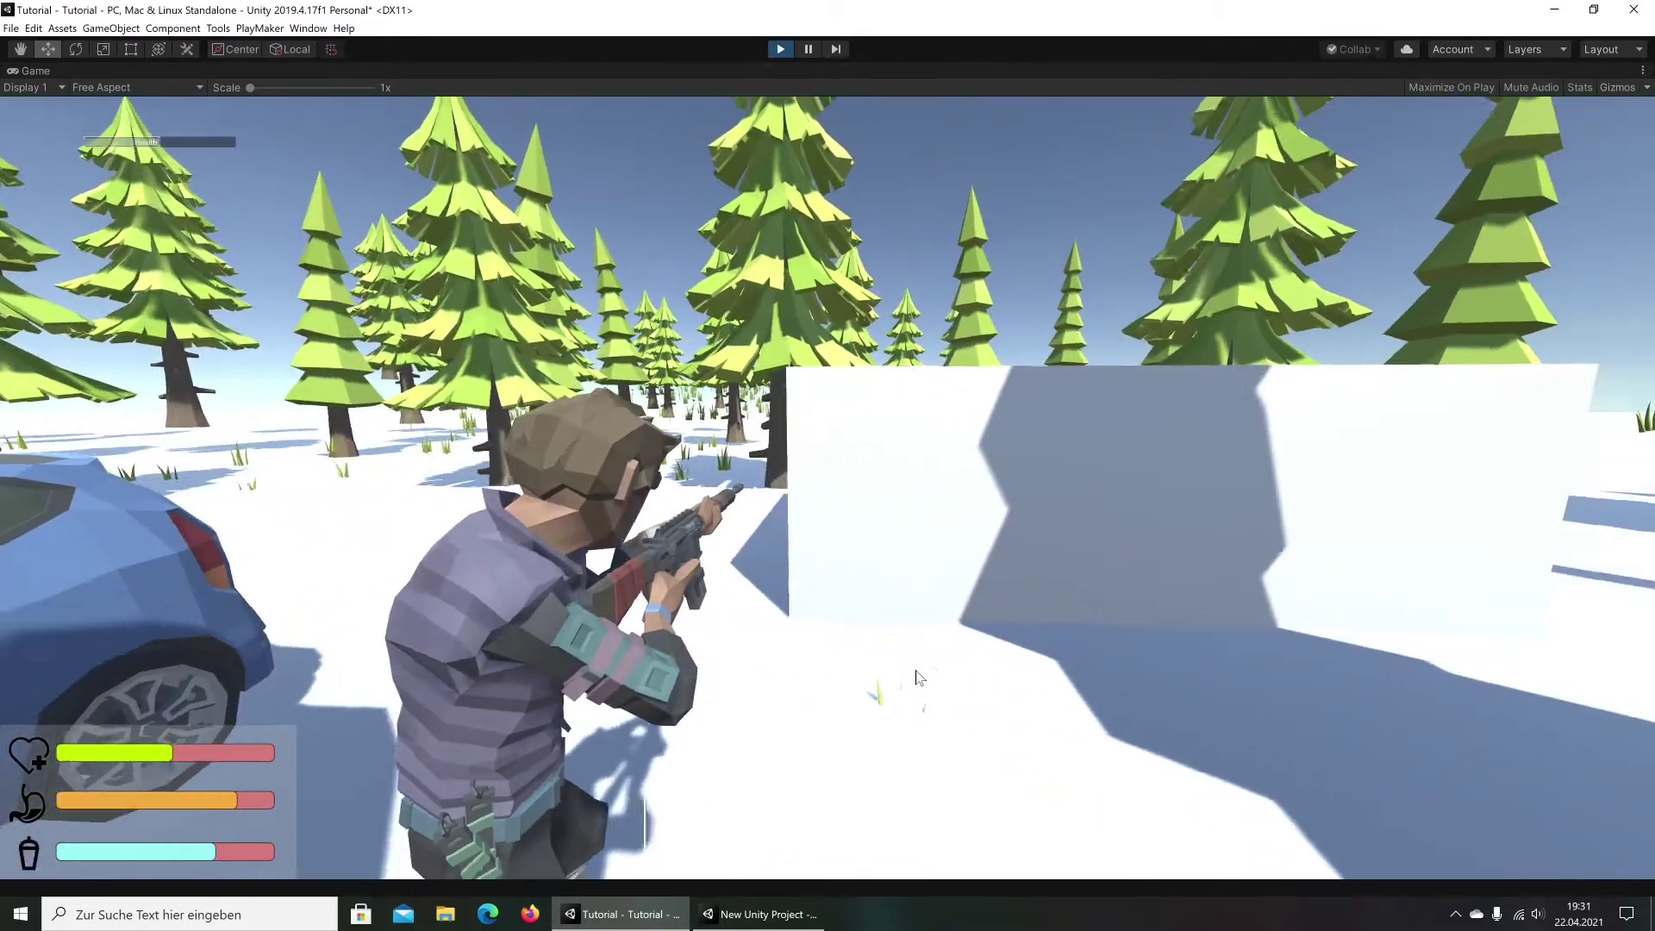
right_drag(972, 675, 834, 158)
click(780, 49)
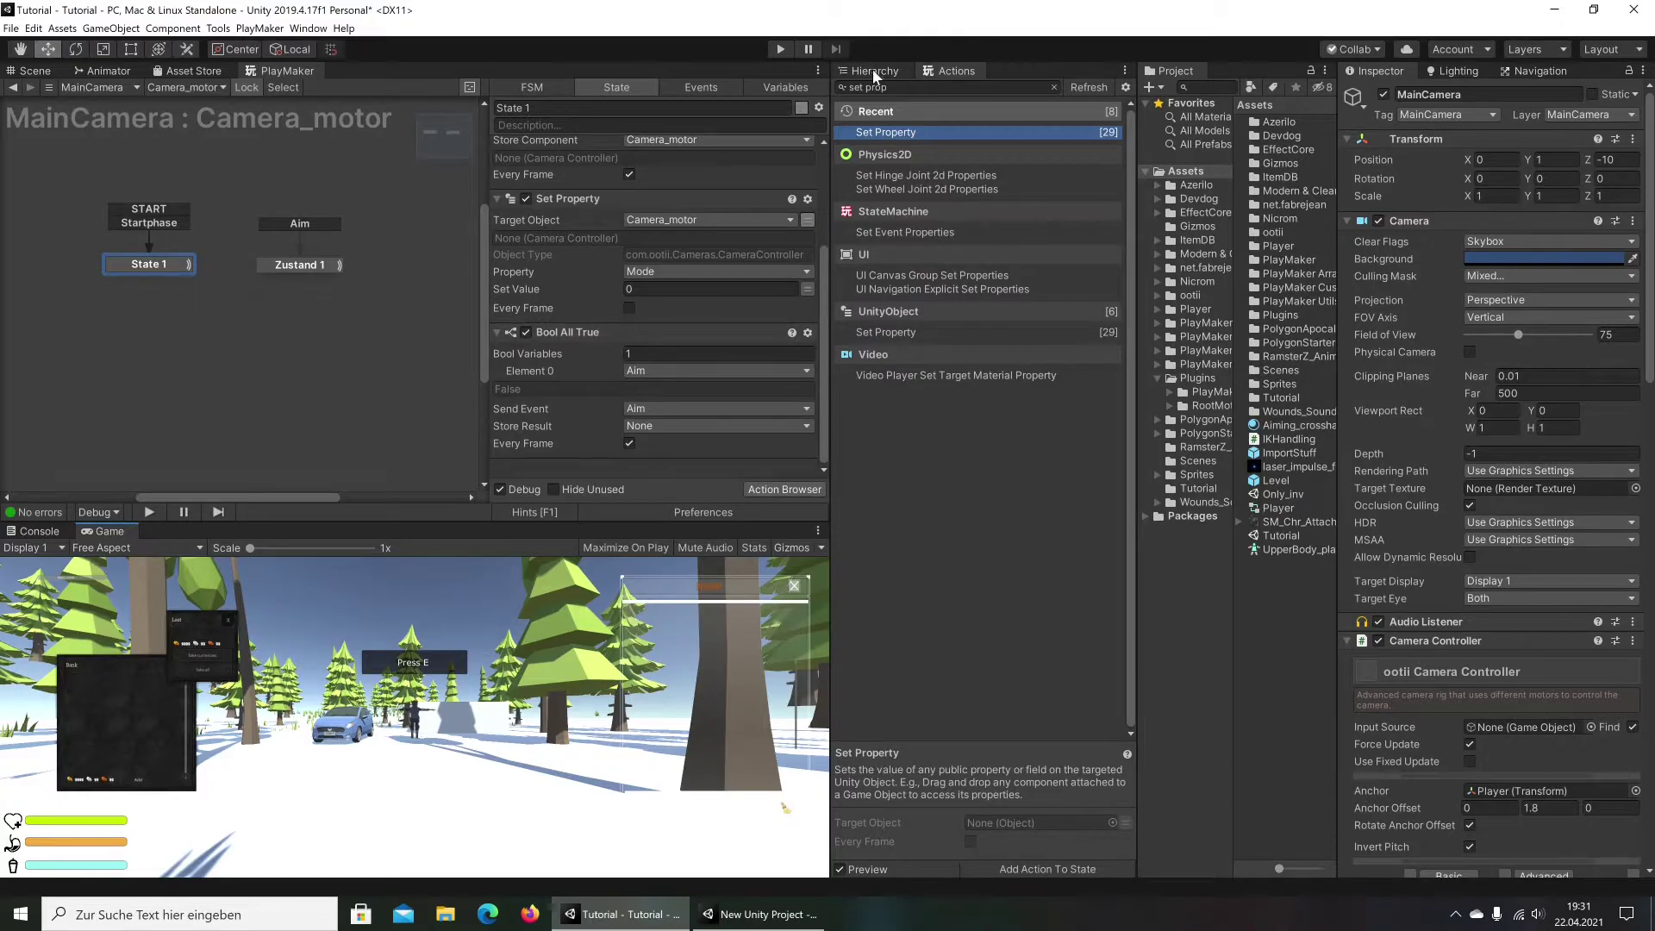
Select PlayerModel, then review SM_Chr_Cool_Male_01's IK components in the reference project and return
click(875, 76)
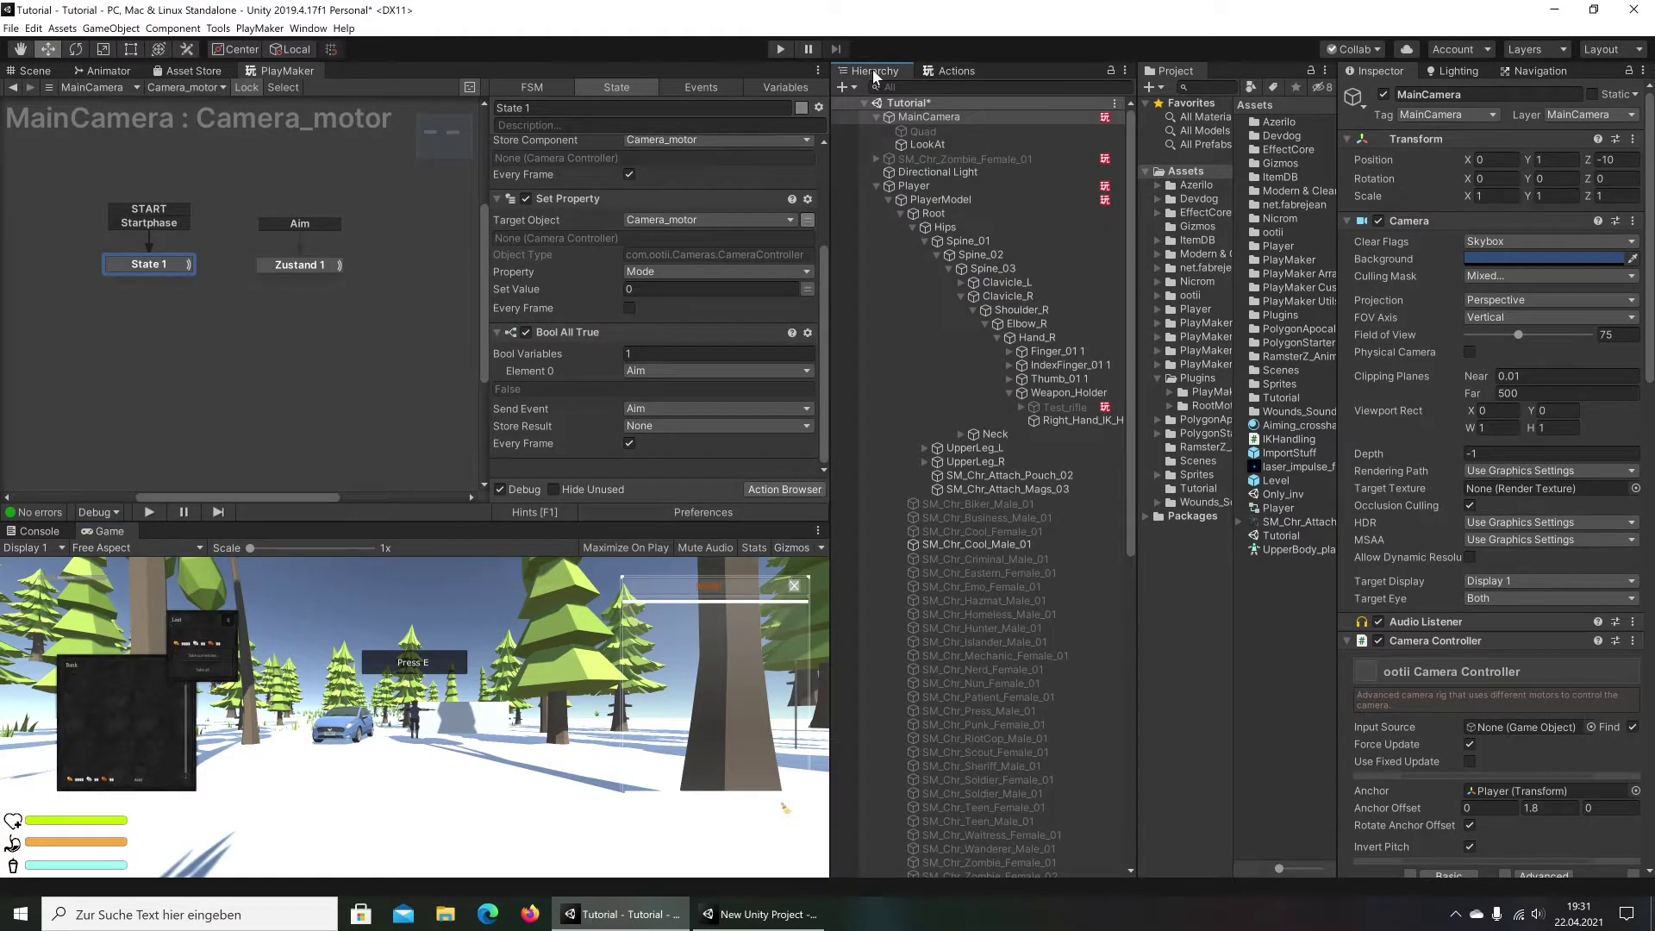
click(916, 201)
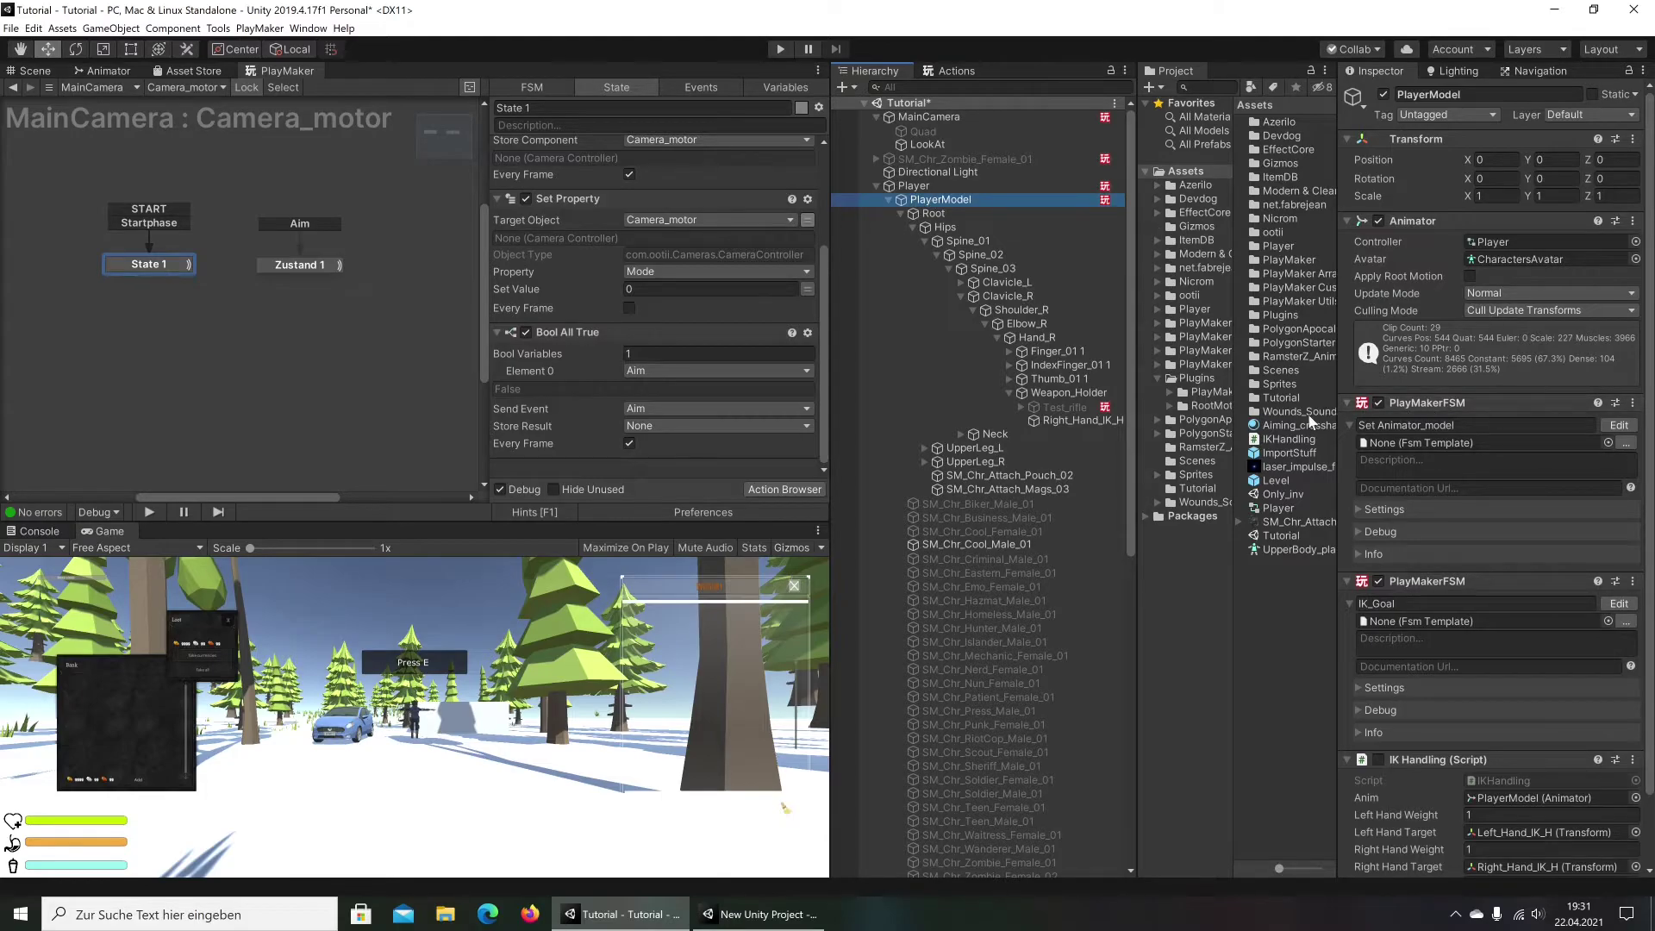
click(759, 915)
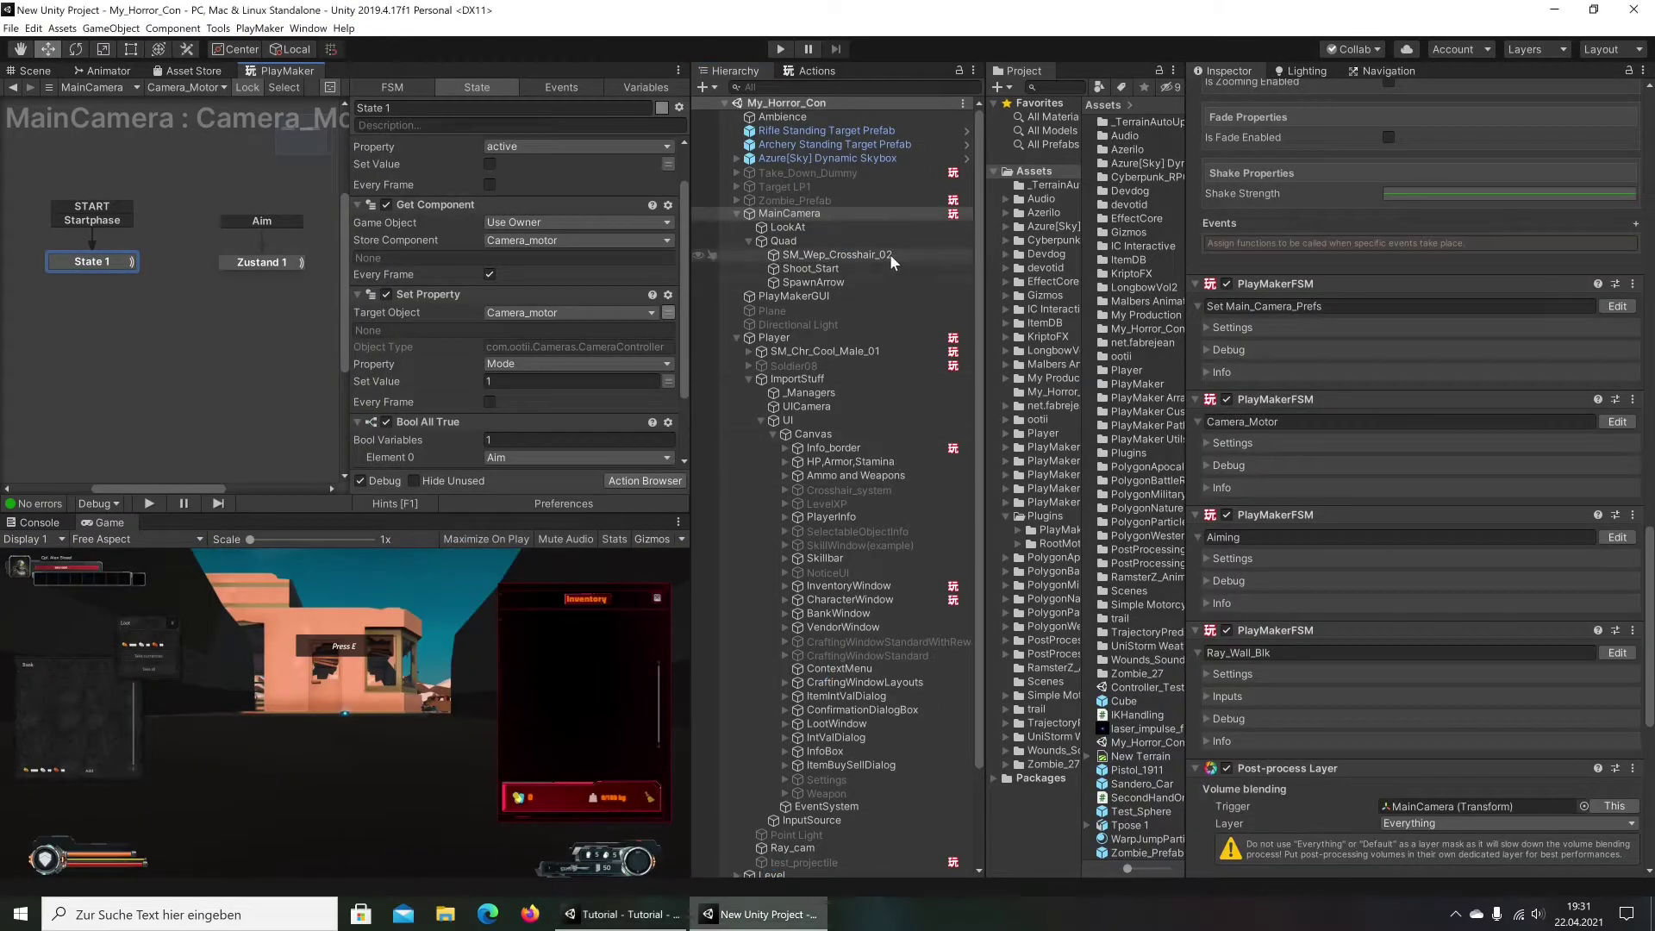
click(792, 337)
click(816, 352)
scroll(1422, 462, up, 3)
scroll(1311, 411, down, 3)
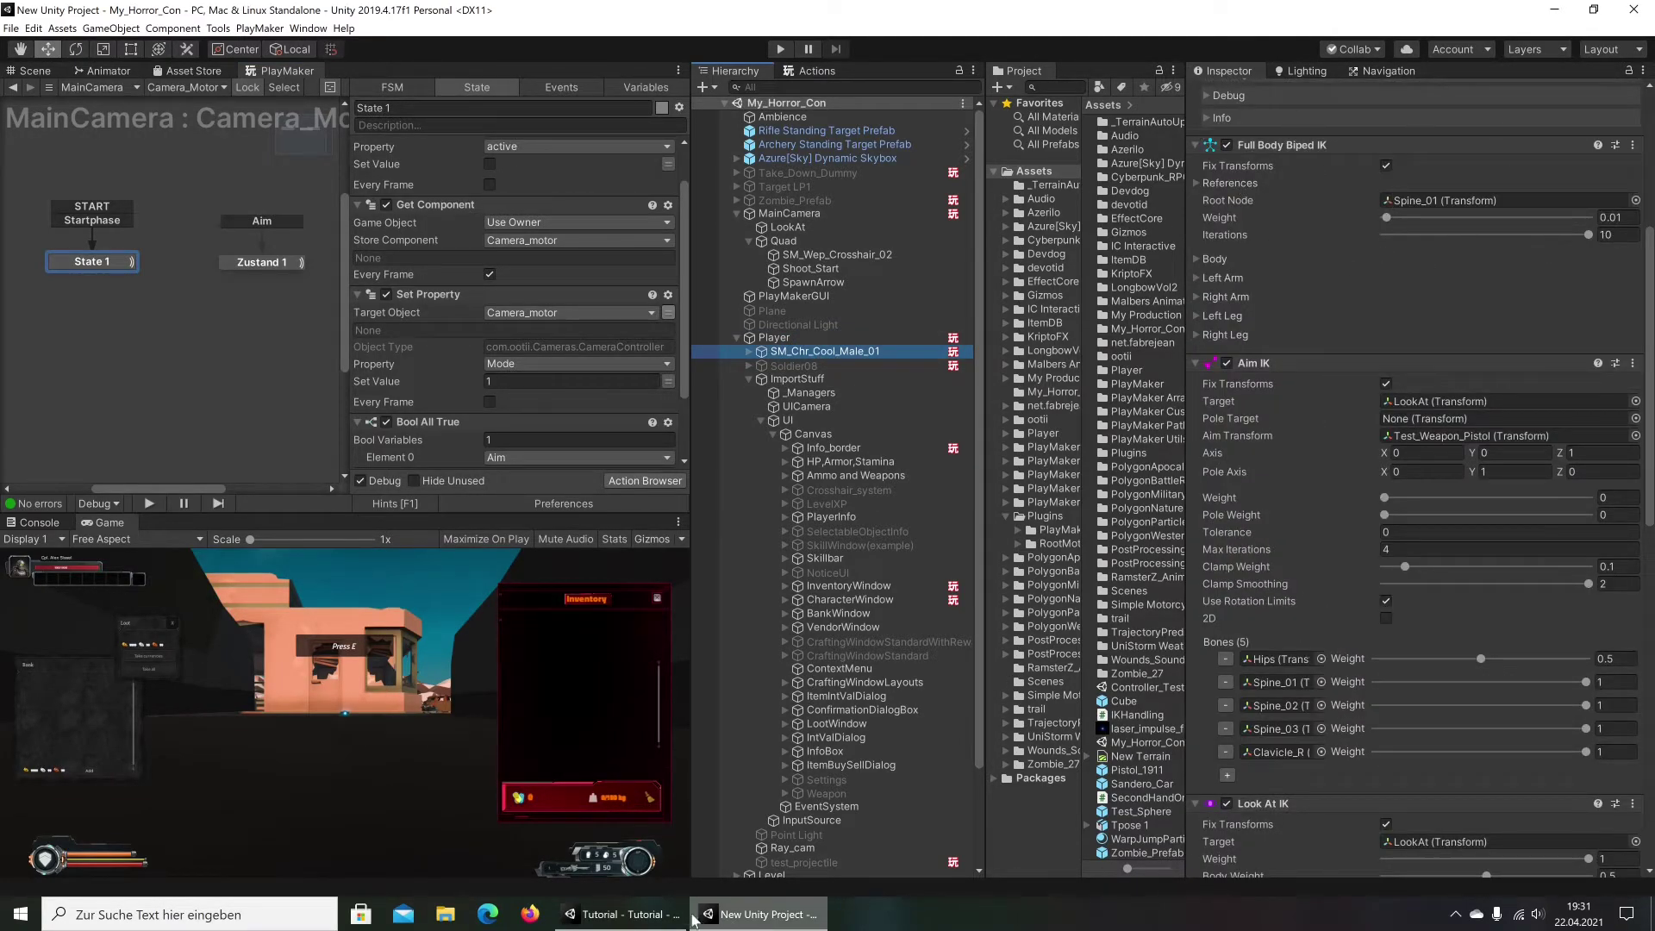
click(621, 915)
scroll(1379, 560, down, 3)
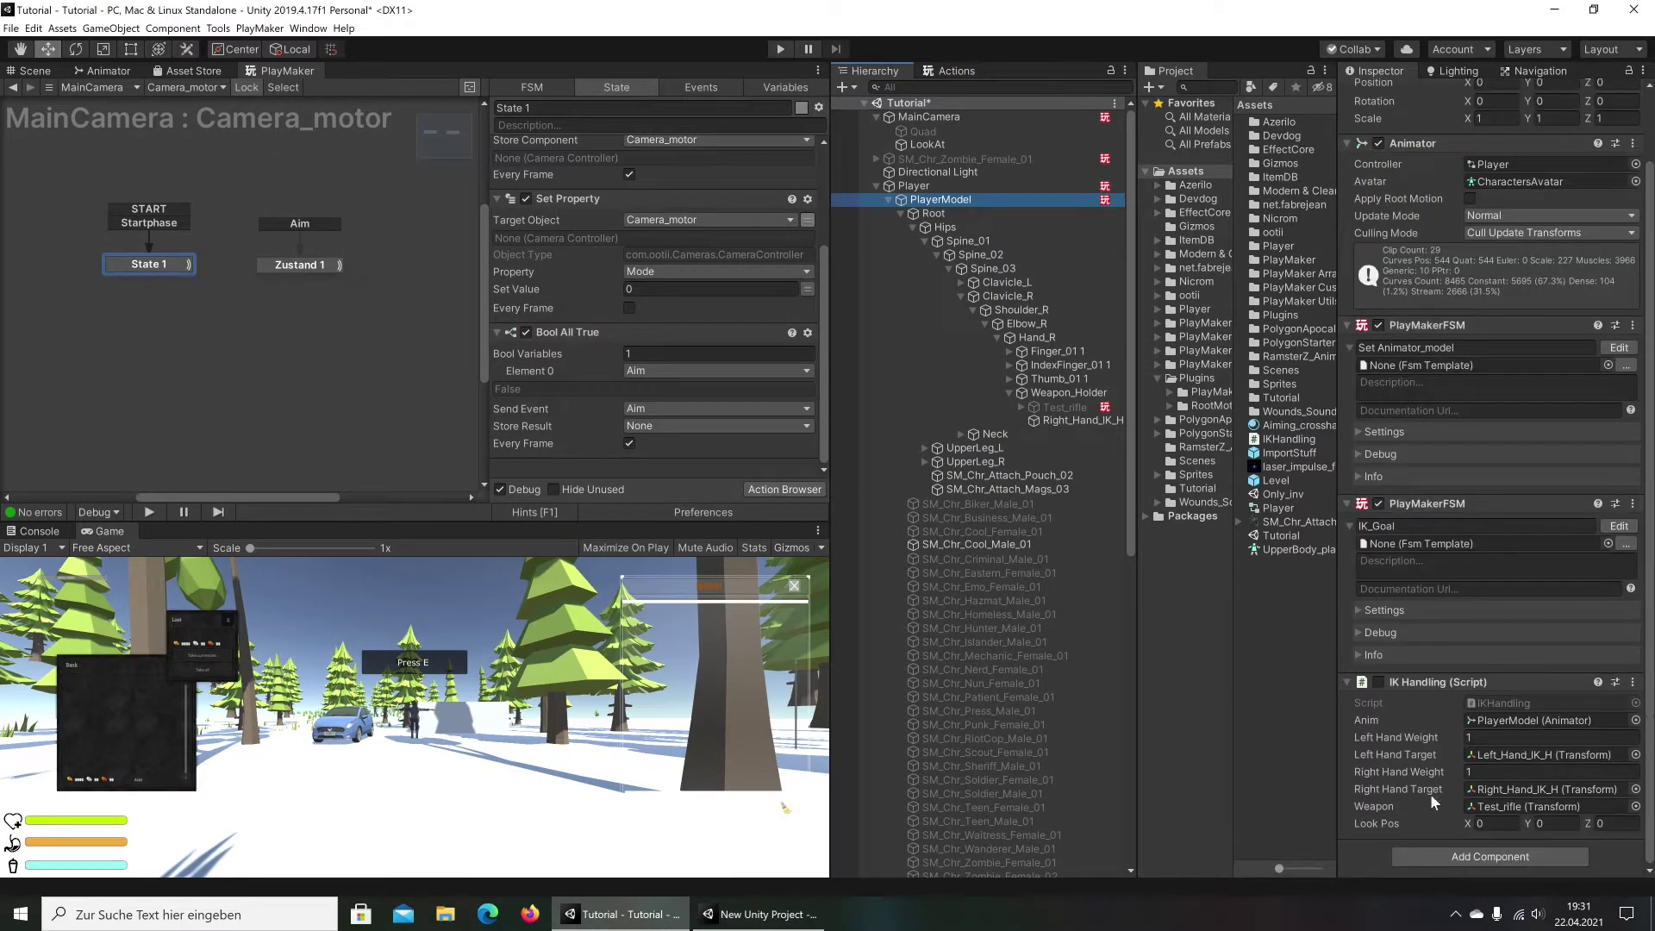
click(1450, 853)
text(full)
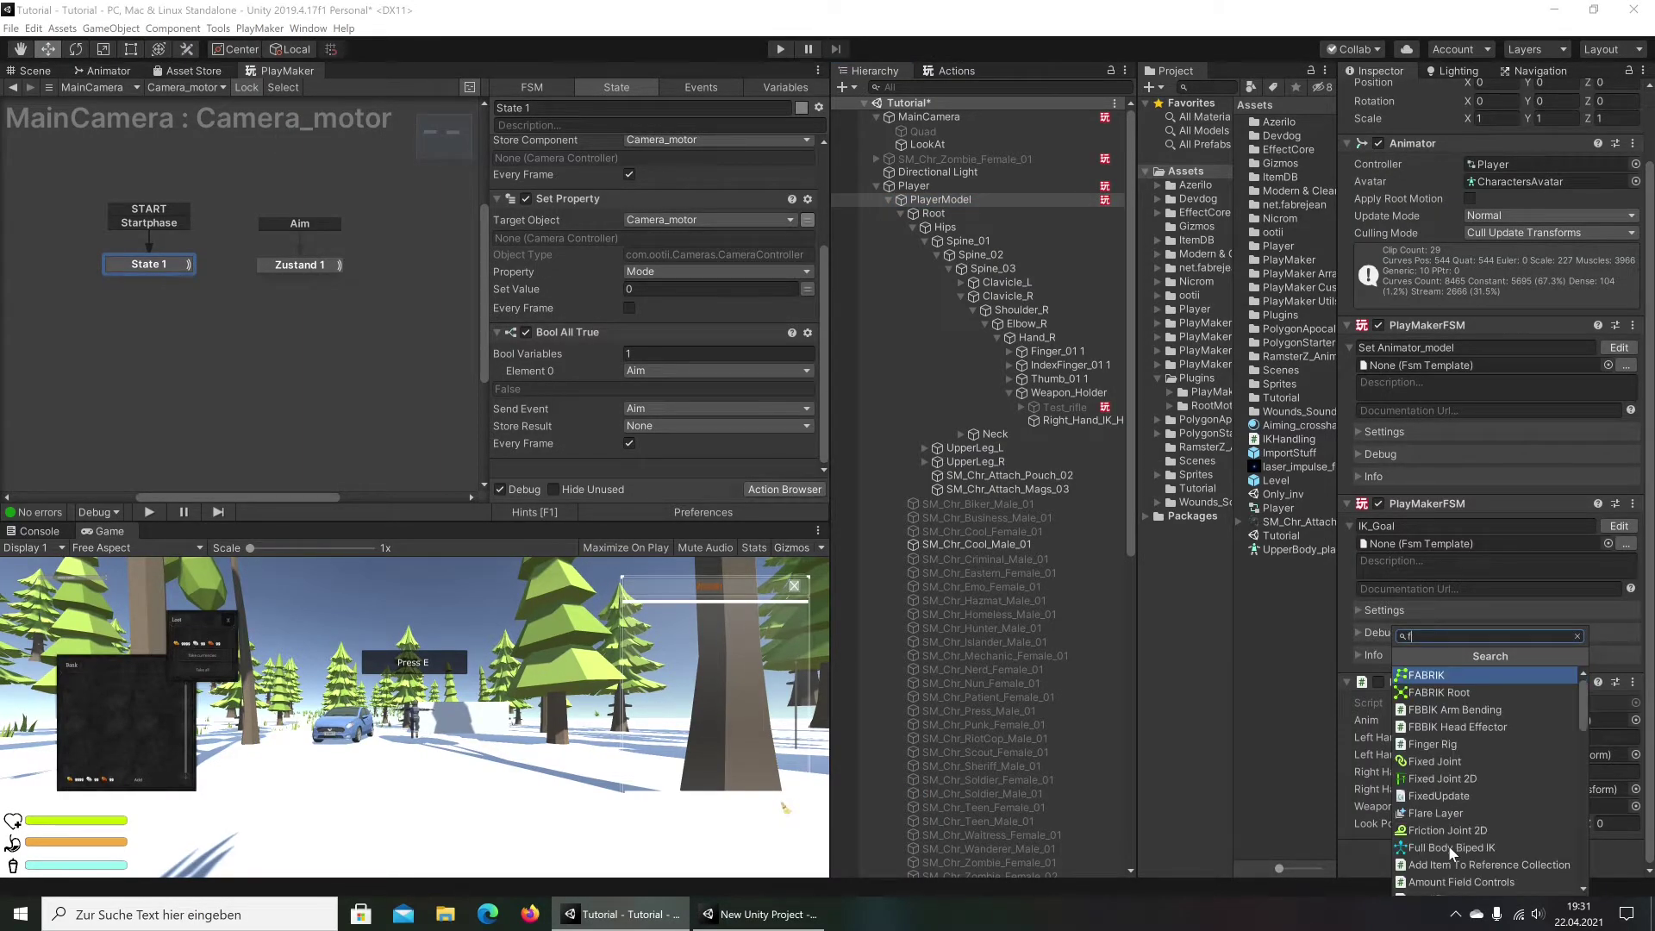
click(1470, 676)
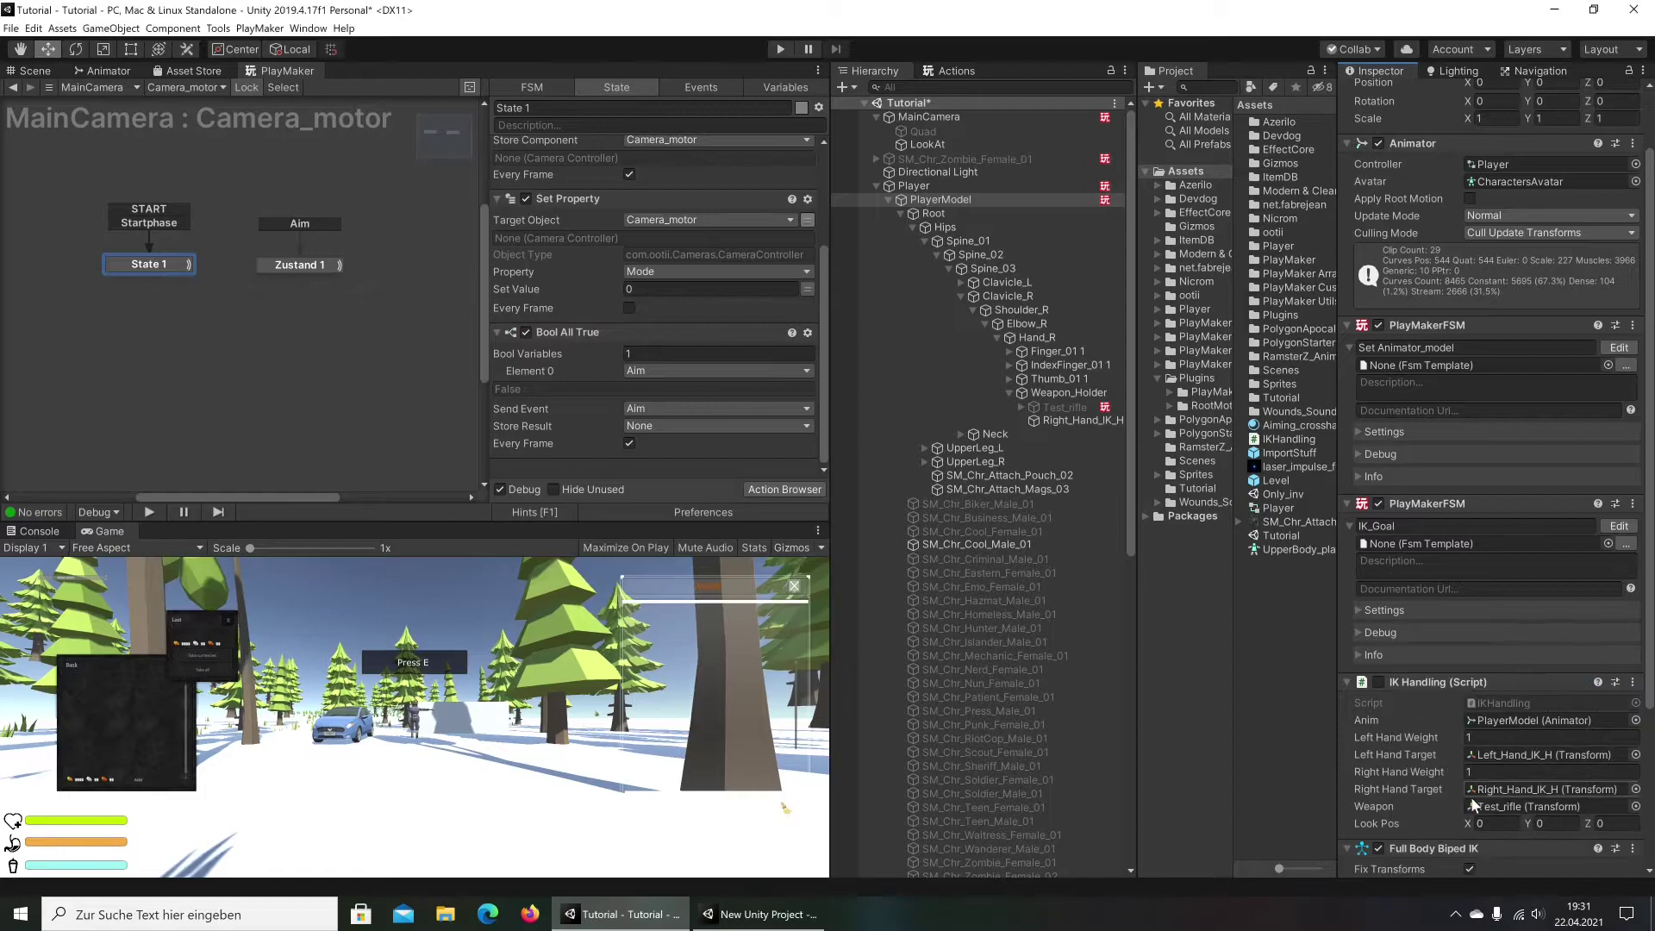
scroll(1508, 741, down, 5)
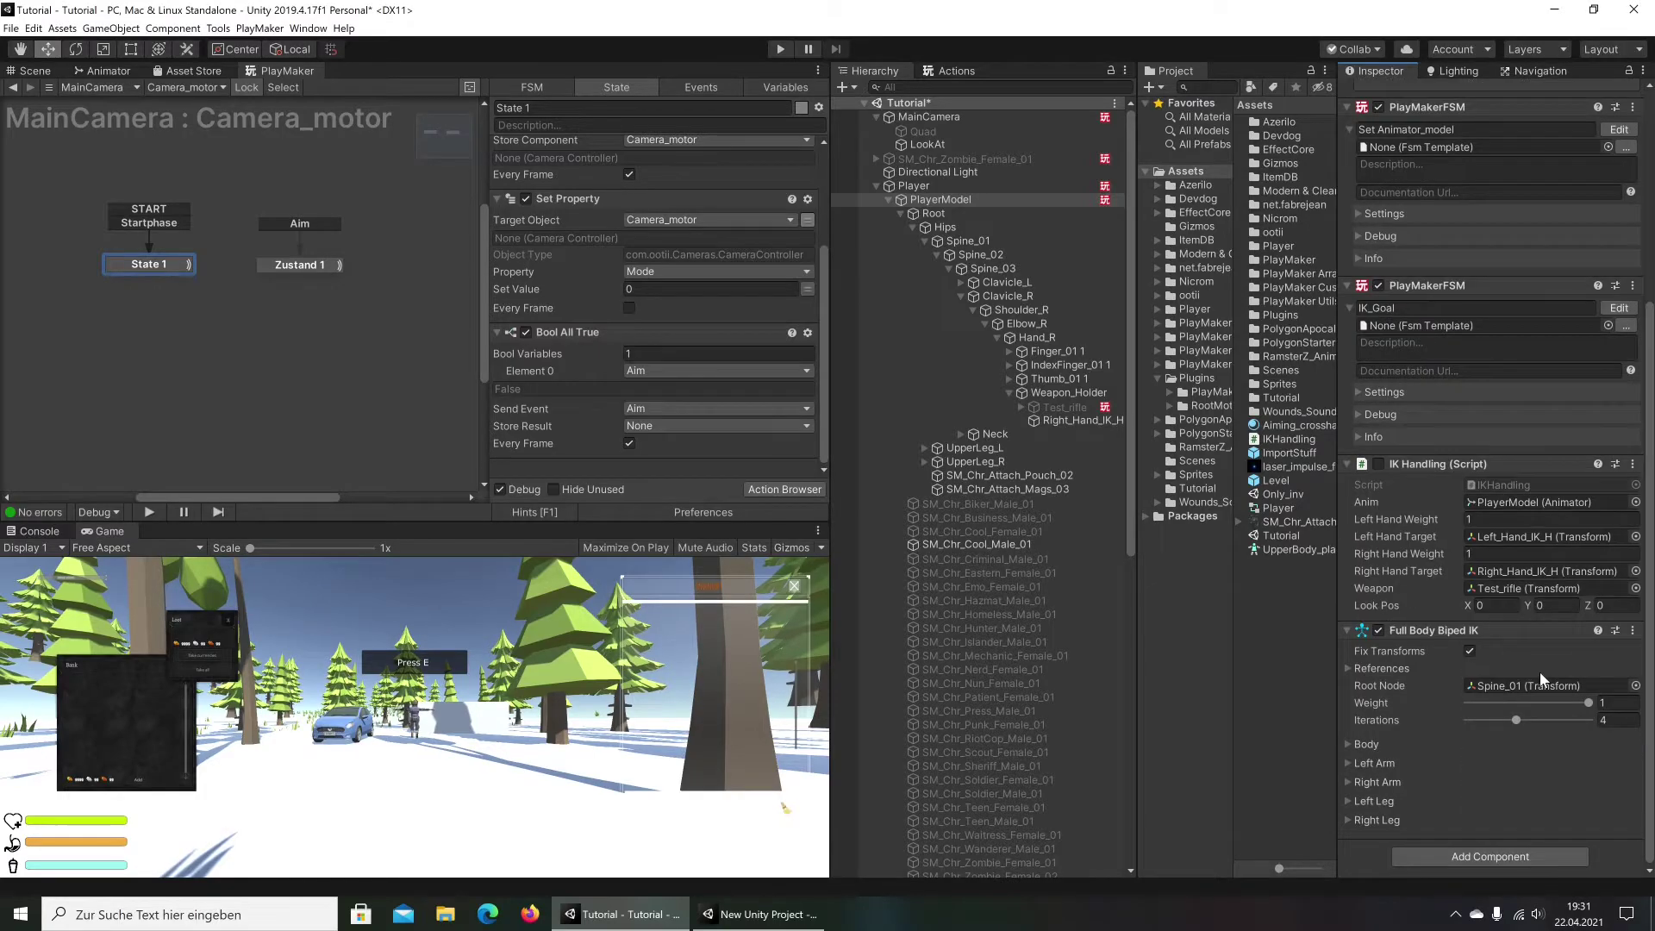
click(1633, 631)
click(1544, 392)
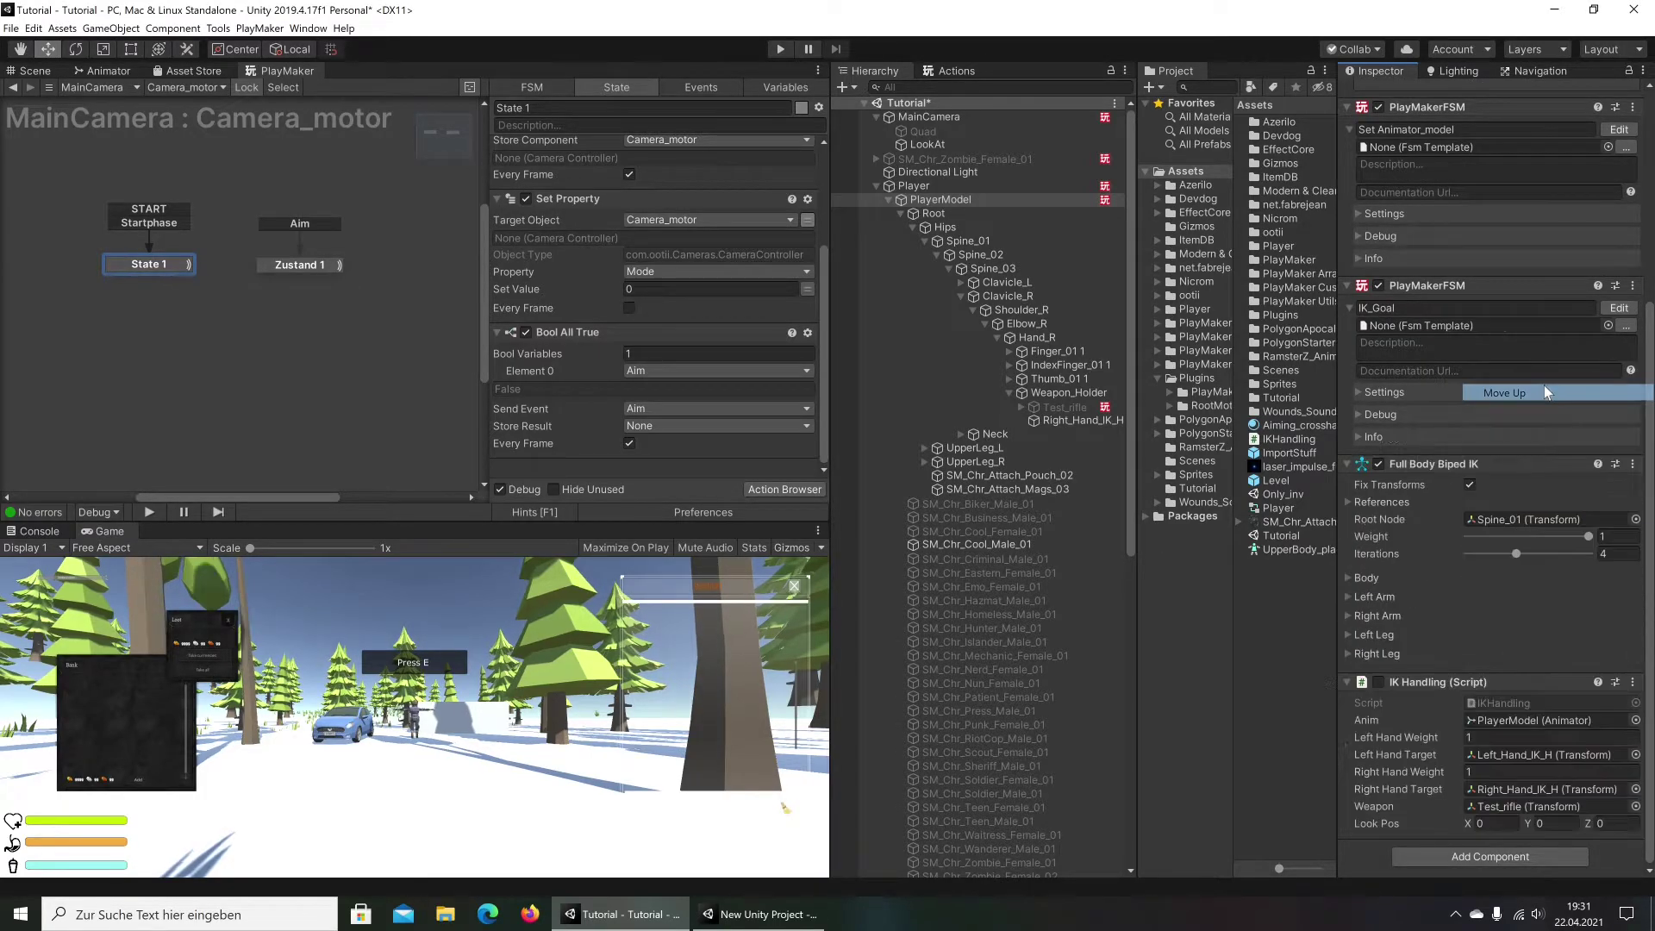
mouse_move(1416, 460)
mouse_down()
mouse_move(1432, 369)
mouse_move(1401, 724)
mouse_up()
scroll(1429, 645, down, 3)
click(817, 915)
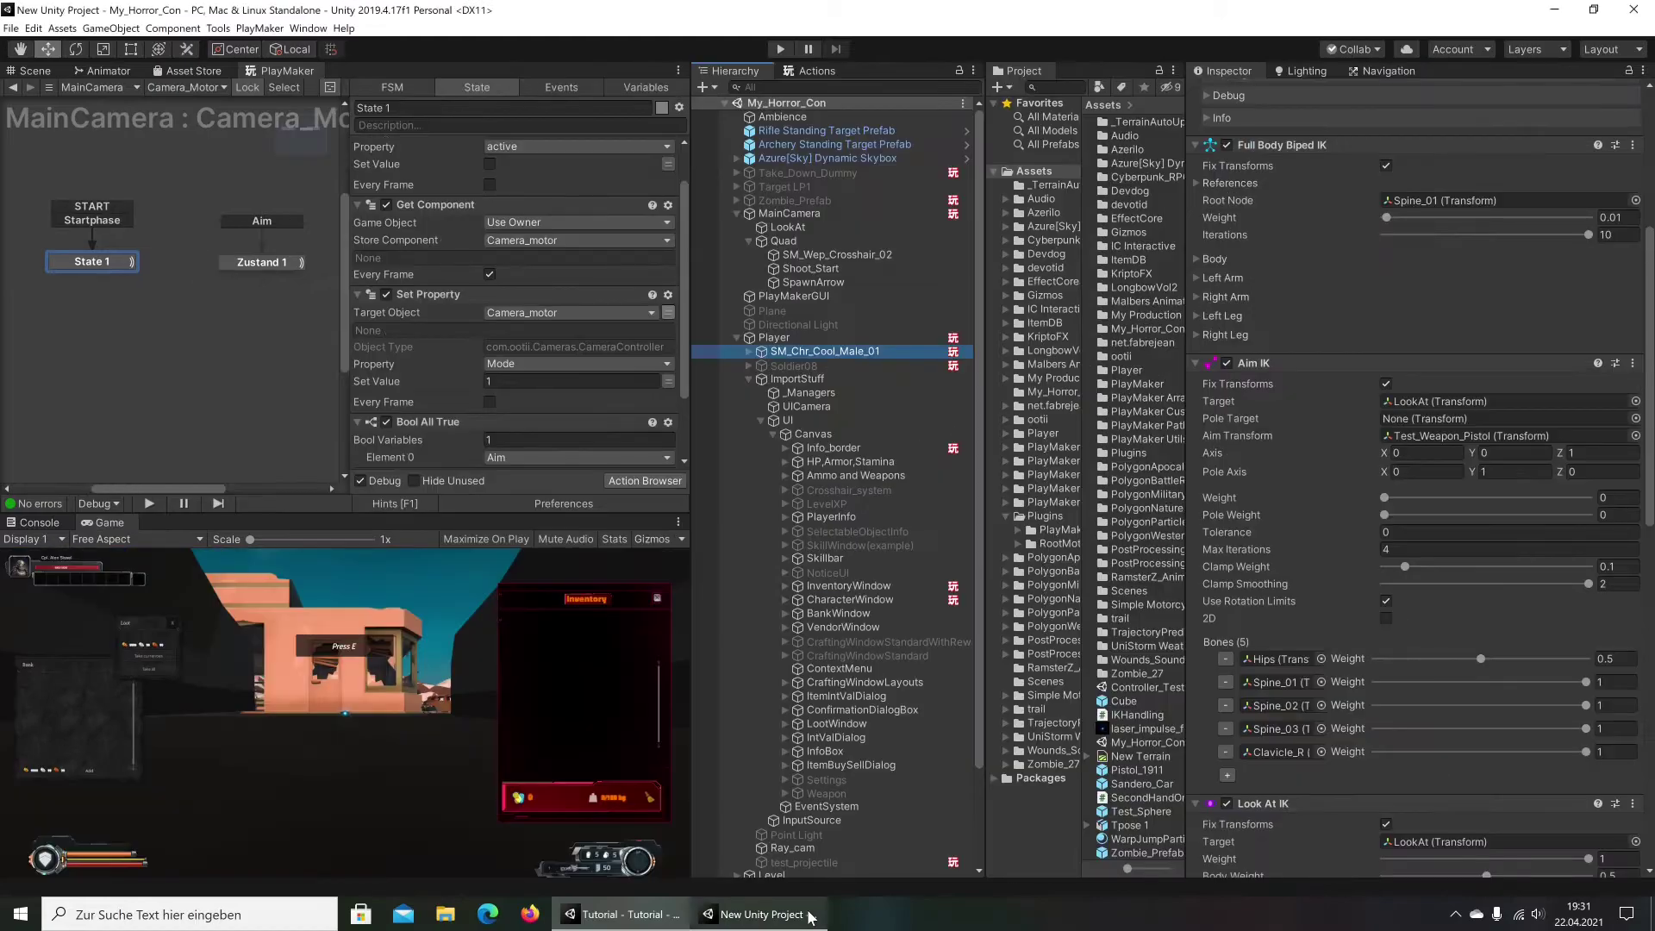
click(677, 921)
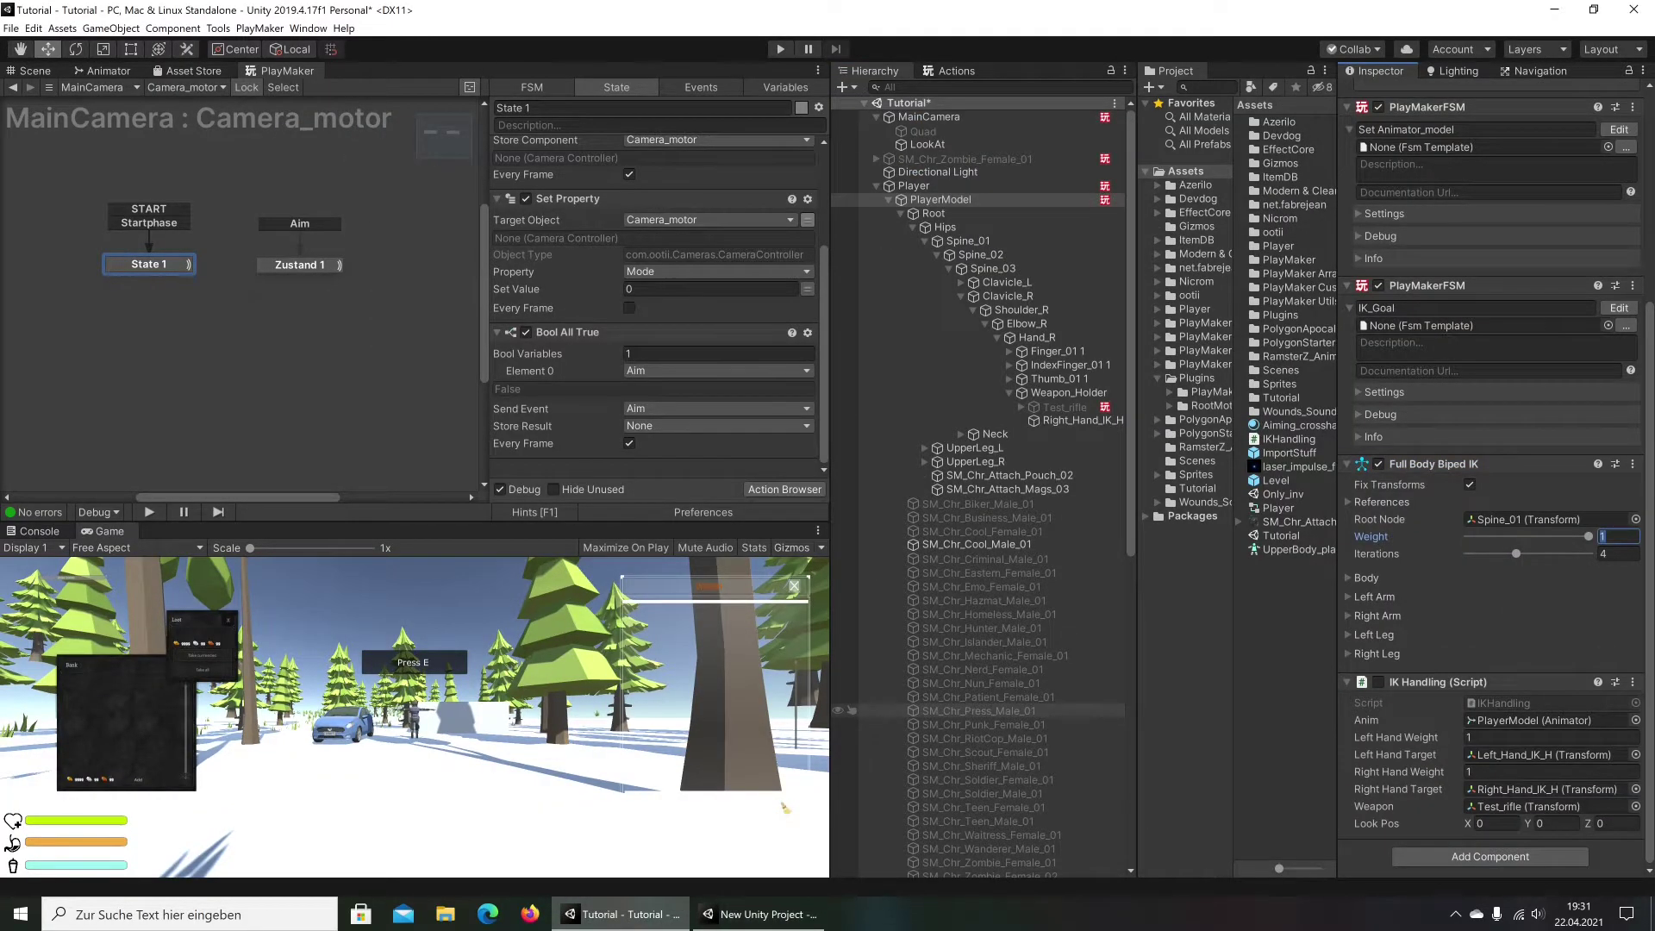
text(0.01)
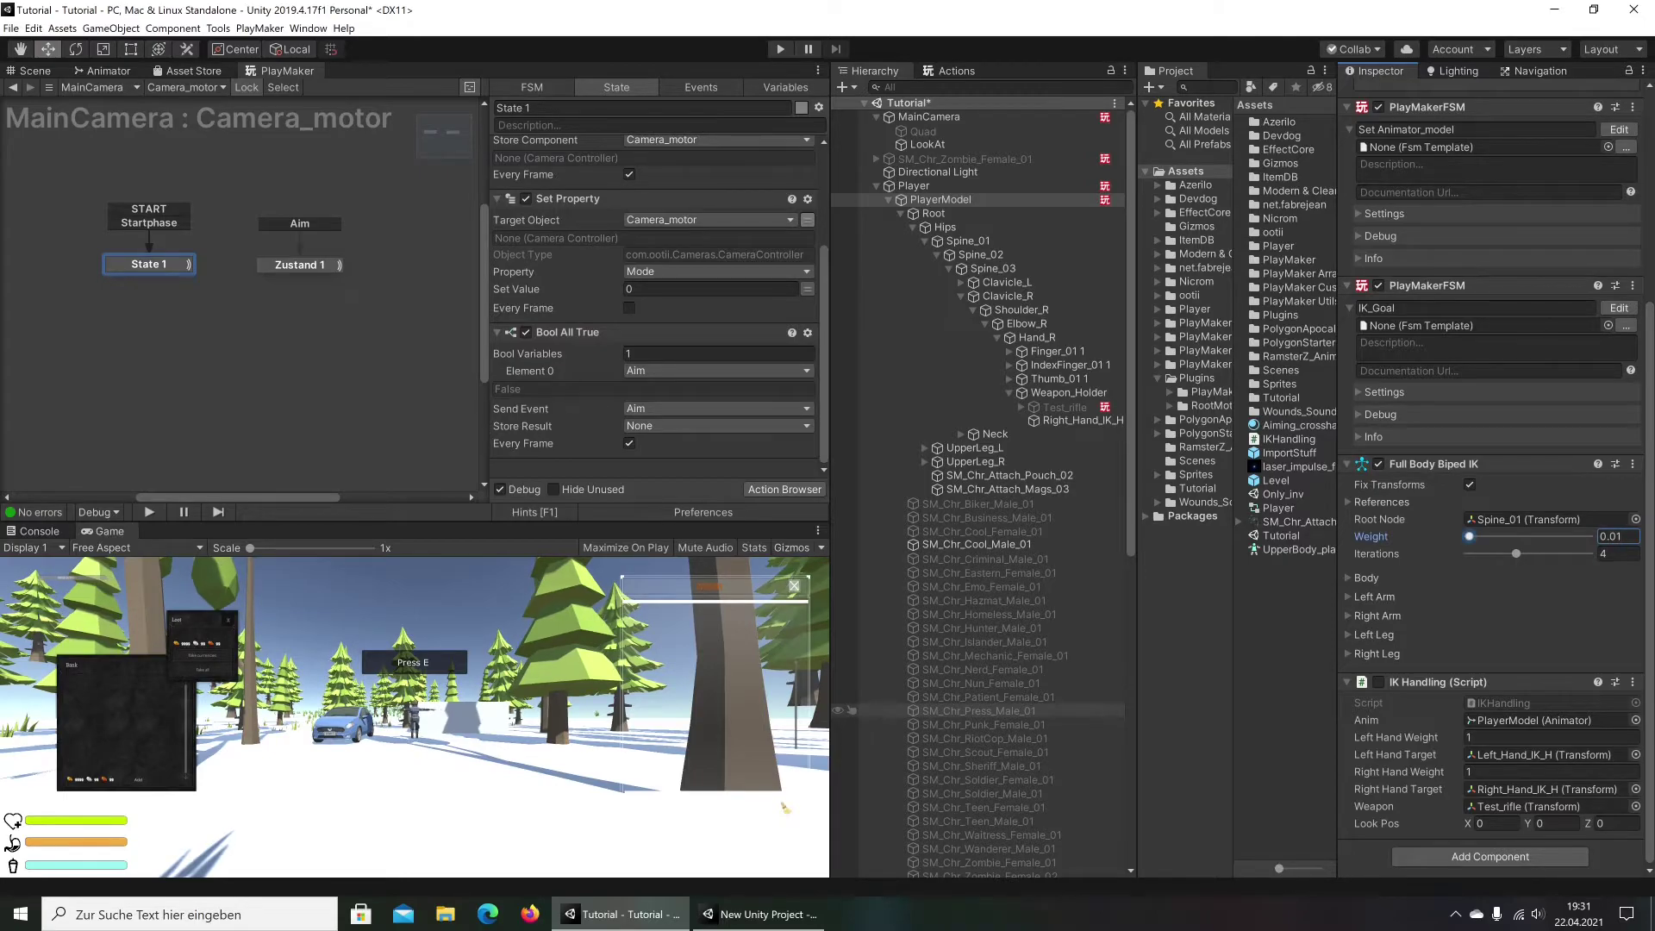
click(760, 913)
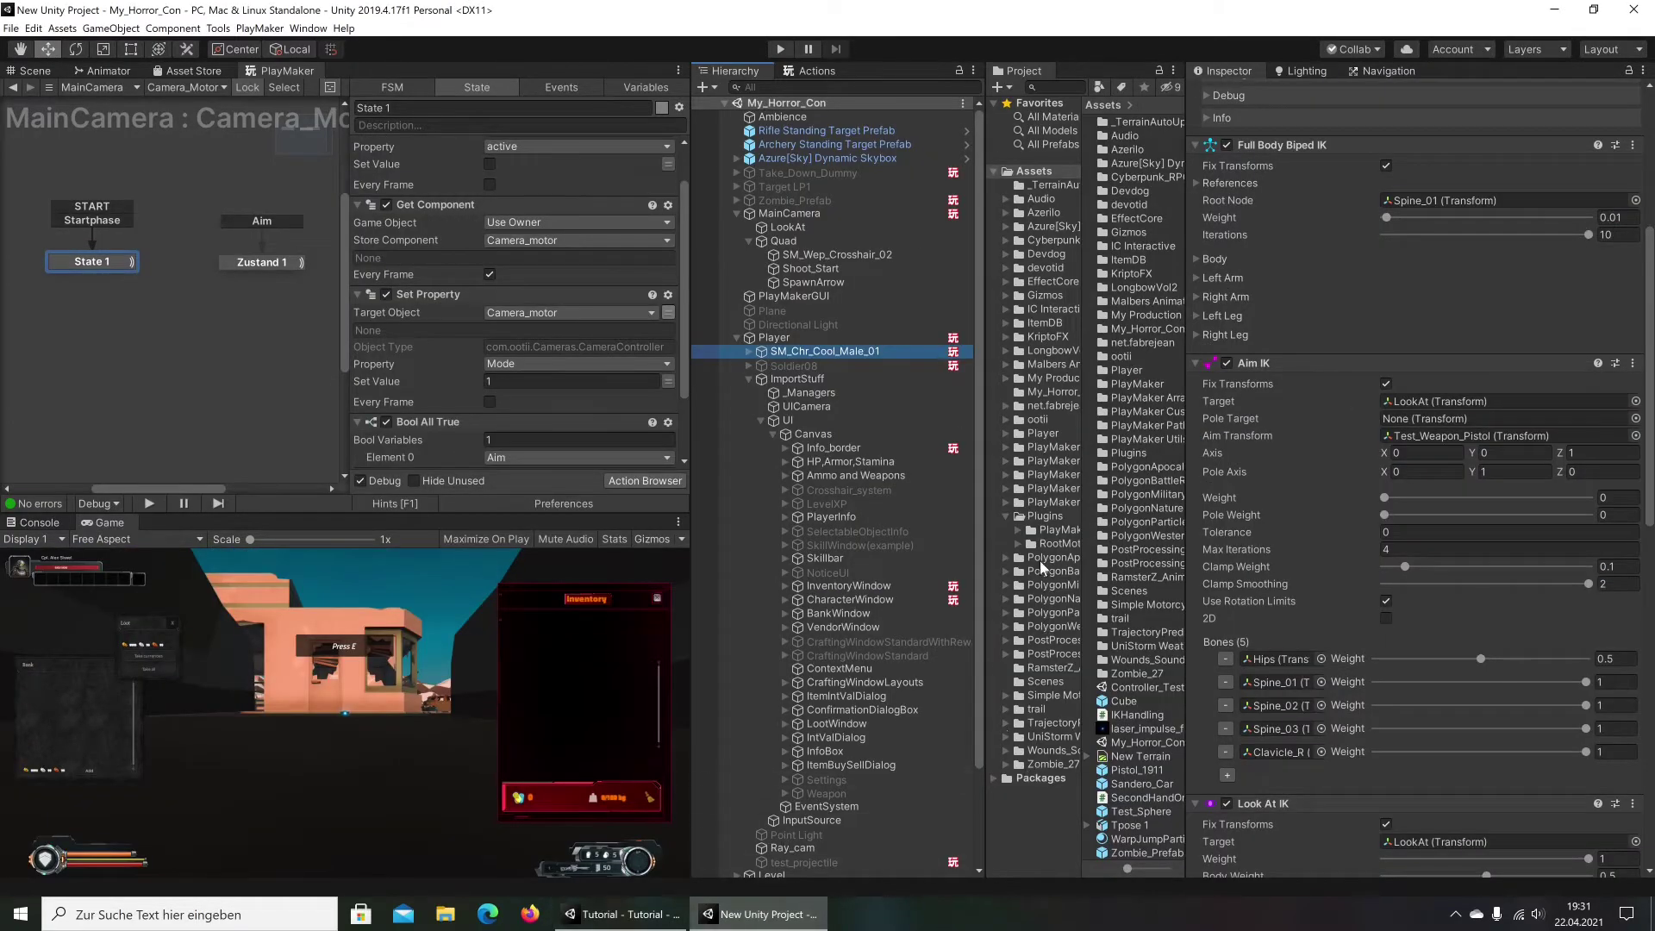
click(622, 913)
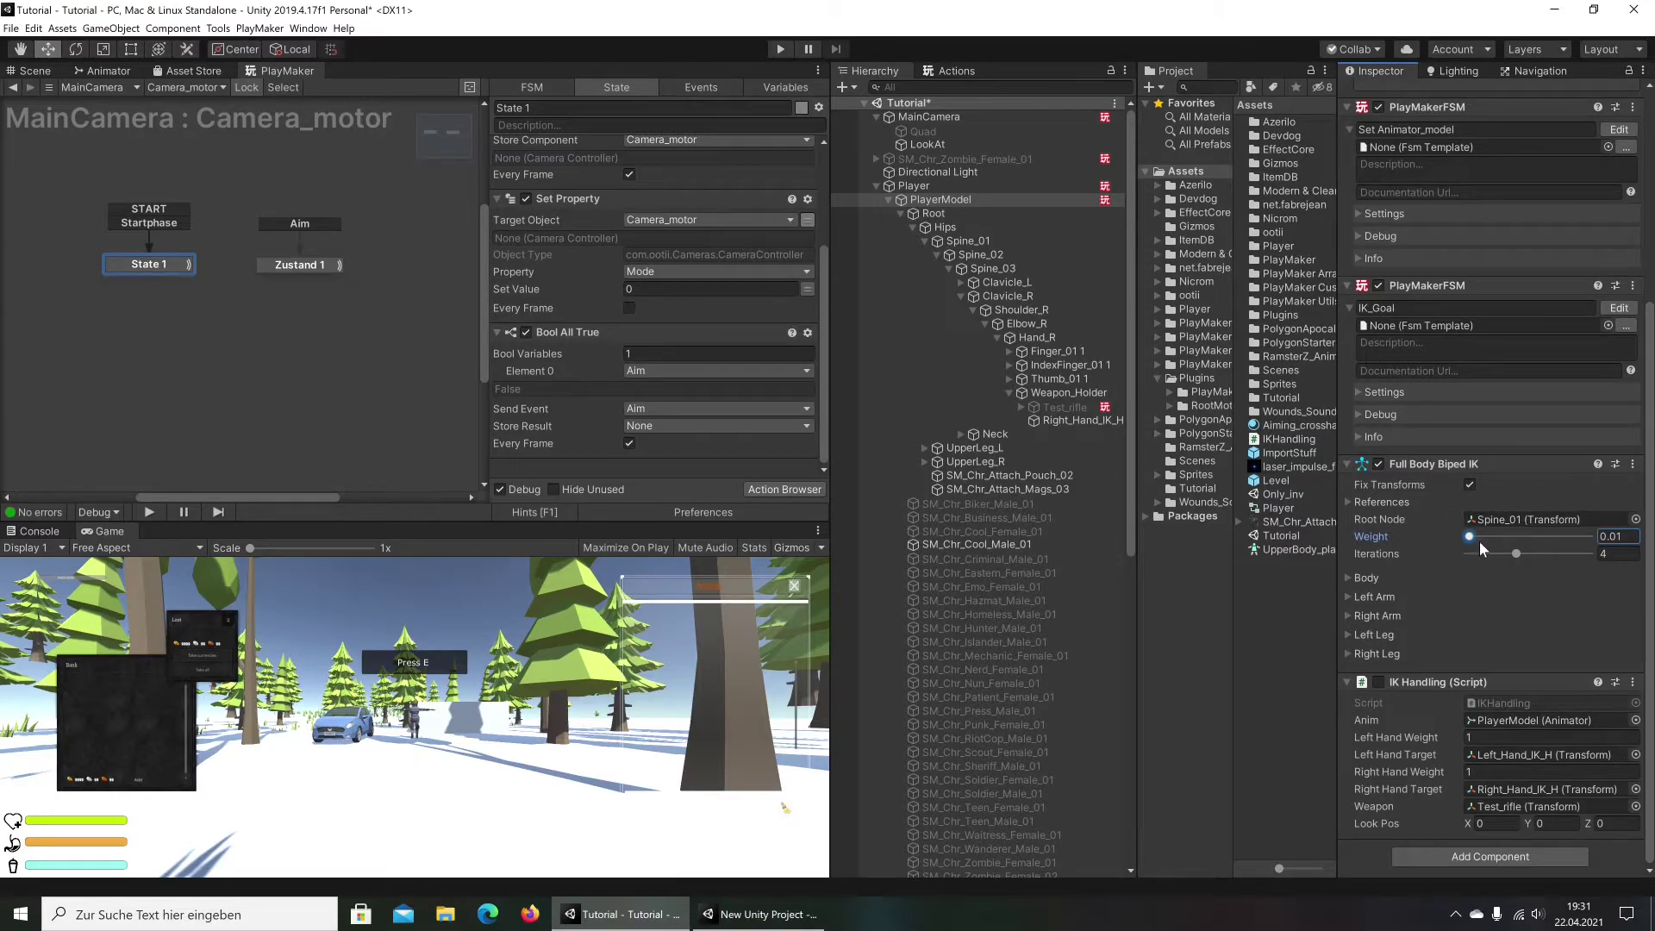
click(1350, 578)
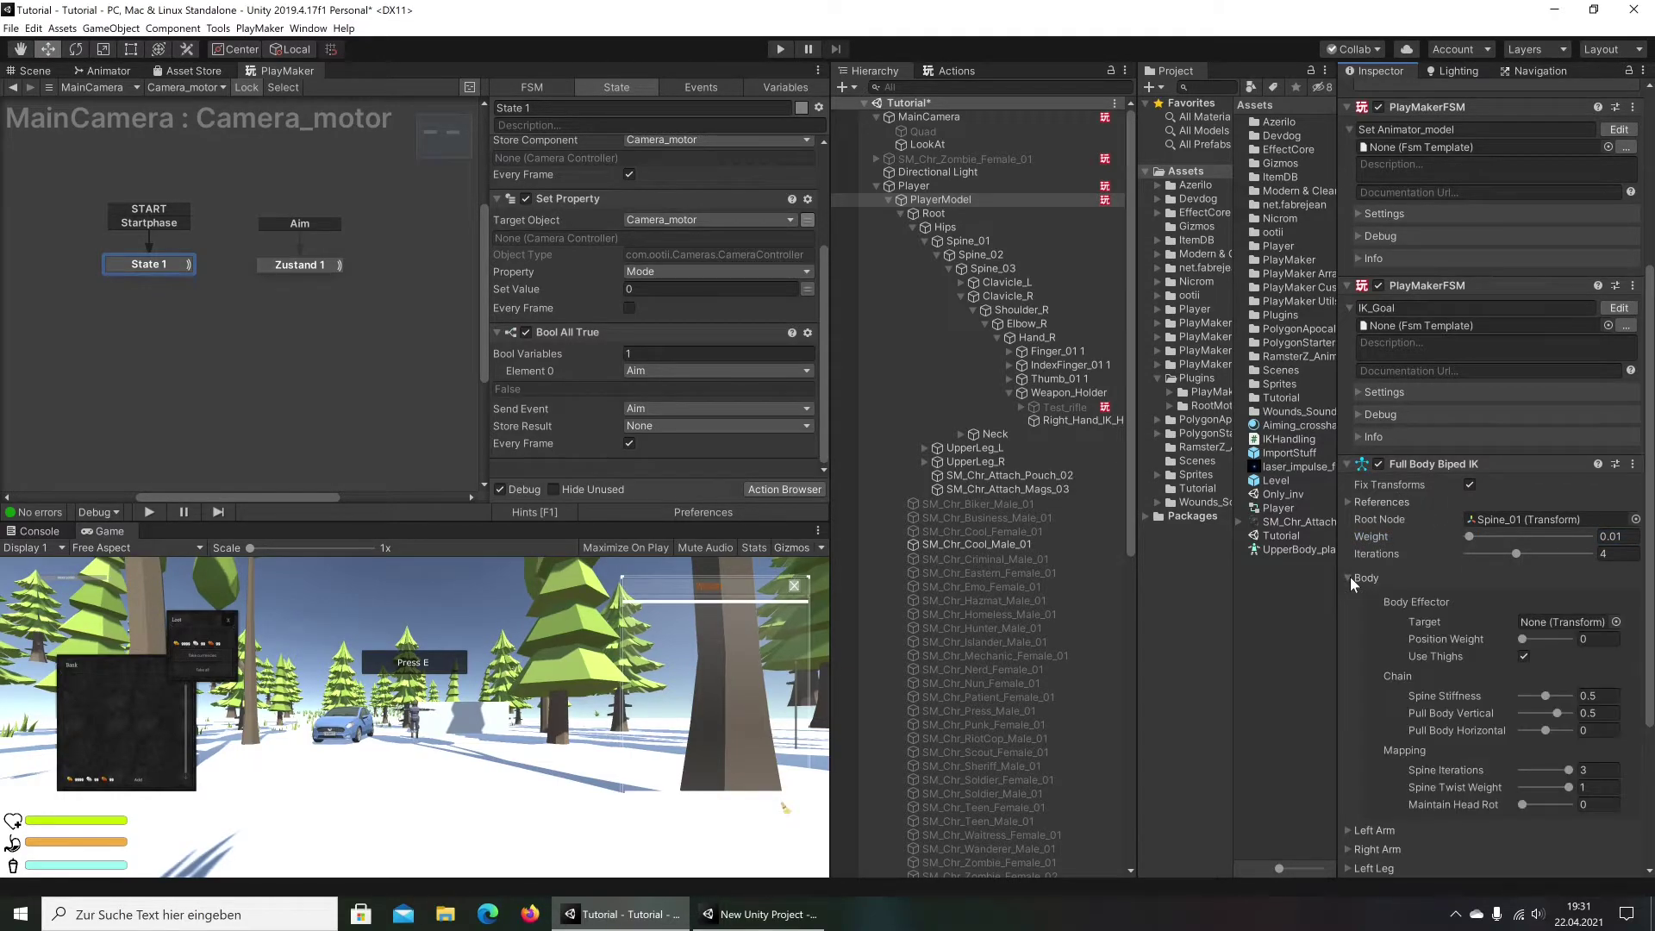
click(1349, 576)
click(1347, 502)
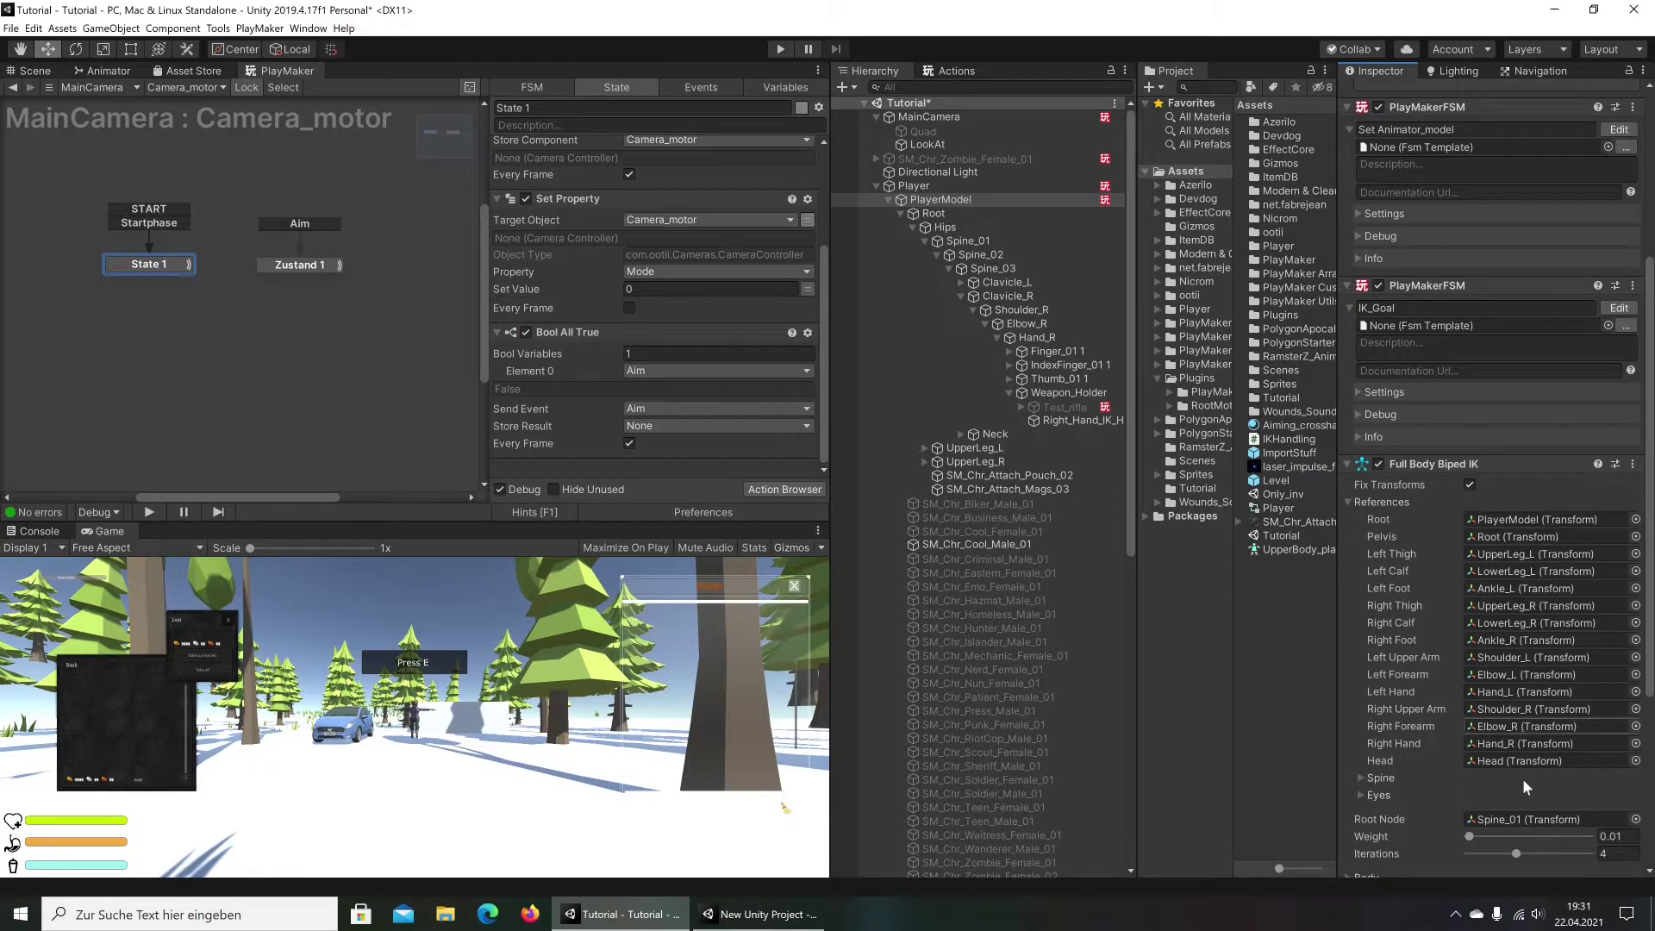
click(1347, 504)
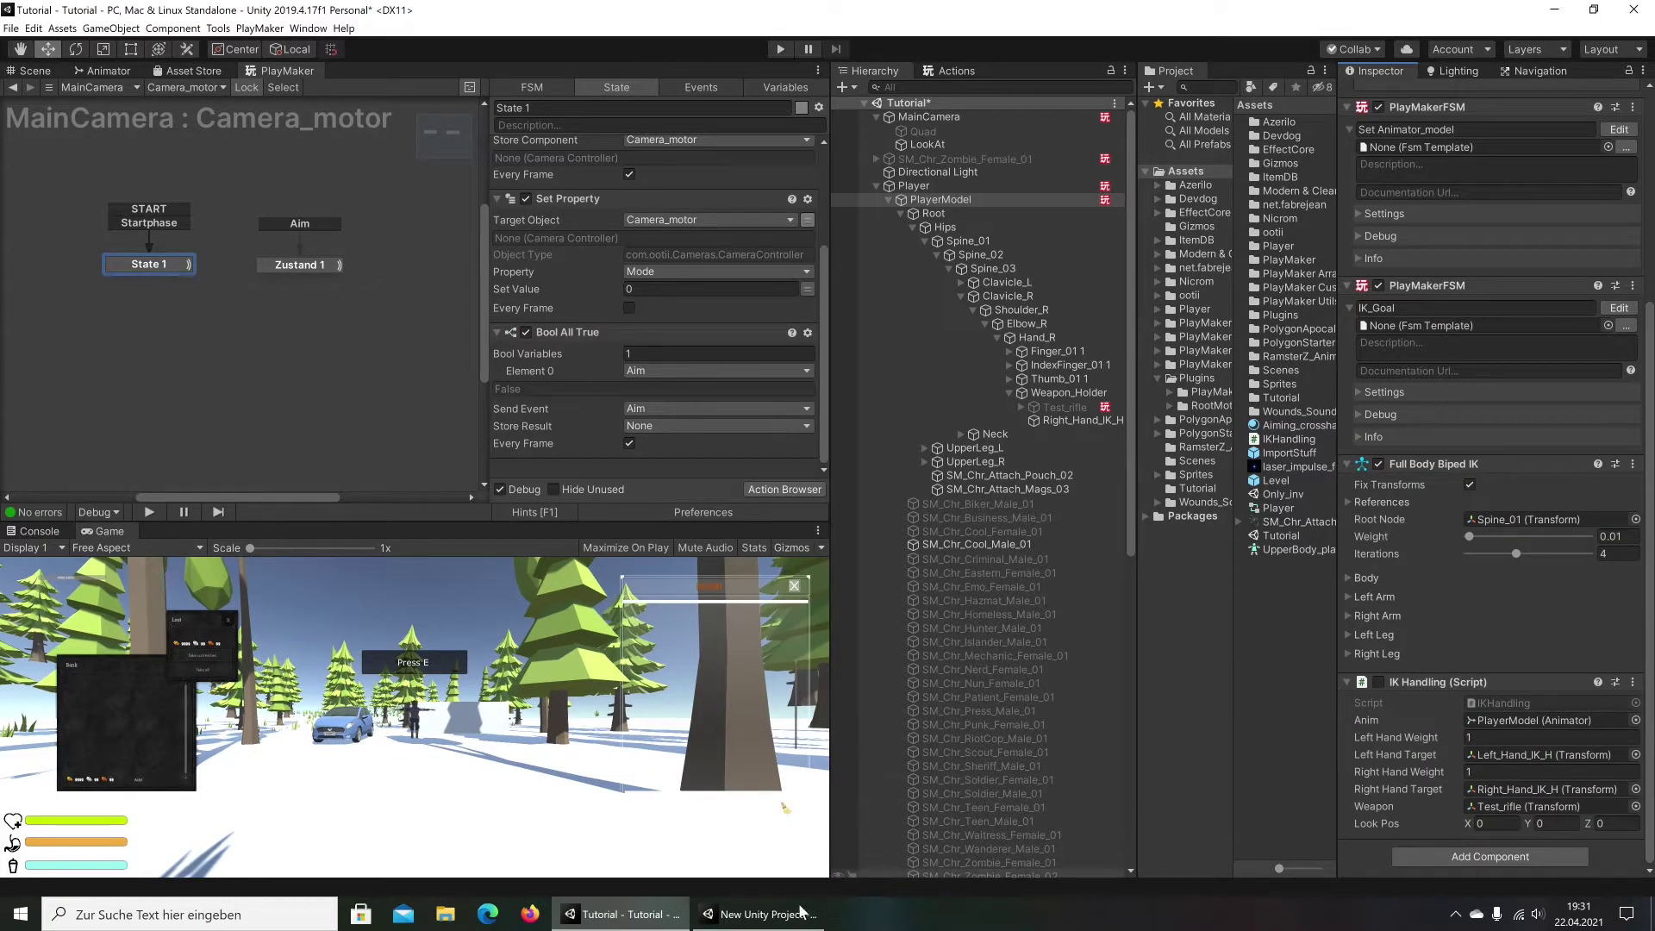
click(758, 913)
Add an Aim IK component to PlayerModel and move it up below Full Body Biped IK
click(635, 916)
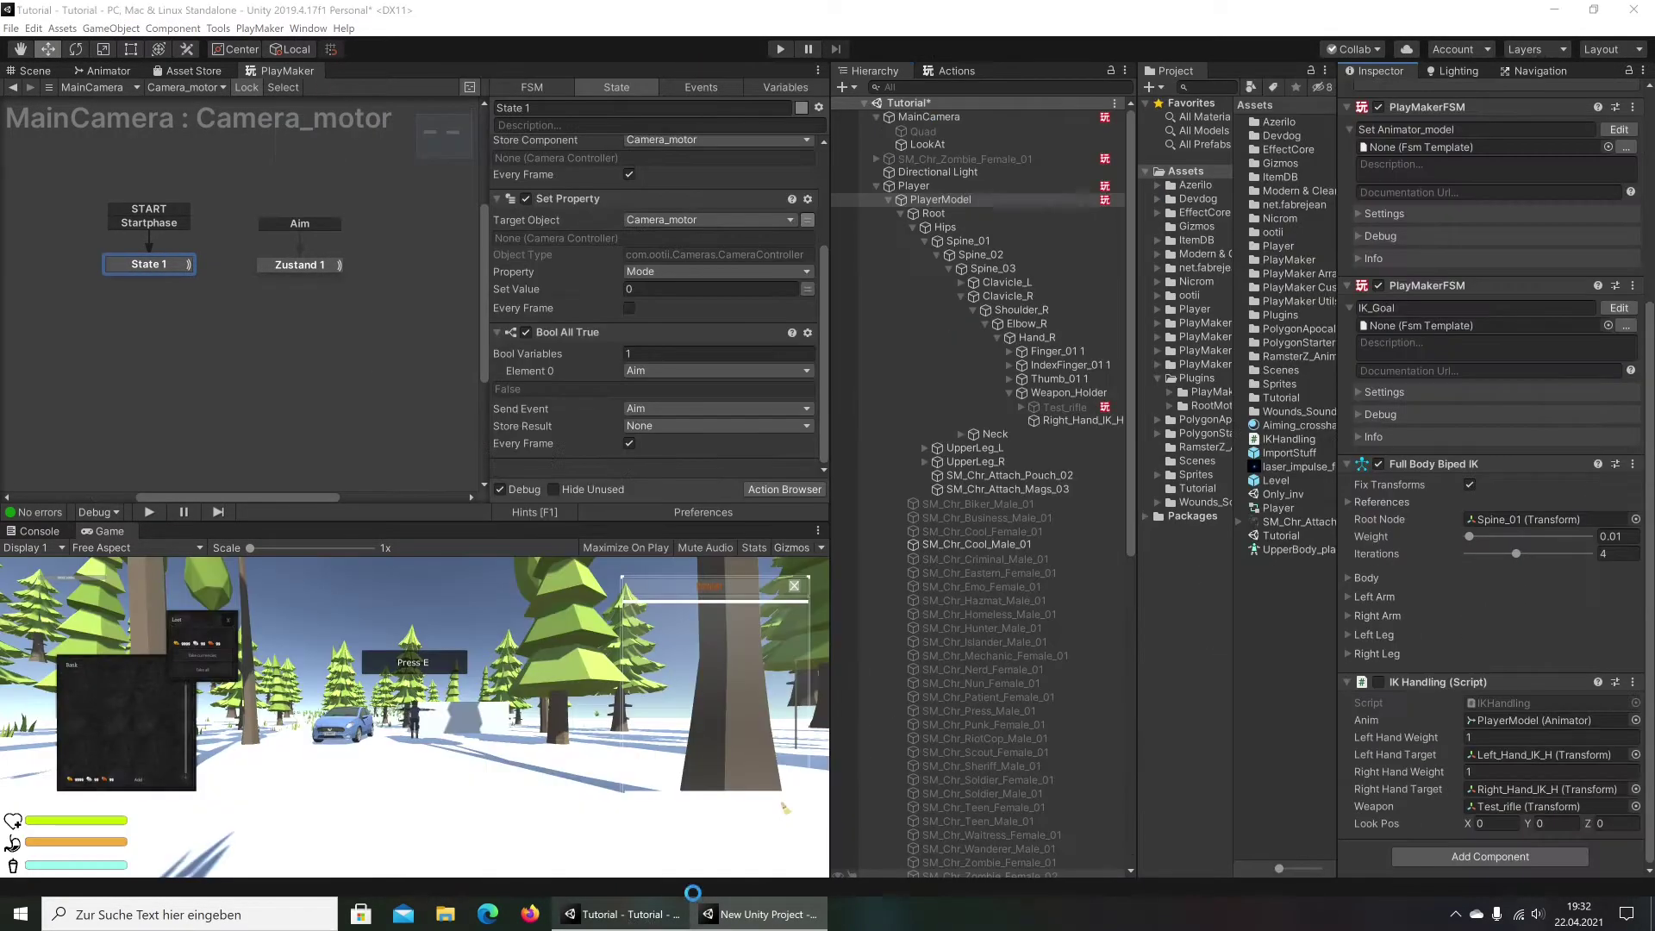
click(1454, 857)
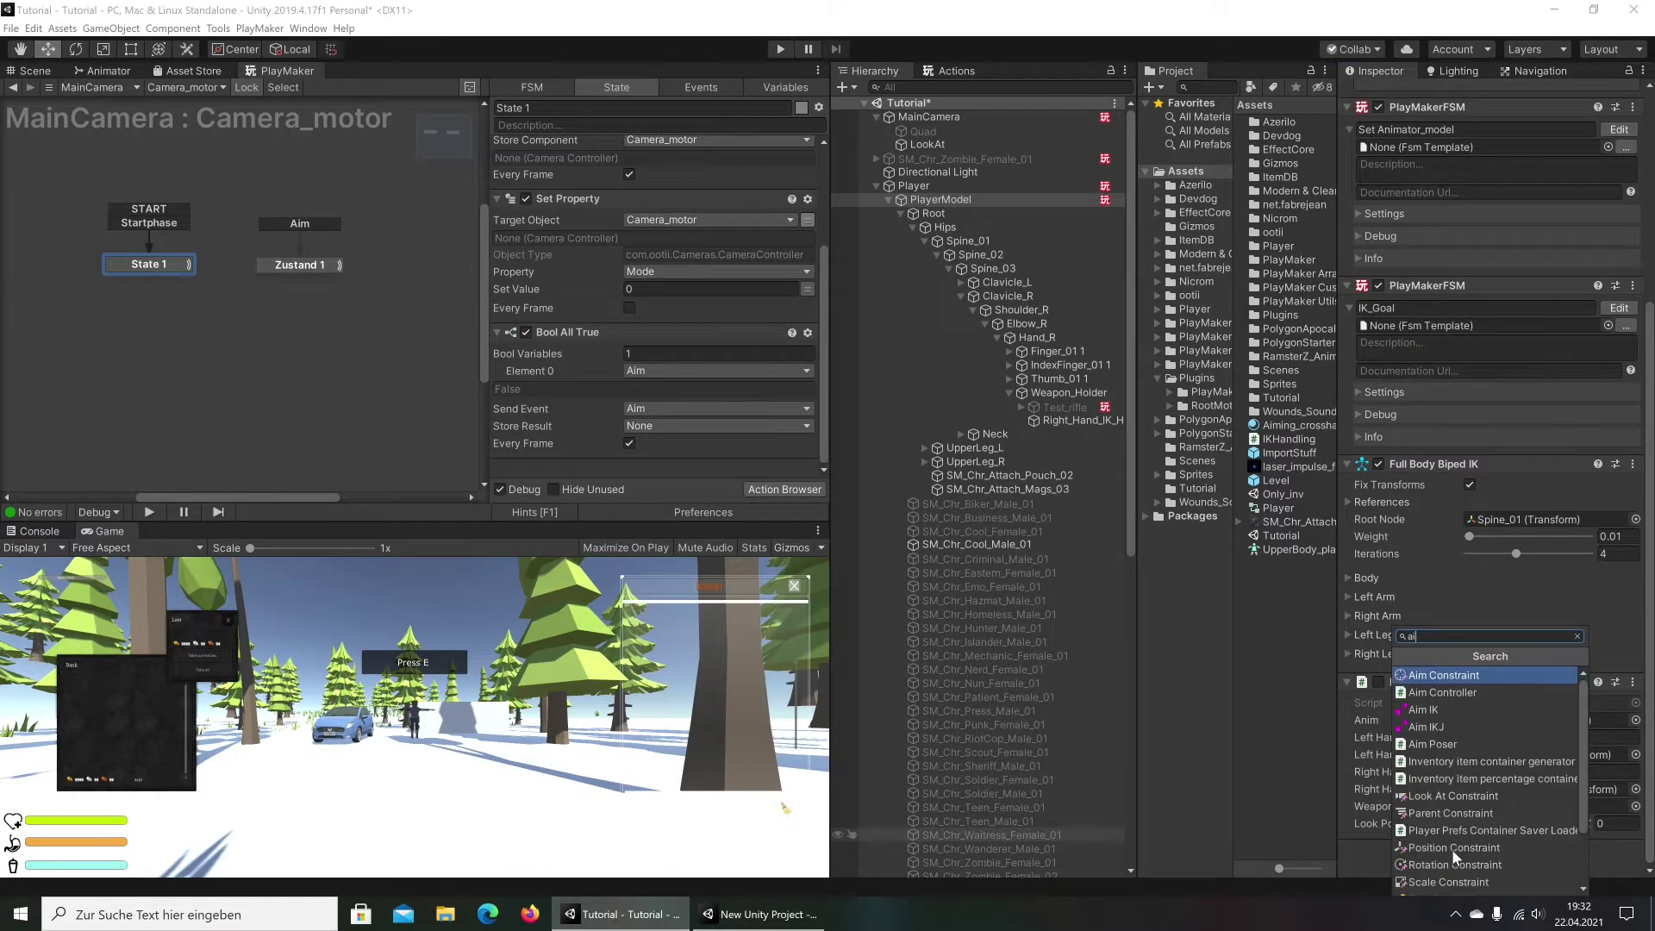
key(Escape)
key(Escape)
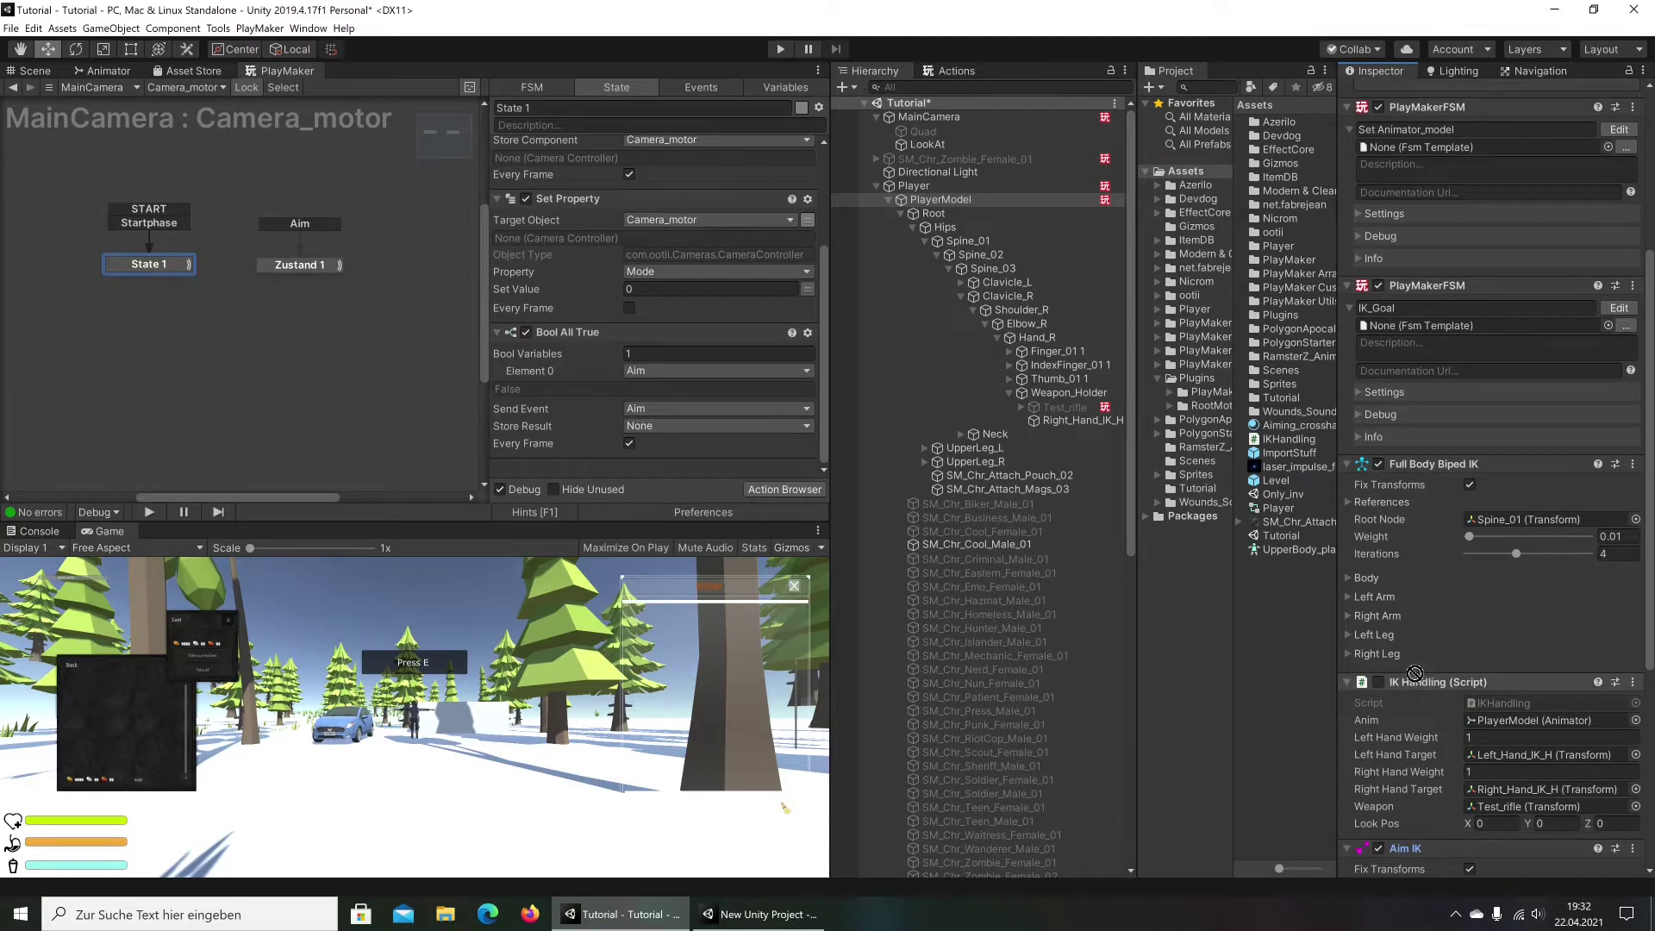
click(1631, 848)
click(1521, 660)
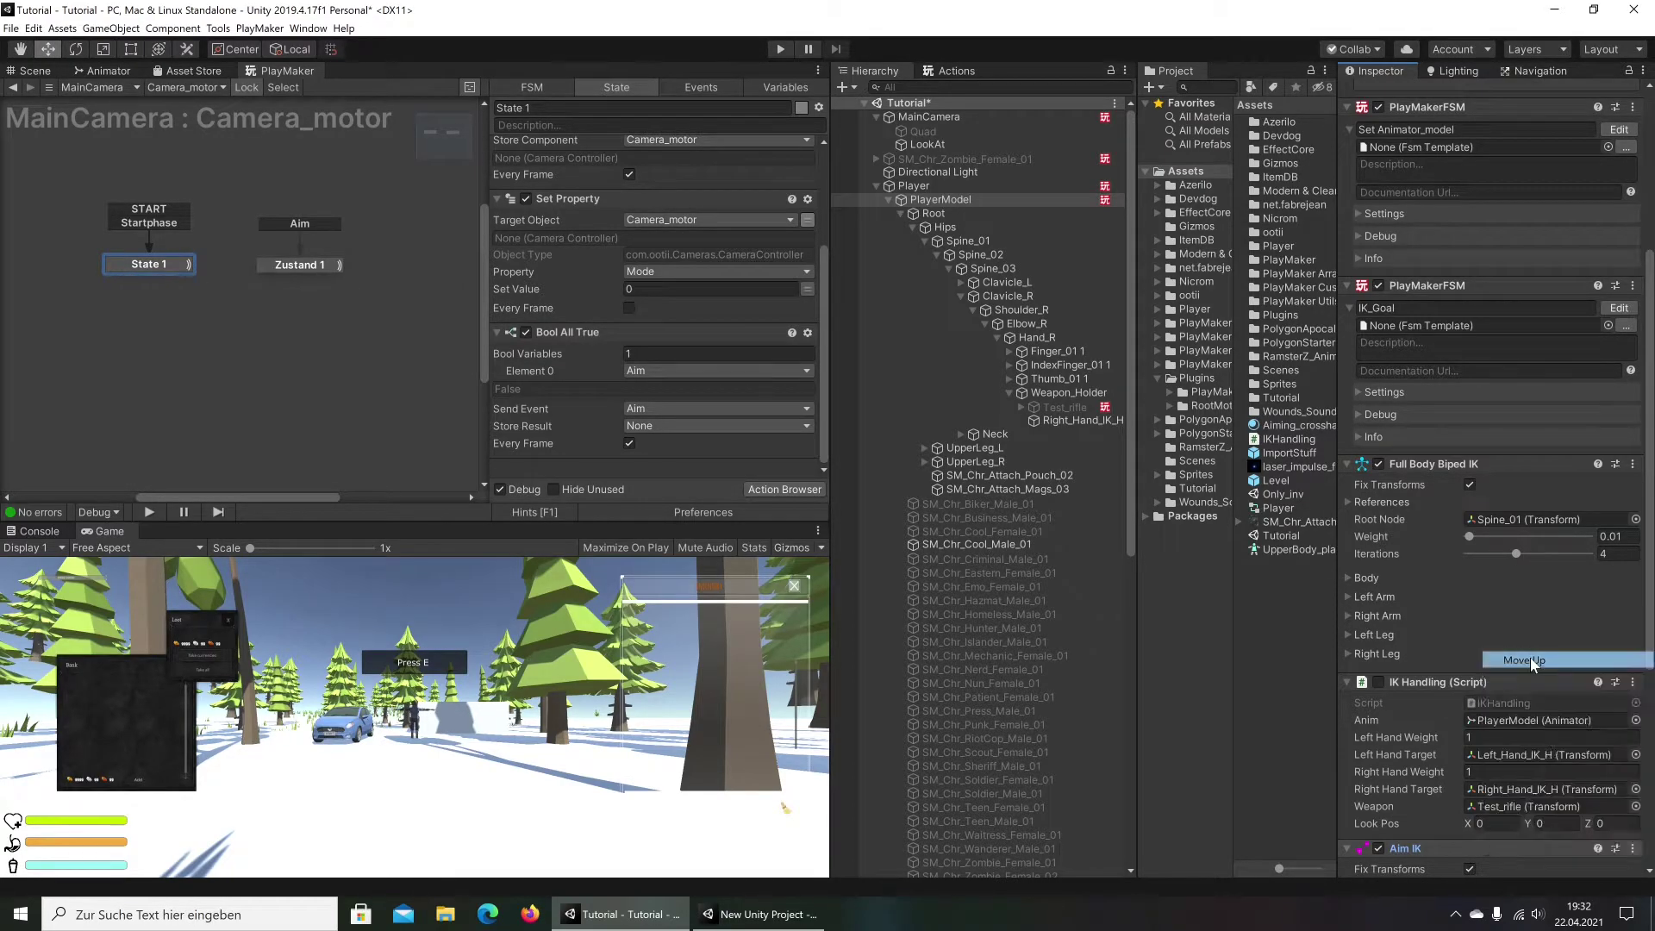
scroll(1431, 593, down, 3)
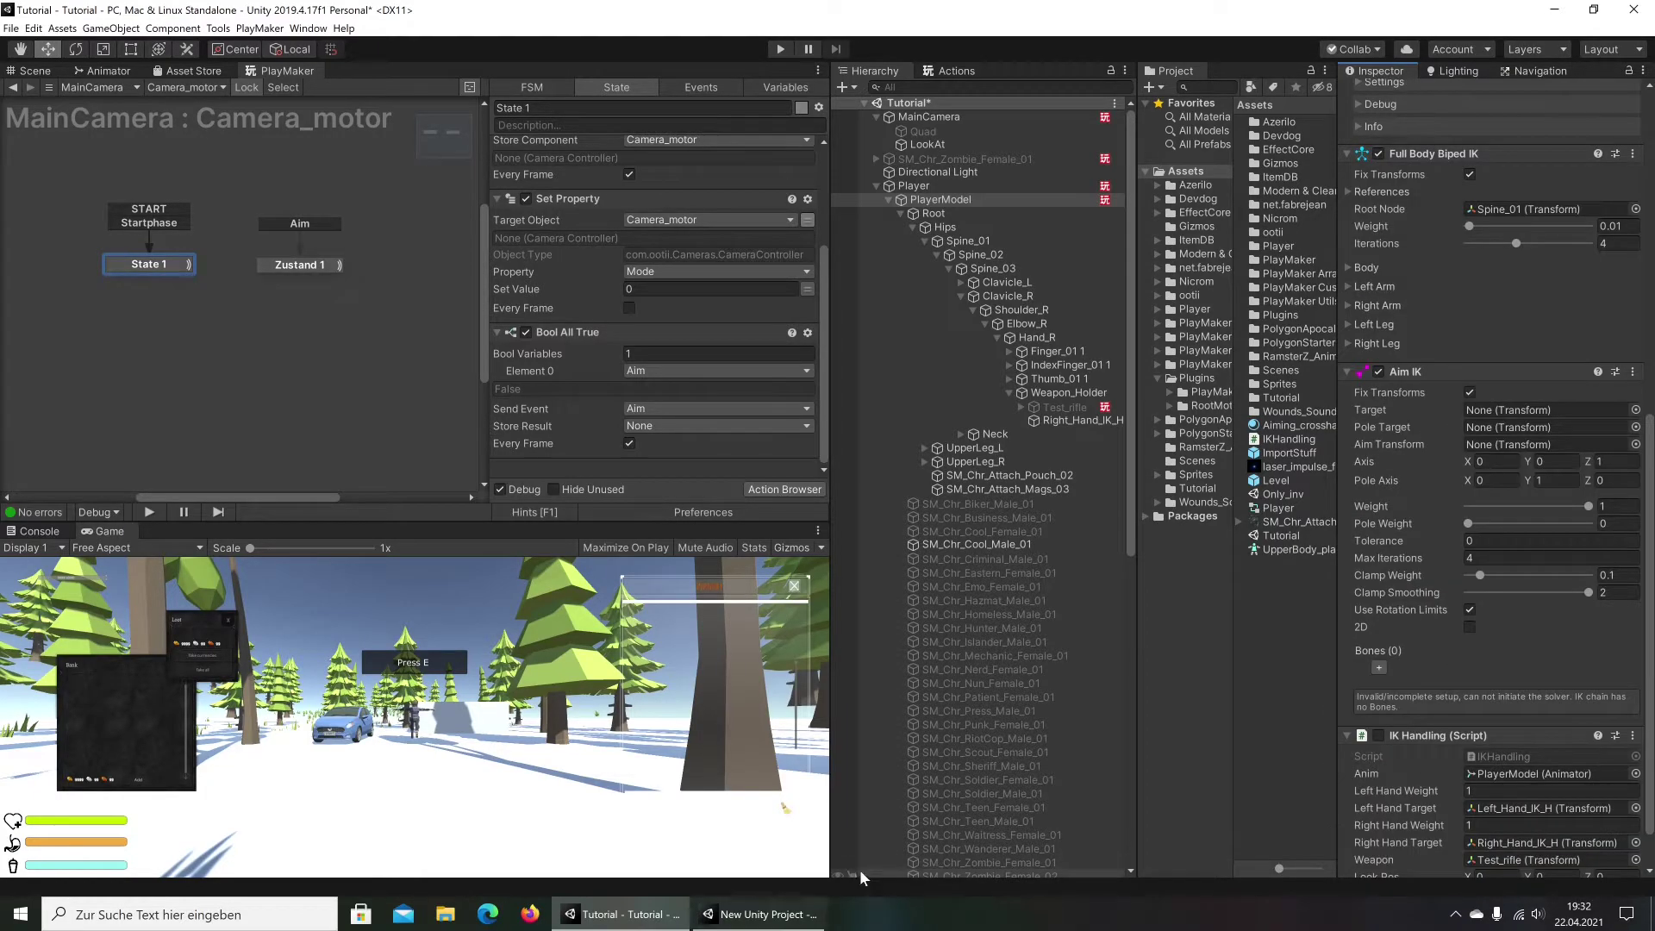
Set the Aim IK Target to LookAt and the Aim Transform to Test_rifle
click(700, 910)
click(622, 913)
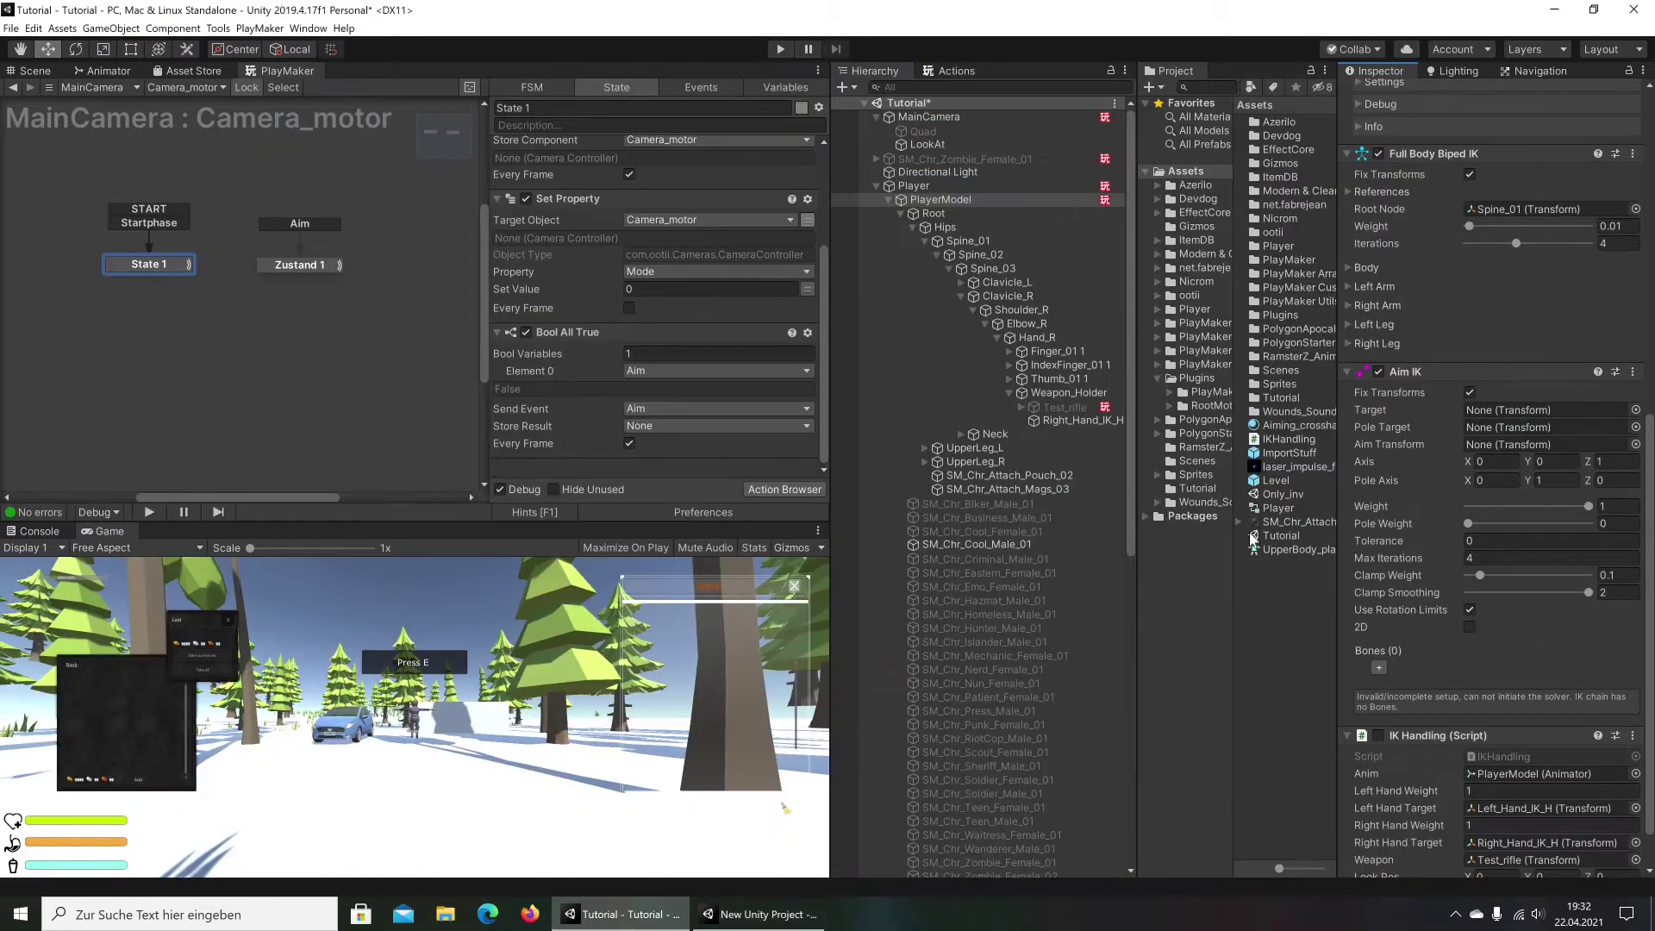
drag(942, 152, 1520, 414)
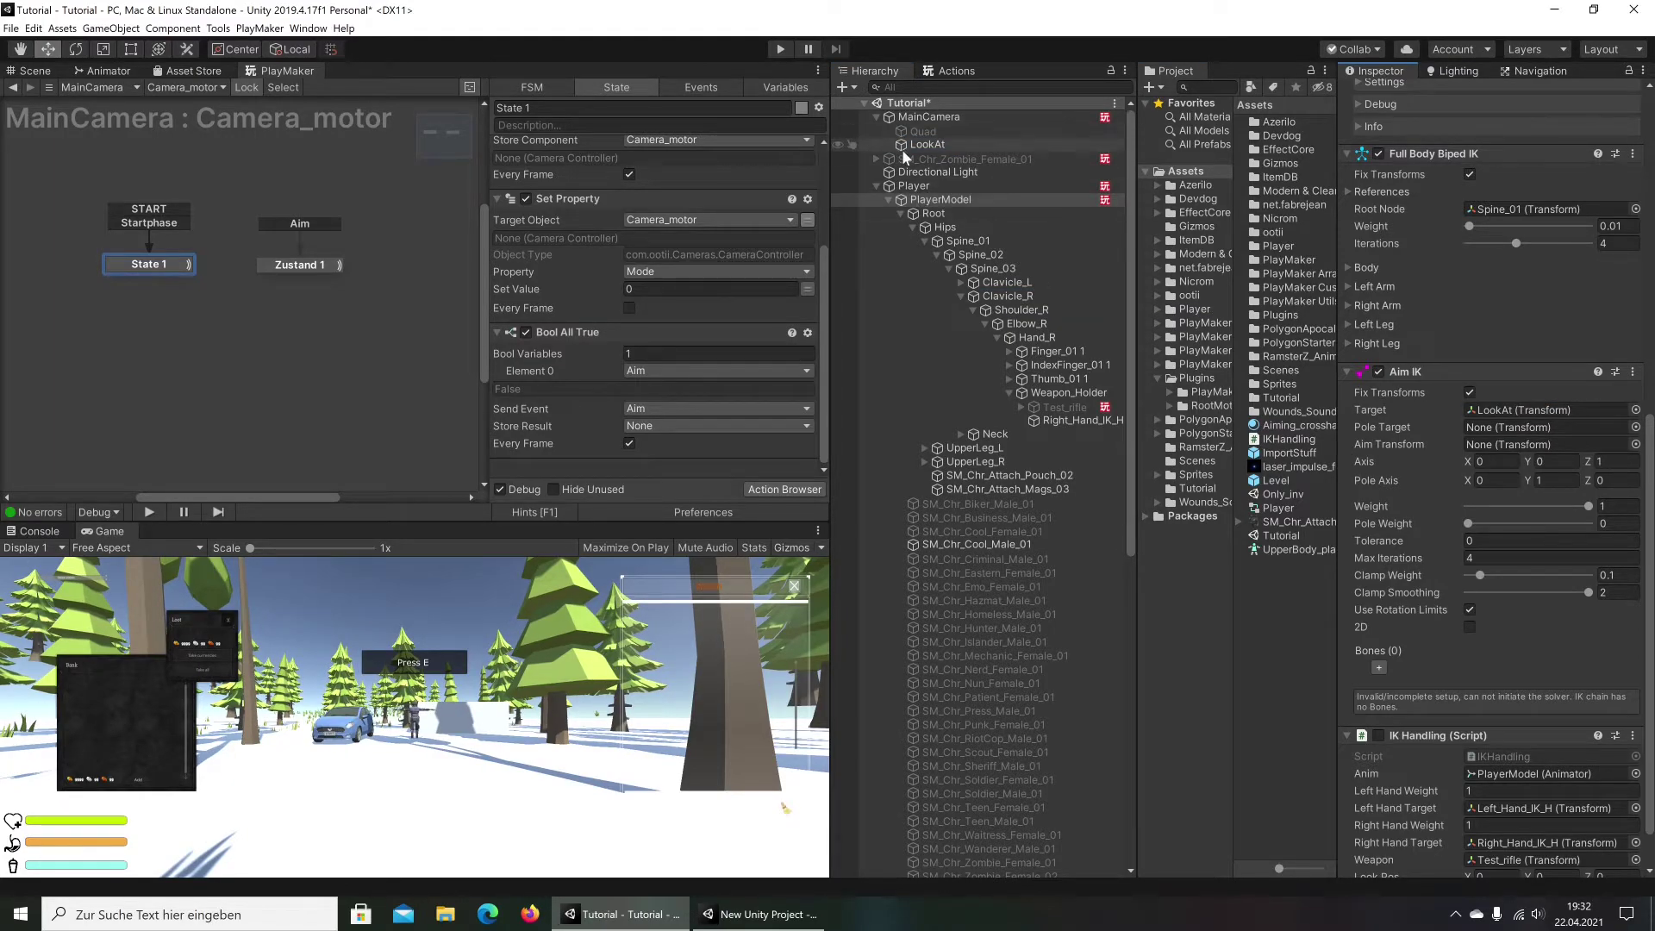
click(742, 898)
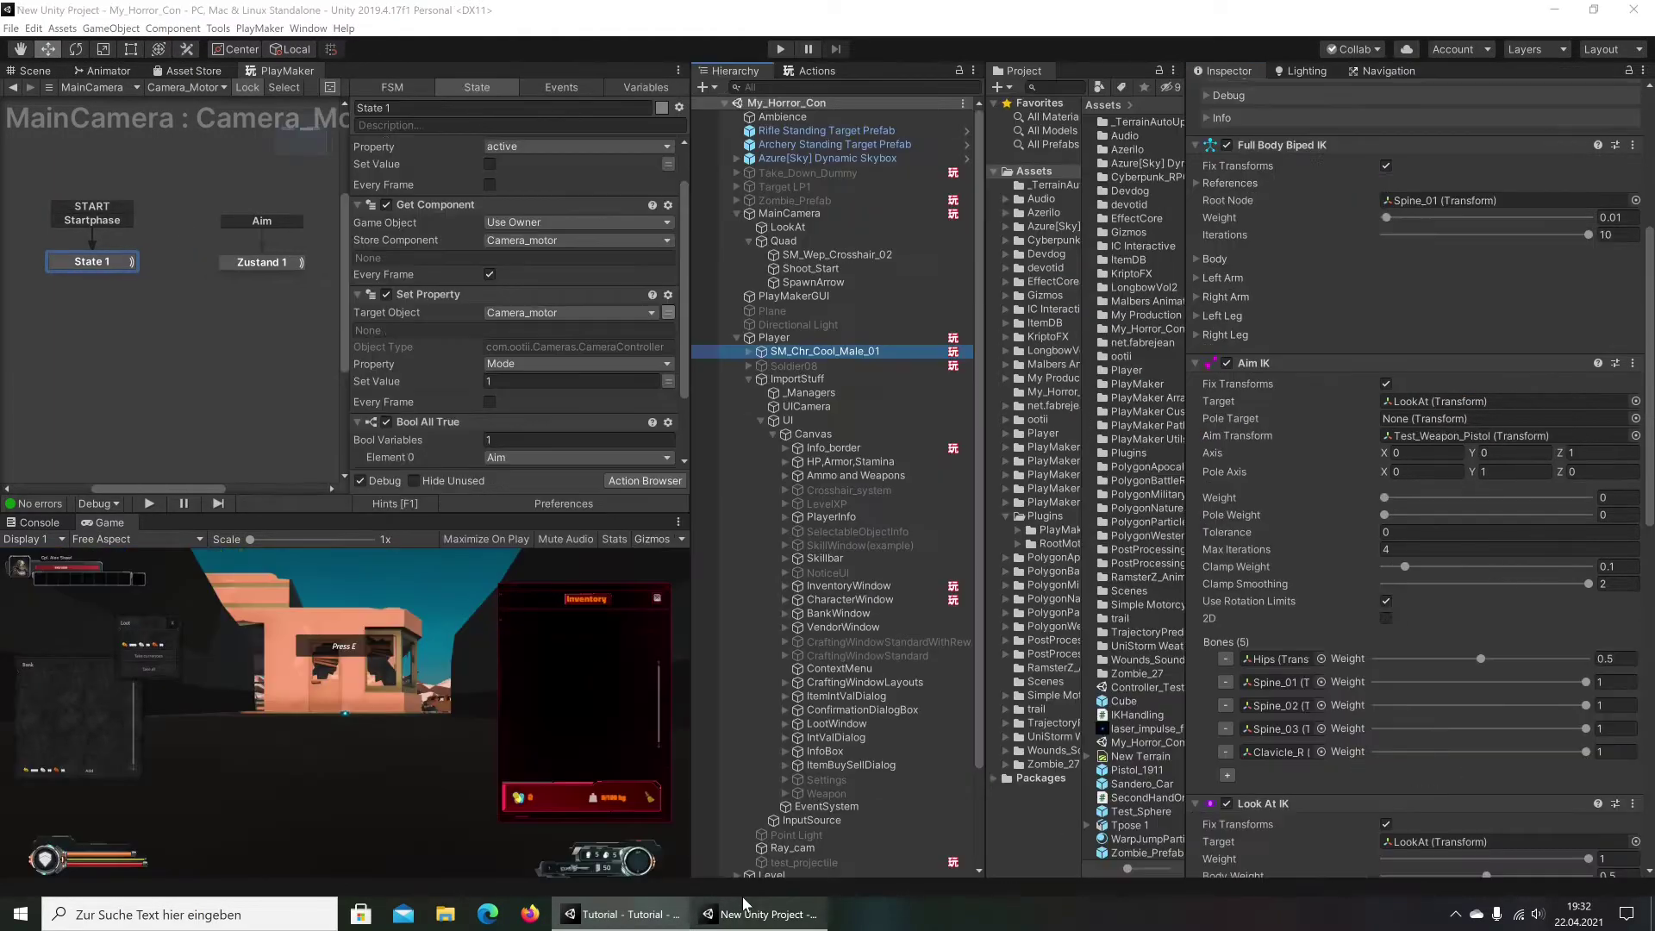
click(646, 920)
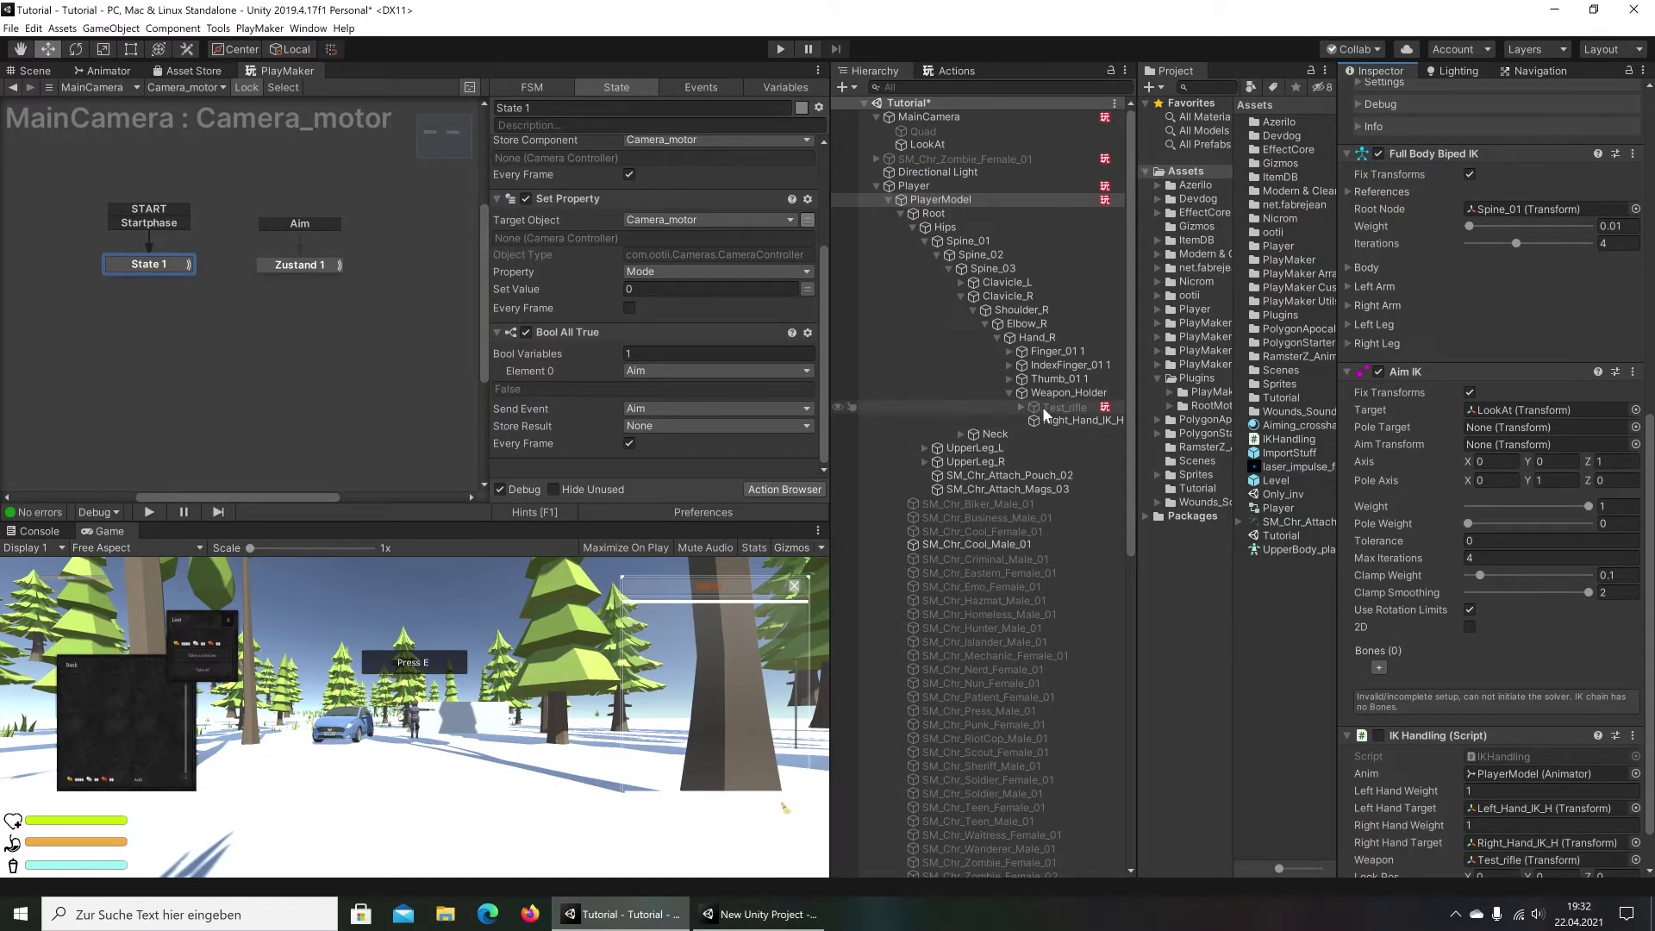
drag(1042, 407, 1508, 457)
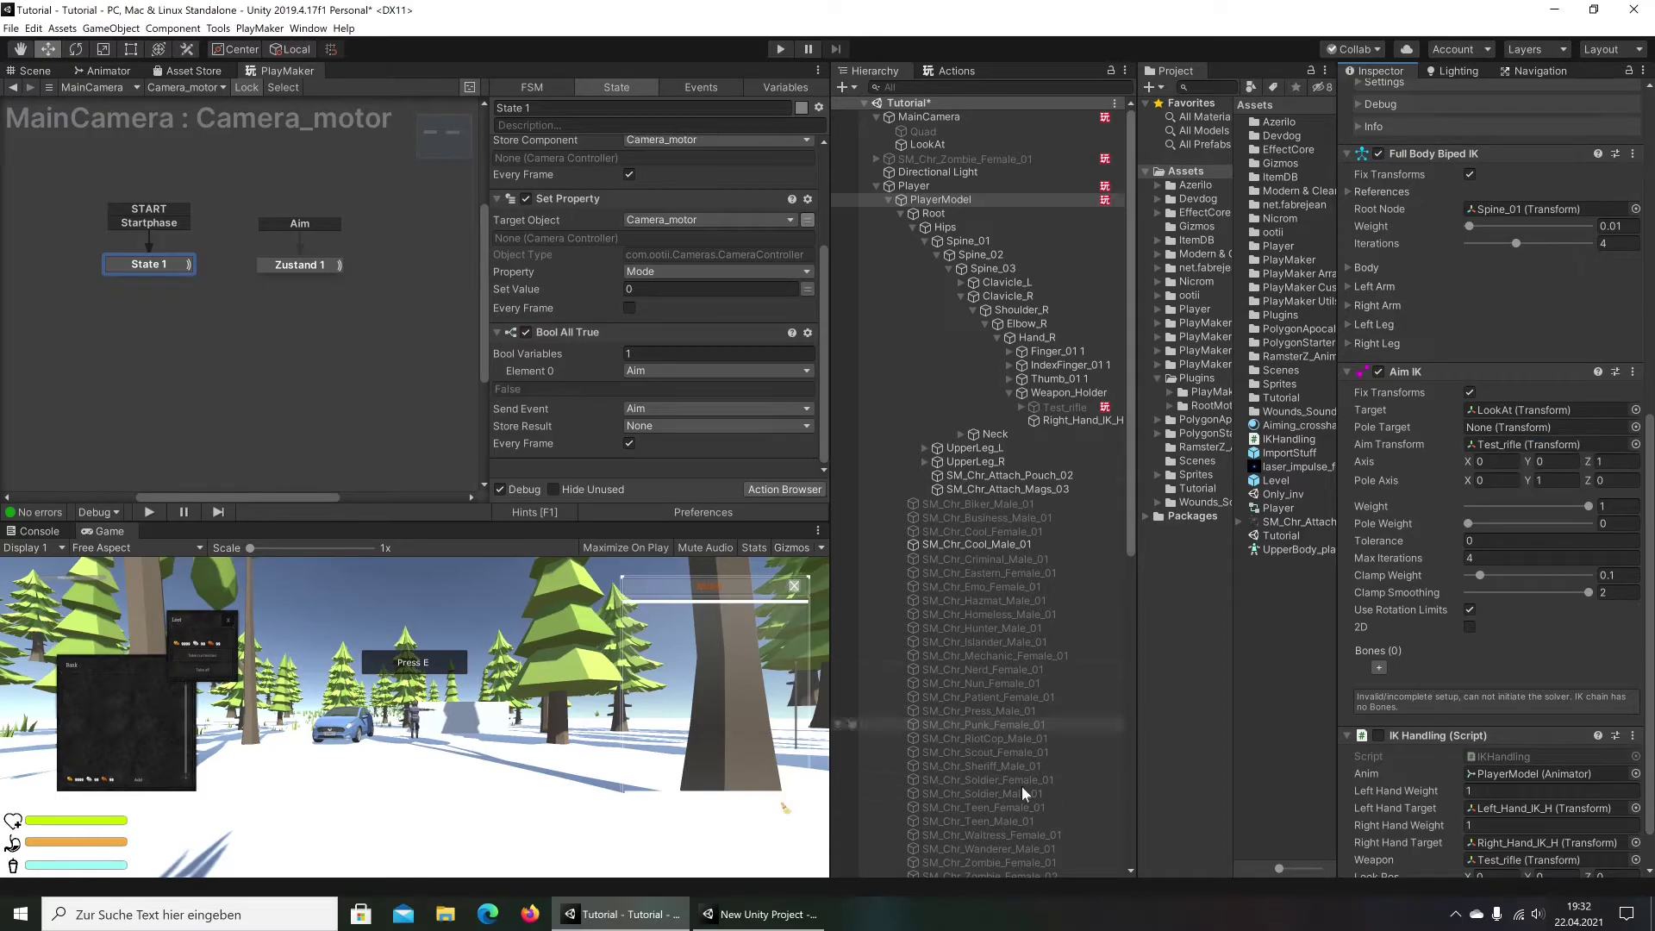
Add the first two bone slots to the Aim IK Bones list
click(742, 917)
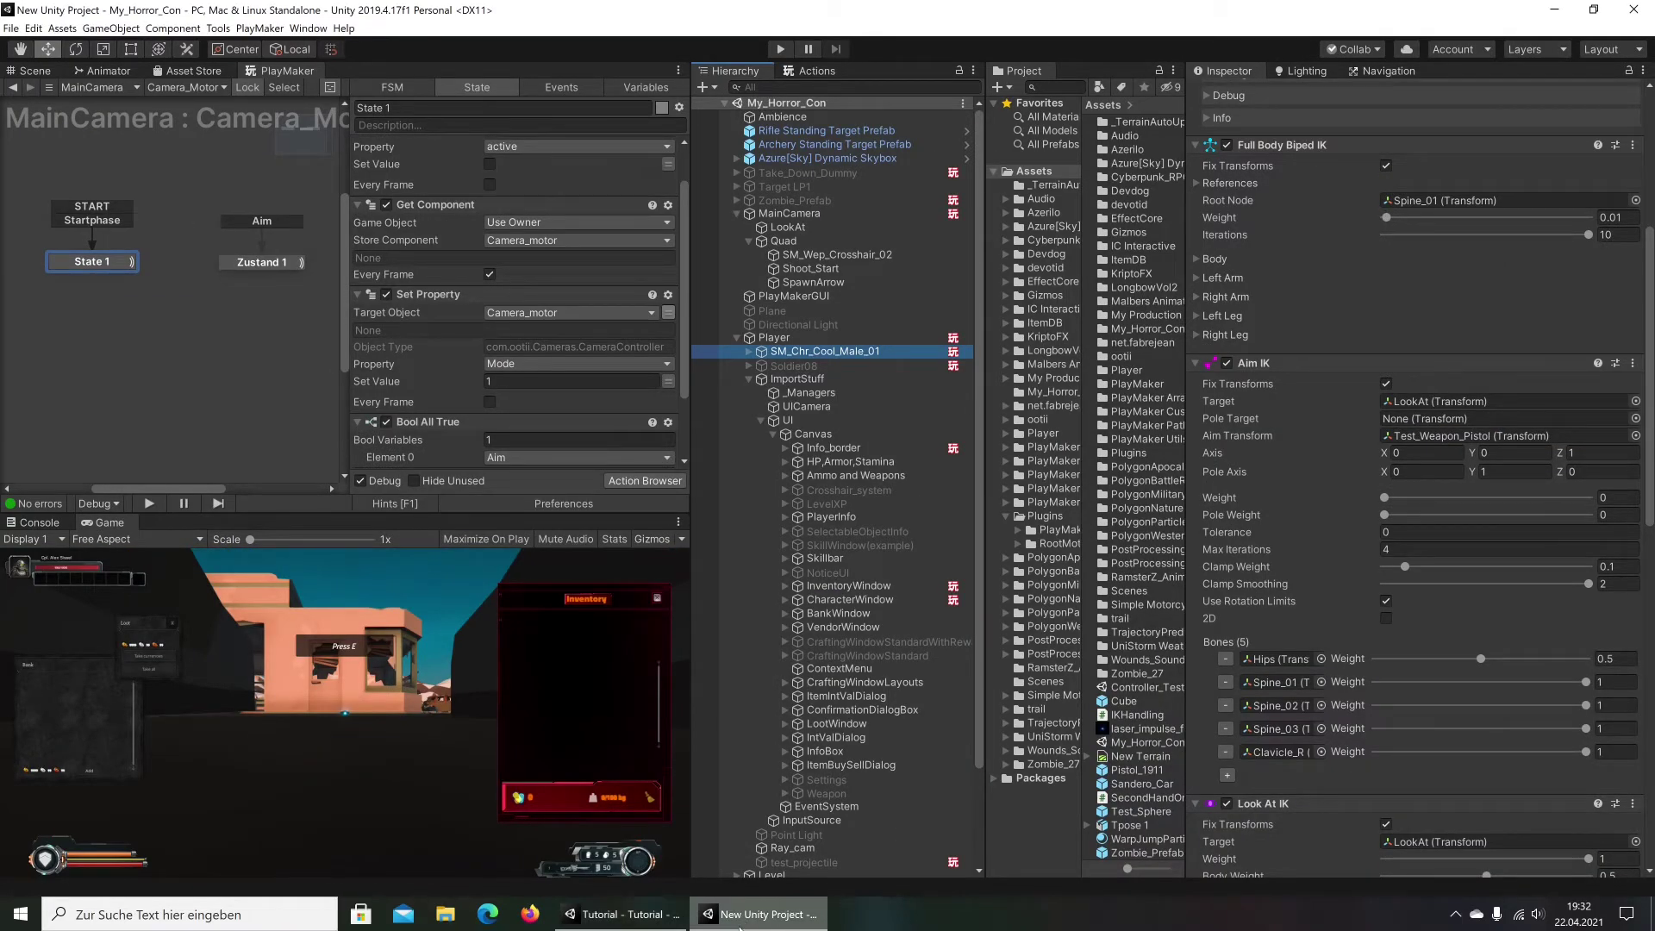
click(621, 914)
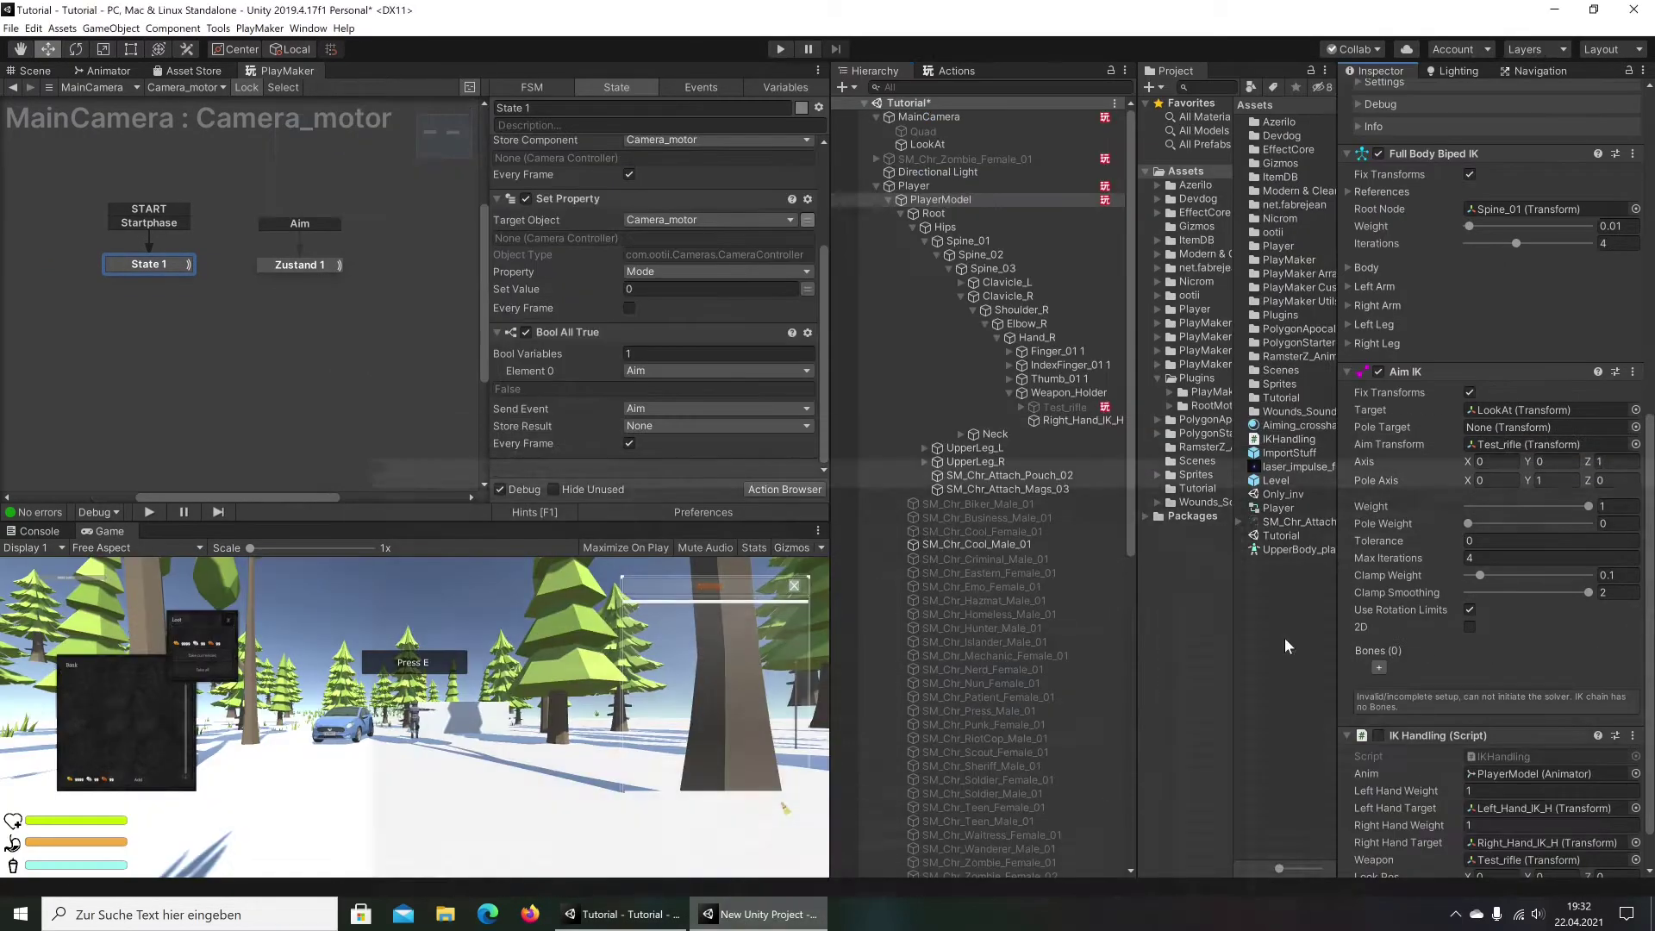
click(1378, 662)
click(1379, 692)
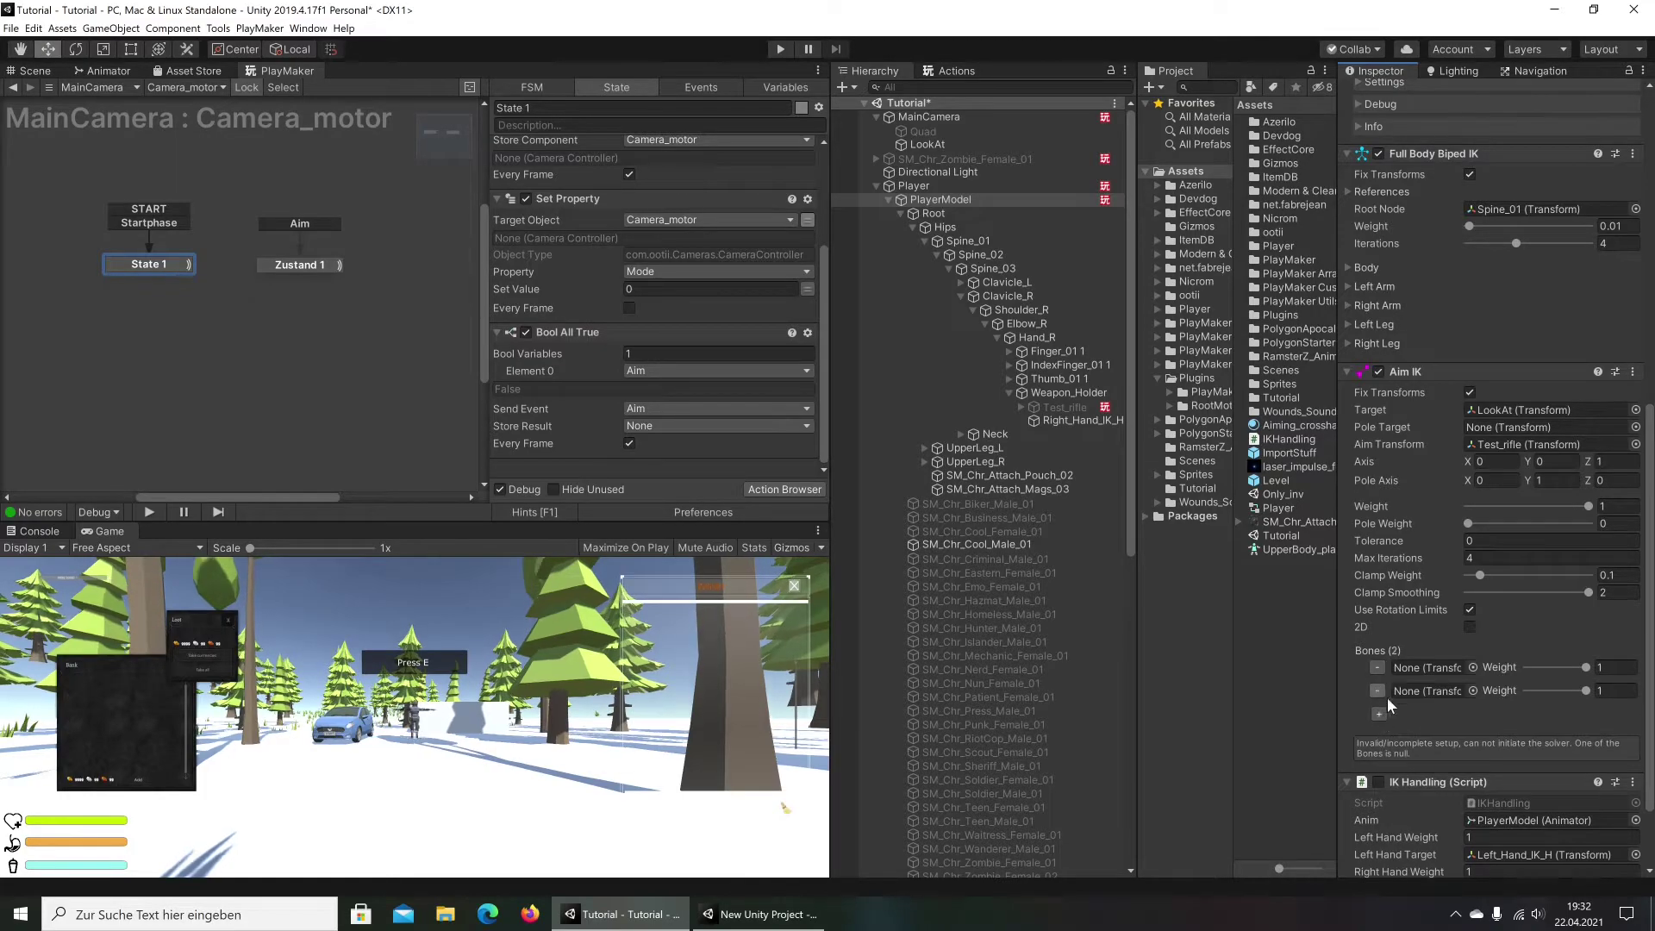
scroll(1427, 655, down, 3)
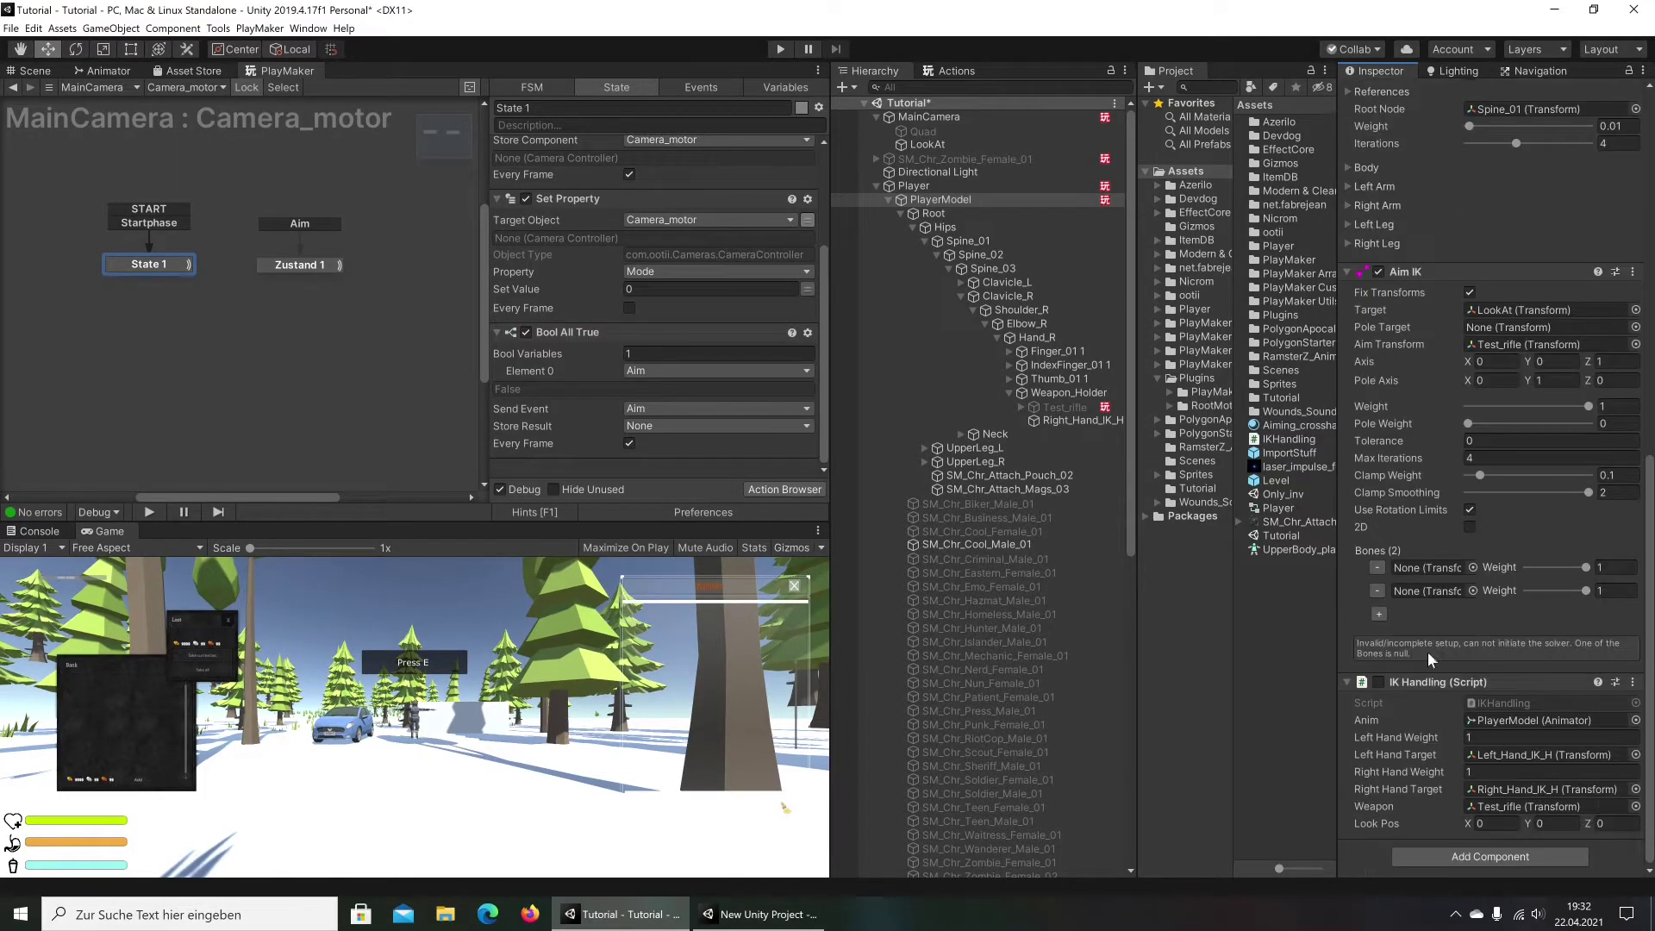
Add more bone slots to reach five, then view the reference project's Aim IK bones
click(754, 915)
click(647, 918)
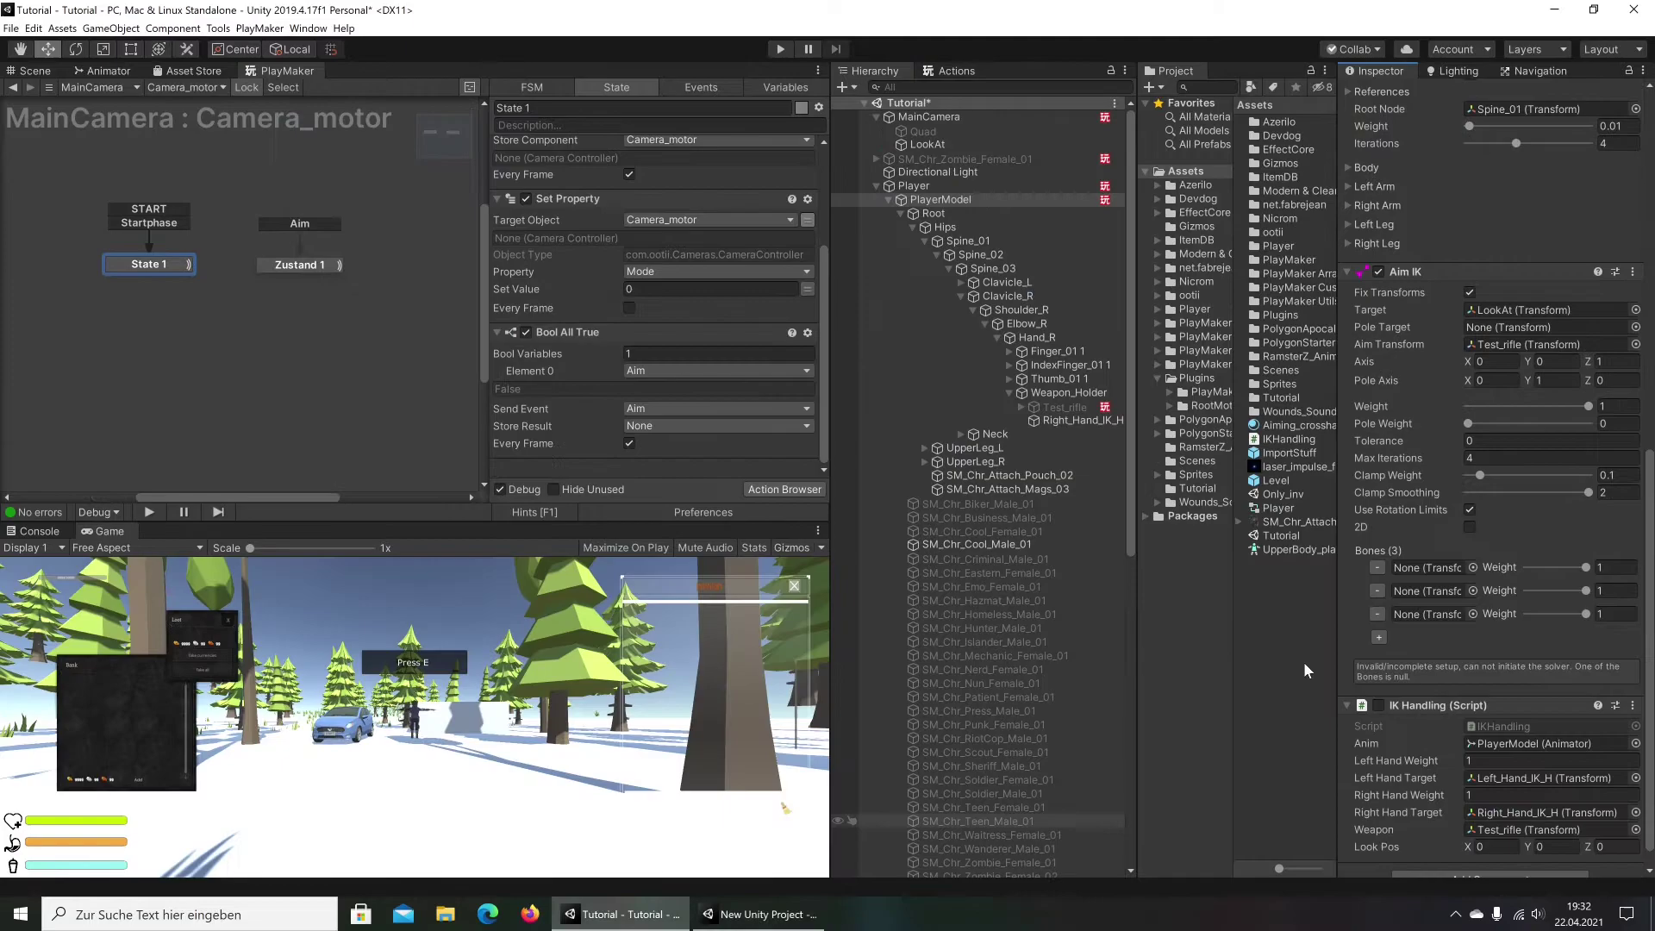
click(1378, 639)
click(1378, 662)
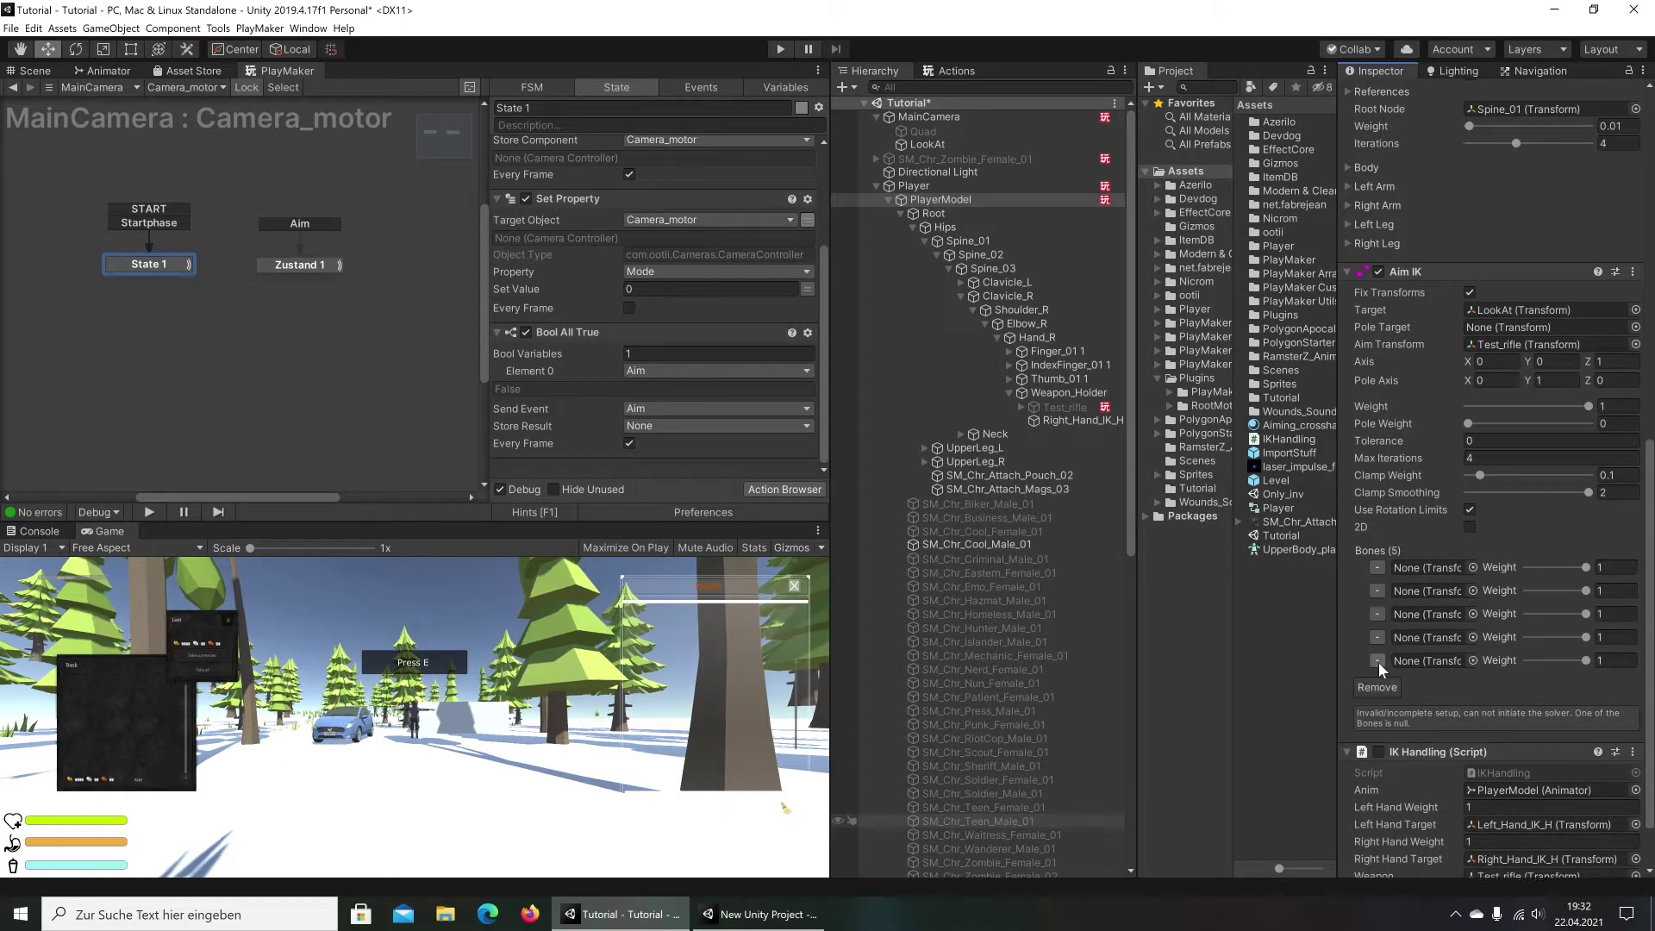
scroll(1493, 556, down, 2)
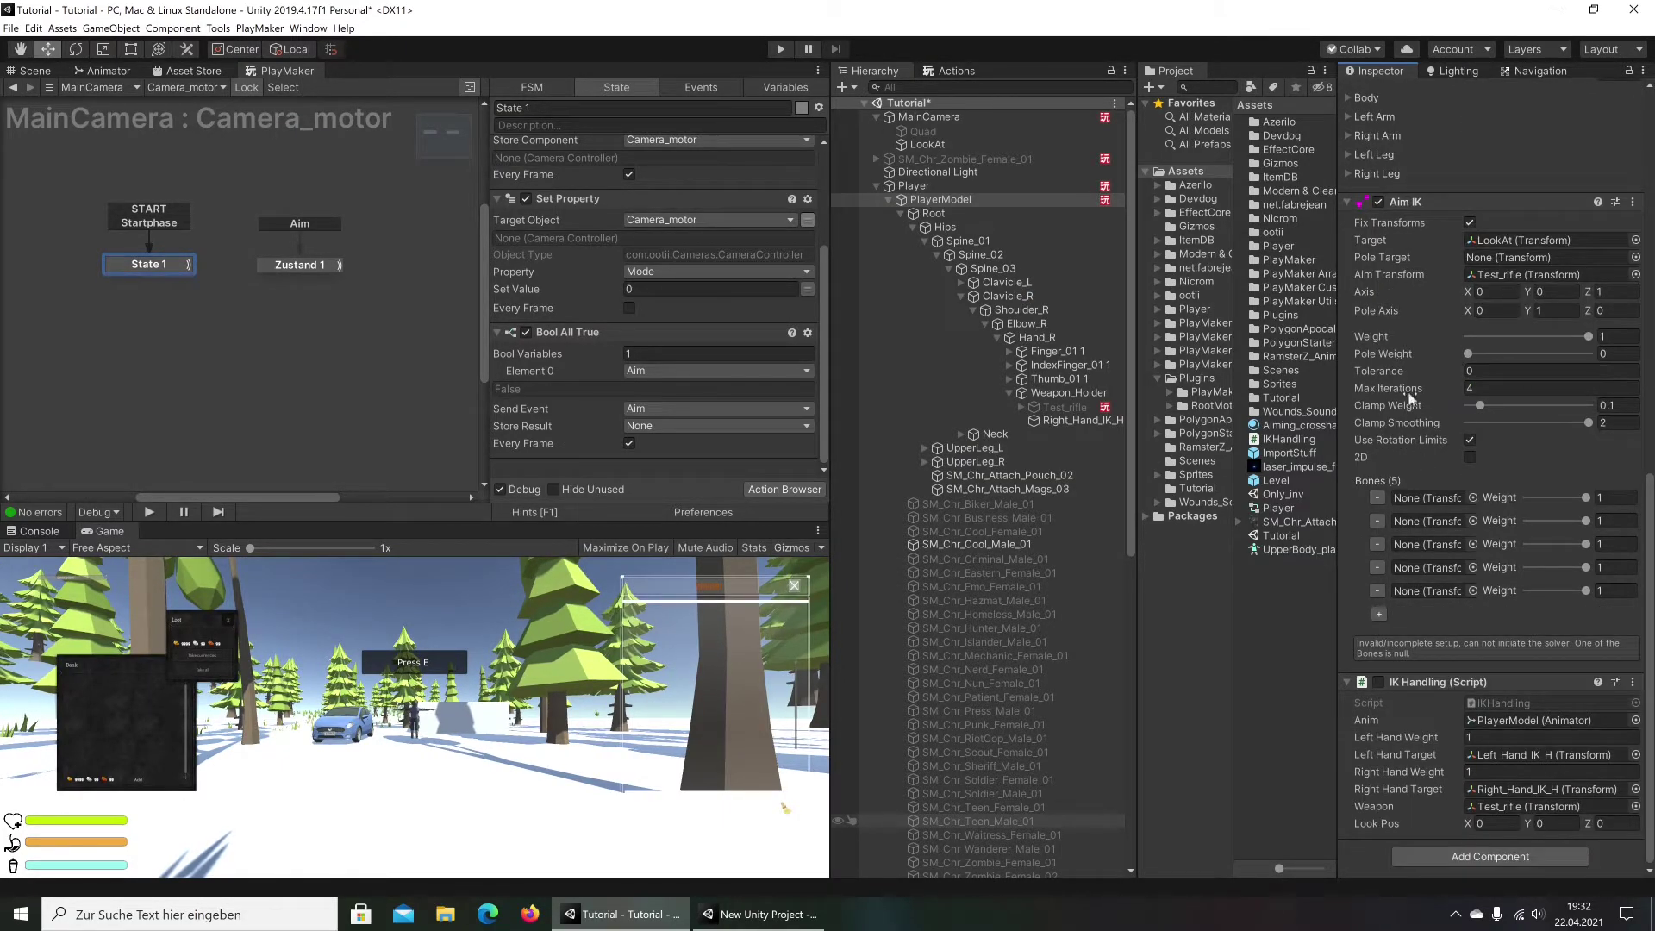
click(944, 199)
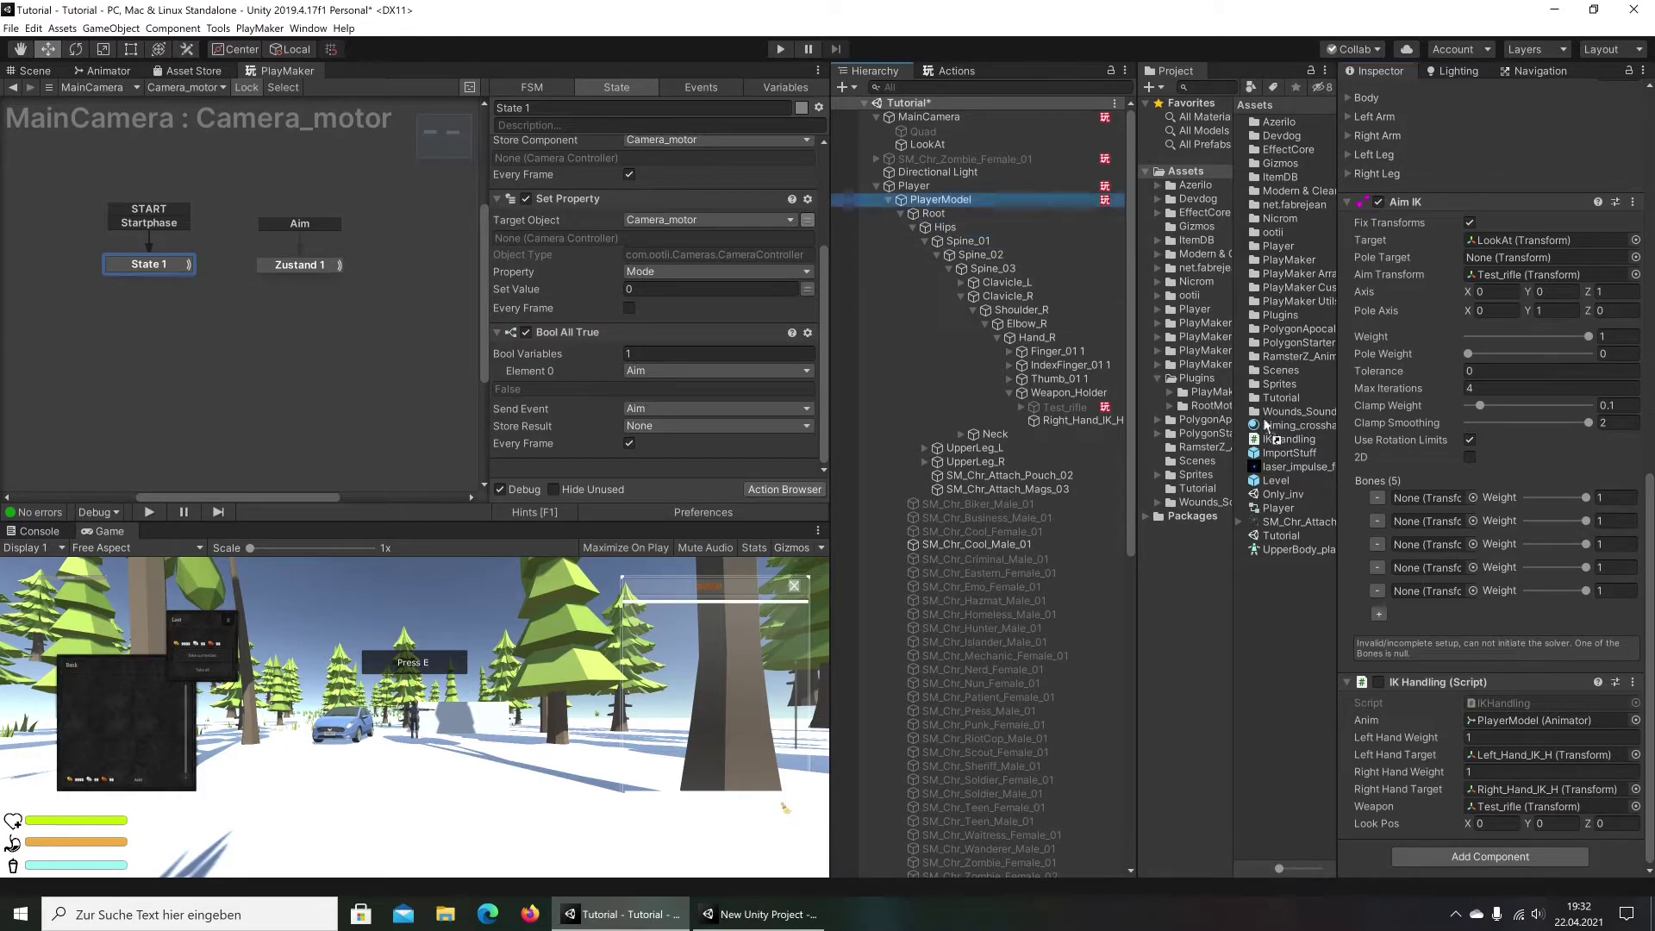
click(755, 915)
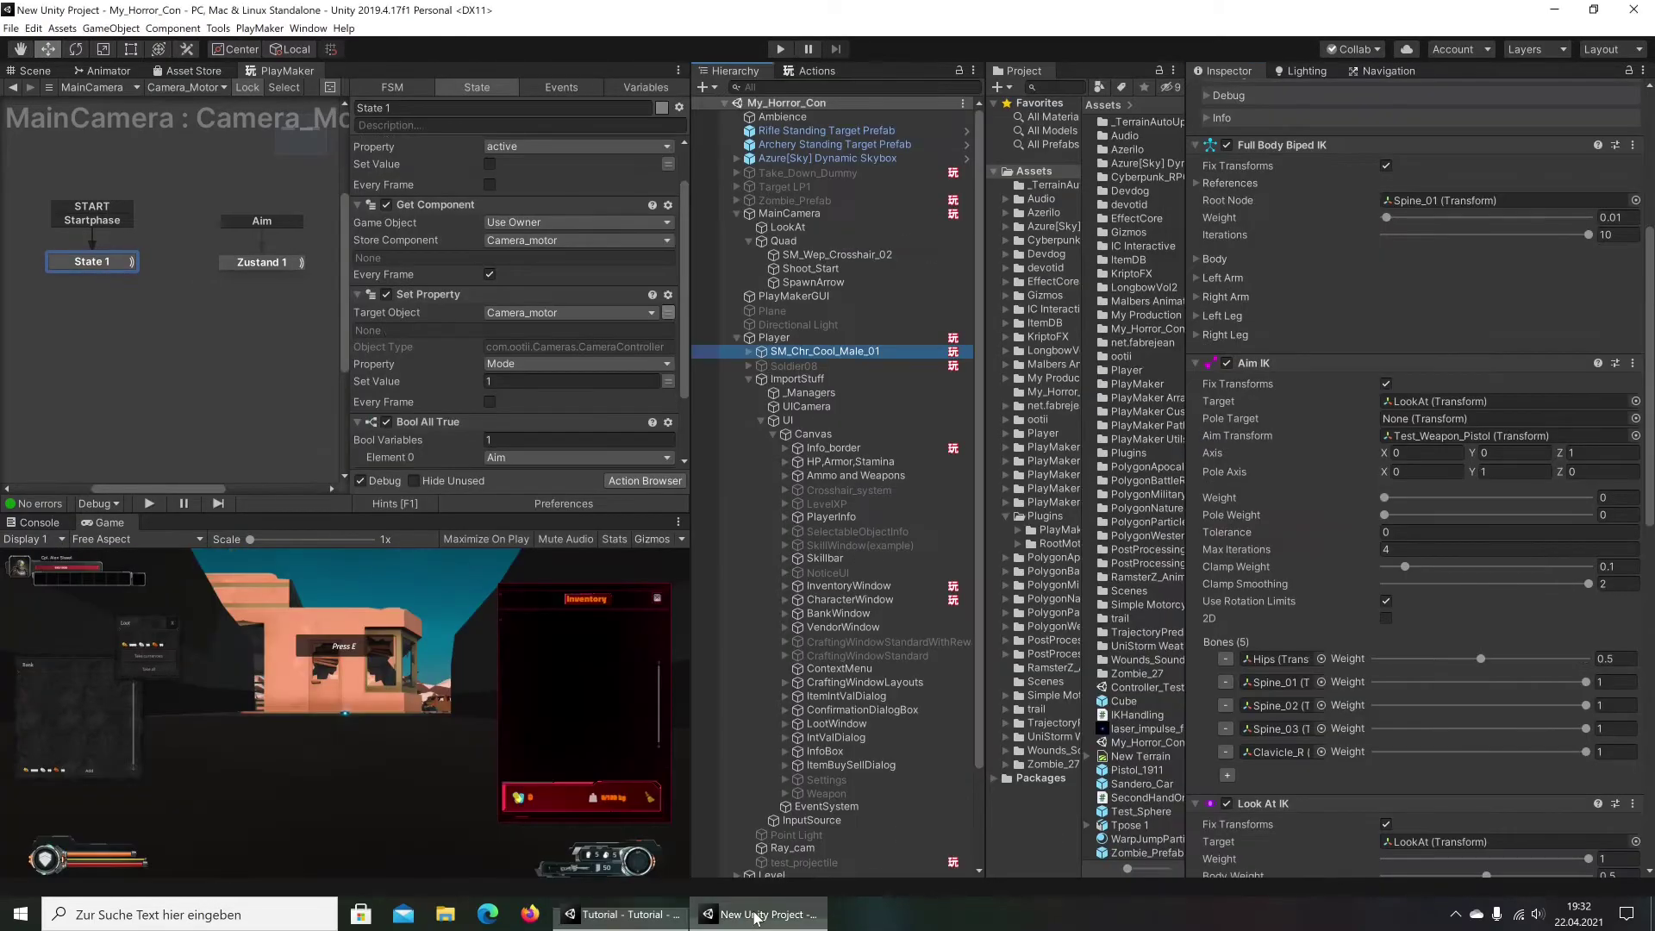
Set the Hips bone weight to 0.5, matching the reference project
click(582, 920)
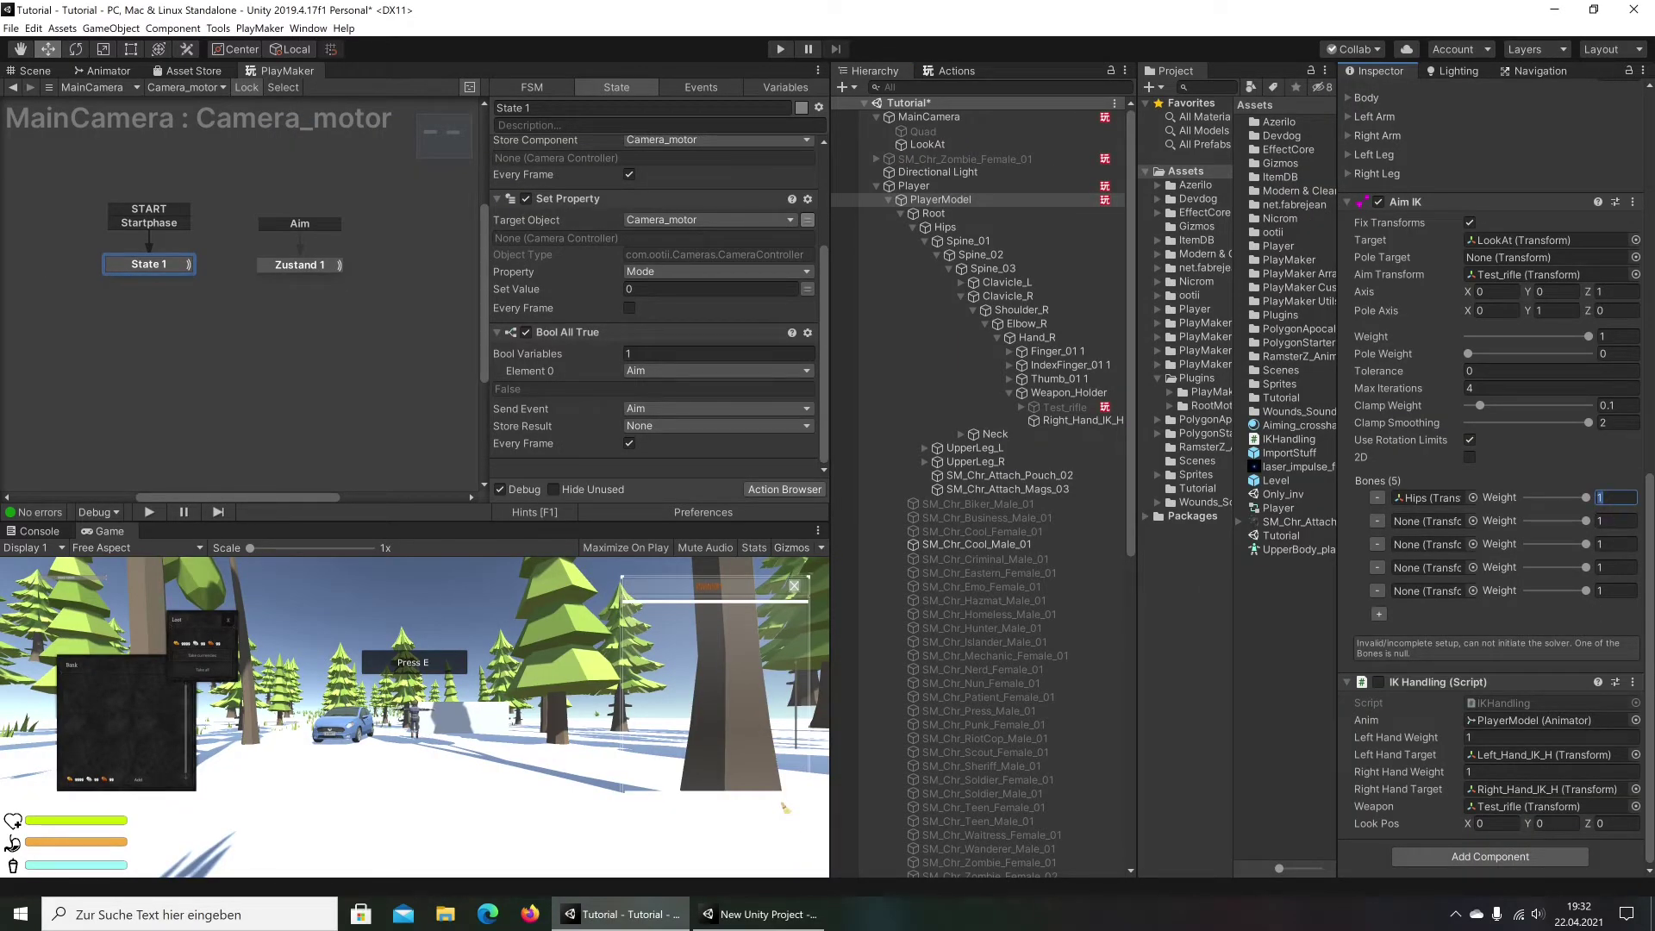
text(.5)
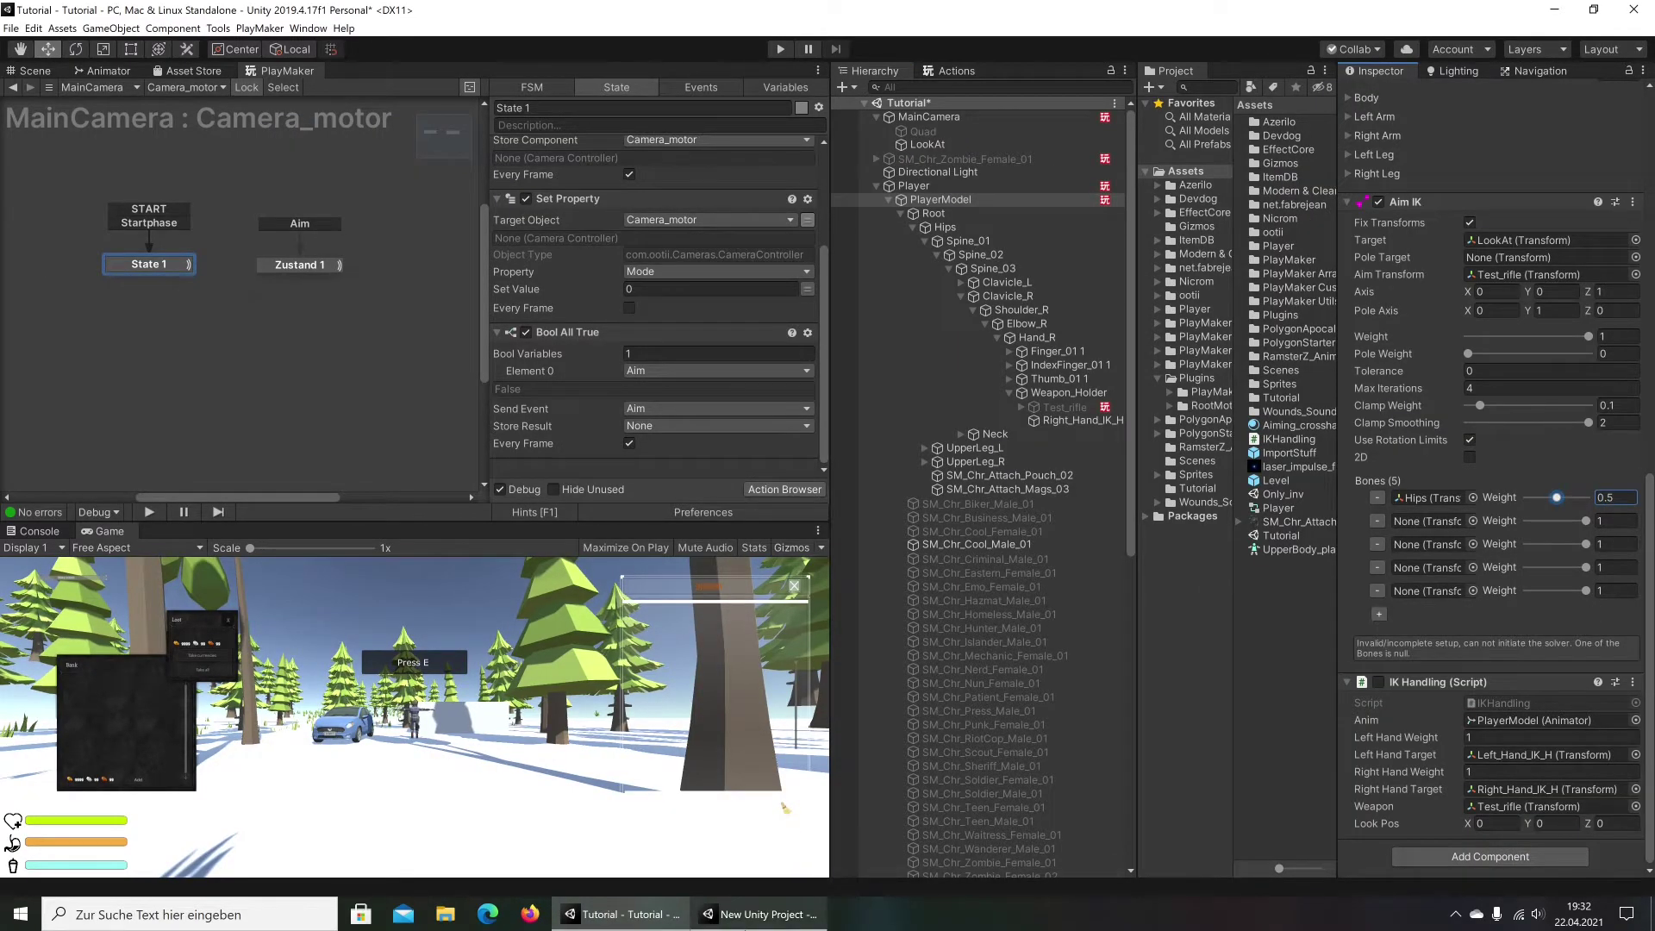
click(741, 915)
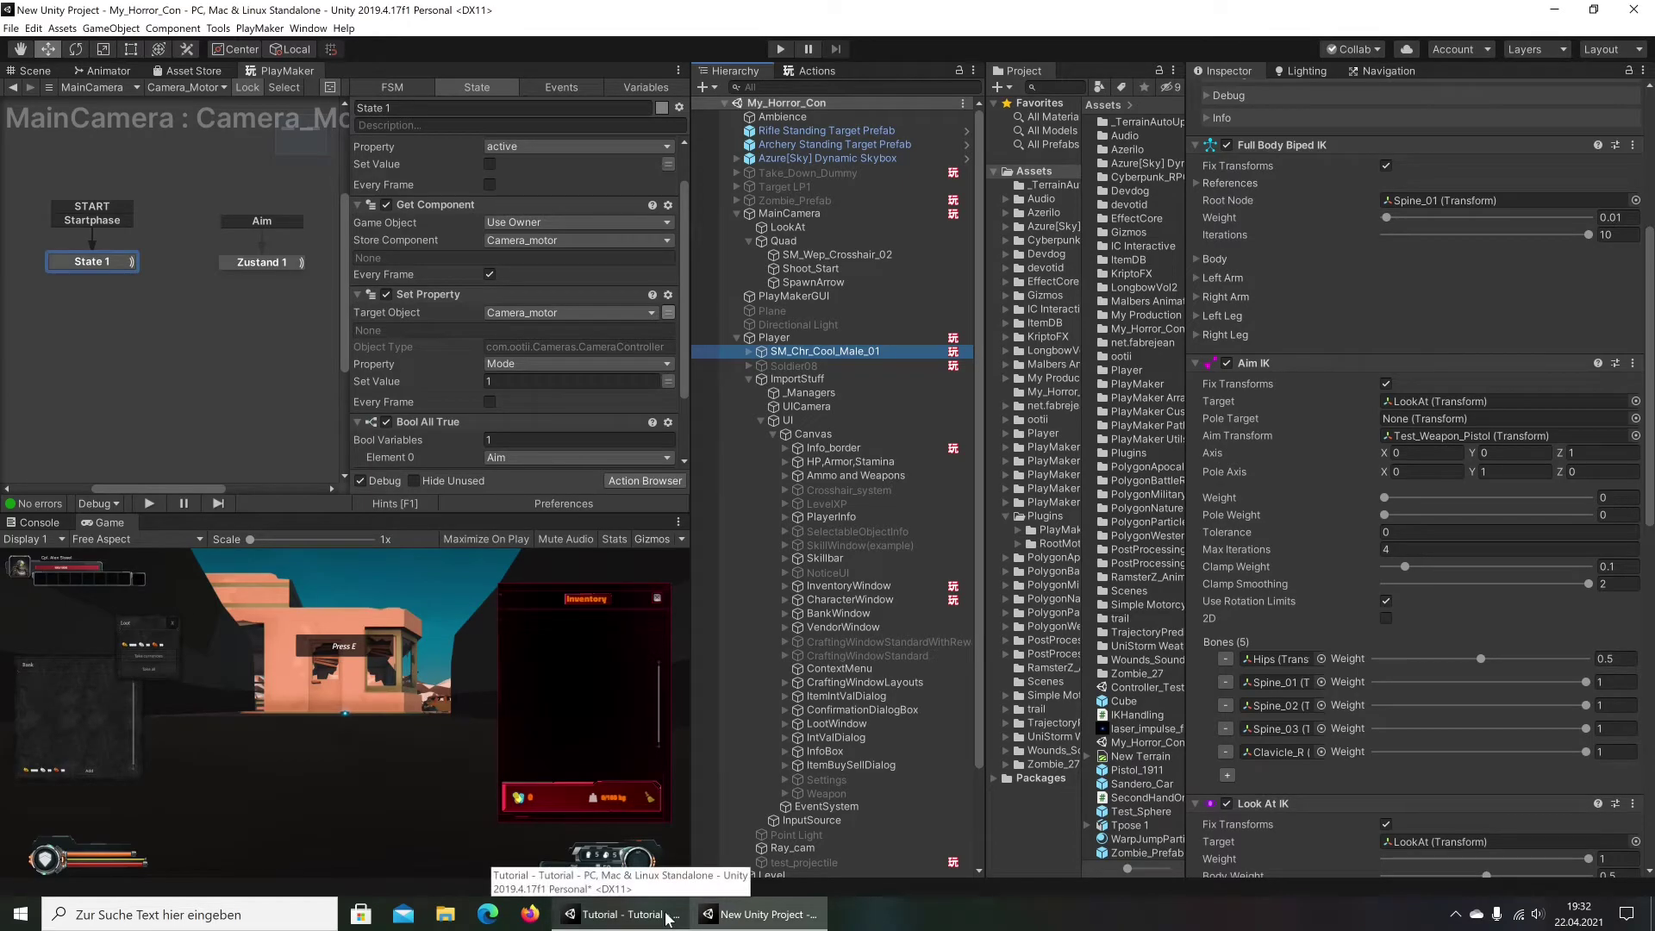
click(668, 920)
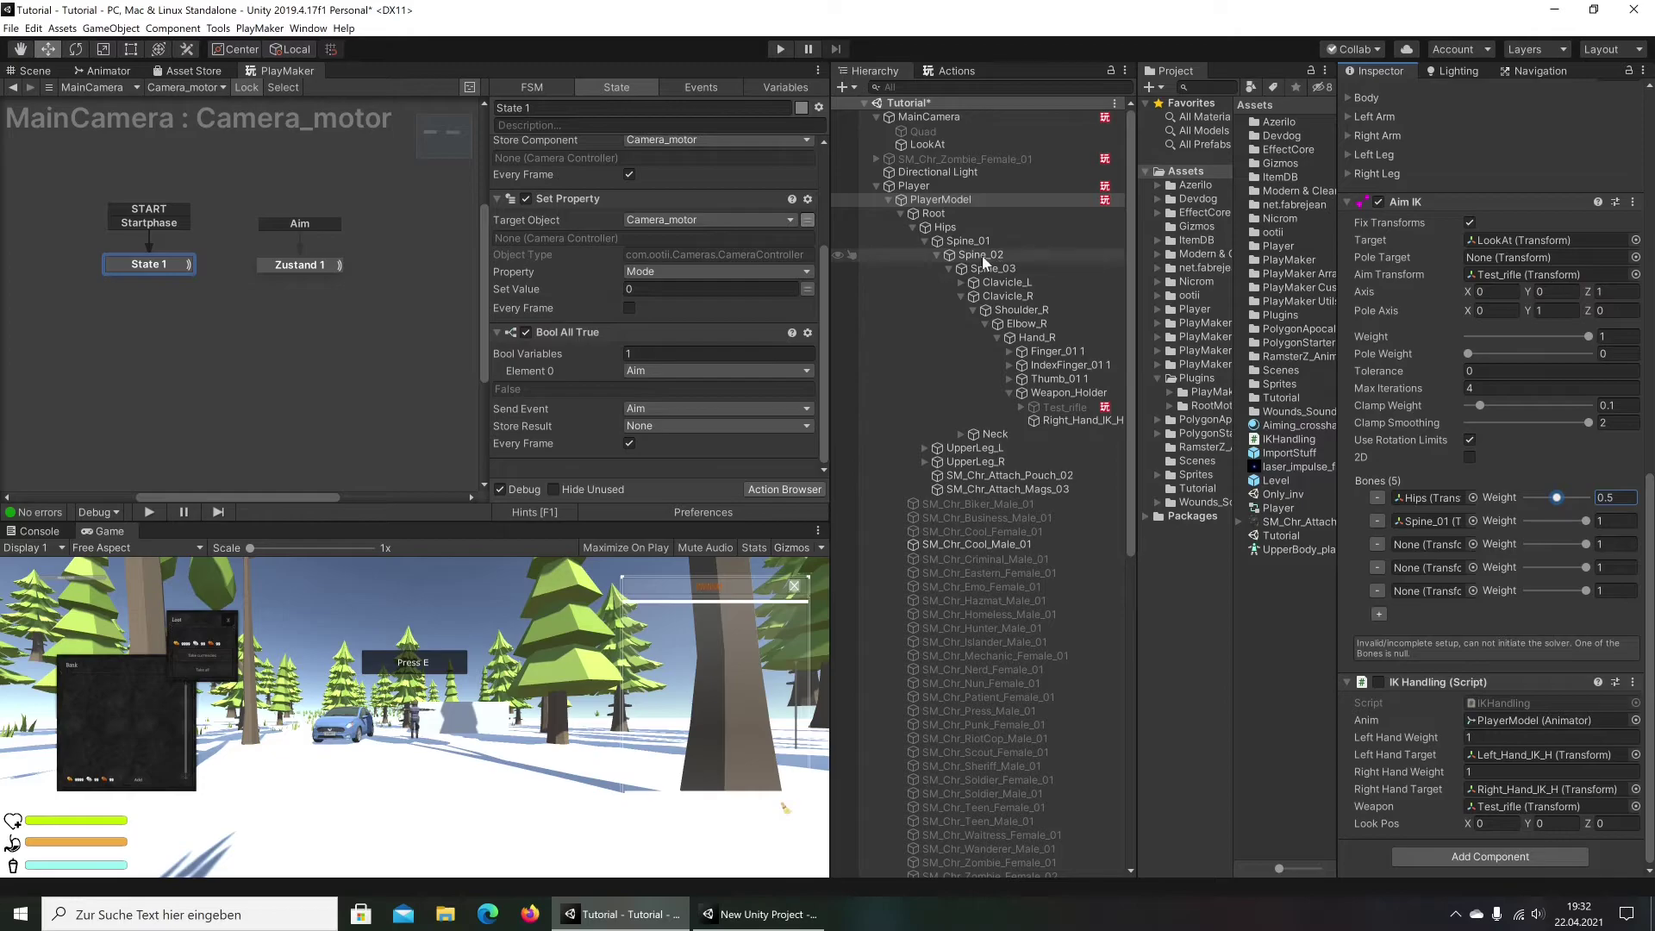
Assign Spine_01, Spine_02 and Clavicle_R to the remaining Aim IK bone slots
drag(967, 241, 1425, 520)
drag(973, 255, 1426, 545)
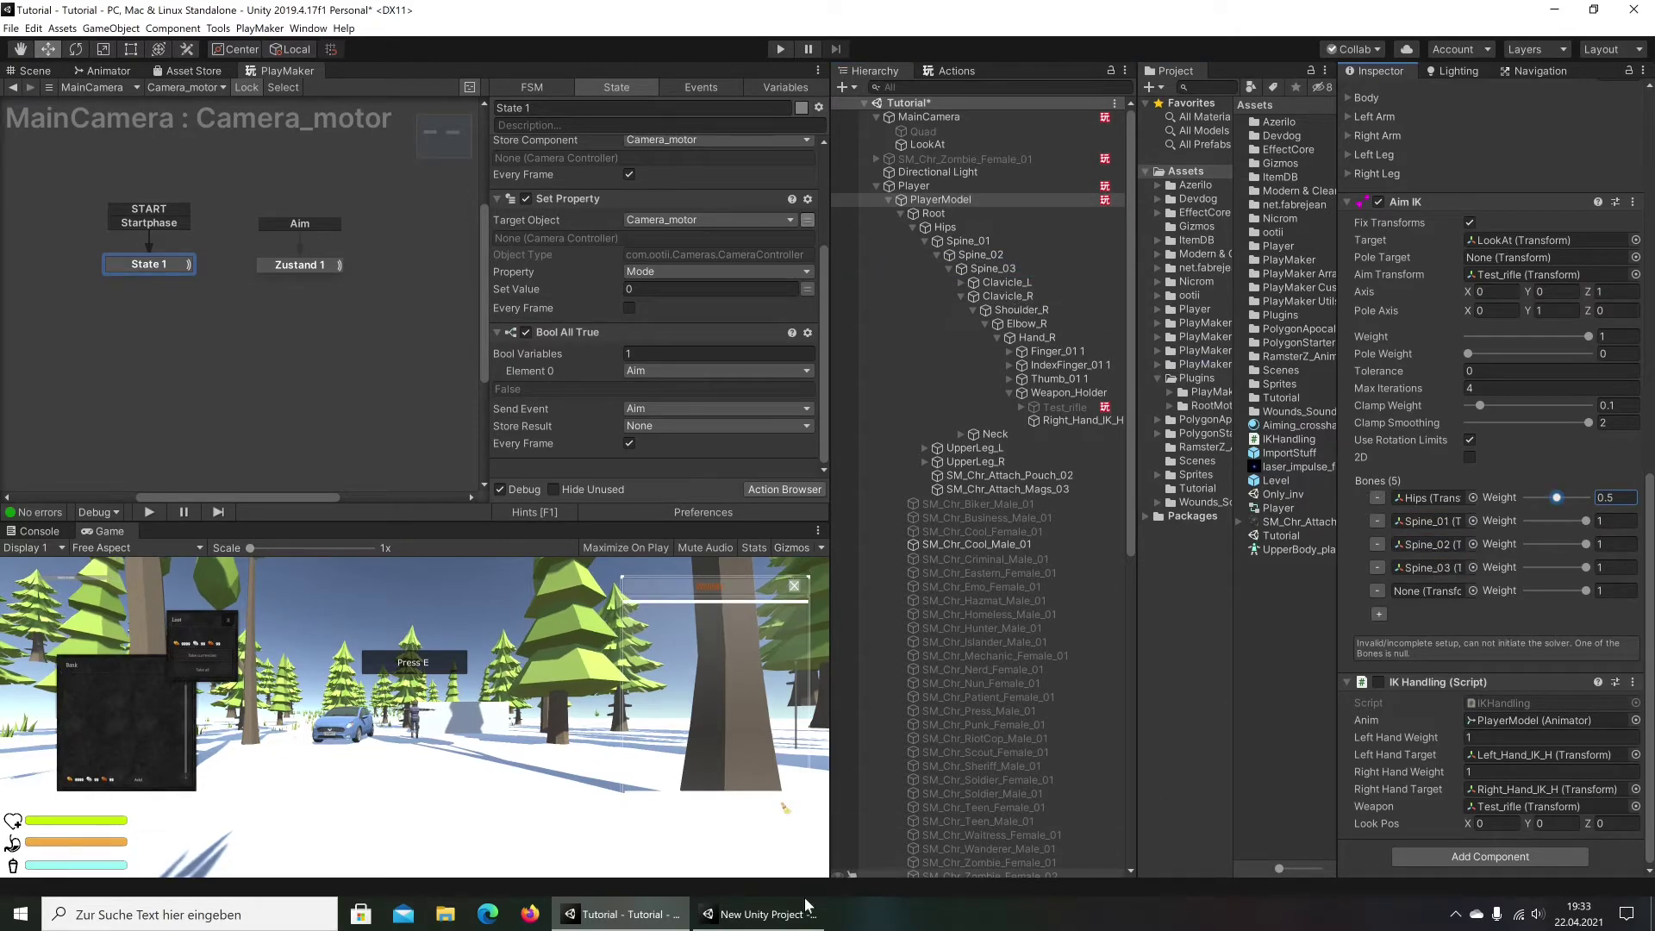
click(750, 913)
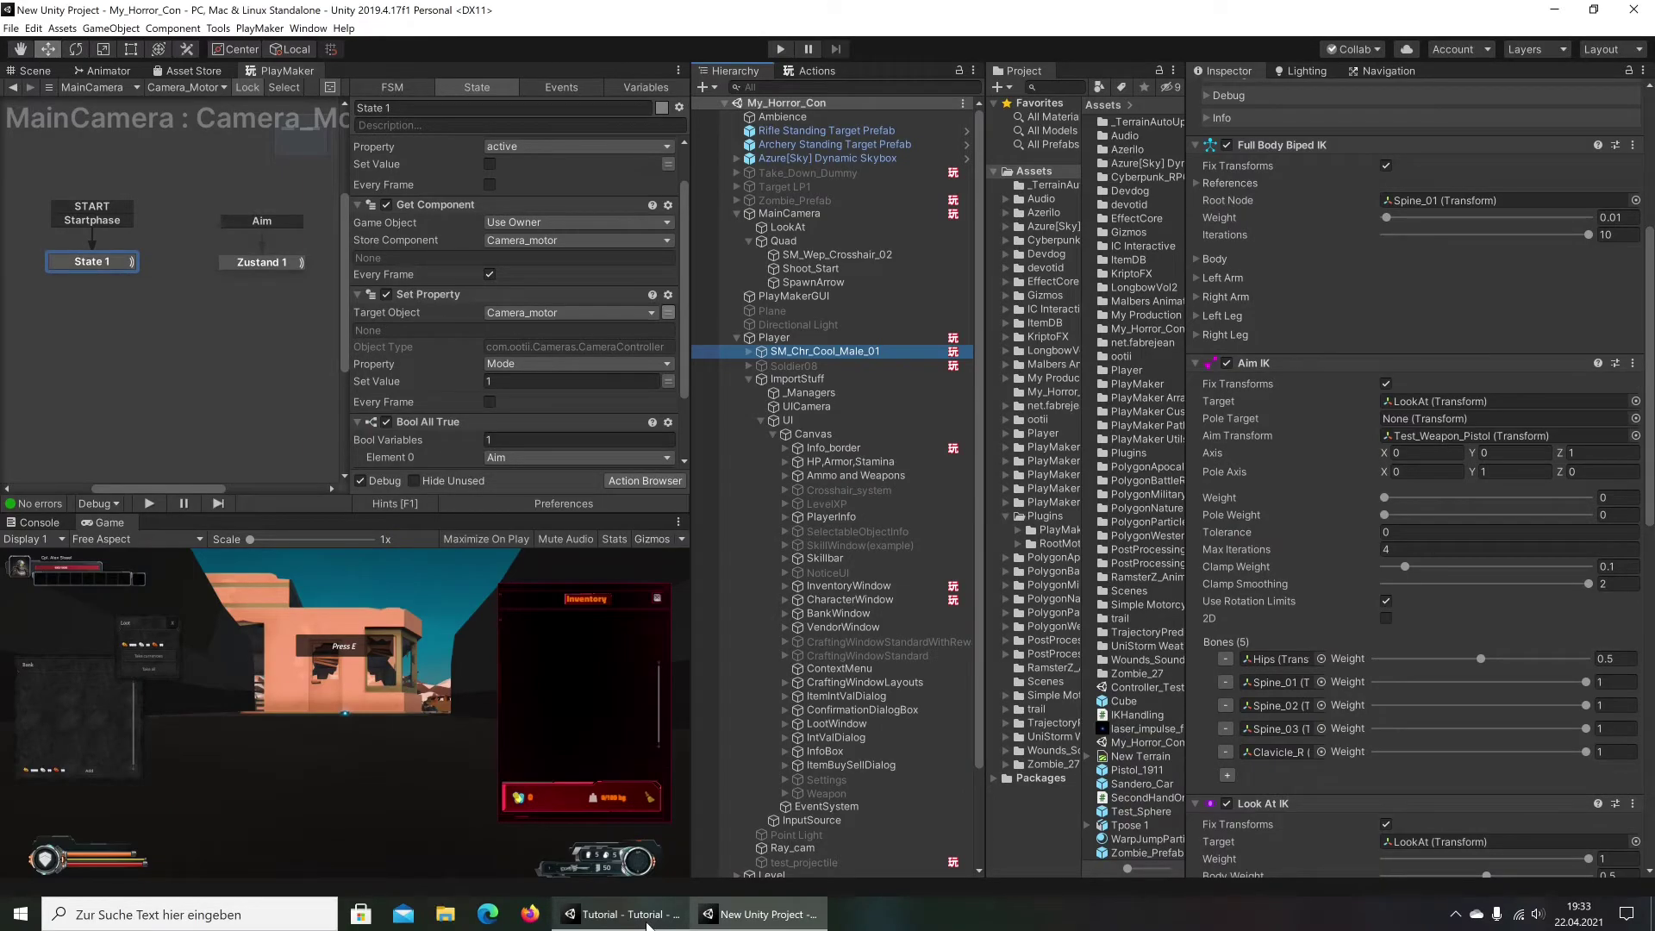
click(648, 921)
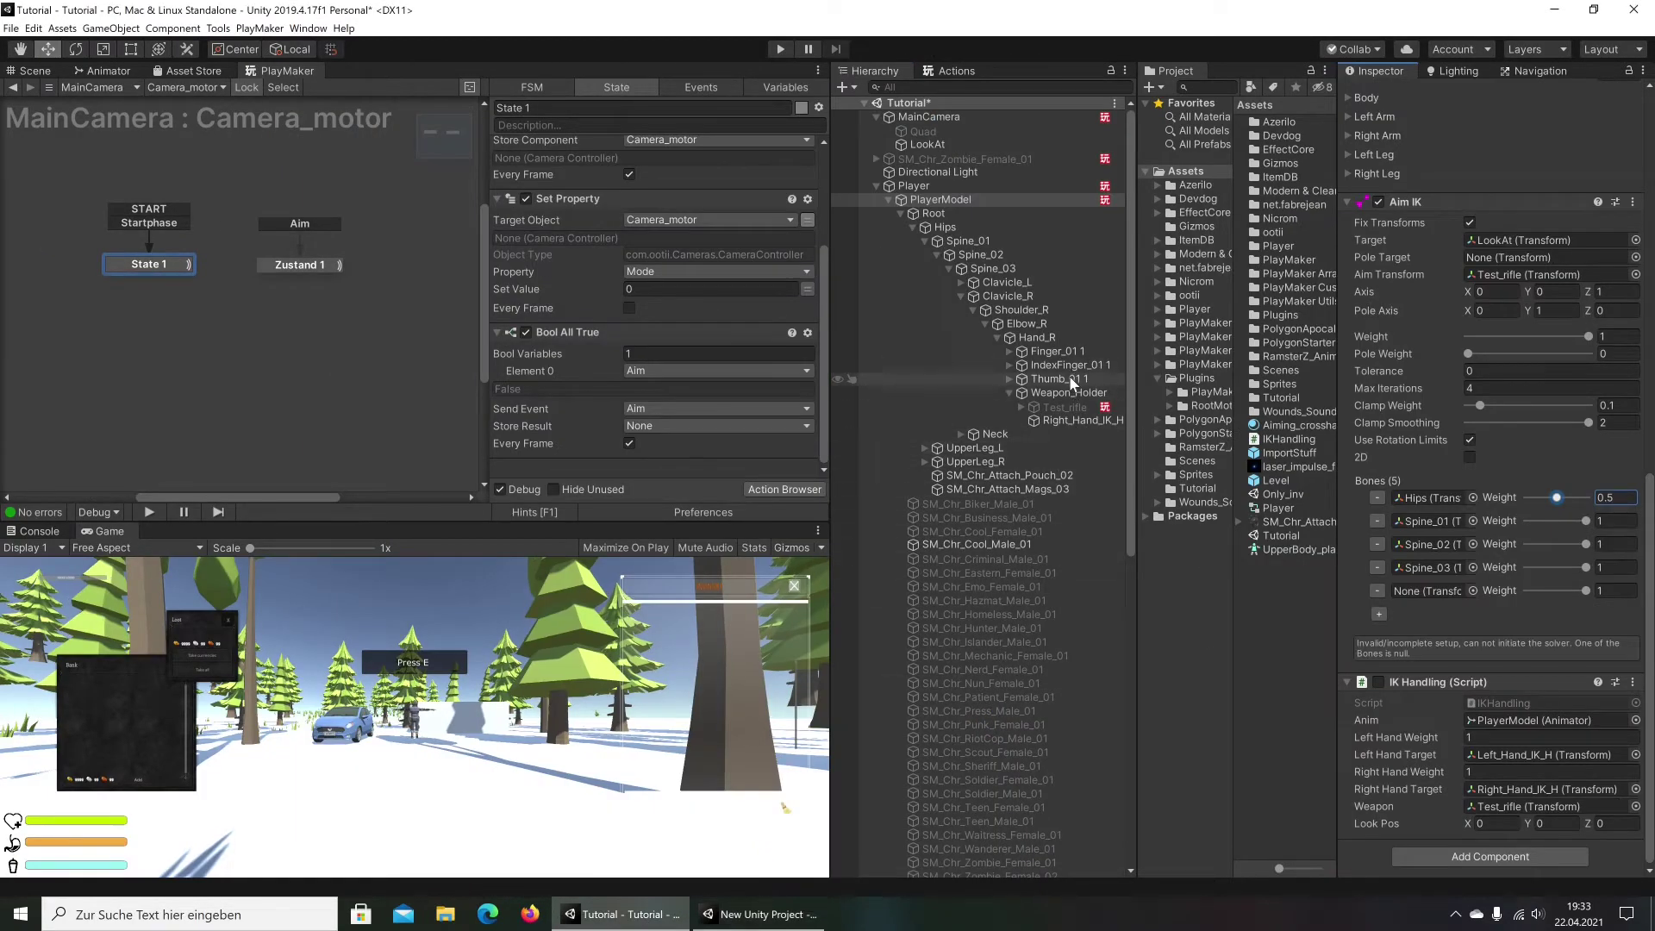
drag(1004, 299, 1323, 477)
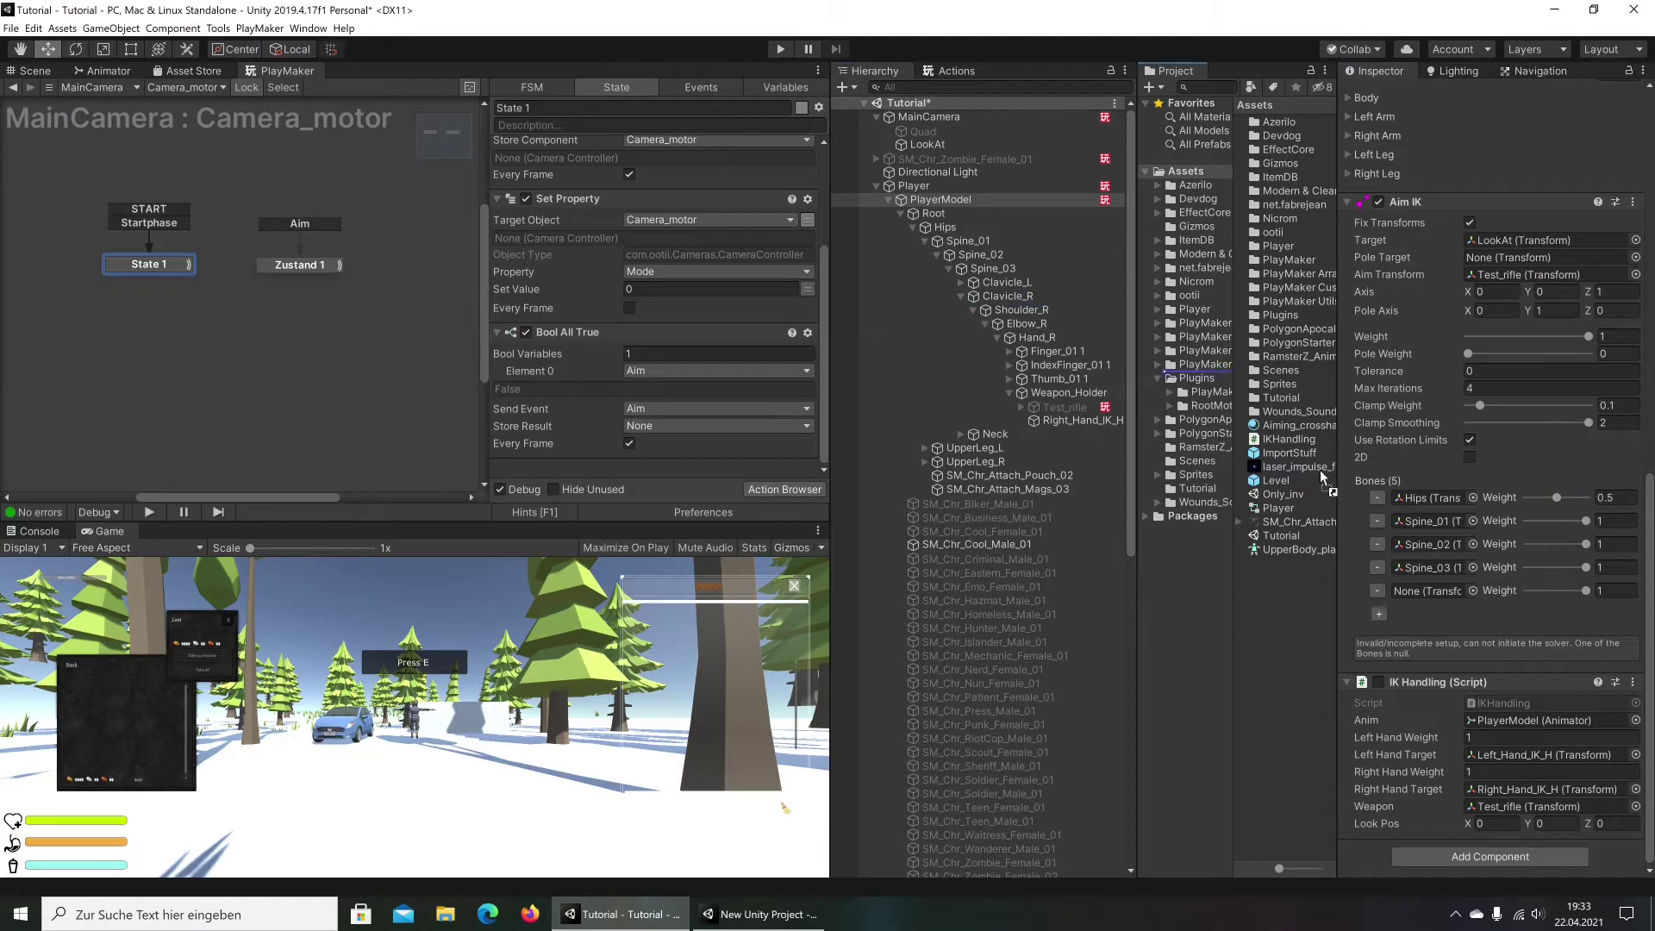
drag(1425, 591, 1427, 591)
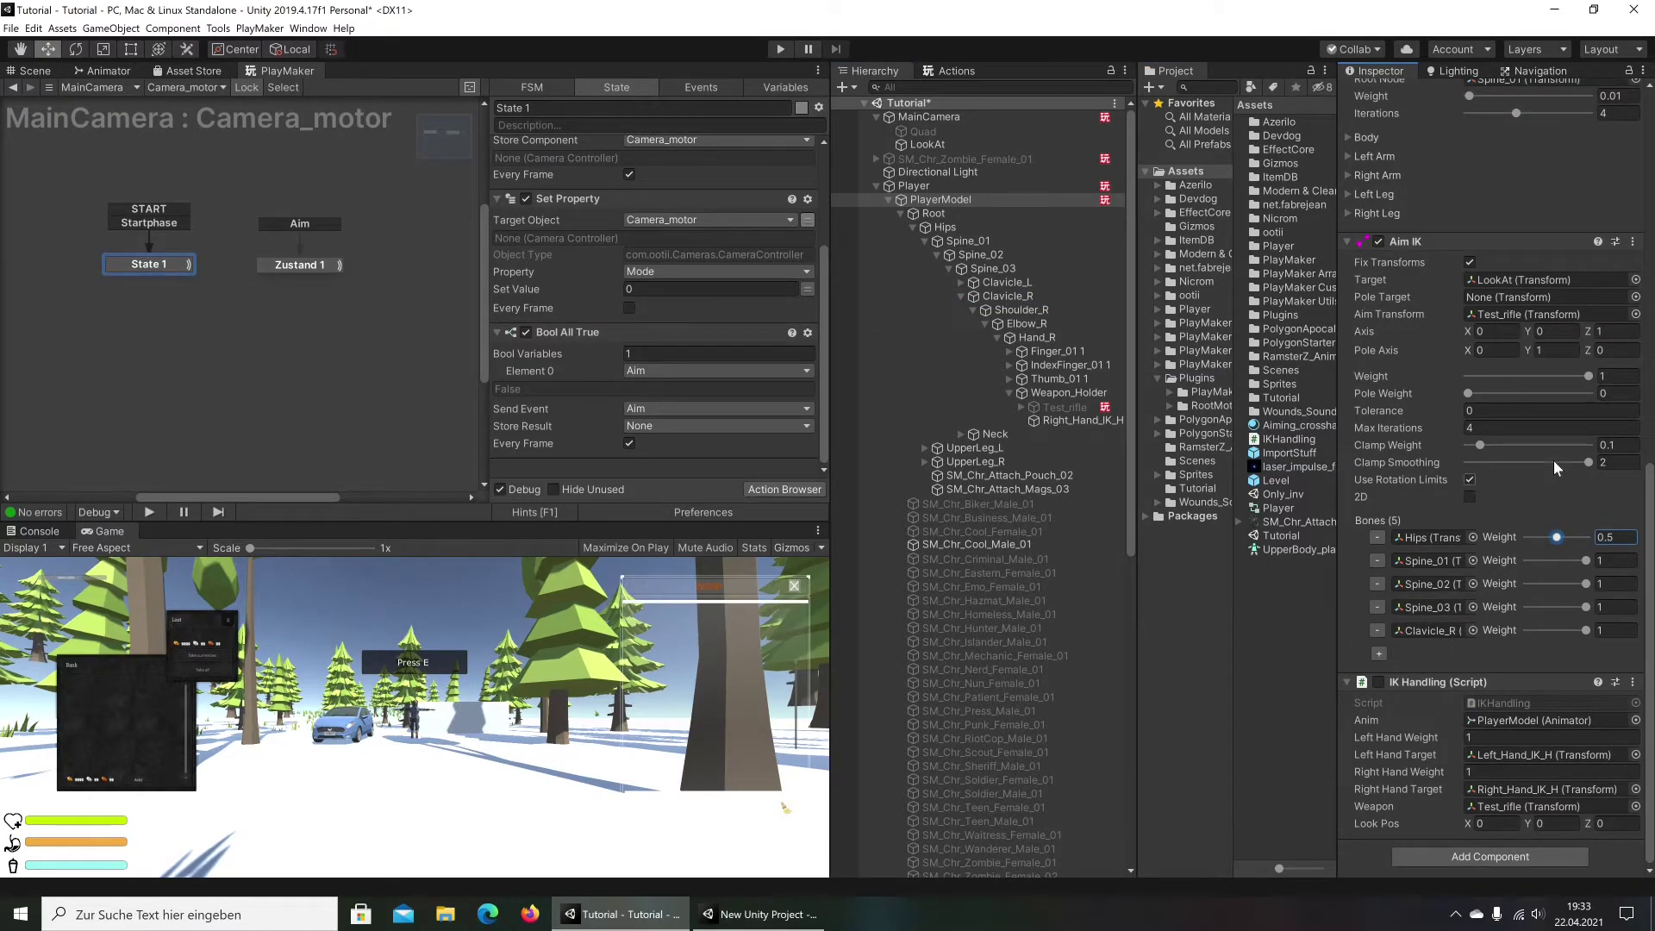
click(759, 914)
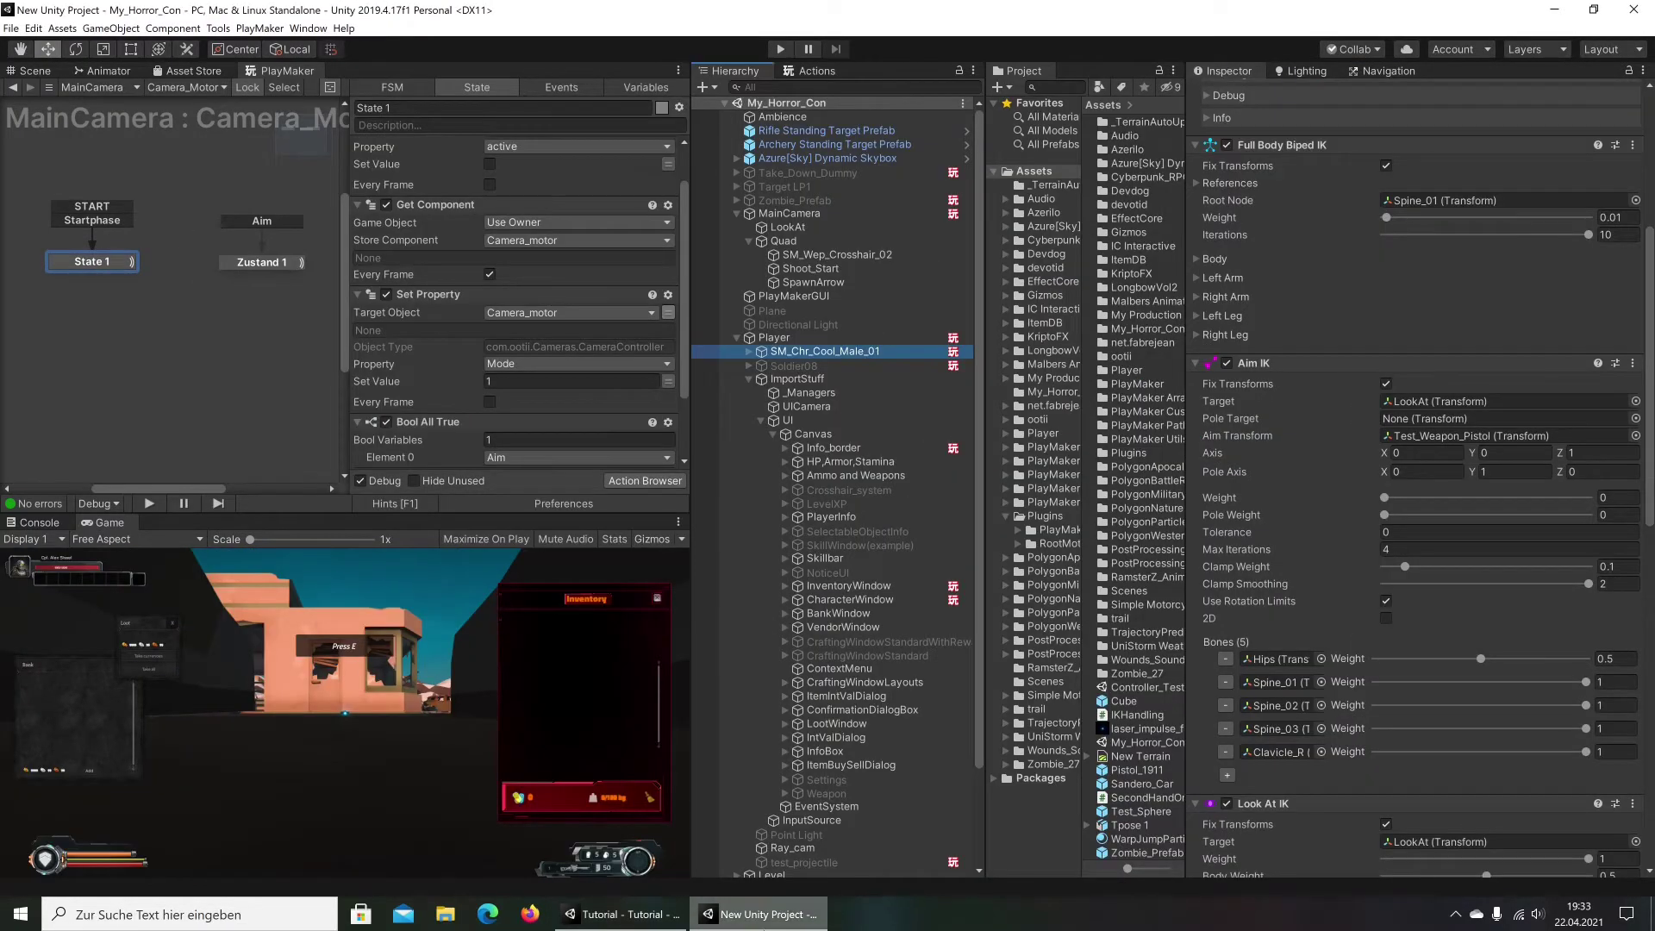
click(629, 914)
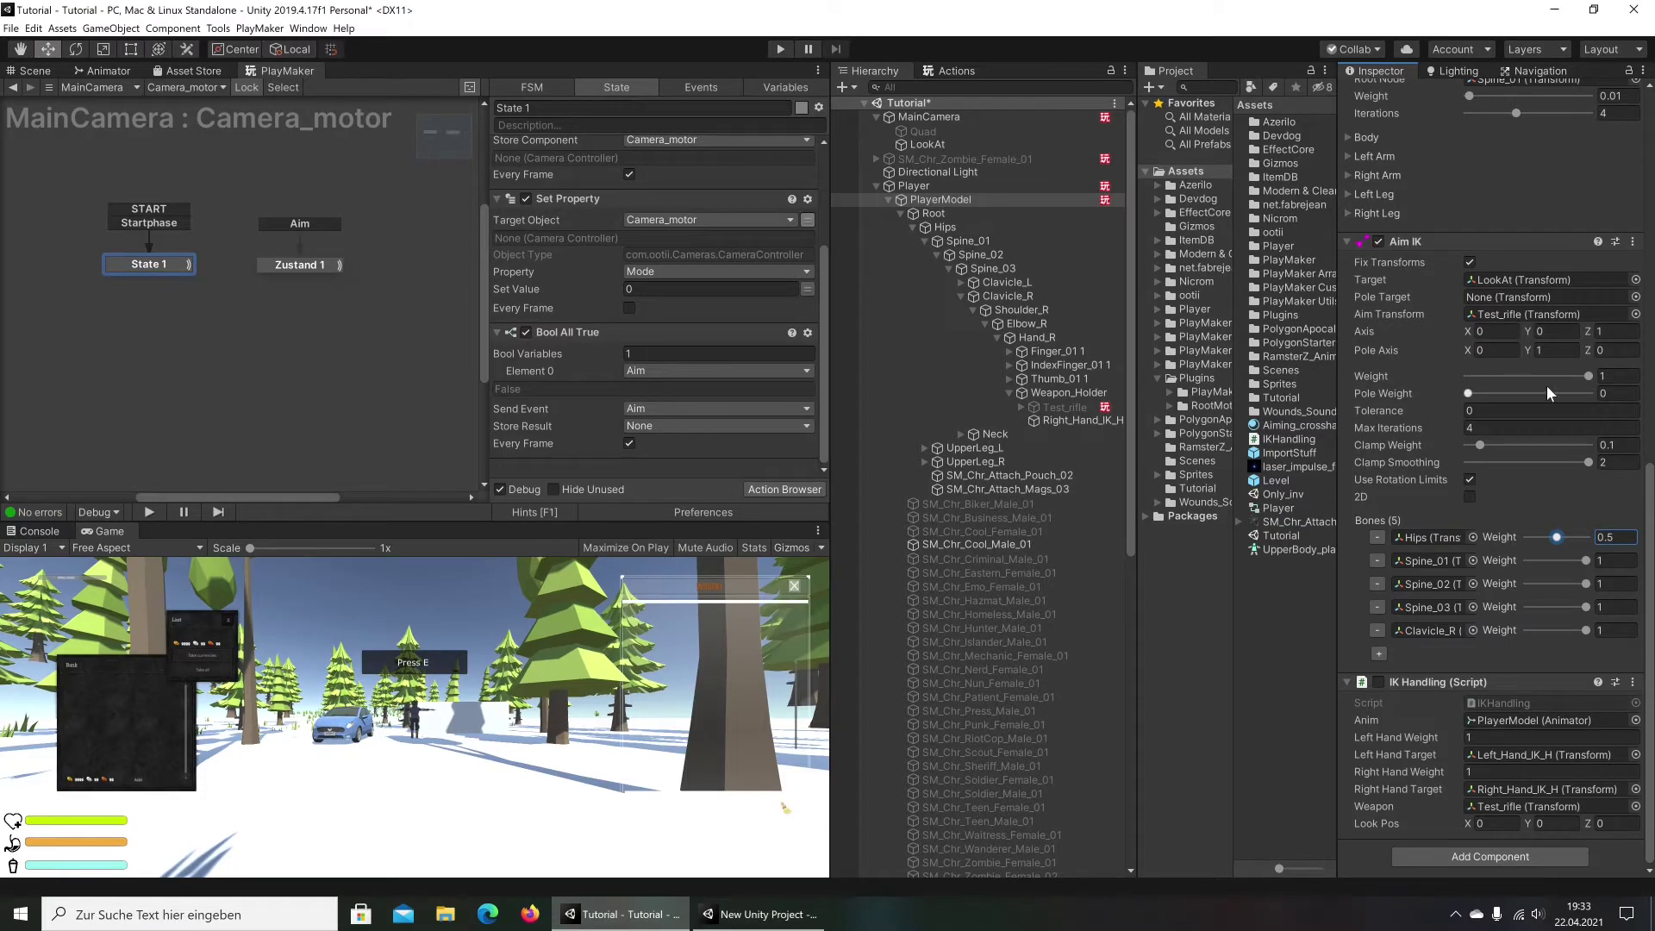
Set the overall Aim IK weight to 0
click(1589, 376)
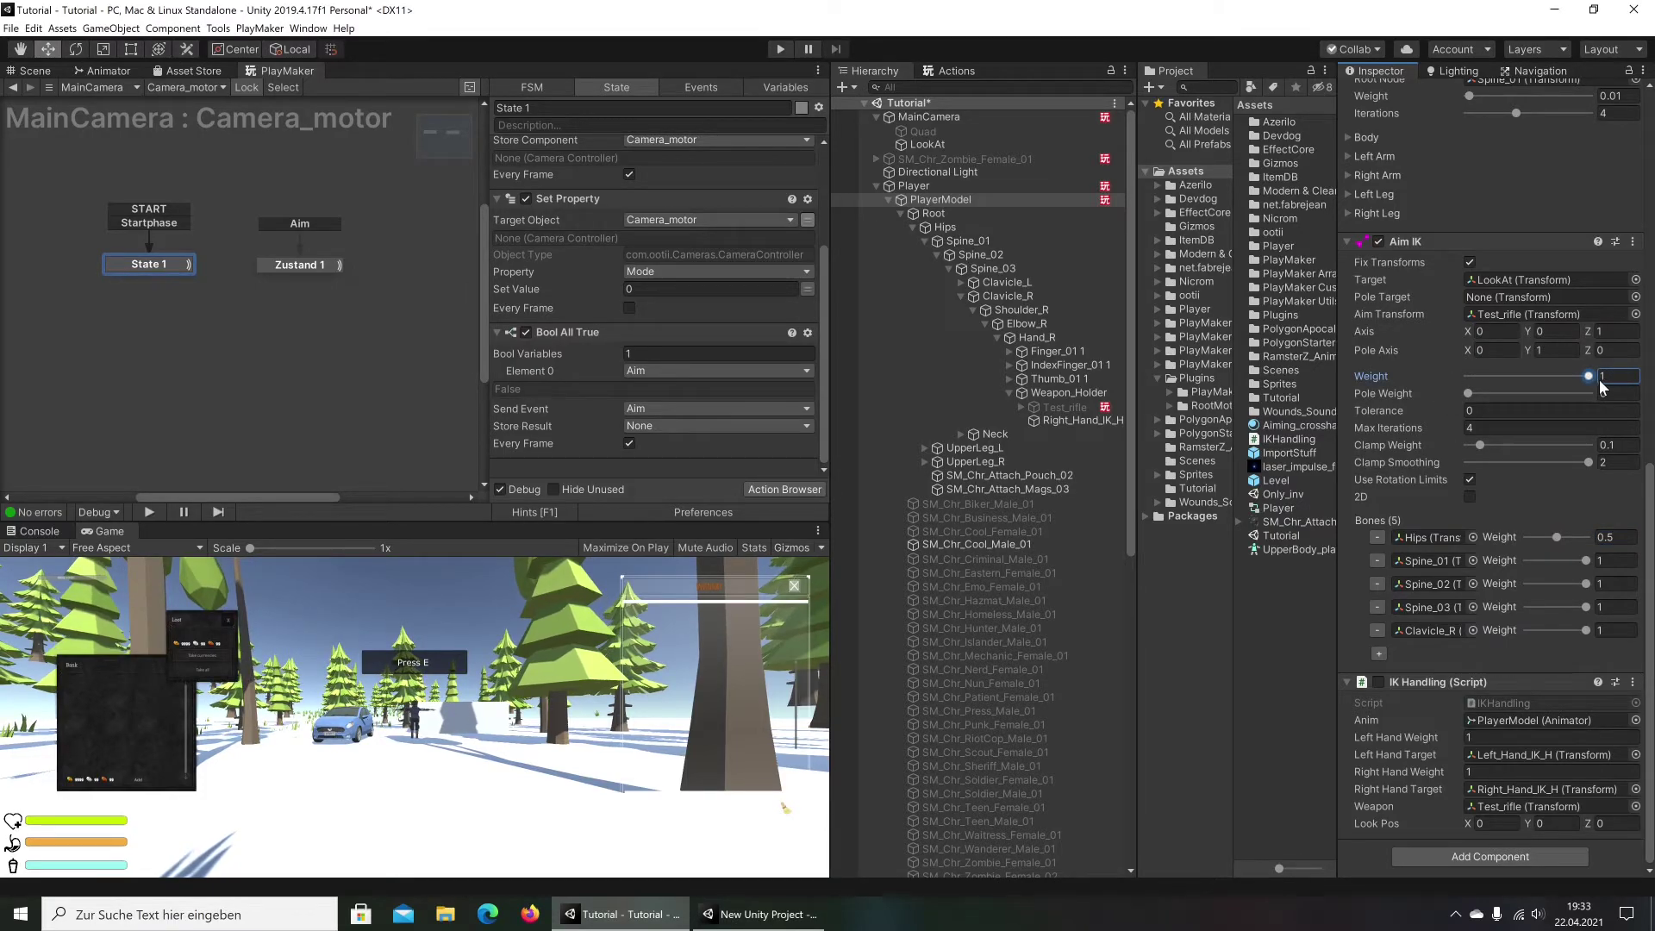
drag(1601, 387, 1437, 393)
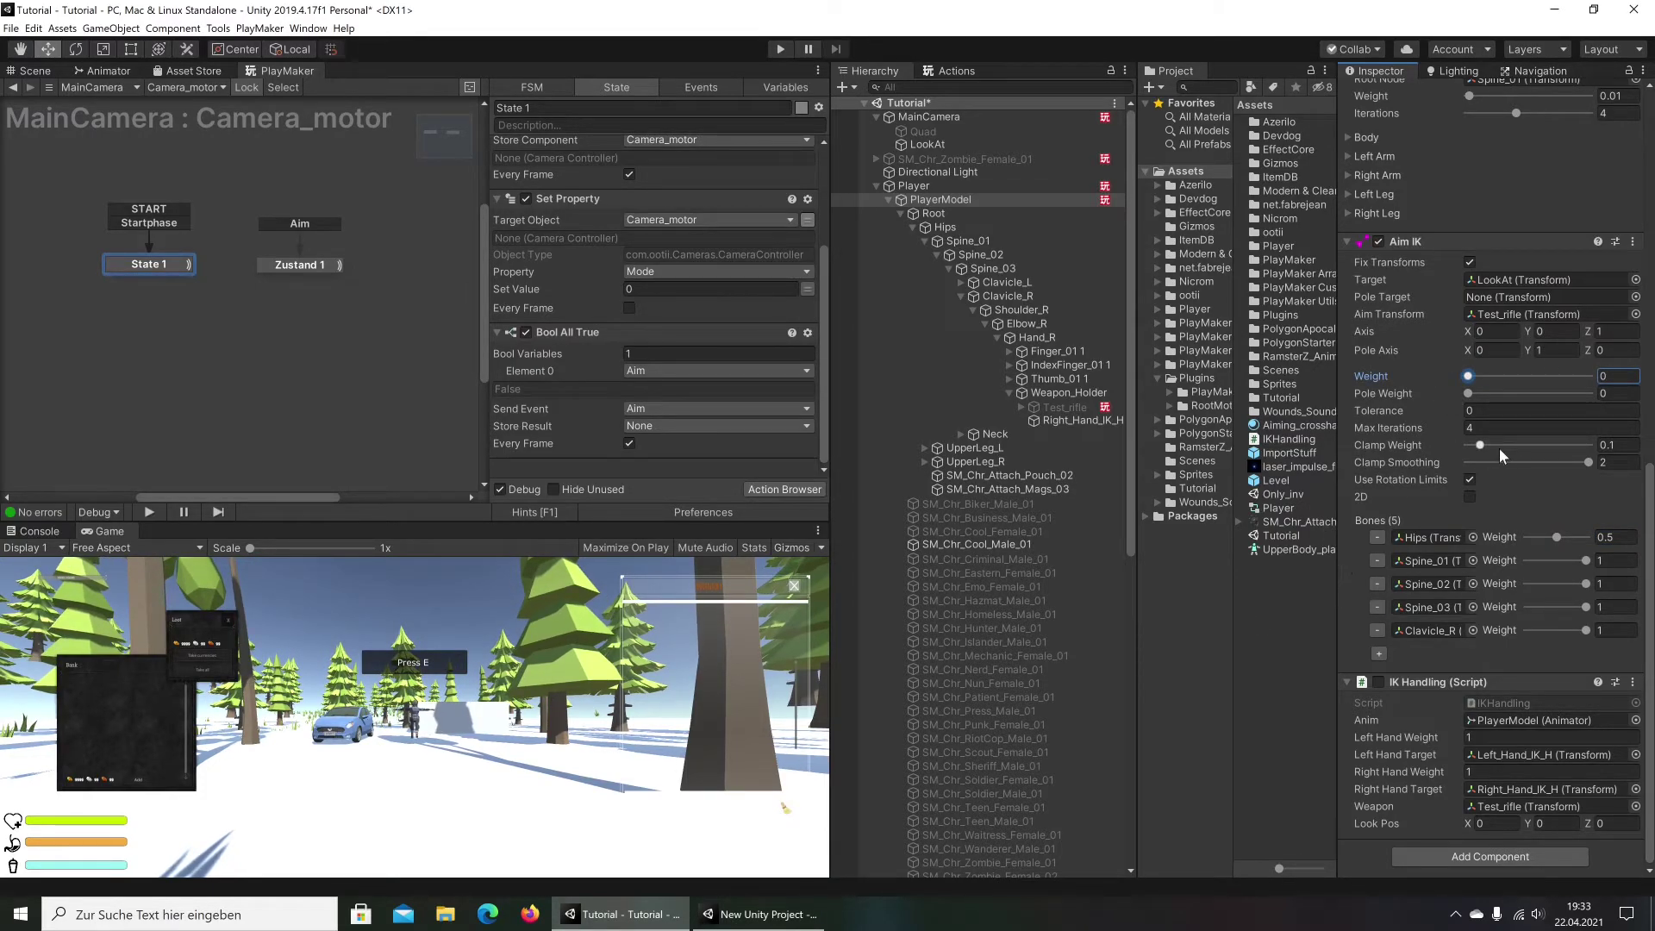
click(759, 913)
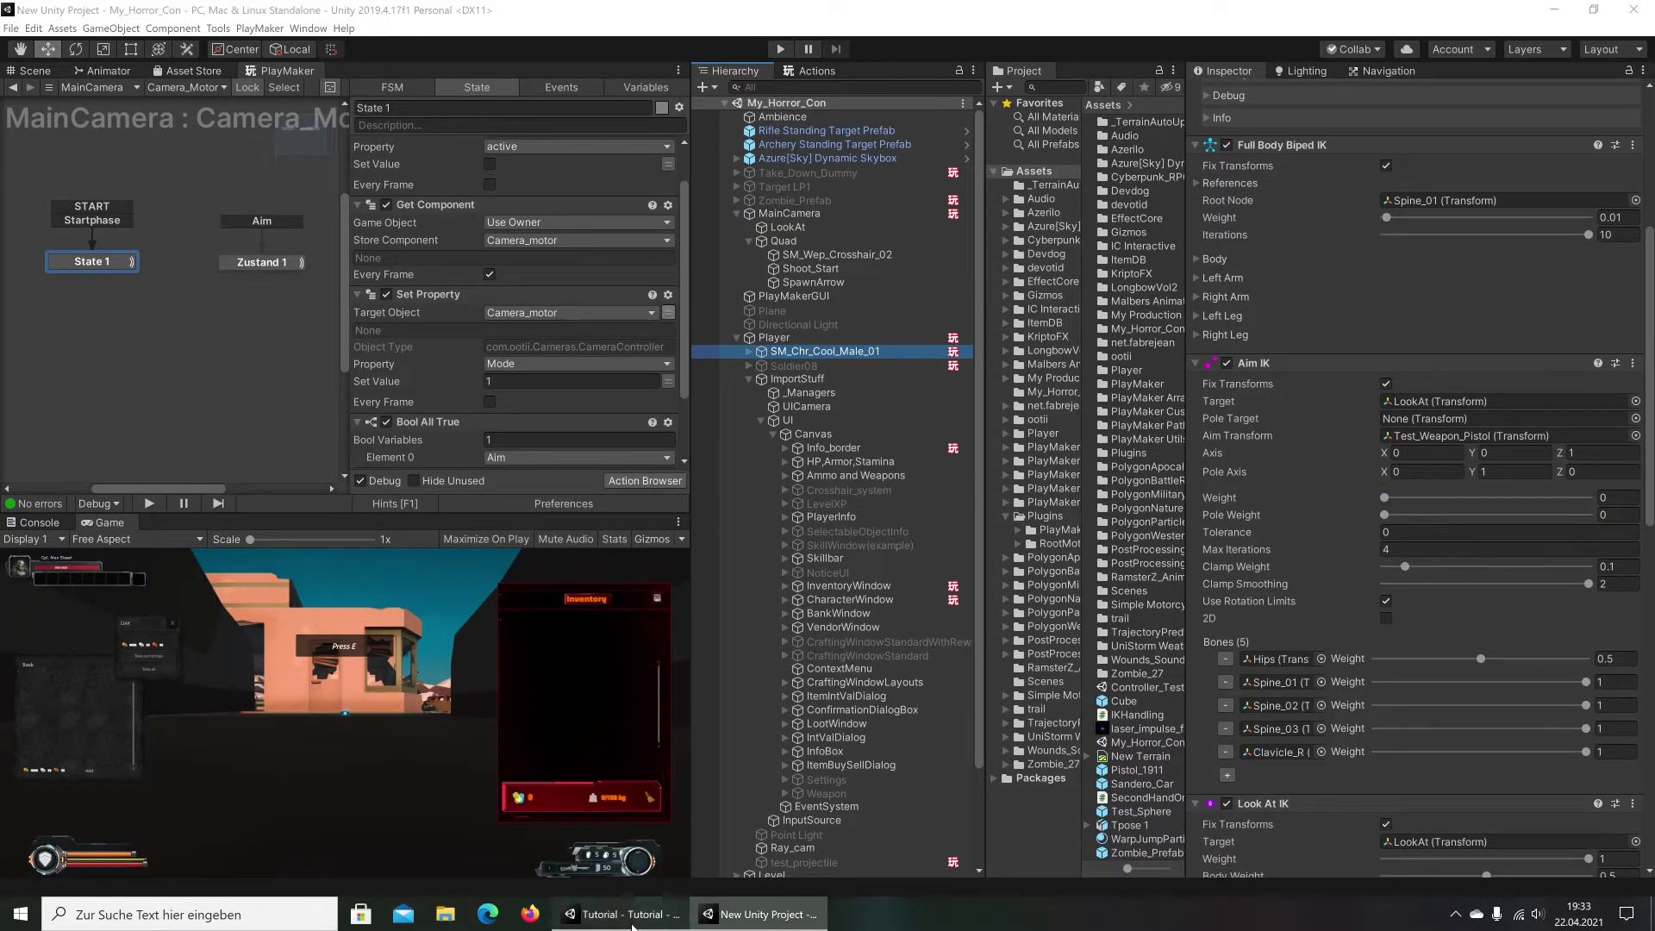
click(632, 926)
click(661, 928)
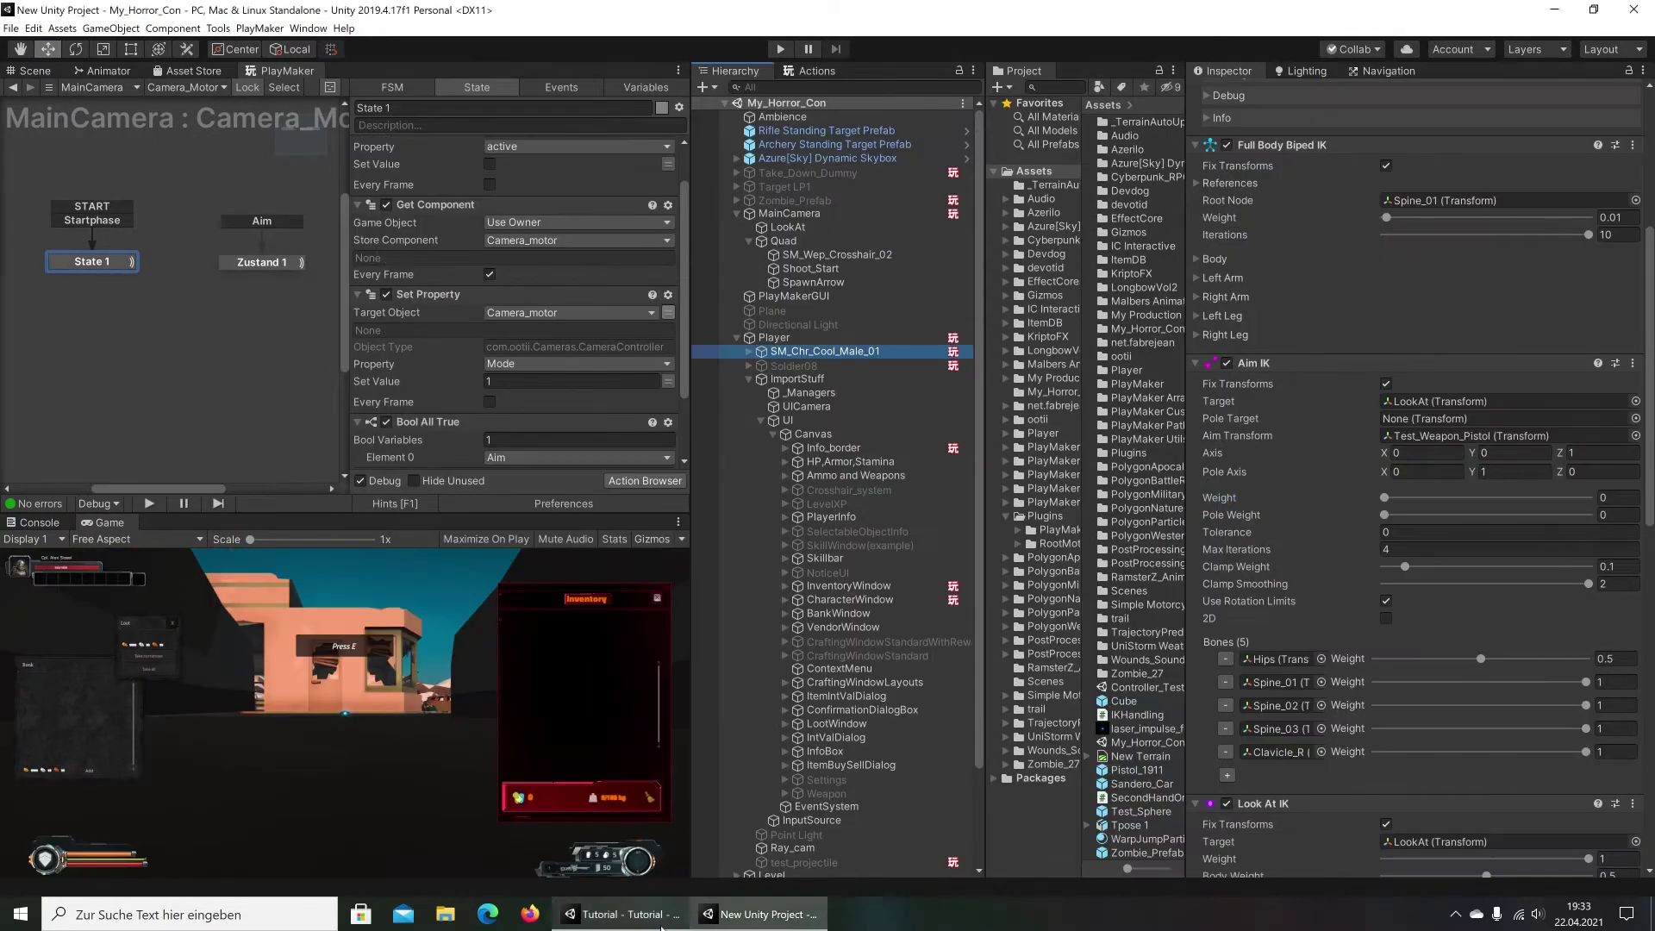
click(632, 915)
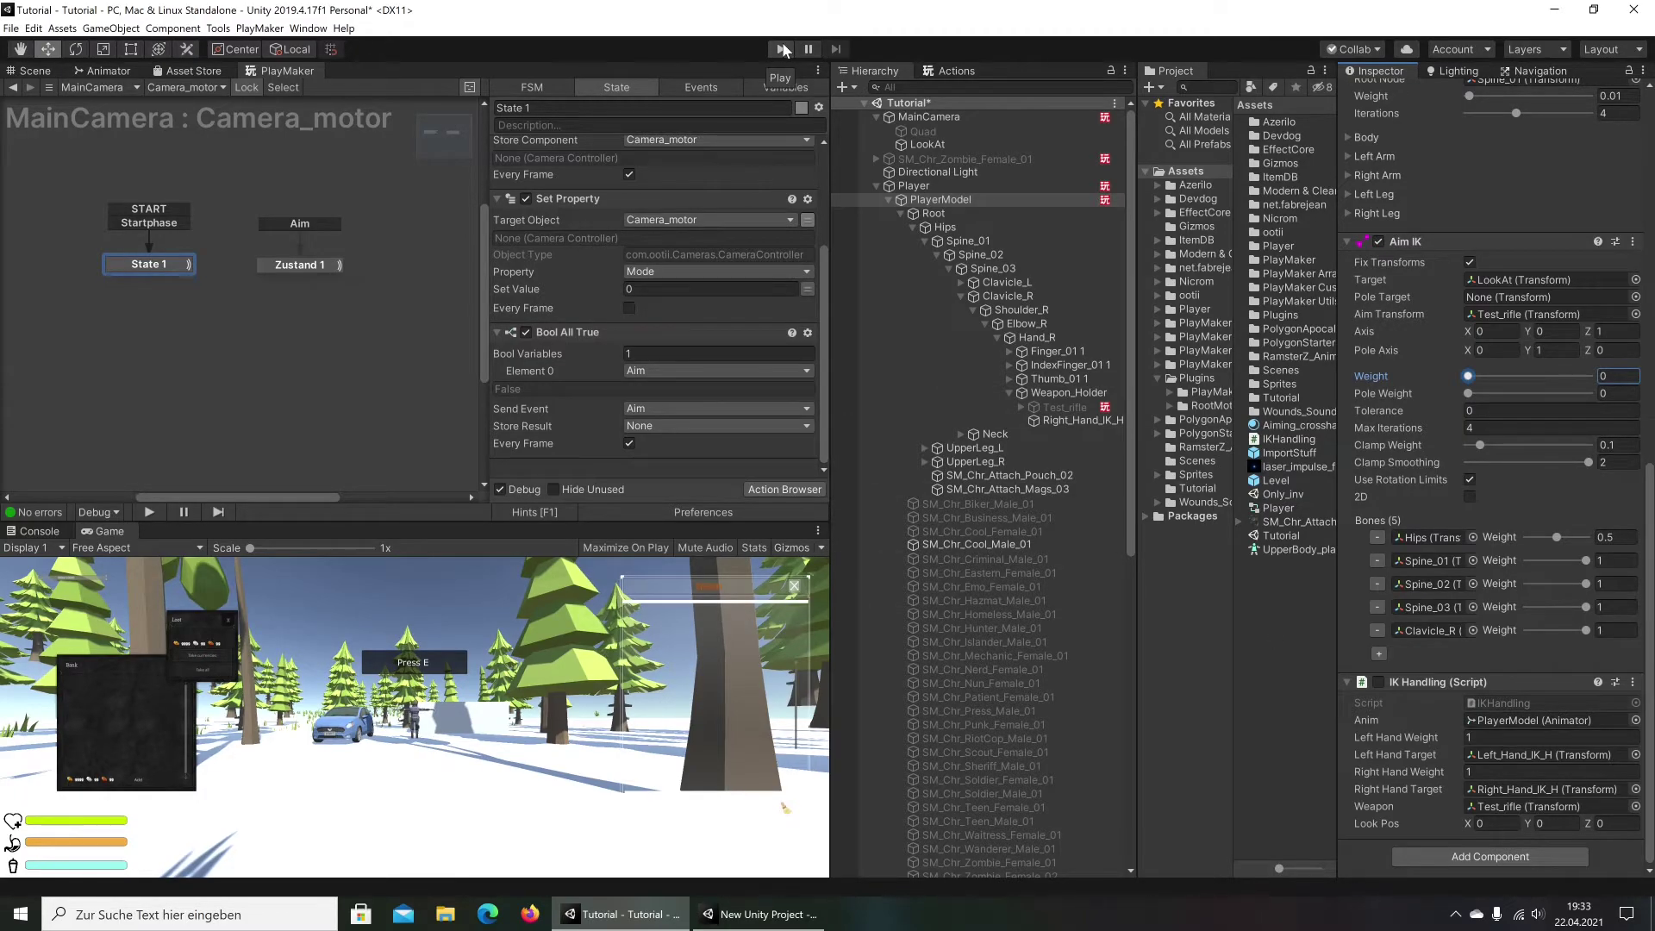
Play the game, raise the Aim IK weight so the character aims, and maximize the Game view
click(783, 50)
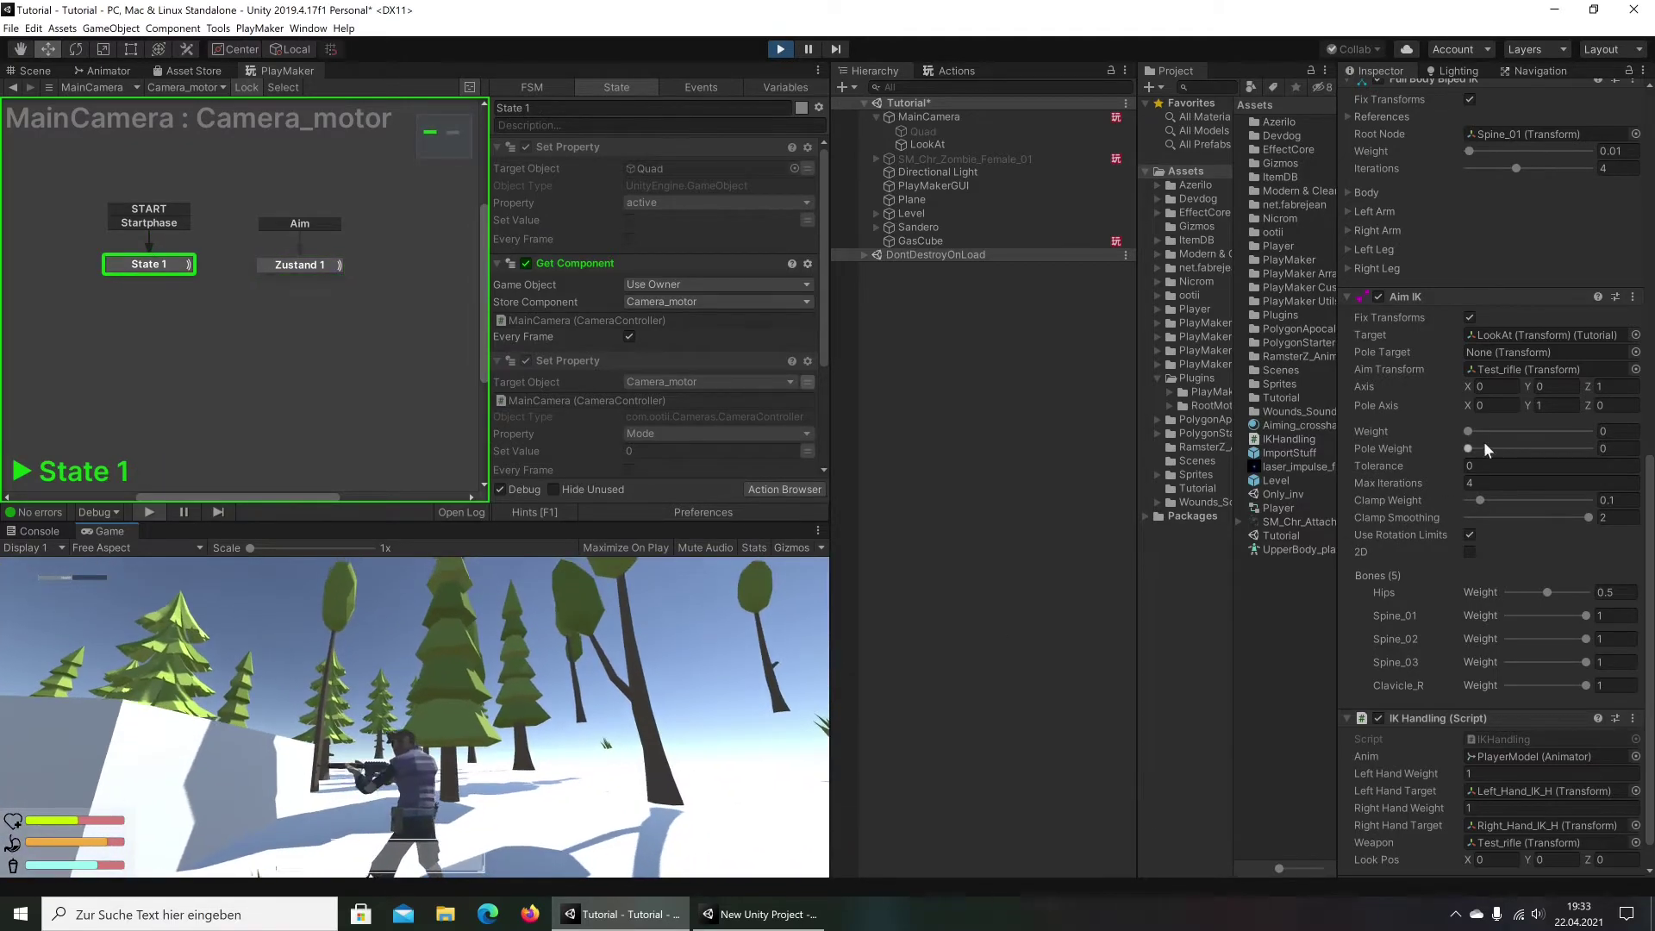
drag(1479, 431, 1550, 431)
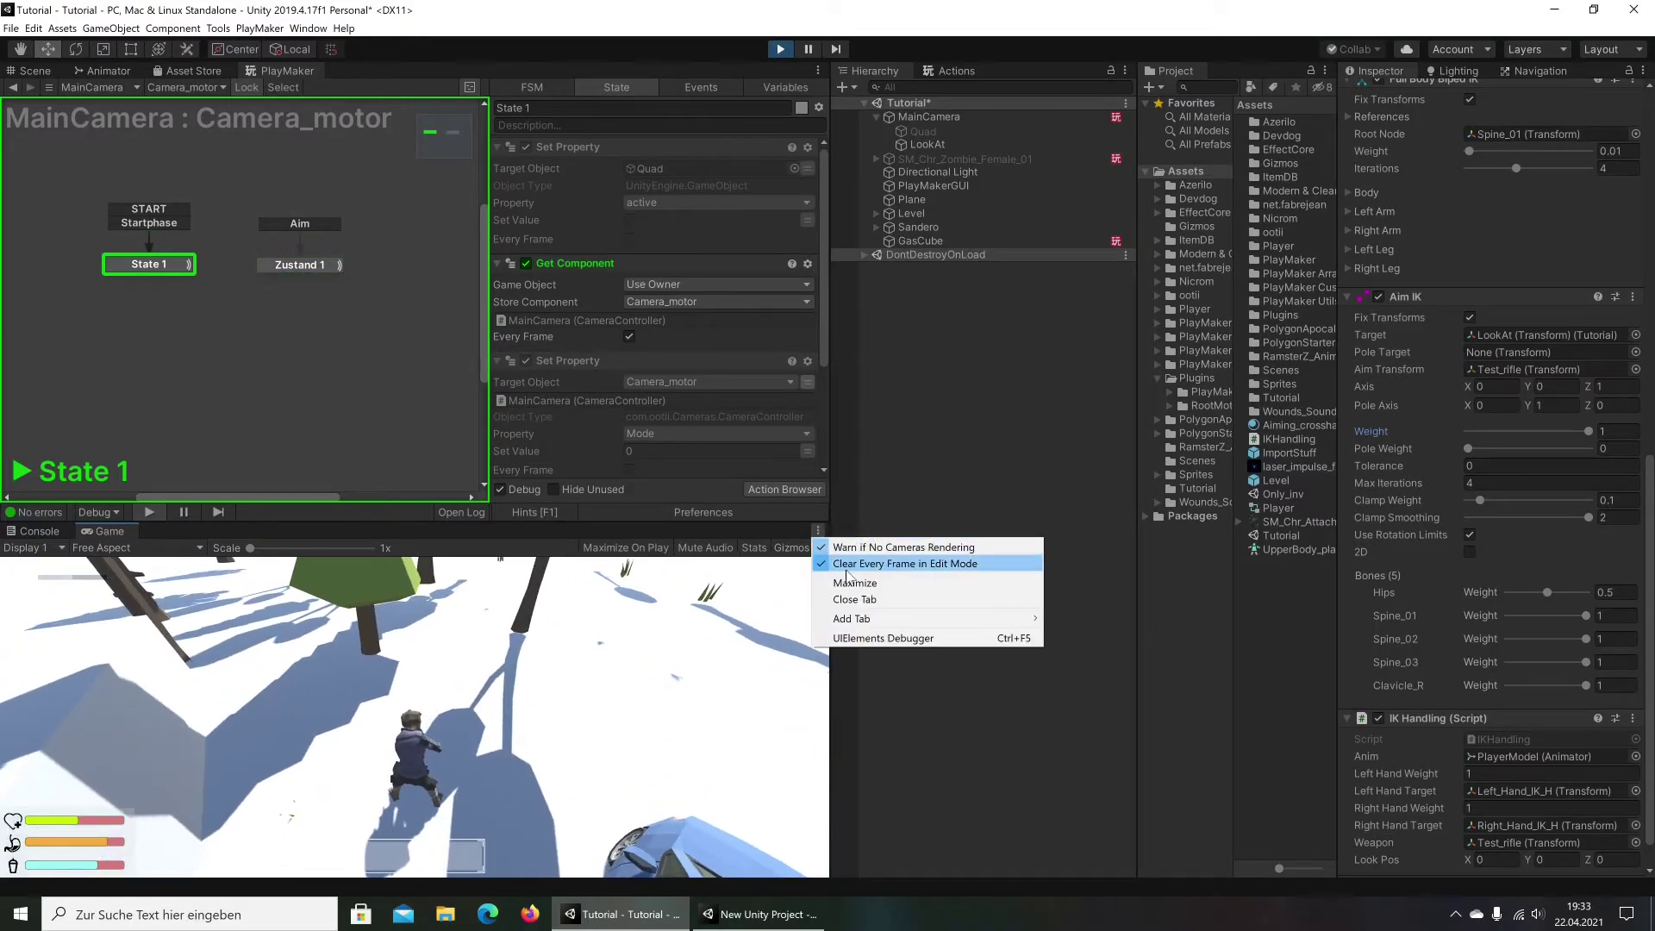
click(848, 581)
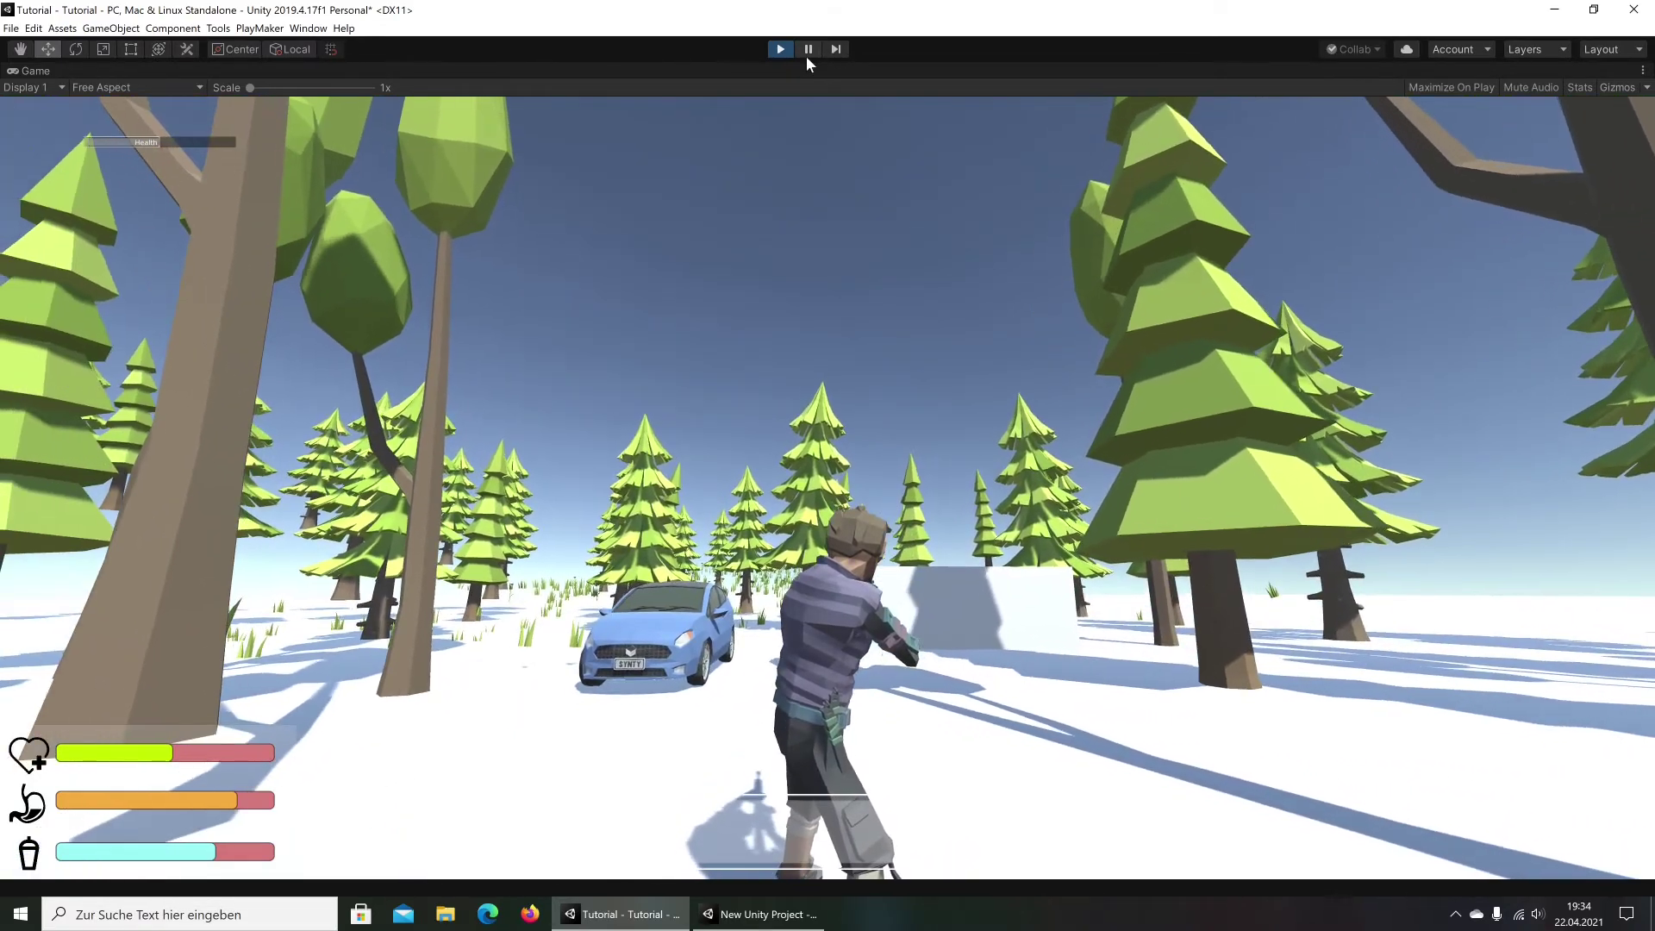
Pause the game and show the Animator's Base Layer parameters, where Aim is on
click(806, 53)
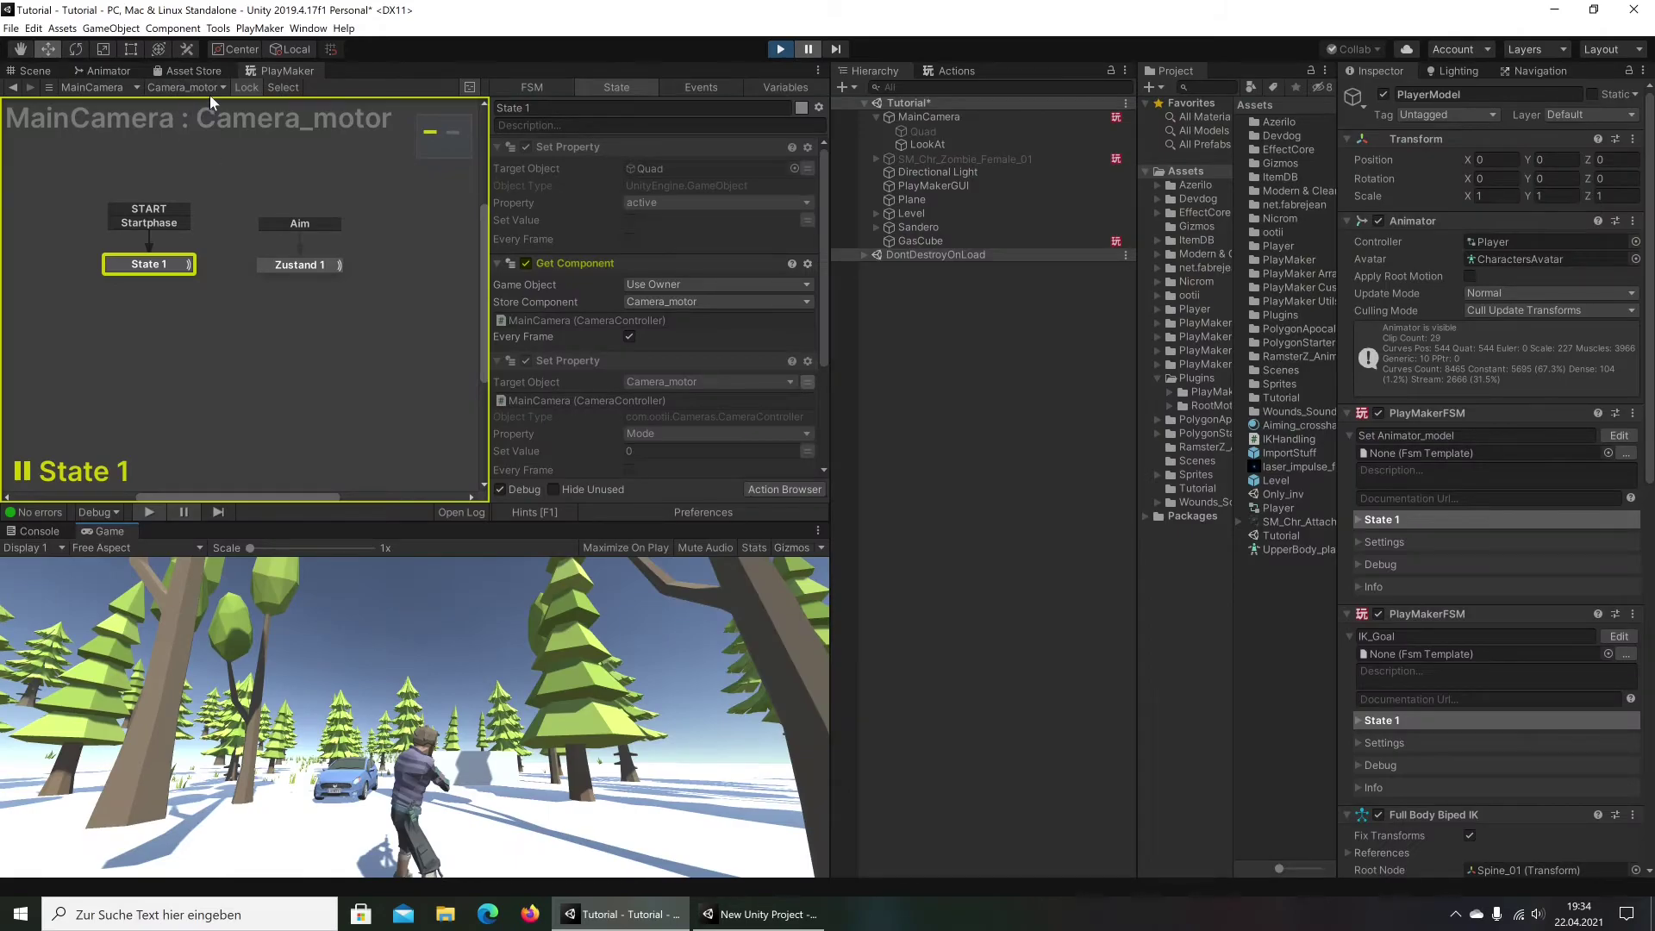
click(102, 71)
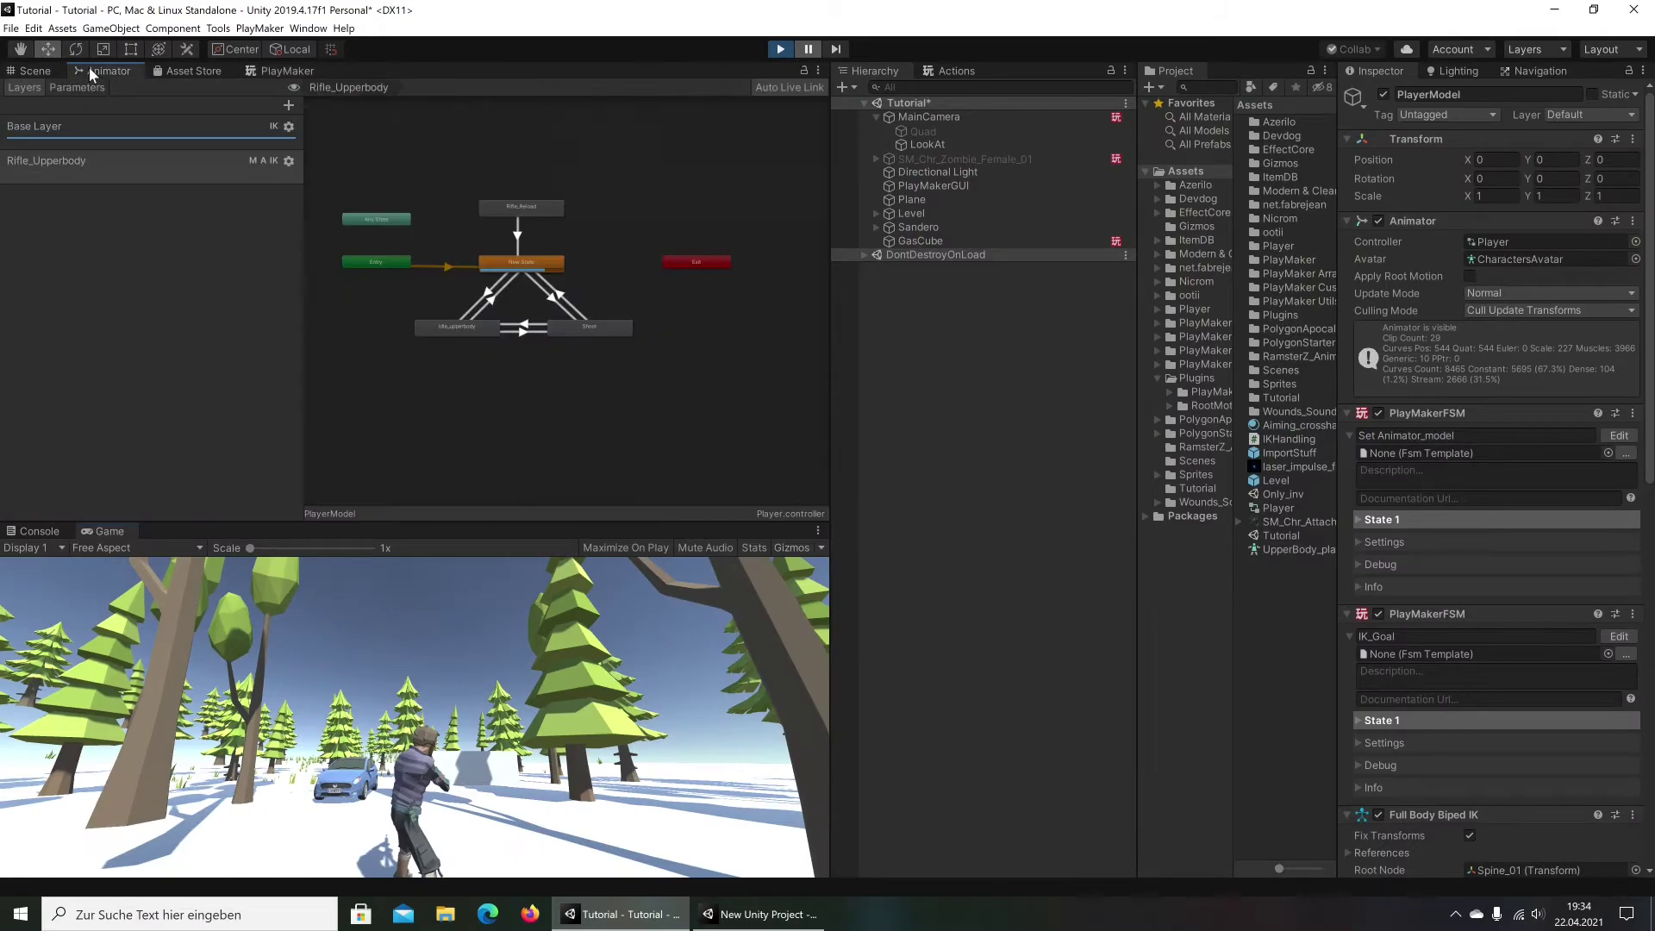
click(120, 134)
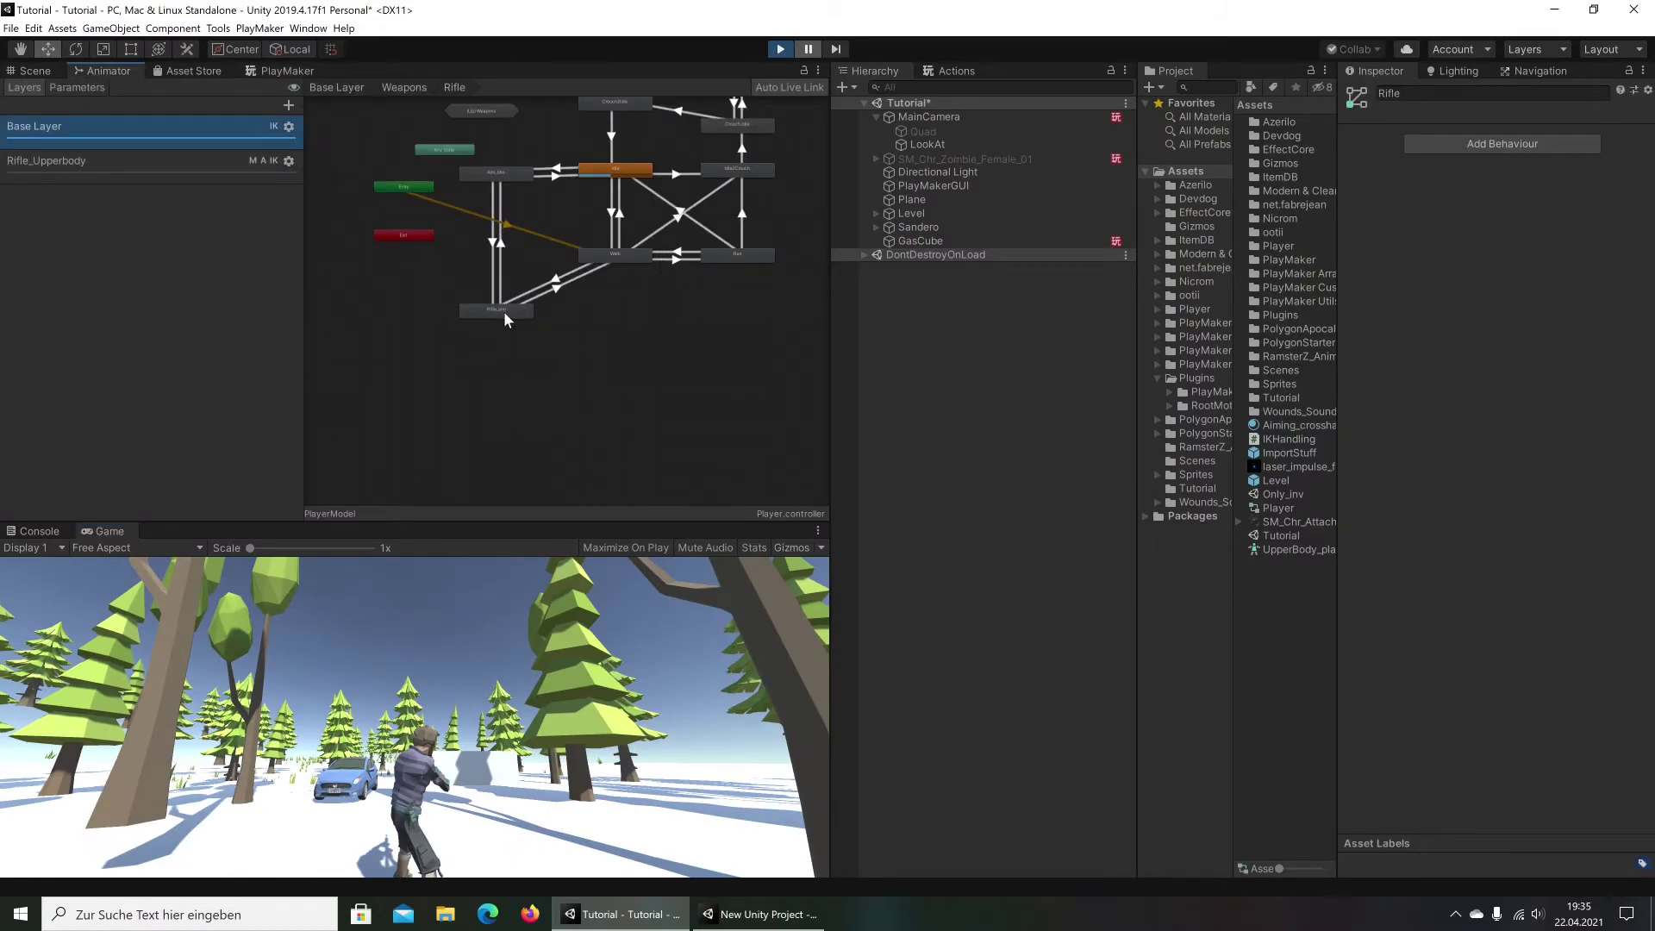
click(77, 87)
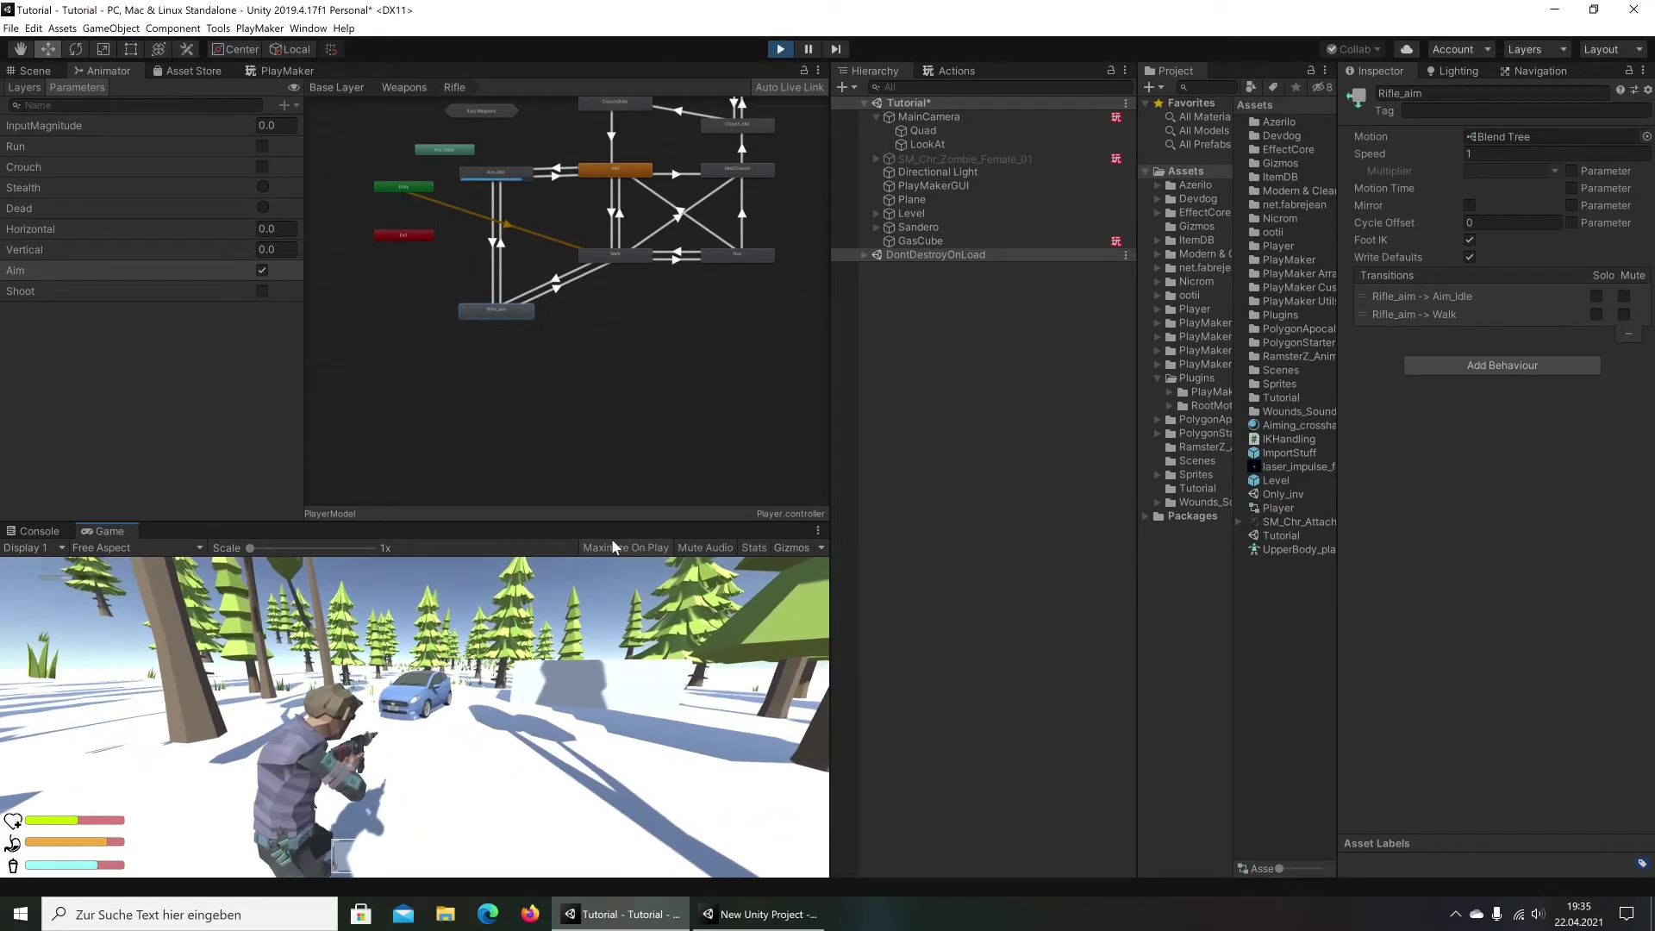
Maximize the Game view to test the rifle aiming, then stop Play mode
click(844, 589)
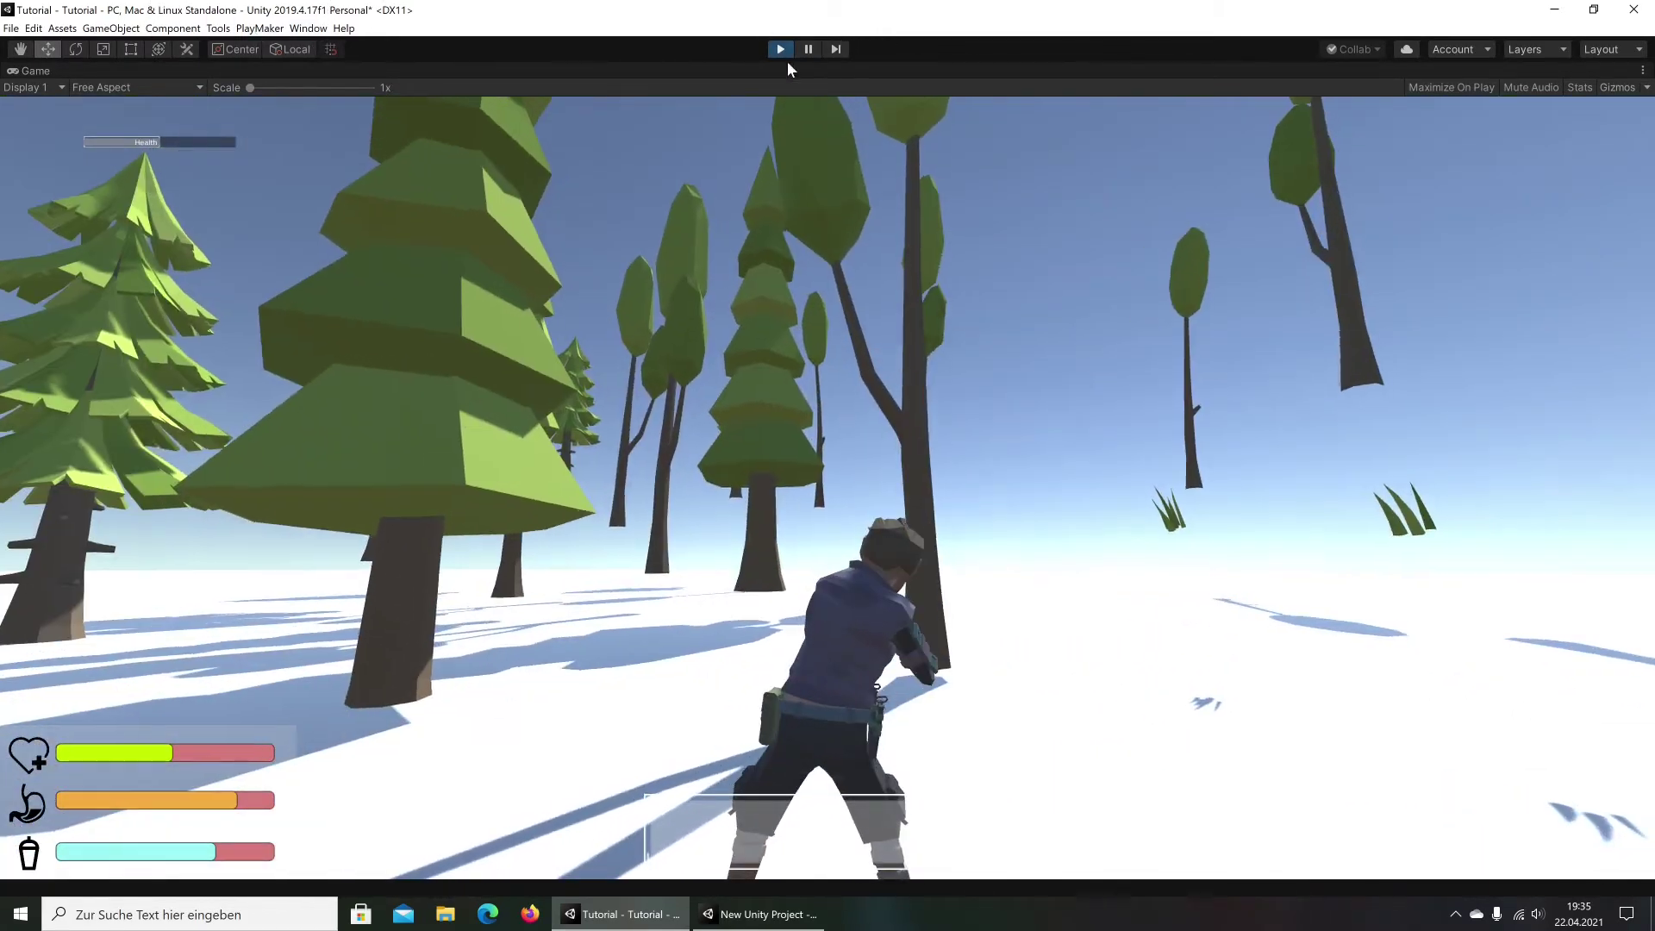
click(781, 50)
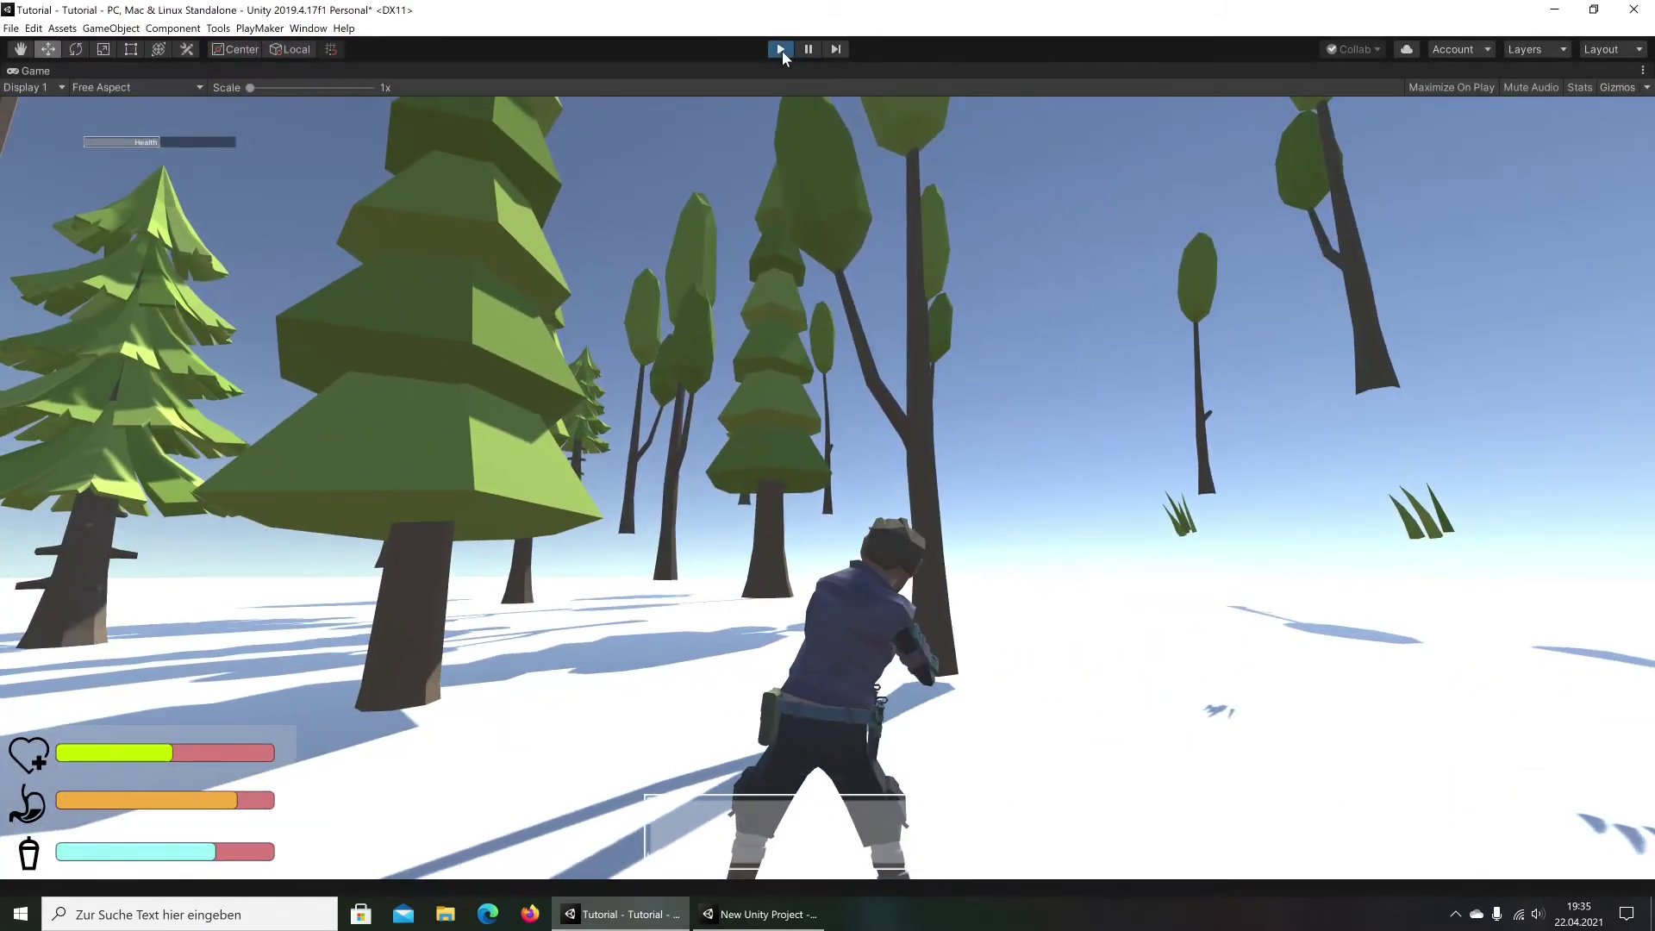